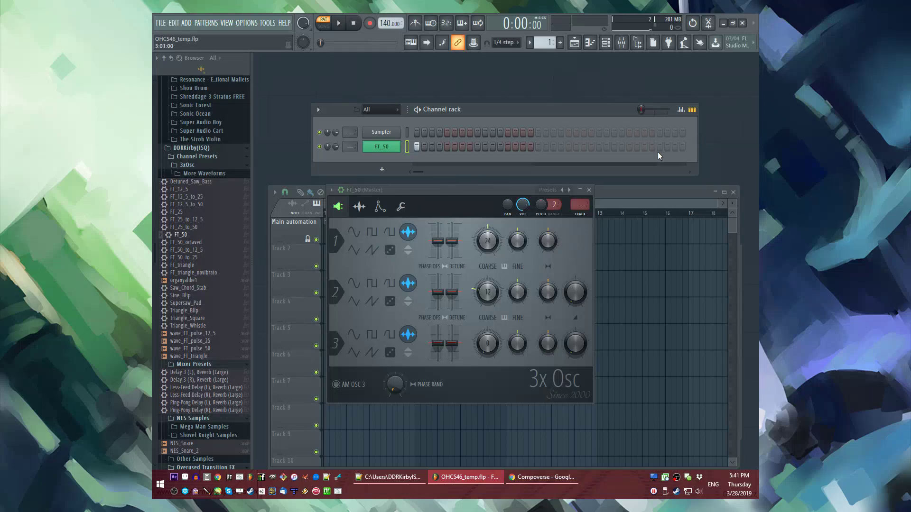
Step: Narrow the channel rack and open the FT_50 channel in the piano roll
{"action": "left_click_drag", "start_coordinate": [696, 142], "coordinate": [526, 151]}
{"action": "right_click", "coordinate": [411, 143]}
{"action": "left_click", "coordinate": [420, 147]}
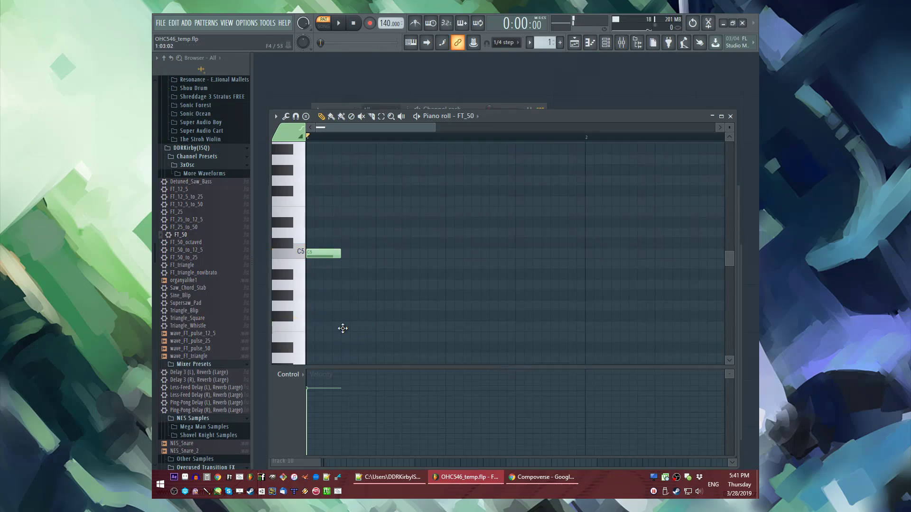
Step: Add a second note directly after the first and raise the pair so they sit at B5 and E5
{"action": "left_click", "coordinate": [344, 328]}
{"action": "key", "text": "ctrl+a"}
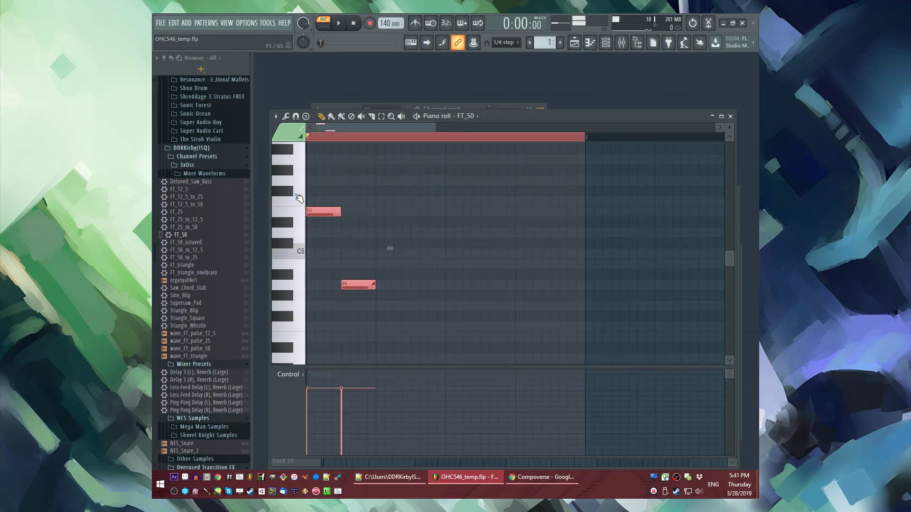
{"action": "scroll", "coordinate": [301, 196], "scroll_direction": "up", "scroll_amount": 3}
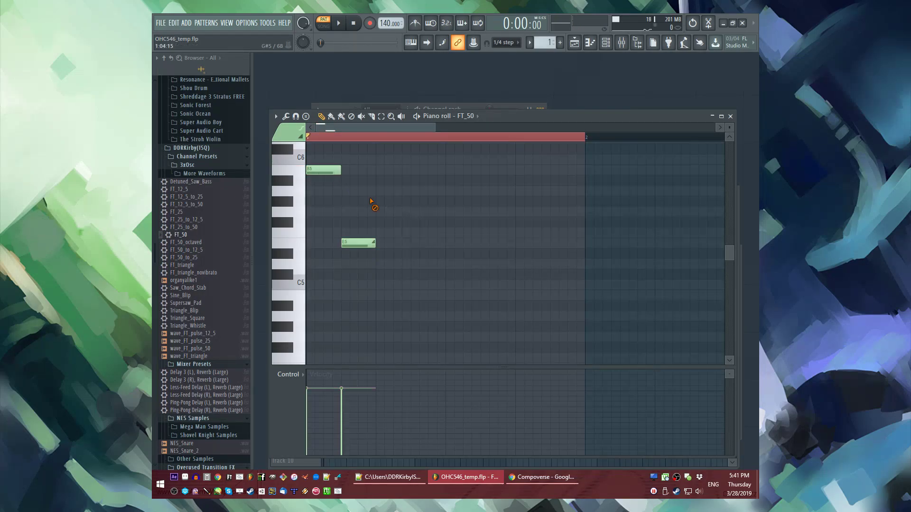
{"action": "key", "text": "space"}
Step: Change the opening note to C6 and place a short C5 slide note followed by a short C5 note under it
{"action": "left_click", "coordinate": [382, 179]}
{"action": "key", "text": "space"}
{"action": "left_click_drag", "start_coordinate": [358, 284], "coordinate": [342, 291]}
{"action": "key", "text": "space"}
{"action": "key", "text": "space"}
{"action": "key", "text": "space"}
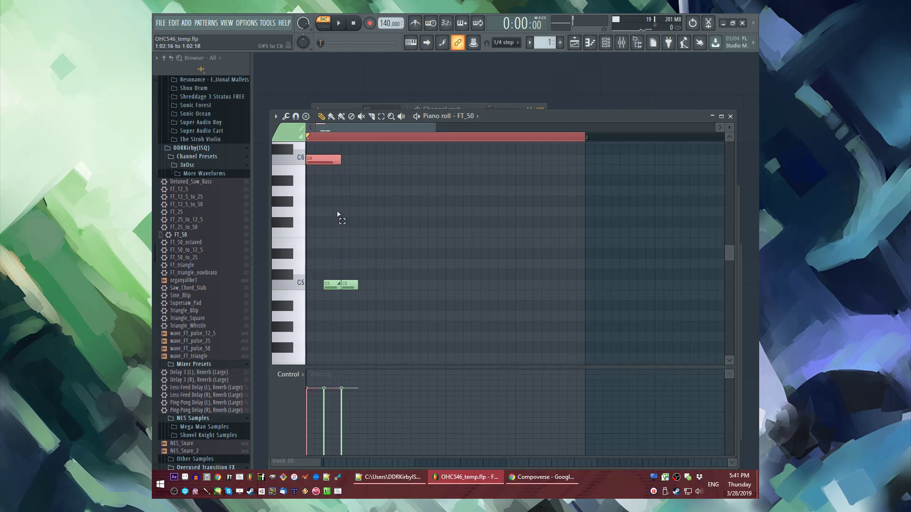
Step: Shift the two C5 notes later, lengthen the opening C6, and shorten the slide note to finish with it
{"action": "key", "text": "space"}
{"action": "key", "text": "space"}
{"action": "key", "text": "space"}
{"action": "mouse_move", "coordinate": [349, 283]}
{"action": "left_mouse_down"}
{"action": "mouse_move", "coordinate": [366, 283]}
{"action": "mouse_move", "coordinate": [349, 284]}
{"action": "left_mouse_up"}
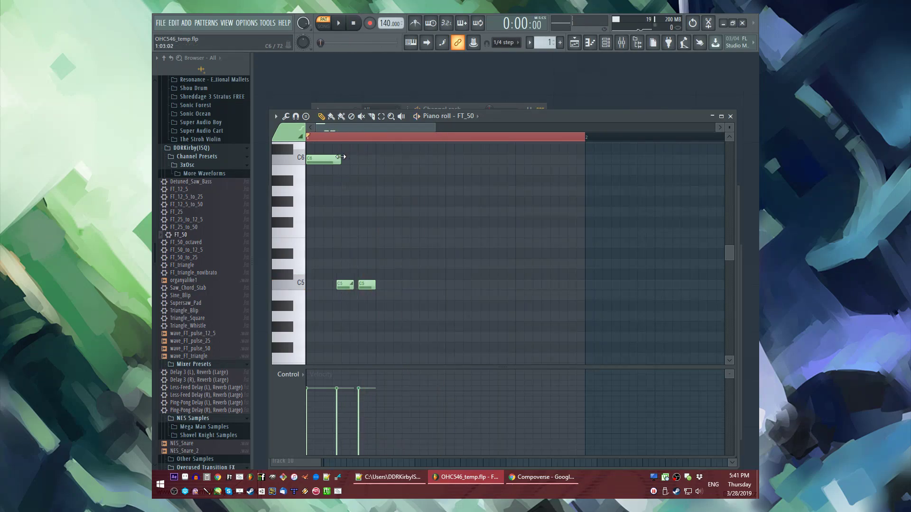
{"action": "left_click_drag", "start_coordinate": [350, 156], "coordinate": [354, 155]}
{"action": "key", "text": "space"}
{"action": "key", "text": "space"}
{"action": "left_click_drag", "start_coordinate": [349, 285], "coordinate": [354, 284]}
{"action": "key", "text": "space"}
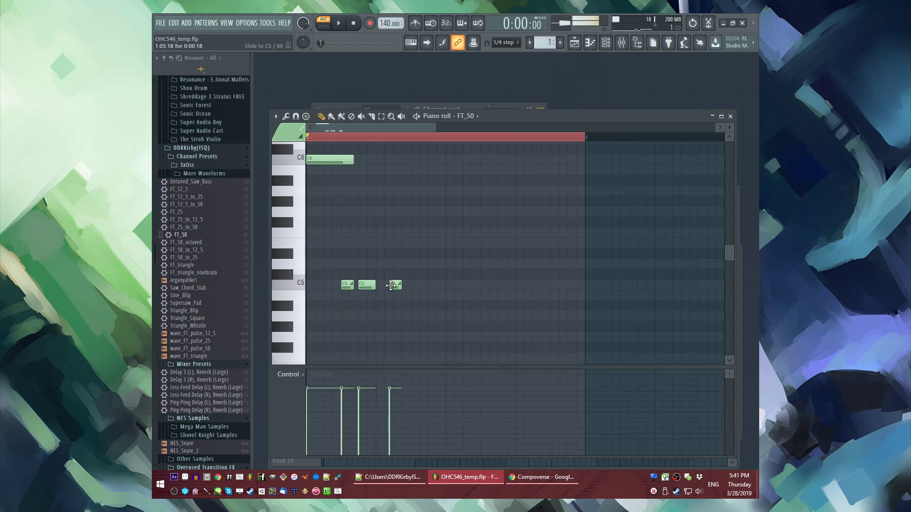
Step: Delete the slide note in the second beat and place a short C5 note on step 7 of bar one
{"action": "key", "text": "space"}
{"action": "left_click", "coordinate": [429, 285]}
{"action": "key", "text": "space"}
{"action": "right_click", "coordinate": [400, 285]}
{"action": "left_click", "coordinate": [412, 285]}
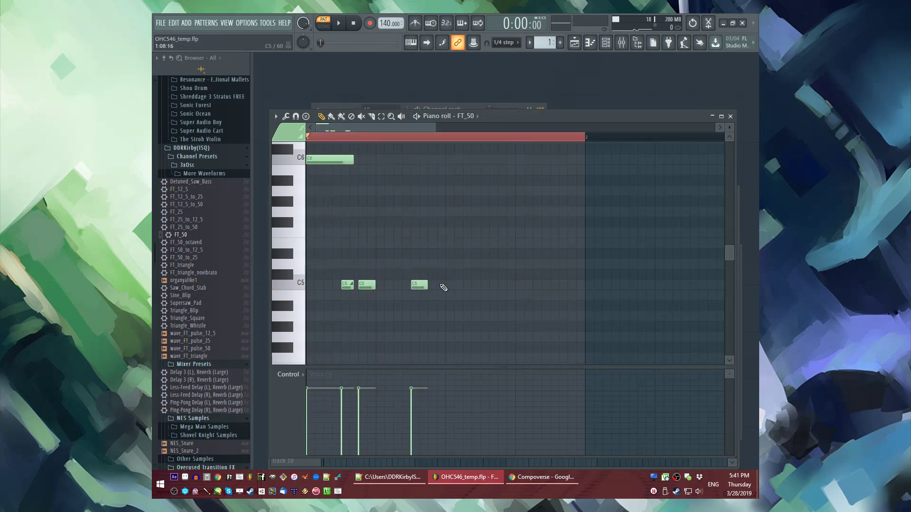
Step: Place an A#4 note on step 9 of bar one with a very short C5 grace note at its start
{"action": "key", "text": "space"}
{"action": "left_click", "coordinate": [457, 285]}
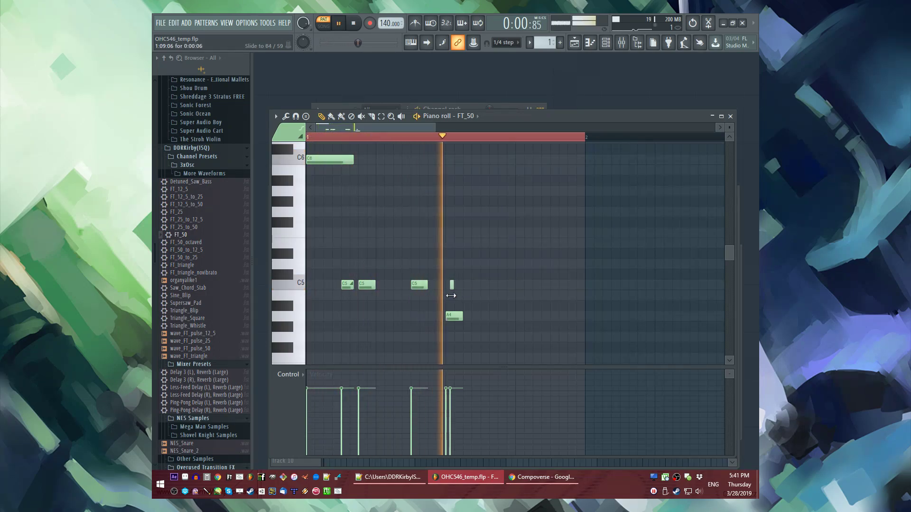
{"action": "mouse_move", "coordinate": [457, 285]}
{"action": "left_mouse_down"}
{"action": "mouse_move", "coordinate": [449, 285]}
{"action": "mouse_move", "coordinate": [451, 299]}
{"action": "mouse_move", "coordinate": [463, 284]}
{"action": "left_mouse_up"}
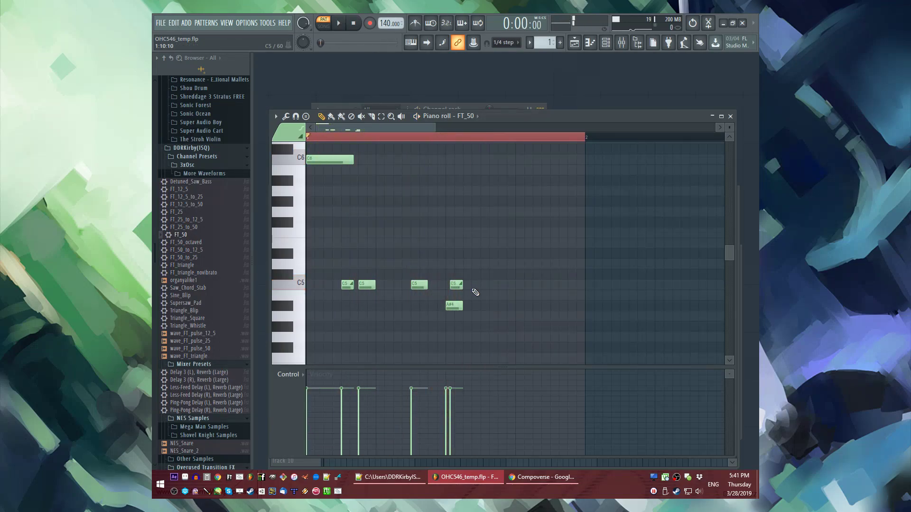
{"action": "left_click_drag", "start_coordinate": [462, 283], "coordinate": [453, 285]}
{"action": "key", "text": "space"}
{"action": "key", "text": "space"}
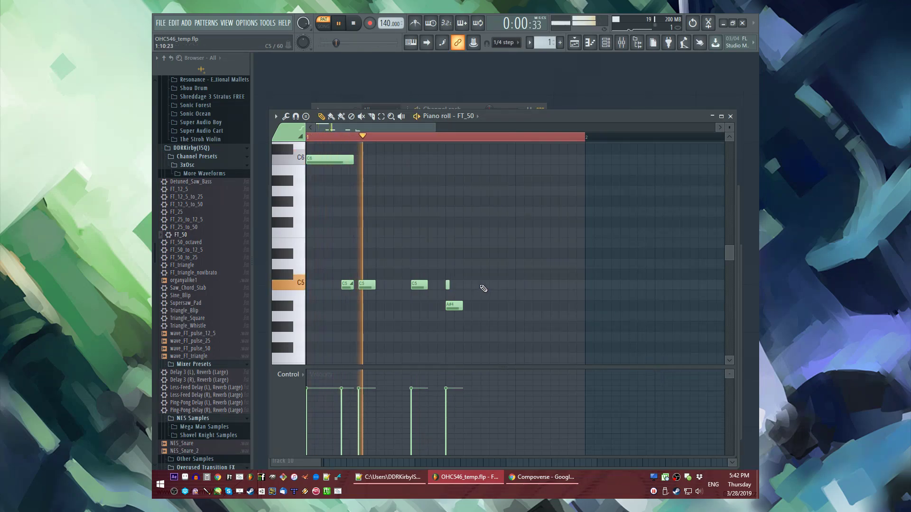
Step: Add a short C5 note on step 11 and a longer C5 note on step 13 of bar one
{"action": "left_click", "coordinate": [482, 285]}
{"action": "key", "text": "space"}
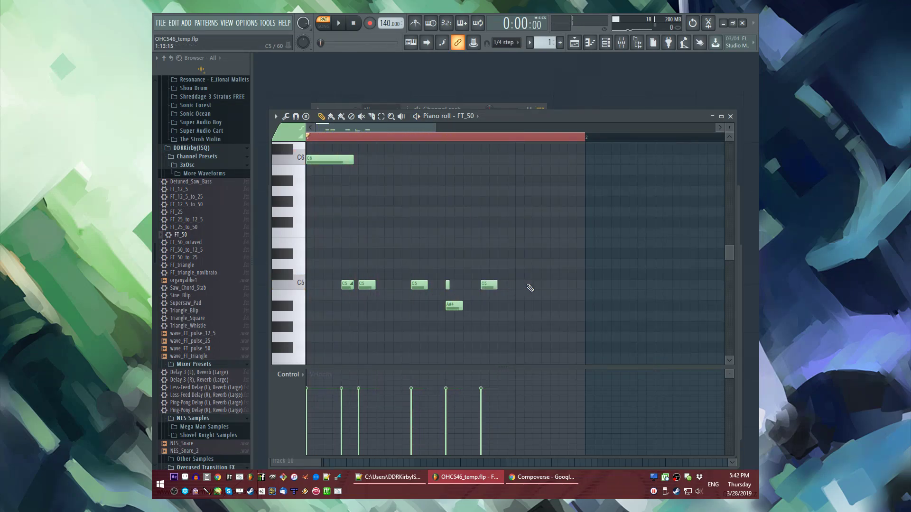
{"action": "key", "text": "space"}
Step: Route the FT_50 channel to mixer track 9 and load Fruity Delay Bank in its fourth effect slot
{"action": "key", "text": "F9"}
{"action": "key", "text": "F6"}
{"action": "left_click", "coordinate": [390, 147]}
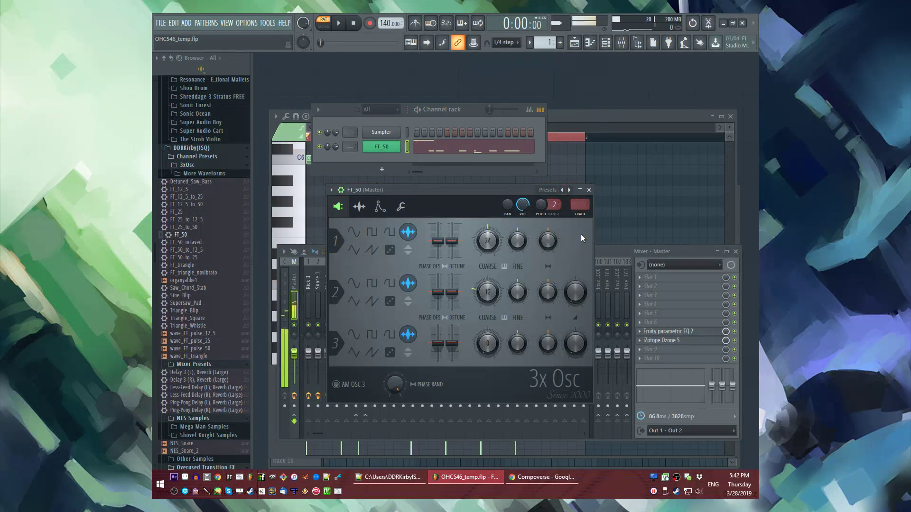
{"action": "left_click", "coordinate": [581, 214]}
{"action": "left_click", "coordinate": [642, 306]}
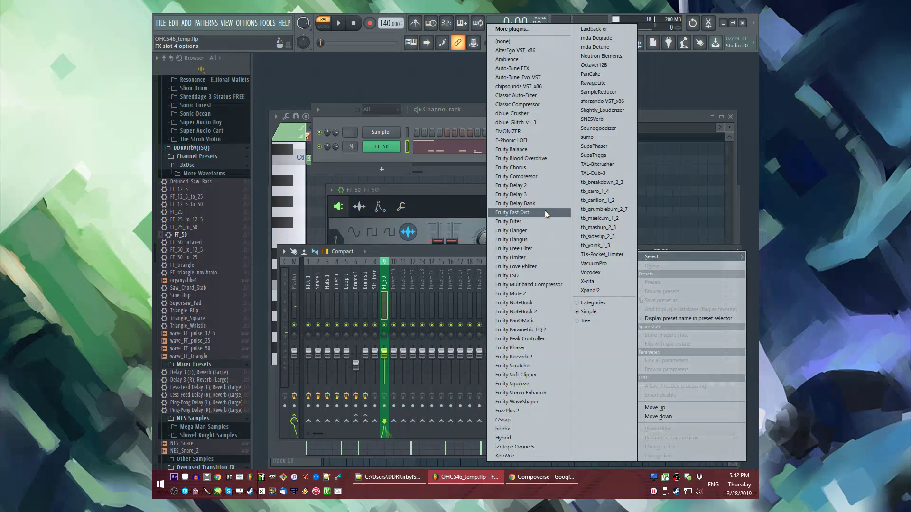
{"action": "left_click", "coordinate": [545, 209]}
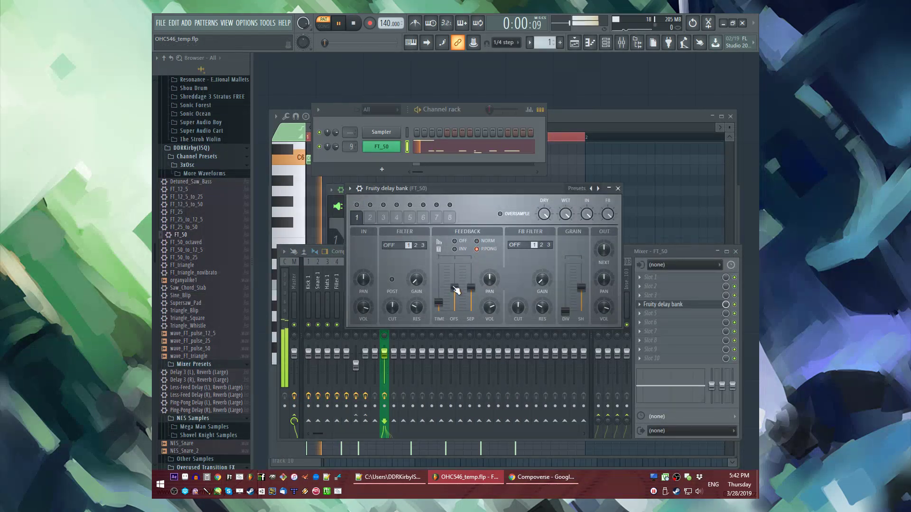
Step: Load Fruity Reeverb 2 in the sixth effect slot with room size 77, and set the delay bank's time to 4:00
{"action": "left_click", "coordinate": [642, 323]}
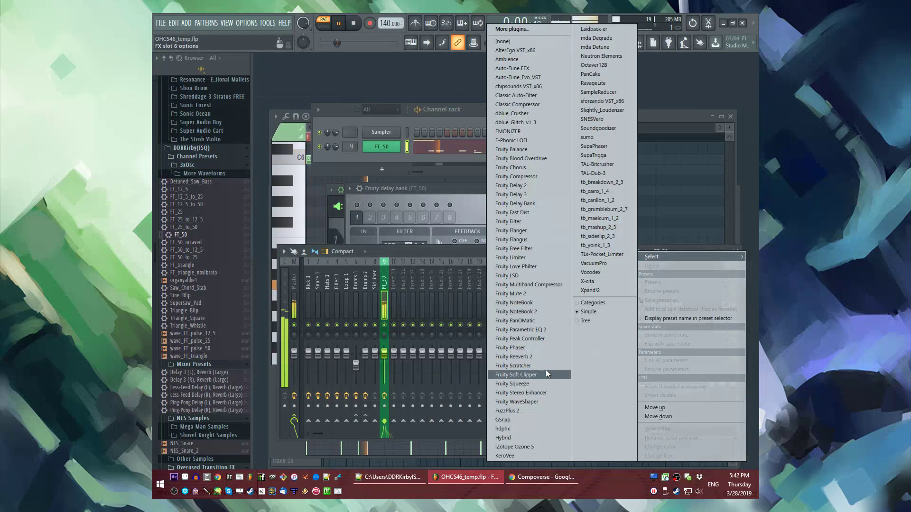
{"action": "left_click", "coordinate": [531, 357]}
{"action": "left_click_drag", "start_coordinate": [388, 157], "coordinate": [388, 147]}
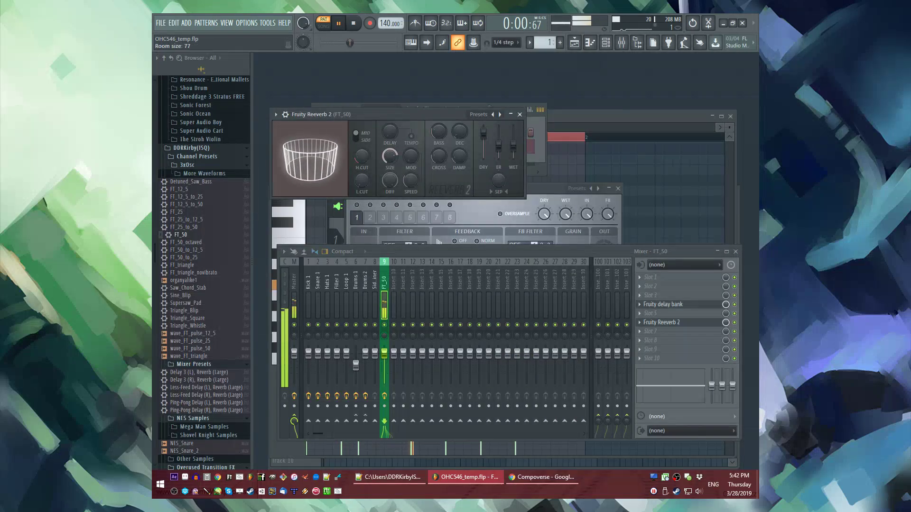
{"action": "left_click", "coordinate": [492, 208]}
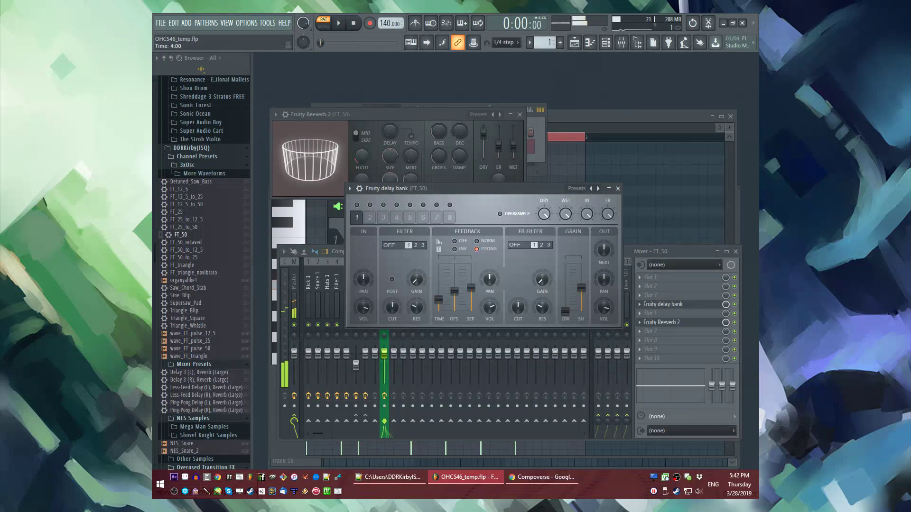
Step: Duplicate the whole bar-one melody into bar two of the FT_50 piano roll
{"action": "key", "text": "F7"}
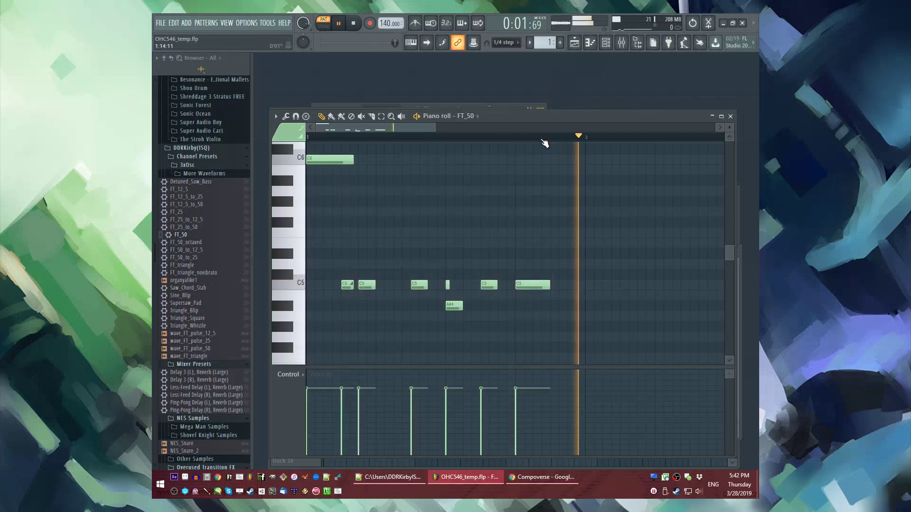
{"action": "scroll", "coordinate": [458, 288], "scroll_direction": "down", "scroll_amount": 1, "text": "ctrl"}
{"action": "scroll", "coordinate": [488, 294], "scroll_direction": "down", "scroll_amount": 3}
{"action": "key", "text": "ctrl+a"}
{"action": "key", "text": "ctrl+b"}
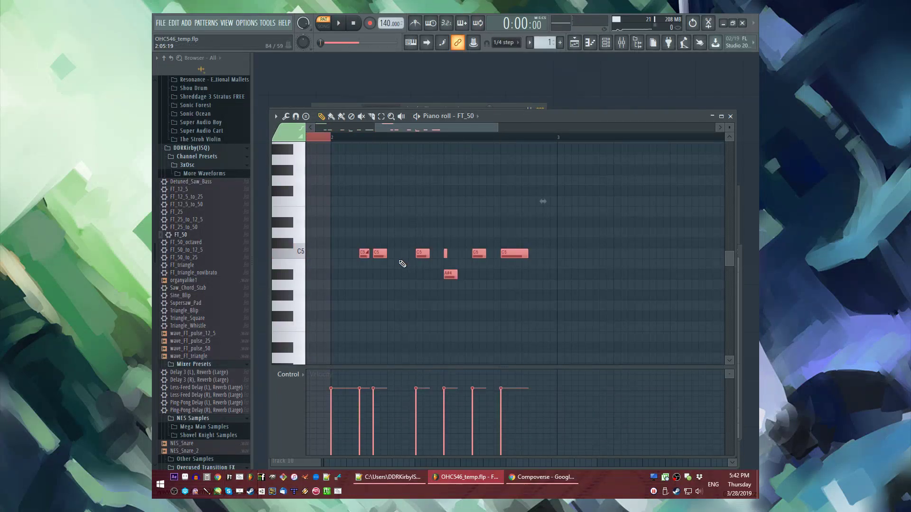
{"action": "key", "text": "ctrl+d"}
Step: Replace bar two's opening C6 with a C5 note and add a very short C4 slide note at its start
{"action": "scroll", "coordinate": [389, 228], "scroll_direction": "up", "scroll_amount": 6}
{"action": "right_click", "coordinate": [365, 190]}
{"action": "scroll", "coordinate": [372, 208], "scroll_direction": "down", "scroll_amount": 12}
{"action": "key", "text": "space"}
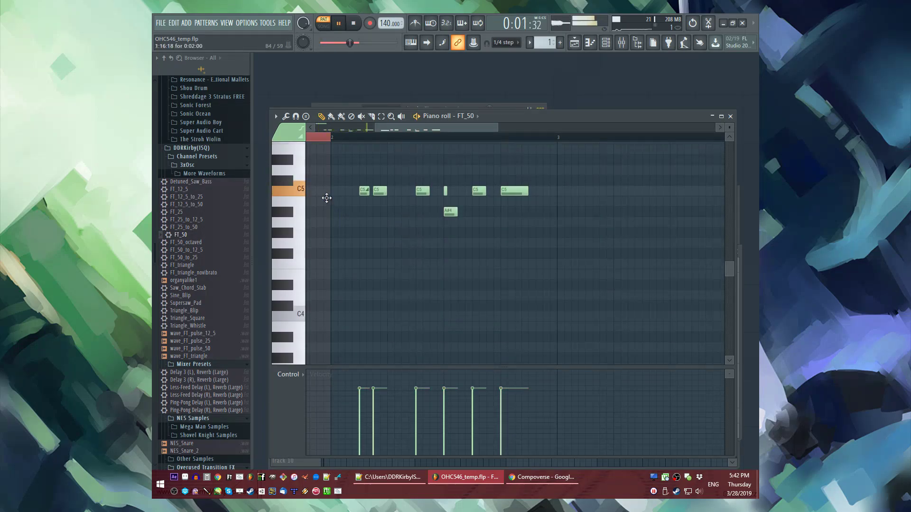
{"action": "key", "text": "space"}
{"action": "left_click", "coordinate": [332, 191]}
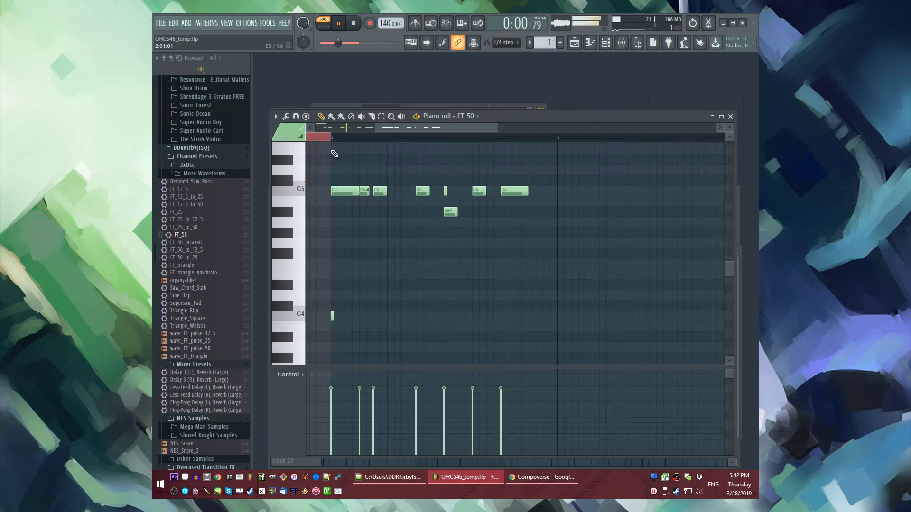
Step: Lengthen bar one's final C5 note to 0:03:18 so it nearly reaches bar two
{"action": "scroll", "coordinate": [335, 156], "scroll_direction": "left", "scroll_amount": 2}
{"action": "key", "text": "space"}
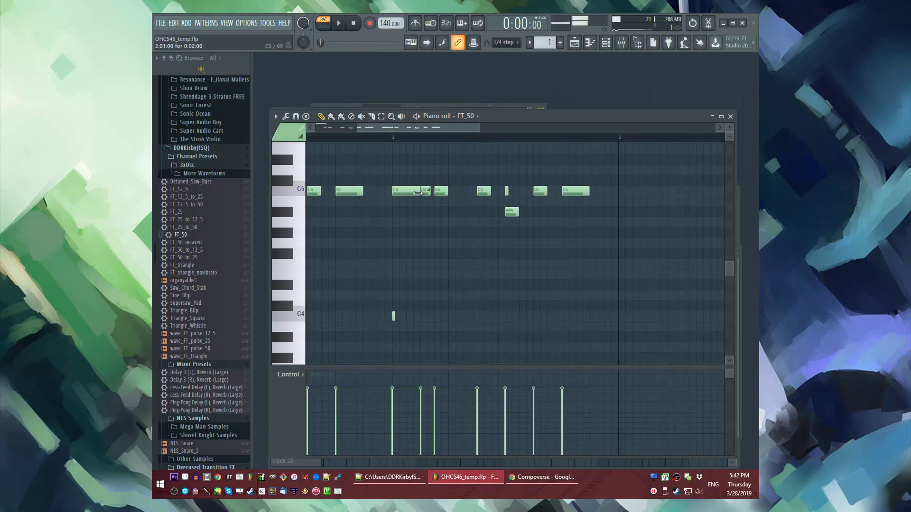
{"action": "key", "text": "space"}
{"action": "left_click_drag", "start_coordinate": [475, 191], "coordinate": [497, 187]}
{"action": "key", "text": "space"}
Step: Add a C#4 slide note at 1:15:00 lasting 0:01:18 beneath the long C5
{"action": "key", "text": "F6"}
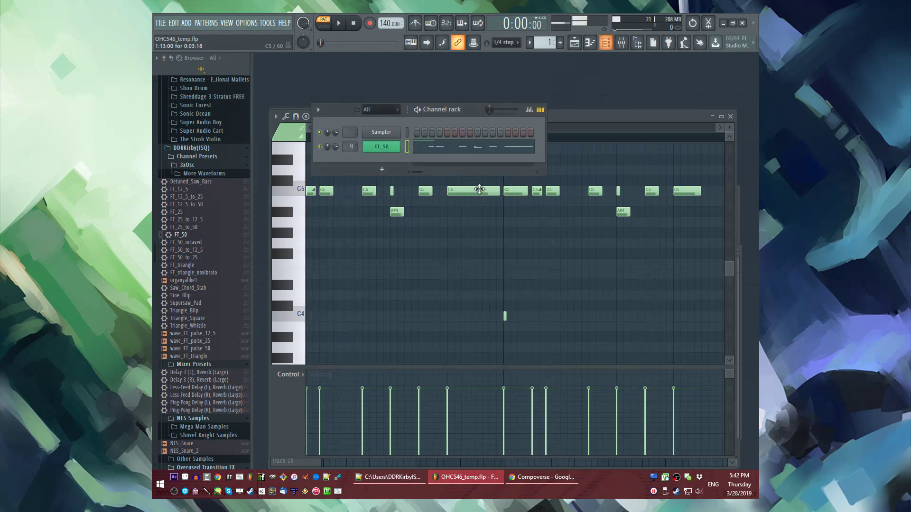
{"action": "key", "text": "F7"}
{"action": "key", "text": "space"}
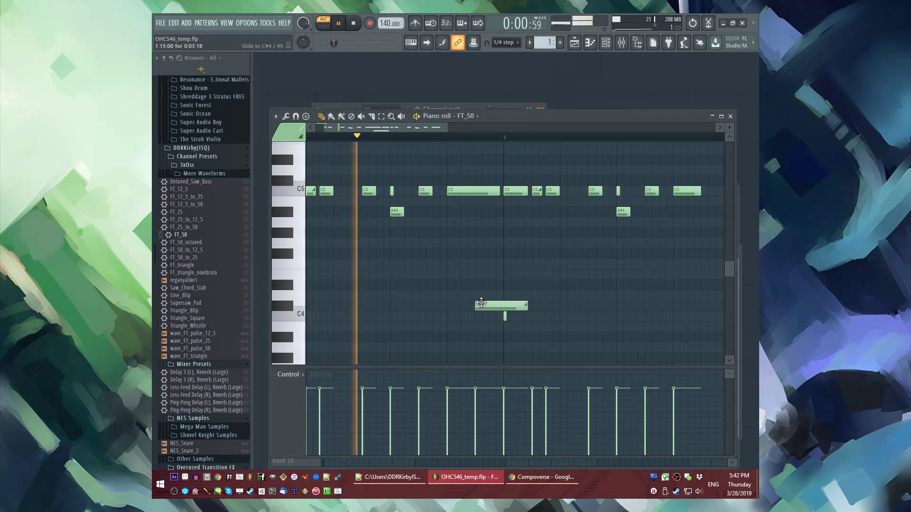
{"action": "left_click_drag", "start_coordinate": [523, 306], "coordinate": [498, 317]}
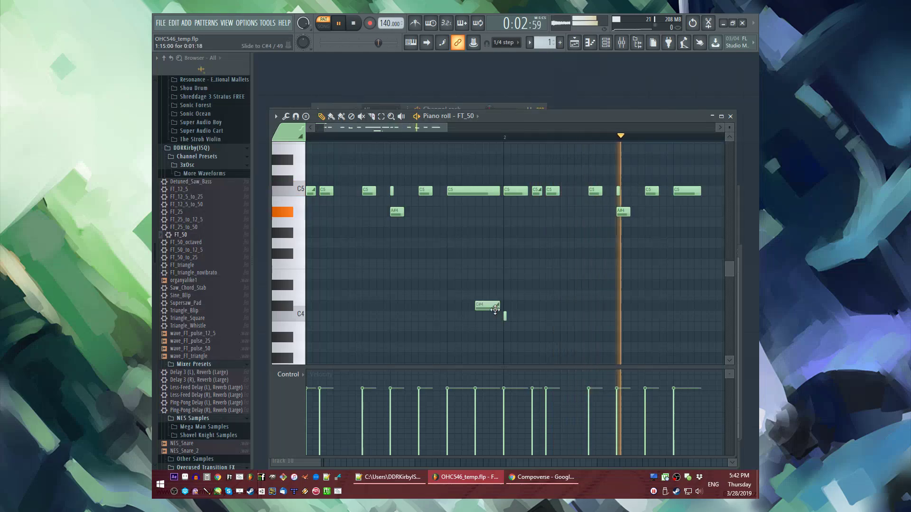
Step: Review the FT_50 channel's pitch envelope and LFO settings while the pattern plays
{"action": "key", "text": "F6"}
{"action": "left_click", "coordinate": [382, 146]}
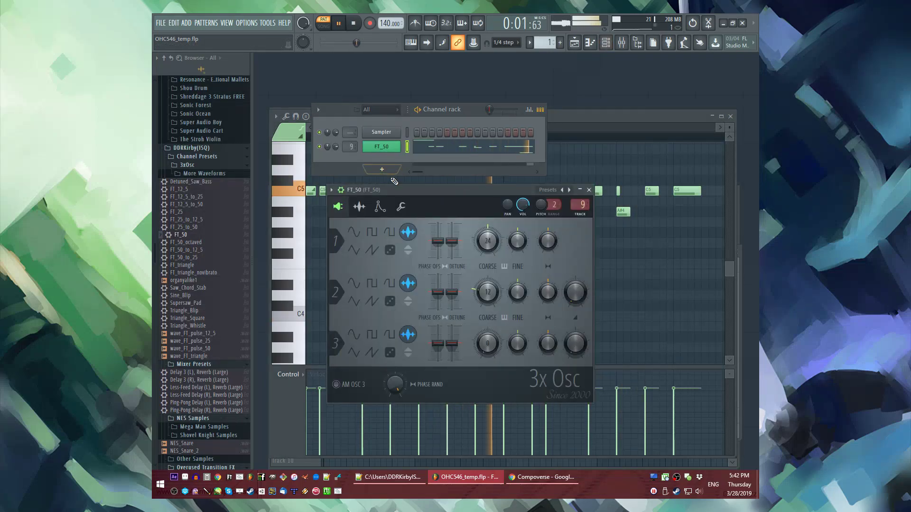
{"action": "left_click", "coordinate": [379, 207]}
{"action": "left_click", "coordinate": [424, 228]}
{"action": "key", "text": "space"}
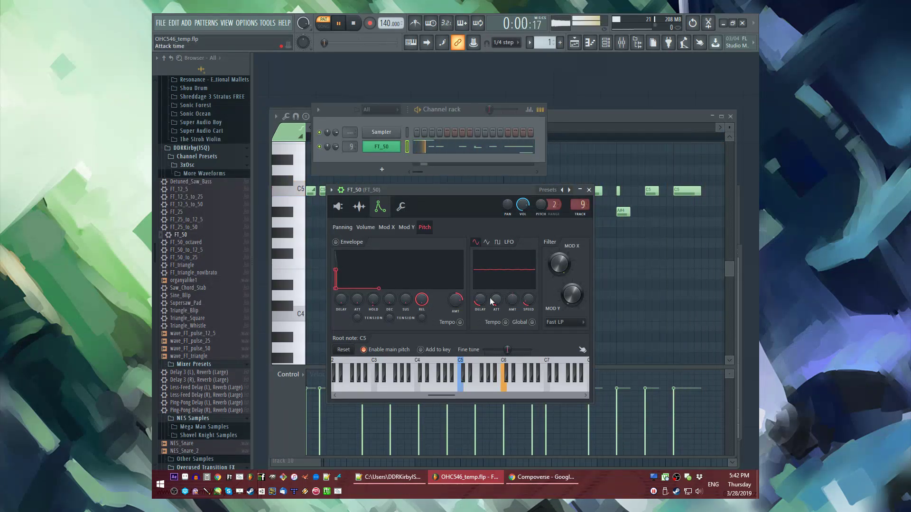
{"action": "left_click", "coordinate": [616, 284]}
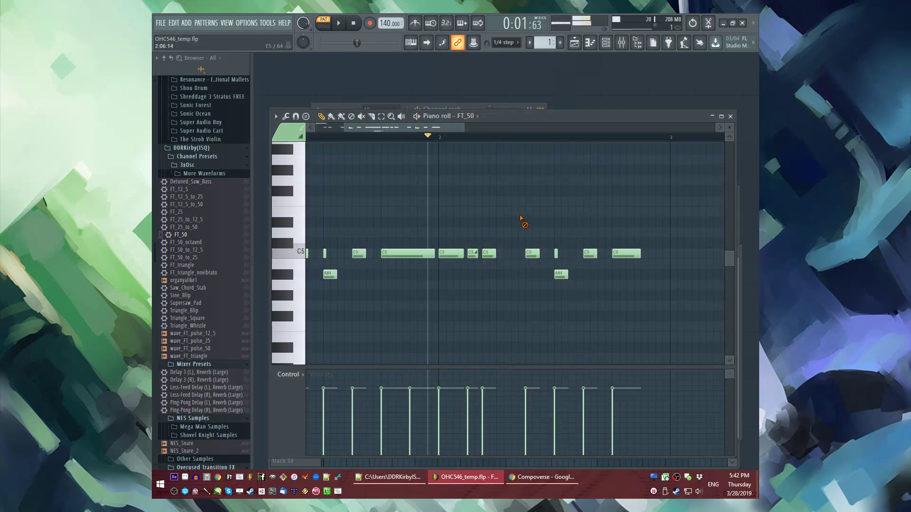
Step: Delete the C5 slide note near the start of bar two and lengthen the bar's opening C5 in its place
{"action": "scroll", "coordinate": [478, 205], "scroll_direction": "down", "scroll_amount": 3}
{"action": "key", "text": "space"}
{"action": "right_click", "coordinate": [473, 191]}
{"action": "left_click_drag", "start_coordinate": [463, 190], "coordinate": [479, 189]}
{"action": "key", "text": "space"}
{"action": "key", "text": "space"}
{"action": "key", "text": "space"}
Step: Add a C5 note at 2:08:00 in bar two and shorten it to a very brief note
{"action": "scroll", "coordinate": [437, 211], "scroll_direction": "up", "scroll_amount": 6}
{"action": "key", "text": "space"}
{"action": "scroll", "coordinate": [474, 228], "scroll_direction": "down", "scroll_amount": 3}
{"action": "key", "text": "space"}
{"action": "key", "text": "space"}
{"action": "scroll", "coordinate": [520, 228], "scroll_direction": "down", "scroll_amount": 1}
{"action": "scroll", "coordinate": [520, 227], "scroll_direction": "up", "scroll_amount": 1}
{"action": "key", "text": "space"}
{"action": "key", "text": "space"}
{"action": "key", "text": "space"}
{"action": "left_click_drag", "start_coordinate": [521, 225], "coordinate": [511, 225]}
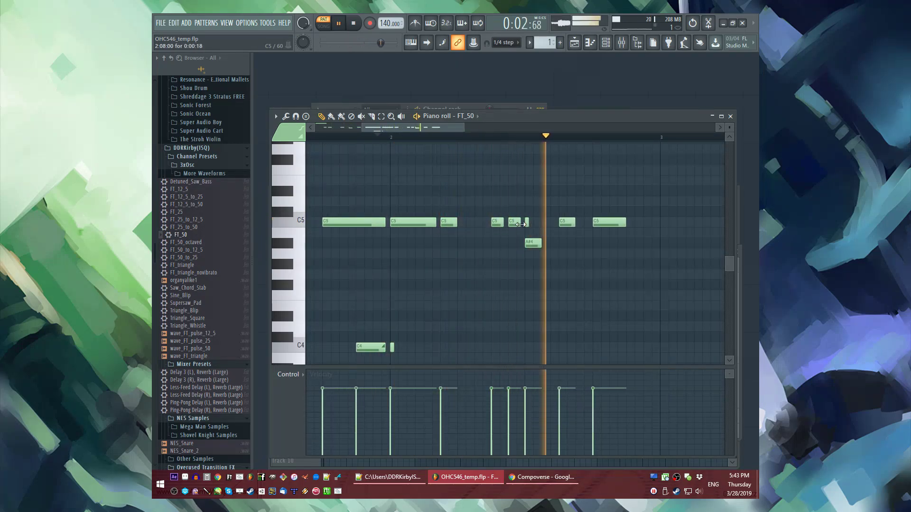
{"action": "key", "text": "space"}
{"action": "scroll", "coordinate": [514, 262], "scroll_direction": "up", "scroll_amount": 2}
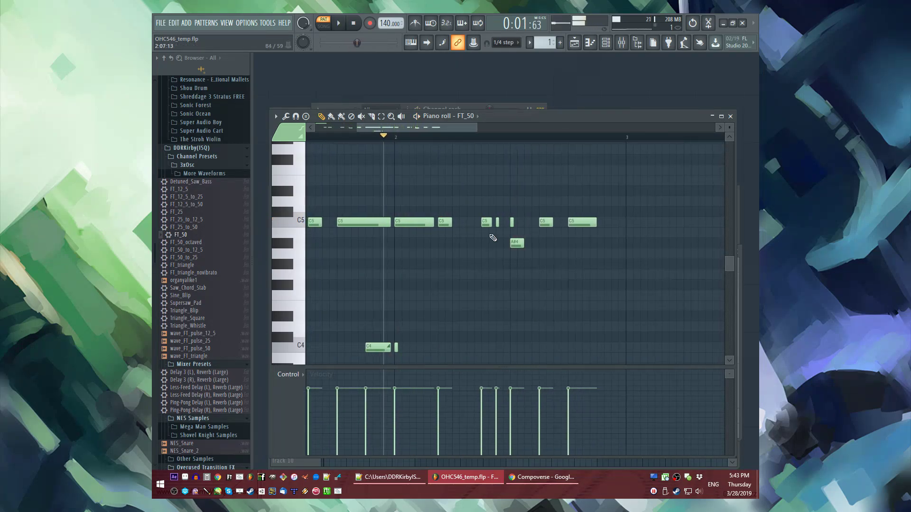
Step: Move bar two's final C5 to 2:13:00 and add a C4 note directly after it at 2:15:00
{"action": "key", "text": "space"}
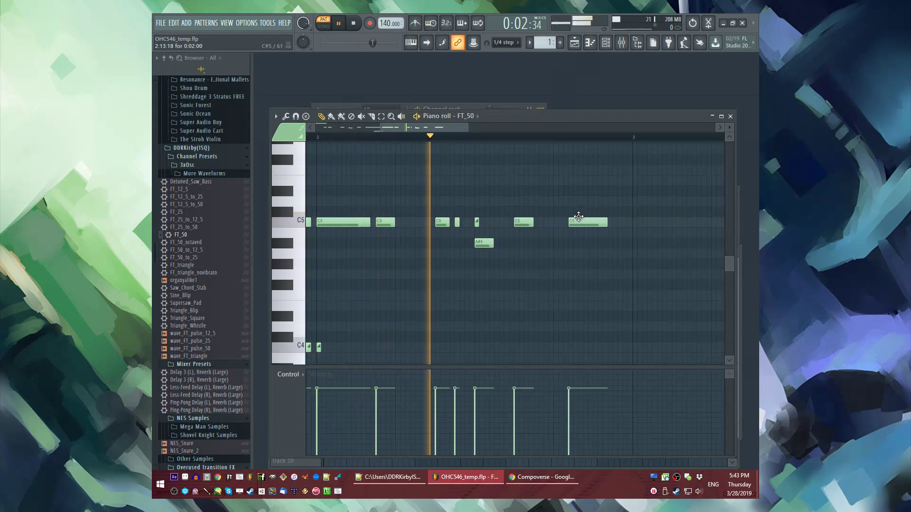
{"action": "scroll", "coordinate": [416, 143], "scroll_direction": "down", "scroll_amount": 2}
{"action": "scroll", "coordinate": [583, 236], "scroll_direction": "up", "scroll_amount": 2}
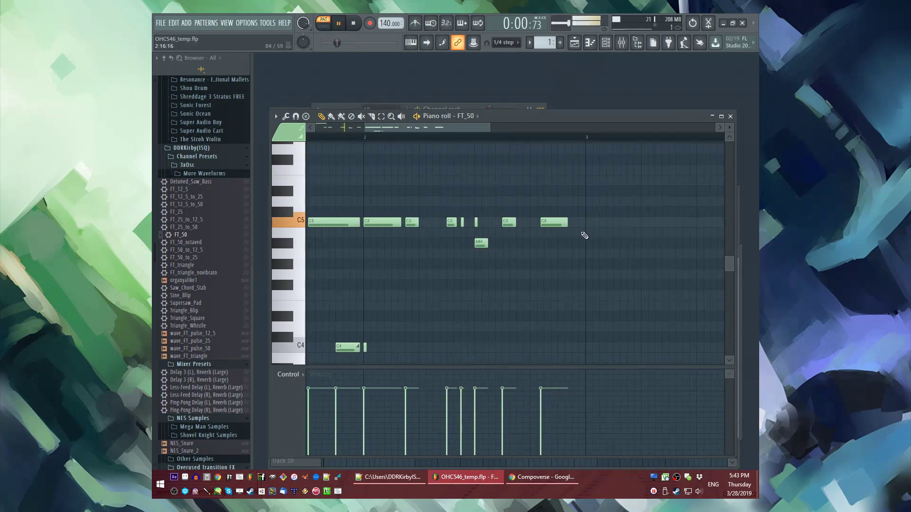
{"action": "left_click", "coordinate": [551, 222]}
{"action": "key", "text": "space"}
{"action": "left_click_drag", "start_coordinate": [570, 222], "coordinate": [563, 224]}
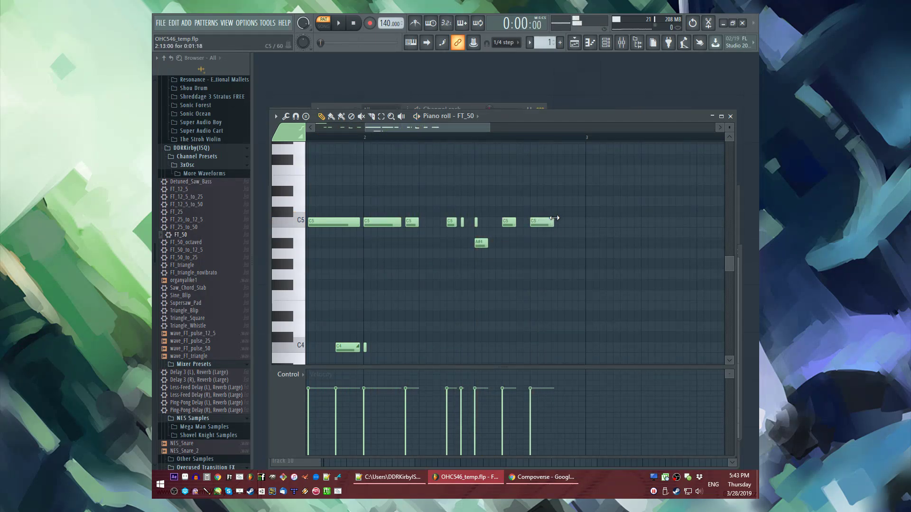
{"action": "scroll", "coordinate": [564, 298], "scroll_direction": "down", "scroll_amount": 3}
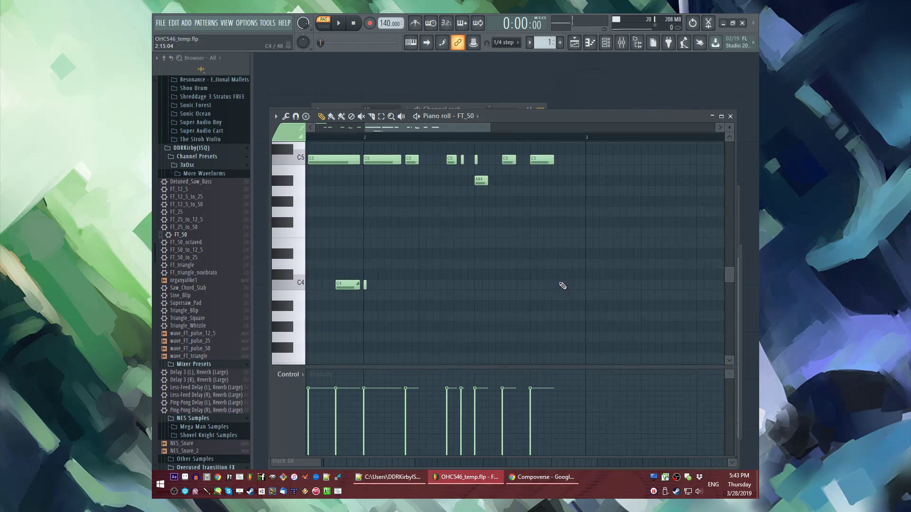
{"action": "scroll", "coordinate": [561, 210], "scroll_direction": "up", "scroll_amount": 2}
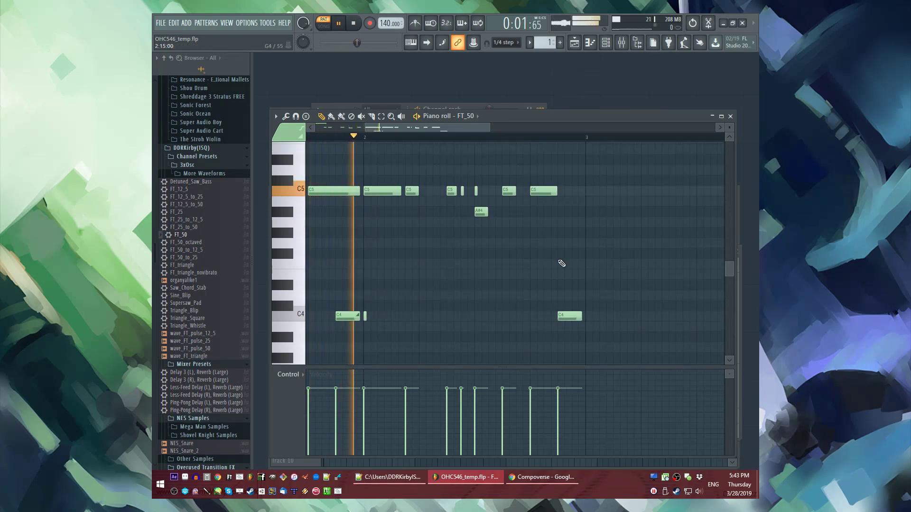
Step: Duplicate the entire two-bar melody into bars three and four and clear the selection
{"action": "key", "text": "ctrl+a"}
{"action": "left_click_drag", "start_coordinate": [440, 129], "coordinate": [510, 132]}
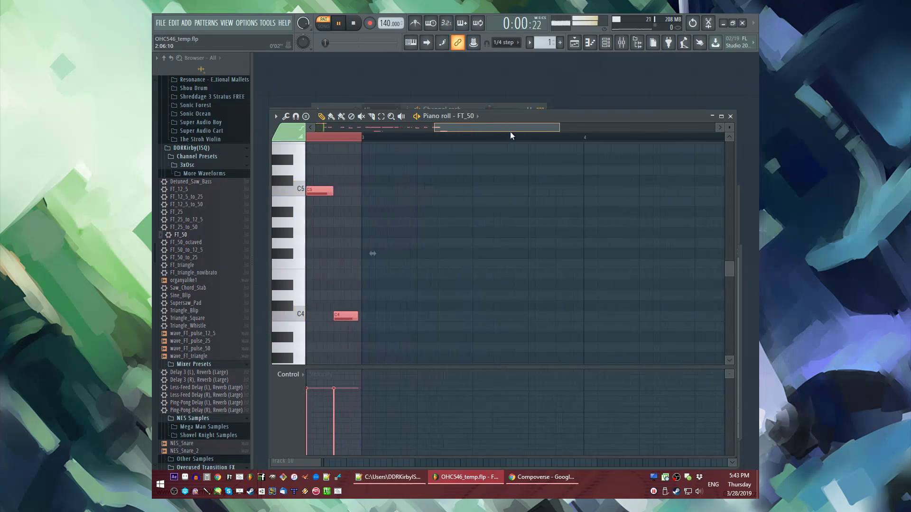
{"action": "key", "text": "ctrl+b"}
{"action": "key", "text": "ctrl+d"}
{"action": "scroll", "coordinate": [360, 145], "scroll_direction": "up", "scroll_amount": 3}
{"action": "scroll", "coordinate": [413, 179], "scroll_direction": "up", "scroll_amount": 2}
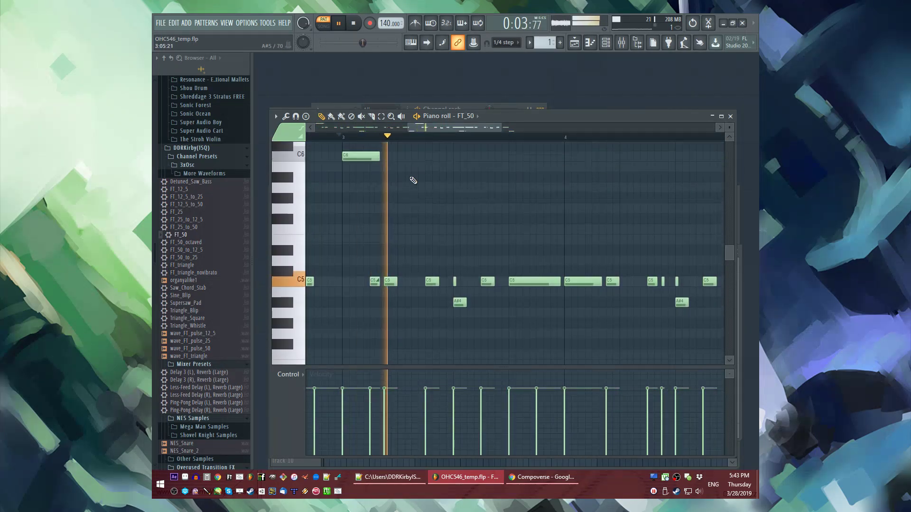
Step: Add a one-step C4 note at 4:06:00 in bar four
{"action": "scroll", "coordinate": [413, 179], "scroll_direction": "down", "scroll_amount": 4}
{"action": "key", "text": "space"}
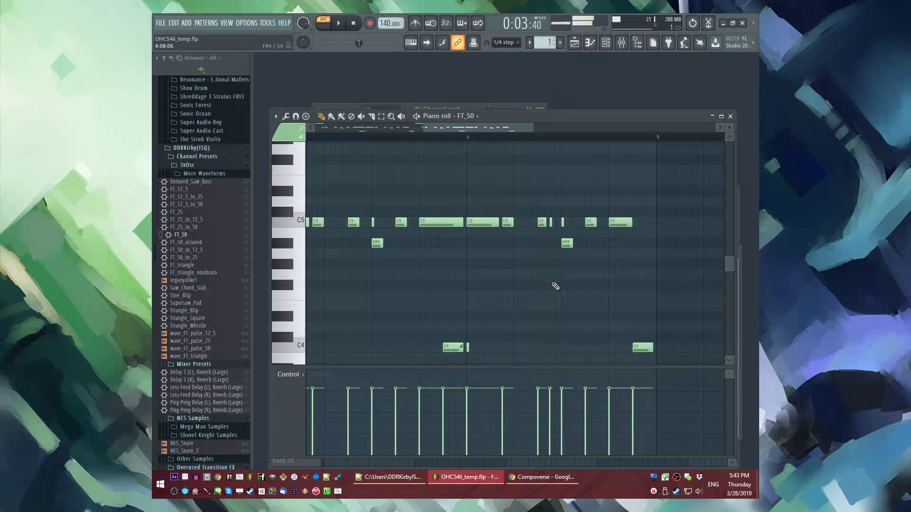
{"action": "scroll", "coordinate": [550, 298], "scroll_direction": "down", "scroll_amount": 2}
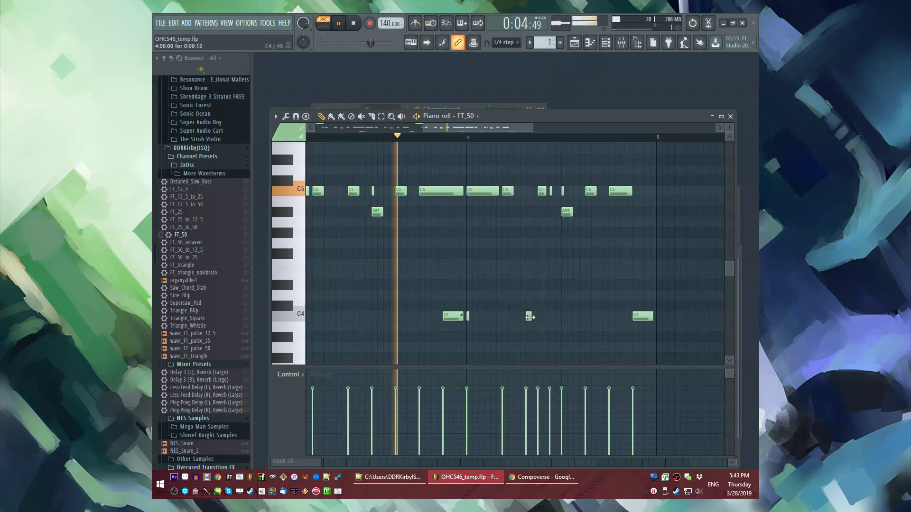
{"action": "right_click", "coordinate": [532, 317]}
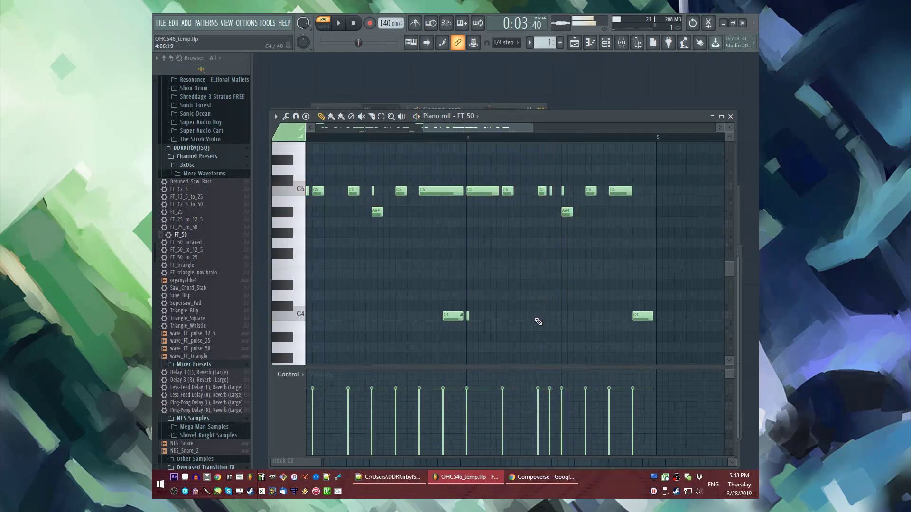
{"action": "scroll", "coordinate": [482, 130], "scroll_direction": "up", "scroll_amount": 2}
{"action": "scroll", "coordinate": [524, 187], "scroll_direction": "up", "scroll_amount": 3}
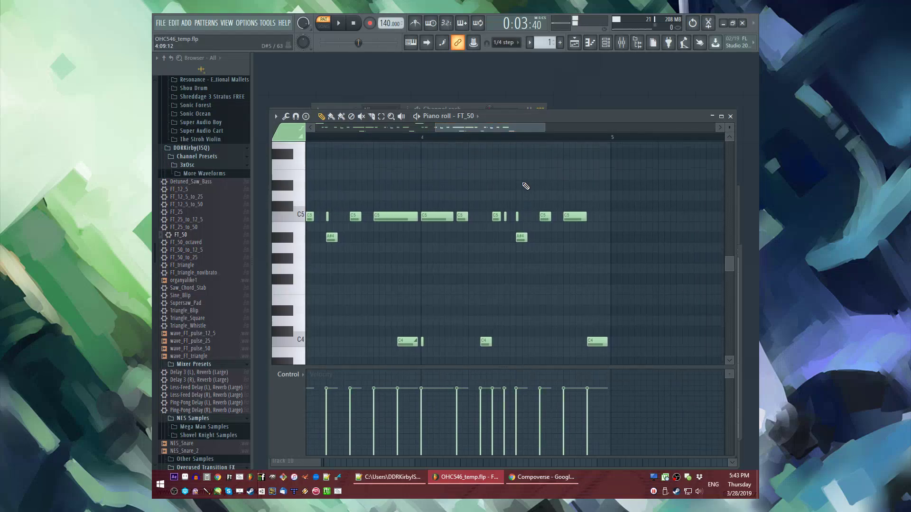
Step: Add a one-step G5 note at 4:04:00 and audition bar four from its start
{"action": "key", "text": "space"}
{"action": "key", "text": "space"}
{"action": "scroll", "coordinate": [456, 214], "scroll_direction": "up", "scroll_amount": 6}
{"action": "key", "text": "space"}
{"action": "key", "text": "space"}
{"action": "key", "text": "space"}
{"action": "key", "text": "space"}
{"action": "key", "text": "space"}
{"action": "key", "text": "space"}
{"action": "key", "text": "space"}
{"action": "mouse_move", "coordinate": [422, 287]}
{"action": "left_mouse_down"}
{"action": "mouse_move", "coordinate": [404, 287]}
{"action": "mouse_move", "coordinate": [421, 287]}
{"action": "left_mouse_up"}
{"action": "key", "text": "space"}
{"action": "key", "text": "space"}
{"action": "key", "text": "space"}
{"action": "key", "text": "space"}
{"action": "key", "text": "space"}
{"action": "key", "text": "space"}
Step: Try a one-step note at 4:08:00 in bar four, auditioning it at G#5 and F5
{"action": "scroll", "coordinate": [488, 251], "scroll_direction": "down", "scroll_amount": 3}
{"action": "scroll", "coordinate": [503, 251], "scroll_direction": "up", "scroll_amount": 3}
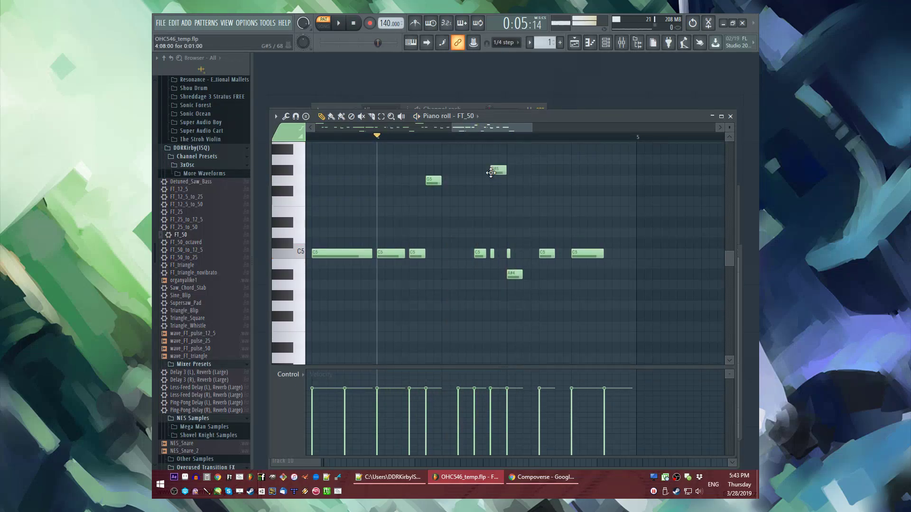
{"action": "key", "text": "space"}
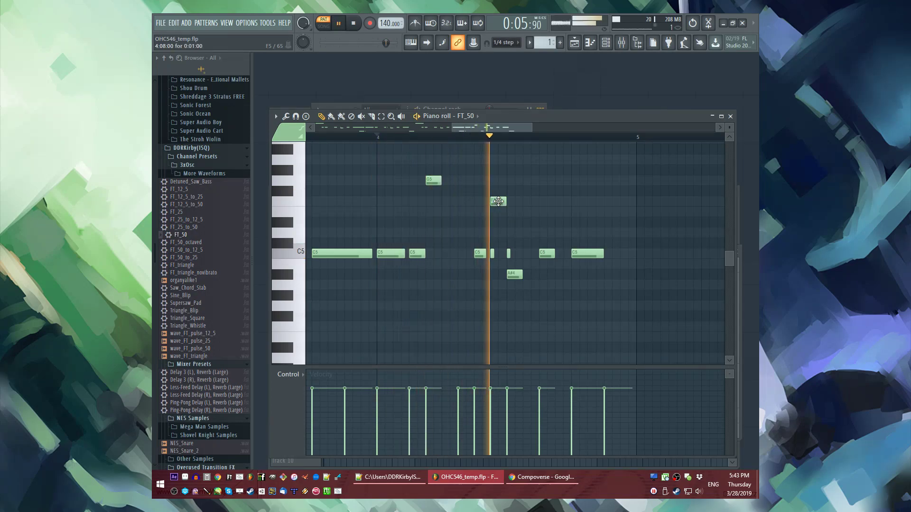
{"action": "key", "text": "space"}
{"action": "key", "text": "space"}
Step: Raise the brief C5 at 4:08:00 to E5, the brief C5 at 4:09:00 to F5, and the A#4 below it to D#5
{"action": "left_click_drag", "start_coordinate": [493, 252], "coordinate": [492, 201]}
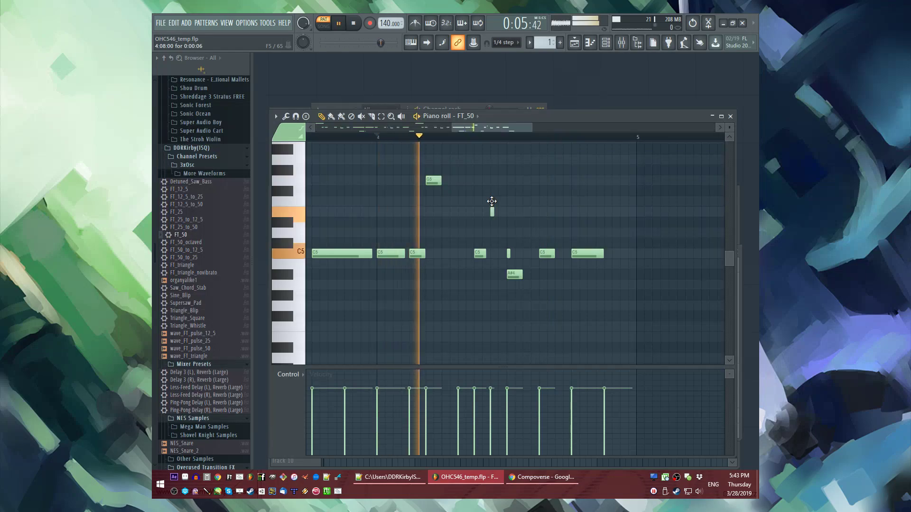
{"action": "key", "text": "space"}
{"action": "left_click_drag", "start_coordinate": [517, 277], "coordinate": [516, 221]}
{"action": "key", "text": "space"}
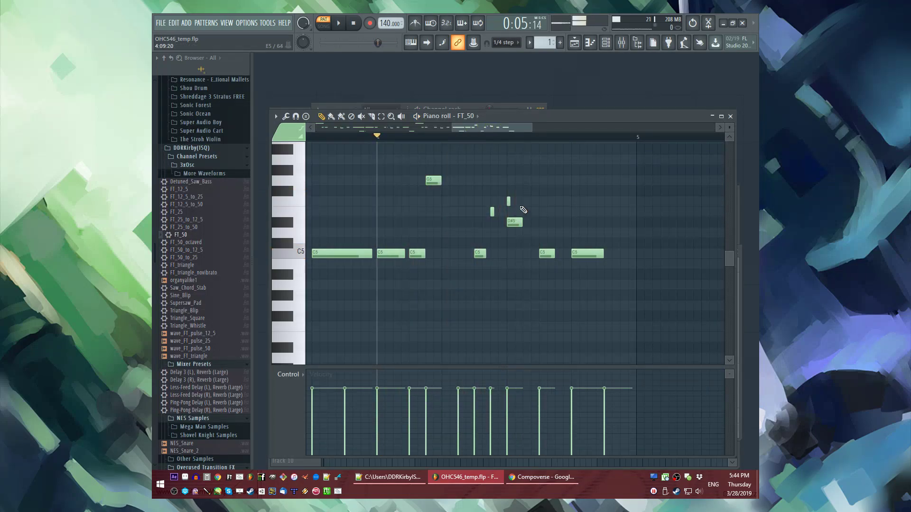
Step: Shorten the D#5 note at 4:09:00 and add a G5 note lasting 0:00:18 at 4:10:00
{"action": "key", "text": "space"}
{"action": "key", "text": "space"}
{"action": "left_click_drag", "start_coordinate": [522, 221], "coordinate": [518, 227]}
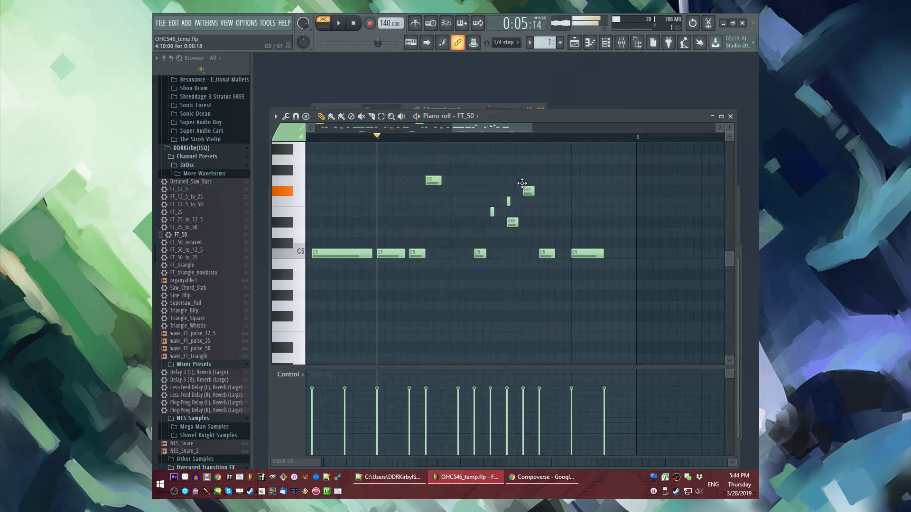
{"action": "scroll", "coordinate": [543, 185], "scroll_direction": "up", "scroll_amount": 3}
{"action": "key", "text": "space"}
Step: Replace the C5 note at 4:11:00 with an A#5 note lasting 0:02:00
{"action": "right_click", "coordinate": [546, 284]}
{"action": "left_click_drag", "start_coordinate": [553, 180], "coordinate": [568, 174]}
{"action": "key", "text": "space"}
{"action": "key", "text": "space"}
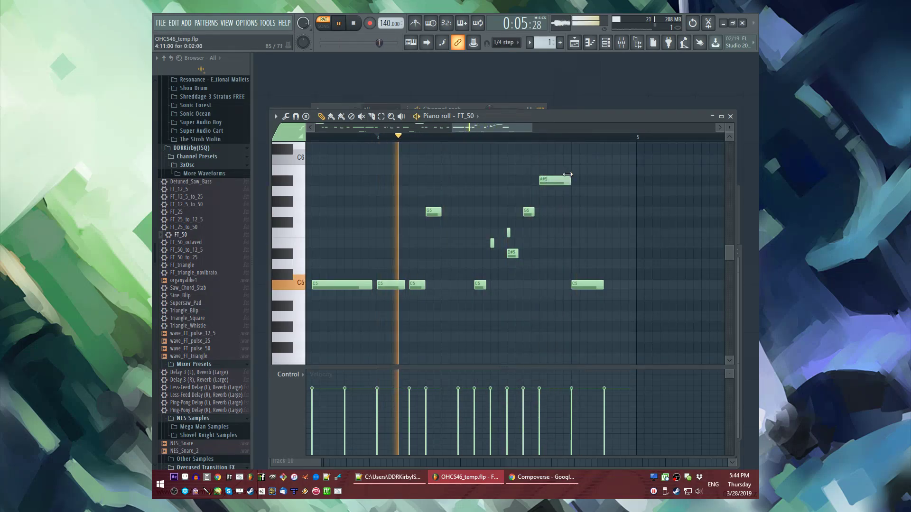
Step: Lengthen the E5 note at 4:08:00 to about half a step and the D#5 note at 4:09:00 to a full step
{"action": "key", "text": "space"}
{"action": "key", "text": "space"}
{"action": "key", "text": "space"}
{"action": "key", "text": "space"}
{"action": "left_click_drag", "start_coordinate": [494, 243], "coordinate": [524, 254]}
{"action": "key", "text": "space"}
{"action": "key", "text": "space"}
{"action": "key", "text": "space"}
Step: Add a C5 slide note at 4:12:00 and shorten it to 0:00:18
{"action": "left_click", "coordinate": [561, 284]}
{"action": "key", "text": "space"}
{"action": "key", "text": "space"}
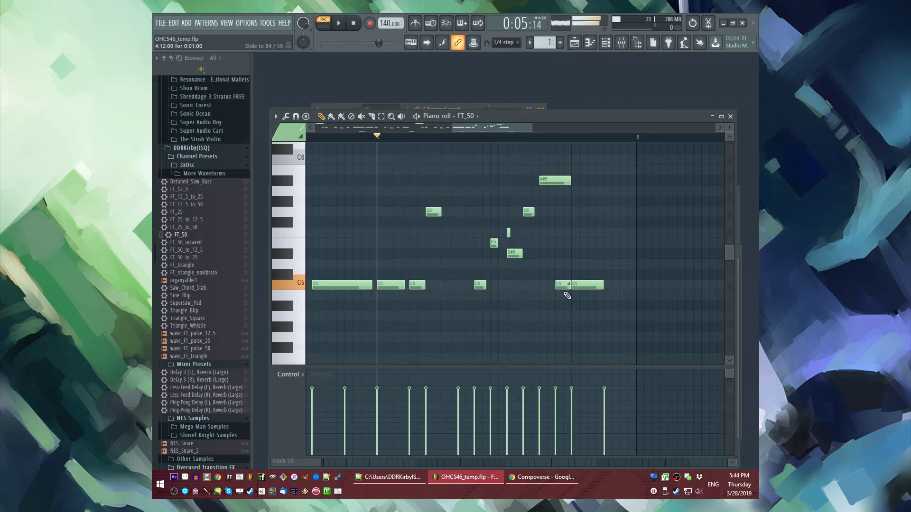
{"action": "scroll", "coordinate": [579, 287], "scroll_direction": "down", "scroll_amount": 3}
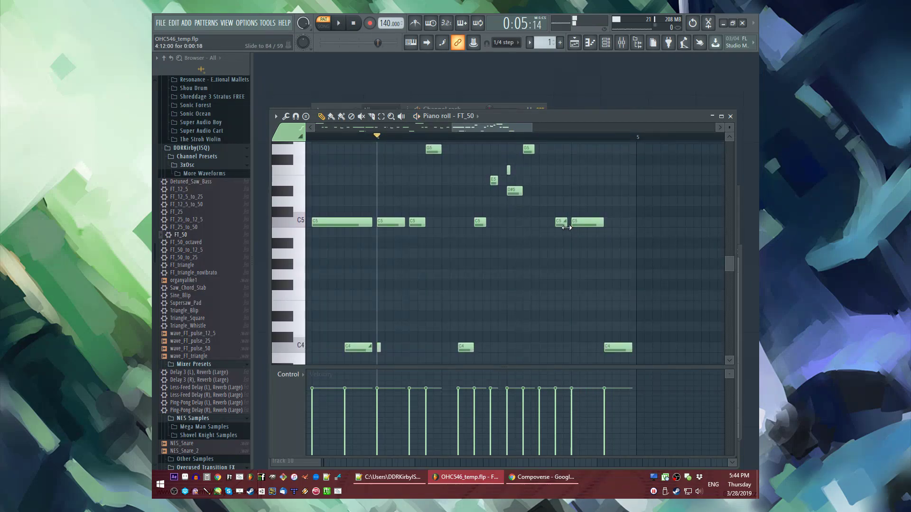
{"action": "key", "text": "space"}
Step: Replace bar four's last two notes with a G#4 lasting 0:00:06 at 4:13:00, a longer A#4, and a C5 at 4:15:00
{"action": "left_click_drag", "start_coordinate": [578, 250], "coordinate": [615, 218]}
{"action": "left_click", "coordinate": [595, 264]}
{"action": "key", "text": "space"}
{"action": "key", "text": "space"}
{"action": "key", "text": "space"}
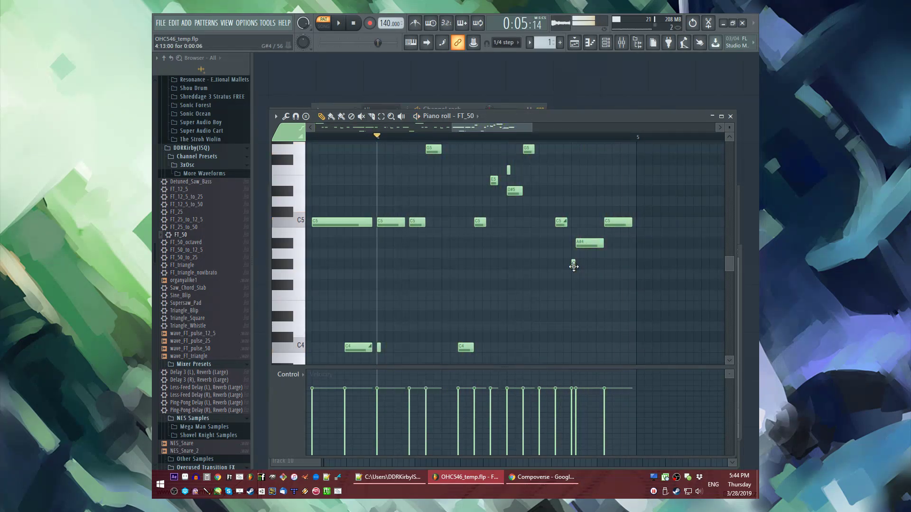
Step: Add a C4 slide note at 4:16:00 beneath the final C5 of bar four
{"action": "key", "text": "space"}
{"action": "scroll", "coordinate": [468, 183], "scroll_direction": "up", "scroll_amount": 2}
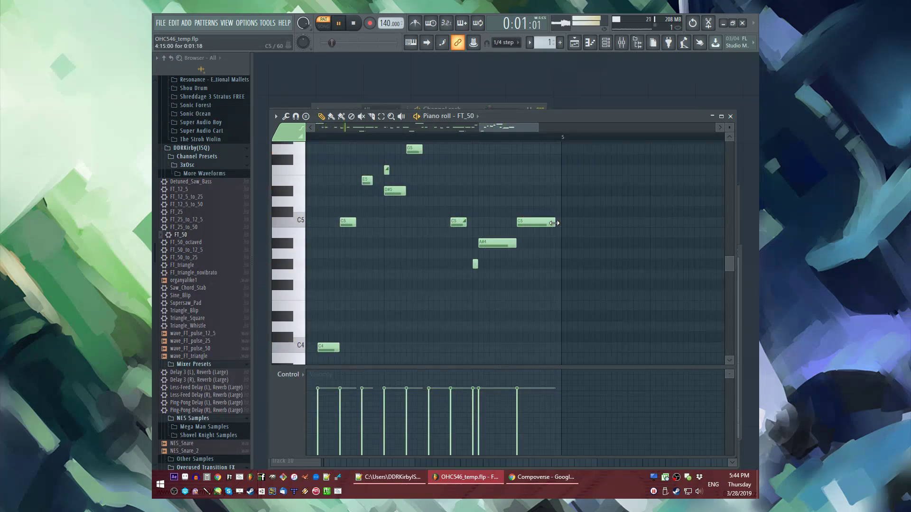
{"action": "scroll", "coordinate": [554, 236], "scroll_direction": "down", "scroll_amount": 3}
{"action": "left_click_drag", "start_coordinate": [536, 306], "coordinate": [556, 282]}
{"action": "key", "text": "space"}
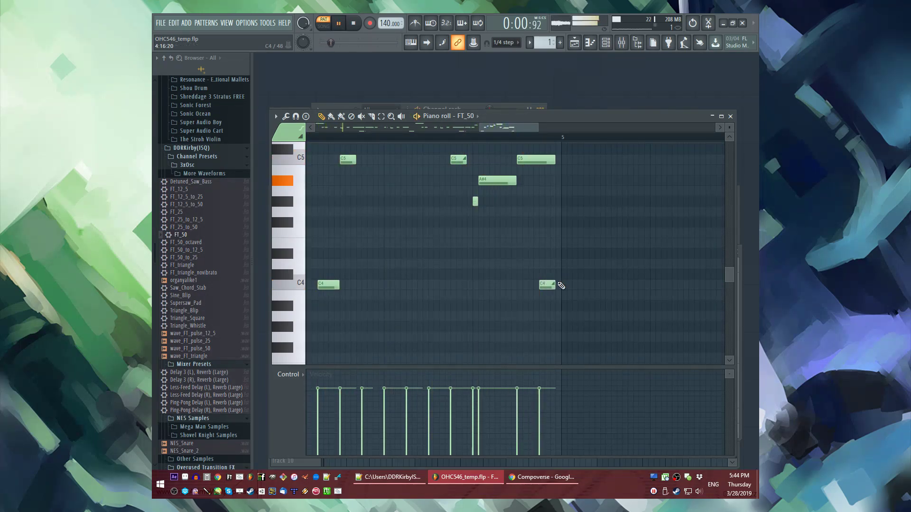
Step: Fill playlist track 4 with repeated Pattern 1 clips from bar 1 and play the arrangement in song mode
{"action": "key", "text": "F5"}
{"action": "left_click_drag", "start_coordinate": [410, 313], "coordinate": [711, 314]}
{"action": "scroll", "coordinate": [335, 264], "scroll_direction": "up", "scroll_amount": 3}
{"action": "key", "text": "l"}
{"action": "scroll", "coordinate": [378, 286], "scroll_direction": "down", "scroll_amount": 1}
{"action": "scroll", "coordinate": [351, 266], "scroll_direction": "down", "scroll_amount": 2}
{"action": "scroll", "coordinate": [437, 258], "scroll_direction": "up", "scroll_amount": 3}
{"action": "scroll", "coordinate": [484, 323], "scroll_direction": "down", "scroll_amount": 1}
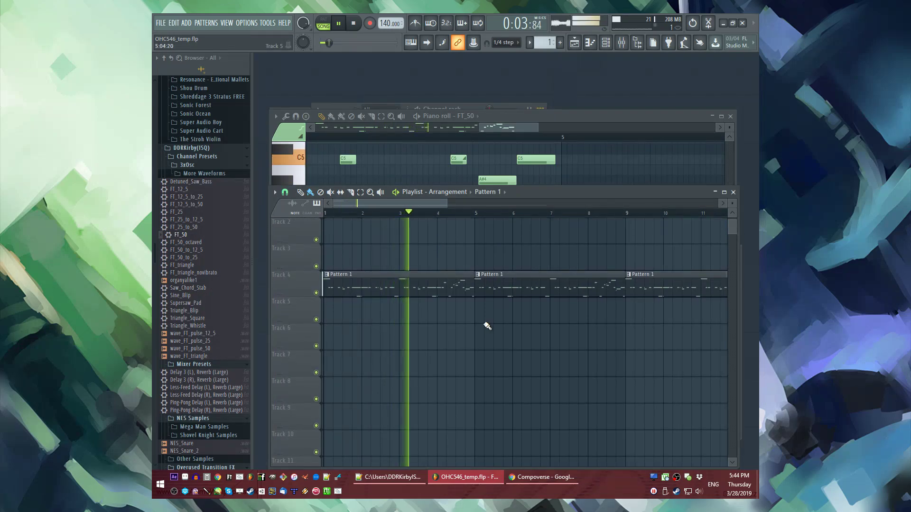
Step: Stop playback and place Crash_4 from the Shovel Knight Samples folder on playlist track 5
{"action": "scroll", "coordinate": [208, 315], "scroll_direction": "down", "scroll_amount": 8}
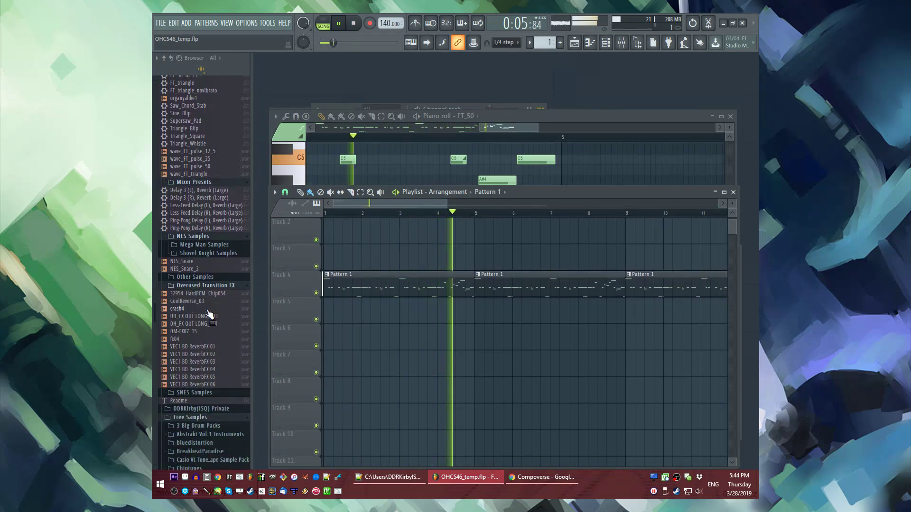
{"action": "scroll", "coordinate": [209, 315], "scroll_direction": "down", "scroll_amount": 4}
{"action": "key", "text": "space"}
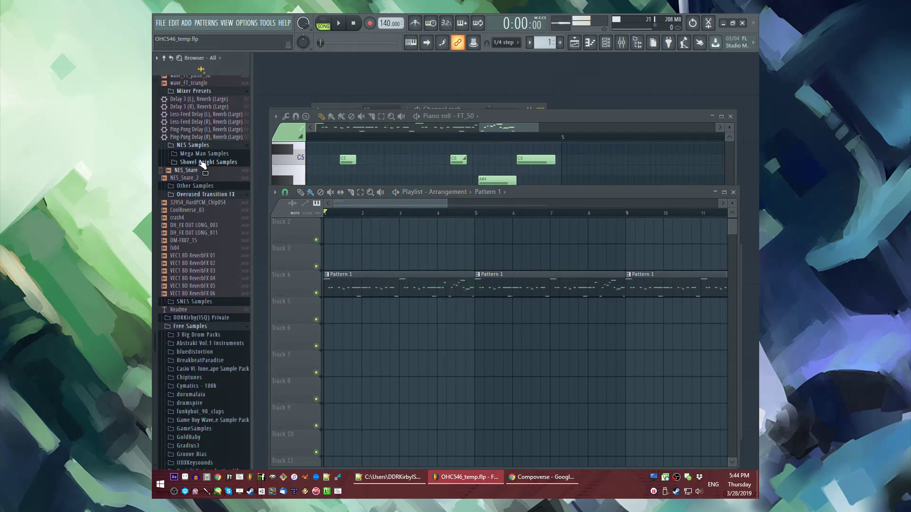
{"action": "left_click", "coordinate": [201, 163]}
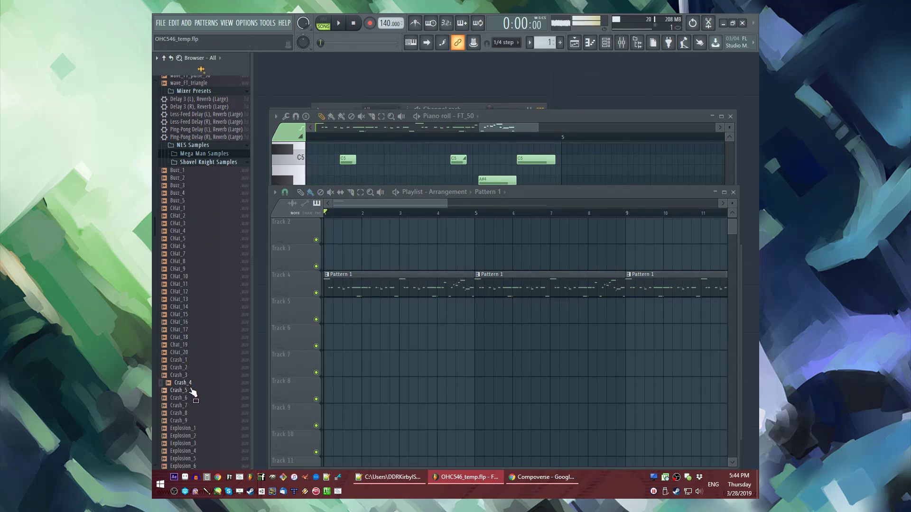
{"action": "left_click_drag", "start_coordinate": [193, 388], "coordinate": [431, 312]}
Step: Reverse the Crash_4 sample and position its clip so that it ends at the start of bar 5
{"action": "left_click", "coordinate": [463, 260]}
{"action": "left_click", "coordinate": [449, 313]}
{"action": "key", "text": "space"}
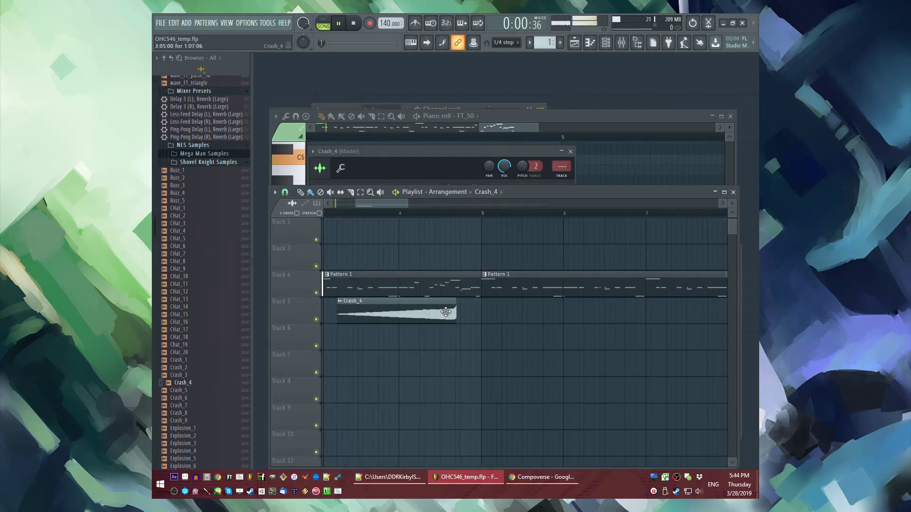
{"action": "scroll", "coordinate": [474, 309], "scroll_direction": "up", "scroll_amount": 3}
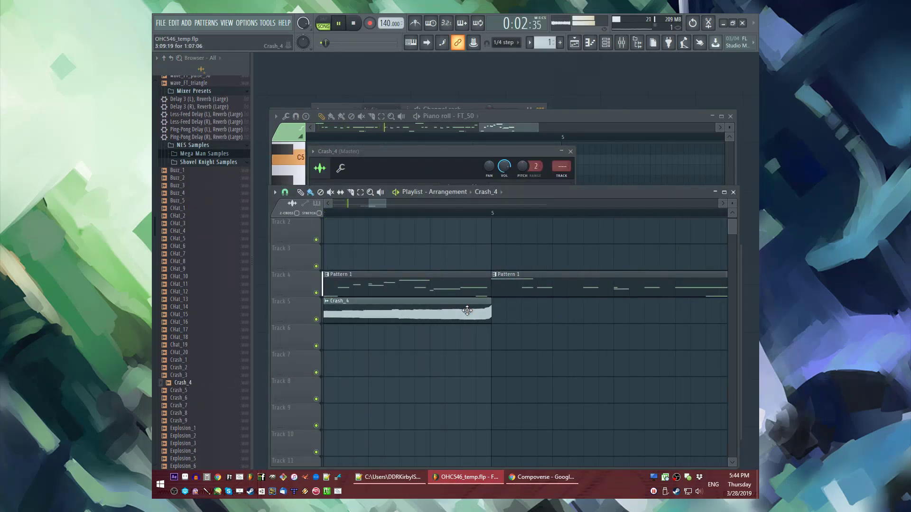
Step: Route the Crash_4 sample to mixer track 10 and load Fruity Reeverb 2 in effect slot 4
{"action": "double_click", "coordinate": [467, 310]}
{"action": "left_click", "coordinate": [562, 171]}
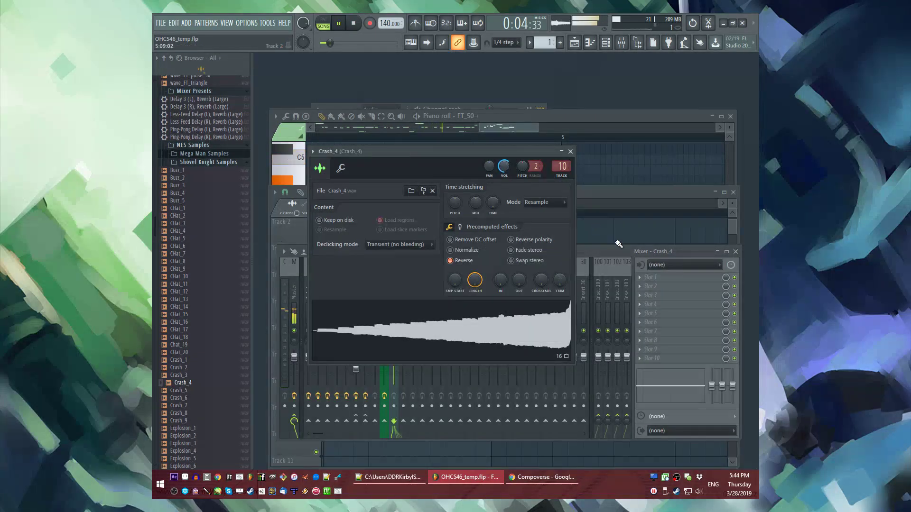
{"action": "left_click", "coordinate": [646, 304]}
{"action": "left_click", "coordinate": [552, 363]}
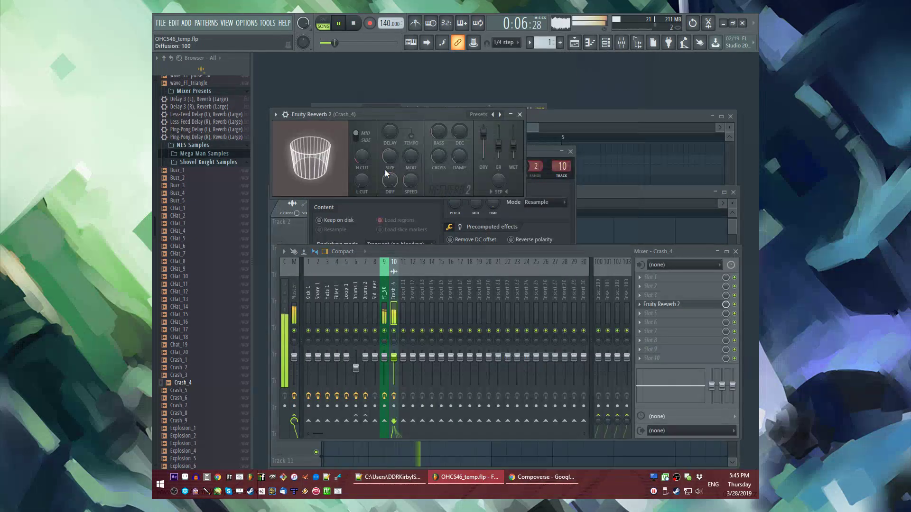
Step: Load Fruity Delay Bank in effect slot 2 of the Crash_4 mixer track and return to the playlist
{"action": "left_click", "coordinate": [645, 287]}
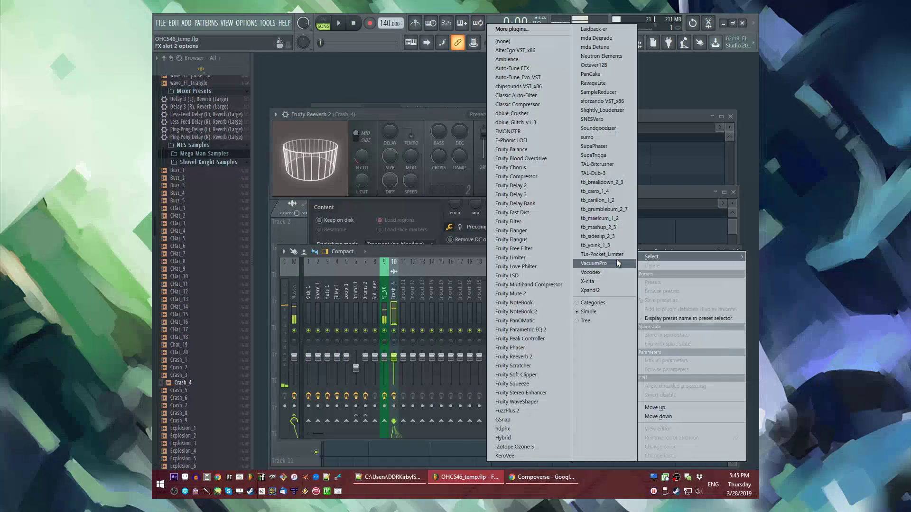
{"action": "left_click", "coordinate": [548, 206]}
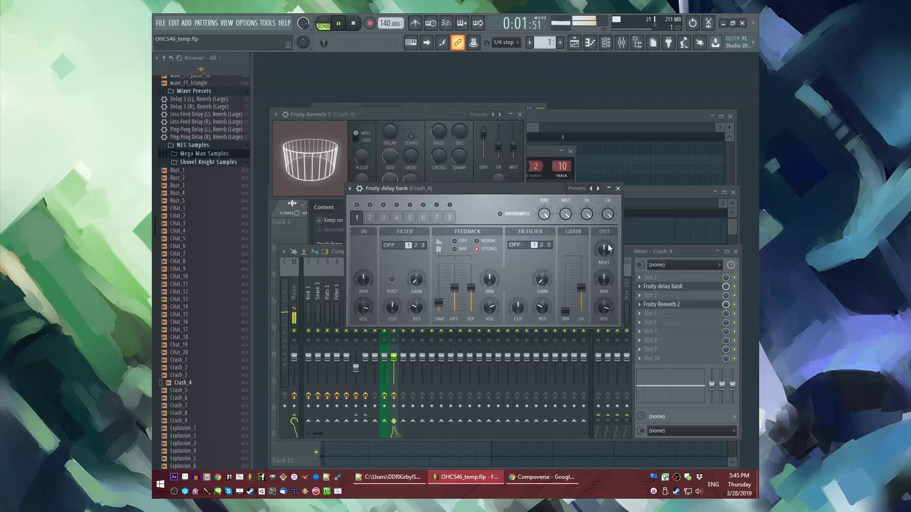
{"action": "left_click", "coordinate": [628, 252]}
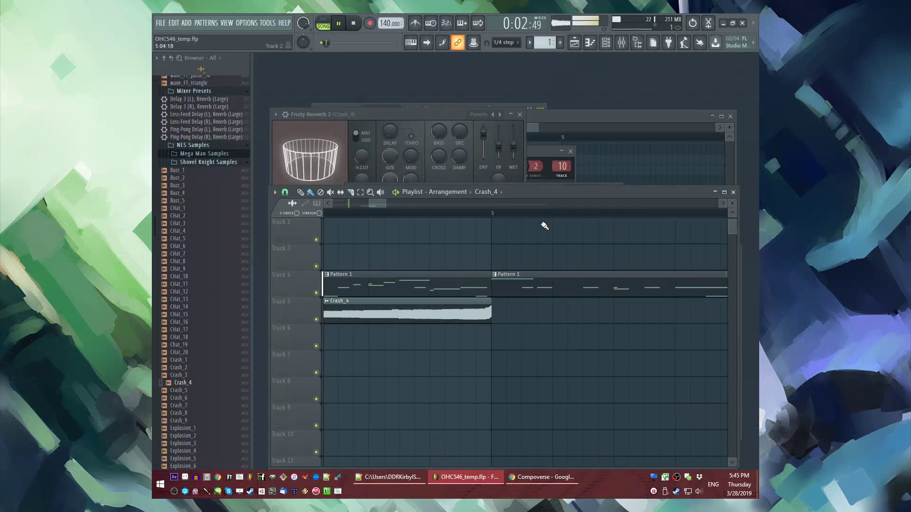
Step: Lower the Crash_4 channel's volume to about 50% and stop playback
{"action": "double_click", "coordinate": [436, 311]}
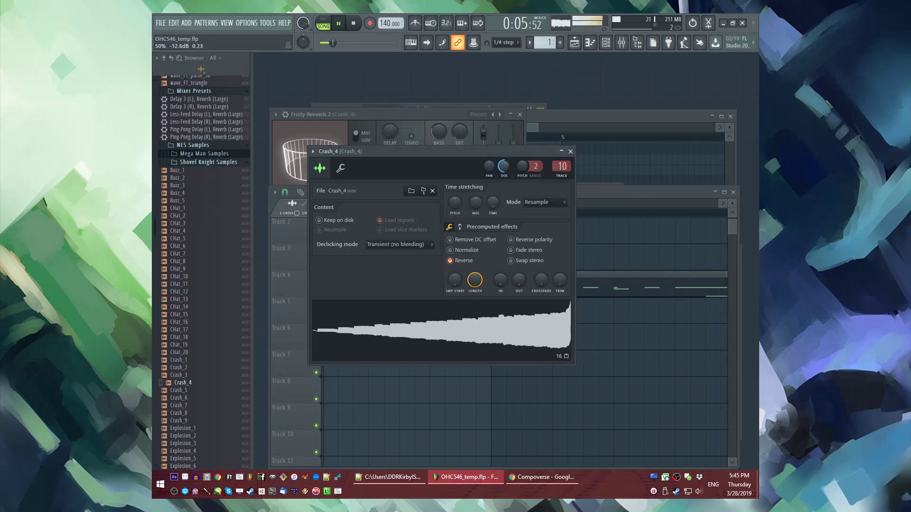
{"action": "left_click", "coordinate": [605, 337]}
{"action": "key", "text": "space"}
Step: Place the Explosion_3 sample on playlist track 6 at the start of bar 5 and play the song
{"action": "scroll", "coordinate": [189, 333], "scroll_direction": "down", "scroll_amount": 4}
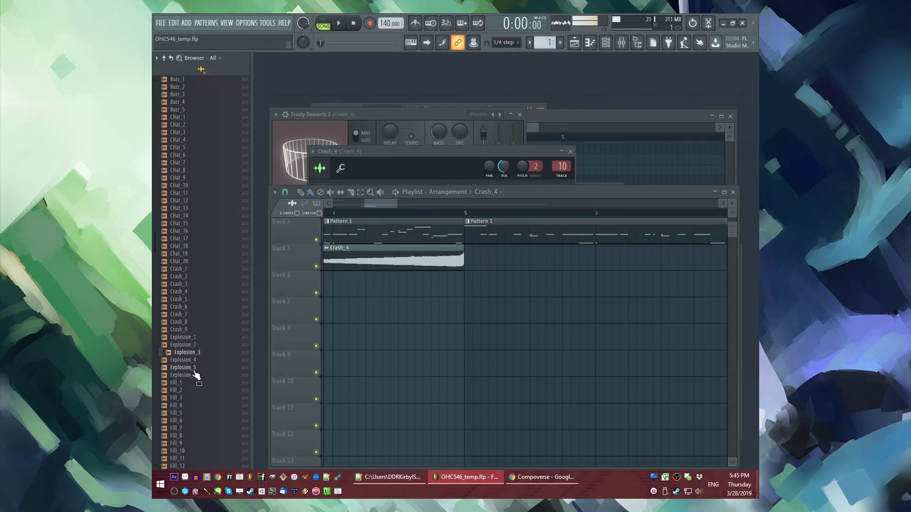
{"action": "left_click_drag", "start_coordinate": [490, 302], "coordinate": [490, 285]}
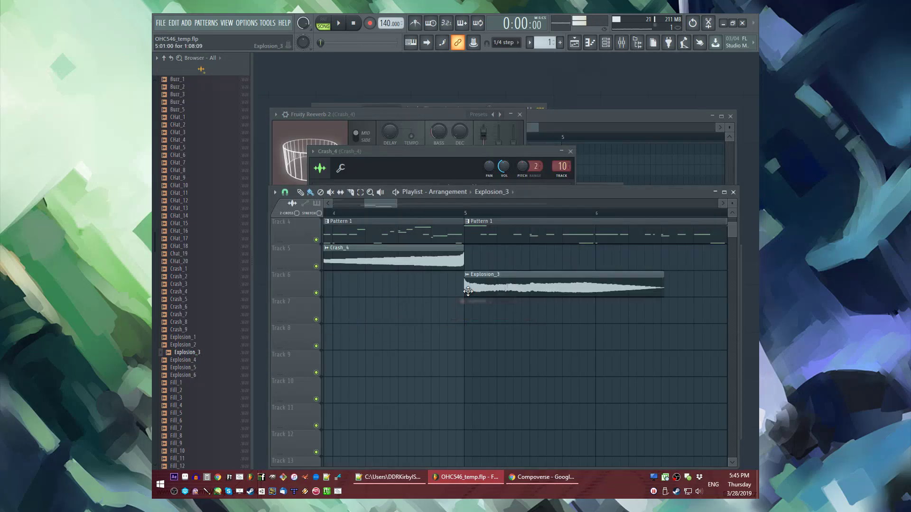
{"action": "scroll", "coordinate": [490, 284], "scroll_direction": "down", "scroll_amount": 2}
{"action": "key", "text": "space"}
Step: Route the Explosion_3 sample to the mixer, switching its target from its own track 11 to the Crash_4 track
{"action": "double_click", "coordinate": [478, 282]}
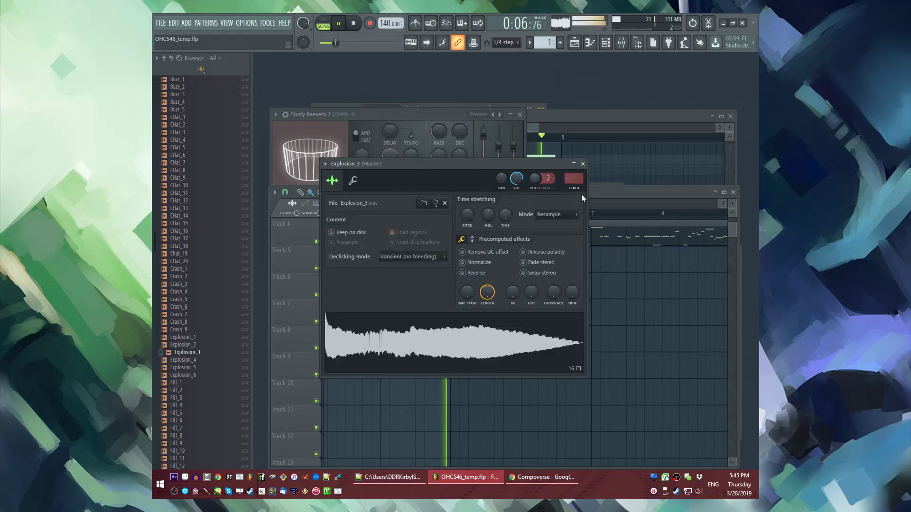
{"action": "double_click", "coordinate": [573, 182]}
{"action": "left_click", "coordinate": [640, 308]}
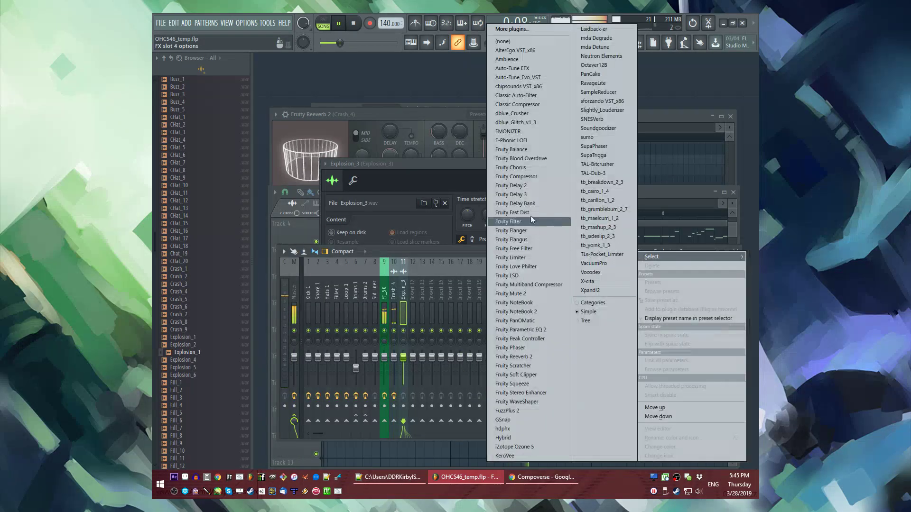
{"action": "left_click", "coordinate": [574, 178]}
{"action": "left_click", "coordinate": [575, 178]}
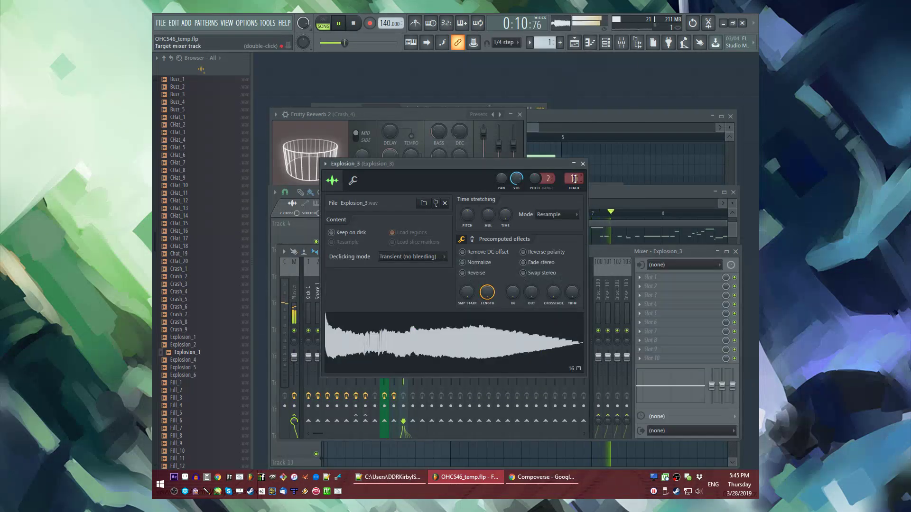
{"action": "left_click", "coordinate": [582, 165]}
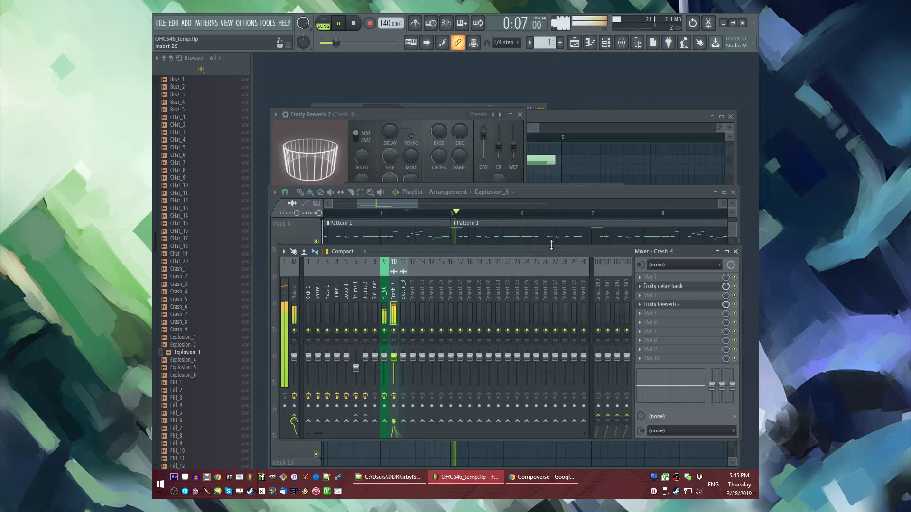
Step: Set the delay time to 4:00 in the Crash_4 mixer track's Fruity Delay Bank and play the song
{"action": "left_click", "coordinate": [633, 192]}
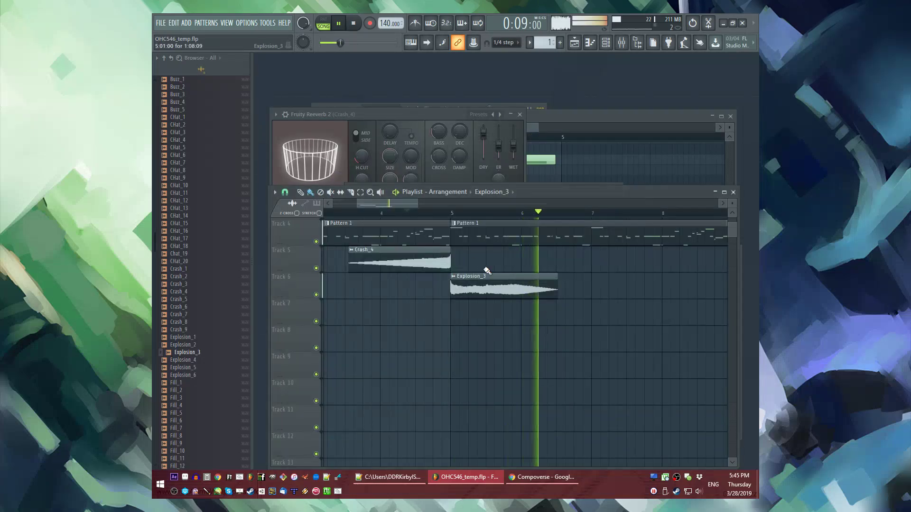
{"action": "double_click", "coordinate": [471, 282]}
{"action": "key", "text": "F9"}
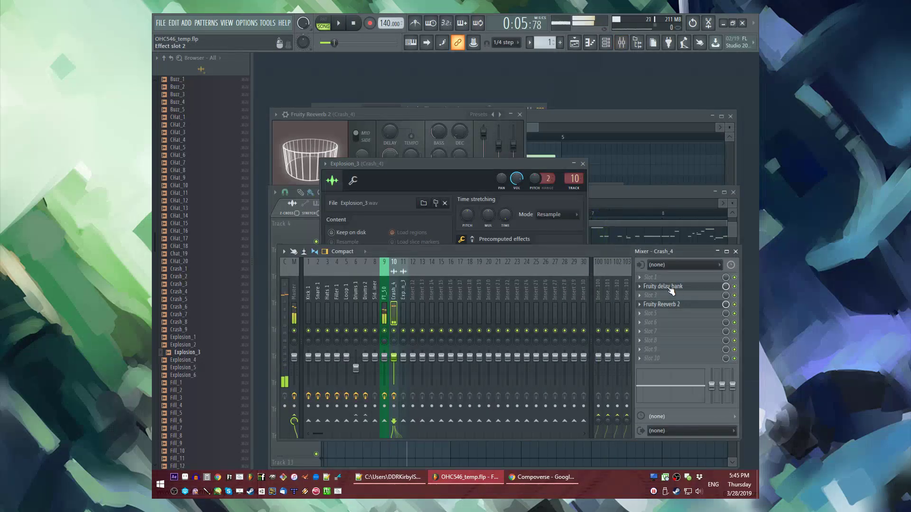
{"action": "left_click", "coordinate": [664, 287]}
{"action": "key", "text": "space"}
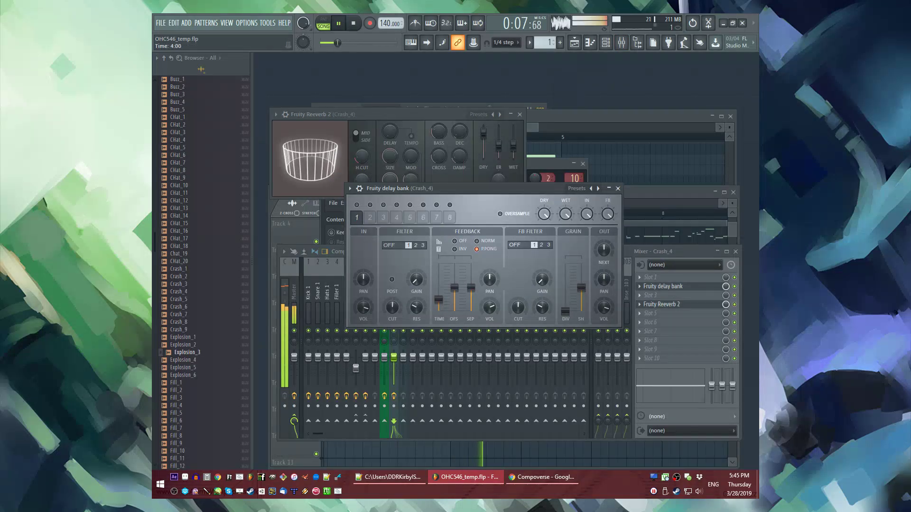
Step: Set the Explosion_3 channel's volume to about 70% and return to the playlist
{"action": "key", "text": "F9"}
{"action": "left_click", "coordinate": [551, 163]}
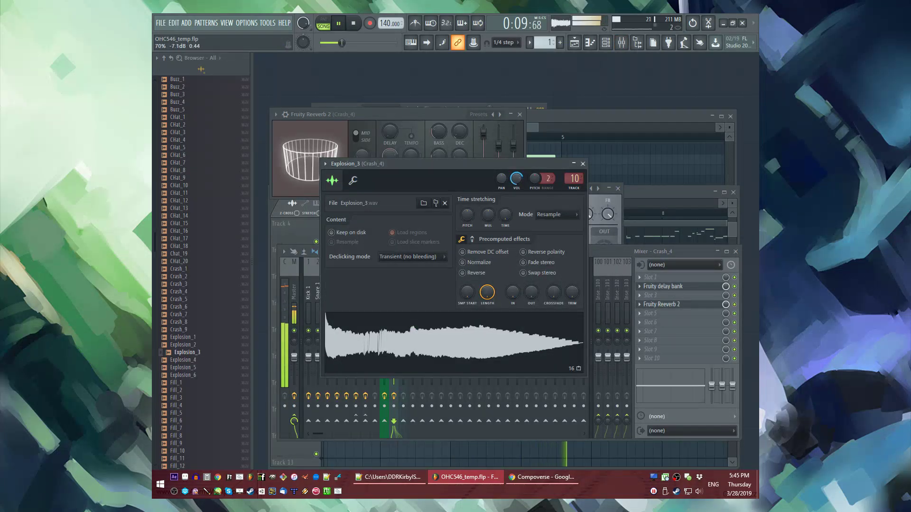
{"action": "left_click", "coordinate": [639, 192]}
Step: Place the VEC1 BD ReverbFX 02 sample from the Overused Transition FX folder on playlist track 7 at bar 5
{"action": "scroll", "coordinate": [203, 362], "scroll_direction": "down", "scroll_amount": 12}
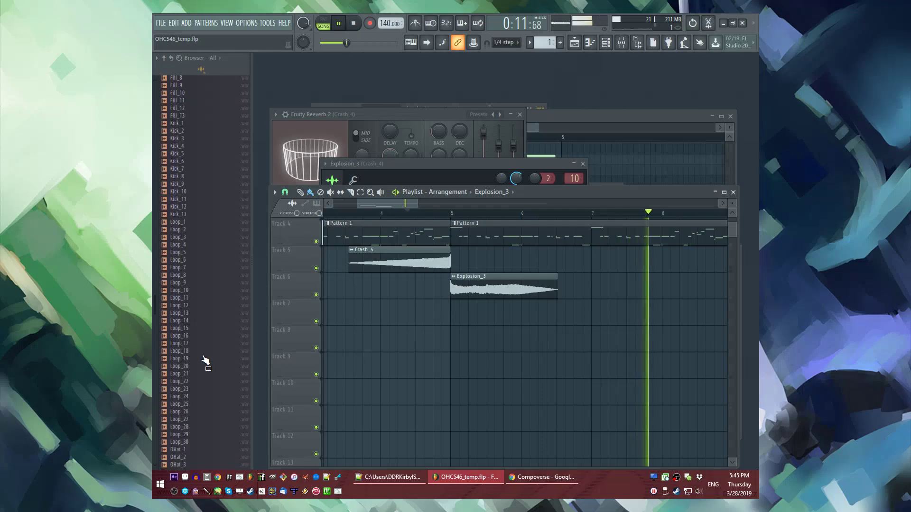
{"action": "scroll", "coordinate": [203, 244], "scroll_direction": "down", "scroll_amount": 15}
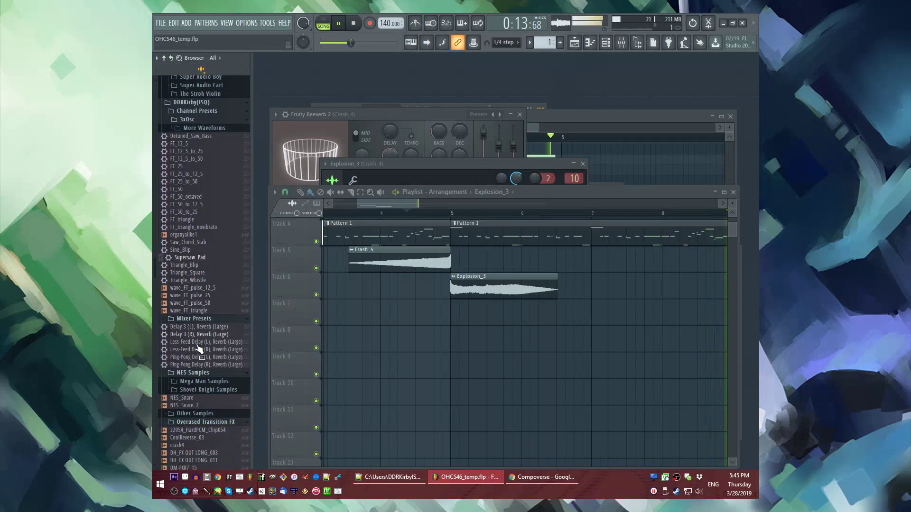
{"action": "scroll", "coordinate": [198, 361], "scroll_direction": "down", "scroll_amount": 6}
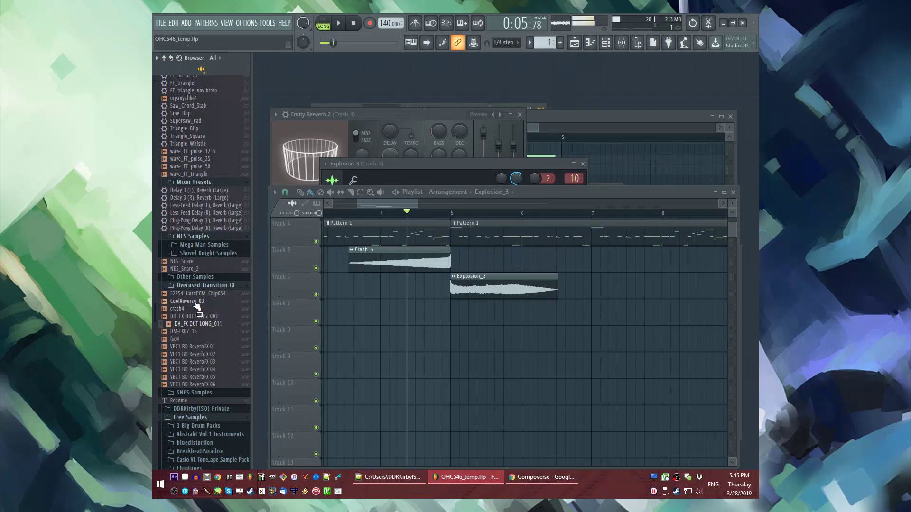
{"action": "left_click_drag", "start_coordinate": [458, 318], "coordinate": [458, 319]}
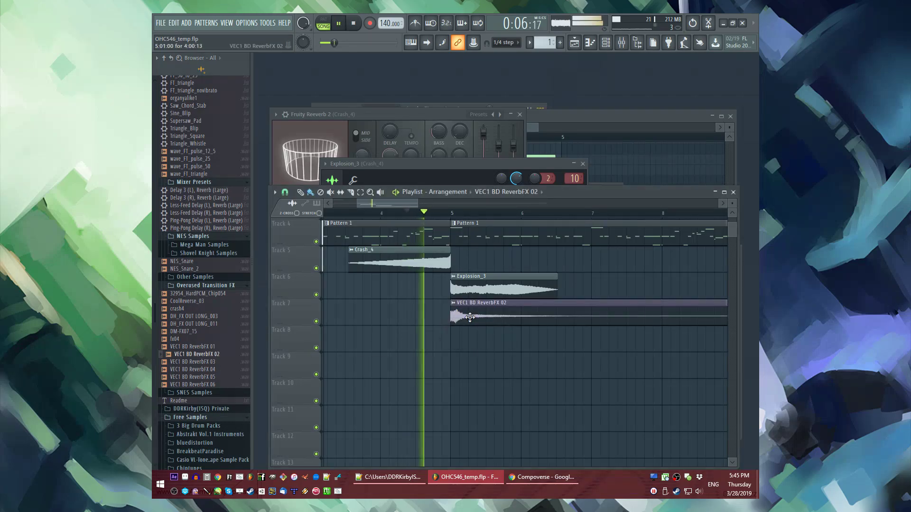
{"action": "left_click", "coordinate": [598, 359]}
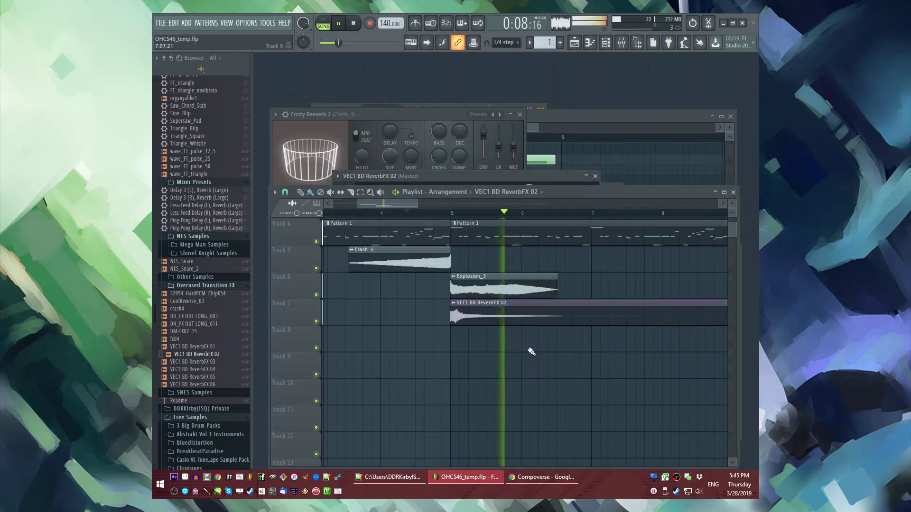
Step: Place the crash4 sample on playlist track 8 so it ends at bar 5, and route it to mixer track 10
{"action": "double_click", "coordinate": [503, 284]}
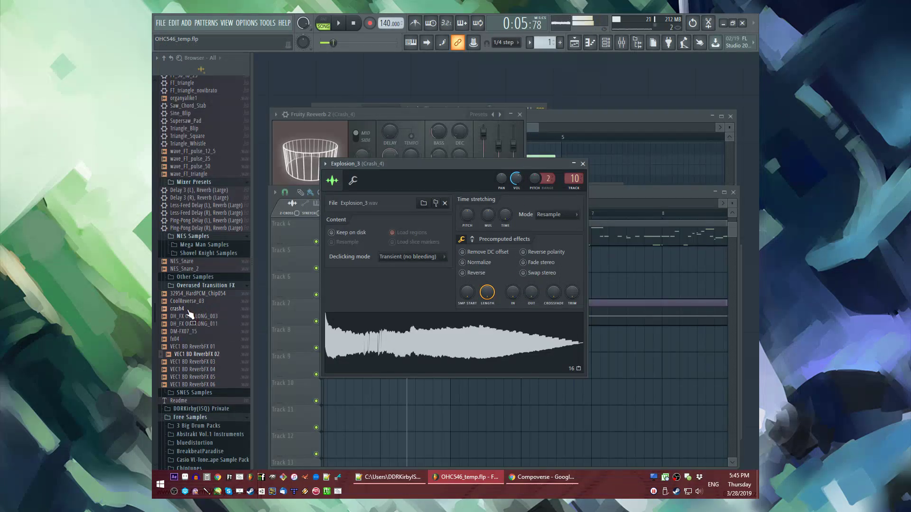
{"action": "key", "text": "space"}
{"action": "left_click_drag", "start_coordinate": [424, 390], "coordinate": [461, 342]}
{"action": "double_click", "coordinate": [460, 342]}
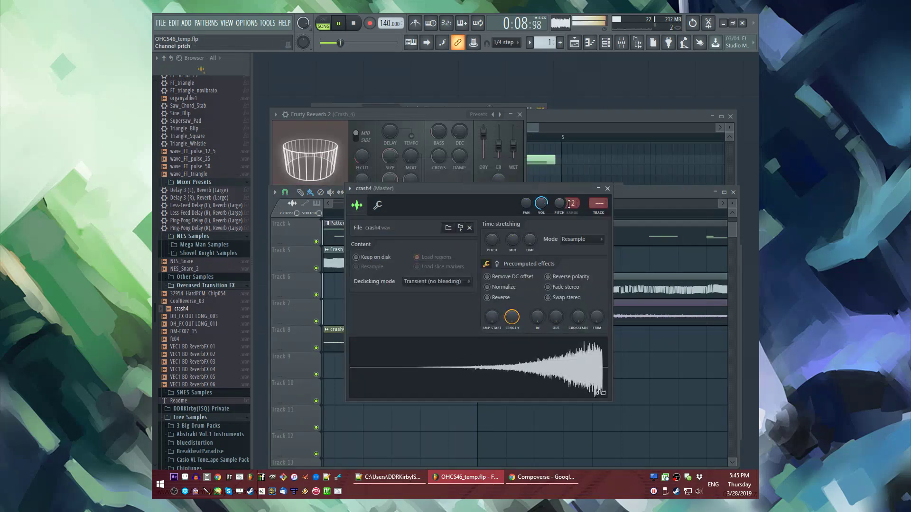
{"action": "left_click", "coordinate": [626, 336]}
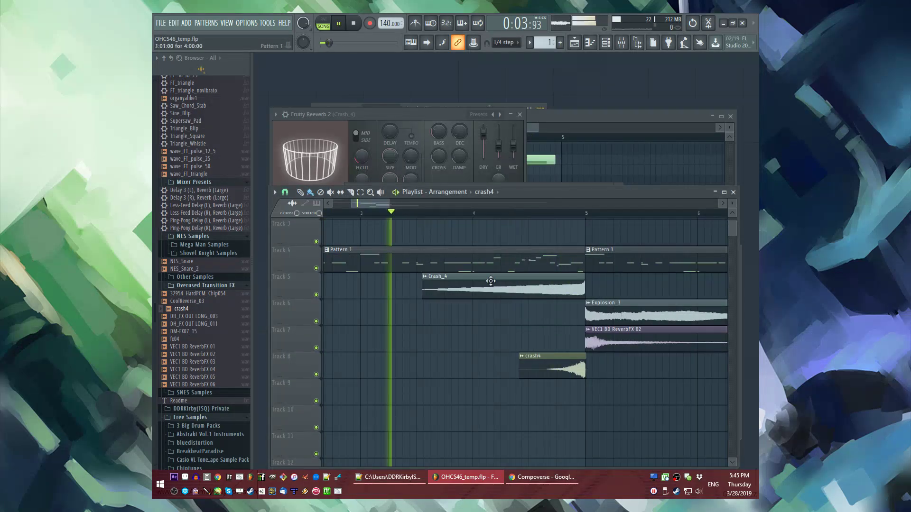
Step: Open the channel settings of the Crash_4, Explosion_3 and crash4 clips in turn and adjust the Crash_4 volume by ear
{"action": "double_click", "coordinate": [478, 272]}
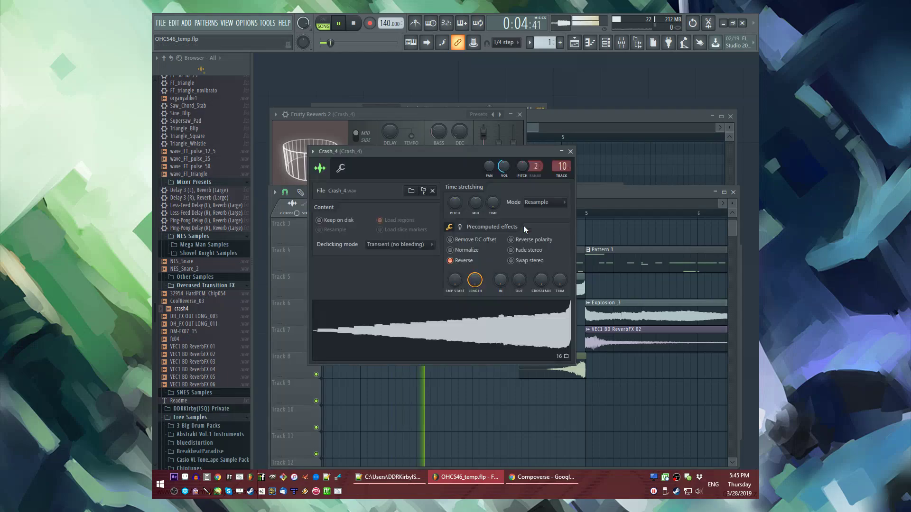
{"action": "double_click", "coordinate": [604, 306]}
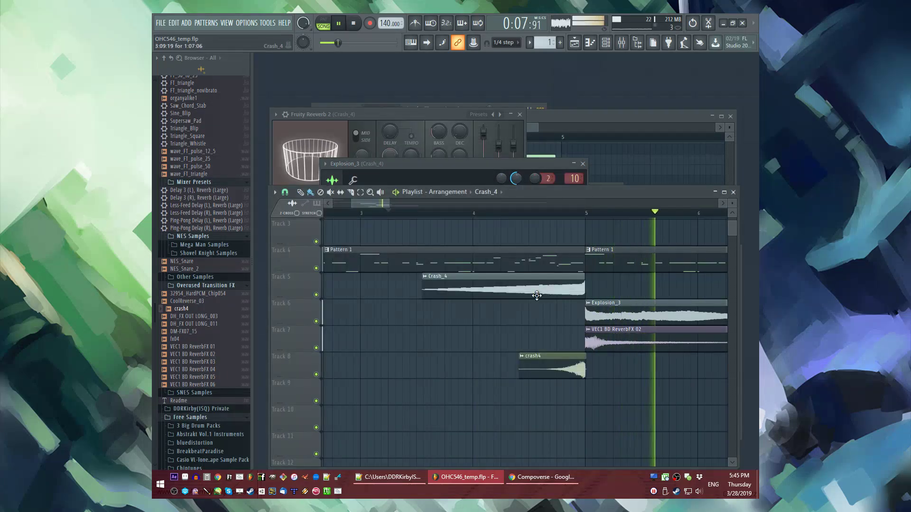
{"action": "double_click", "coordinate": [550, 370]}
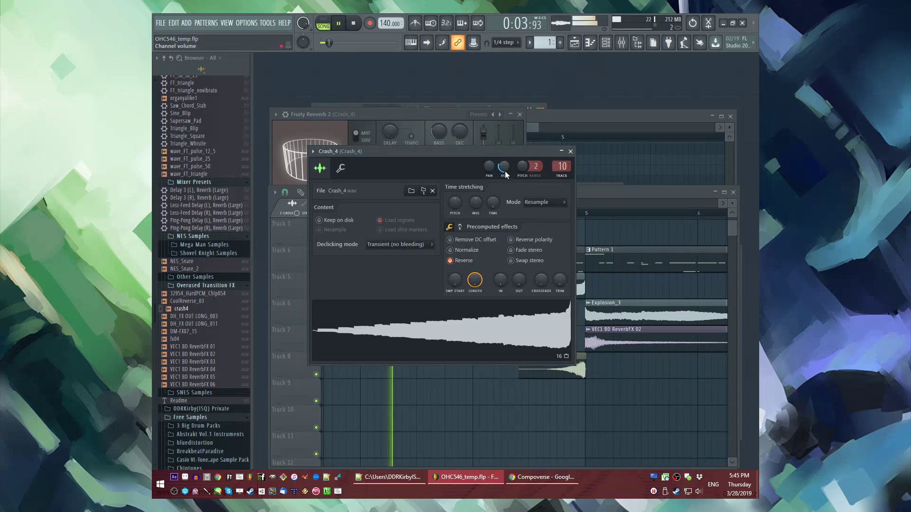
{"action": "left_click", "coordinate": [640, 347]}
Step: Play the arrangement from the first bars through the transition at bar 5 to judge the effects
{"action": "left_click", "coordinate": [340, 213]}
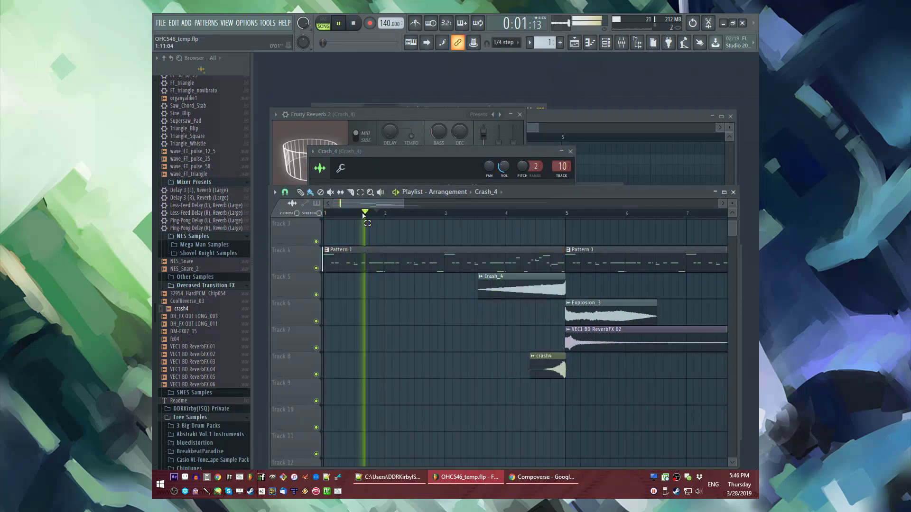
{"action": "key", "text": "space"}
{"action": "key", "text": "space"}
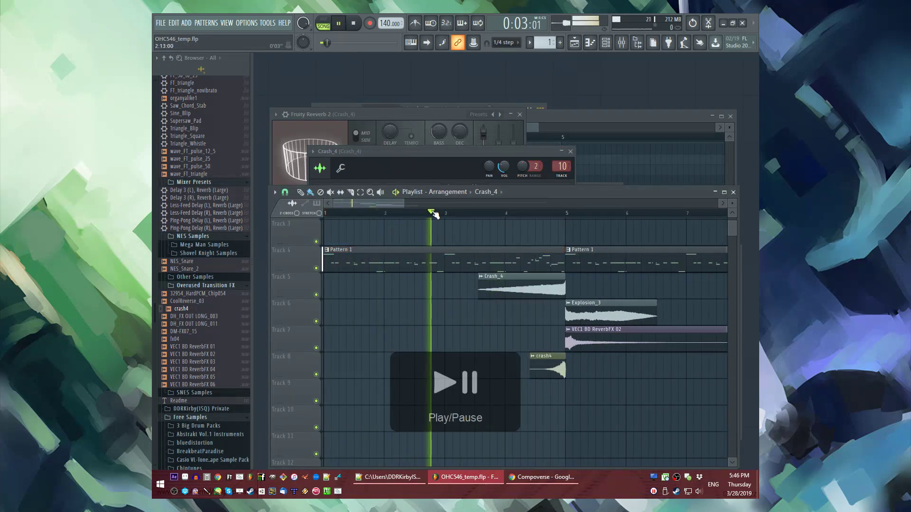
{"action": "key", "text": "XF86AudioLowerVolume"}
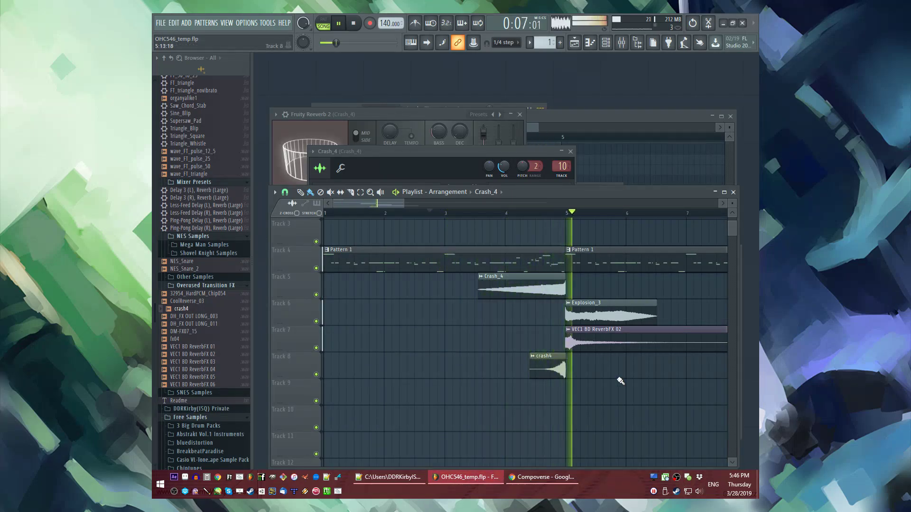
{"action": "scroll", "coordinate": [519, 371], "scroll_direction": "up", "scroll_amount": 2}
{"action": "scroll", "coordinate": [520, 372], "scroll_direction": "down", "scroll_amount": 2}
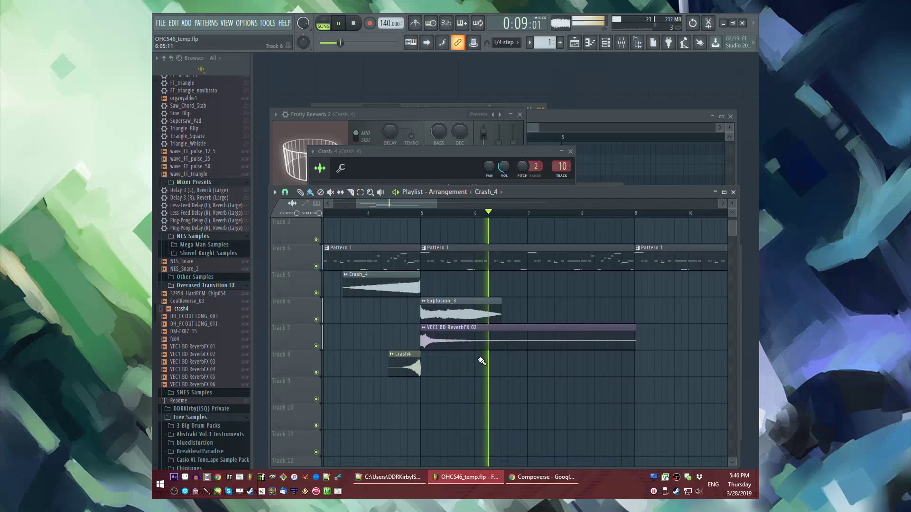
Step: Create Pattern 2 and place its clip on playlist track 9 at bar 5
{"action": "key", "text": "F4"}
{"action": "left_click", "coordinate": [426, 398]}
Step: Browse the Hats folder of the drum packs and preview the 909 CH 1 and 808 CH samples
{"action": "scroll", "coordinate": [198, 308], "scroll_direction": "up", "scroll_amount": 10}
{"action": "scroll", "coordinate": [195, 265], "scroll_direction": "up", "scroll_amount": 5}
{"action": "left_click", "coordinate": [182, 181]}
{"action": "left_click", "coordinate": [188, 304]}
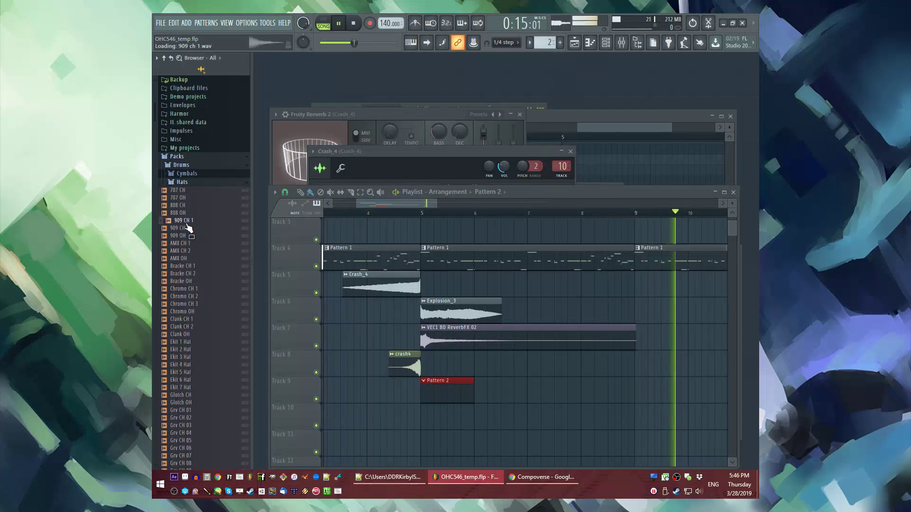
{"action": "key", "text": "F6"}
{"action": "left_click", "coordinate": [183, 206]}
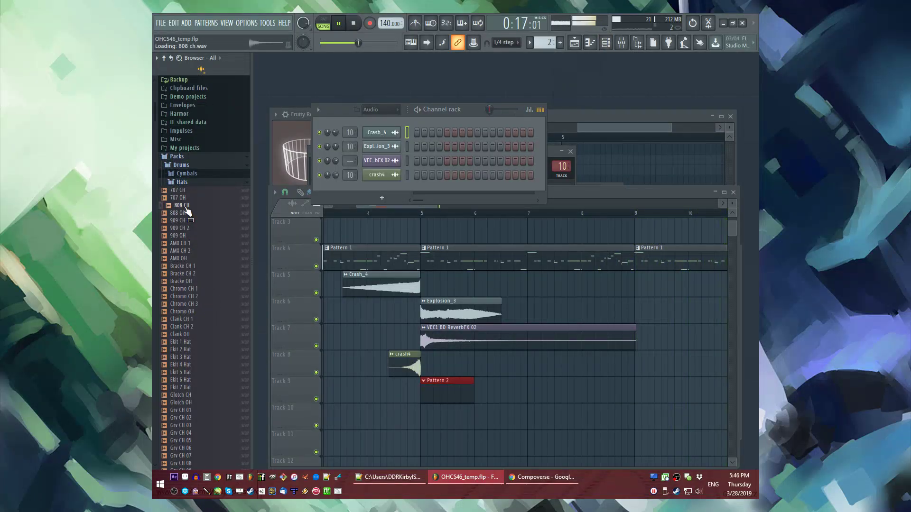
Step: Add the 808 CH sample to the channel rack on mixer track 3 and fill all 16 of its steps
{"action": "scroll", "coordinate": [199, 285], "scroll_direction": "down", "scroll_amount": 13}
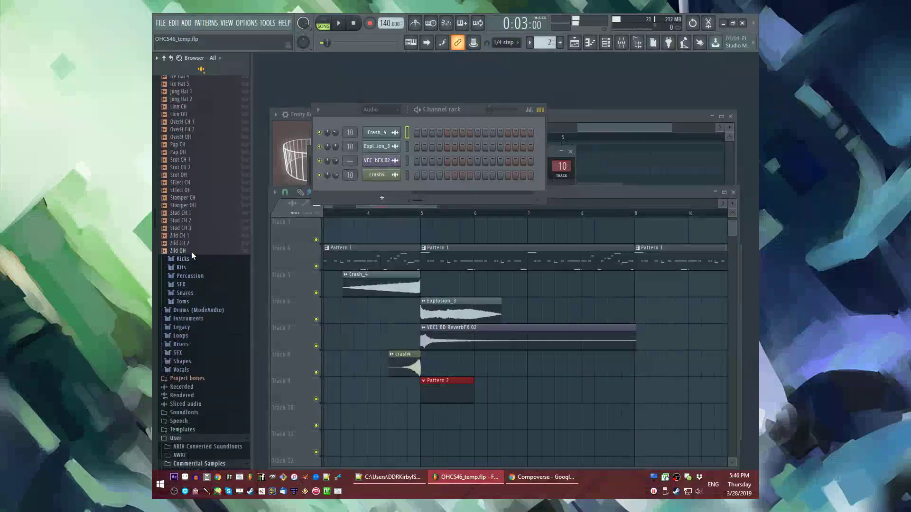
{"action": "scroll", "coordinate": [195, 255], "scroll_direction": "up", "scroll_amount": 13}
{"action": "scroll", "coordinate": [193, 122], "scroll_direction": "down", "scroll_amount": 5}
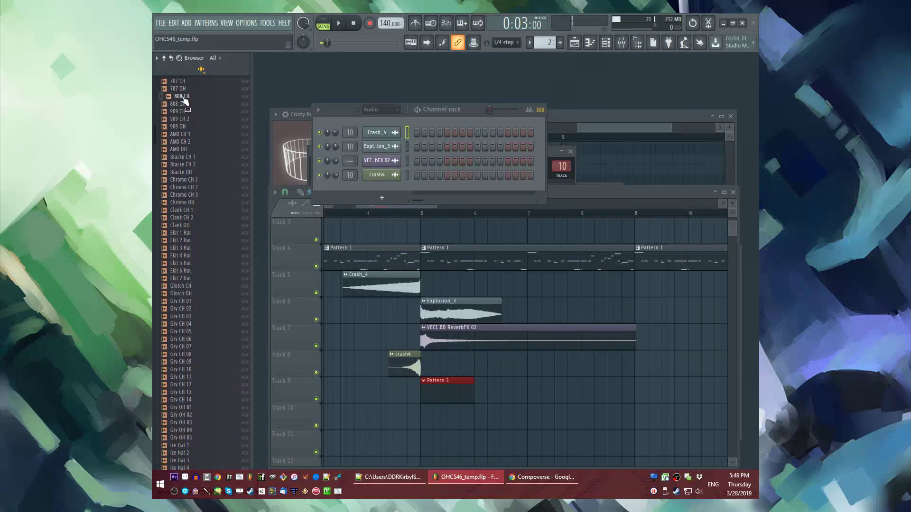
{"action": "left_click_drag", "start_coordinate": [377, 190], "coordinate": [384, 187]}
{"action": "left_click_drag", "start_coordinate": [437, 161], "coordinate": [371, 164]}
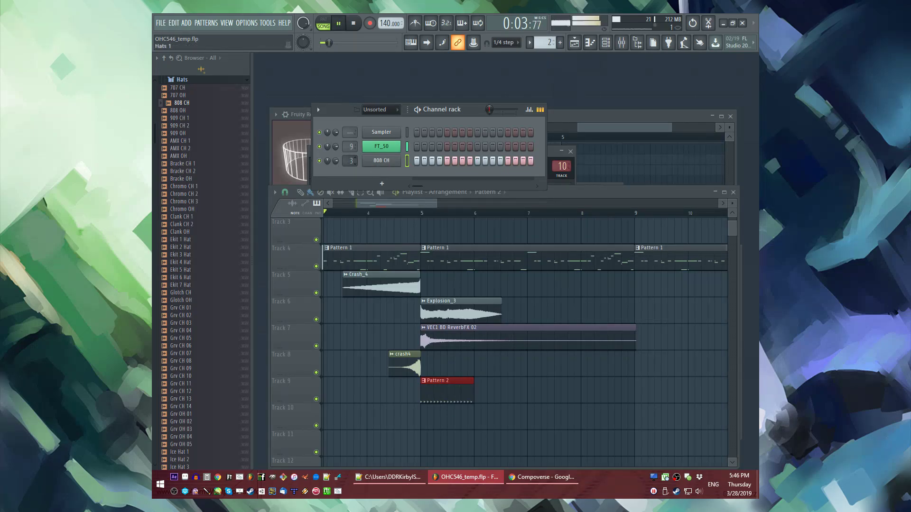
Step: Lower the velocity of every second 808 CH note to about 55% in the piano roll
{"action": "right_click", "coordinate": [381, 160]}
{"action": "left_click", "coordinate": [417, 161]}
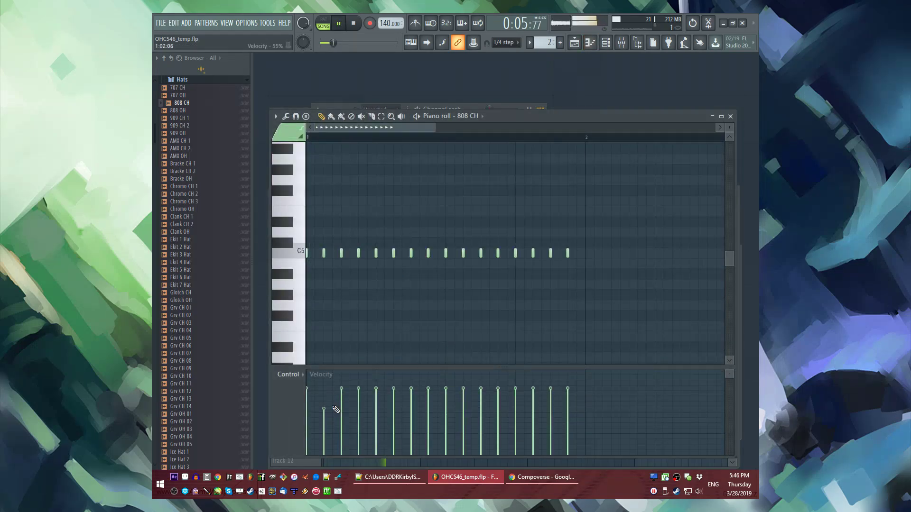
{"action": "left_click", "coordinate": [393, 409]}
{"action": "left_click", "coordinate": [428, 406]}
{"action": "left_click", "coordinate": [463, 409]}
{"action": "left_click", "coordinate": [498, 409]}
{"action": "left_click", "coordinate": [533, 405]}
{"action": "left_click", "coordinate": [567, 409]}
{"action": "key", "text": "l"}
{"action": "left_click", "coordinate": [358, 411]}
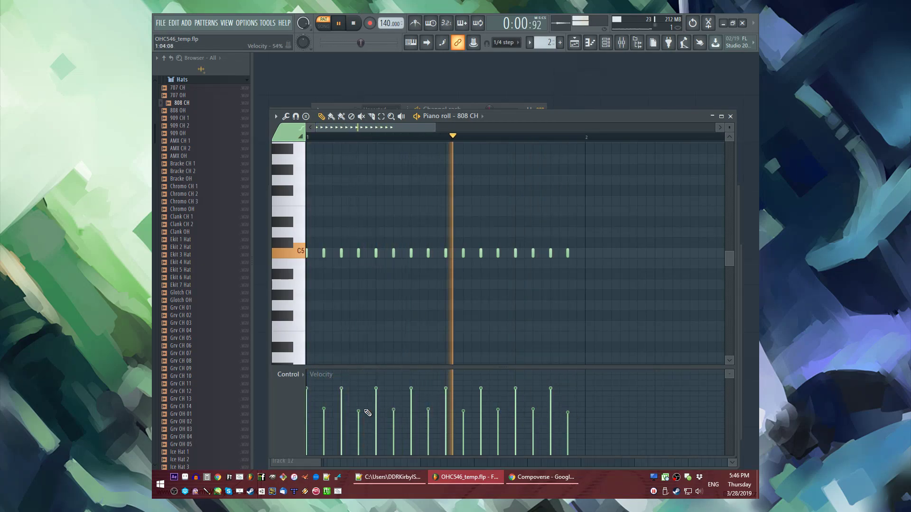
Step: Repeat the Pattern 2 clip along playlist track 9 up to bar 21 and save the project
{"action": "key", "text": "F5"}
{"action": "left_click_drag", "start_coordinate": [473, 390], "coordinate": [726, 386]}
{"action": "scroll", "coordinate": [579, 395], "scroll_direction": "down", "scroll_amount": 3}
{"action": "left_click_drag", "start_coordinate": [515, 387], "coordinate": [691, 386]}
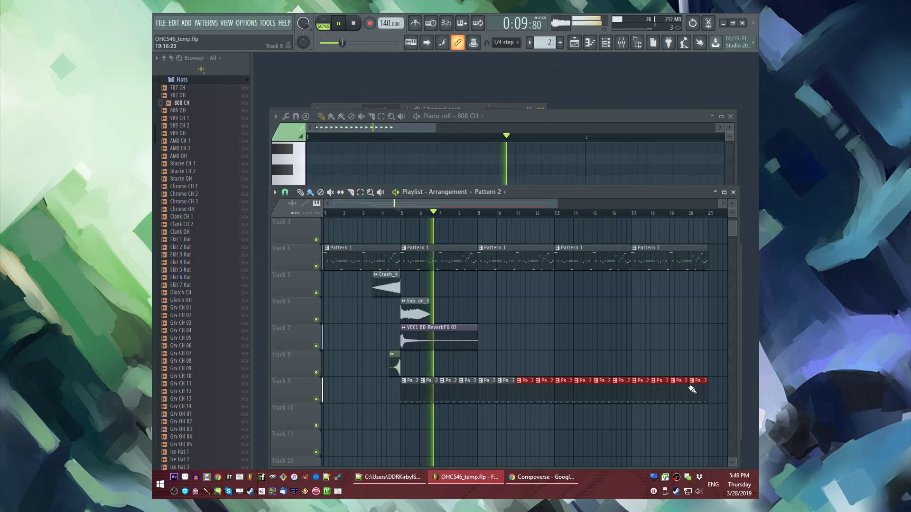
{"action": "scroll", "coordinate": [427, 422], "scroll_direction": "up", "scroll_amount": 3}
{"action": "key", "text": "ctrl+s"}
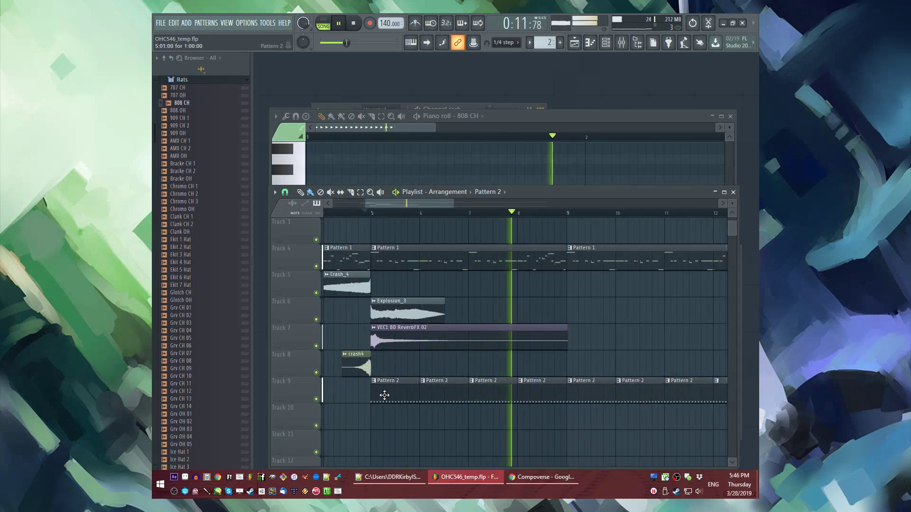
Step: Add the 909 CH 1 sample to the channel rack and program hits on steps 3, 7, 11 and 15
{"action": "key", "text": "space"}
{"action": "key", "text": "F6"}
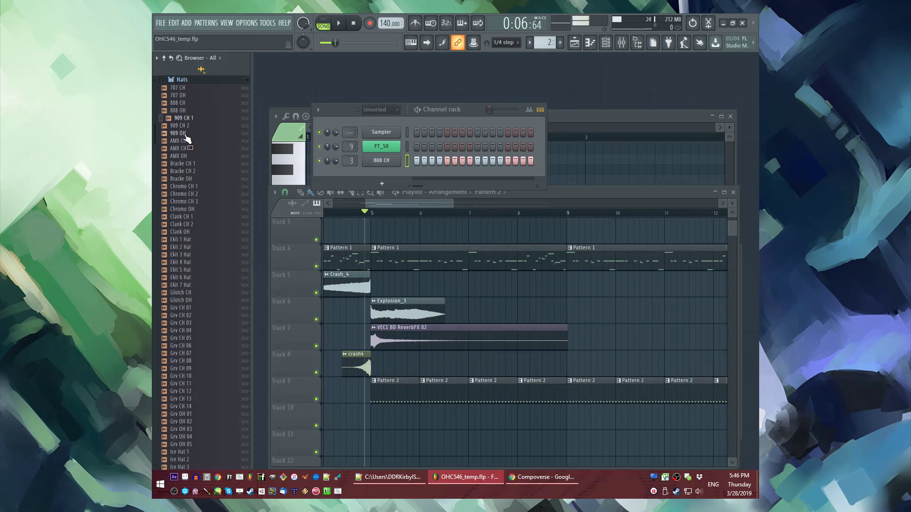
{"action": "left_click_drag", "start_coordinate": [377, 170], "coordinate": [379, 174]}
{"action": "key", "text": "space"}
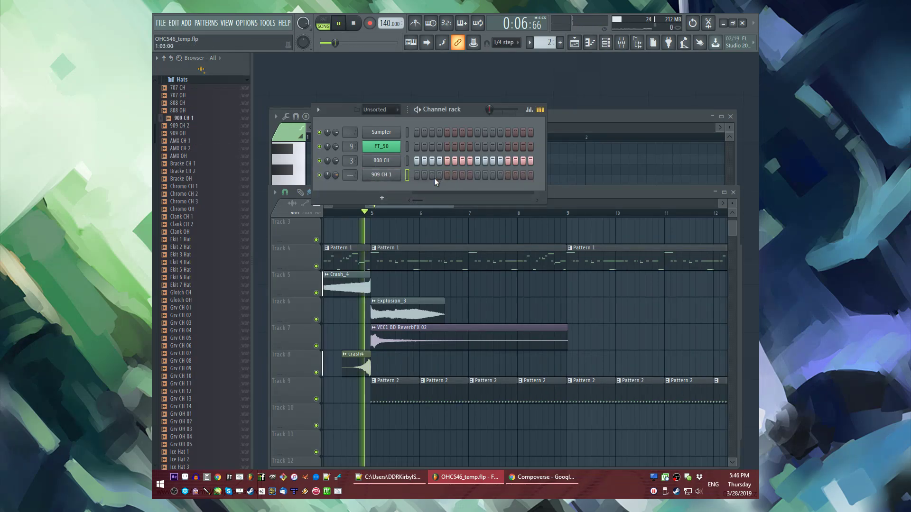
{"action": "left_click", "coordinate": [432, 175]}
{"action": "left_click", "coordinate": [462, 175]}
Step: Route the 909 CH 1 channel to mixer track 3 and lower its volume
{"action": "scroll", "coordinate": [351, 174], "scroll_direction": "up", "scroll_amount": 3}
{"action": "left_click_drag", "start_coordinate": [335, 175], "coordinate": [335, 190]}
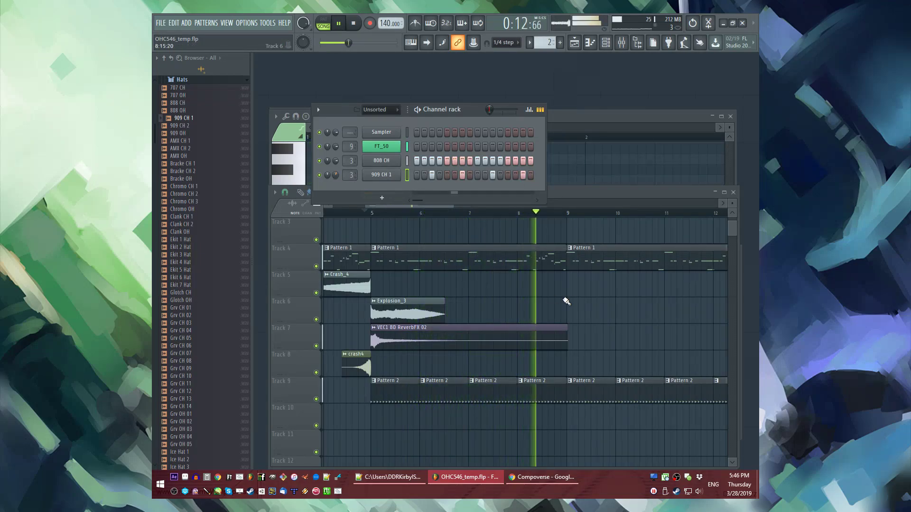
{"action": "left_click", "coordinate": [464, 381]}
{"action": "scroll", "coordinate": [464, 382], "scroll_direction": "right", "scroll_amount": 3}
{"action": "scroll", "coordinate": [464, 382], "scroll_direction": "down", "scroll_amount": 2}
{"action": "key", "text": "F4"}
{"action": "left_click", "coordinate": [447, 372]}
Step: Make the Pattern 2 clip at bar 8 unique and open the new pattern for editing
{"action": "right_click", "coordinate": [406, 331]}
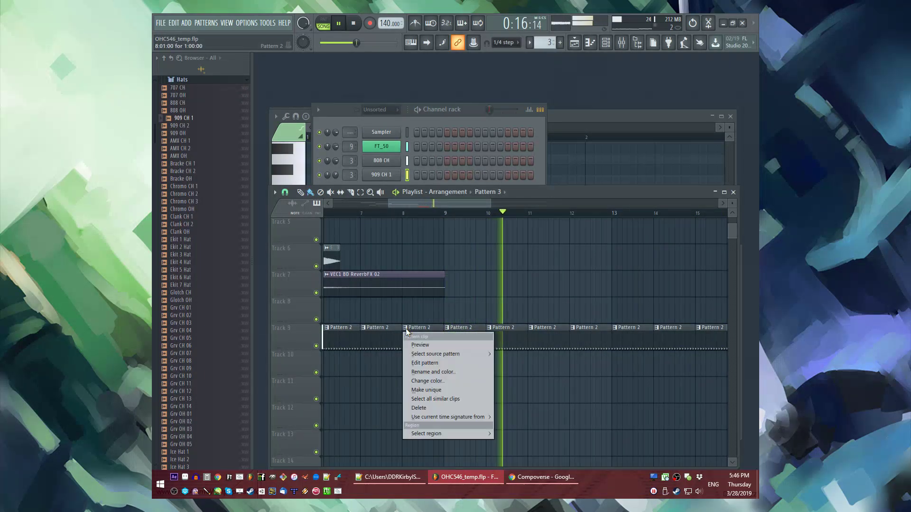
{"action": "left_click", "coordinate": [423, 390]}
{"action": "double_click", "coordinate": [420, 339]}
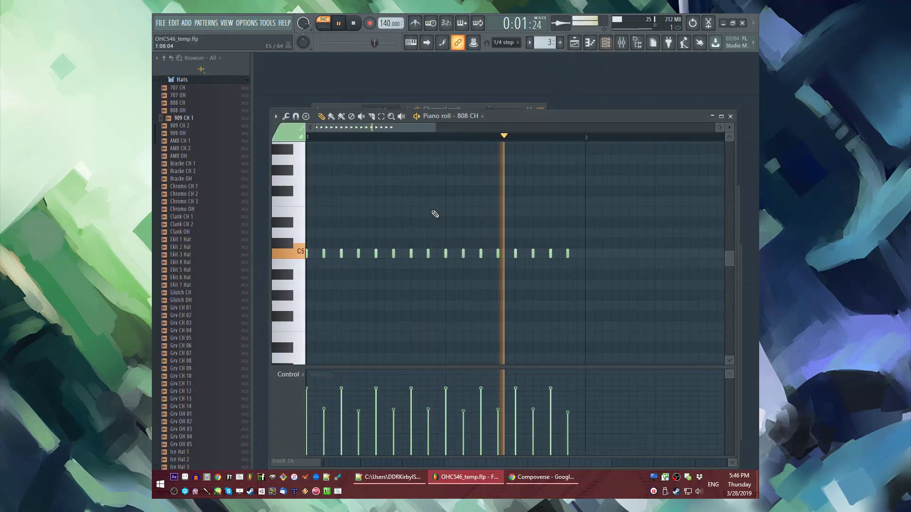
Step: Add an extra 909 CH 1 hit on step 12 of the unique pattern
{"action": "key", "text": "F6"}
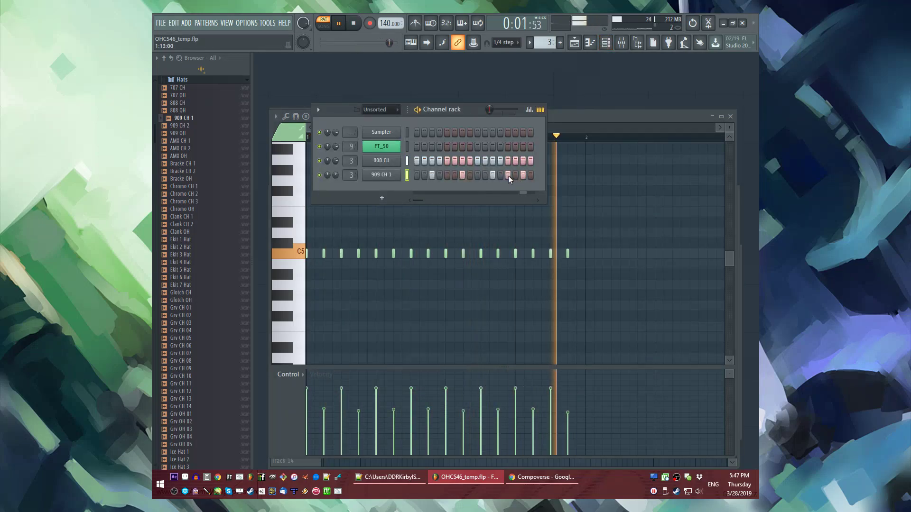
{"action": "left_click", "coordinate": [501, 176]}
{"action": "left_click", "coordinate": [500, 175]}
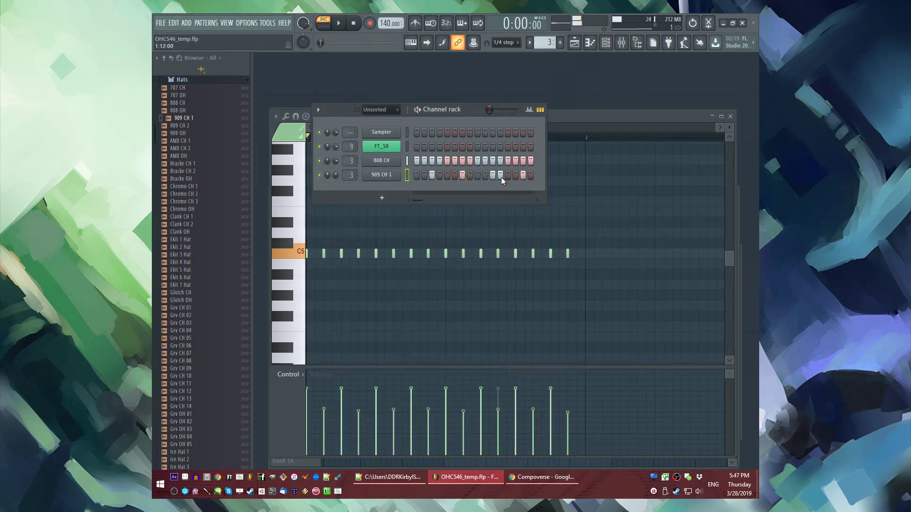
Step: Set the 909 CH 1 hits in Pattern 3 to steps 3, 7, 10, 11 and 13–16, plus a note between steps 13 and 14
{"action": "left_click", "coordinate": [485, 176]}
{"action": "left_click", "coordinate": [522, 175]}
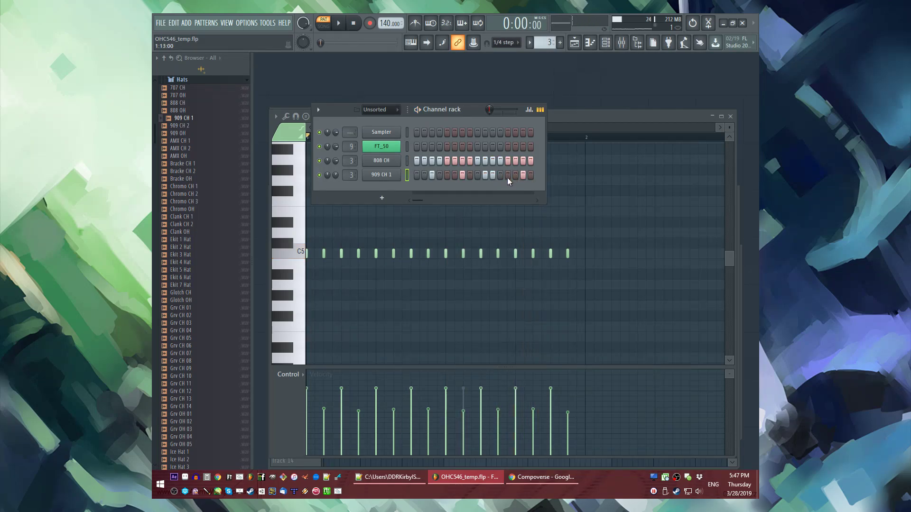
{"action": "right_click", "coordinate": [384, 174]}
{"action": "left_click", "coordinate": [418, 175]}
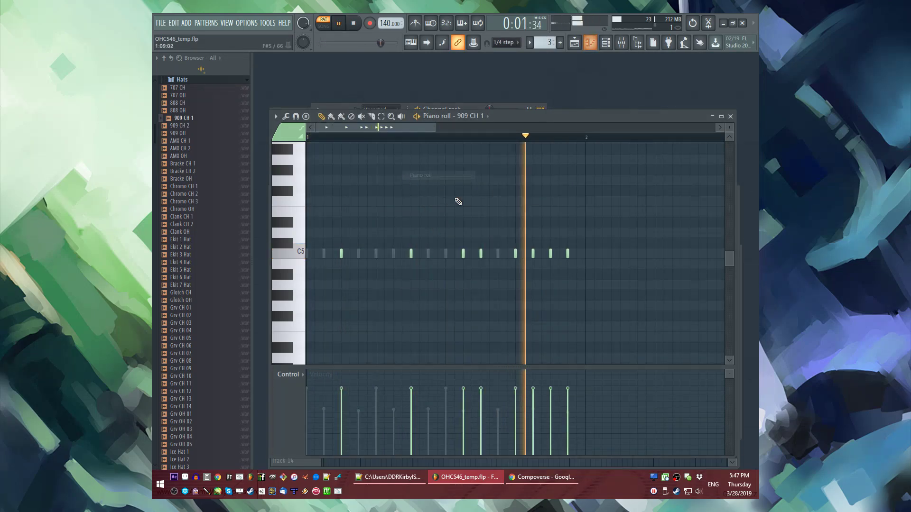
{"action": "left_click", "coordinate": [528, 253]}
{"action": "left_click_drag", "start_coordinate": [527, 252], "coordinate": [524, 254]}
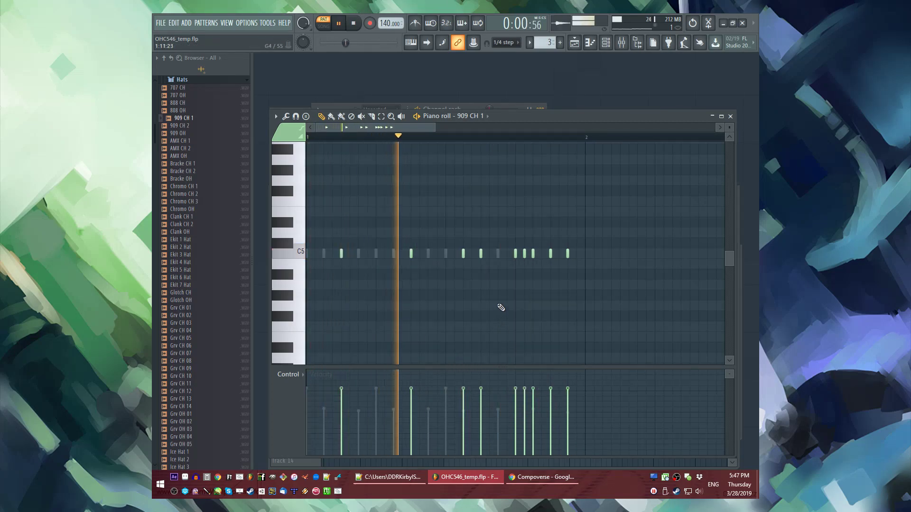
Step: Open the empty Pattern 4 clip at bar 9 and browse the NES Samples folder for a snare sample
{"action": "key", "text": "F5"}
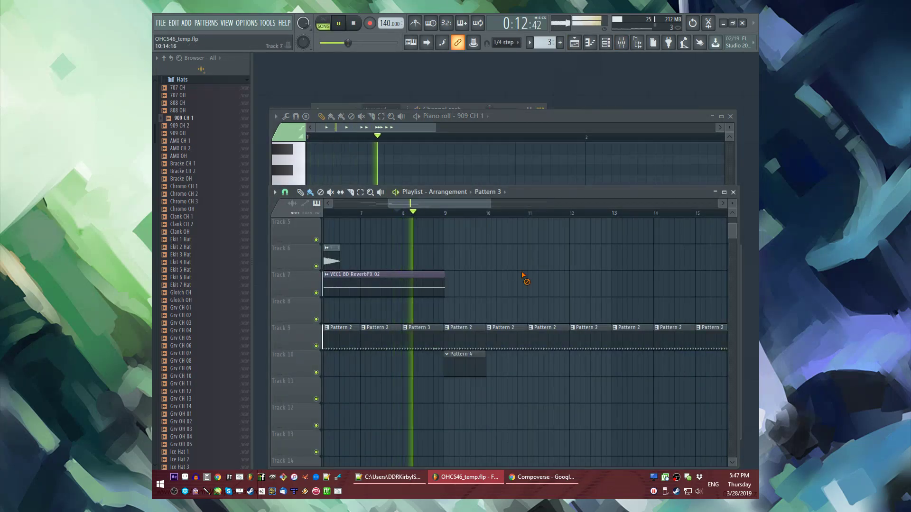
{"action": "scroll", "coordinate": [478, 299], "scroll_direction": "up", "scroll_amount": 2}
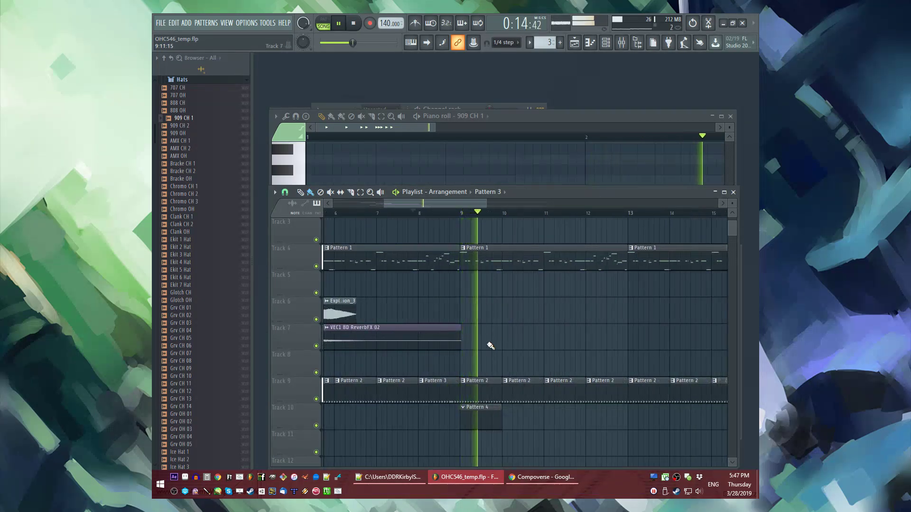
{"action": "double_click", "coordinate": [478, 415]}
{"action": "scroll", "coordinate": [193, 183], "scroll_direction": "up", "scroll_amount": 2}
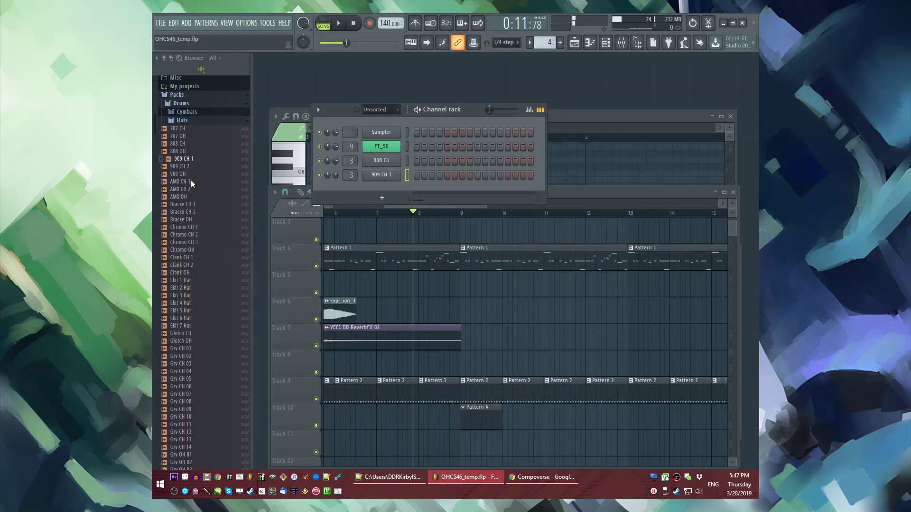
{"action": "scroll", "coordinate": [189, 327], "scroll_direction": "down", "scroll_amount": 2}
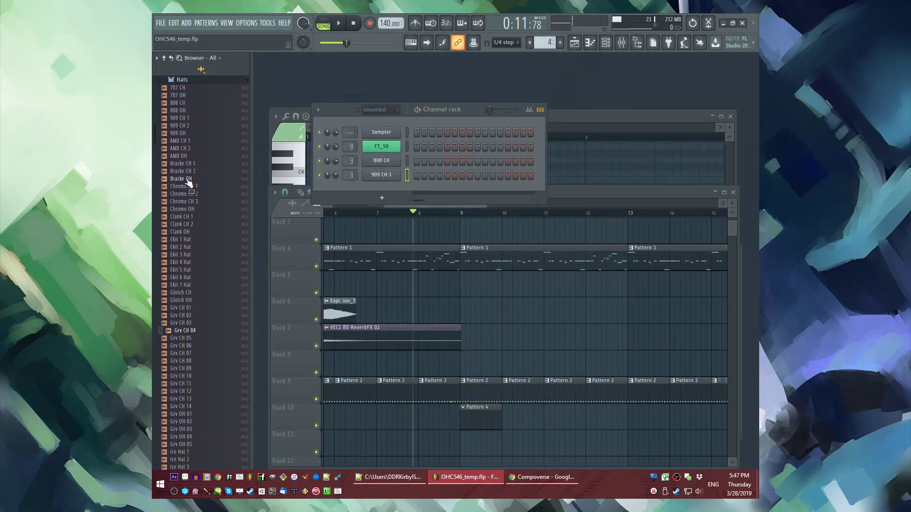
{"action": "left_click", "coordinate": [187, 80]}
{"action": "scroll", "coordinate": [209, 284], "scroll_direction": "down", "scroll_amount": 15}
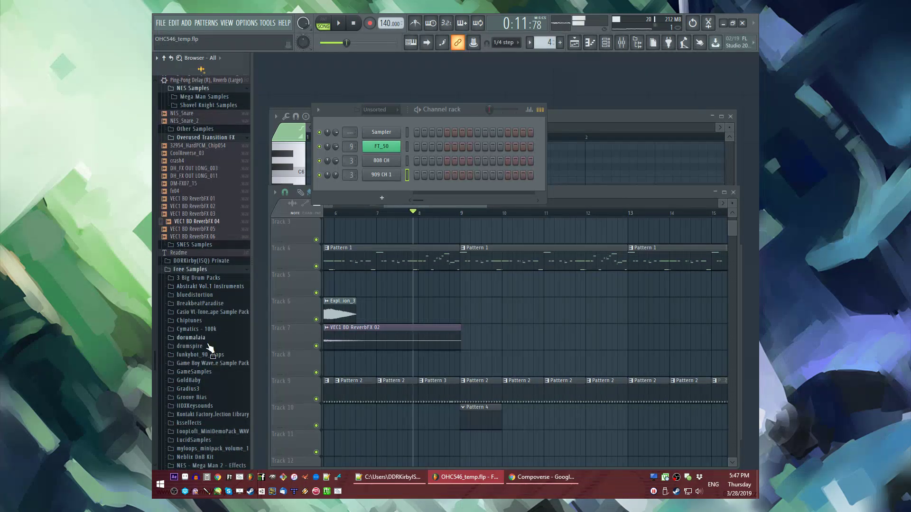
{"action": "scroll", "coordinate": [204, 340], "scroll_direction": "up", "scroll_amount": 6}
{"action": "left_click", "coordinate": [204, 243]}
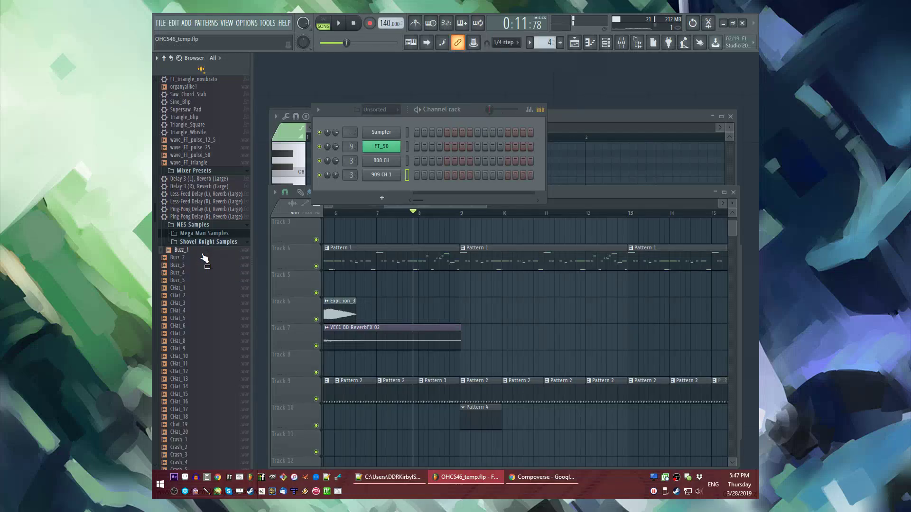
{"action": "left_click", "coordinate": [204, 242]}
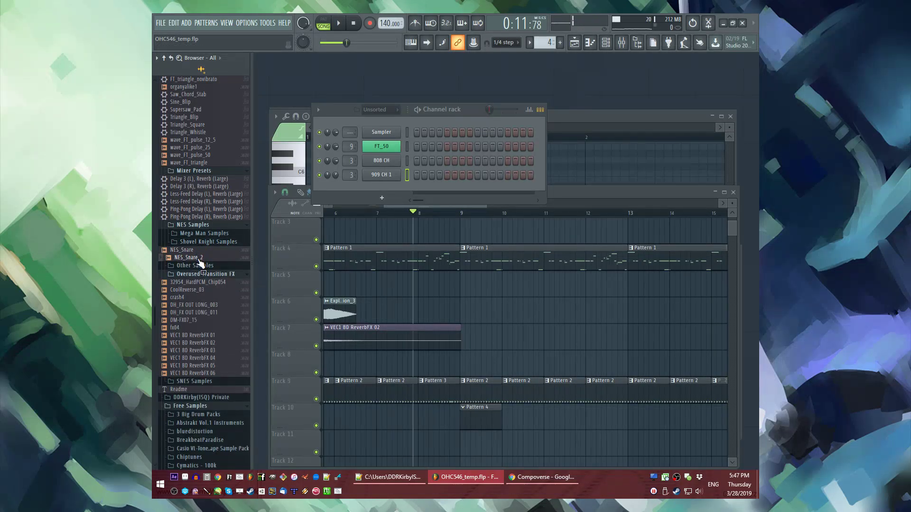
Step: Add NES_Snare_2 to the channel rack on mixer track 2 with hits on steps 5 and 13
{"action": "left_click_drag", "start_coordinate": [387, 188], "coordinate": [453, 191]}
{"action": "key", "text": "space"}
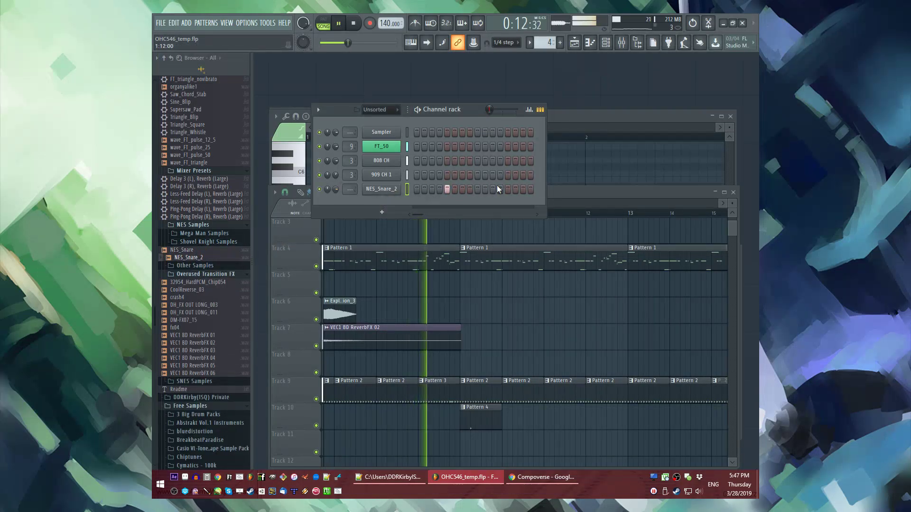
{"action": "left_click", "coordinate": [507, 189]}
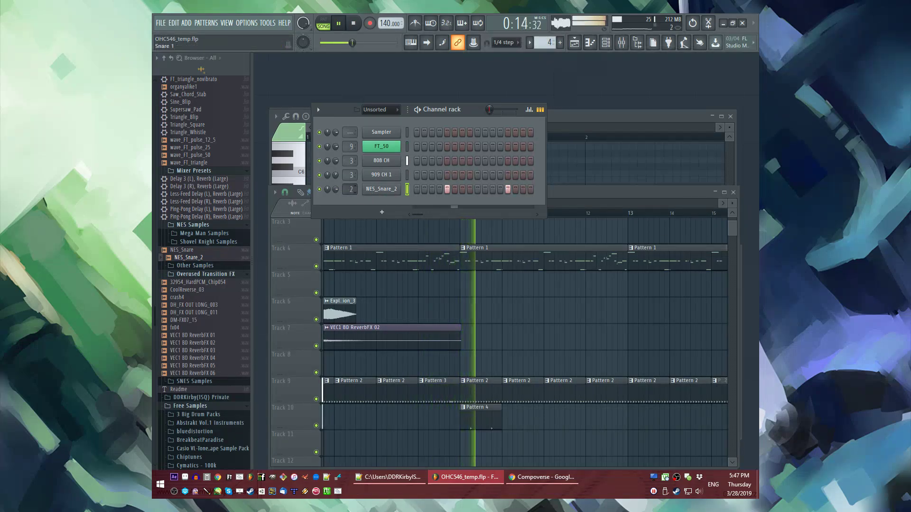
Step: Repeat the Pattern 4 clip on Track 10 across bars 10 to 12
{"action": "left_click", "coordinate": [518, 421]}
{"action": "left_click_drag", "start_coordinate": [512, 422], "coordinate": [603, 413]}
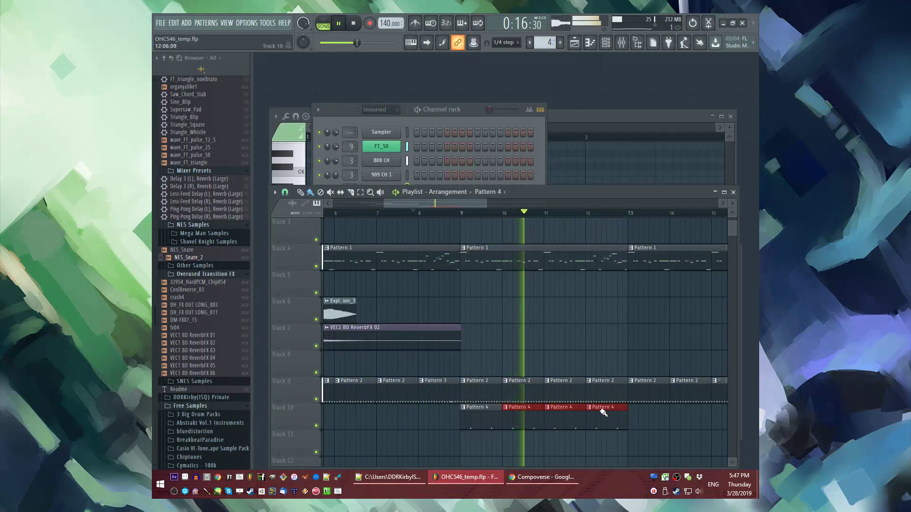
{"action": "scroll", "coordinate": [603, 413], "scroll_direction": "down", "scroll_amount": 2}
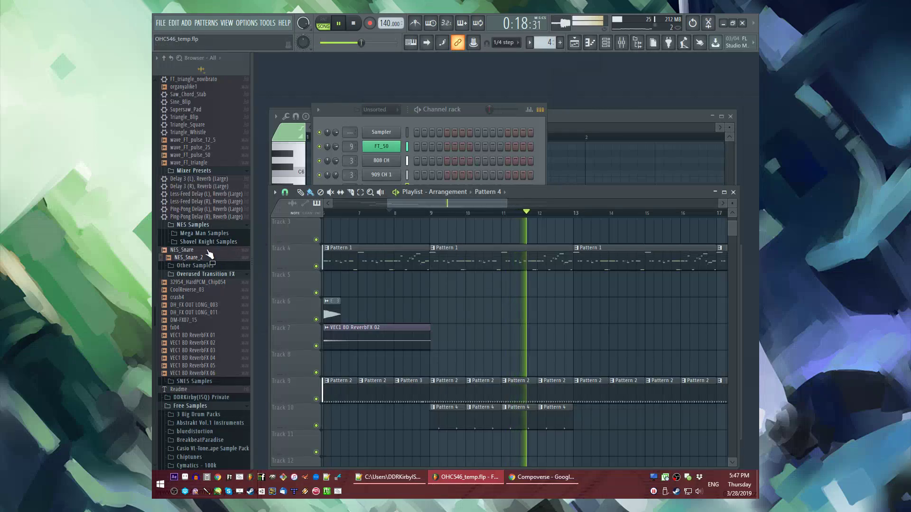
Step: Replace the snare channel's sample with NES_Snare and play the song from around bar 9
{"action": "left_click", "coordinate": [186, 249]}
{"action": "left_click", "coordinate": [427, 213]}
{"action": "scroll", "coordinate": [474, 309], "scroll_direction": "down", "scroll_amount": 2}
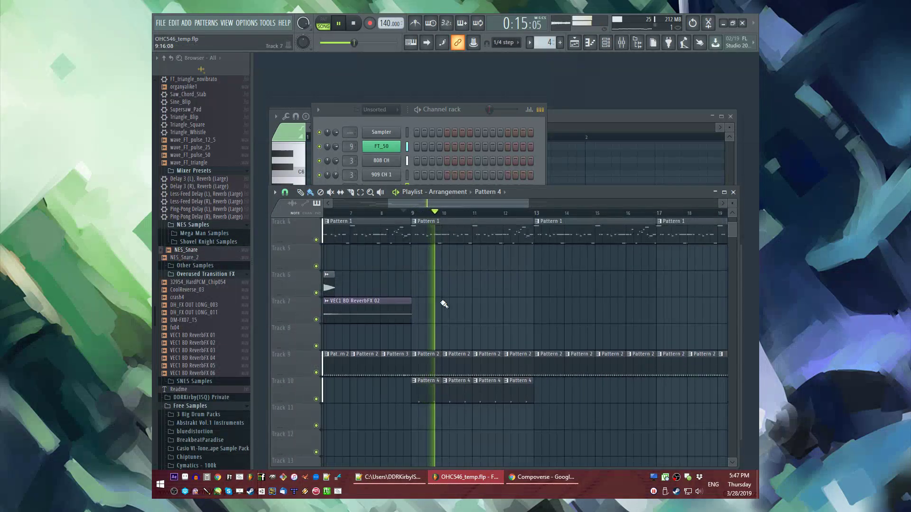
Step: Create a new empty Pattern 5 and place its clip at bar 9 on Track 11
{"action": "scroll", "coordinate": [424, 351], "scroll_direction": "down", "scroll_amount": 1}
{"action": "key", "text": "F4"}
{"action": "left_click", "coordinate": [414, 401]}
Step: Add Kick_4 from the Mega Man Samples folder to Pattern 5 on mixer track 1, with hits on steps 1 and 11
{"action": "scroll", "coordinate": [207, 270], "scroll_direction": "up", "scroll_amount": 10}
{"action": "scroll", "coordinate": [209, 265], "scroll_direction": "down", "scroll_amount": 15}
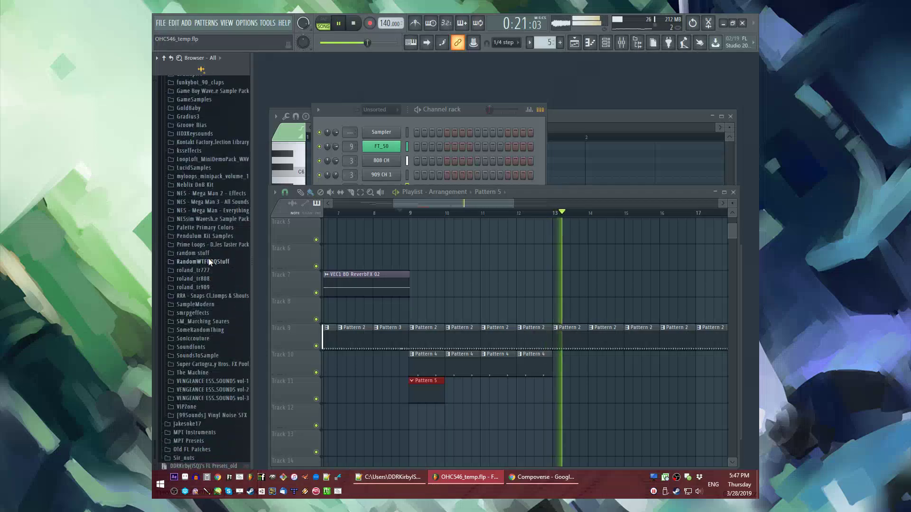
{"action": "key", "text": "space"}
{"action": "scroll", "coordinate": [209, 261], "scroll_direction": "up", "scroll_amount": 7}
{"action": "scroll", "coordinate": [206, 268], "scroll_direction": "up", "scroll_amount": 10}
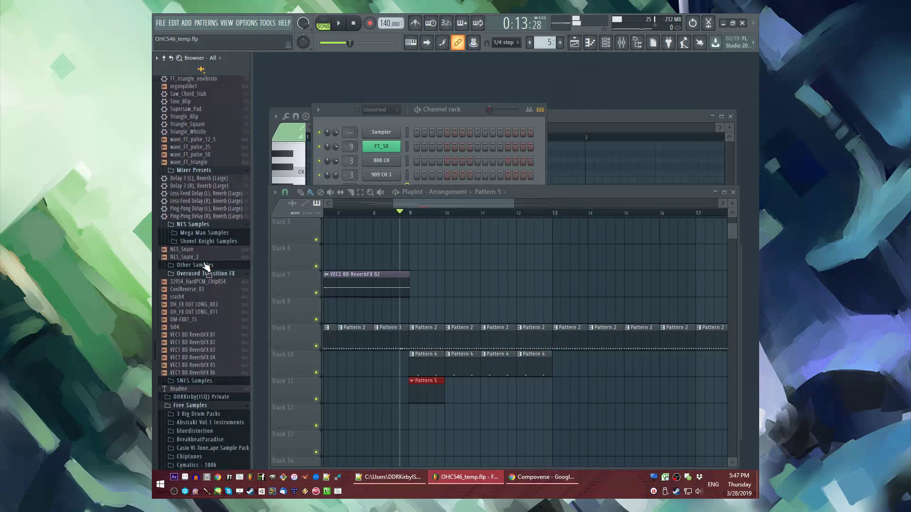
{"action": "left_click", "coordinate": [196, 236]}
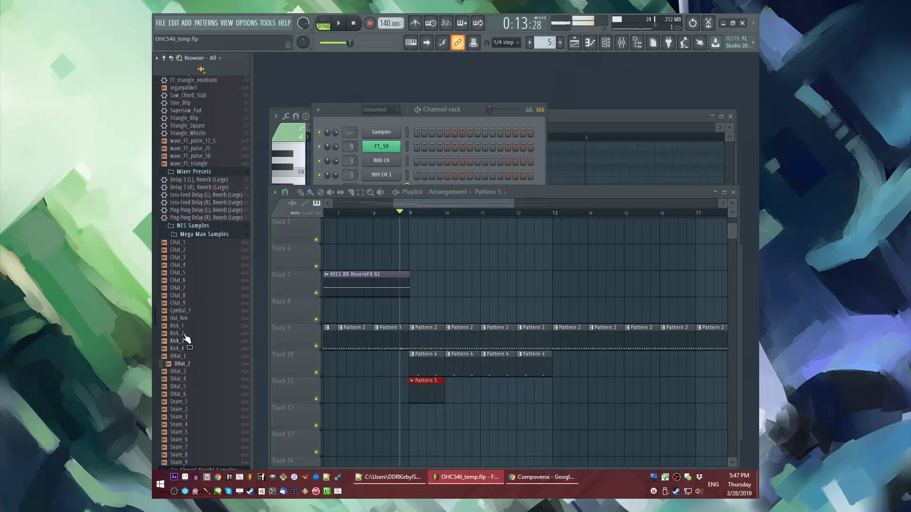
{"action": "left_click", "coordinate": [180, 341]}
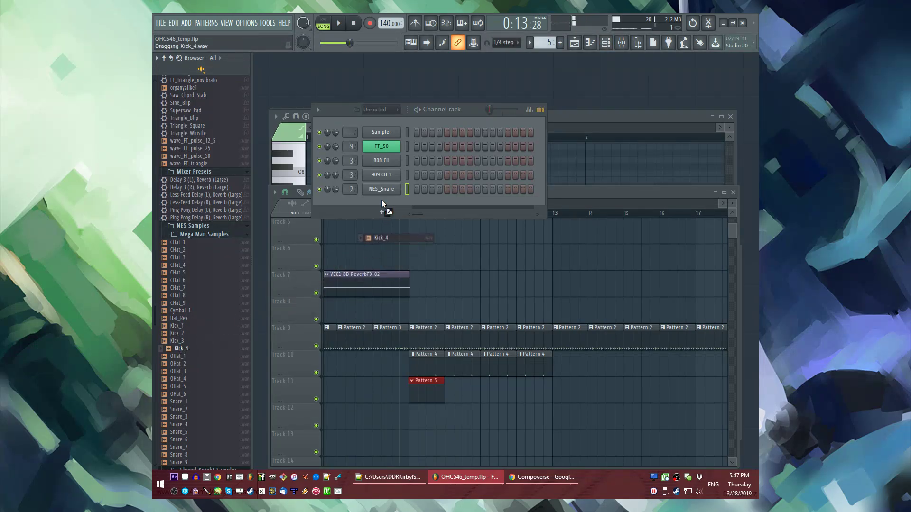
{"action": "left_click_drag", "start_coordinate": [381, 200], "coordinate": [382, 201]}
{"action": "scroll", "coordinate": [350, 203], "scroll_direction": "up", "scroll_amount": 1}
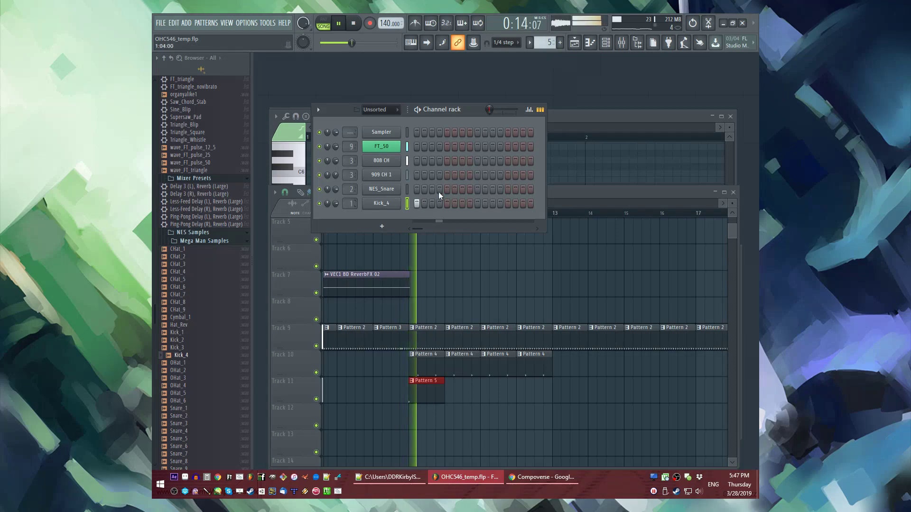
{"action": "left_click", "coordinate": [492, 203]}
Step: Replace the Kick_4 sample with Kick_1 and set its hits to steps 1, 9 and 11
{"action": "left_click_drag", "start_coordinate": [177, 332], "coordinate": [380, 205]}
{"action": "left_click", "coordinate": [492, 203]}
{"action": "left_click", "coordinate": [477, 203]}
{"action": "left_click", "coordinate": [493, 204]}
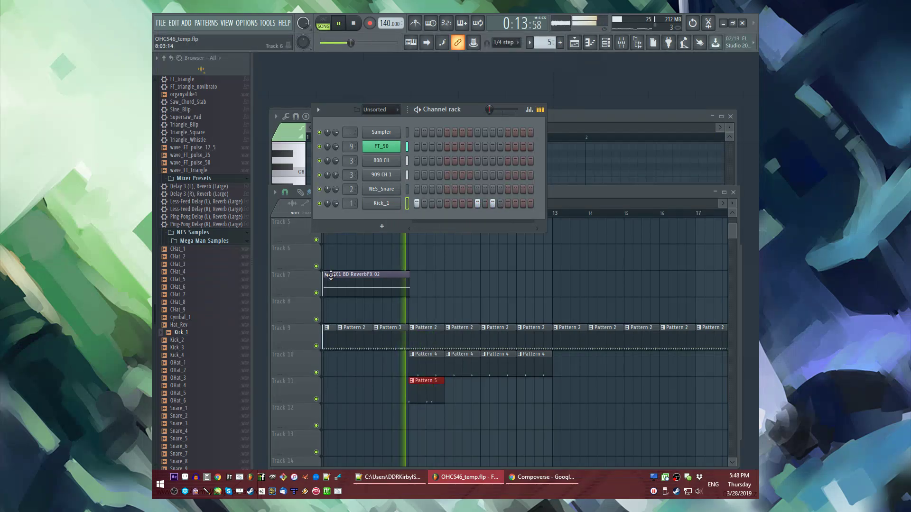
Step: Audition the other Mega Man kick samples and repeat the Pattern 5 clip on Track 11 across bars 10 to 12
{"action": "scroll", "coordinate": [213, 285], "scroll_direction": "down", "scroll_amount": 6}
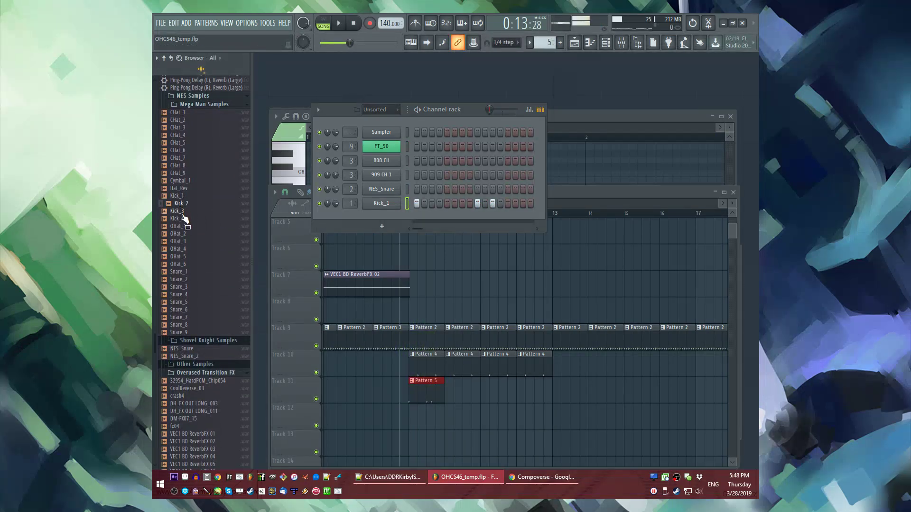
{"action": "key", "text": "space"}
{"action": "left_click_drag", "start_coordinate": [448, 385], "coordinate": [533, 385]}
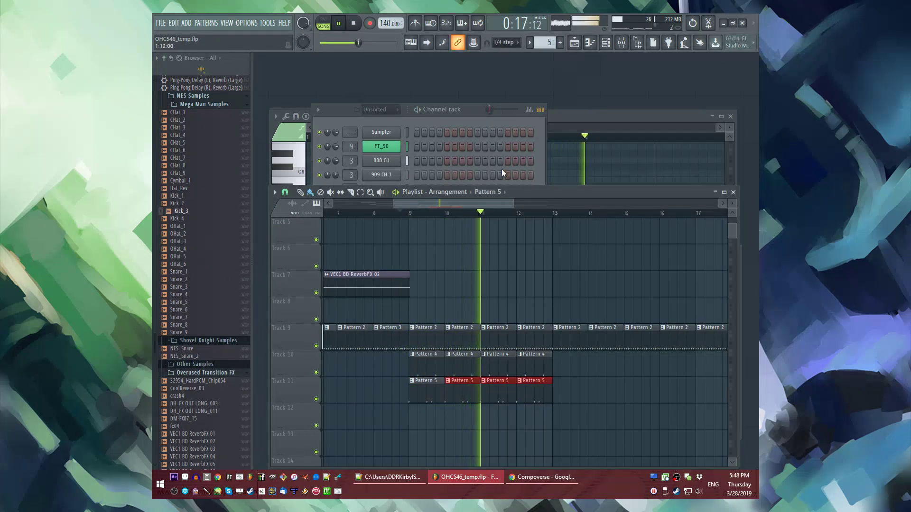
Step: Add the Mega Man Snare_2 sample to Pattern 5 on mixer track 2 with hits on steps 5 and 13
{"action": "left_click", "coordinate": [463, 116]}
{"action": "key", "text": "space"}
{"action": "left_click", "coordinate": [208, 150]}
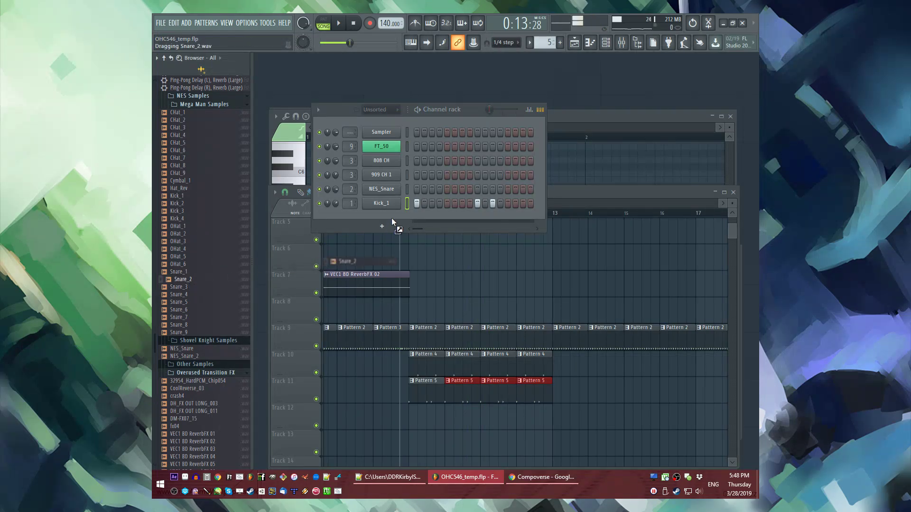
{"action": "left_click_drag", "start_coordinate": [390, 220], "coordinate": [391, 221]}
{"action": "left_click", "coordinate": [446, 218]}
{"action": "key", "text": "space"}
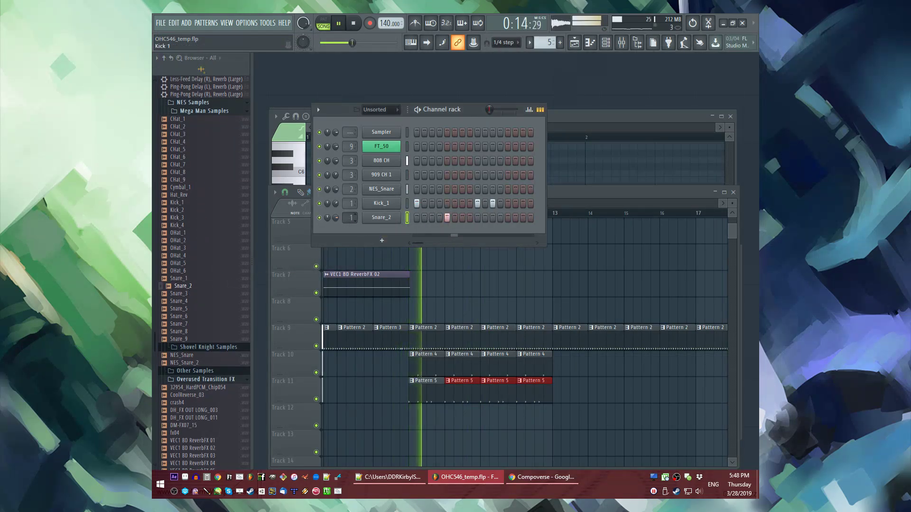
{"action": "left_click", "coordinate": [610, 378]}
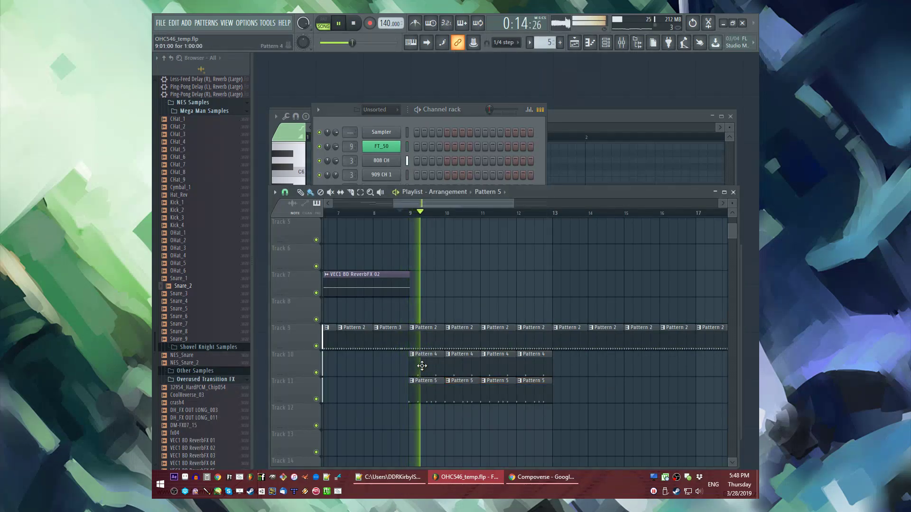
Step: Delete the four Pattern 4 clips on Track 10, comparing playback with and without them
{"action": "left_click_drag", "start_coordinate": [410, 377], "coordinate": [553, 351]}
{"action": "key", "text": "Delete"}
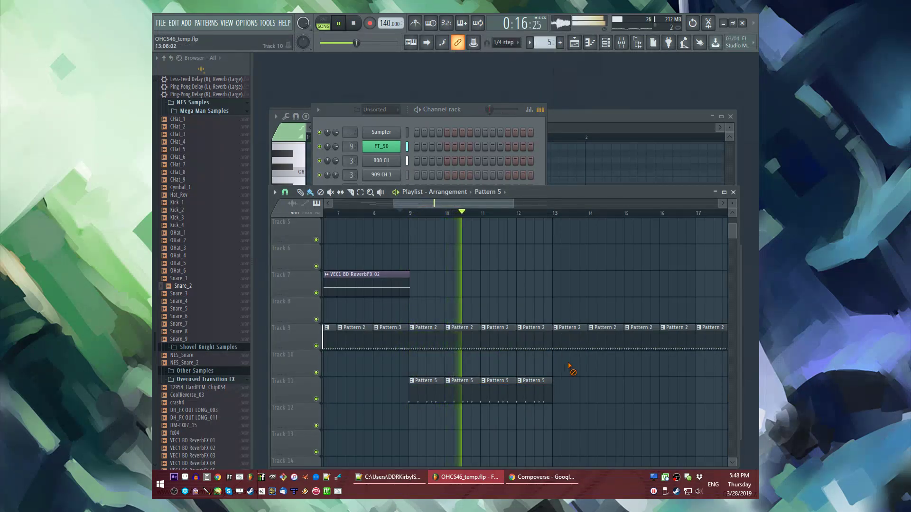
{"action": "scroll", "coordinate": [554, 389], "scroll_direction": "up", "scroll_amount": 1}
{"action": "key", "text": "ctrl+z"}
{"action": "key", "text": "space"}
{"action": "key", "text": "Delete"}
{"action": "key", "text": "space"}
Step: Make the Pattern 5 clip at bar 10 unique and play the new pattern on its own in pattern mode
{"action": "left_click", "coordinate": [398, 380]}
{"action": "left_click", "coordinate": [434, 430]}
{"action": "double_click", "coordinate": [415, 390]}
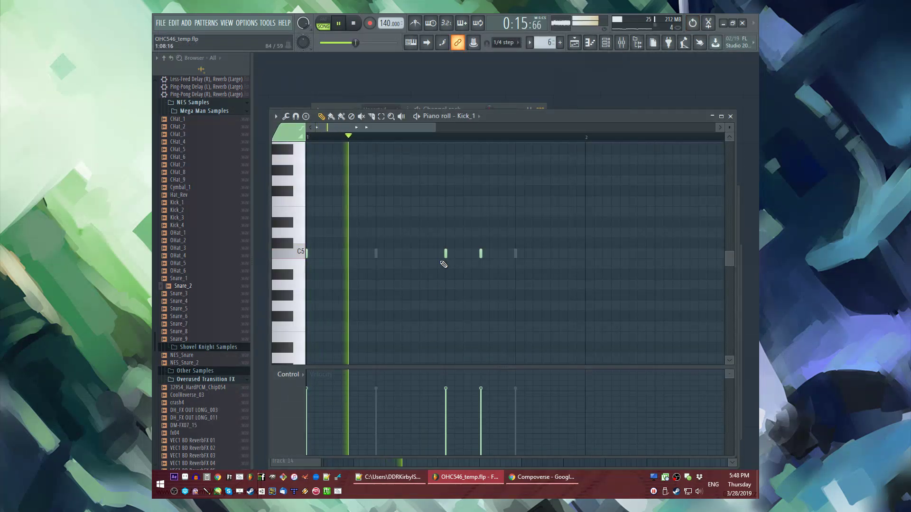
{"action": "key", "text": "l"}
{"action": "key", "text": "F6"}
{"action": "key", "text": "space"}
{"action": "key", "text": "space"}
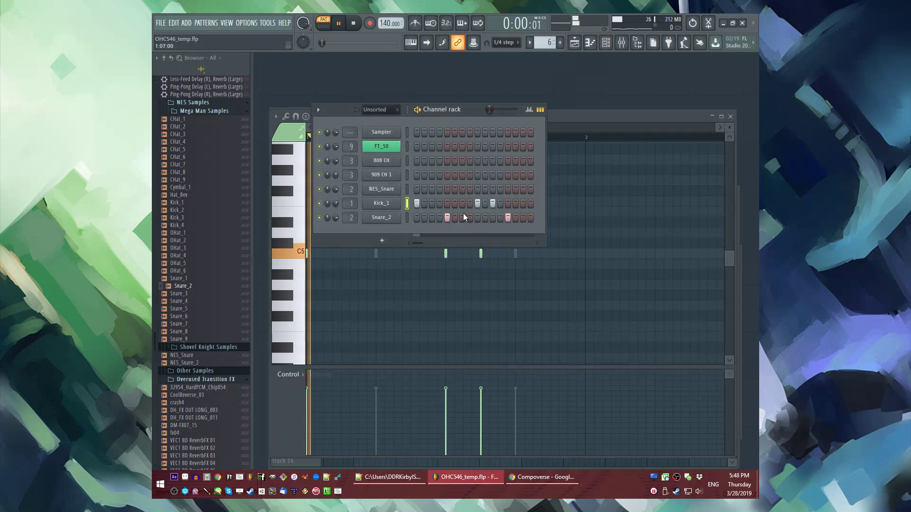
Step: Add a Kick_1 hit on step 7 in both Pattern 5 and Pattern 6
{"action": "key", "text": "F5"}
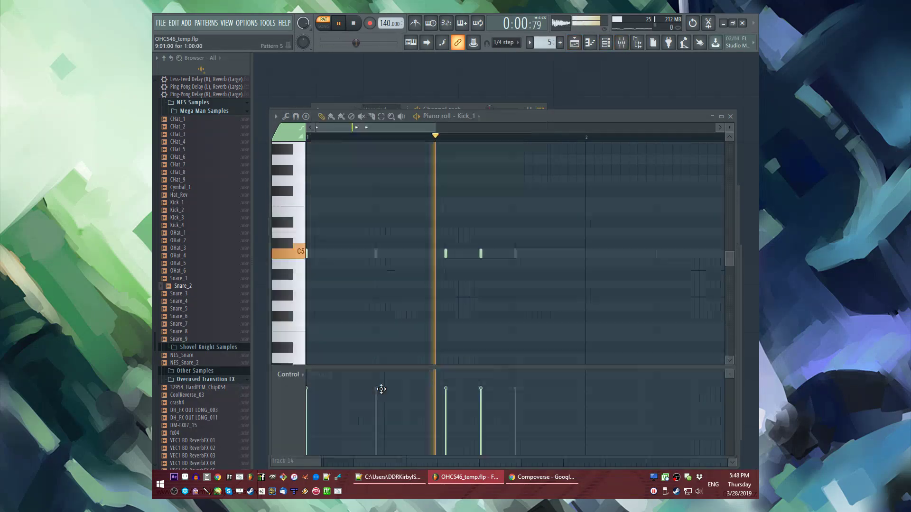
{"action": "key", "text": "F6"}
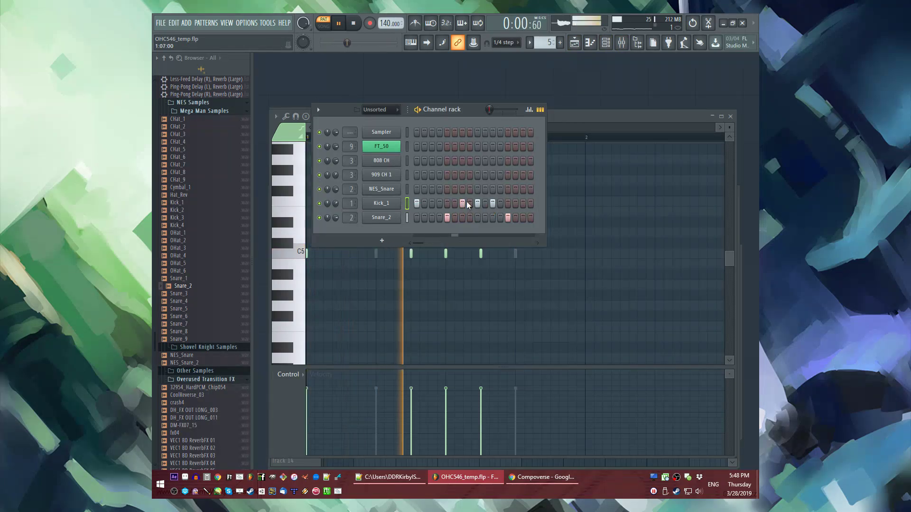
{"action": "key", "text": "F5"}
{"action": "key", "text": "F7"}
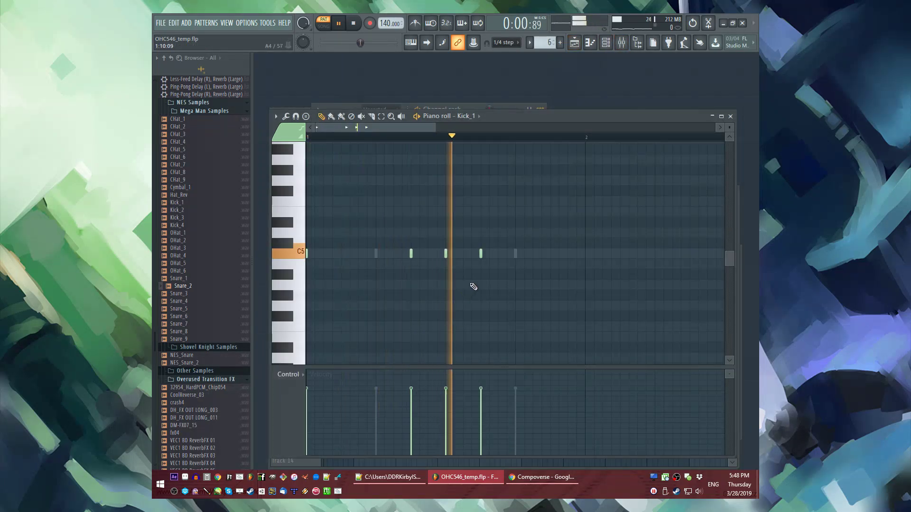
{"action": "key", "text": "F6"}
Step: Add a Kick_1 hit on step 9 in Pattern 5
{"action": "key", "text": "space"}
{"action": "key", "text": "F5"}
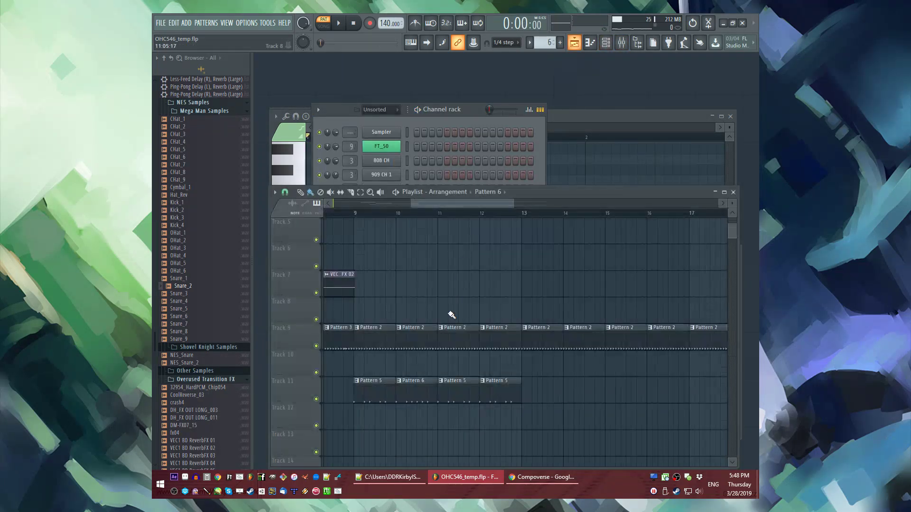
{"action": "key", "text": "F5"}
{"action": "left_click", "coordinate": [476, 204]}
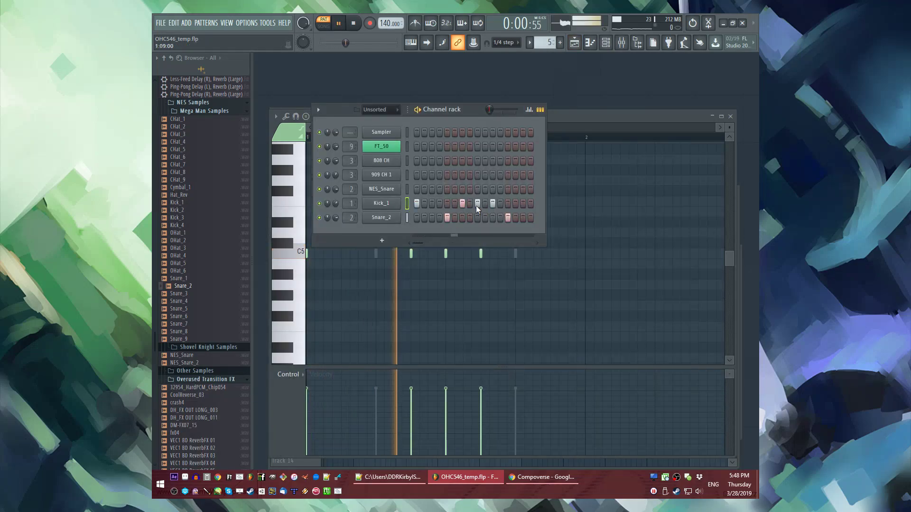
Step: Add a Kick_1 hit on step 15 and a Snare_2 hit on step 16 in Pattern 6, trying step 14 for the kick first
{"action": "key", "text": "F5"}
{"action": "key", "text": "F7"}
{"action": "key", "text": "F6"}
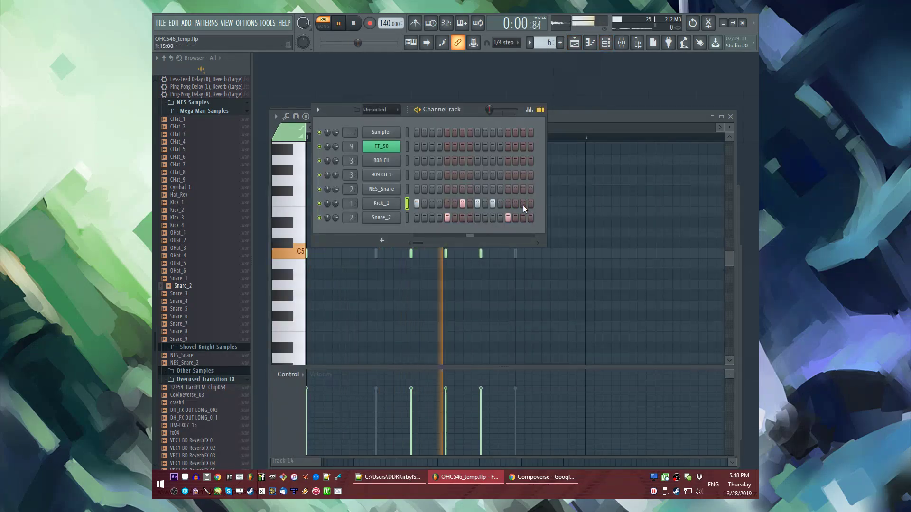
{"action": "key", "text": "space"}
{"action": "left_click", "coordinate": [517, 205]}
{"action": "left_click", "coordinate": [523, 203]}
{"action": "left_click", "coordinate": [516, 204]}
{"action": "left_click", "coordinate": [528, 218]}
{"action": "key", "text": "space"}
Step: Replace the Pattern 5 clip at bar 12 on Track 11 with Pattern 6 and make that clip unique
{"action": "key", "text": "F5"}
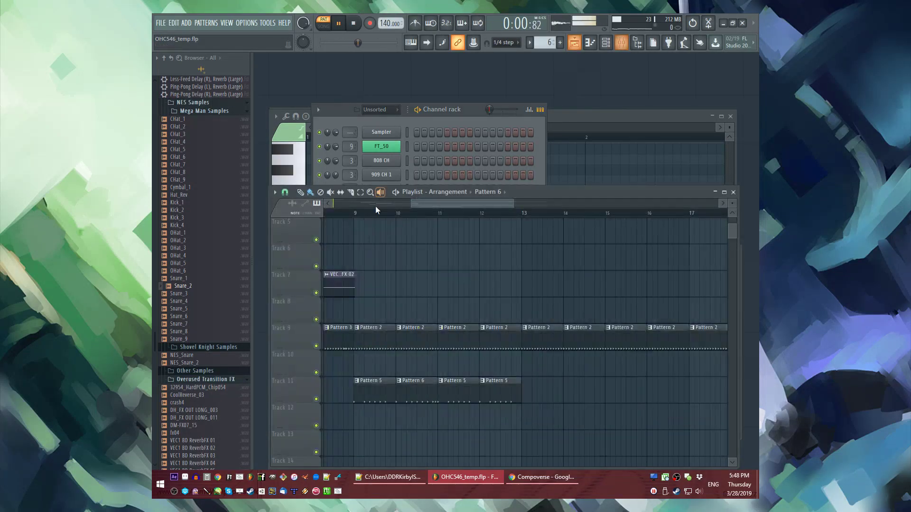
{"action": "left_click", "coordinate": [481, 383]}
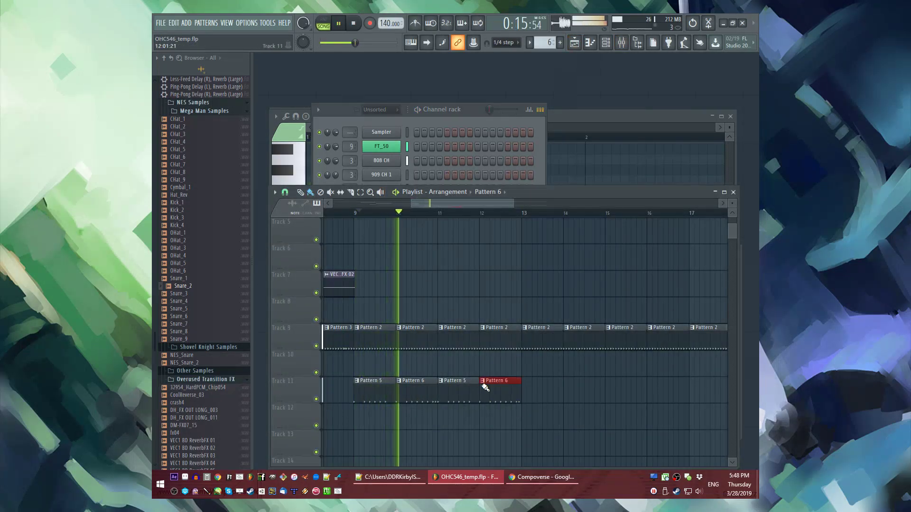
{"action": "scroll", "coordinate": [456, 346], "scroll_direction": "down", "scroll_amount": 1}
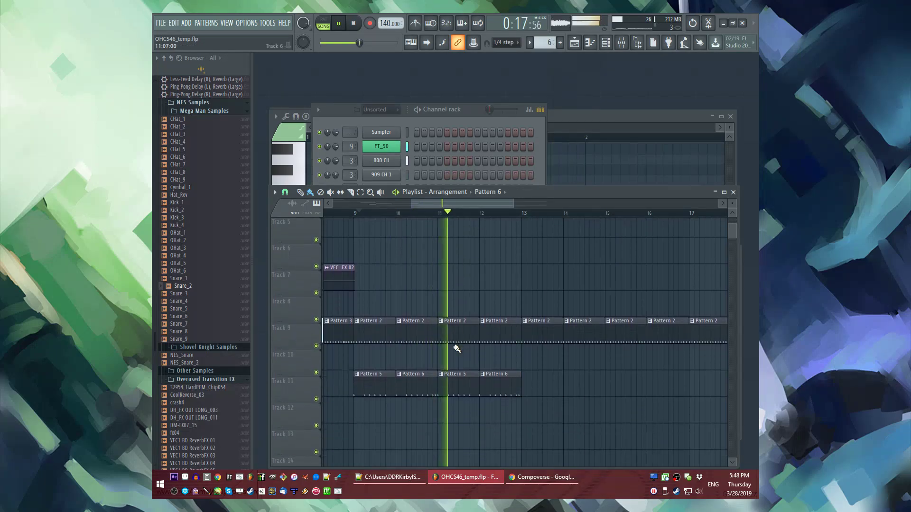
{"action": "left_click", "coordinate": [482, 354]}
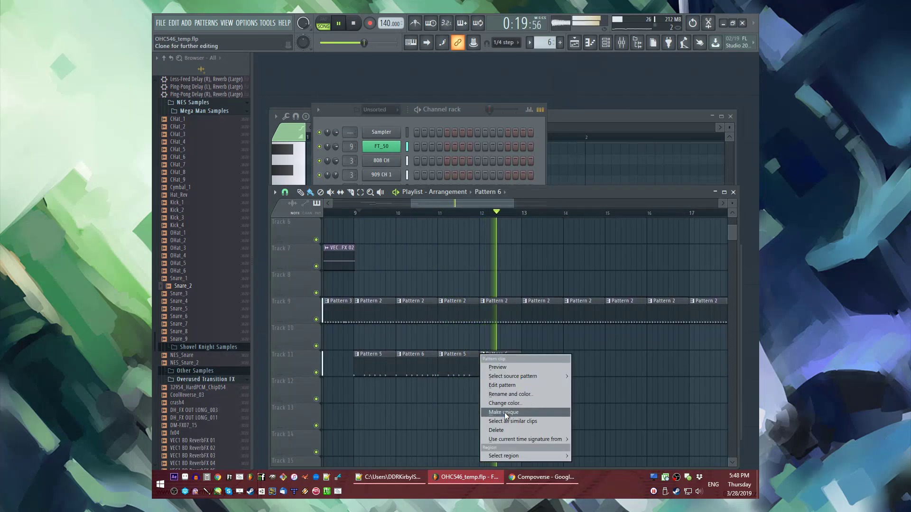
{"action": "left_click", "coordinate": [505, 411]}
Step: Add Kick_1 hits on steps 2 and 4 and a Snare_2 hit on step 8 in Pattern 7
{"action": "key", "text": "F6"}
{"action": "key", "text": "space"}
{"action": "left_click", "coordinate": [431, 203]}
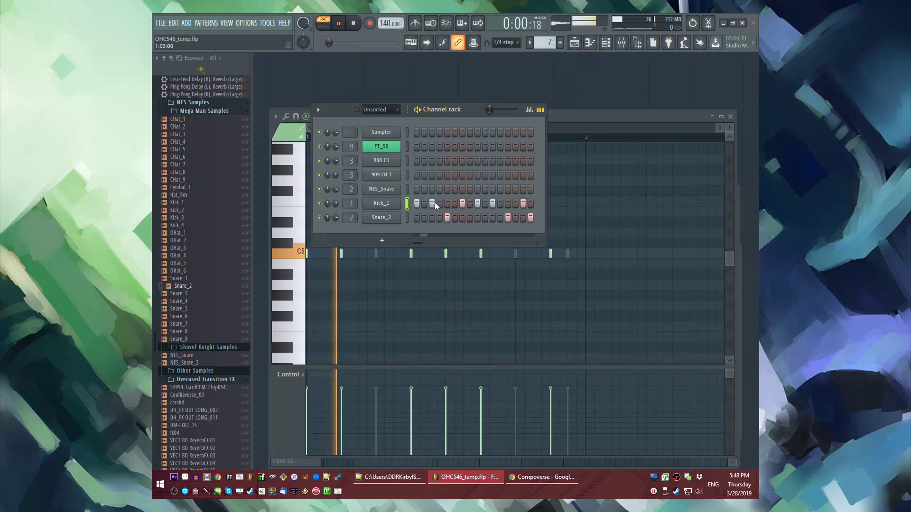
{"action": "left_click", "coordinate": [439, 203]}
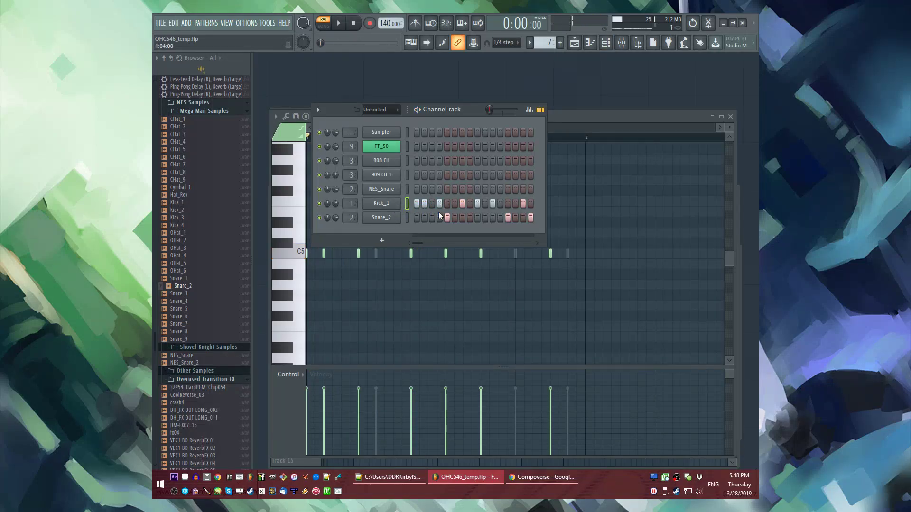
{"action": "left_click", "coordinate": [470, 218]}
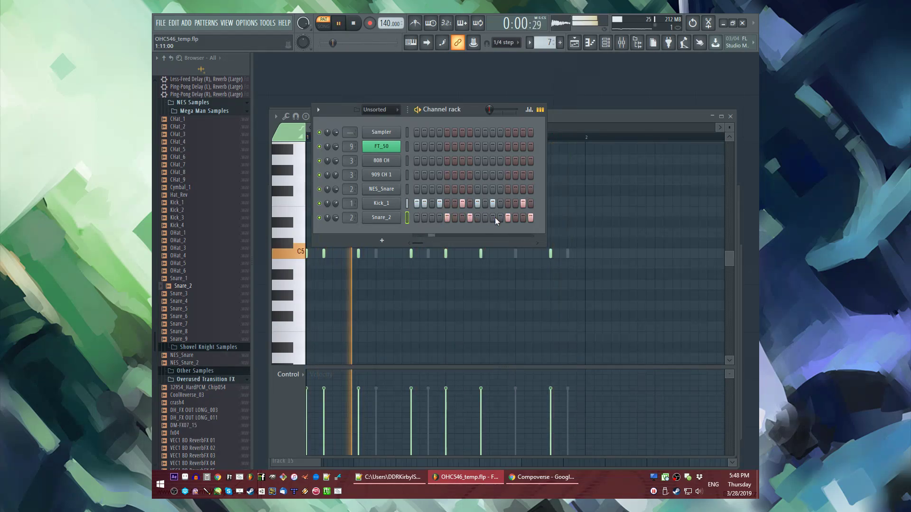
Step: Try Pattern 7 with a Snare_2 hit on step 11 and the Kick_1 hits on steps 9 and 11 shifted to 10 and 12
{"action": "left_click", "coordinate": [493, 217]}
{"action": "left_click", "coordinate": [492, 204]}
{"action": "left_click", "coordinate": [500, 204]}
{"action": "left_click", "coordinate": [477, 204]}
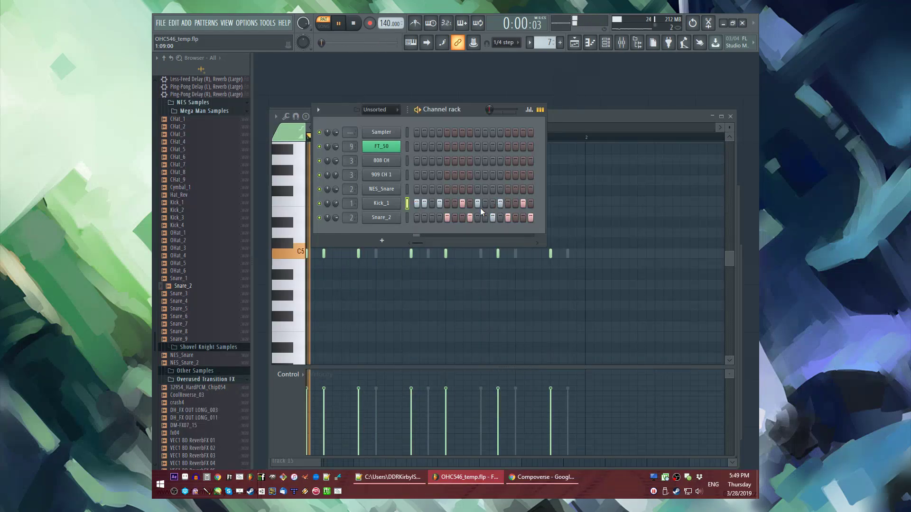
{"action": "left_click", "coordinate": [485, 204]}
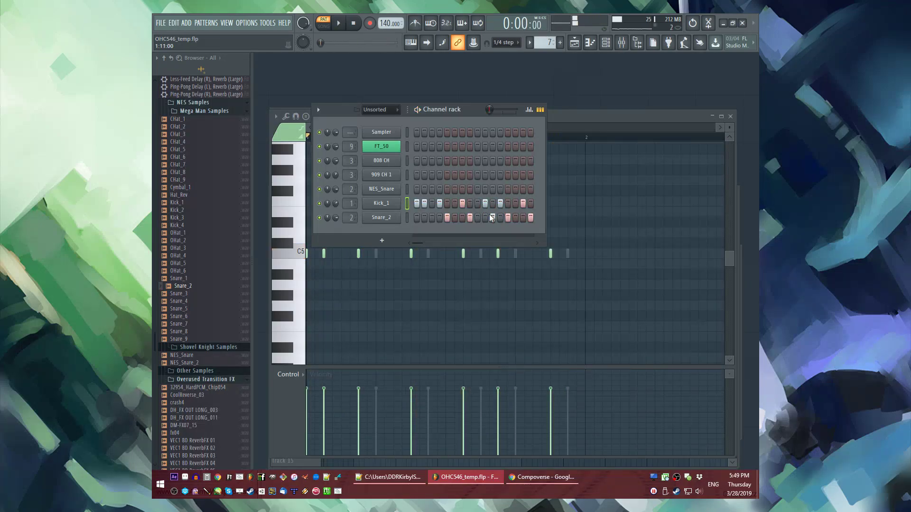
Step: Move Pattern 7's Snare_2 hit from step 11 to 10, and replace the Kick_1 hits on steps 10 and 12 with one on step 11
{"action": "key", "text": "space"}
{"action": "left_click", "coordinate": [485, 204]}
{"action": "left_click", "coordinate": [492, 218]}
{"action": "left_click", "coordinate": [492, 204]}
{"action": "left_click", "coordinate": [499, 204]}
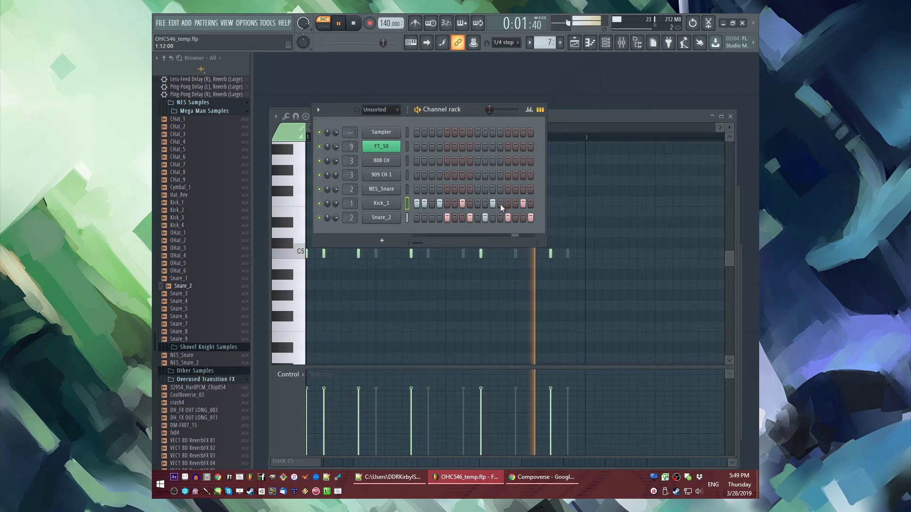
Step: Duplicate the four Track 11 pattern clips from bars 9–12 into bars 13–16
{"action": "key", "text": "F5"}
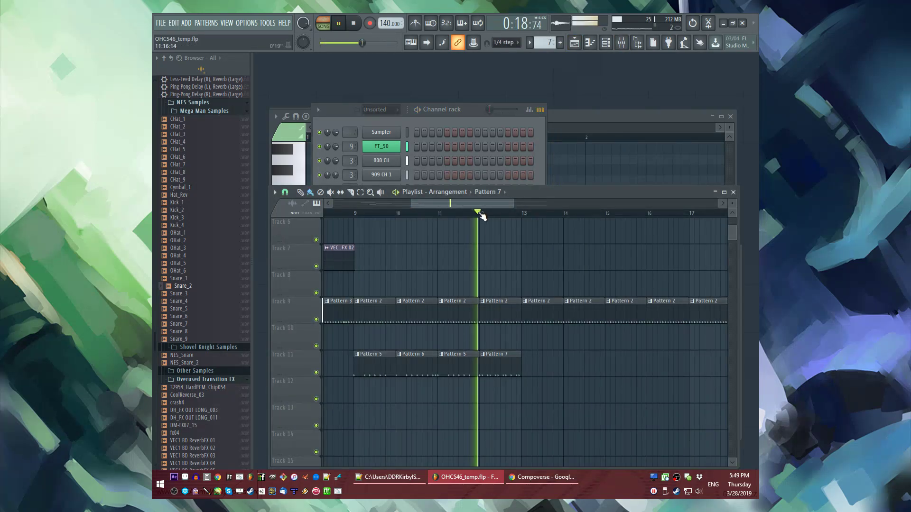
{"action": "left_click_drag", "start_coordinate": [358, 350], "coordinate": [556, 376]}
{"action": "key", "text": "ctrl+b"}
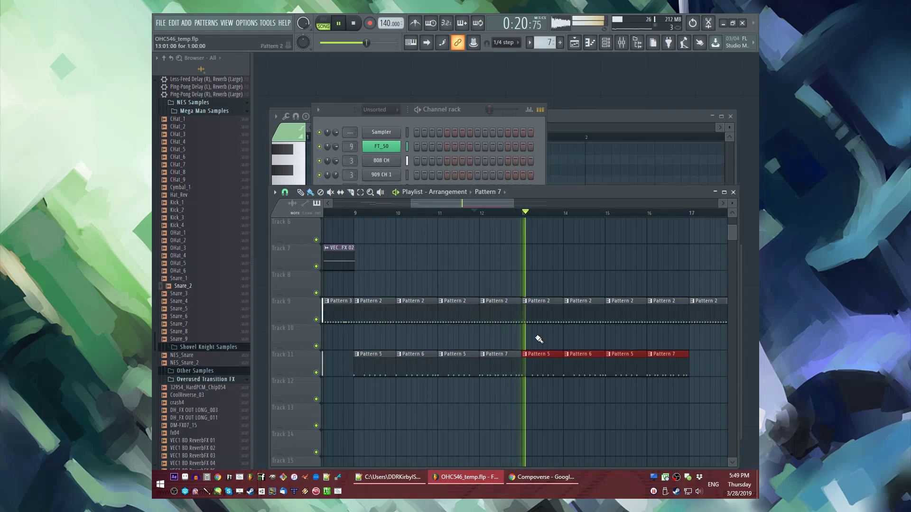
Step: Add a Snare_2 hit on step 14 of Pattern 7 and open Snare_2 in the piano roll
{"action": "key", "text": "F7"}
{"action": "key", "text": "F6"}
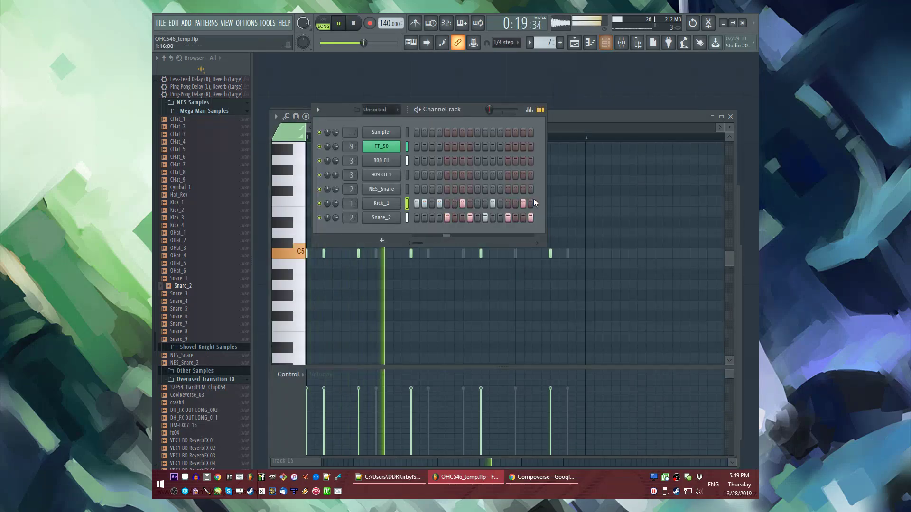
{"action": "key", "text": "space"}
{"action": "left_click", "coordinate": [517, 218]}
{"action": "key", "text": "space"}
{"action": "right_click", "coordinate": [397, 217]}
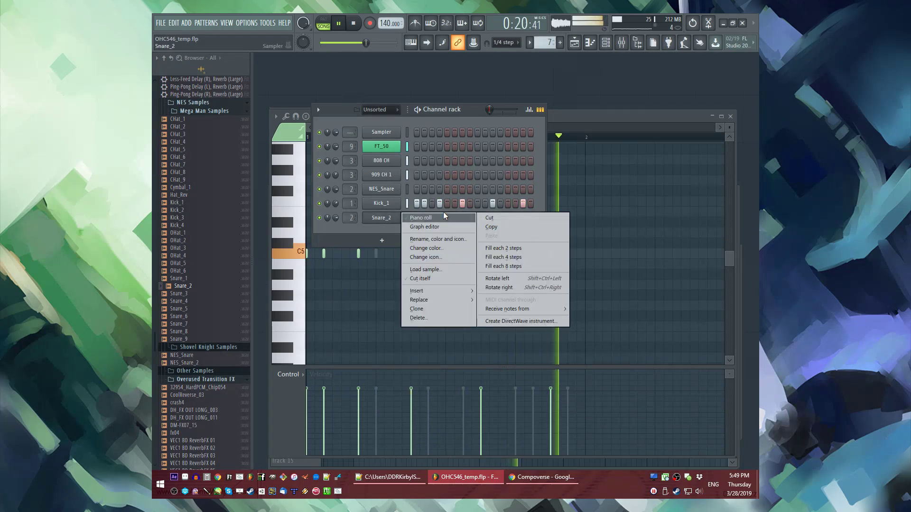
{"action": "left_click", "coordinate": [457, 216]}
Step: Place another crash4 clip on Track 8 so that it ends just before bar 13
{"action": "key", "text": "F5"}
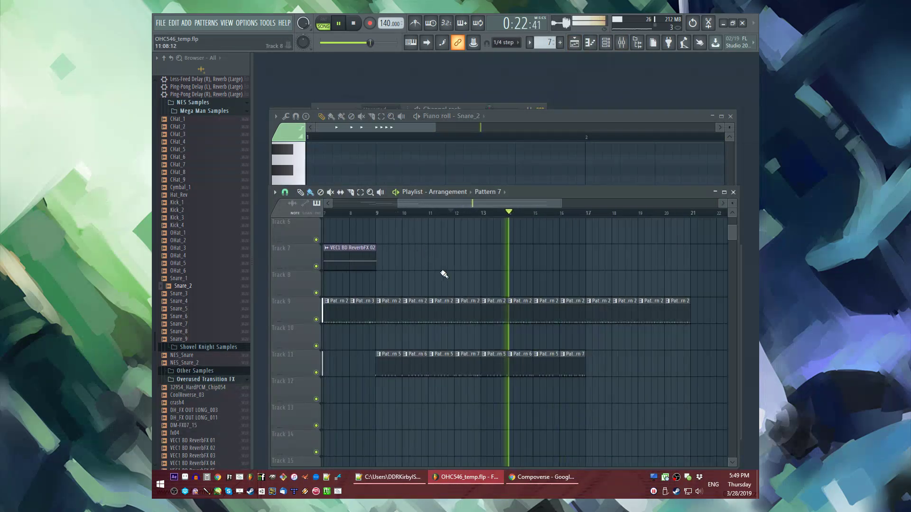
{"action": "scroll", "coordinate": [441, 273], "scroll_direction": "up", "scroll_amount": 2}
{"action": "scroll", "coordinate": [461, 282], "scroll_direction": "down", "scroll_amount": 2}
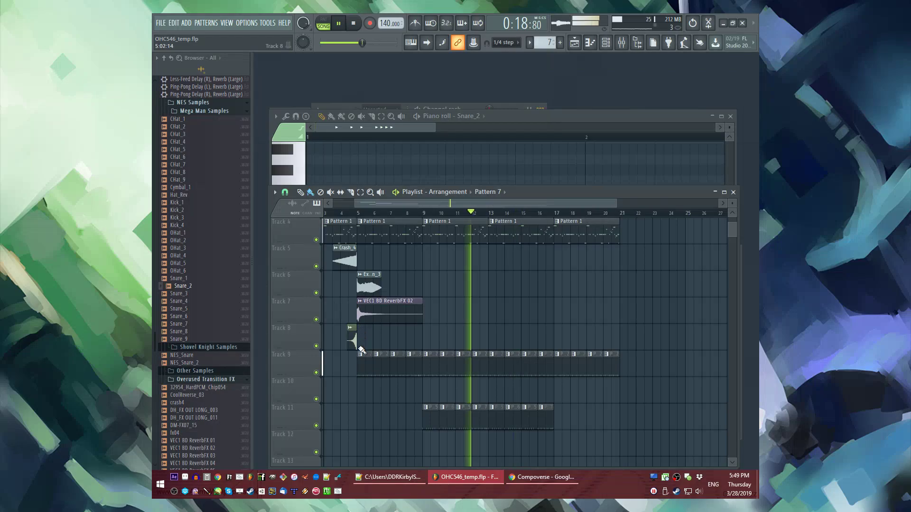
{"action": "scroll", "coordinate": [488, 345], "scroll_direction": "up", "scroll_amount": 5}
{"action": "left_click_drag", "start_coordinate": [488, 346], "coordinate": [428, 346]}
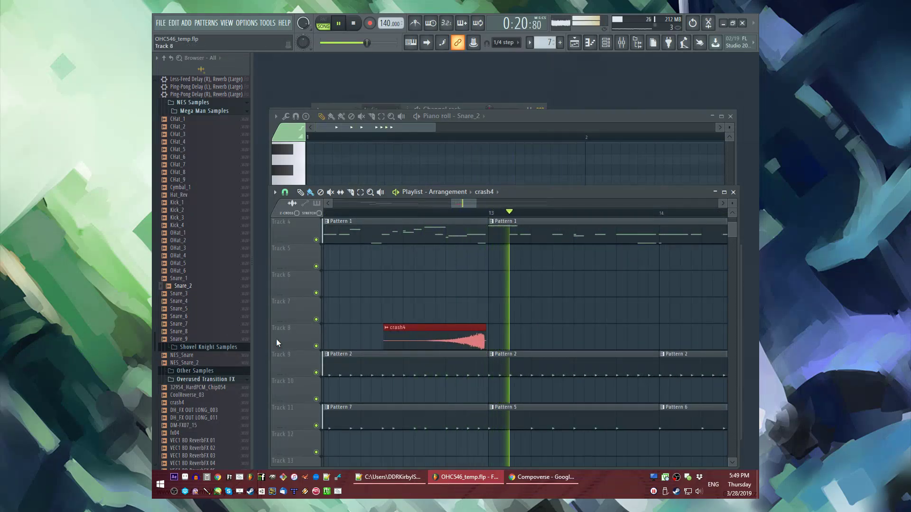
Step: Add the 32954_HardPCM_Chip054 sample to the playlist, route it to the Crash_4 mixer track and reverse it
{"action": "scroll", "coordinate": [201, 237], "scroll_direction": "down", "scroll_amount": 10}
{"action": "left_click", "coordinate": [201, 160]}
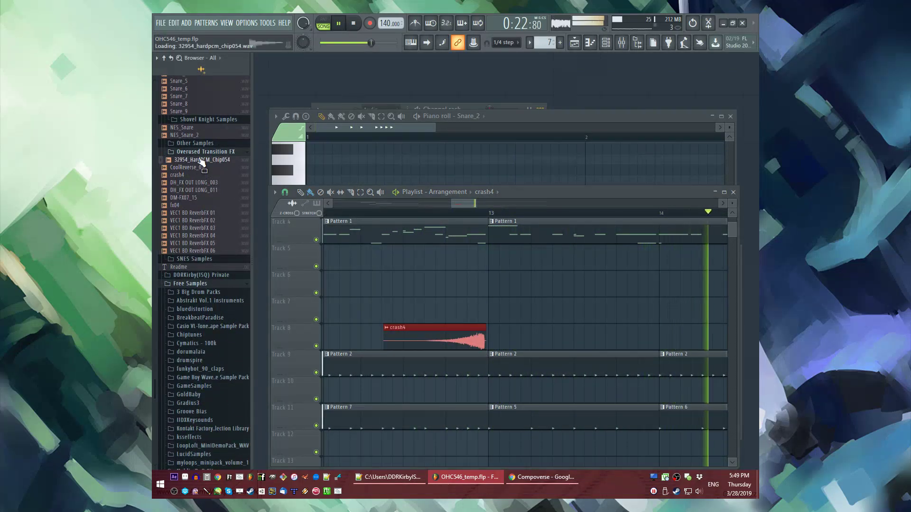
{"action": "left_click_drag", "start_coordinate": [421, 262], "coordinate": [421, 272]}
{"action": "key", "text": "space"}
{"action": "double_click", "coordinate": [454, 286]}
{"action": "left_click", "coordinate": [471, 273]}
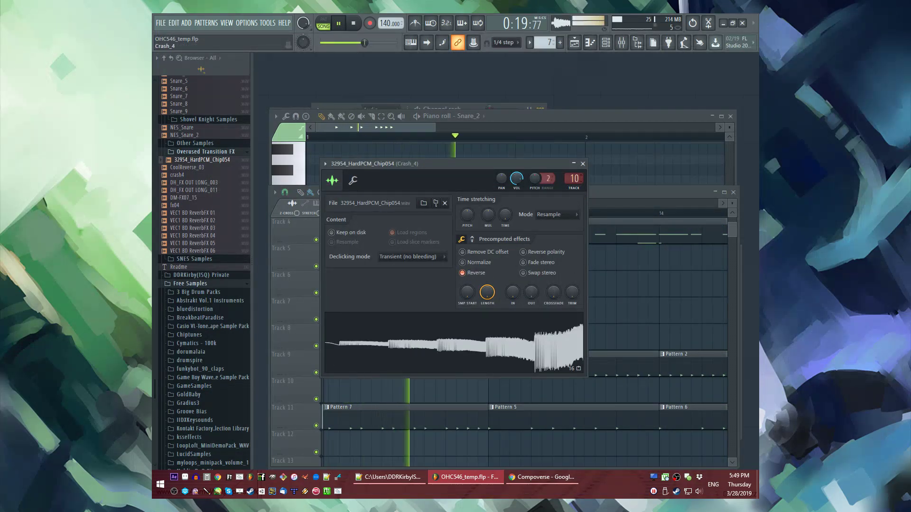
Step: Position the 32954_HardPCM_Chip054 clip on Track 7 so it ends at bar 13, and adjust its channel volume
{"action": "key", "text": "F5"}
{"action": "left_click_drag", "start_coordinate": [479, 285], "coordinate": [461, 319]}
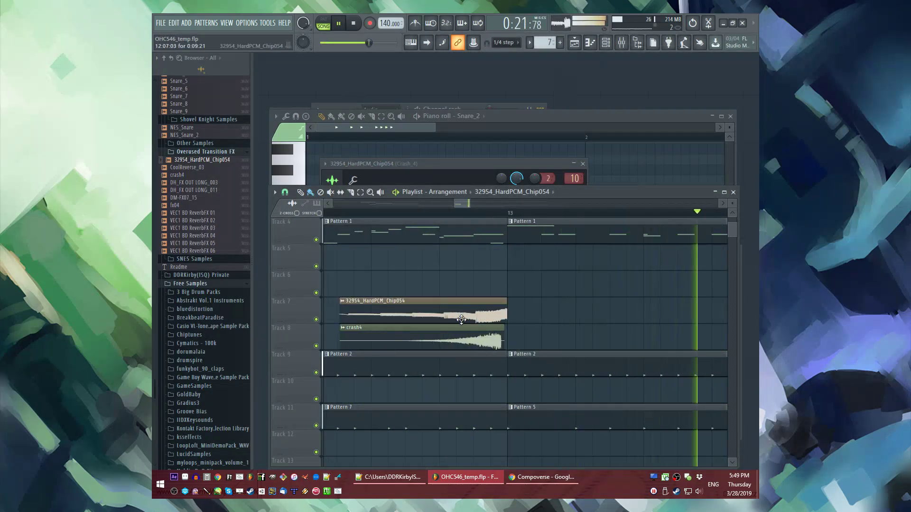
{"action": "key", "text": "space"}
{"action": "left_click", "coordinate": [516, 178]}
{"action": "key", "text": "F5"}
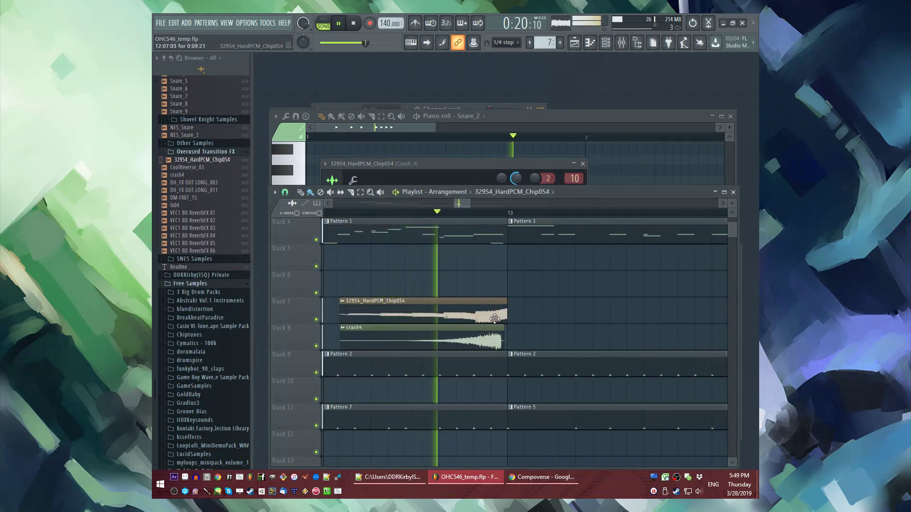
Step: Add DH_FX OUT LONG_003 on Track 6 at bar 13, lower its volume and route it to the Crash_4 mixer track
{"action": "scroll", "coordinate": [545, 309], "scroll_direction": "down", "scroll_amount": 6}
{"action": "key", "text": "space"}
{"action": "scroll", "coordinate": [521, 291], "scroll_direction": "up", "scroll_amount": 3}
{"action": "left_click_drag", "start_coordinate": [194, 182], "coordinate": [518, 284]}
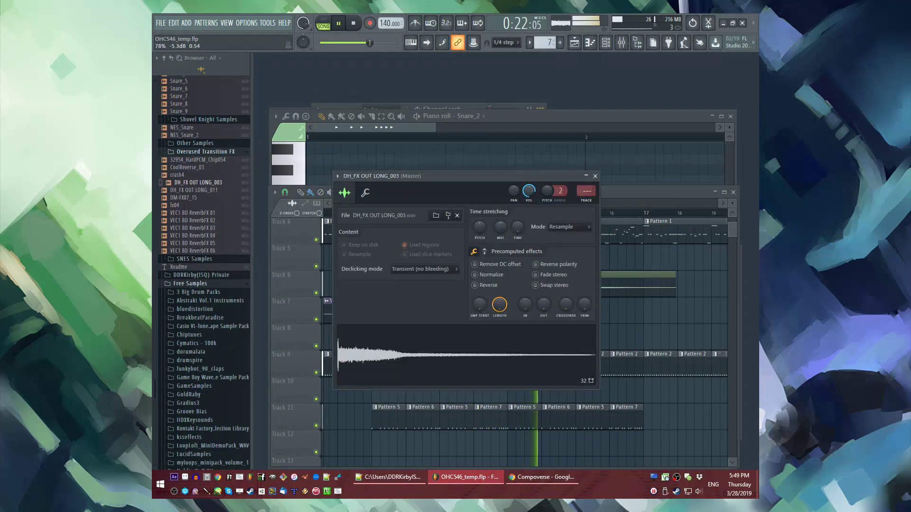
{"action": "key", "text": "ctrl+l"}
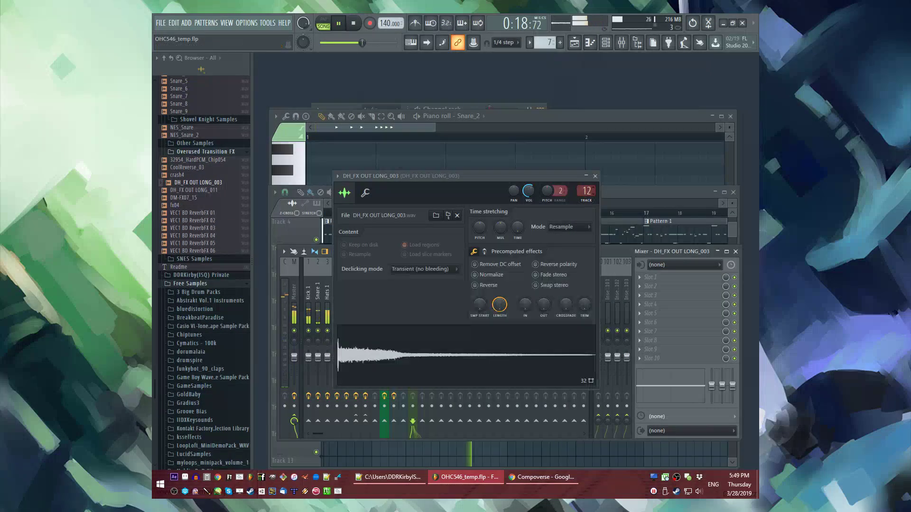
{"action": "left_click", "coordinate": [618, 203]}
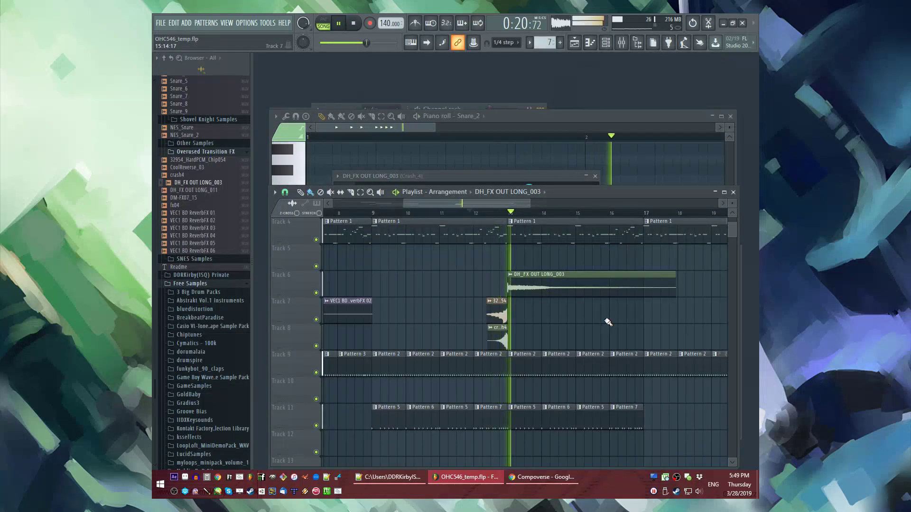
Step: Duplicate the Track 11 drum clips from bars 13–16 into bars 17–20
{"action": "scroll", "coordinate": [542, 377], "scroll_direction": "down", "scroll_amount": 2}
{"action": "left_click_drag", "start_coordinate": [520, 432], "coordinate": [502, 422]}
{"action": "key", "text": "ctrl+b"}
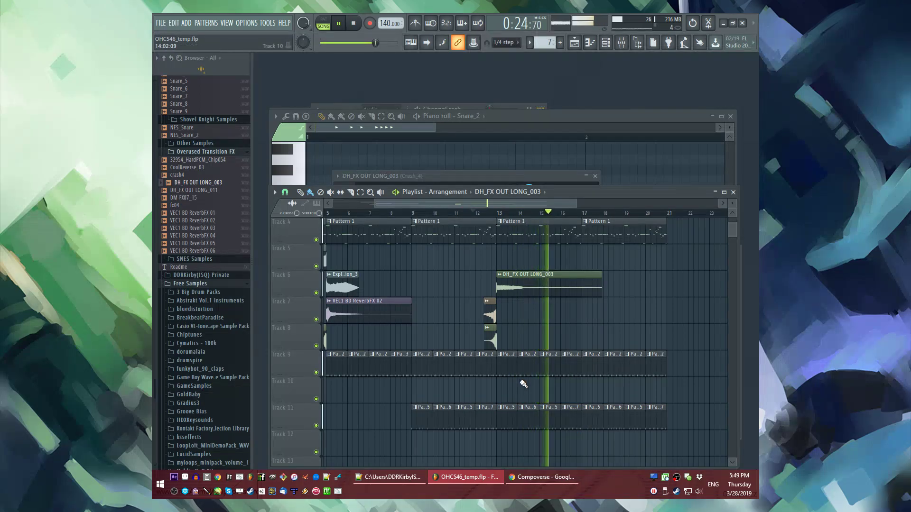
Step: Play the arrangement back from earlier points and examine how the melody, transition effects and drum clips line up across the bars
{"action": "scroll", "coordinate": [460, 246], "scroll_direction": "down", "scroll_amount": 2}
{"action": "left_click", "coordinate": [402, 214]}
{"action": "scroll", "coordinate": [418, 285], "scroll_direction": "up", "scroll_amount": 4}
{"action": "scroll", "coordinate": [426, 294], "scroll_direction": "up", "scroll_amount": 2}
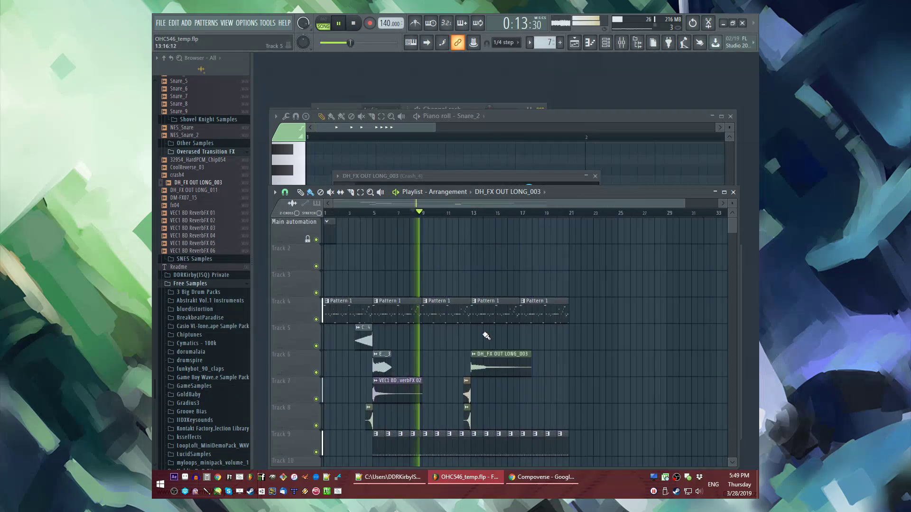
{"action": "scroll", "coordinate": [441, 293], "scroll_direction": "down", "scroll_amount": 2}
{"action": "scroll", "coordinate": [446, 295], "scroll_direction": "up", "scroll_amount": 2}
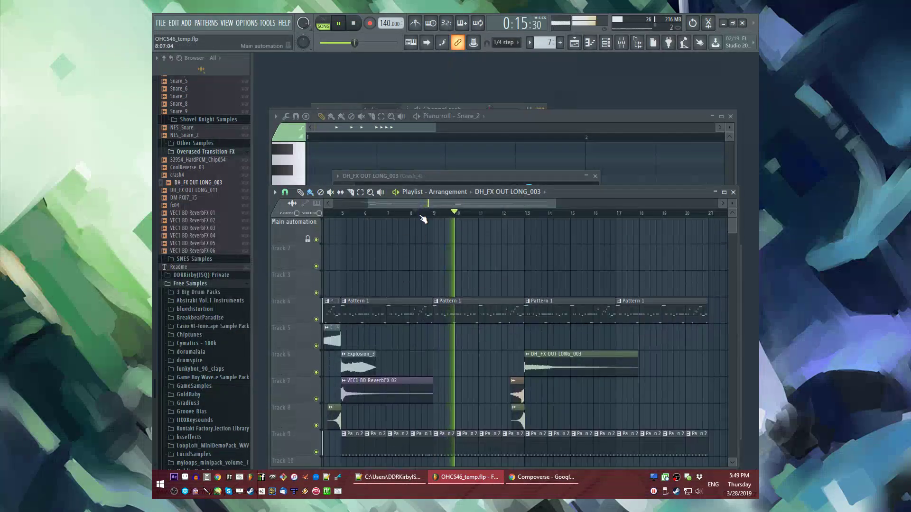
{"action": "scroll", "coordinate": [455, 293], "scroll_direction": "down", "scroll_amount": 2}
{"action": "scroll", "coordinate": [470, 292], "scroll_direction": "down", "scroll_amount": 2}
{"action": "scroll", "coordinate": [473, 291], "scroll_direction": "down", "scroll_amount": 2}
{"action": "scroll", "coordinate": [565, 302], "scroll_direction": "up", "scroll_amount": 2}
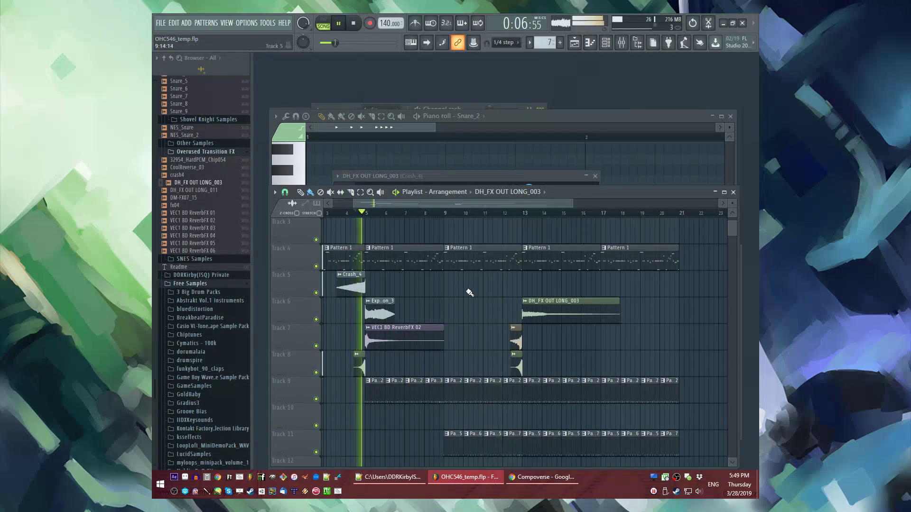
{"action": "scroll", "coordinate": [474, 292], "scroll_direction": "down", "scroll_amount": 1}
{"action": "scroll", "coordinate": [488, 294], "scroll_direction": "up", "scroll_amount": 1}
{"action": "scroll", "coordinate": [478, 294], "scroll_direction": "up", "scroll_amount": 2}
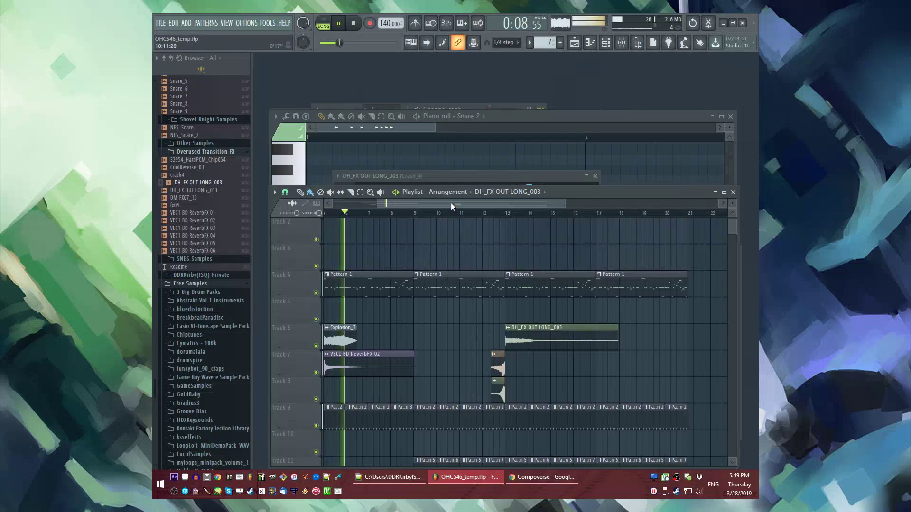
{"action": "scroll", "coordinate": [451, 203], "scroll_direction": "left", "scroll_amount": 2}
{"action": "scroll", "coordinate": [518, 321], "scroll_direction": "down", "scroll_amount": 1}
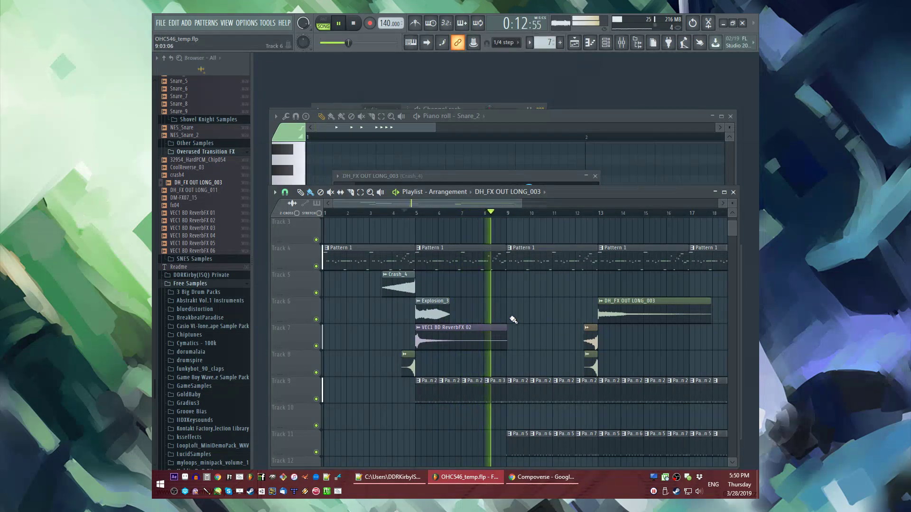
{"action": "scroll", "coordinate": [496, 203], "scroll_direction": "right", "scroll_amount": 1}
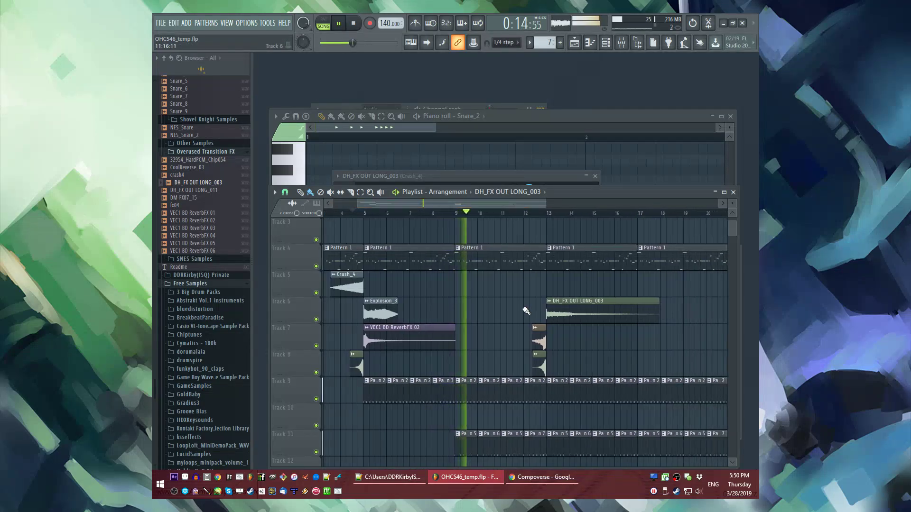
{"action": "scroll", "coordinate": [472, 306], "scroll_direction": "down", "scroll_amount": 1}
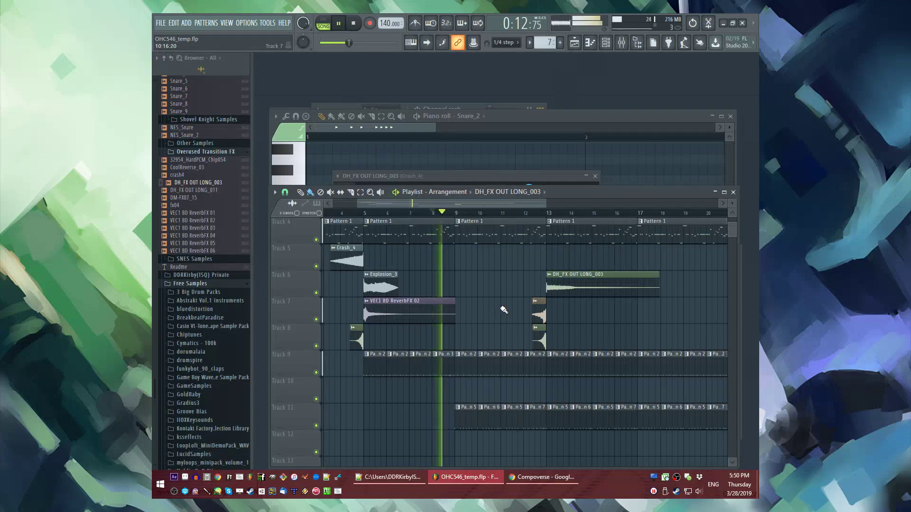
Step: Play the arrangement through bars 9–17 and add the VEC1 BD ReverbFX 02 clip on Track 8 at bar 17
{"action": "scroll", "coordinate": [438, 370], "scroll_direction": "up", "scroll_amount": 2}
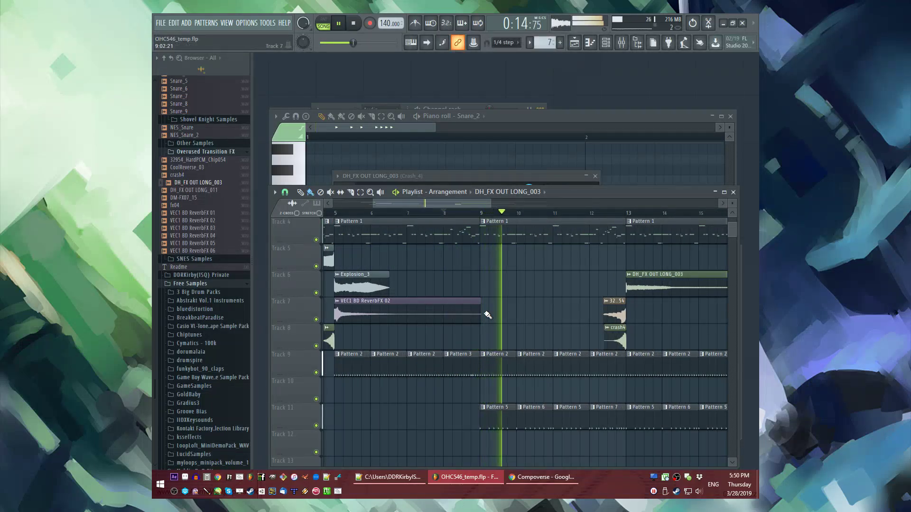
{"action": "scroll", "coordinate": [571, 311], "scroll_direction": "down", "scroll_amount": 1}
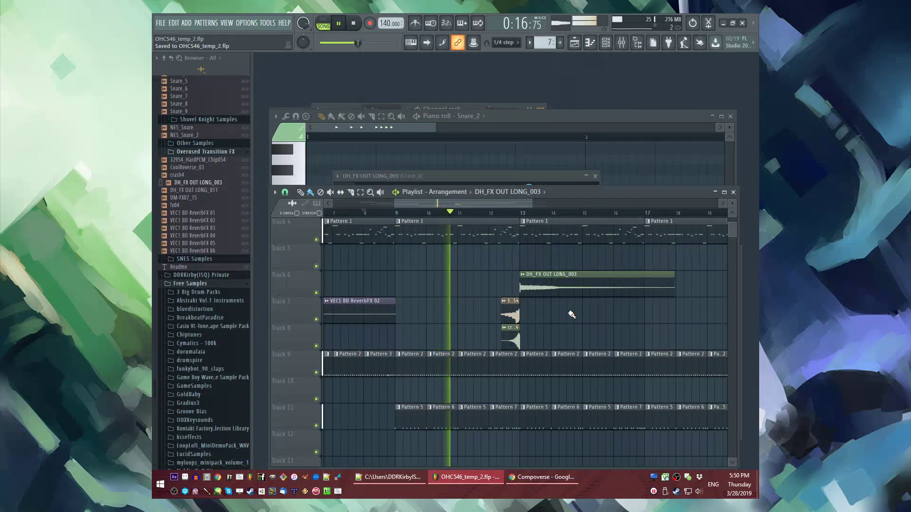
{"action": "scroll", "coordinate": [465, 322], "scroll_direction": "down", "scroll_amount": 3}
{"action": "scroll", "coordinate": [465, 322], "scroll_direction": "up", "scroll_amount": 2}
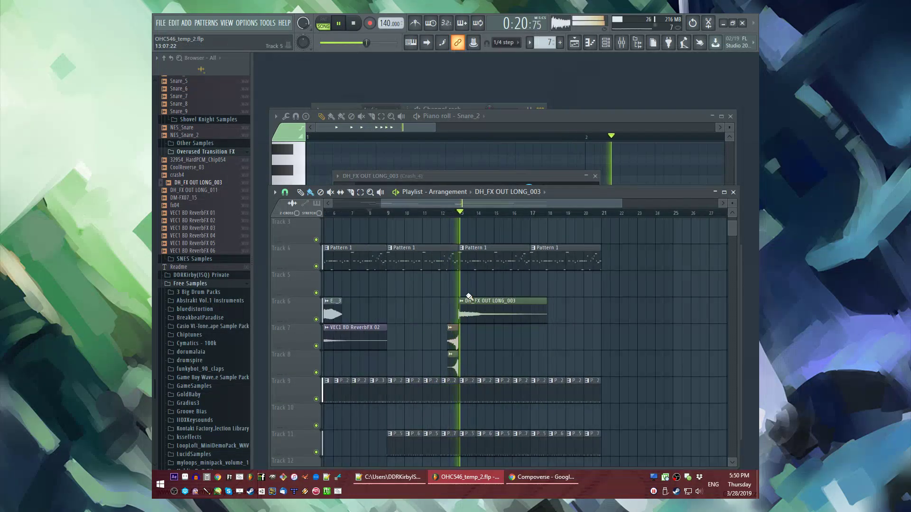
{"action": "scroll", "coordinate": [444, 237], "scroll_direction": "down", "scroll_amount": 1}
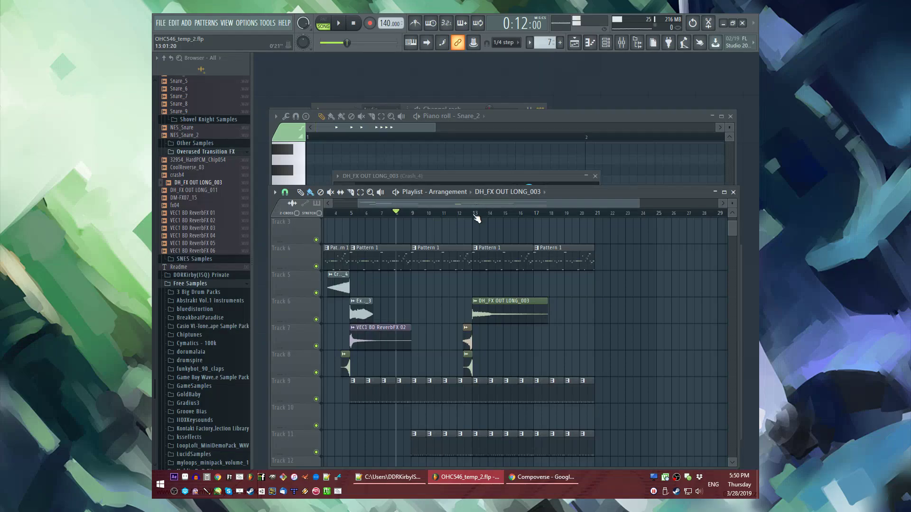
{"action": "scroll", "coordinate": [484, 291], "scroll_direction": "down", "scroll_amount": 3}
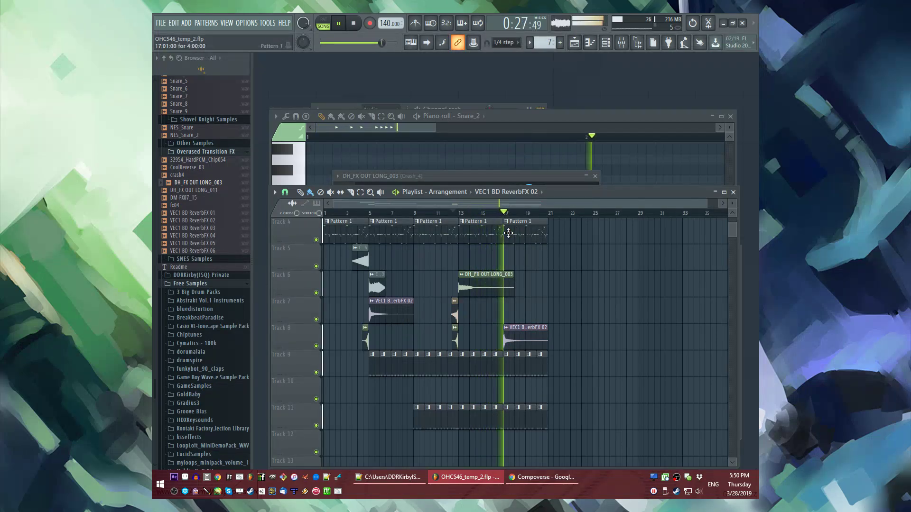
{"action": "scroll", "coordinate": [497, 291], "scroll_direction": "up", "scroll_amount": 2}
{"action": "left_click", "coordinate": [511, 365]}
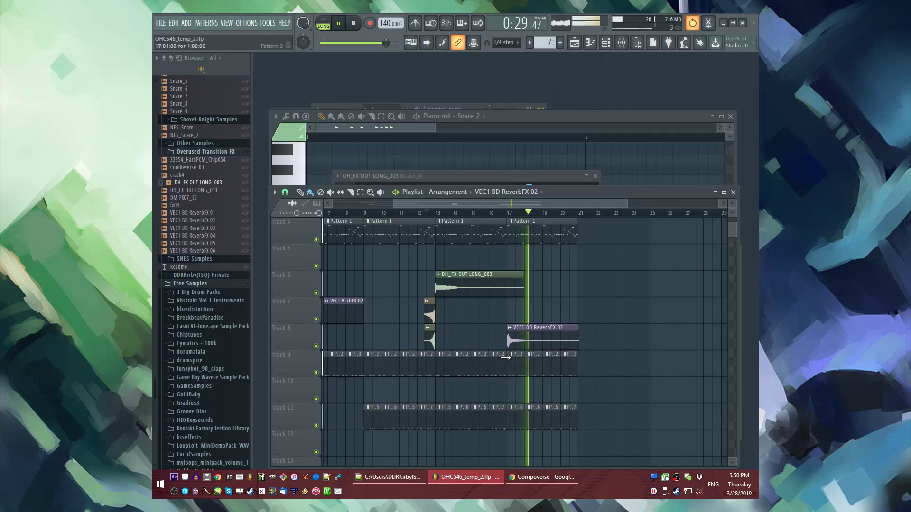
Step: Place a Pattern 8 clip on Track 12 at bar 13 and add the Grv Kick 17 sample as a new channel
{"action": "scroll", "coordinate": [442, 256], "scroll_direction": "down", "scroll_amount": 3}
{"action": "left_click", "coordinate": [440, 366]}
{"action": "scroll", "coordinate": [187, 273], "scroll_direction": "up", "scroll_amount": 20}
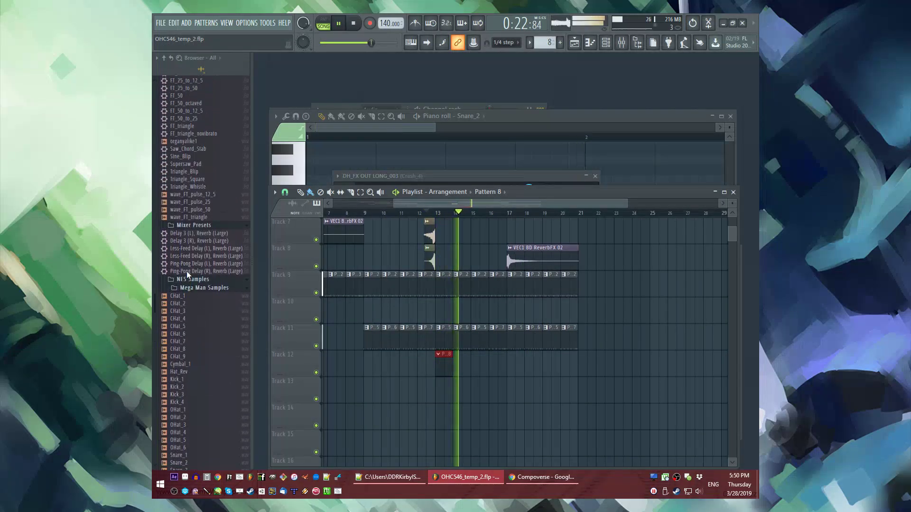
{"action": "scroll", "coordinate": [186, 273], "scroll_direction": "down", "scroll_amount": 15}
{"action": "key", "text": "F6"}
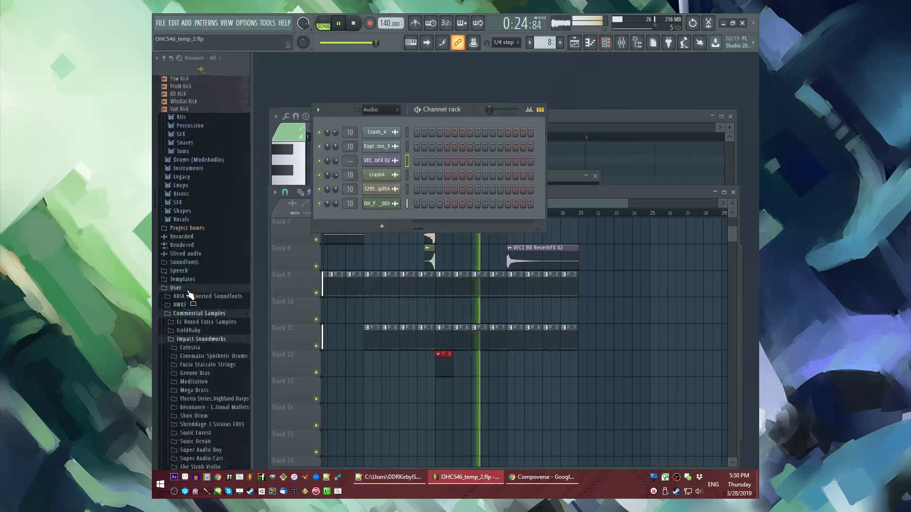
{"action": "scroll", "coordinate": [194, 234], "scroll_direction": "up", "scroll_amount": 10}
{"action": "key", "text": "space"}
{"action": "left_click_drag", "start_coordinate": [184, 360], "coordinate": [343, 251]}
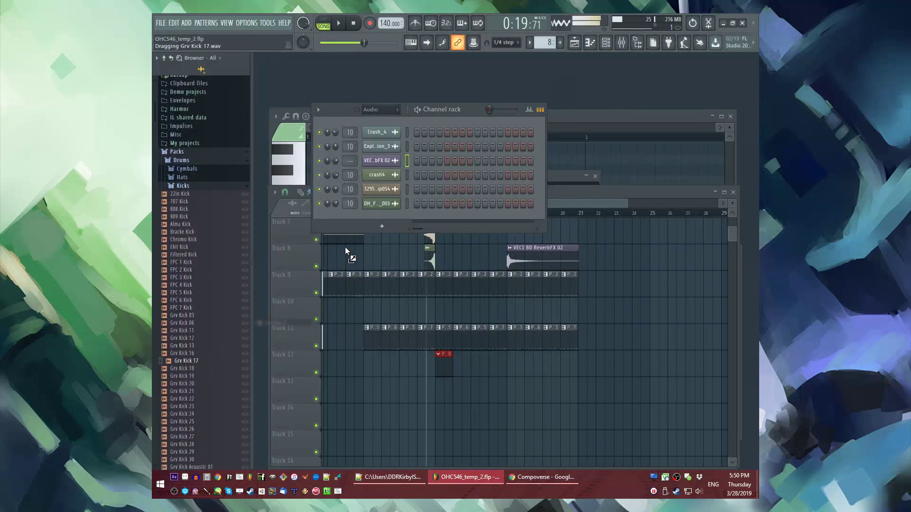
{"action": "left_click_drag", "start_coordinate": [380, 215], "coordinate": [411, 218]}
Step: Fill Grv Kick 17 on every 4 steps and repeat the Pattern 8 clip on Track 12 across bars 13–16
{"action": "right_click", "coordinate": [400, 231]}
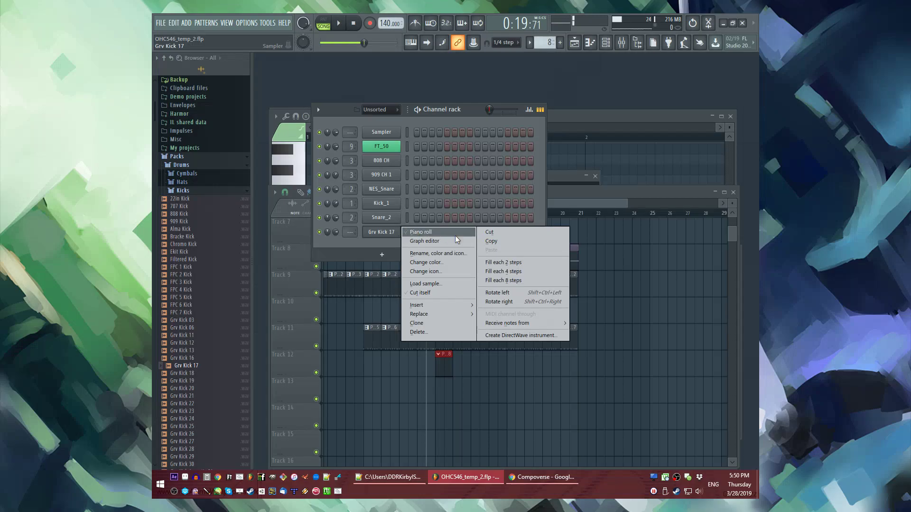
{"action": "left_click", "coordinate": [508, 271]}
{"action": "key", "text": "space"}
{"action": "left_click", "coordinate": [493, 372]}
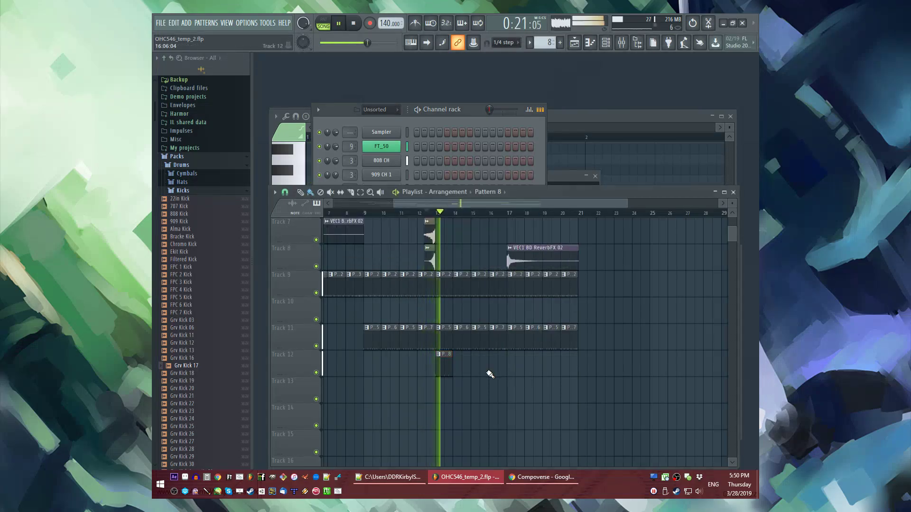
{"action": "scroll", "coordinate": [431, 362], "scroll_direction": "up", "scroll_amount": 2}
{"action": "key", "text": "ctrl+b"}
{"action": "key", "text": "ctrl+b"}
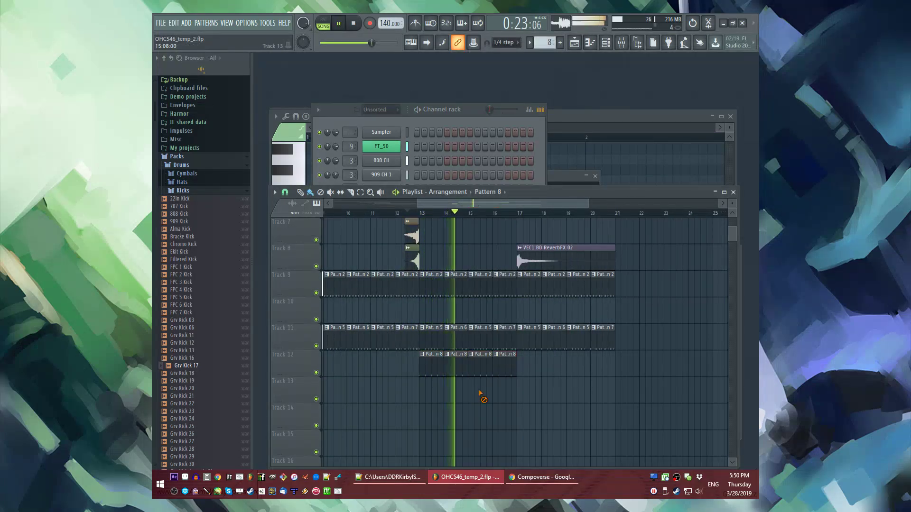
Step: Make the Track 12 clip at bar 15 a separate pattern and double its Grv Kick 17 notes to every half beat
{"action": "right_click", "coordinate": [471, 362]}
{"action": "left_click", "coordinate": [492, 414]}
{"action": "double_click", "coordinate": [485, 376]}
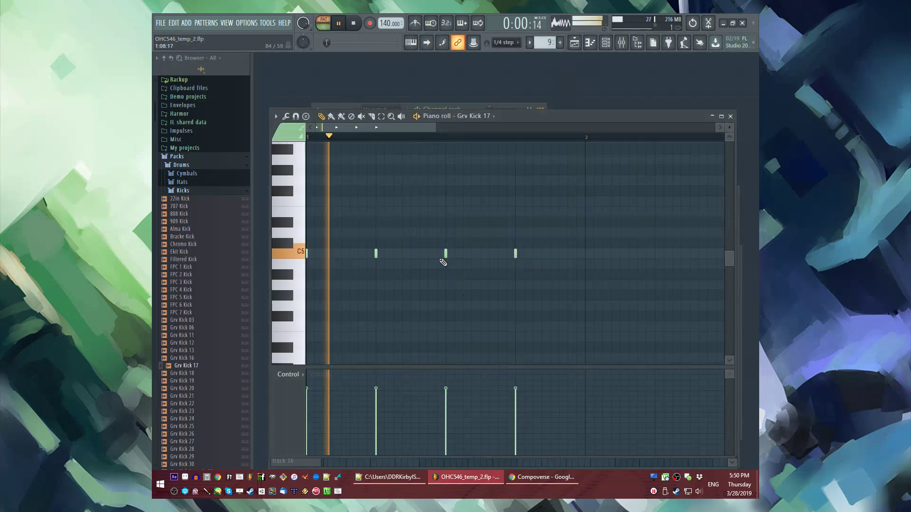
{"action": "left_click_drag", "start_coordinate": [308, 252], "coordinate": [340, 249]}
Step: Route Grv Kick 17 to mixer track 1 and enable its volume envelope with a short hold and decay
{"action": "key", "text": "F6"}
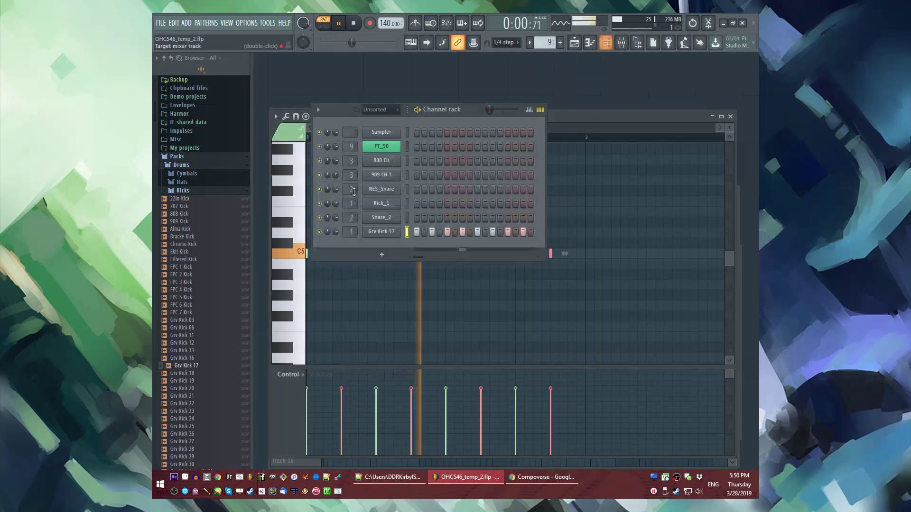
{"action": "left_click", "coordinate": [377, 232]}
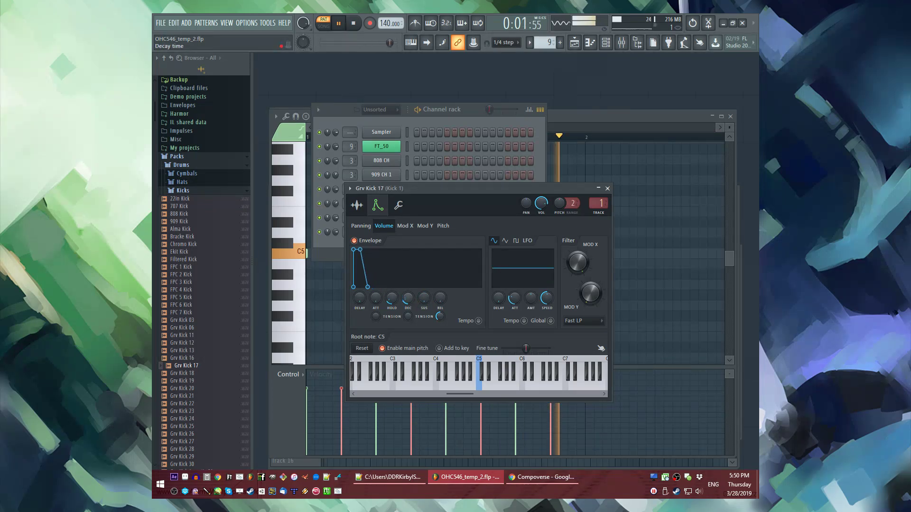
Step: Give the Track 12 clip at bar 16 its own pattern with a Grv Kick 17 hit on every step
{"action": "key", "text": "F5"}
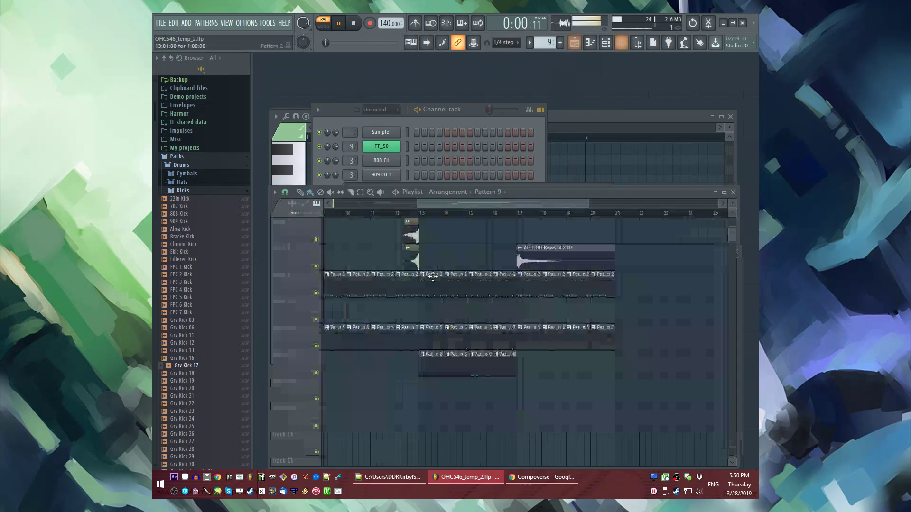
{"action": "left_click", "coordinate": [497, 354]}
{"action": "left_click", "coordinate": [498, 362]}
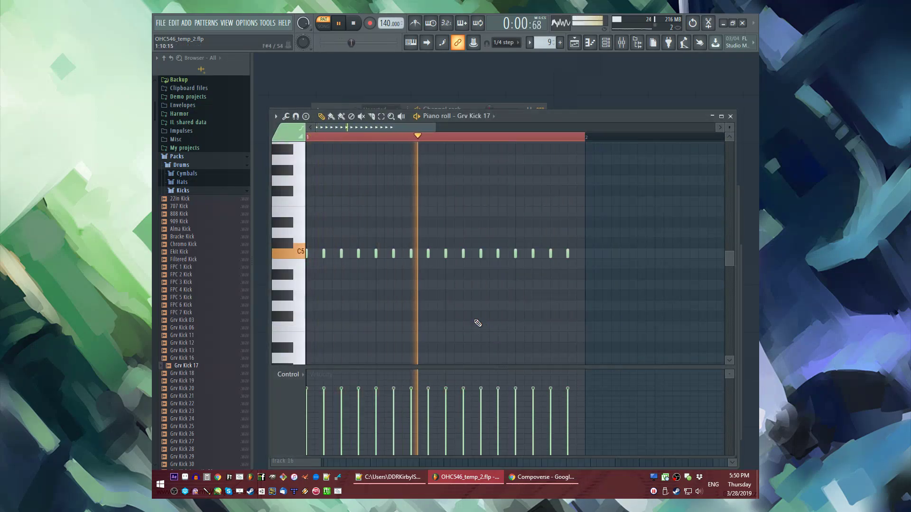
Step: Lengthen the Grv Kick 17 notes in the bar 15 and bar 16 patterns so each note reaches the next
{"action": "key", "text": "F5"}
{"action": "double_click", "coordinate": [472, 365]}
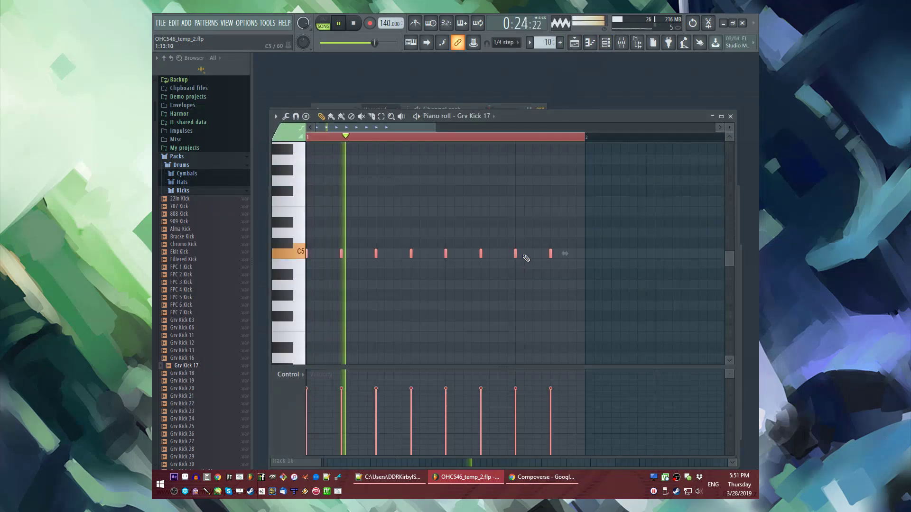
{"action": "left_click_drag", "start_coordinate": [552, 253], "coordinate": [590, 250]}
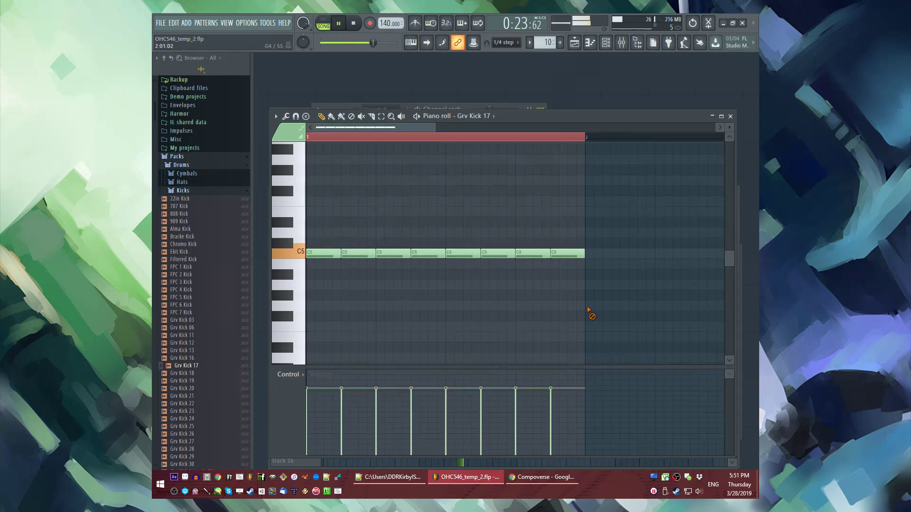
{"action": "key", "text": "F5"}
{"action": "key", "text": "F7"}
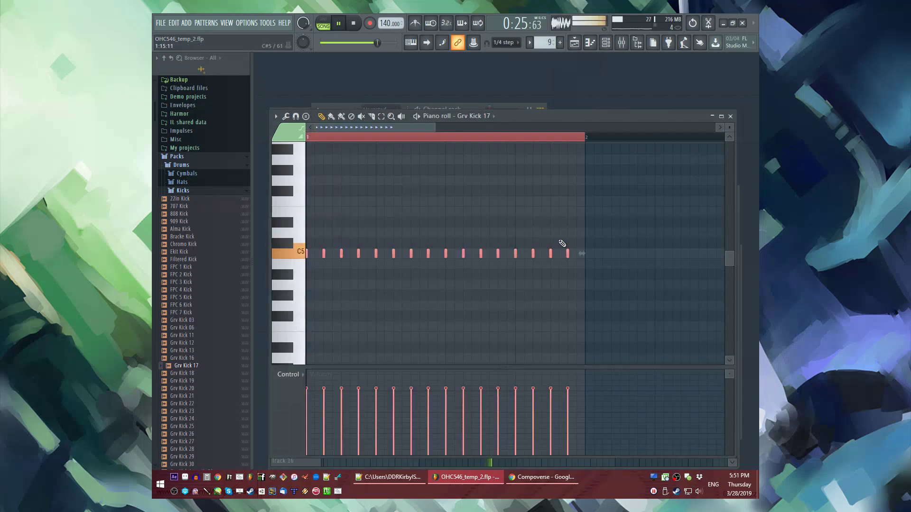
{"action": "left_click_drag", "start_coordinate": [569, 253], "coordinate": [590, 252]}
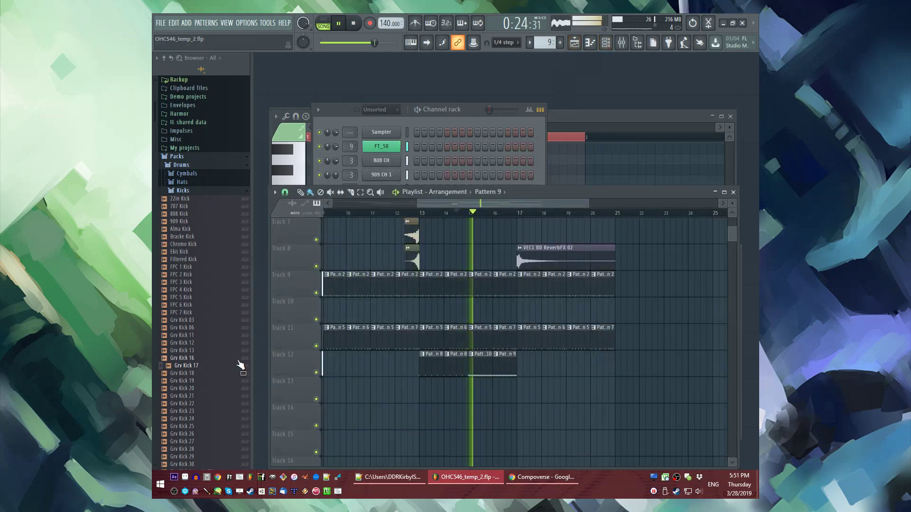
Step: Fill Track 12 with Pattern 8 clips across bars 17–20, removing the extra clips beyond bar 20
{"action": "scroll", "coordinate": [206, 333], "scroll_direction": "down", "scroll_amount": 20}
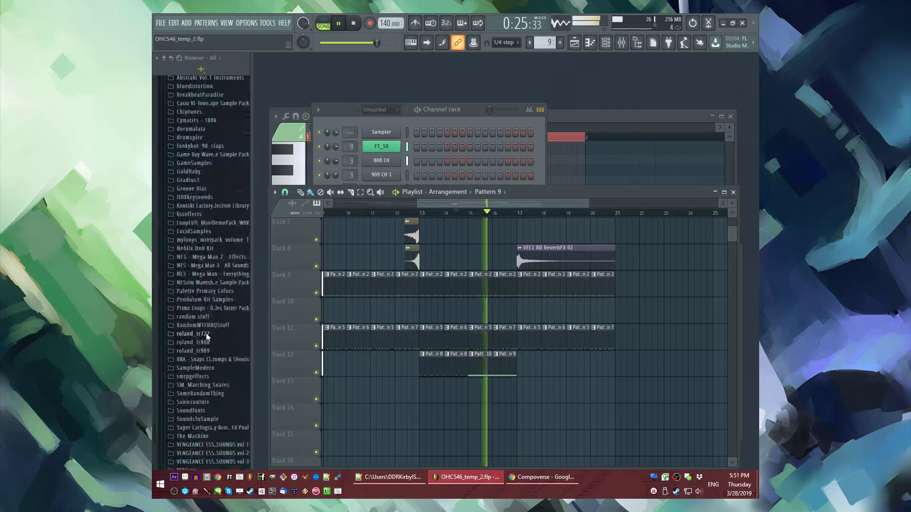
{"action": "scroll", "coordinate": [207, 332], "scroll_direction": "down", "scroll_amount": 15}
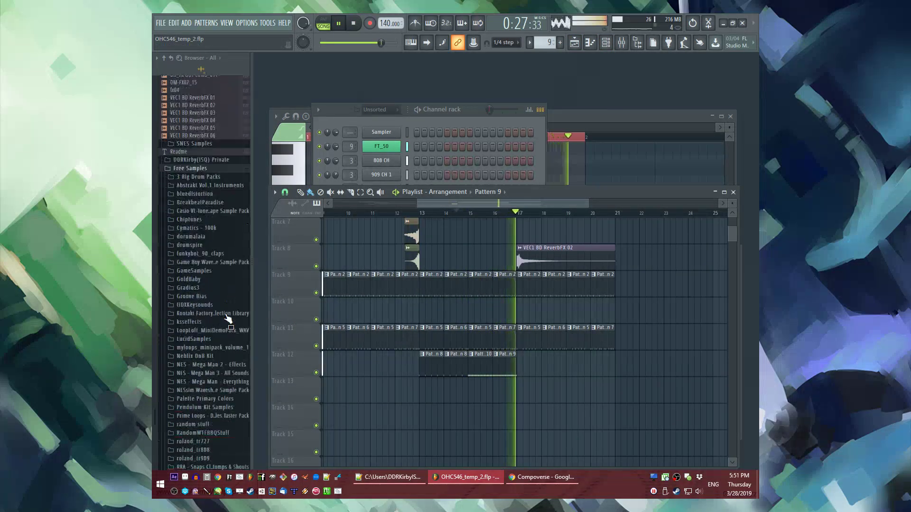
{"action": "key", "text": "space"}
{"action": "left_click_drag", "start_coordinate": [527, 369], "coordinate": [645, 368]}
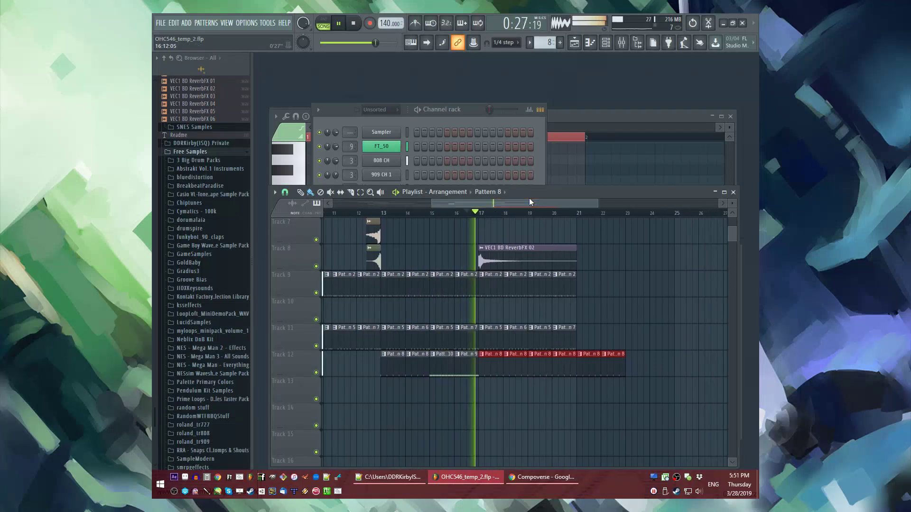
{"action": "right_click", "coordinate": [588, 365]}
{"action": "right_click", "coordinate": [616, 366]}
Step: Duplicate the drum clips on Tracks 9, 11 and 12 from bars 17–20 into bars 21–24, and pick Pattern 1
{"action": "left_click_drag", "start_coordinate": [586, 376], "coordinate": [479, 270]}
{"action": "key", "text": "ctrl+b"}
{"action": "scroll", "coordinate": [595, 293], "scroll_direction": "up", "scroll_amount": 3}
{"action": "scroll", "coordinate": [595, 293], "scroll_direction": "up", "scroll_amount": 2}
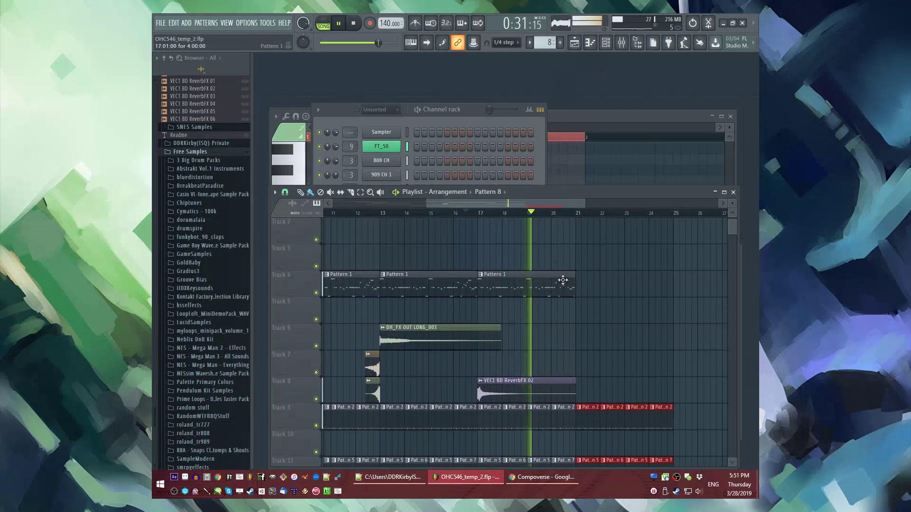
{"action": "left_click", "coordinate": [565, 280]}
{"action": "scroll", "coordinate": [539, 279], "scroll_direction": "down", "scroll_amount": 5}
Step: Play the arrangement back from bar 16 and save the project
{"action": "left_click", "coordinate": [459, 217]}
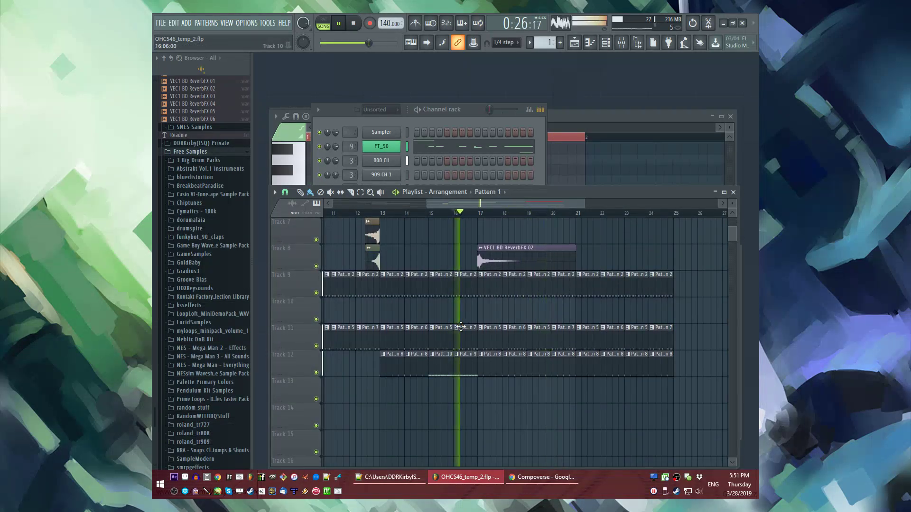
{"action": "scroll", "coordinate": [467, 332], "scroll_direction": "up", "scroll_amount": 1}
{"action": "scroll", "coordinate": [475, 422], "scroll_direction": "down", "scroll_amount": 2, "text": "ctrl"}
{"action": "key", "text": "ctrl+s"}
{"action": "scroll", "coordinate": [474, 422], "scroll_direction": "down", "scroll_amount": 1}
{"action": "scroll", "coordinate": [467, 408], "scroll_direction": "up", "scroll_amount": 2, "text": "ctrl"}
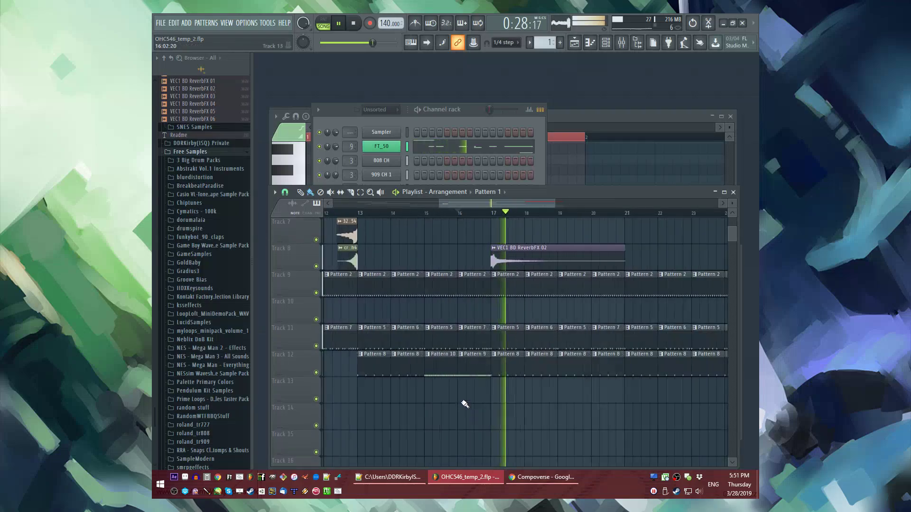
Step: Create a new Pattern 11 and place its clip on Track 13 at bar 16
{"action": "key", "text": "F4"}
{"action": "left_click", "coordinate": [463, 398]}
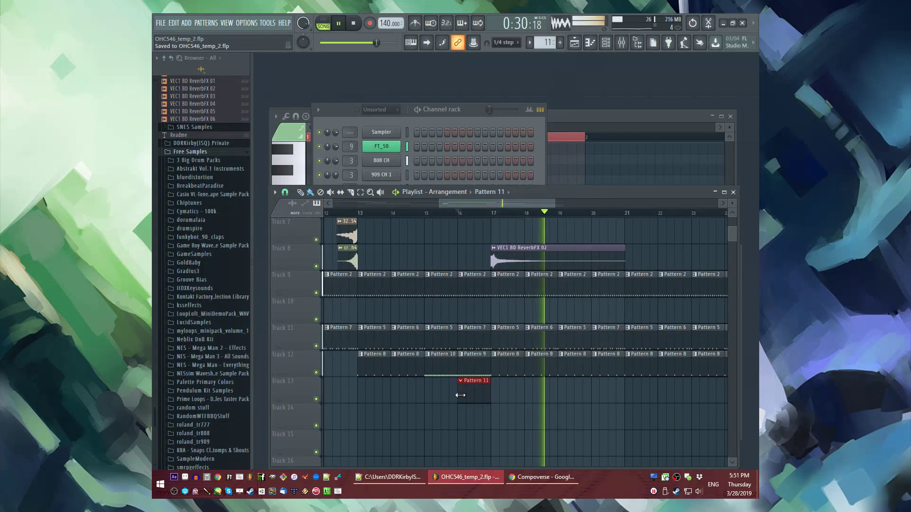
Step: Load dblue_Glitch_v1_3 into effect slot 3 of the Master mixer track
{"action": "key", "text": "F9"}
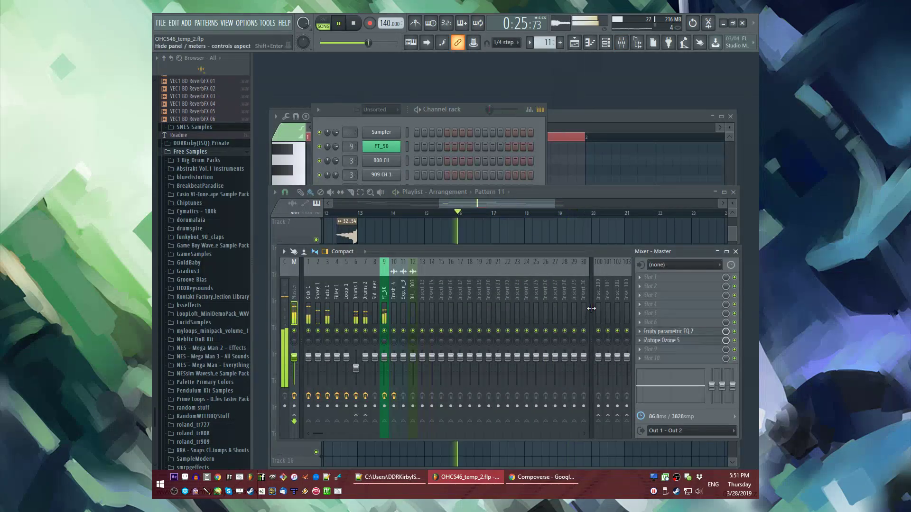
{"action": "left_click", "coordinate": [648, 295]}
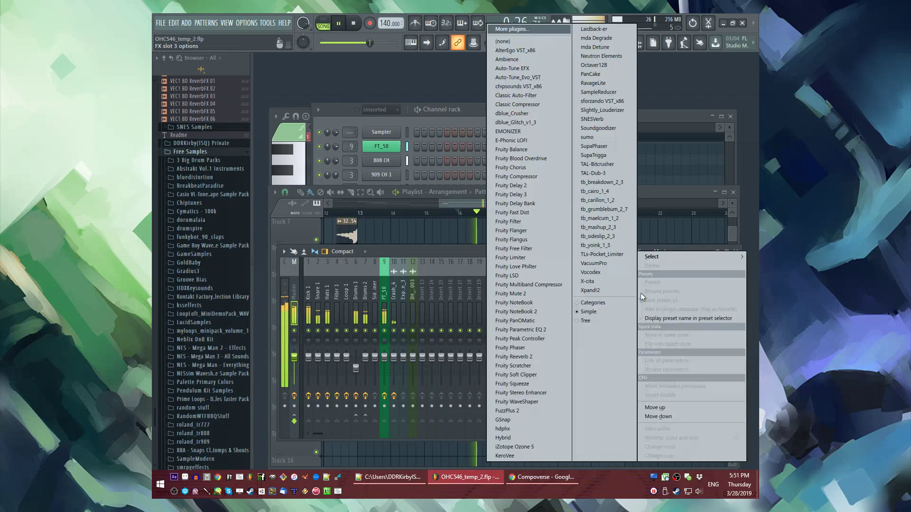
{"action": "left_click", "coordinate": [521, 124]}
Step: Adjust the Glitch sequence length and lay out its steps with the Gater effect, clearing unneeded steps
{"action": "left_click", "coordinate": [690, 222]}
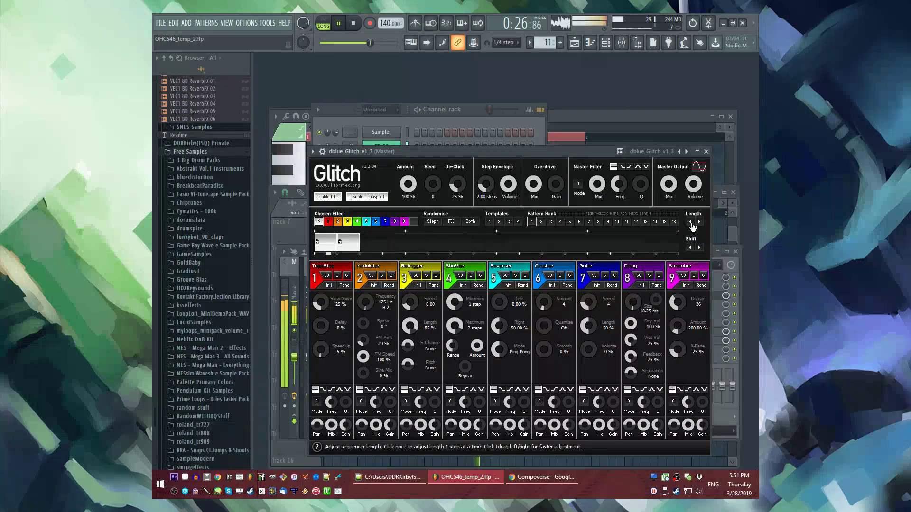
{"action": "right_click", "coordinate": [395, 244]}
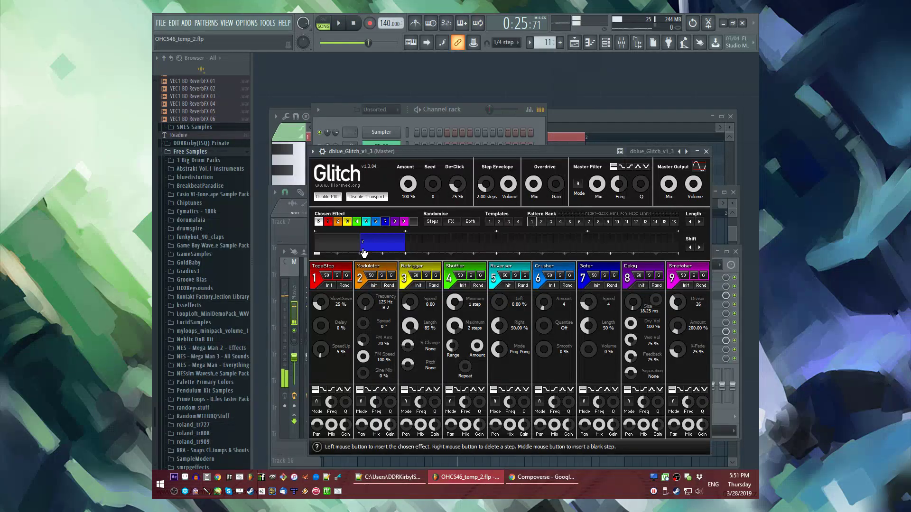
{"action": "left_click", "coordinate": [451, 230]}
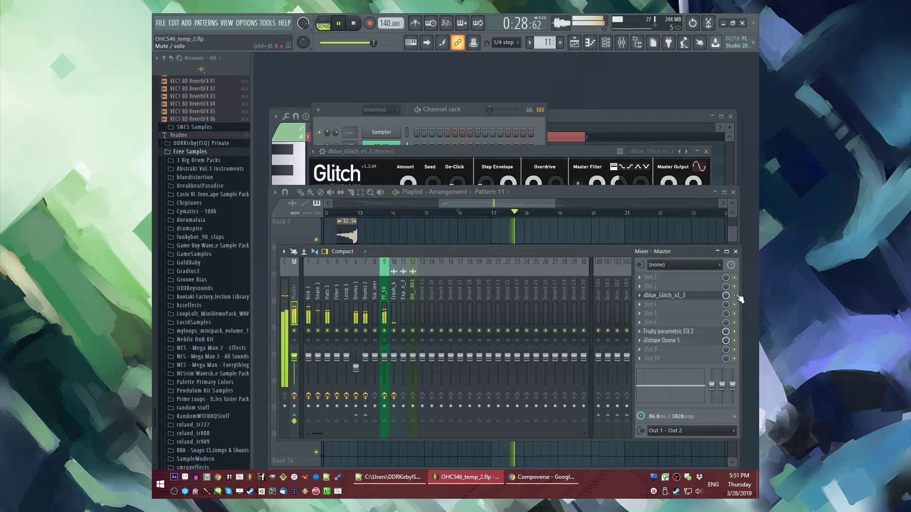
Step: Initialize the song with the current mute/solo position of dblue_Glitch_v1_3 on the Master track
{"action": "right_click", "coordinate": [734, 295]}
{"action": "left_click", "coordinate": [713, 348]}
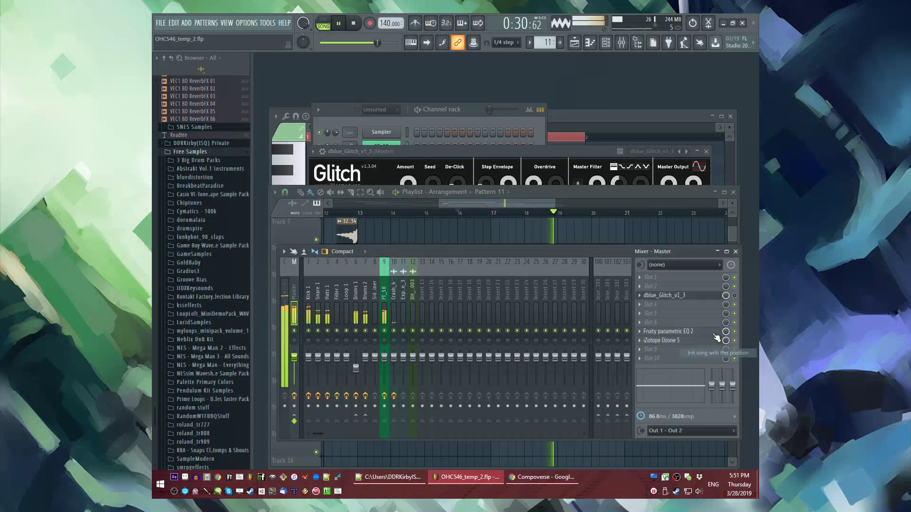
{"action": "key", "text": "F6"}
Step: Edit the Glitch mute/solo events in Pattern 11 so the effect is on throughout bar 1 and off from bar 2
{"action": "right_click", "coordinate": [735, 296]}
{"action": "left_click", "coordinate": [699, 327]}
{"action": "left_click", "coordinate": [299, 137]}
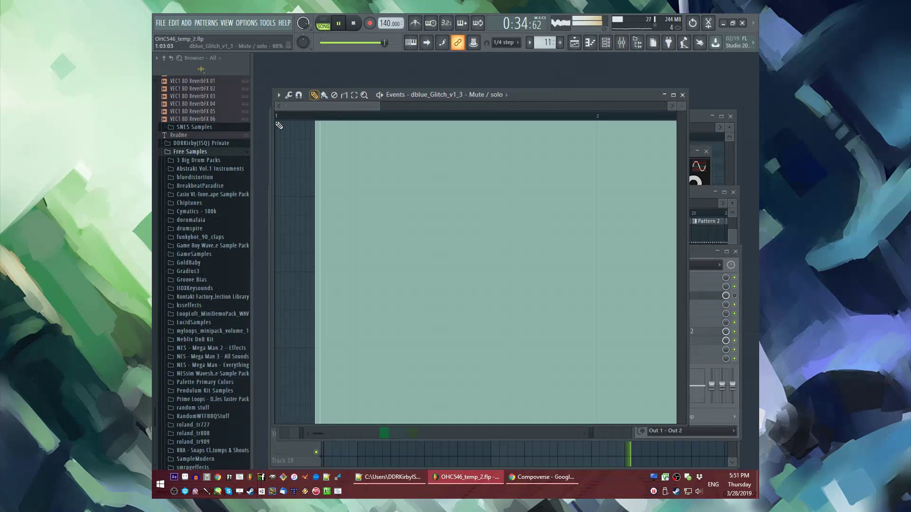
{"action": "key", "text": "F5"}
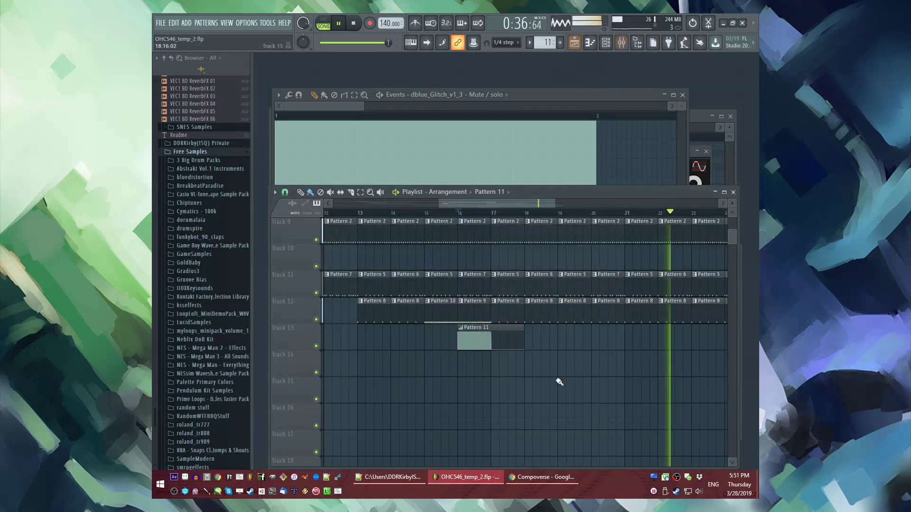
{"action": "scroll", "coordinate": [467, 309], "scroll_direction": "up", "scroll_amount": 2}
{"action": "scroll", "coordinate": [474, 223], "scroll_direction": "down", "scroll_amount": 1}
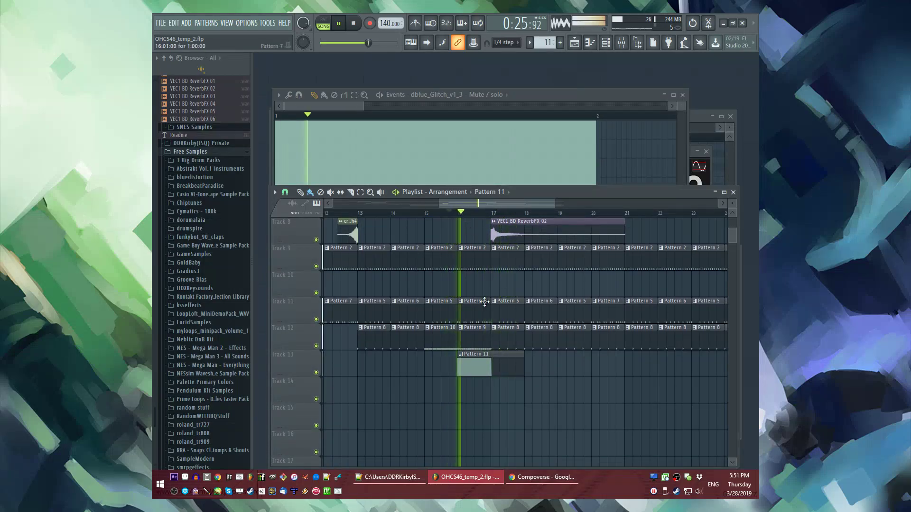
Step: Set the last active step of the Master track's Glitch sequence to the Gater effect
{"action": "key", "text": "F9"}
{"action": "left_click", "coordinate": [659, 297]}
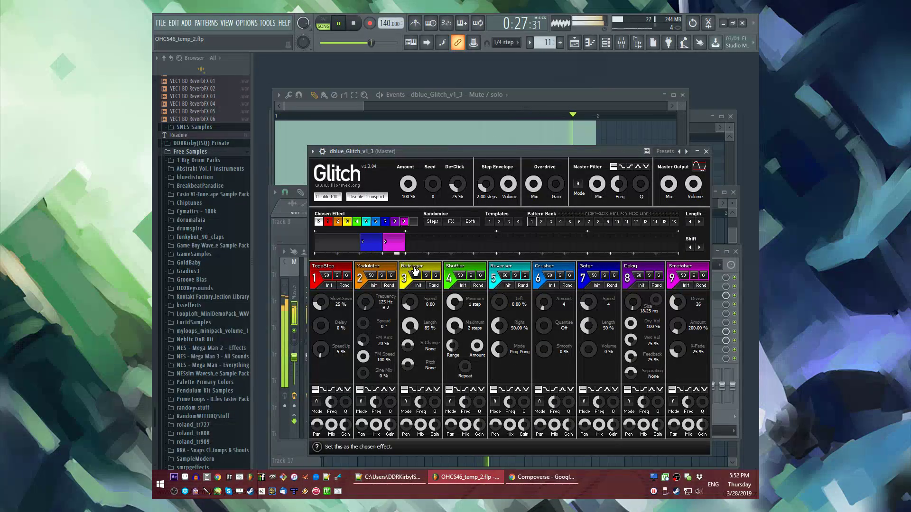
{"action": "left_click", "coordinate": [385, 250]}
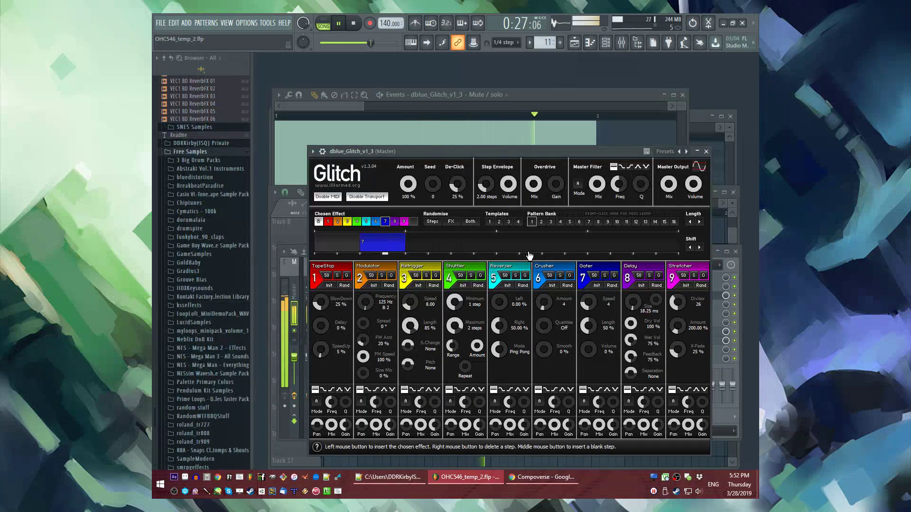
Step: Create a new Pattern 12 and place its clip on Track 14 at bar 17
{"action": "key", "text": "F5"}
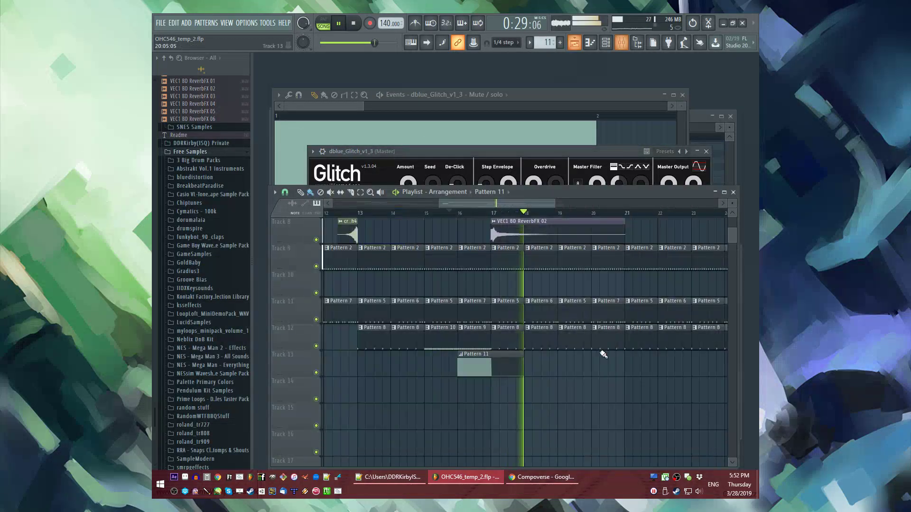
{"action": "scroll", "coordinate": [546, 391], "scroll_direction": "up", "scroll_amount": 2}
{"action": "scroll", "coordinate": [527, 397], "scroll_direction": "up", "scroll_amount": 1}
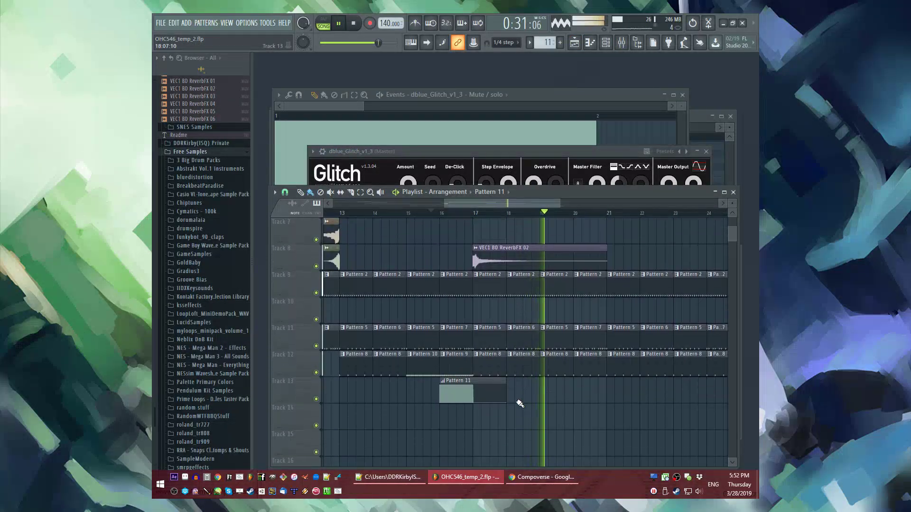
{"action": "key", "text": "KP_Add"}
{"action": "left_click", "coordinate": [480, 427]}
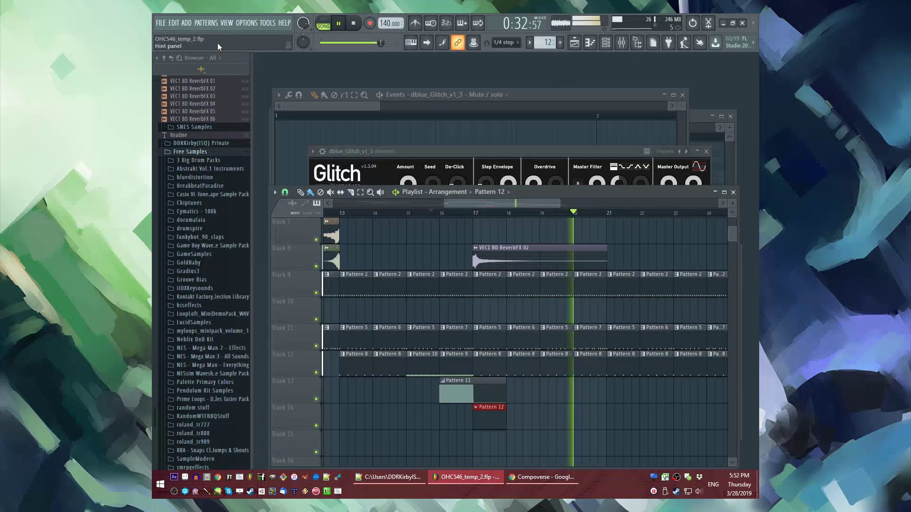
Step: Find the FT_triangle_novibrato preset among the 3xOsc channel presets and add it as a new channel below Layer
{"action": "left_click", "coordinate": [193, 20]}
{"action": "mouse_move", "coordinate": [187, 22]}
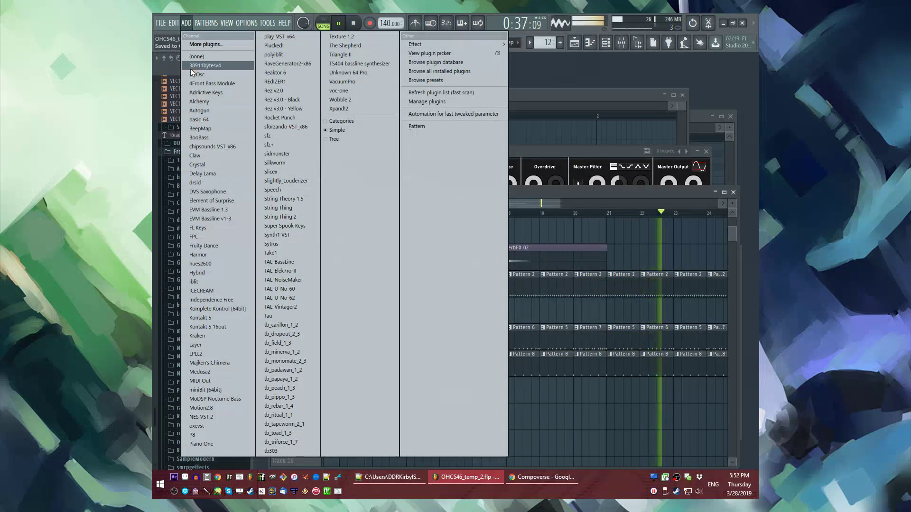
{"action": "key", "text": "Escape"}
{"action": "scroll", "coordinate": [211, 271], "scroll_direction": "up", "scroll_amount": 10}
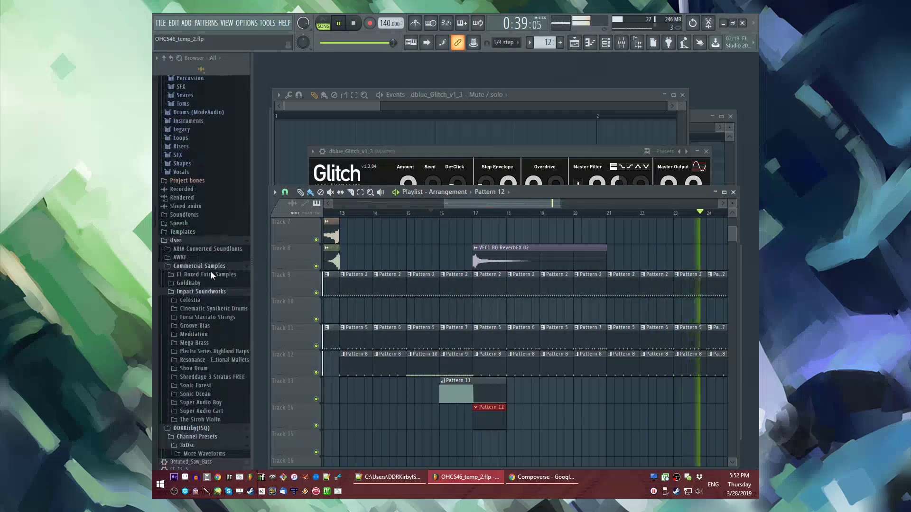
{"action": "scroll", "coordinate": [211, 272], "scroll_direction": "up", "scroll_amount": 5}
{"action": "key", "text": "F6"}
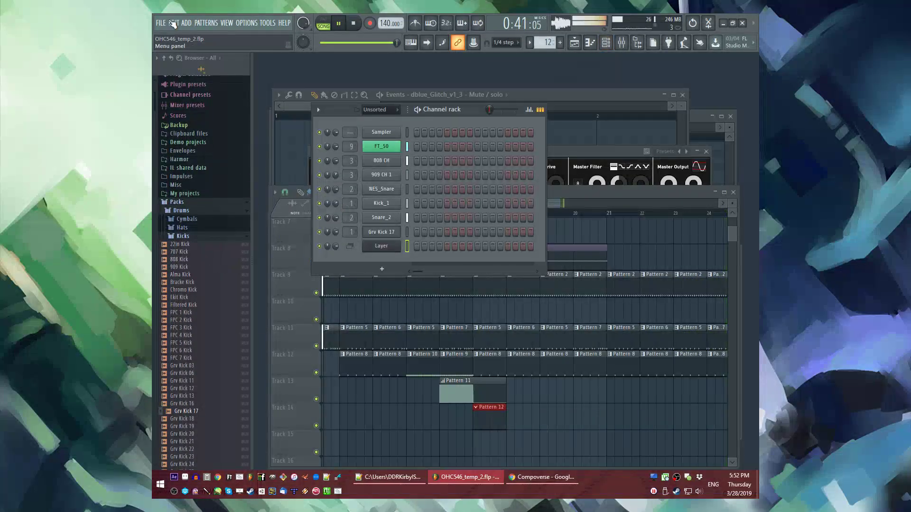
{"action": "scroll", "coordinate": [199, 186], "scroll_direction": "down", "scroll_amount": 15}
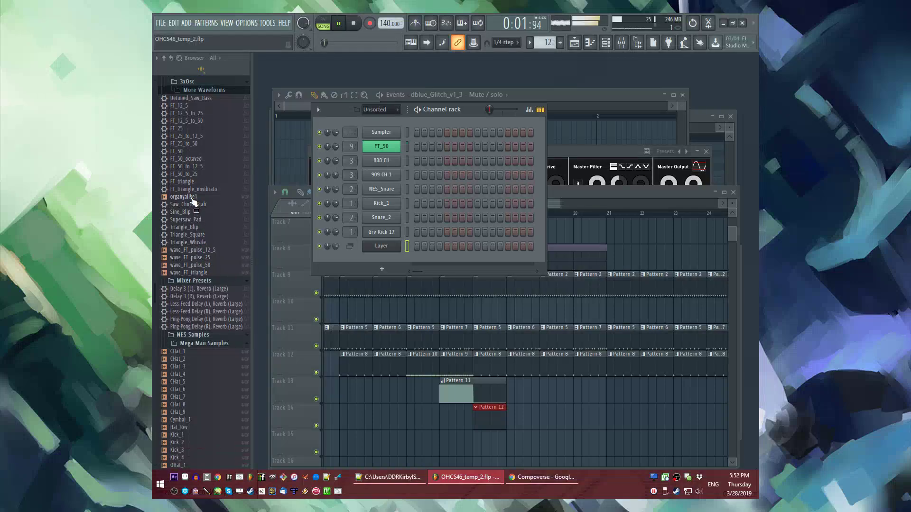
{"action": "left_click_drag", "start_coordinate": [391, 265], "coordinate": [386, 261]}
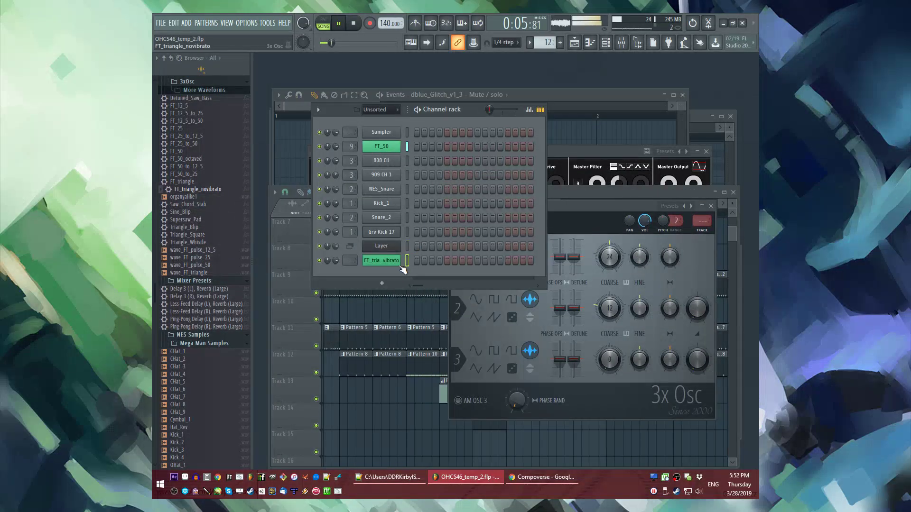
Step: Check the volume envelope of the FT_triangle_novibrato channel and clone the channel three times
{"action": "left_click", "coordinate": [481, 223]}
{"action": "left_click", "coordinate": [500, 223]}
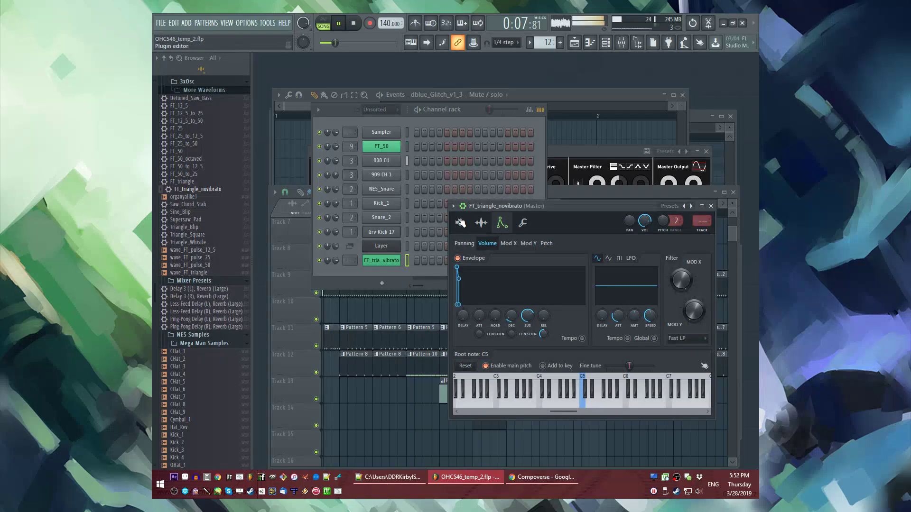
{"action": "key", "text": "alt+c"}
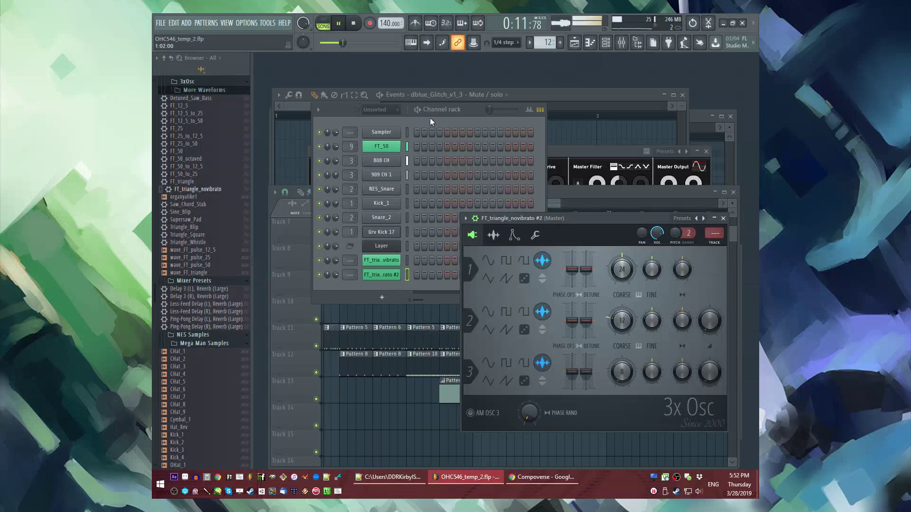
{"action": "key", "text": "alt+c"}
{"action": "key", "text": "alt+c"}
Step: Add a BooBass channel and lower its root note by about an octave
{"action": "left_click", "coordinate": [186, 23]}
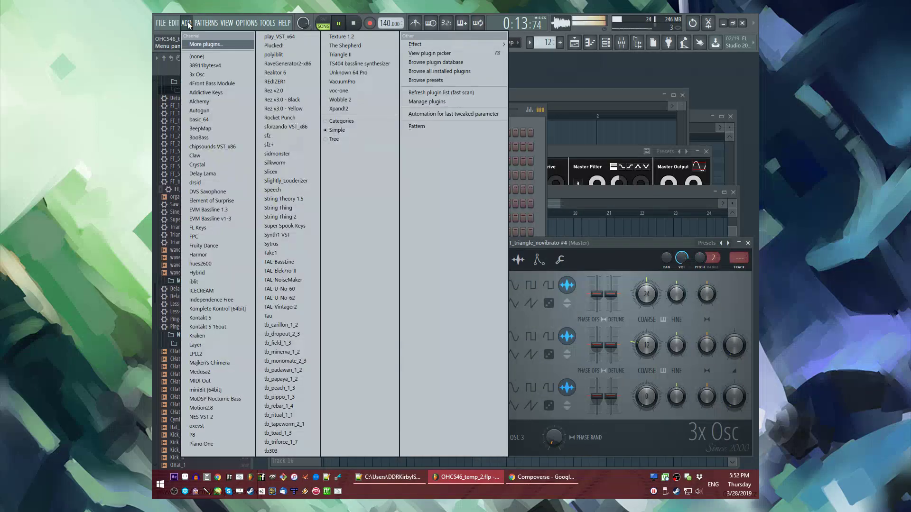
{"action": "left_click", "coordinate": [199, 138]}
{"action": "left_click_drag", "start_coordinate": [390, 168], "coordinate": [509, 124]}
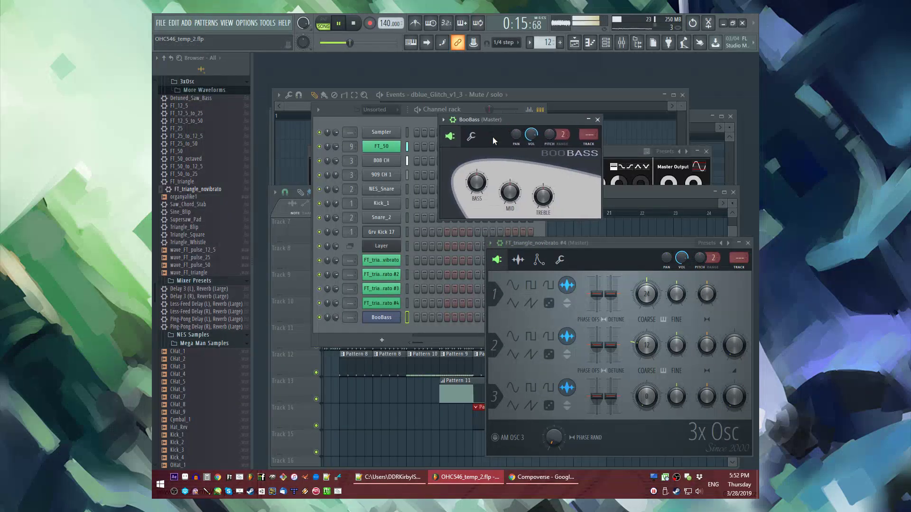
{"action": "left_click", "coordinate": [471, 136]}
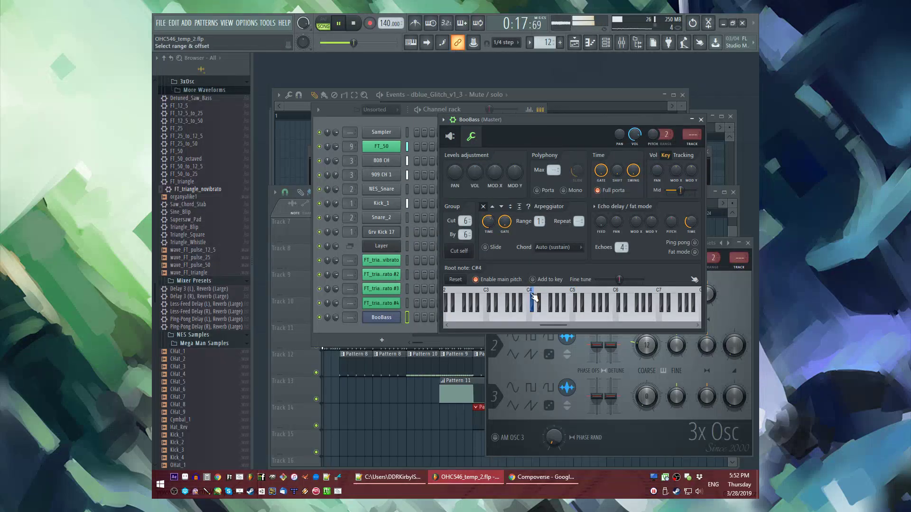
Step: Make the four FT_triangle_novibrato channels and BooBass the children of the Layer channel
{"action": "left_click", "coordinate": [395, 247]}
{"action": "left_click_drag", "start_coordinate": [426, 104], "coordinate": [609, 83]}
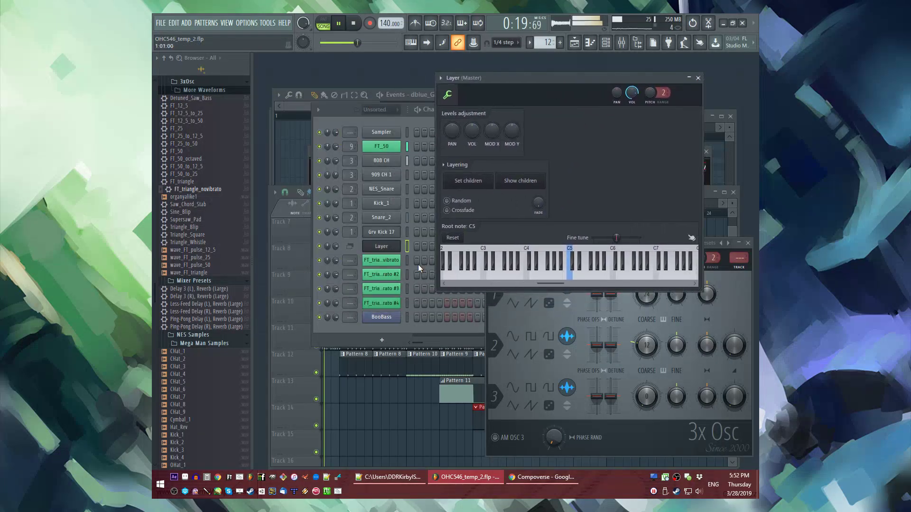
{"action": "left_click", "coordinate": [412, 277]}
{"action": "left_click", "coordinate": [626, 211]}
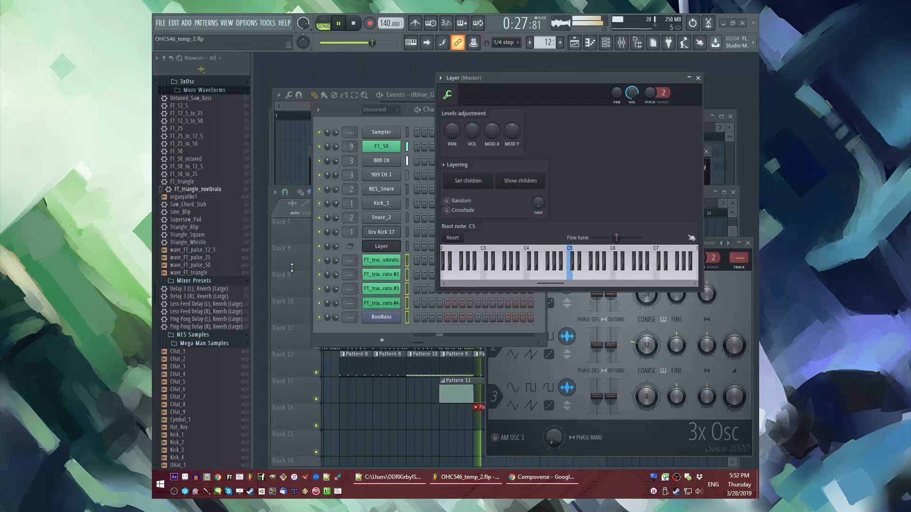
Step: Route the FT_triangle_novibrato channels and BooBass to mixer track 13
{"action": "left_click", "coordinate": [383, 263]}
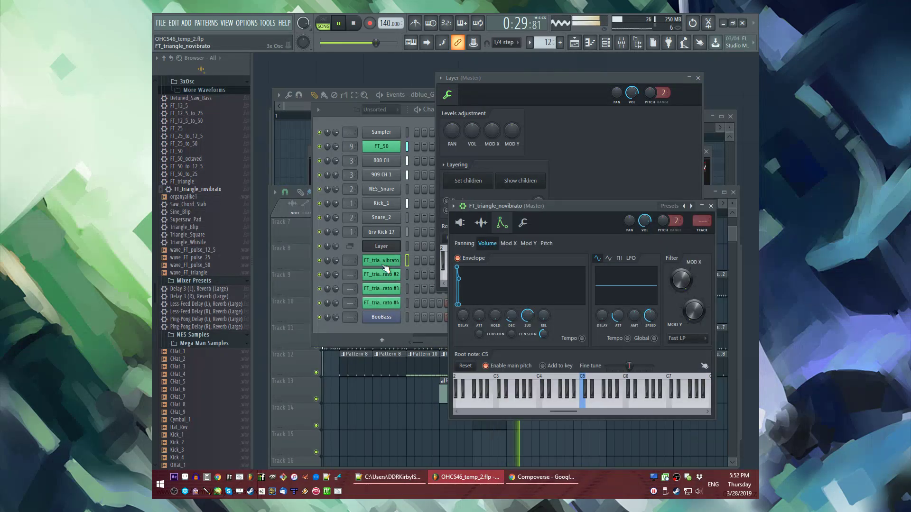
{"action": "left_click", "coordinate": [406, 277]}
{"action": "key", "text": "F9"}
{"action": "left_click", "coordinate": [422, 309]}
{"action": "key", "text": "ctrl+l"}
Step: Start the Layer channel's pattern in the piano roll with a C3 note and a C2 slide note on beat 1
{"action": "left_click", "coordinate": [414, 243]}
{"action": "right_click", "coordinate": [379, 247]}
{"action": "left_click", "coordinate": [429, 247]}
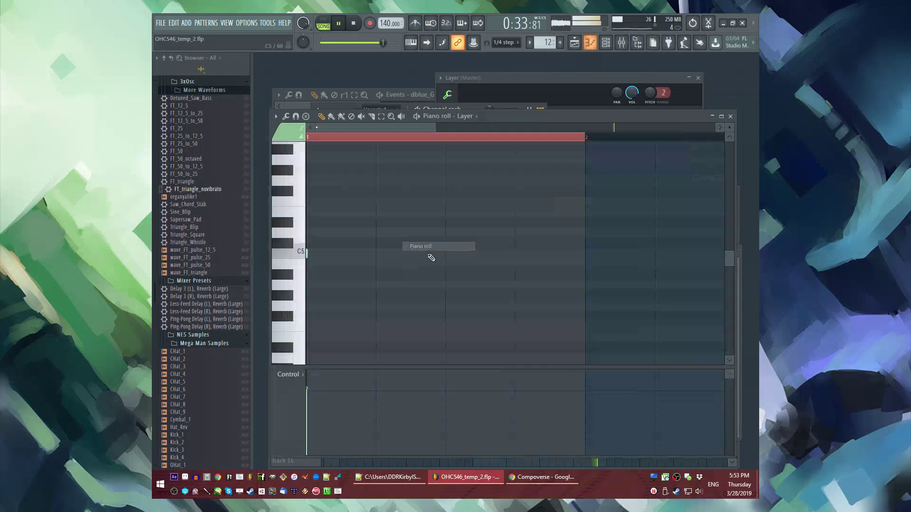
{"action": "key", "text": "space"}
{"action": "scroll", "coordinate": [332, 262], "scroll_direction": "down", "scroll_amount": 2}
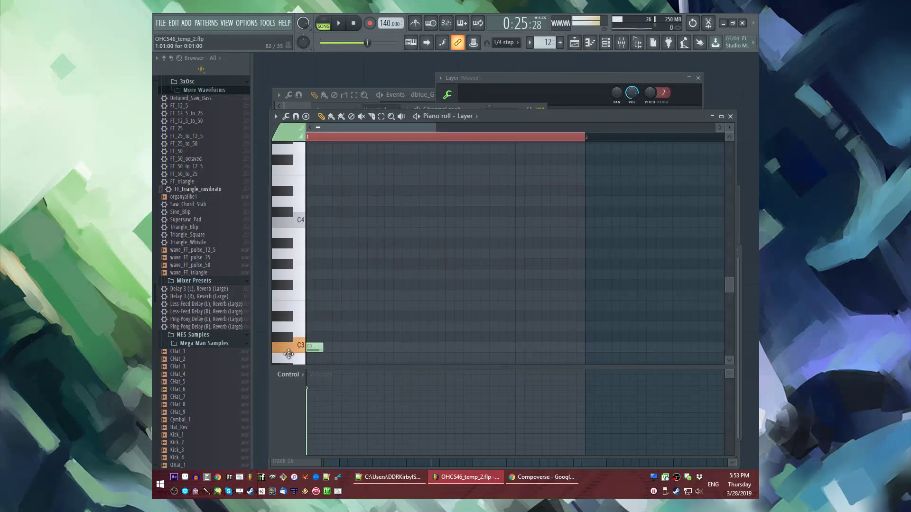
{"action": "scroll", "coordinate": [319, 354], "scroll_direction": "down", "scroll_amount": 3}
{"action": "left_click", "coordinate": [315, 336]}
{"action": "scroll", "coordinate": [309, 308], "scroll_direction": "down", "scroll_amount": 1}
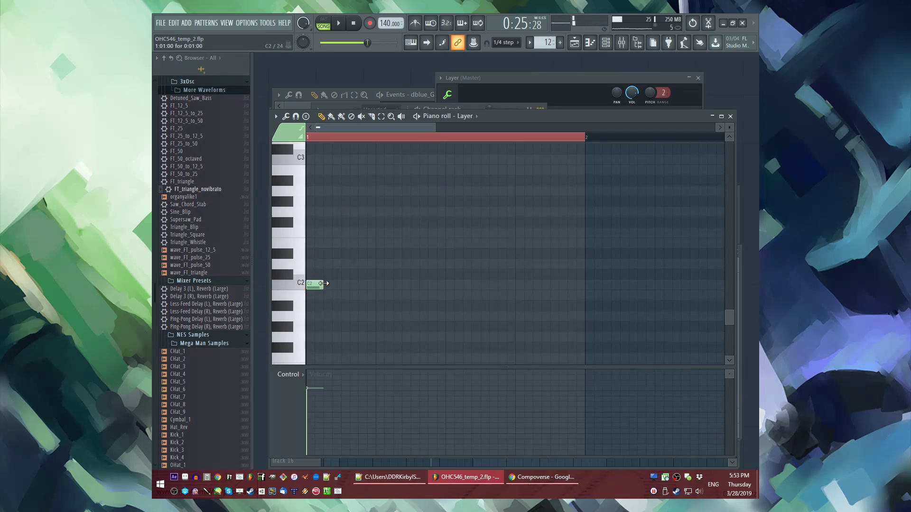
{"action": "left_click", "coordinate": [322, 286]}
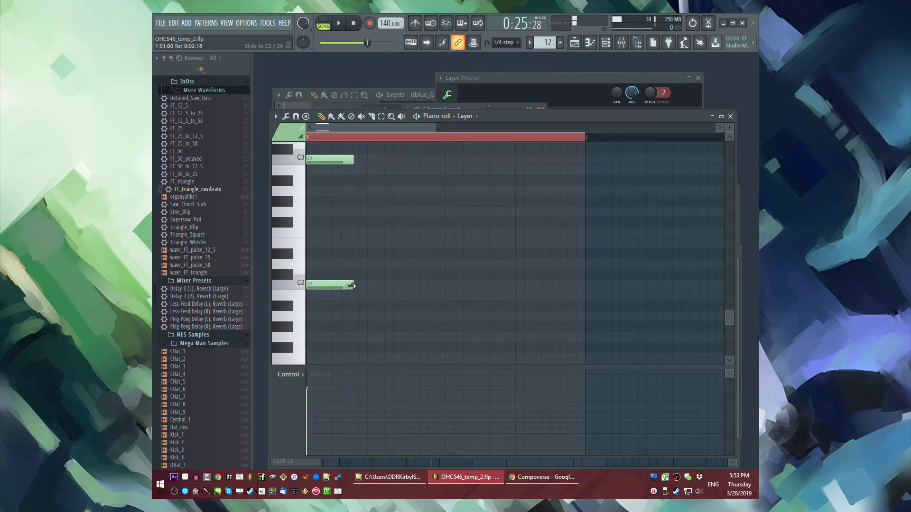
Step: Switch playback to the current pattern, raise the opening Layer note to C4 and shorten it while auditioning
{"action": "key", "text": "l"}
{"action": "left_click_drag", "start_coordinate": [352, 160], "coordinate": [335, 186]}
{"action": "key", "text": "space"}
{"action": "scroll", "coordinate": [338, 183], "scroll_direction": "up", "scroll_amount": 1}
{"action": "scroll", "coordinate": [338, 249], "scroll_direction": "up", "scroll_amount": 4}
{"action": "key", "text": "space"}
{"action": "key", "text": "space"}
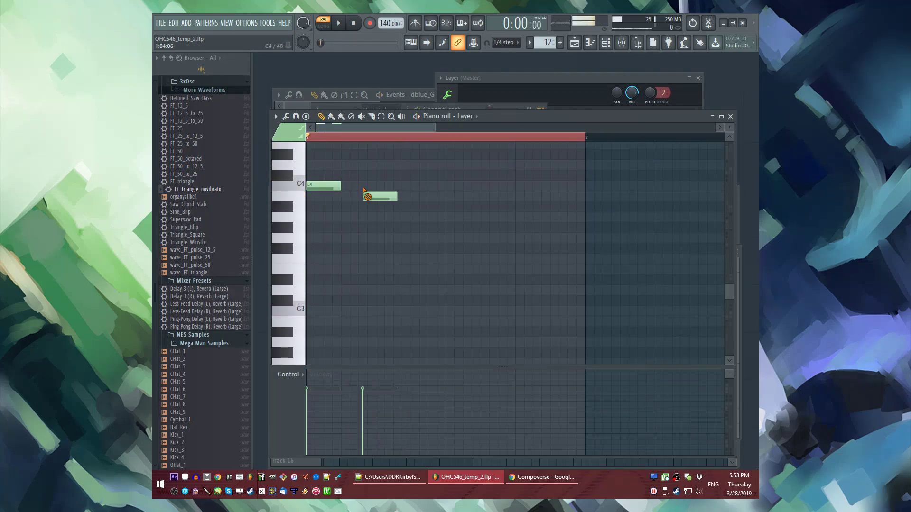
Step: Replace the trial note with a short second C4 note directly after the first and audition it
{"action": "key", "text": "space"}
{"action": "key", "text": "space"}
{"action": "key", "text": "ctrl+z"}
{"action": "key", "text": "space"}
{"action": "key", "text": "space"}
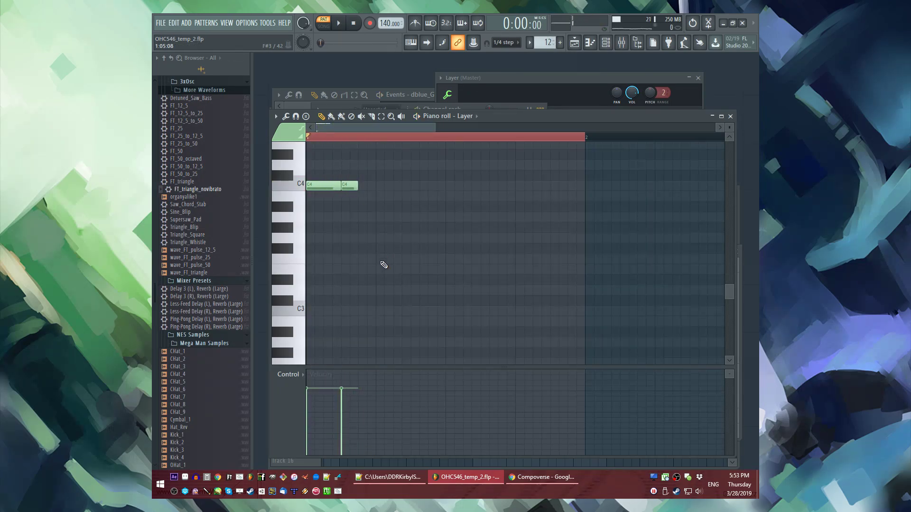
Step: Add a C2 note on beat 2 and a shorter C3 note half a beat after it
{"action": "scroll", "coordinate": [385, 327], "scroll_direction": "down", "scroll_amount": 3}
{"action": "key", "text": "space"}
{"action": "left_click_drag", "start_coordinate": [392, 343], "coordinate": [404, 343]}
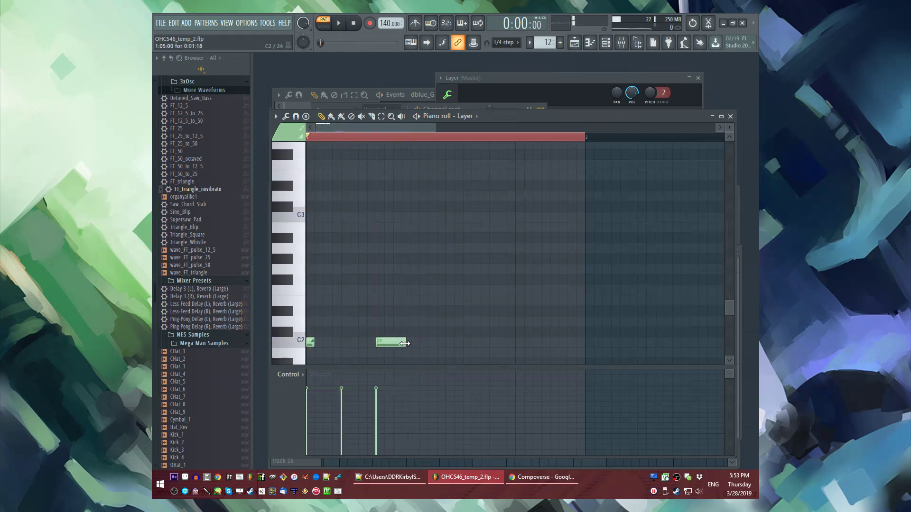
{"action": "left_click", "coordinate": [412, 216]}
{"action": "key", "text": "space"}
{"action": "left_click_drag", "start_coordinate": [445, 217], "coordinate": [427, 217]}
{"action": "key", "text": "space"}
{"action": "scroll", "coordinate": [426, 217], "scroll_direction": "up", "scroll_amount": 2}
{"action": "scroll", "coordinate": [436, 224], "scroll_direction": "down", "scroll_amount": 3}
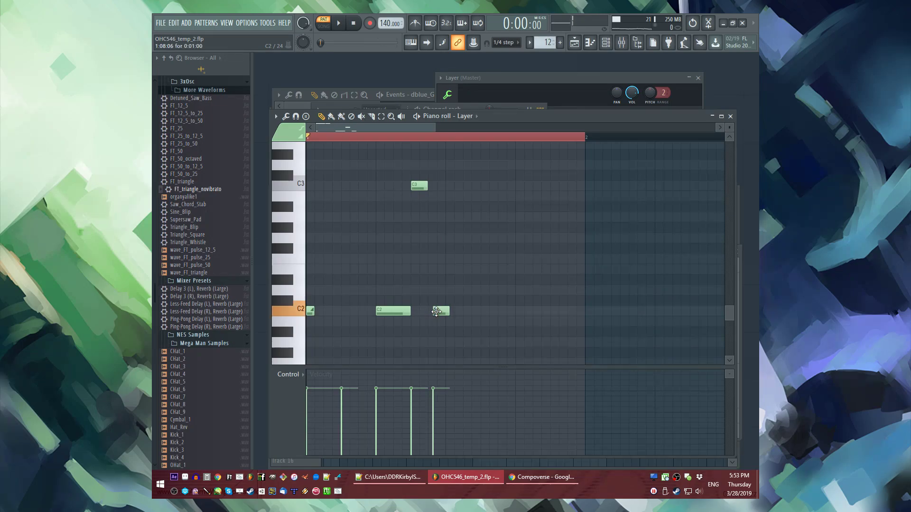
Step: Add short C2 notes just before beat 3 and midway through it, and shorten the C3 note
{"action": "left_click", "coordinate": [464, 313]}
{"action": "key", "text": "space"}
{"action": "left_click_drag", "start_coordinate": [464, 311], "coordinate": [481, 307]}
{"action": "key", "text": "space"}
{"action": "left_click_drag", "start_coordinate": [439, 191], "coordinate": [431, 190]}
{"action": "key", "text": "space"}
{"action": "key", "text": "space"}
{"action": "key", "text": "space"}
{"action": "key", "text": "space"}
{"action": "key", "text": "space"}
{"action": "left_click_drag", "start_coordinate": [445, 310], "coordinate": [436, 310]}
Step: Add C4 and C3 notes on beat 3 ahead of the last C2 note, adjusting their lengths
{"action": "scroll", "coordinate": [440, 296], "scroll_direction": "up", "scroll_amount": 2}
{"action": "key", "text": "space"}
{"action": "scroll", "coordinate": [440, 296], "scroll_direction": "down", "scroll_amount": 1}
{"action": "scroll", "coordinate": [446, 297], "scroll_direction": "up", "scroll_amount": 2}
{"action": "scroll", "coordinate": [449, 266], "scroll_direction": "up", "scroll_amount": 1}
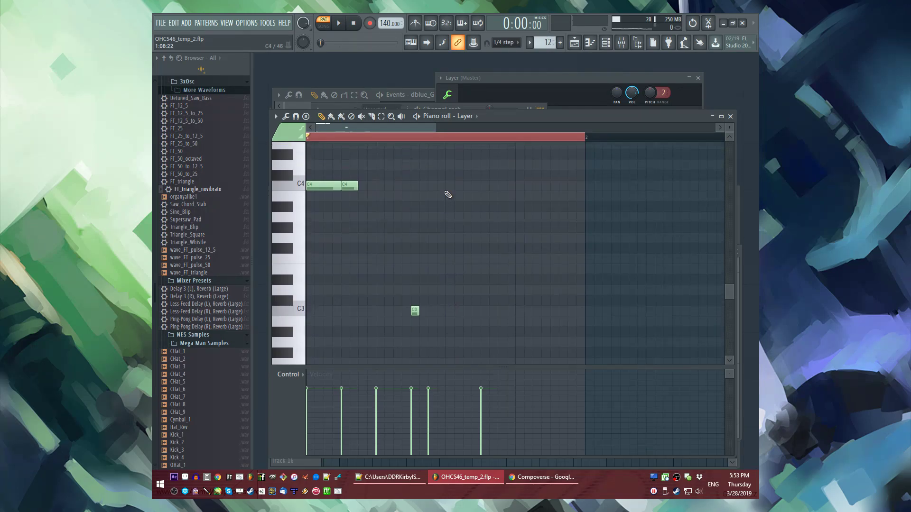
{"action": "left_click_drag", "start_coordinate": [474, 186], "coordinate": [480, 186]}
{"action": "key", "text": "space"}
{"action": "left_click", "coordinate": [463, 311]}
{"action": "left_click_drag", "start_coordinate": [497, 311], "coordinate": [479, 313]}
{"action": "scroll", "coordinate": [482, 320], "scroll_direction": "down", "scroll_amount": 2}
Step: Switch playback to the whole song from bar 17 and repeat Pattern 12 on Track 14 through bar 24
{"action": "key", "text": "F9"}
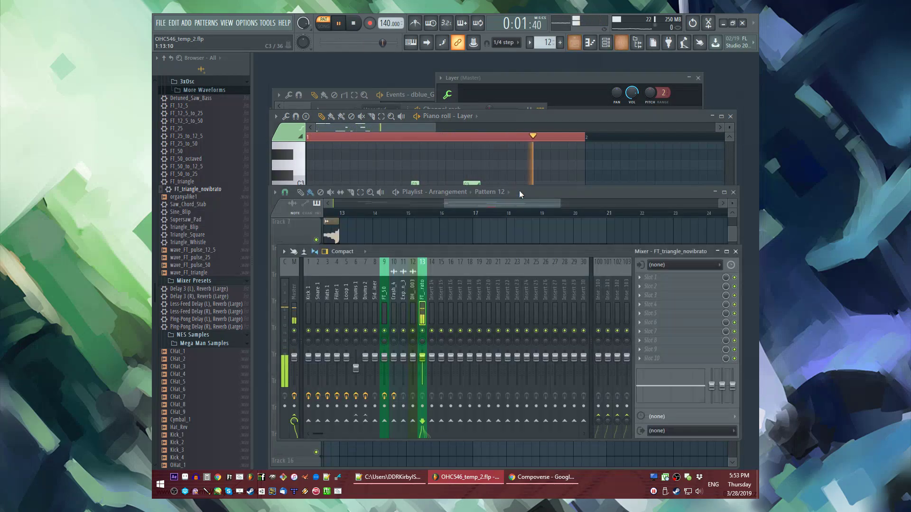
{"action": "key", "text": "F5"}
{"action": "key", "text": "l"}
{"action": "left_click", "coordinate": [475, 213]}
{"action": "mouse_move", "coordinate": [514, 417]}
{"action": "left_mouse_down"}
{"action": "mouse_move", "coordinate": [667, 420]}
{"action": "mouse_move", "coordinate": [659, 419]}
{"action": "left_mouse_up"}
{"action": "scroll", "coordinate": [659, 419], "scroll_direction": "down", "scroll_amount": 2}
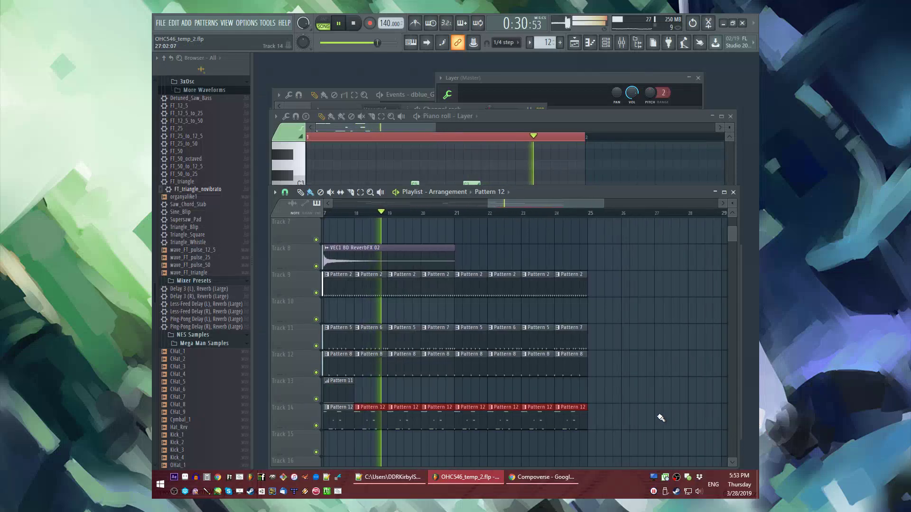
Step: Load Fruity Limiter into effect slot 4 of the FT_triangle_novibrato mixer track
{"action": "key", "text": "F6"}
{"action": "key", "text": "F9"}
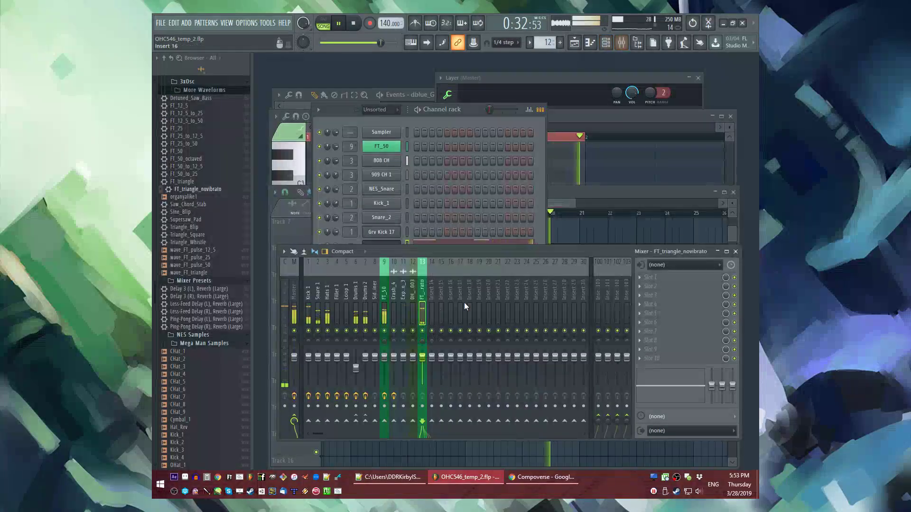
{"action": "left_click", "coordinate": [664, 252]}
{"action": "mouse_move", "coordinate": [664, 257]}
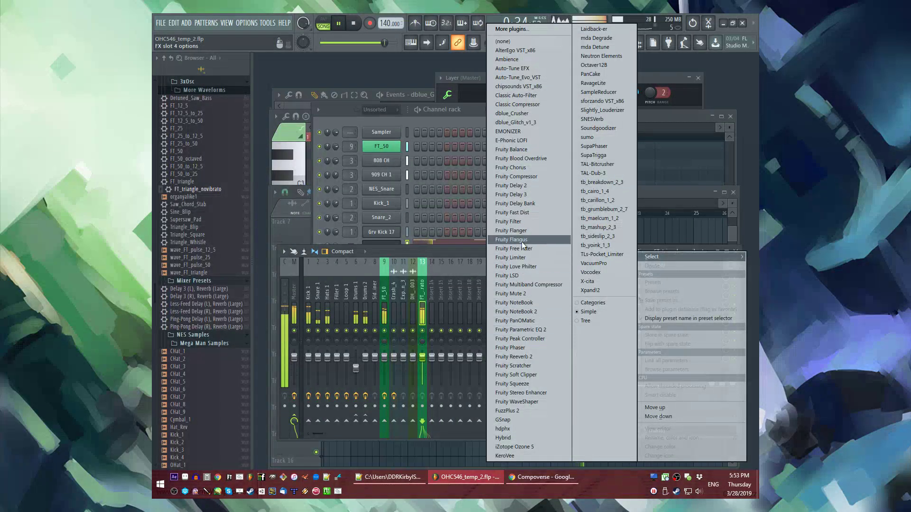
{"action": "left_click", "coordinate": [517, 258]}
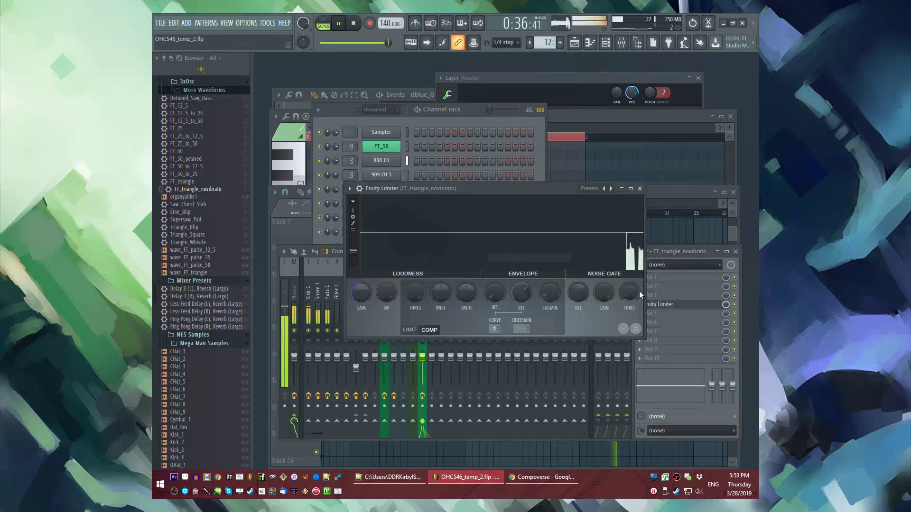
Step: Load Fruity Parametric EQ 2 into slot 1 and Fruity Blood Overdrive into slot 2 of the FT_triangle_novibrato mixer track
{"action": "left_click", "coordinate": [680, 250]}
{"action": "left_click", "coordinate": [636, 284]}
{"action": "left_click", "coordinate": [543, 166]}
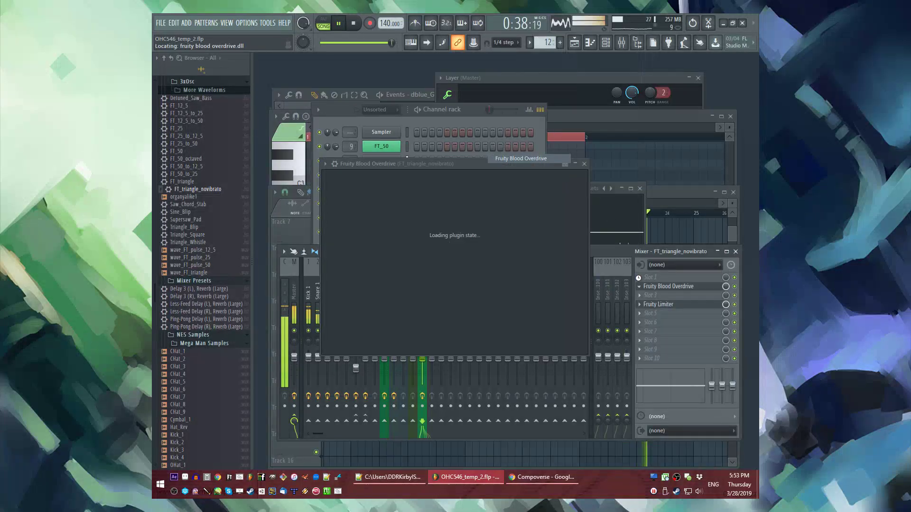
{"action": "left_click", "coordinate": [638, 277]}
{"action": "left_click", "coordinate": [530, 326]}
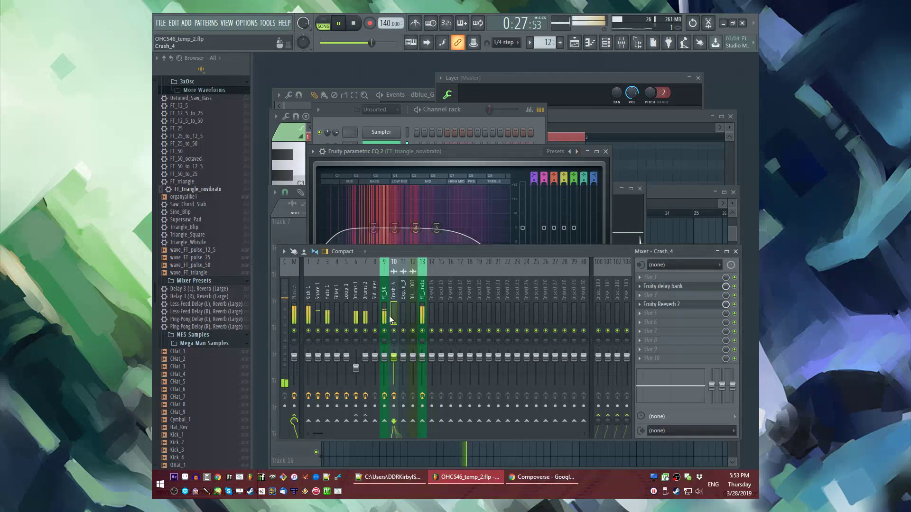
{"action": "key", "text": "F6"}
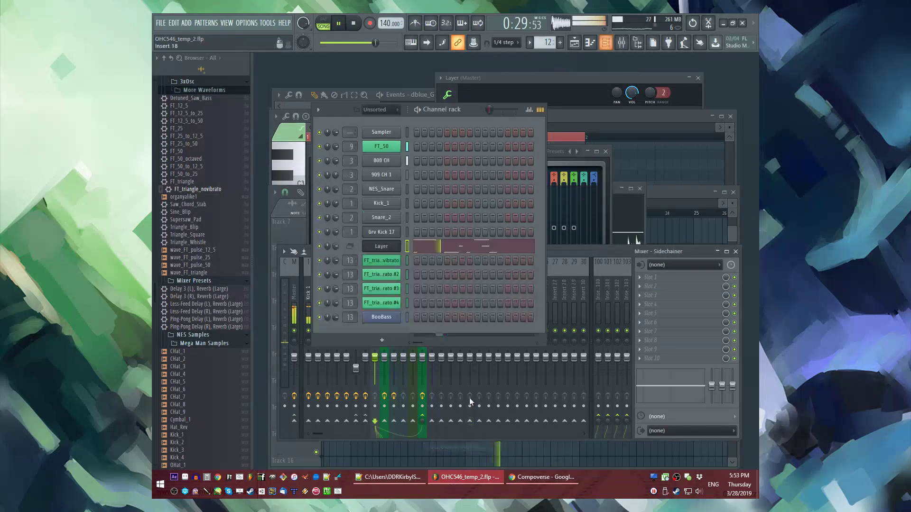
{"action": "key", "text": "F5"}
{"action": "left_click", "coordinate": [476, 313]}
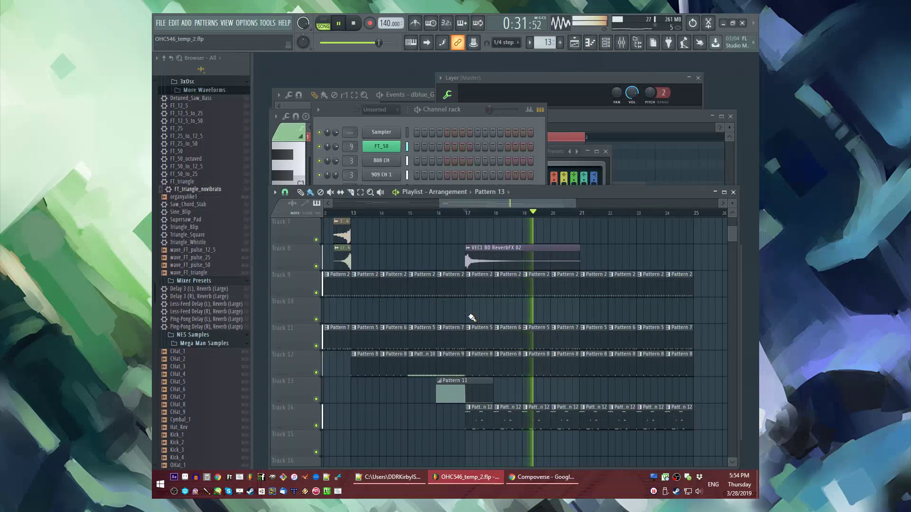
{"action": "key", "text": "F5"}
{"action": "key", "text": "F7"}
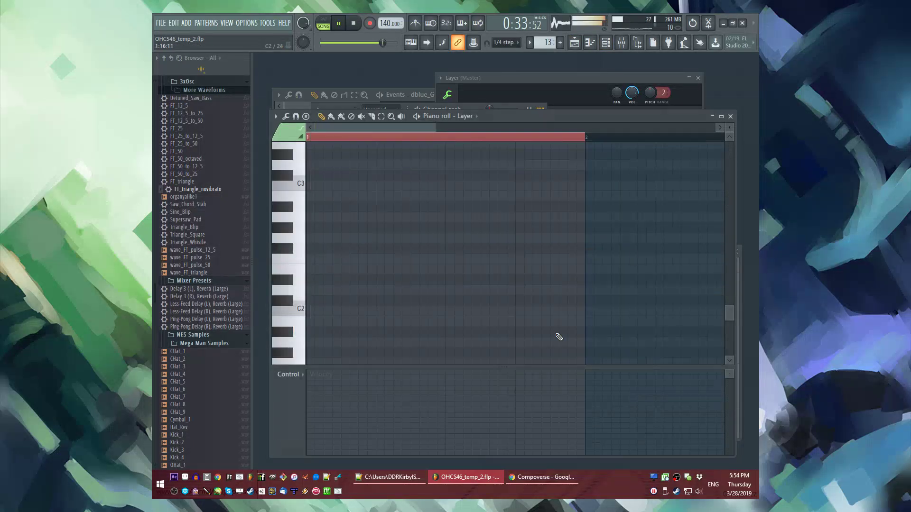
Step: Make the Track 12 clip at bar 17 a unique pattern and repeat it along Track 12 through bar 24
{"action": "key", "text": "F5"}
{"action": "left_click", "coordinate": [468, 354]}
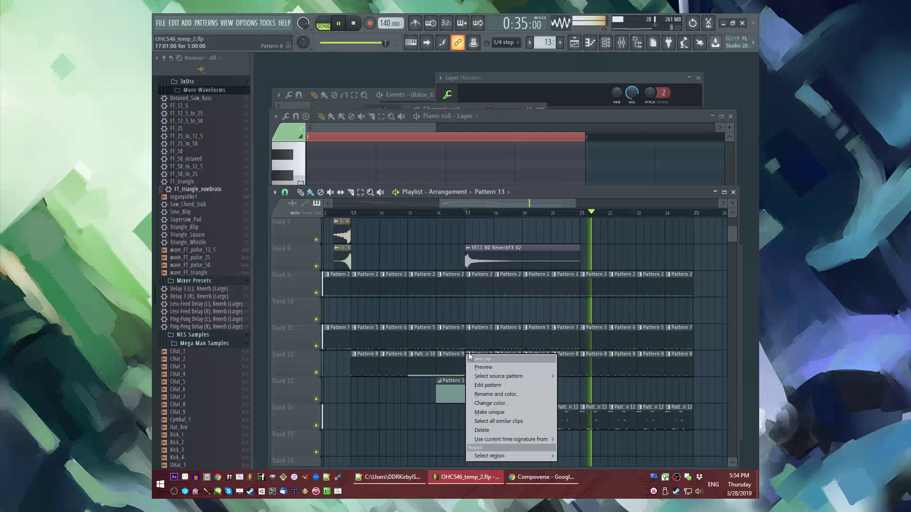
{"action": "left_click", "coordinate": [484, 412]}
{"action": "right_click", "coordinate": [508, 364]}
{"action": "left_click_drag", "start_coordinate": [498, 366], "coordinate": [670, 361]}
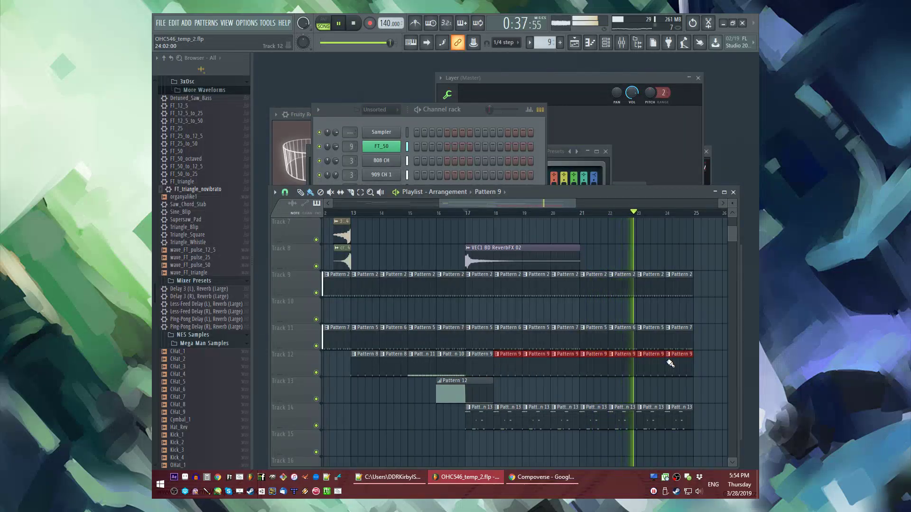
Step: Switch playback to the current pattern and replace the Grv Kick 17 channel's sample with Grv Kick 29
{"action": "key", "text": "F6"}
{"action": "key", "text": "l"}
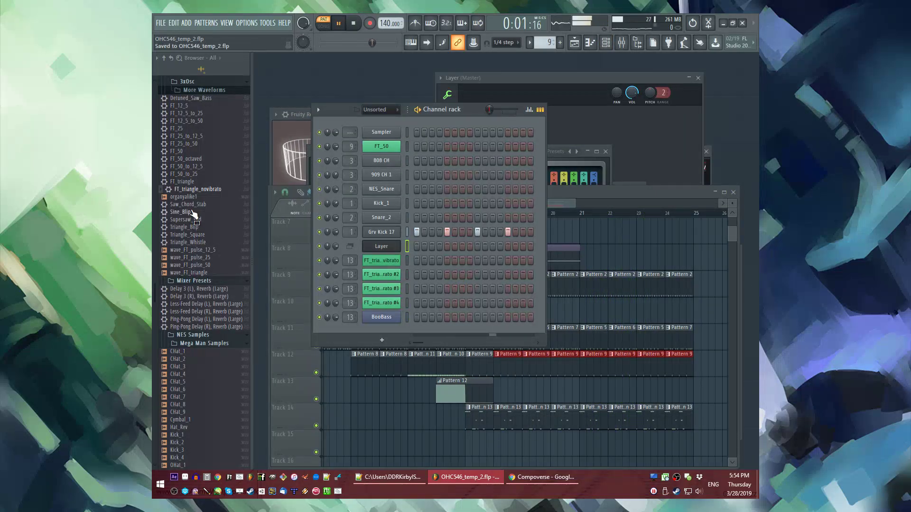
{"action": "scroll", "coordinate": [204, 247], "scroll_direction": "down", "scroll_amount": 15}
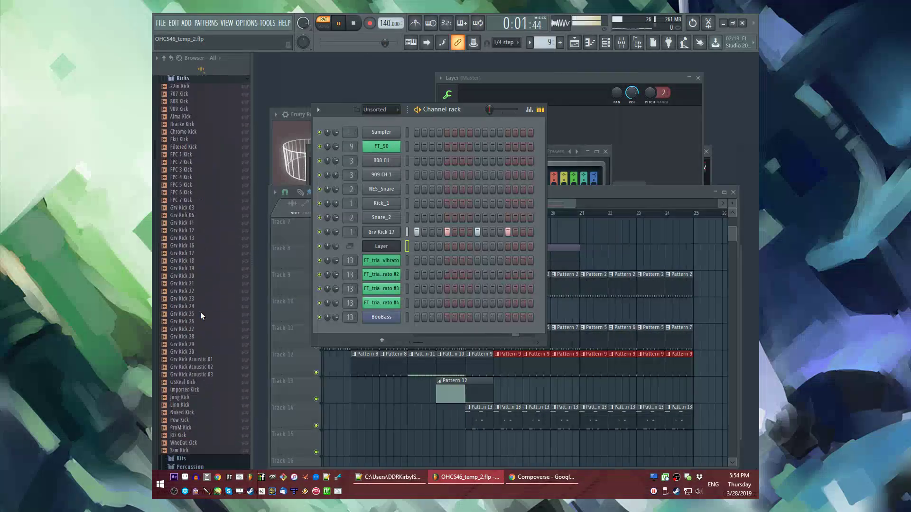
{"action": "scroll", "coordinate": [200, 311], "scroll_direction": "down", "scroll_amount": 4}
{"action": "left_click_drag", "start_coordinate": [189, 237], "coordinate": [191, 236]}
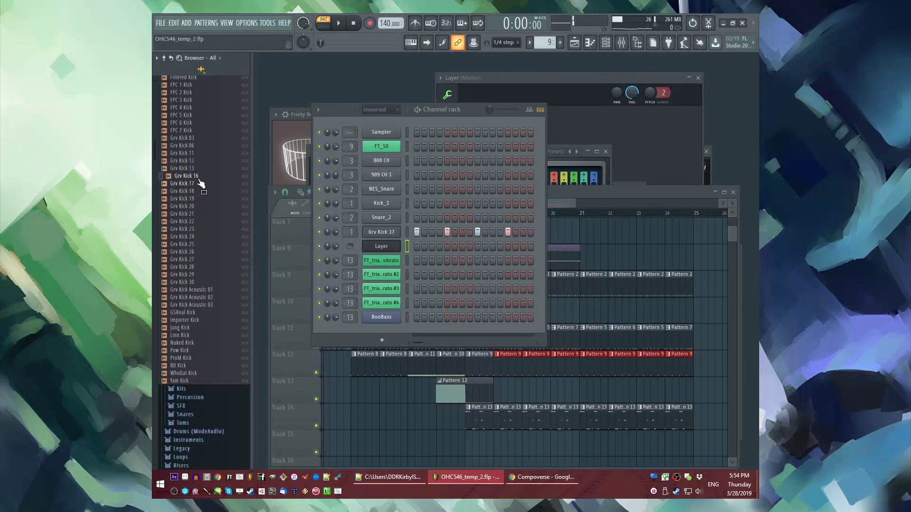
{"action": "left_click_drag", "start_coordinate": [377, 231], "coordinate": [378, 232]}
{"action": "key", "text": "space"}
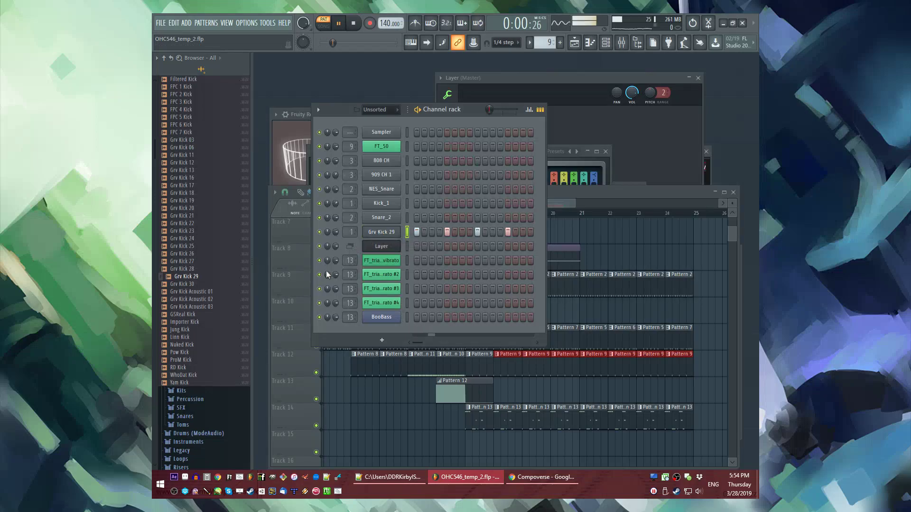
Step: Find TR909_01 in the roland_tr909 free samples and add it as a new channel below BooBass
{"action": "scroll", "coordinate": [201, 311], "scroll_direction": "down", "scroll_amount": 8}
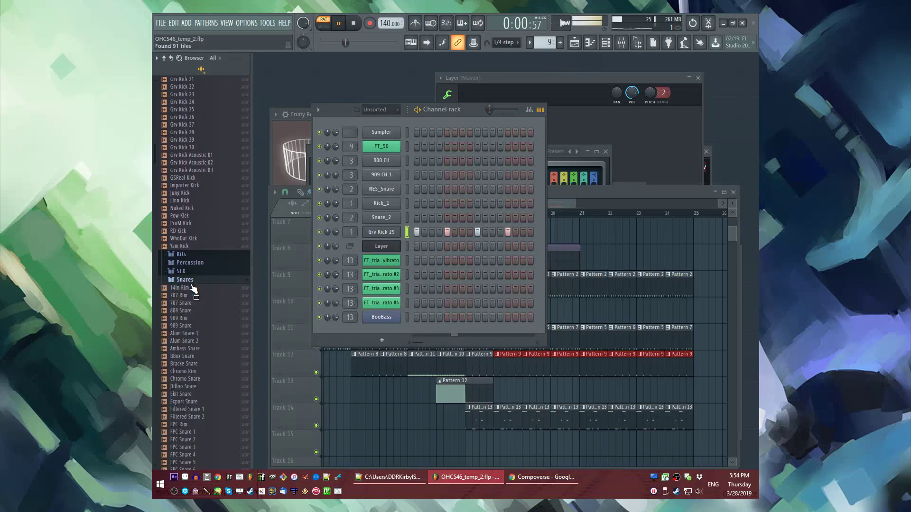
{"action": "scroll", "coordinate": [197, 297], "scroll_direction": "down", "scroll_amount": 14}
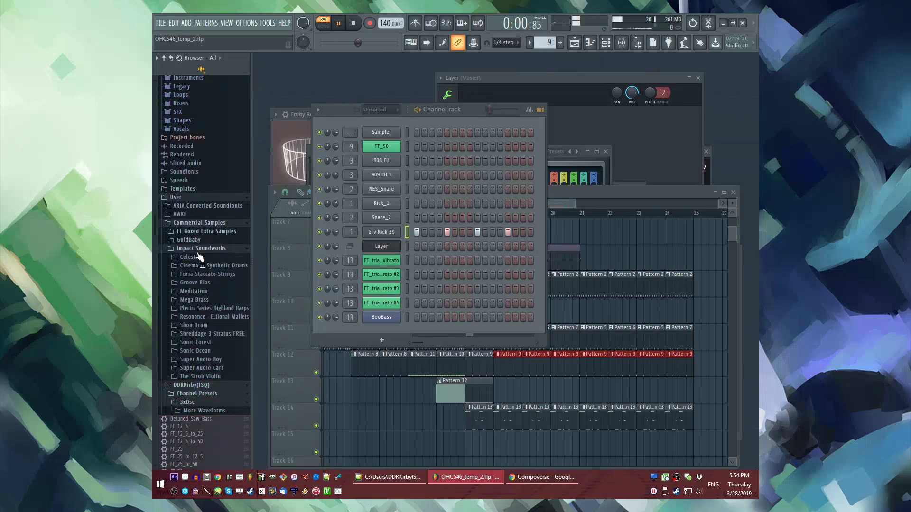
{"action": "scroll", "coordinate": [197, 249], "scroll_direction": "up", "scroll_amount": 10}
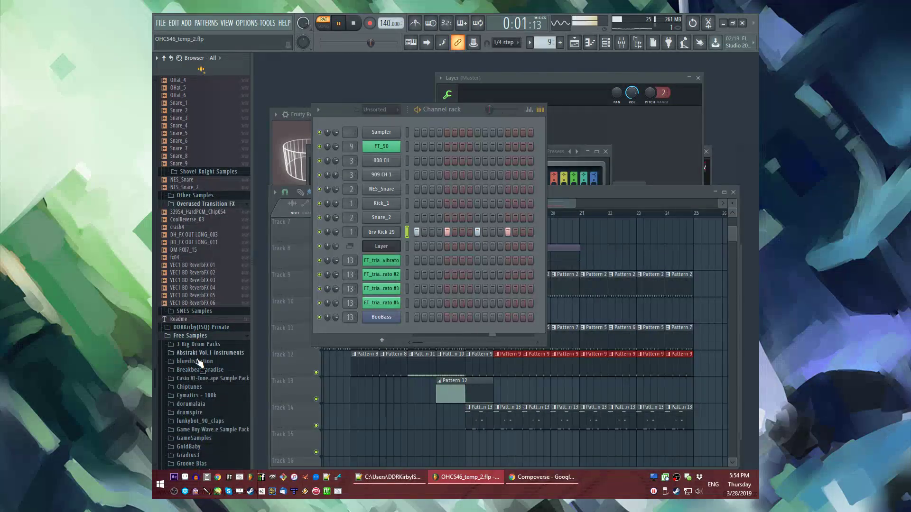
{"action": "scroll", "coordinate": [198, 351], "scroll_direction": "down", "scroll_amount": 12}
{"action": "left_click", "coordinate": [199, 308]}
{"action": "left_click", "coordinate": [200, 316]}
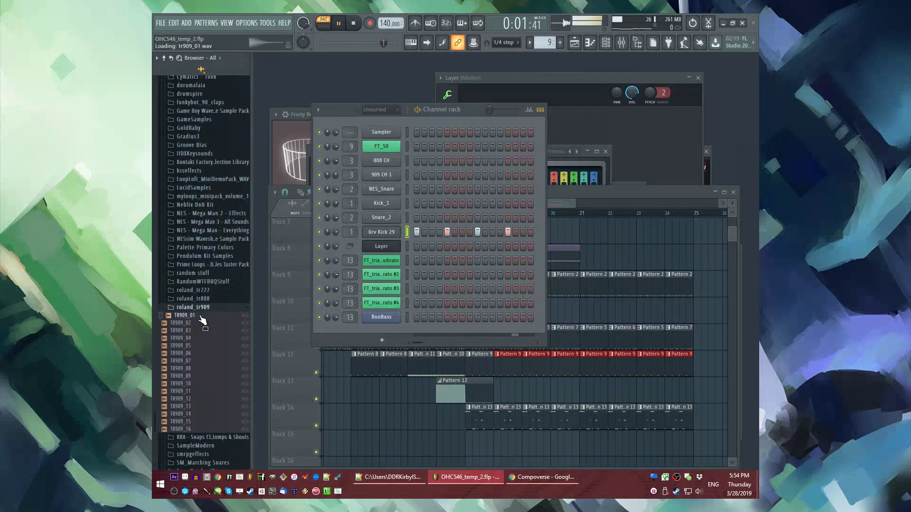
{"action": "left_click_drag", "start_coordinate": [371, 332], "coordinate": [375, 333]}
Step: Fill the TR909_01 channel on every 4 steps and route it to mixer track 8
{"action": "right_click", "coordinate": [398, 332]}
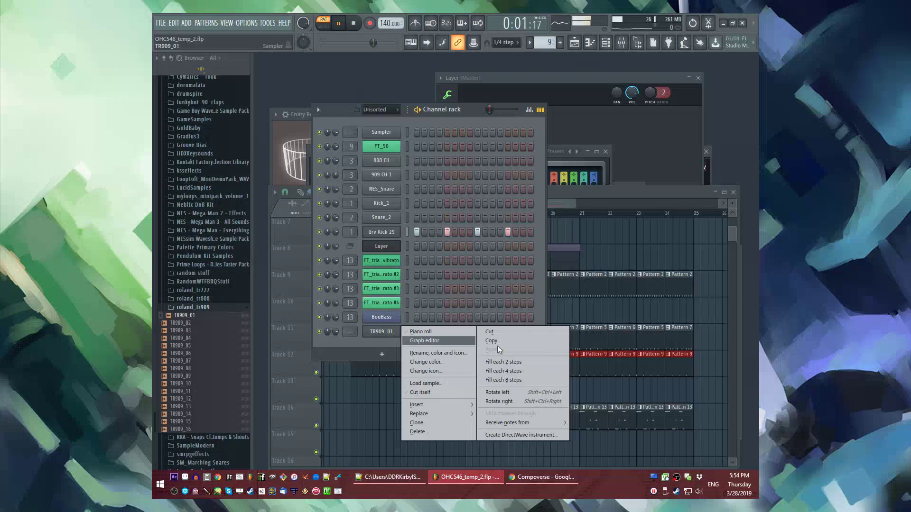
{"action": "left_click", "coordinate": [512, 371]}
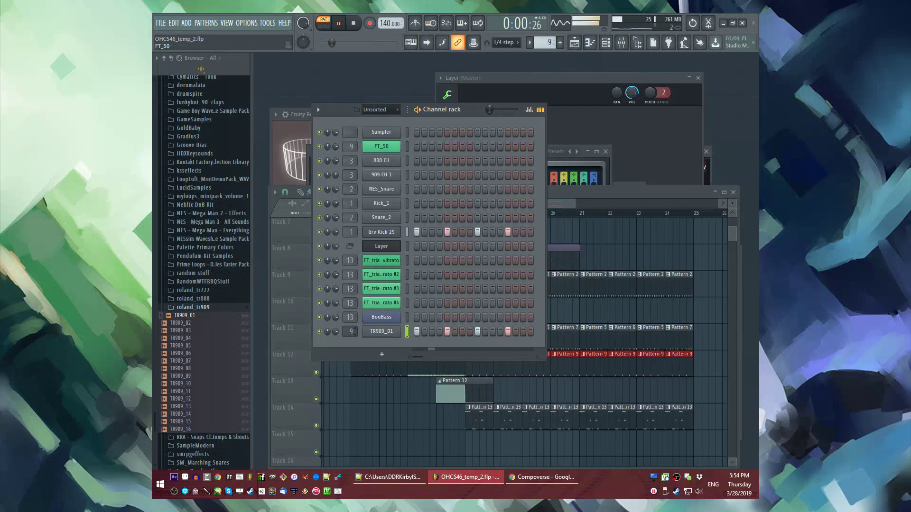
{"action": "left_click", "coordinate": [547, 393]}
Step: Sidechain the Fruity Limiter on the FT_triangle_novibrato track to input 1 with a compressor threshold of -22.4 dB, playing the whole song
{"action": "key", "text": "l"}
{"action": "key", "text": "F9"}
{"action": "key", "text": "space"}
{"action": "double_click", "coordinate": [423, 304]}
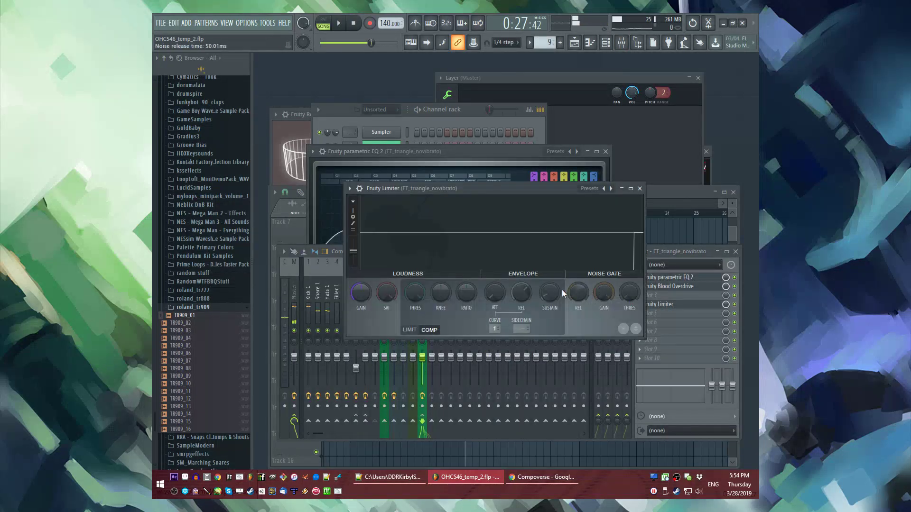
{"action": "left_click_drag", "start_coordinate": [413, 300], "coordinate": [414, 328]}
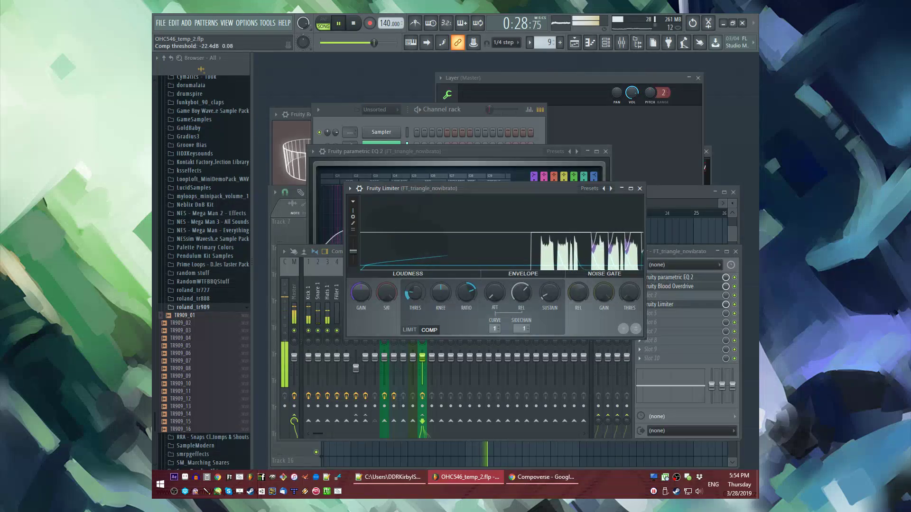
{"action": "key", "text": "space"}
Step: Open the Track 14 bass pattern, mute the four FT_triangle_novibrato channels and open the BooBass channel
{"action": "key", "text": "F5"}
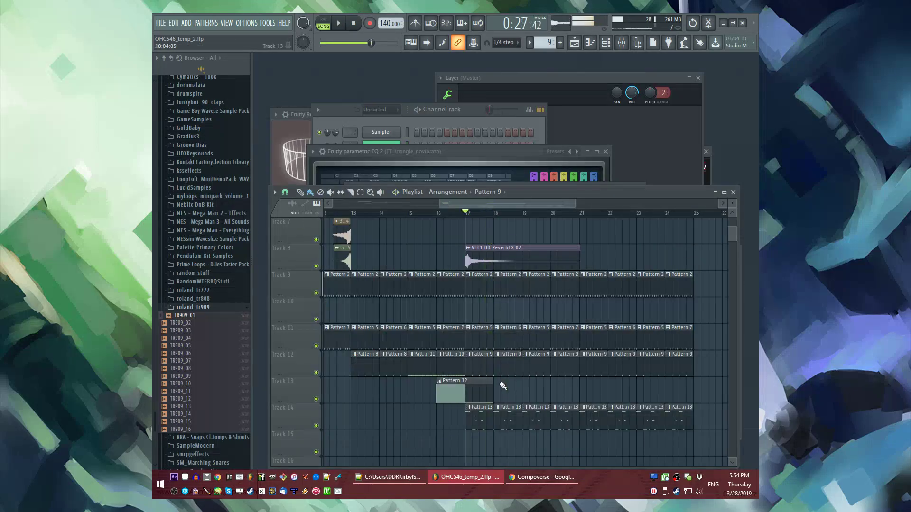
{"action": "double_click", "coordinate": [483, 412]}
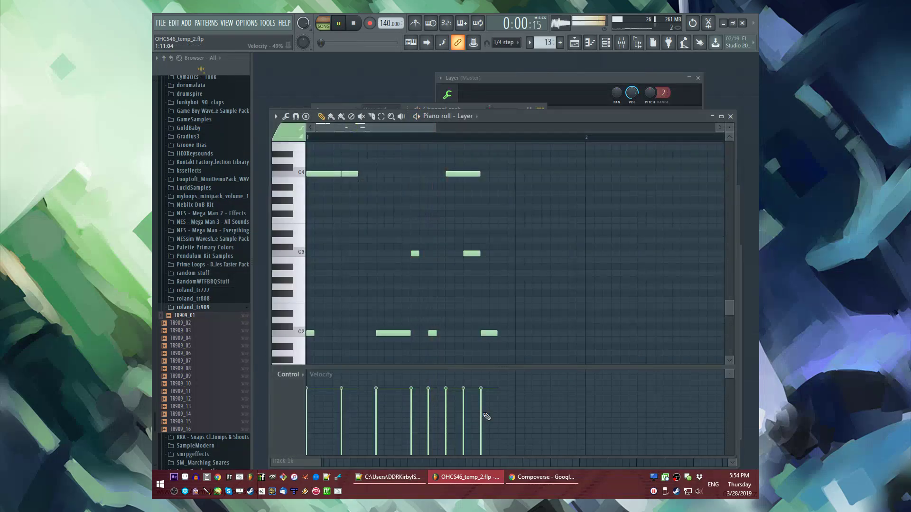
{"action": "key", "text": "F6"}
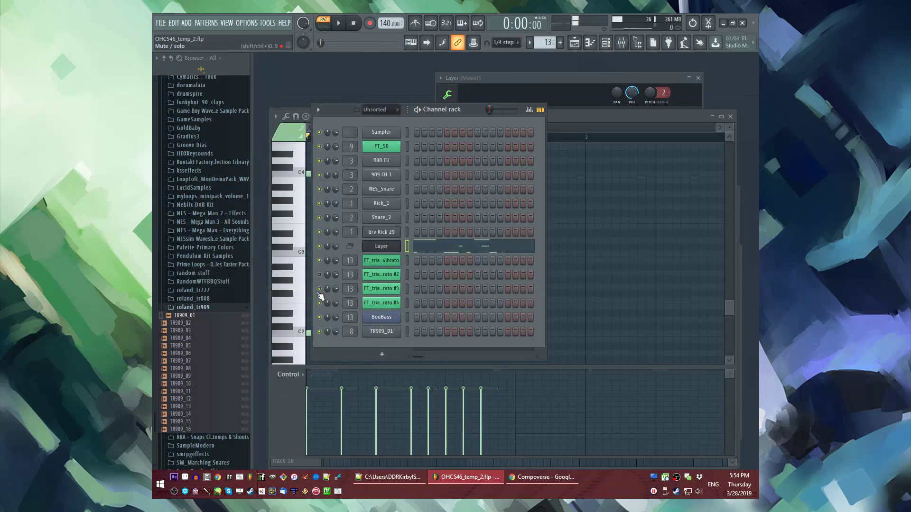
{"action": "left_click", "coordinate": [381, 317]}
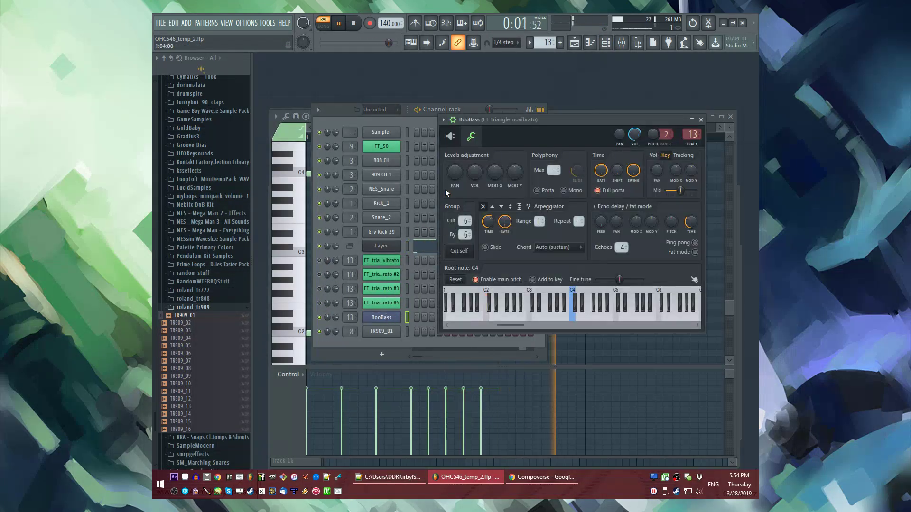
Step: Adjust the BooBass tone during playback, trying Bass at 56% and Mid at 100%
{"action": "left_click", "coordinate": [471, 136]}
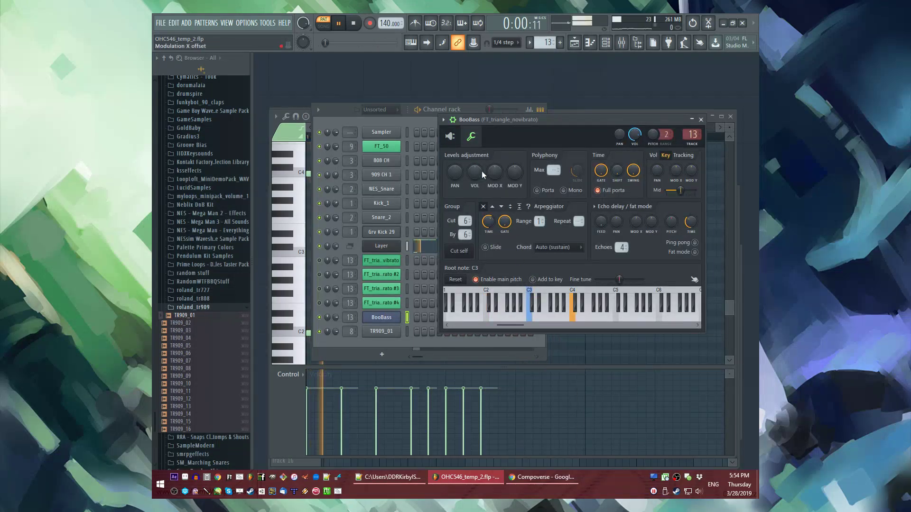
{"action": "left_click", "coordinate": [449, 136]}
{"action": "left_click_drag", "start_coordinate": [481, 187], "coordinate": [481, 175]}
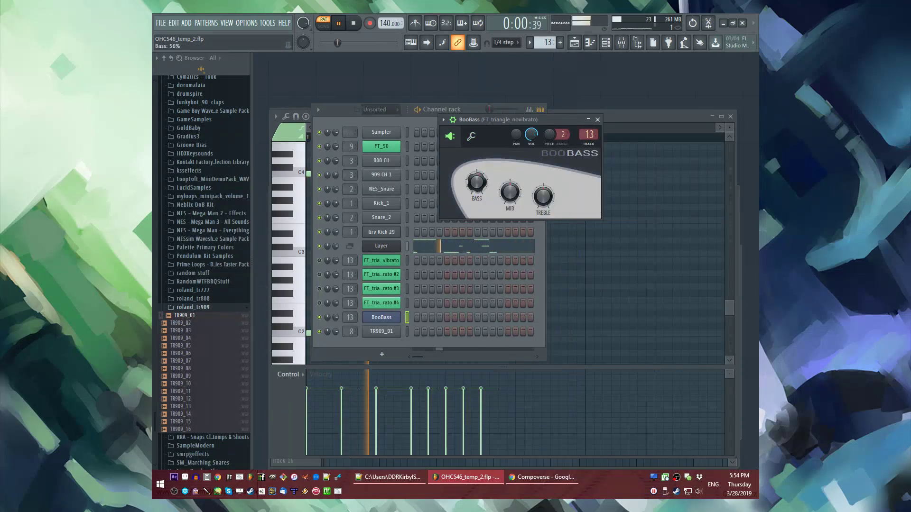
{"action": "left_click", "coordinate": [471, 136]}
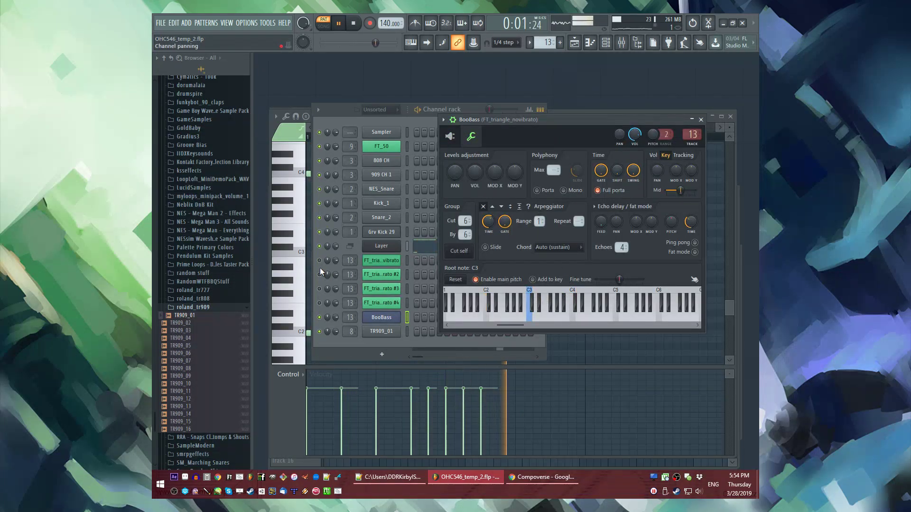
{"action": "left_click", "coordinate": [451, 130]}
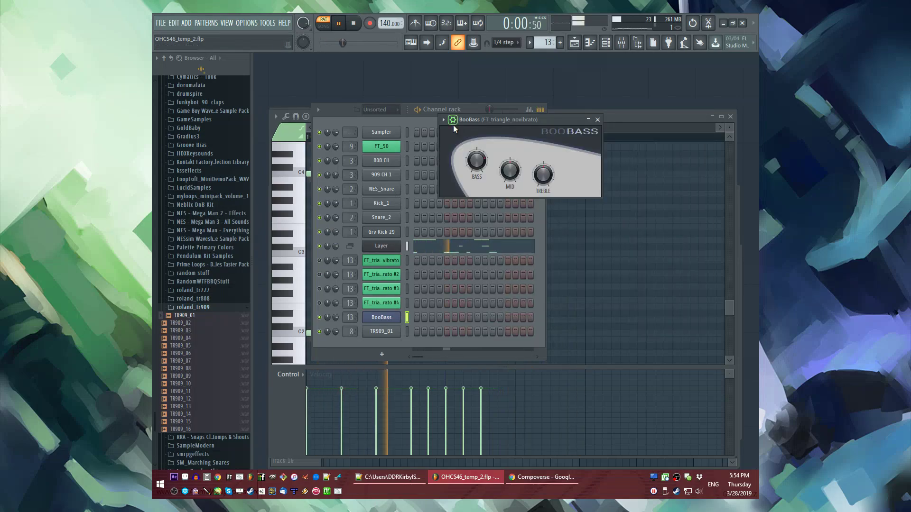
{"action": "left_click", "coordinate": [327, 249]}
{"action": "left_click", "coordinate": [584, 141]}
{"action": "left_click_drag", "start_coordinate": [478, 163], "coordinate": [501, 154]}
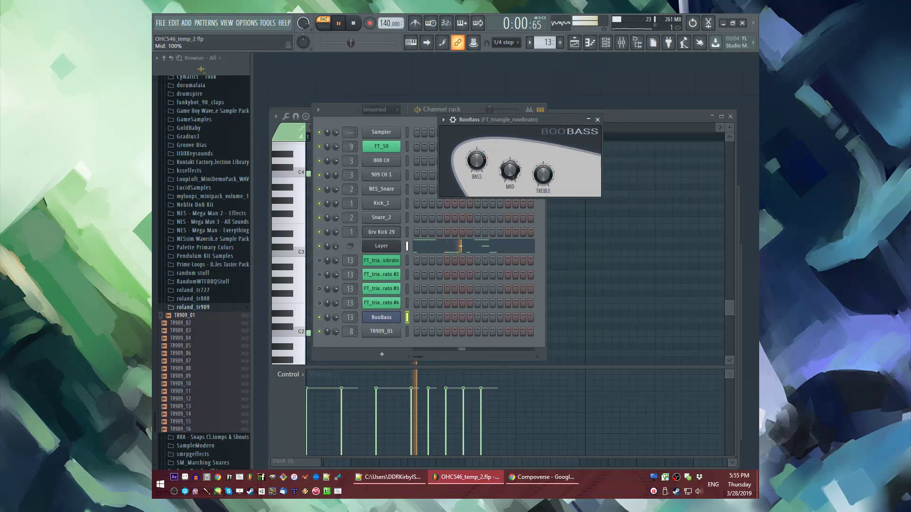
Step: Unmute the first two triangle channels, open FT_triangle_novibrato #2 and browse to the GB_WAV waveforms in the Game Boy sample pack
{"action": "left_click", "coordinate": [326, 261]}
{"action": "left_click", "coordinate": [380, 274]}
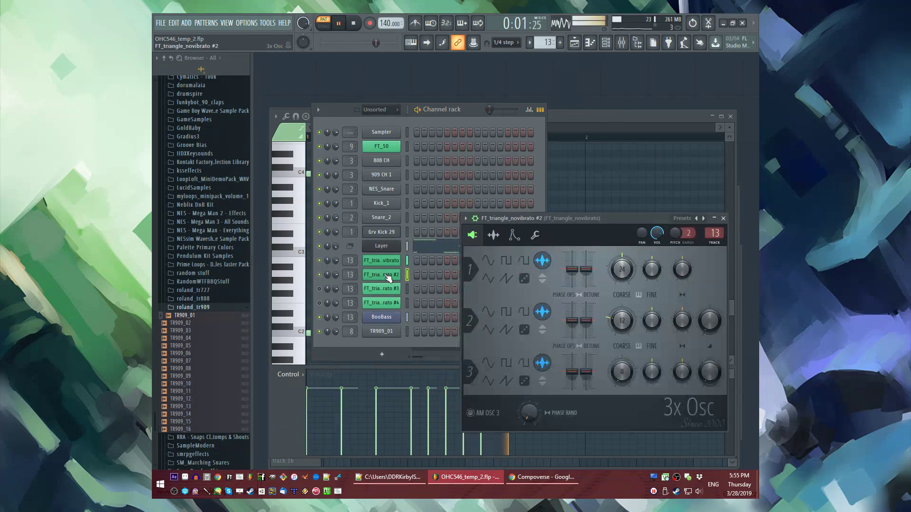
{"action": "scroll", "coordinate": [195, 318], "scroll_direction": "up", "scroll_amount": 10}
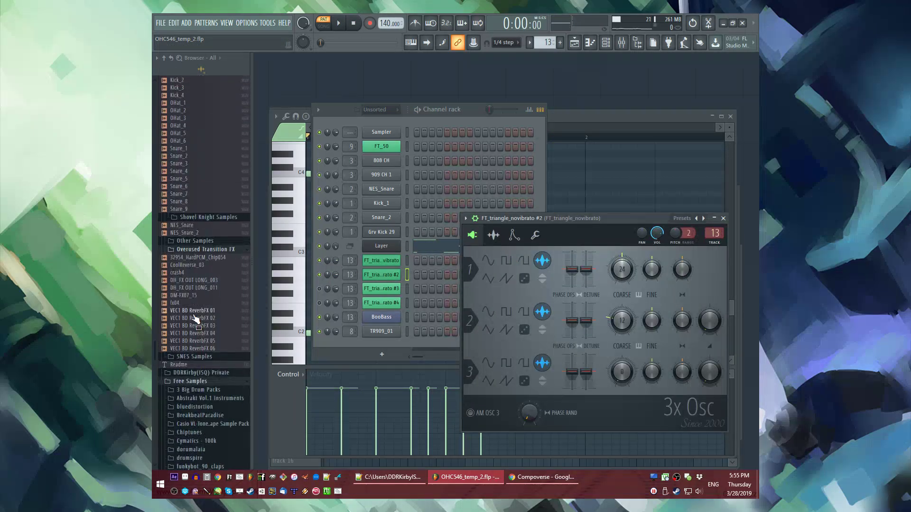
{"action": "scroll", "coordinate": [215, 309], "scroll_direction": "down", "scroll_amount": 8}
{"action": "left_click", "coordinate": [203, 204]}
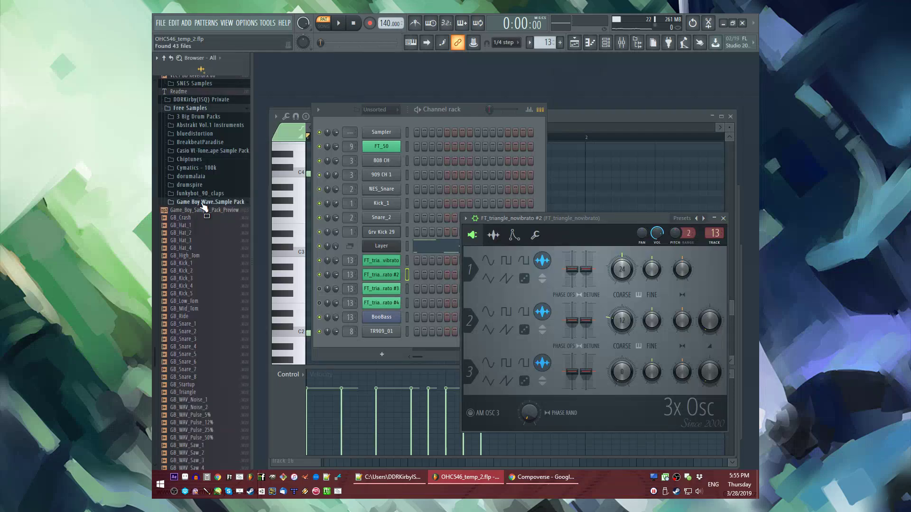
{"action": "scroll", "coordinate": [207, 235], "scroll_direction": "down", "scroll_amount": 3}
{"action": "scroll", "coordinate": [207, 237], "scroll_direction": "down", "scroll_amount": 5}
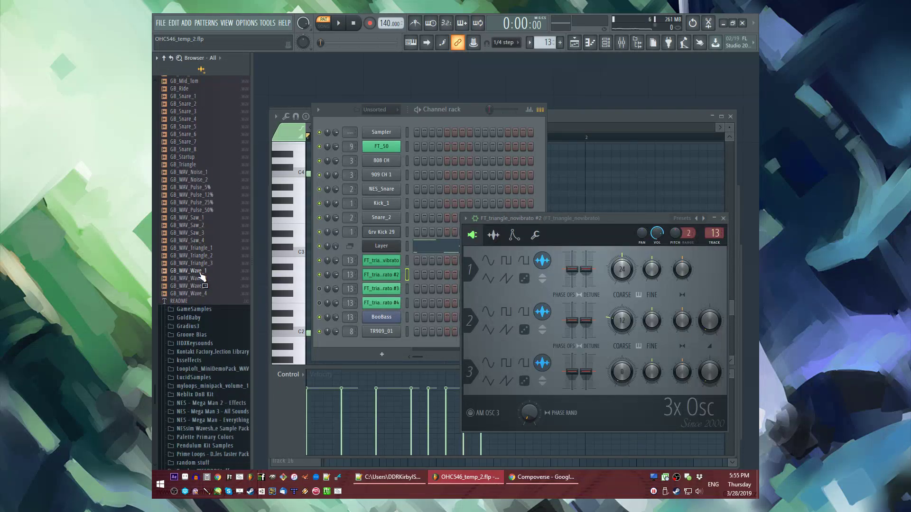
Step: Audition GB_WAV_Wave_1 and GB_WAV_Wave_2 in the second triangle channel during playback, ending with GB_WAV_Wave_4 loaded
{"action": "left_click_drag", "start_coordinate": [536, 331], "coordinate": [574, 344]}
{"action": "key", "text": "space"}
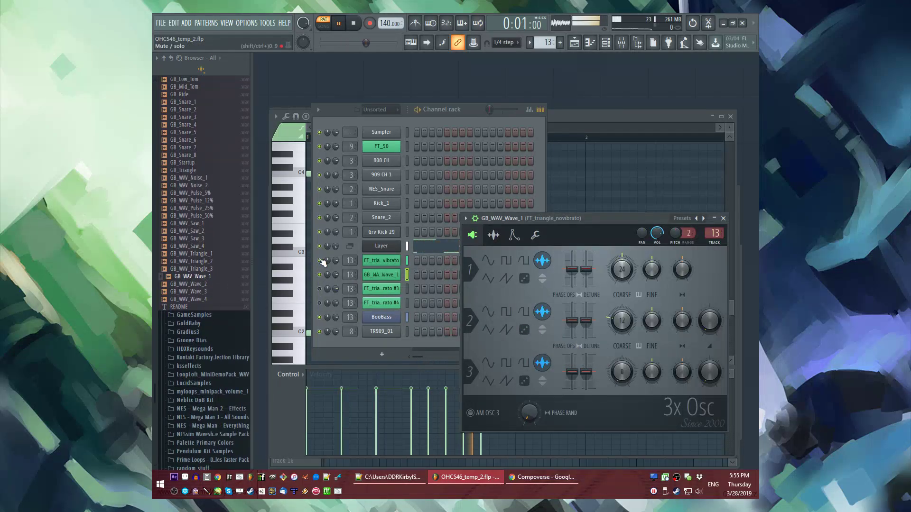
{"action": "left_click", "coordinate": [324, 317]}
{"action": "left_click_drag", "start_coordinate": [189, 283], "coordinate": [575, 336]}
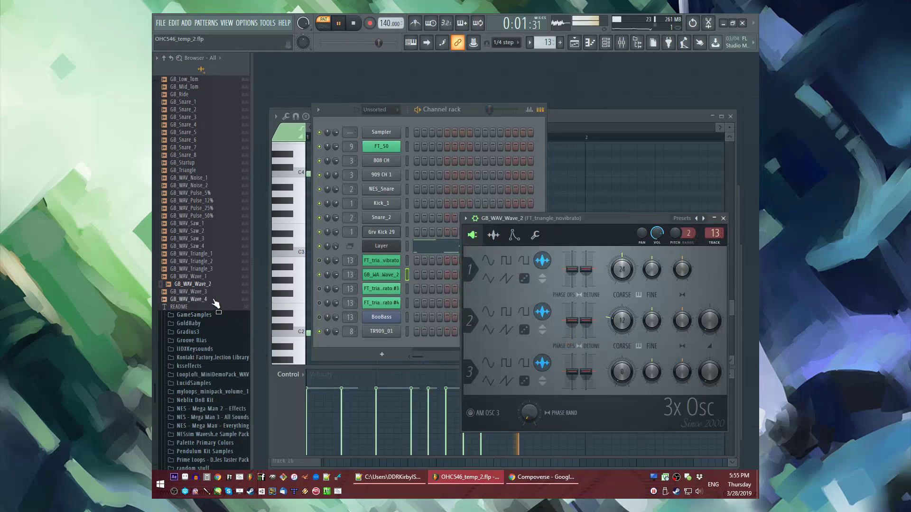
{"action": "left_click_drag", "start_coordinate": [187, 299], "coordinate": [576, 338]}
{"action": "left_click_drag", "start_coordinate": [207, 298], "coordinate": [466, 259]}
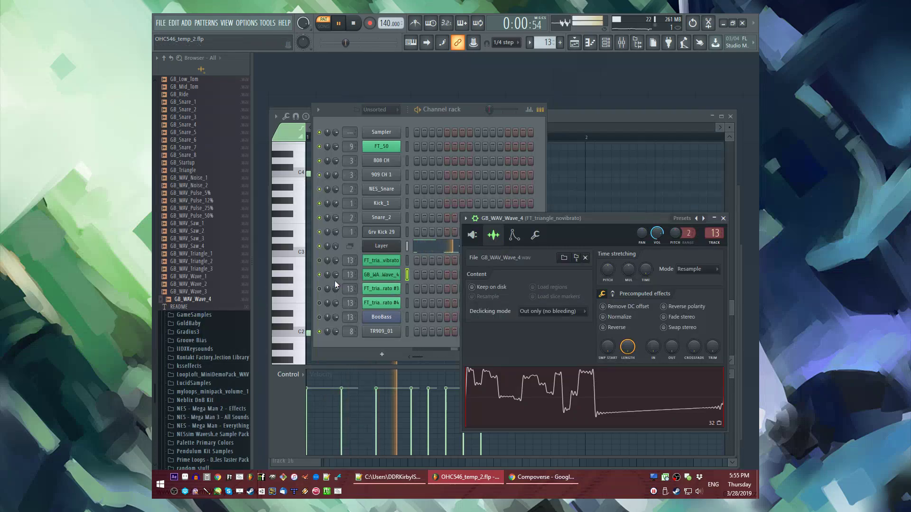
Step: Open FT_triangle_novibrato #3 and audition that channel on its own during playback
{"action": "key", "text": "space"}
{"action": "left_click", "coordinate": [321, 288]}
{"action": "left_click", "coordinate": [382, 290]}
{"action": "key", "text": "space"}
{"action": "key", "text": "space"}
{"action": "left_click_drag", "start_coordinate": [678, 246], "coordinate": [679, 256]}
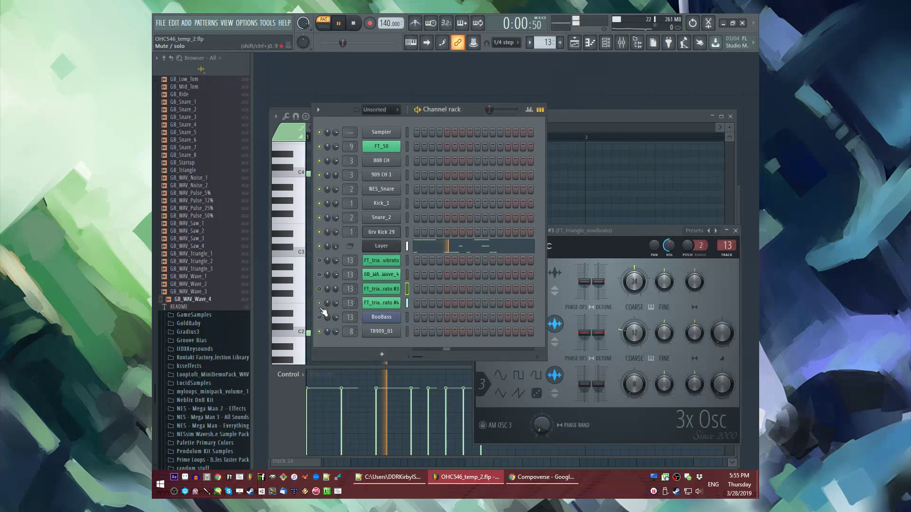
Step: Open FT_triangle_novibrato #4, give its oscillators the same built-in waveform and raise their coarse pitches, with oscillator 1 at +12 semitones
{"action": "left_click", "coordinate": [396, 304]}
{"action": "key", "text": "space"}
{"action": "left_click", "coordinate": [549, 336]}
{"action": "left_click", "coordinate": [548, 388]}
{"action": "left_click_drag", "start_coordinate": [650, 349], "coordinate": [650, 328]}
{"action": "left_click_drag", "start_coordinate": [646, 396], "coordinate": [646, 370]}
{"action": "left_click_drag", "start_coordinate": [646, 294], "coordinate": [646, 266]}
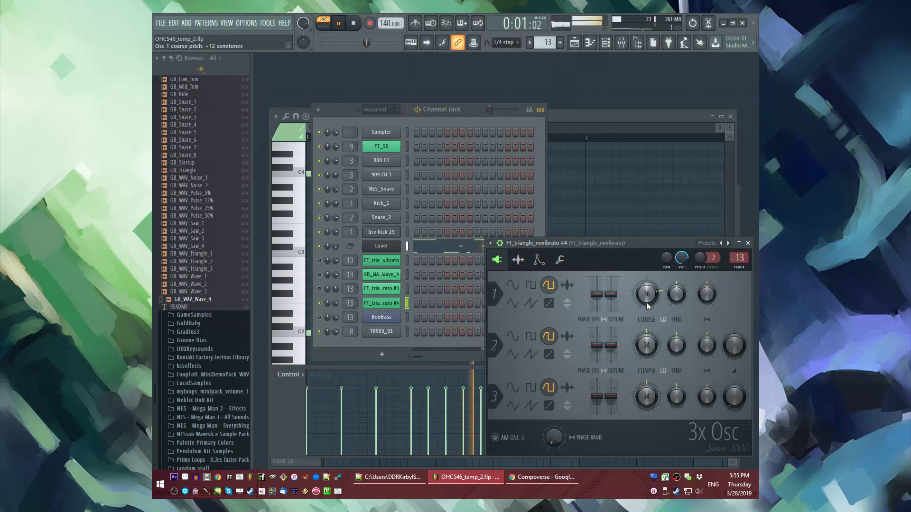
Step: Check the fourth triangle channel's volume envelope, adjust the oscillator 2 and 3 mix levels with oscillator 3 at 38%, and retune oscillator 1's coarse pitch
{"action": "left_click", "coordinate": [540, 262]}
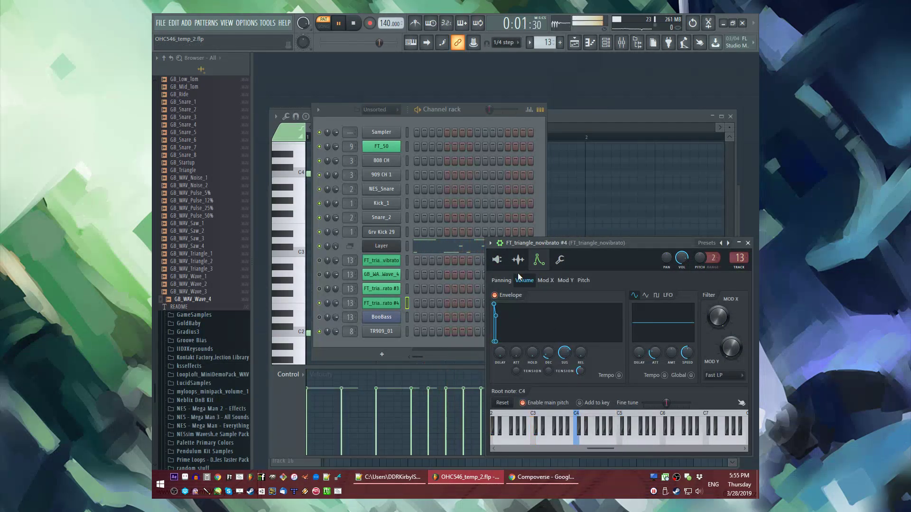
{"action": "left_click", "coordinate": [518, 260]}
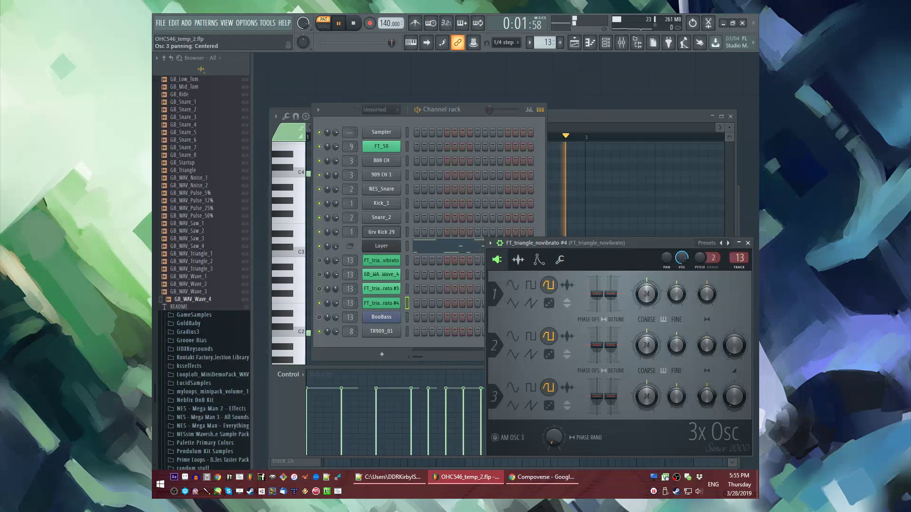
{"action": "left_click_drag", "start_coordinate": [734, 396], "coordinate": [734, 393]}
{"action": "left_click_drag", "start_coordinate": [734, 345], "coordinate": [735, 348]}
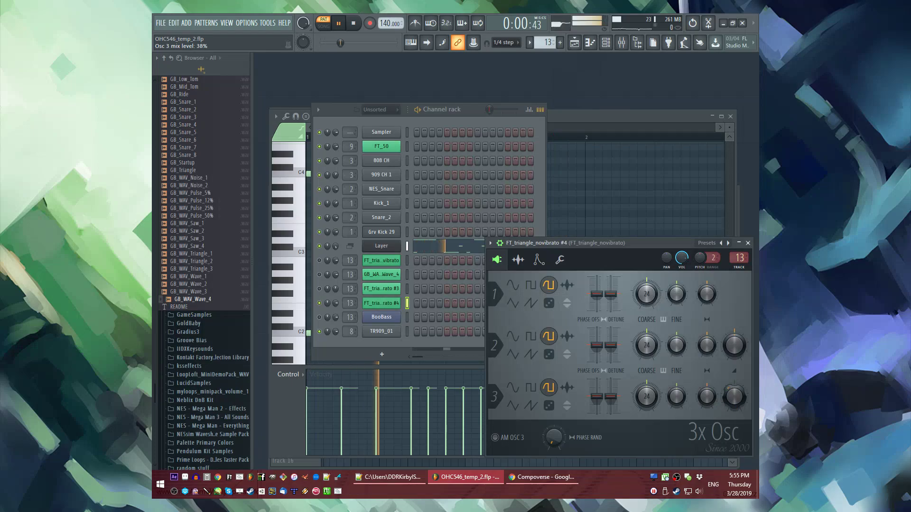
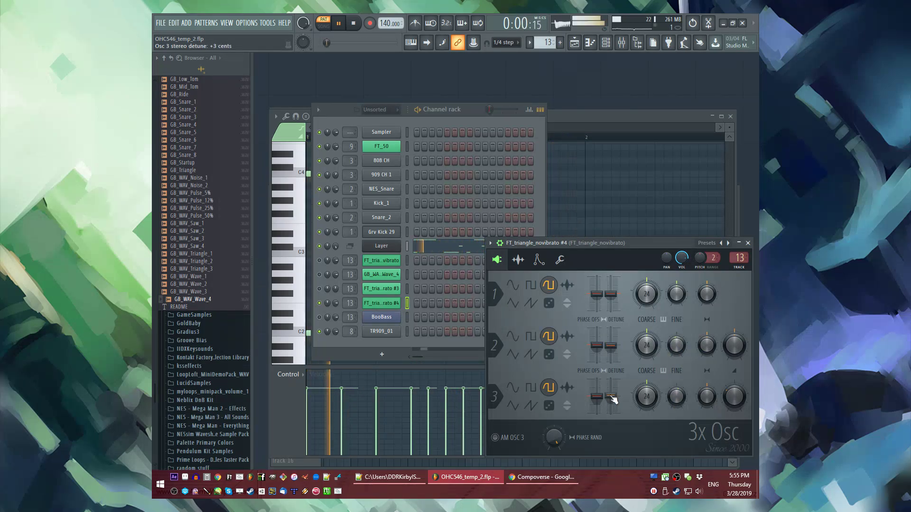
{"action": "left_click_drag", "start_coordinate": [646, 293], "coordinate": [646, 280]}
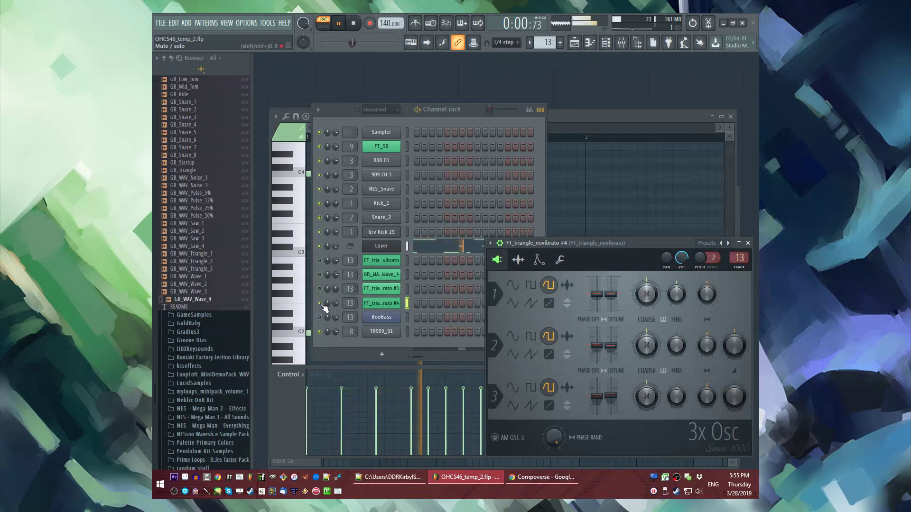
Step: Compare the bass layers during playback, ending with all four triangle-group channels and BooBass unmuted
{"action": "left_click", "coordinate": [322, 277]}
{"action": "left_click", "coordinate": [320, 318]}
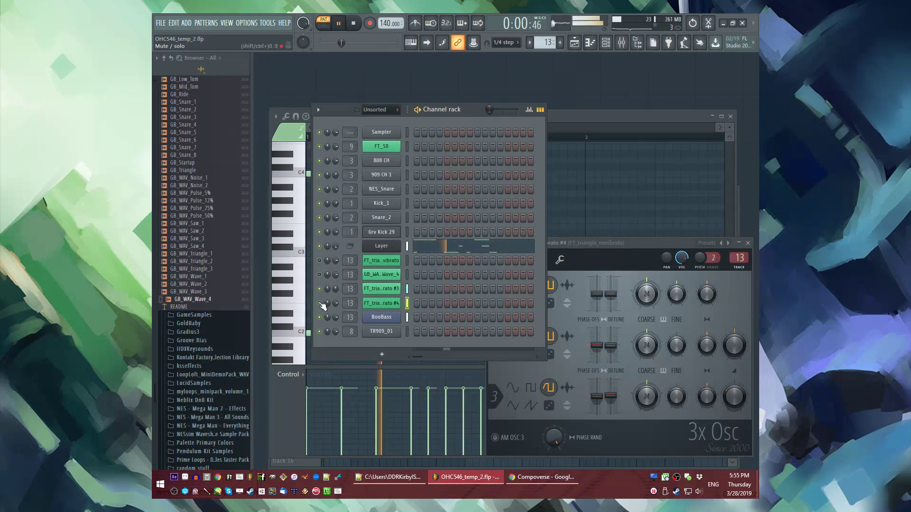
{"action": "left_click", "coordinate": [319, 261]}
{"action": "left_click", "coordinate": [320, 275]}
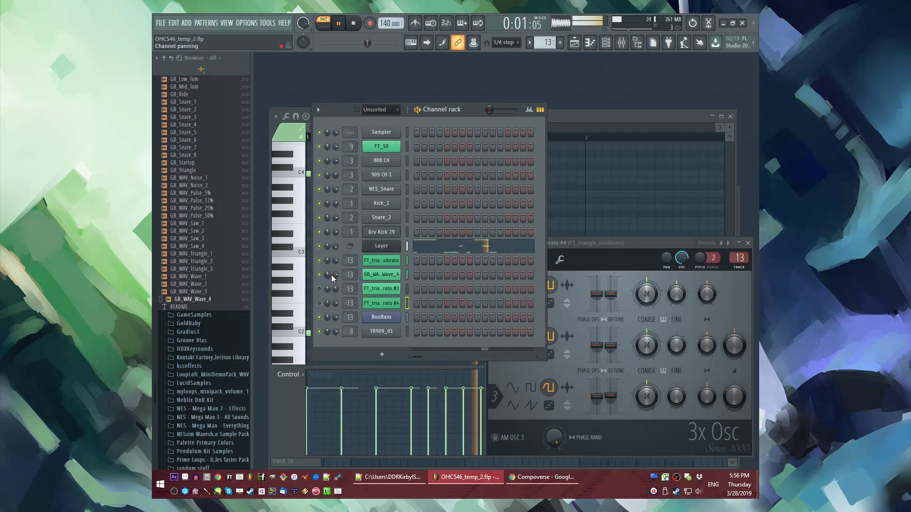
{"action": "left_click", "coordinate": [319, 303]}
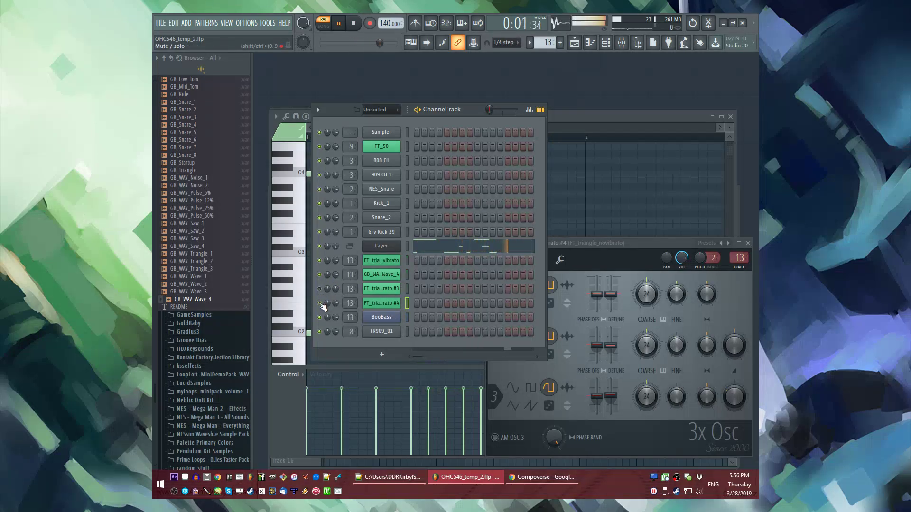
{"action": "left_click", "coordinate": [319, 288]}
Step: Set the third triangle-group channel's volume to 77%, lower the fourth channel's volume and raise the first channel's volume
{"action": "left_click_drag", "start_coordinate": [335, 291], "coordinate": [336, 313]}
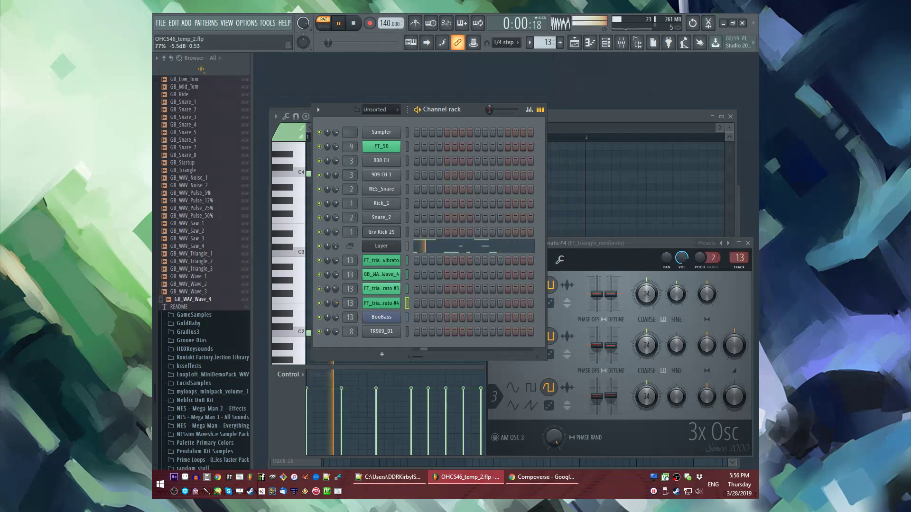
{"action": "left_click_drag", "start_coordinate": [334, 305], "coordinate": [334, 314]}
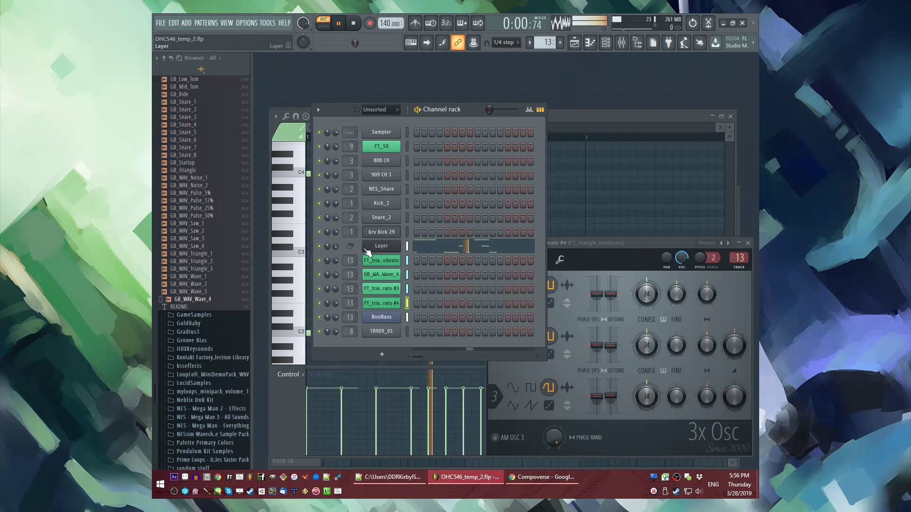
{"action": "mouse_move", "coordinate": [336, 260]}
{"action": "left_mouse_down"}
{"action": "mouse_move", "coordinate": [334, 245]}
{"action": "mouse_move", "coordinate": [336, 252]}
{"action": "left_mouse_up"}
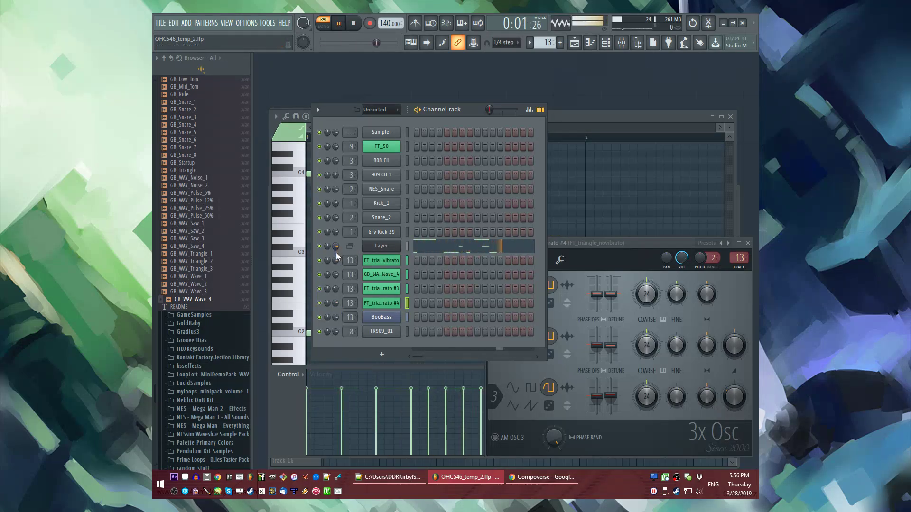
Step: Play the song from bar 17 alongside the mixer and set a bass layer channel's volume to 87%
{"action": "key", "text": "F5"}
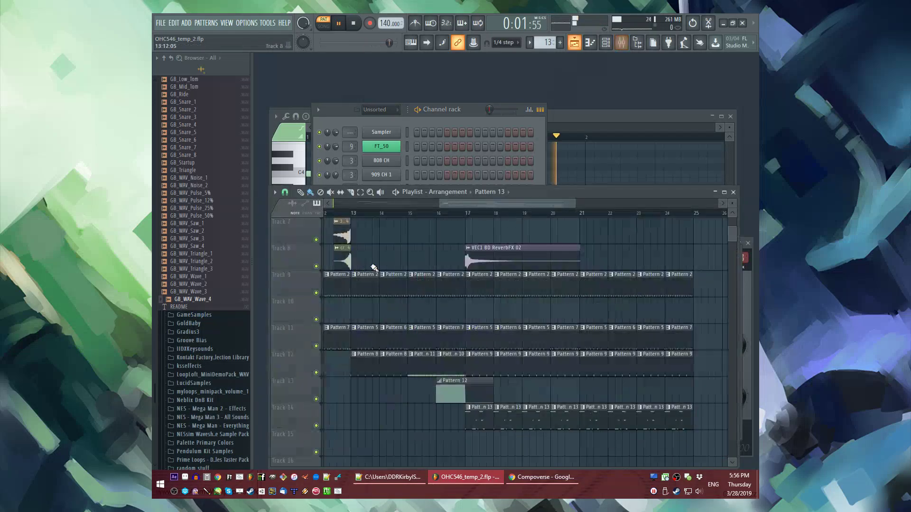
{"action": "left_click", "coordinate": [468, 217]}
{"action": "key", "text": "F9"}
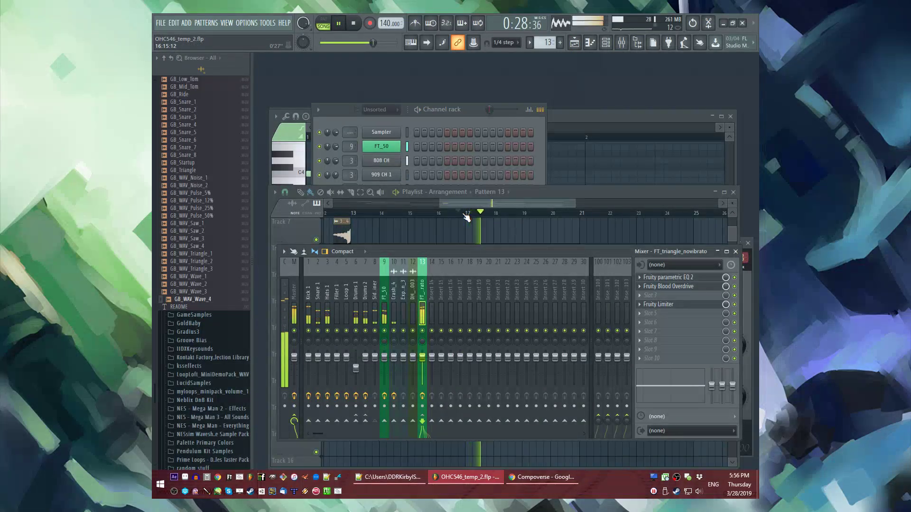
{"action": "left_click", "coordinate": [469, 118]}
{"action": "key", "text": "space"}
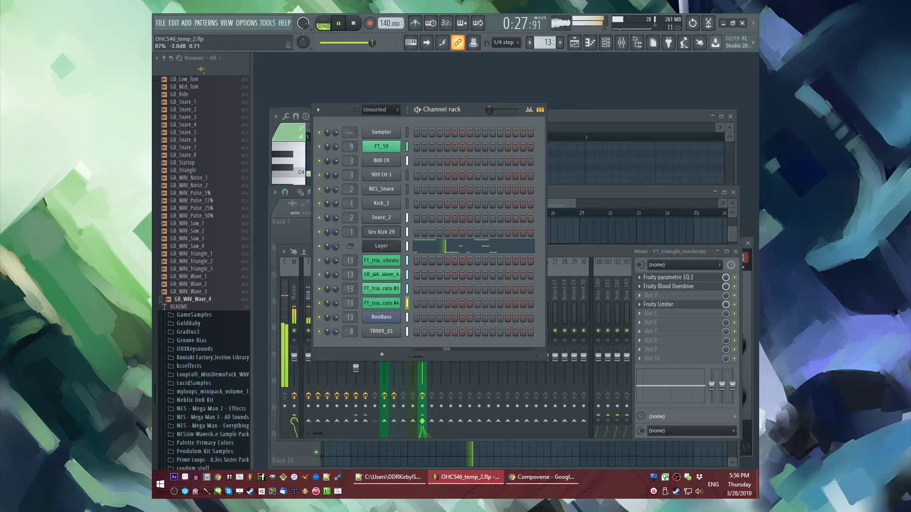
Step: Replay the song from about bar 15 to hear the lead-in to the bass, then restart playback from bar 17
{"action": "key", "text": "F7"}
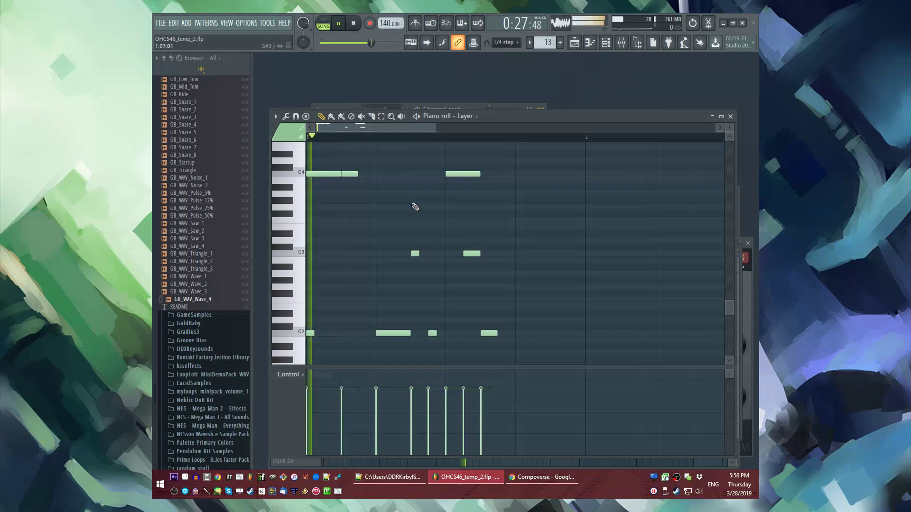
{"action": "key", "text": "F5"}
{"action": "left_click", "coordinate": [417, 214]}
{"action": "key", "text": "F9"}
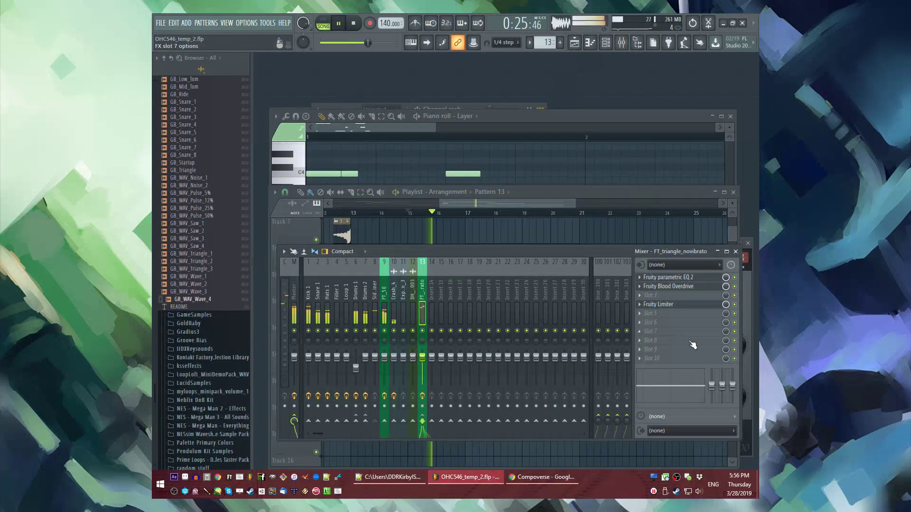
{"action": "key", "text": "XF86AudioLowerVolume"}
{"action": "key", "text": "XF86AudioRaiseVolume"}
{"action": "key", "text": "F9"}
{"action": "key", "text": "space"}
{"action": "left_click", "coordinate": [445, 214]}
{"action": "key", "text": "space"}
Step: In the Layer bass pattern, move the step 3 note to C3, add a C4 on step 4 and start the next C2 note on step 6
{"action": "key", "text": "F5"}
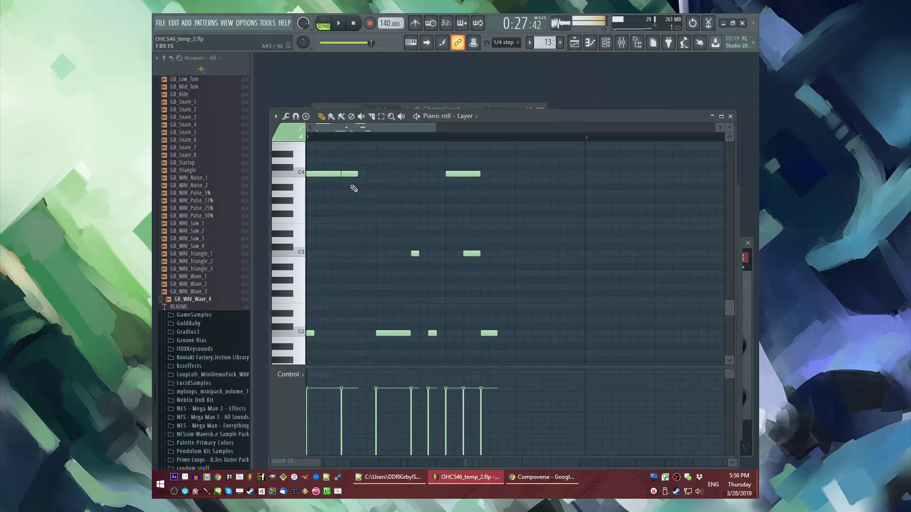
{"action": "left_click", "coordinate": [364, 174]}
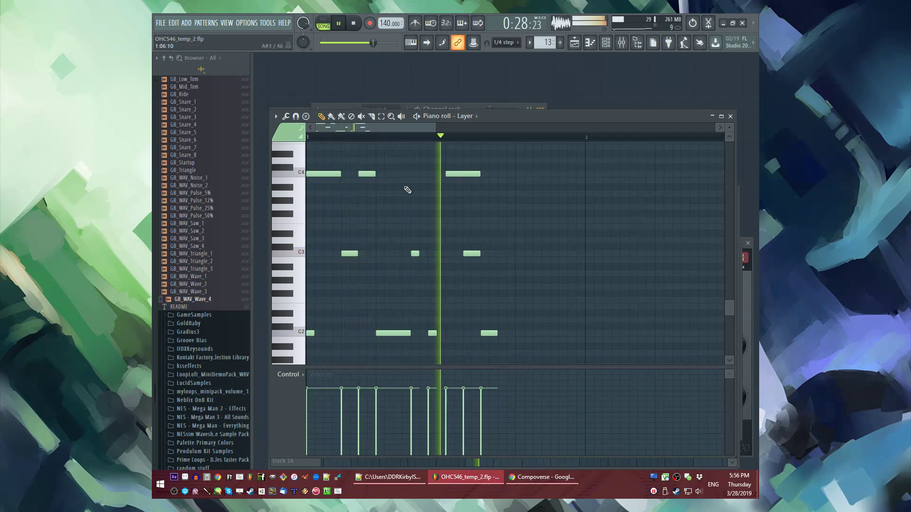
{"action": "scroll", "coordinate": [397, 286], "scroll_direction": "down", "scroll_amount": 2}
{"action": "scroll", "coordinate": [397, 286], "scroll_direction": "down", "scroll_amount": 2}
{"action": "scroll", "coordinate": [397, 286], "scroll_direction": "up", "scroll_amount": 3}
{"action": "left_click_drag", "start_coordinate": [376, 312], "coordinate": [394, 312]}
{"action": "key", "text": "space"}
{"action": "scroll", "coordinate": [436, 294], "scroll_direction": "up", "scroll_amount": 1}
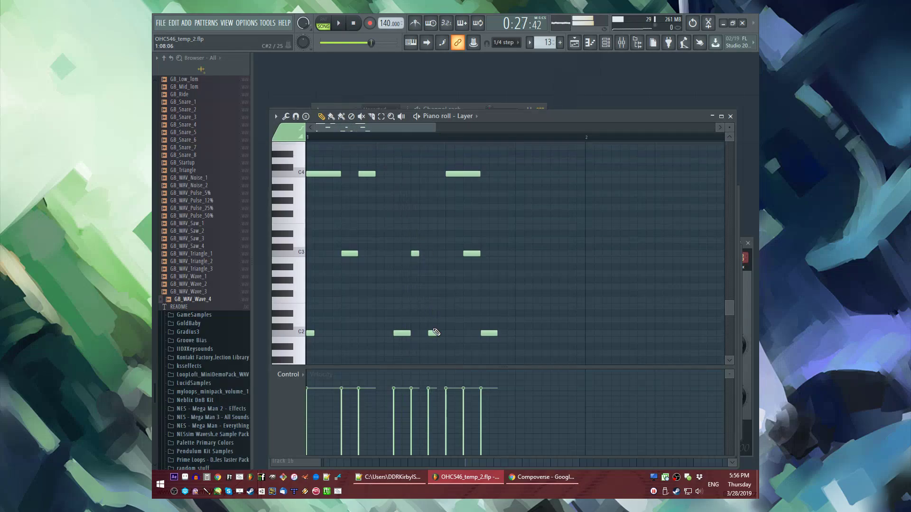
{"action": "scroll", "coordinate": [440, 292], "scroll_direction": "up", "scroll_amount": 1}
{"action": "scroll", "coordinate": [451, 237], "scroll_direction": "down", "scroll_amount": 1}
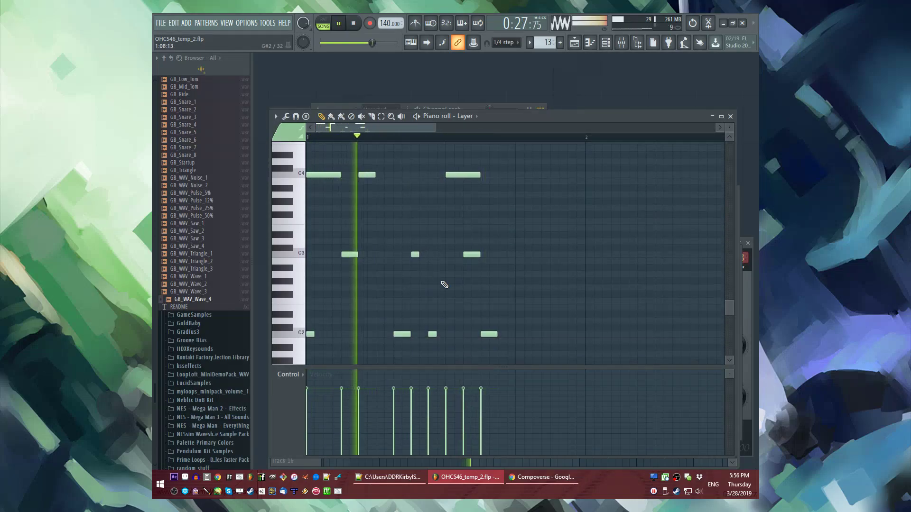
{"action": "key", "text": "space"}
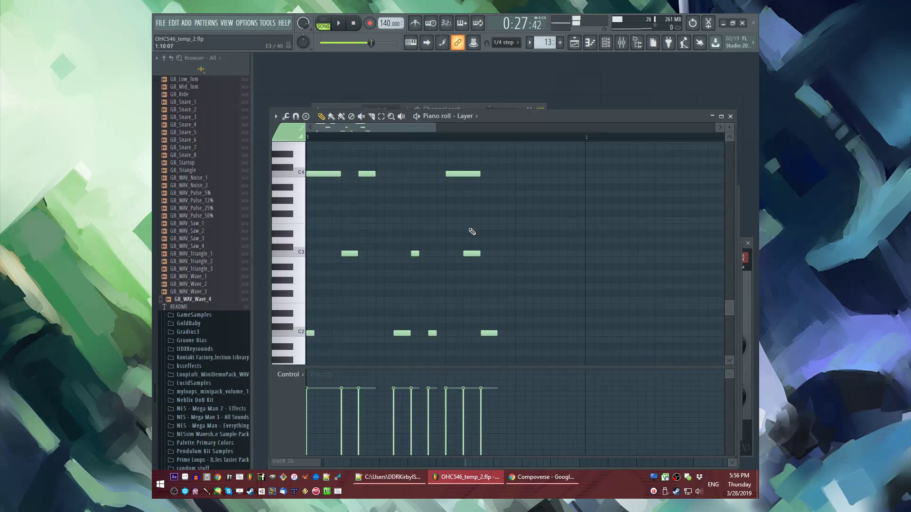
Step: Delete the C3 note on step 10 and move the last C2 note to step 9 as a short note
{"action": "left_click", "coordinate": [471, 254]}
{"action": "key", "text": "space"}
{"action": "left_click_drag", "start_coordinate": [489, 333], "coordinate": [453, 333]}
{"action": "key", "text": "space"}
{"action": "key", "text": "space"}
{"action": "right_click", "coordinate": [474, 253]}
{"action": "key", "text": "space"}
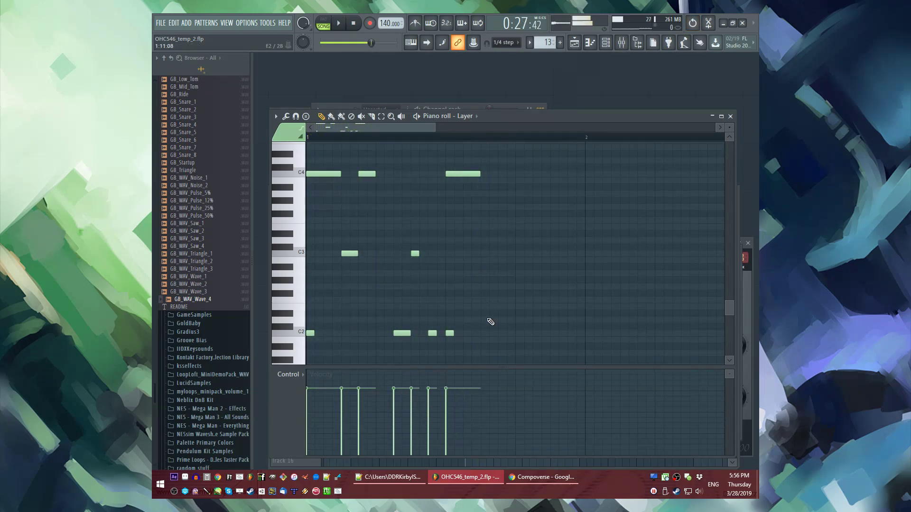
Step: Add short C2 and C3 notes on steps 11 and 12, and longer C2 notes on steps 13 and 15
{"action": "left_click", "coordinate": [502, 253]}
{"action": "key", "text": "space"}
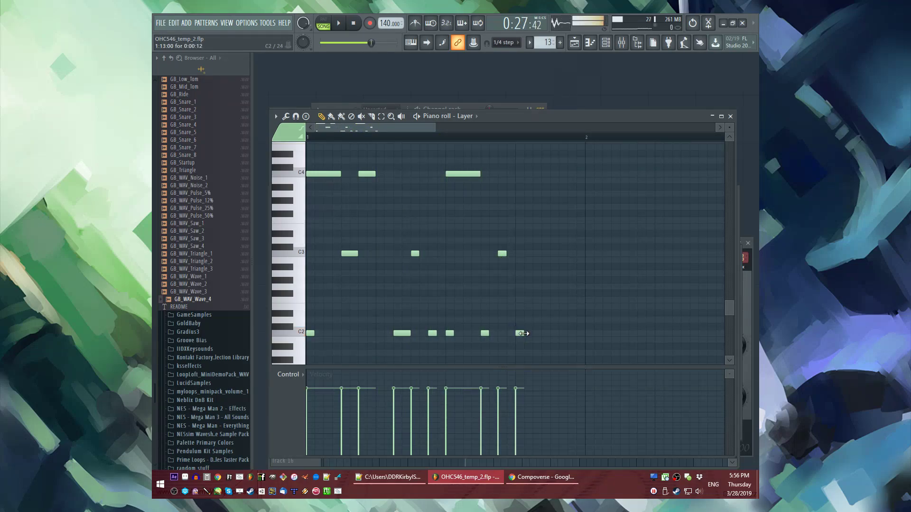
{"action": "left_click_drag", "start_coordinate": [538, 333], "coordinate": [545, 333]}
{"action": "key", "text": "space"}
{"action": "left_click", "coordinate": [554, 333]}
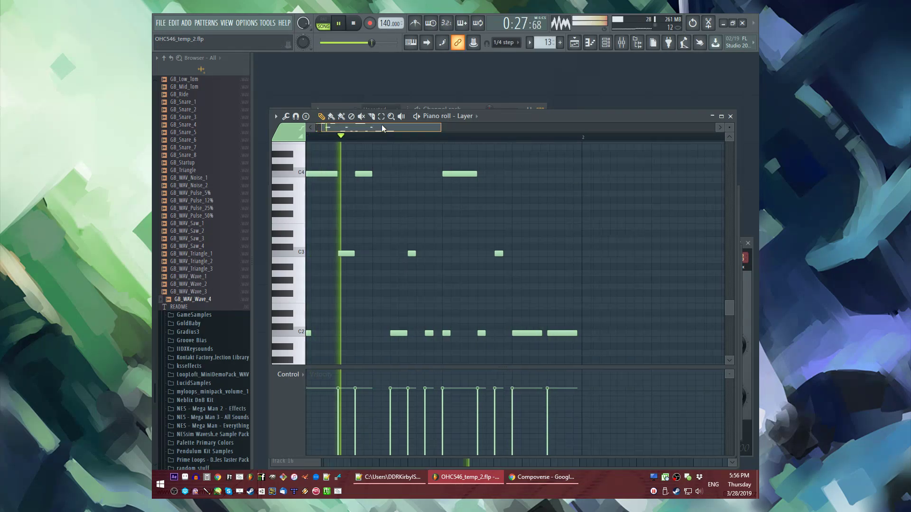
Step: Add a one-step slide note to A#1 on step 13 and move the C2 note on step 15 down to G1
{"action": "scroll", "coordinate": [510, 279], "scroll_direction": "right", "scroll_amount": 2}
{"action": "scroll", "coordinate": [461, 293], "scroll_direction": "down", "scroll_amount": 2}
{"action": "key", "text": "space"}
{"action": "scroll", "coordinate": [455, 275], "scroll_direction": "down", "scroll_amount": 2}
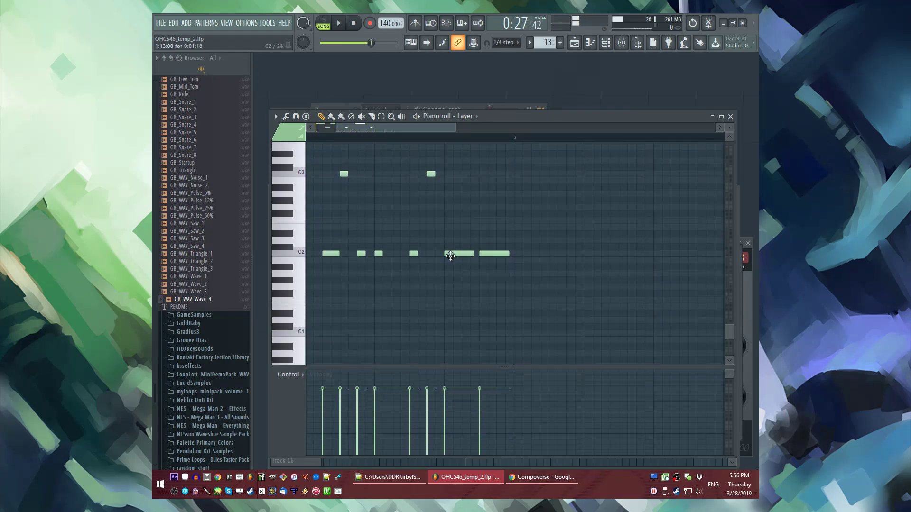
{"action": "left_click_drag", "start_coordinate": [471, 268], "coordinate": [460, 270]}
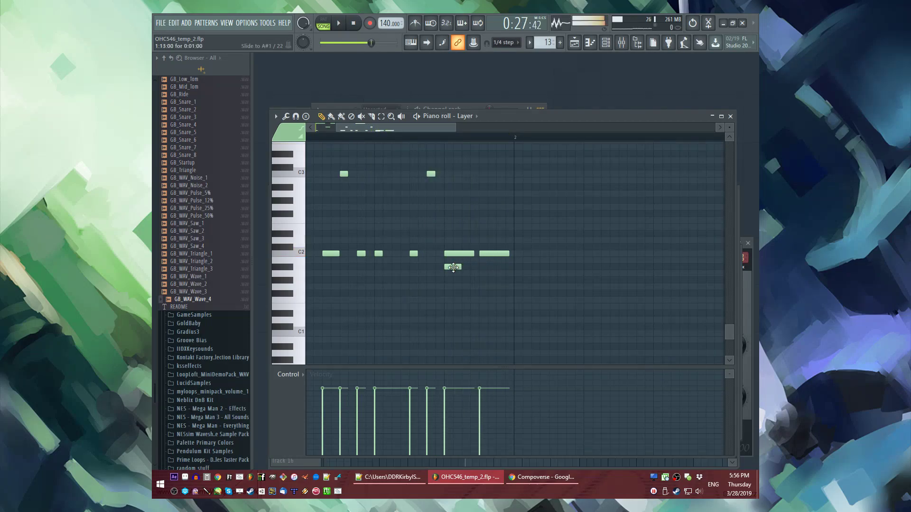
{"action": "left_click", "coordinate": [437, 140]}
{"action": "left_click_drag", "start_coordinate": [494, 254], "coordinate": [494, 292]}
Step: Select all notes of the one-bar bass line and duplicate them into the second bar
{"action": "scroll", "coordinate": [455, 253], "scroll_direction": "down", "scroll_amount": 3}
{"action": "scroll", "coordinate": [448, 276], "scroll_direction": "up", "scroll_amount": 4}
{"action": "left_click_drag", "start_coordinate": [424, 127], "coordinate": [380, 126]}
{"action": "key", "text": "ctrl+a"}
{"action": "key", "text": "ctrl+b"}
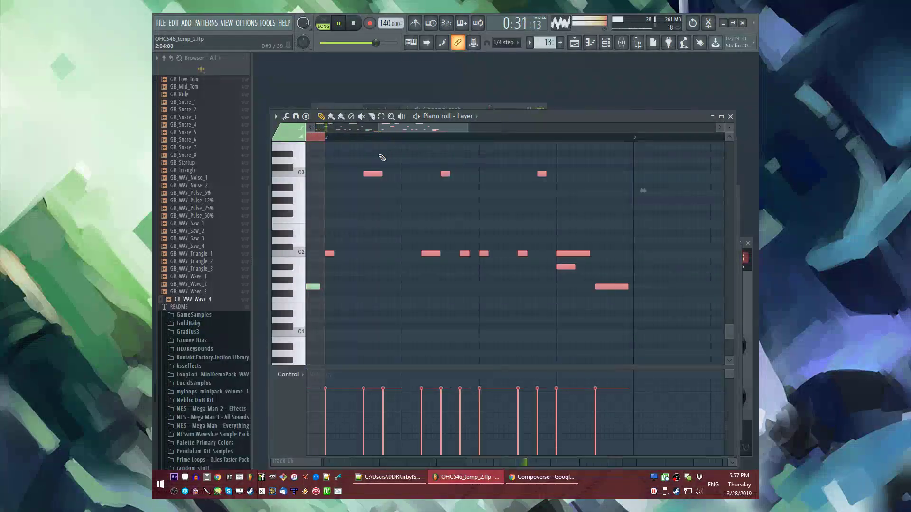
Step: Delete the repeated Pattern 13 clips on Track 14, keeping only the two-bar clip at bar 17
{"action": "key", "text": "F5"}
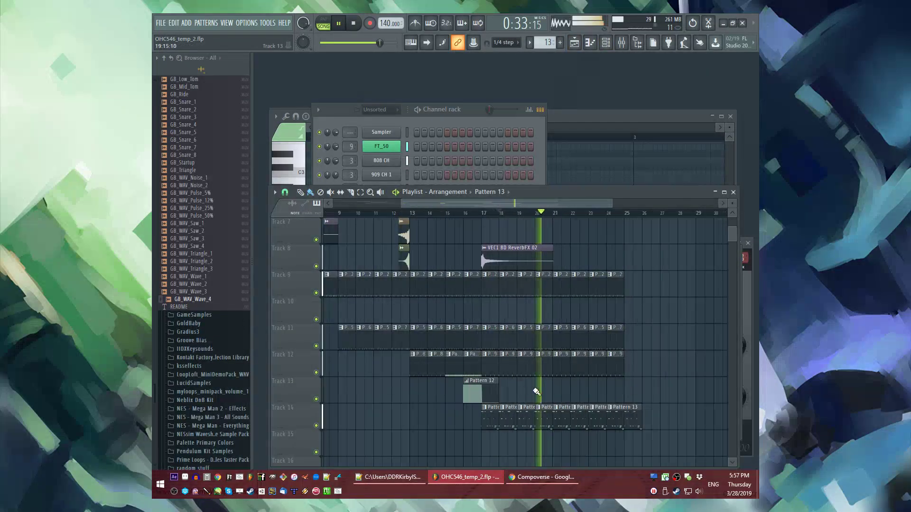
{"action": "right_click", "coordinate": [569, 421]}
{"action": "right_click", "coordinate": [543, 421]}
{"action": "right_click", "coordinate": [526, 422]}
{"action": "right_click", "coordinate": [507, 421]}
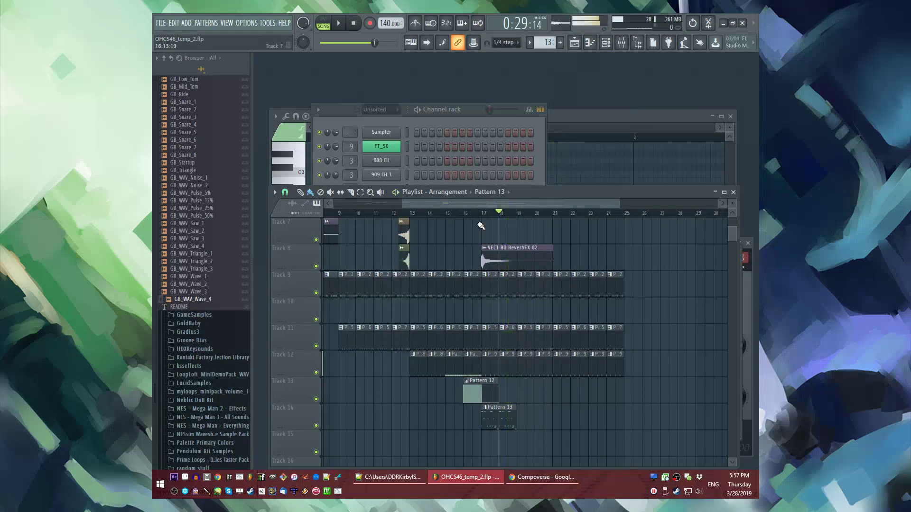
Step: Reopen Pattern 13's notes, play them back and raise the short C2 note on step 11 of the second bar to C3
{"action": "double_click", "coordinate": [491, 416]}
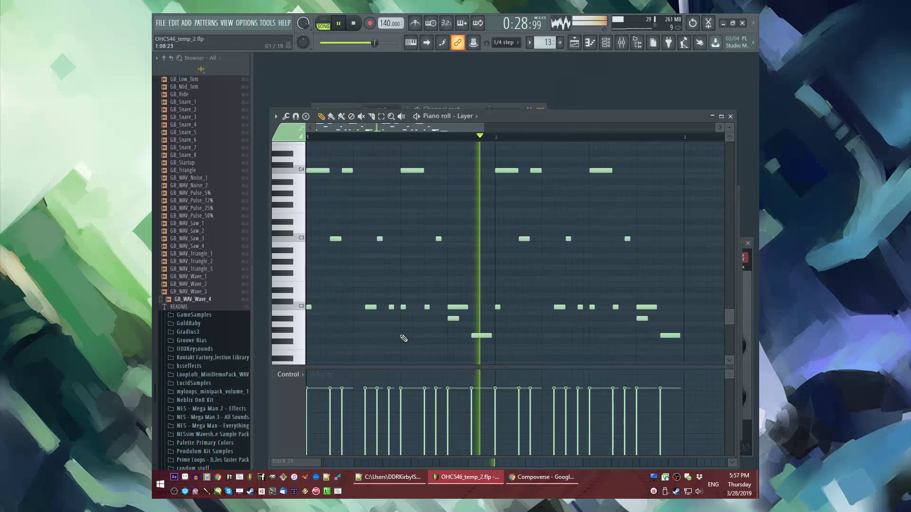
{"action": "key", "text": "space"}
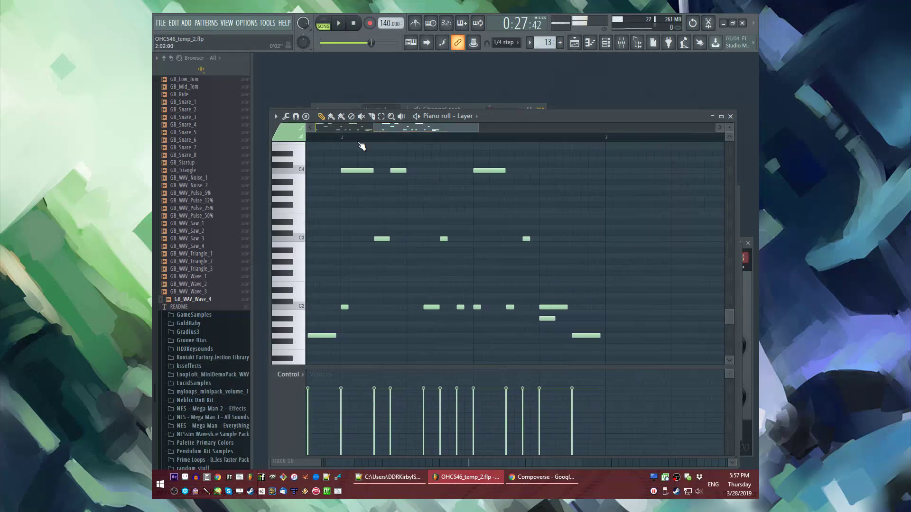
{"action": "key", "text": "space"}
{"action": "key", "text": "space"}
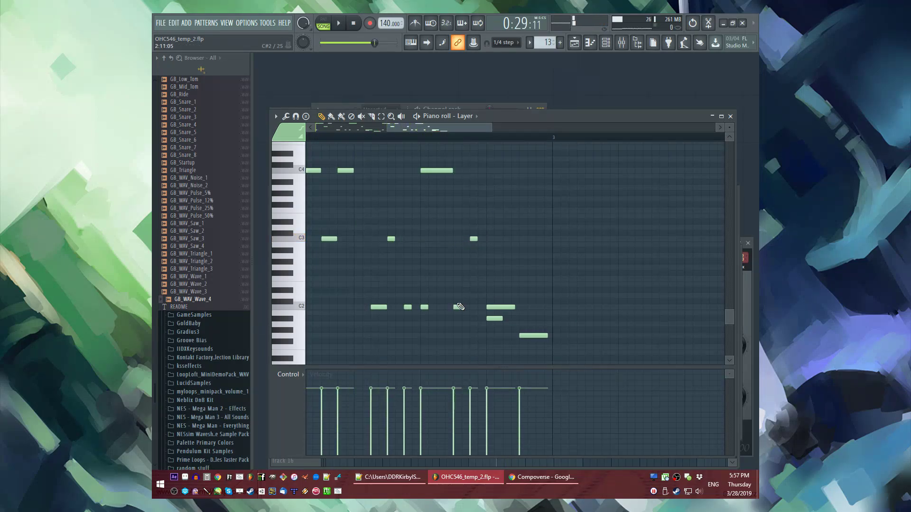
{"action": "key", "text": "space"}
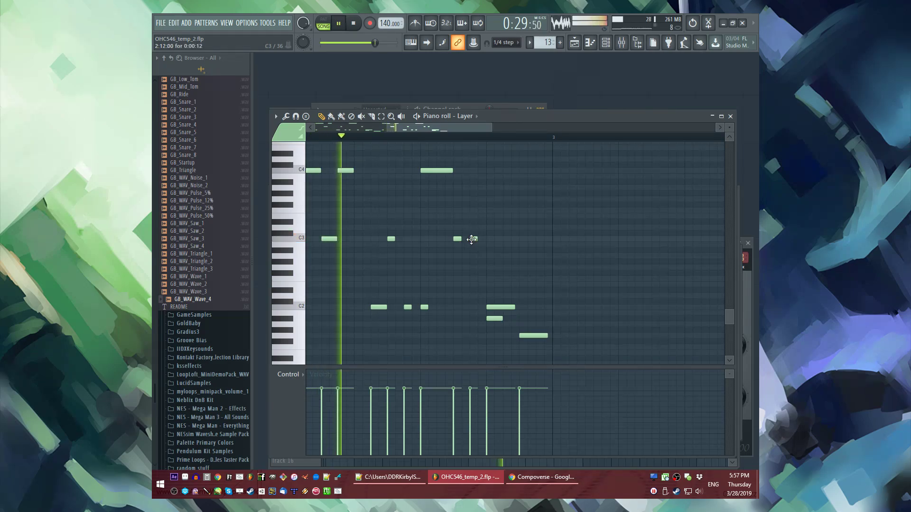
Step: Raise the short C3 note on step 11 of the second bar to C4 and play the bass line back
{"action": "left_click_drag", "start_coordinate": [457, 239], "coordinate": [457, 171]}
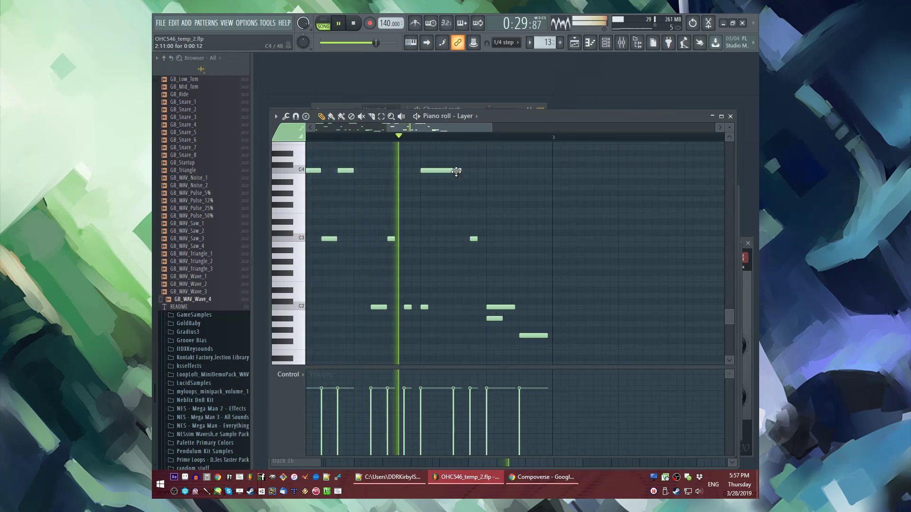
{"action": "key", "text": "space"}
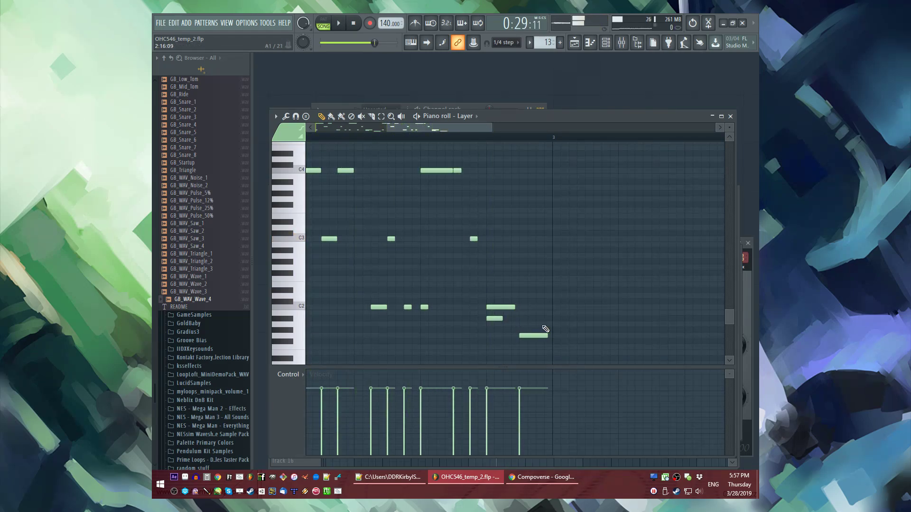
{"action": "scroll", "coordinate": [543, 327], "scroll_direction": "down", "scroll_amount": 1}
{"action": "left_click_drag", "start_coordinate": [421, 134], "coordinate": [389, 132]}
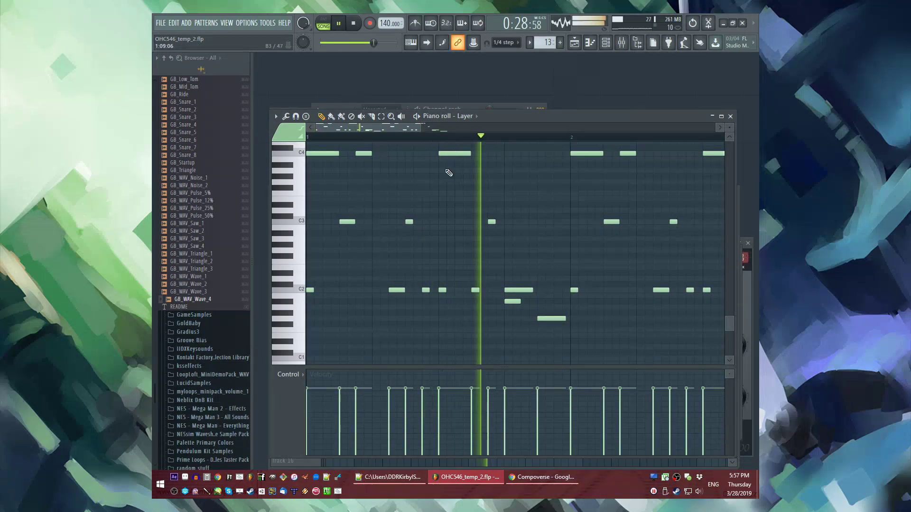
Step: In bar 1, delete the A#1 slide note on step 13 and raise the last note on step 15 to C3
{"action": "right_click", "coordinate": [496, 304]}
{"action": "key", "text": "space"}
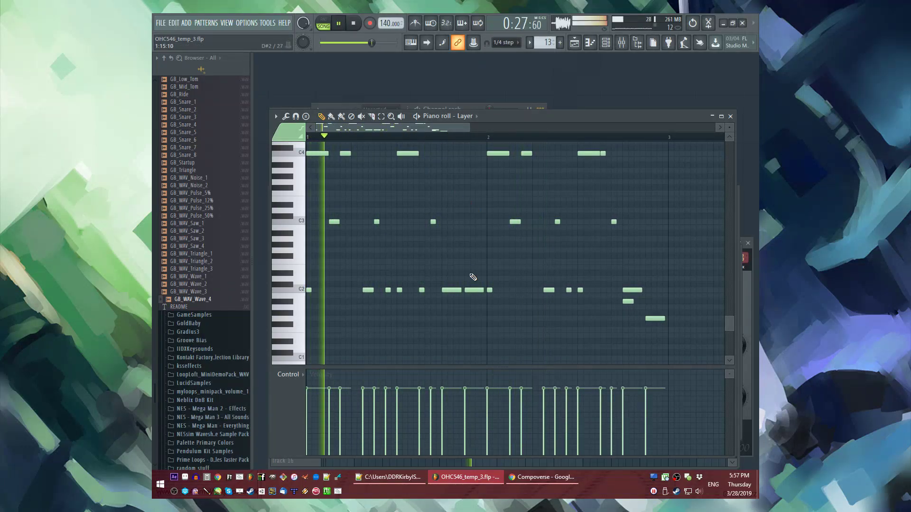
{"action": "left_click_drag", "start_coordinate": [472, 289], "coordinate": [471, 221]}
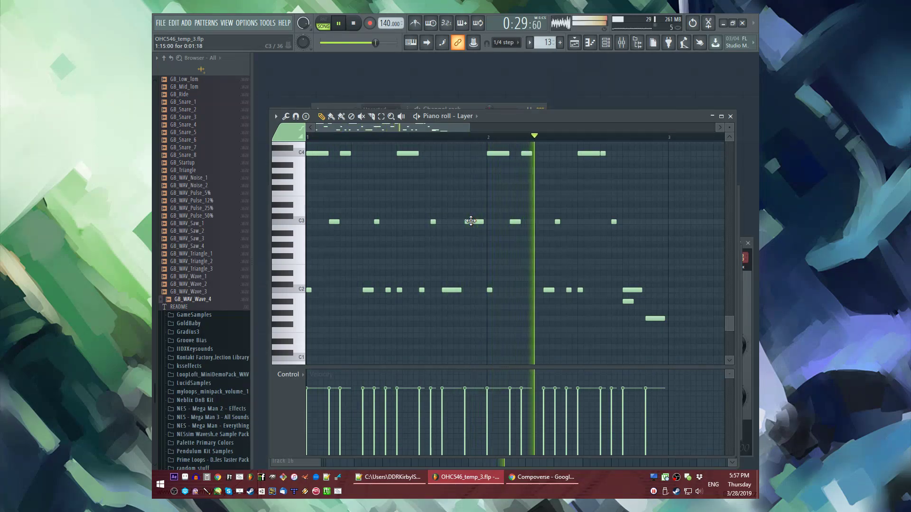
Step: Select all notes of the two-bar bass line and duplicate them into bars 3 and 4
{"action": "scroll", "coordinate": [634, 297], "scroll_direction": "down", "scroll_amount": 2}
{"action": "key", "text": "ctrl+a"}
{"action": "key", "text": "ctrl+b"}
{"action": "left_click", "coordinate": [468, 178]}
{"action": "key", "text": "space"}
{"action": "scroll", "coordinate": [469, 179], "scroll_direction": "up", "scroll_amount": 2}
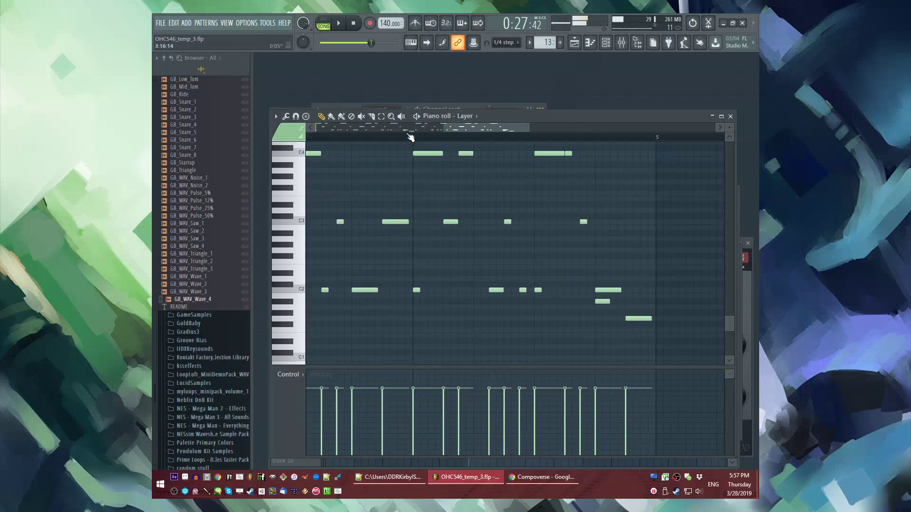
{"action": "key", "text": "space"}
{"action": "scroll", "coordinate": [483, 216], "scroll_direction": "up", "scroll_amount": 2}
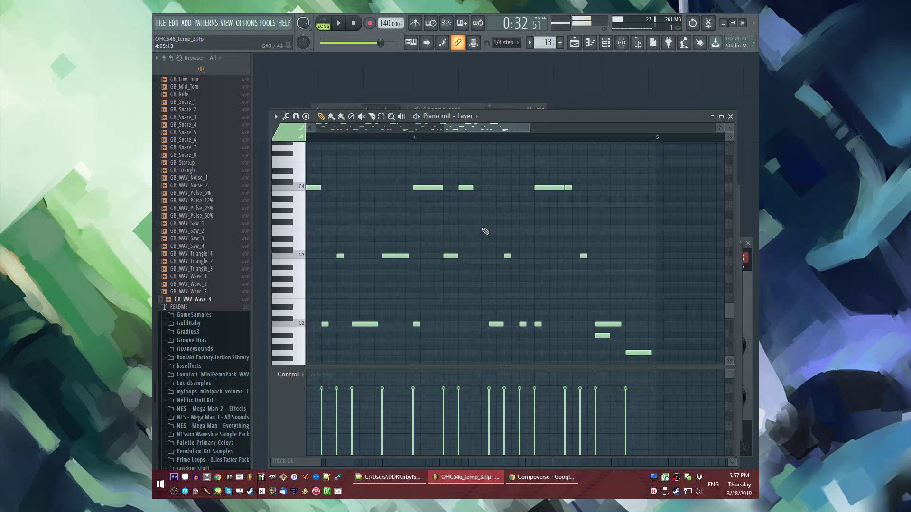
{"action": "scroll", "coordinate": [474, 325], "scroll_direction": "up", "scroll_amount": 2}
{"action": "left_click", "coordinate": [474, 324]}
{"action": "key", "text": "space"}
{"action": "key", "text": "space"}
{"action": "right_click", "coordinate": [480, 325]}
{"action": "key", "text": "space"}
{"action": "scroll", "coordinate": [486, 242], "scroll_direction": "up", "scroll_amount": 2}
{"action": "key", "text": "space"}
{"action": "key", "text": "space"}
{"action": "right_click", "coordinate": [482, 222]}
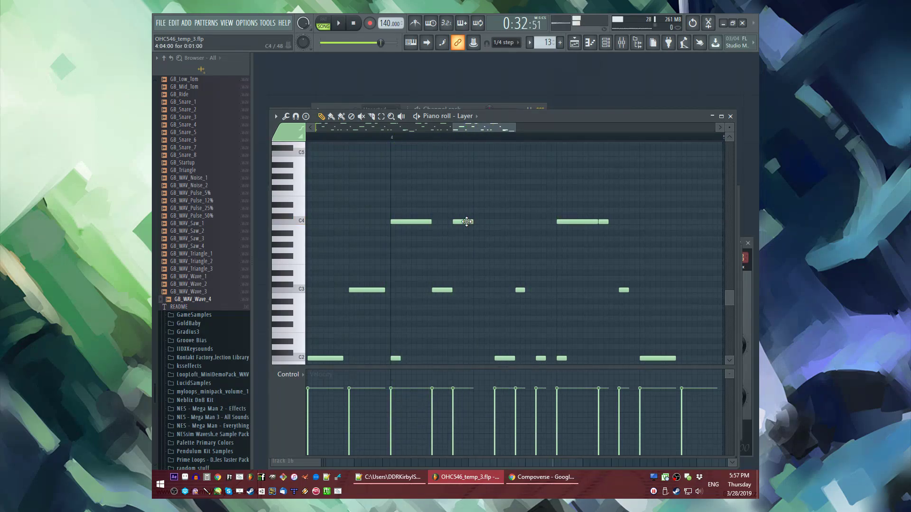
Step: Rework the start of bar 4 into one-step notes: C4 on step 1, C3 on step 2 and C2 on step 3
{"action": "scroll", "coordinate": [437, 227], "scroll_direction": "down", "scroll_amount": 2}
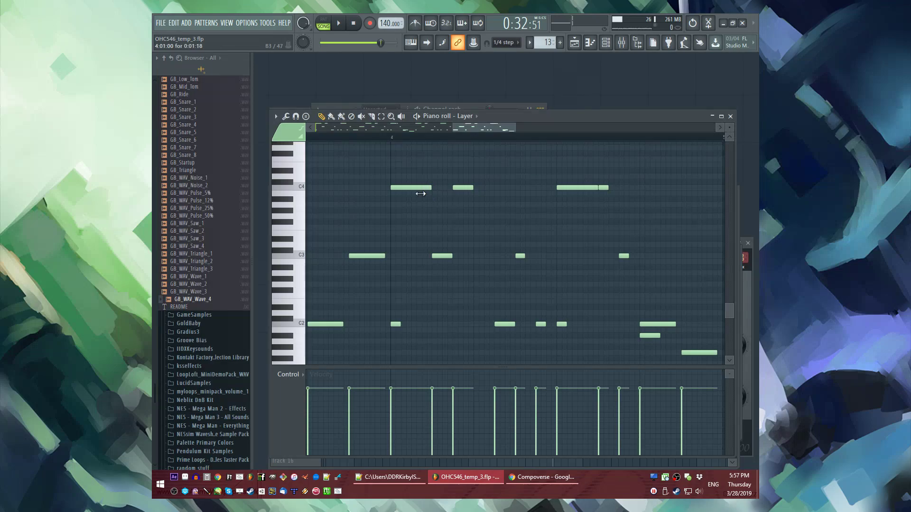
{"action": "left_click_drag", "start_coordinate": [436, 258], "coordinate": [448, 325]}
{"action": "key", "text": "space"}
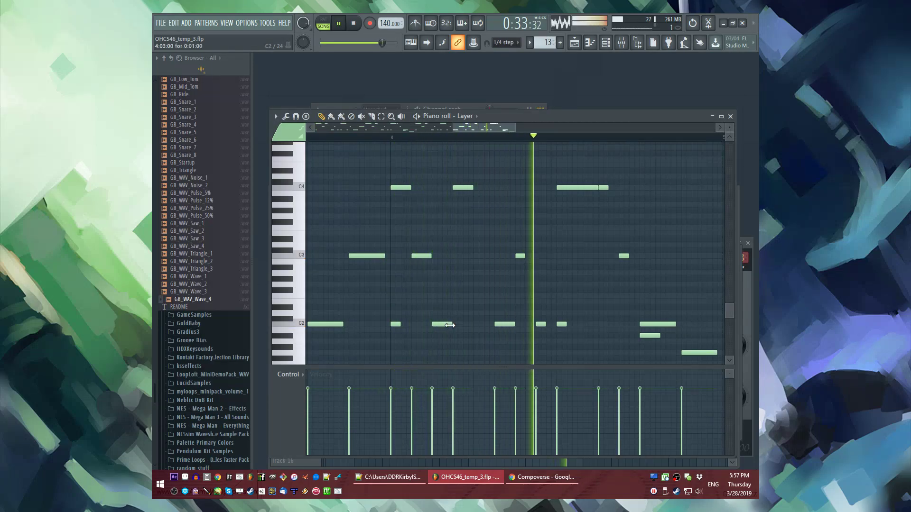
{"action": "key", "text": "space"}
Step: Rework bar 4 with a two-step C2 on step 3, a short C4 and two-step C3 on step 5, and a C2 on step 6
{"action": "left_click", "coordinate": [476, 188]}
{"action": "key", "text": "space"}
{"action": "key", "text": "space"}
{"action": "right_click", "coordinate": [475, 188]}
{"action": "left_click", "coordinate": [476, 188]}
{"action": "right_click", "coordinate": [504, 325]}
{"action": "key", "text": "space"}
{"action": "key", "text": "space"}
{"action": "left_click_drag", "start_coordinate": [506, 325], "coordinate": [511, 325]}
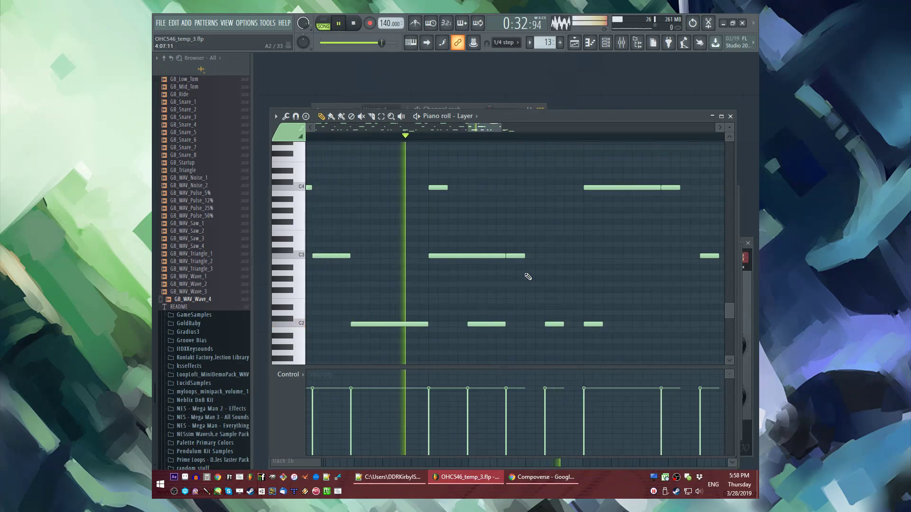
Step: Delete the short C3 on step 7 of bar 4, lengthen the preceding C3 to three steps and move the C2 slide note to step 7
{"action": "key", "text": "space"}
{"action": "right_click", "coordinate": [521, 256]}
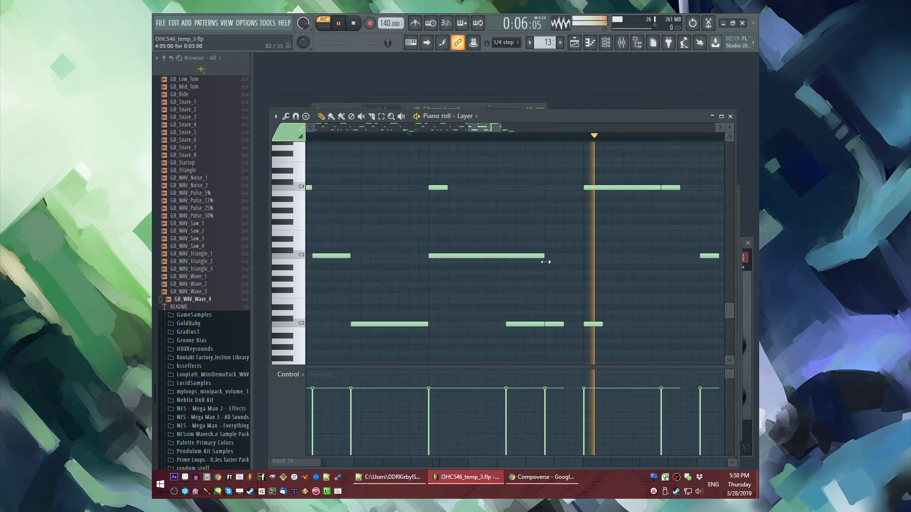
{"action": "key", "text": "space"}
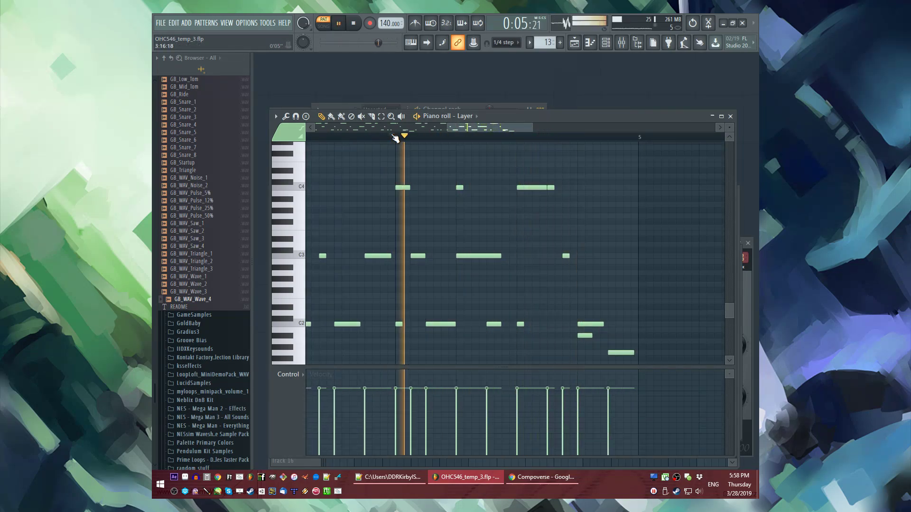
Step: Shorten bar 4's slide note on step 7 to half a step, lower it to A#1, and lengthen the C3 note above it slightly
{"action": "scroll", "coordinate": [524, 317], "scroll_direction": "up", "scroll_amount": 2}
{"action": "left_click_drag", "start_coordinate": [492, 324], "coordinate": [476, 335]}
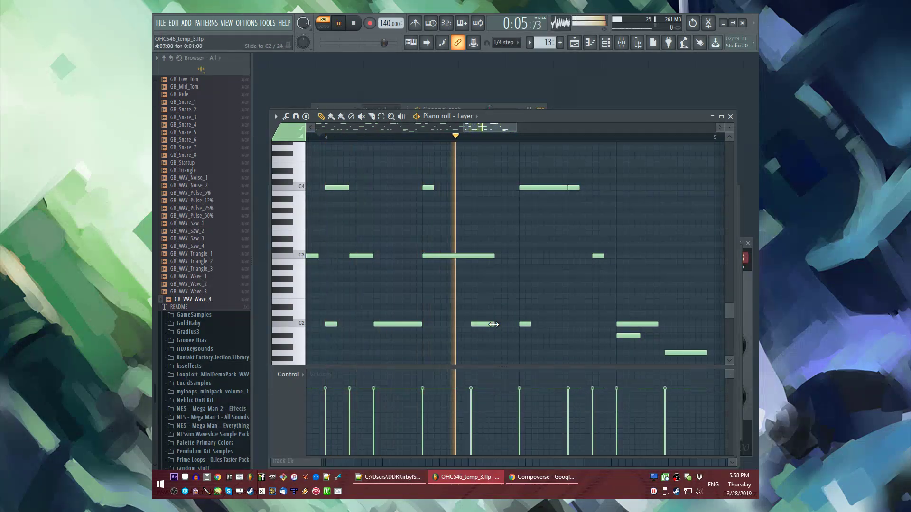
{"action": "left_click_drag", "start_coordinate": [499, 259], "coordinate": [507, 273]}
{"action": "key", "text": "space"}
{"action": "left_click_drag", "start_coordinate": [476, 324], "coordinate": [476, 335]}
{"action": "key", "text": "space"}
{"action": "key", "text": "space"}
{"action": "key", "text": "space"}
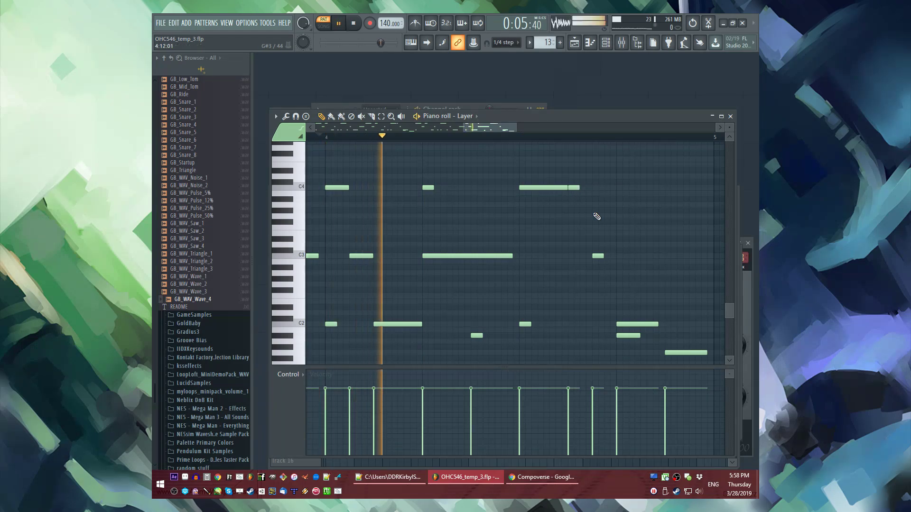
Step: Lower the short C3 note on step 12 of bar 4 to C2 and delete the C2 and A#1 notes on step 13
{"action": "left_click_drag", "start_coordinate": [597, 257], "coordinate": [595, 325]}
{"action": "key", "text": "space"}
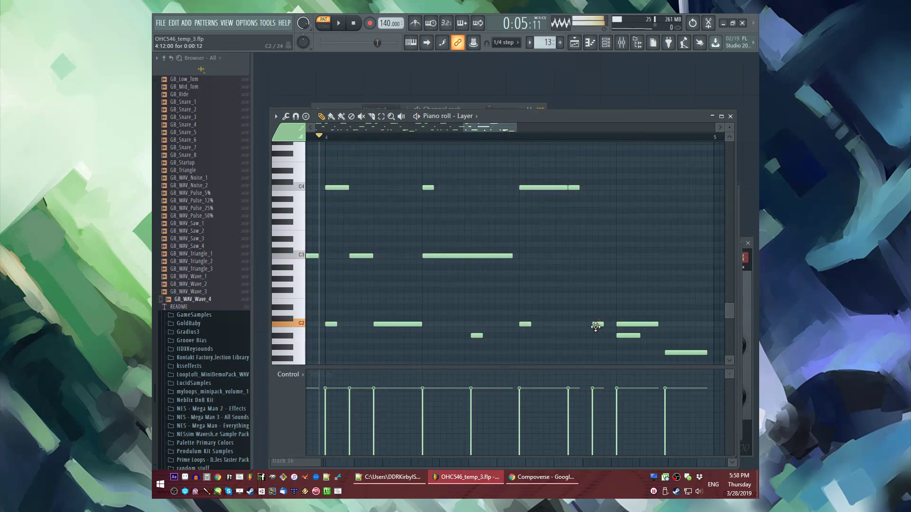
{"action": "scroll", "coordinate": [653, 354], "scroll_direction": "right", "scroll_amount": 3}
{"action": "scroll", "coordinate": [513, 315], "scroll_direction": "down", "scroll_amount": 1}
{"action": "right_click", "coordinate": [465, 307]}
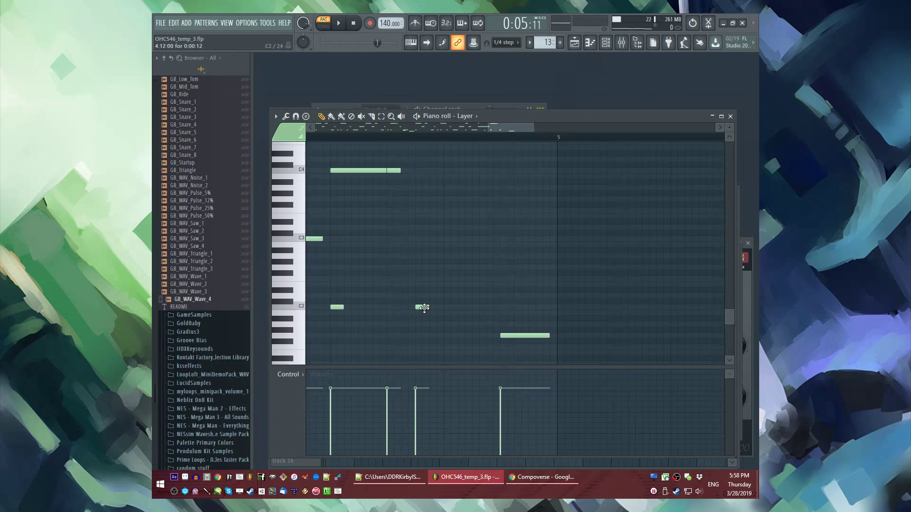
Step: Lengthen the C2 on step 12 to nearly two steps, add a half-step C2 on step 14 and raise bar 4's last note to A#1
{"action": "key", "text": "space"}
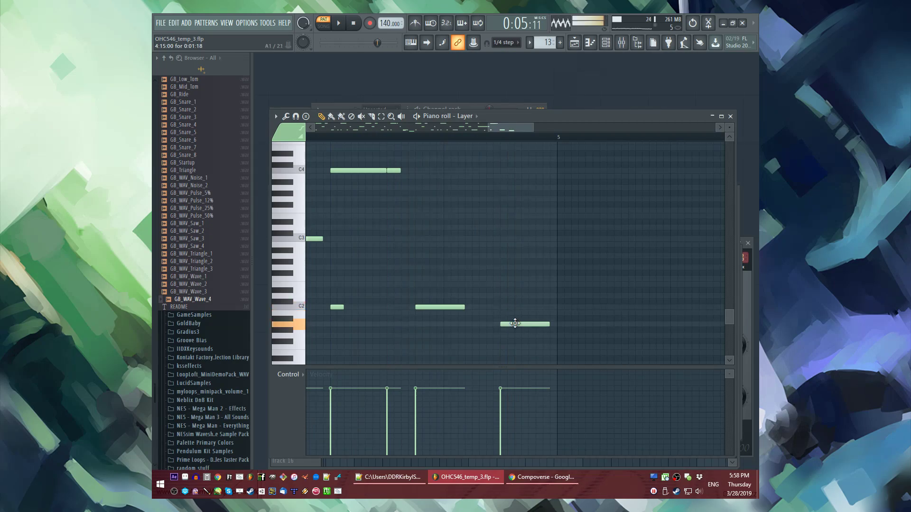
{"action": "key", "text": "space"}
{"action": "scroll", "coordinate": [477, 308], "scroll_direction": "down", "scroll_amount": 1, "text": "ctrl"}
{"action": "scroll", "coordinate": [478, 306], "scroll_direction": "down", "scroll_amount": 1}
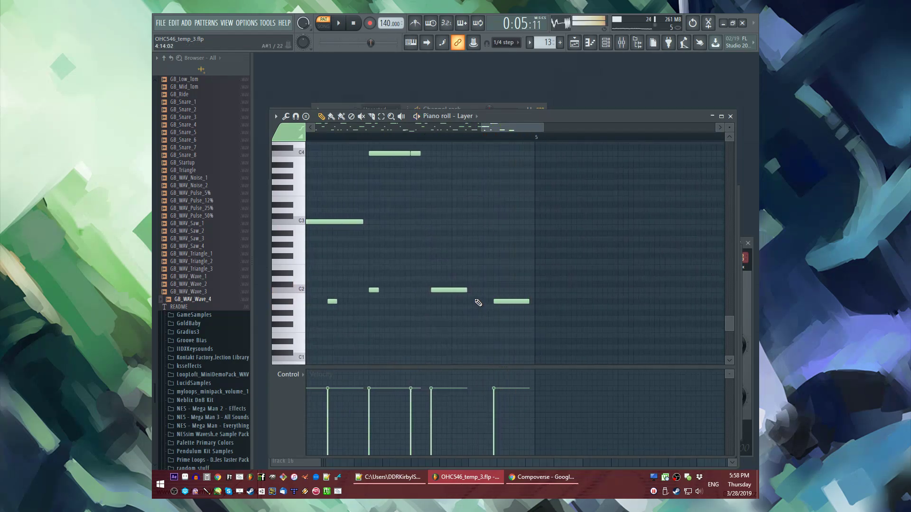
{"action": "scroll", "coordinate": [485, 289], "scroll_direction": "down", "scroll_amount": 2, "text": "ctrl"}
{"action": "key", "text": "space"}
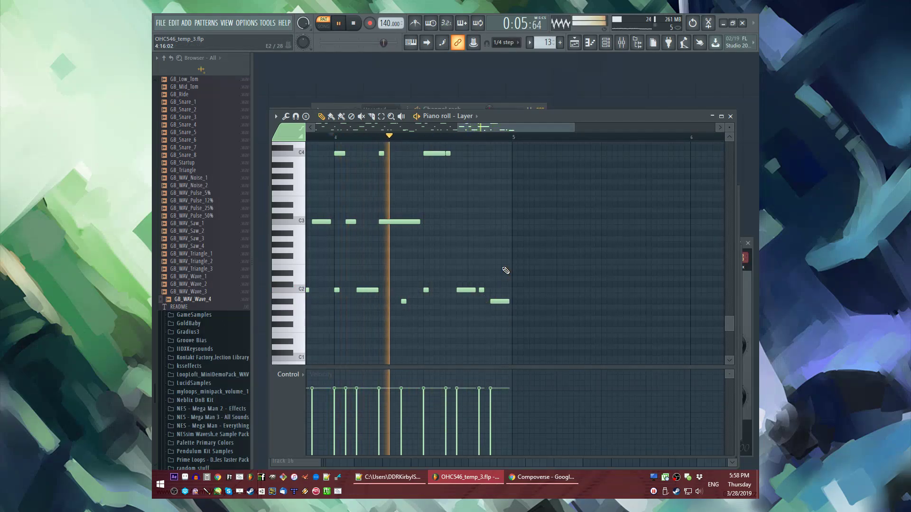
Step: Place a second Pattern 13 clip on Track 14 at bar 21 of the playlist
{"action": "key", "text": "F5"}
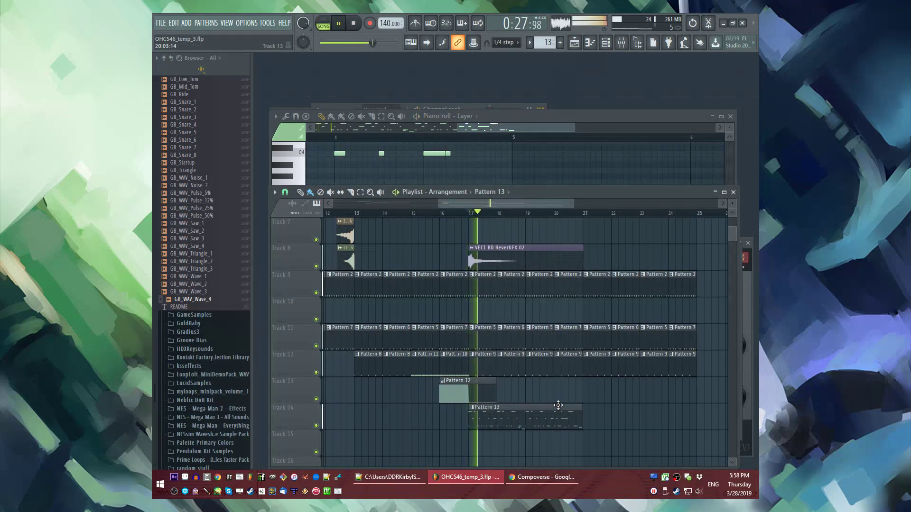
{"action": "left_click", "coordinate": [589, 420]}
{"action": "scroll", "coordinate": [472, 228], "scroll_direction": "down", "scroll_amount": 3}
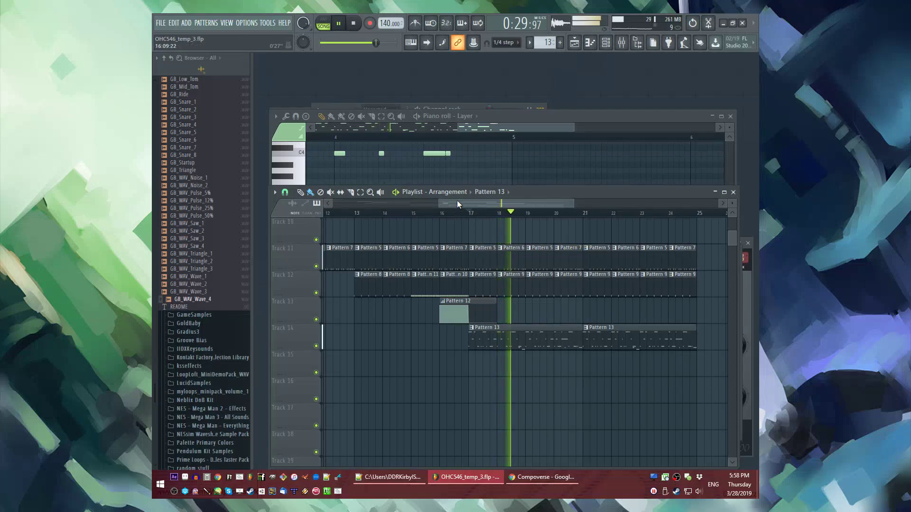
{"action": "scroll", "coordinate": [451, 228], "scroll_direction": "up", "scroll_amount": 4}
{"action": "scroll", "coordinate": [445, 259], "scroll_direction": "up", "scroll_amount": 2}
{"action": "scroll", "coordinate": [447, 265], "scroll_direction": "up", "scroll_amount": 2}
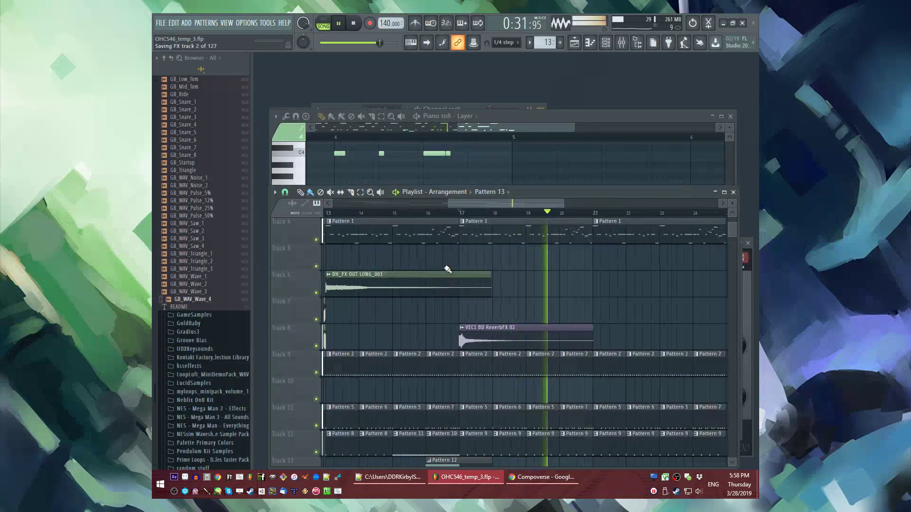
Step: Save the project, incrementing the version to OHC546_temp_4.flp
{"action": "key", "text": "ctrl+s"}
{"action": "key", "text": "ctrl+n"}
{"action": "scroll", "coordinate": [433, 250], "scroll_direction": "up", "scroll_amount": 1}
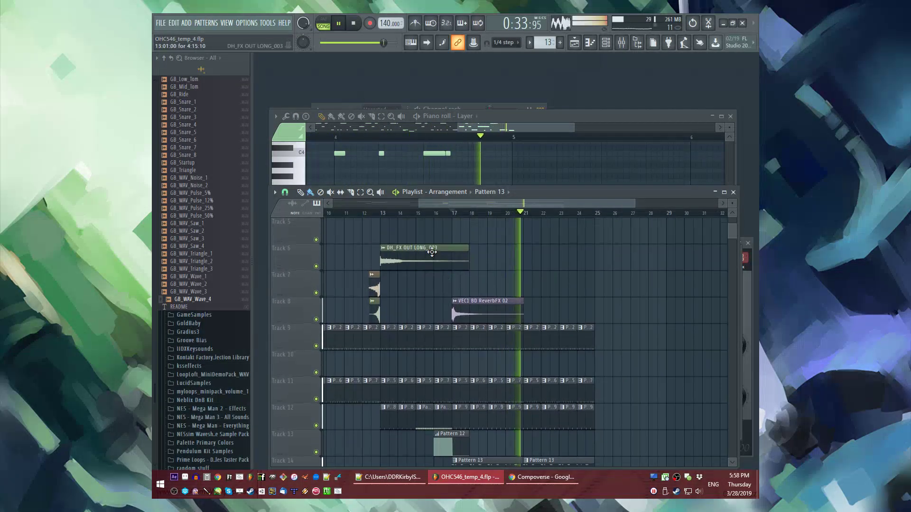
Step: Play the arrangement from shortly before bar 17 to hear the new bass section
{"action": "scroll", "coordinate": [448, 219], "scroll_direction": "up", "scroll_amount": 2}
{"action": "left_click", "coordinate": [447, 216]}
{"action": "scroll", "coordinate": [479, 274], "scroll_direction": "down", "scroll_amount": 4}
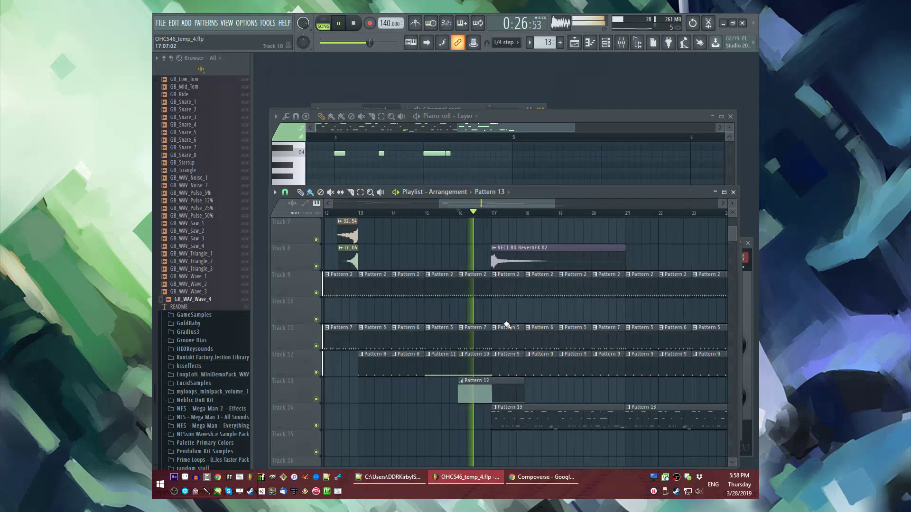
{"action": "scroll", "coordinate": [510, 382], "scroll_direction": "up", "scroll_amount": 2}
{"action": "scroll", "coordinate": [457, 390], "scroll_direction": "up", "scroll_amount": 1}
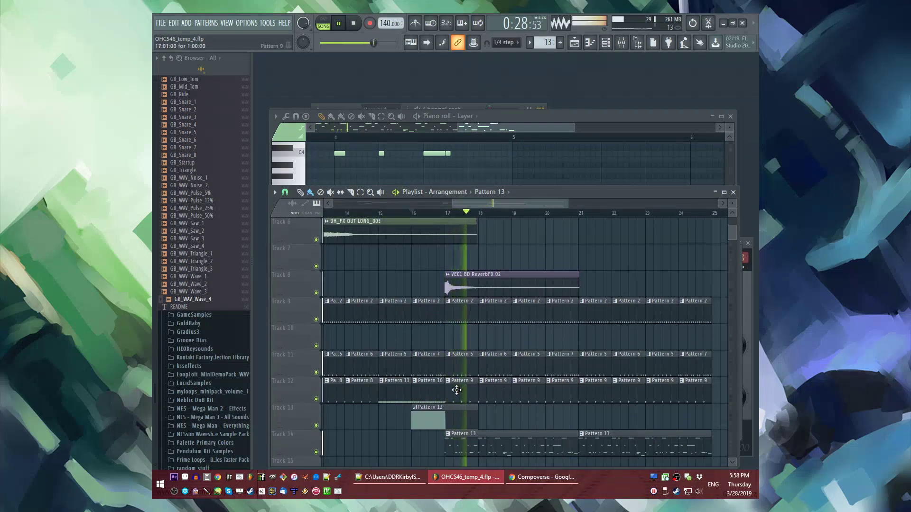
Step: Open Pattern 9's channels and add the Grv Snareclap 21 sample as a new channel
{"action": "double_click", "coordinate": [456, 390]}
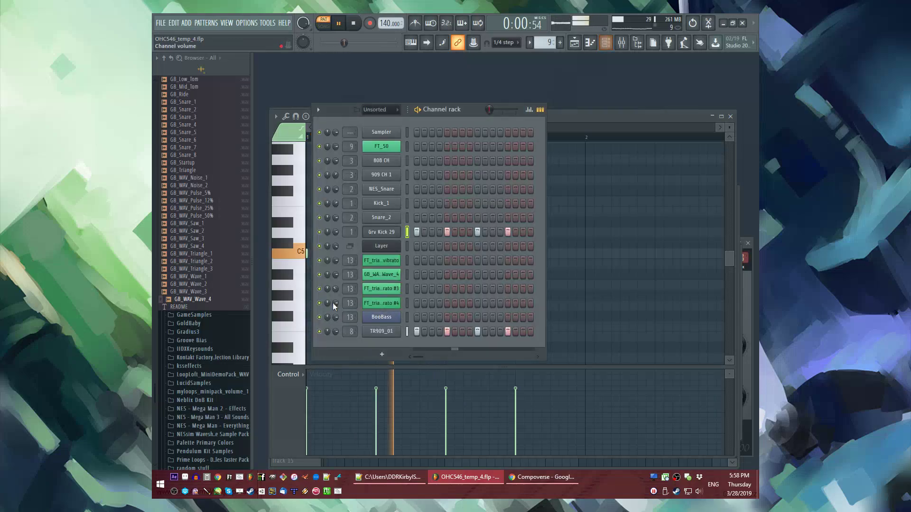
{"action": "scroll", "coordinate": [204, 270], "scroll_direction": "up", "scroll_amount": 5}
{"action": "scroll", "coordinate": [204, 271], "scroll_direction": "up", "scroll_amount": 5}
{"action": "key", "text": "space"}
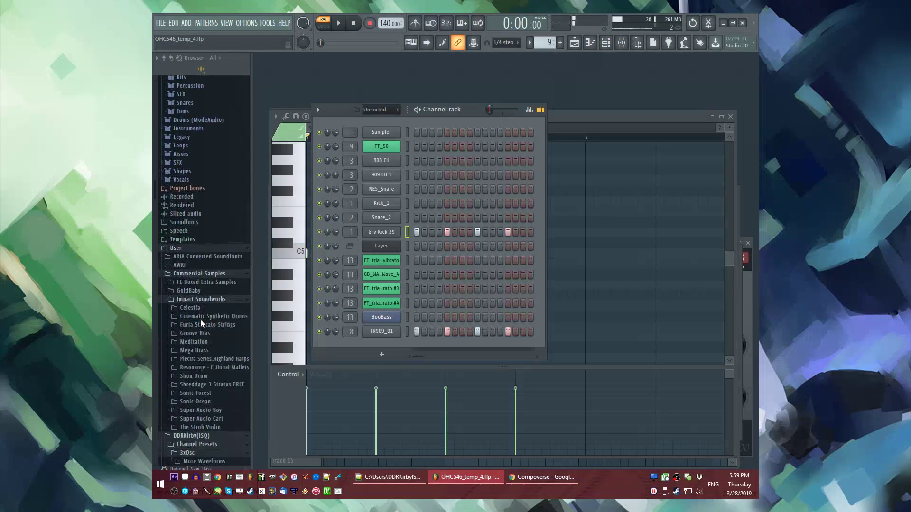
{"action": "scroll", "coordinate": [202, 246], "scroll_direction": "down", "scroll_amount": 10}
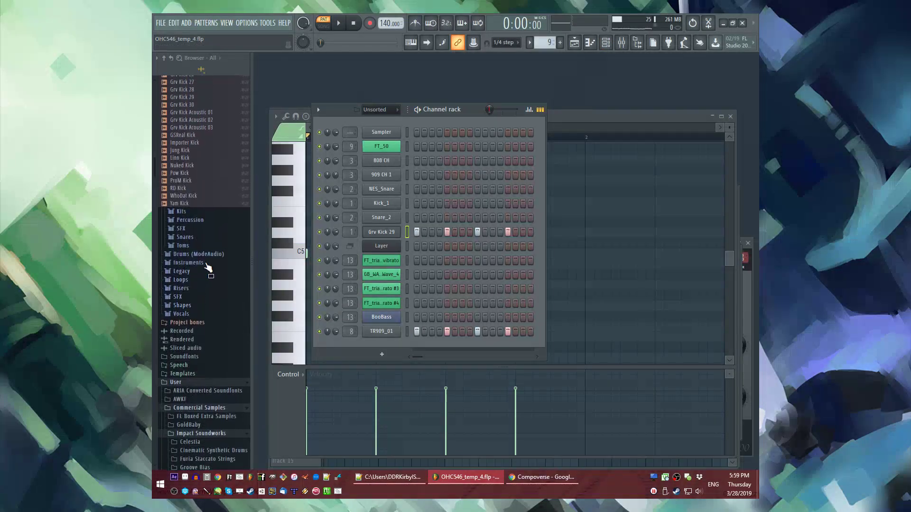
{"action": "left_click", "coordinate": [192, 330]}
{"action": "scroll", "coordinate": [196, 332], "scroll_direction": "down", "scroll_amount": 15}
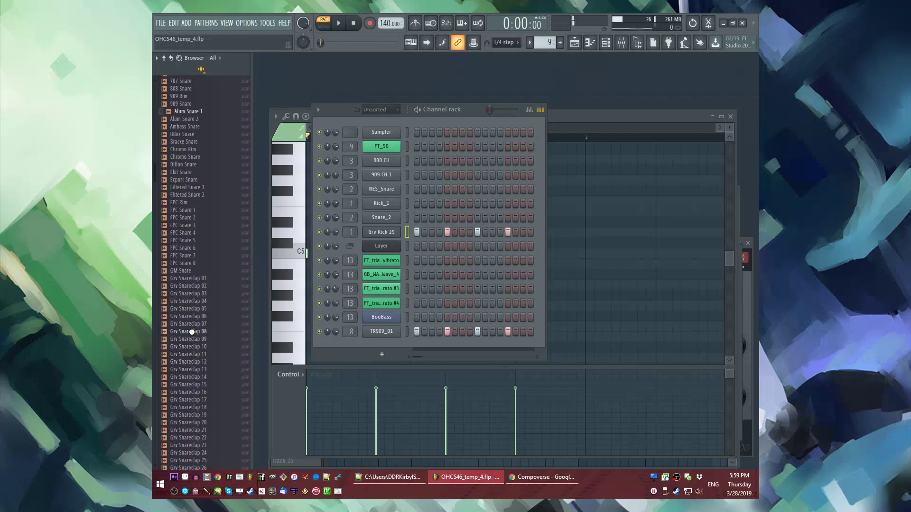
{"action": "left_click_drag", "start_coordinate": [192, 293], "coordinate": [385, 351]}
Step: Place Grv Snareclap 21 hits on steps 5 and 13 and route the channel to mixer track 2
{"action": "left_click", "coordinate": [447, 346]}
{"action": "key", "text": "space"}
{"action": "left_click", "coordinate": [508, 345]}
{"action": "scroll", "coordinate": [356, 345], "scroll_direction": "up", "scroll_amount": 2}
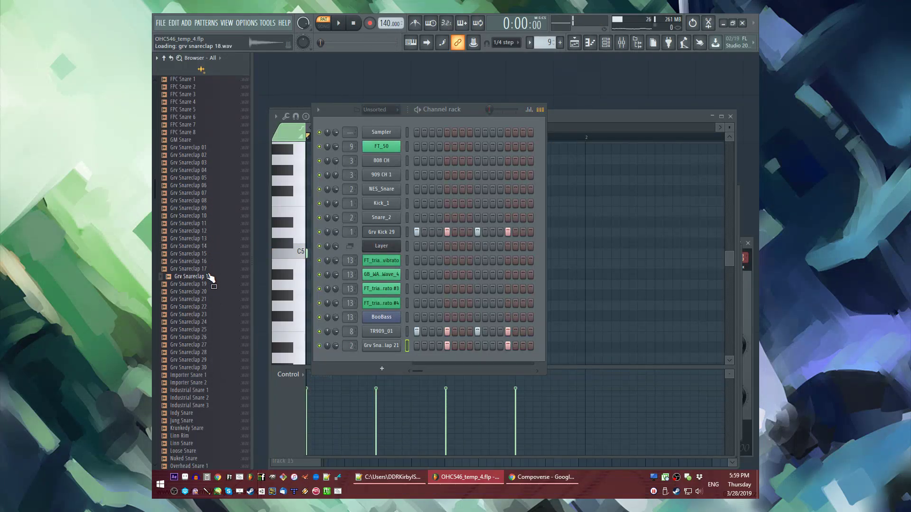
Step: Play the arrangement around bar 17 to hear the added snare clap with the bass line
{"action": "key", "text": "F5"}
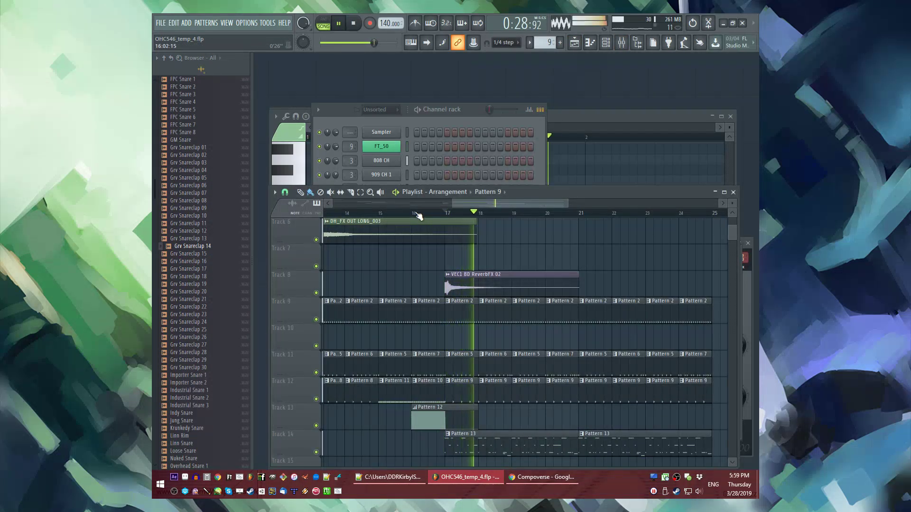
{"action": "scroll", "coordinate": [494, 319], "scroll_direction": "up", "scroll_amount": 5}
{"action": "scroll", "coordinate": [532, 340], "scroll_direction": "down", "scroll_amount": 6}
Step: Check Fruity Blood Overdrive on the FT_triangle_novibrato mixer track and load Fruity Reeverb 2 into its effect slot 6
{"action": "key", "text": "F9"}
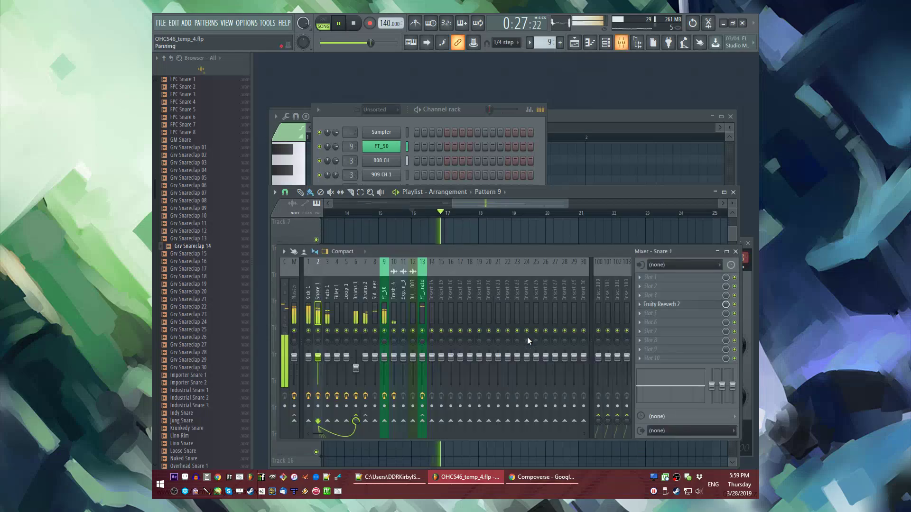
{"action": "left_click", "coordinate": [420, 312]}
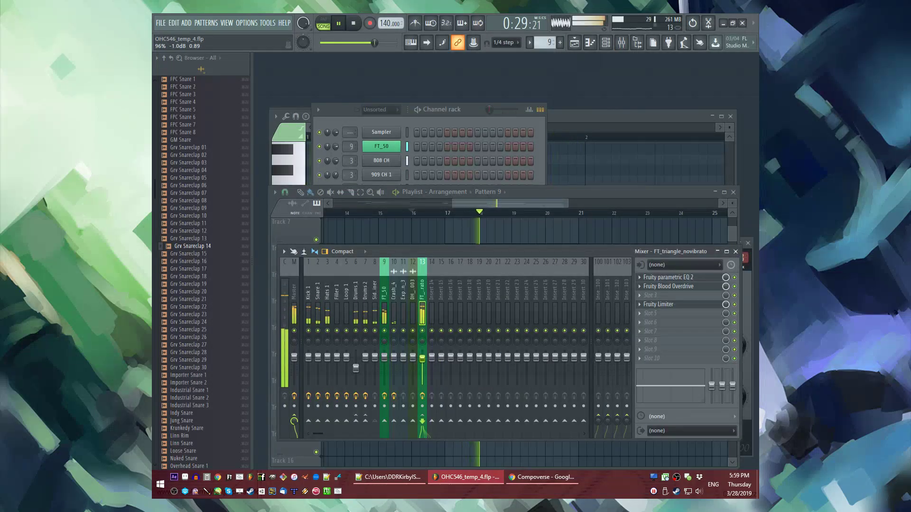
{"action": "left_click", "coordinate": [673, 278]}
{"action": "left_click", "coordinate": [674, 283]}
{"action": "left_click", "coordinate": [637, 323]}
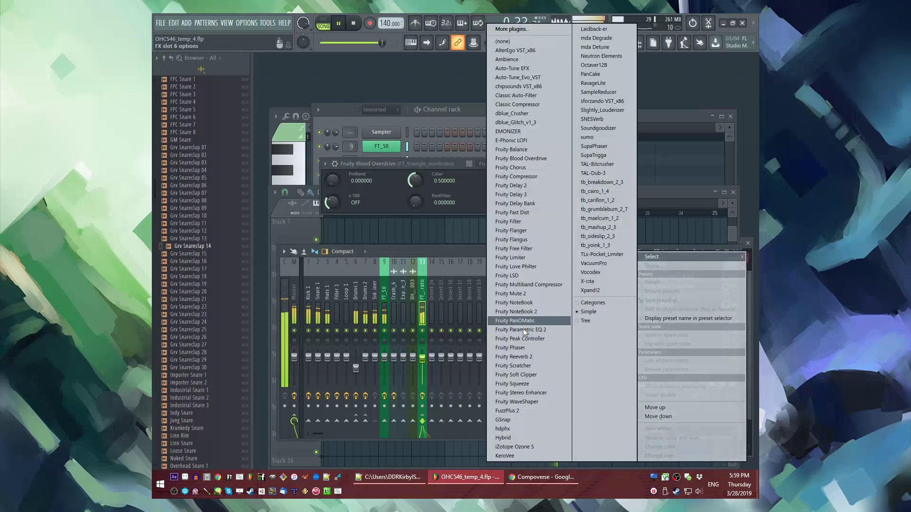
{"action": "left_click", "coordinate": [522, 323]}
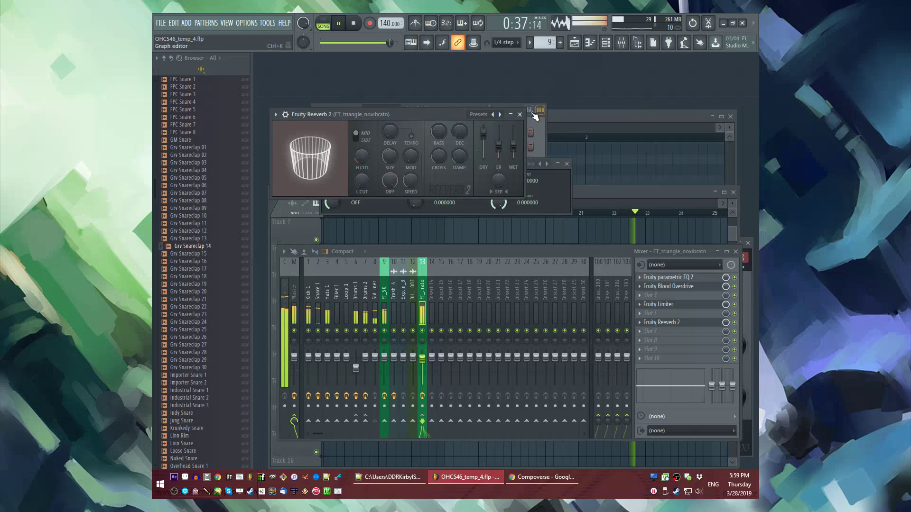
Step: Check the Fruity Limiter settings on the FT_triangle_novibrato mixer track, then close the plugin
{"action": "left_click", "coordinate": [532, 113]}
{"action": "left_click", "coordinate": [660, 304]}
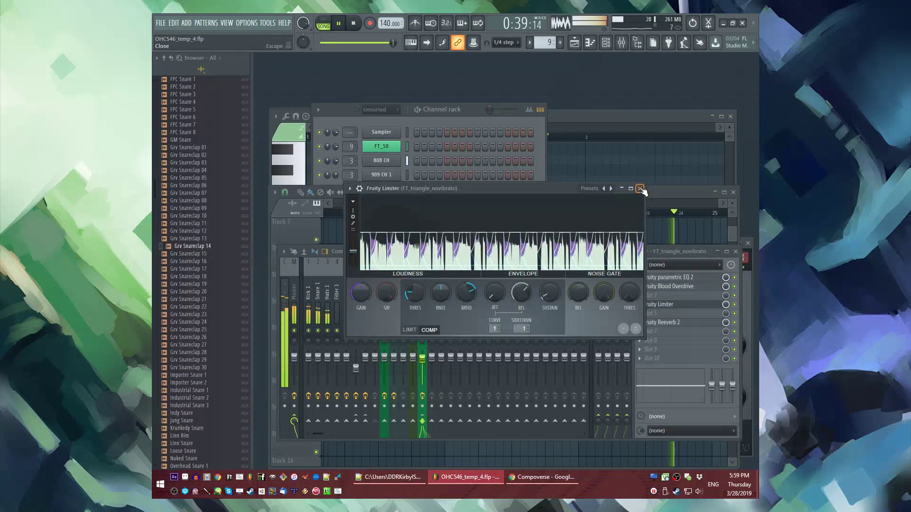
{"action": "left_click", "coordinate": [639, 188]}
{"action": "left_click", "coordinate": [661, 305]}
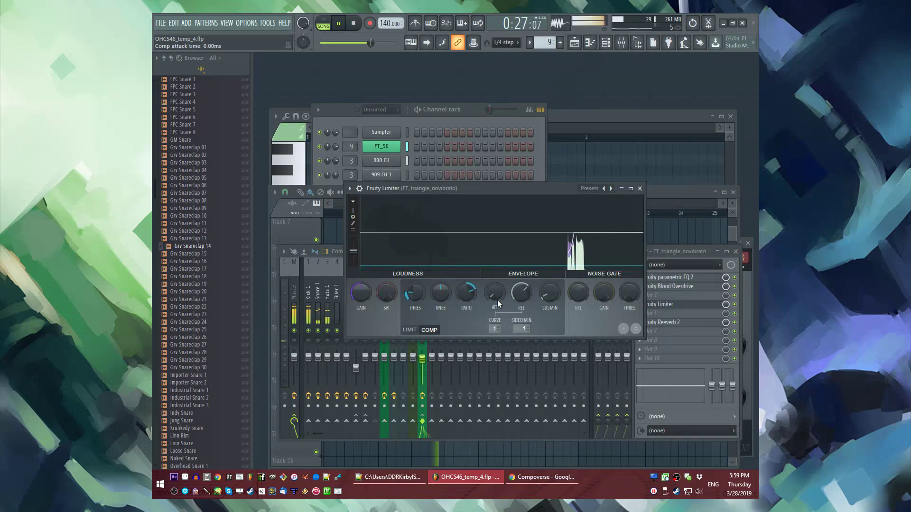
{"action": "left_click", "coordinate": [640, 188]}
Step: Place a copy of Pattern 13 on Track 15 at bar 16 and make it a unique pattern
{"action": "left_click", "coordinate": [611, 192]}
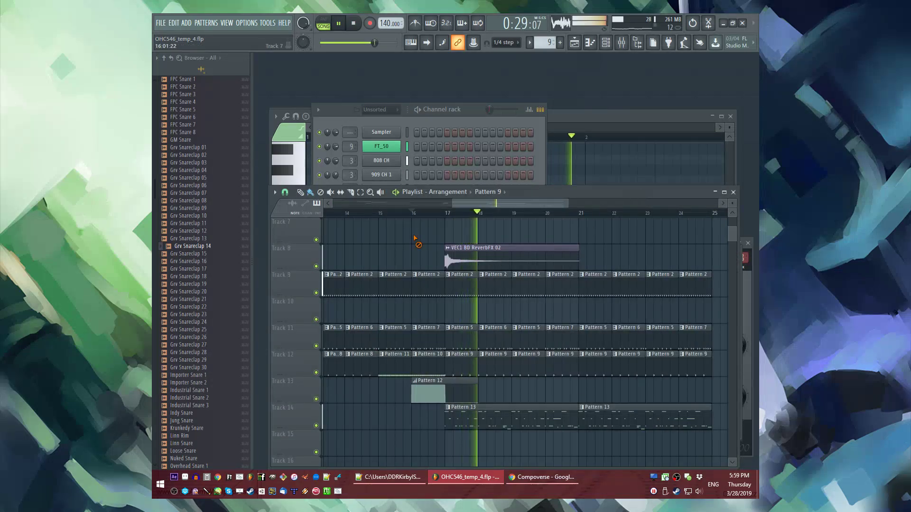
{"action": "scroll", "coordinate": [433, 268], "scroll_direction": "up", "scroll_amount": 2}
{"action": "scroll", "coordinate": [574, 315], "scroll_direction": "down", "scroll_amount": 2, "text": "ctrl"}
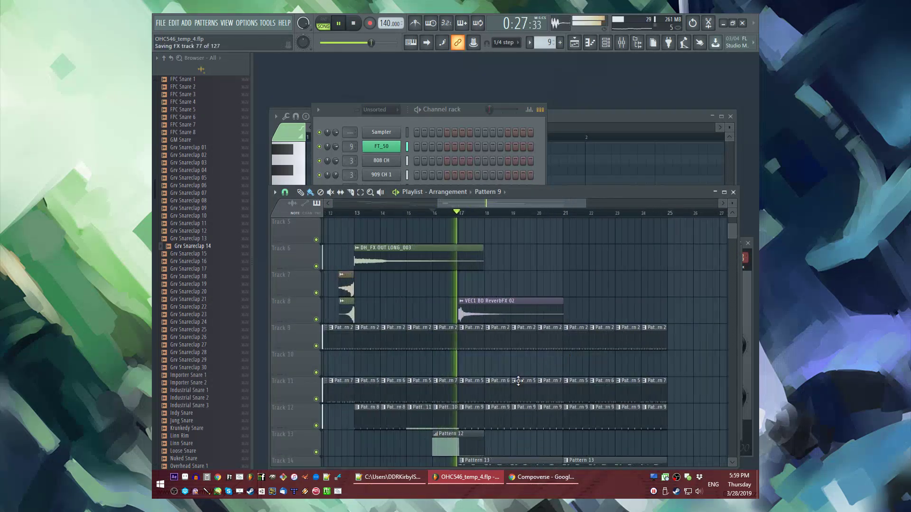
{"action": "scroll", "coordinate": [432, 378], "scroll_direction": "down", "scroll_amount": 5}
{"action": "scroll", "coordinate": [488, 340], "scroll_direction": "down", "scroll_amount": 1, "text": "ctrl"}
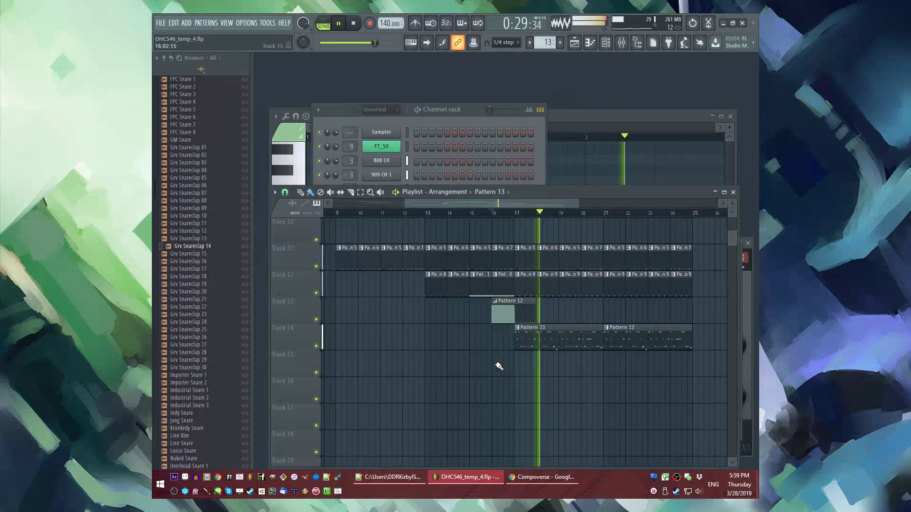
{"action": "left_click", "coordinate": [496, 367]}
{"action": "left_click", "coordinate": [493, 354]}
{"action": "left_click", "coordinate": [504, 412]}
Step: Delete all notes in the new pattern and draw half-bar notes on C4 and C2 in the second half of bar 1
{"action": "key", "text": "ctrl+a"}
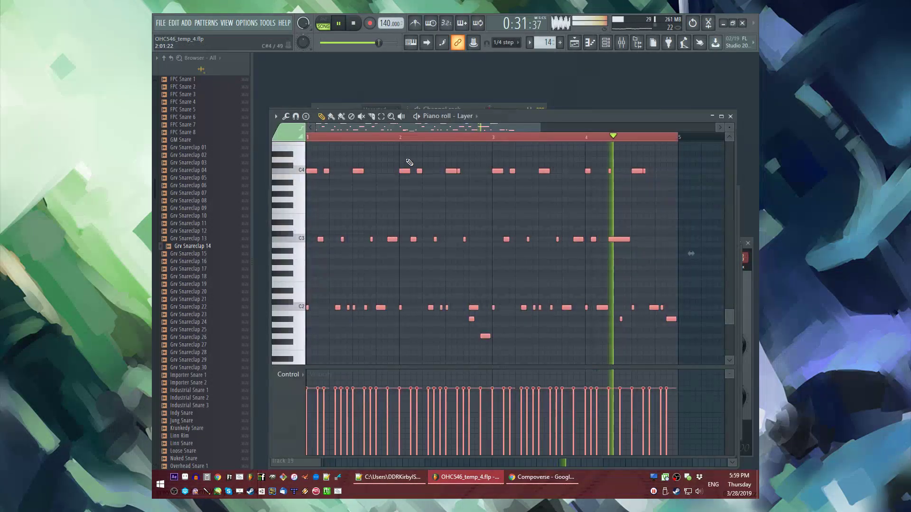
{"action": "key", "text": "Delete"}
{"action": "mouse_move", "coordinate": [373, 172]}
{"action": "left_mouse_down"}
{"action": "mouse_move", "coordinate": [350, 174]}
{"action": "mouse_move", "coordinate": [449, 173]}
{"action": "left_mouse_up"}
{"action": "scroll", "coordinate": [353, 171], "scroll_direction": "up", "scroll_amount": 2, "text": "ctrl"}
{"action": "key", "text": "space"}
{"action": "key", "text": "space"}
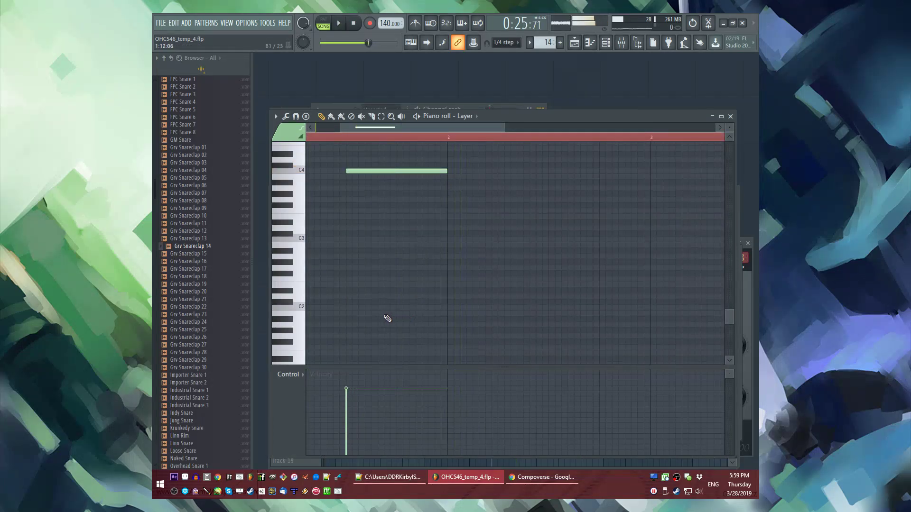
{"action": "left_click", "coordinate": [356, 307]}
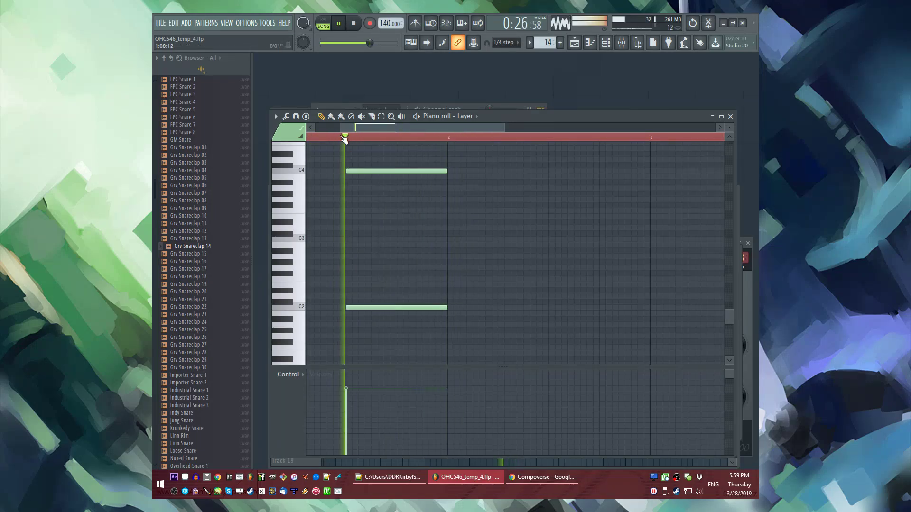
Step: Try the C4 note an octave lower on C3 and play the result
{"action": "left_click_drag", "start_coordinate": [362, 127], "coordinate": [351, 143]}
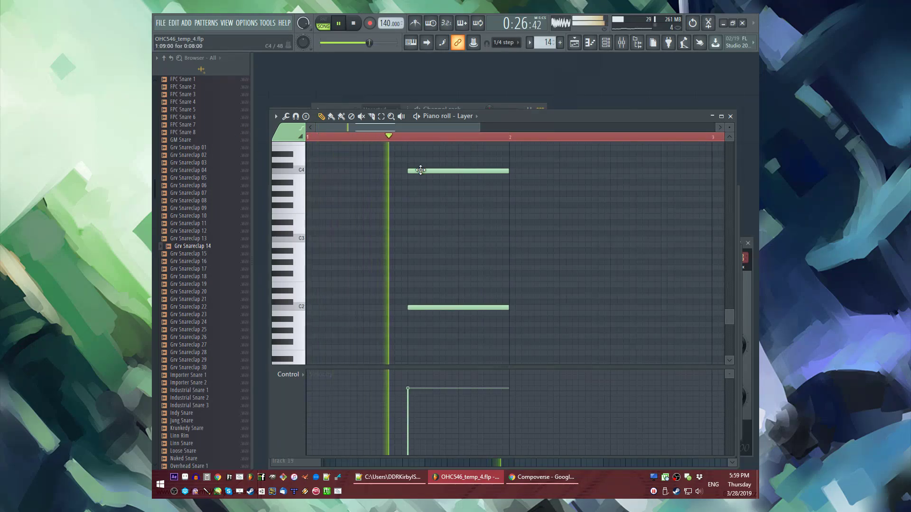
{"action": "left_click_drag", "start_coordinate": [420, 170], "coordinate": [417, 239]}
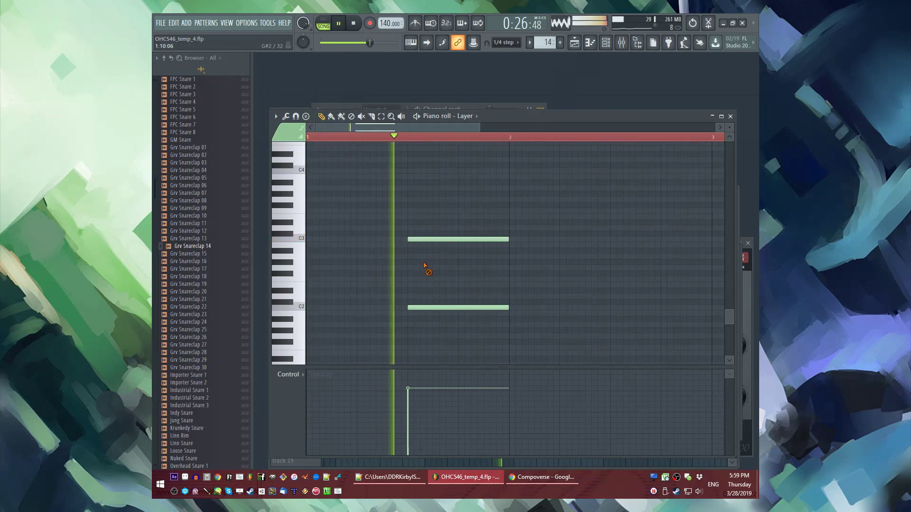
{"action": "key", "text": "space"}
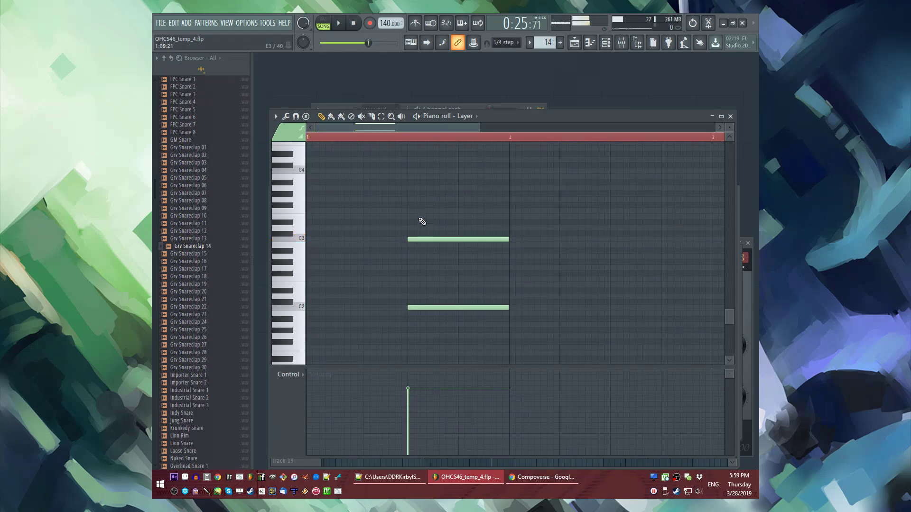
{"action": "left_click", "coordinate": [401, 137]}
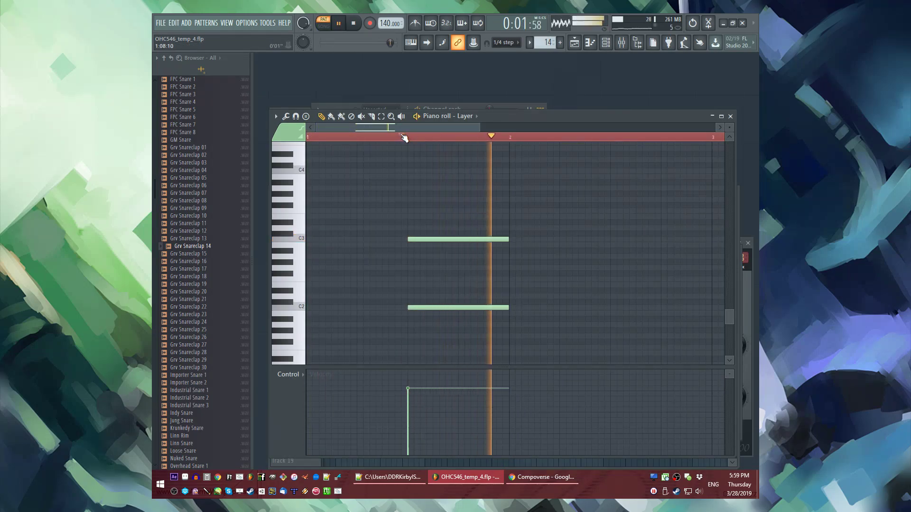
{"action": "key", "text": "l"}
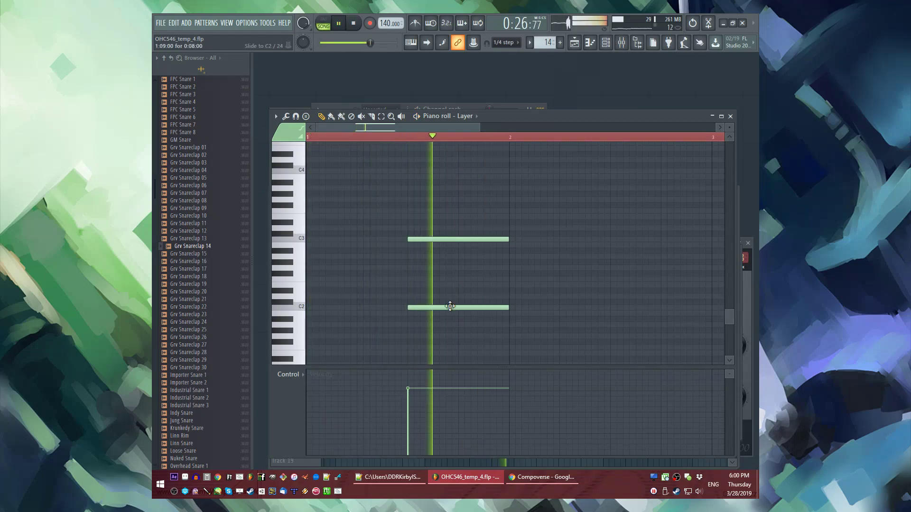
Step: Try shortening the lower note to the last quarter of bar 1 and moving it down to C1
{"action": "left_click_drag", "start_coordinate": [451, 307], "coordinate": [512, 325]}
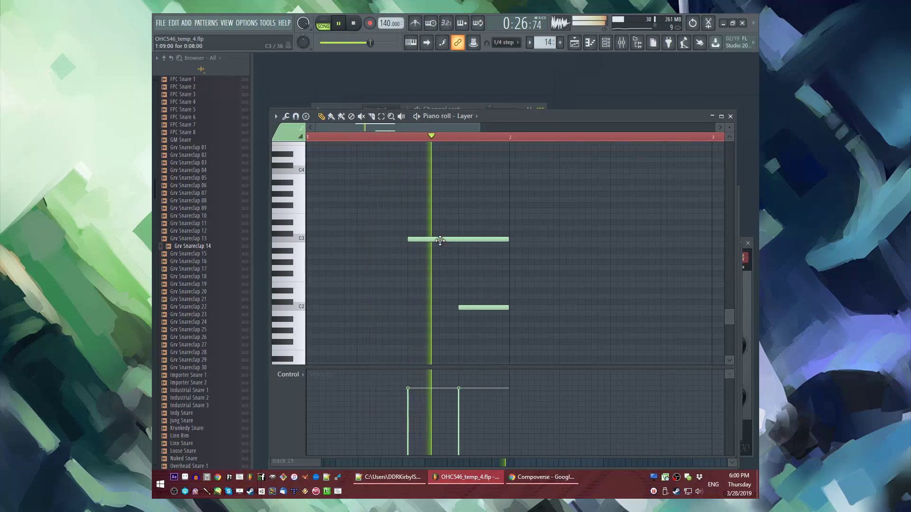
{"action": "left_click_drag", "start_coordinate": [441, 239], "coordinate": [471, 307]}
{"action": "scroll", "coordinate": [460, 241], "scroll_direction": "down", "scroll_amount": 3}
{"action": "scroll", "coordinate": [473, 308], "scroll_direction": "up", "scroll_amount": 2}
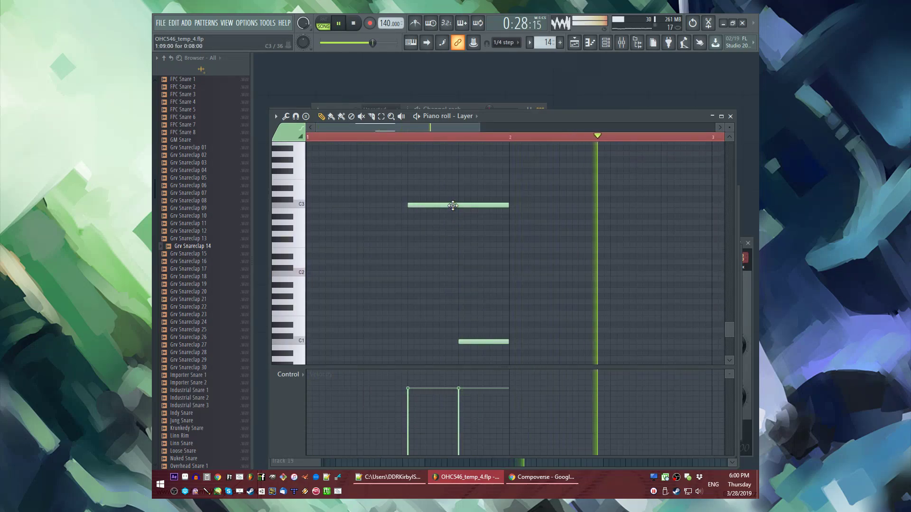
Step: Transpose both notes up one octave to C4 and C2 and return to the playlist
{"action": "key", "text": "ctrl+a"}
{"action": "scroll", "coordinate": [434, 237], "scroll_direction": "up", "scroll_amount": 2}
{"action": "mouse_move", "coordinate": [429, 176]}
{"action": "left_mouse_down"}
{"action": "mouse_move", "coordinate": [433, 163]}
{"action": "mouse_move", "coordinate": [434, 172]}
{"action": "left_mouse_up"}
{"action": "key", "text": "F5"}
{"action": "scroll", "coordinate": [536, 360], "scroll_direction": "up", "scroll_amount": 2}
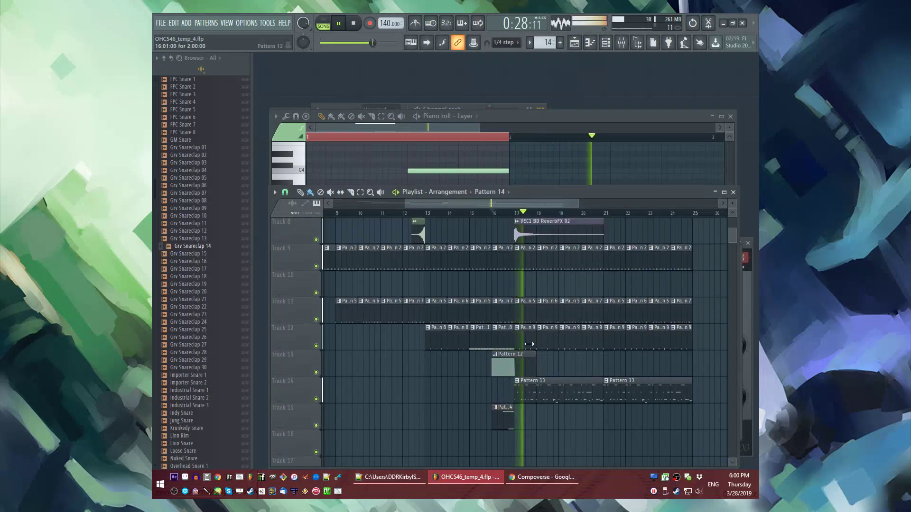
Step: Browse the sample folders in the browser for a fill sound
{"action": "scroll", "coordinate": [480, 285], "scroll_direction": "down", "scroll_amount": 4}
{"action": "scroll", "coordinate": [213, 335], "scroll_direction": "down", "scroll_amount": 10}
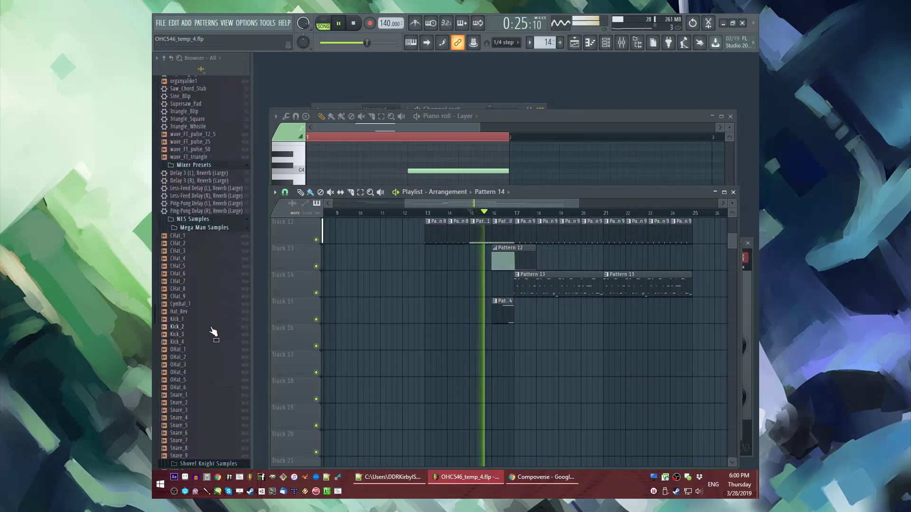
{"action": "scroll", "coordinate": [212, 330], "scroll_direction": "down", "scroll_amount": 15}
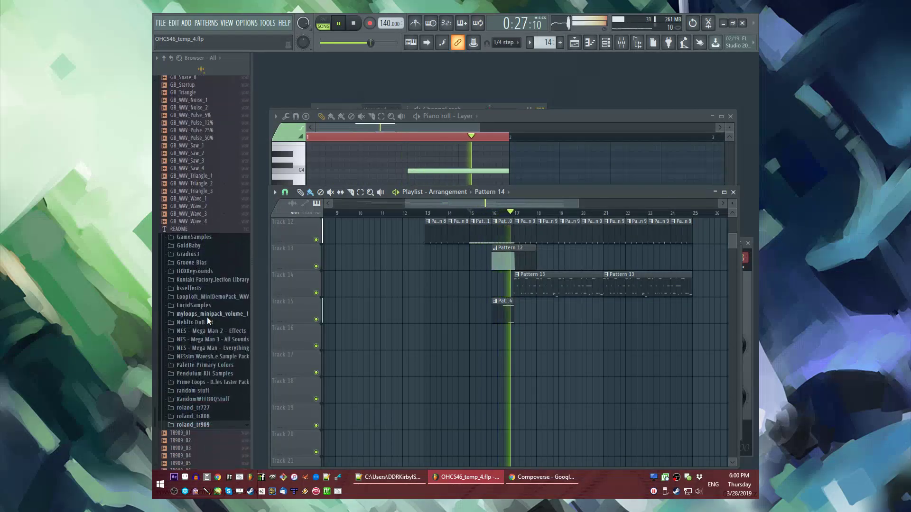
Step: Reset the C2 note in Pattern 14 to start together with the C4 note and return to the playlist
{"action": "double_click", "coordinate": [499, 309]}
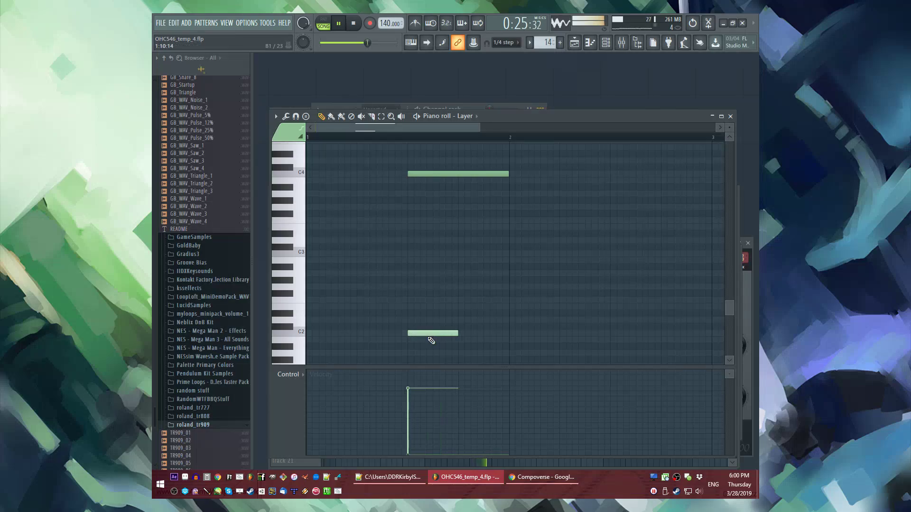
{"action": "key", "text": "F5"}
Step: Expand the first Vengeance Essential sounds folder (vol-1) in the sample browser
{"action": "scroll", "coordinate": [504, 348], "scroll_direction": "up", "scroll_amount": 3}
{"action": "scroll", "coordinate": [207, 304], "scroll_direction": "up", "scroll_amount": 9}
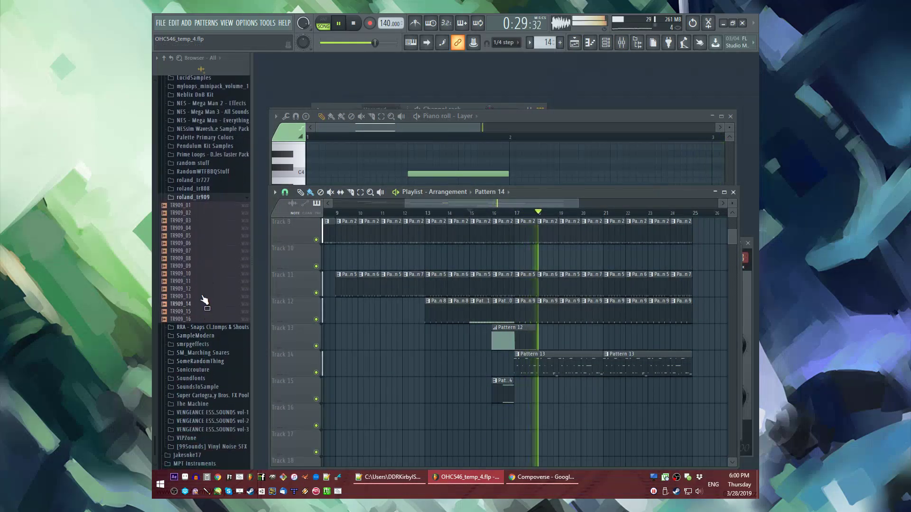
{"action": "scroll", "coordinate": [207, 304], "scroll_direction": "down", "scroll_amount": 4}
{"action": "left_click", "coordinate": [206, 304]}
{"action": "scroll", "coordinate": [207, 304], "scroll_direction": "down", "scroll_amount": 3}
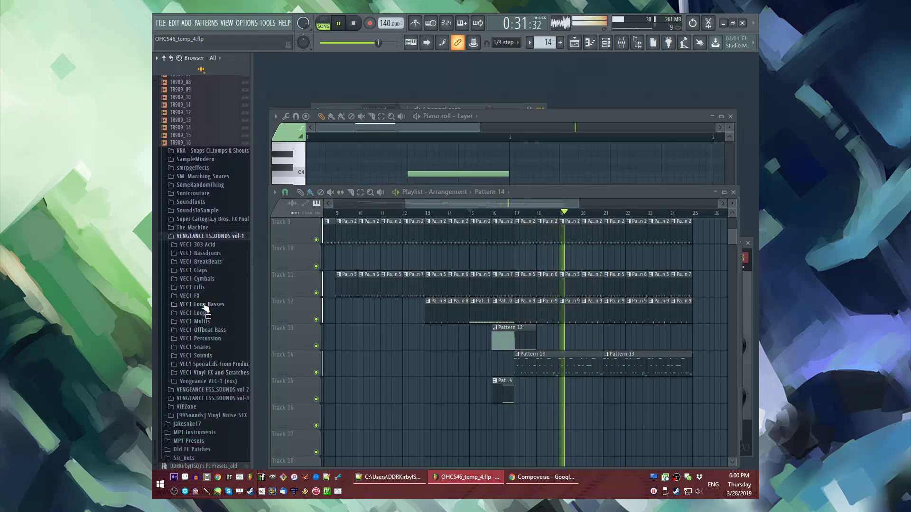
Step: Examine the Fruity parametric EQ 2 curve on the FT_triangle_novibrato mixer track
{"action": "key", "text": "F9"}
{"action": "left_click", "coordinate": [666, 277]}
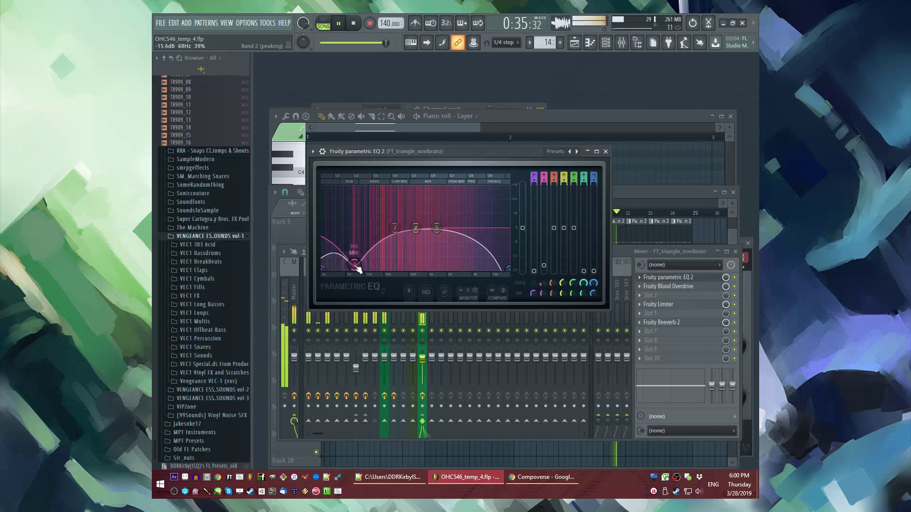
{"action": "key", "text": "F9"}
Step: Inspect the BooBass channel's bass, mid and treble settings during playback, then return to the playlist
{"action": "key", "text": "F6"}
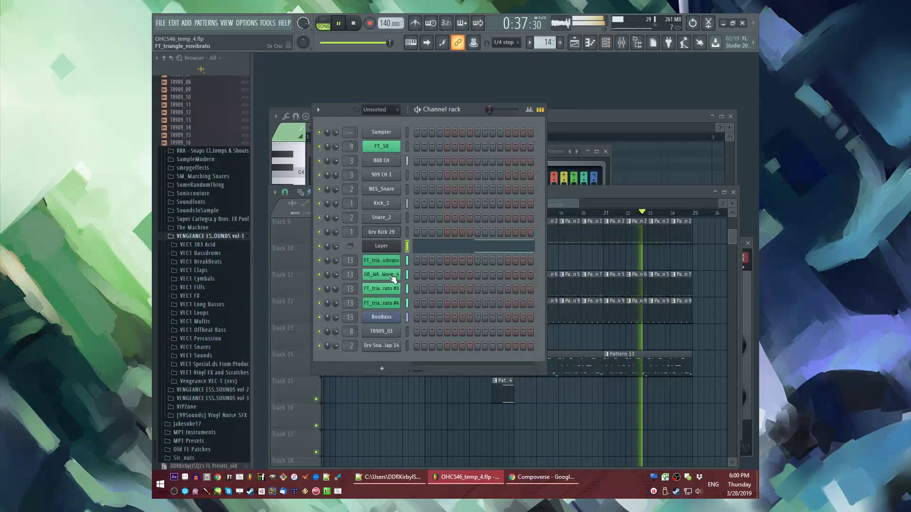
{"action": "left_click", "coordinate": [381, 317]}
{"action": "left_click", "coordinate": [597, 309]}
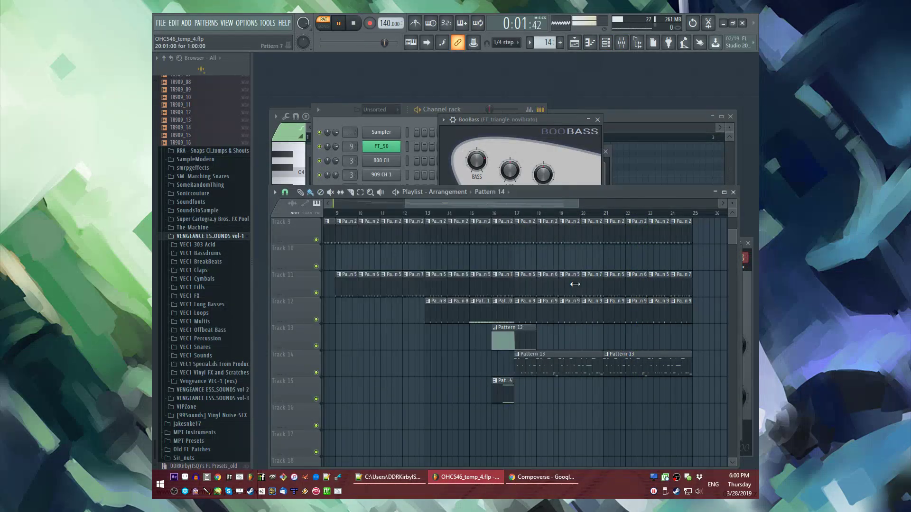
{"action": "left_click", "coordinate": [504, 129]}
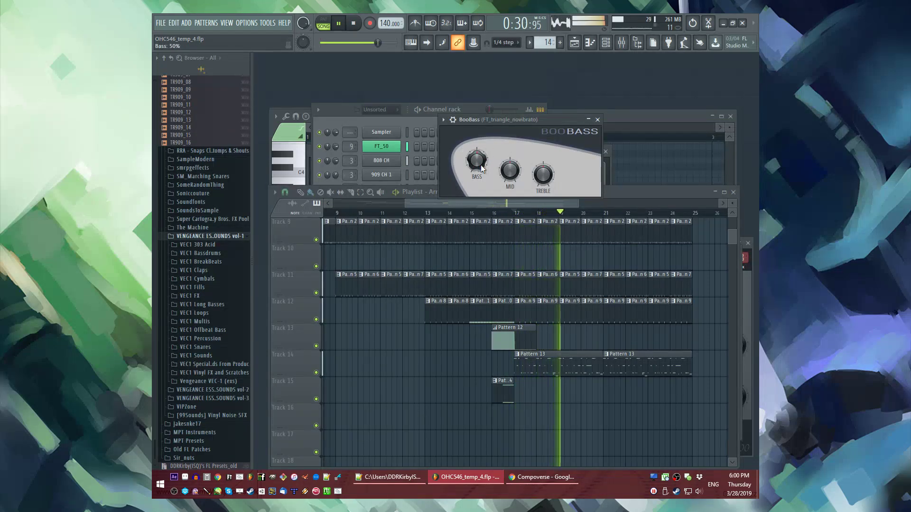
{"action": "left_click", "coordinate": [452, 207]}
{"action": "key", "text": "F6"}
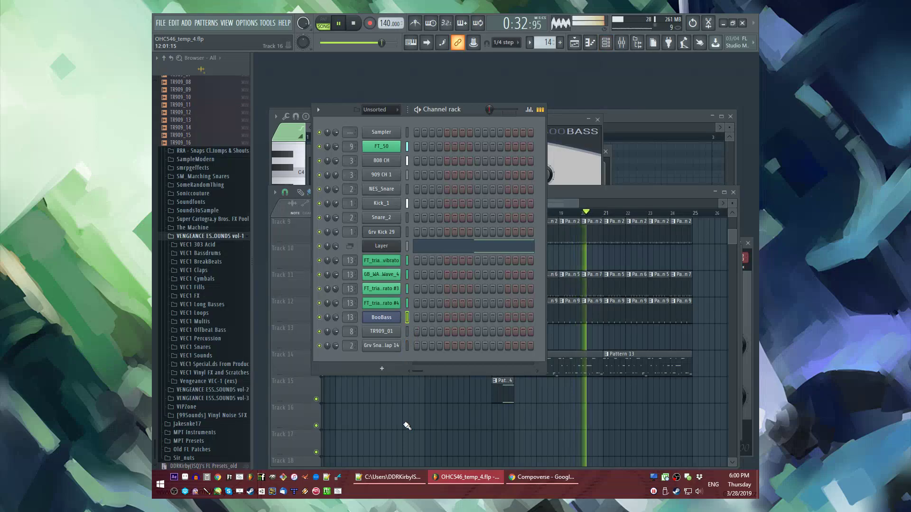
{"action": "key", "text": "F5"}
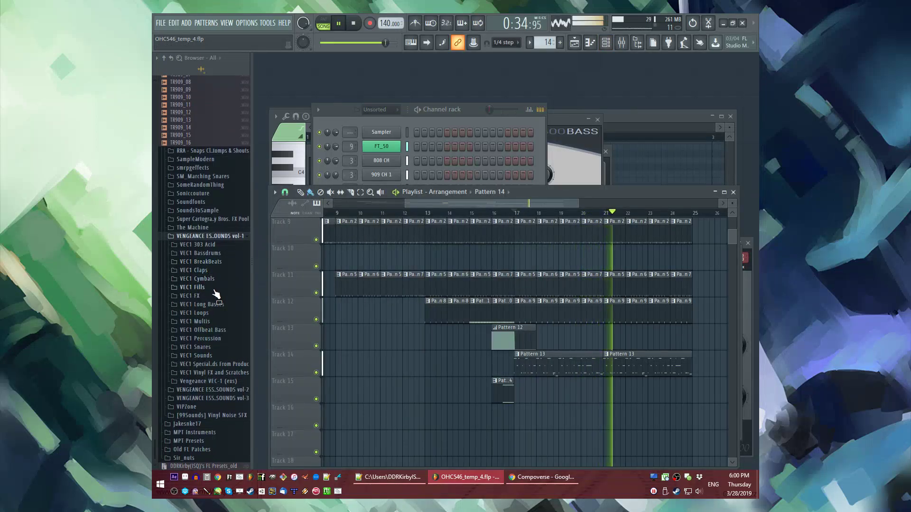
Step: Open the VEC1 Fills folder, place VEC1 Loops Fillin140 07 on Track 16 at bar 16, and play from just before it
{"action": "left_click", "coordinate": [192, 287]}
{"action": "key", "text": "space"}
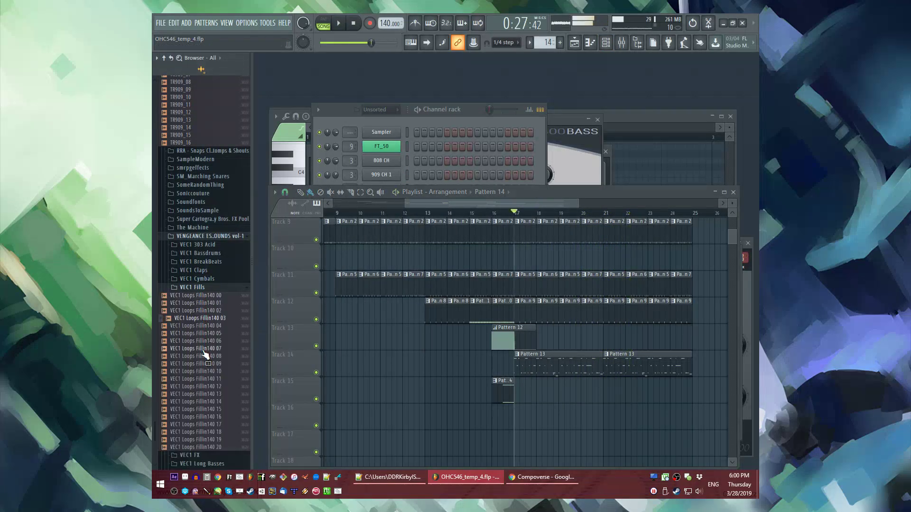
{"action": "left_click_drag", "start_coordinate": [478, 417], "coordinate": [494, 411]}
{"action": "key", "text": "space"}
{"action": "scroll", "coordinate": [483, 207], "scroll_direction": "up", "scroll_amount": 3}
{"action": "left_click", "coordinate": [485, 213]}
{"action": "scroll", "coordinate": [488, 213], "scroll_direction": "up", "scroll_amount": 2}
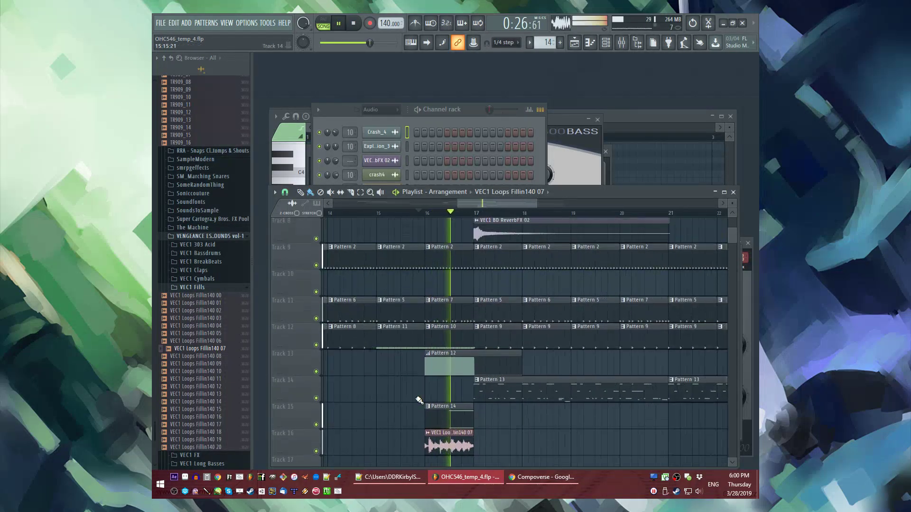
Step: Try VEC1 Loops Fillin140 14 as the fill on Track 16 at bar 16 and play it
{"action": "scroll", "coordinate": [340, 376], "scroll_direction": "down", "scroll_amount": 2}
{"action": "left_click_drag", "start_coordinate": [231, 408], "coordinate": [441, 367]}
{"action": "scroll", "coordinate": [433, 391], "scroll_direction": "up", "scroll_amount": 2}
{"action": "key", "text": "space"}
Step: Audition VEC1 Loops Fillin140 17 and 19 in place of the fill on Track 16 at bar 16
{"action": "left_click_drag", "start_coordinate": [213, 424], "coordinate": [219, 432]}
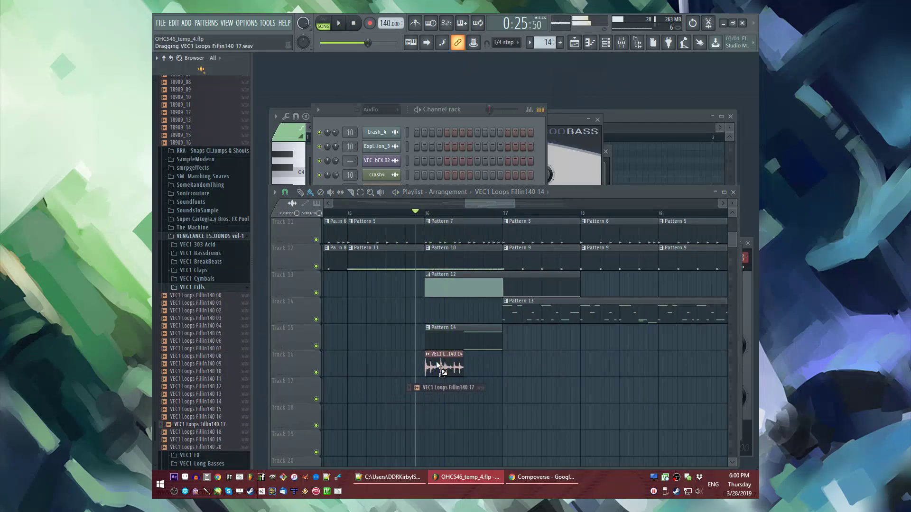
{"action": "left_click_drag", "start_coordinate": [437, 365], "coordinate": [437, 367]}
{"action": "key", "text": "space"}
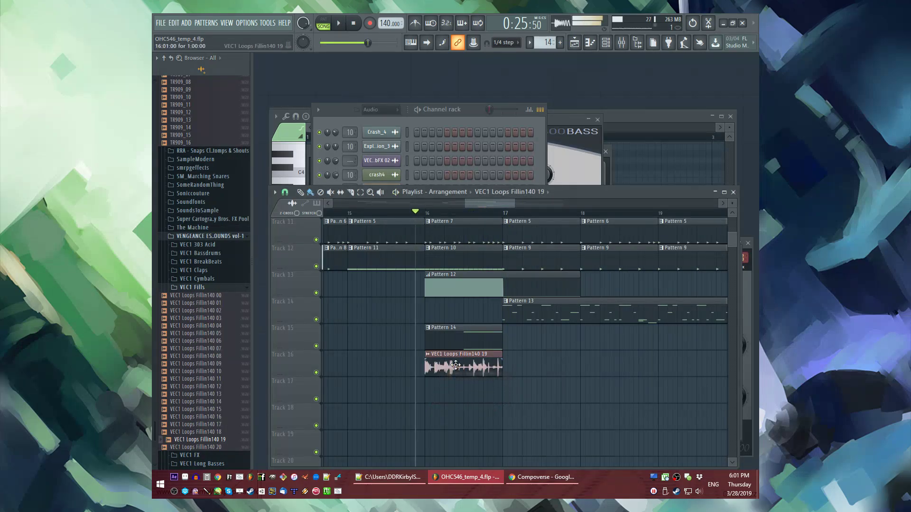
{"action": "key", "text": "space"}
Step: Audition VEC1 Loops Fillin140 03 and 00 in place of the fill on Track 16
{"action": "left_click_drag", "start_coordinate": [223, 334], "coordinate": [228, 336]}
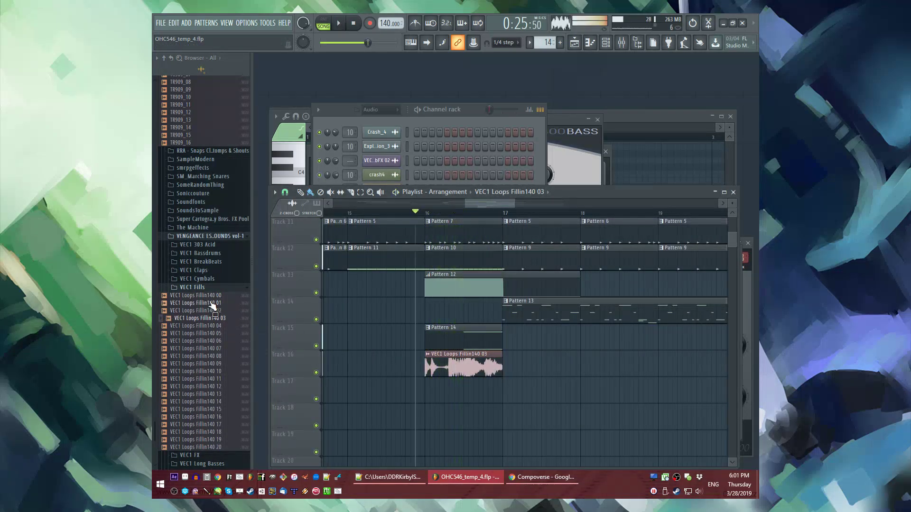
{"action": "left_click_drag", "start_coordinate": [438, 365], "coordinate": [440, 365]}
{"action": "key", "text": "space"}
{"action": "left_click_drag", "start_coordinate": [196, 295], "coordinate": [459, 367]}
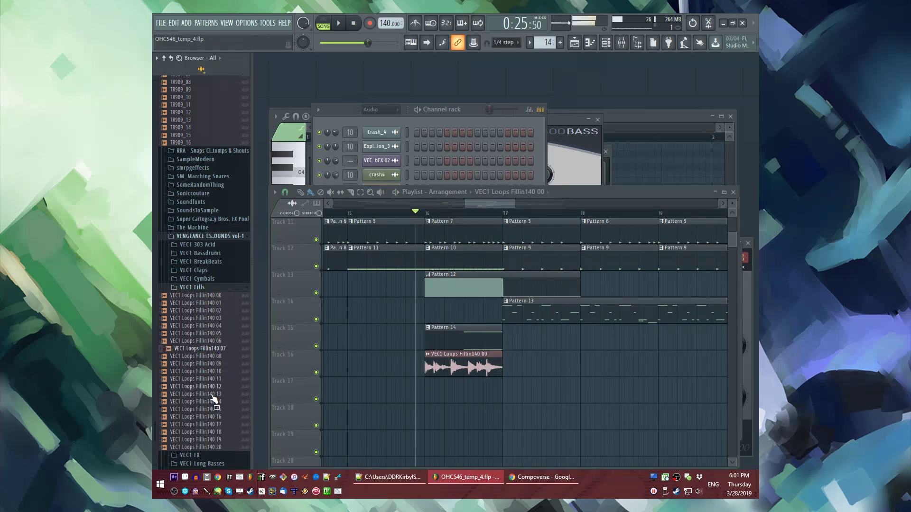
Step: Replace the fill on Track 16 at bar 16 with VEC1 Loops Fillin140 18 and play it in context
{"action": "scroll", "coordinate": [219, 418], "scroll_direction": "down", "scroll_amount": 4}
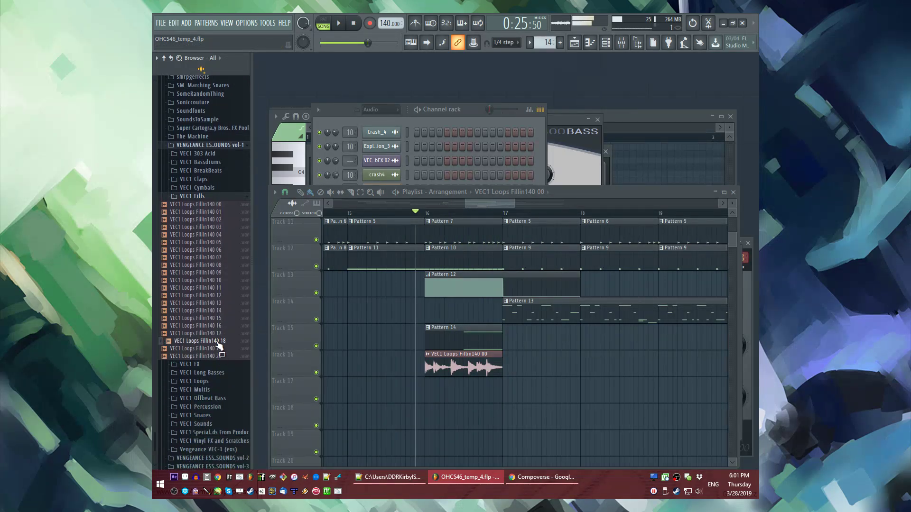
{"action": "left_click_drag", "start_coordinate": [449, 365], "coordinate": [448, 367]}
{"action": "key", "text": "space"}
{"action": "scroll", "coordinate": [512, 423], "scroll_direction": "up", "scroll_amount": 1}
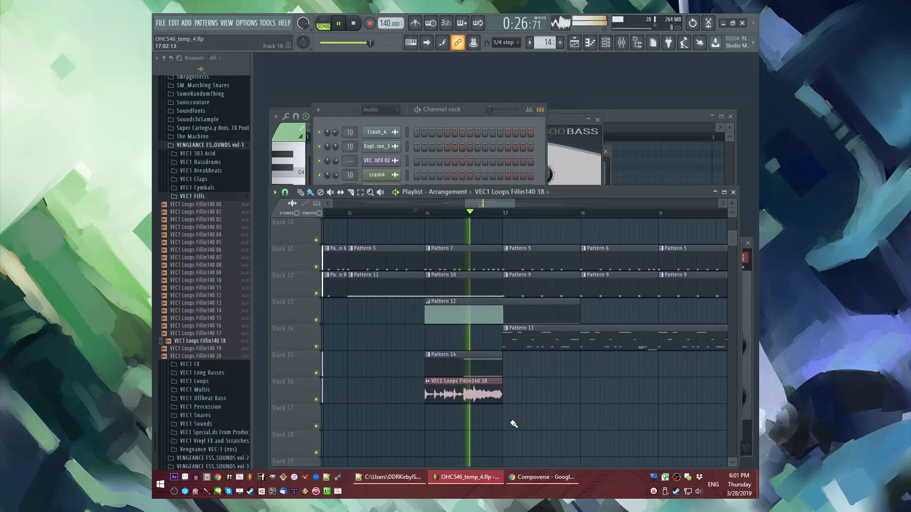
Step: Place the CoolReverse_03 sample from the Overused Transition FX folder on Track 10 in bar 16
{"action": "scroll", "coordinate": [475, 379], "scroll_direction": "up", "scroll_amount": 5}
{"action": "scroll", "coordinate": [401, 223], "scroll_direction": "down", "scroll_amount": 2}
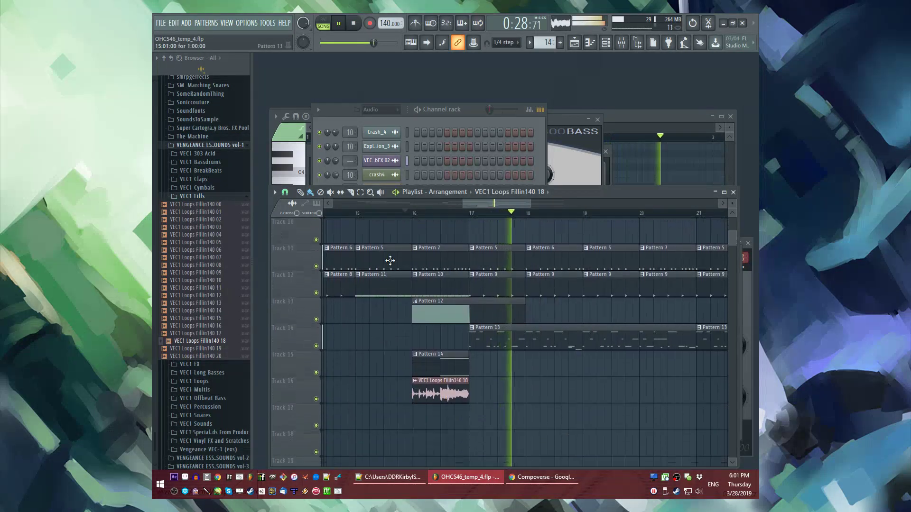
{"action": "scroll", "coordinate": [209, 311], "scroll_direction": "up", "scroll_amount": 12}
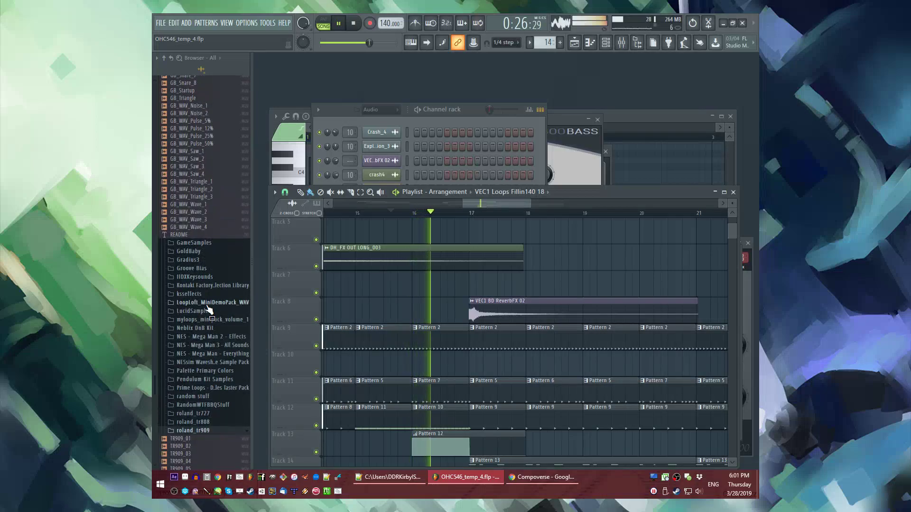
{"action": "scroll", "coordinate": [206, 305], "scroll_direction": "down", "scroll_amount": 15}
{"action": "key", "text": "space"}
{"action": "left_click_drag", "start_coordinate": [441, 361], "coordinate": [441, 362]}
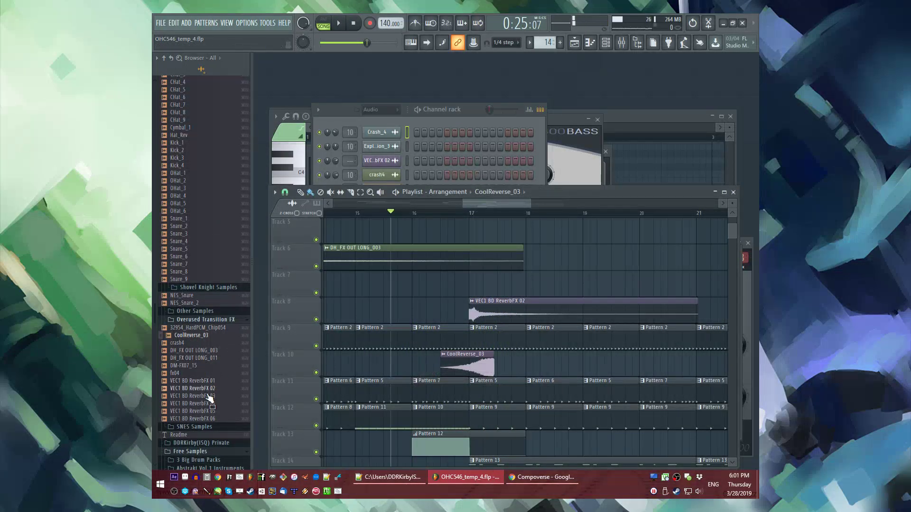
Step: Replace the bar 17 impact with VEC1 BD ReverbFX 03 on Track 7 and move CoolReverse_03 so it ends at bar 17
{"action": "left_click_drag", "start_coordinate": [474, 283], "coordinate": [475, 282]}
{"action": "key", "text": "space"}
{"action": "left_click_drag", "start_coordinate": [480, 366], "coordinate": [458, 366]}
{"action": "scroll", "coordinate": [459, 366], "scroll_direction": "up", "scroll_amount": 3}
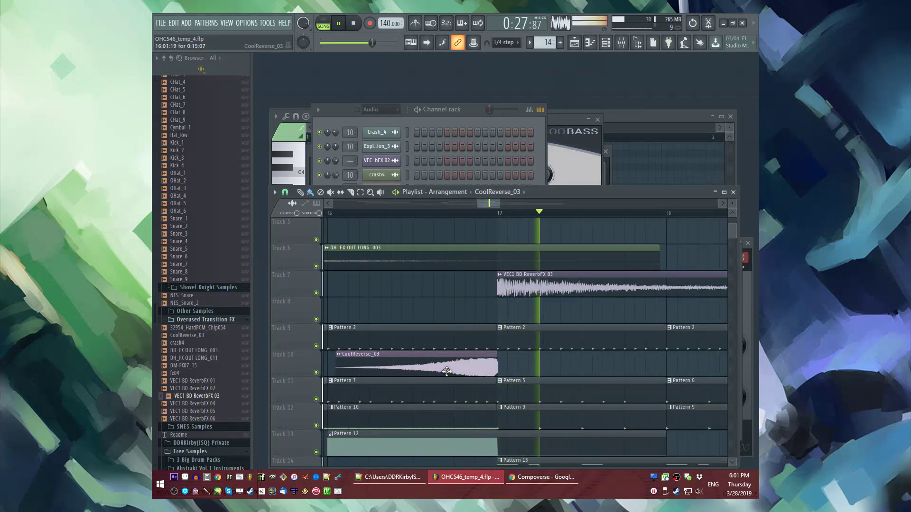
Step: Set the CoolReverse_03 channel's volume to 67% and route it to mixer track 10
{"action": "double_click", "coordinate": [459, 366]}
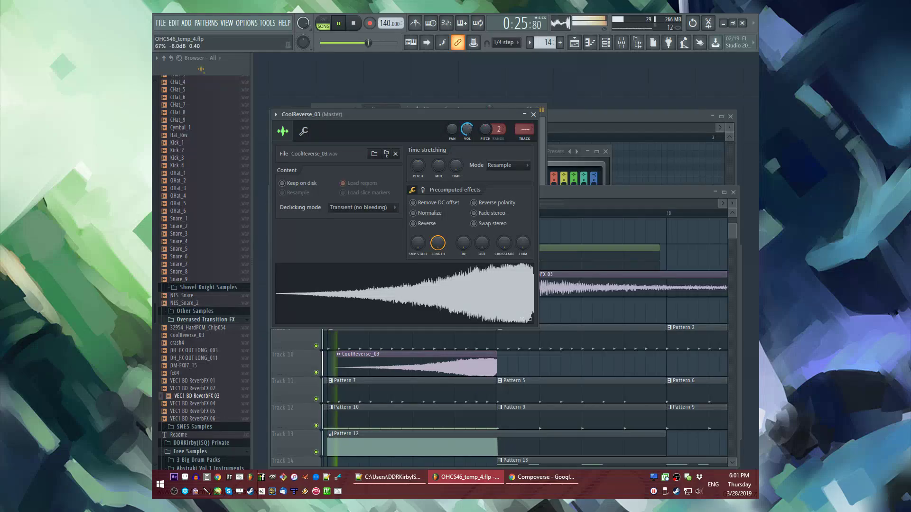
{"action": "left_click", "coordinate": [525, 139]}
{"action": "left_click_drag", "start_coordinate": [525, 135], "coordinate": [525, 147]}
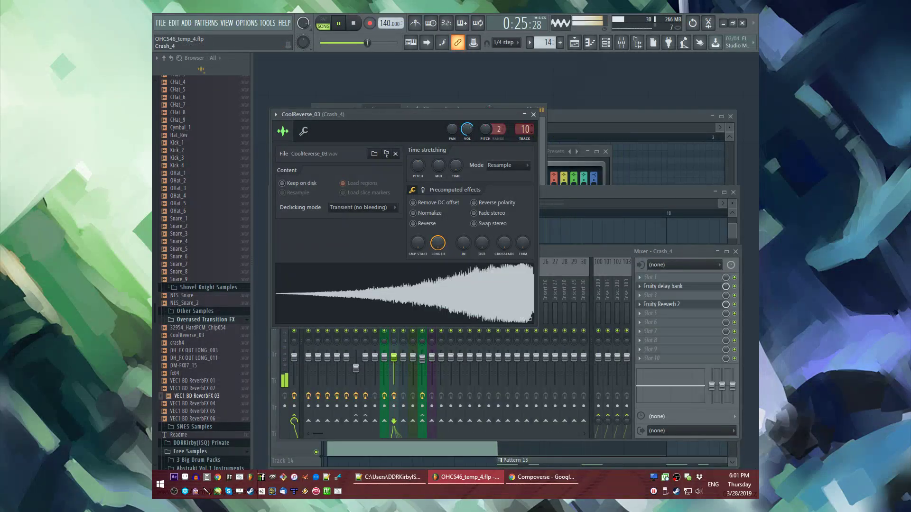
{"action": "left_click", "coordinate": [534, 114]}
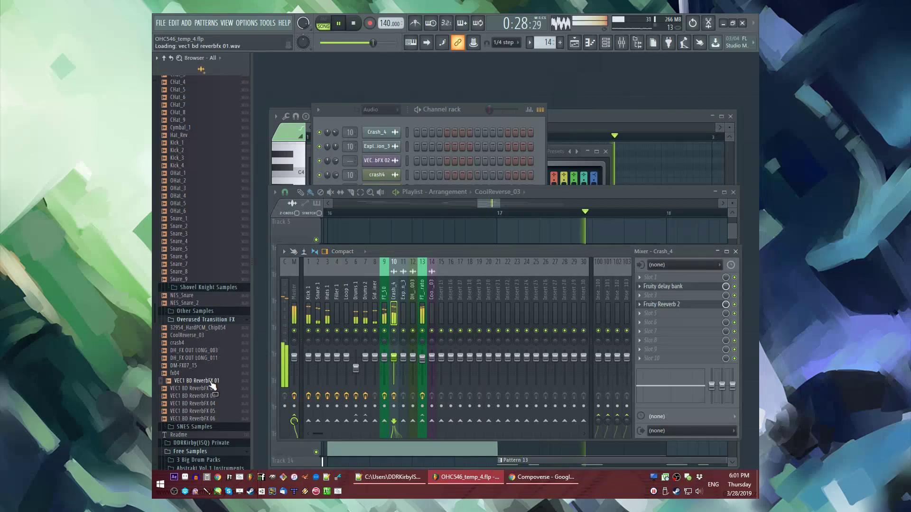
Step: Audition samples from the VEC1 FX folder of the Vengeance vol-1 library
{"action": "scroll", "coordinate": [211, 332], "scroll_direction": "down", "scroll_amount": 15}
{"action": "scroll", "coordinate": [210, 322], "scroll_direction": "down", "scroll_amount": 15}
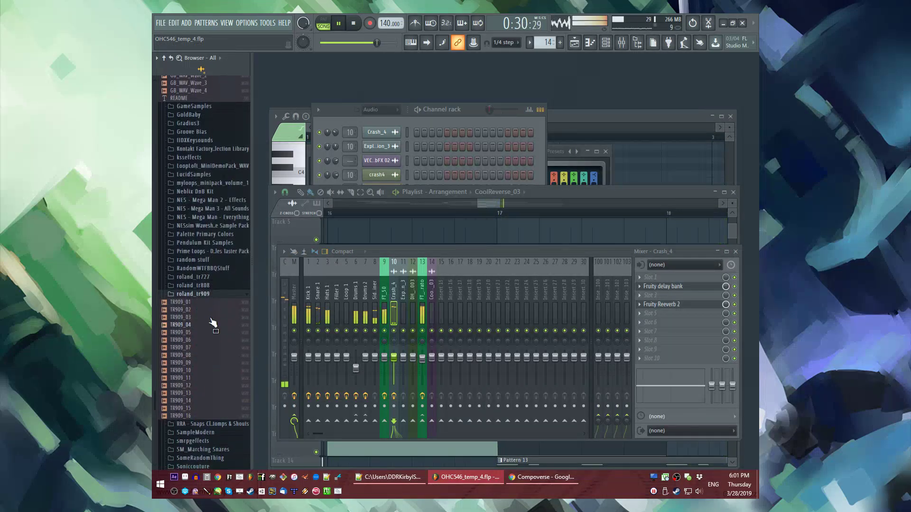
{"action": "scroll", "coordinate": [211, 323], "scroll_direction": "down", "scroll_amount": 5}
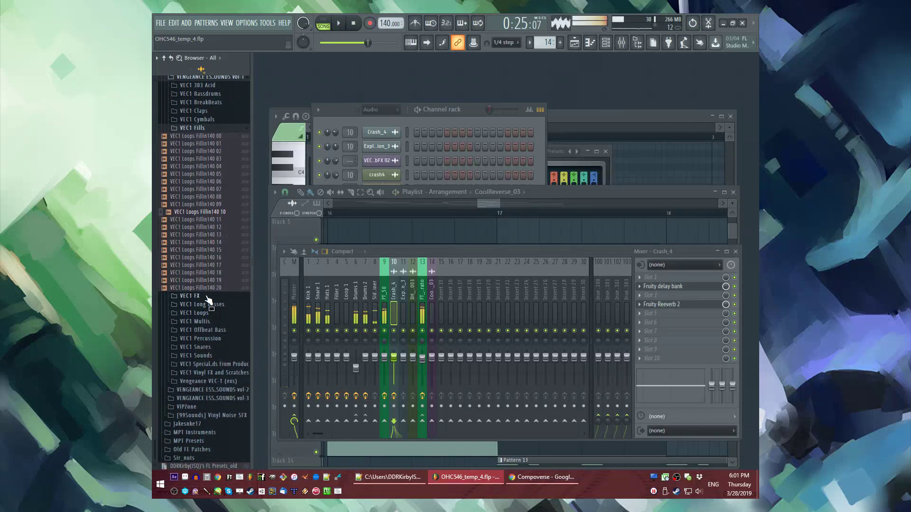
{"action": "left_click", "coordinate": [207, 296]}
{"action": "scroll", "coordinate": [201, 313], "scroll_direction": "up", "scroll_amount": 9}
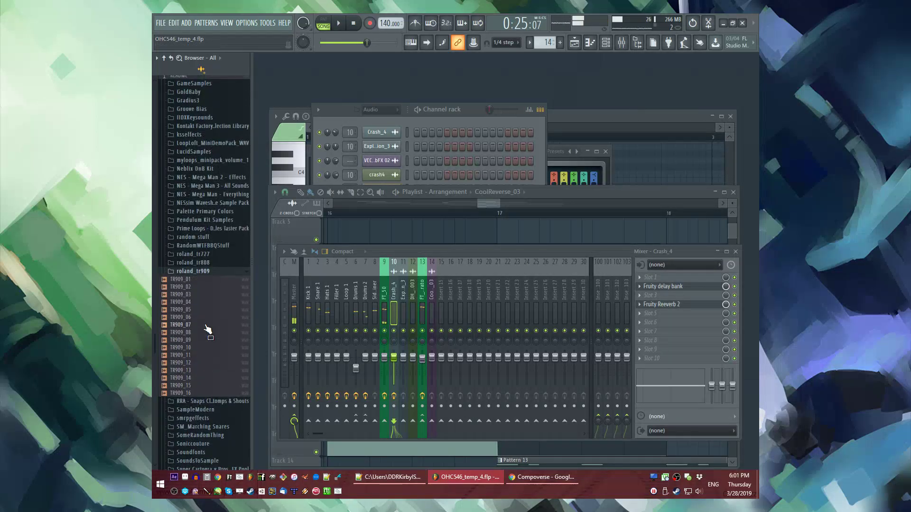
{"action": "scroll", "coordinate": [205, 274], "scroll_direction": "down", "scroll_amount": 3}
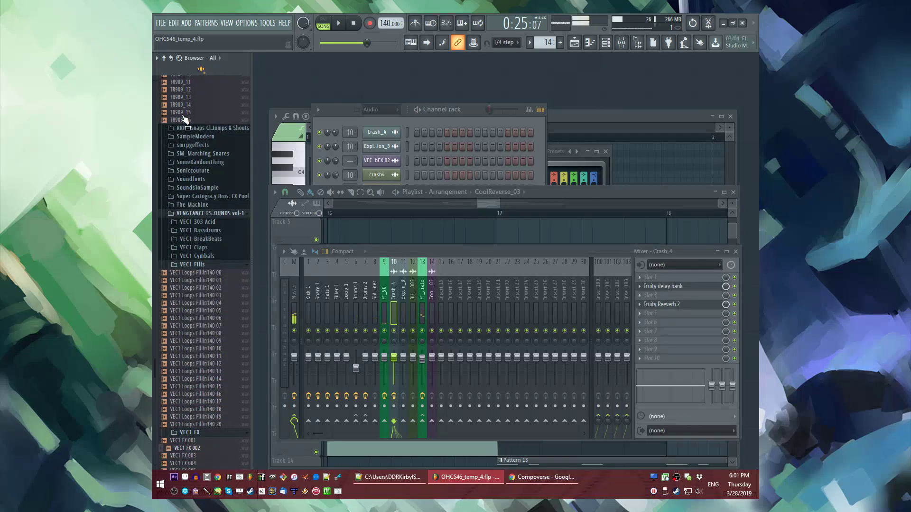
Step: Place the applause sample from the VIPZone fx folder on Track 5 at bar 17 and play it in context
{"action": "scroll", "coordinate": [223, 239], "scroll_direction": "up", "scroll_amount": 15}
{"action": "scroll", "coordinate": [221, 239], "scroll_direction": "down", "scroll_amount": 13}
{"action": "left_click", "coordinate": [190, 407]}
{"action": "left_click", "coordinate": [185, 305]}
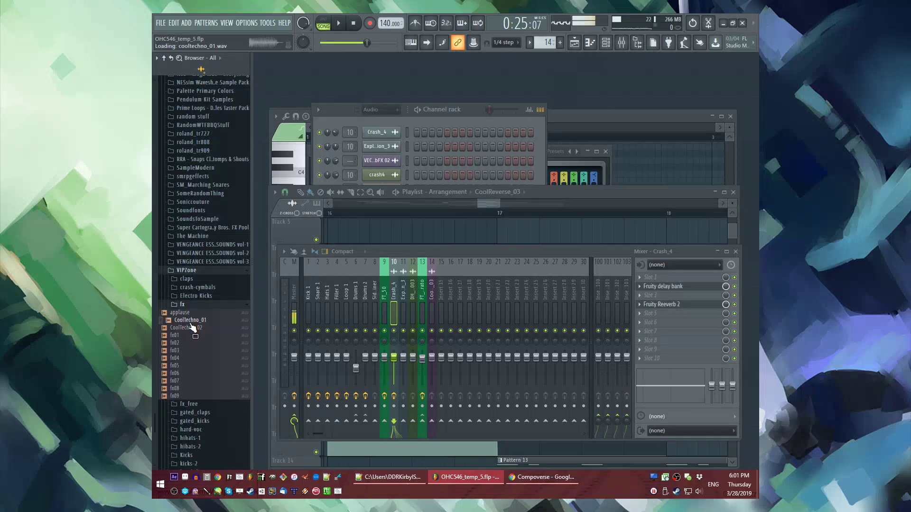
{"action": "left_click_drag", "start_coordinate": [188, 317], "coordinate": [534, 234]}
{"action": "scroll", "coordinate": [426, 240], "scroll_direction": "down", "scroll_amount": 3}
{"action": "key", "text": "space"}
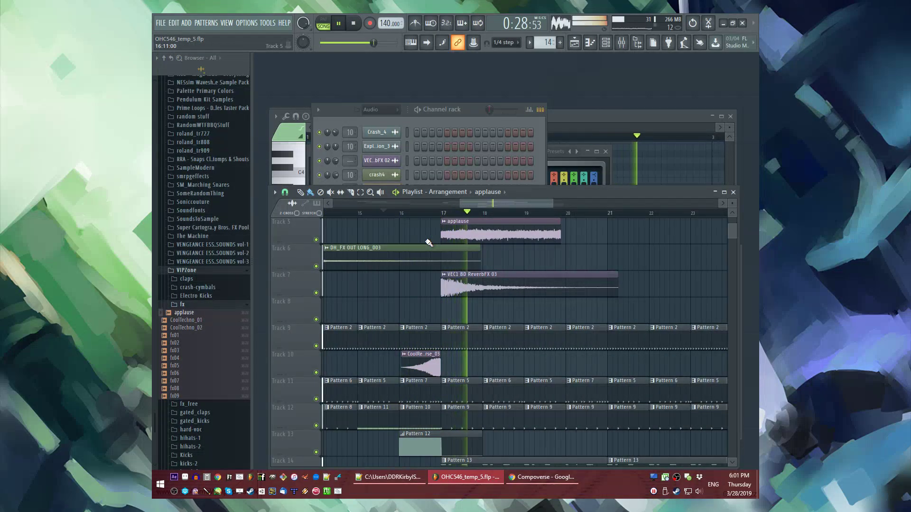
Step: Open the applause sample's channel settings and audition the numbered fx samples in the VIPZone fx folder
{"action": "double_click", "coordinate": [443, 236]}
{"action": "left_click", "coordinate": [195, 336]}
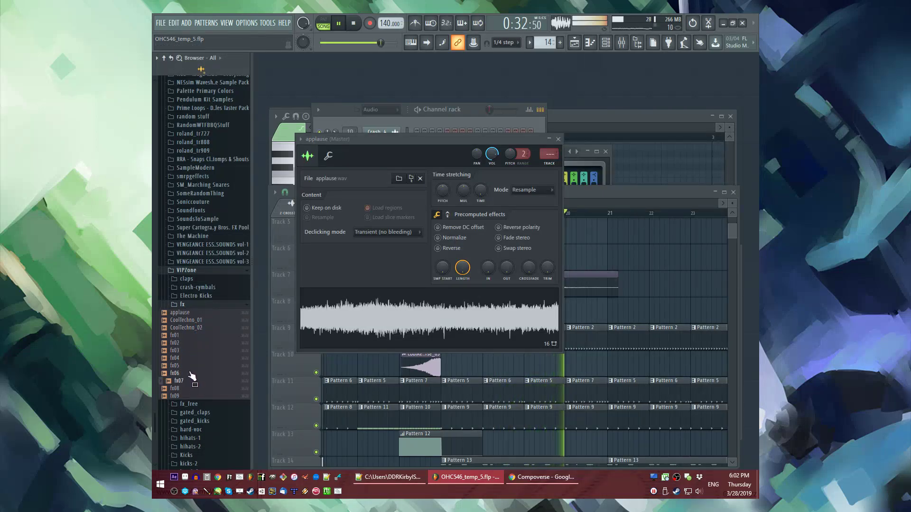
{"action": "key", "text": "space"}
{"action": "left_click_drag", "start_coordinate": [189, 381], "coordinate": [190, 386]}
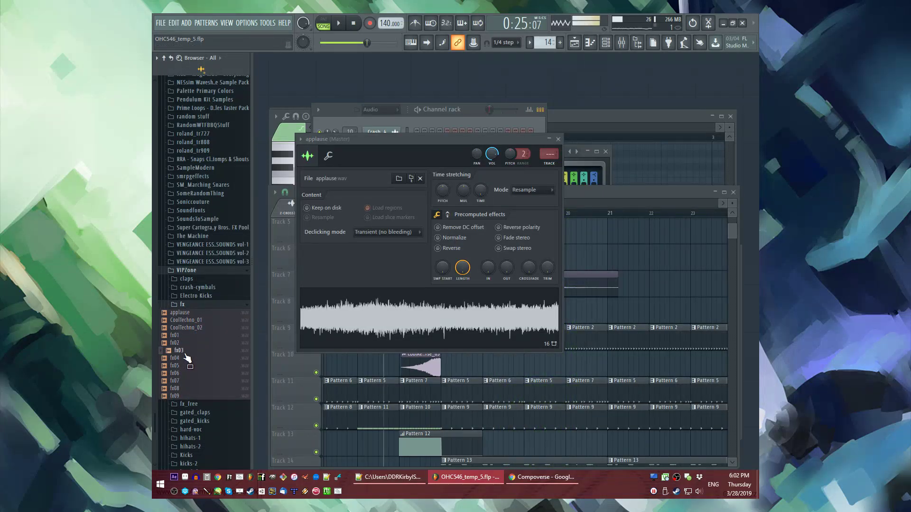
Step: Audition the bass drum samples in the VEC1 Reverb and FX Kicks folder
{"action": "left_click", "coordinate": [213, 246]}
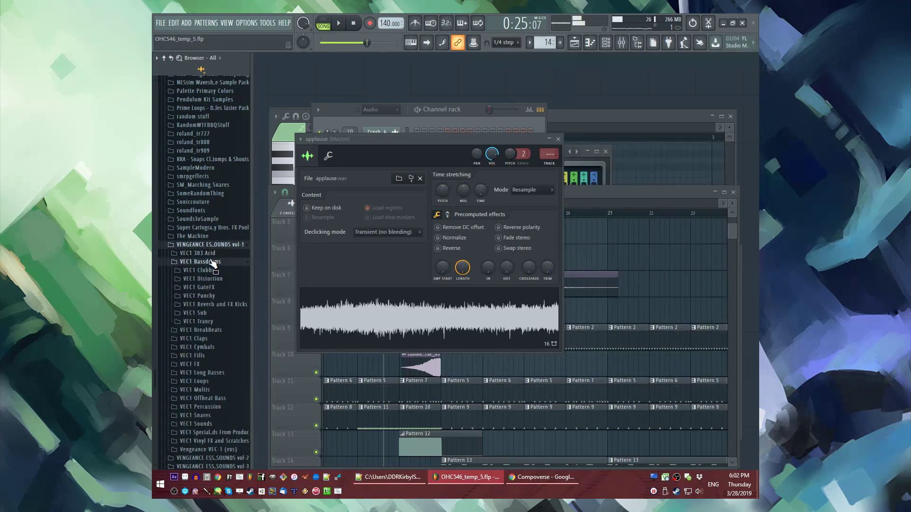
{"action": "left_click", "coordinate": [208, 270]}
{"action": "left_click", "coordinate": [208, 262]}
{"action": "left_click", "coordinate": [207, 305]}
{"action": "left_click", "coordinate": [205, 320]}
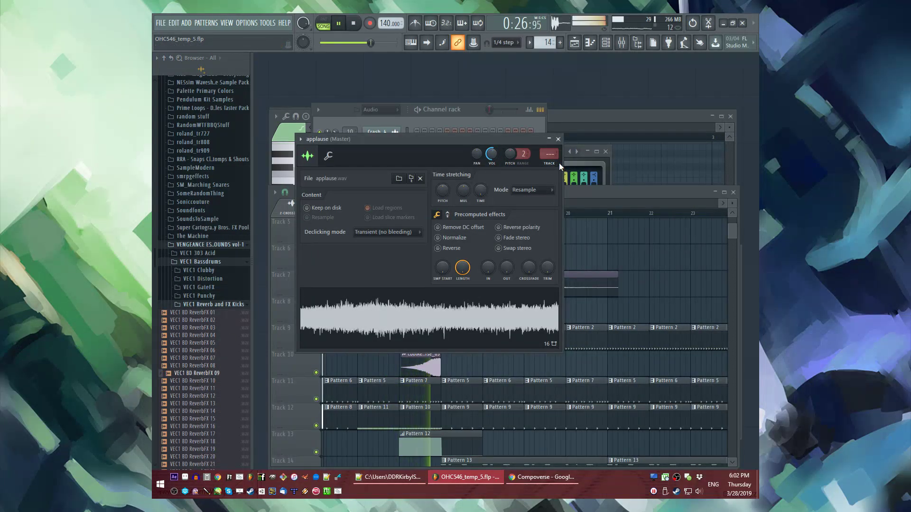
Step: Fade out the applause sample by setting its precomputed Out effect to about 18%
{"action": "left_click_drag", "start_coordinate": [506, 274], "coordinate": [507, 258]}
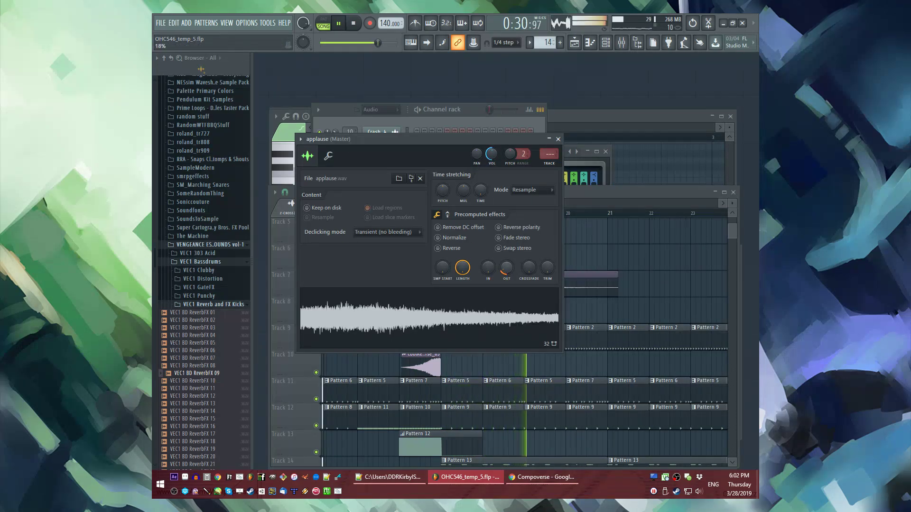
{"action": "left_click", "coordinate": [647, 287]}
{"action": "scroll", "coordinate": [514, 275], "scroll_direction": "up", "scroll_amount": 1}
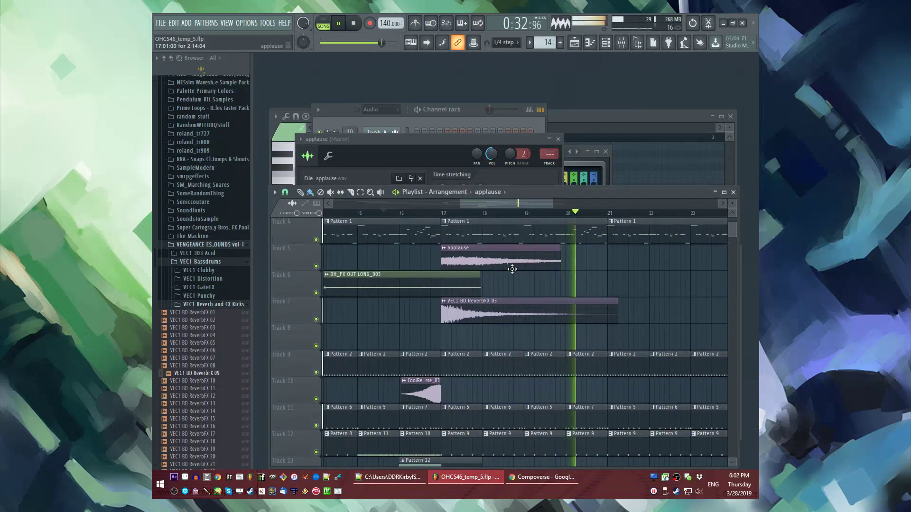
Step: Route the applause channel to mixer track 15 and load Fruity Reeverb 2 in its effect slot 4
{"action": "left_click", "coordinate": [549, 154]}
{"action": "key", "text": "F9"}
{"action": "left_click", "coordinate": [643, 306]}
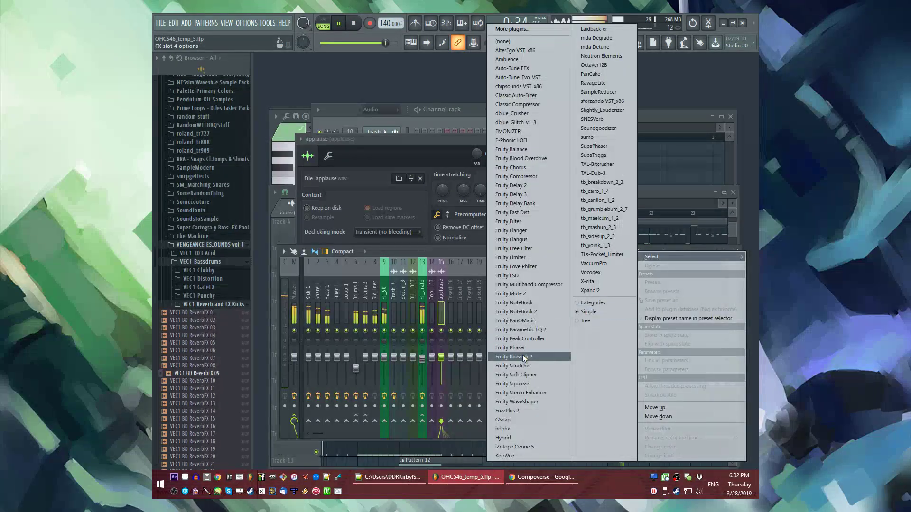
{"action": "left_click", "coordinate": [517, 351]}
{"action": "key", "text": "F9"}
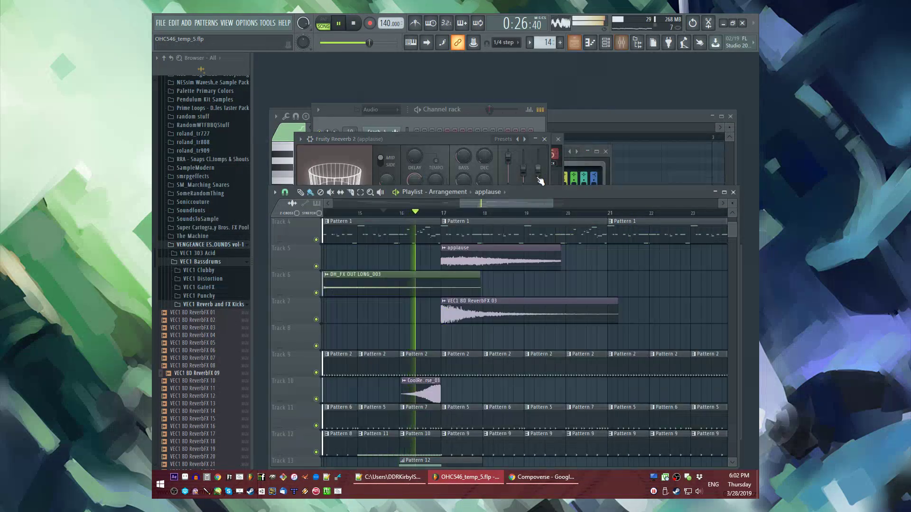
Step: Play the section from bar 17 to 25 and inspect the FT_triangle_novibrato mixer track's effects
{"action": "key", "text": "F6"}
{"action": "left_click", "coordinate": [698, 492]}
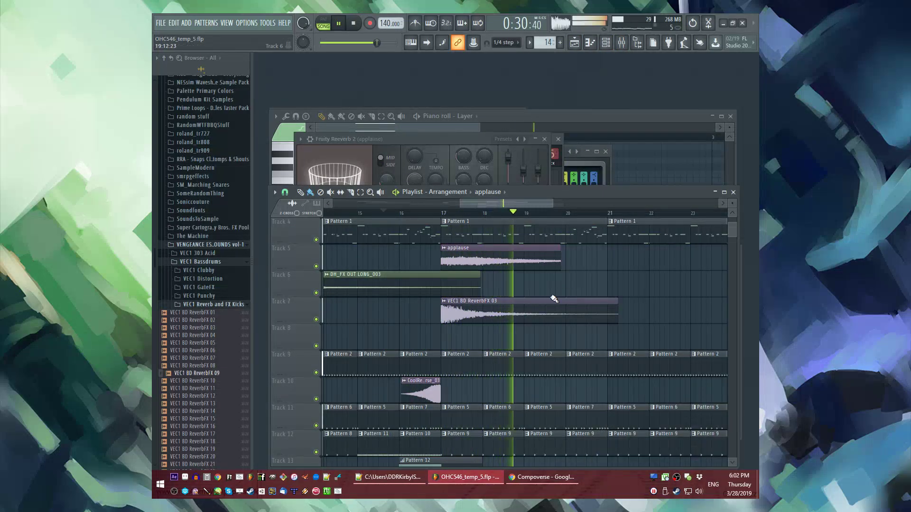
{"action": "scroll", "coordinate": [577, 292], "scroll_direction": "down", "scroll_amount": 3}
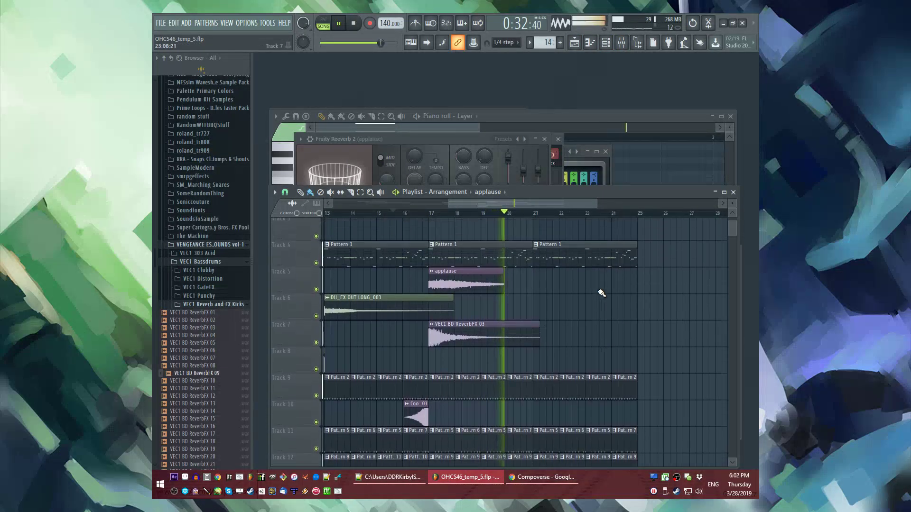
{"action": "scroll", "coordinate": [540, 303], "scroll_direction": "down", "scroll_amount": 2}
{"action": "scroll", "coordinate": [514, 301], "scroll_direction": "down", "scroll_amount": 2}
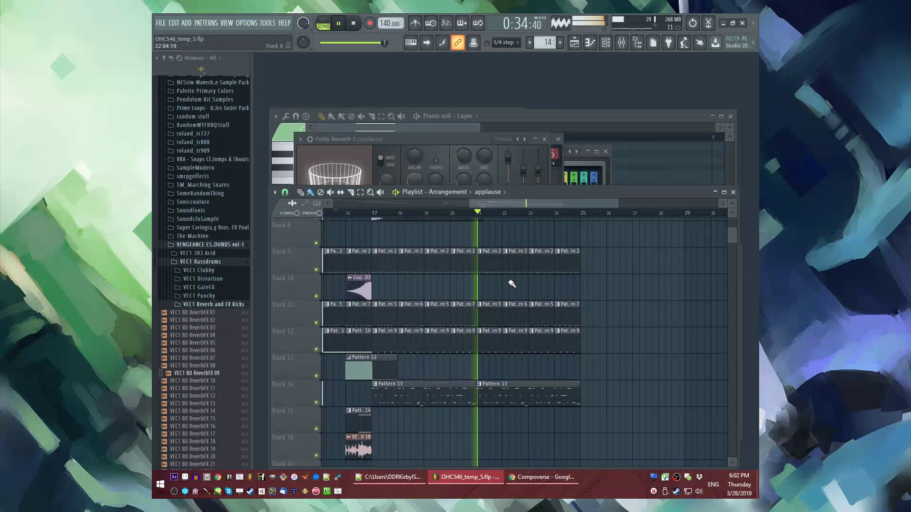
{"action": "key", "text": "F9"}
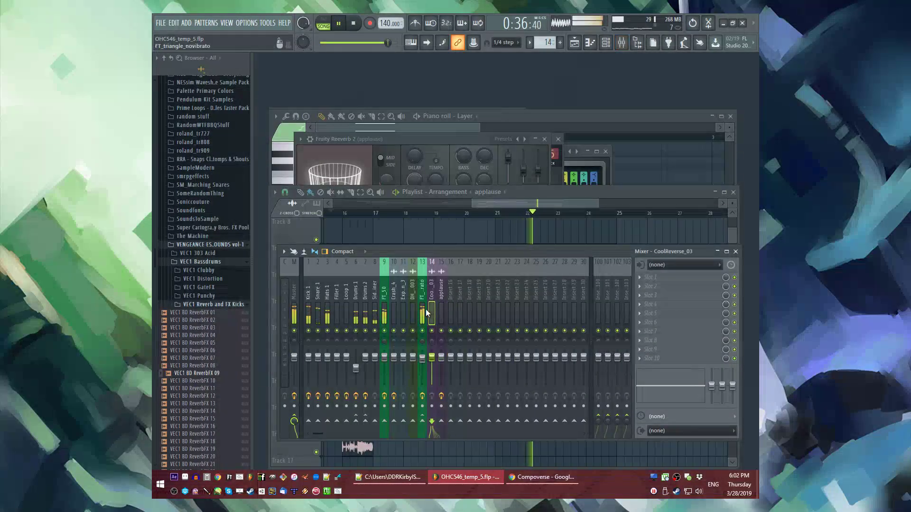
{"action": "left_click", "coordinate": [424, 309]}
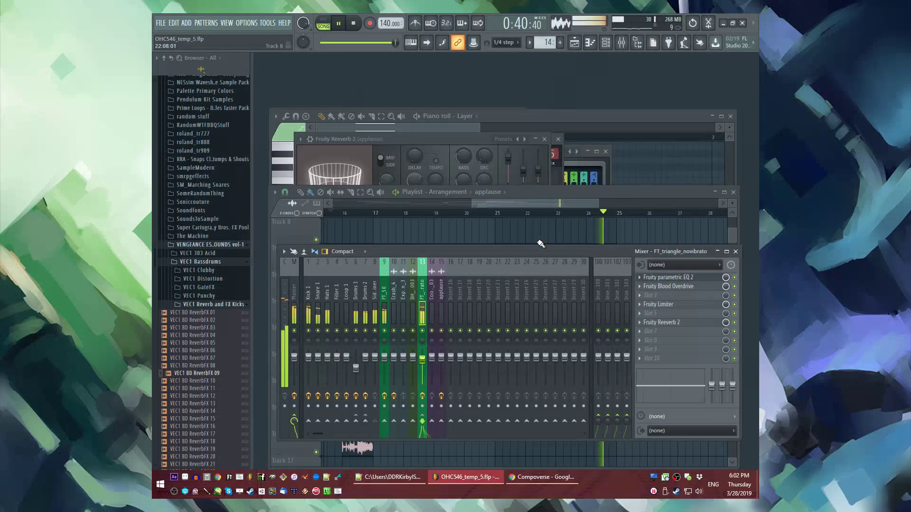
{"action": "key", "text": "F9"}
{"action": "scroll", "coordinate": [451, 308], "scroll_direction": "up", "scroll_amount": 2}
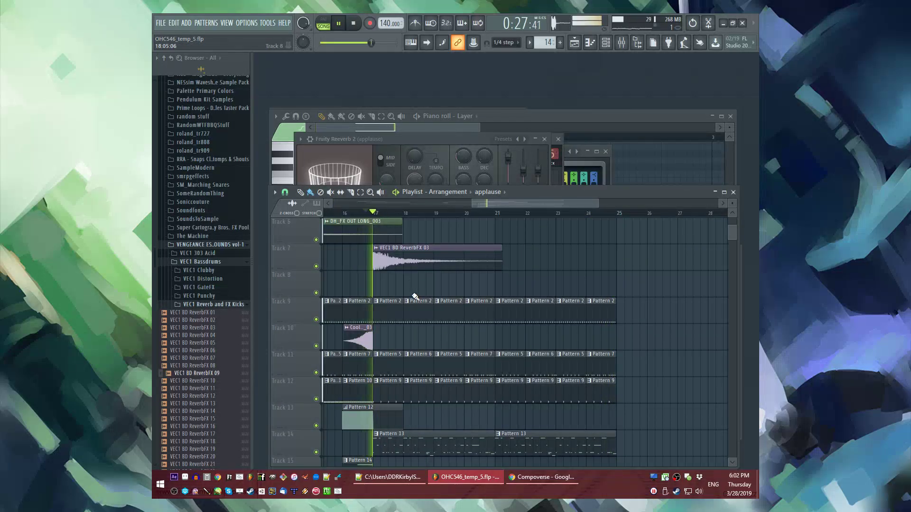
Step: Switch the channel rack filter to All and return to the playlist
{"action": "key", "text": "F9"}
{"action": "key", "text": "F6"}
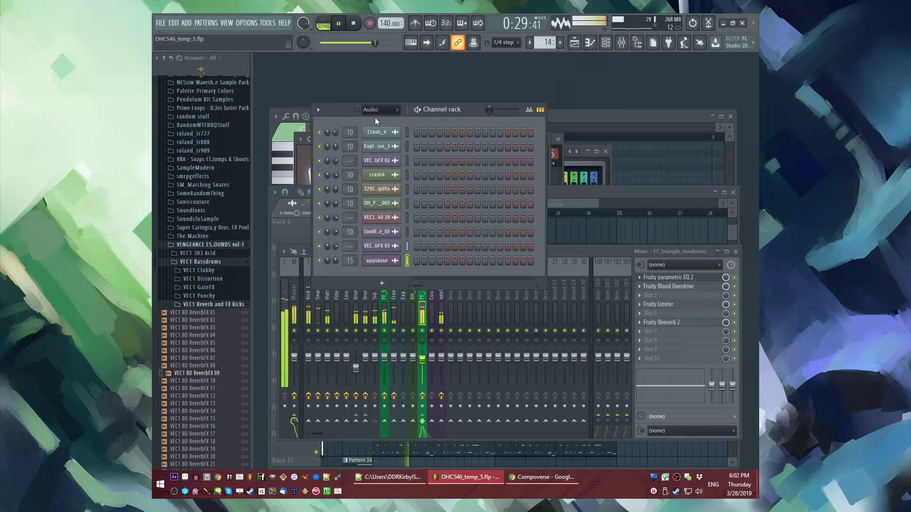
{"action": "left_click", "coordinate": [379, 120]}
{"action": "key", "text": "F5"}
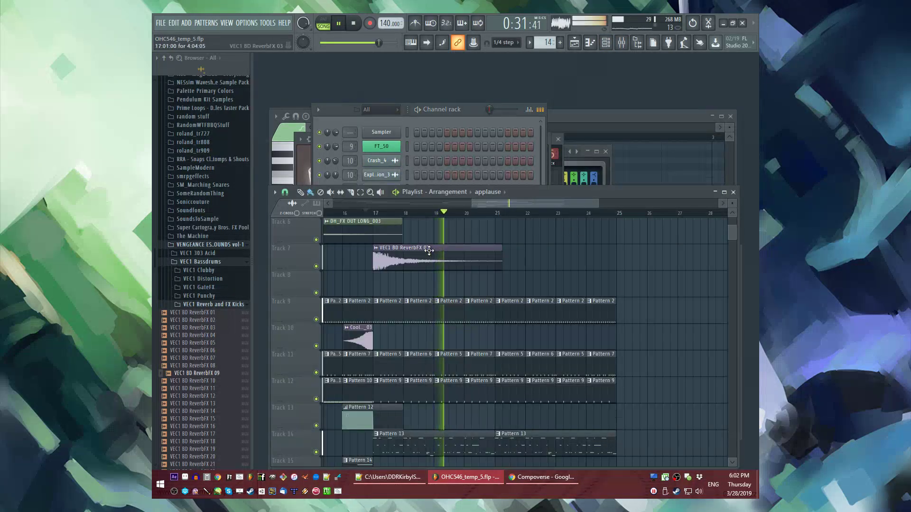
Step: Adjust the applause sample's channel volume while the section plays
{"action": "scroll", "coordinate": [400, 306], "scroll_direction": "up", "scroll_amount": 5}
{"action": "double_click", "coordinate": [400, 319]}
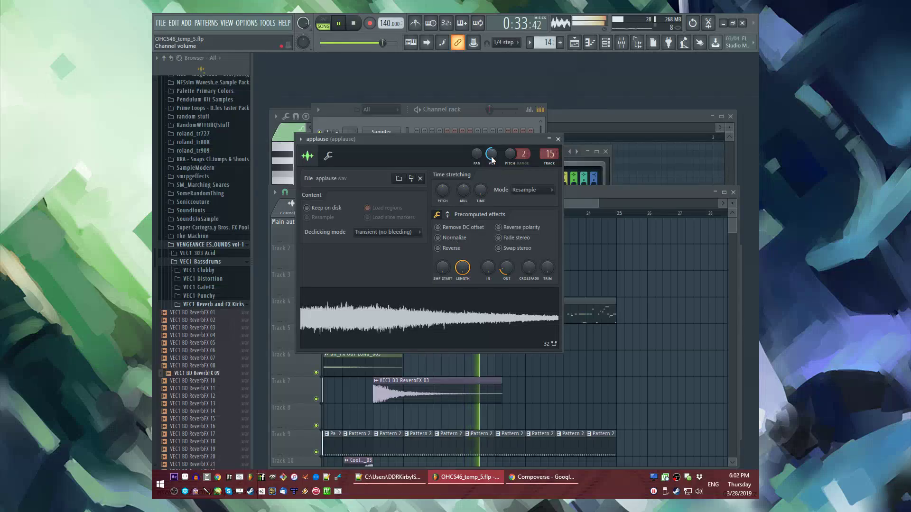
{"action": "key", "text": "F5"}
{"action": "scroll", "coordinate": [529, 297], "scroll_direction": "down", "scroll_amount": 5}
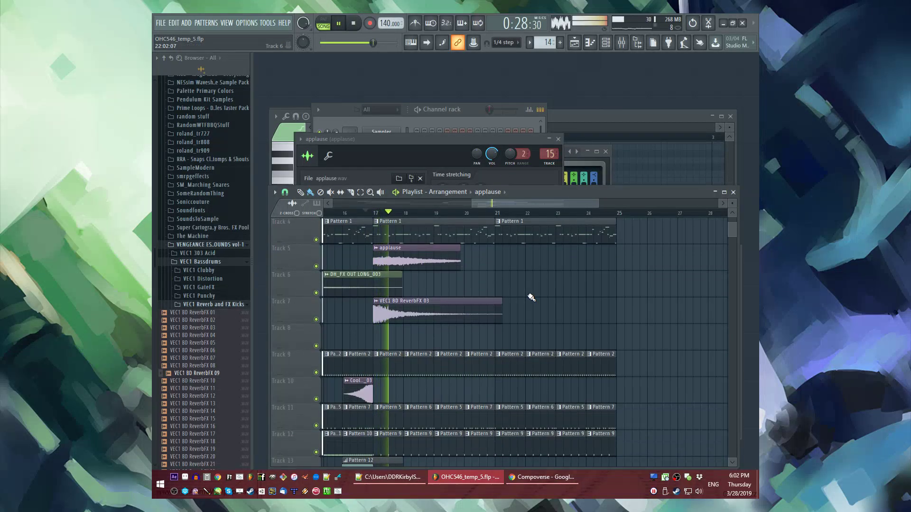
Step: Place DH_FX OUT LONG_011 from the Overused Transition FX folder on Track 8 at bar 17
{"action": "scroll", "coordinate": [522, 278], "scroll_direction": "up", "scroll_amount": 1}
{"action": "scroll", "coordinate": [208, 237], "scroll_direction": "up", "scroll_amount": 10}
{"action": "left_click_drag", "start_coordinate": [199, 222], "coordinate": [376, 311]}
Step: Route the DH_FX OUT LONG_011 channel to mixer track 10 and set its volume to 64%
{"action": "double_click", "coordinate": [388, 310]}
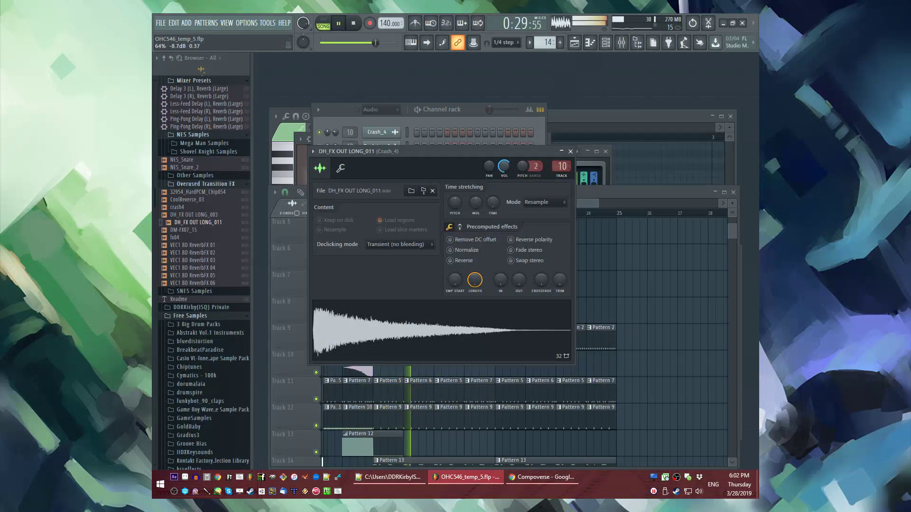
{"action": "key", "text": "F5"}
{"action": "scroll", "coordinate": [536, 272], "scroll_direction": "up", "scroll_amount": 2}
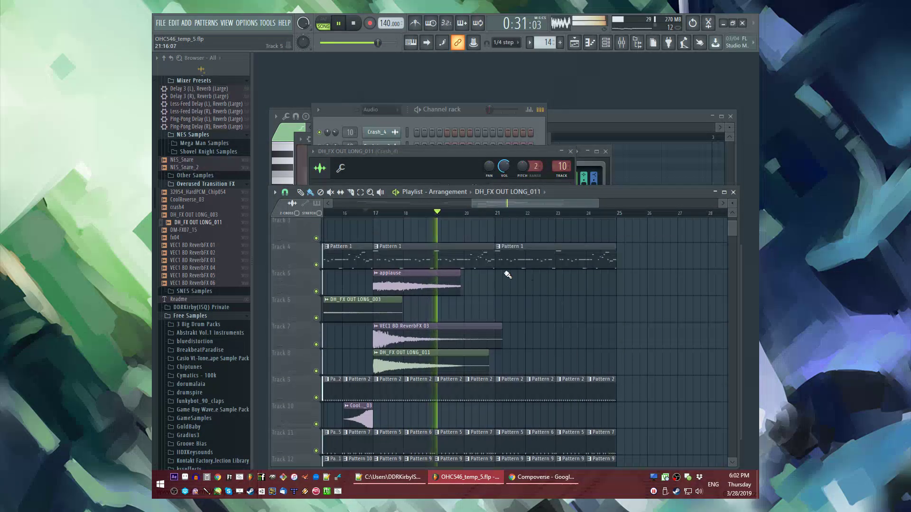
Step: Add Fruity delay bank to effect slot 2 of the applause sample's mixer track 15
{"action": "double_click", "coordinate": [432, 284]}
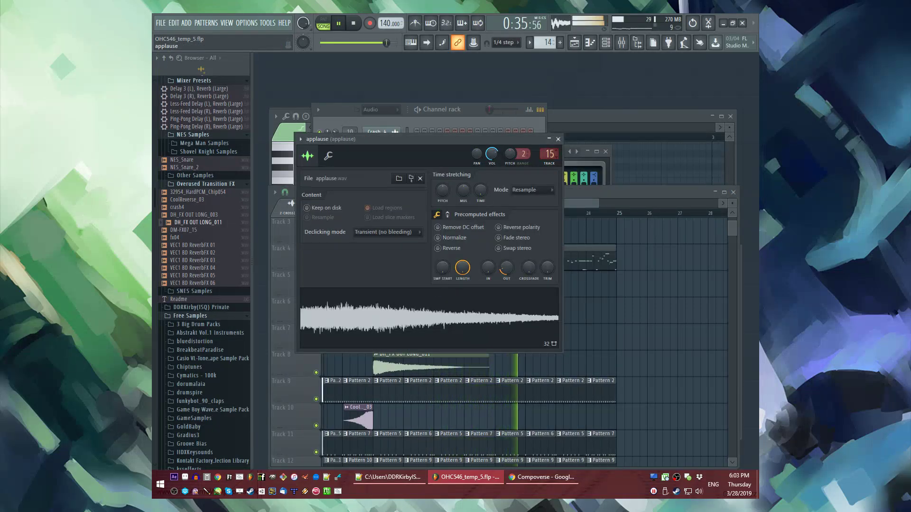
{"action": "left_click", "coordinate": [546, 152]}
{"action": "left_click", "coordinate": [650, 286]}
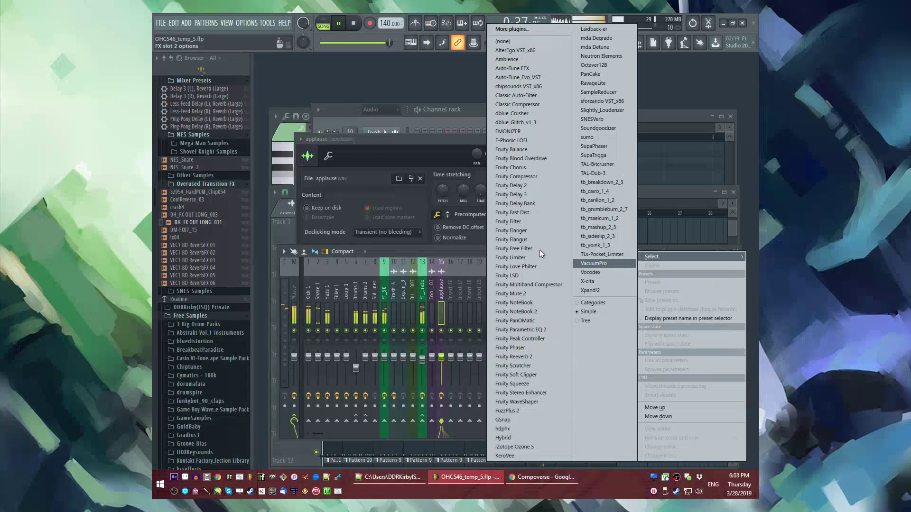
{"action": "left_click", "coordinate": [501, 204]}
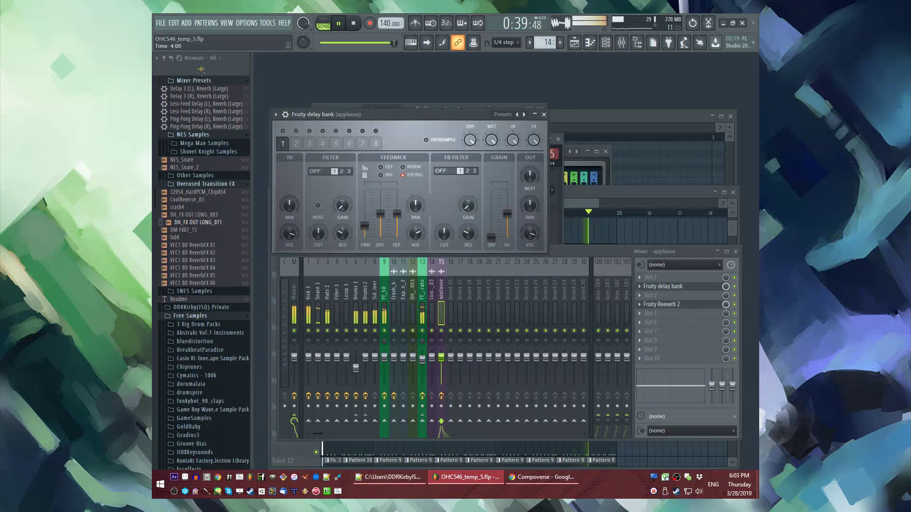
Step: Select the main pattern clips from bars 17 to 24 across the tracks and duplicate them into bars 25 to 32
{"action": "key", "text": "F5"}
{"action": "scroll", "coordinate": [594, 315], "scroll_direction": "down", "scroll_amount": 3}
{"action": "key", "text": "space"}
{"action": "left_click_drag", "start_coordinate": [630, 299], "coordinate": [419, 464]}
{"action": "left_click", "coordinate": [388, 386], "text": "ctrl"}
{"action": "scroll", "coordinate": [438, 327], "scroll_direction": "up", "scroll_amount": 5}
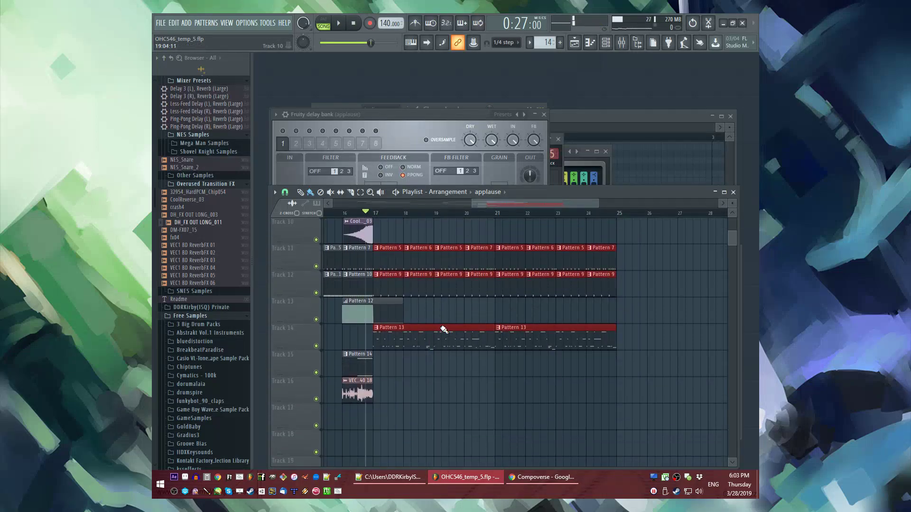
{"action": "left_click_drag", "start_coordinate": [592, 321], "coordinate": [341, 304]}
{"action": "key", "text": "ctrl+b"}
{"action": "scroll", "coordinate": [405, 309], "scroll_direction": "down", "scroll_amount": 3}
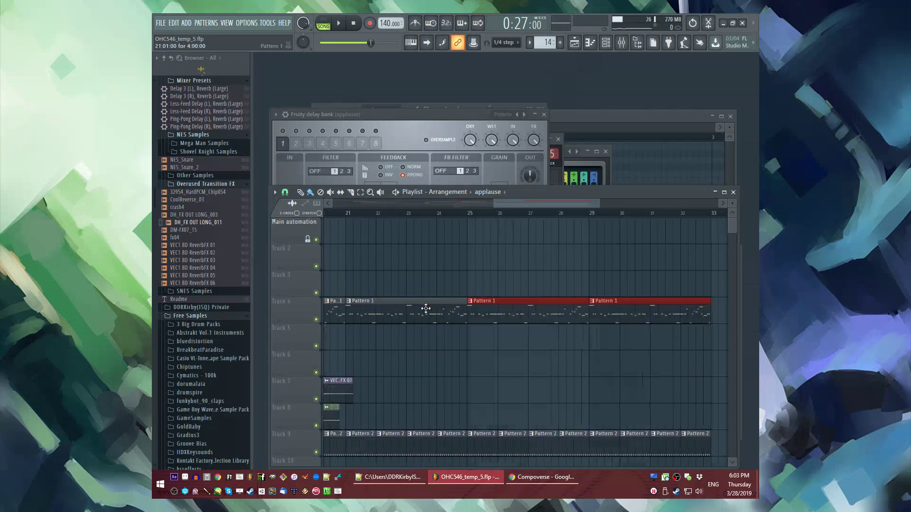
Step: Play the arrangement from bar 13 to check the transition into bar 17
{"action": "key", "text": "space"}
{"action": "scroll", "coordinate": [465, 255], "scroll_direction": "down", "scroll_amount": 3}
{"action": "scroll", "coordinate": [464, 255], "scroll_direction": "up", "scroll_amount": 6}
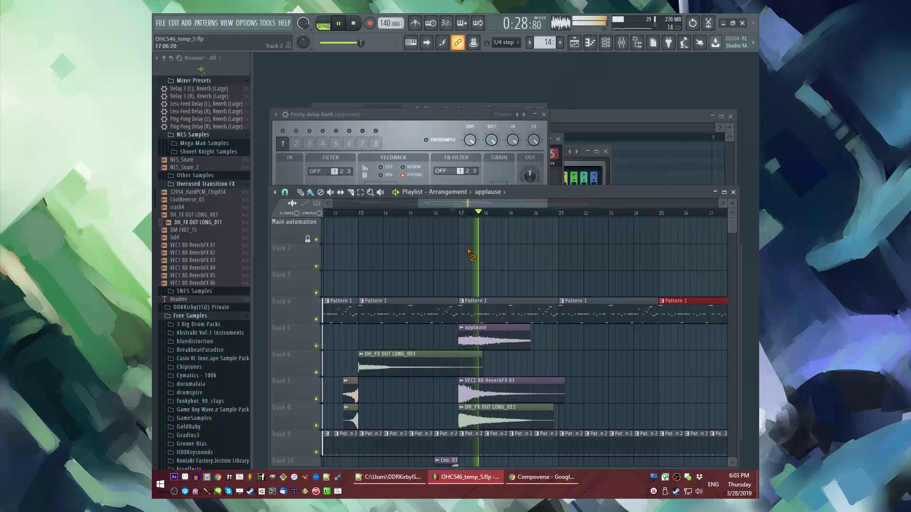
{"action": "left_click", "coordinate": [357, 213]}
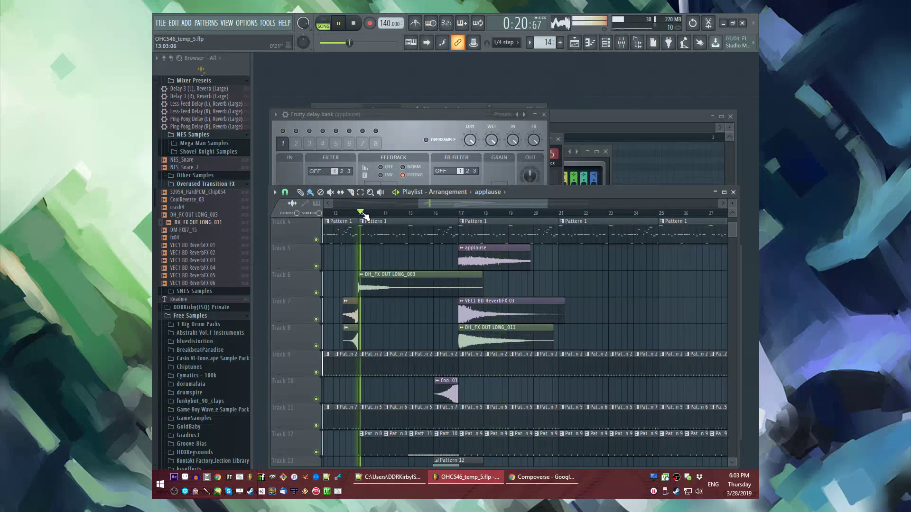
{"action": "scroll", "coordinate": [453, 252], "scroll_direction": "up", "scroll_amount": 3}
{"action": "scroll", "coordinate": [448, 247], "scroll_direction": "down", "scroll_amount": 2}
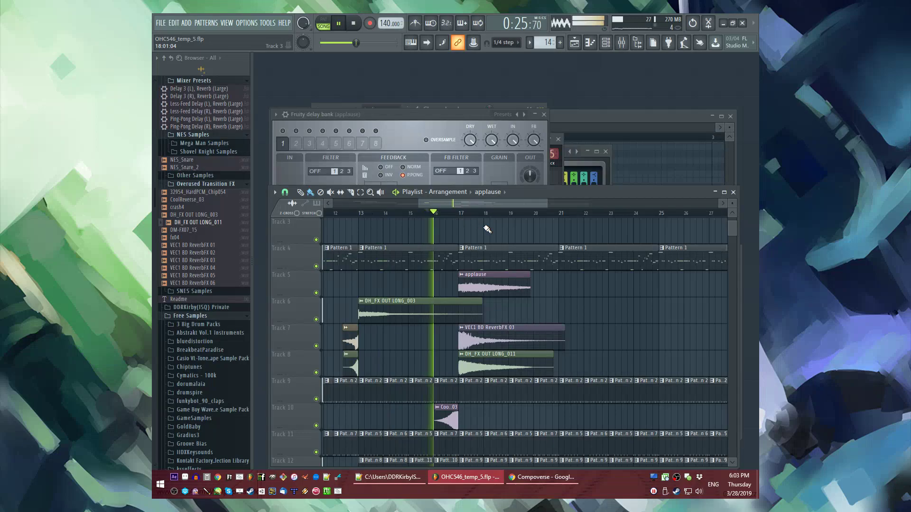
Step: Insert Fruity parametric EQ 2 in slot 2 of the FT_50 mixer track, slightly boost the highs and cut the low shelf around 104 Hz
{"action": "key", "text": "F9"}
{"action": "left_click", "coordinate": [385, 313]}
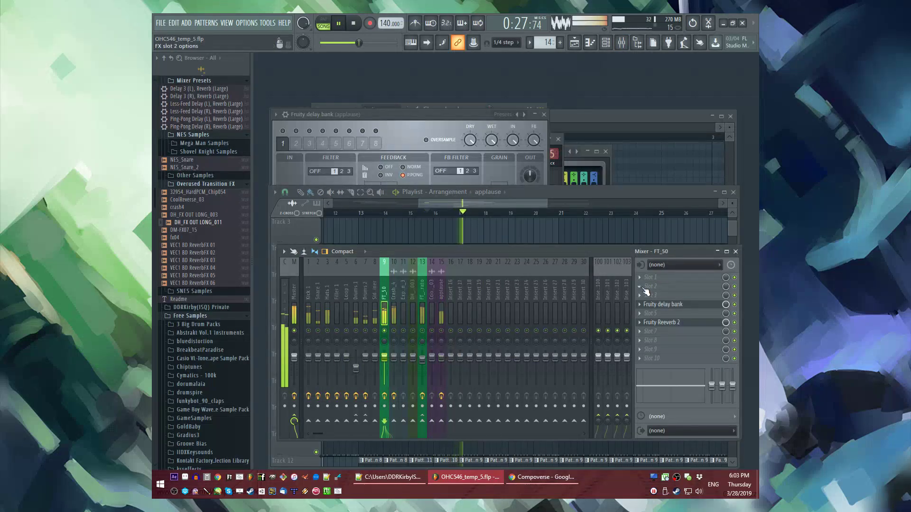
{"action": "left_click", "coordinate": [660, 286]}
{"action": "left_click", "coordinate": [522, 324]}
{"action": "left_click_drag", "start_coordinate": [470, 239], "coordinate": [500, 233]}
{"action": "left_click_drag", "start_coordinate": [364, 240], "coordinate": [367, 267]}
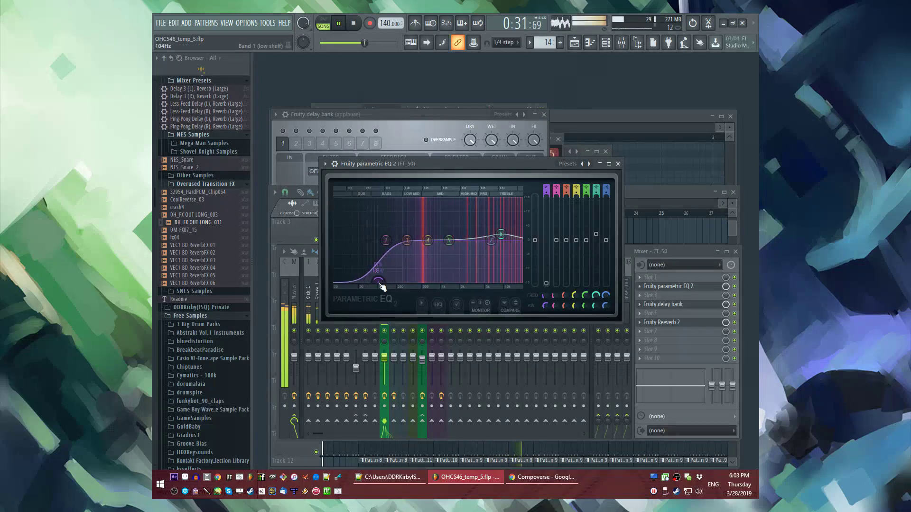
Step: Select the FT_triangle_novibrato mixer track, set the channel rack filter to All and switch playback to pattern mode
{"action": "key", "text": "F5"}
{"action": "key", "text": "F6"}
{"action": "key", "text": "F9"}
{"action": "left_click", "coordinate": [424, 294]}
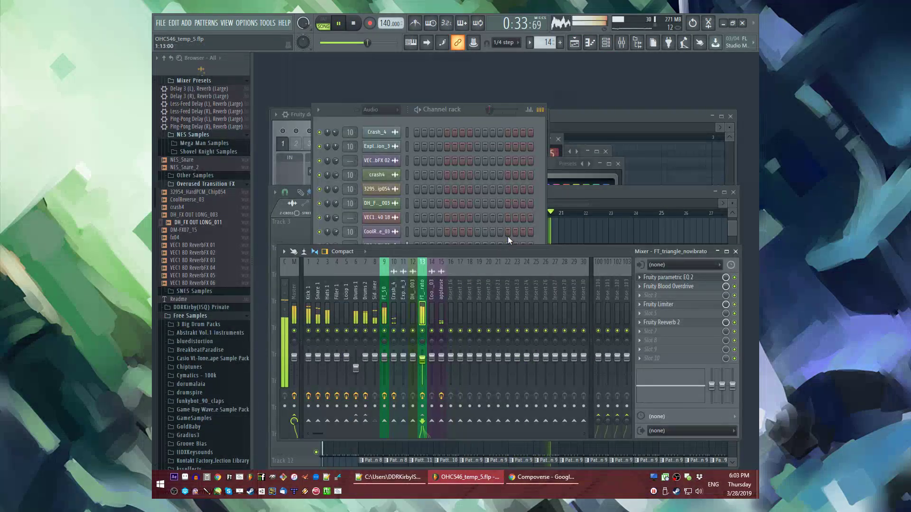
{"action": "left_click", "coordinate": [379, 110]}
{"action": "left_click", "coordinate": [380, 122]}
{"action": "key", "text": "l"}
{"action": "key", "text": "F6"}
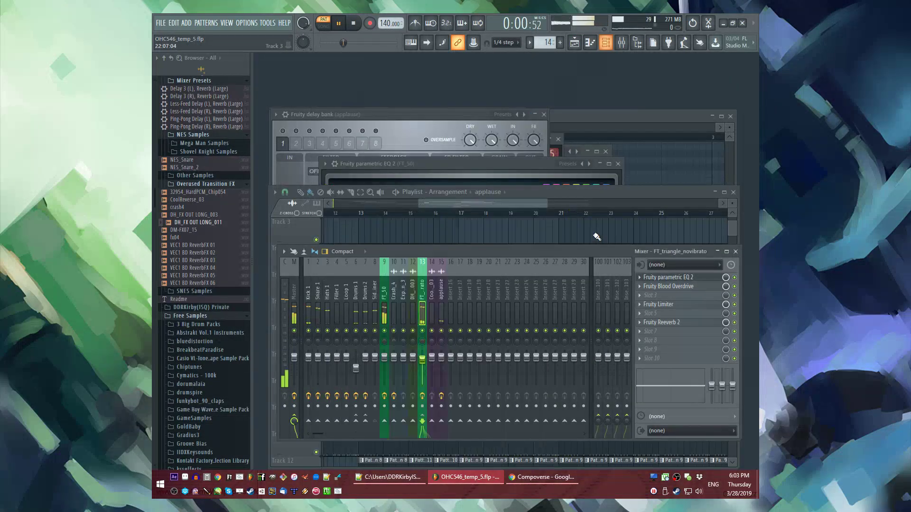
Step: Open Pattern 13 from the playlist and adjust the volume of its fourth triangle layer channel (#4)
{"action": "key", "text": "F5"}
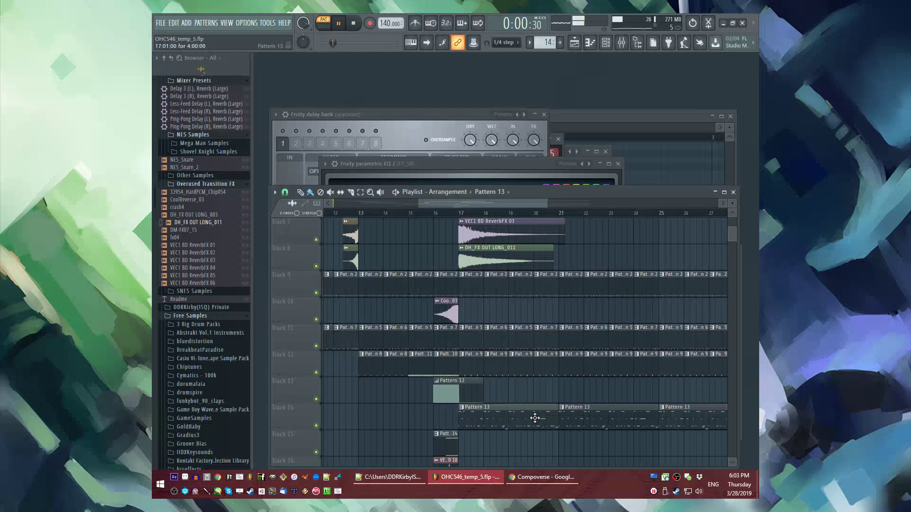
{"action": "double_click", "coordinate": [535, 418]}
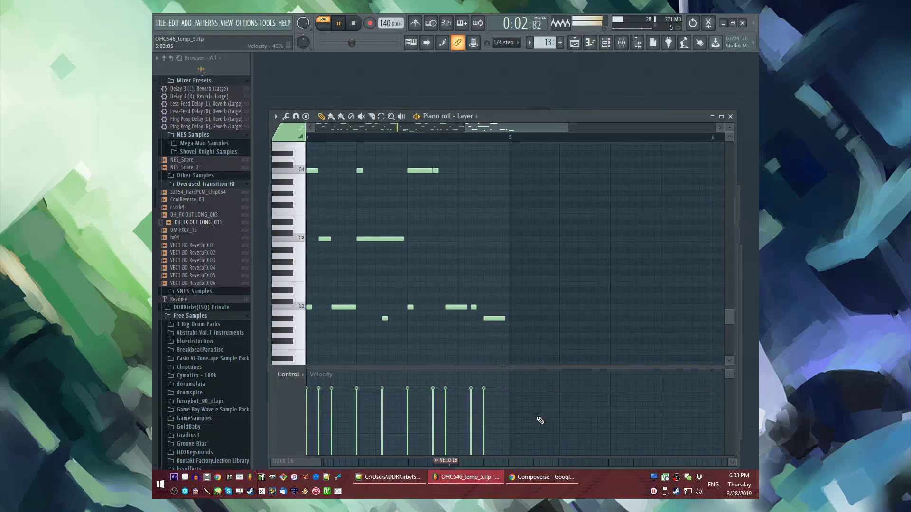
{"action": "key", "text": "F6"}
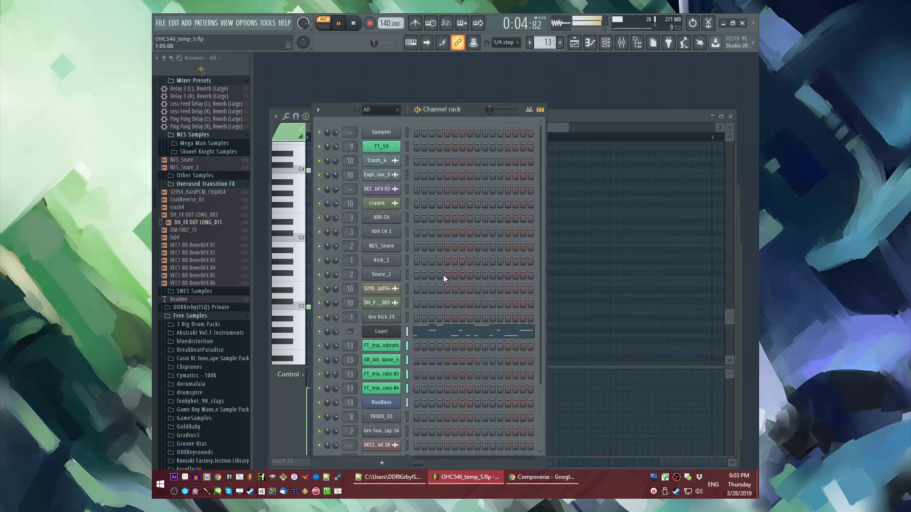
{"action": "scroll", "coordinate": [444, 278], "scroll_direction": "down", "scroll_amount": 4}
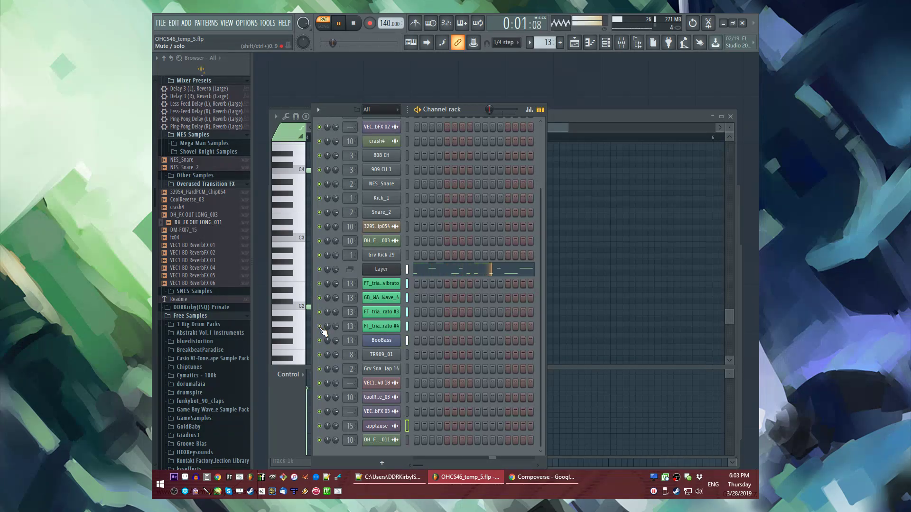
{"action": "left_click_drag", "start_coordinate": [333, 328], "coordinate": [333, 332]}
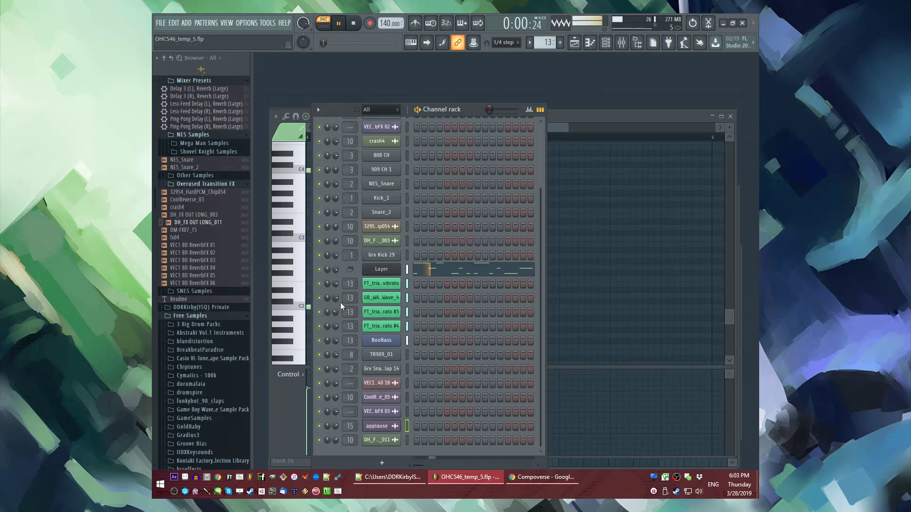
Step: Play the song around bar 17 and move Fruity Reeverb 2 ahead of Fruity Limiter on the FT_triangle_novibrato mixer track
{"action": "key", "text": "F5"}
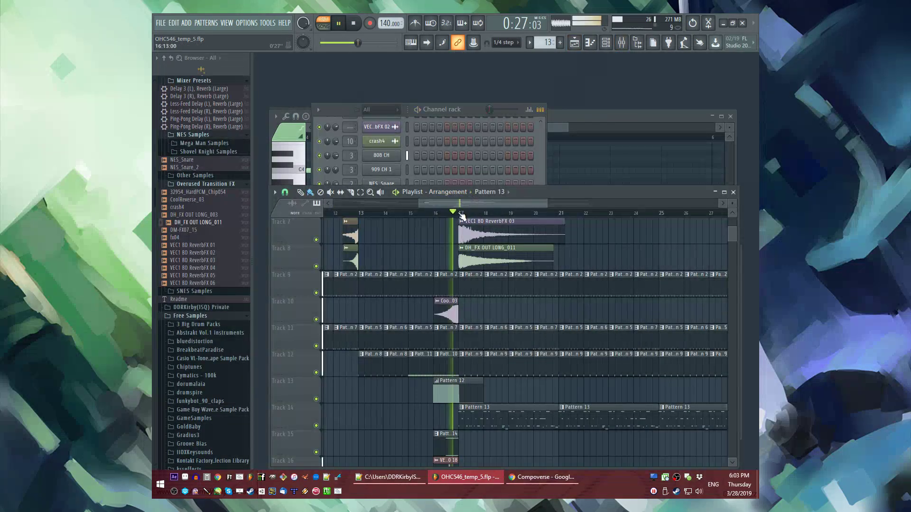
{"action": "scroll", "coordinate": [598, 241], "scroll_direction": "up", "scroll_amount": 4}
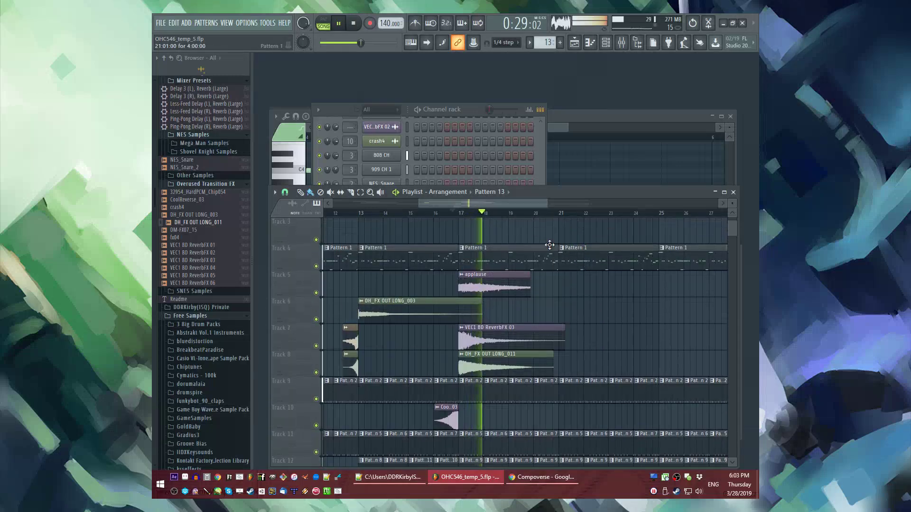
{"action": "scroll", "coordinate": [543, 296], "scroll_direction": "down", "scroll_amount": 1}
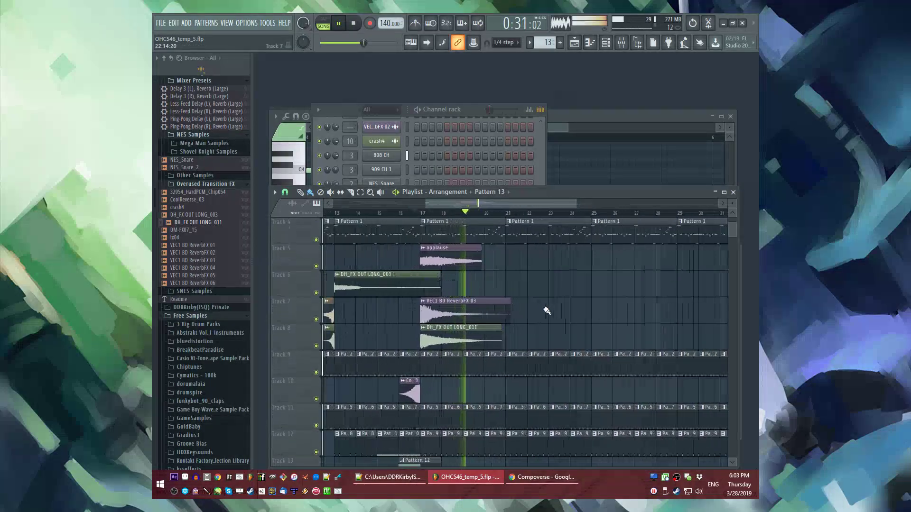
{"action": "key", "text": "F9"}
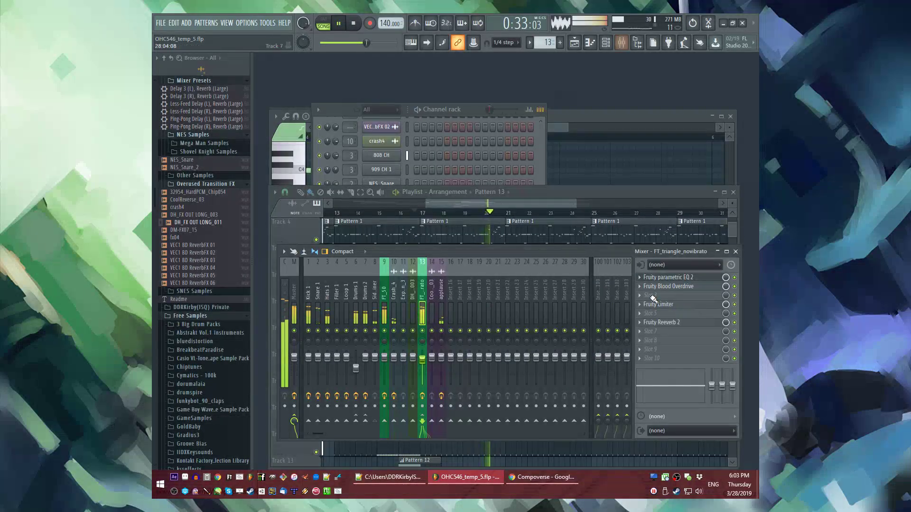
{"action": "key", "text": "F9"}
{"action": "scroll", "coordinate": [442, 275], "scroll_direction": "down", "scroll_amount": 4}
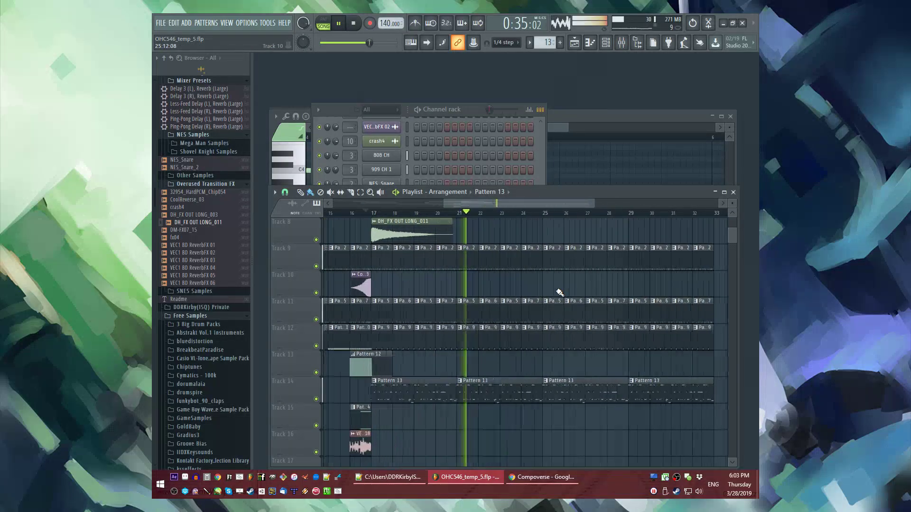
{"action": "key", "text": "F9"}
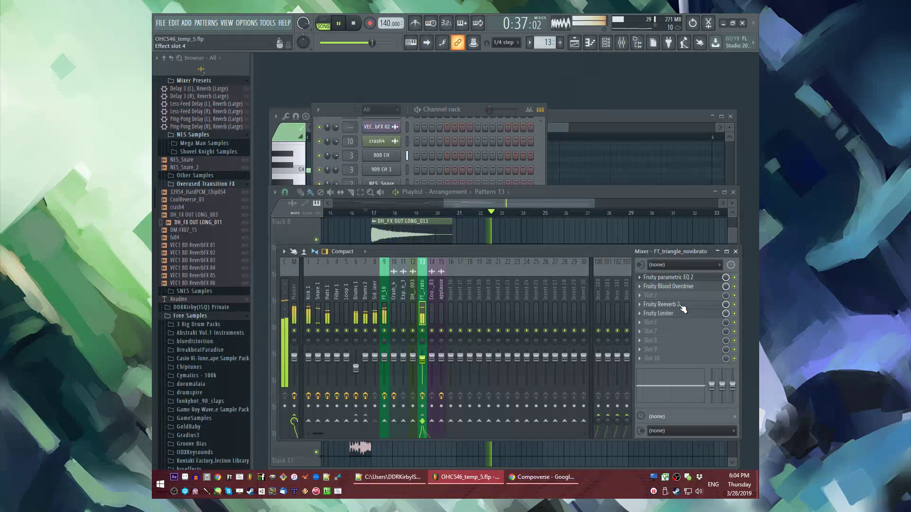
{"action": "key", "text": "F9"}
{"action": "key", "text": "F9"}
{"action": "key", "text": "F9"}
Step: Restart playback near bar 16 and place the new Pattern 15 on Track 17 at bar 17
{"action": "scroll", "coordinate": [578, 292], "scroll_direction": "up", "scroll_amount": 6}
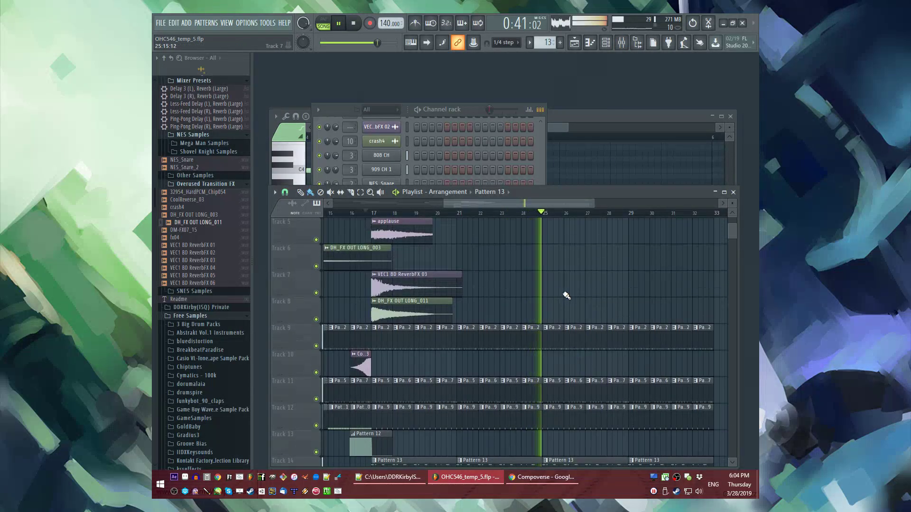
{"action": "scroll", "coordinate": [545, 304], "scroll_direction": "down", "scroll_amount": 5}
{"action": "left_click", "coordinate": [350, 213]}
{"action": "scroll", "coordinate": [399, 337], "scroll_direction": "down", "scroll_amount": 2}
{"action": "scroll", "coordinate": [399, 337], "scroll_direction": "up", "scroll_amount": 3}
{"action": "scroll", "coordinate": [399, 337], "scroll_direction": "down", "scroll_amount": 2}
{"action": "left_click", "coordinate": [462, 380]}
Step: Browse the sample folders and examine Pattern 9's kick and clap steps, returning to song mode in the playlist
{"action": "scroll", "coordinate": [218, 267], "scroll_direction": "up", "scroll_amount": 8}
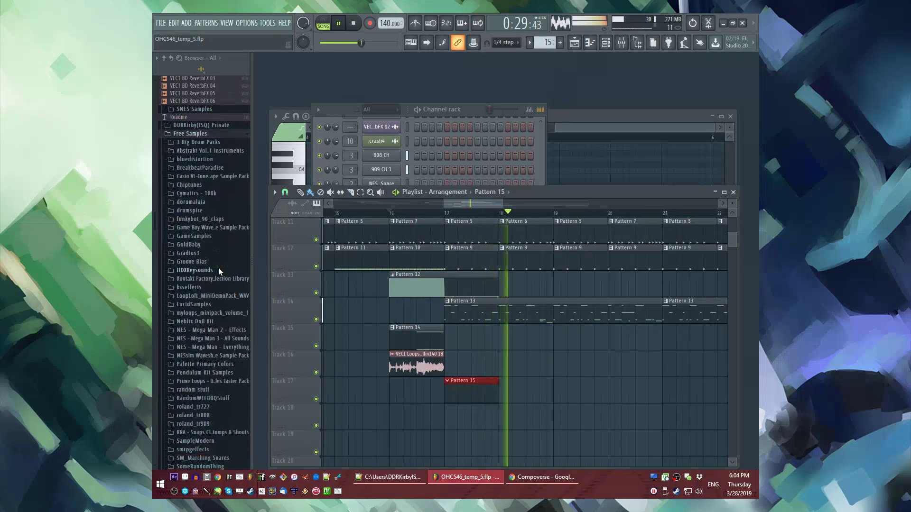
{"action": "scroll", "coordinate": [216, 242], "scroll_direction": "down", "scroll_amount": 10}
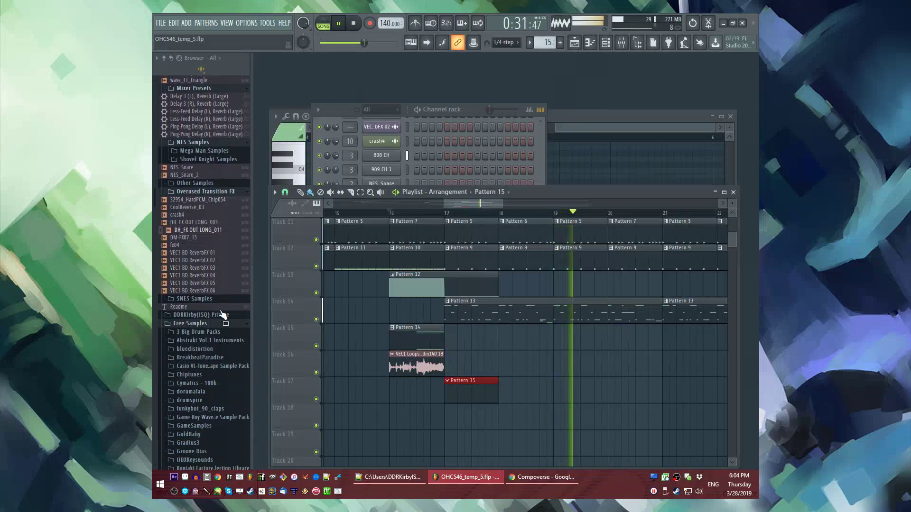
{"action": "double_click", "coordinate": [475, 258]}
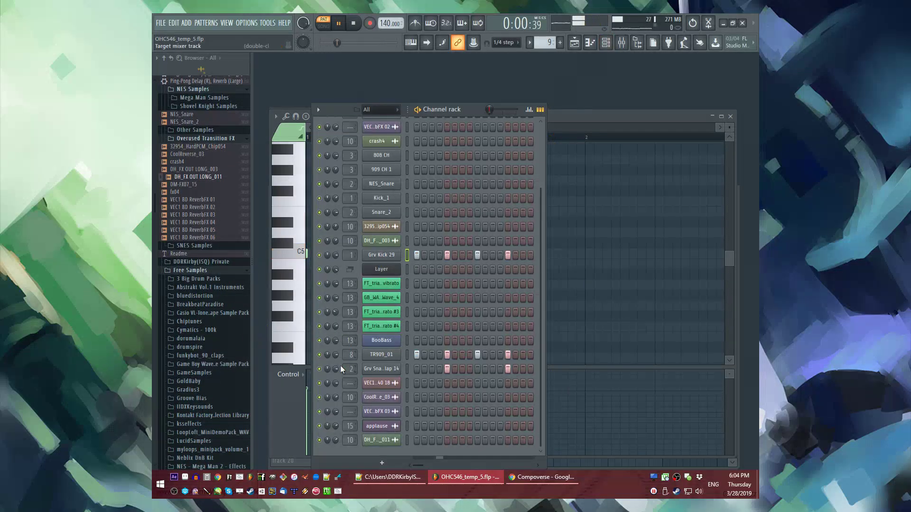
{"action": "key", "text": "F6"}
{"action": "key", "text": "F5"}
{"action": "key", "text": "l"}
Step: Preview hi-hats in the Packs Drums Hats folder and add 909 CH 2 as a new channel
{"action": "scroll", "coordinate": [237, 286], "scroll_direction": "up", "scroll_amount": 15}
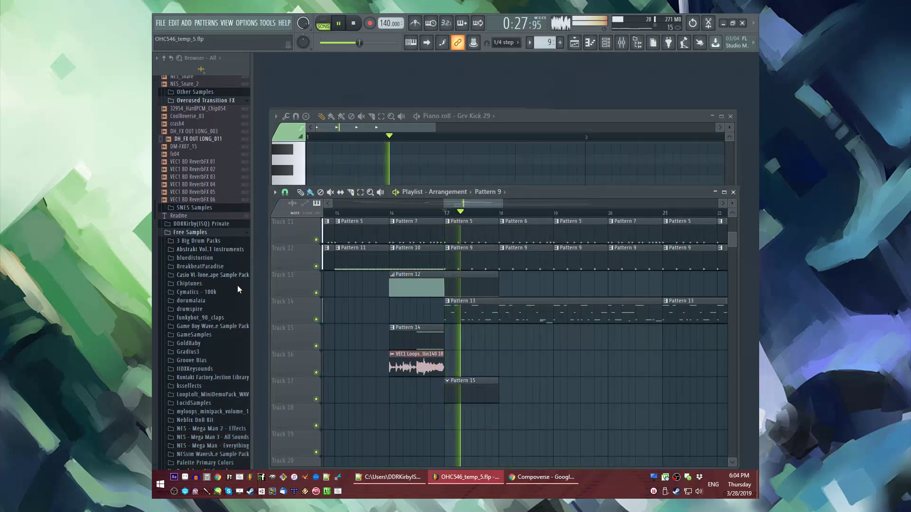
{"action": "left_click", "coordinate": [182, 210]}
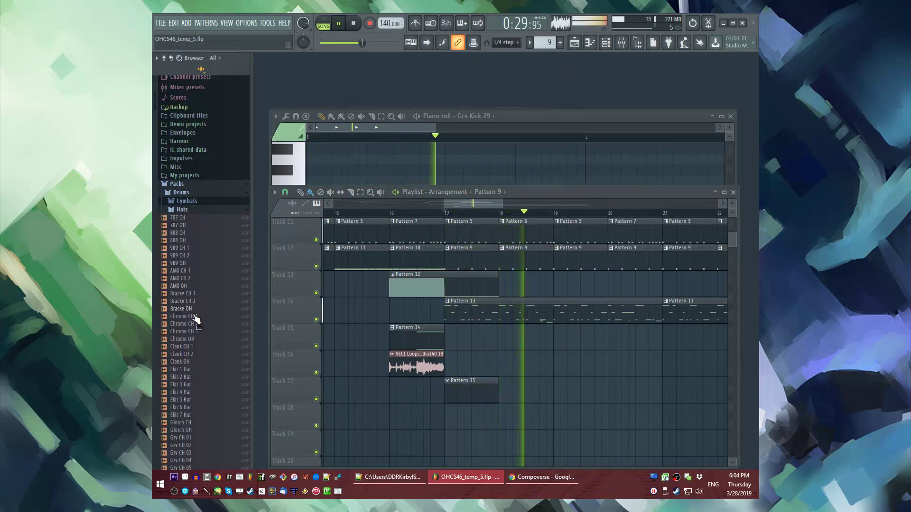
{"action": "key", "text": "space"}
{"action": "left_click", "coordinate": [185, 263]}
{"action": "key", "text": "F6"}
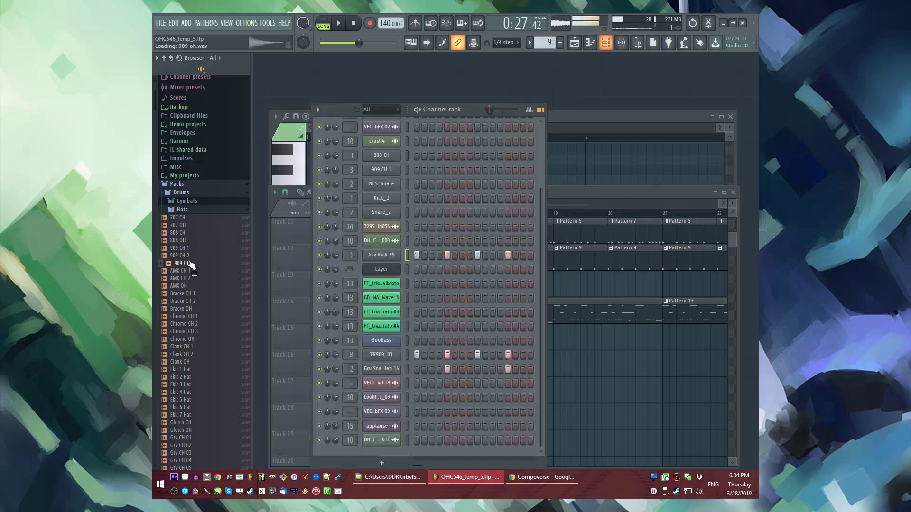
{"action": "left_click_drag", "start_coordinate": [373, 454], "coordinate": [375, 451]}
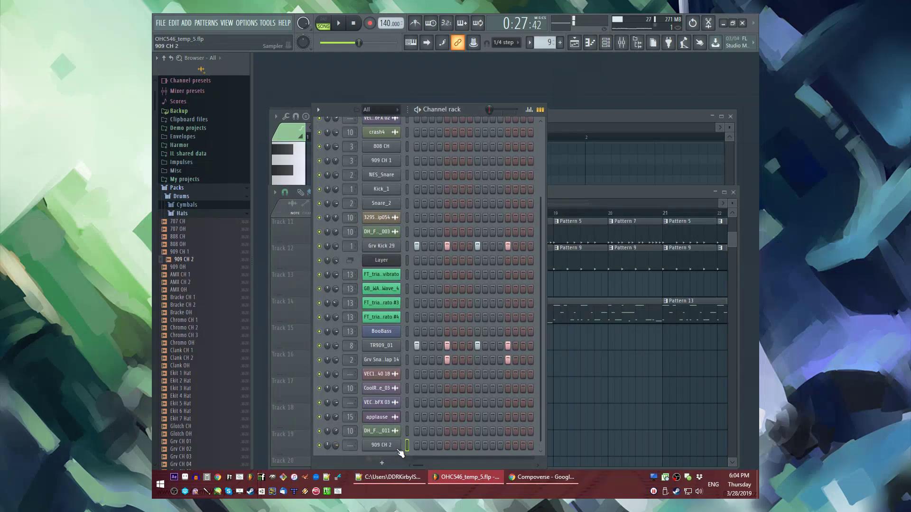
Step: Fill each 4 steps of the 909 CH 2 channel in Pattern 15 and route it to mixer track 4
{"action": "right_click", "coordinate": [389, 449]}
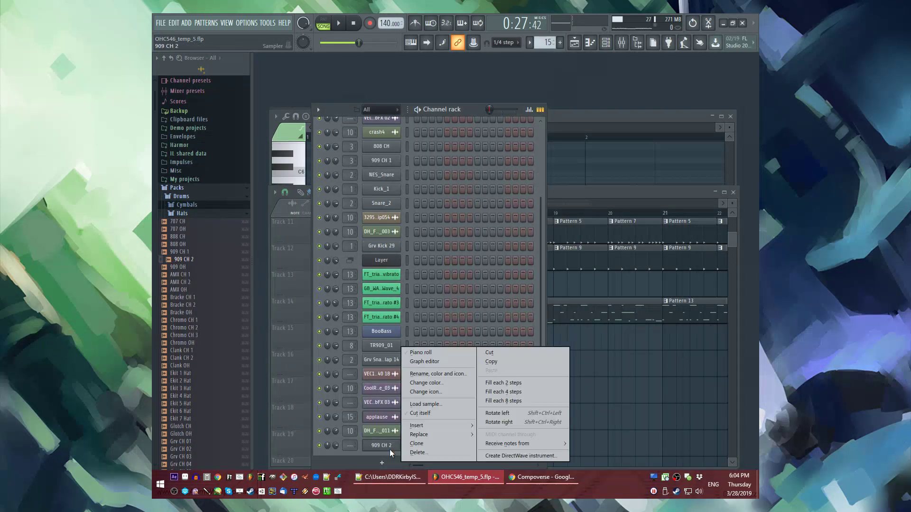
{"action": "left_click", "coordinate": [501, 392]}
{"action": "key", "text": "space"}
{"action": "scroll", "coordinate": [351, 445], "scroll_direction": "down", "scroll_amount": 1}
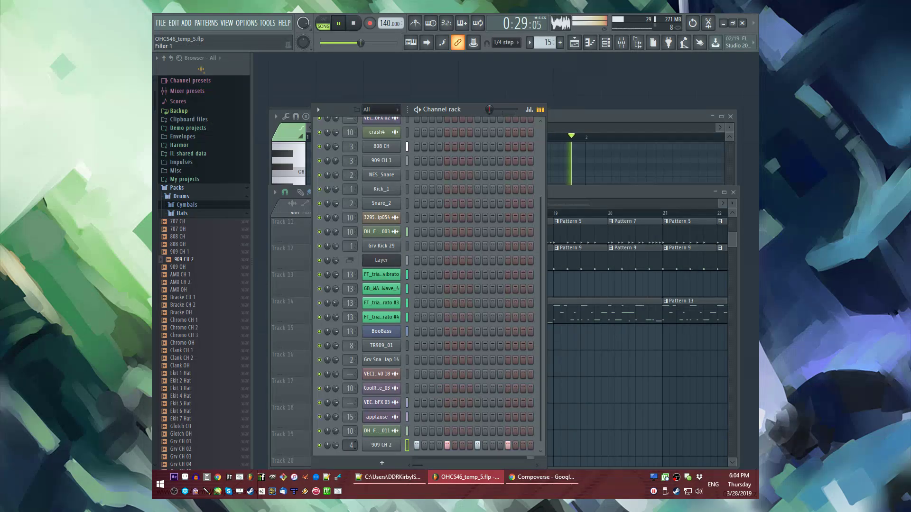
Step: Repeat Pattern 15 along Track 17 from bar 17 through bar 32
{"action": "key", "text": "F5"}
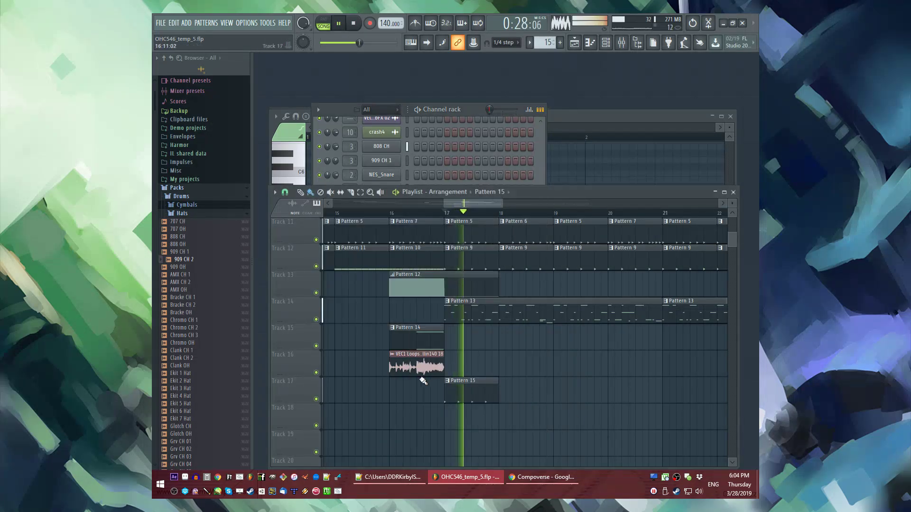
{"action": "left_click_drag", "start_coordinate": [404, 386], "coordinate": [760, 403]}
{"action": "scroll", "coordinate": [664, 403], "scroll_direction": "down", "scroll_amount": 2}
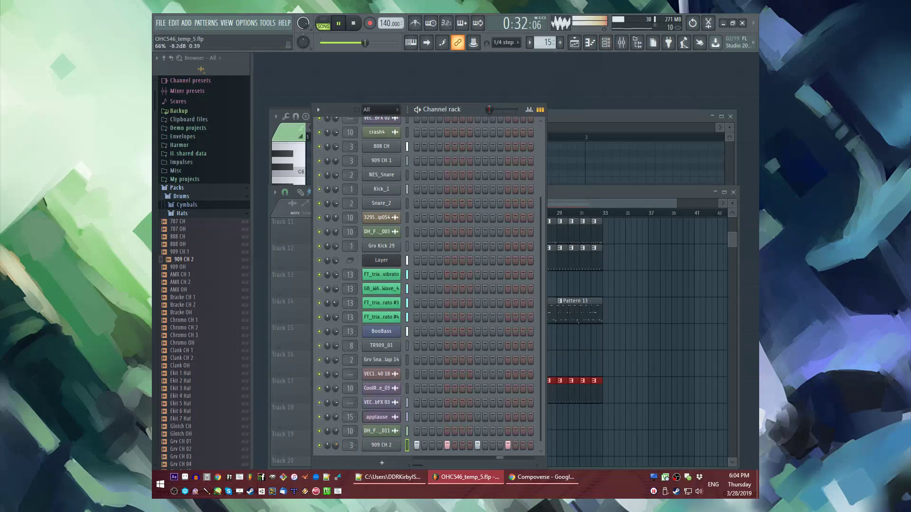
Step: Set the 909 CH 2 channel's volume to about 52% and switch playback to pattern mode
{"action": "scroll", "coordinate": [334, 445], "scroll_direction": "up", "scroll_amount": 3}
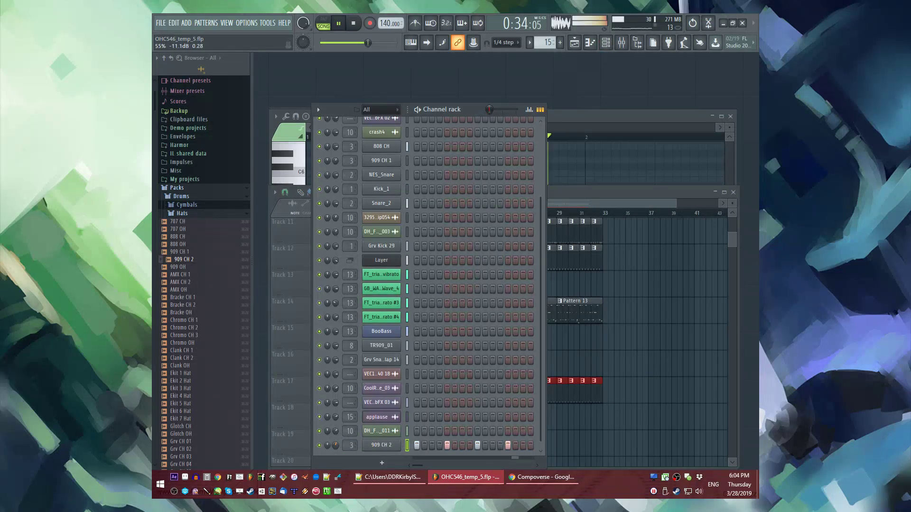
{"action": "key", "text": "l"}
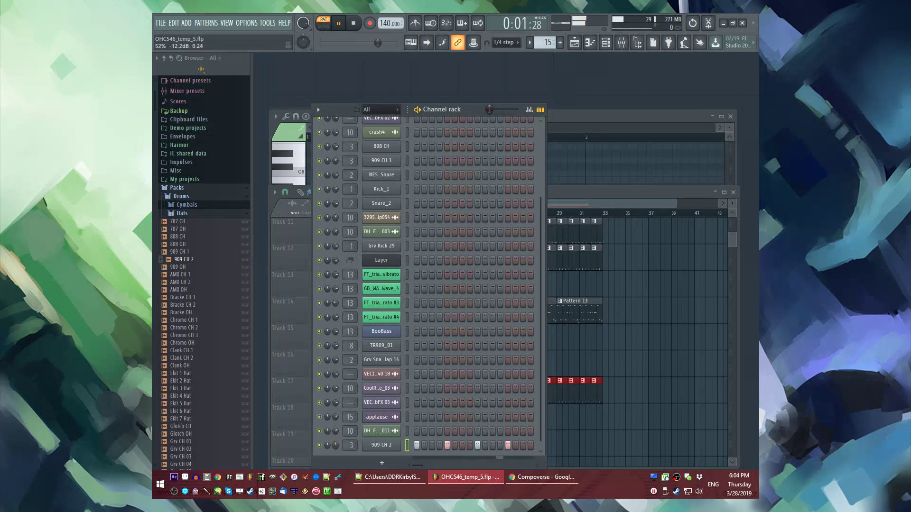
{"action": "left_click", "coordinate": [605, 430]}
{"action": "scroll", "coordinate": [332, 327], "scroll_direction": "down", "scroll_amount": 1}
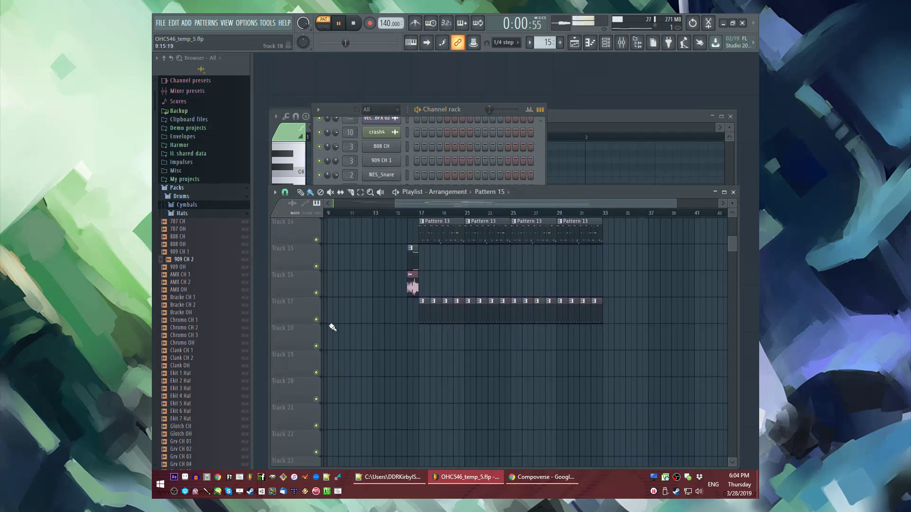
Step: Preview the 707 OH open hi-hat in the Hats folder and add it as a new channel
{"action": "left_click", "coordinate": [185, 246]}
{"action": "key", "text": "F6"}
{"action": "left_click_drag", "start_coordinate": [378, 454], "coordinate": [379, 454]}
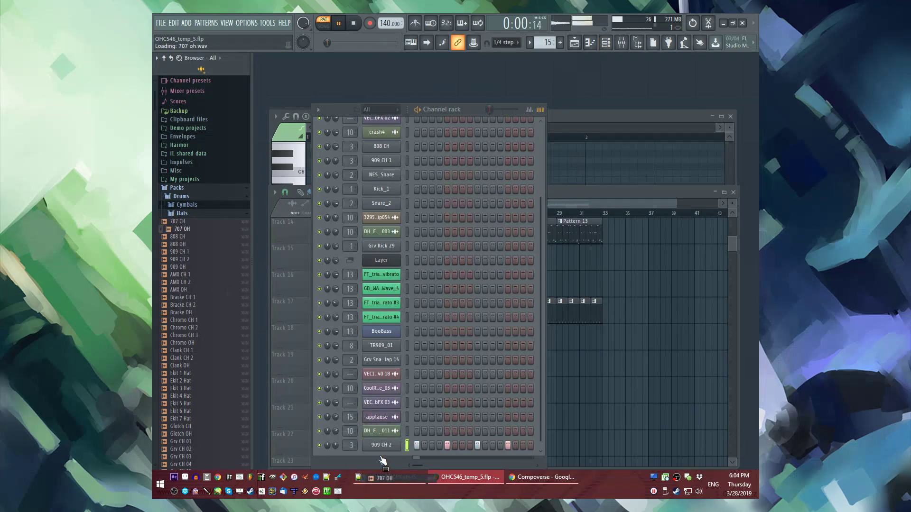
Step: Repeat Pattern 17 along Track 18 from bar 17 through bar 28, with 707 OH steps 3, 7, 11 and 15 on mixer track 3
{"action": "key", "text": "F5"}
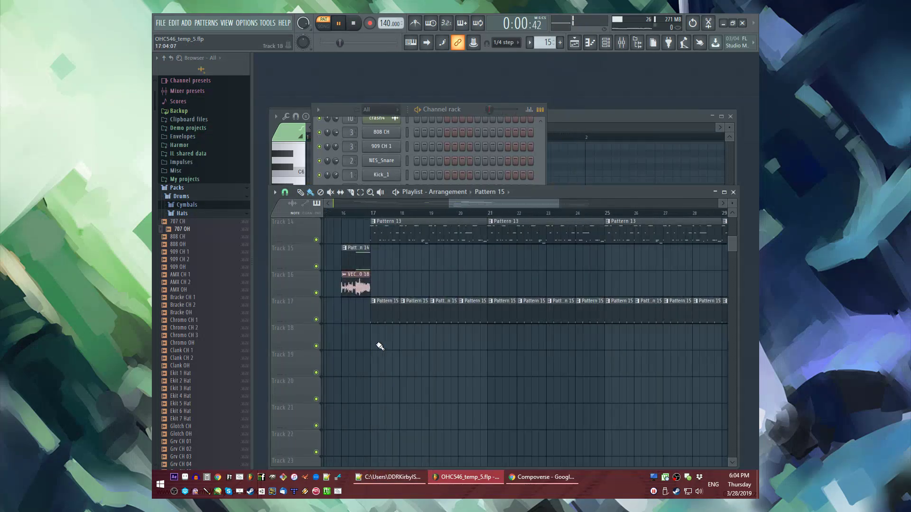
{"action": "left_click_drag", "start_coordinate": [376, 346], "coordinate": [705, 327]}
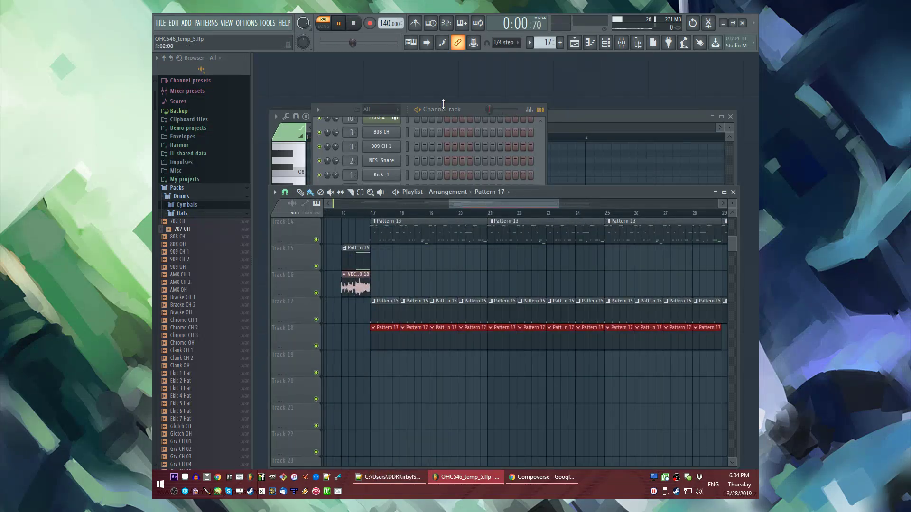
{"action": "left_click", "coordinate": [441, 104]}
{"action": "key", "text": "space"}
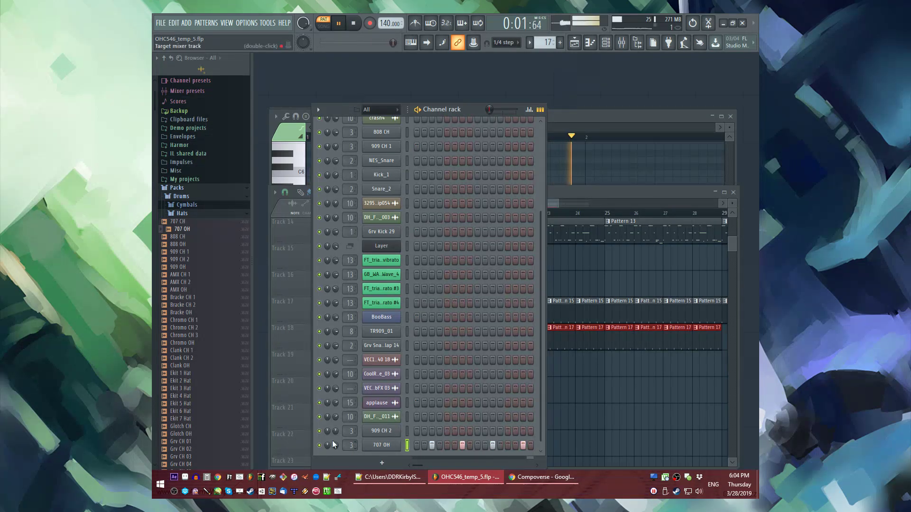
Step: Preview hats in the Legacy Drums Dance and Vintage folders and replace the 707 OH sample with VT_OHiHat_2
{"action": "key", "text": "space"}
{"action": "scroll", "coordinate": [203, 441], "scroll_direction": "down", "scroll_amount": 15}
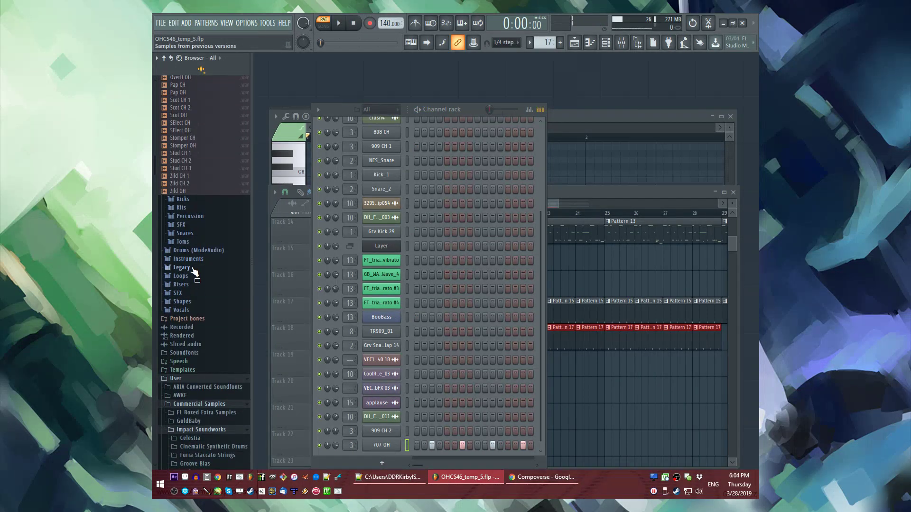
{"action": "left_click", "coordinate": [182, 268]}
{"action": "left_click", "coordinate": [185, 276]}
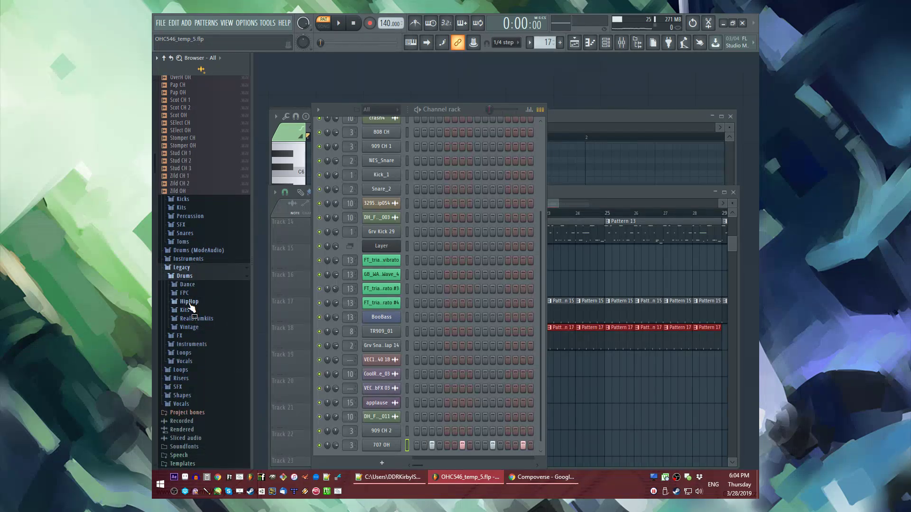
{"action": "left_click", "coordinate": [187, 285]}
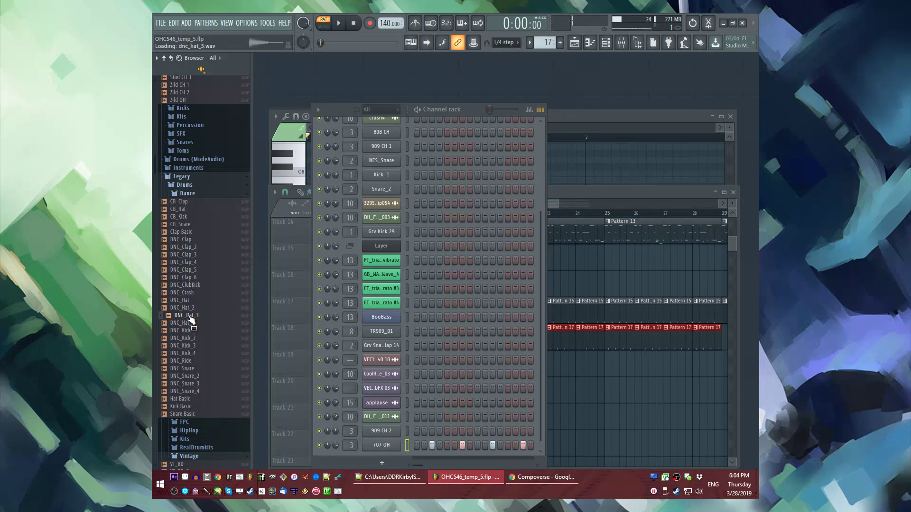
{"action": "scroll", "coordinate": [189, 301], "scroll_direction": "down", "scroll_amount": 5}
{"action": "left_click", "coordinate": [195, 338]}
{"action": "left_click", "coordinate": [186, 282]}
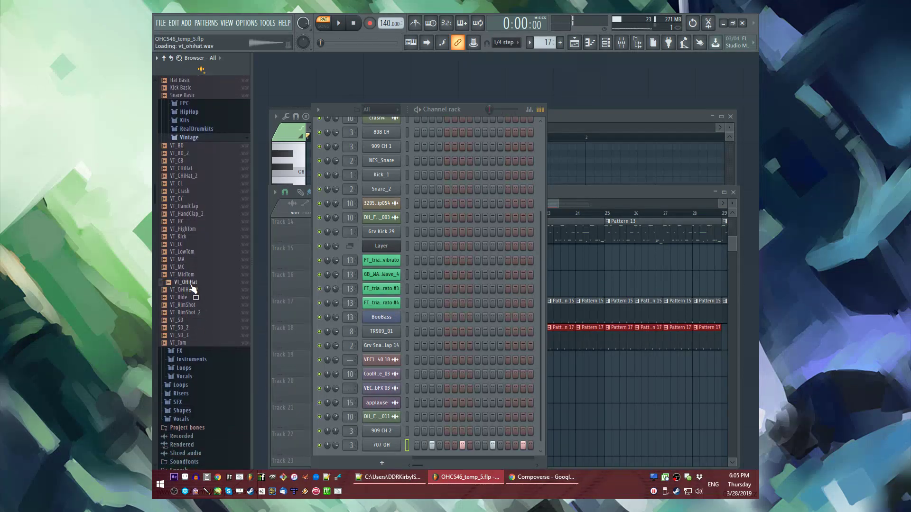
{"action": "left_click_drag", "start_coordinate": [354, 453], "coordinate": [354, 453]}
Step: Play the song from bar 17 and adjust the VT_OHiHat_2 channel's volume against the mix
{"action": "key", "text": "F5"}
{"action": "key", "text": "space"}
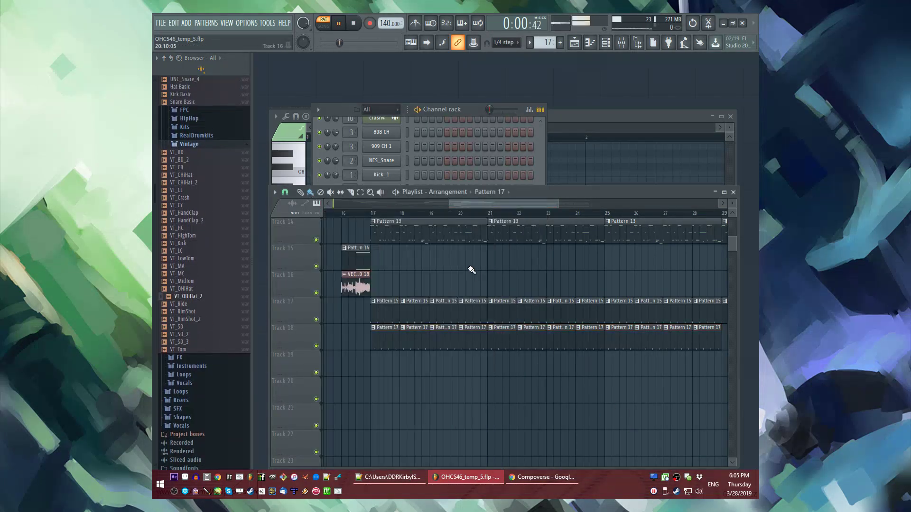
{"action": "key", "text": "l"}
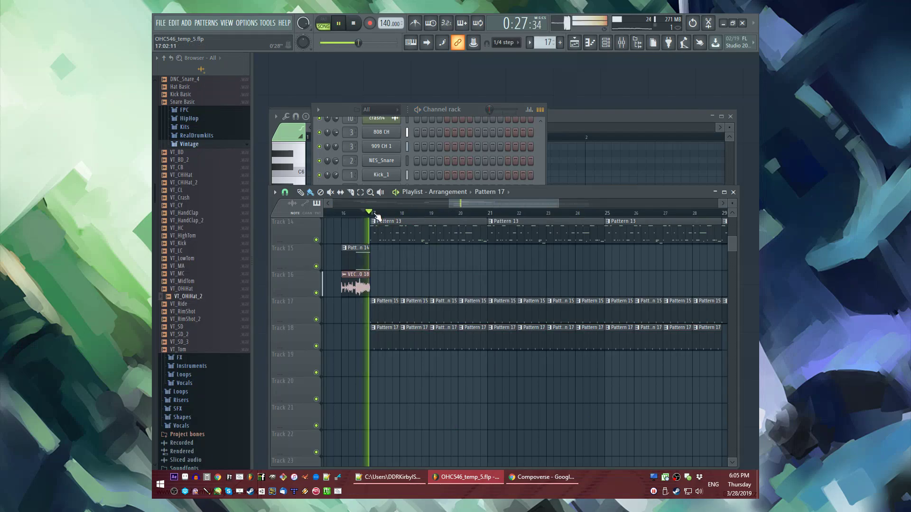
{"action": "left_click", "coordinate": [473, 108]}
{"action": "left_click_drag", "start_coordinate": [335, 445], "coordinate": [338, 450]}
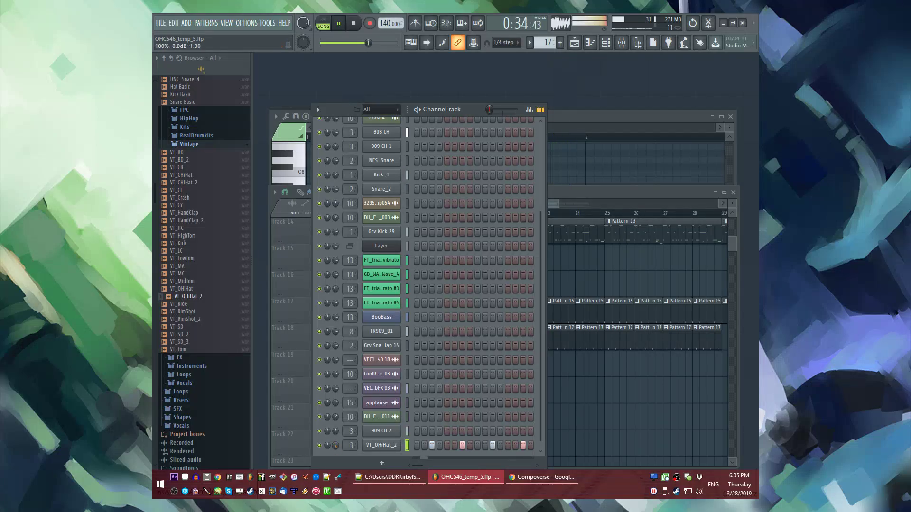
{"action": "left_click_drag", "start_coordinate": [336, 450], "coordinate": [336, 455]}
Step: Extend the Pattern 17 repeats on Track 18 through bar 32
{"action": "left_click", "coordinate": [571, 378]}
{"action": "scroll", "coordinate": [571, 378], "scroll_direction": "up", "scroll_amount": 2}
{"action": "scroll", "coordinate": [382, 362], "scroll_direction": "down", "scroll_amount": 2}
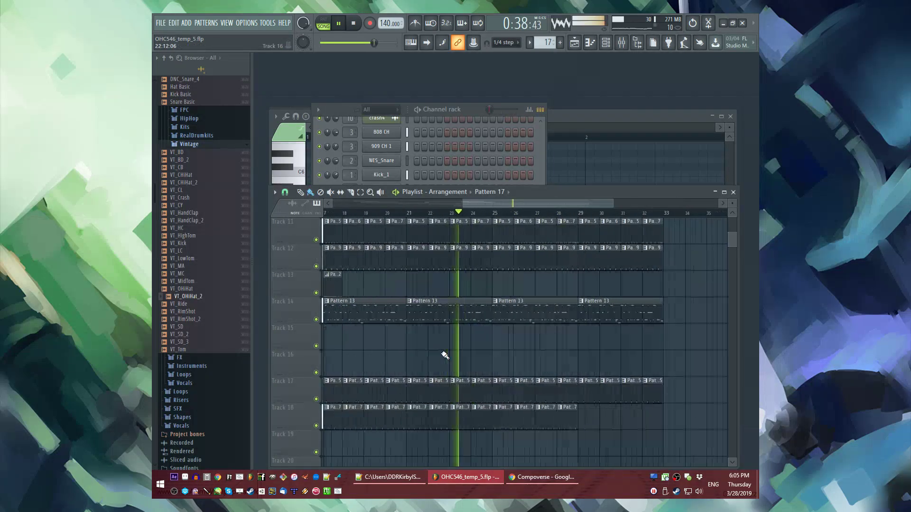
{"action": "left_click_drag", "start_coordinate": [586, 419], "coordinate": [664, 416]}
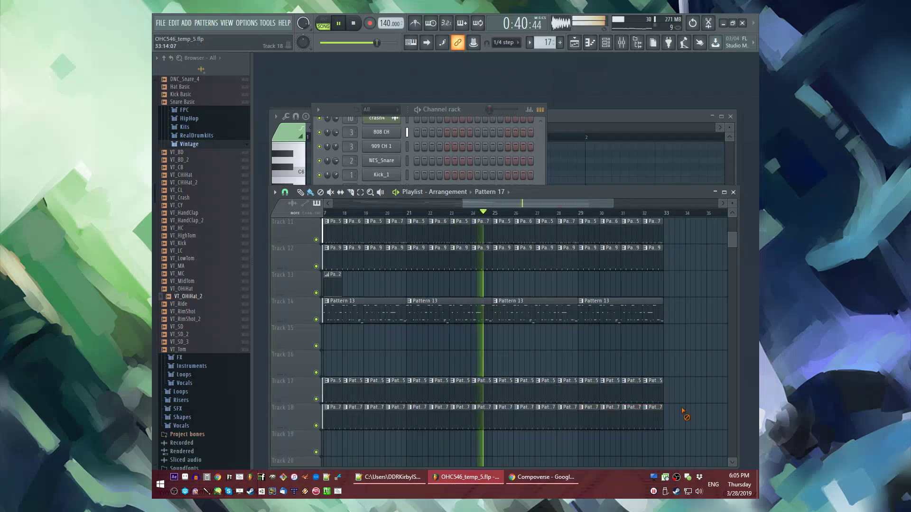
Step: Copy the VEC1 BD ReverbFX 02 clip from bar 9 to bar 25 on Track 7
{"action": "scroll", "coordinate": [541, 396], "scroll_direction": "up", "scroll_amount": 2}
{"action": "scroll", "coordinate": [561, 336], "scroll_direction": "up", "scroll_amount": 5}
{"action": "scroll", "coordinate": [549, 321], "scroll_direction": "down", "scroll_amount": 2}
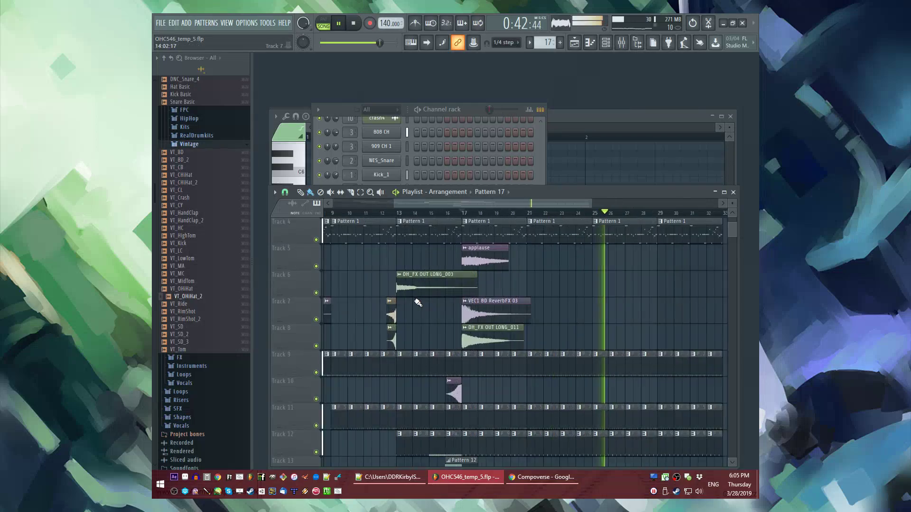
{"action": "scroll", "coordinate": [476, 259], "scroll_direction": "down", "scroll_amount": 2}
{"action": "left_click", "coordinate": [346, 251]}
{"action": "left_click", "coordinate": [564, 265]}
Step: Place the 32954_HardPCM_Chip054 clip on Track 8 so that it ends exactly at bar 25
{"action": "scroll", "coordinate": [553, 285], "scroll_direction": "up", "scroll_amount": 8}
{"action": "left_click_drag", "start_coordinate": [564, 291], "coordinate": [522, 286]}
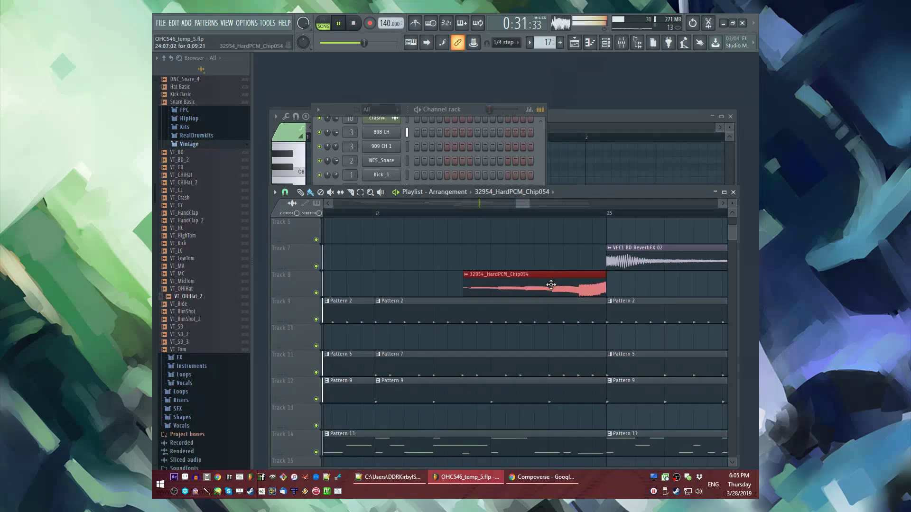
{"action": "scroll", "coordinate": [584, 285], "scroll_direction": "up", "scroll_amount": 3}
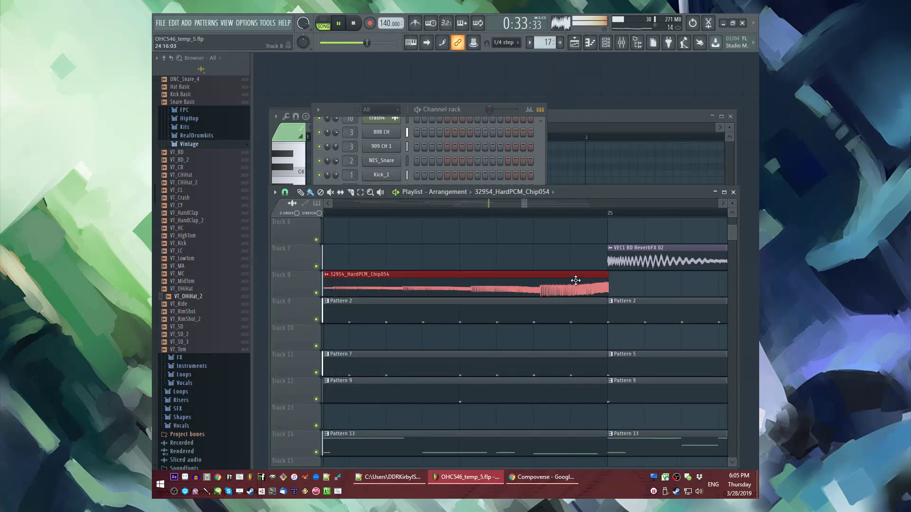
{"action": "scroll", "coordinate": [576, 280], "scroll_direction": "down", "scroll_amount": 5}
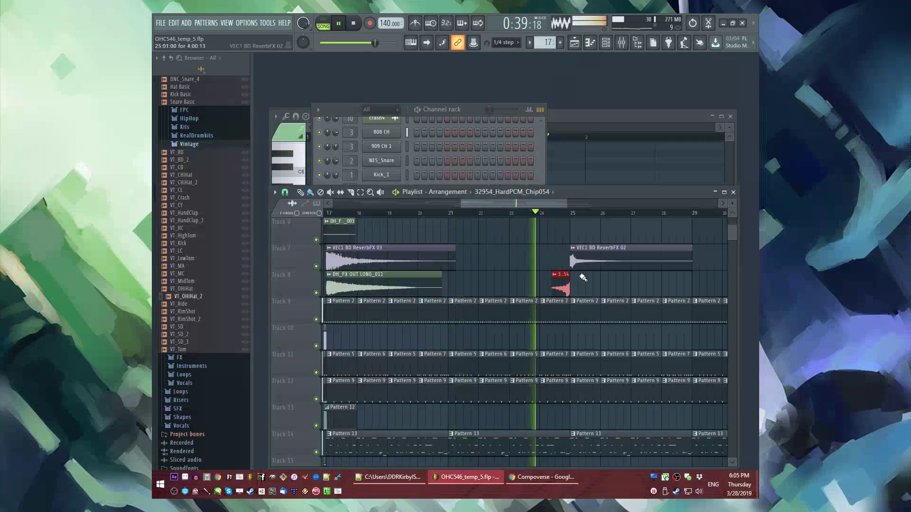
{"action": "scroll", "coordinate": [517, 279], "scroll_direction": "up", "scroll_amount": 5}
{"action": "scroll", "coordinate": [524, 280], "scroll_direction": "down", "scroll_amount": 2}
{"action": "scroll", "coordinate": [603, 301], "scroll_direction": "up", "scroll_amount": 2}
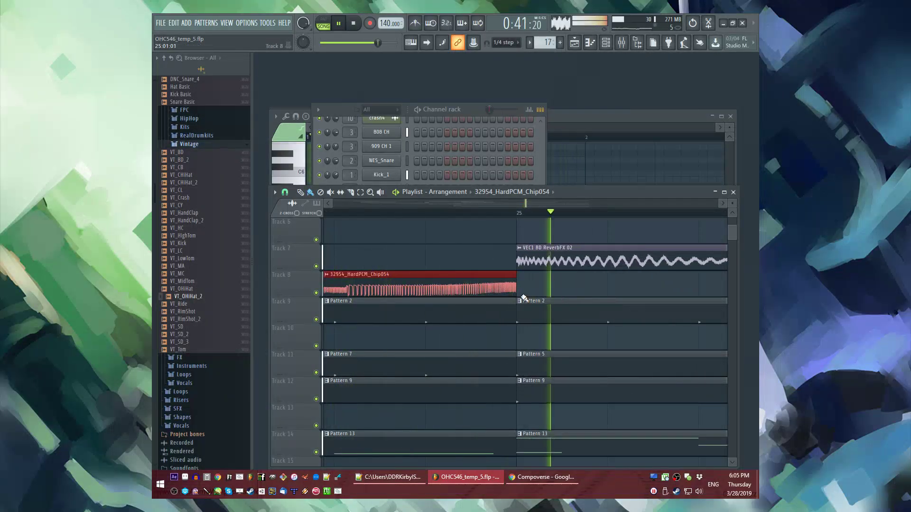
Step: Play the arrangement from bar 21 and review the tracks around the bar 25 transition
{"action": "scroll", "coordinate": [549, 298], "scroll_direction": "down", "scroll_amount": 8}
{"action": "scroll", "coordinate": [447, 209], "scroll_direction": "up", "scroll_amount": 4}
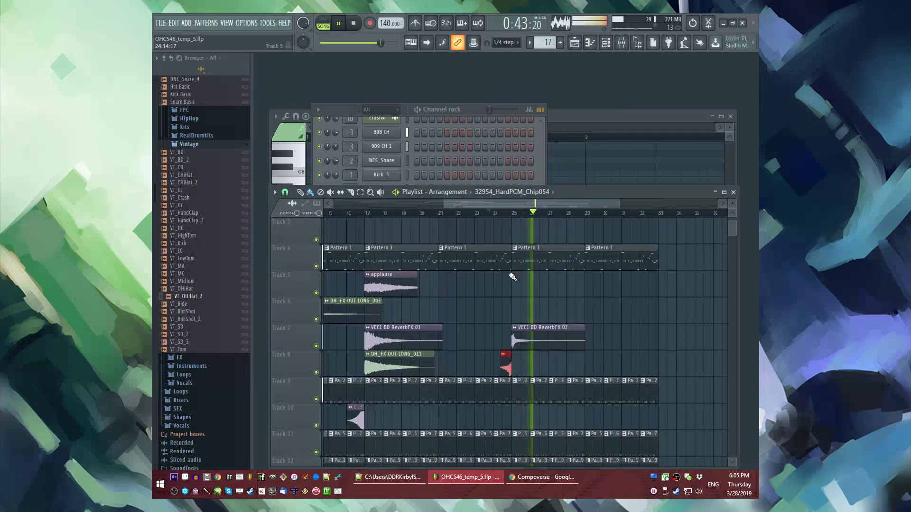
{"action": "left_click", "coordinate": [441, 213]}
{"action": "scroll", "coordinate": [474, 240], "scroll_direction": "down", "scroll_amount": 4}
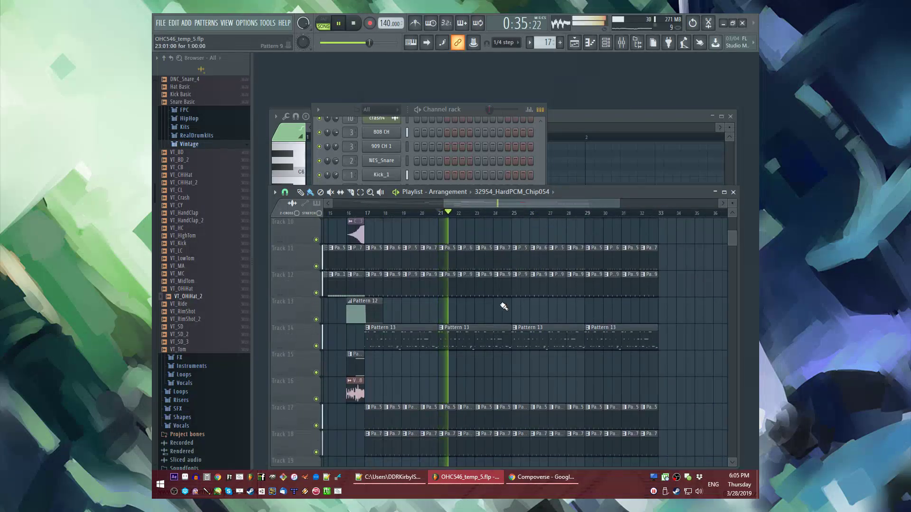
{"action": "scroll", "coordinate": [517, 335], "scroll_direction": "up", "scroll_amount": 7}
{"action": "scroll", "coordinate": [517, 318], "scroll_direction": "down", "scroll_amount": 10}
{"action": "scroll", "coordinate": [519, 332], "scroll_direction": "up", "scroll_amount": 5}
{"action": "scroll", "coordinate": [522, 337], "scroll_direction": "up", "scroll_amount": 3}
{"action": "scroll", "coordinate": [531, 330], "scroll_direction": "up", "scroll_amount": 3}
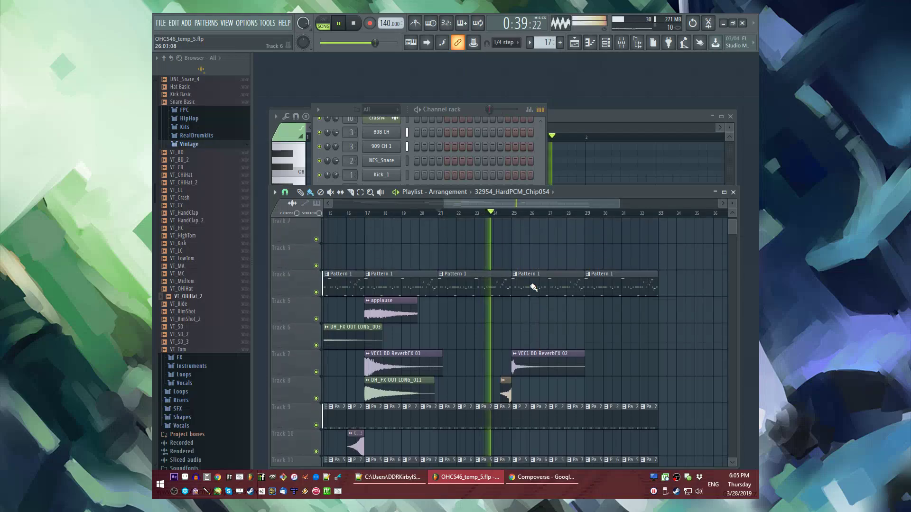
{"action": "left_click", "coordinate": [515, 329]}
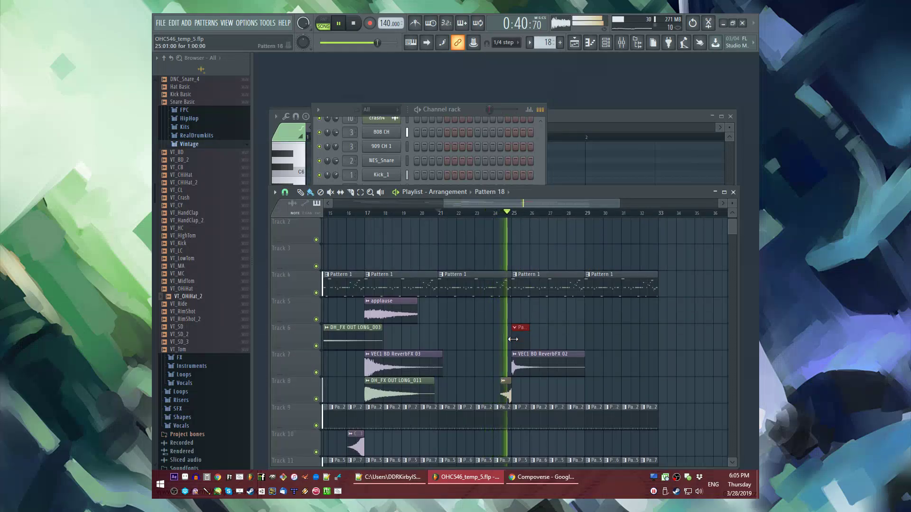
{"action": "left_click", "coordinate": [363, 216]}
{"action": "scroll", "coordinate": [522, 408], "scroll_direction": "down", "scroll_amount": 10}
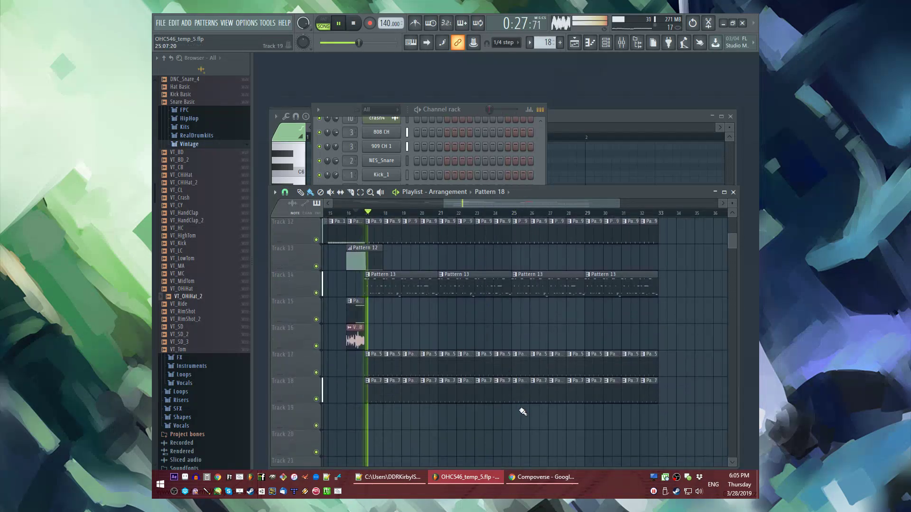
{"action": "scroll", "coordinate": [474, 349], "scroll_direction": "up", "scroll_amount": 3}
{"action": "scroll", "coordinate": [496, 357], "scroll_direction": "up", "scroll_amount": 2}
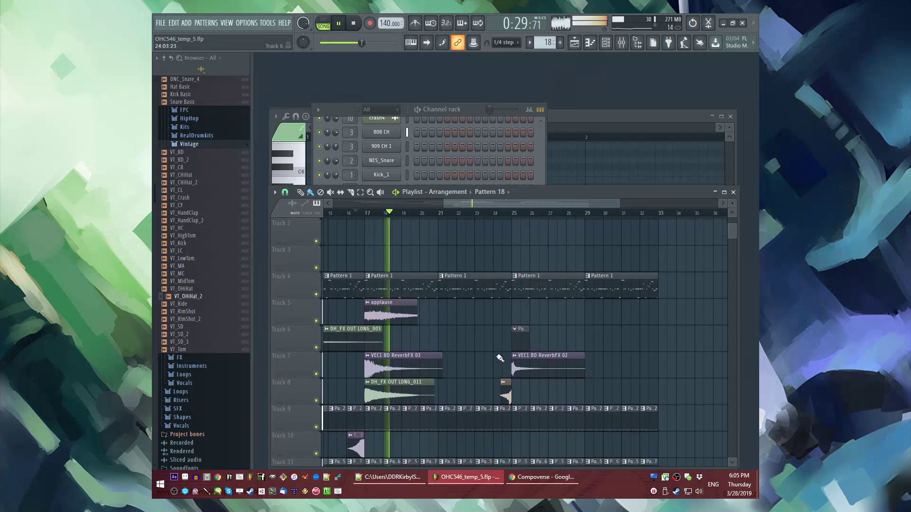
{"action": "scroll", "coordinate": [493, 355], "scroll_direction": "up", "scroll_amount": 6}
{"action": "left_click", "coordinate": [372, 275]}
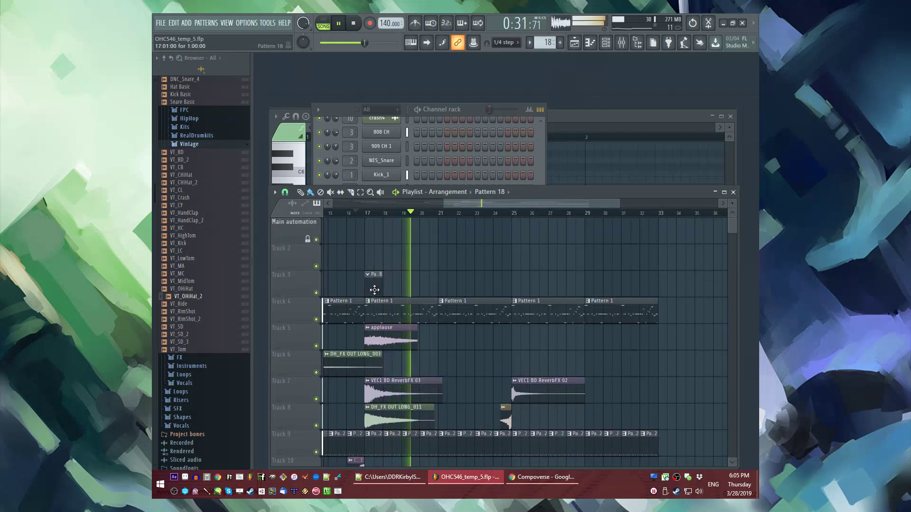
Step: Make Track 4's Pattern 1 clip at bar 17 unique as Pattern 2 and use it for the clips from bar 21 through bar 32
{"action": "right_click", "coordinate": [369, 302]}
{"action": "left_click", "coordinate": [380, 363]}
{"action": "right_click", "coordinate": [374, 279]}
{"action": "right_click", "coordinate": [465, 304]}
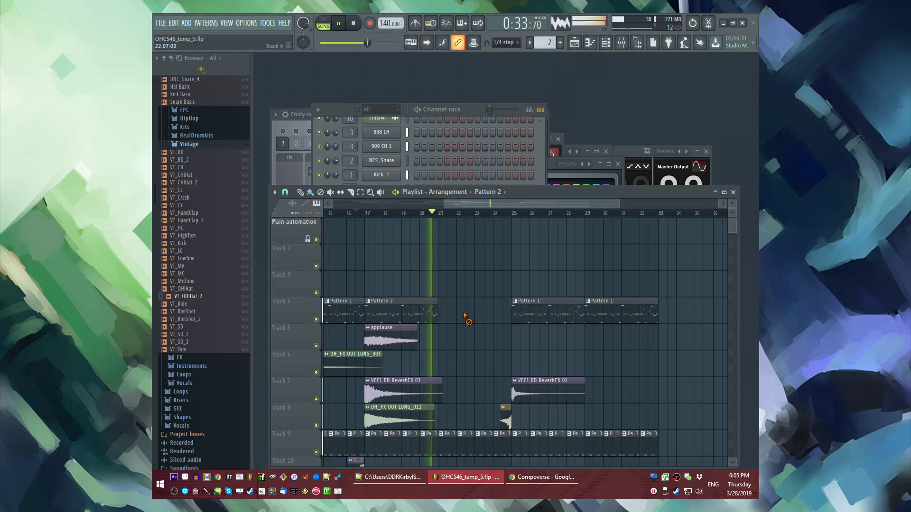
{"action": "left_click_drag", "start_coordinate": [443, 309], "coordinate": [626, 309]}
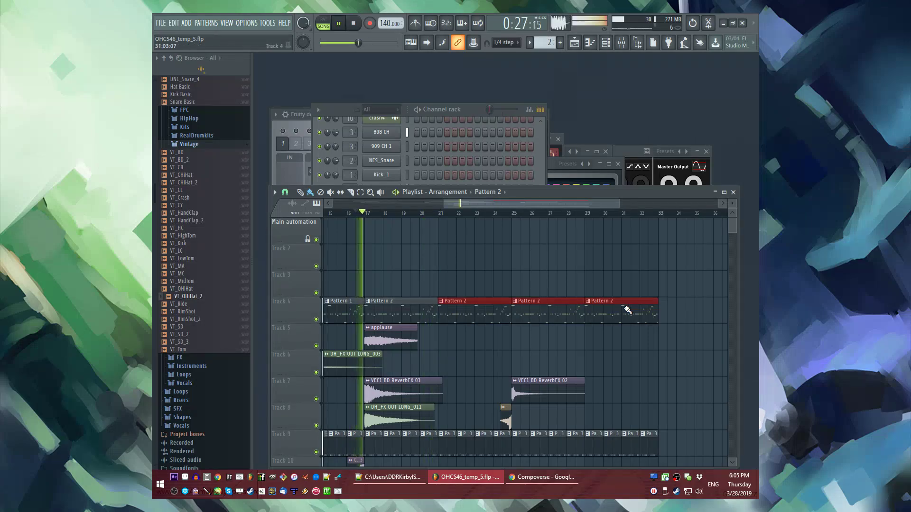
Step: Open Pattern 2 and clone its FT_50 channel with the same notes
{"action": "double_click", "coordinate": [398, 301]}
{"action": "key", "text": "F6"}
{"action": "scroll", "coordinate": [435, 303], "scroll_direction": "up", "scroll_amount": 5}
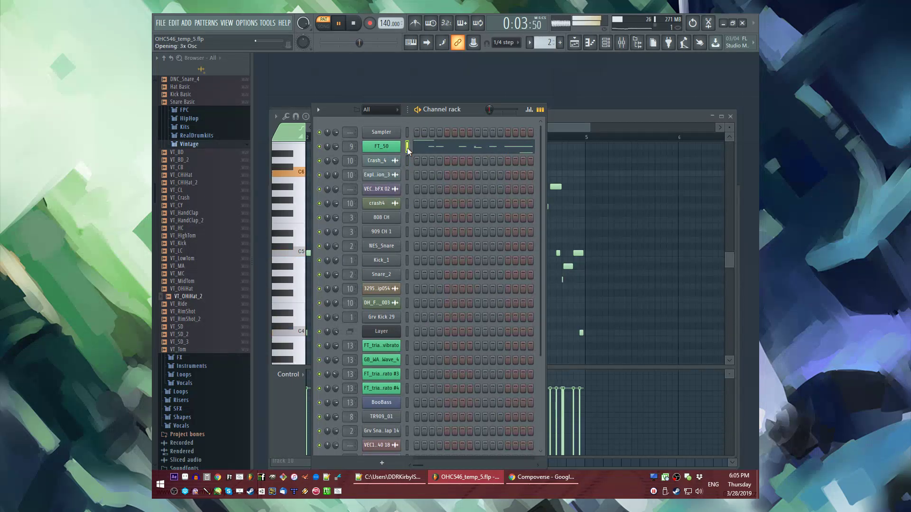
{"action": "key", "text": "alt+c"}
{"action": "left_click", "coordinate": [409, 160]}
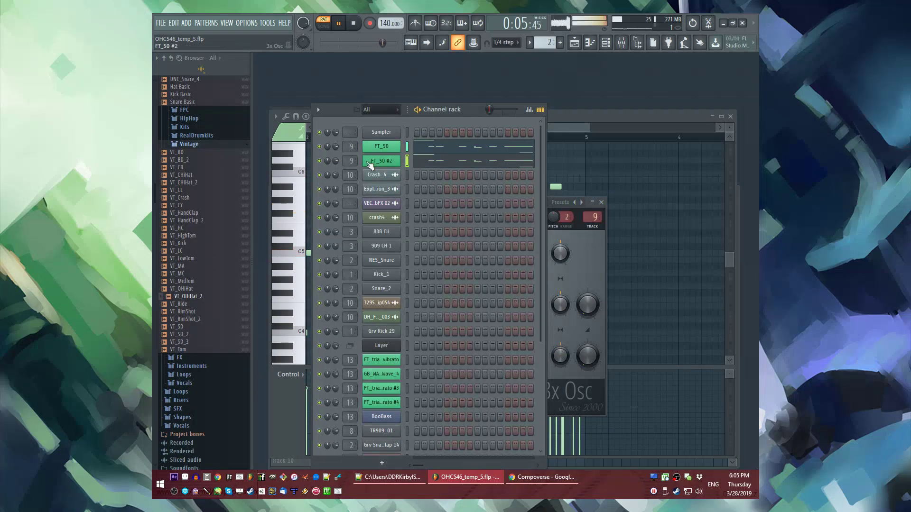
Step: Examine the oscillator settings and the volume and pitch envelopes of the FT_50 #2 channel while the arrangement plays
{"action": "left_click", "coordinate": [371, 162]}
{"action": "left_click", "coordinate": [392, 218]}
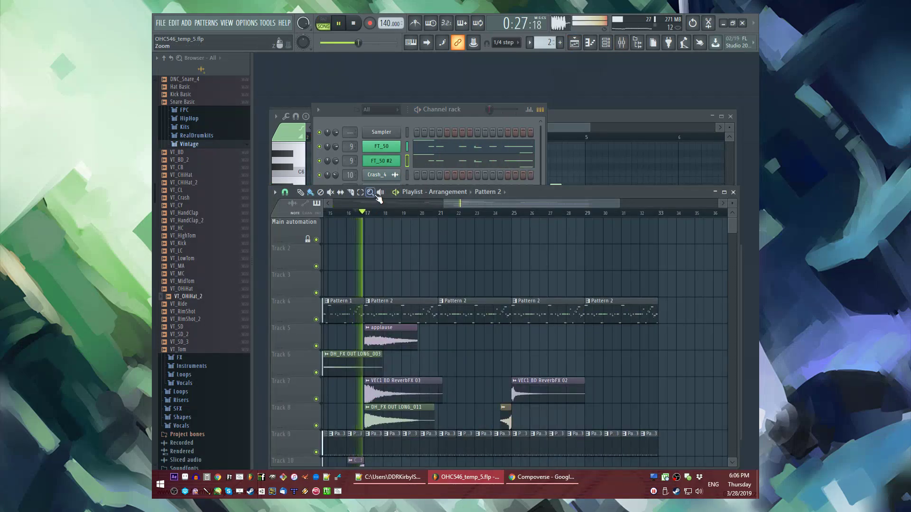
{"action": "left_click", "coordinate": [380, 161]}
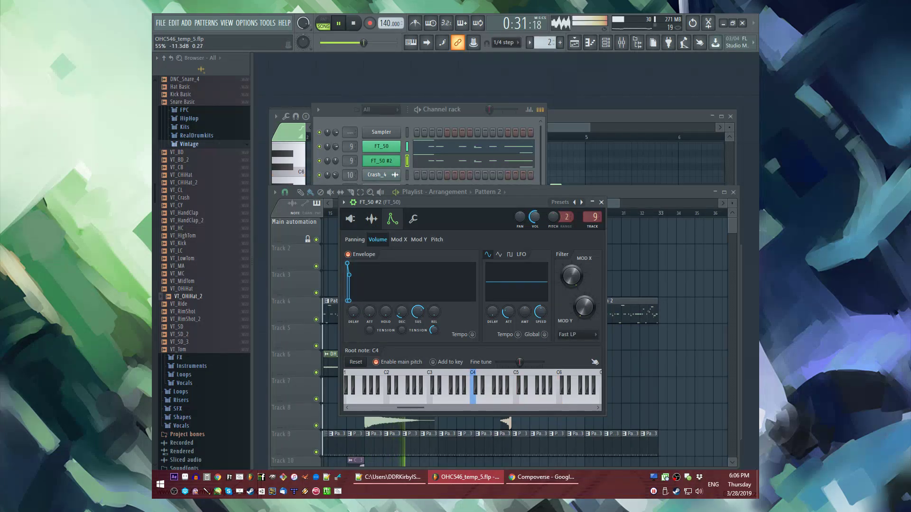
{"action": "left_click", "coordinate": [350, 219]}
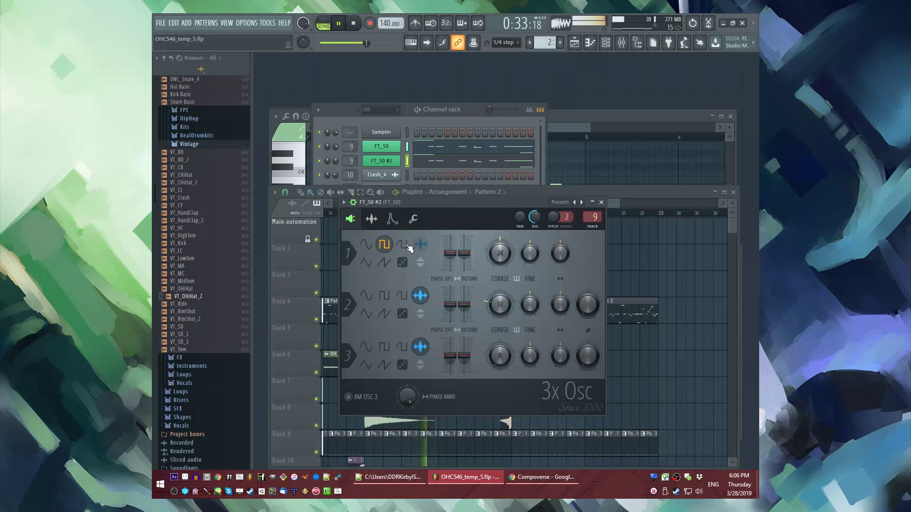
{"action": "left_click", "coordinate": [392, 219]}
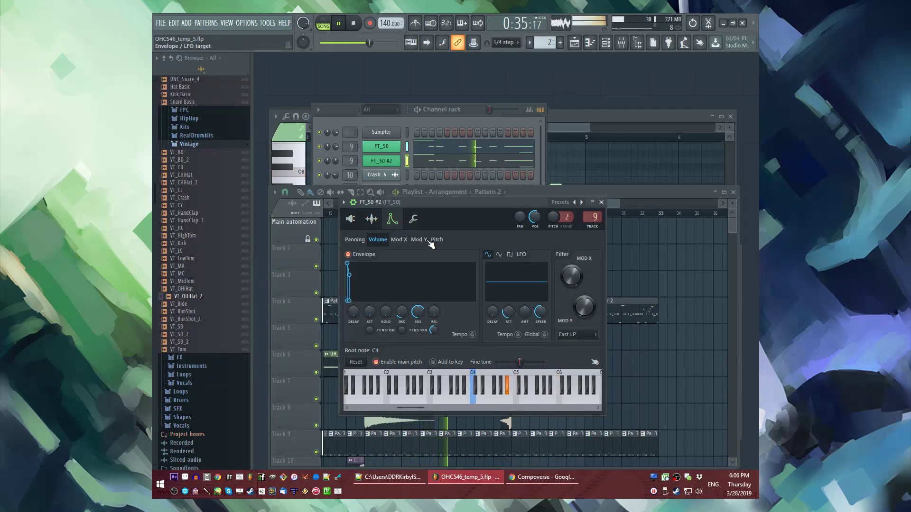
{"action": "left_click", "coordinate": [434, 240]}
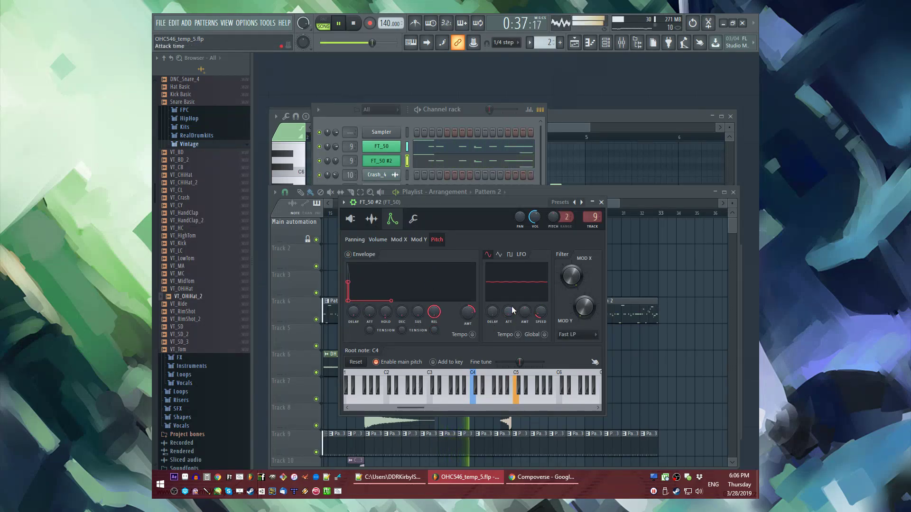
{"action": "left_click", "coordinate": [350, 219]}
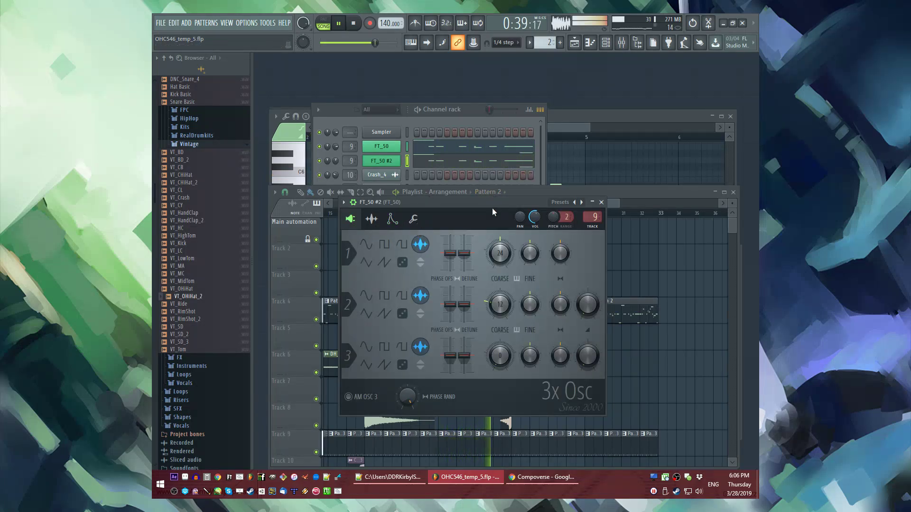
{"action": "left_click", "coordinate": [392, 219]}
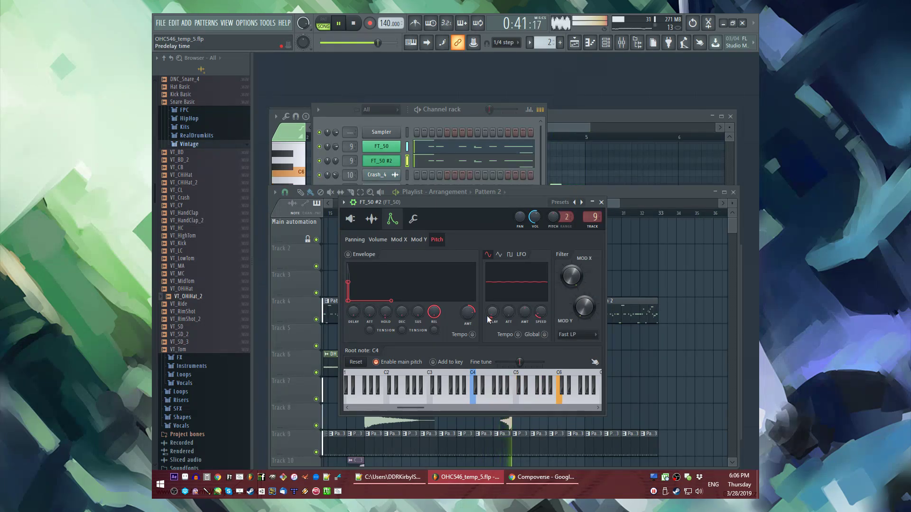
Step: Lower the FT_50 #2 channel's volume to balance the cloned layer against FT_50 during playback
{"action": "left_click", "coordinate": [334, 162]}
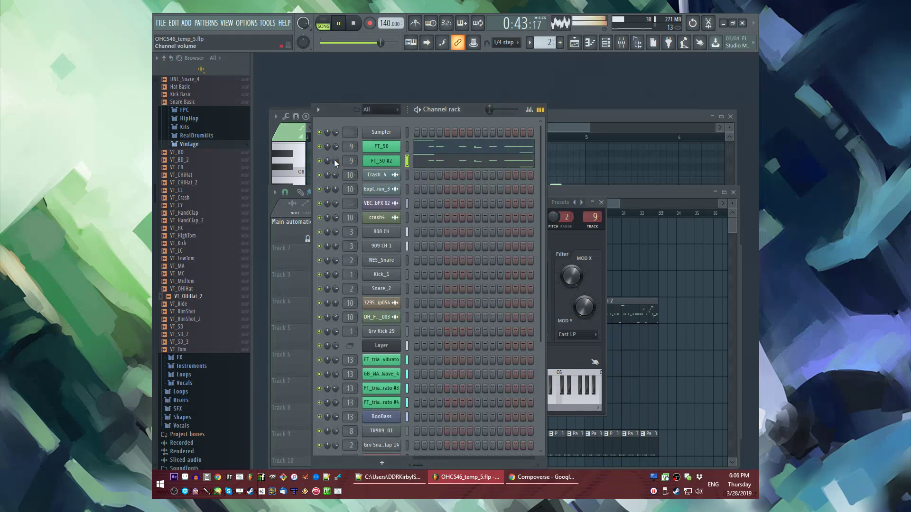
{"action": "left_click_drag", "start_coordinate": [337, 161], "coordinate": [337, 176]}
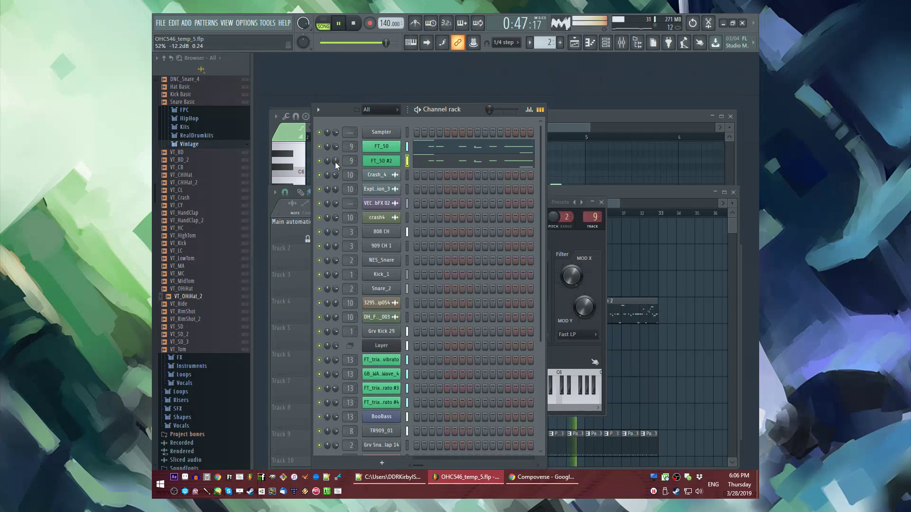
{"action": "left_click_drag", "start_coordinate": [337, 145], "coordinate": [337, 165]}
{"action": "left_click", "coordinate": [565, 243]}
{"action": "scroll", "coordinate": [495, 252], "scroll_direction": "down", "scroll_amount": 2}
{"action": "scroll", "coordinate": [469, 308], "scroll_direction": "up", "scroll_amount": 3}
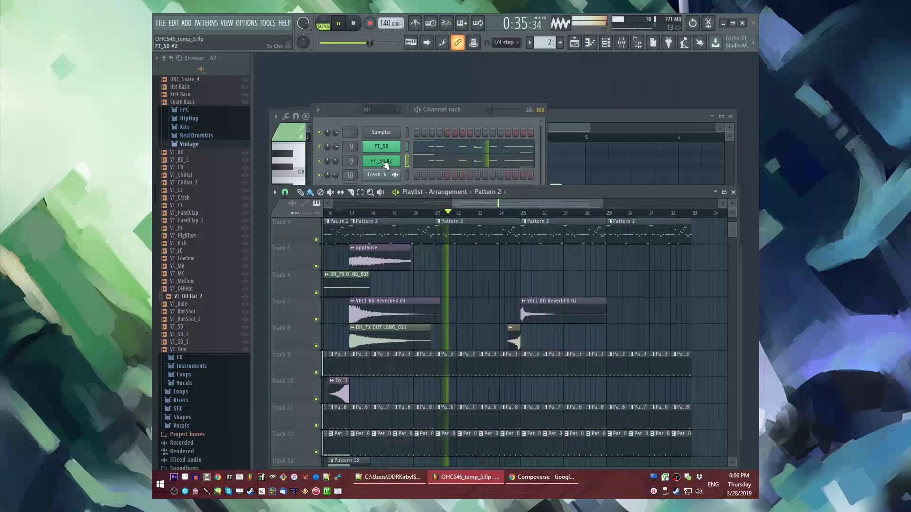
{"action": "left_click", "coordinate": [335, 162]}
{"action": "left_click_drag", "start_coordinate": [335, 162], "coordinate": [335, 175]}
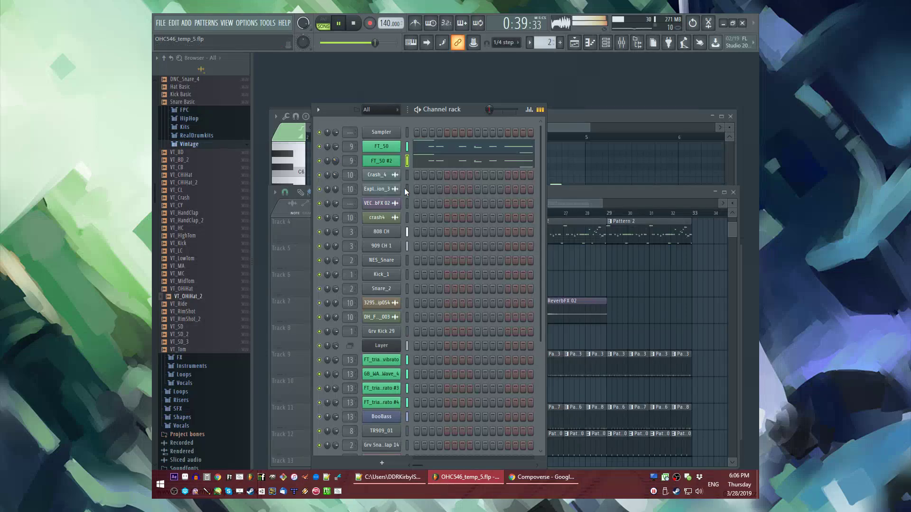
Step: Create Pattern 19 and place a one-bar clip of it on Track 6 at bar 25
{"action": "left_click", "coordinate": [589, 284]}
{"action": "scroll", "coordinate": [484, 267], "scroll_direction": "down", "scroll_amount": 3}
{"action": "scroll", "coordinate": [485, 266], "scroll_direction": "up", "scroll_amount": 4}
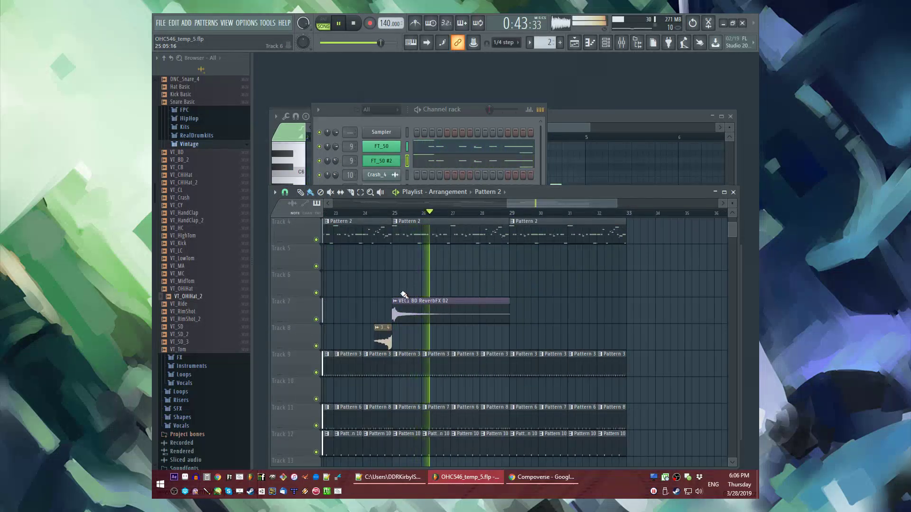
{"action": "key", "text": "F4"}
{"action": "left_click", "coordinate": [399, 286]}
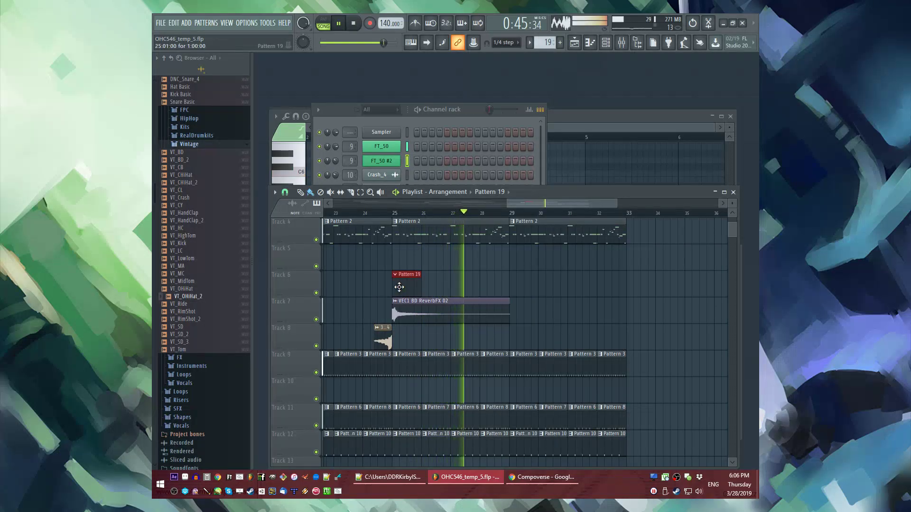
{"action": "scroll", "coordinate": [441, 275], "scroll_direction": "down", "scroll_amount": 2}
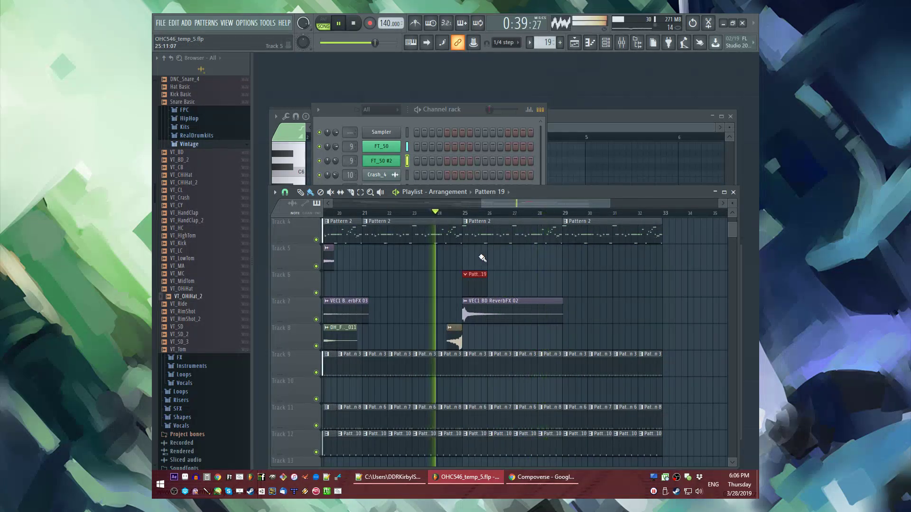
Step: Add the FT_25 3xOsc channel preset to the channel rack as a new channel
{"action": "key", "text": "F6"}
{"action": "scroll", "coordinate": [221, 256], "scroll_direction": "down", "scroll_amount": 10}
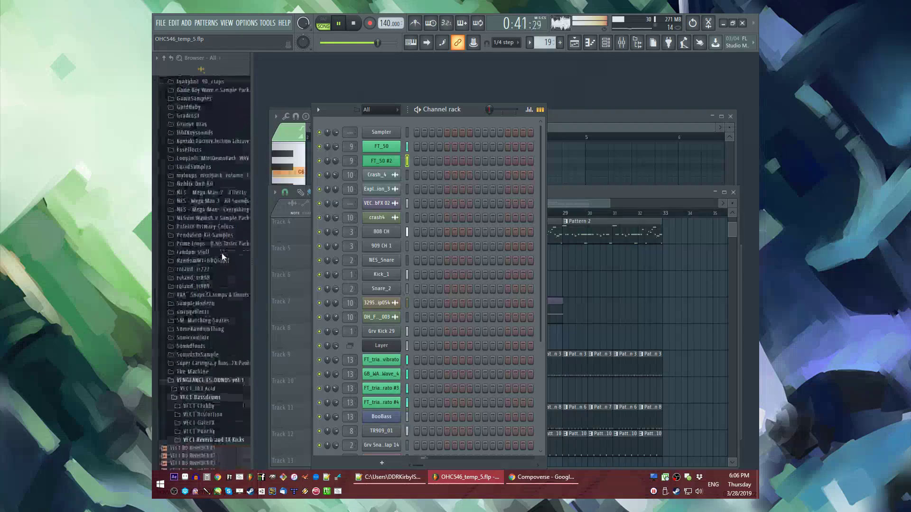
{"action": "scroll", "coordinate": [221, 252], "scroll_direction": "down", "scroll_amount": 15}
{"action": "key", "text": "F6"}
{"action": "left_click_drag", "start_coordinate": [188, 200], "coordinate": [522, 255]}
Step: Try a long C5 note near the start of FT_25's piano roll, then delete it
{"action": "right_click", "coordinate": [385, 132]}
{"action": "left_click", "coordinate": [393, 136]}
{"action": "key", "text": "space"}
{"action": "left_click", "coordinate": [309, 253]}
{"action": "left_click_drag", "start_coordinate": [358, 258], "coordinate": [343, 249]}
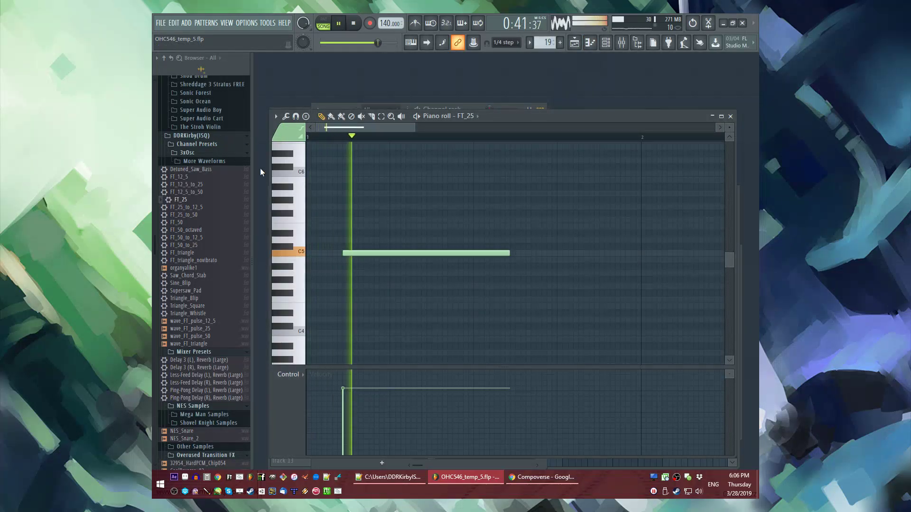
{"action": "right_click", "coordinate": [372, 254]}
{"action": "key", "text": "space"}
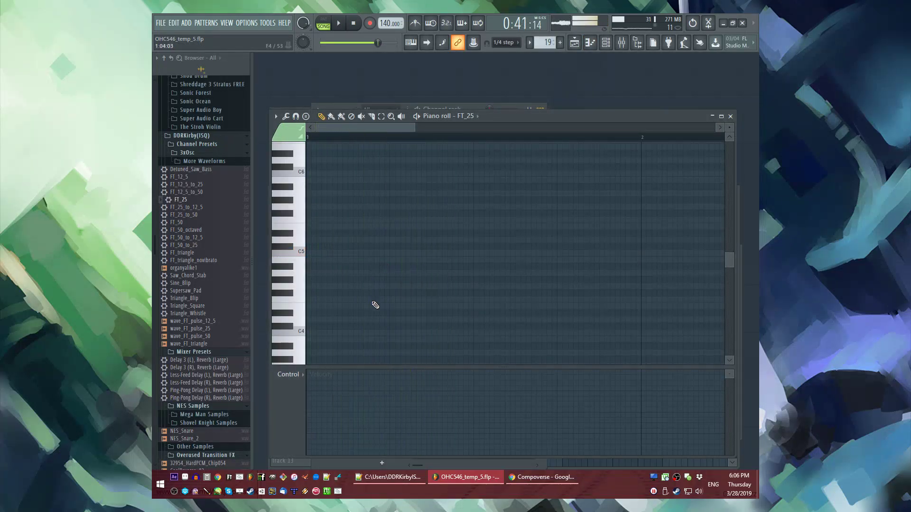
Step: Try two short C5 notes in FT_25's piano roll and transpose them down an octave to C4
{"action": "left_click", "coordinate": [386, 256]}
{"action": "scroll", "coordinate": [386, 256], "scroll_direction": "down", "scroll_amount": 2}
{"action": "left_click_drag", "start_coordinate": [339, 258], "coordinate": [355, 256]}
{"action": "left_click", "coordinate": [372, 254]}
{"action": "key", "text": "l"}
{"action": "key", "text": "ctrl+a"}
{"action": "key", "text": "ctrl+Down"}
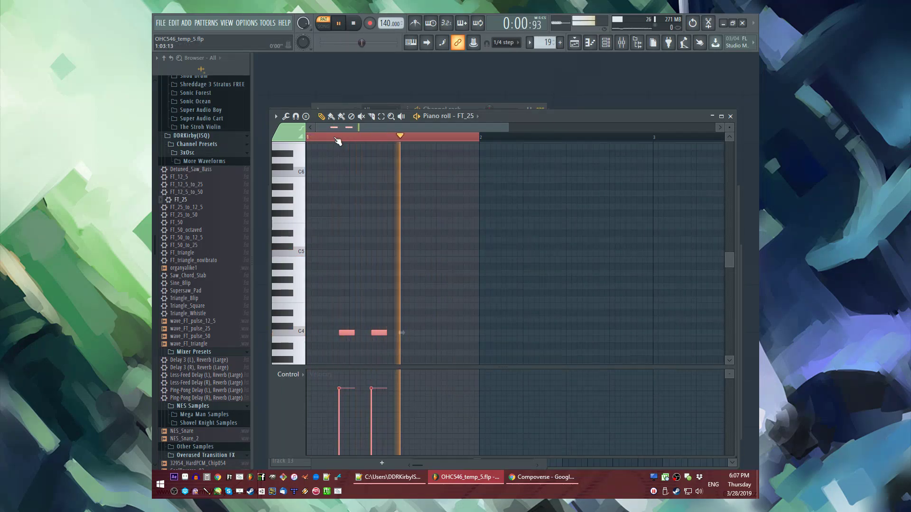
Step: Try the two short FT_25 notes at B6, then delete them from the piano roll
{"action": "key", "text": "l"}
{"action": "scroll", "coordinate": [370, 228], "scroll_direction": "down", "scroll_amount": 4}
{"action": "left_click_drag", "start_coordinate": [343, 253], "coordinate": [346, 199]}
{"action": "right_click", "coordinate": [346, 201]}
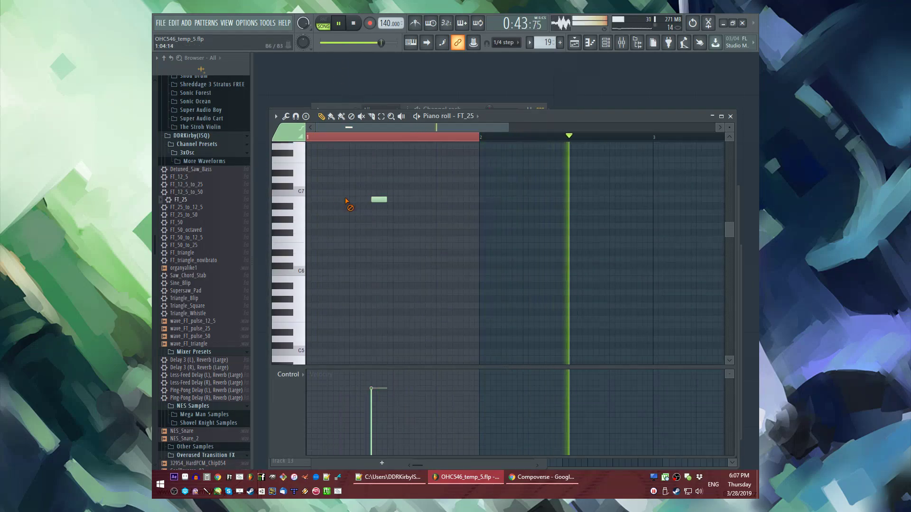
Step: Add the Sine_Blip preset as a new channel and open its piano roll in Pattern 19
{"action": "key", "text": "F6"}
{"action": "key", "text": "F5"}
{"action": "left_click_drag", "start_coordinate": [230, 275], "coordinate": [427, 226]}
{"action": "right_click", "coordinate": [398, 125]}
{"action": "left_click", "coordinate": [420, 130]}
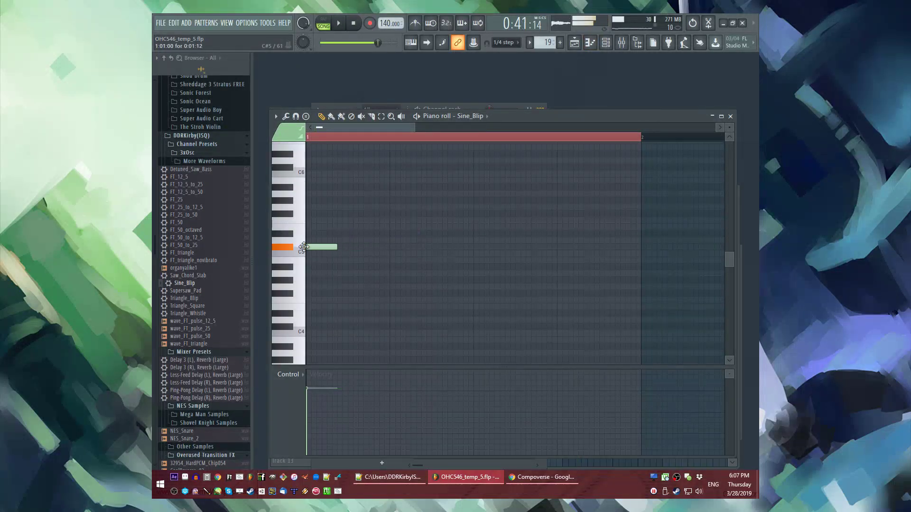
Step: Enter one-step Sine_Blip notes in Pattern 19: C6 on the first step and C5 on the fourth step
{"action": "scroll", "coordinate": [373, 238], "scroll_direction": "up", "scroll_amount": 2}
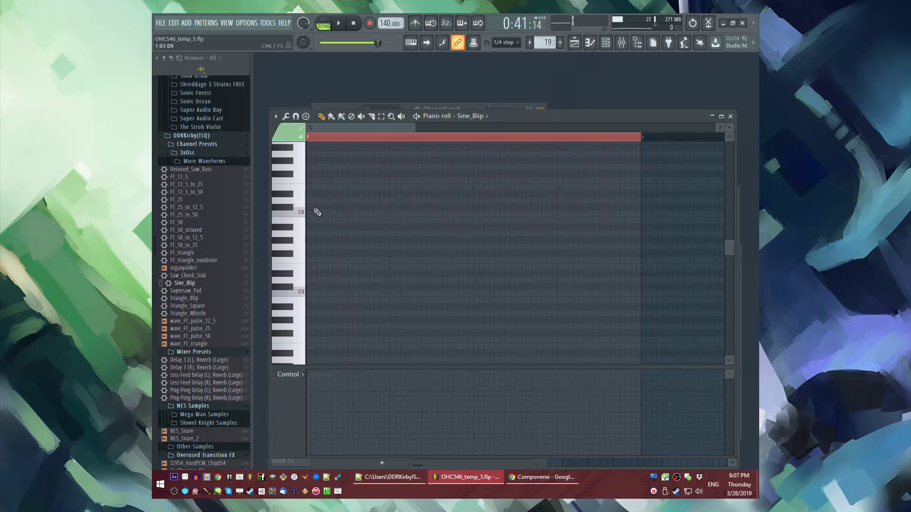
{"action": "key", "text": "space"}
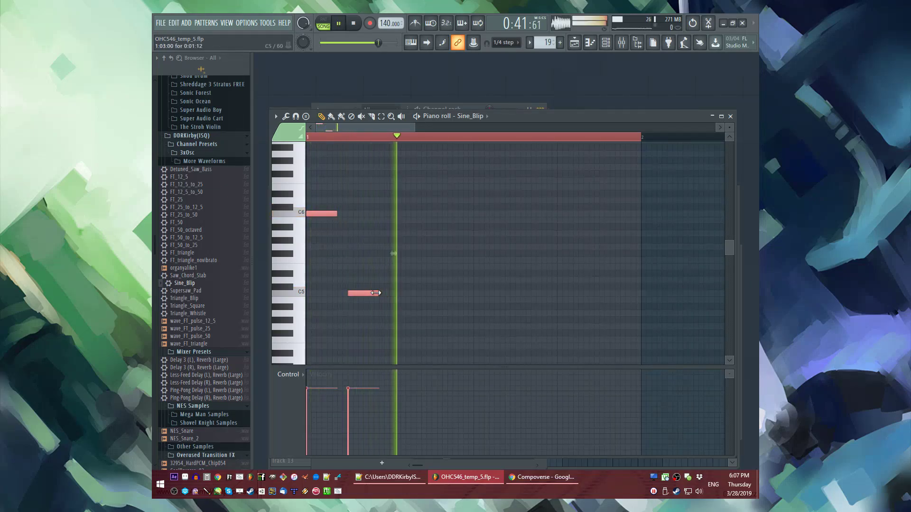
{"action": "scroll", "coordinate": [375, 300], "scroll_direction": "down", "scroll_amount": 2}
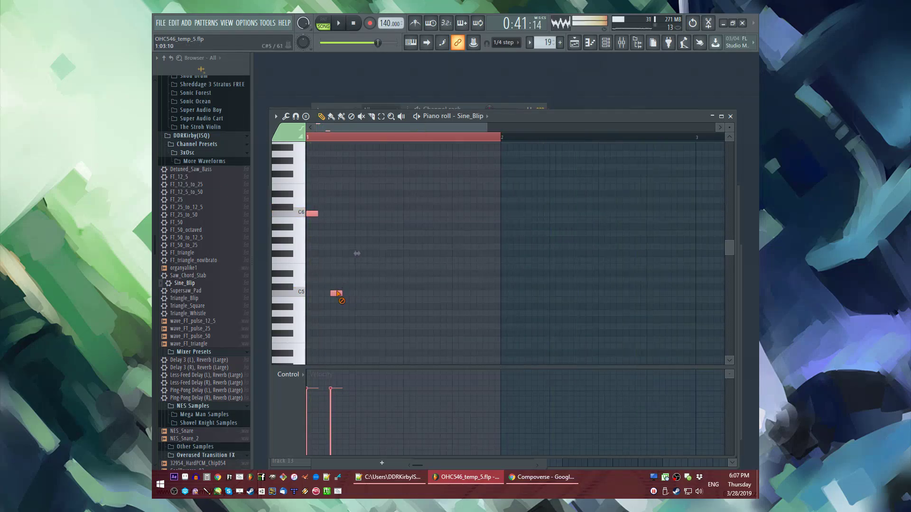
{"action": "left_click_drag", "start_coordinate": [338, 293], "coordinate": [349, 293]}
{"action": "key", "text": "l"}
Step: Open the Sine_Blip channel's settings, check its volume envelope and route the channel to free mixer track 16
{"action": "key", "text": "F6"}
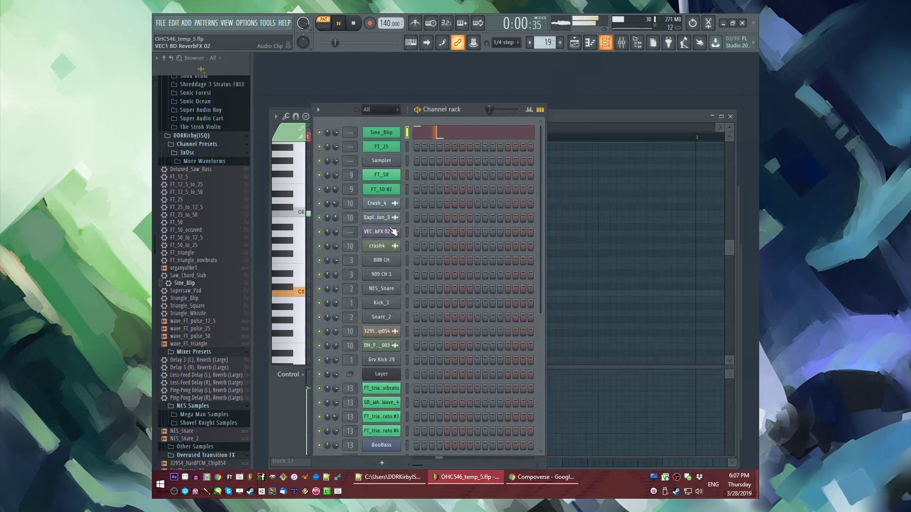
{"action": "left_click", "coordinate": [388, 134]}
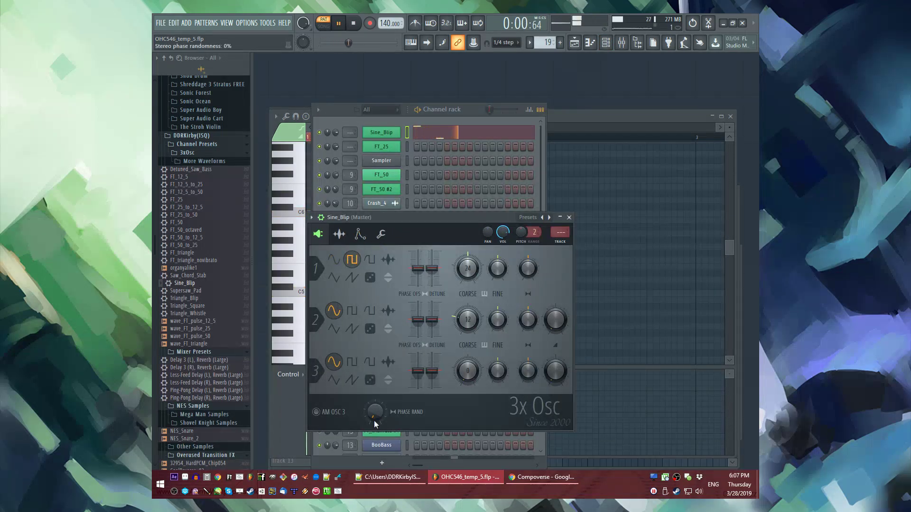
{"action": "left_click", "coordinate": [360, 234]}
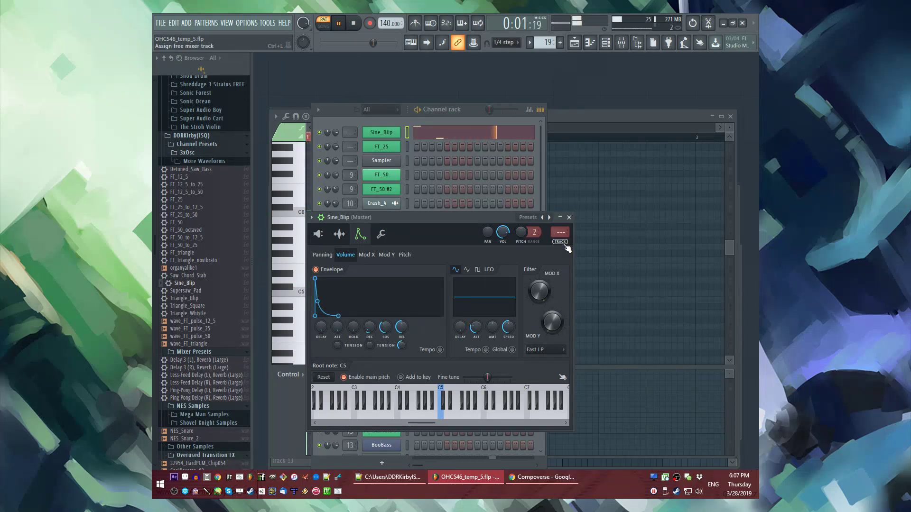
{"action": "key", "text": "ctrl+l"}
Step: Load Fruity Delay Bank, Fruity Reeverb 2 and Fruity Parametric EQ 2 on the Sine_Blip mixer track, with a slight EQ boost near 5.5 kHz
{"action": "left_click", "coordinate": [651, 299]}
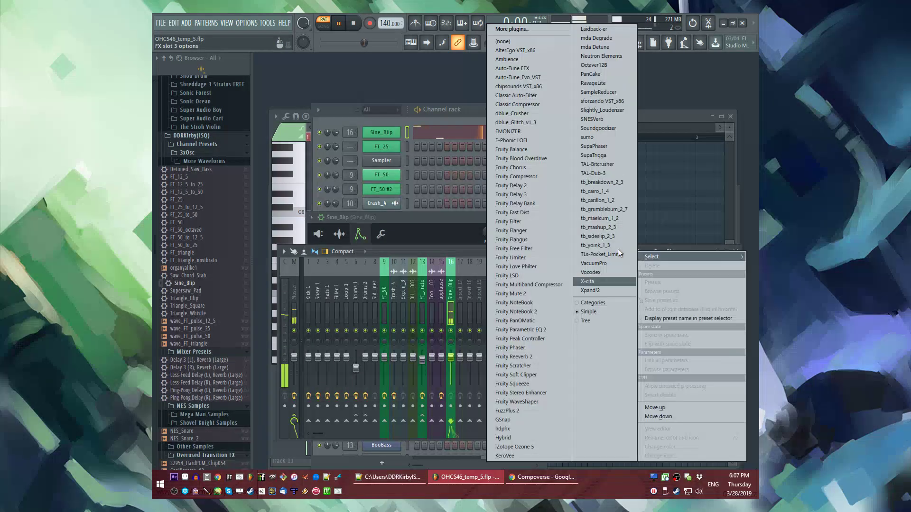
{"action": "left_click", "coordinate": [526, 208]}
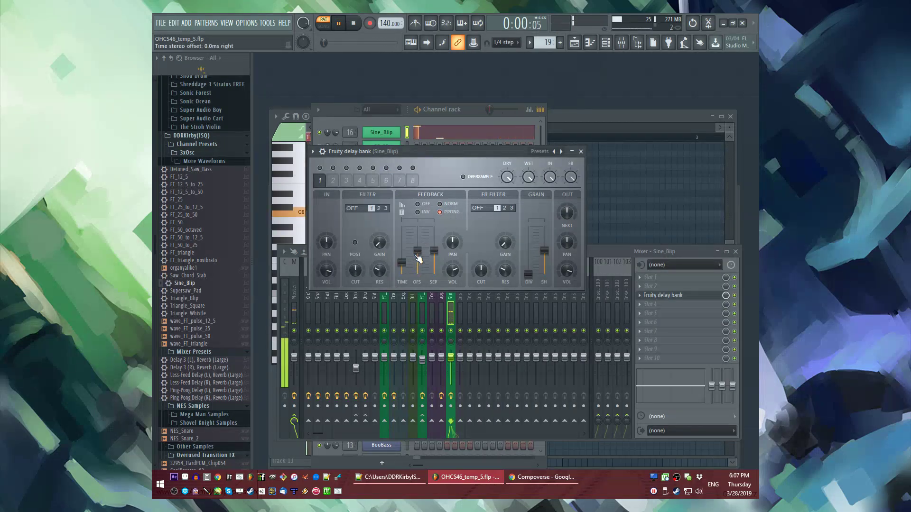
{"action": "left_click", "coordinate": [639, 315]}
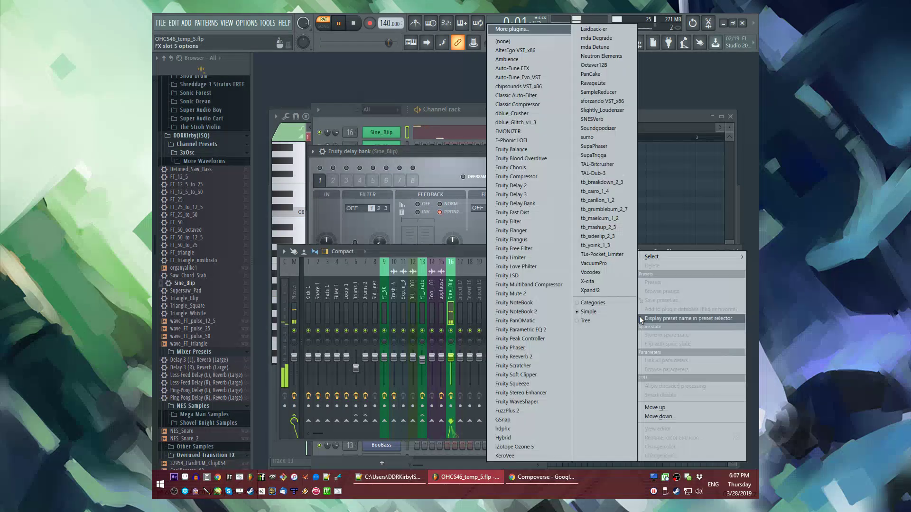
{"action": "left_click", "coordinate": [536, 352]}
{"action": "left_click", "coordinate": [636, 277]}
{"action": "left_click", "coordinate": [524, 331]}
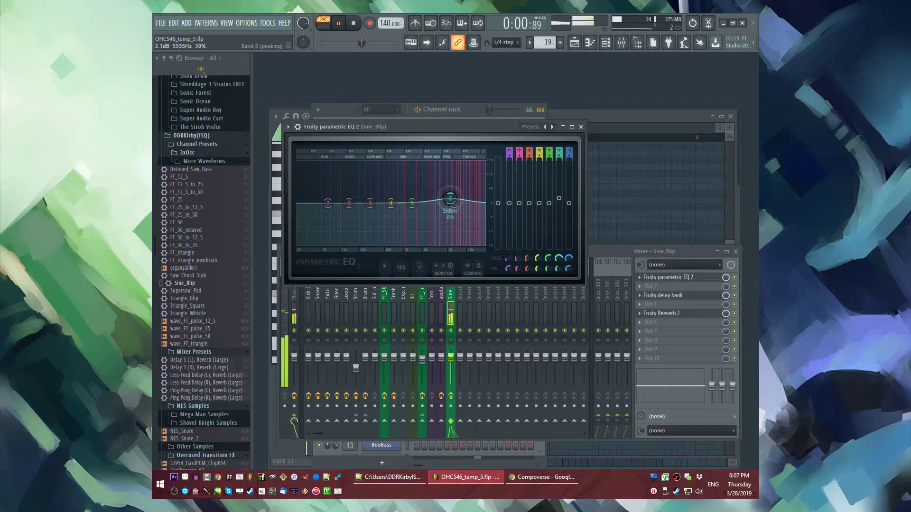
Step: Play the arrangement into bar 25 and check Pattern 19's Sine_Blip notes in context
{"action": "key", "text": "F5"}
{"action": "left_click", "coordinate": [446, 213]}
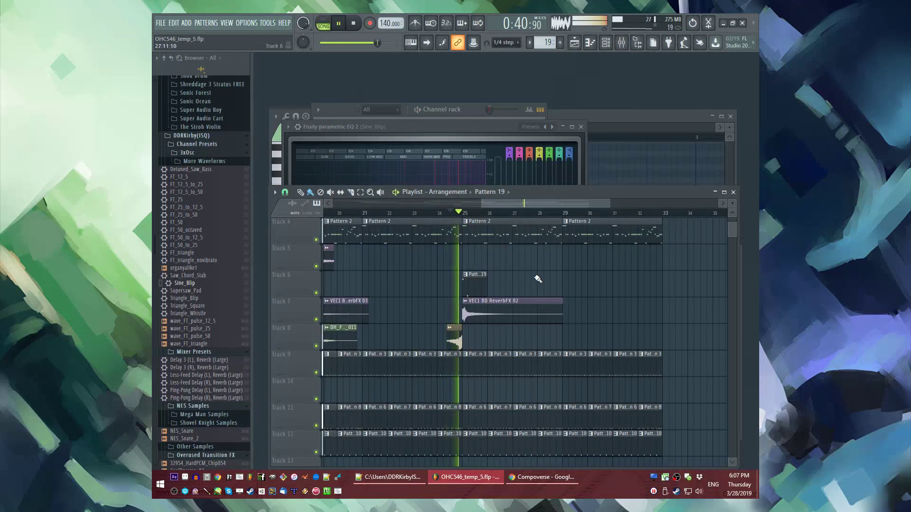
{"action": "scroll", "coordinate": [536, 279], "scroll_direction": "up", "scroll_amount": 3}
{"action": "double_click", "coordinate": [480, 359]}
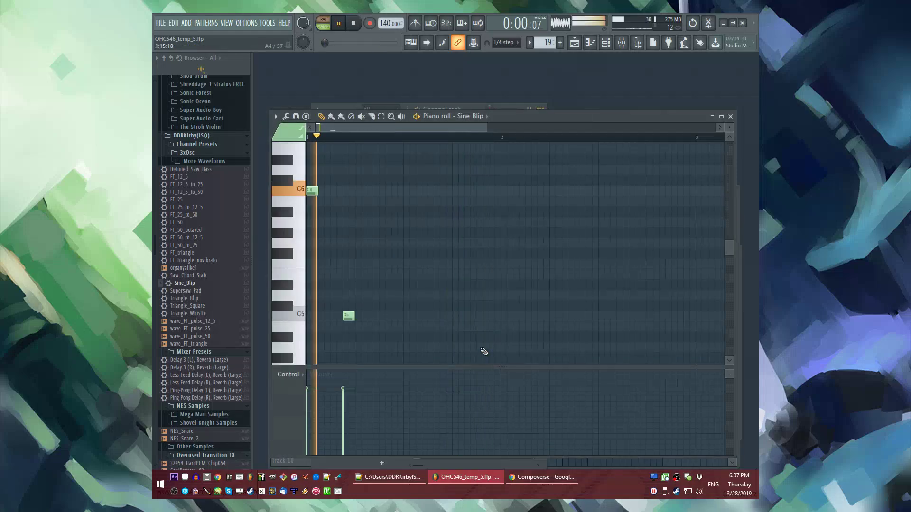
{"action": "key", "text": "F5"}
{"action": "left_click", "coordinate": [409, 212]}
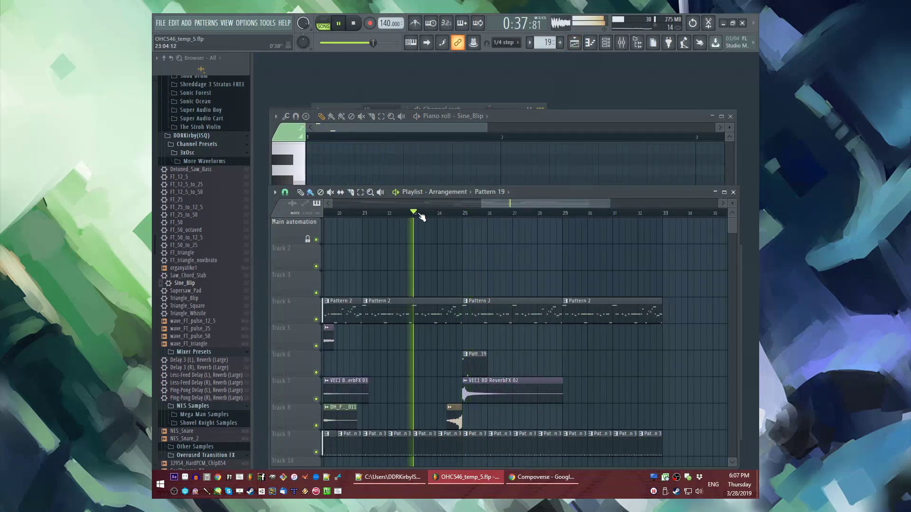
Step: Move the Pattern 19 clip on Track 6 from bar 25 to bar 33
{"action": "scroll", "coordinate": [474, 309], "scroll_direction": "down", "scroll_amount": 3}
{"action": "scroll", "coordinate": [494, 288], "scroll_direction": "up", "scroll_amount": 2}
{"action": "left_click_drag", "start_coordinate": [479, 344], "coordinate": [680, 345]}
{"action": "scroll", "coordinate": [565, 329], "scroll_direction": "up", "scroll_amount": 3}
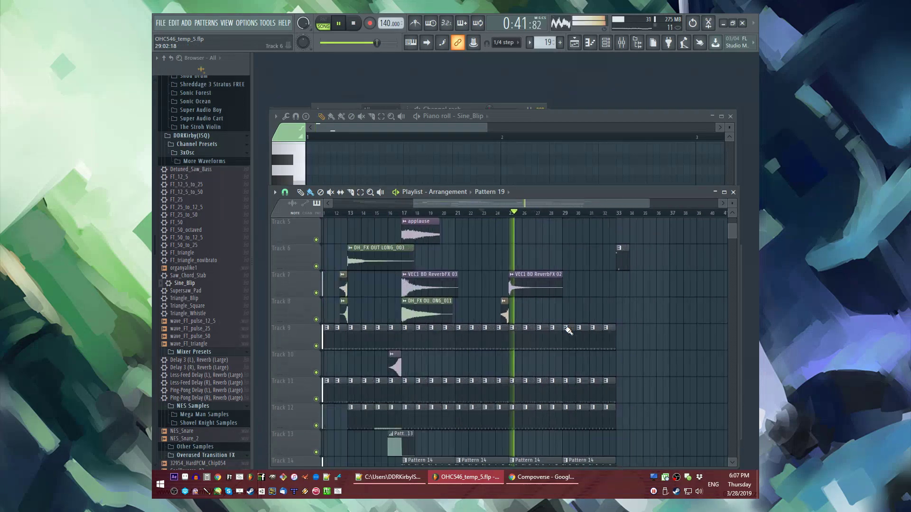
Step: Create a new empty Pattern 20 and bring up the channel rack for it
{"action": "scroll", "coordinate": [474, 332], "scroll_direction": "down", "scroll_amount": 4}
{"action": "scroll", "coordinate": [483, 303], "scroll_direction": "down", "scroll_amount": 1}
{"action": "key", "text": "F4"}
{"action": "key", "text": "Return"}
{"action": "key", "text": "F6"}
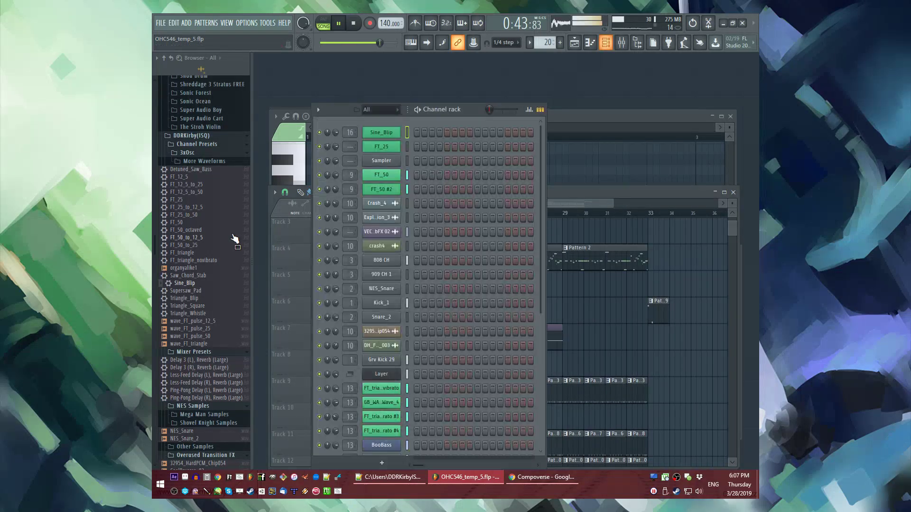
Step: Add an FT_12_5 channel to Pattern 20 and draw a rising four-note figure C5, E5, F5, G5 at the start of bar 1
{"action": "left_click_drag", "start_coordinate": [379, 119], "coordinate": [410, 175]}
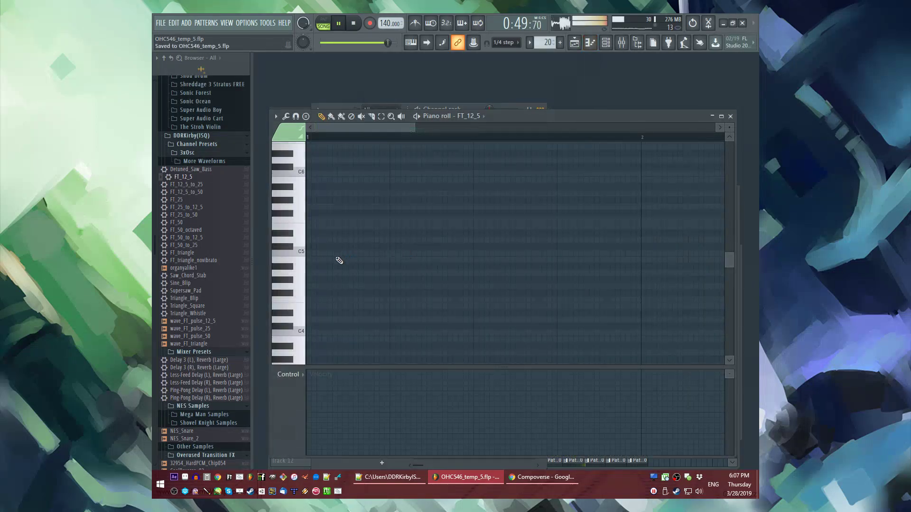
{"action": "key", "text": "space"}
{"action": "key", "text": "space"}
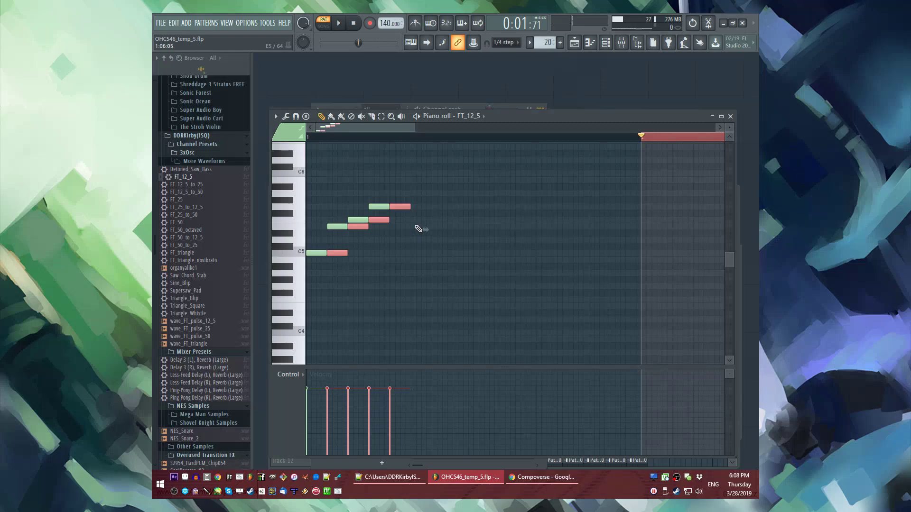
Step: Duplicate the four-note FT_12_5 figure three times to fill bar 1
{"action": "key", "text": "ctrl+a"}
{"action": "key", "text": "space"}
{"action": "key", "text": "ctrl+b"}
{"action": "key", "text": "ctrl+b"}
{"action": "key", "text": "ctrl+b"}
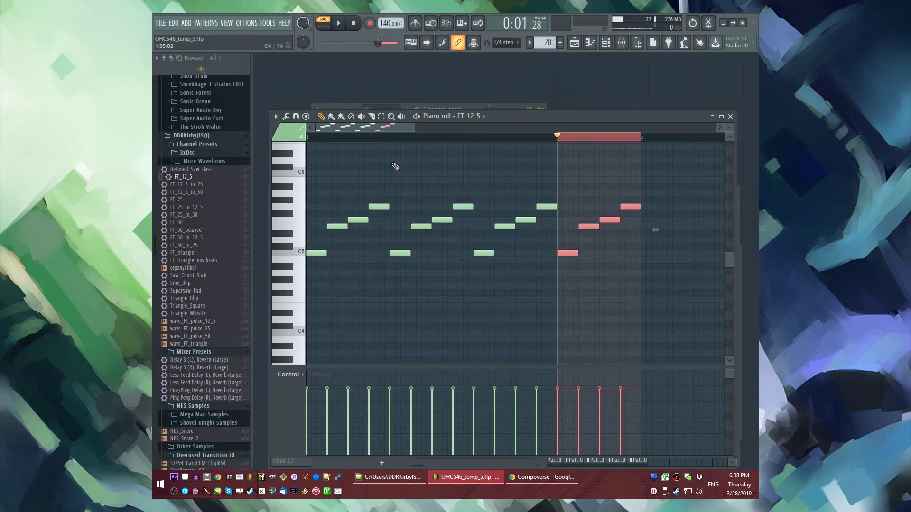
Step: Shorten all the notes slightly and duplicate the bar 1 arpeggio into bar 2
{"action": "key", "text": "space"}
{"action": "key", "text": "space"}
{"action": "key", "text": "ctrl+a"}
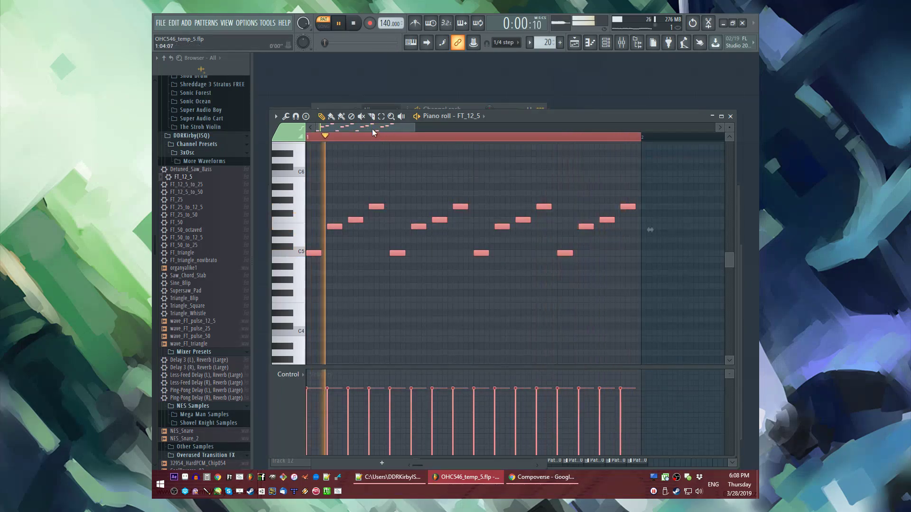
{"action": "left_click_drag", "start_coordinate": [372, 128], "coordinate": [454, 140]}
{"action": "key", "text": "ctrl+b"}
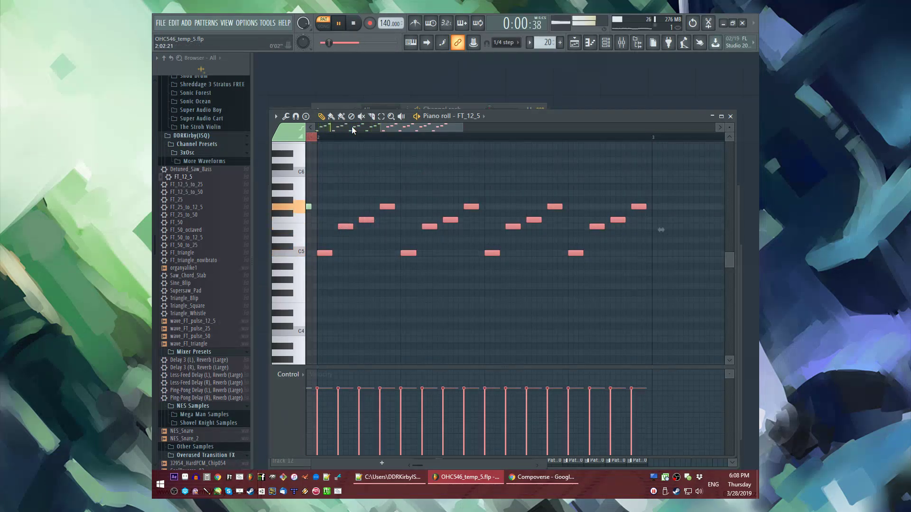
Step: Rework the second half of bar 2 into two descending runs of A#5, G5, F5 and E5
{"action": "left_click", "coordinate": [421, 137]}
{"action": "key", "text": "space"}
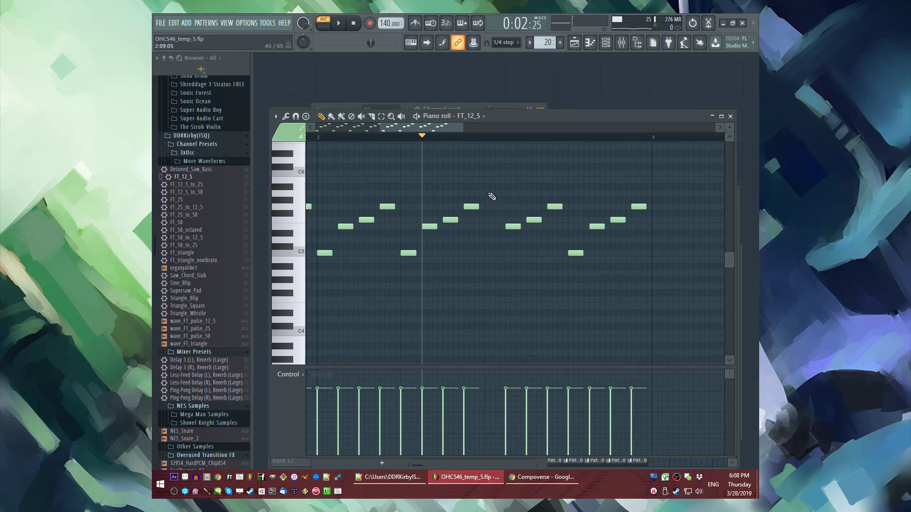
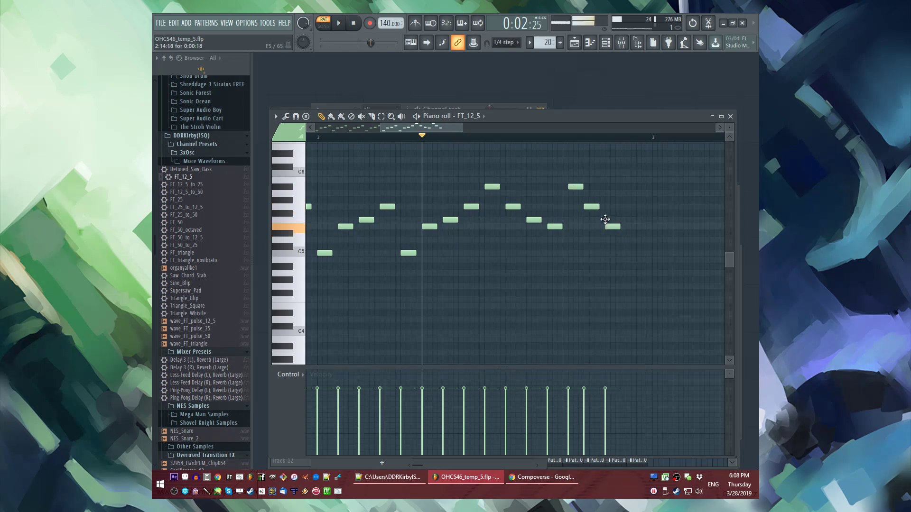
{"action": "left_click_drag", "start_coordinate": [592, 207], "coordinate": [598, 207]}
{"action": "left_click", "coordinate": [632, 233]}
{"action": "key", "text": "space"}
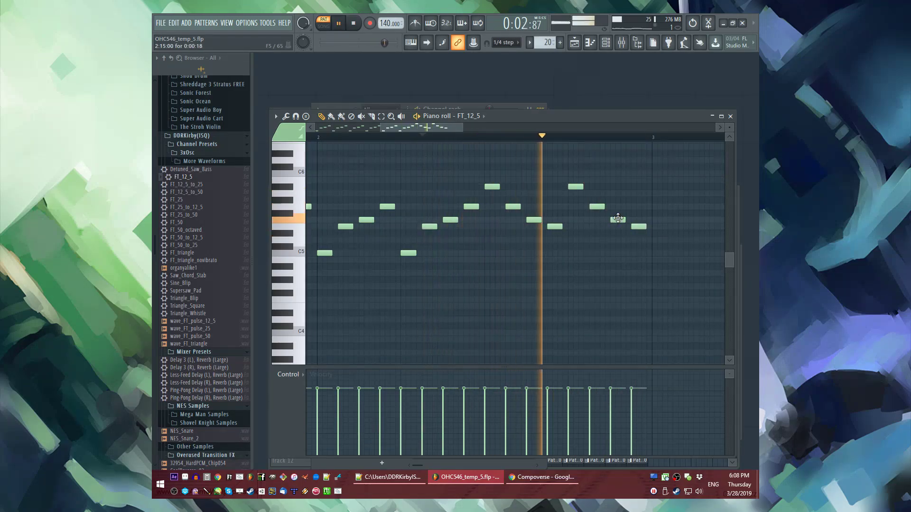
Step: Duplicate the two-bar phrase into bars 3 and 4 and place Pattern 20 on Track 5 at bar 25
{"action": "scroll", "coordinate": [533, 180], "scroll_direction": "down", "scroll_amount": 3}
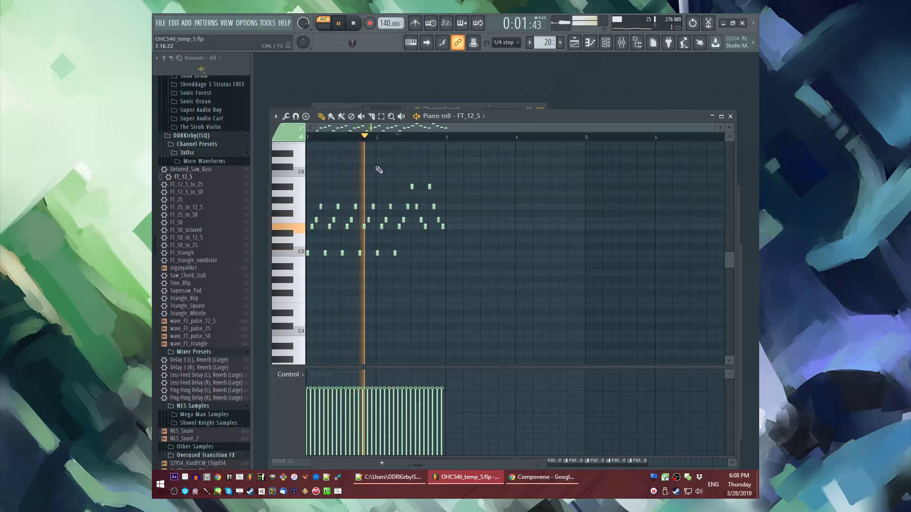
{"action": "scroll", "coordinate": [400, 127], "scroll_direction": "up", "scroll_amount": 3}
{"action": "key", "text": "ctrl+a"}
{"action": "left_click_drag", "start_coordinate": [399, 127], "coordinate": [497, 129]}
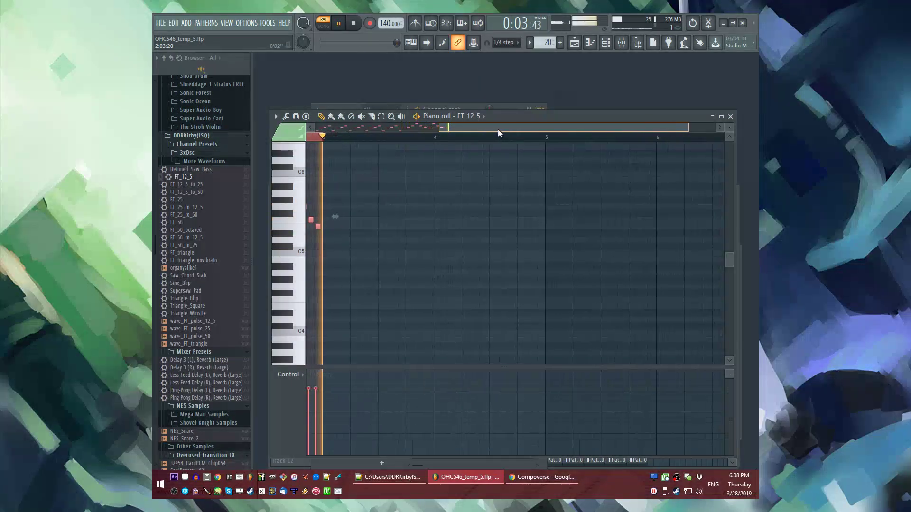
{"action": "key", "text": "ctrl+b"}
{"action": "key", "text": "ctrl+d"}
{"action": "key", "text": "F7"}
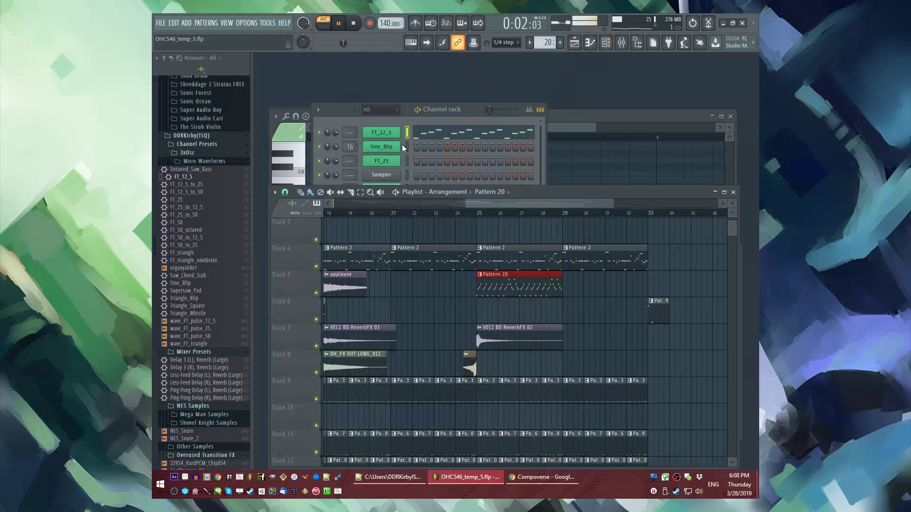
Step: Route the FT_12_5 channel to mixer track 17 and load Fruity Reeverb 2 in that track's slot 3
{"action": "left_click", "coordinate": [402, 144]}
{"action": "left_click", "coordinate": [396, 138]}
{"action": "left_click", "coordinate": [365, 198]}
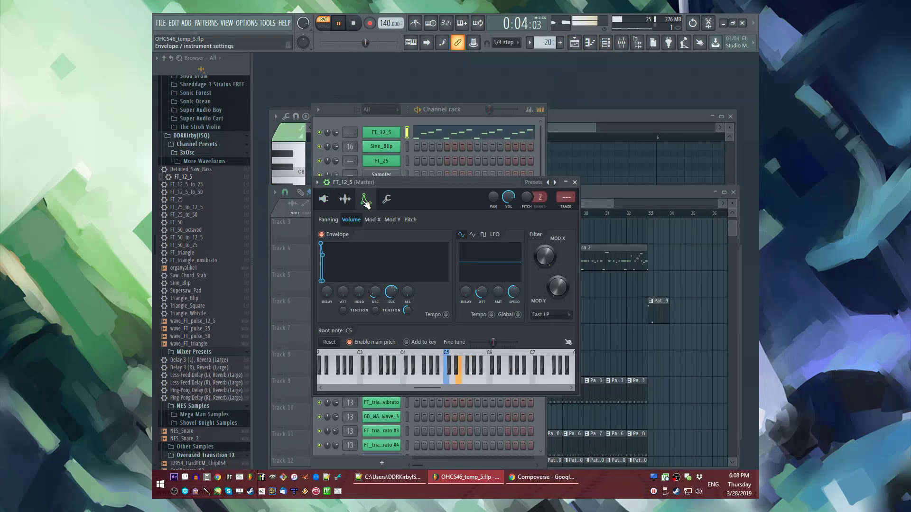
{"action": "left_click", "coordinate": [573, 212]}
{"action": "left_click", "coordinate": [633, 289]}
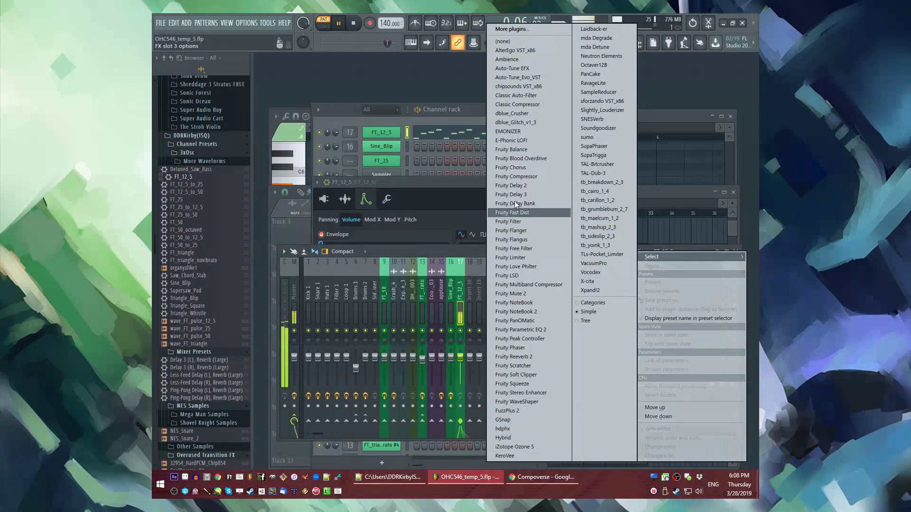
{"action": "left_click", "coordinate": [515, 356]}
{"action": "left_click", "coordinate": [495, 216]}
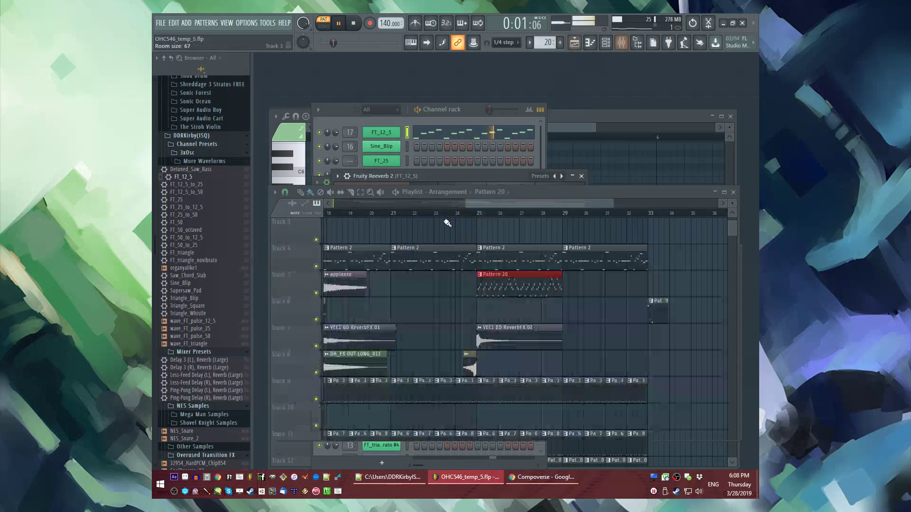
Step: Play the song from around bar 25 and place a second Pattern 20 clip on Track 5 at bar 29
{"action": "left_click", "coordinate": [497, 217]}
{"action": "left_click", "coordinate": [569, 290]}
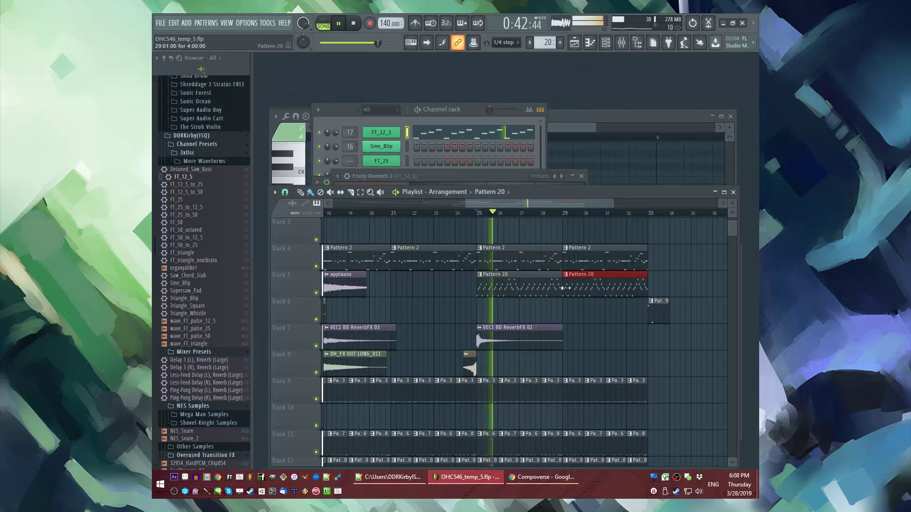
Step: Load Fruity Limiter in slot 7 of the FT_12_5 mixer track, sidechain it from the Sidechainer track and lower its compression threshold
{"action": "key", "text": "F9"}
{"action": "left_click", "coordinate": [664, 331]}
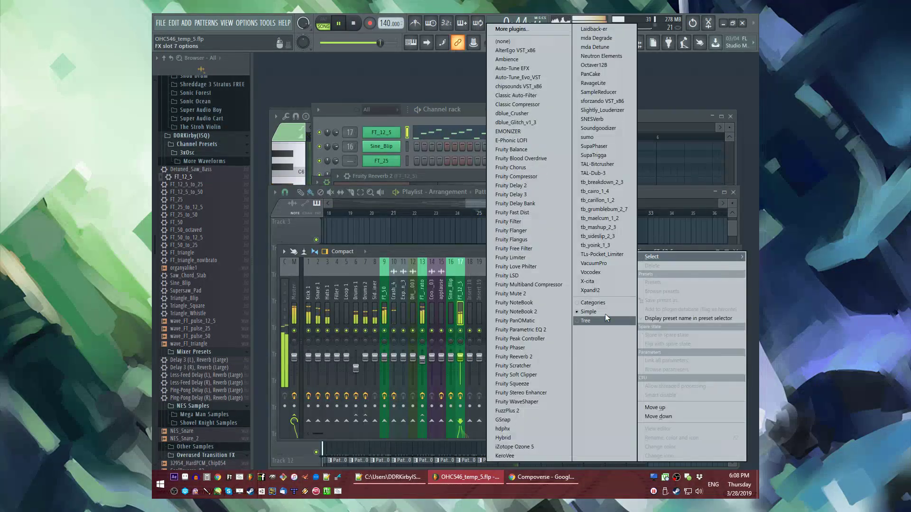
{"action": "left_click", "coordinate": [513, 260]}
{"action": "left_click", "coordinate": [377, 305]}
{"action": "right_click", "coordinate": [460, 421]}
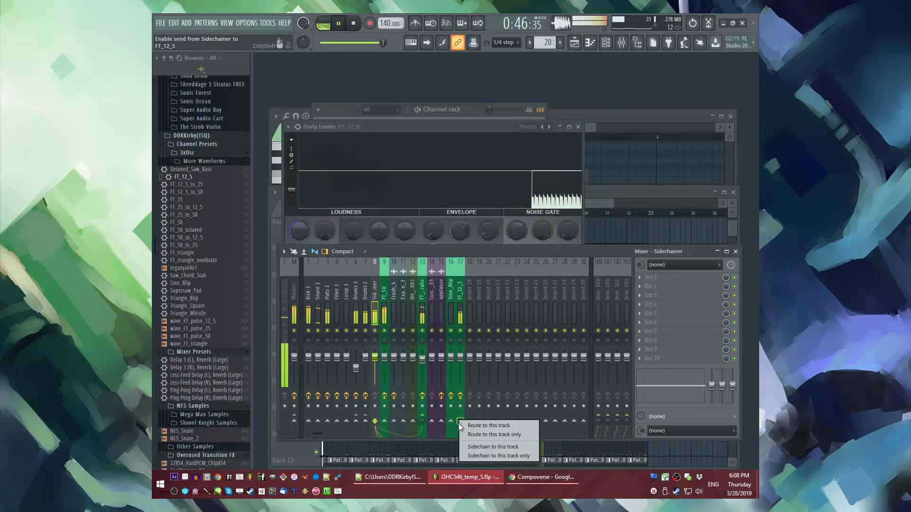
{"action": "left_click", "coordinate": [488, 434]}
{"action": "left_click", "coordinate": [461, 317]}
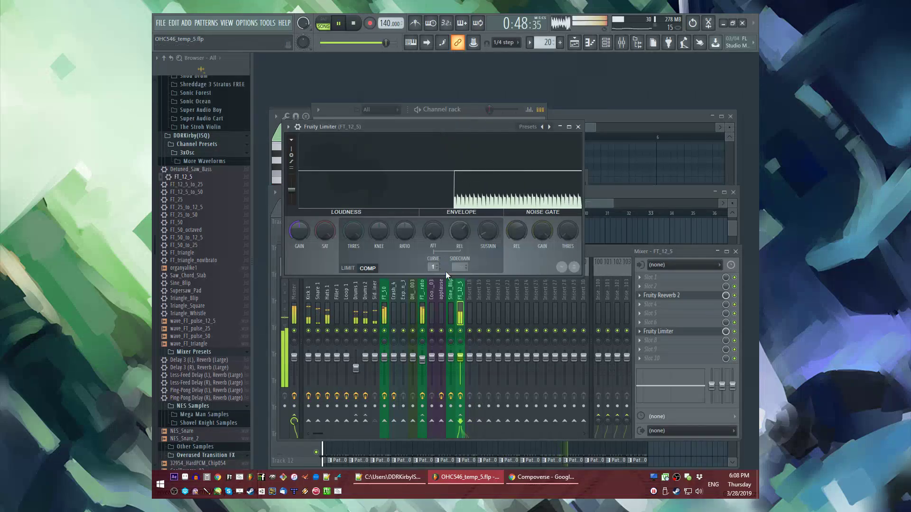
{"action": "left_click_drag", "start_coordinate": [355, 231], "coordinate": [354, 247]}
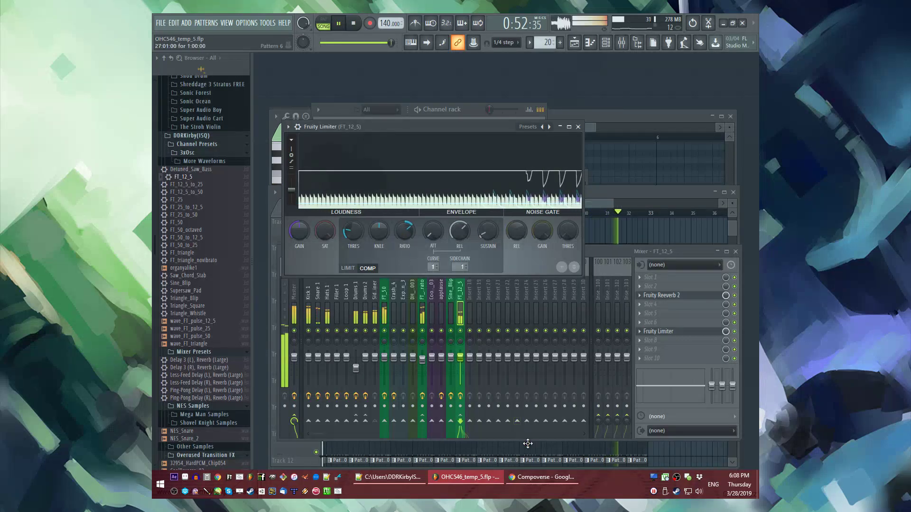
Step: Switch to the Compoverse page in Chrome, view the two OHC546 theme pictures and return to FL Studio
{"action": "left_click", "coordinate": [536, 477]}
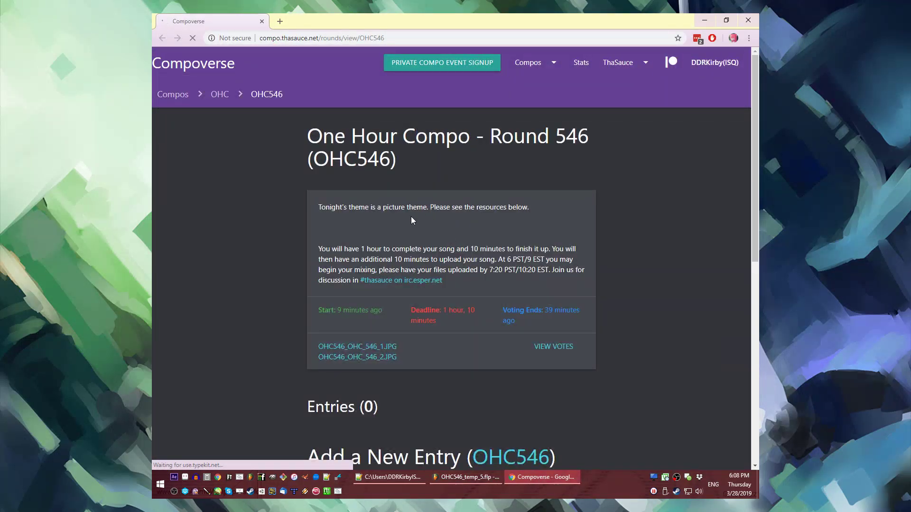
{"action": "left_click", "coordinate": [370, 359]}
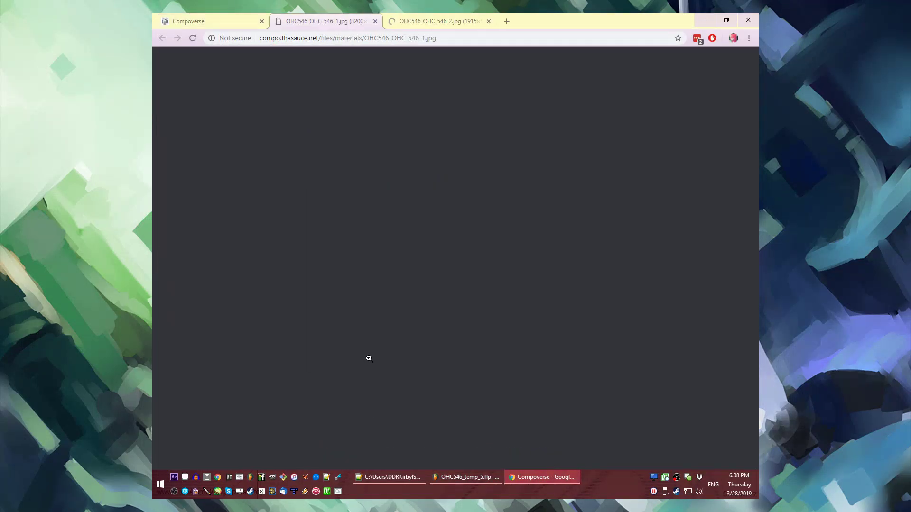
{"action": "key", "text": "ctrl+Tab"}
{"action": "key", "text": "ctrl+shift+Tab"}
{"action": "key", "text": "ctrl+w"}
{"action": "key", "text": "ctrl+w"}
{"action": "key", "text": "alt+Tab"}
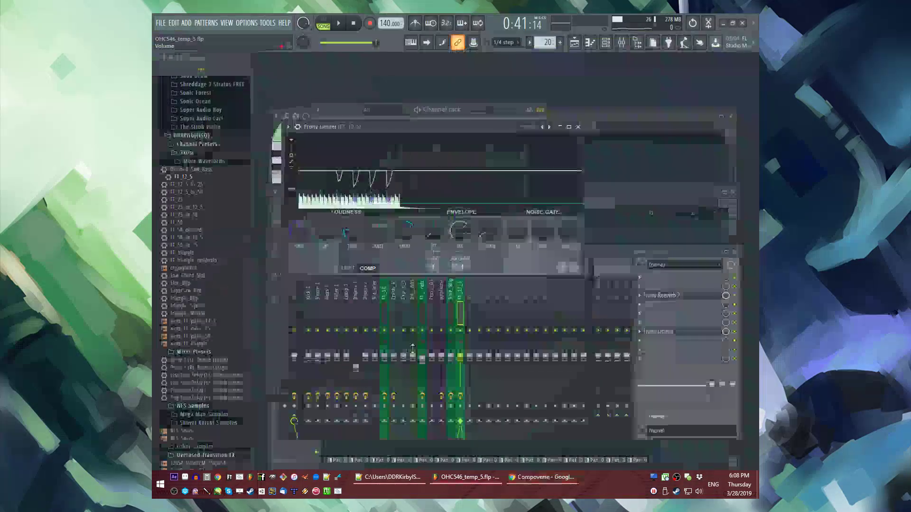
Step: Lower the FT_12_5 limiter's compression threshold further and add Fruity Parametric EQ 2 in slot 1 with a low-frequency cut
{"action": "left_click_drag", "start_coordinate": [350, 236], "coordinate": [350, 251]}
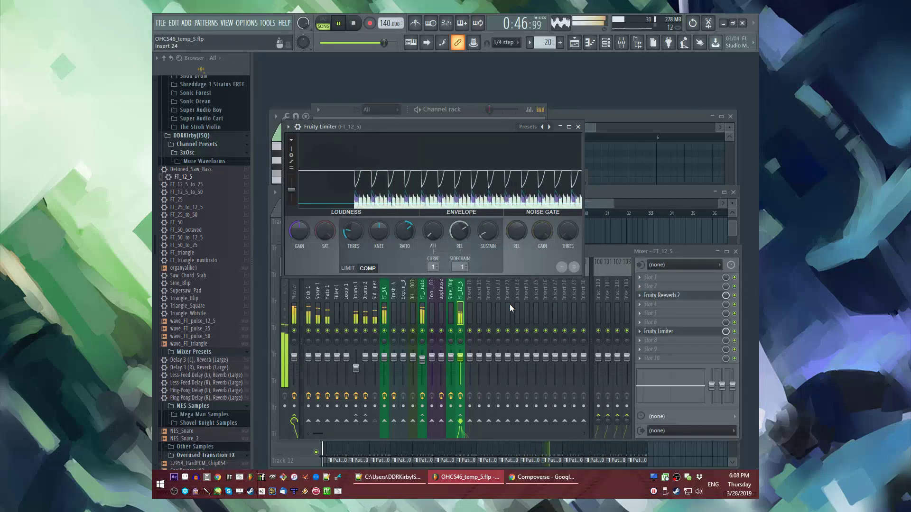
{"action": "left_click", "coordinate": [652, 287]}
{"action": "left_click", "coordinate": [531, 327]}
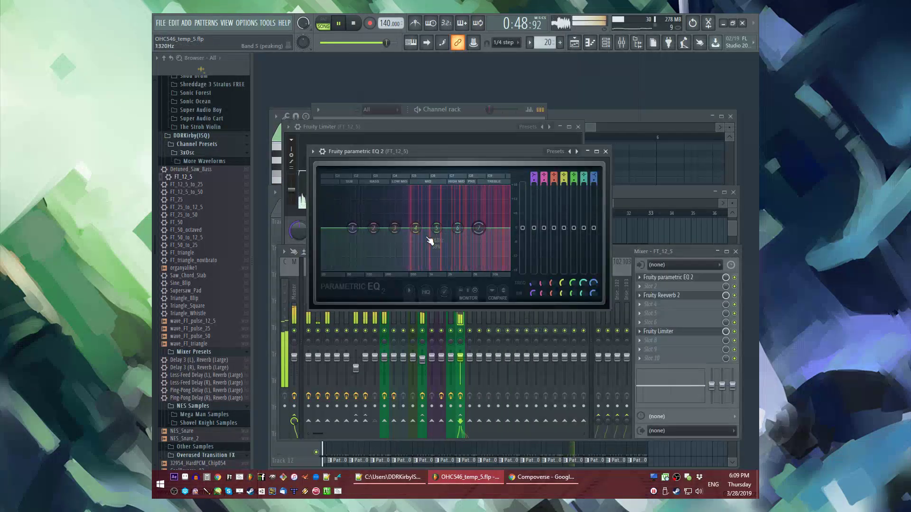
{"action": "left_click", "coordinate": [454, 317]}
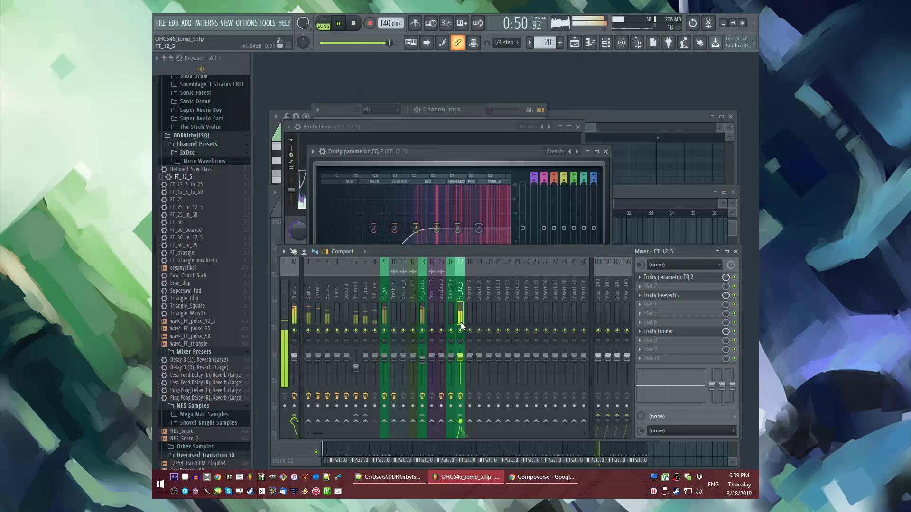
Step: Load Fruity Delay Bank in slot 2 of the FT_12_5 track with ping-pong feedback and a feedback volume of 38%
{"action": "left_click", "coordinate": [641, 287]}
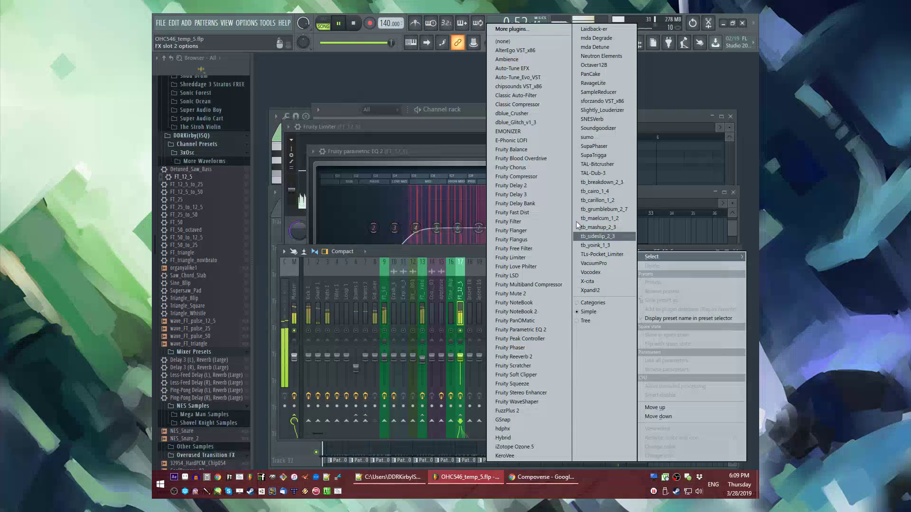
{"action": "left_click", "coordinate": [534, 200]}
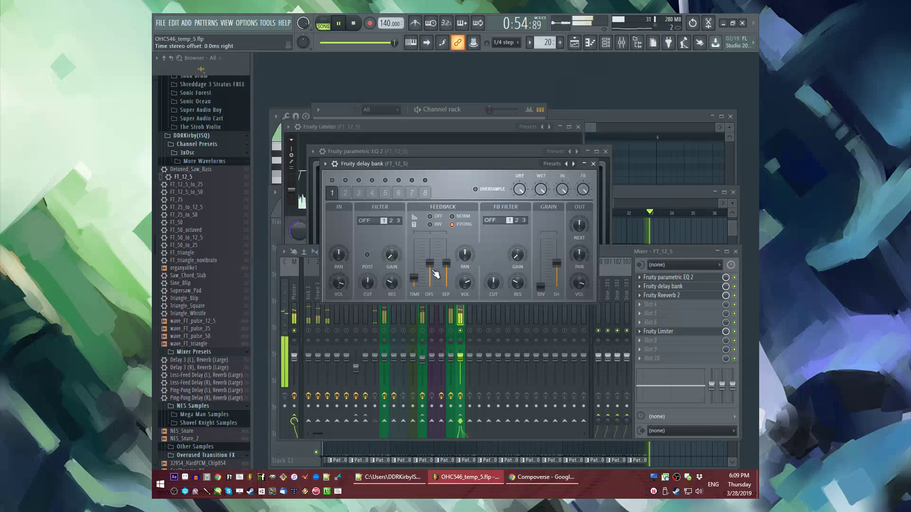
{"action": "left_click", "coordinate": [459, 320]}
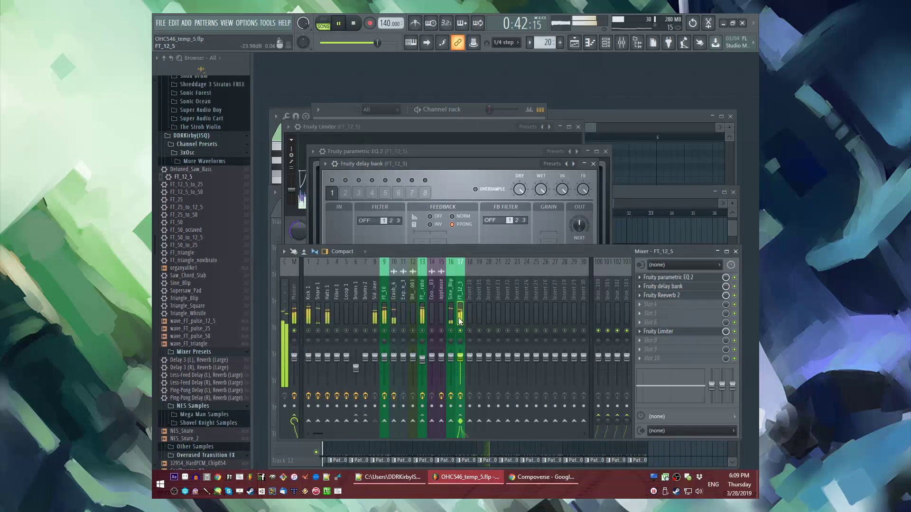
{"action": "left_click", "coordinate": [434, 162]}
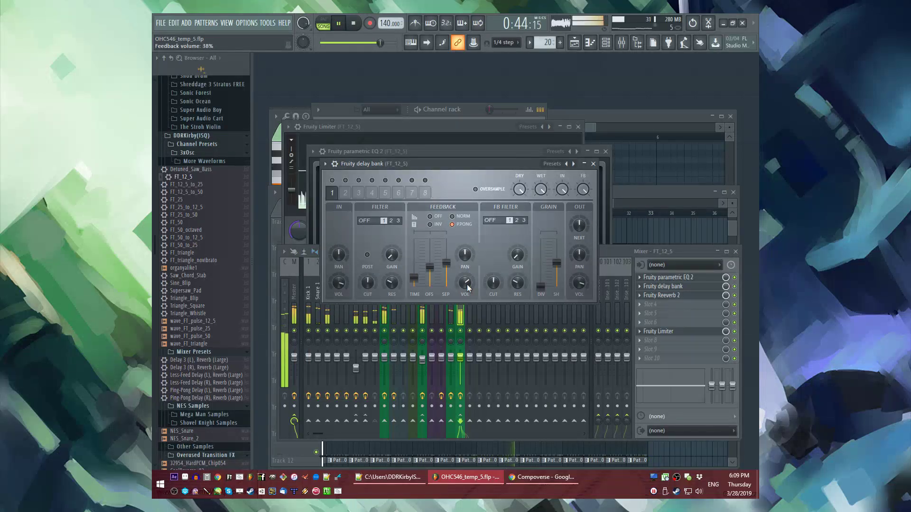
{"action": "left_click", "coordinate": [628, 248]}
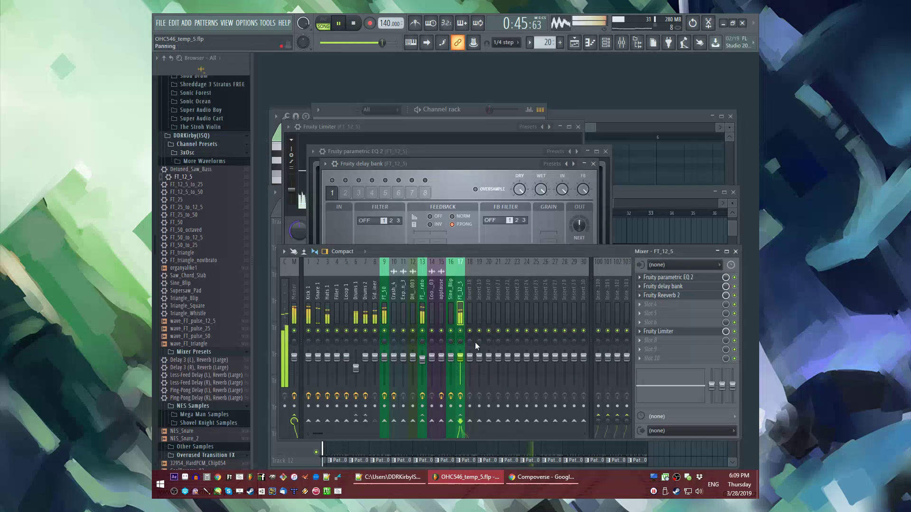
Step: Set the compression threshold of the FT_12_5 track's Fruity Limiter to -18.5 dB
{"action": "left_click", "coordinate": [664, 332]}
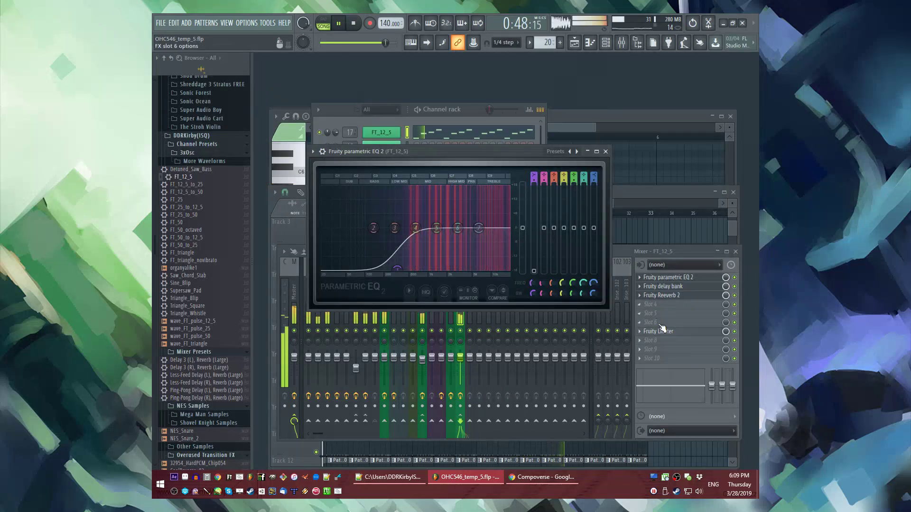
{"action": "left_click", "coordinate": [662, 330]}
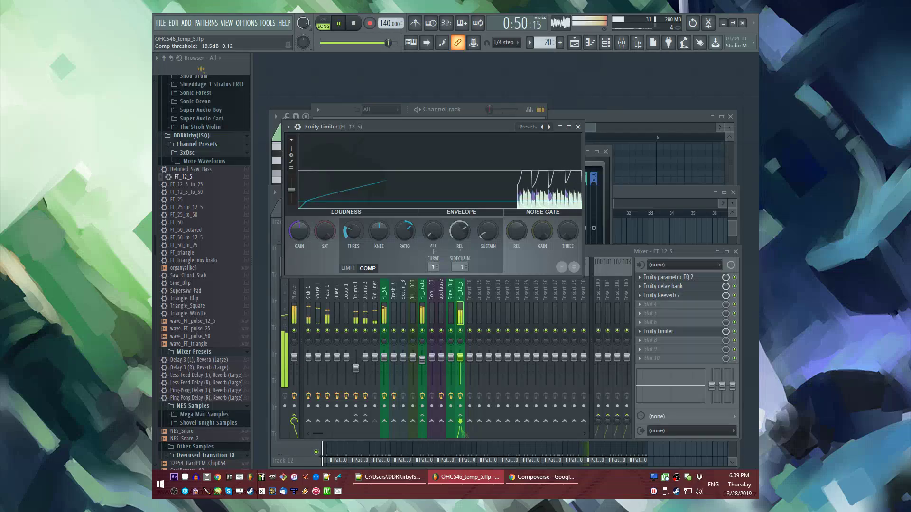
{"action": "left_click", "coordinate": [510, 267]}
Step: Play the arrangement from bar 25 to check the Pattern 20 arpeggio in context
{"action": "key", "text": "F5"}
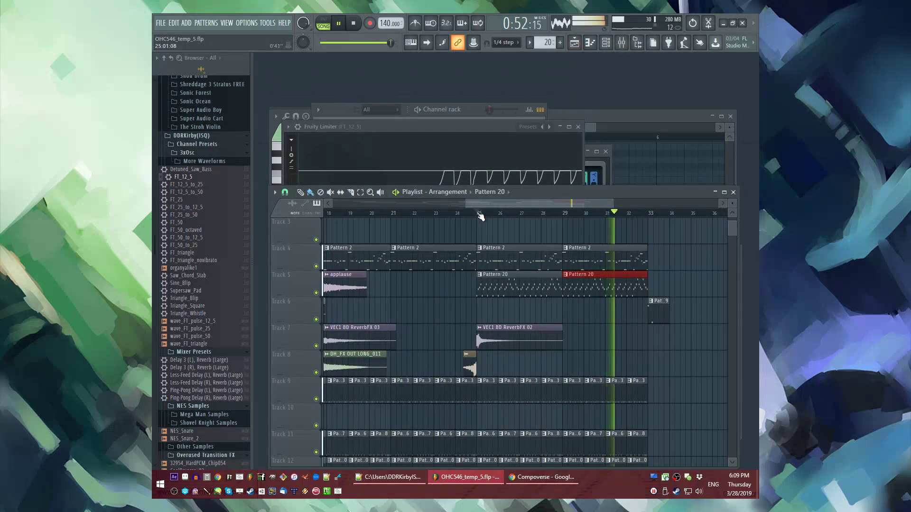
{"action": "left_click", "coordinate": [475, 213]}
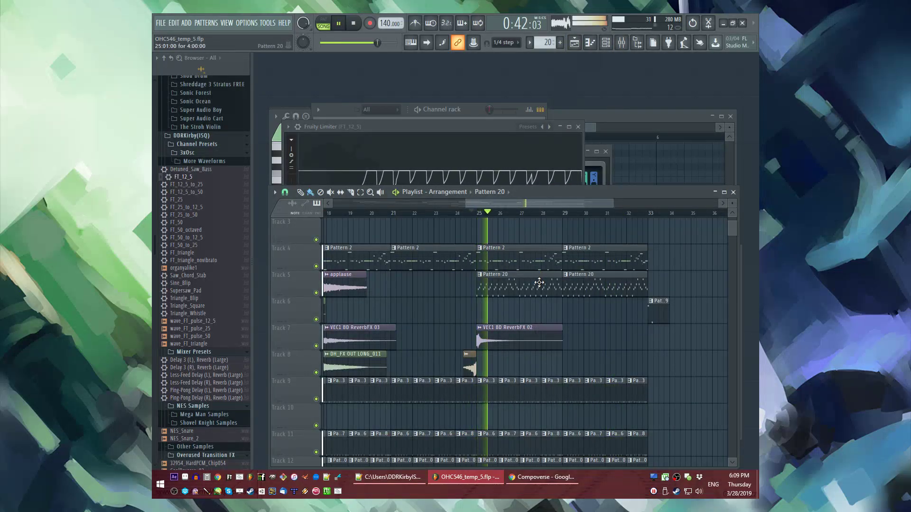
{"action": "left_click_drag", "start_coordinate": [517, 203], "coordinate": [542, 203]}
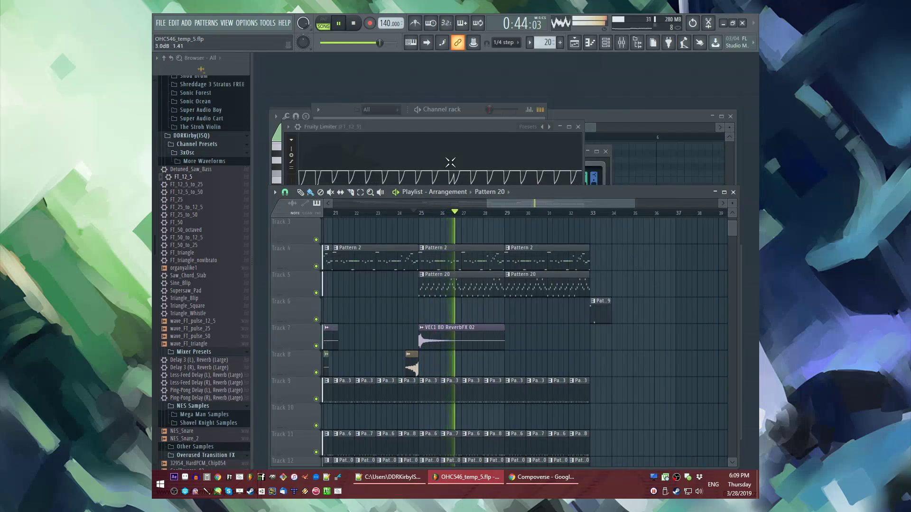
Step: Replace notes near the end of bar 4 in the FT_12_5 arpeggio with a rising run of C6, E6, F6 and G6
{"action": "key", "text": "F9"}
{"action": "key", "text": "F6"}
{"action": "left_click", "coordinate": [384, 136]}
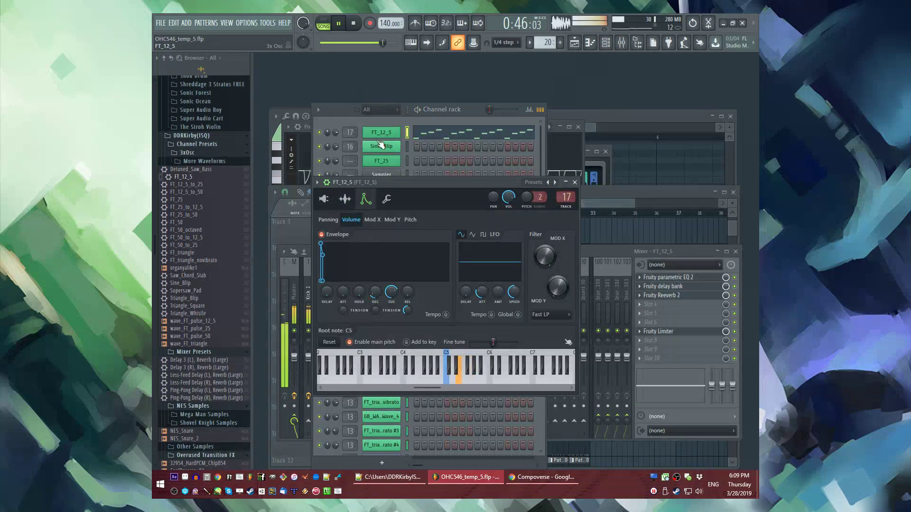
{"action": "key", "text": "F5"}
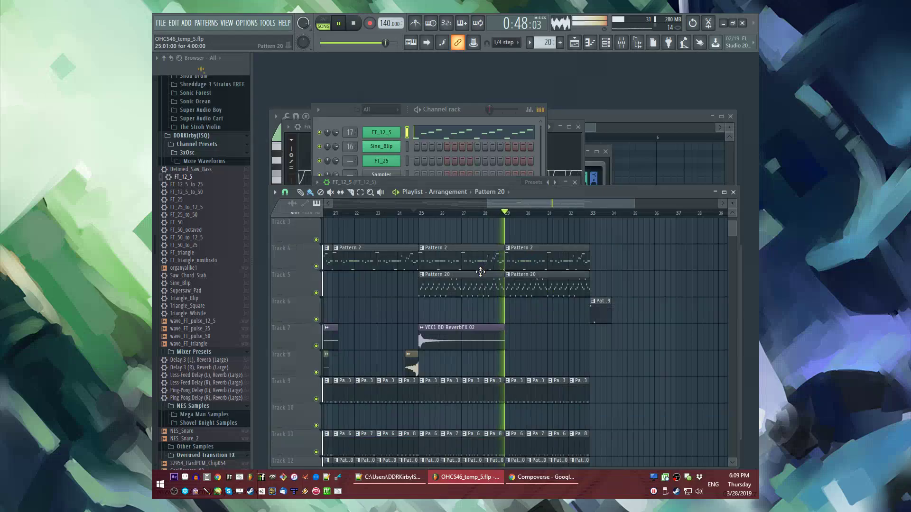
{"action": "key", "text": "F7"}
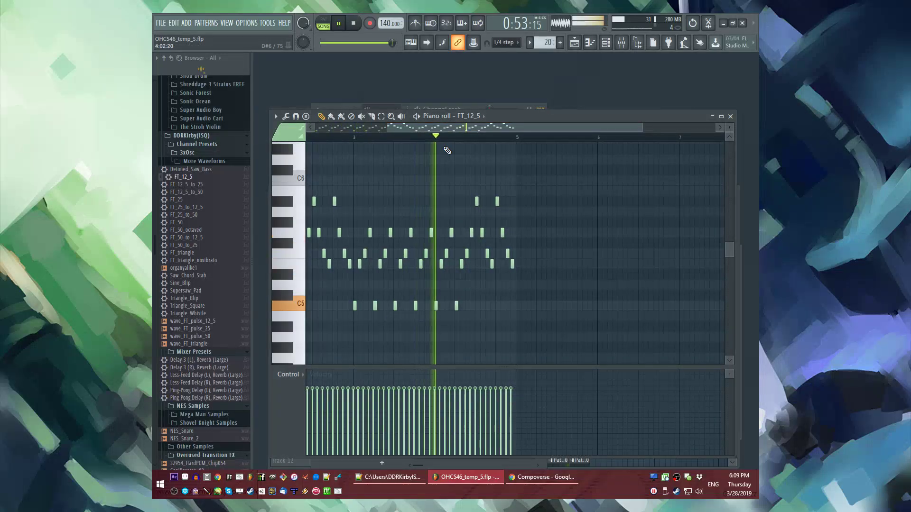
{"action": "scroll", "coordinate": [494, 194], "scroll_direction": "up", "scroll_amount": 3}
{"action": "key", "text": "space"}
{"action": "scroll", "coordinate": [457, 228], "scroll_direction": "up", "scroll_amount": 2}
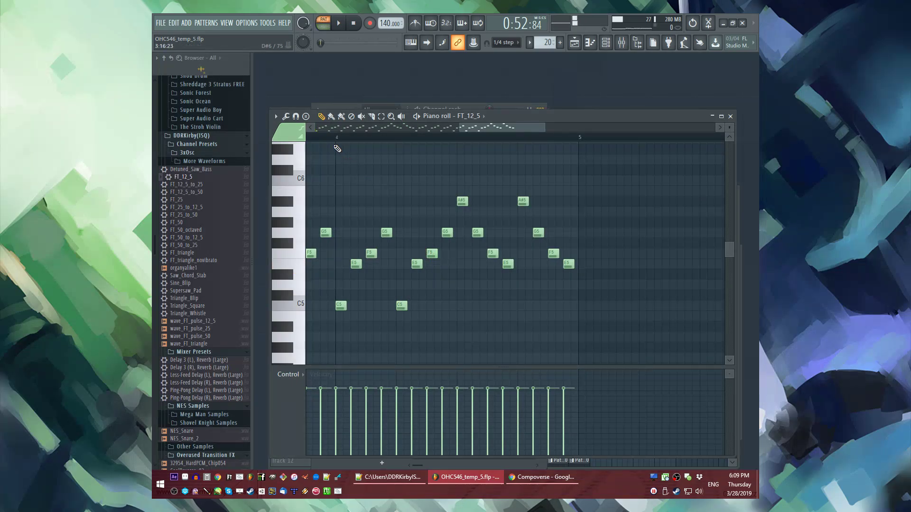
{"action": "key", "text": "space"}
{"action": "scroll", "coordinate": [466, 199], "scroll_direction": "up", "scroll_amount": 3}
{"action": "key", "text": "space"}
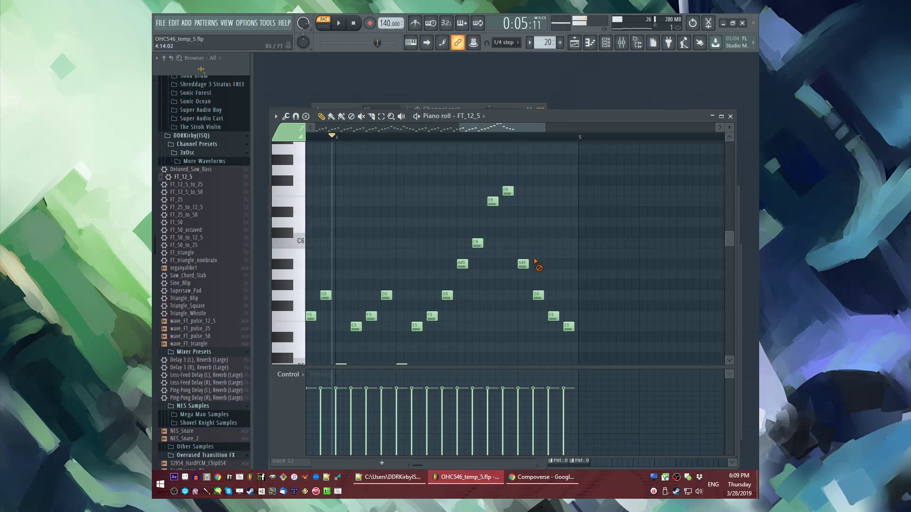
{"action": "scroll", "coordinate": [539, 325], "scroll_direction": "up", "scroll_amount": 2}
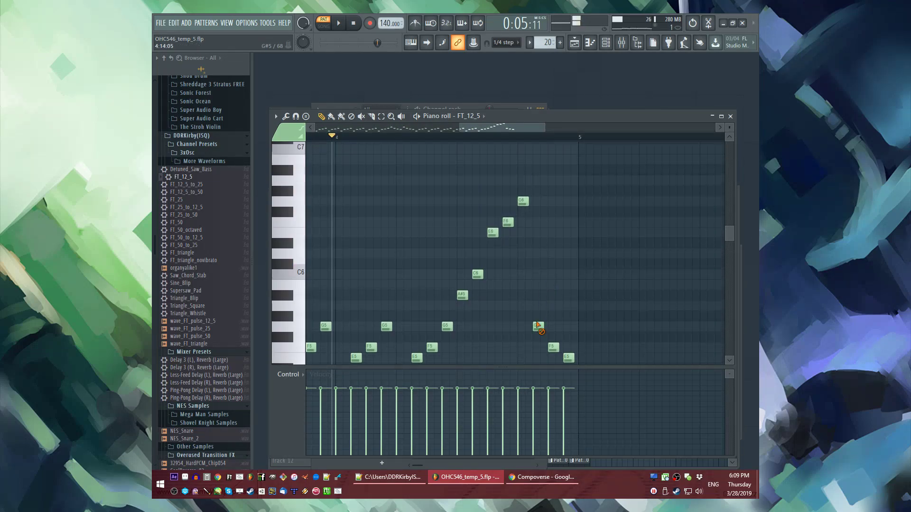
Step: Finish the arpeggio's bar 4 run with descending notes starting at F6 and play the result
{"action": "left_click_drag", "start_coordinate": [534, 223], "coordinate": [535, 233]}
{"action": "key", "text": "space"}
{"action": "left_click", "coordinate": [554, 242]}
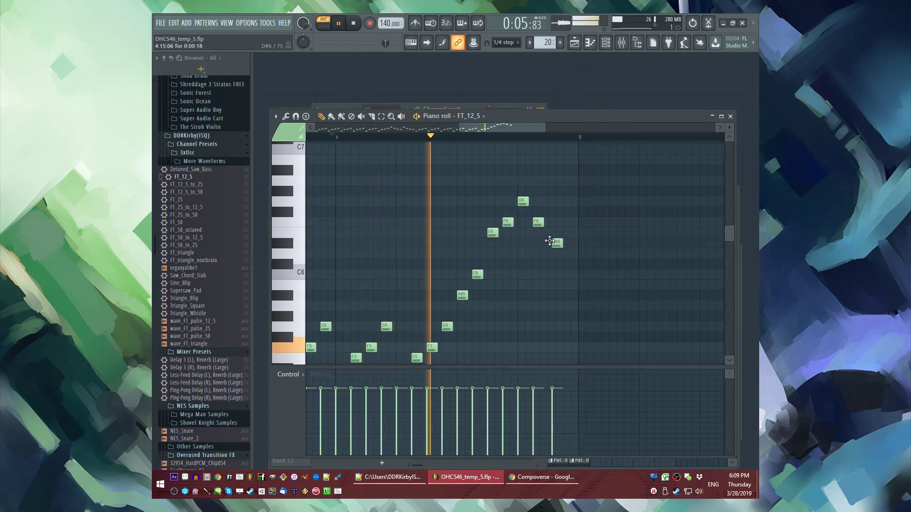
{"action": "key", "text": "space"}
{"action": "key", "text": "space"}
Step: Play the arrangement from just before bar 29 and place Pattern 20 at bars 33 and 37 on Track 5
{"action": "key", "text": "F9"}
{"action": "key", "text": "F5"}
{"action": "left_click", "coordinate": [497, 216]}
{"action": "left_click_drag", "start_coordinate": [598, 291], "coordinate": [705, 293]}
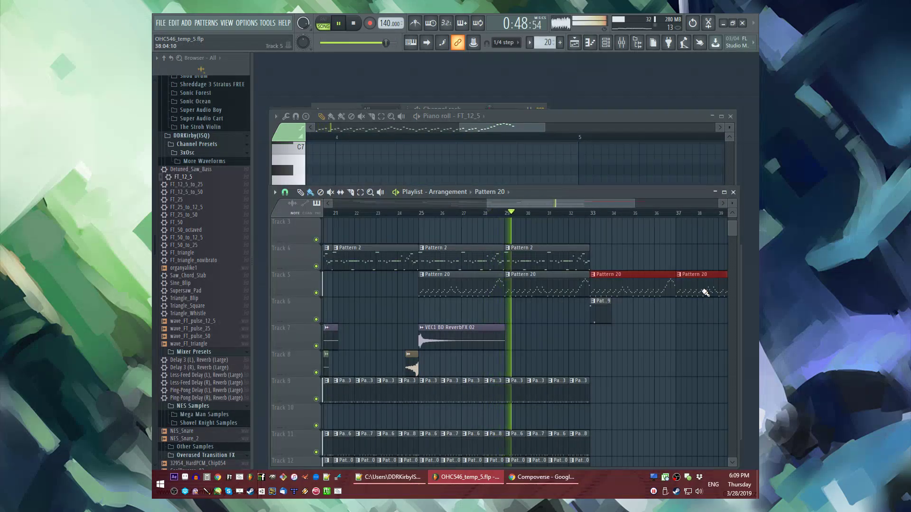
Step: Place another CoolReverse_03 clip on Track 10 so that it ends at bar 33
{"action": "scroll", "coordinate": [617, 304], "scroll_direction": "down", "scroll_amount": 3}
{"action": "scroll", "coordinate": [424, 332], "scroll_direction": "down", "scroll_amount": 2}
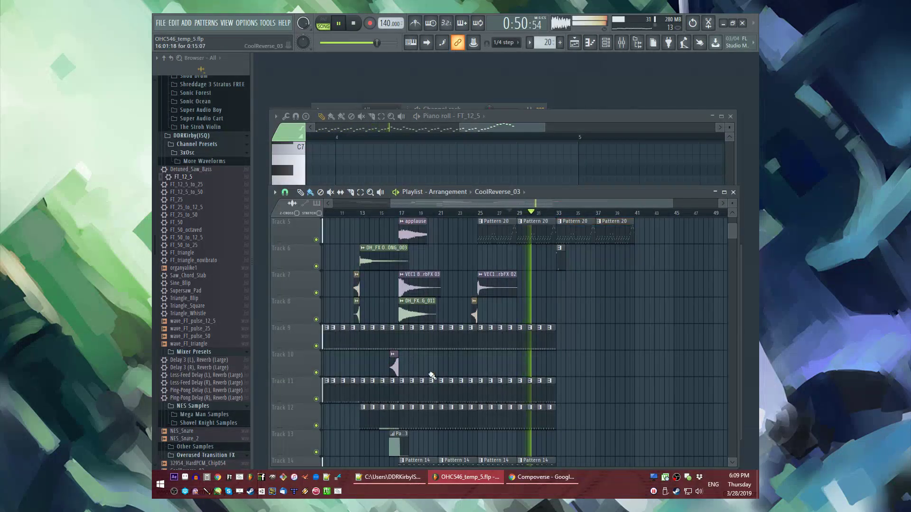
{"action": "scroll", "coordinate": [410, 371], "scroll_direction": "up", "scroll_amount": 3}
{"action": "left_click_drag", "start_coordinate": [393, 366], "coordinate": [461, 378]}
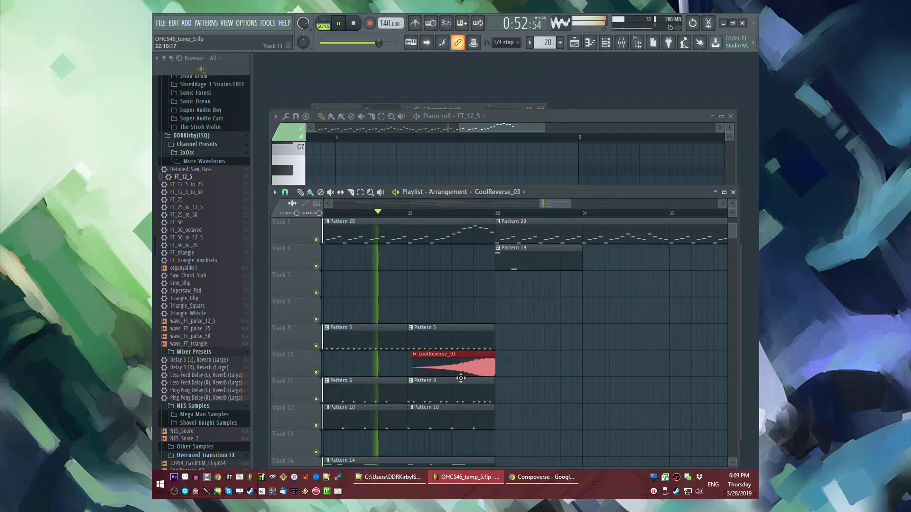
{"action": "scroll", "coordinate": [460, 378], "scroll_direction": "down", "scroll_amount": 3}
{"action": "scroll", "coordinate": [532, 373], "scroll_direction": "up", "scroll_amount": 2}
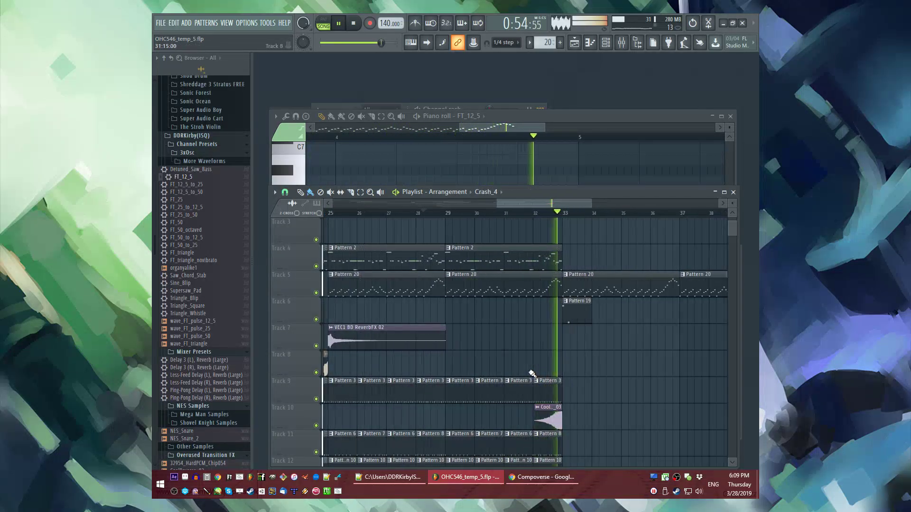
Step: Place a DH_FX OUT LONG_011 clip at bar 33 on Track 8
{"action": "scroll", "coordinate": [561, 370], "scroll_direction": "down", "scroll_amount": 3}
{"action": "scroll", "coordinate": [451, 339], "scroll_direction": "down", "scroll_amount": 1}
{"action": "left_click", "coordinate": [451, 338]}
{"action": "scroll", "coordinate": [554, 264], "scroll_direction": "up", "scroll_amount": 3}
{"action": "scroll", "coordinate": [569, 275], "scroll_direction": "up", "scroll_amount": 2}
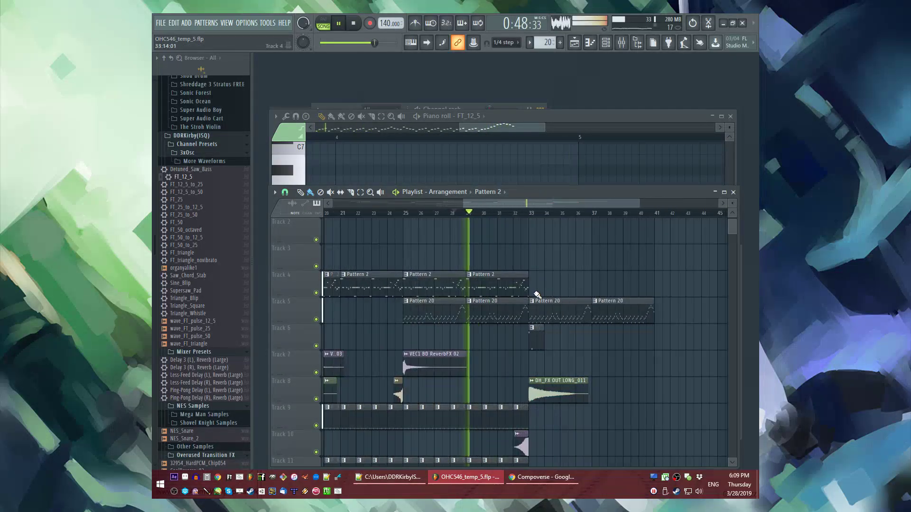
Step: Add Pattern 2 at bars 33 and 37 on Track 4 and VEC1 BD ReverbFX 03 at bar 33 on Track 7
{"action": "scroll", "coordinate": [638, 283], "scroll_direction": "down", "scroll_amount": 4}
{"action": "left_click", "coordinate": [393, 311]}
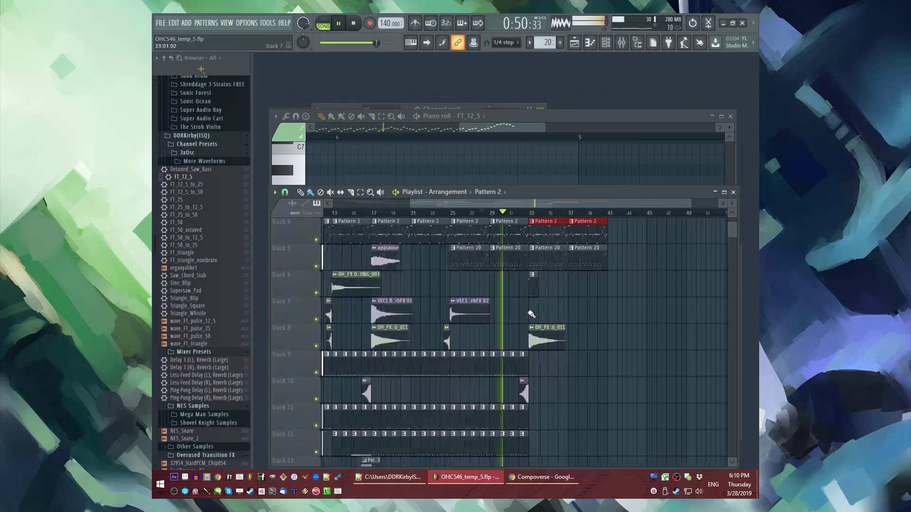
{"action": "scroll", "coordinate": [593, 316], "scroll_direction": "down", "scroll_amount": 5}
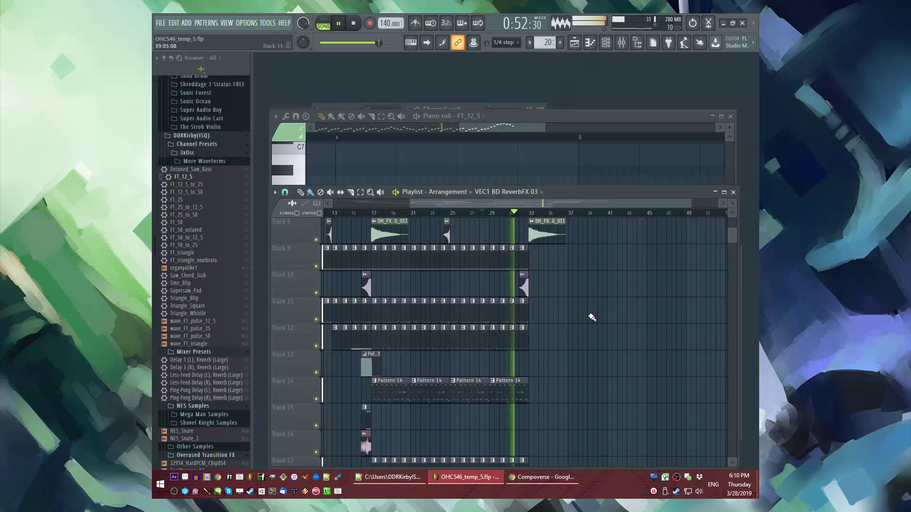
{"action": "scroll", "coordinate": [576, 308], "scroll_direction": "up", "scroll_amount": 6}
{"action": "scroll", "coordinate": [522, 284], "scroll_direction": "down", "scroll_amount": 1}
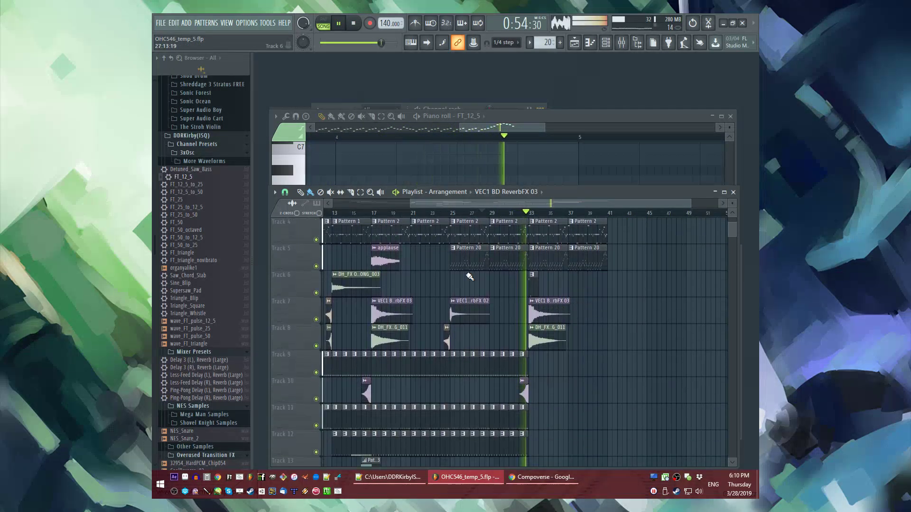
Step: Replay the arrangement from an earlier point before bar 33 and save the project
{"action": "scroll", "coordinate": [454, 217], "scroll_direction": "up", "scroll_amount": 2}
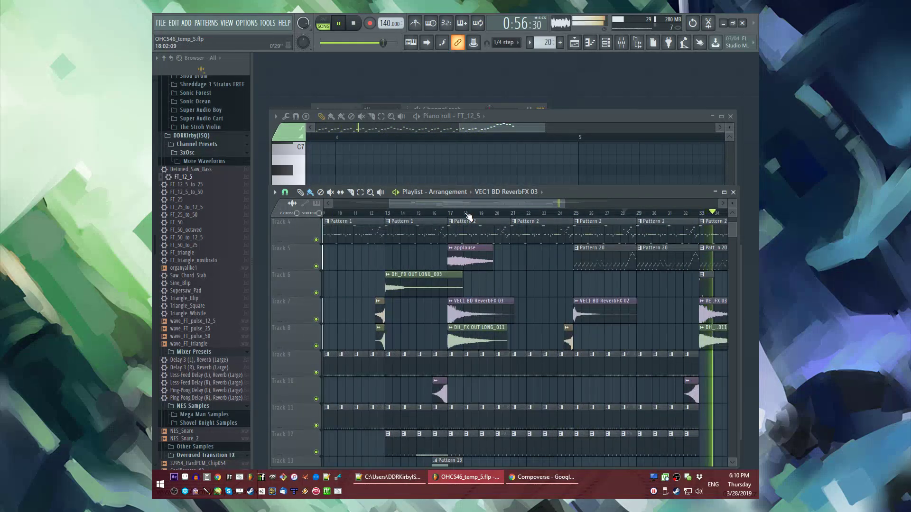
{"action": "left_click_drag", "start_coordinate": [467, 205], "coordinate": [549, 206]}
{"action": "scroll", "coordinate": [548, 289], "scroll_direction": "down", "scroll_amount": 1}
{"action": "key", "text": "ctrl+s"}
Step: Create the empty Pattern 21 and place it at bar 17 on Track 19
{"action": "scroll", "coordinate": [545, 288], "scroll_direction": "down", "scroll_amount": 6}
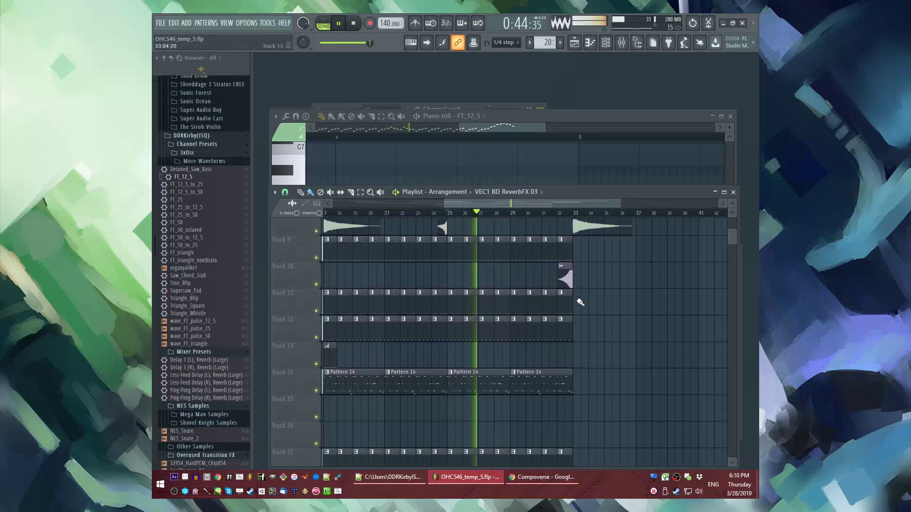
{"action": "scroll", "coordinate": [617, 327], "scroll_direction": "down", "scroll_amount": 3}
{"action": "scroll", "coordinate": [617, 342], "scroll_direction": "up", "scroll_amount": 3}
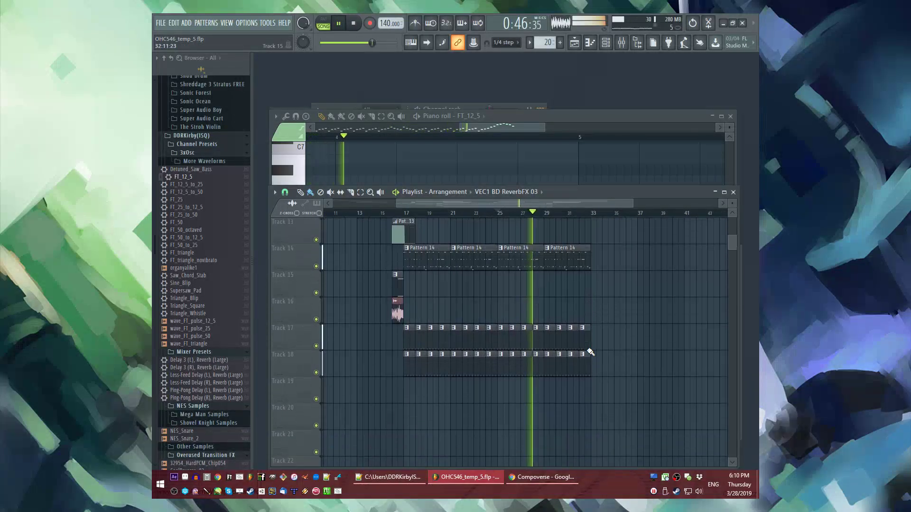
{"action": "scroll", "coordinate": [547, 366], "scroll_direction": "down", "scroll_amount": 3}
{"action": "left_click", "coordinate": [404, 374]}
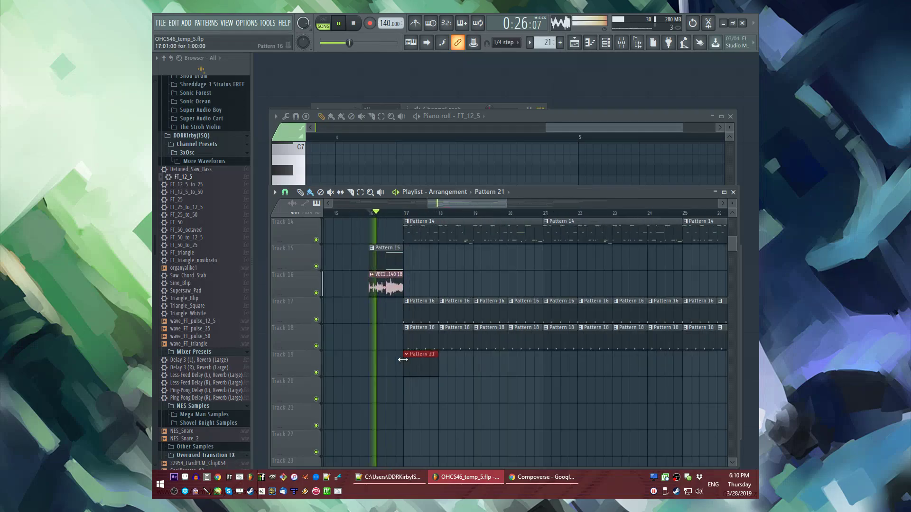
Step: Add an Alchemy instrument channel to the project
{"action": "key", "text": "F6"}
{"action": "key", "text": "F6"}
{"action": "key", "text": "F6"}
{"action": "left_click_drag", "start_coordinate": [200, 217], "coordinate": [190, 204]}
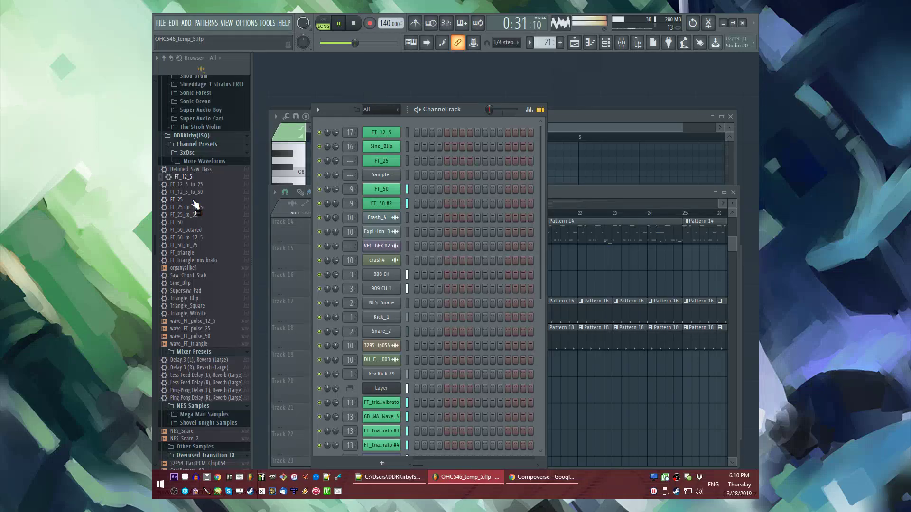
{"action": "left_click", "coordinate": [188, 25]}
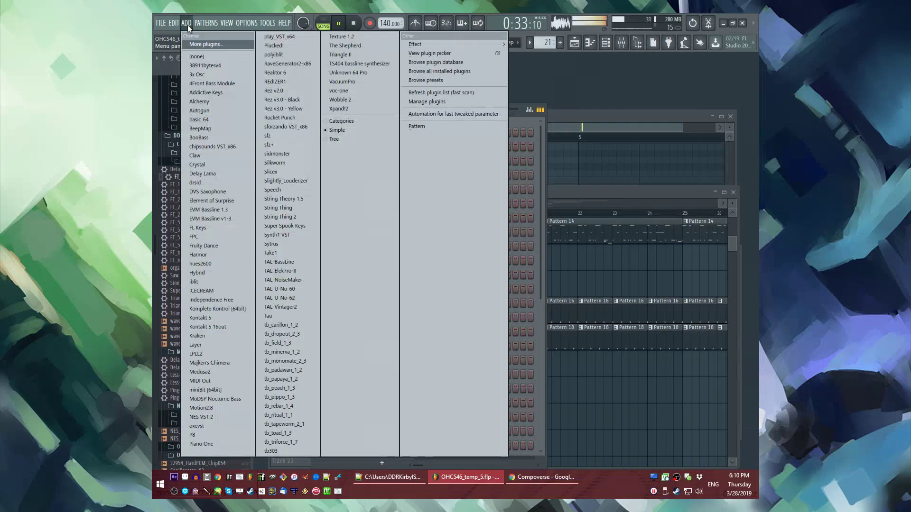
{"action": "left_click", "coordinate": [209, 101]}
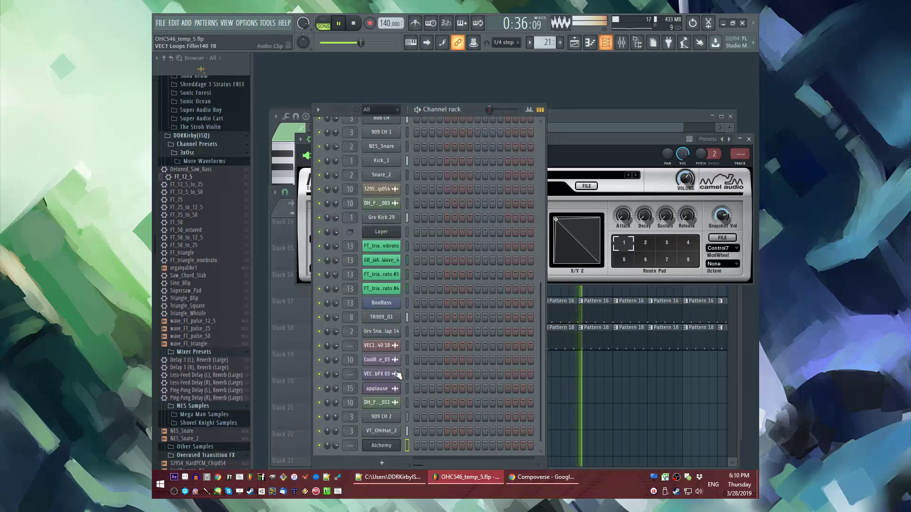
Step: Draw two consecutive two-bar C5 notes for Alchemy in Pattern 21, starting at bars 1 and 3
{"action": "right_click", "coordinate": [389, 444]}
{"action": "left_click", "coordinate": [421, 353]}
{"action": "left_click", "coordinate": [383, 280]}
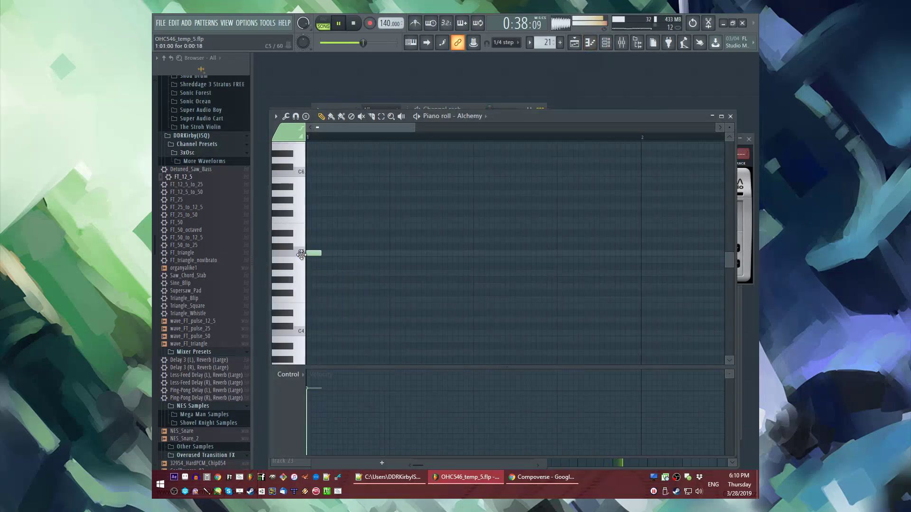
{"action": "scroll", "coordinate": [330, 261], "scroll_direction": "down", "scroll_amount": 3}
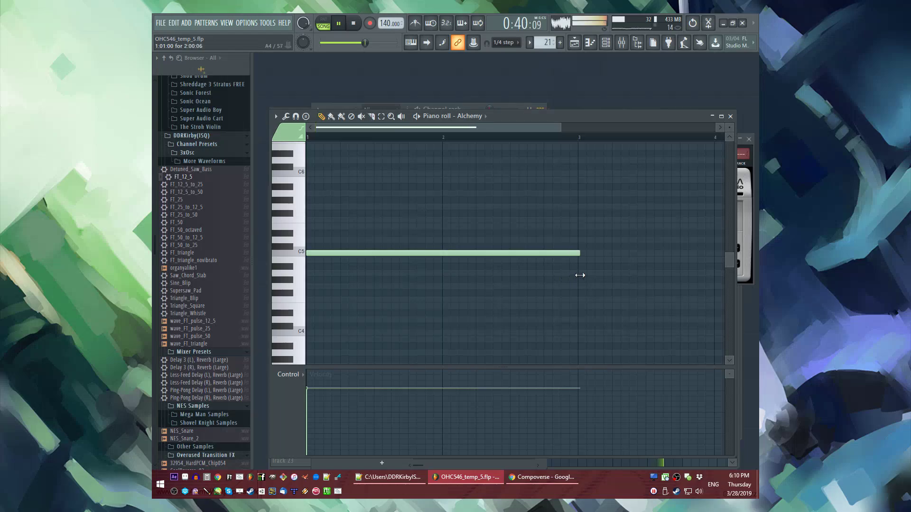
{"action": "key", "text": "space"}
{"action": "mouse_move", "coordinate": [578, 254]}
{"action": "left_mouse_down"}
{"action": "mouse_move", "coordinate": [441, 280]}
{"action": "mouse_move", "coordinate": [555, 280]}
{"action": "mouse_move", "coordinate": [577, 266]}
{"action": "left_mouse_up"}
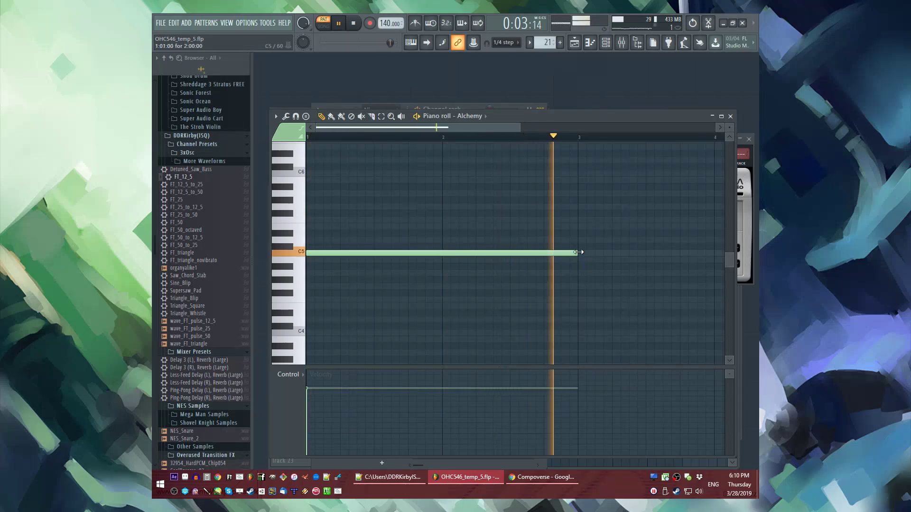
{"action": "left_click", "coordinate": [579, 253]}
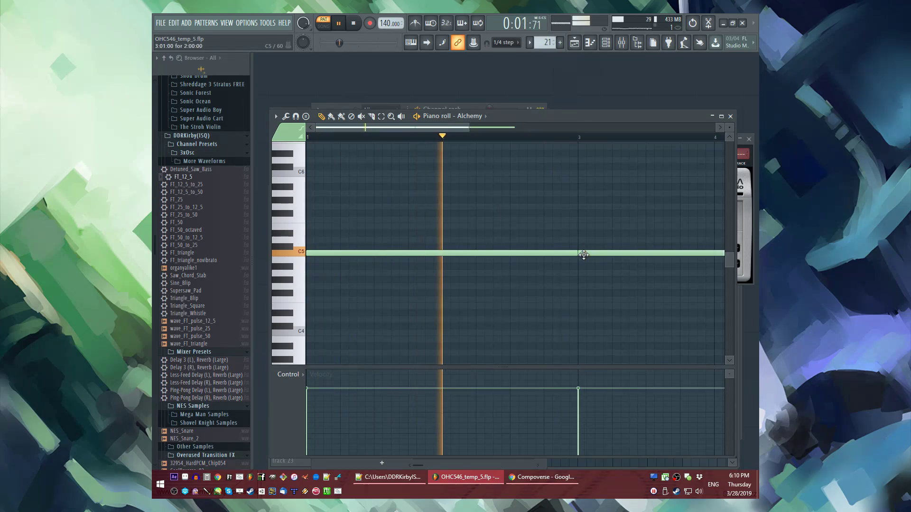
Step: Browse Alchemy's factory categories while the pattern plays and load the Synth preset D-Fifty Metal Pad
{"action": "key", "text": "F6"}
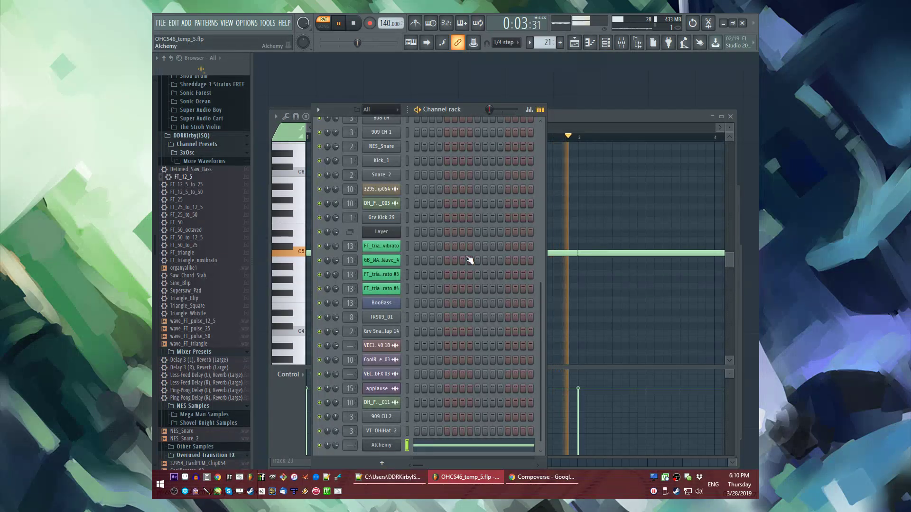
{"action": "left_click", "coordinate": [382, 445]}
{"action": "left_click", "coordinate": [521, 174]}
{"action": "left_click", "coordinate": [545, 230]}
{"action": "left_click", "coordinate": [503, 175]}
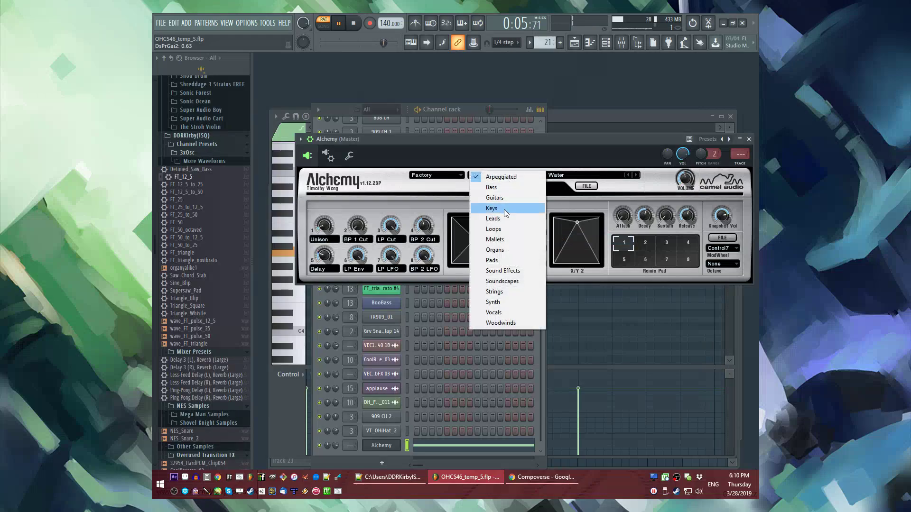
{"action": "key", "text": "space"}
{"action": "left_click", "coordinate": [492, 260]}
{"action": "left_click", "coordinate": [505, 176]}
{"action": "left_click", "coordinate": [497, 310]}
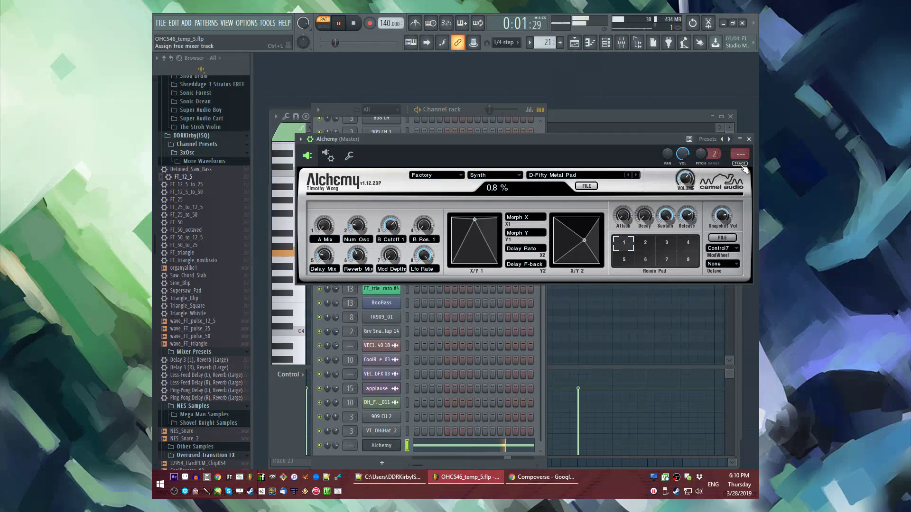
Step: Assign Alchemy to mixer track 18, route the Sidechainer track to it as a sidechain, and save the project
{"action": "left_click", "coordinate": [741, 161]}
{"action": "left_click", "coordinate": [391, 308]}
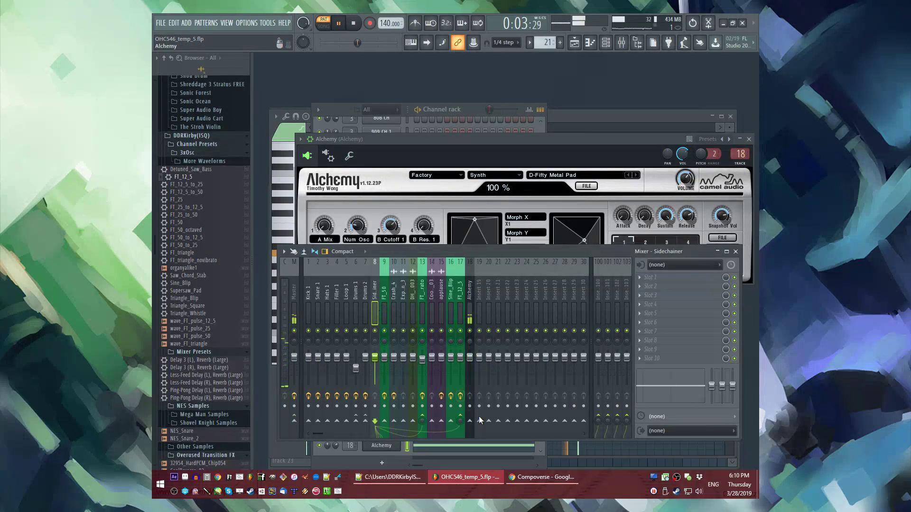
{"action": "right_click", "coordinate": [475, 423]}
{"action": "left_click", "coordinate": [531, 434]}
{"action": "left_click", "coordinate": [471, 319]}
{"action": "key", "text": "ctrl+s"}
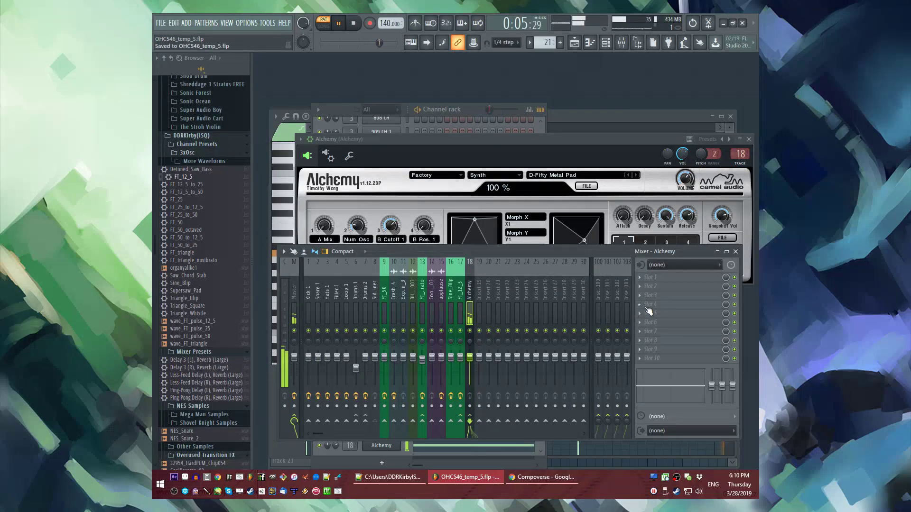
Step: Load a sidechained Fruity Limiter compressor in slot 4 of the Alchemy track and Fruity Parametric EQ 2 in slot 1 with a low-frequency cut
{"action": "left_click", "coordinate": [647, 311]}
{"action": "left_click", "coordinate": [520, 259]}
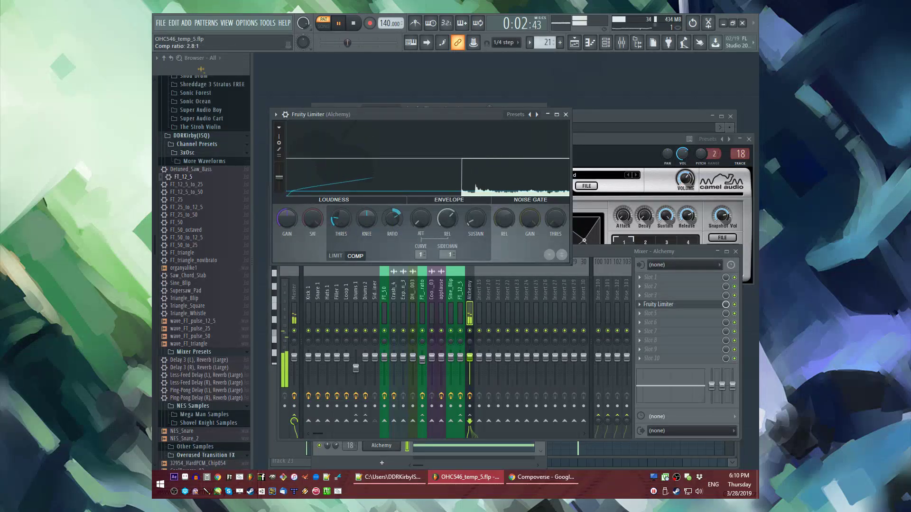
{"action": "left_click", "coordinate": [649, 277]}
{"action": "left_click", "coordinate": [571, 315]}
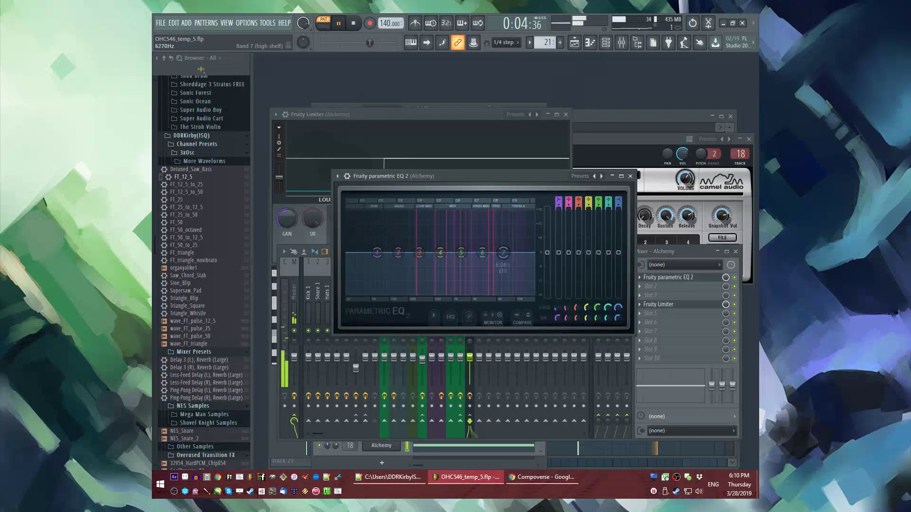
{"action": "left_click_drag", "start_coordinate": [378, 257], "coordinate": [408, 293]}
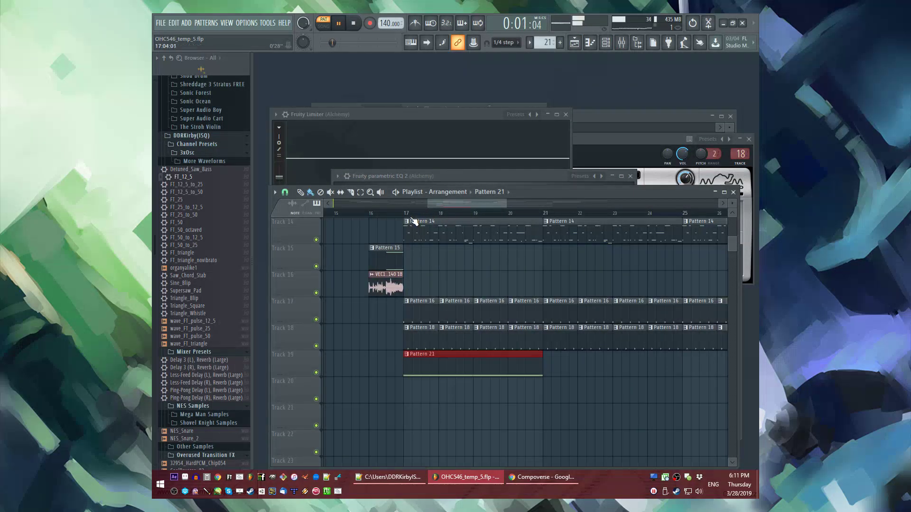
Step: Play the arrangement from bar 17 to check the Pattern 21 Alchemy notes in context
{"action": "left_click", "coordinate": [408, 210]}
{"action": "left_click", "coordinate": [510, 380]}
{"action": "left_click", "coordinate": [510, 381]}
{"action": "right_click", "coordinate": [574, 400]}
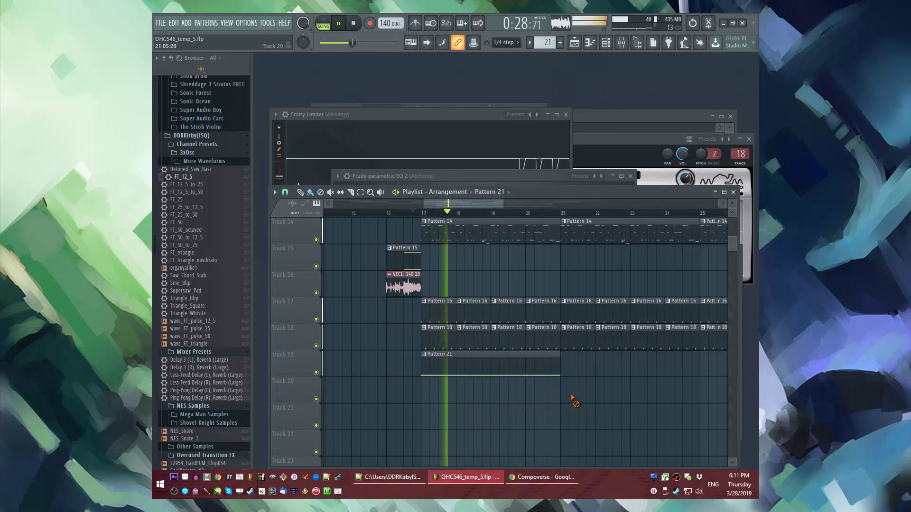
Step: Repeat Pattern 21 along track 19 from bar 21 to bar 33
{"action": "scroll", "coordinate": [468, 358], "scroll_direction": "down", "scroll_amount": 3}
{"action": "left_click_drag", "start_coordinate": [500, 365], "coordinate": [652, 374]}
{"action": "scroll", "coordinate": [652, 374], "scroll_direction": "up", "scroll_amount": 4}
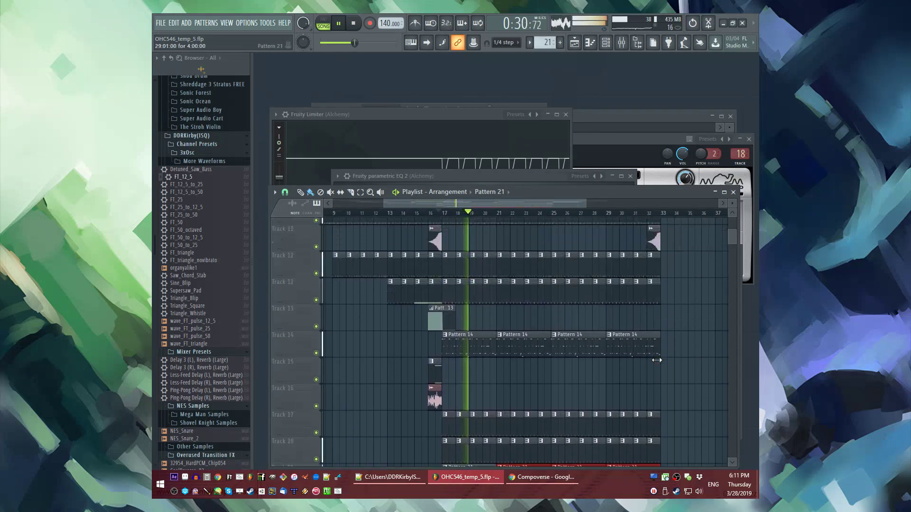
Step: Duplicate both C5 notes of Pattern 21's Alchemy part up to G5
{"action": "key", "text": "F6"}
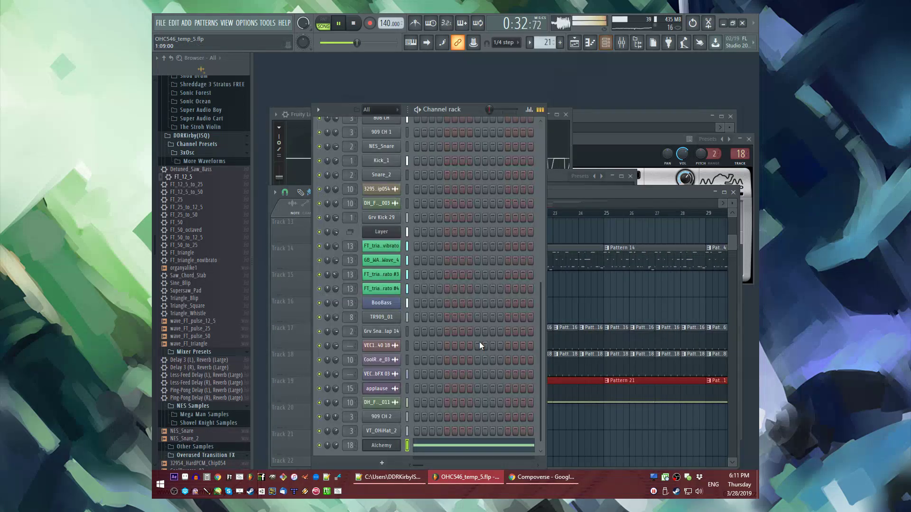
{"action": "left_click", "coordinate": [447, 449]}
{"action": "key", "text": "ctrl+a"}
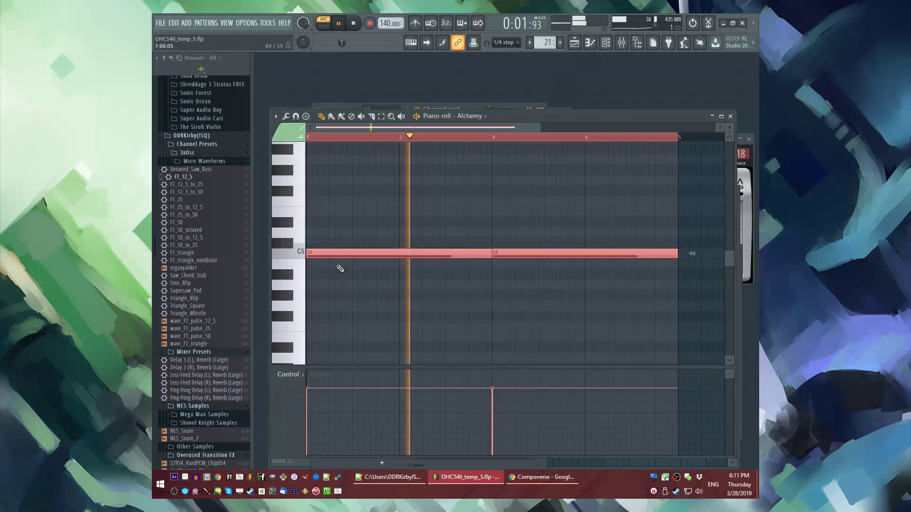
{"action": "left_click_drag", "start_coordinate": [337, 253], "coordinate": [315, 183]}
{"action": "scroll", "coordinate": [332, 195], "scroll_direction": "up", "scroll_amount": 3}
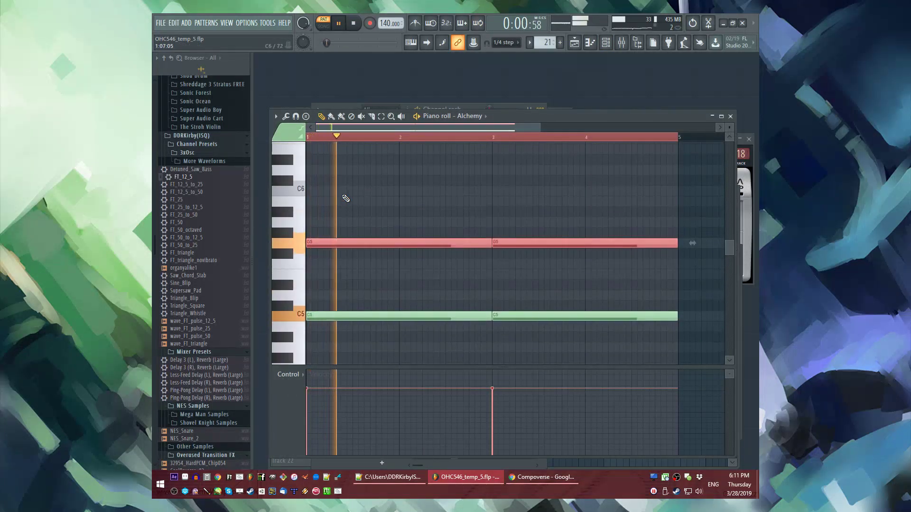
Step: Play the arrangement from bar 17 to check the Alchemy fifths against the other tracks
{"action": "key", "text": "F5"}
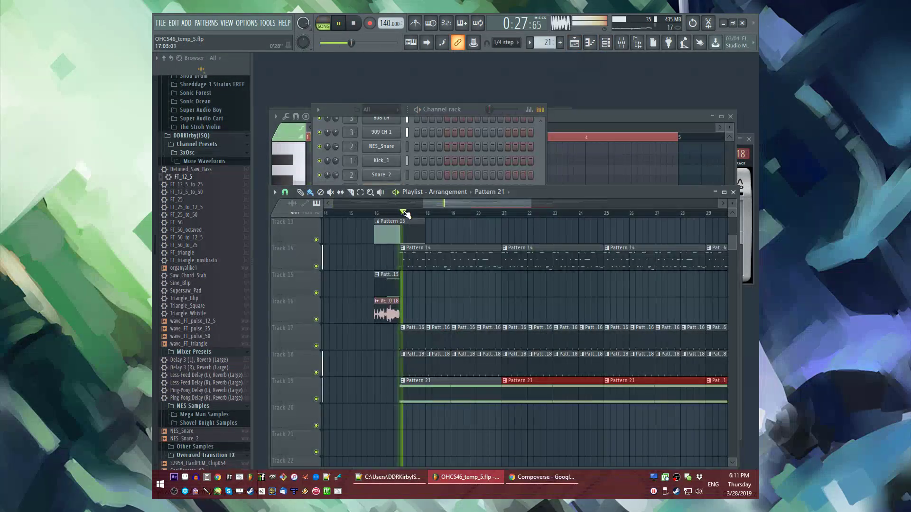
{"action": "scroll", "coordinate": [443, 304], "scroll_direction": "up", "scroll_amount": 3}
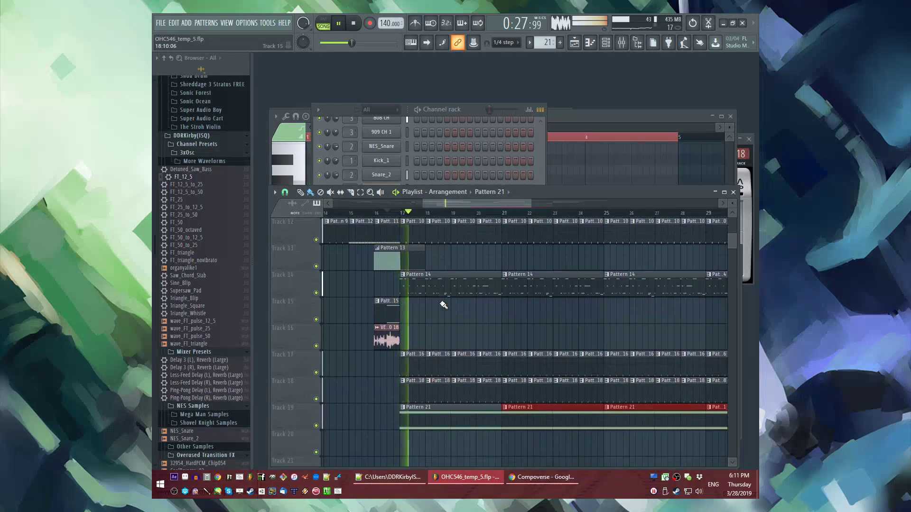
{"action": "scroll", "coordinate": [456, 301], "scroll_direction": "down", "scroll_amount": 5}
{"action": "key", "text": "F6"}
{"action": "key", "text": "F6"}
Step: Solo the Alchemy mixer track and review its Fruity Limiter compressor and Fruity Parametric EQ 2 settings
{"action": "key", "text": "F9"}
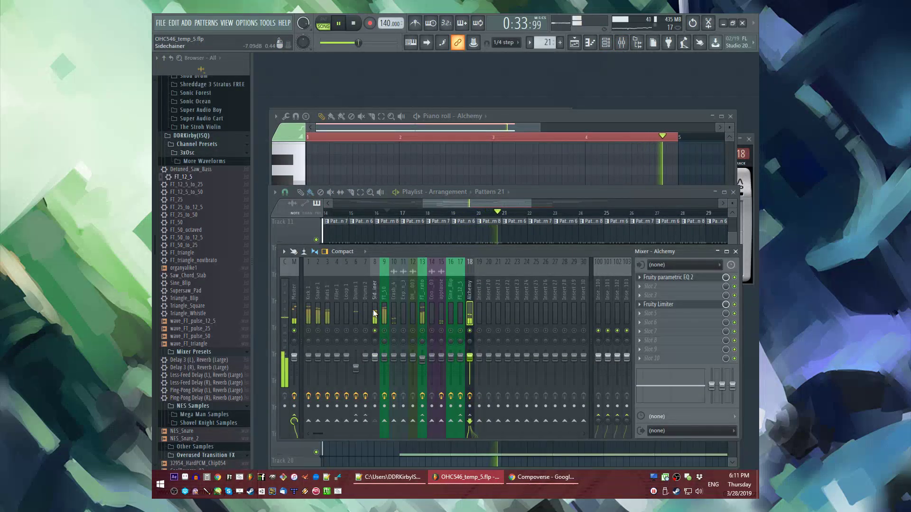
{"action": "left_click", "coordinate": [663, 304]}
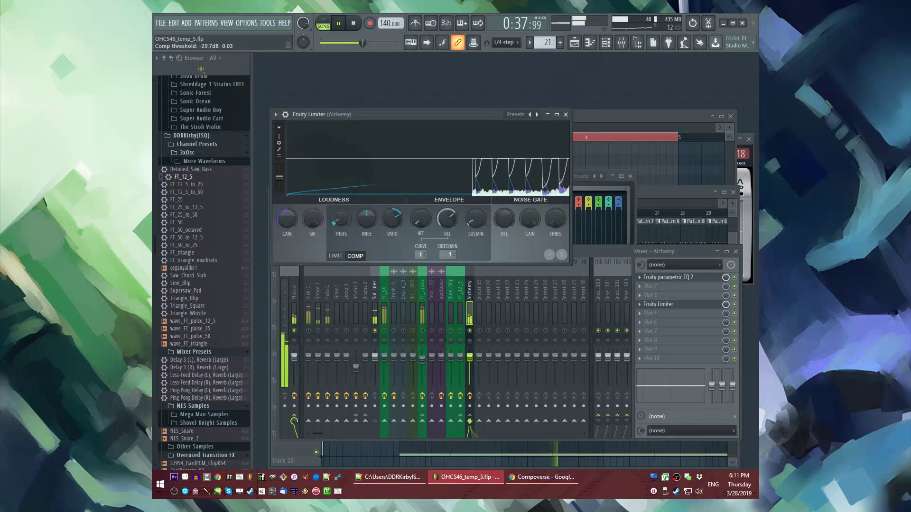
{"action": "left_click", "coordinate": [565, 115]}
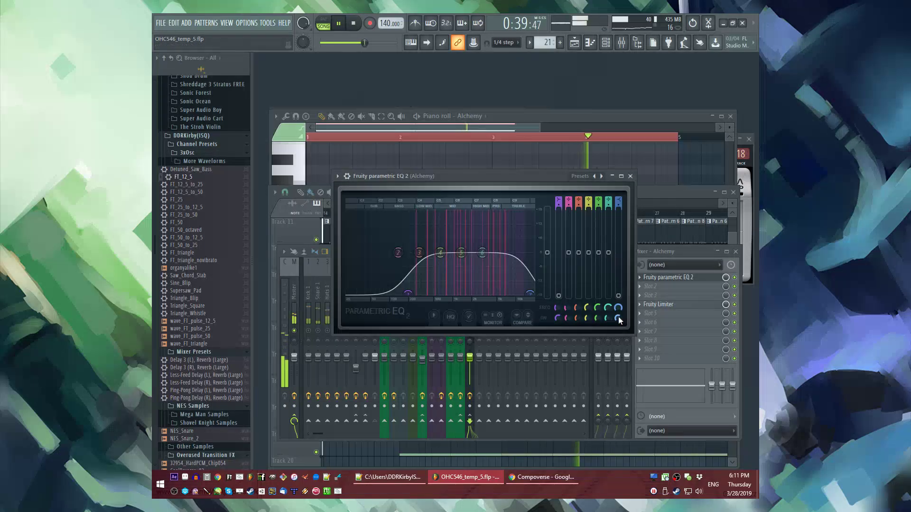
{"action": "left_click", "coordinate": [642, 288]}
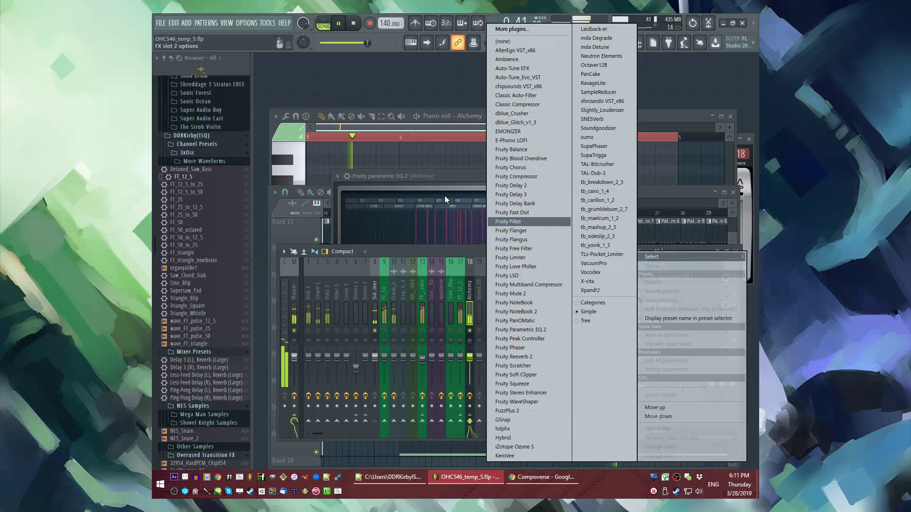
{"action": "left_click", "coordinate": [456, 179]}
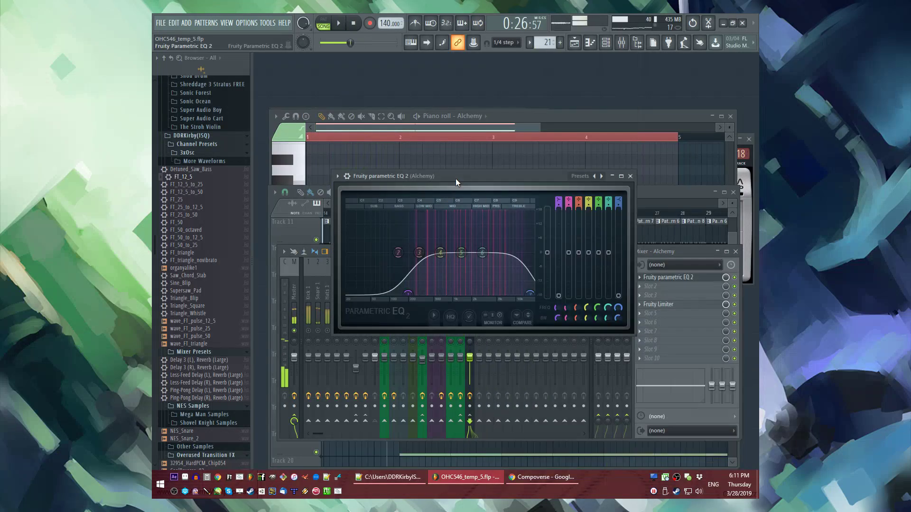
Step: Bring all mixer tracks back from solo, play the full mix, and move Alchemy's Fruity Limiter to slot 5
{"action": "left_click", "coordinate": [635, 257]}
{"action": "key", "text": "F5"}
{"action": "left_click", "coordinate": [415, 259]}
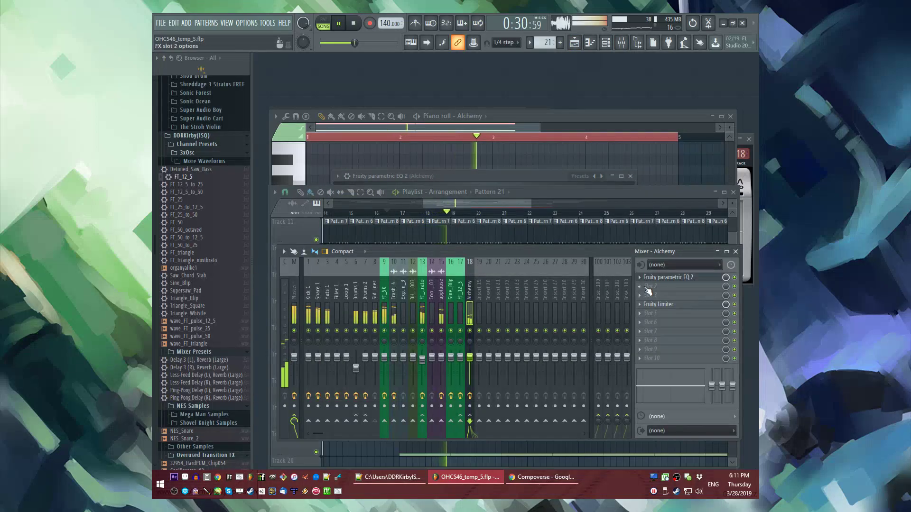
{"action": "left_click_drag", "start_coordinate": [659, 304], "coordinate": [658, 318]}
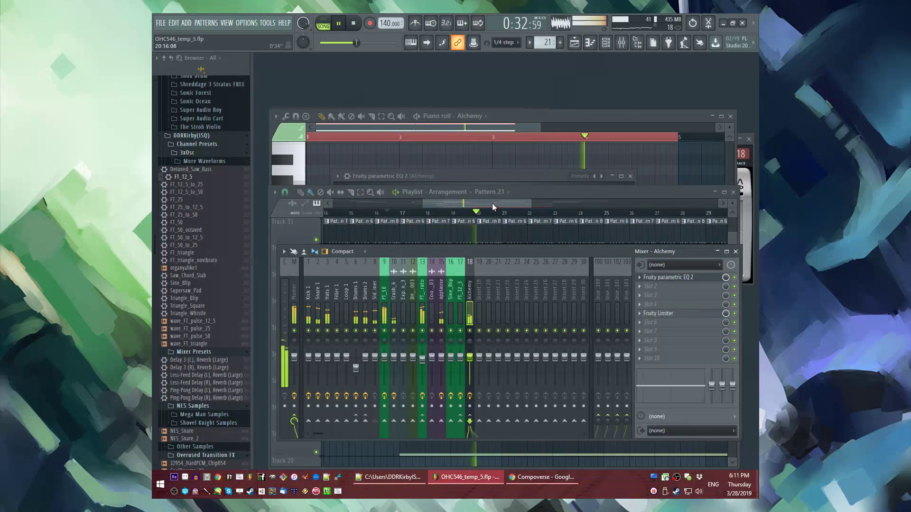
Step: Duplicate the three selected Pattern 21 clips on track 19 into bars 33 to 45
{"action": "left_click", "coordinate": [501, 227]}
{"action": "scroll", "coordinate": [471, 413], "scroll_direction": "down", "scroll_amount": 6}
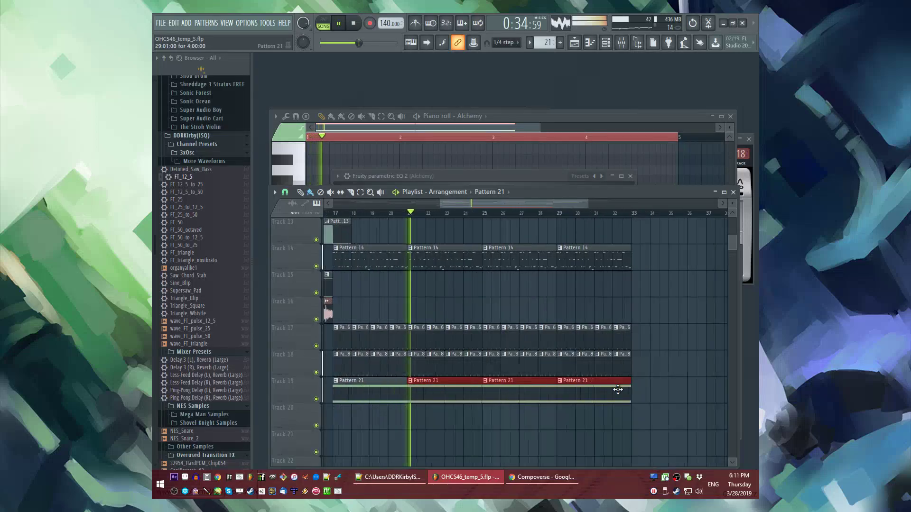
{"action": "scroll", "coordinate": [496, 361], "scroll_direction": "up", "scroll_amount": 2}
{"action": "scroll", "coordinate": [495, 360], "scroll_direction": "up", "scroll_amount": 4}
{"action": "scroll", "coordinate": [494, 359], "scroll_direction": "down", "scroll_amount": 3}
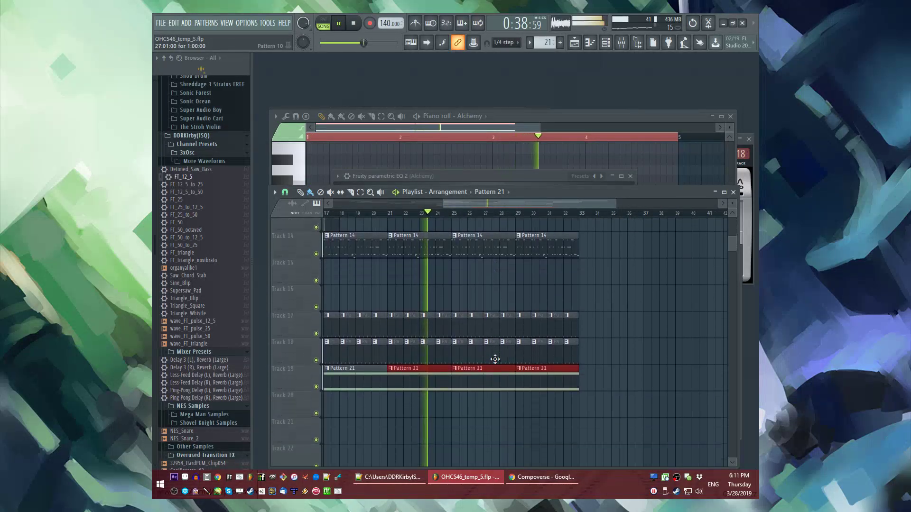
{"action": "scroll", "coordinate": [495, 359], "scroll_direction": "down", "scroll_amount": 3}
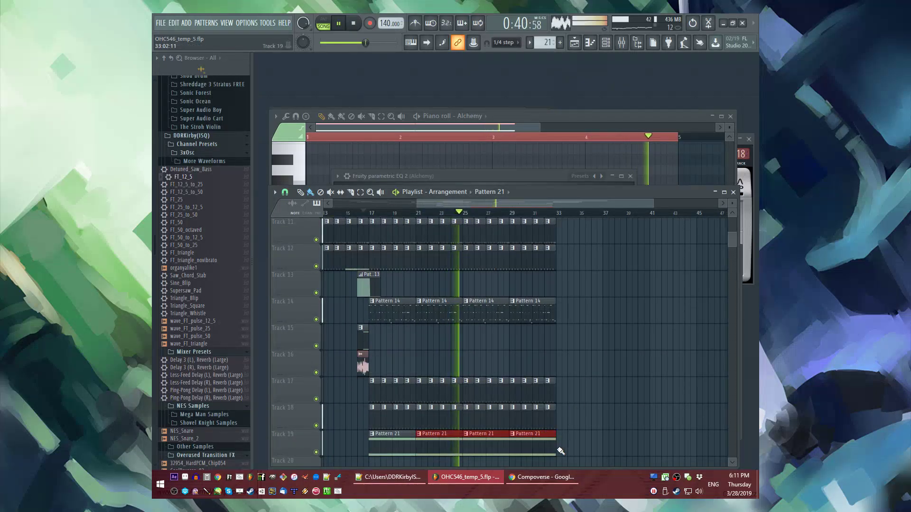
{"action": "key", "text": "ctrl+b"}
Step: Continue the Pattern 10 clips on track 12 from bar 33 to about bar 42
{"action": "scroll", "coordinate": [602, 317], "scroll_direction": "up", "scroll_amount": 3}
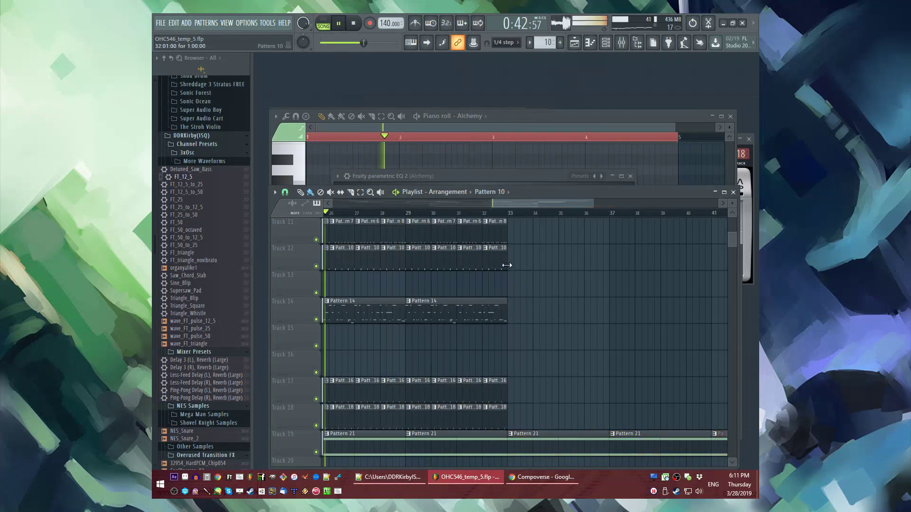
{"action": "scroll", "coordinate": [505, 302], "scroll_direction": "up", "scroll_amount": 3}
{"action": "left_click_drag", "start_coordinate": [516, 340], "coordinate": [721, 340]}
{"action": "scroll", "coordinate": [446, 395], "scroll_direction": "down", "scroll_amount": 2}
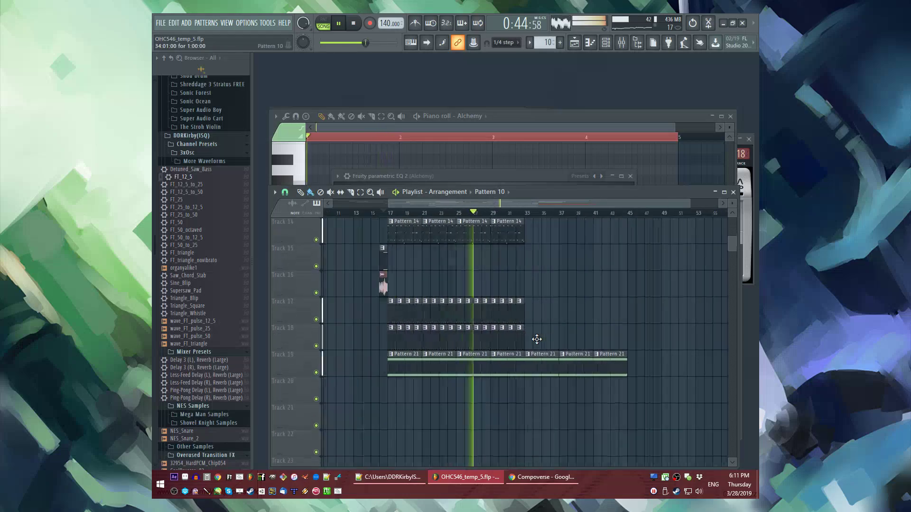
Step: Make the Pattern 21 clip at bar 25 unique, adding Alchemy's F5 for its first two bars and E5 for its last two
{"action": "left_click", "coordinate": [436, 357]}
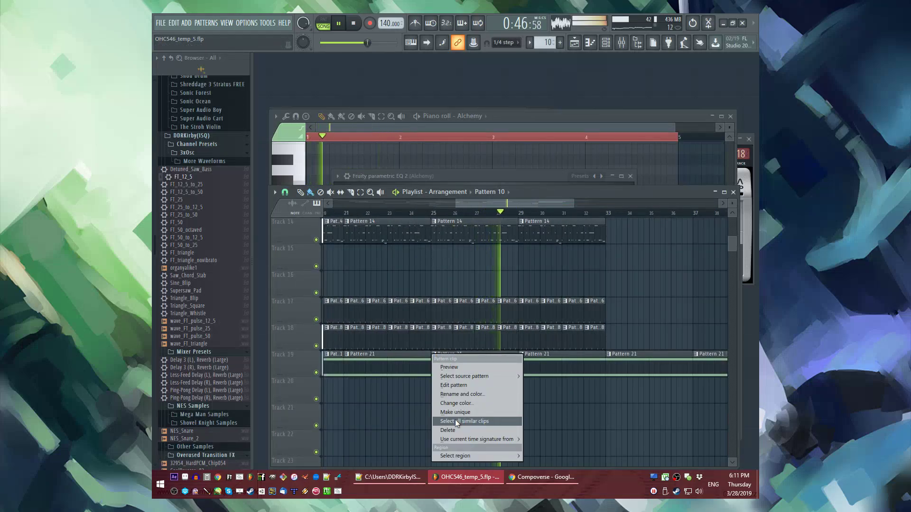
{"action": "left_click", "coordinate": [455, 420]}
{"action": "key", "text": "space"}
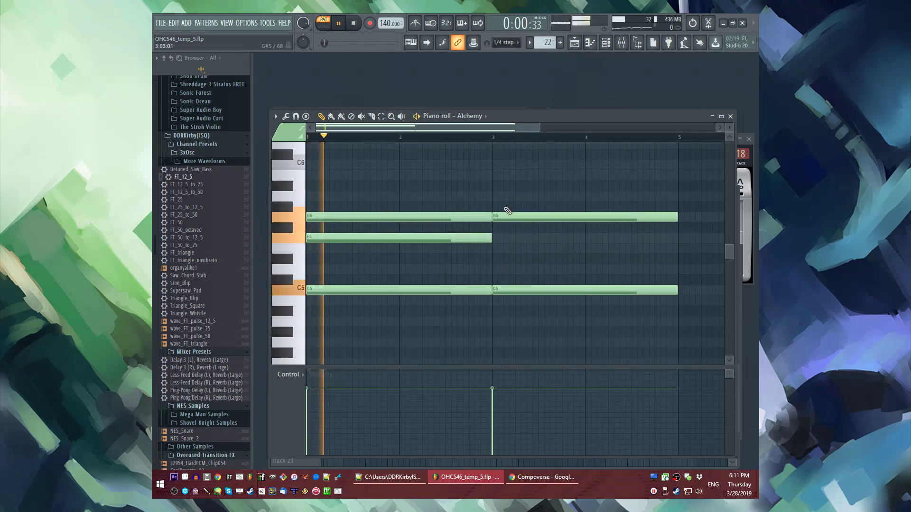
{"action": "left_click", "coordinate": [493, 238]}
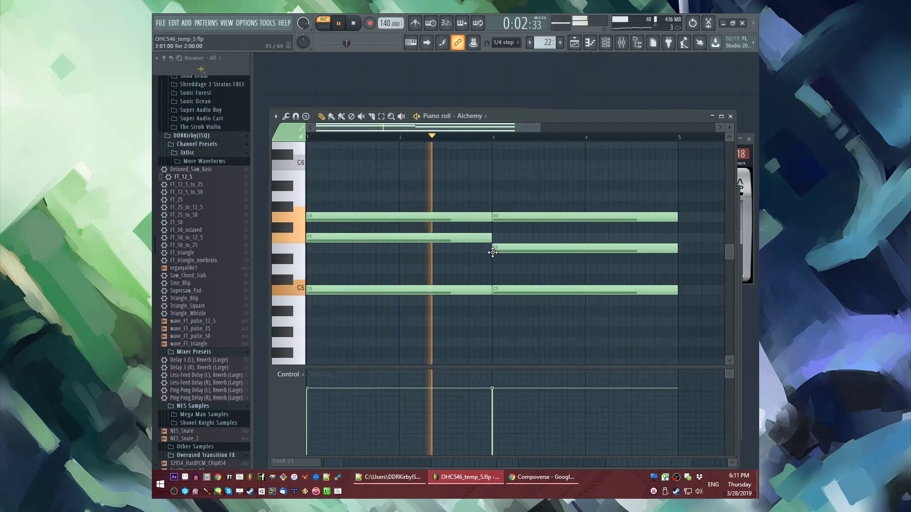
Step: Replace the Pattern 21 clip at bar 29 on track 19 with Pattern 22
{"action": "key", "text": "F5"}
{"action": "right_click", "coordinate": [534, 366]}
{"action": "left_click", "coordinate": [522, 367]}
{"action": "scroll", "coordinate": [491, 313], "scroll_direction": "up", "scroll_amount": 3}
{"action": "scroll", "coordinate": [479, 341], "scroll_direction": "down", "scroll_amount": 1}
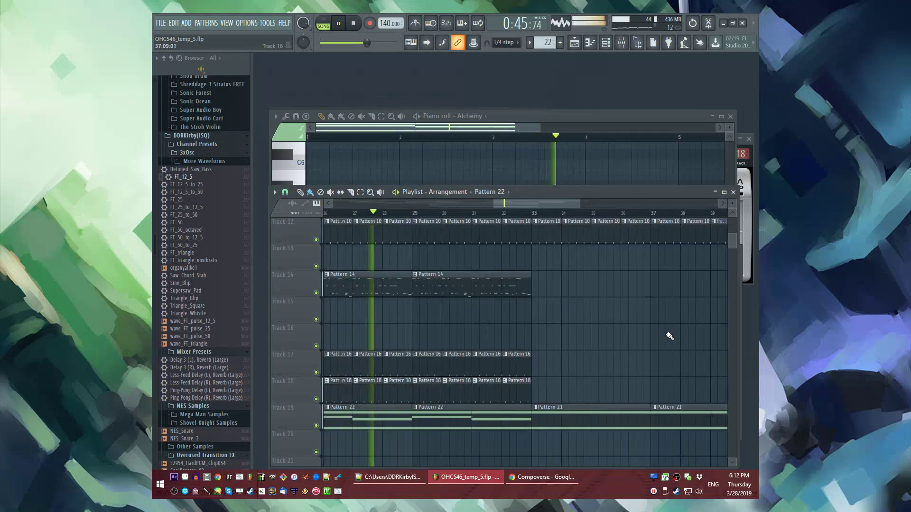
Step: Replace the Pattern 21 clips at bars 33 and 37 on track 19 with Pattern 22
{"action": "scroll", "coordinate": [602, 326], "scroll_direction": "down", "scroll_amount": 3}
{"action": "scroll", "coordinate": [533, 336], "scroll_direction": "down", "scroll_amount": 2}
{"action": "left_click", "coordinate": [527, 390]}
{"action": "right_click", "coordinate": [549, 392]}
{"action": "right_click", "coordinate": [550, 368]}
{"action": "left_click", "coordinate": [551, 368]}
{"action": "scroll", "coordinate": [553, 334], "scroll_direction": "up", "scroll_amount": 2}
{"action": "scroll", "coordinate": [552, 334], "scroll_direction": "down", "scroll_amount": 1}
{"action": "scroll", "coordinate": [562, 332], "scroll_direction": "up", "scroll_amount": 1}
{"action": "left_click", "coordinate": [544, 393]}
{"action": "scroll", "coordinate": [525, 325], "scroll_direction": "down", "scroll_amount": 1}
{"action": "scroll", "coordinate": [523, 335], "scroll_direction": "up", "scroll_amount": 1}
Step: Open iZotope Ozone 5 on the Master track, dismiss its preset manager, and check the maximizer meters during playback
{"action": "key", "text": "F9"}
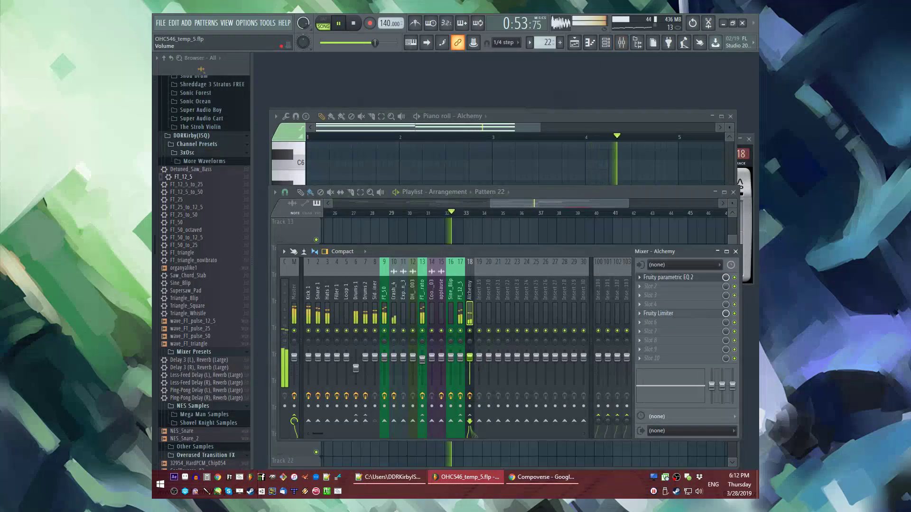
{"action": "left_click", "coordinate": [294, 315]}
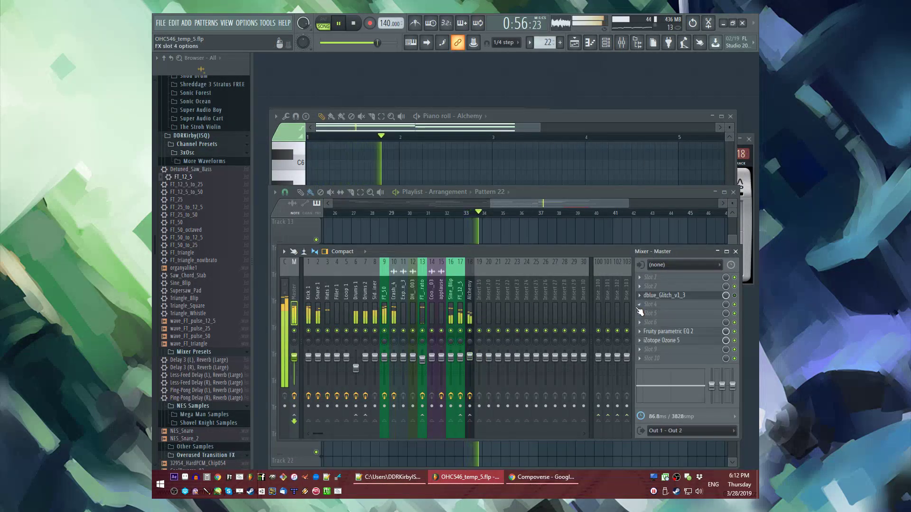
{"action": "left_click", "coordinate": [661, 341]}
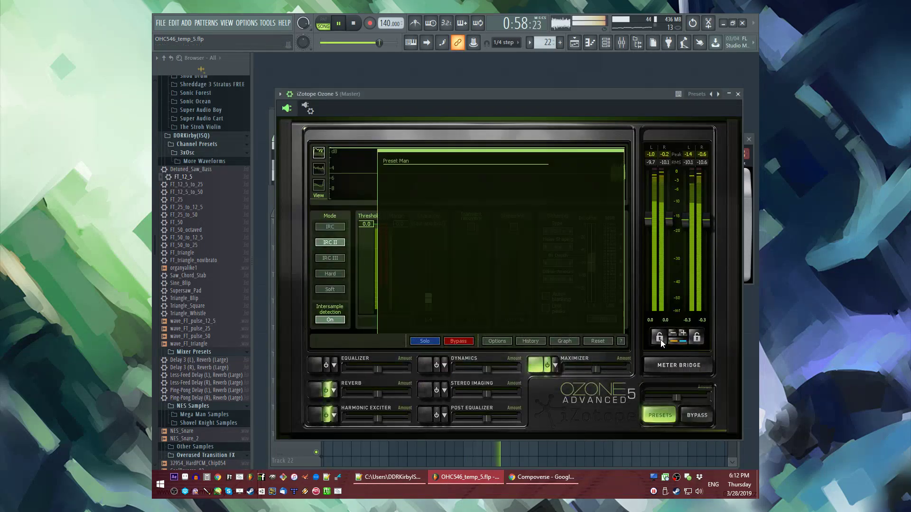
{"action": "left_click", "coordinate": [605, 323]}
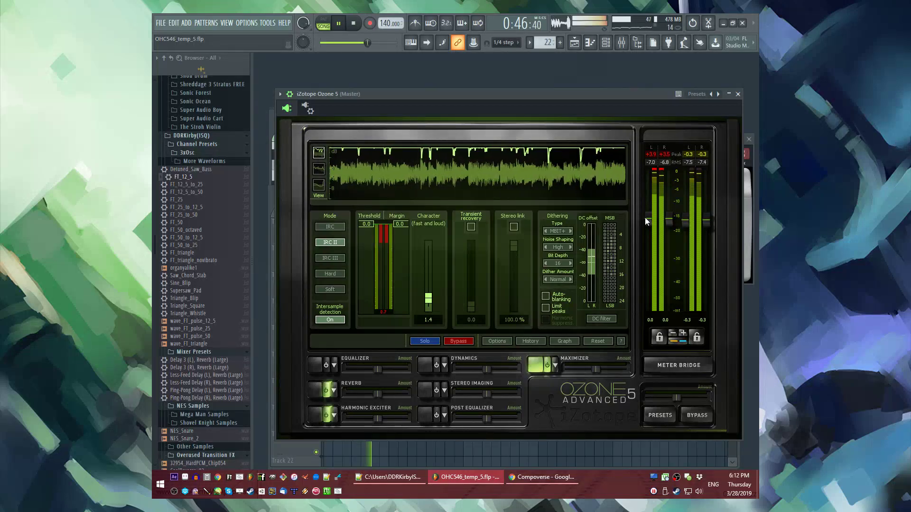
Step: Return to the playlist and play the transition from bar 32 into the section past bar 33
{"action": "key", "text": "F5"}
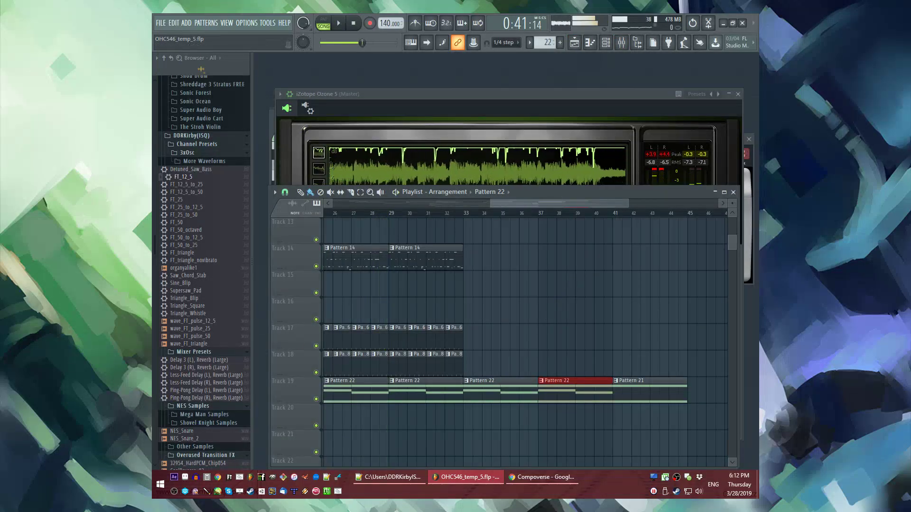
{"action": "key", "text": "space"}
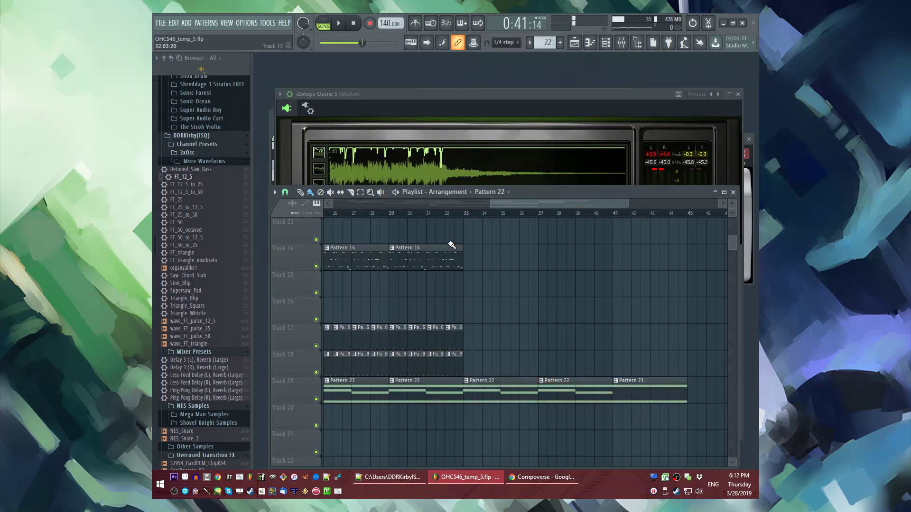
{"action": "key", "text": "space"}
{"action": "scroll", "coordinate": [527, 283], "scroll_direction": "up", "scroll_amount": 6}
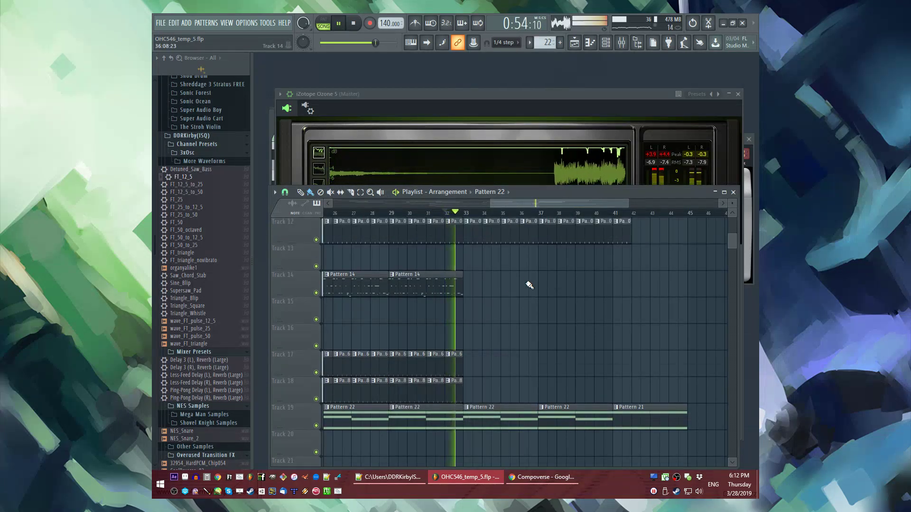
{"action": "scroll", "coordinate": [515, 302], "scroll_direction": "down", "scroll_amount": 4}
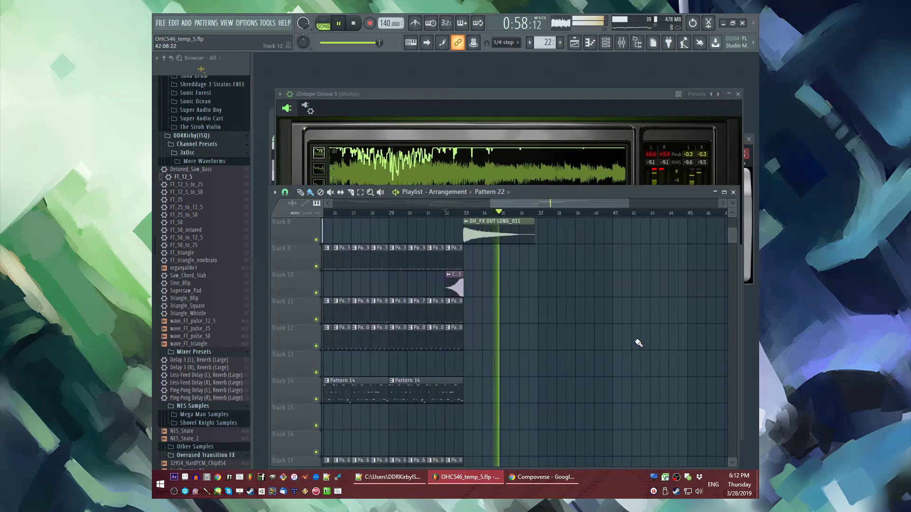
Step: Continue the Pattern 3 clips on track 9 from bar 33 to bar 40
{"action": "scroll", "coordinate": [646, 342], "scroll_direction": "up", "scroll_amount": 2}
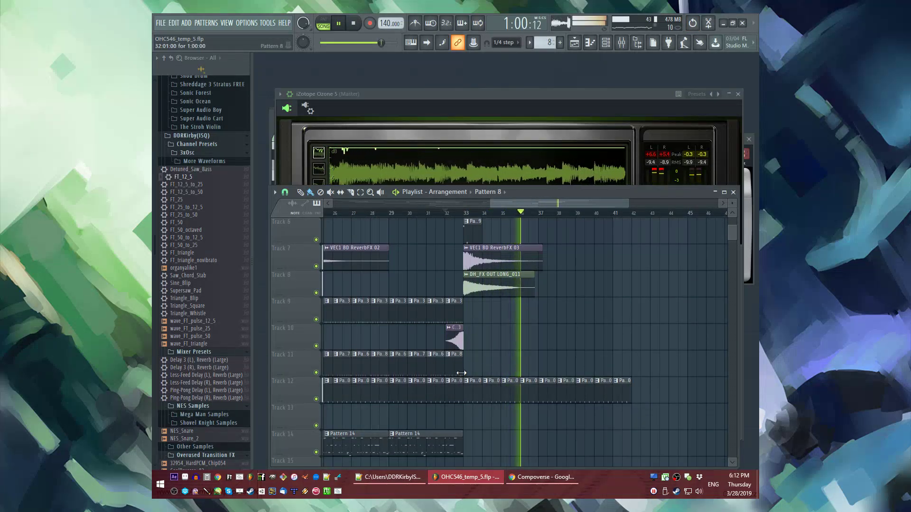
{"action": "left_click_drag", "start_coordinate": [470, 316], "coordinate": [594, 307]}
{"action": "scroll", "coordinate": [569, 304], "scroll_direction": "up", "scroll_amount": 5}
{"action": "scroll", "coordinate": [522, 289], "scroll_direction": "down", "scroll_amount": 3}
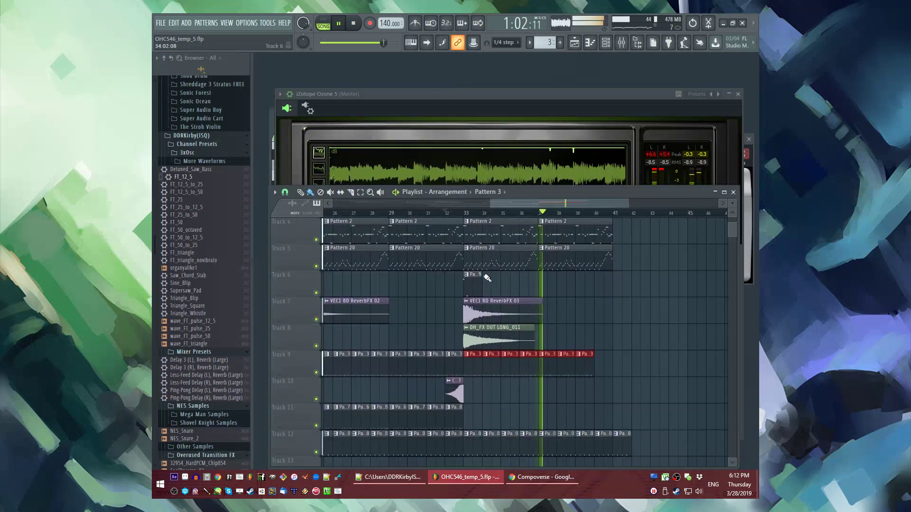
Step: Remove the Alchemy clips on track 19 and the Pattern 10 clips on track 12 past bar 33, replaying the transition
{"action": "scroll", "coordinate": [498, 276], "scroll_direction": "down", "scroll_amount": 9}
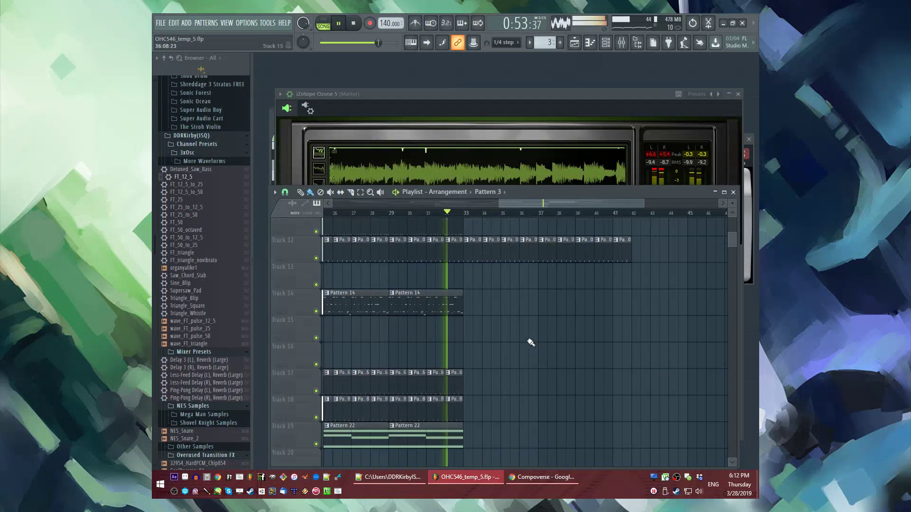
{"action": "left_click", "coordinate": [430, 401]}
{"action": "scroll", "coordinate": [536, 386], "scroll_direction": "up", "scroll_amount": 7}
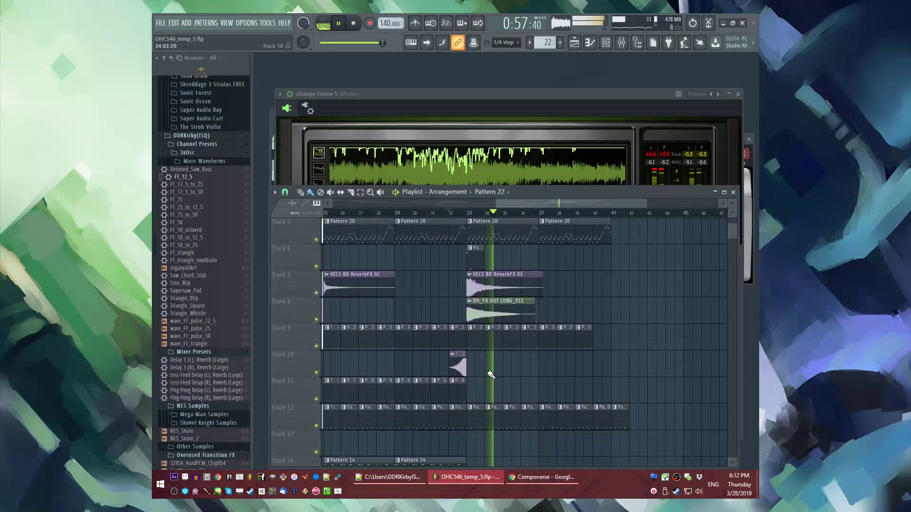
{"action": "scroll", "coordinate": [549, 349], "scroll_direction": "up", "scroll_amount": 3}
{"action": "scroll", "coordinate": [549, 349], "scroll_direction": "down", "scroll_amount": 10}
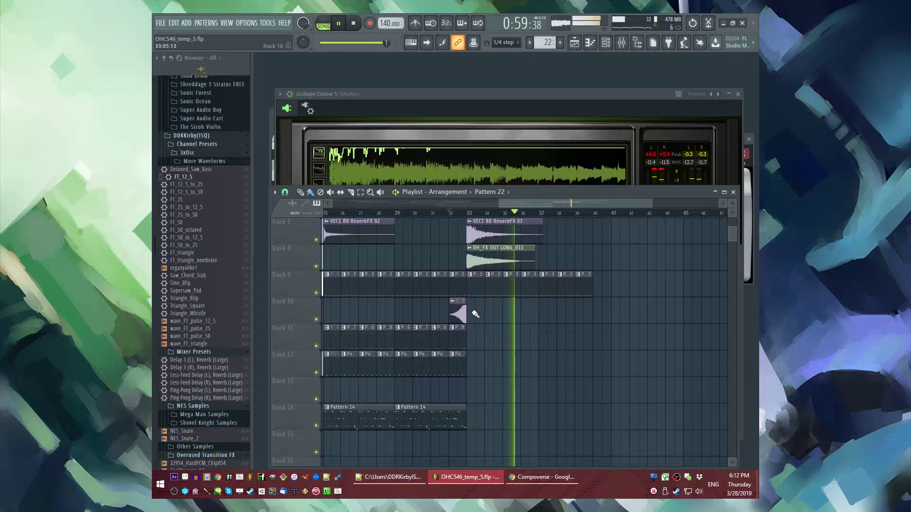
Step: Remove the Pattern 3 clips on track 9 and the Pattern 20 clips on track 5 past bar 33
{"action": "scroll", "coordinate": [460, 300], "scroll_direction": "up", "scroll_amount": 7}
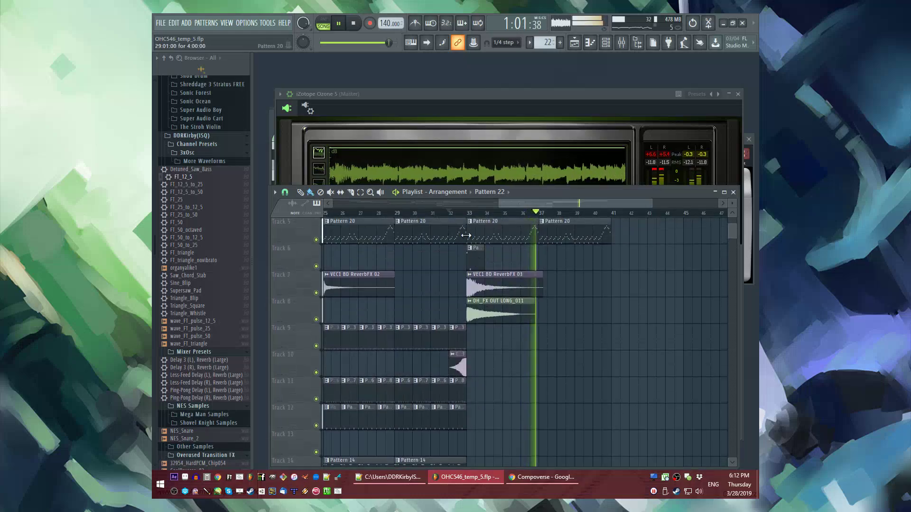
{"action": "scroll", "coordinate": [495, 318], "scroll_direction": "up", "scroll_amount": 4}
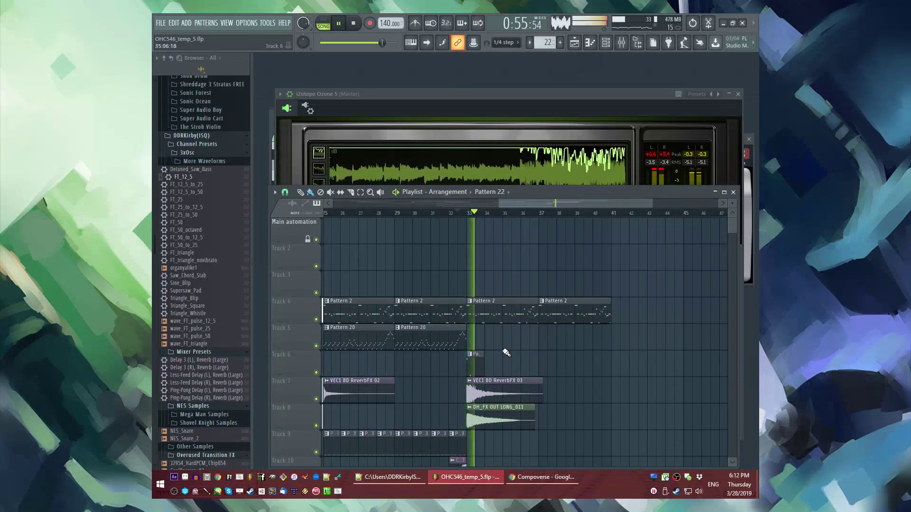
{"action": "scroll", "coordinate": [484, 314], "scroll_direction": "down", "scroll_amount": 4}
{"action": "scroll", "coordinate": [439, 294], "scroll_direction": "up", "scroll_amount": 4}
Step: Replace the Pattern 2 clips on track 4 from bar 33 to bar 41 with two Pattern 1 clips
{"action": "left_click_drag", "start_coordinate": [472, 290], "coordinate": [511, 289]}
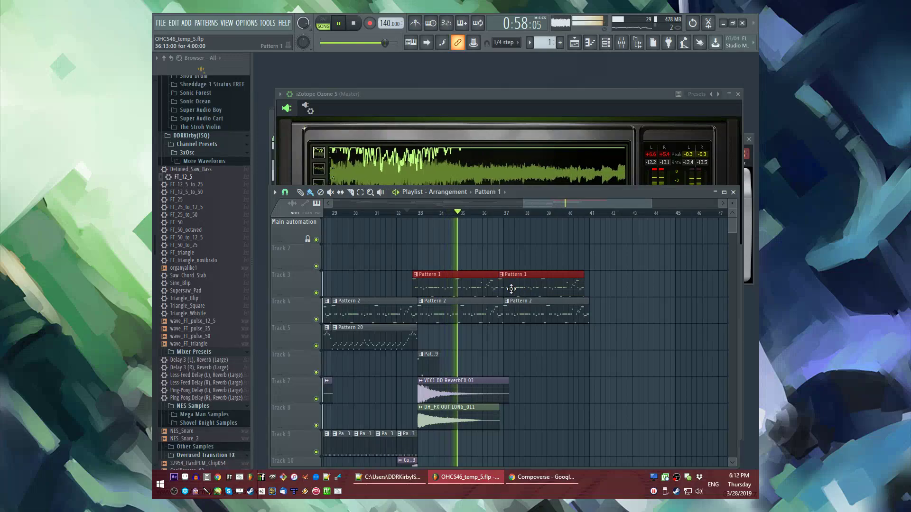
{"action": "right_click", "coordinate": [505, 321]}
{"action": "left_click", "coordinate": [416, 215]}
{"action": "left_click_drag", "start_coordinate": [462, 278], "coordinate": [466, 323]}
Step: Move the Pattern 19 clip on track 6 from bar 33 out to about bar 44
{"action": "scroll", "coordinate": [480, 337], "scroll_direction": "down", "scroll_amount": 2}
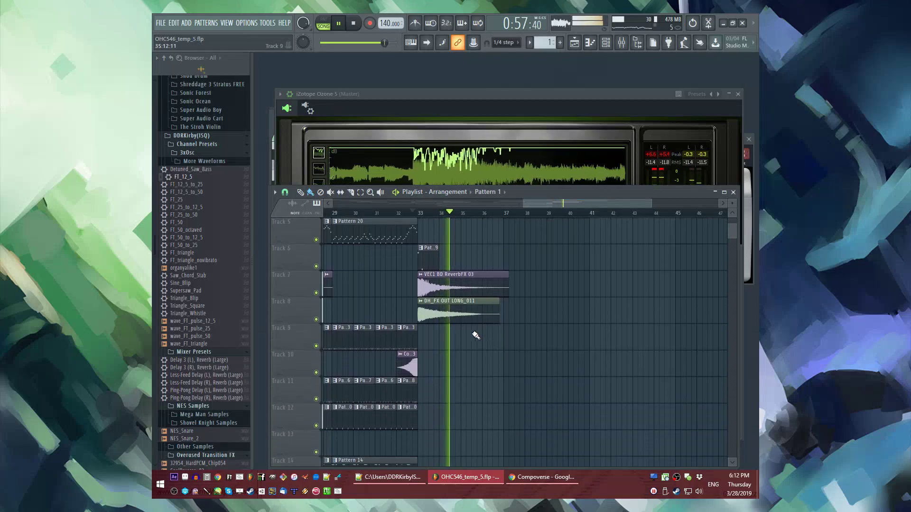
{"action": "left_click", "coordinate": [430, 314]}
{"action": "left_click_drag", "start_coordinate": [431, 314], "coordinate": [671, 311]}
{"action": "scroll", "coordinate": [441, 290], "scroll_direction": "up", "scroll_amount": 1}
{"action": "scroll", "coordinate": [441, 290], "scroll_direction": "up", "scroll_amount": 1}
Step: Open the FT_50 channel used by Pattern 1 and set its filter type to LP
{"action": "double_click", "coordinate": [433, 315]}
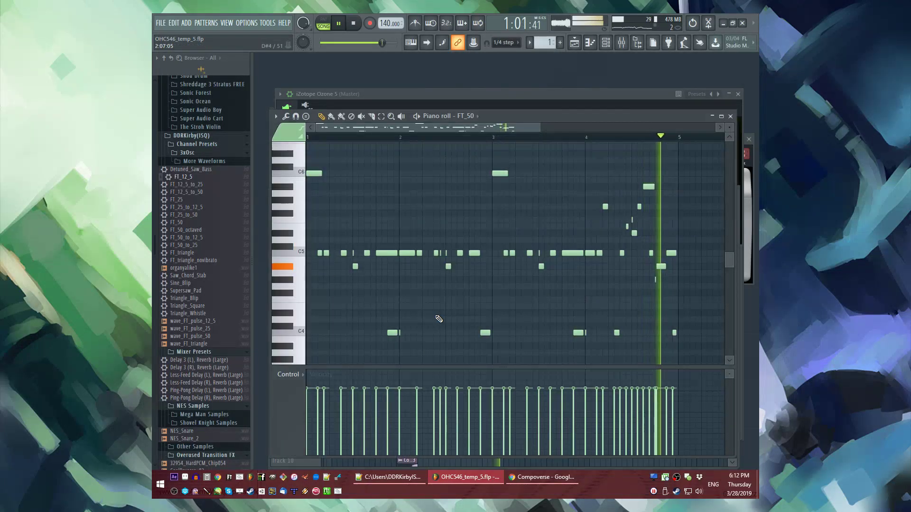
{"action": "key", "text": "F9"}
{"action": "key", "text": "F6"}
{"action": "scroll", "coordinate": [362, 233], "scroll_direction": "up", "scroll_amount": 5}
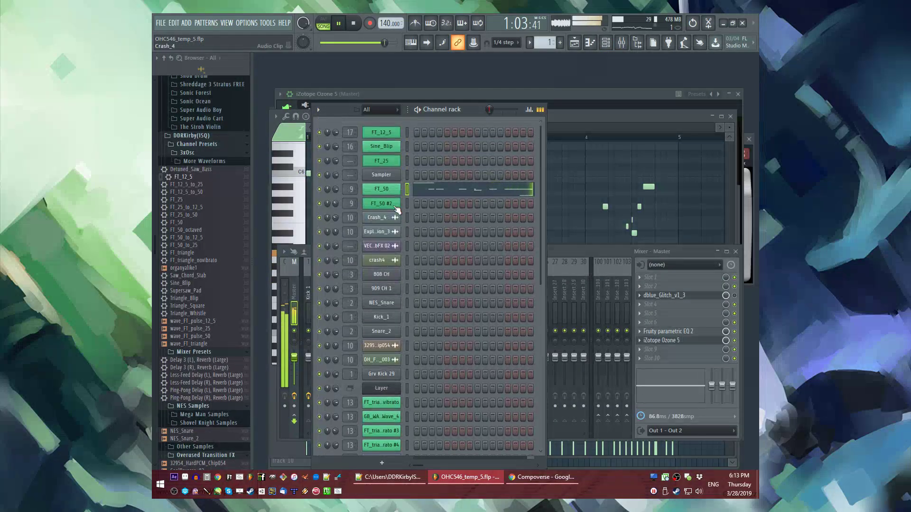
{"action": "left_click", "coordinate": [381, 188]}
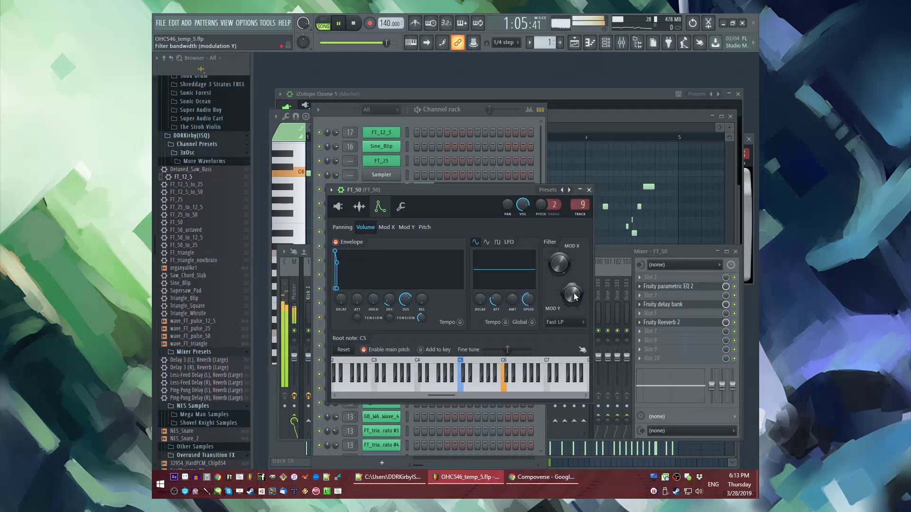
{"action": "left_click", "coordinate": [566, 322]}
{"action": "left_click", "coordinate": [566, 342]}
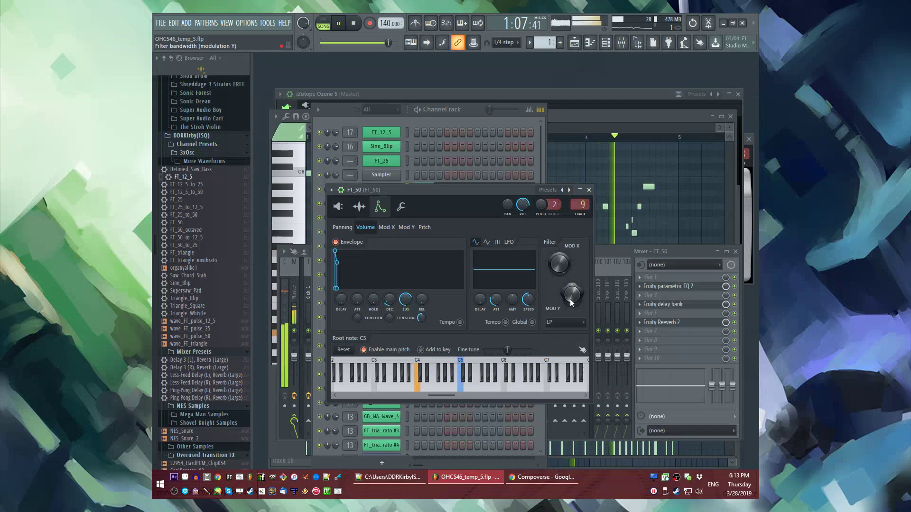
Step: Automate FT_50's Mod X filter frequency across bars 33 to 41, lowering the end point to about 13%
{"action": "key", "text": "F5"}
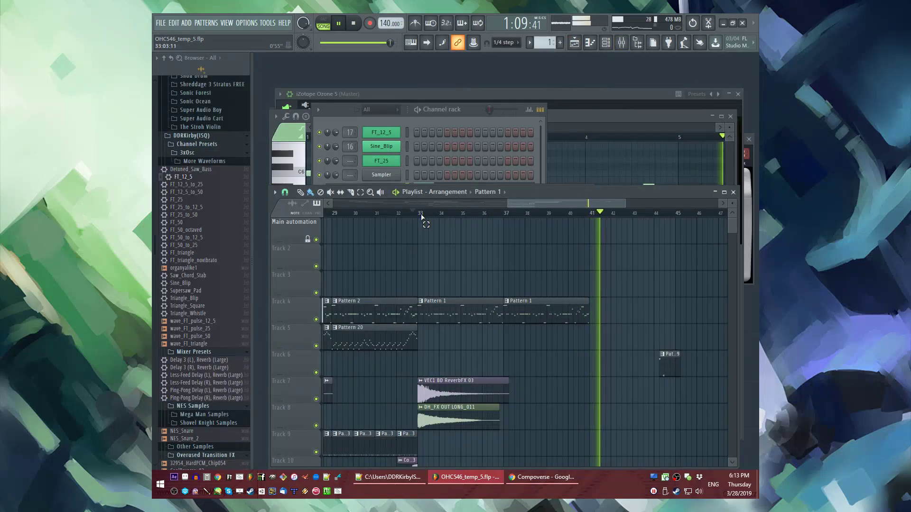
{"action": "left_click_drag", "start_coordinate": [422, 217], "coordinate": [594, 237]}
{"action": "key", "text": "F9"}
{"action": "key", "text": "F6"}
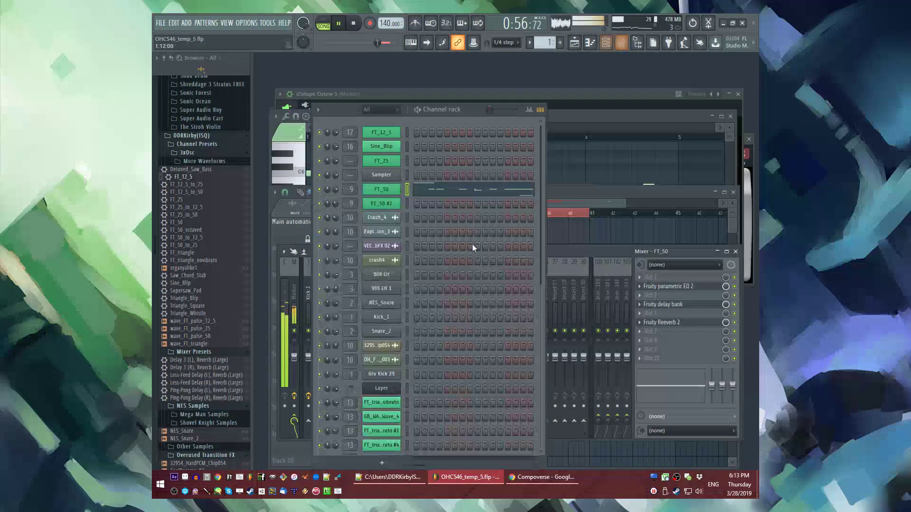
{"action": "left_click", "coordinate": [381, 190]}
{"action": "right_click", "coordinate": [559, 274]}
{"action": "left_click", "coordinate": [559, 275]}
{"action": "right_click", "coordinate": [559, 274]}
{"action": "left_click", "coordinate": [579, 321]}
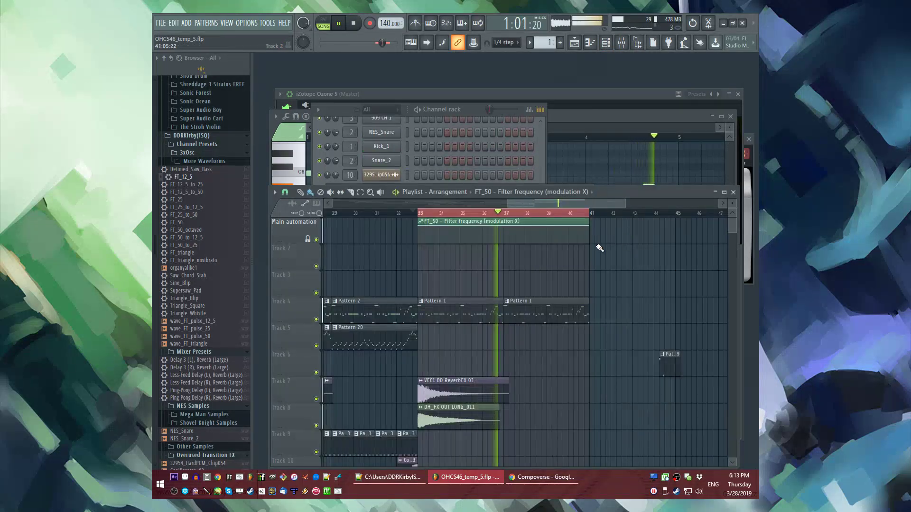
{"action": "left_click_drag", "start_coordinate": [590, 227], "coordinate": [590, 242]}
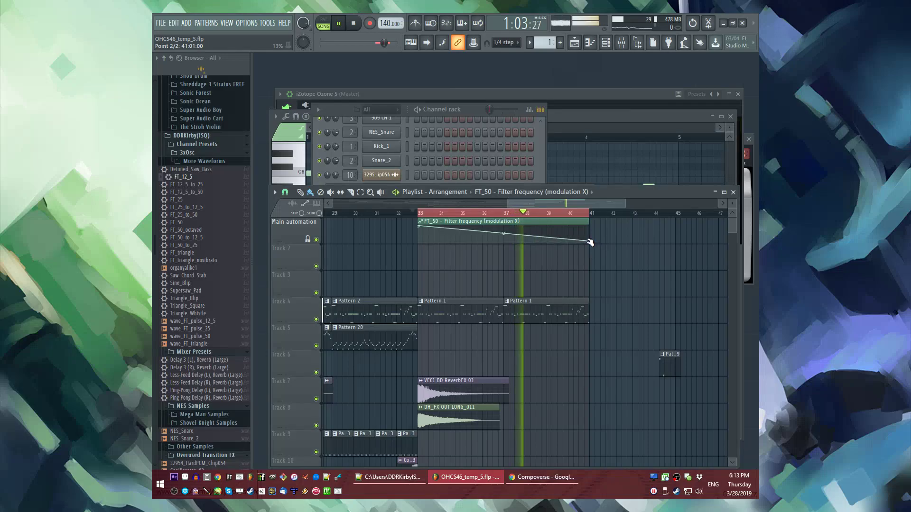
Step: Add short reverse effect clips on tracks 7 and 8 leading into bar 41, plus DH_FX OUT LONG_003 on track 9 at bar 41
{"action": "scroll", "coordinate": [604, 280], "scroll_direction": "down", "scroll_amount": 5}
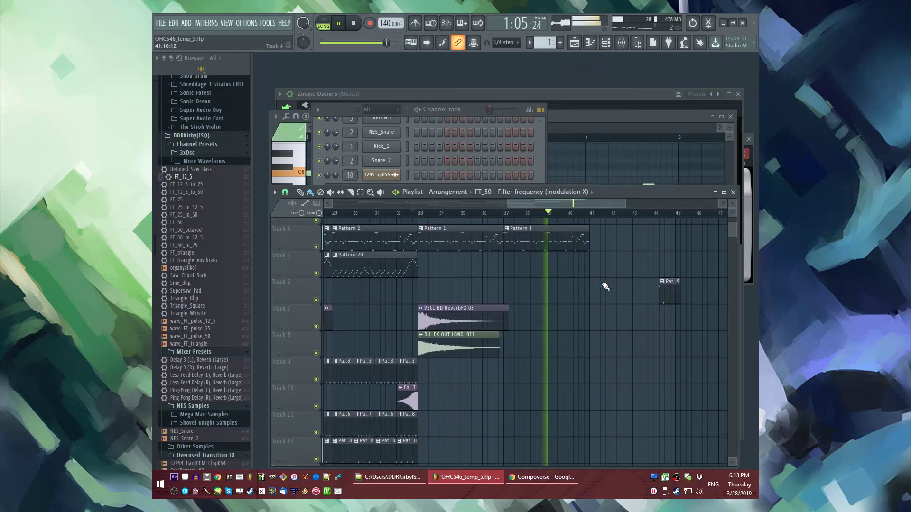
{"action": "scroll", "coordinate": [486, 296], "scroll_direction": "up", "scroll_amount": 2}
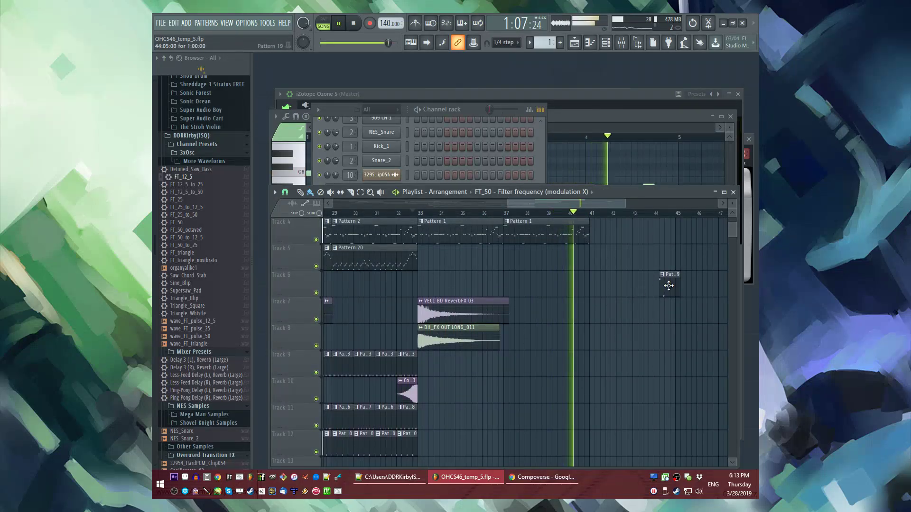
{"action": "scroll", "coordinate": [571, 304], "scroll_direction": "down", "scroll_amount": 4}
{"action": "left_click_drag", "start_coordinate": [371, 316], "coordinate": [391, 317]}
{"action": "scroll", "coordinate": [646, 325], "scroll_direction": "up", "scroll_amount": 5}
{"action": "scroll", "coordinate": [549, 270], "scroll_direction": "down", "scroll_amount": 5}
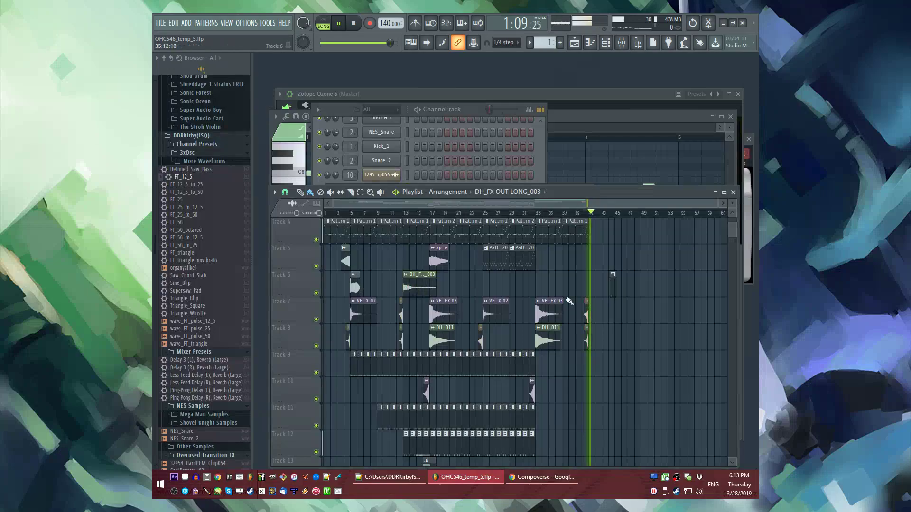
{"action": "scroll", "coordinate": [581, 293], "scroll_direction": "up", "scroll_amount": 3}
{"action": "left_click", "coordinate": [612, 363]}
{"action": "left_click", "coordinate": [602, 214]}
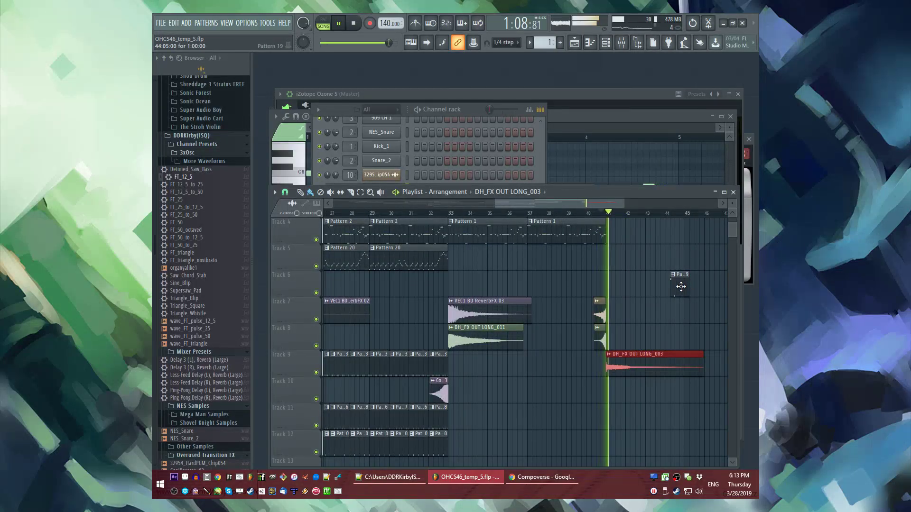
Step: Continue the Pattern 22 chord clips on track 19 from bar 33 to bar 45 and play from bar 33
{"action": "scroll", "coordinate": [492, 288], "scroll_direction": "down", "scroll_amount": 4}
{"action": "key", "text": "space"}
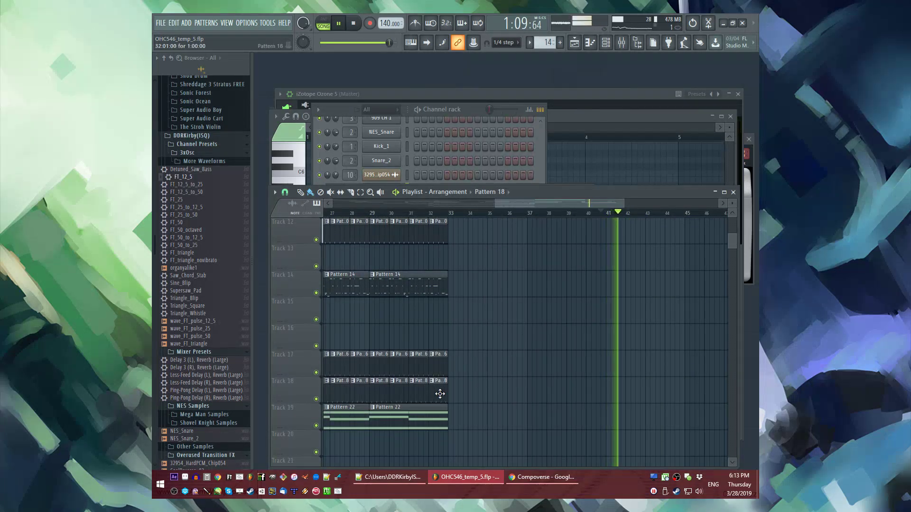
{"action": "left_click", "coordinate": [613, 421]}
{"action": "key", "text": "space"}
{"action": "left_click_drag", "start_coordinate": [451, 421], "coordinate": [604, 421]}
{"action": "left_click", "coordinate": [452, 213]}
Step: Save the project as OHC546_temp_6.flp and replay the transition into bar 33
{"action": "scroll", "coordinate": [521, 267], "scroll_direction": "up", "scroll_amount": 2}
{"action": "scroll", "coordinate": [520, 267], "scroll_direction": "down", "scroll_amount": 3}
{"action": "scroll", "coordinate": [547, 298], "scroll_direction": "up", "scroll_amount": 10}
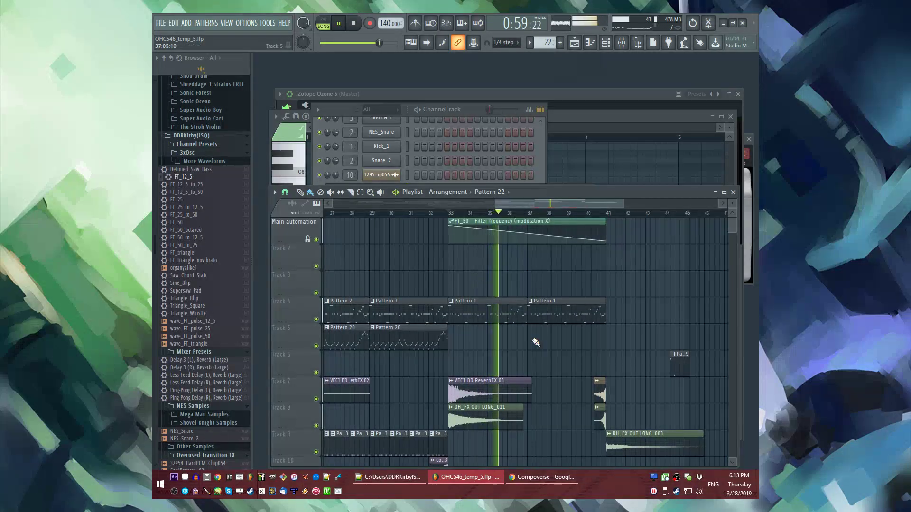
{"action": "scroll", "coordinate": [536, 342], "scroll_direction": "down", "scroll_amount": 2}
{"action": "key", "text": "space"}
{"action": "key", "text": "space"}
{"action": "scroll", "coordinate": [500, 344], "scroll_direction": "down", "scroll_amount": 2}
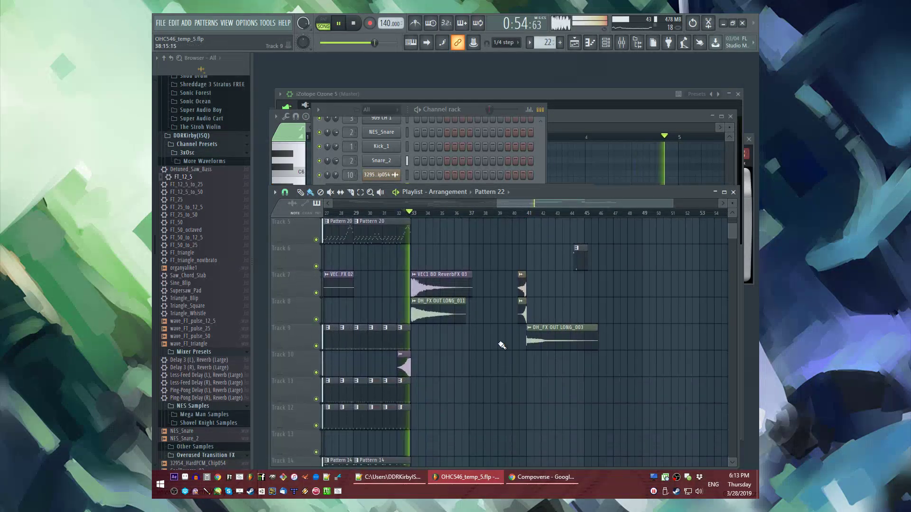
{"action": "scroll", "coordinate": [420, 347], "scroll_direction": "down", "scroll_amount": 2}
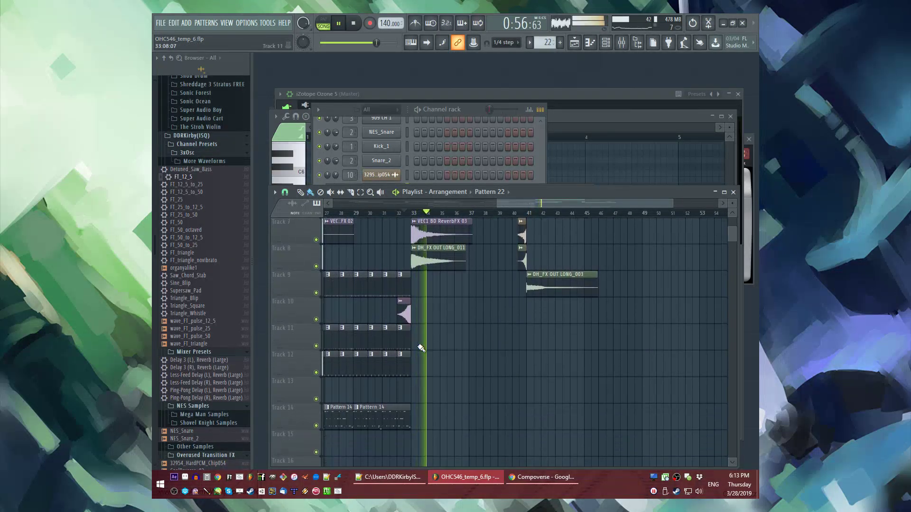
Step: Copy the earlier kick and snare pattern clips on track 11 into bars 41 to 64
{"action": "scroll", "coordinate": [405, 301], "scroll_direction": "left", "scroll_amount": 6}
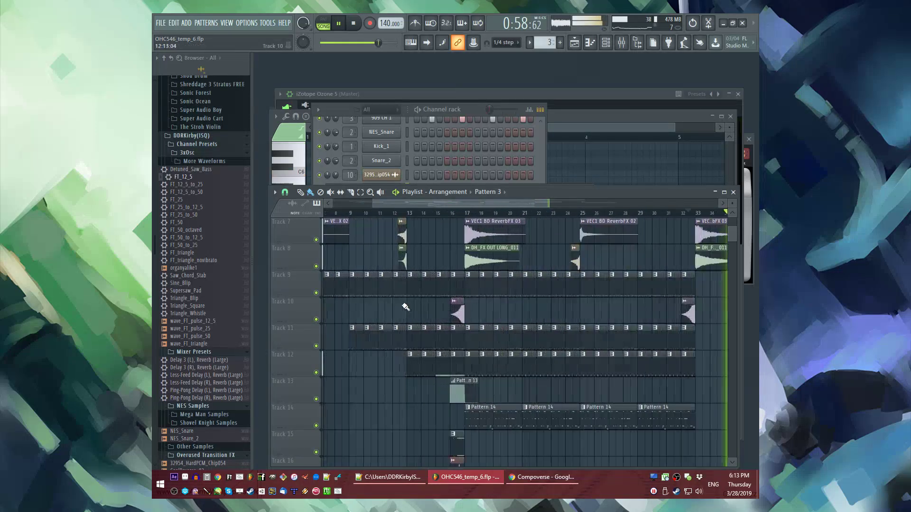
{"action": "scroll", "coordinate": [576, 350], "scroll_direction": "right", "scroll_amount": 3}
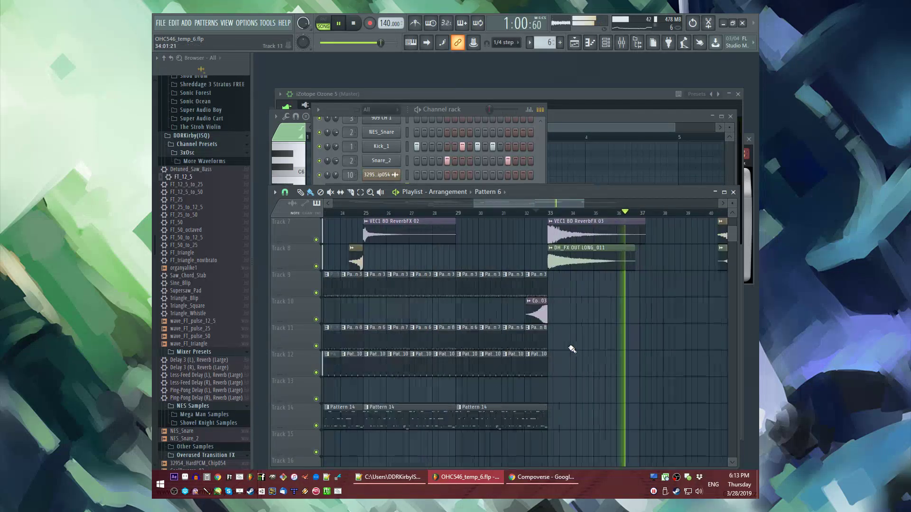
{"action": "scroll", "coordinate": [477, 309], "scroll_direction": "right", "scroll_amount": 1}
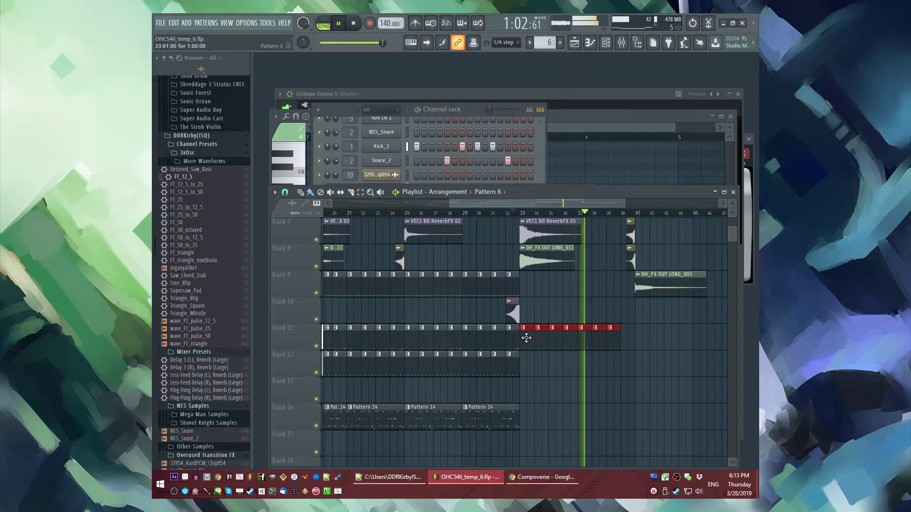
{"action": "left_click_drag", "start_coordinate": [643, 348], "coordinate": [721, 348]}
{"action": "scroll", "coordinate": [589, 344], "scroll_direction": "down", "scroll_amount": 5}
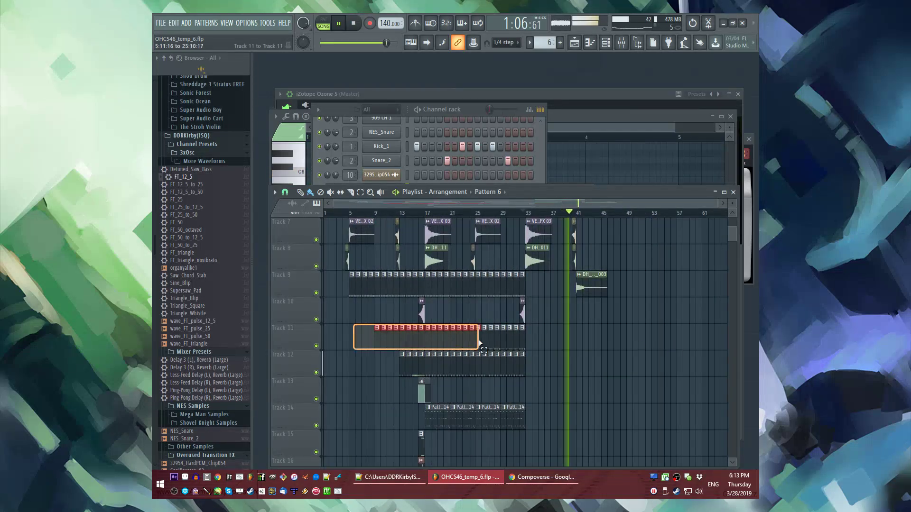
{"action": "scroll", "coordinate": [588, 337], "scroll_direction": "up", "scroll_amount": 4}
{"action": "scroll", "coordinate": [422, 337], "scroll_direction": "left", "scroll_amount": 3}
Step: Add another Pattern 22 clip on track 19 at bar 45
{"action": "scroll", "coordinate": [494, 379], "scroll_direction": "down", "scroll_amount": 2}
{"action": "scroll", "coordinate": [495, 379], "scroll_direction": "down", "scroll_amount": 2}
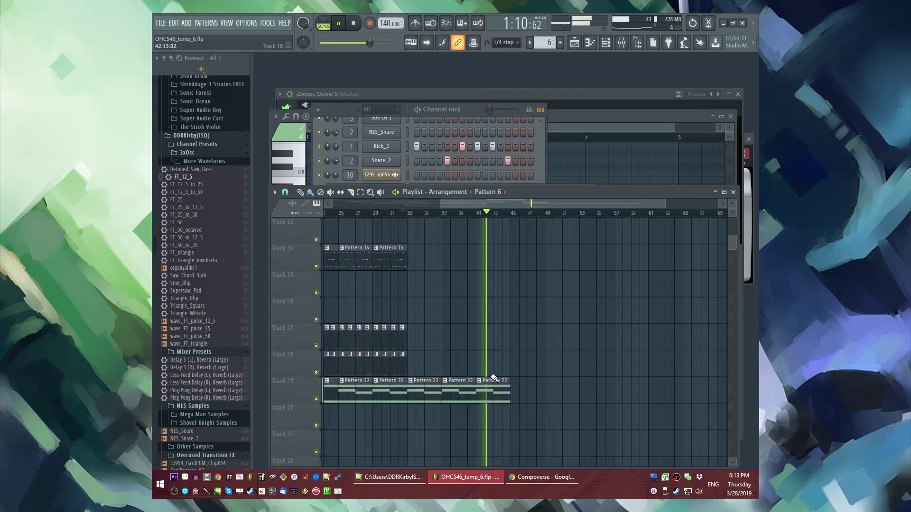
{"action": "left_click", "coordinate": [516, 411]}
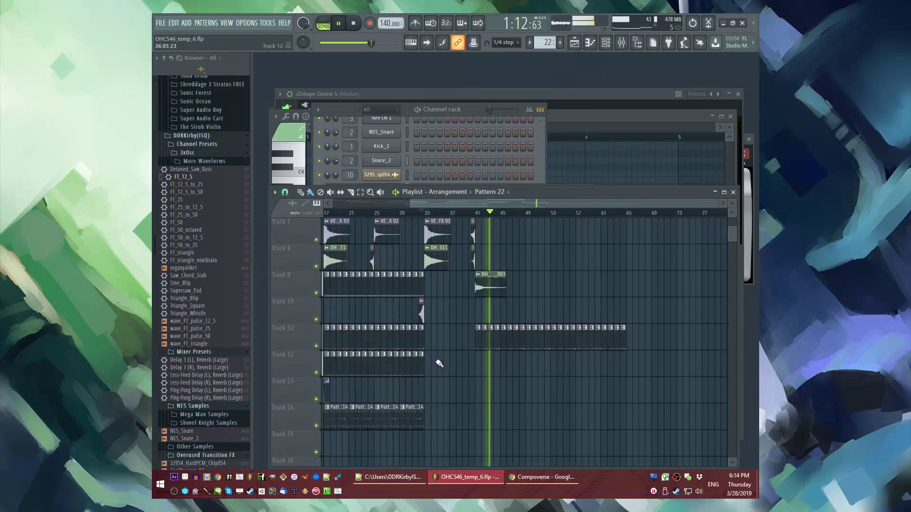
Step: Move the Pattern 19 clip on track 6 back toward bar 41 and play from bar 33
{"action": "scroll", "coordinate": [418, 259], "scroll_direction": "up", "scroll_amount": 2}
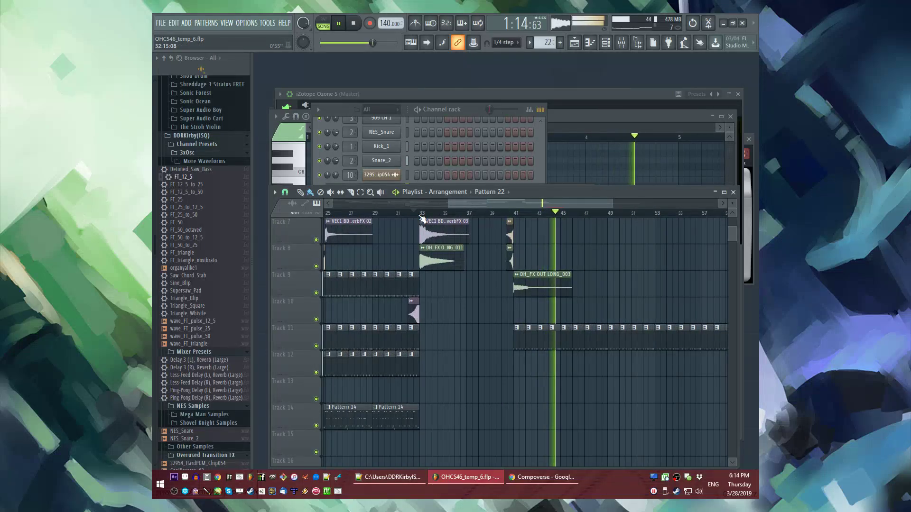
{"action": "scroll", "coordinate": [558, 306], "scroll_direction": "up", "scroll_amount": 2}
{"action": "left_click_drag", "start_coordinate": [556, 309], "coordinate": [525, 305]}
{"action": "scroll", "coordinate": [525, 305], "scroll_direction": "left", "scroll_amount": 2}
{"action": "left_click", "coordinate": [475, 213]}
{"action": "scroll", "coordinate": [474, 238], "scroll_direction": "down", "scroll_amount": 2}
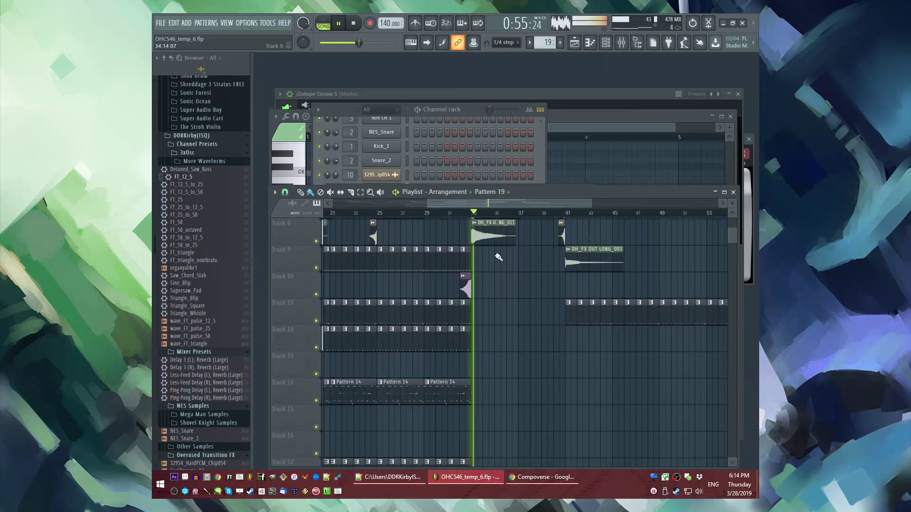
Step: Place Pattern 3 on track 9 at bar 33 and make the clip a unique pattern
{"action": "scroll", "coordinate": [508, 276], "scroll_direction": "up", "scroll_amount": 2}
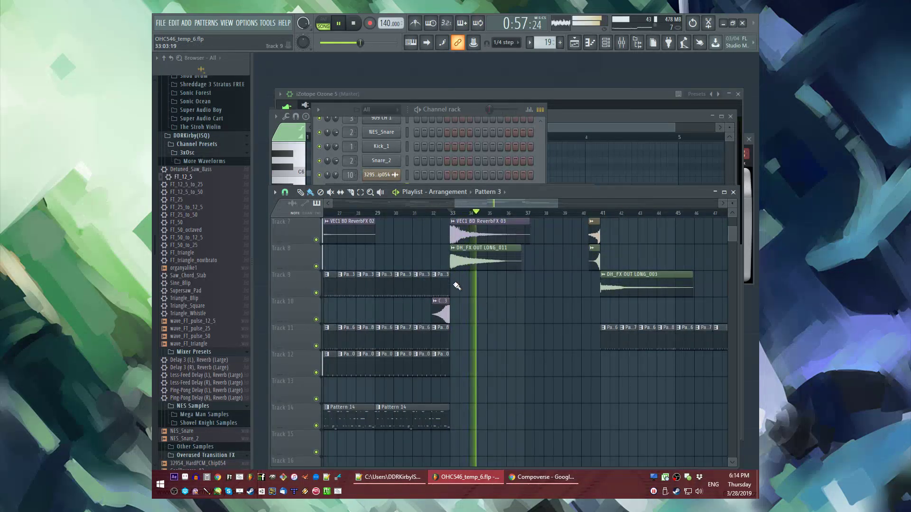
{"action": "scroll", "coordinate": [485, 287], "scroll_direction": "up", "scroll_amount": 3}
{"action": "left_click", "coordinate": [434, 274]}
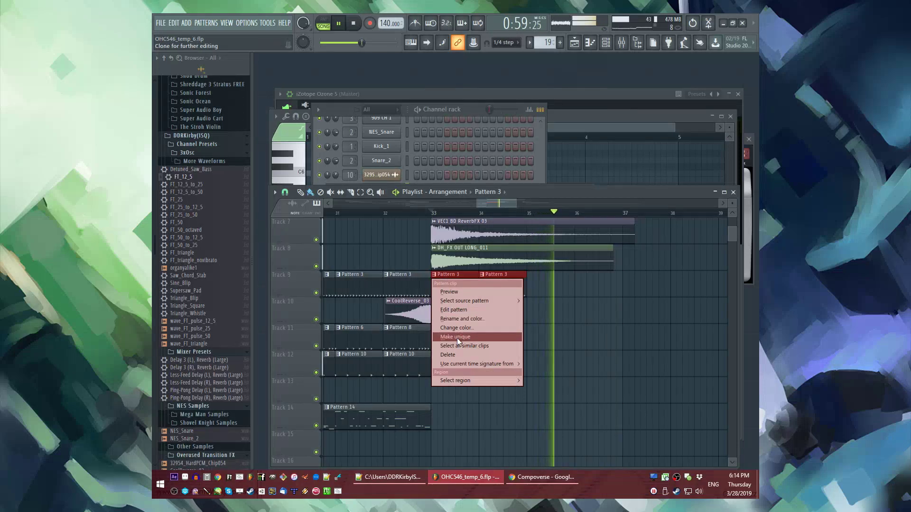
{"action": "left_click", "coordinate": [474, 338]}
Step: Clear the 909 CH 1 steps from the new Pattern 4, leaving only the 808 CH hits
{"action": "key", "text": "F7"}
{"action": "key", "text": "F6"}
{"action": "key", "text": "l"}
{"action": "key", "text": "F5"}
{"action": "key", "text": "F5"}
{"action": "scroll", "coordinate": [471, 280], "scroll_direction": "up", "scroll_amount": 4}
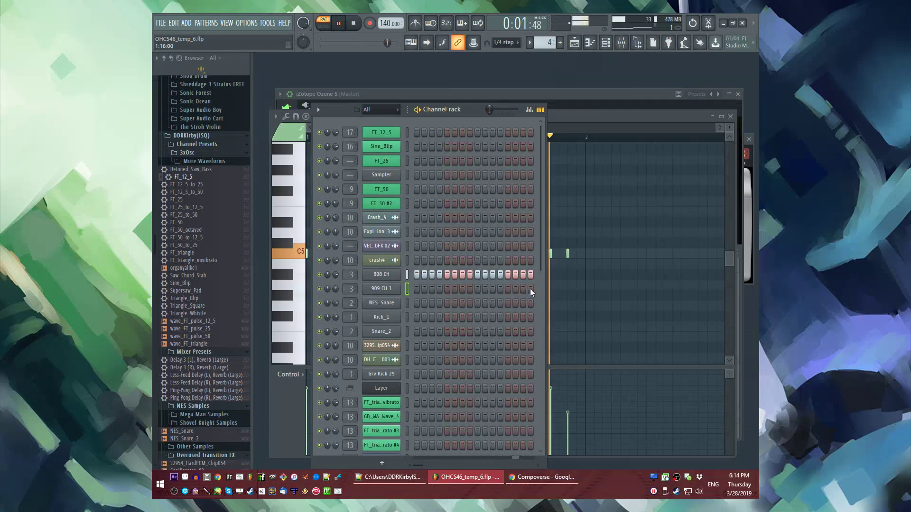
{"action": "key", "text": "F5"}
{"action": "key", "text": "l"}
Step: Repeat the Pattern 4 hi-hat clip for eight bars from bar 33 and move the clips to track 12
{"action": "scroll", "coordinate": [493, 256], "scroll_direction": "down", "scroll_amount": 3}
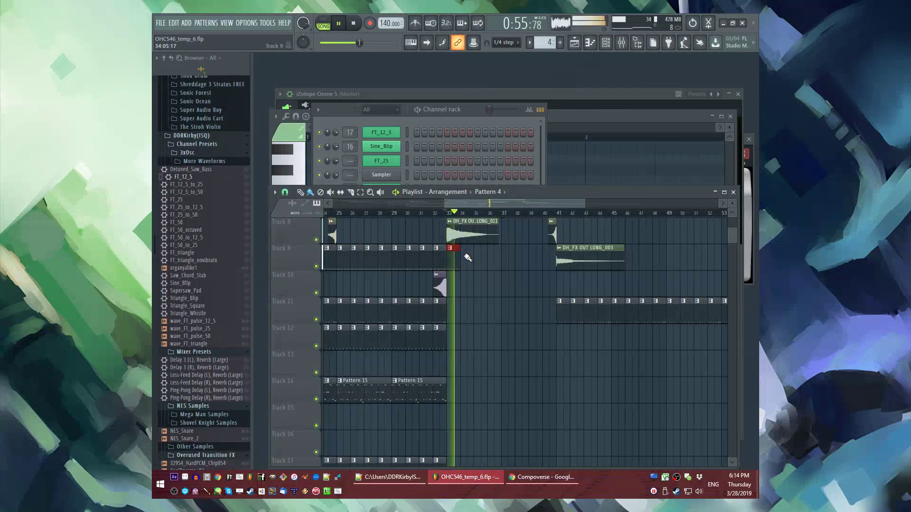
{"action": "left_click_drag", "start_coordinate": [462, 251], "coordinate": [462, 335]}
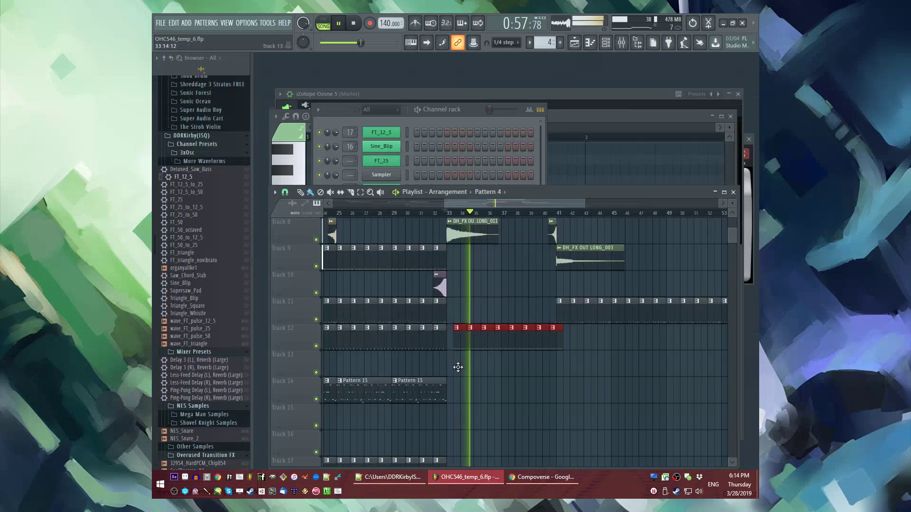
Step: Lower the 808 CH velocities in Pattern 4, setting off-beat eighths to about 63% and the sixteenths in between to about 47%
{"action": "double_click", "coordinate": [455, 332]}
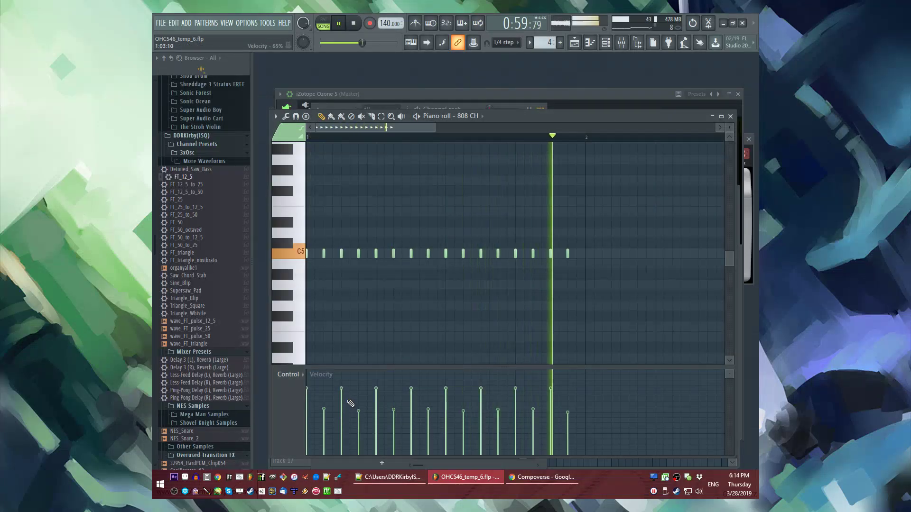
{"action": "left_click", "coordinate": [387, 402]}
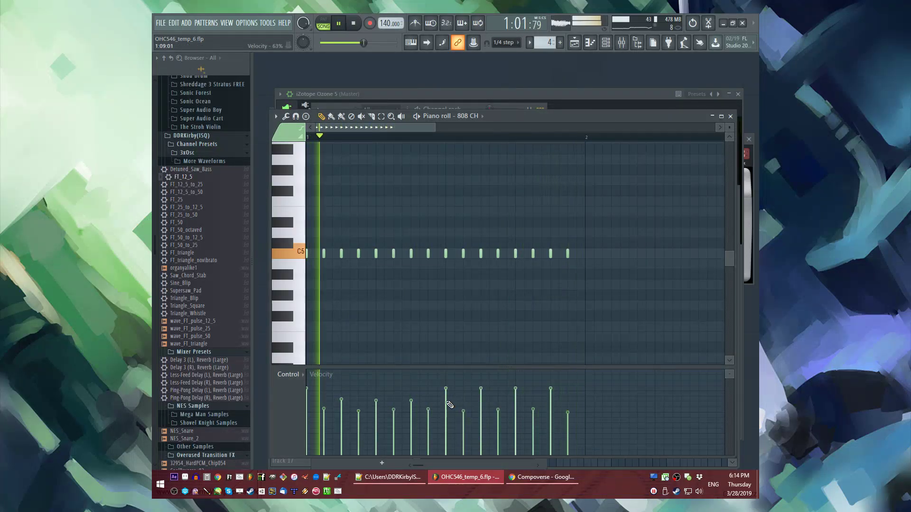
{"action": "left_click", "coordinate": [380, 389]}
{"action": "left_click", "coordinate": [417, 403]}
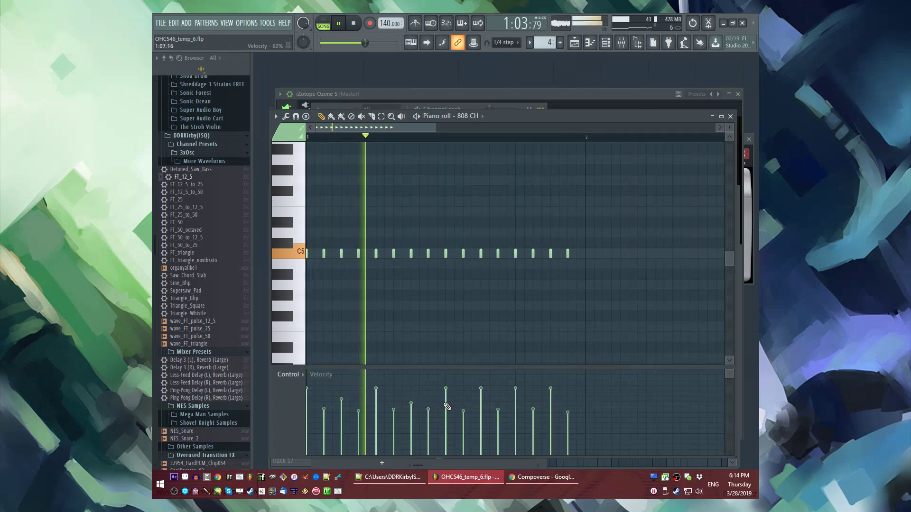
{"action": "left_click", "coordinate": [480, 403]}
{"action": "left_click", "coordinate": [550, 403]}
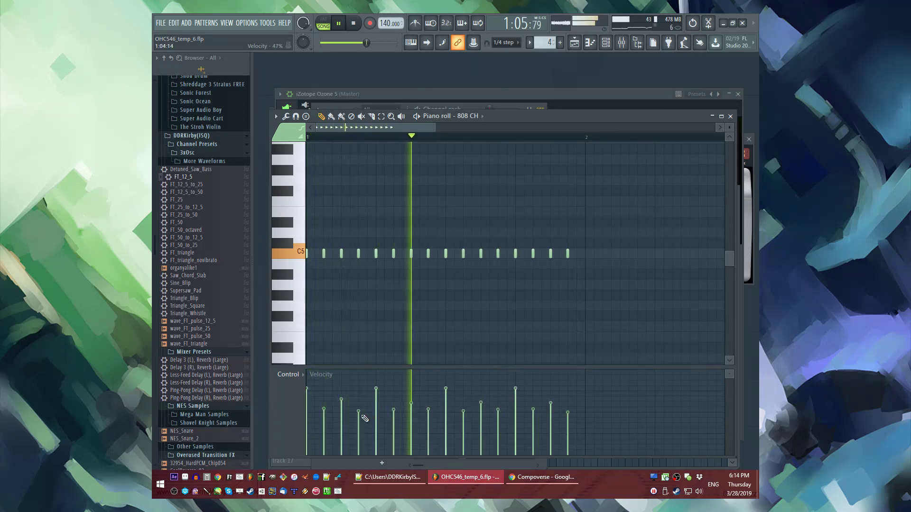
{"action": "left_click", "coordinate": [324, 417]}
{"action": "left_click", "coordinate": [358, 419]}
{"action": "left_click", "coordinate": [393, 420]}
{"action": "left_click", "coordinate": [428, 419]}
{"action": "left_click", "coordinate": [463, 418]}
{"action": "key", "text": "F5"}
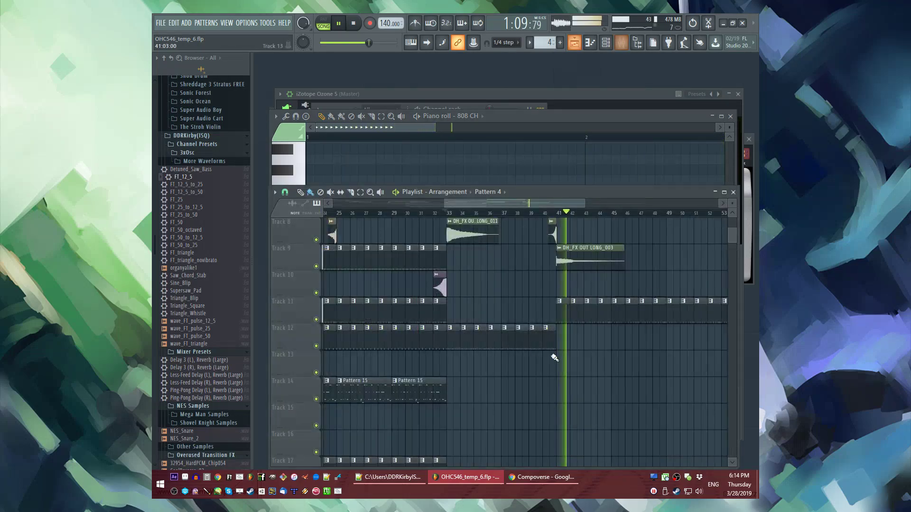
Step: Play the transition into bar 41 and review the playlist clips on the surrounding tracks
{"action": "scroll", "coordinate": [559, 338], "scroll_direction": "up", "scroll_amount": 1}
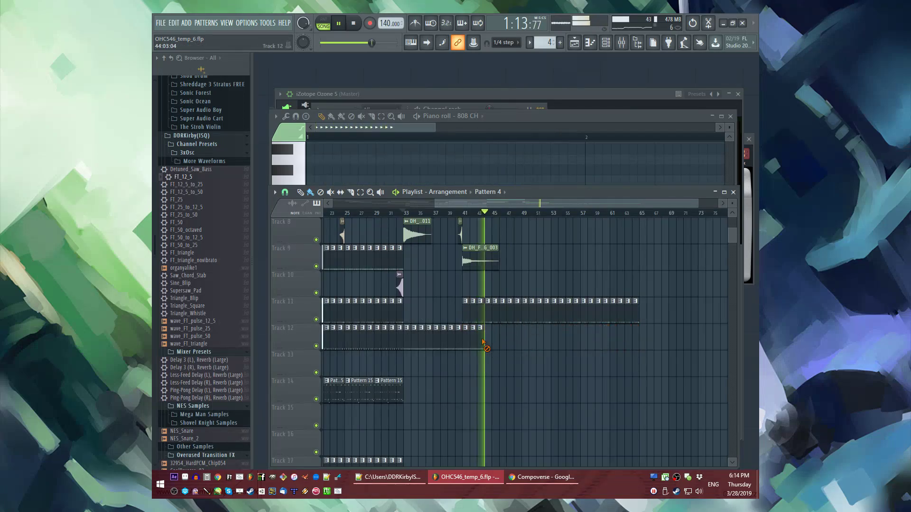
{"action": "scroll", "coordinate": [456, 285], "scroll_direction": "up", "scroll_amount": 2}
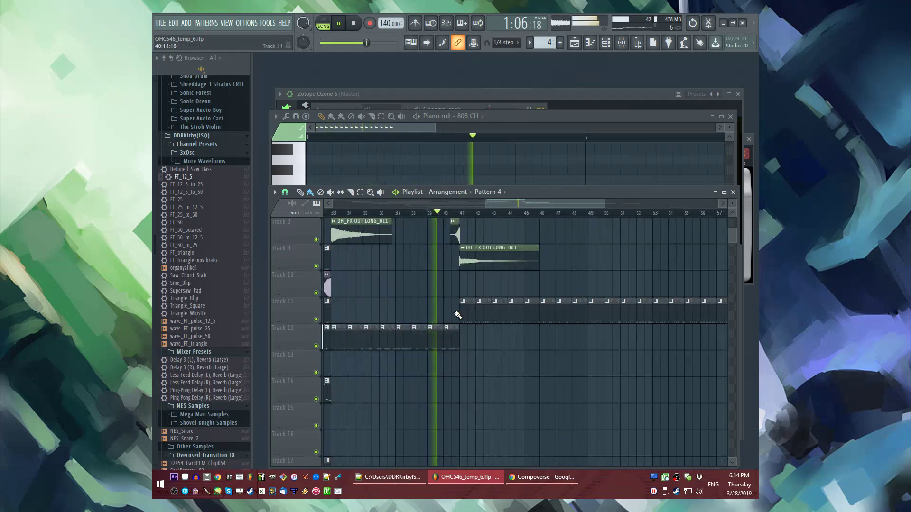
{"action": "scroll", "coordinate": [514, 362], "scroll_direction": "up", "scroll_amount": 2}
{"action": "scroll", "coordinate": [514, 356], "scroll_direction": "down", "scroll_amount": 6}
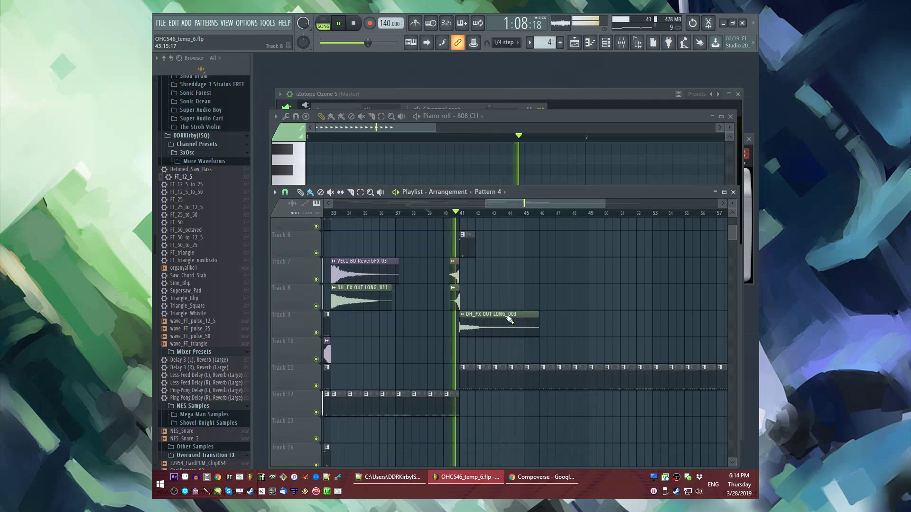
{"action": "right_click", "coordinate": [503, 314]}
{"action": "right_click", "coordinate": [549, 311]}
{"action": "scroll", "coordinate": [543, 309], "scroll_direction": "up", "scroll_amount": 4}
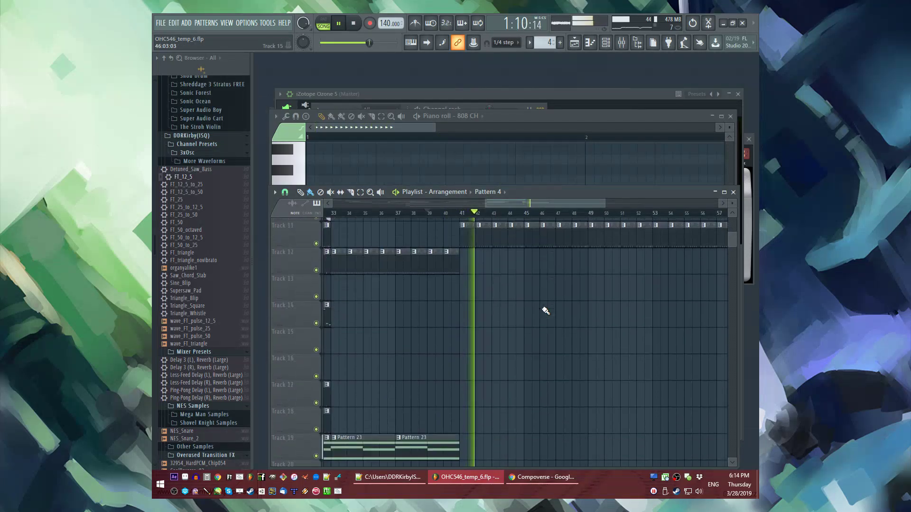
{"action": "scroll", "coordinate": [545, 311], "scroll_direction": "down", "scroll_amount": 2}
{"action": "scroll", "coordinate": [465, 247], "scroll_direction": "down", "scroll_amount": 3}
{"action": "scroll", "coordinate": [491, 294], "scroll_direction": "up", "scroll_amount": 3}
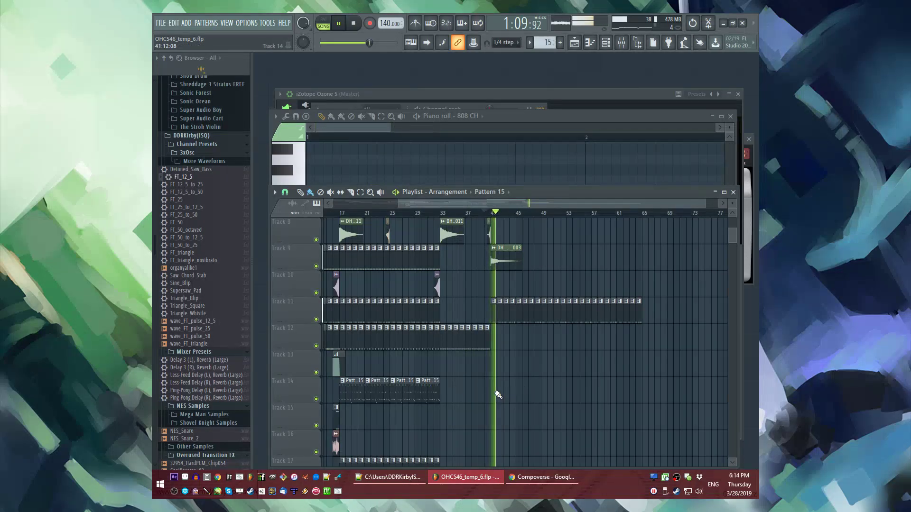
{"action": "scroll", "coordinate": [499, 394], "scroll_direction": "up", "scroll_amount": 2}
{"action": "scroll", "coordinate": [471, 399], "scroll_direction": "up", "scroll_amount": 4}
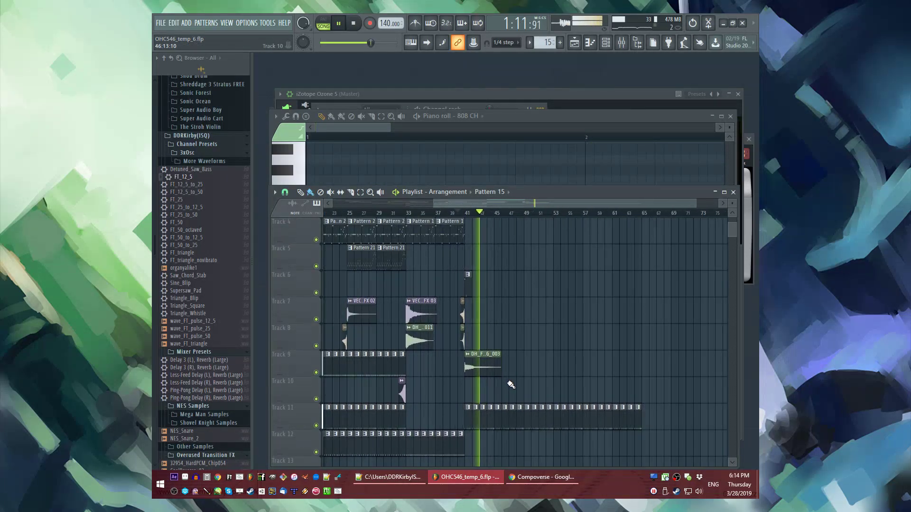
{"action": "scroll", "coordinate": [474, 294], "scroll_direction": "up", "scroll_amount": 3}
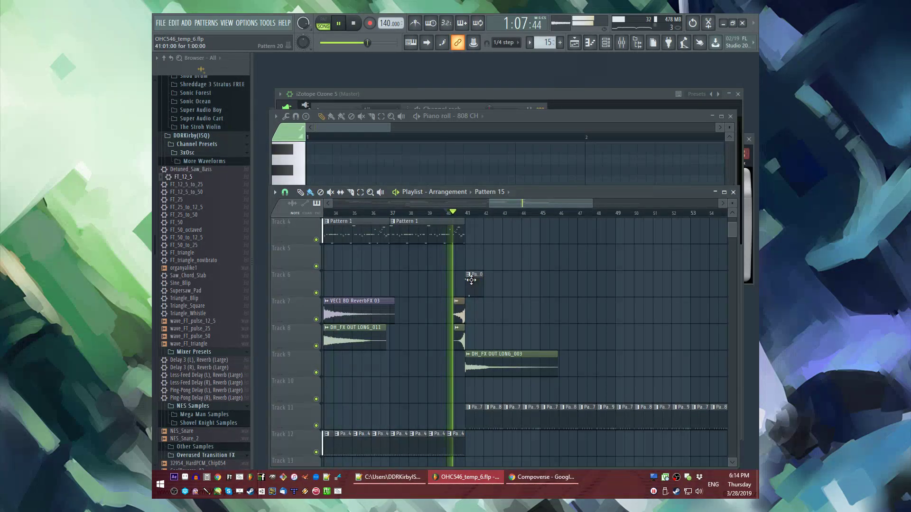
Step: Add Sine_Blip notes G4, A#4 and C5 around the start of bar 3 in Pattern 20 and save the project
{"action": "double_click", "coordinate": [471, 280]}
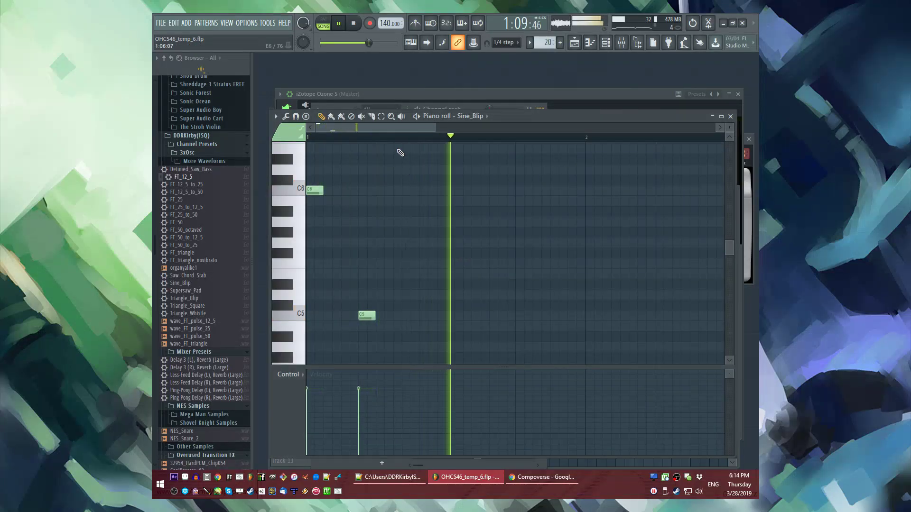
{"action": "left_click_drag", "start_coordinate": [419, 121], "coordinate": [528, 143]}
{"action": "key", "text": "l"}
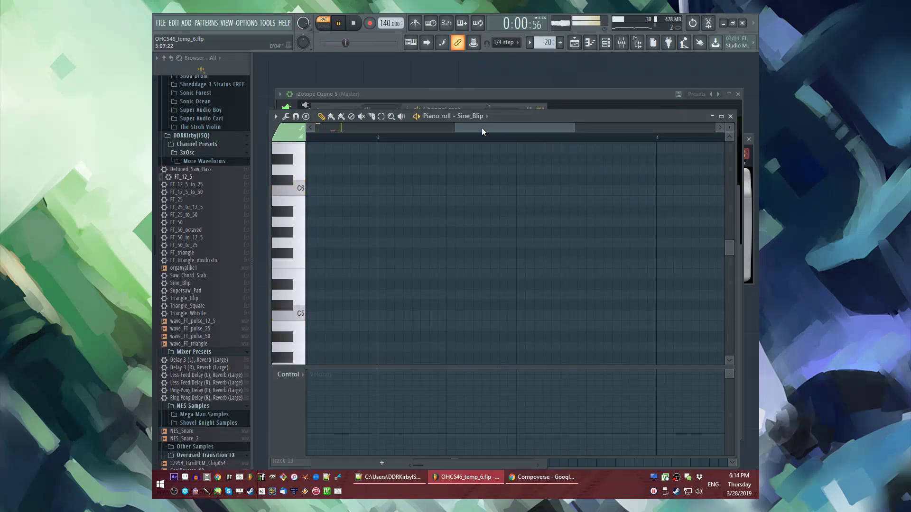
{"action": "key", "text": "ctrl+d"}
{"action": "key", "text": "space"}
{"action": "left_click_drag", "start_coordinate": [334, 238], "coordinate": [339, 311]}
{"action": "scroll", "coordinate": [331, 296], "scroll_direction": "down", "scroll_amount": 2}
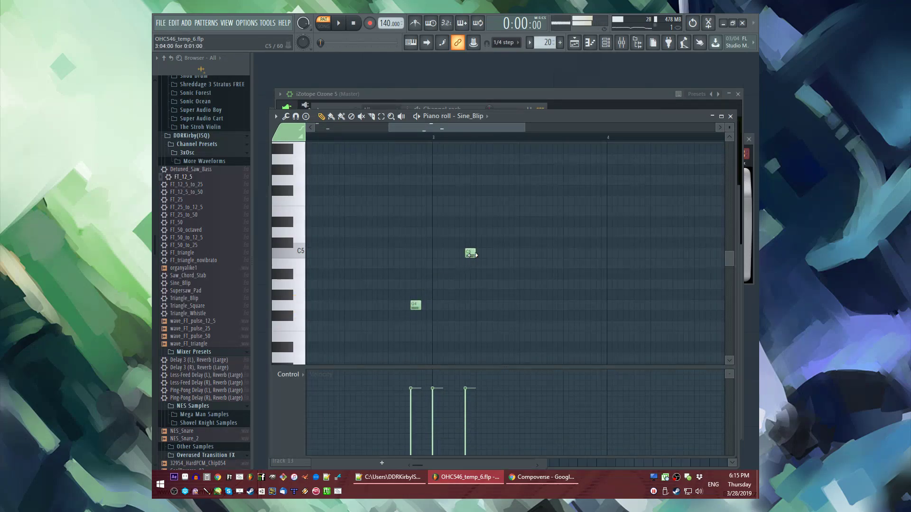
{"action": "left_click", "coordinate": [468, 259]}
{"action": "scroll", "coordinate": [441, 242], "scroll_direction": "up", "scroll_amount": 3}
{"action": "key", "text": "space"}
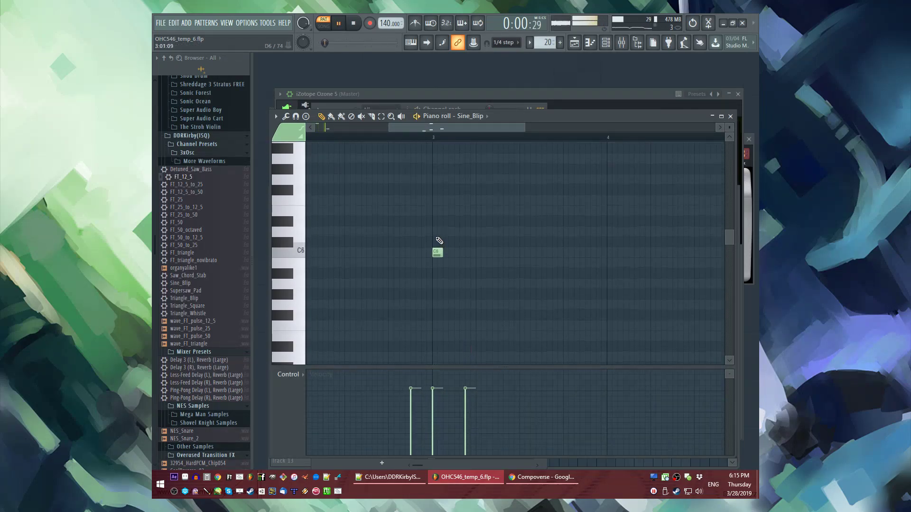
{"action": "key", "text": "ctrl+s"}
Step: Play the song from just before bar 41 and place a second Pattern 20 clip on track 6 at bar 45
{"action": "key", "text": "F5"}
{"action": "key", "text": "l"}
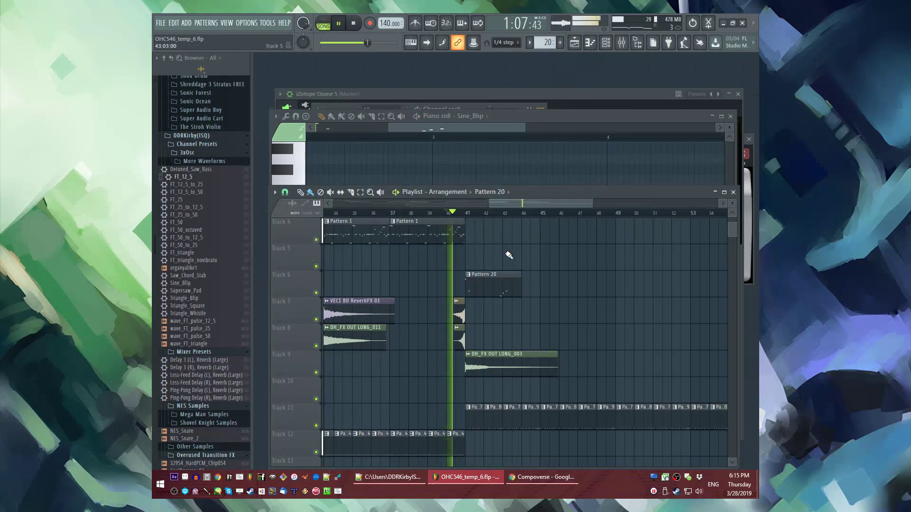
{"action": "left_click", "coordinate": [498, 238]}
{"action": "scroll", "coordinate": [508, 238], "scroll_direction": "down", "scroll_amount": 1}
{"action": "scroll", "coordinate": [546, 270], "scroll_direction": "up", "scroll_amount": 1}
{"action": "scroll", "coordinate": [560, 304], "scroll_direction": "up", "scroll_amount": 1}
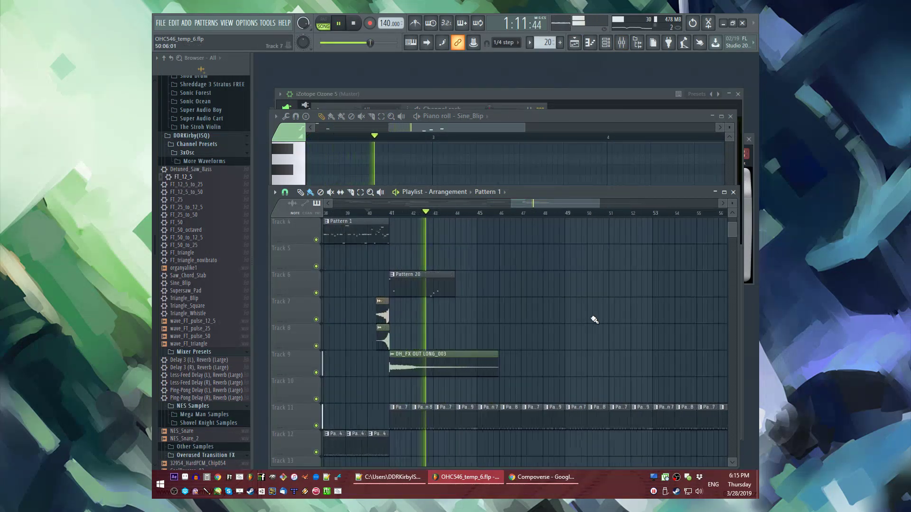
{"action": "scroll", "coordinate": [513, 297], "scroll_direction": "down", "scroll_amount": 2}
{"action": "left_click", "coordinate": [480, 288]}
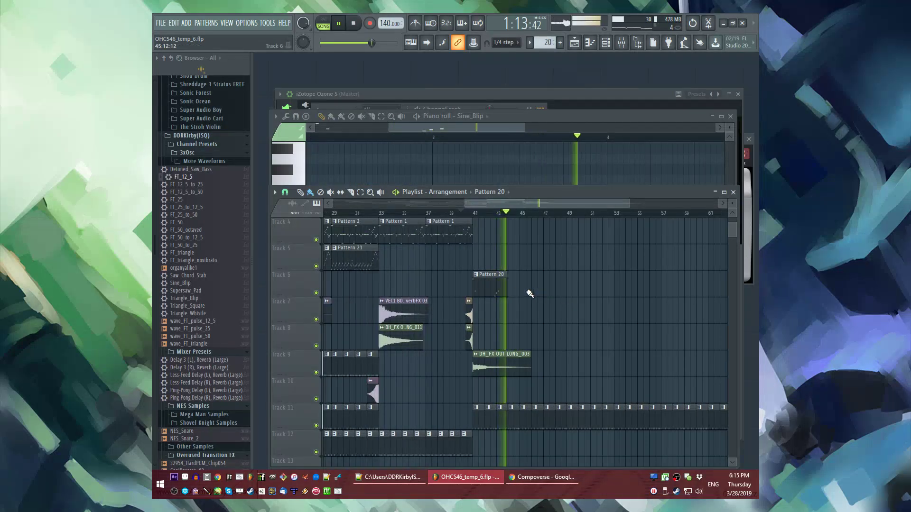
{"action": "scroll", "coordinate": [531, 304], "scroll_direction": "down", "scroll_amount": 5}
{"action": "scroll", "coordinate": [446, 332], "scroll_direction": "down", "scroll_amount": 2}
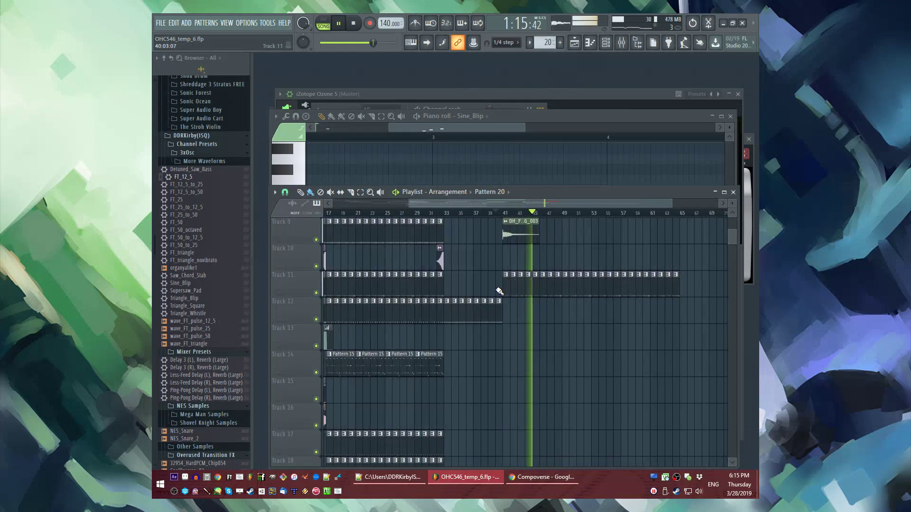
{"action": "left_click", "coordinate": [510, 295]}
{"action": "right_click", "coordinate": [515, 291]}
{"action": "scroll", "coordinate": [515, 291], "scroll_direction": "up", "scroll_amount": 6}
{"action": "scroll", "coordinate": [546, 309], "scroll_direction": "up", "scroll_amount": 1}
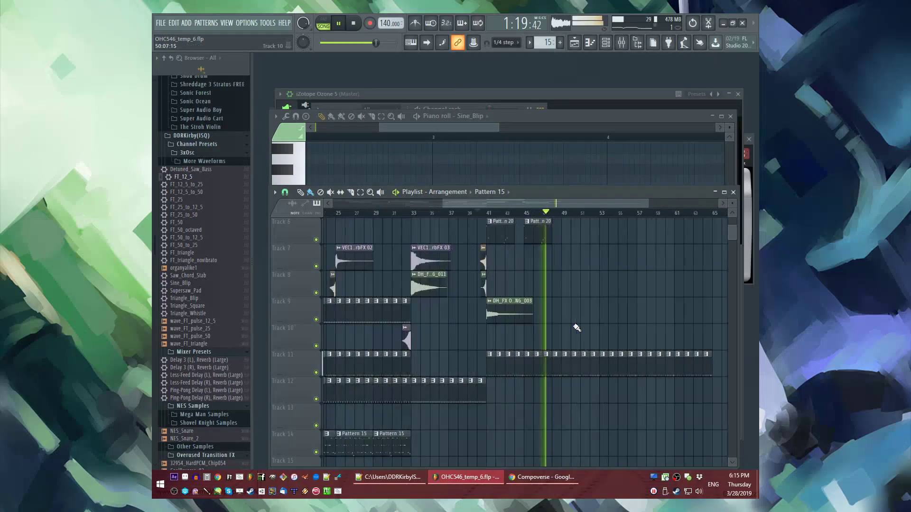
Step: Make the Pattern 20 clip at bar 45 unique, add a C4 Sine_Blip note in its third bar and save the project
{"action": "left_click", "coordinate": [527, 222]}
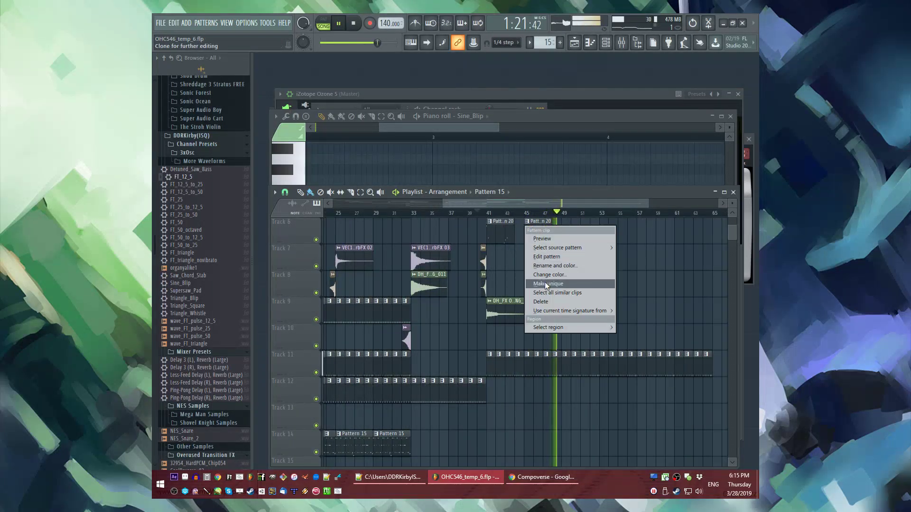
{"action": "left_click", "coordinate": [533, 259]}
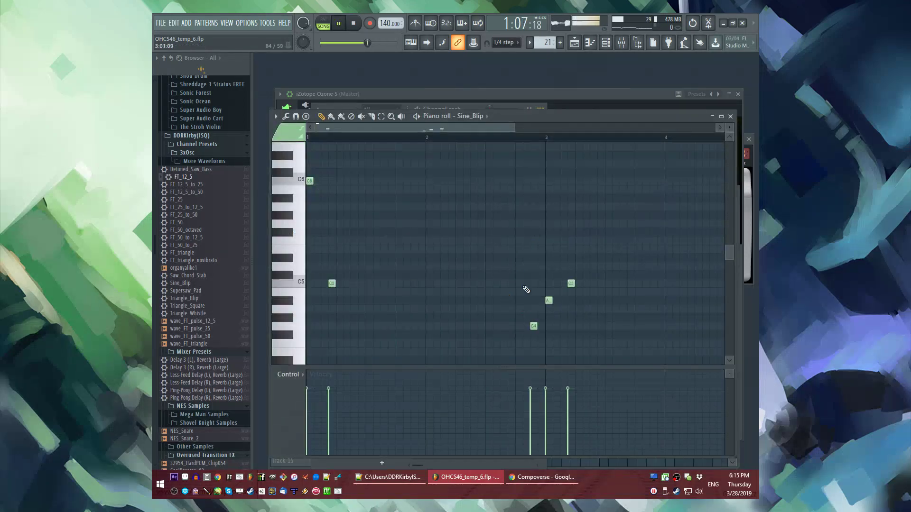
{"action": "scroll", "coordinate": [550, 300], "scroll_direction": "right", "scroll_amount": 3}
{"action": "scroll", "coordinate": [522, 284], "scroll_direction": "down", "scroll_amount": 2}
{"action": "left_click", "coordinate": [442, 139]}
{"action": "key", "text": "space"}
{"action": "scroll", "coordinate": [502, 297], "scroll_direction": "down", "scroll_amount": 3}
{"action": "left_click", "coordinate": [499, 290]}
{"action": "key", "text": "ctrl+s"}
{"action": "key", "text": "space"}
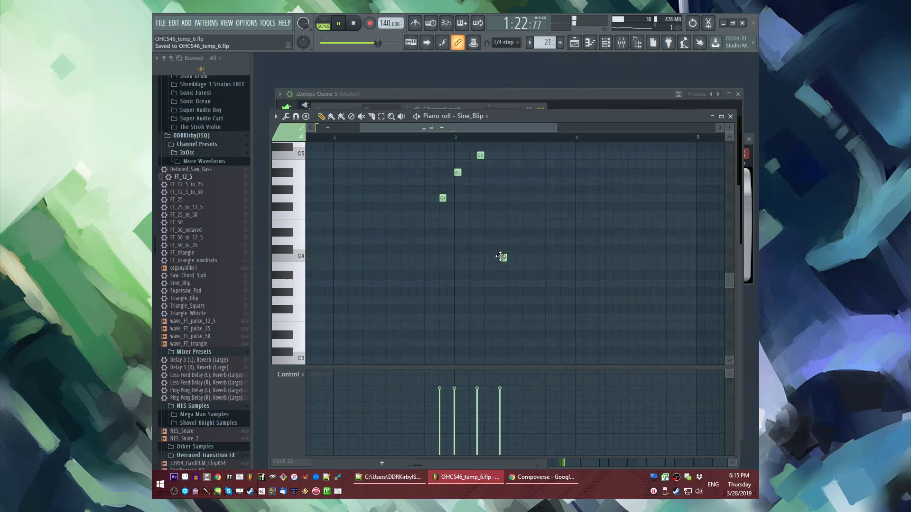
{"action": "key", "text": "alt+Tab"}
{"action": "key", "text": "alt+Tab"}
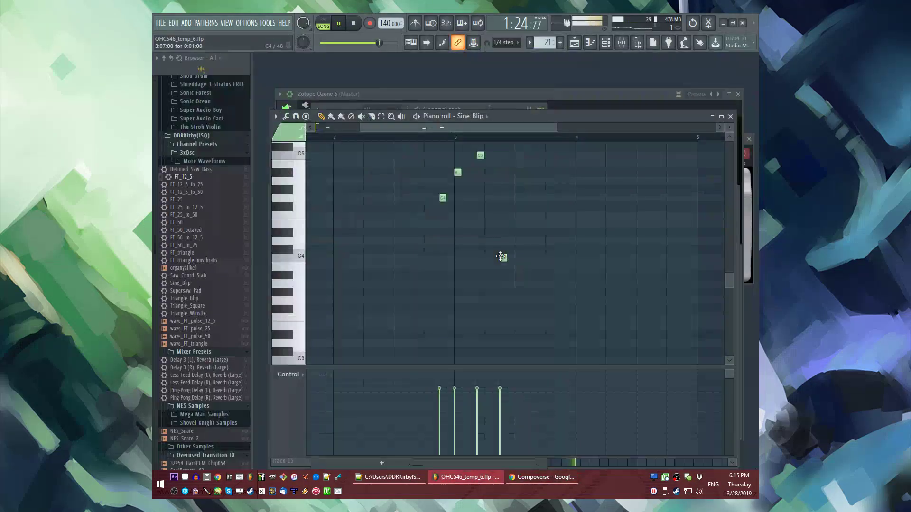
Step: Play from bar 41 and review the earlier drum and melody clips for material to reuse
{"action": "key", "text": "F5"}
{"action": "left_click", "coordinate": [489, 212]}
{"action": "scroll", "coordinate": [522, 288], "scroll_direction": "up", "scroll_amount": 4}
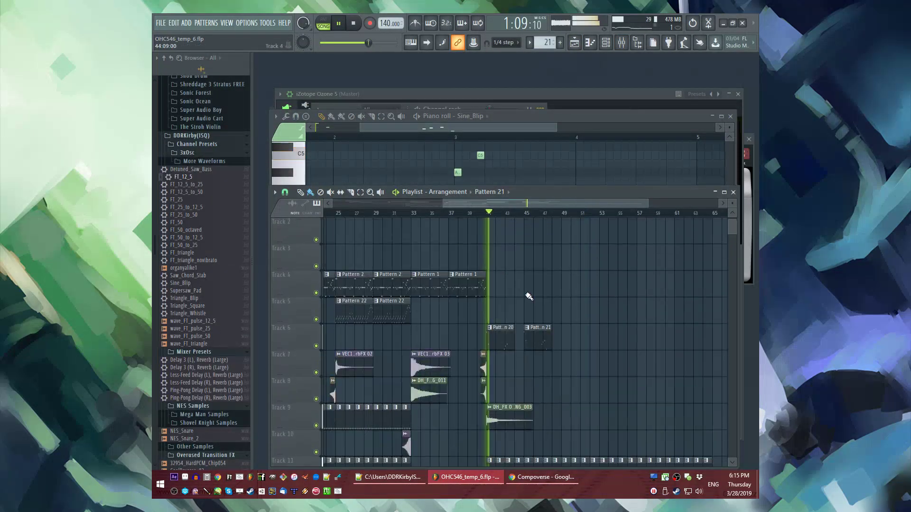
{"action": "scroll", "coordinate": [480, 337], "scroll_direction": "down", "scroll_amount": 5}
{"action": "scroll", "coordinate": [449, 392], "scroll_direction": "down", "scroll_amount": 1}
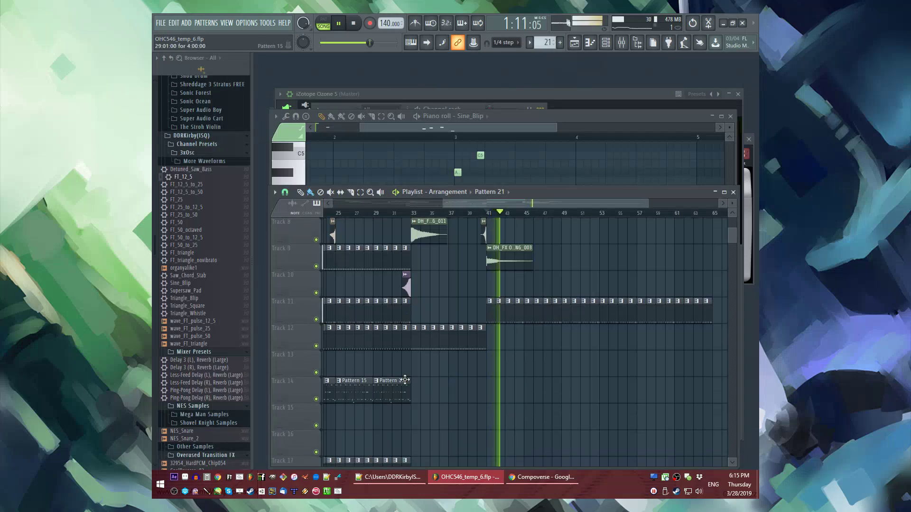
{"action": "scroll", "coordinate": [394, 323], "scroll_direction": "down", "scroll_amount": 2, "text": "ctrl"}
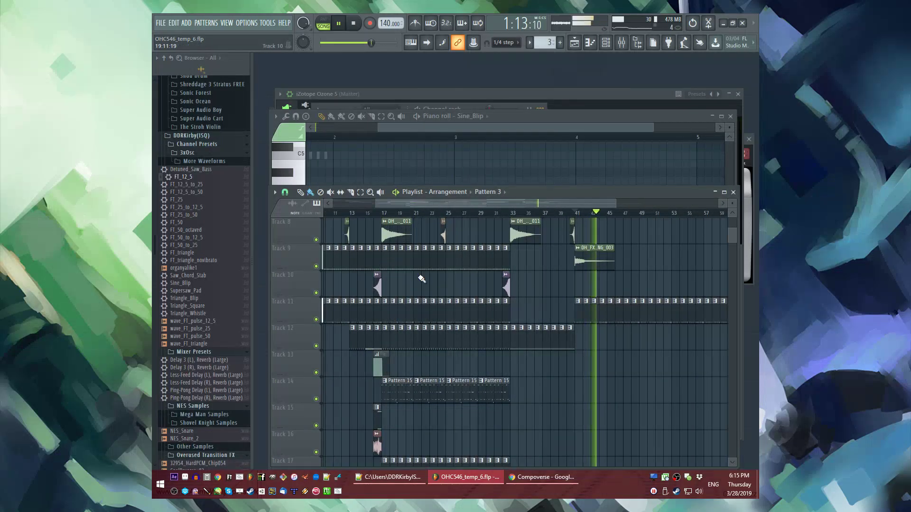
{"action": "scroll", "coordinate": [628, 341], "scroll_direction": "up", "scroll_amount": 3, "text": "ctrl"}
{"action": "scroll", "coordinate": [545, 332], "scroll_direction": "up", "scroll_amount": 4}
Step: Place Pattern 22 clips on track 5 at bars 41 and 45
{"action": "left_click", "coordinate": [449, 214]}
{"action": "scroll", "coordinate": [498, 265], "scroll_direction": "down", "scroll_amount": 3, "text": "ctrl"}
{"action": "scroll", "coordinate": [540, 306], "scroll_direction": "up", "scroll_amount": 3}
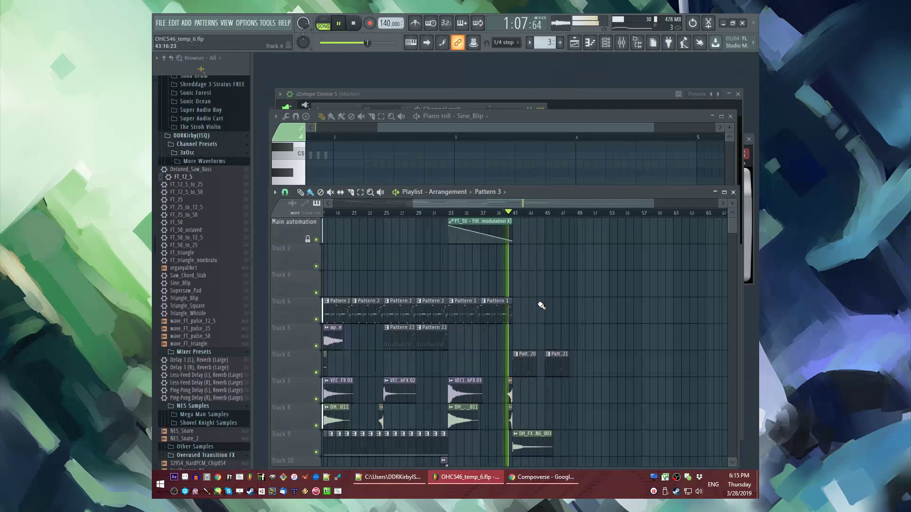
{"action": "scroll", "coordinate": [546, 346], "scroll_direction": "up", "scroll_amount": 2, "text": "ctrl"}
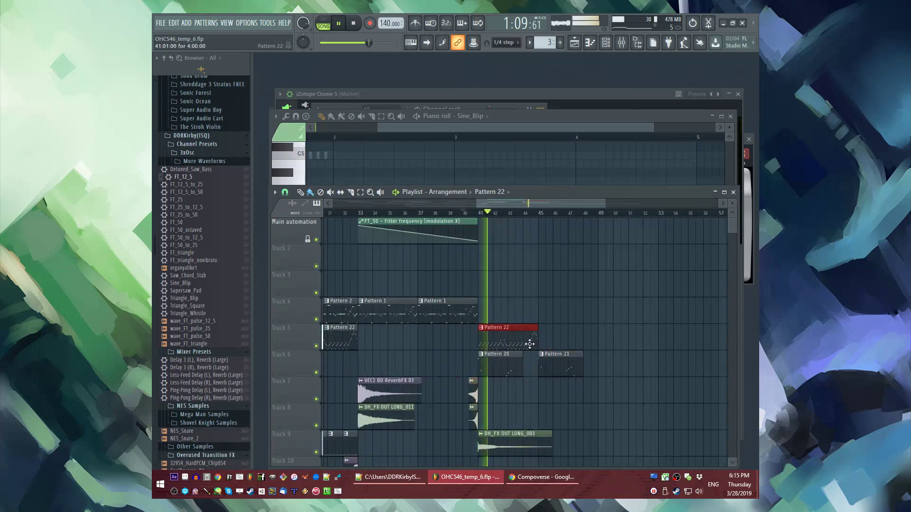
{"action": "scroll", "coordinate": [536, 327], "scroll_direction": "down", "scroll_amount": 3}
{"action": "scroll", "coordinate": [550, 317], "scroll_direction": "up", "scroll_amount": 3}
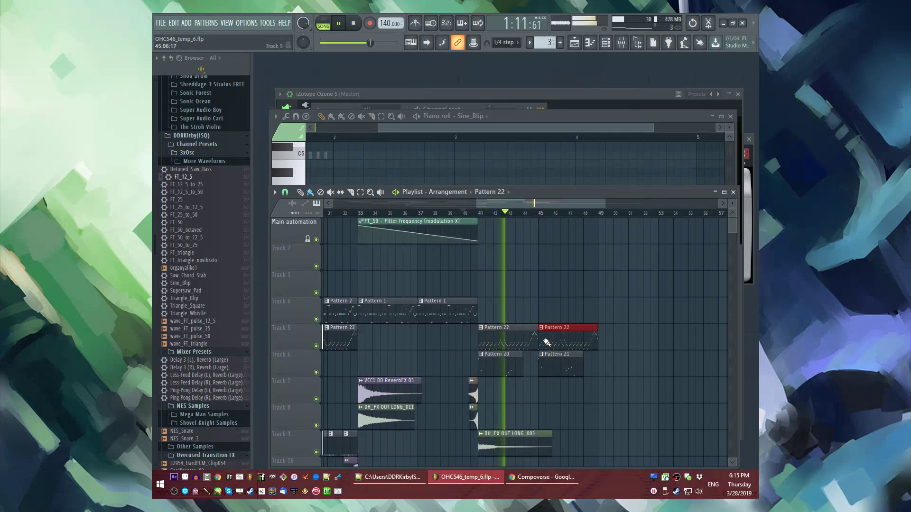
Step: Save the project as OHC546_temp_7.flp and copy the two Pattern 22 clips on track 5 to bars 49 and 53
{"action": "scroll", "coordinate": [640, 369], "scroll_direction": "down", "scroll_amount": 2}
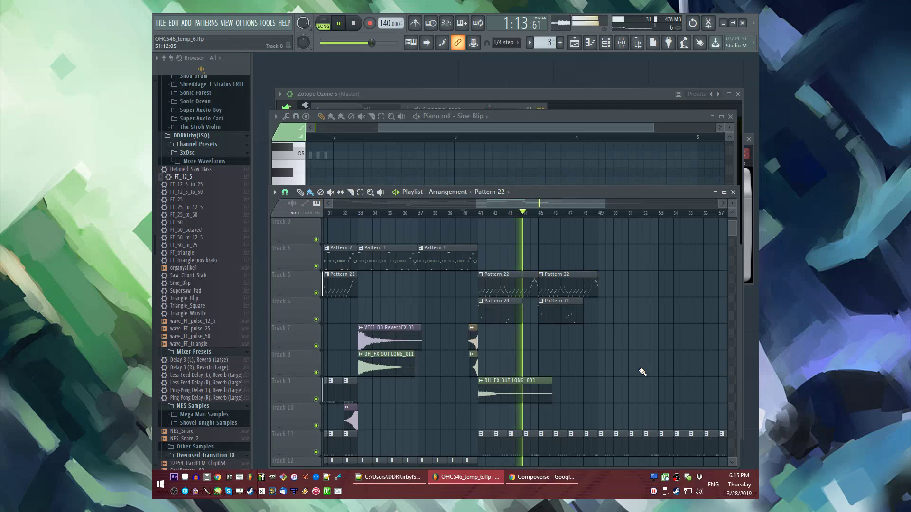
{"action": "scroll", "coordinate": [639, 373], "scroll_direction": "up", "scroll_amount": 2, "text": "ctrl"}
{"action": "scroll", "coordinate": [641, 371], "scroll_direction": "down", "scroll_amount": 3}
{"action": "scroll", "coordinate": [546, 306], "scroll_direction": "up", "scroll_amount": 2}
{"action": "scroll", "coordinate": [558, 315], "scroll_direction": "down", "scroll_amount": 2}
{"action": "scroll", "coordinate": [521, 337], "scroll_direction": "down", "scroll_amount": 4, "text": "ctrl"}
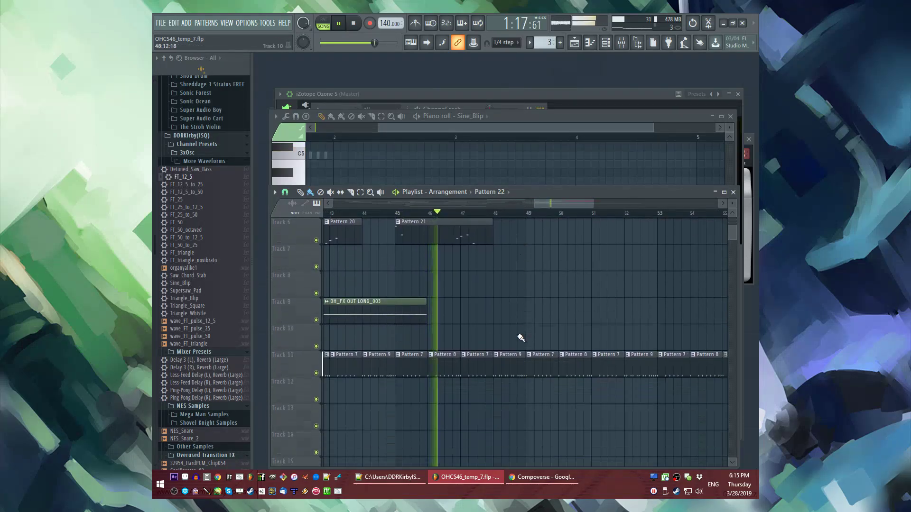
{"action": "scroll", "coordinate": [392, 334], "scroll_direction": "up", "scroll_amount": 2}
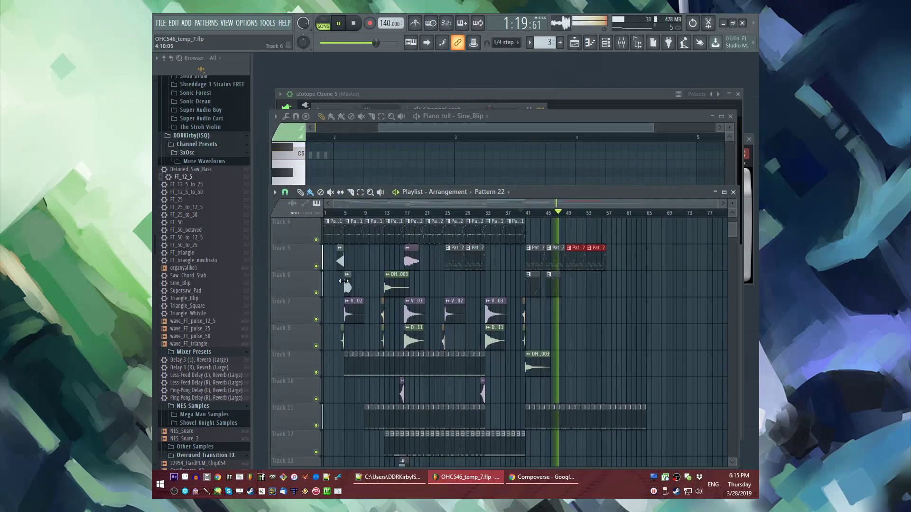
Step: Copy the intro's Crash_4, Explosion_3 and VEC1 BD ReverbFX 02 clips to tracks 8–10 around bar 49 and save the project
{"action": "scroll", "coordinate": [573, 319], "scroll_direction": "up", "scroll_amount": 4, "text": "ctrl"}
{"action": "scroll", "coordinate": [574, 320], "scroll_direction": "down", "scroll_amount": 2}
{"action": "scroll", "coordinate": [524, 346], "scroll_direction": "up", "scroll_amount": 2}
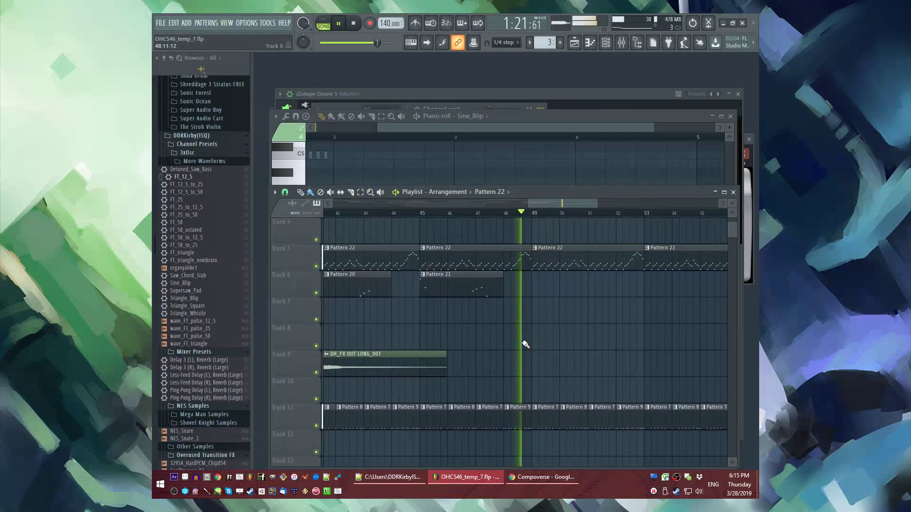
{"action": "scroll", "coordinate": [526, 345], "scroll_direction": "down", "scroll_amount": 2}
{"action": "scroll", "coordinate": [526, 344], "scroll_direction": "down", "scroll_amount": 3, "text": "ctrl"}
{"action": "key", "text": "space"}
{"action": "scroll", "coordinate": [525, 315], "scroll_direction": "up", "scroll_amount": 1}
{"action": "scroll", "coordinate": [474, 327], "scroll_direction": "down", "scroll_amount": 2, "text": "ctrl"}
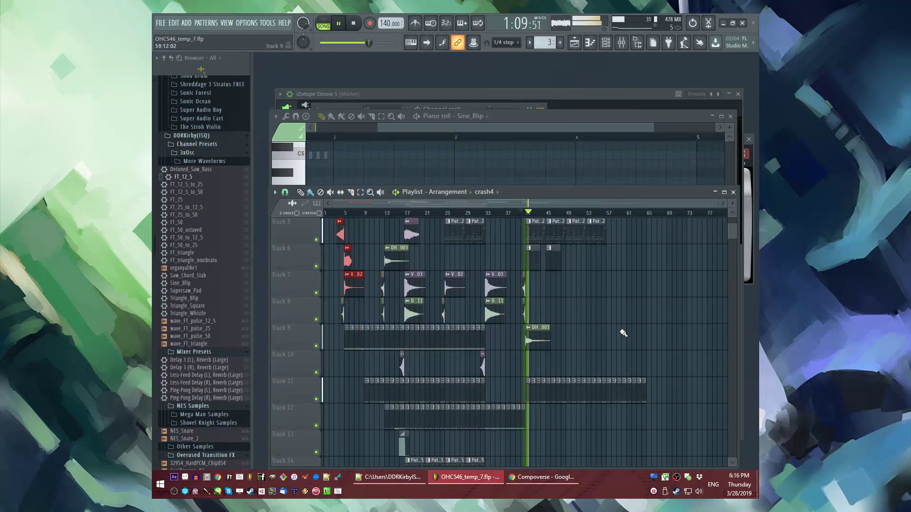
{"action": "scroll", "coordinate": [561, 319], "scroll_direction": "up", "scroll_amount": 4, "text": "ctrl"}
{"action": "left_click_drag", "start_coordinate": [431, 351], "coordinate": [423, 362]}
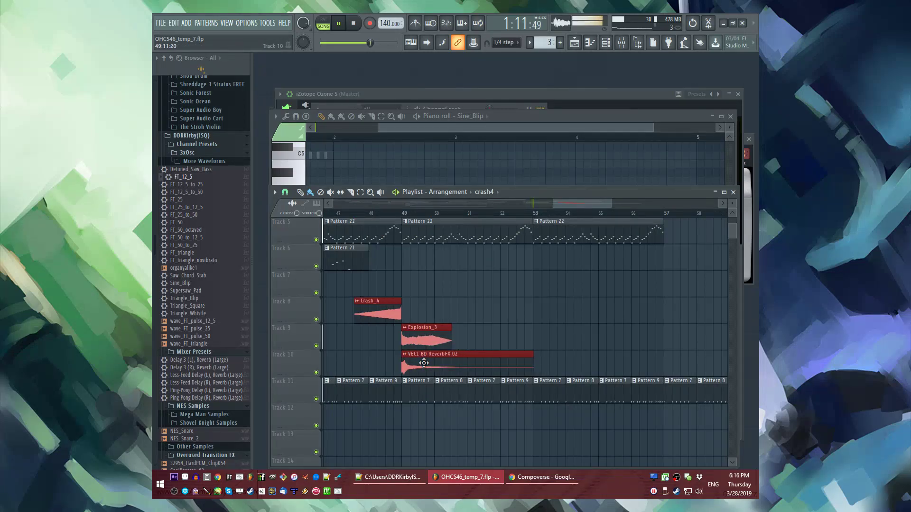
{"action": "left_click", "coordinate": [368, 216]}
{"action": "key", "text": "ctrl+s"}
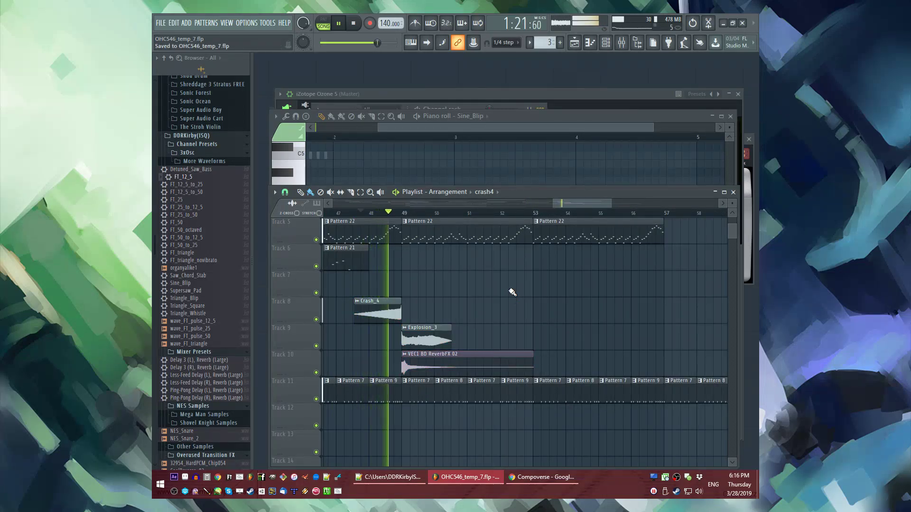
Step: Review the earlier clips on tracks 10 to 19 for material to reuse from bar 49
{"action": "scroll", "coordinate": [510, 291], "scroll_direction": "down", "scroll_amount": 2, "text": "ctrl"}
{"action": "scroll", "coordinate": [512, 291], "scroll_direction": "down", "scroll_amount": 3}
{"action": "scroll", "coordinate": [492, 345], "scroll_direction": "down", "scroll_amount": 1, "text": "ctrl"}
{"action": "scroll", "coordinate": [452, 339], "scroll_direction": "left", "scroll_amount": 2}
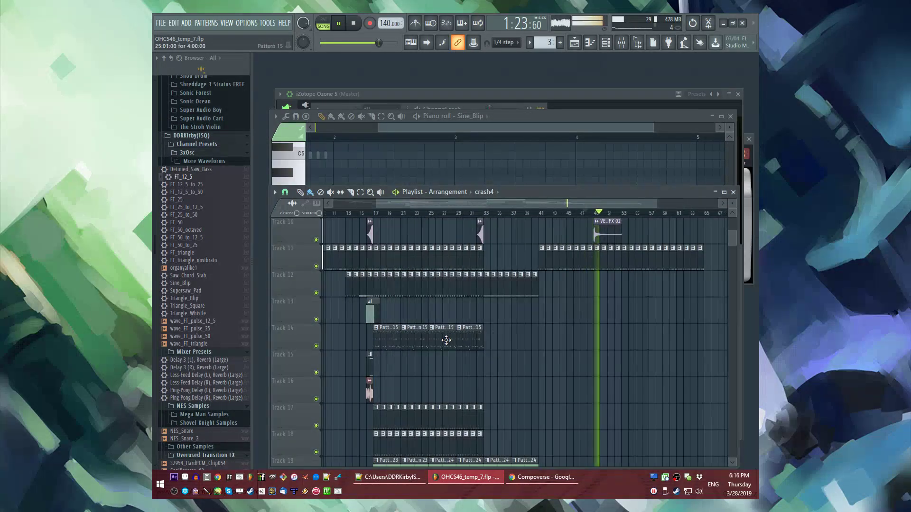
Step: Place a Pattern 10 clip at bar 49 on Track 12 and make it unique as Pattern 12
{"action": "scroll", "coordinate": [654, 366], "scroll_direction": "up", "scroll_amount": 3}
{"action": "scroll", "coordinate": [494, 366], "scroll_direction": "up", "scroll_amount": 1, "text": "ctrl"}
{"action": "scroll", "coordinate": [488, 365], "scroll_direction": "down", "scroll_amount": 2, "text": "ctrl"}
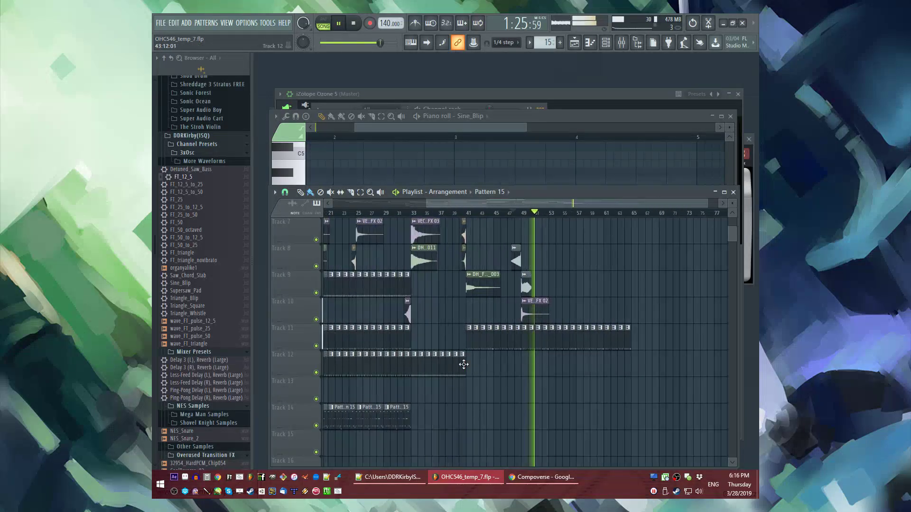
{"action": "scroll", "coordinate": [408, 371], "scroll_direction": "left", "scroll_amount": 2}
{"action": "left_click", "coordinate": [388, 370]}
{"action": "scroll", "coordinate": [582, 369], "scroll_direction": "up", "scroll_amount": 2, "text": "ctrl"}
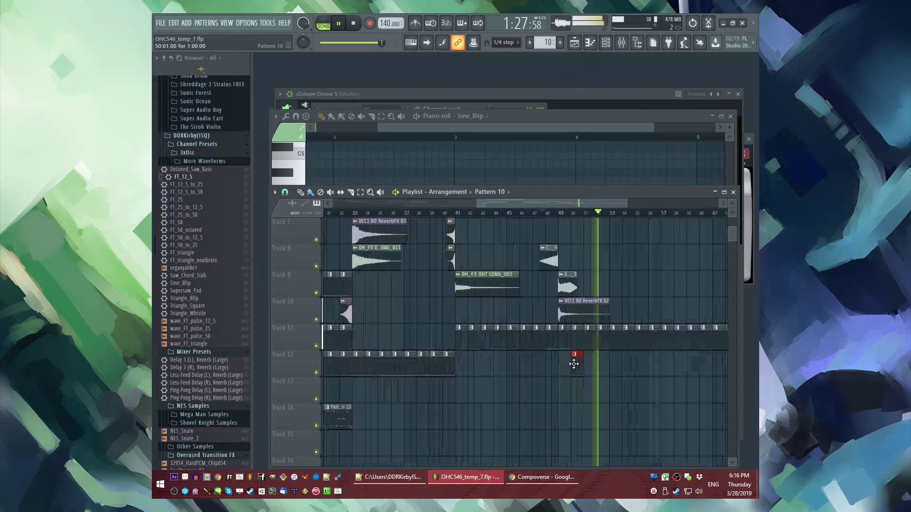
{"action": "scroll", "coordinate": [575, 368], "scroll_direction": "down", "scroll_amount": 2, "text": "ctrl"}
{"action": "scroll", "coordinate": [576, 369], "scroll_direction": "up", "scroll_amount": 2, "text": "ctrl"}
{"action": "scroll", "coordinate": [543, 362], "scroll_direction": "down", "scroll_amount": 1, "text": "ctrl"}
{"action": "scroll", "coordinate": [473, 366], "scroll_direction": "up", "scroll_amount": 2, "text": "ctrl"}
{"action": "left_click", "coordinate": [467, 354]}
{"action": "left_click", "coordinate": [465, 354]}
{"action": "left_click", "coordinate": [482, 413]}
Step: Rework the Grv Kick 29 and TR909_01 rows of Pattern 12 to hit on steps 1, 7, 11 and 13
{"action": "scroll", "coordinate": [433, 300], "scroll_direction": "down", "scroll_amount": 3}
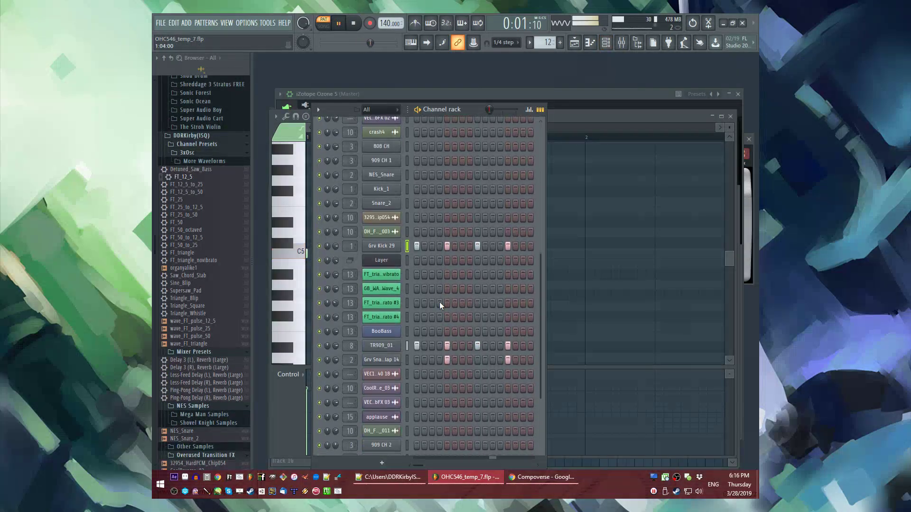
{"action": "left_click", "coordinate": [447, 345]}
{"action": "left_click", "coordinate": [462, 345]}
{"action": "key", "text": "space"}
{"action": "left_click", "coordinate": [447, 246]}
{"action": "key", "text": "space"}
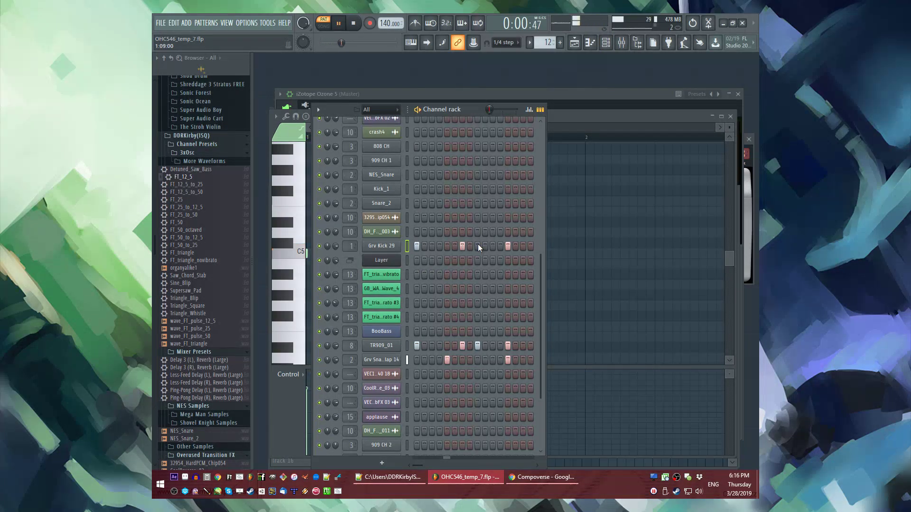
{"action": "left_click", "coordinate": [492, 345]}
{"action": "left_click", "coordinate": [492, 246]}
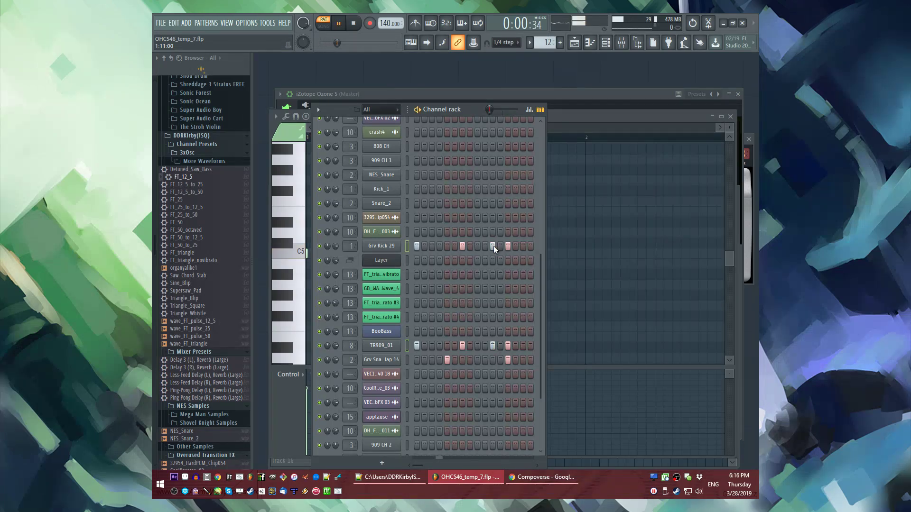
Step: Play the arrangement from bar 49 and repeat Pattern 12 along Track 12 up to bar 65
{"action": "key", "text": "F5"}
{"action": "left_click", "coordinate": [464, 213]}
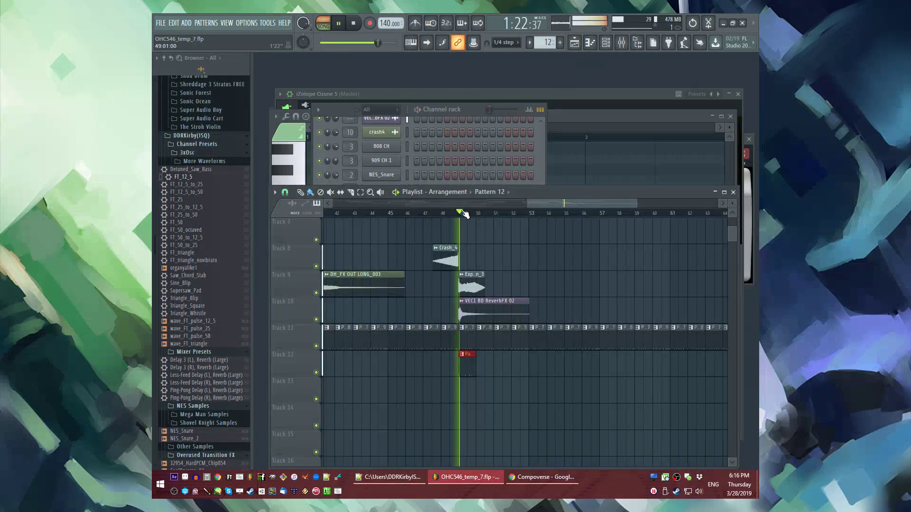
{"action": "mouse_move", "coordinate": [483, 366]}
{"action": "left_mouse_down"}
{"action": "mouse_move", "coordinate": [706, 348]}
{"action": "mouse_move", "coordinate": [567, 369]}
{"action": "mouse_move", "coordinate": [603, 371]}
{"action": "left_mouse_up"}
{"action": "scroll", "coordinate": [467, 352], "scroll_direction": "up", "scroll_amount": 2}
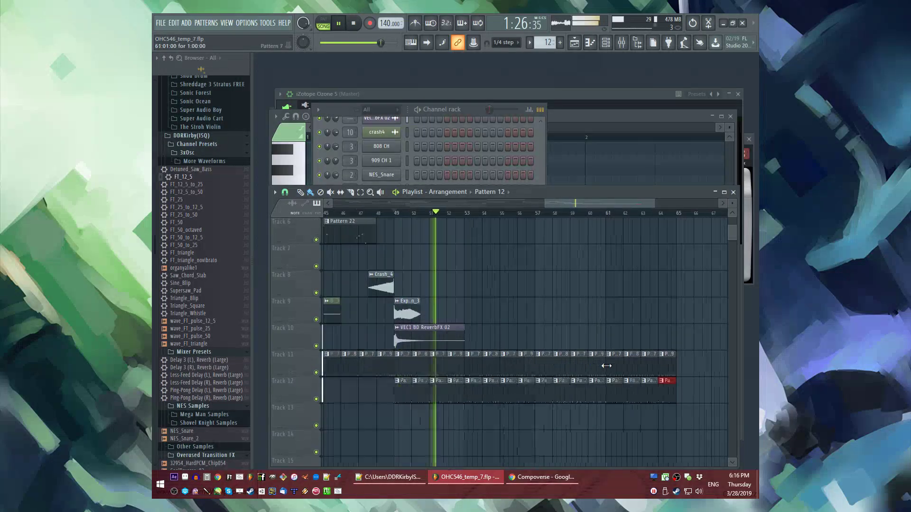
Step: Fill Track 13 with Pattern 4 clips from bar 49 to bar 65
{"action": "scroll", "coordinate": [590, 349], "scroll_direction": "up", "scroll_amount": 3}
{"action": "scroll", "coordinate": [598, 332], "scroll_direction": "down", "scroll_amount": 3}
{"action": "scroll", "coordinate": [549, 326], "scroll_direction": "down", "scroll_amount": 3}
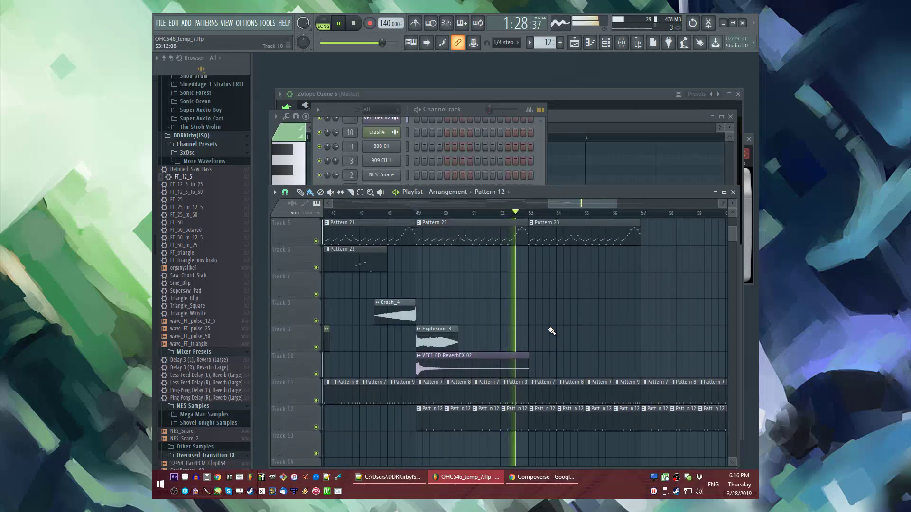
{"action": "scroll", "coordinate": [501, 338], "scroll_direction": "down", "scroll_amount": 2}
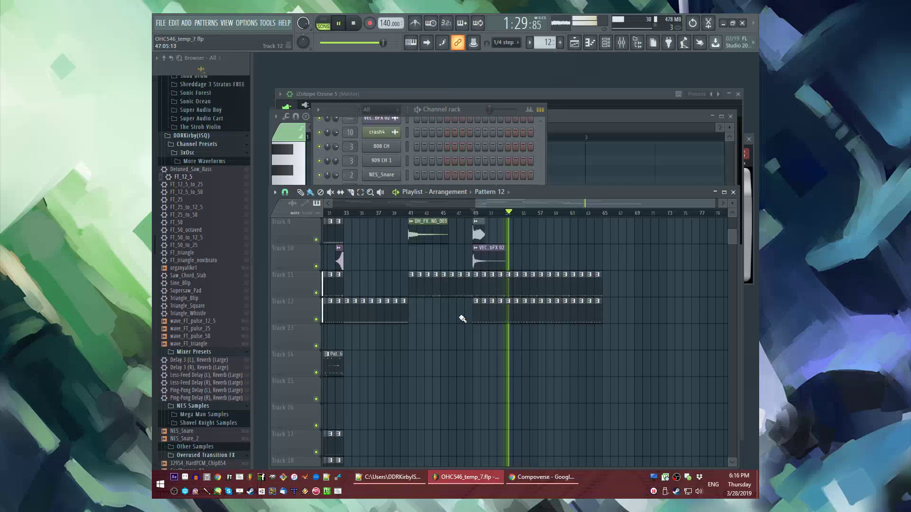
{"action": "left_click", "coordinate": [471, 215]}
{"action": "left_click_drag", "start_coordinate": [478, 345], "coordinate": [606, 348]}
Step: Place a new Pattern 26 clip at bar 49 on Track 14 and add a Slicex channel
{"action": "scroll", "coordinate": [674, 358], "scroll_direction": "up", "scroll_amount": 4}
{"action": "scroll", "coordinate": [655, 361], "scroll_direction": "up", "scroll_amount": 1}
{"action": "scroll", "coordinate": [521, 338], "scroll_direction": "up", "scroll_amount": 3}
{"action": "scroll", "coordinate": [503, 346], "scroll_direction": "down", "scroll_amount": 6}
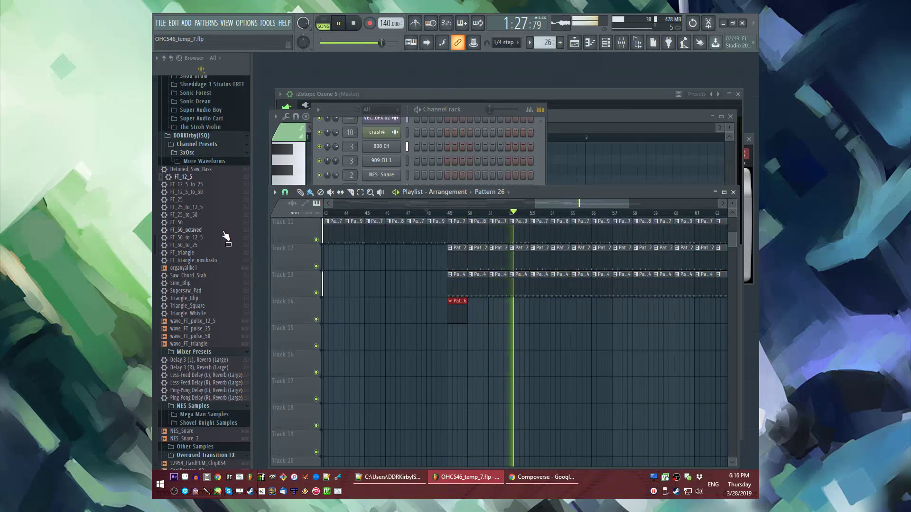
{"action": "left_click", "coordinate": [185, 22]}
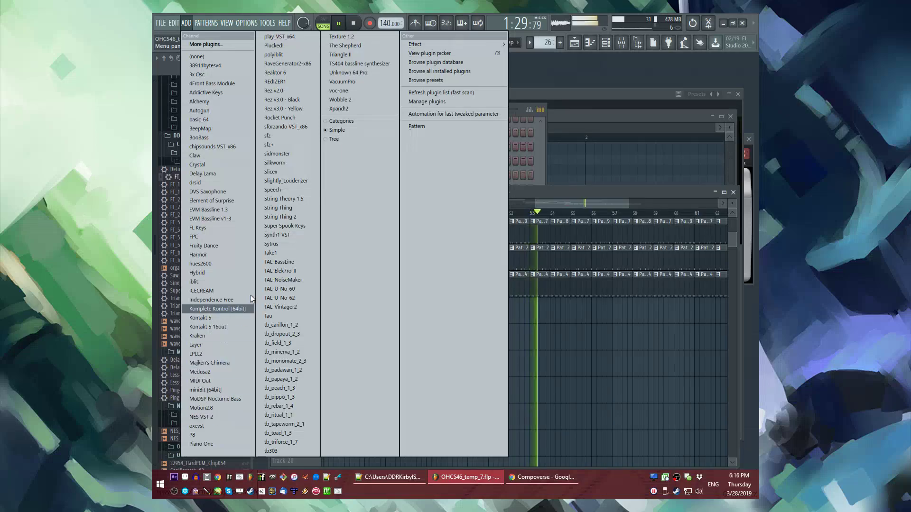
{"action": "left_click", "coordinate": [273, 171]}
Step: Copy the Pattern 21 and Pattern 22 clips on Track 6 to bars 49 and 53
{"action": "left_click", "coordinate": [715, 400]}
{"action": "left_click", "coordinate": [379, 213]}
{"action": "scroll", "coordinate": [462, 265], "scroll_direction": "up", "scroll_amount": 3}
{"action": "left_click_drag", "start_coordinate": [460, 255], "coordinate": [349, 266]}
{"action": "scroll", "coordinate": [472, 261], "scroll_direction": "up", "scroll_amount": 4}
{"action": "scroll", "coordinate": [400, 261], "scroll_direction": "down", "scroll_amount": 1}
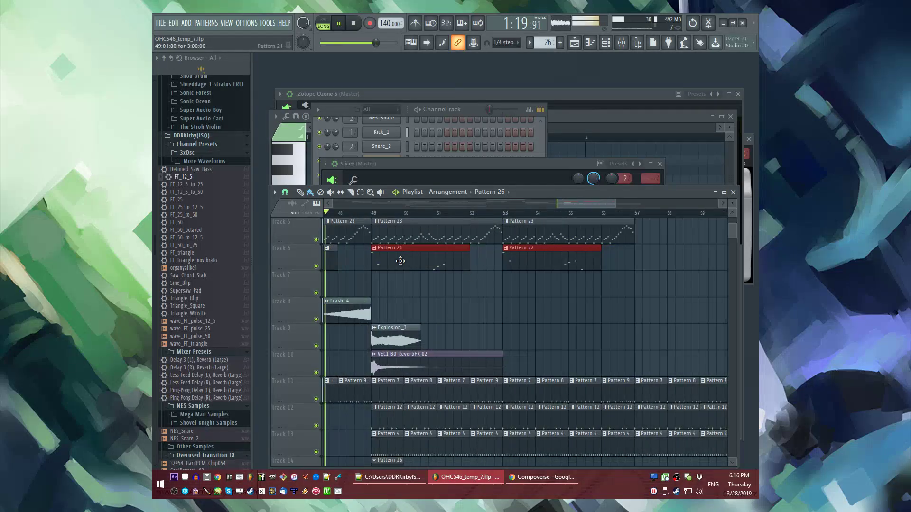
Step: Fill Track 19 with Pattern 25 clips from bar 49 to bar 69
{"action": "scroll", "coordinate": [468, 285], "scroll_direction": "down", "scroll_amount": 5}
{"action": "scroll", "coordinate": [506, 300], "scroll_direction": "down", "scroll_amount": 3}
{"action": "scroll", "coordinate": [460, 350], "scroll_direction": "down", "scroll_amount": 2}
{"action": "left_click", "coordinate": [460, 350]}
{"action": "left_click_drag", "start_coordinate": [513, 342], "coordinate": [650, 340]}
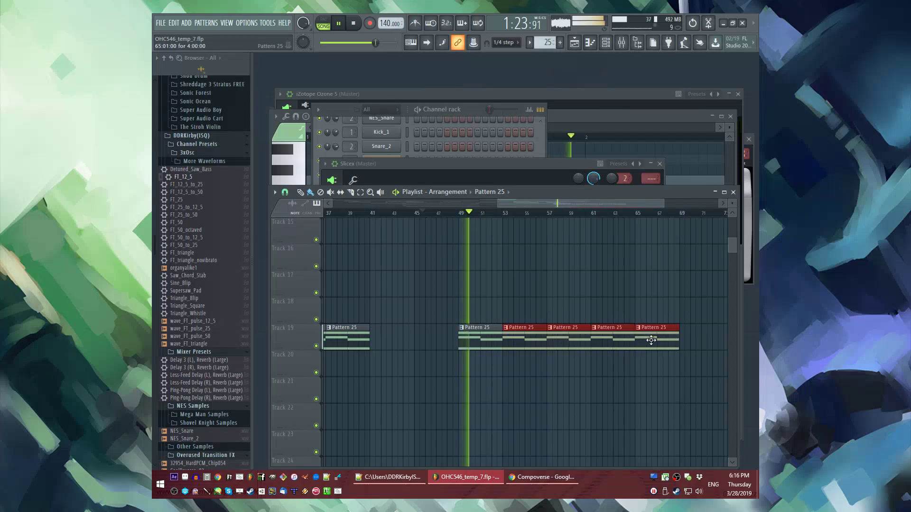
Step: Open Pattern 21 from its clip at bar 49 and examine the Sine_Blip channel's pitch envelope settings
{"action": "scroll", "coordinate": [463, 264], "scroll_direction": "up", "scroll_amount": 11}
{"action": "scroll", "coordinate": [460, 280], "scroll_direction": "up", "scroll_amount": 3}
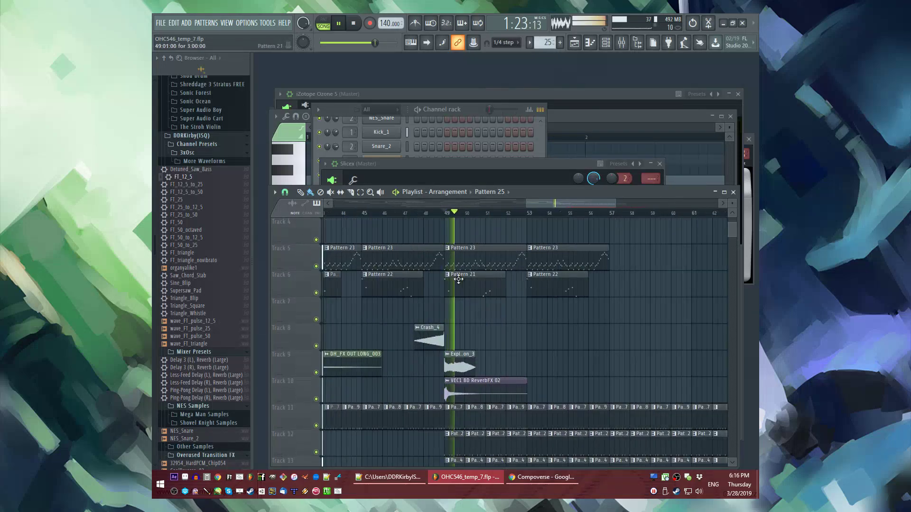
{"action": "left_click", "coordinate": [448, 275]}
{"action": "left_click", "coordinate": [494, 337]}
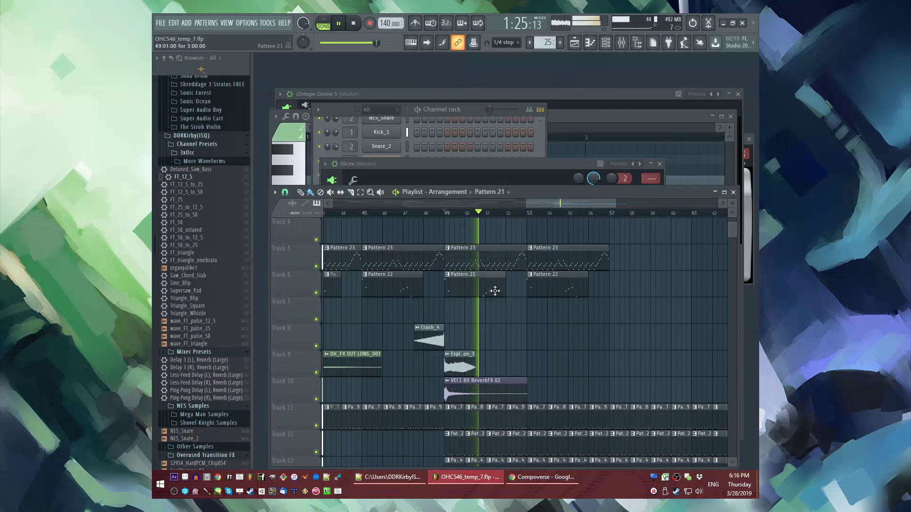
{"action": "double_click", "coordinate": [493, 290]}
{"action": "key", "text": "F6"}
{"action": "scroll", "coordinate": [408, 218], "scroll_direction": "up", "scroll_amount": 4}
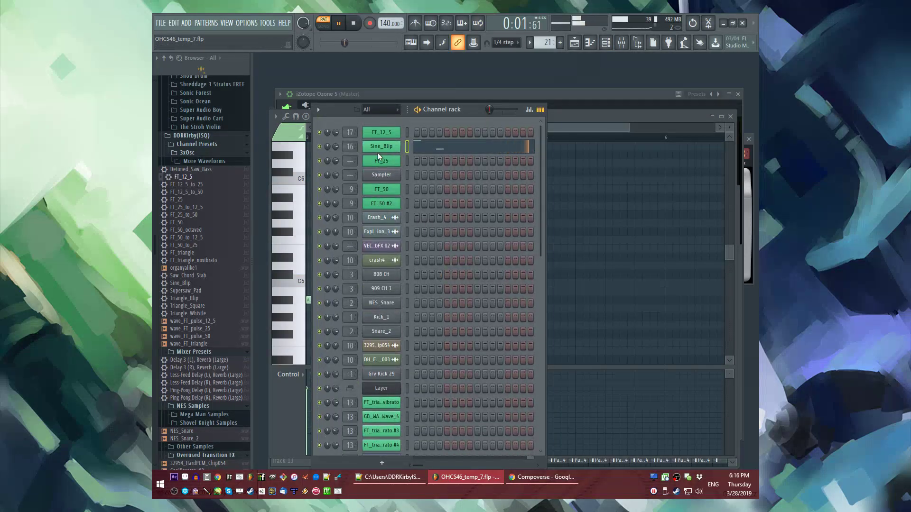
{"action": "left_click", "coordinate": [381, 147]}
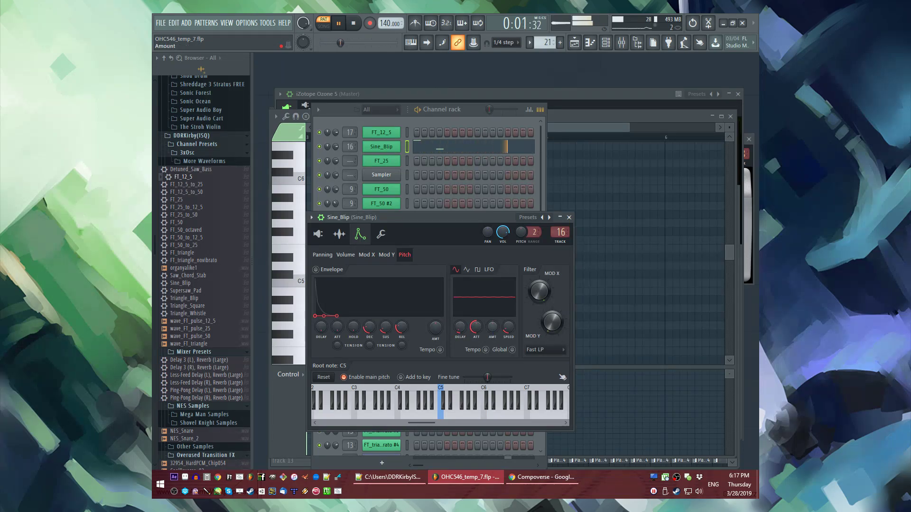
Step: Play the arrangement from bar 49 and examine the Sine_Blip channel's volume envelope settings
{"action": "key", "text": "F5"}
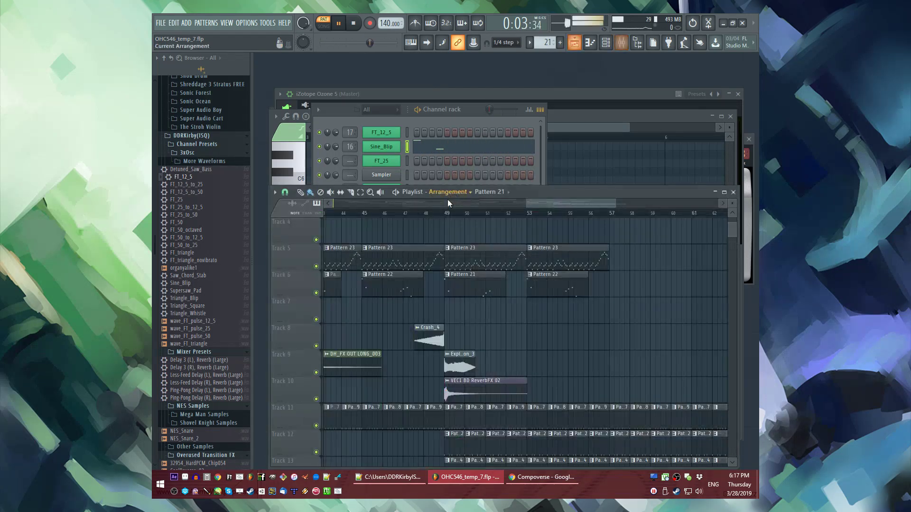
{"action": "left_click", "coordinate": [449, 215]}
{"action": "scroll", "coordinate": [549, 319], "scroll_direction": "down", "scroll_amount": 2}
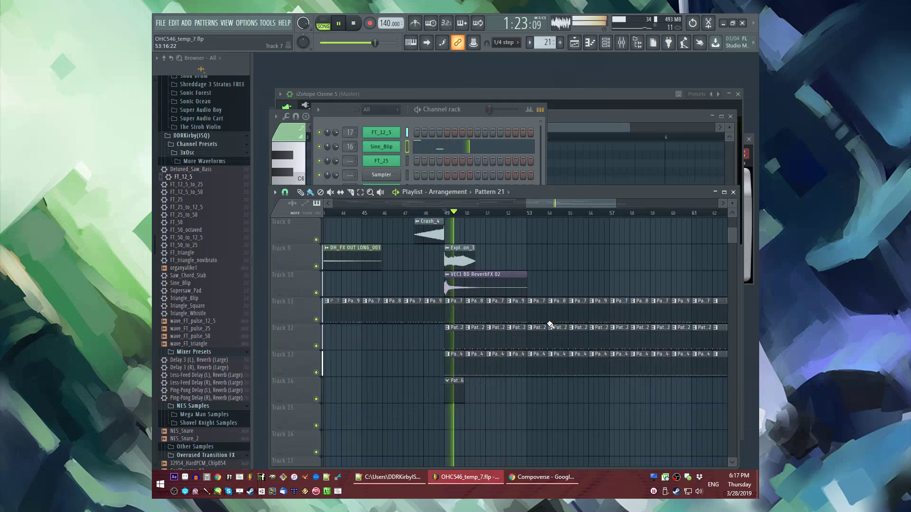
{"action": "scroll", "coordinate": [467, 372], "scroll_direction": "up", "scroll_amount": 3}
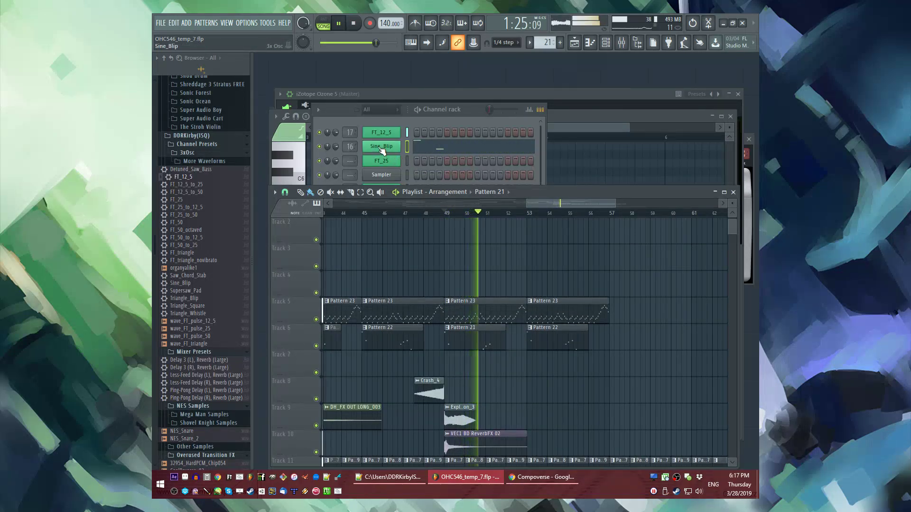
{"action": "left_click", "coordinate": [381, 146]}
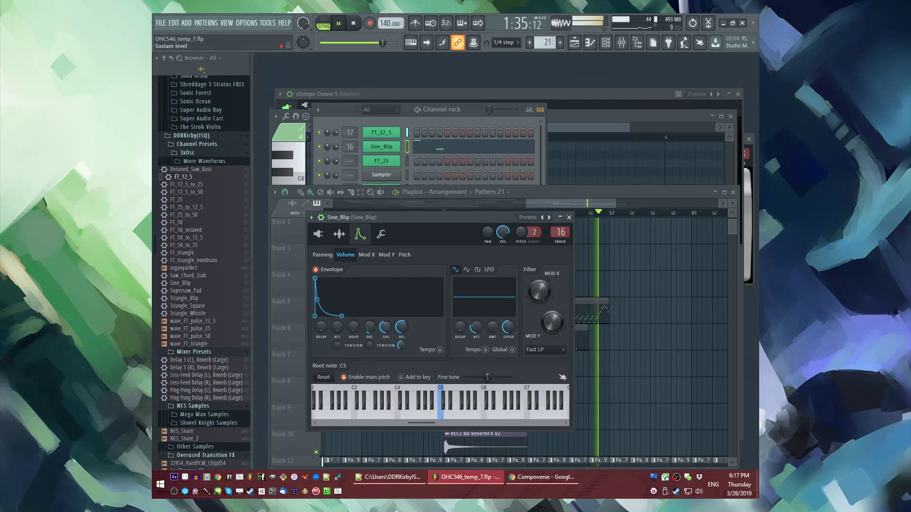
{"action": "left_click", "coordinate": [569, 218]}
Step: Copy the bar 49 to 57 clips on Tracks 5 and 6 so they repeat from bar 57 to bar 65
{"action": "scroll", "coordinate": [484, 296], "scroll_direction": "down", "scroll_amount": 4}
{"action": "scroll", "coordinate": [485, 297], "scroll_direction": "up", "scroll_amount": 2}
{"action": "left_click_drag", "start_coordinate": [482, 286], "coordinate": [573, 301]}
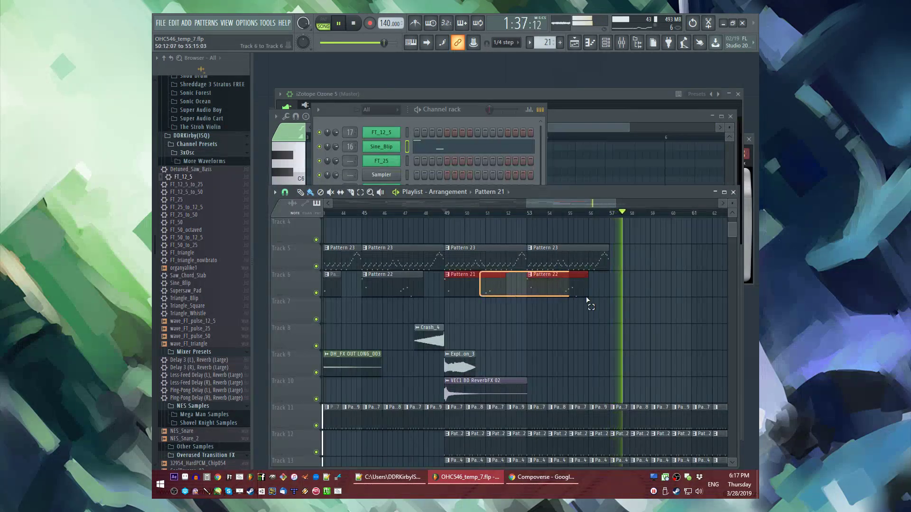
{"action": "left_click_drag", "start_coordinate": [654, 301], "coordinate": [450, 239]}
Step: Replay the section around bar 49 and look over the clips on all of the arrangement's tracks
{"action": "scroll", "coordinate": [518, 305], "scroll_direction": "down", "scroll_amount": 7}
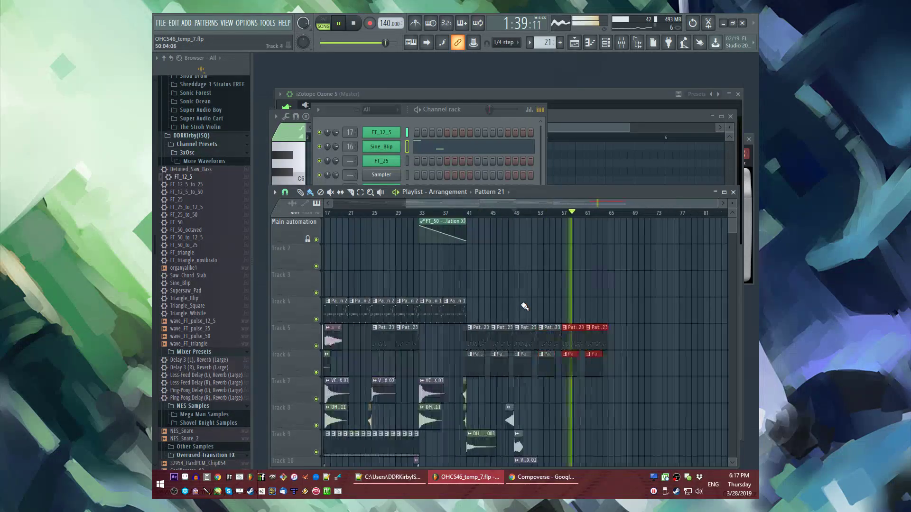
{"action": "scroll", "coordinate": [468, 244], "scroll_direction": "down", "scroll_amount": 3, "text": "ctrl"}
{"action": "scroll", "coordinate": [467, 237], "scroll_direction": "down", "scroll_amount": 2}
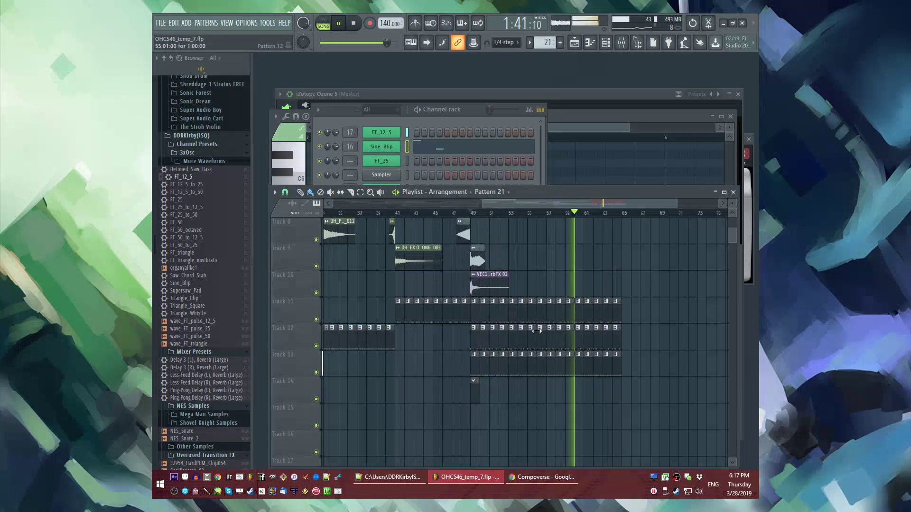
{"action": "scroll", "coordinate": [498, 264], "scroll_direction": "down", "scroll_amount": 8}
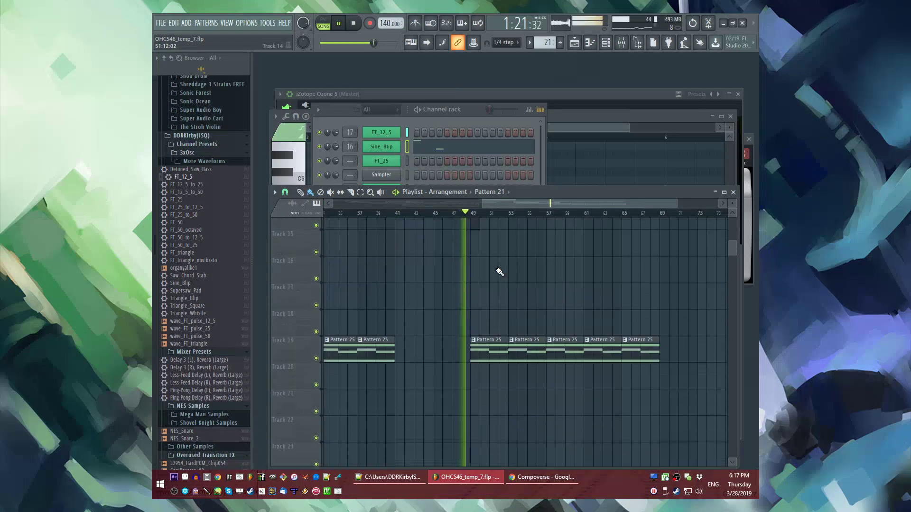
{"action": "scroll", "coordinate": [498, 294], "scroll_direction": "up", "scroll_amount": 12}
{"action": "scroll", "coordinate": [478, 291], "scroll_direction": "up", "scroll_amount": 4}
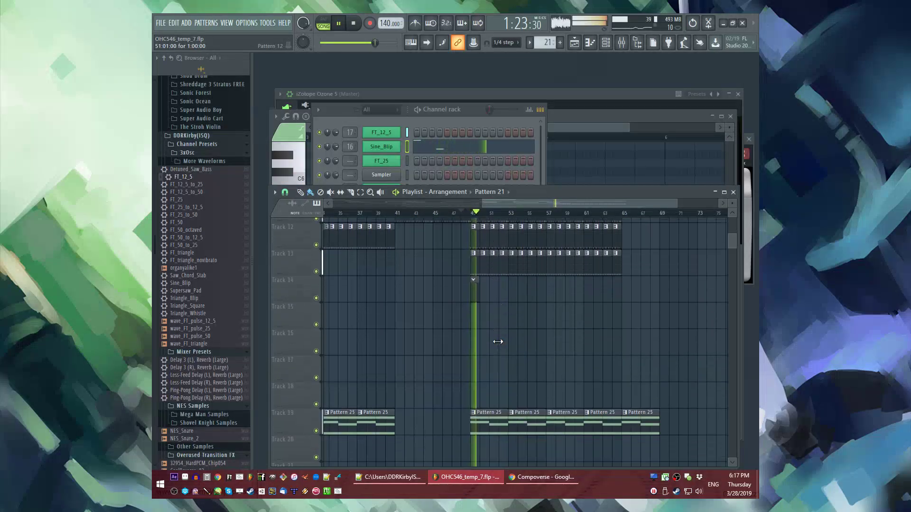
{"action": "scroll", "coordinate": [472, 309], "scroll_direction": "down", "scroll_amount": 4}
{"action": "scroll", "coordinate": [564, 351], "scroll_direction": "left", "scroll_amount": 3}
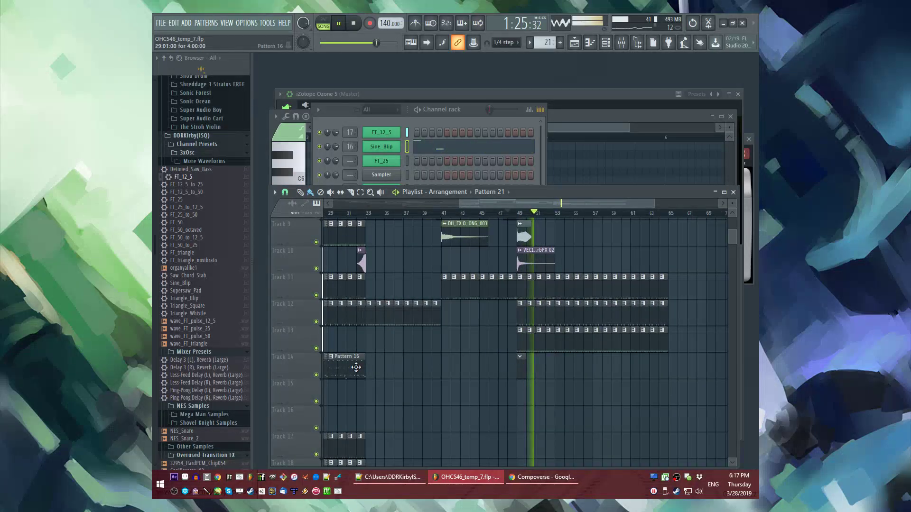
Step: Bring up Pattern 26's Slicex channel and open a sample folder containing drum loops in the browser
{"action": "key", "text": "F6"}
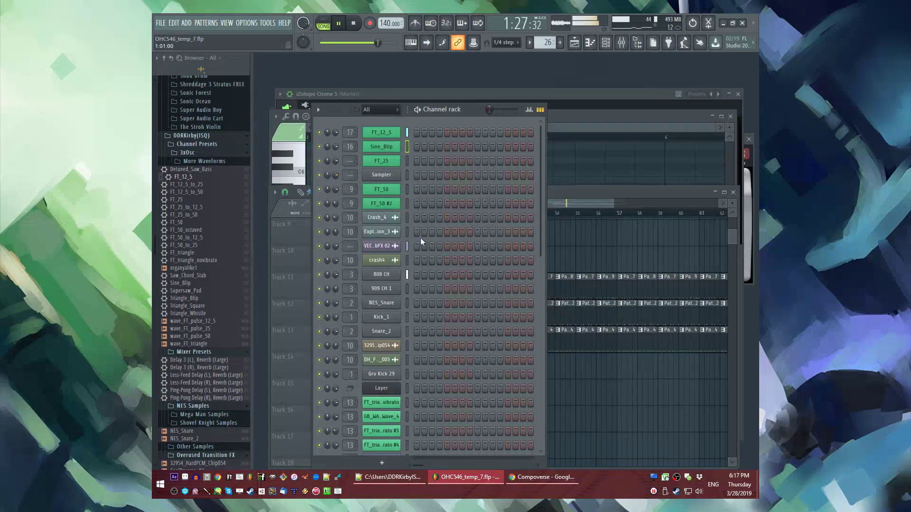
{"action": "scroll", "coordinate": [418, 238], "scroll_direction": "down", "scroll_amount": 5}
{"action": "scroll", "coordinate": [209, 311], "scroll_direction": "down", "scroll_amount": 10}
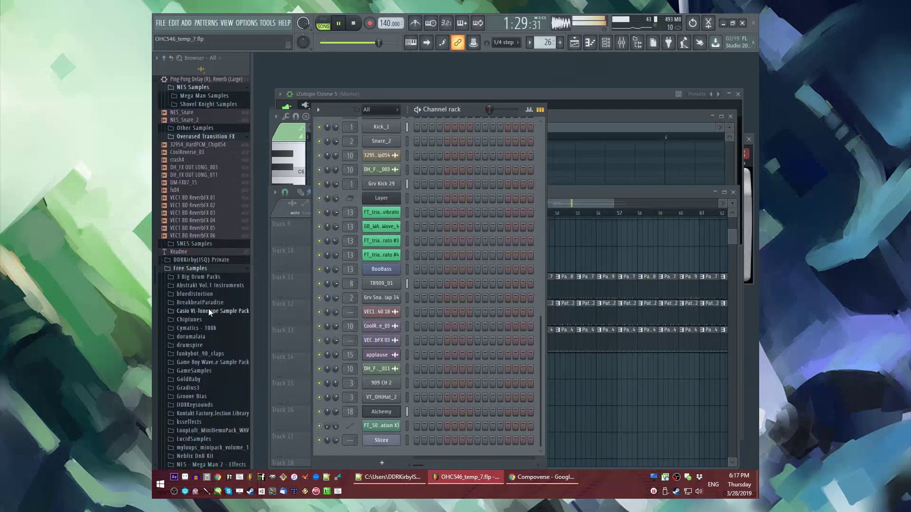
{"action": "scroll", "coordinate": [209, 309], "scroll_direction": "down", "scroll_amount": 15}
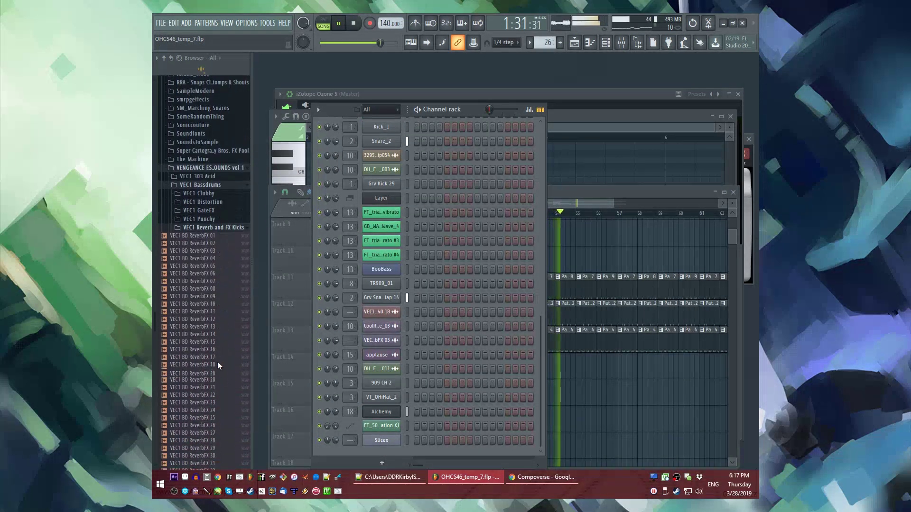
{"action": "scroll", "coordinate": [209, 294], "scroll_direction": "up", "scroll_amount": 15}
{"action": "left_click", "coordinate": [205, 218]}
Step: Stop playback, audition the Loop_16 sample and load it into the Slicex channel
{"action": "scroll", "coordinate": [198, 323], "scroll_direction": "down", "scroll_amount": 10}
{"action": "key", "text": "space"}
{"action": "left_click_drag", "start_coordinate": [183, 181], "coordinate": [186, 187]}
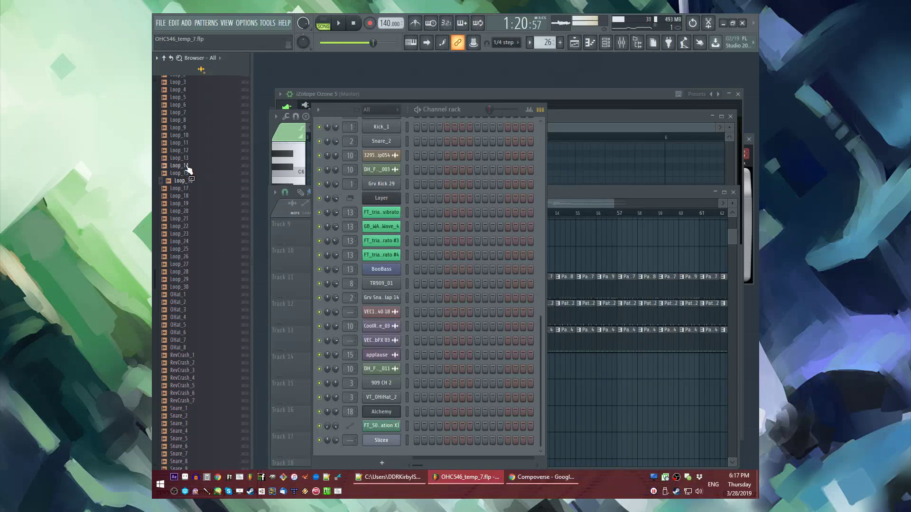
{"action": "left_click_drag", "start_coordinate": [382, 430], "coordinate": [382, 439]}
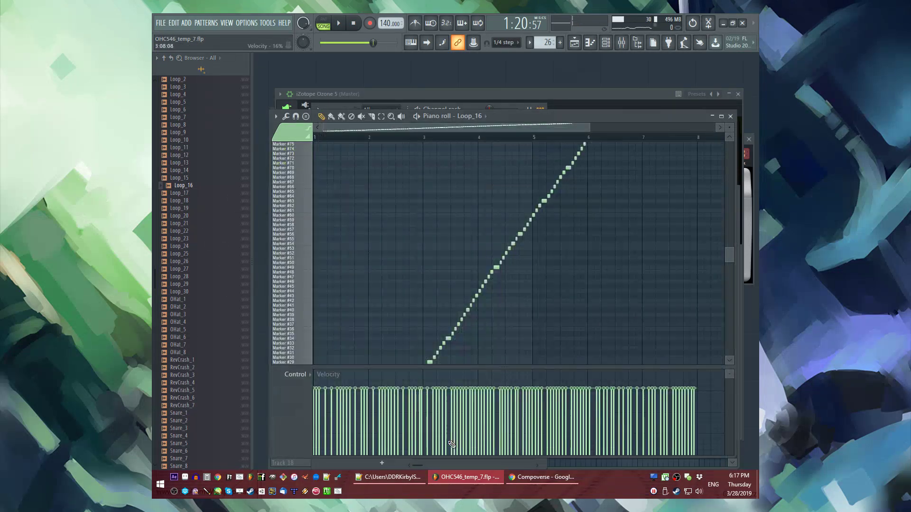
Step: Delete all of the automatically generated slice notes from Loop_16's piano roll
{"action": "scroll", "coordinate": [341, 301], "scroll_direction": "down", "scroll_amount": 5}
{"action": "scroll", "coordinate": [341, 300], "scroll_direction": "up", "scroll_amount": 3}
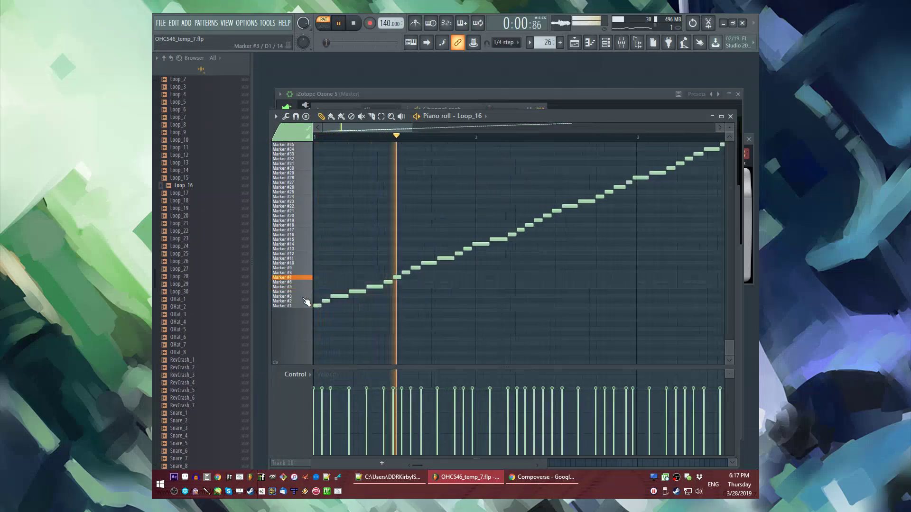
{"action": "key", "text": "ctrl+a"}
{"action": "key", "text": "Delete"}
Step: Place one-step Marker #1, #3, #2, #1 and #4 slices across the first five steps of Loop_16's piano roll
{"action": "left_click", "coordinate": [358, 287]}
{"action": "key", "text": "space"}
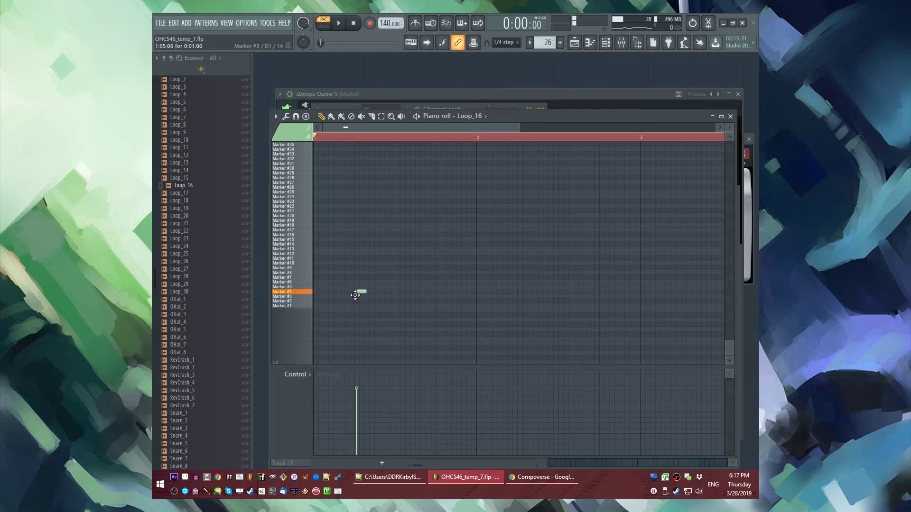
{"action": "left_click", "coordinate": [318, 306]}
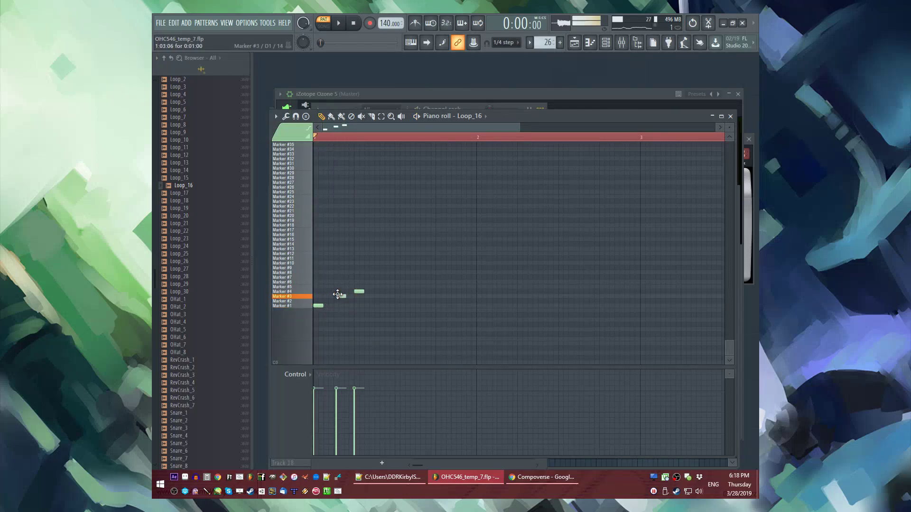
{"action": "key", "text": "space"}
{"action": "key", "text": "space"}
{"action": "scroll", "coordinate": [339, 298], "scroll_direction": "up", "scroll_amount": 2}
{"action": "left_click", "coordinate": [342, 300]}
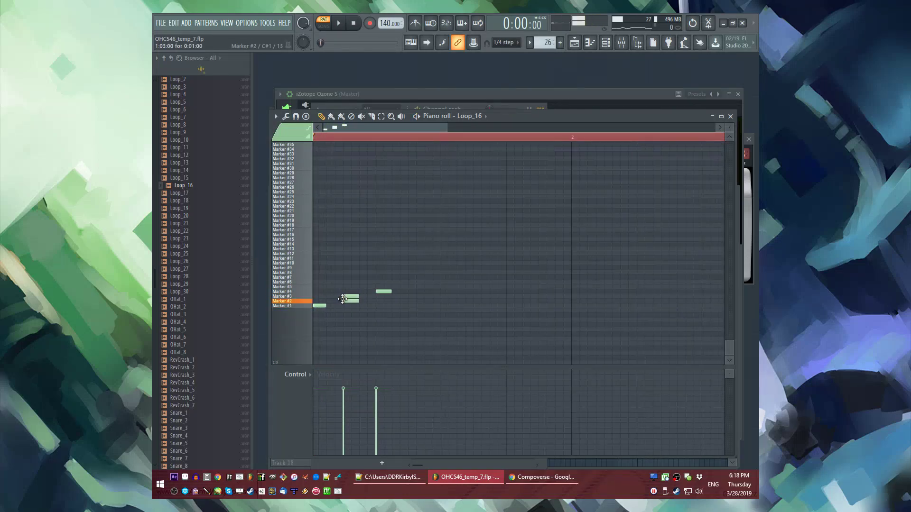
{"action": "key", "text": "space"}
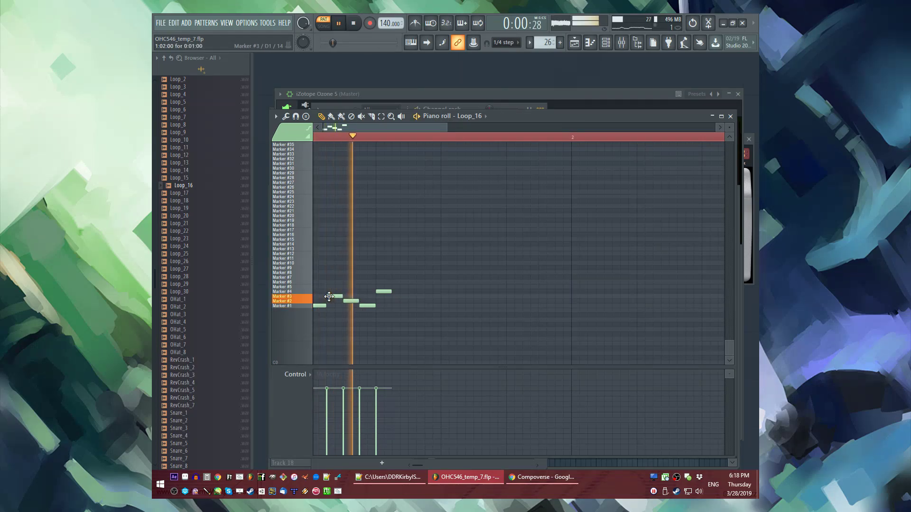
Step: Change the second and third slices to Marker #2 and Marker #3, and add a Marker #5 slice on step 6
{"action": "key", "text": "space"}
{"action": "left_click", "coordinate": [350, 296]}
{"action": "key", "text": "space"}
{"action": "left_click_drag", "start_coordinate": [350, 301], "coordinate": [333, 301]}
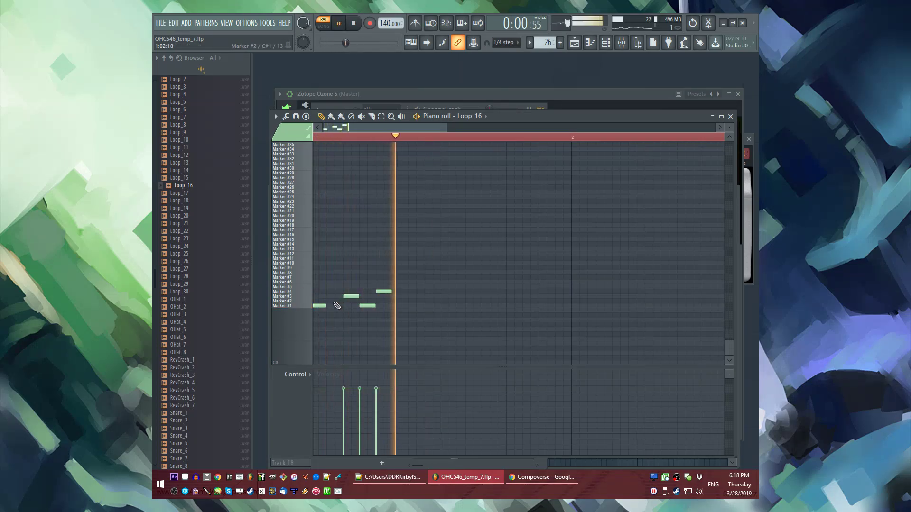
{"action": "key", "text": "space"}
{"action": "left_click", "coordinate": [393, 287]}
{"action": "key", "text": "space"}
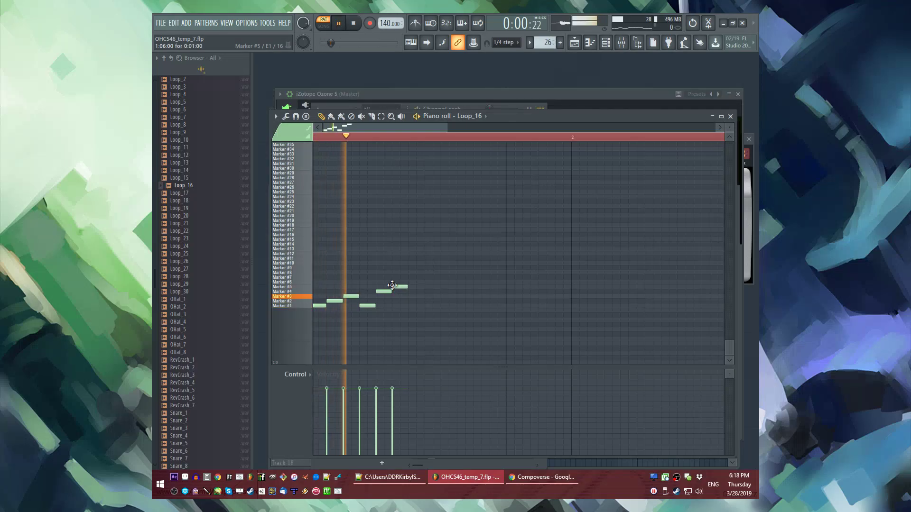
Step: Change the third slice to Marker #11, replay the opening repeatedly and delete the Marker #5 slice on step 6
{"action": "key", "text": "space"}
{"action": "key", "text": "space"}
{"action": "left_click_drag", "start_coordinate": [344, 296], "coordinate": [344, 256]}
{"action": "key", "text": "space"}
{"action": "key", "text": "space"}
{"action": "key", "text": "space"}
{"action": "key", "text": "space"}
{"action": "key", "text": "space"}
{"action": "key", "text": "space"}
{"action": "key", "text": "space"}
{"action": "key", "text": "space"}
{"action": "key", "text": "space"}
{"action": "key", "text": "space"}
{"action": "key", "text": "space"}
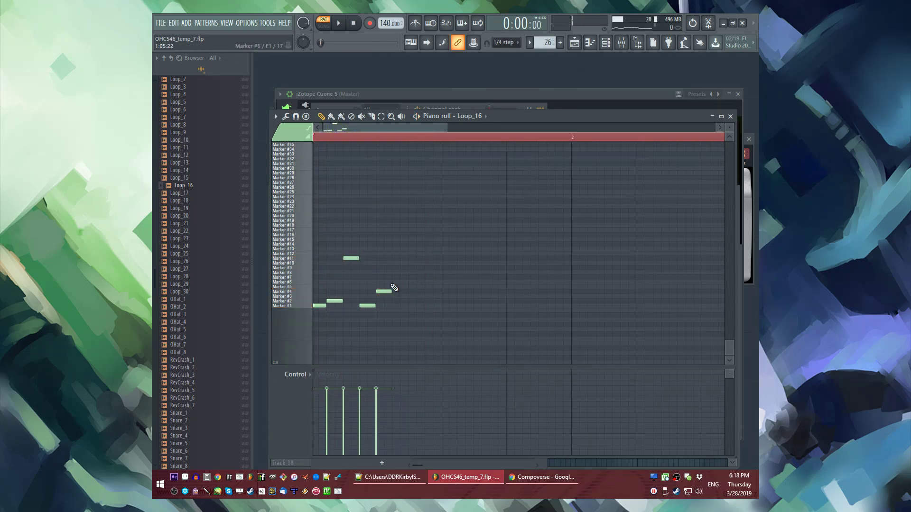
Step: Continue bar 1 from step 6 with one-step Marker #6, #9, #8, #20, #19, #20, #21 and #22 slices
{"action": "left_click", "coordinate": [410, 269]}
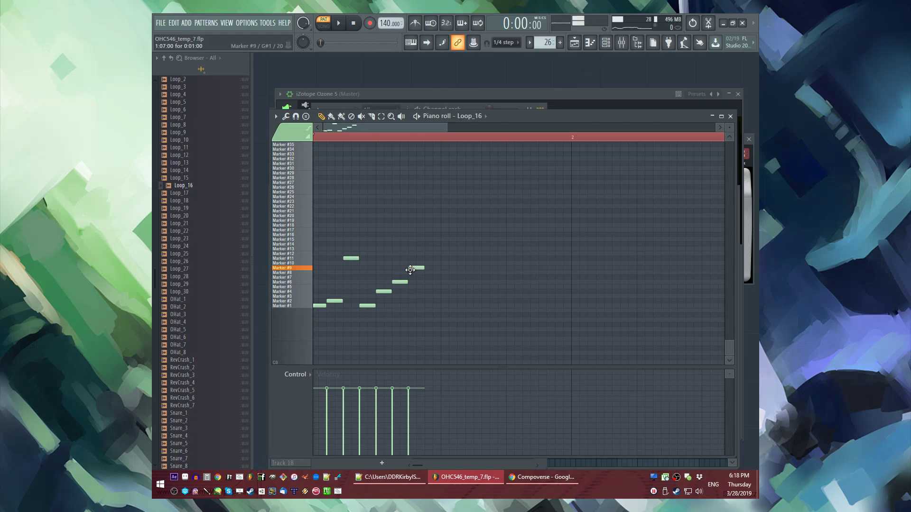
{"action": "left_click_drag", "start_coordinate": [447, 268], "coordinate": [442, 261]}
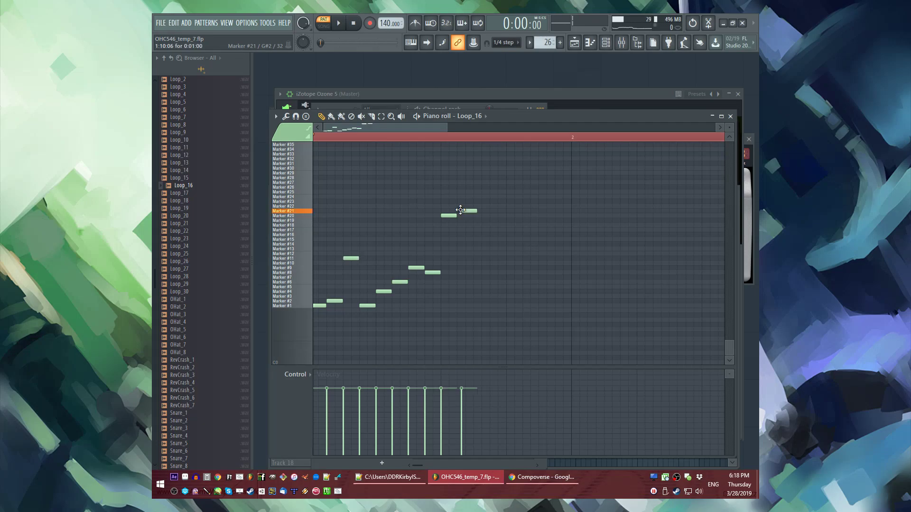
{"action": "left_click_drag", "start_coordinate": [470, 213], "coordinate": [474, 213]}
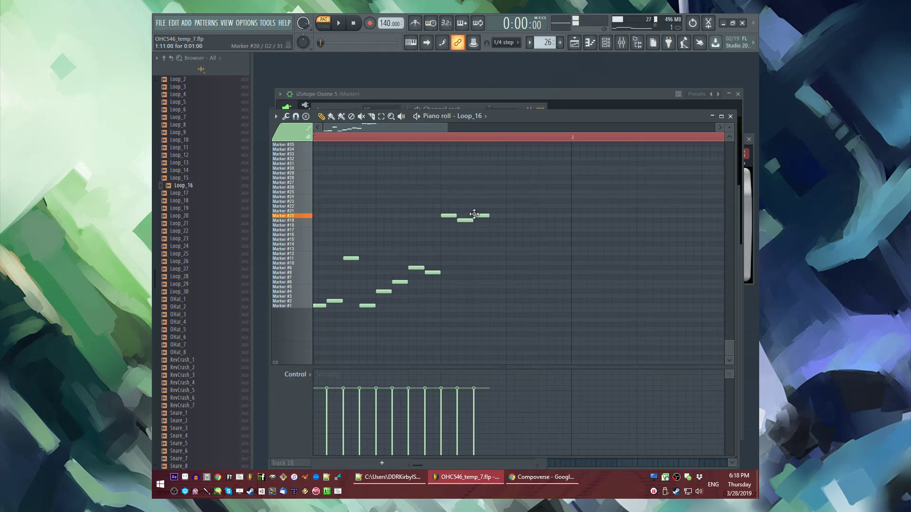
{"action": "left_click", "coordinate": [506, 206]}
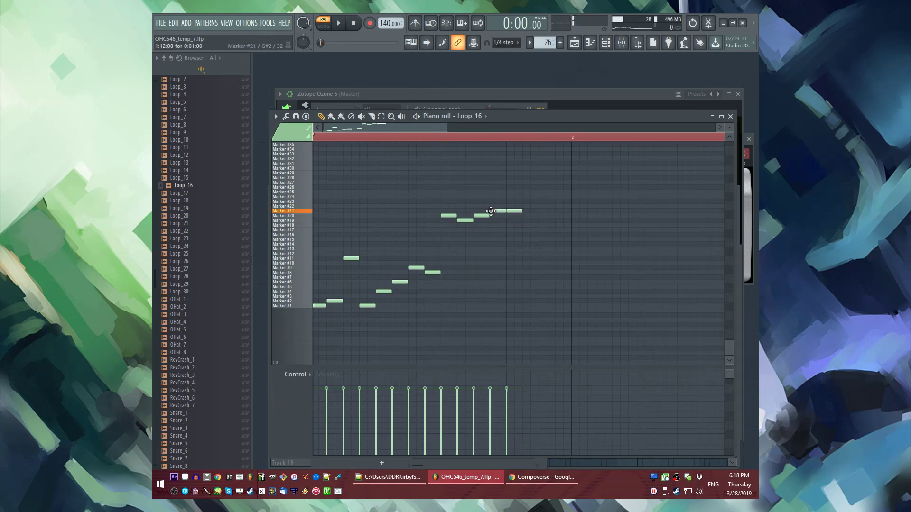
{"action": "left_click", "coordinate": [514, 206]}
Step: Play back bar 1 and lengthen the Marker #4 and Marker #22 slices to two steps each
{"action": "key", "text": "space"}
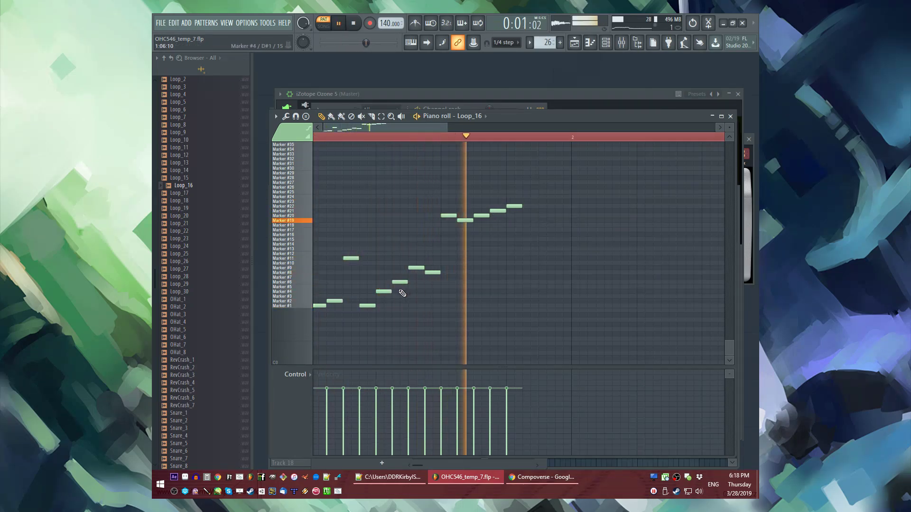
{"action": "left_click_drag", "start_coordinate": [397, 292], "coordinate": [412, 292]}
{"action": "left_click_drag", "start_coordinate": [523, 207], "coordinate": [538, 207]}
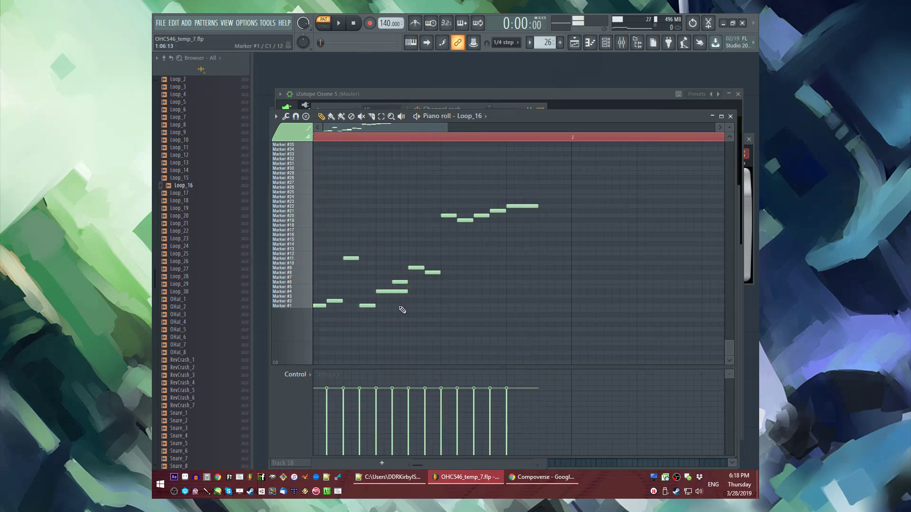
{"action": "key", "text": "space"}
Step: Inspect the Marker #4 slice closely in Loop_16's Slicex waveform and replay the pattern from its piano roll
{"action": "key", "text": "F6"}
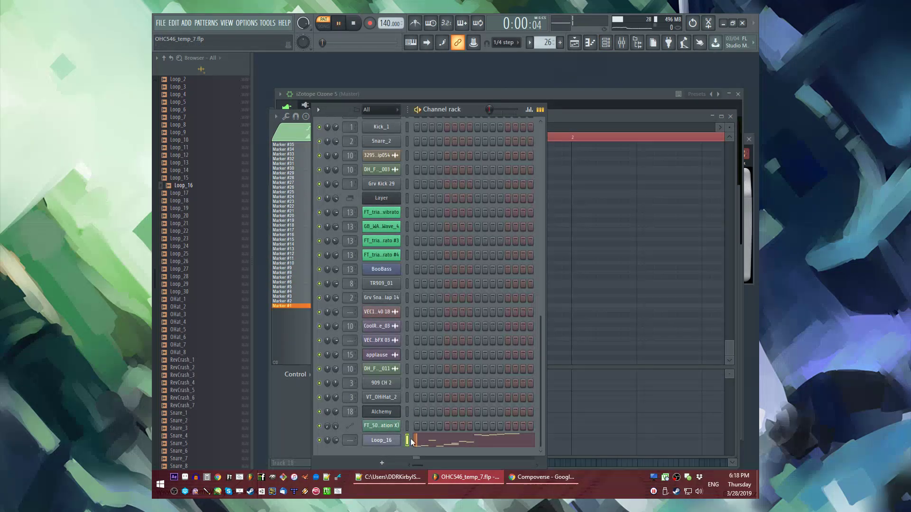
{"action": "left_click", "coordinate": [381, 440]}
{"action": "scroll", "coordinate": [356, 394], "scroll_direction": "up", "scroll_amount": 6}
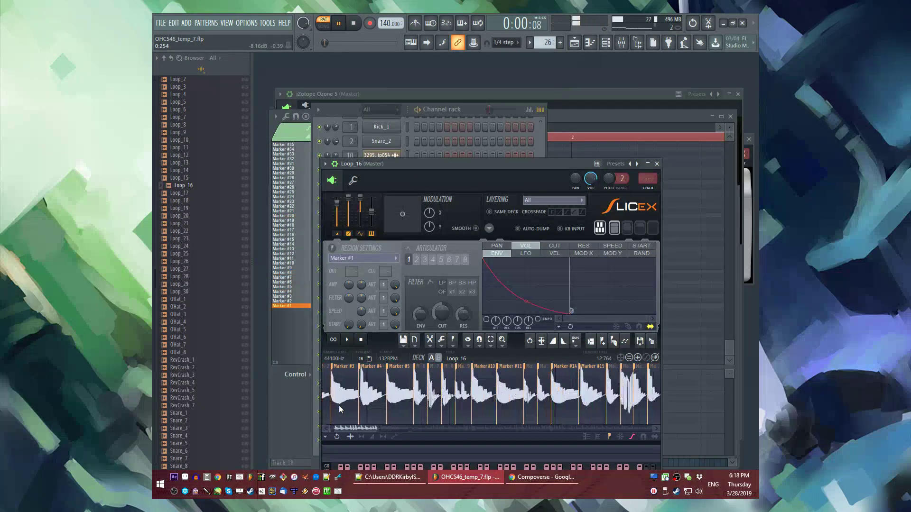
{"action": "key", "text": "space"}
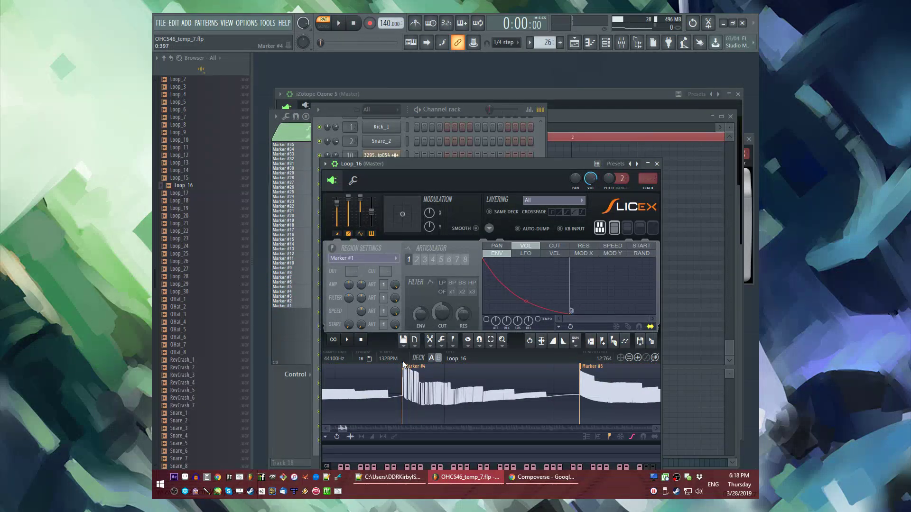
{"action": "left_click", "coordinate": [671, 315]}
{"action": "key", "text": "space"}
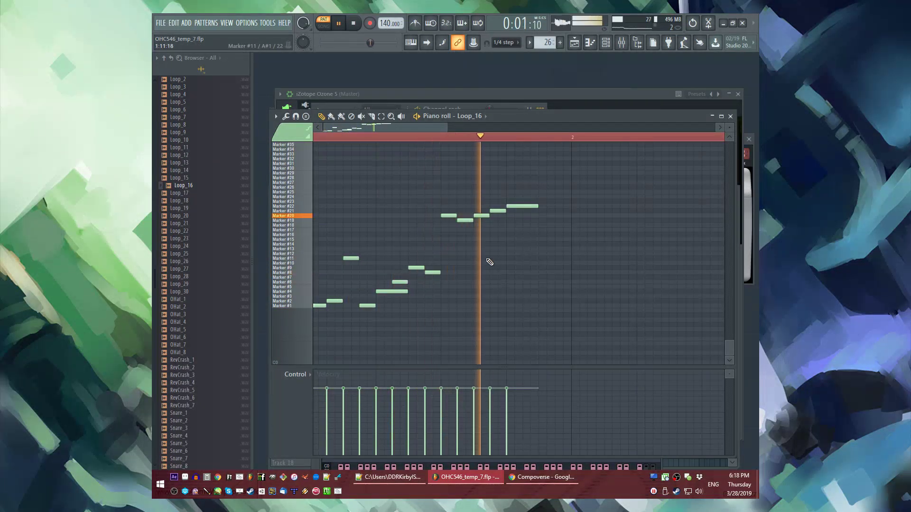
Step: Finish bar 1 with two-step Marker #25 and Marker #23 slices on steps 14 and 15, plus Marker #37 on the last step
{"action": "scroll", "coordinate": [545, 237], "scroll_direction": "up", "scroll_amount": 1}
{"action": "left_click", "coordinate": [539, 215]}
{"action": "key", "text": "space"}
{"action": "left_click", "coordinate": [523, 206]}
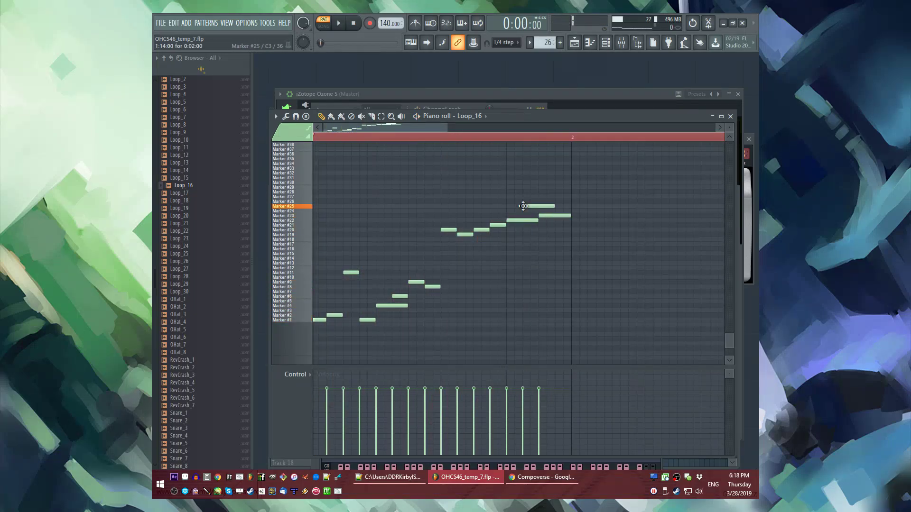
{"action": "key", "text": "space"}
{"action": "left_click", "coordinate": [556, 191]}
{"action": "key", "text": "space"}
{"action": "left_click_drag", "start_coordinate": [566, 202], "coordinate": [567, 185]}
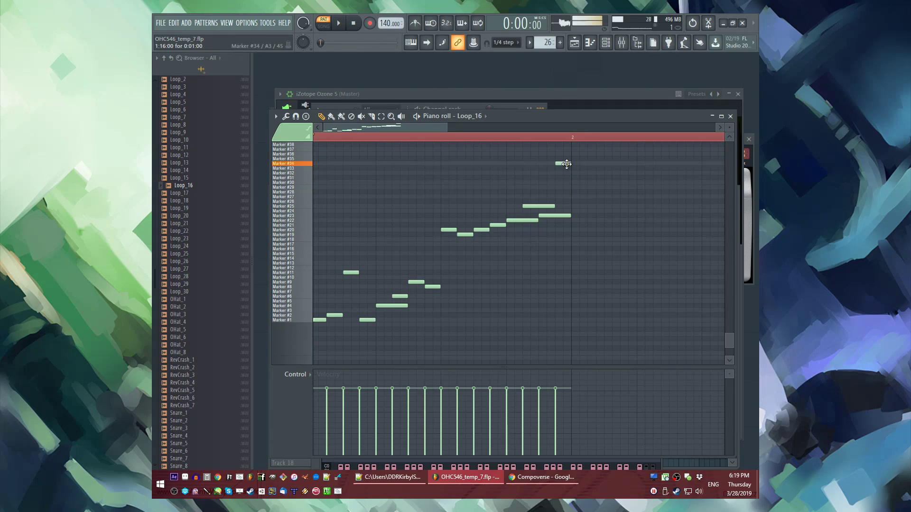
Step: Duplicate bar 1's slices into bar 2 and change the second slice of bar 2 to Marker #7
{"action": "key", "text": "space"}
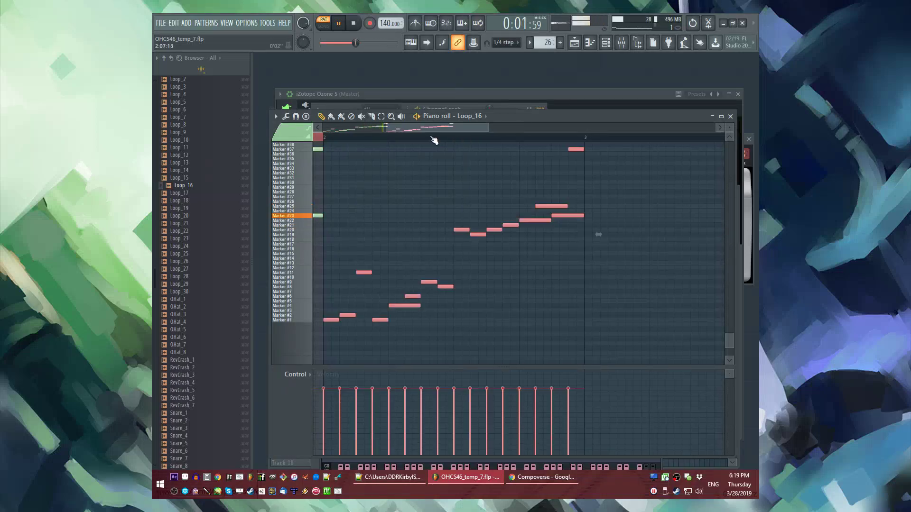
{"action": "key", "text": "space"}
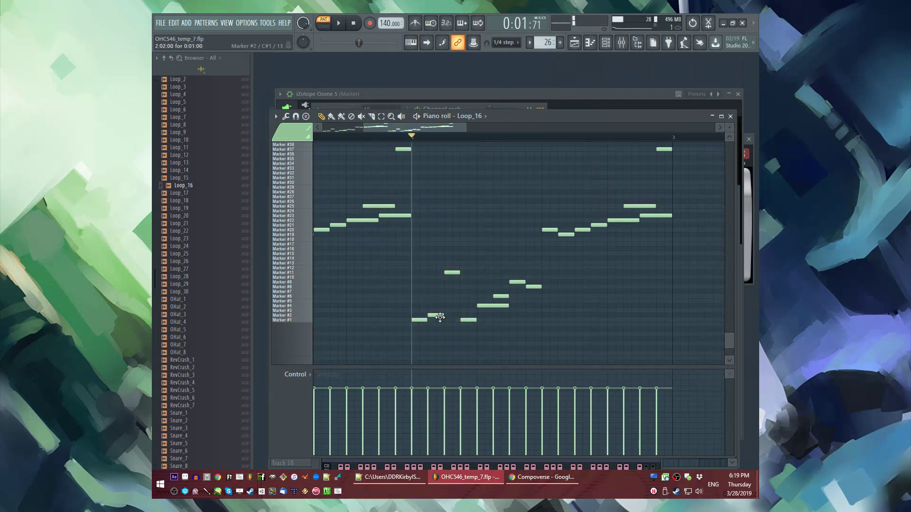
{"action": "mouse_move", "coordinate": [431, 302]}
{"action": "left_mouse_down"}
{"action": "mouse_move", "coordinate": [431, 317]}
{"action": "mouse_move", "coordinate": [428, 294]}
{"action": "left_mouse_up"}
{"action": "key", "text": "space"}
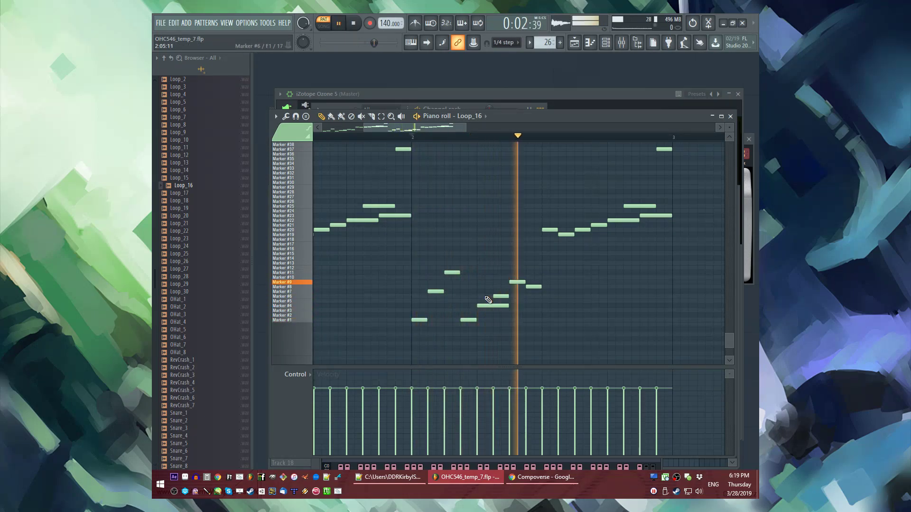
Step: Change bar 2's slices on steps 7, 8 and 9 to Marker #11, #12 and #13, replaying between edits
{"action": "key", "text": "space"}
{"action": "scroll", "coordinate": [508, 305], "scroll_direction": "up", "scroll_amount": 2}
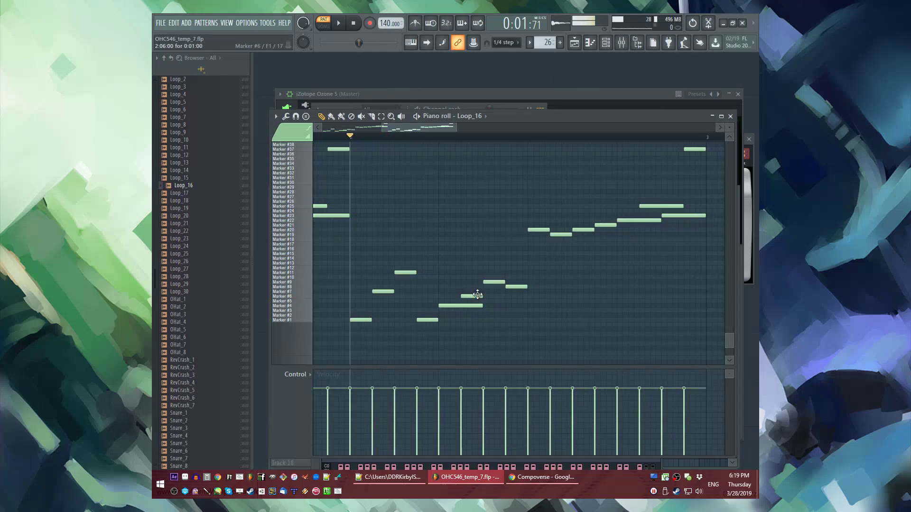
{"action": "key", "text": "space"}
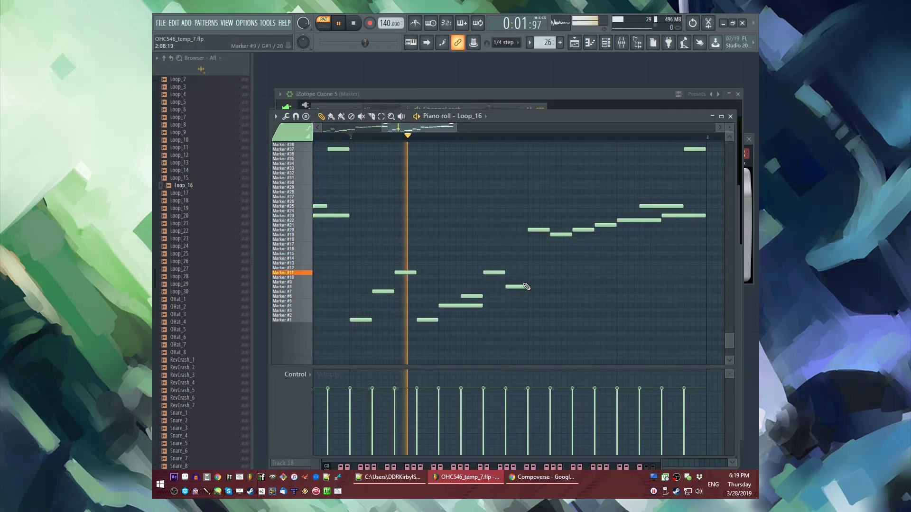
{"action": "key", "text": "space"}
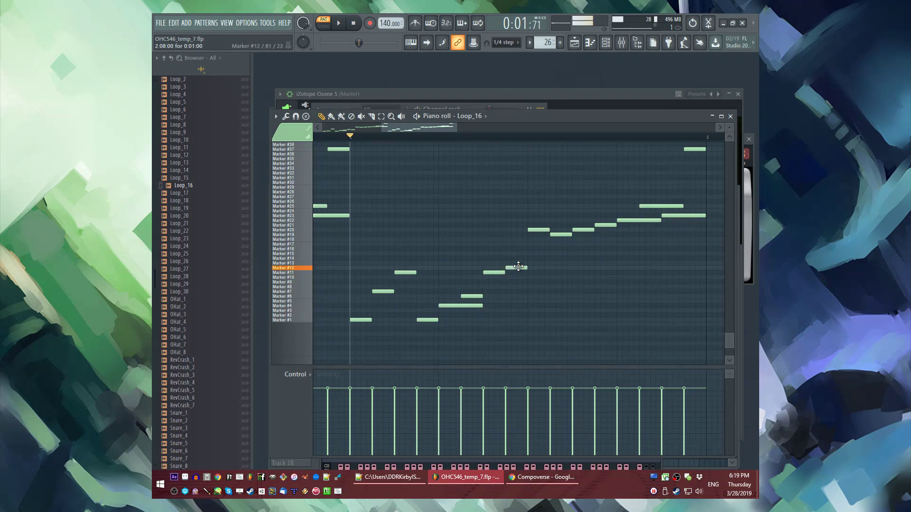
{"action": "left_click", "coordinate": [529, 258]}
{"action": "key", "text": "space"}
{"action": "right_click", "coordinate": [548, 230]}
{"action": "key", "text": "space"}
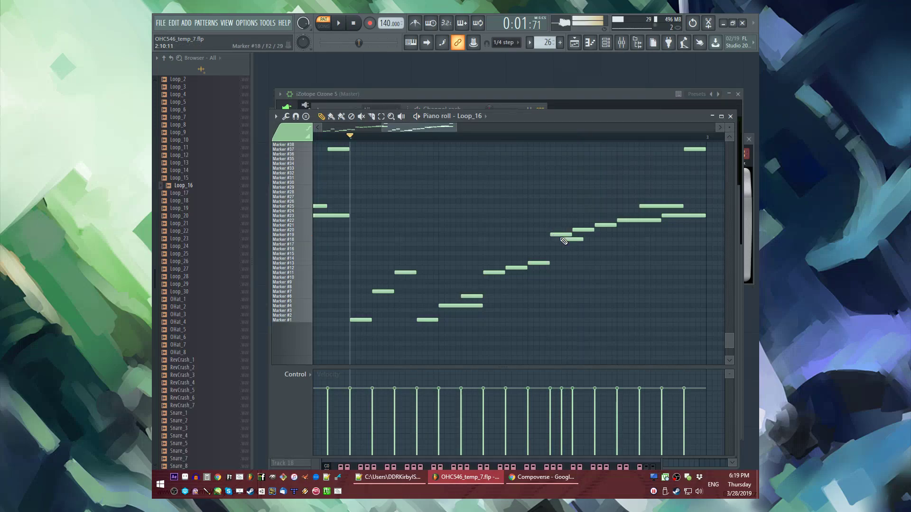
Step: Change bar 2's slices on steps 10 and 11 to Marker #12 and Marker #8
{"action": "mouse_move", "coordinate": [565, 236]}
{"action": "left_mouse_down"}
{"action": "mouse_move", "coordinate": [560, 274]}
{"action": "mouse_move", "coordinate": [575, 288]}
{"action": "left_mouse_up"}
{"action": "key", "text": "space"}
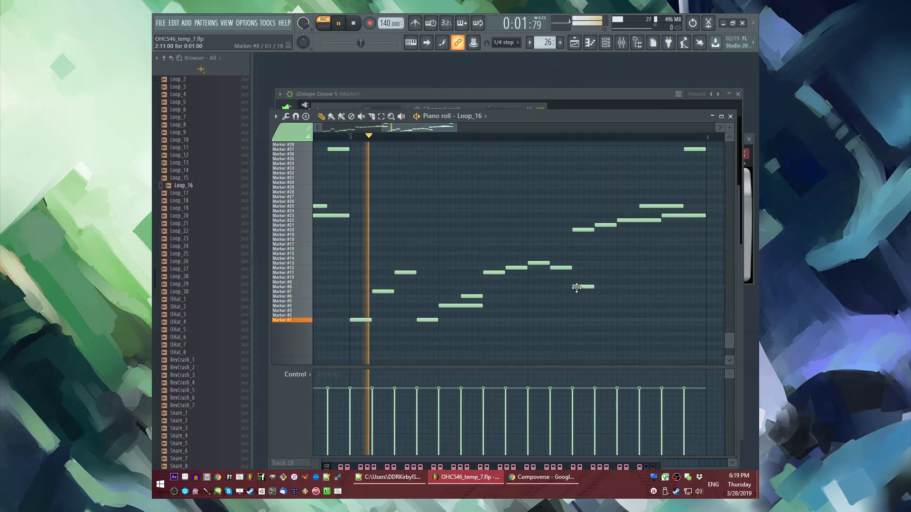
{"action": "scroll", "coordinate": [492, 223], "scroll_direction": "down", "scroll_amount": 2}
{"action": "key", "text": "space"}
{"action": "scroll", "coordinate": [623, 267], "scroll_direction": "up", "scroll_amount": 2}
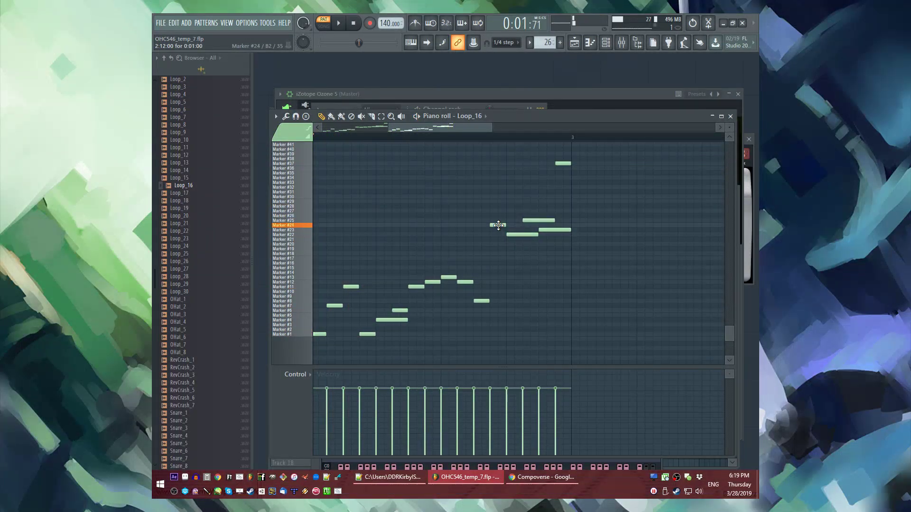
Step: Change bar 2's slice on step 12 to Marker #25 and split it into two half-step hits
{"action": "key", "text": "space"}
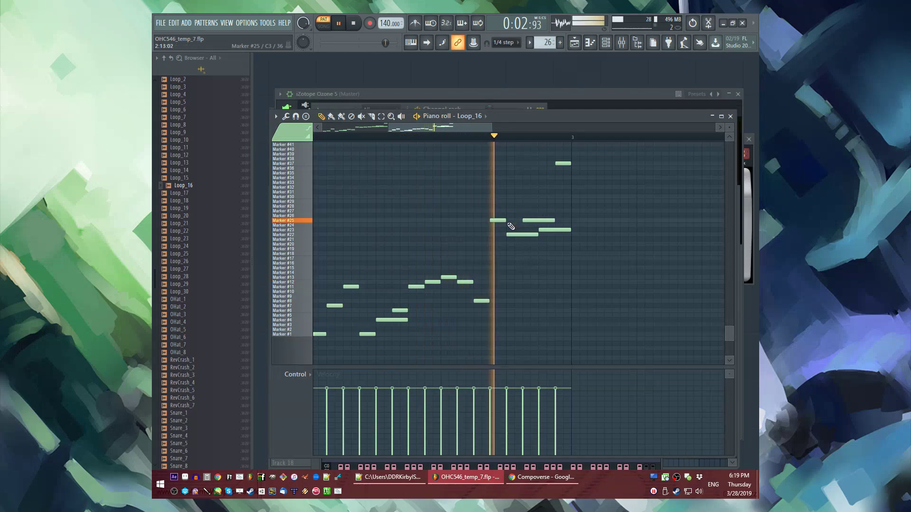
{"action": "key", "text": "space"}
{"action": "left_click", "coordinate": [497, 220]}
{"action": "scroll", "coordinate": [539, 218], "scroll_direction": "up", "scroll_amount": 2}
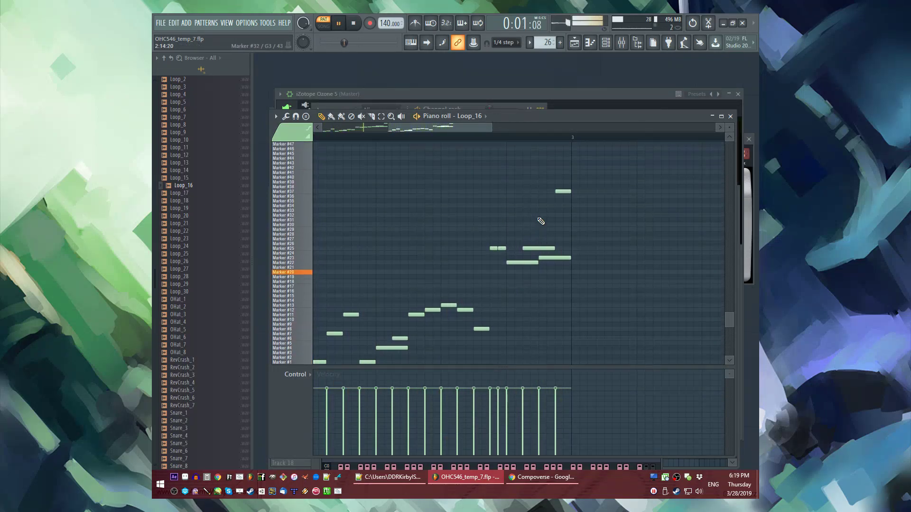
Step: Place Pattern 26 on Track 14 at bar 49 and repeat it up to bar 65, eight clips in all
{"action": "key", "text": "F9"}
{"action": "key", "text": "F5"}
{"action": "key", "text": "l"}
{"action": "key", "text": "ctrl+b"}
{"action": "key", "text": "ctrl+b"}
{"action": "key", "text": "ctrl+b"}
{"action": "key", "text": "ctrl+b"}
{"action": "key", "text": "ctrl+b"}
{"action": "key", "text": "ctrl+b"}
{"action": "key", "text": "ctrl+b"}
{"action": "scroll", "coordinate": [488, 368], "scroll_direction": "down", "scroll_amount": 3}
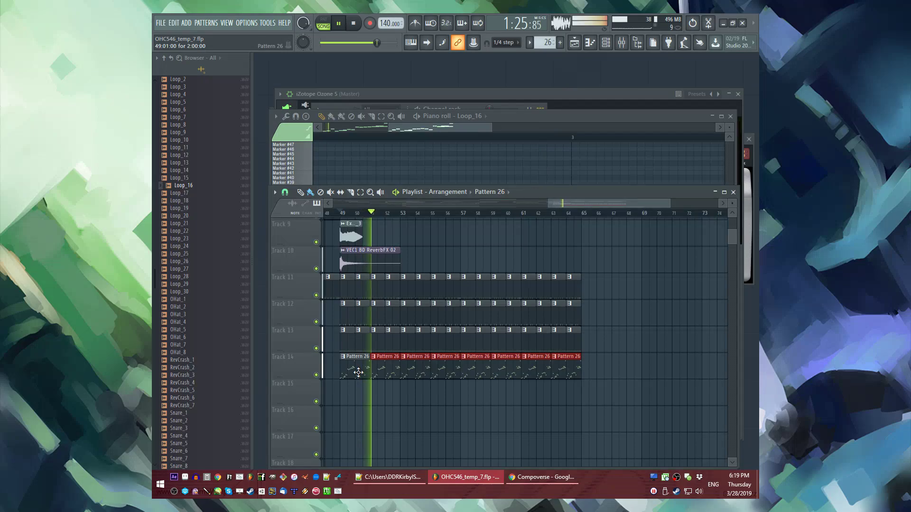
Step: Reopen Pattern 26's Loop_16 Slicex channel and route it to mixer track 5, Loop 1
{"action": "double_click", "coordinate": [356, 368]}
{"action": "key", "text": "F6"}
{"action": "key", "text": "l"}
{"action": "left_click", "coordinate": [382, 440]}
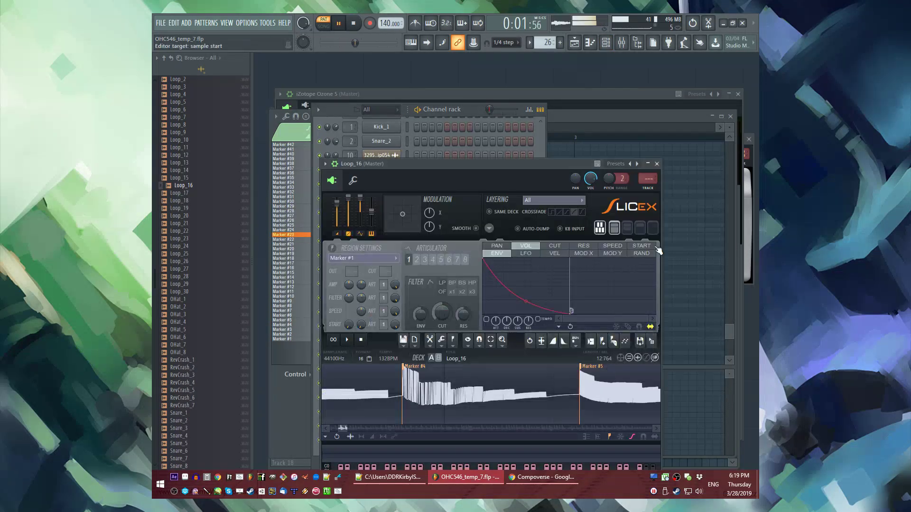
{"action": "key", "text": "F9"}
{"action": "left_click", "coordinate": [647, 178]}
{"action": "left_click_drag", "start_coordinate": [648, 178], "coordinate": [648, 174]}
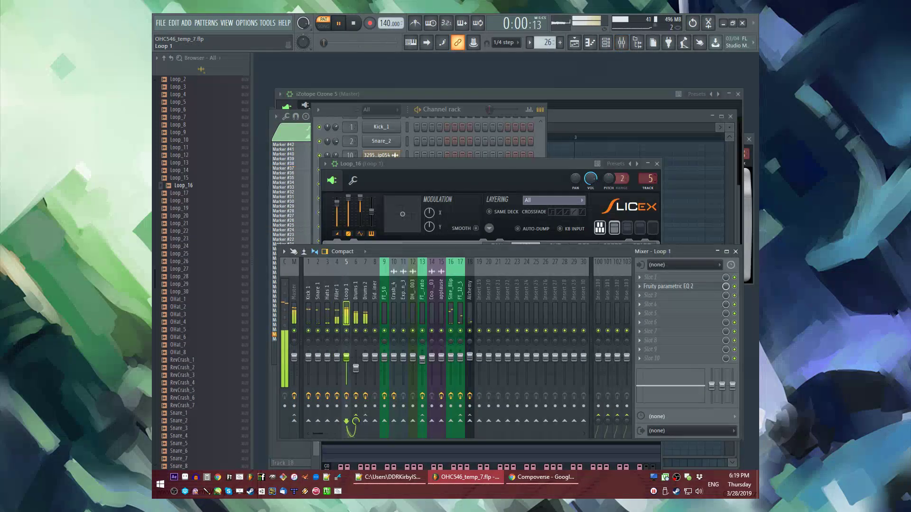
Step: Examine the Fruity parametric EQ 2 on the Loop 1 mixer track and replay the arrangement around bar 49
{"action": "left_click", "coordinate": [701, 286]}
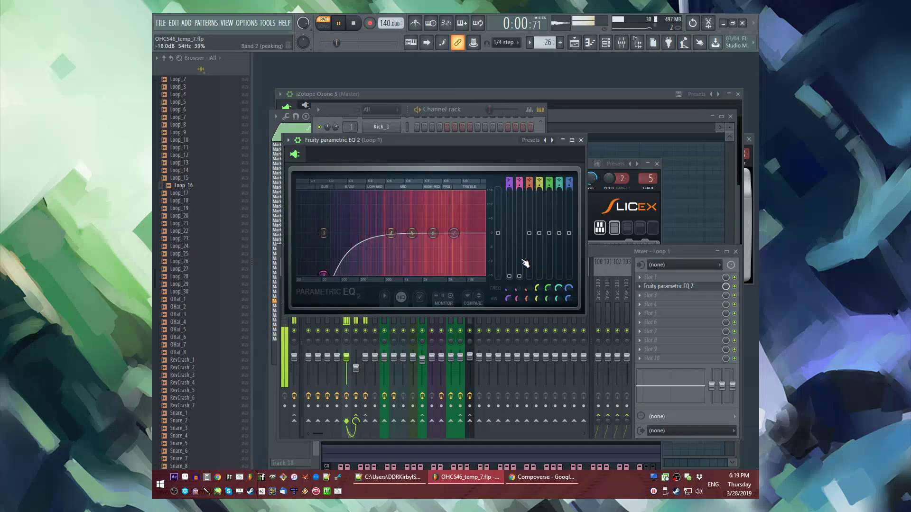
{"action": "key", "text": "F5"}
{"action": "key", "text": "l"}
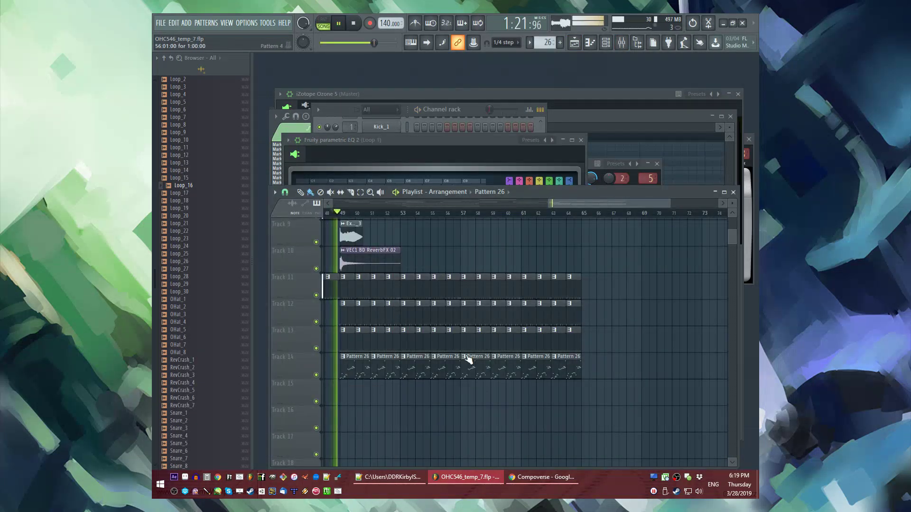
{"action": "scroll", "coordinate": [474, 355], "scroll_direction": "up", "scroll_amount": 2}
{"action": "scroll", "coordinate": [508, 291], "scroll_direction": "down", "scroll_amount": 2, "text": "ctrl"}
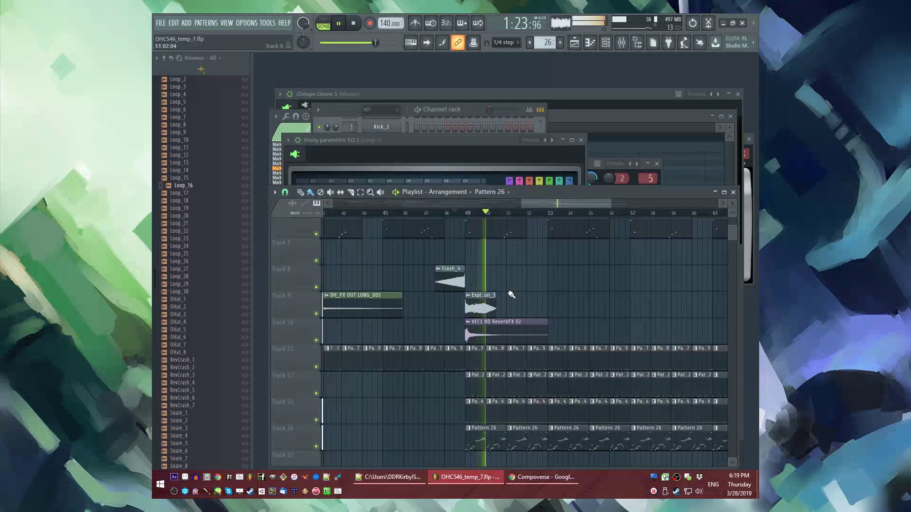
{"action": "scroll", "coordinate": [491, 290], "scroll_direction": "down", "scroll_amount": 3}
{"action": "scroll", "coordinate": [494, 332], "scroll_direction": "down", "scroll_amount": 2, "text": "ctrl"}
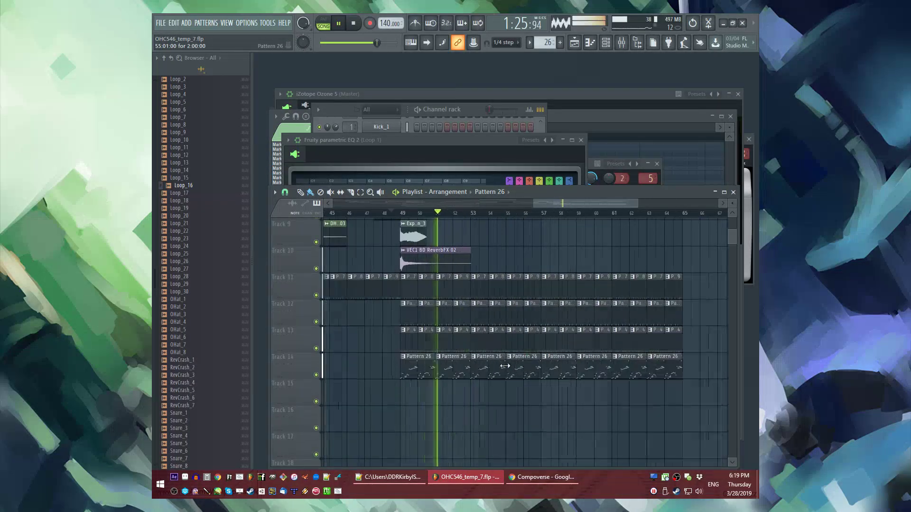
{"action": "key", "text": "F9"}
{"action": "key", "text": "F9"}
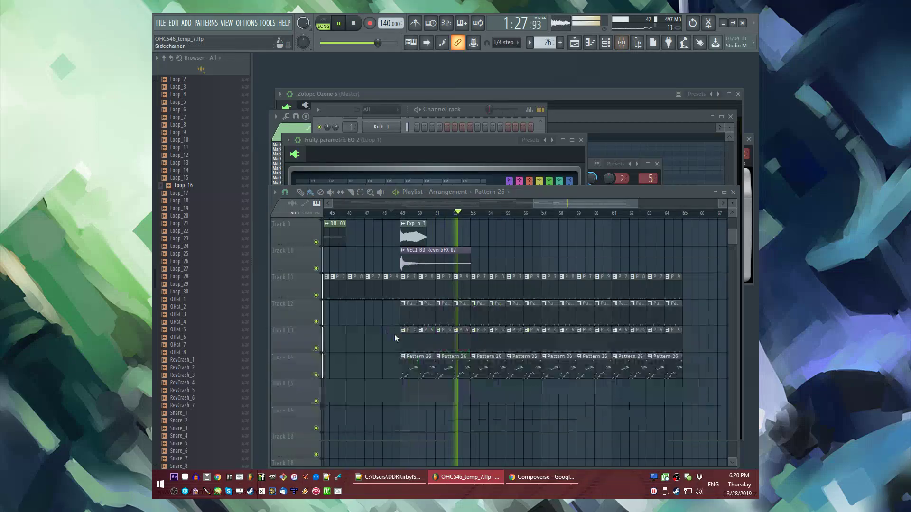
Step: Create Pattern 27, place it on Track 15 at bar 52 and save the project
{"action": "scroll", "coordinate": [408, 373], "scroll_direction": "down", "scroll_amount": 1}
{"action": "key", "text": "F4"}
{"action": "left_click", "coordinate": [409, 373]}
{"action": "scroll", "coordinate": [406, 369], "scroll_direction": "down", "scroll_amount": 2}
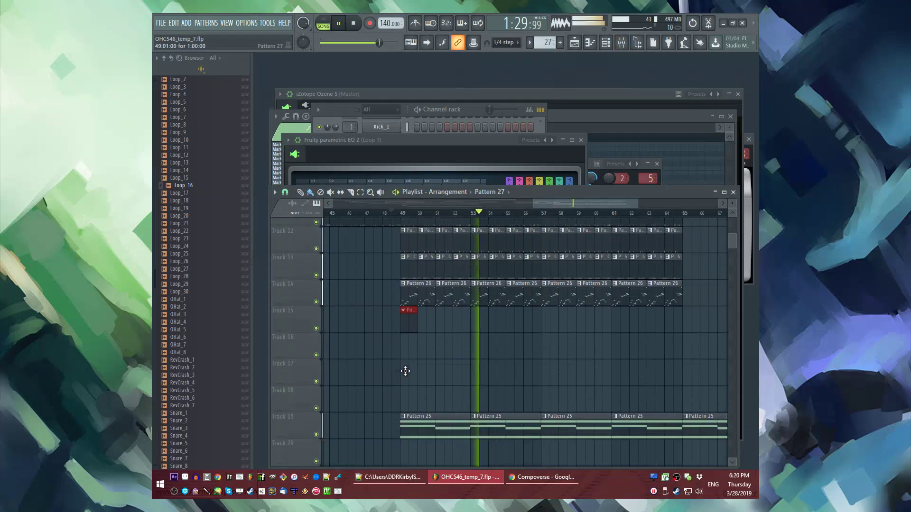
{"action": "scroll", "coordinate": [406, 318], "scroll_direction": "up", "scroll_amount": 1}
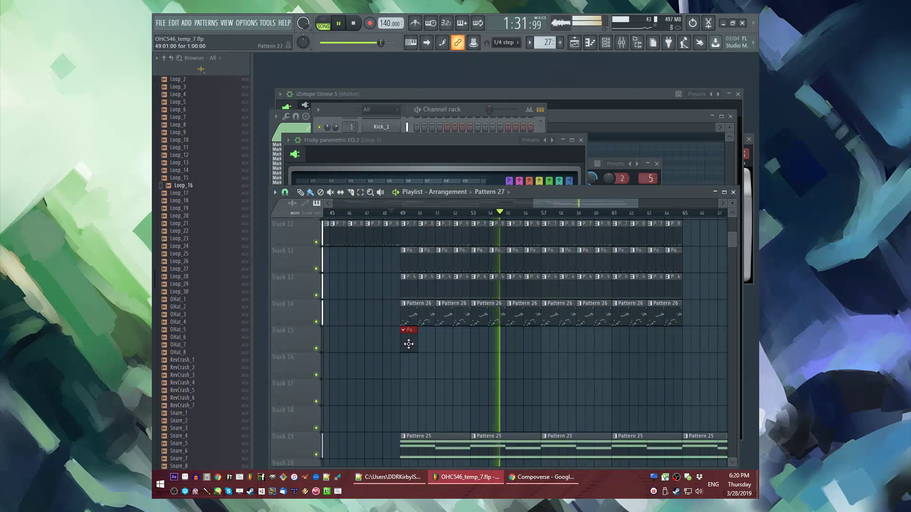
{"action": "double_click", "coordinate": [409, 344]}
{"action": "left_click", "coordinate": [591, 375]}
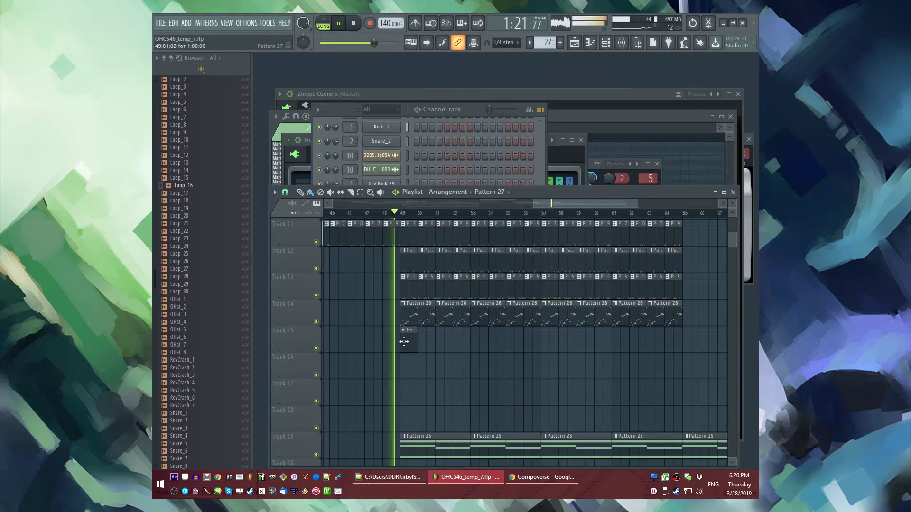
{"action": "left_click_drag", "start_coordinate": [408, 344], "coordinate": [460, 343]}
{"action": "key", "text": "ctrl+s"}
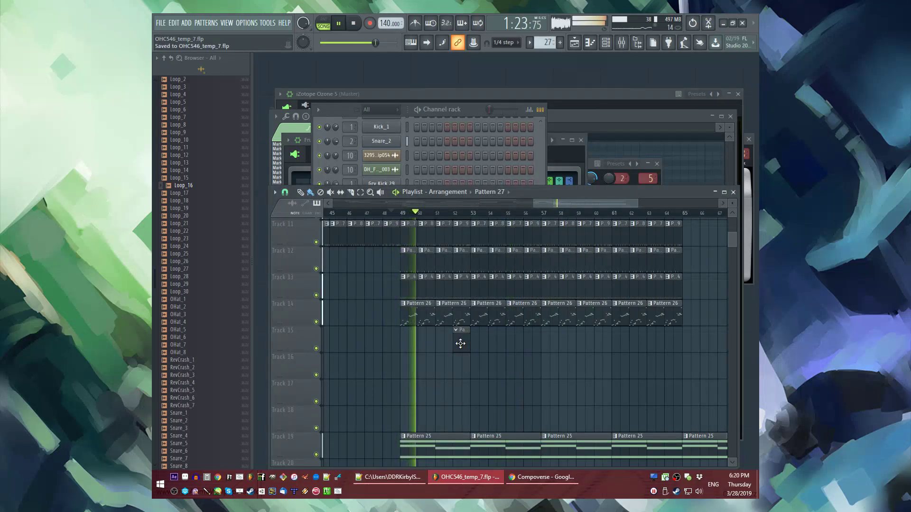
Step: Load dblue_Glitch_v1_3 into effect slot 6 of the Drums 1 mixer track
{"action": "double_click", "coordinate": [460, 344]}
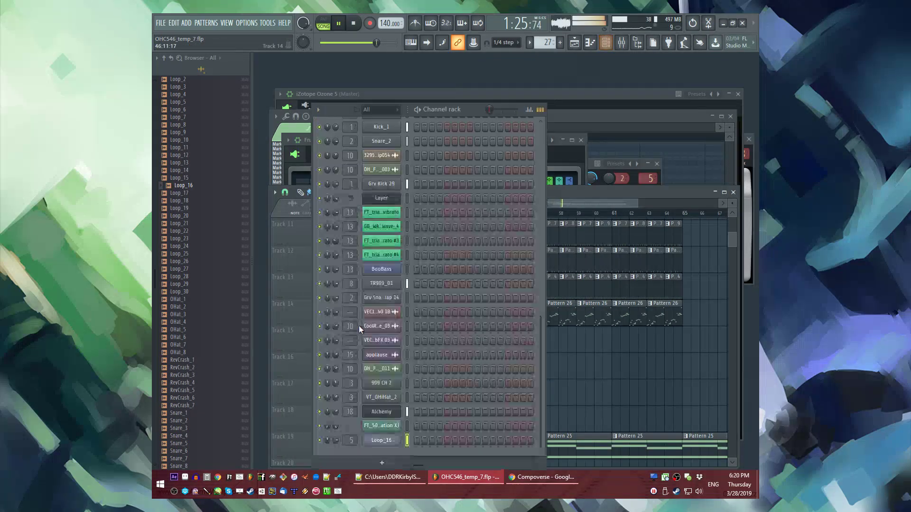
{"action": "key", "text": "F9"}
{"action": "left_click", "coordinate": [353, 299]}
{"action": "left_click", "coordinate": [643, 322]}
{"action": "left_click", "coordinate": [517, 57]}
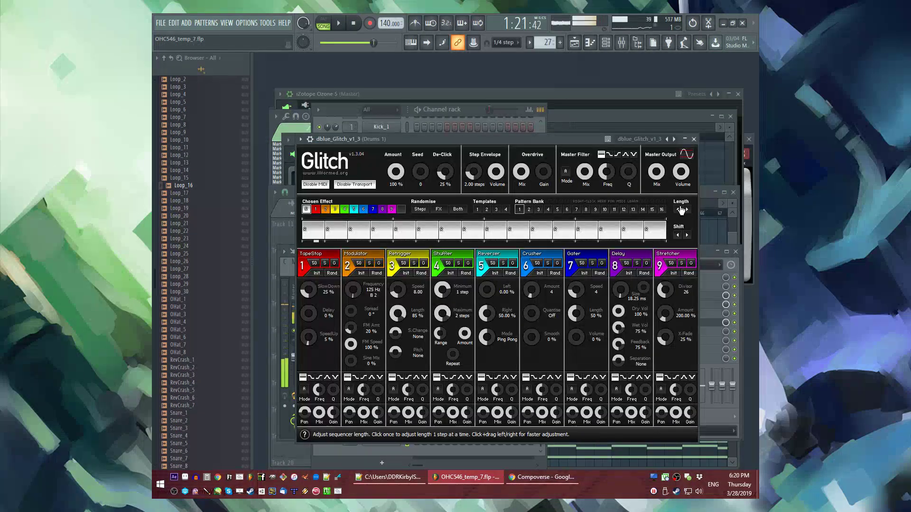
Step: Shorten the Glitch sequence to a quarter of its length, clear its steps and fill the second half with Reverser
{"action": "left_click_drag", "start_coordinate": [677, 212], "coordinate": [645, 214]}
{"action": "key", "text": "space"}
{"action": "left_click", "coordinate": [687, 209]}
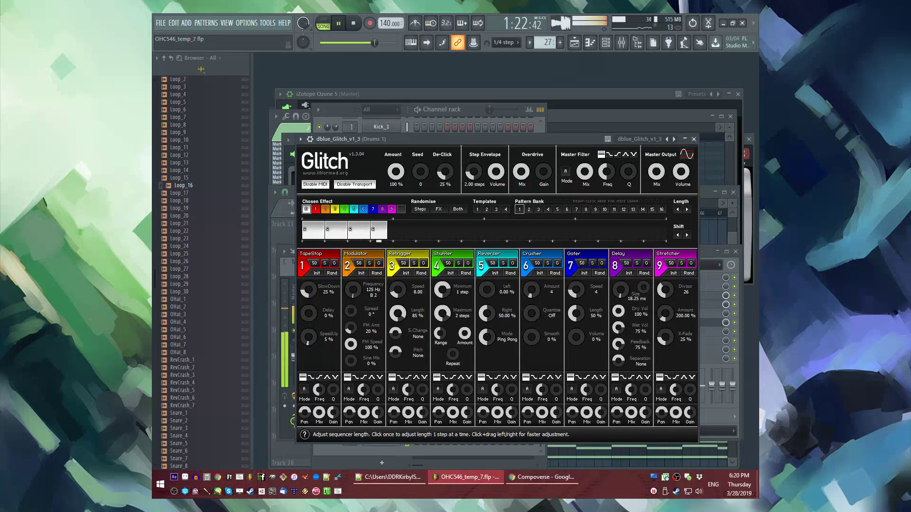
{"action": "left_click_drag", "start_coordinate": [389, 230], "coordinate": [304, 231]}
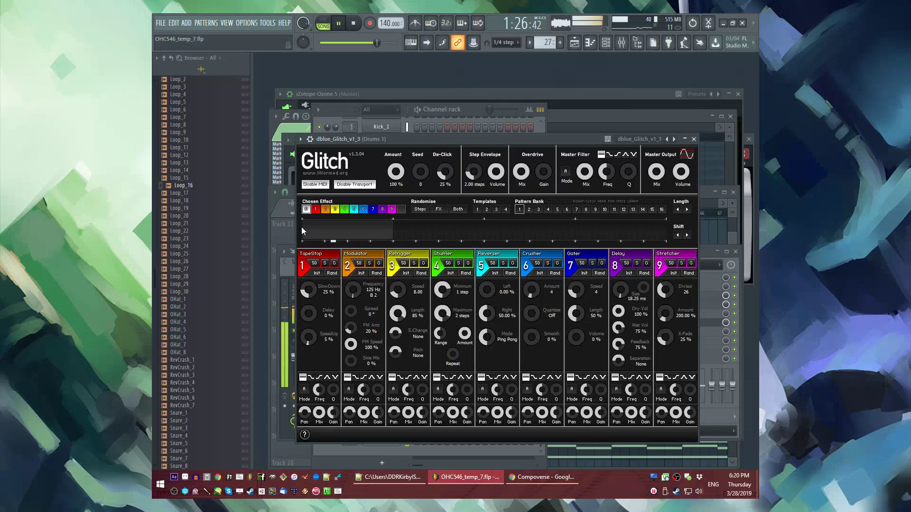
{"action": "left_click", "coordinate": [354, 209]}
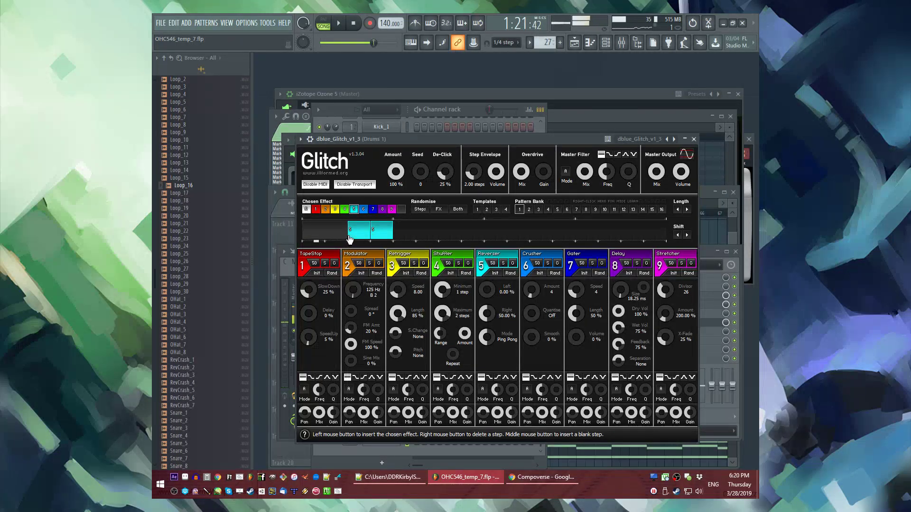
{"action": "key", "text": "space"}
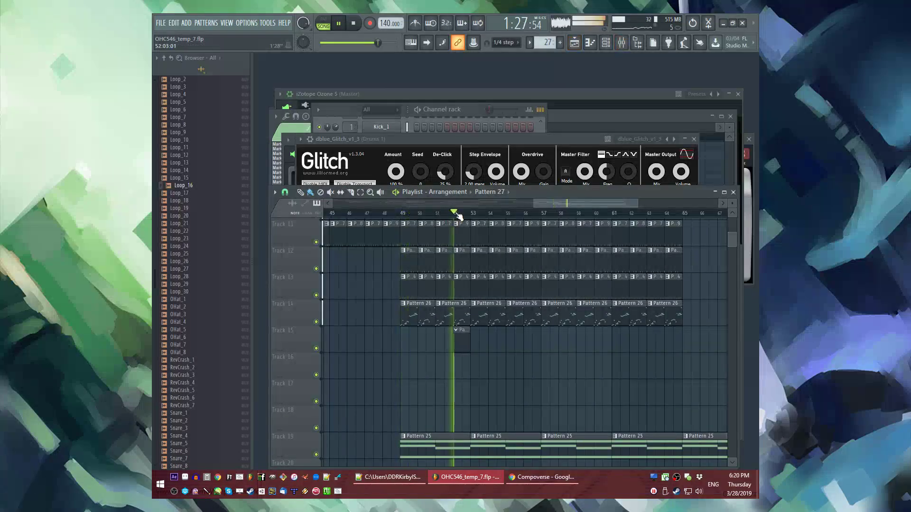
Step: Rework the second half of the Glitch sequence with Reverser, Stretcher, Delay and Retrigger blocks and audition it from bar 52
{"action": "left_click", "coordinate": [391, 209]}
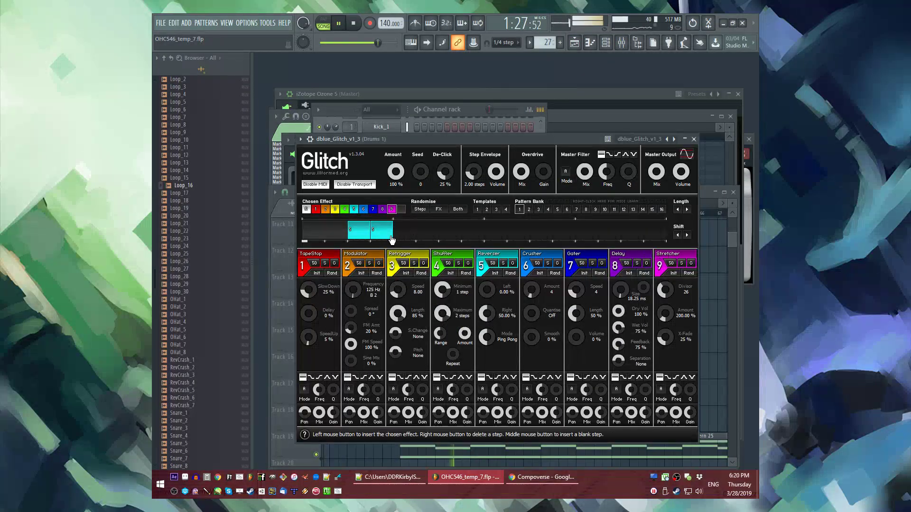
{"action": "left_click", "coordinate": [375, 239]}
{"action": "key", "text": "space"}
{"action": "key", "text": "3"}
{"action": "left_click", "coordinate": [387, 239]}
{"action": "left_click", "coordinate": [375, 237]}
{"action": "key", "text": "5"}
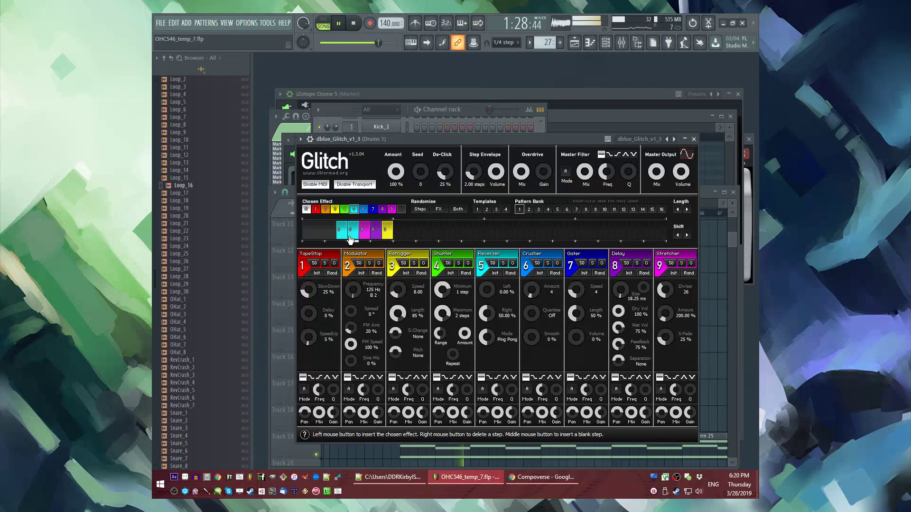
{"action": "key", "text": "space"}
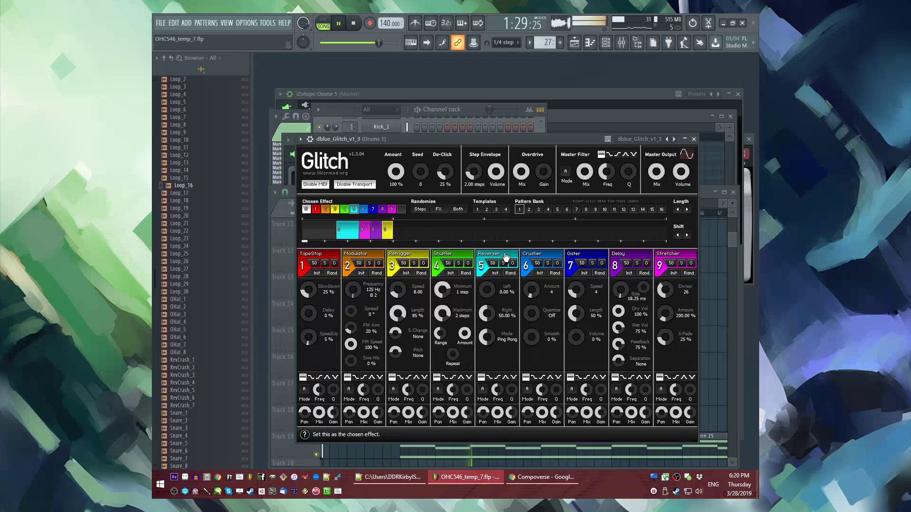
Step: Automate the slot 6 Glitch's mute/solo in Pattern 27, on for bar 1 and off from bar 2, and repeat the clip at bar 60
{"action": "key", "text": "F5"}
{"action": "key", "text": "F9"}
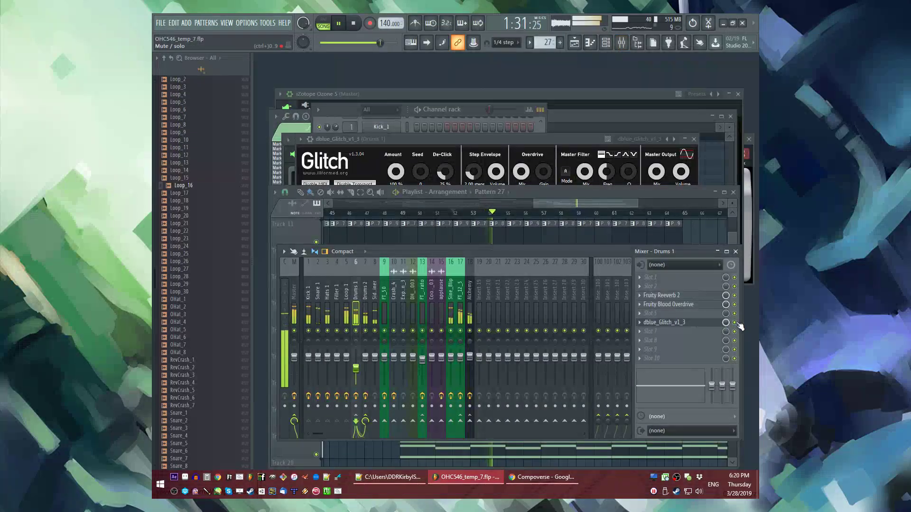
{"action": "right_click", "coordinate": [734, 322]}
{"action": "key", "text": "Escape"}
{"action": "right_click", "coordinate": [726, 323]}
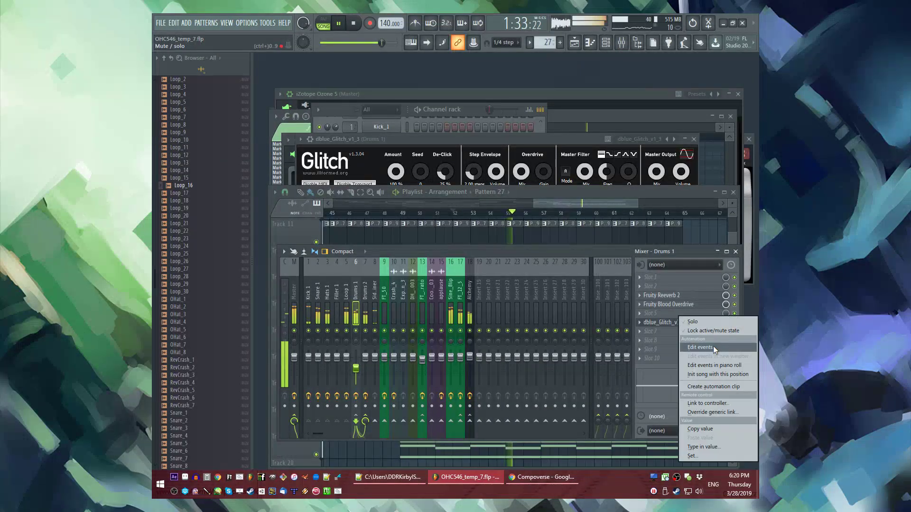
{"action": "left_click", "coordinate": [713, 347]}
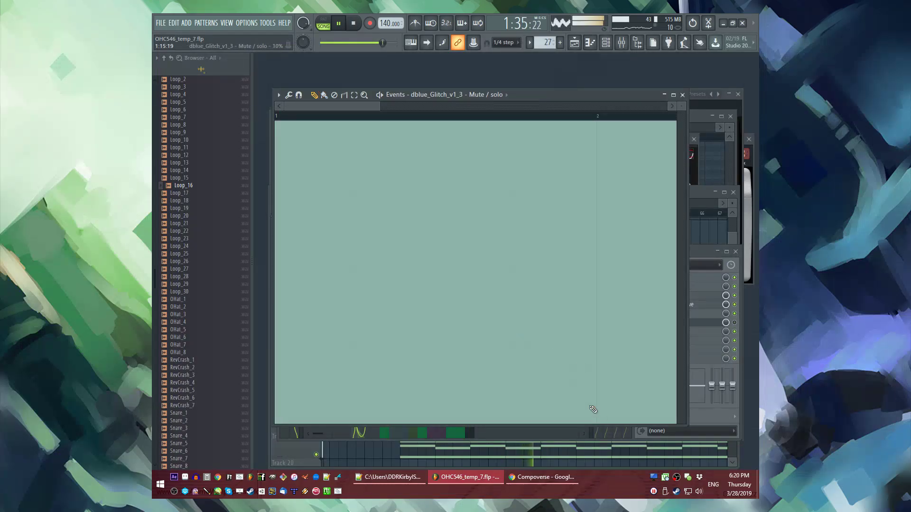
{"action": "key", "text": "F5"}
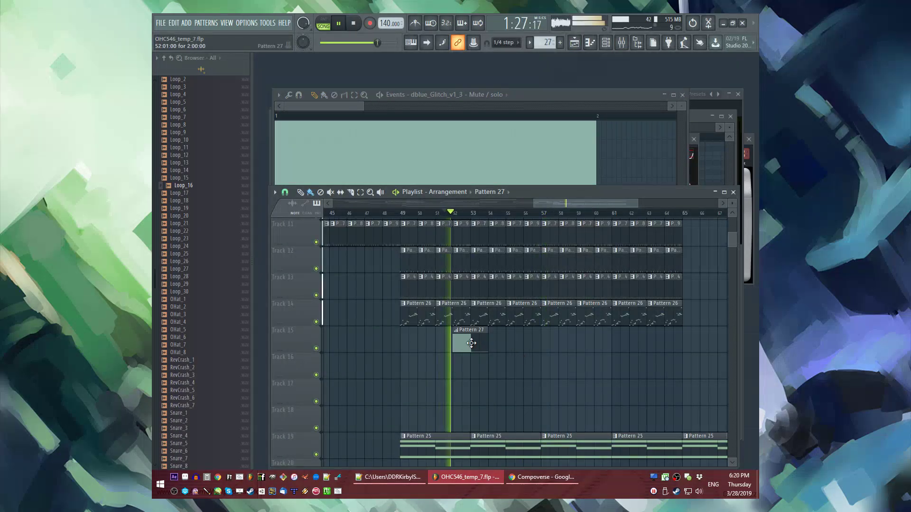
{"action": "left_click", "coordinate": [606, 350]}
Step: Start Pattern 28 and load a second dblue_Glitch_v1_3 into slot 7 of the Drums 1 mixer track
{"action": "key", "text": "F4"}
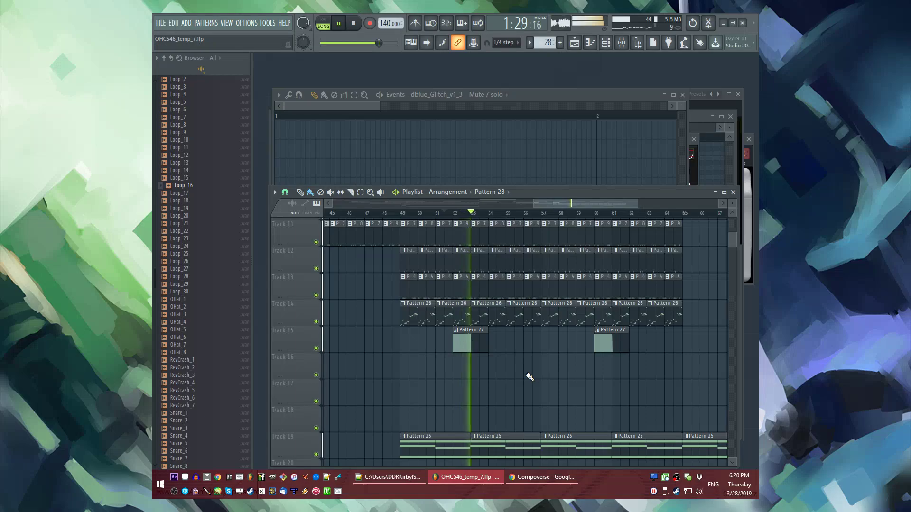
{"action": "key", "text": "F9"}
{"action": "left_click", "coordinate": [639, 322]}
{"action": "left_click", "coordinate": [643, 331]}
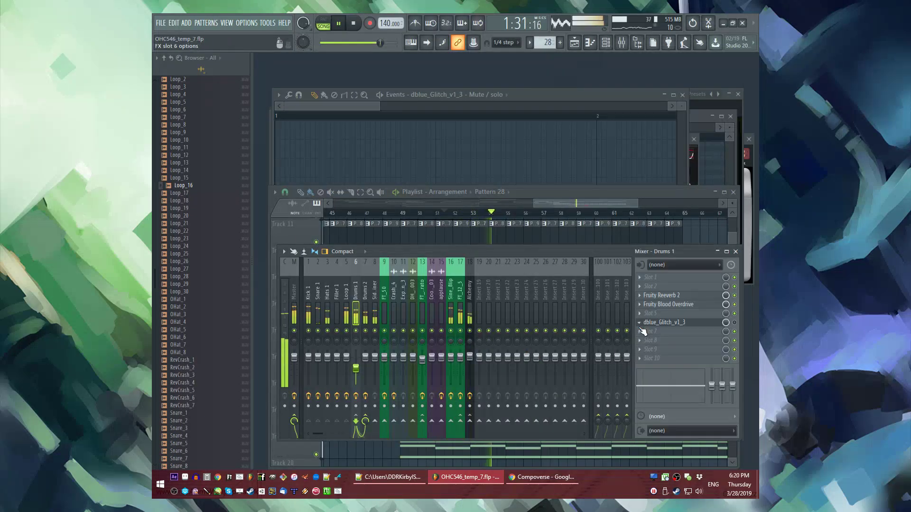
{"action": "left_click", "coordinate": [515, 118]}
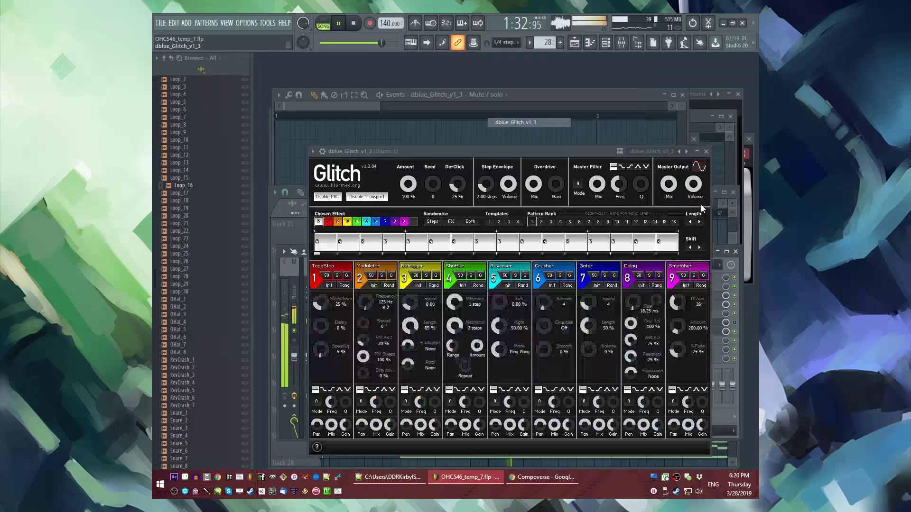
Step: Shorten the second Glitch's sequence to a quarter length, clearing its first half and filling its second half with Gater
{"action": "right_click", "coordinate": [474, 242]}
{"action": "right_click", "coordinate": [433, 243]}
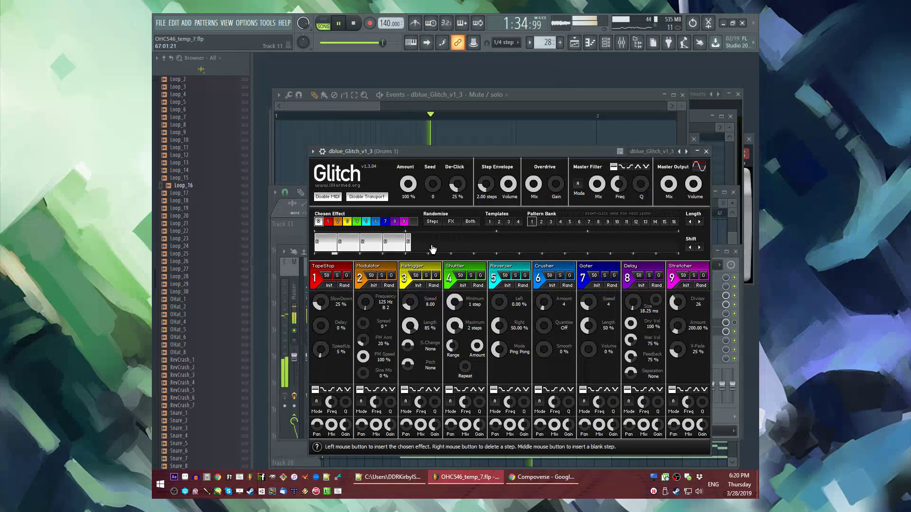
{"action": "right_click", "coordinate": [392, 244]}
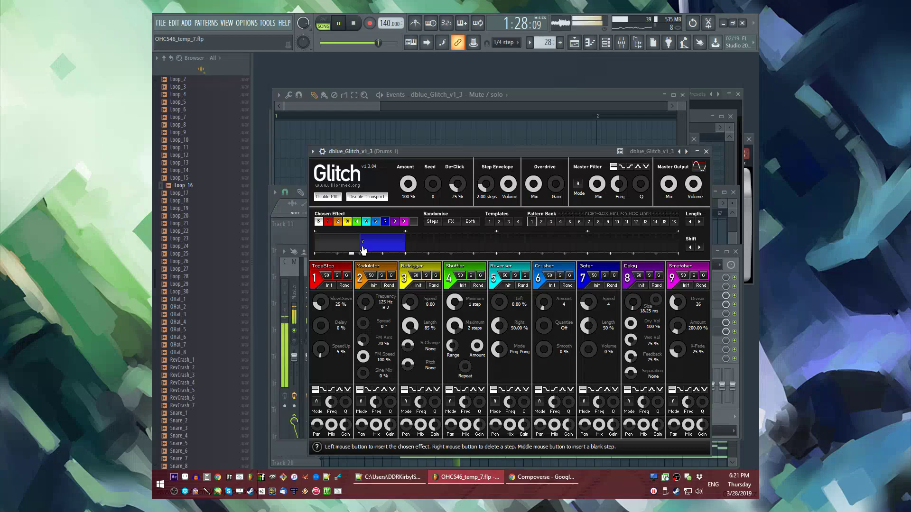
Step: Replace the end of the Gater block with Reverser and Stretcher, and add a short Delay block before the Gater
{"action": "left_click", "coordinate": [406, 279]}
{"action": "left_click", "coordinate": [393, 243]}
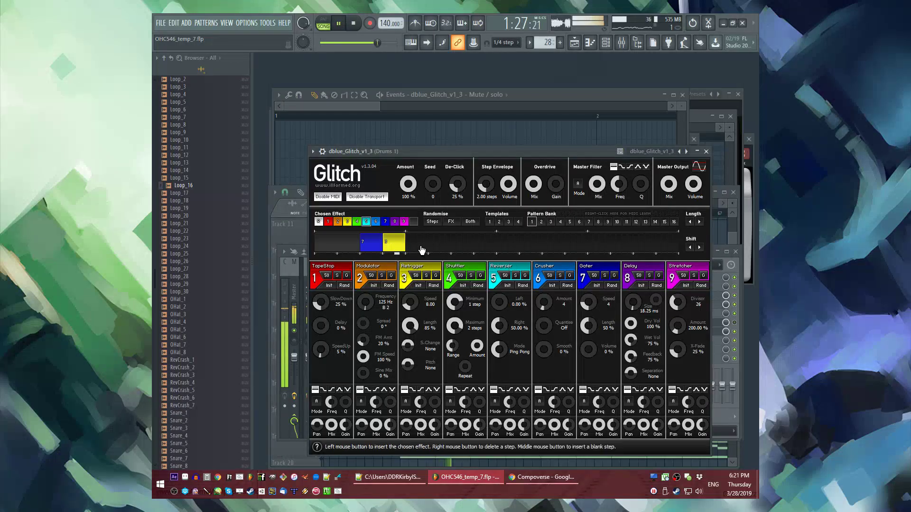
{"action": "scroll", "coordinate": [408, 250], "scroll_direction": "down", "scroll_amount": 4}
{"action": "left_click", "coordinate": [398, 249]}
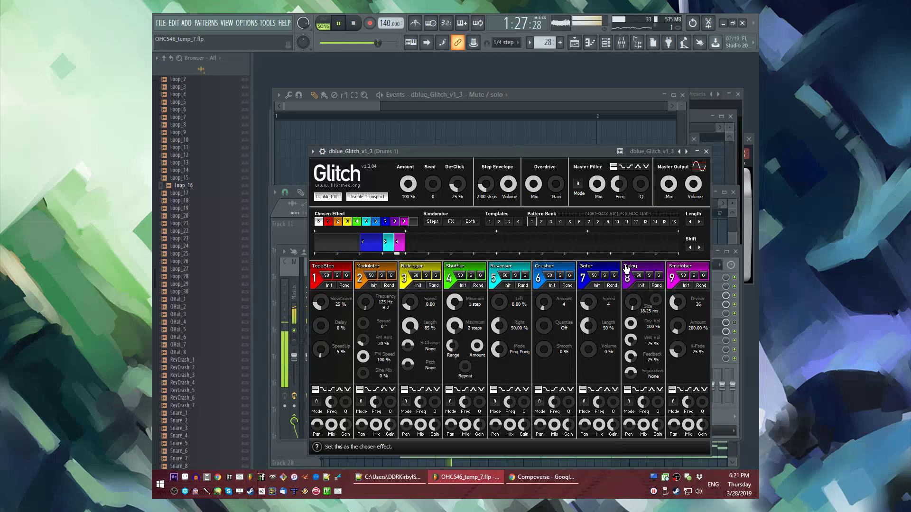
{"action": "left_click", "coordinate": [637, 272]}
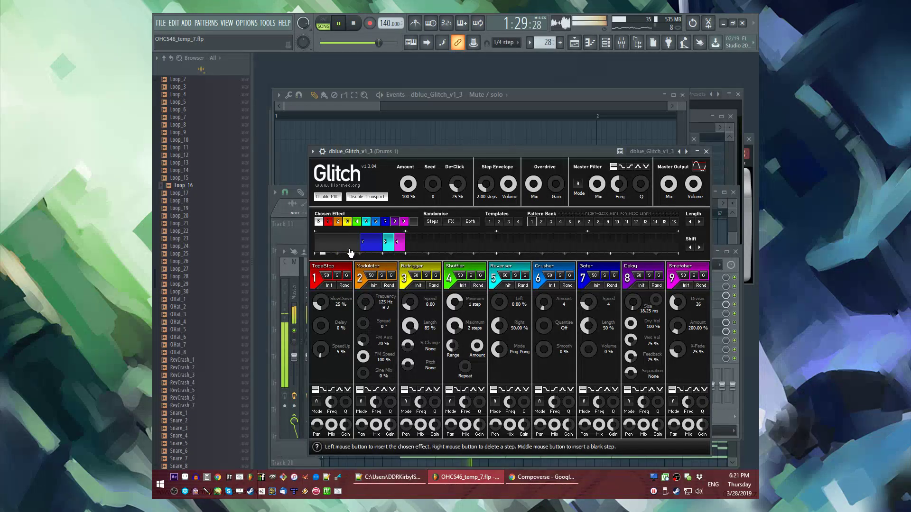
Step: Automate the slot 7 Glitch's mute/solo on for bar 1 of Pattern 28 and place the pattern on Track 16 at bars 56 and 64
{"action": "key", "text": "F9"}
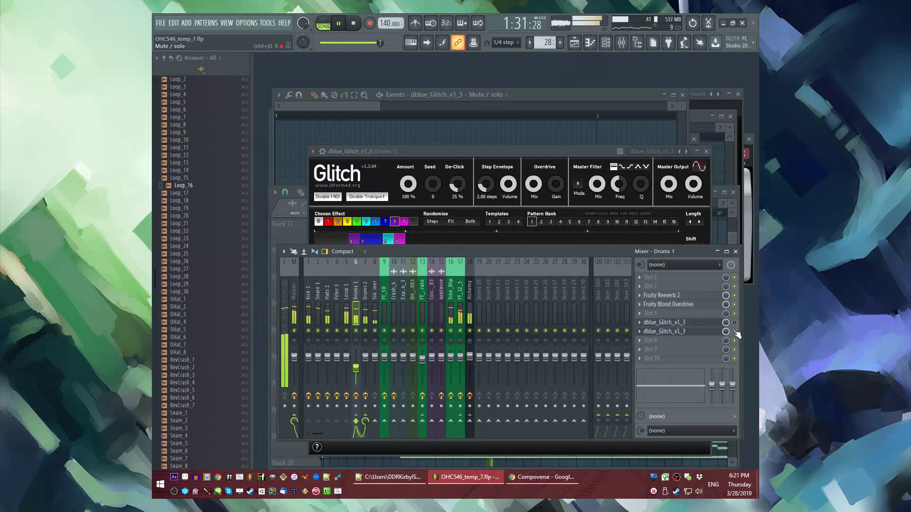
{"action": "right_click", "coordinate": [735, 332]}
{"action": "left_click", "coordinate": [730, 374]}
{"action": "right_click", "coordinate": [735, 332]}
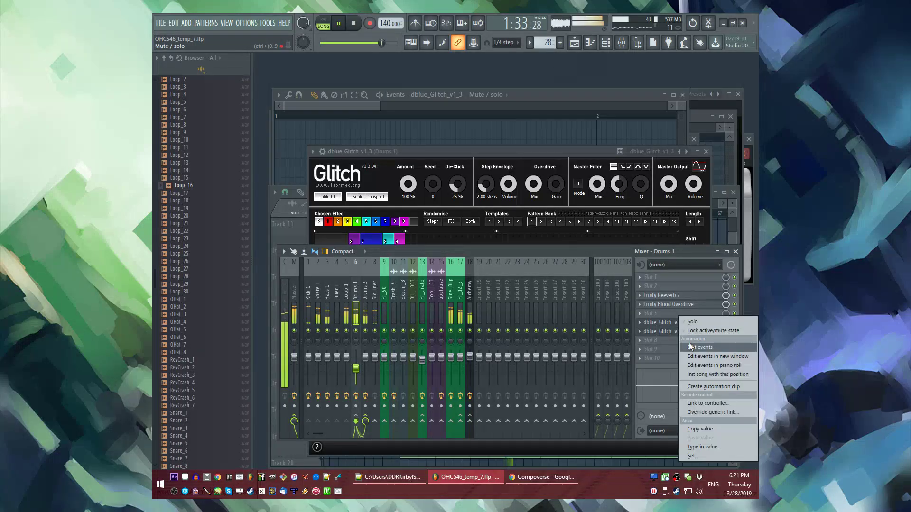
{"action": "left_click", "coordinate": [700, 347]}
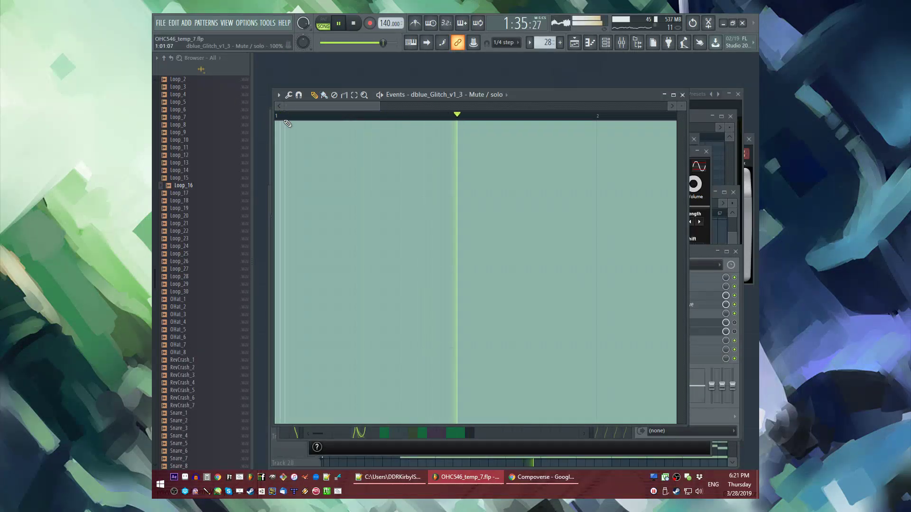
{"action": "key", "text": "F5"}
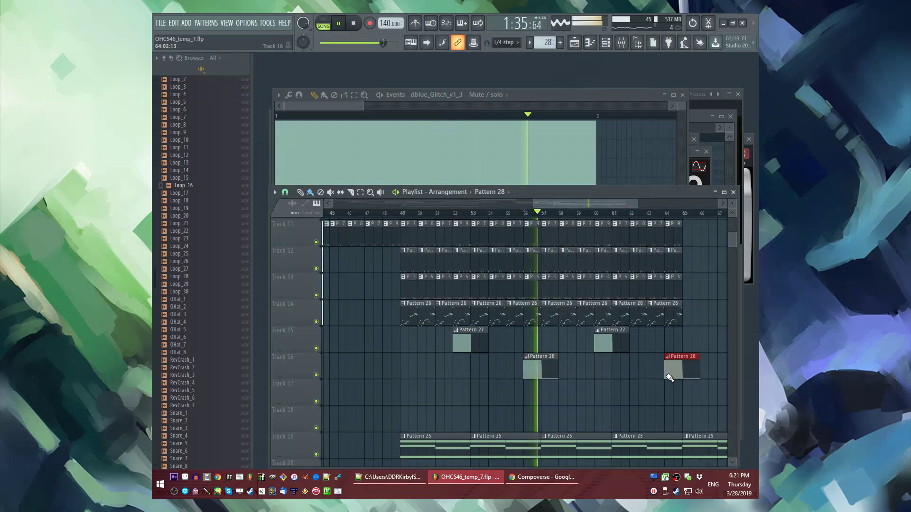
{"action": "scroll", "coordinate": [658, 315], "scroll_direction": "down", "scroll_amount": 2}
{"action": "scroll", "coordinate": [655, 315], "scroll_direction": "up", "scroll_amount": 1}
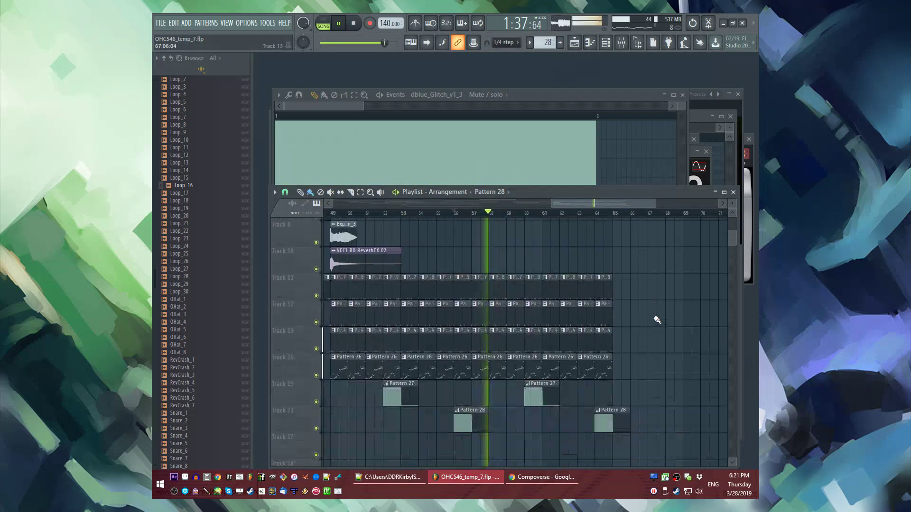
{"action": "scroll", "coordinate": [657, 320], "scroll_direction": "up", "scroll_amount": 3}
{"action": "scroll", "coordinate": [612, 322], "scroll_direction": "down", "scroll_amount": 2}
{"action": "scroll", "coordinate": [451, 361], "scroll_direction": "down", "scroll_amount": 2}
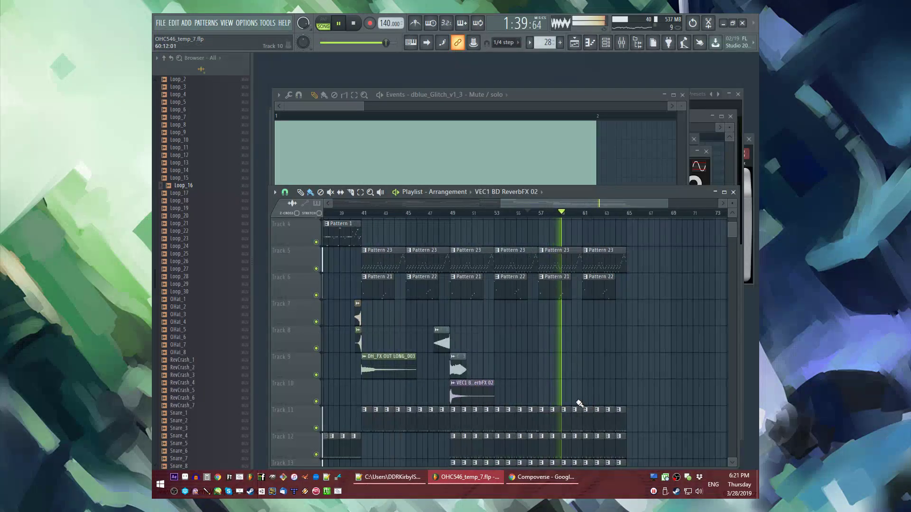
{"action": "scroll", "coordinate": [507, 357], "scroll_direction": "up", "scroll_amount": 5}
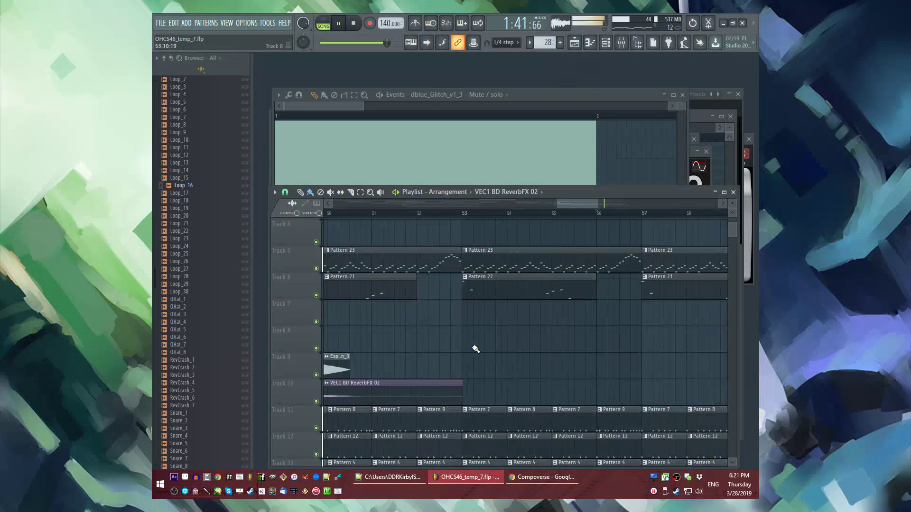
Step: Place a crash4 clip on Track 8 of the playlist so that it ends at bar 57
{"action": "left_click_drag", "start_coordinate": [362, 339], "coordinate": [634, 341]}
{"action": "scroll", "coordinate": [576, 351], "scroll_direction": "up", "scroll_amount": 3}
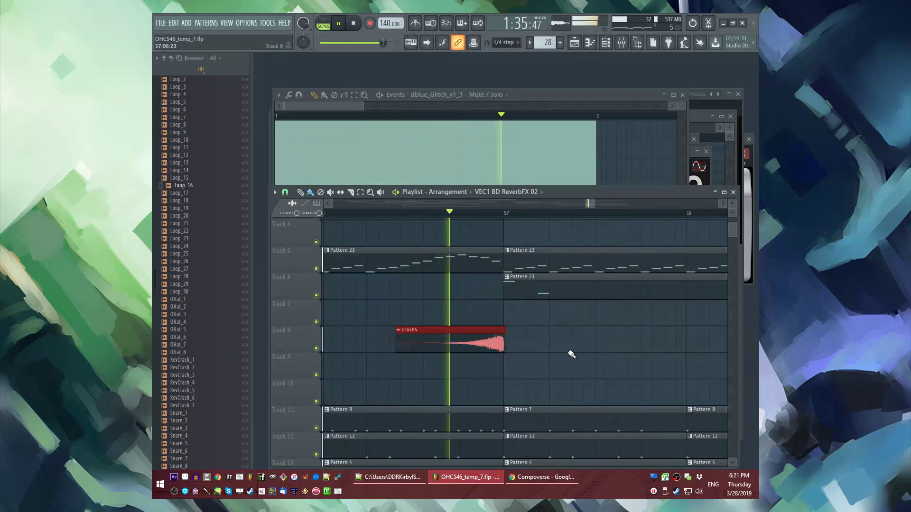
Step: Play the song from just before bar 49 and review the layered clips up to bar 65
{"action": "scroll", "coordinate": [517, 352], "scroll_direction": "down", "scroll_amount": 8}
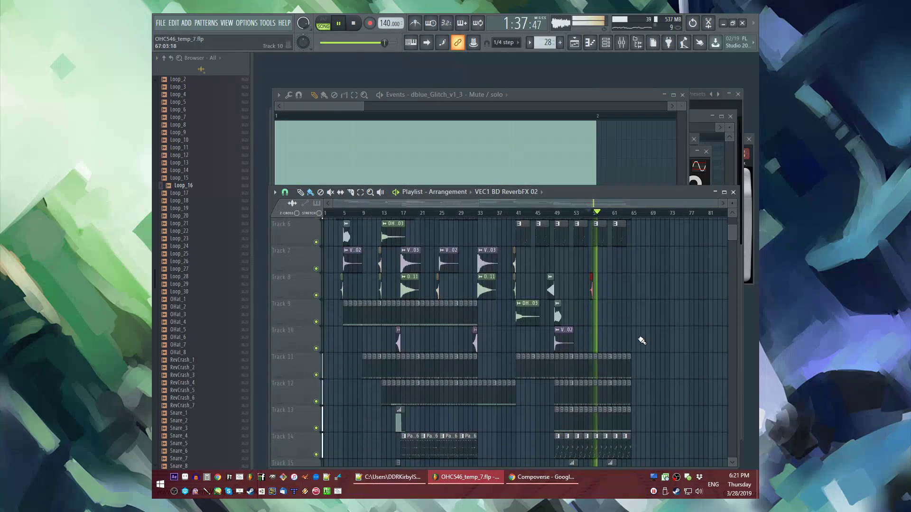
{"action": "scroll", "coordinate": [593, 327], "scroll_direction": "up", "scroll_amount": 3}
{"action": "scroll", "coordinate": [517, 292], "scroll_direction": "down", "scroll_amount": 2}
{"action": "scroll", "coordinate": [517, 293], "scroll_direction": "up", "scroll_amount": 3}
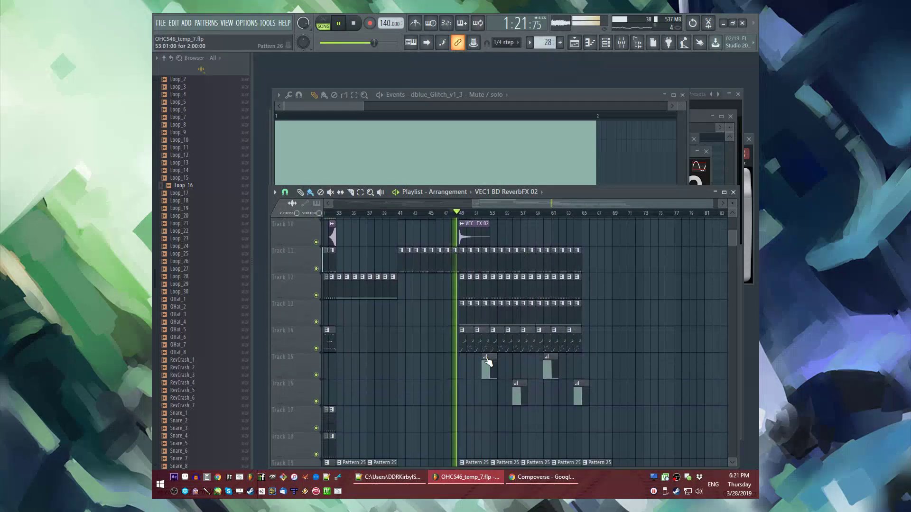
{"action": "scroll", "coordinate": [474, 378], "scroll_direction": "up", "scroll_amount": 2}
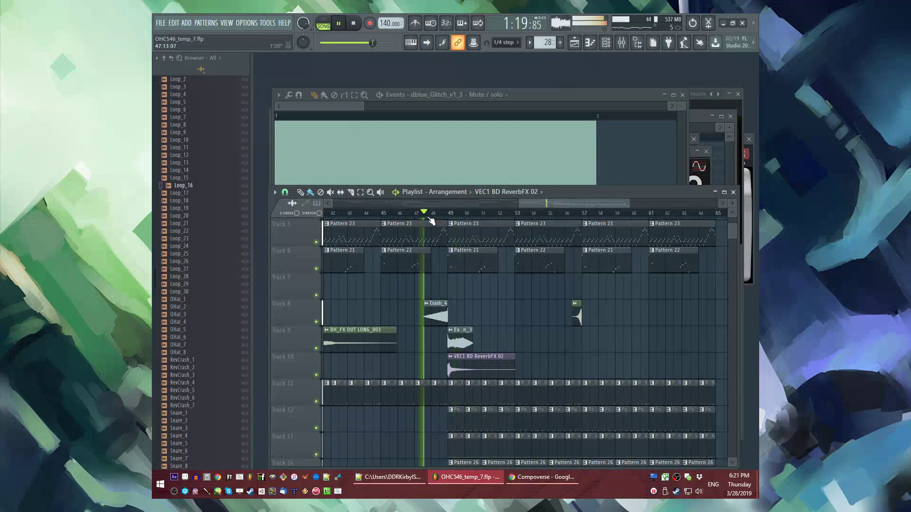
{"action": "scroll", "coordinate": [455, 281], "scroll_direction": "up", "scroll_amount": 3}
{"action": "scroll", "coordinate": [456, 281], "scroll_direction": "down", "scroll_amount": 3}
{"action": "left_click", "coordinate": [406, 213]}
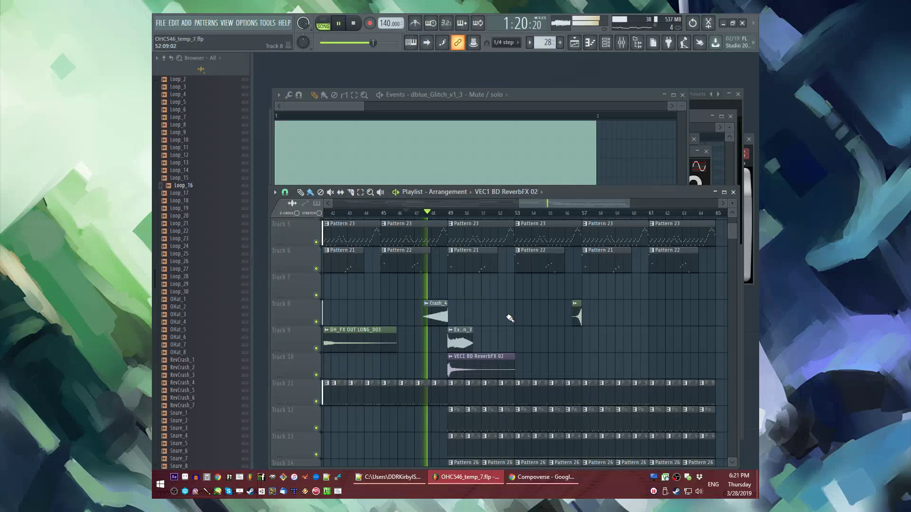
{"action": "scroll", "coordinate": [510, 319], "scroll_direction": "up", "scroll_amount": 3}
{"action": "scroll", "coordinate": [510, 318], "scroll_direction": "down", "scroll_amount": 8}
{"action": "scroll", "coordinate": [510, 318], "scroll_direction": "up", "scroll_amount": 5}
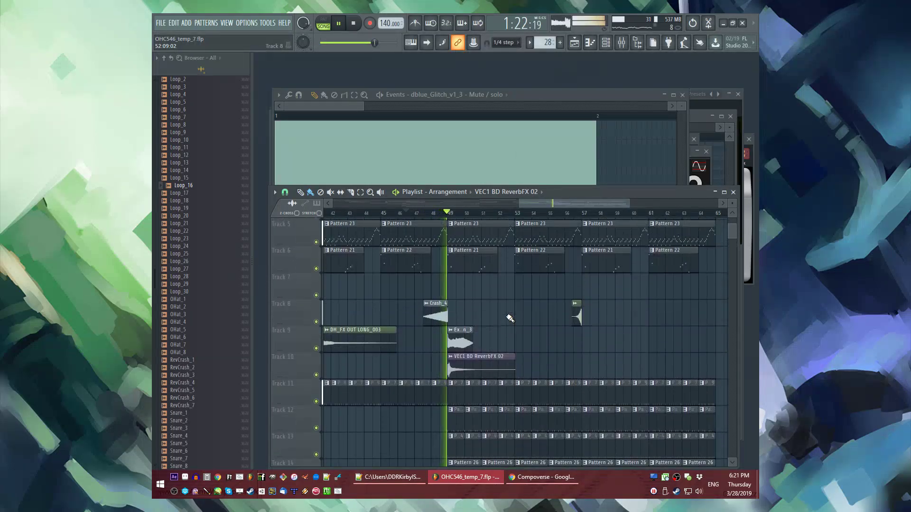
Step: Start Pattern 29, add the Triangle_Whistle preset as the first channel and open its piano roll
{"action": "key", "text": "F6"}
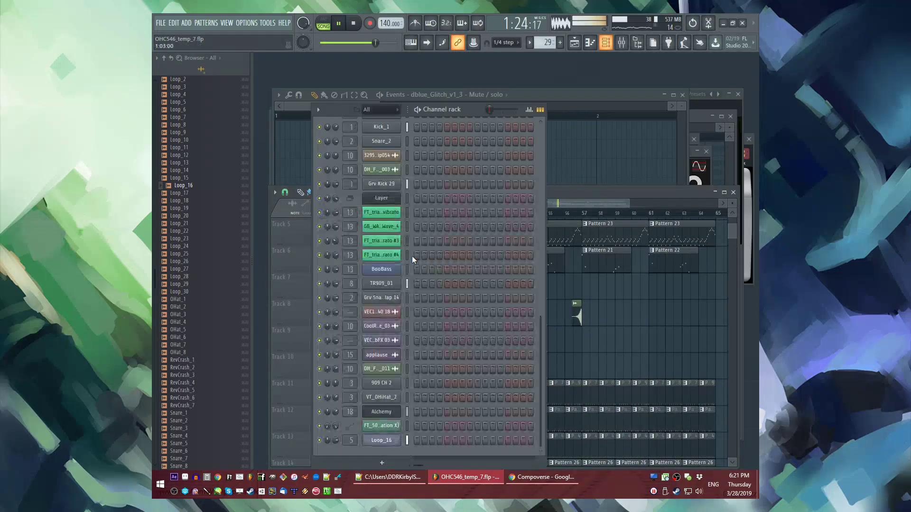
{"action": "scroll", "coordinate": [211, 247], "scroll_direction": "up", "scroll_amount": 10}
{"action": "scroll", "coordinate": [411, 289], "scroll_direction": "up", "scroll_amount": 5}
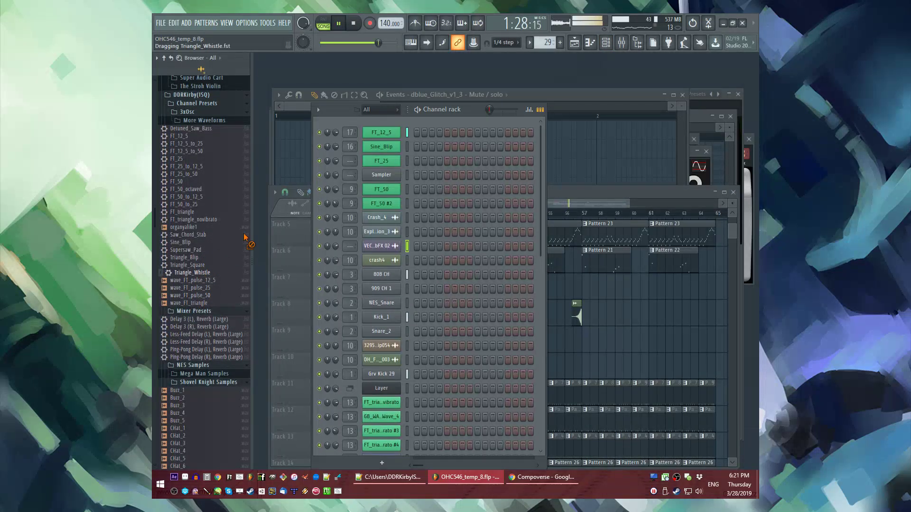
{"action": "left_click_drag", "start_coordinate": [380, 121], "coordinate": [379, 124]}
{"action": "right_click", "coordinate": [401, 132]}
{"action": "left_click", "coordinate": [417, 133]}
Step: Draw a long note at the start of Pattern 29 with a short slide note above it, and transpose both down to F4 and G4
{"action": "left_click", "coordinate": [312, 233]}
{"action": "left_click_drag", "start_coordinate": [308, 232], "coordinate": [578, 220]}
{"action": "left_click", "coordinate": [312, 207]}
{"action": "key", "text": "l"}
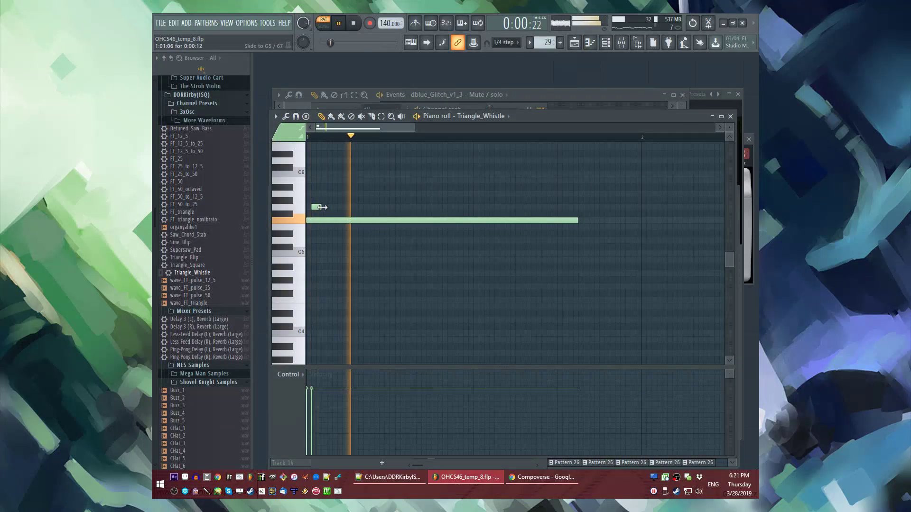
{"action": "key", "text": "ctrl+a"}
{"action": "left_click_drag", "start_coordinate": [318, 221], "coordinate": [315, 300]}
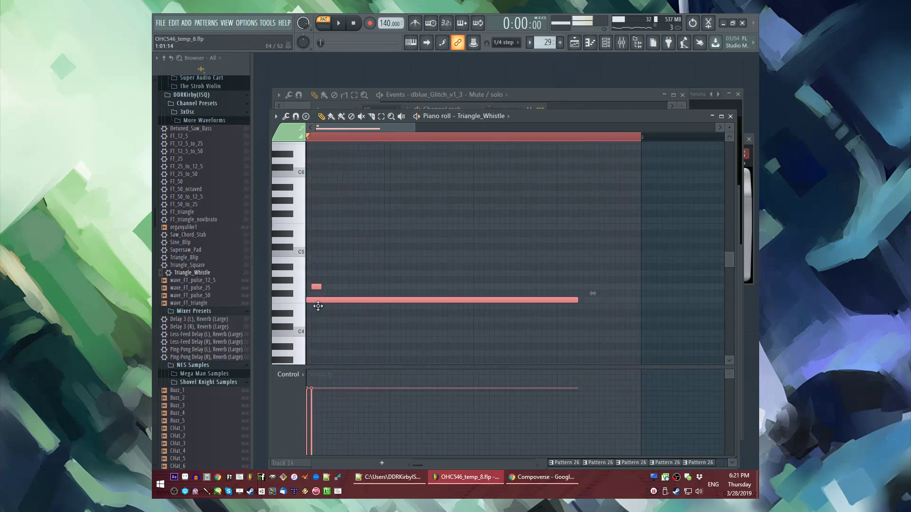
{"action": "left_click", "coordinate": [317, 308]}
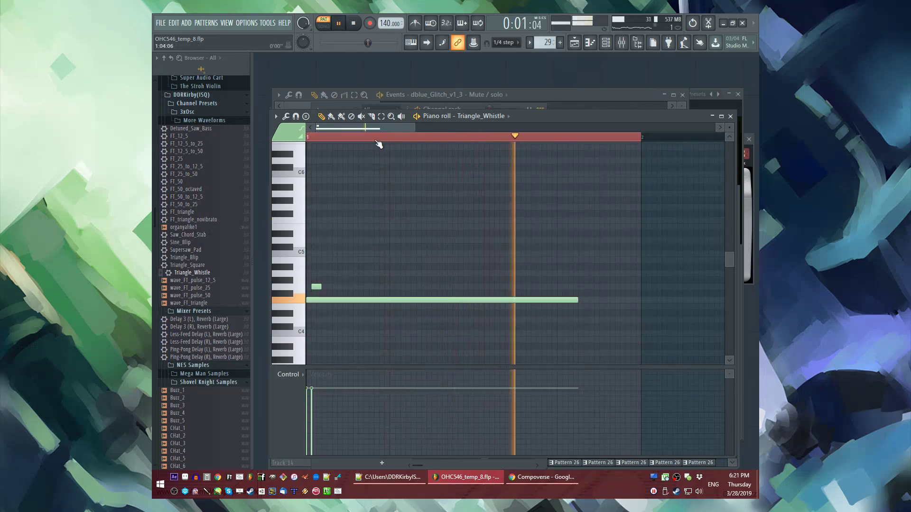
Step: Extend the opening F4 note to bar 2 step 5 and follow it with a second F4 of about four steps
{"action": "key", "text": "l"}
{"action": "left_click_drag", "start_coordinate": [578, 302], "coordinate": [559, 305]}
{"action": "scroll", "coordinate": [559, 304], "scroll_direction": "down", "scroll_amount": 4}
{"action": "mouse_move", "coordinate": [441, 306]}
{"action": "left_mouse_down"}
{"action": "mouse_move", "coordinate": [421, 308]}
{"action": "mouse_move", "coordinate": [455, 305]}
{"action": "mouse_move", "coordinate": [451, 311]}
{"action": "mouse_move", "coordinate": [451, 299]}
{"action": "left_mouse_up"}
{"action": "key", "text": "space"}
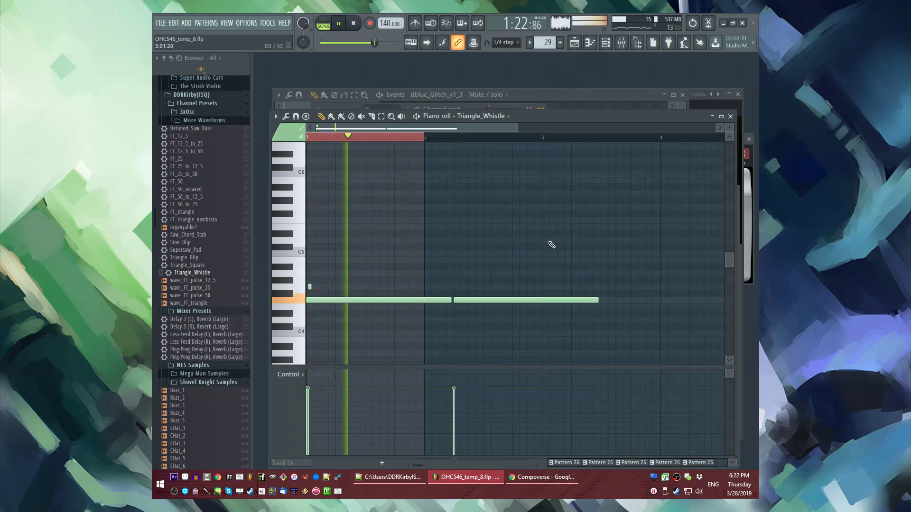
{"action": "scroll", "coordinate": [449, 137], "scroll_direction": "up", "scroll_amount": 1}
{"action": "left_click_drag", "start_coordinate": [606, 302], "coordinate": [443, 316]}
Step: Add G4, F4 and E4 notes at steps 9, 12 and 15 of bar 2
{"action": "key", "text": "space"}
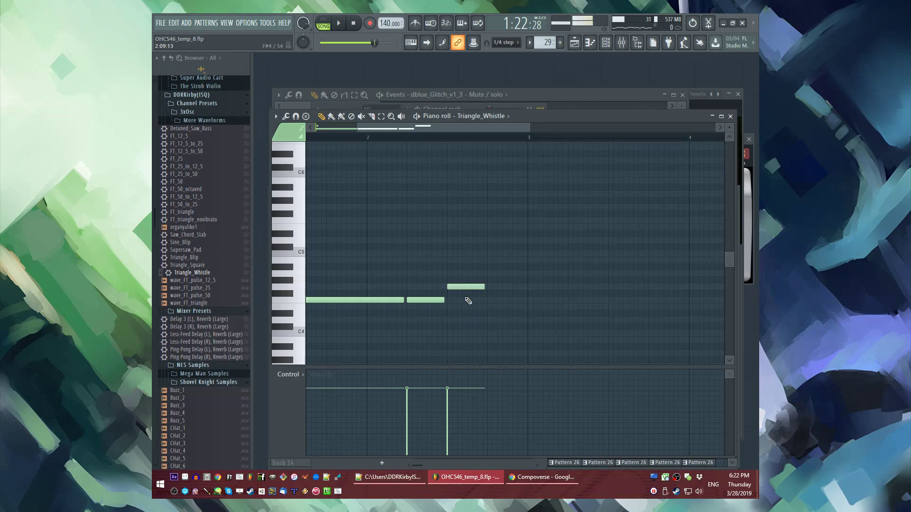
{"action": "left_click_drag", "start_coordinate": [515, 300], "coordinate": [505, 301]}
{"action": "left_click", "coordinate": [508, 301]}
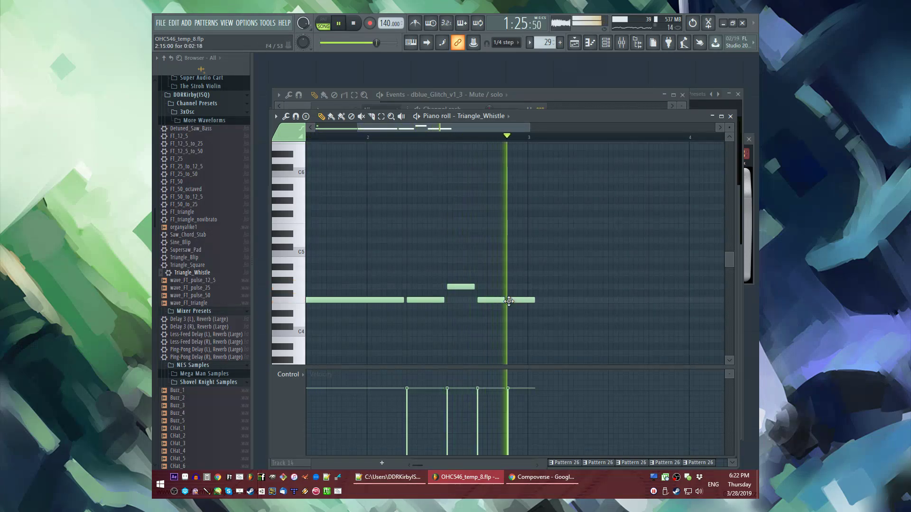
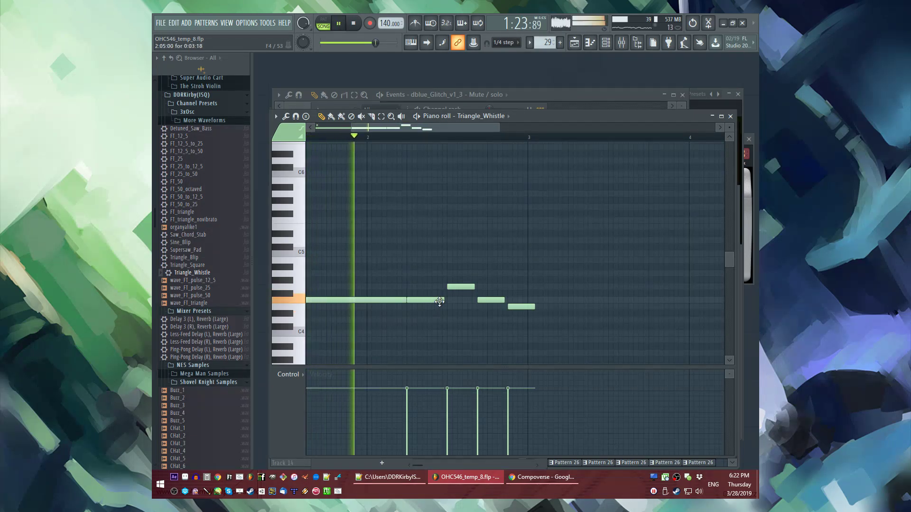
Step: Lengthen the F4, G4 and F4 notes in bar 2 so each reaches the following note, and audition the phrase
{"action": "left_click_drag", "start_coordinate": [458, 271], "coordinate": [539, 317]}
{"action": "scroll", "coordinate": [524, 316], "scroll_direction": "up", "scroll_amount": 2}
{"action": "scroll", "coordinate": [517, 304], "scroll_direction": "down", "scroll_amount": 1}
{"action": "left_click", "coordinate": [511, 296]}
{"action": "key", "text": "space"}
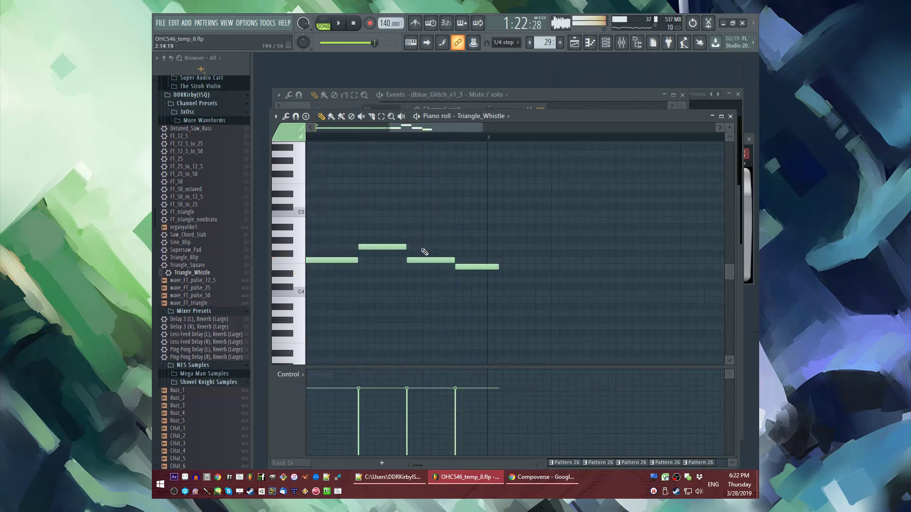
{"action": "key", "text": "space"}
{"action": "scroll", "coordinate": [408, 247], "scroll_direction": "down", "scroll_amount": 1}
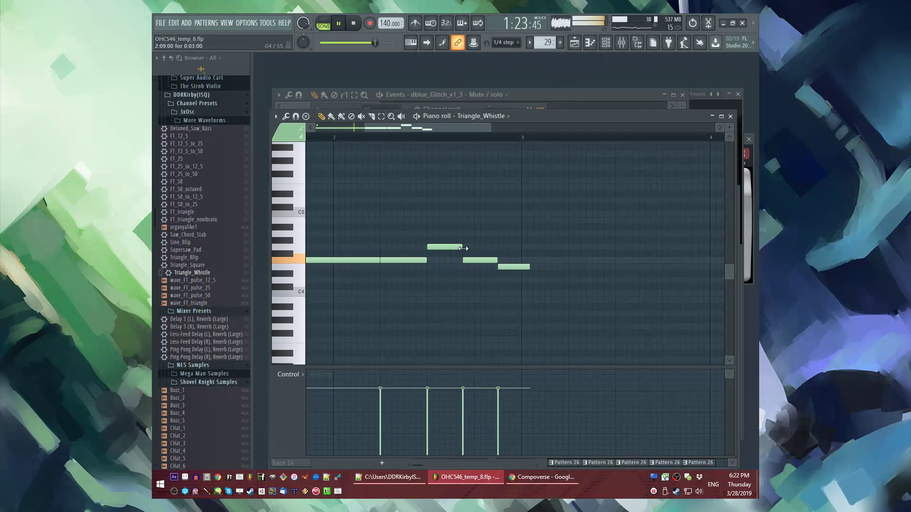
{"action": "key", "text": "space"}
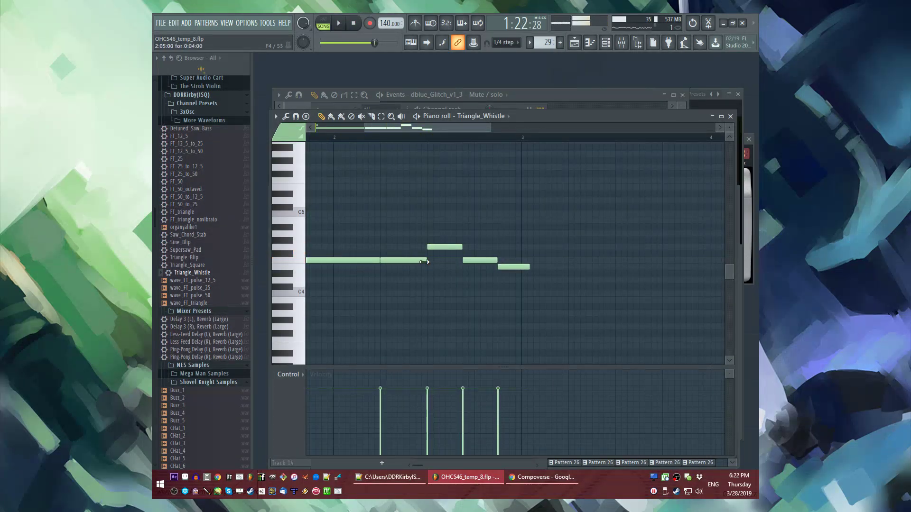
Step: Shorten the E4 to end just before bar 3, and add an A#3 of about 1¼ bars from bar 3 with a short C4 slide note
{"action": "key", "text": "space"}
{"action": "key", "text": "space"}
{"action": "left_click_drag", "start_coordinate": [524, 268], "coordinate": [512, 272]}
{"action": "key", "text": "space"}
{"action": "left_click", "coordinate": [525, 293]}
{"action": "key", "text": "space"}
{"action": "left_click_drag", "start_coordinate": [540, 306], "coordinate": [558, 283]}
{"action": "key", "text": "space"}
{"action": "key", "text": "space"}
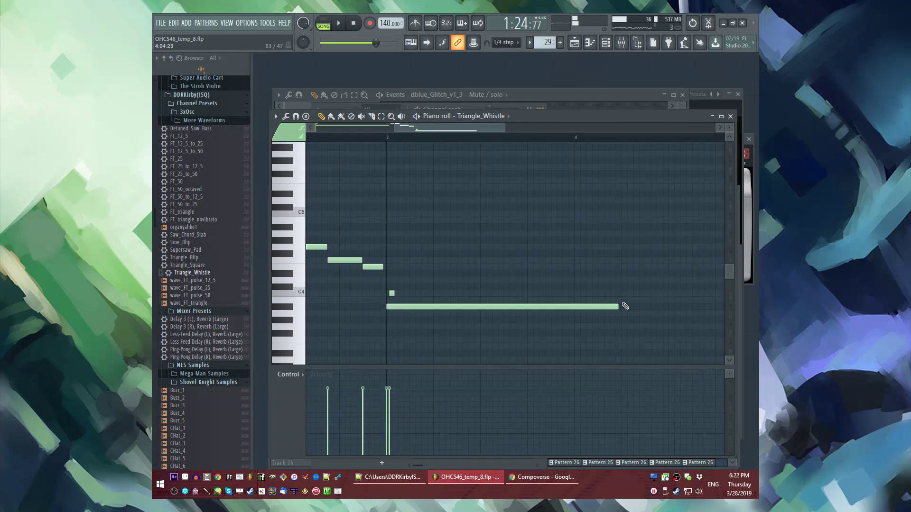
Step: Add a four-step A#3 note at bar 4 step 5 and a short F#3 slide note at step 7
{"action": "left_click", "coordinate": [625, 306]}
{"action": "scroll", "coordinate": [475, 292], "scroll_direction": "down", "scroll_amount": 2}
{"action": "mouse_move", "coordinate": [505, 333]}
{"action": "left_mouse_down"}
{"action": "mouse_move", "coordinate": [494, 339]}
{"action": "mouse_move", "coordinate": [504, 335]}
{"action": "left_mouse_up"}
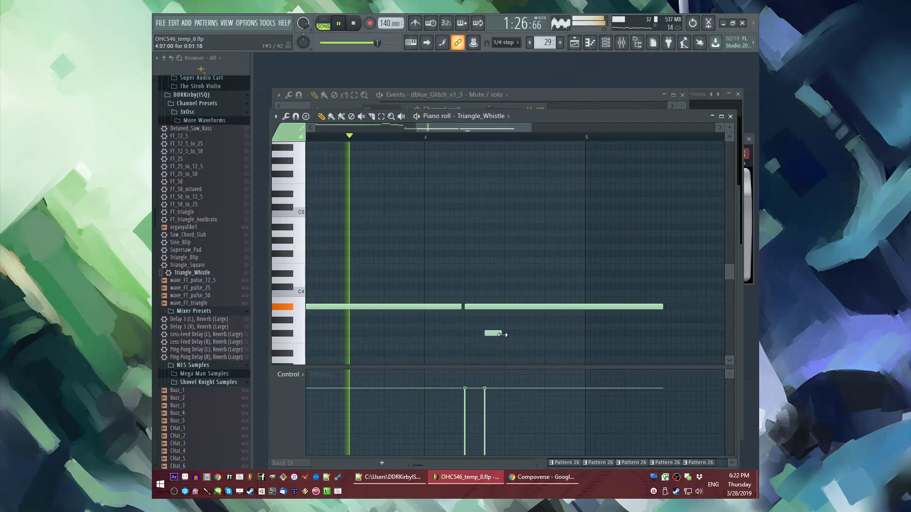
{"action": "left_click_drag", "start_coordinate": [662, 307], "coordinate": [504, 315]}
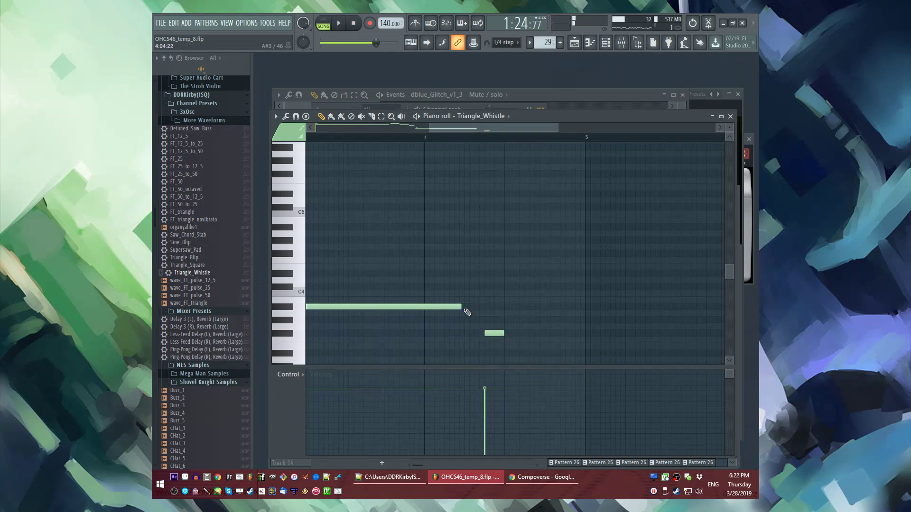
{"action": "left_click", "coordinate": [465, 307]}
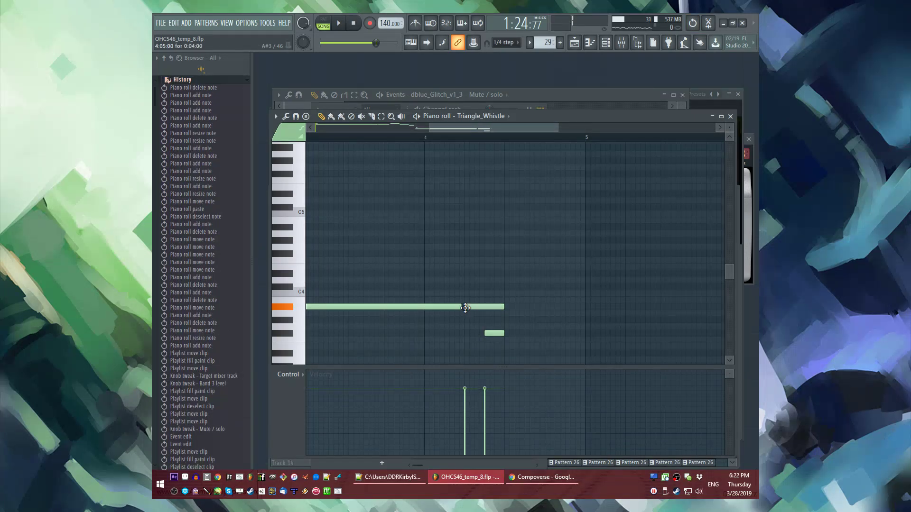
{"action": "right_click", "coordinate": [497, 332]}
{"action": "left_click", "coordinate": [489, 333]}
Step: Add G3 at step 9 and A#3 at step 13 of bar 4, and raise the bar's slide note to G3
{"action": "left_click_drag", "start_coordinate": [523, 333], "coordinate": [537, 308]}
{"action": "left_click", "coordinate": [506, 334]}
{"action": "scroll", "coordinate": [518, 332], "scroll_direction": "down", "scroll_amount": 2}
{"action": "key", "text": "space"}
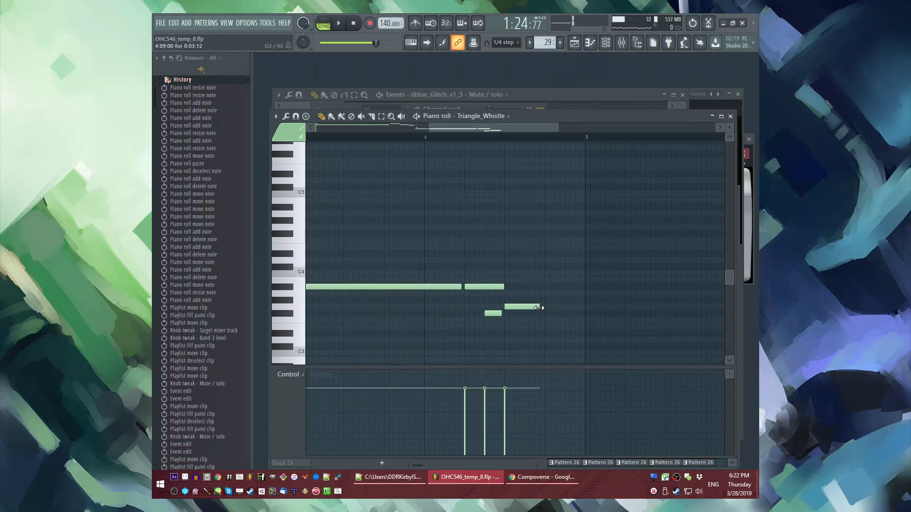
{"action": "left_click", "coordinate": [545, 287]}
{"action": "key", "text": "space"}
{"action": "scroll", "coordinate": [426, 309], "scroll_direction": "up", "scroll_amount": 1}
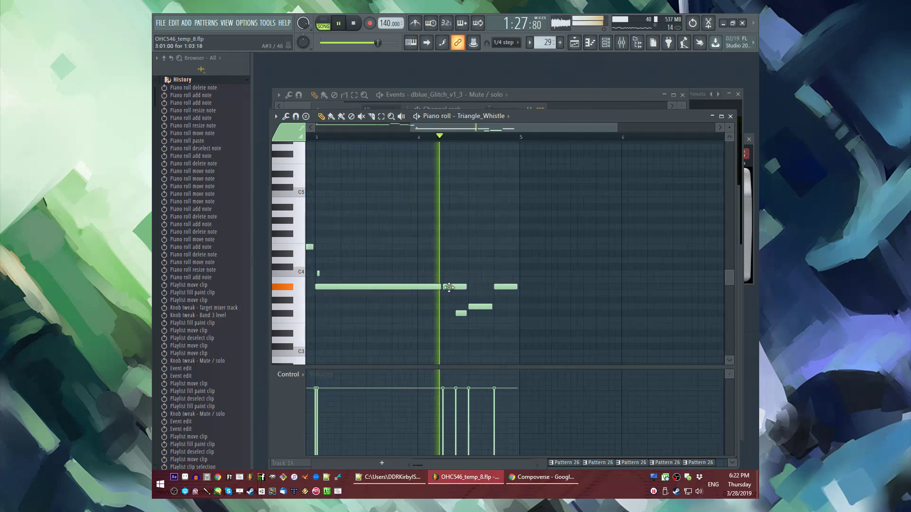
{"action": "left_click_drag", "start_coordinate": [410, 313], "coordinate": [411, 306]}
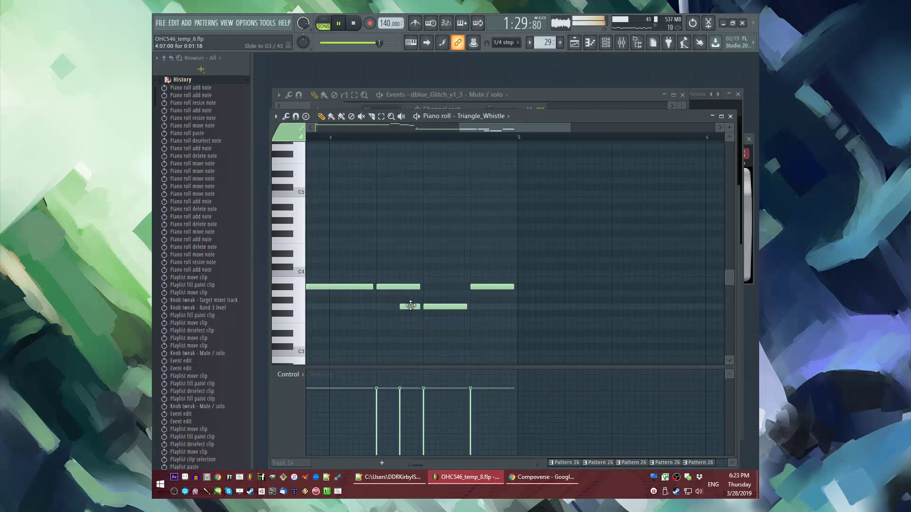
Step: Add a very short A#3 at bar 5 followed by a long C4 ending just before bar 6 step 5
{"action": "left_click", "coordinate": [519, 287]}
{"action": "left_click", "coordinate": [521, 274]}
{"action": "key", "text": "space"}
{"action": "left_click_drag", "start_coordinate": [558, 286], "coordinate": [496, 263]}
{"action": "key", "text": "space"}
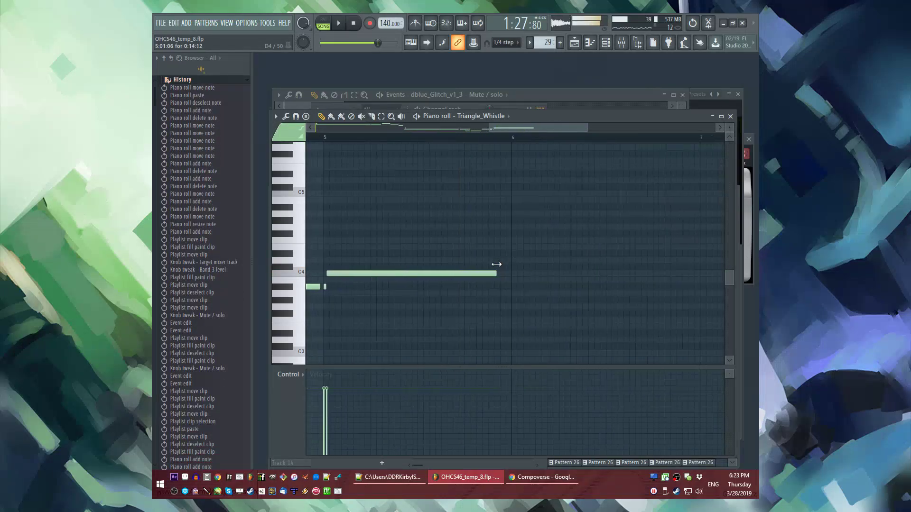
{"action": "left_click_drag", "start_coordinate": [552, 280], "coordinate": [555, 280]}
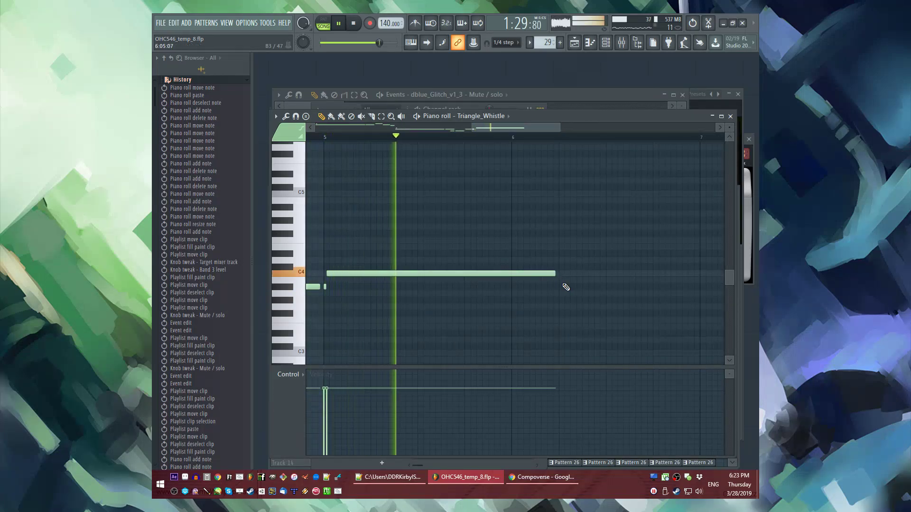
Step: Add a four-step A#3 at bar 6 step 5, then E4 at step 9 and C4 at step 12
{"action": "left_click", "coordinate": [562, 287]}
{"action": "key", "text": "space"}
{"action": "left_click_drag", "start_coordinate": [538, 286], "coordinate": [451, 308]}
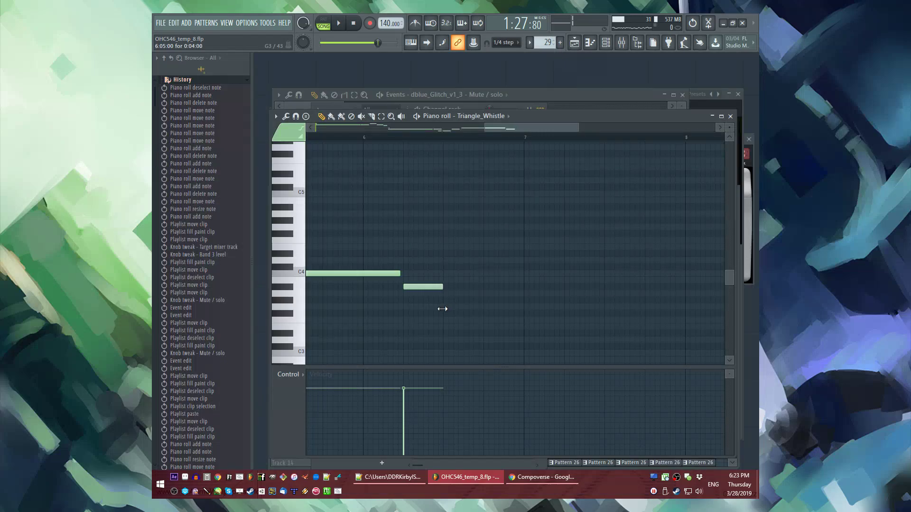
{"action": "left_click", "coordinate": [444, 260]}
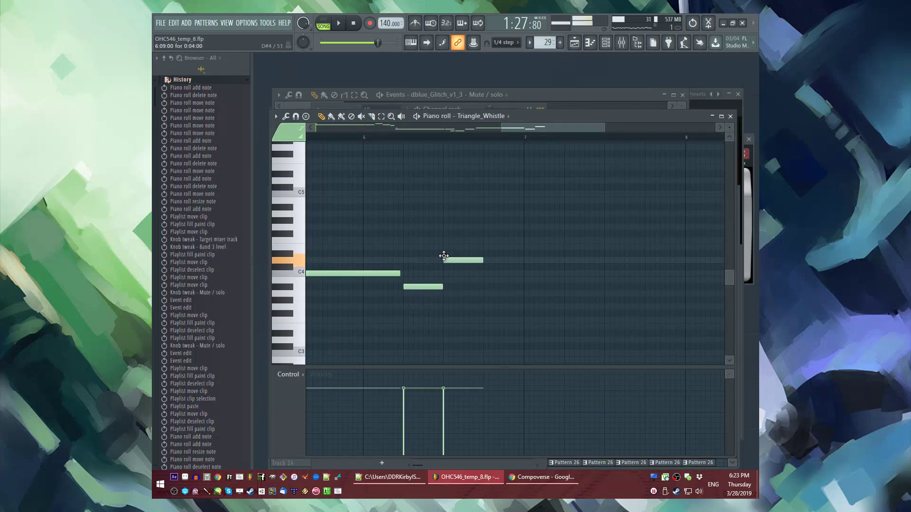
{"action": "left_click_drag", "start_coordinate": [481, 246], "coordinate": [469, 246]}
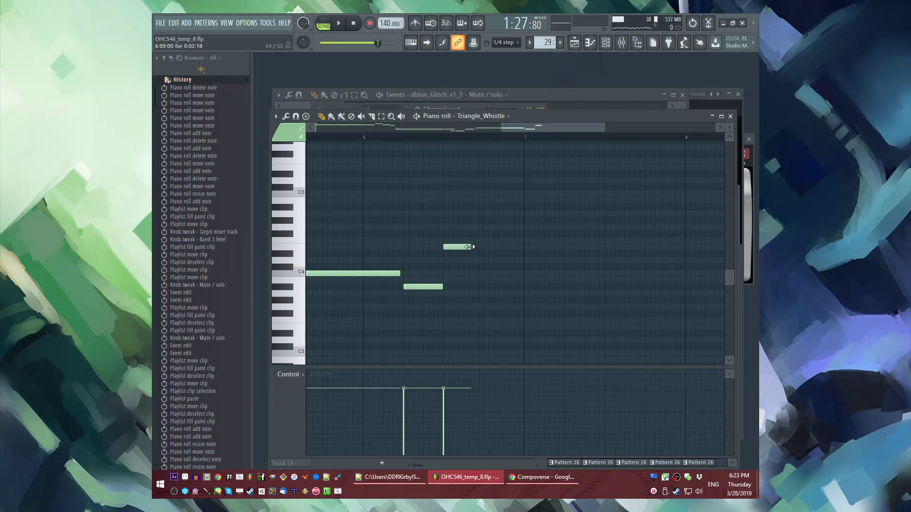
{"action": "left_click", "coordinate": [474, 261]}
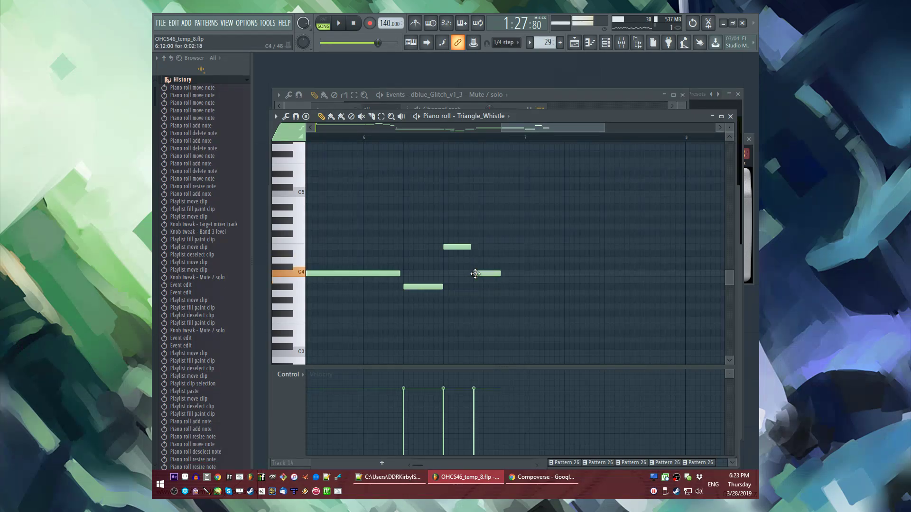
Step: Trim the A#3 in bar 6 slightly, and extend the long C4 and the E4 to meet the notes that follow them
{"action": "left_click", "coordinate": [439, 287]}
{"action": "left_click_drag", "start_coordinate": [399, 274], "coordinate": [402, 273]}
{"action": "left_click_drag", "start_coordinate": [471, 247], "coordinate": [474, 246]}
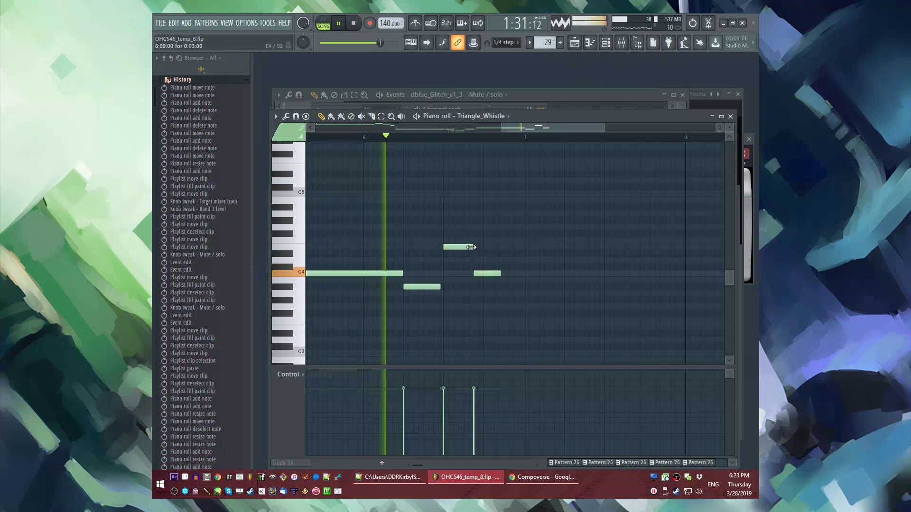
{"action": "key", "text": "space"}
Step: Add a short A#3 at bar 6 step 15 and a roughly two-bar A#3 from bar 7 with a short C4 slide note
{"action": "left_click", "coordinate": [505, 288]}
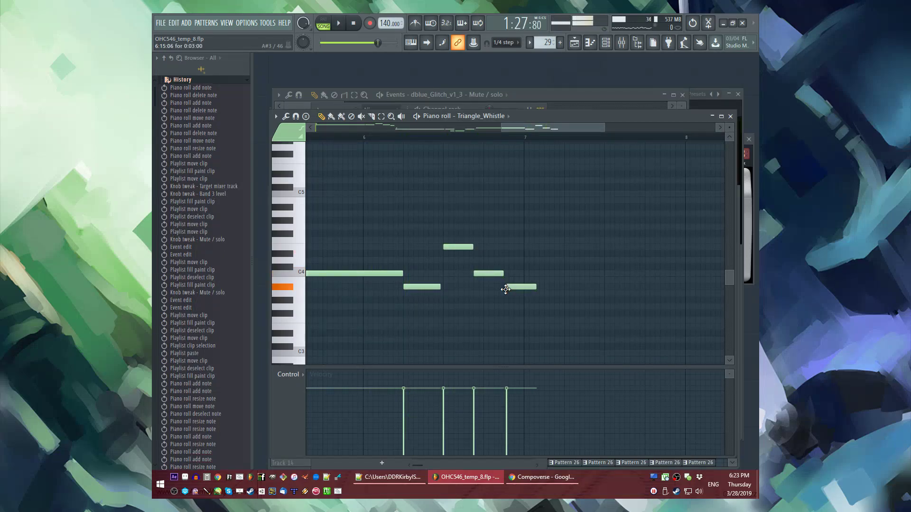
{"action": "mouse_move", "coordinate": [534, 287]}
{"action": "left_mouse_down"}
{"action": "mouse_move", "coordinate": [521, 287]}
{"action": "mouse_move", "coordinate": [533, 273]}
{"action": "left_mouse_up"}
{"action": "left_click", "coordinate": [525, 287]}
{"action": "left_click", "coordinate": [530, 273]}
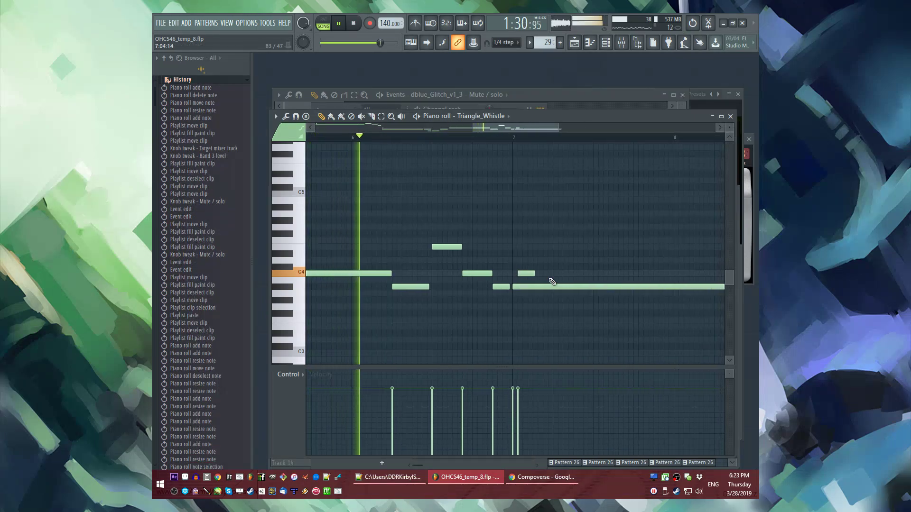
{"action": "scroll", "coordinate": [625, 311], "scroll_direction": "down", "scroll_amount": 3}
{"action": "left_click_drag", "start_coordinate": [458, 286], "coordinate": [514, 293]}
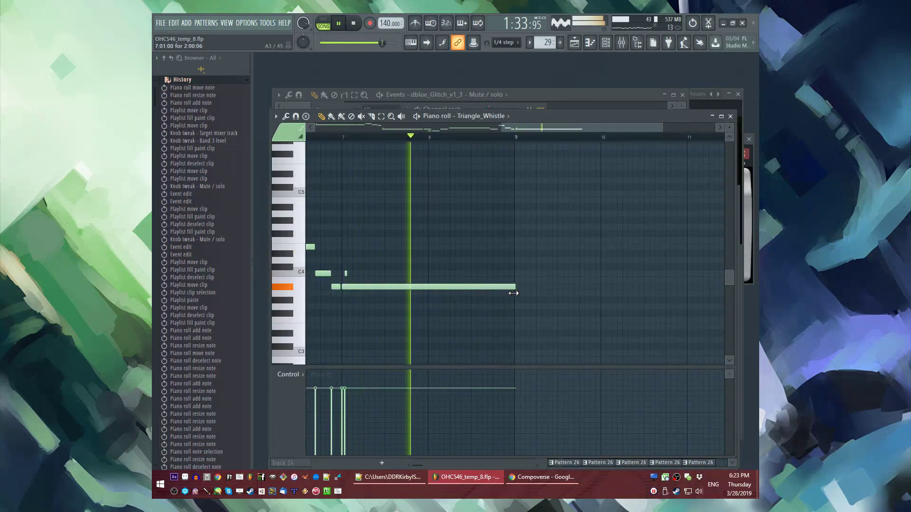
Step: Add a one-bar C4 at bar 8 with very low velocity, ending at the start of bar 9
{"action": "left_click", "coordinate": [429, 274]}
{"action": "left_click_drag", "start_coordinate": [450, 415], "coordinate": [450, 448]}
{"action": "left_click_drag", "start_coordinate": [600, 273], "coordinate": [515, 274]}
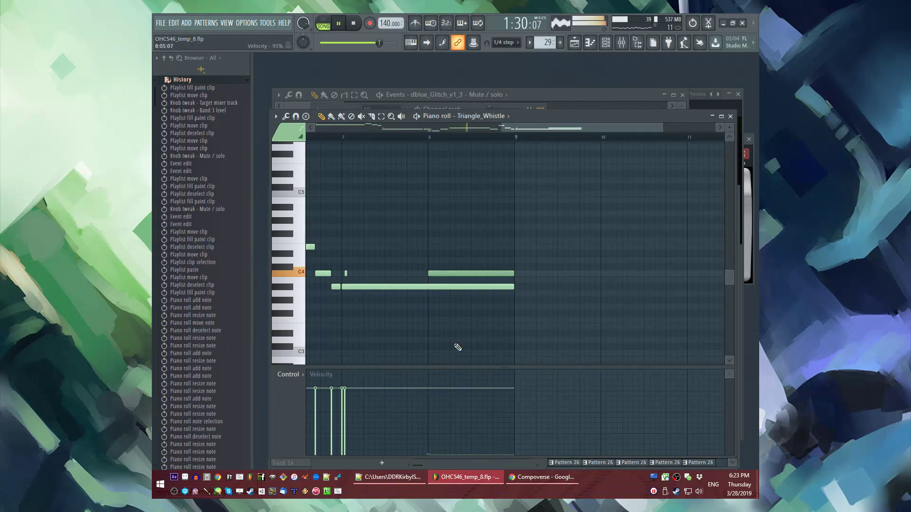
Step: Route the Triangle_Whistle channel to mixer track 19 and load Fruity Delay Bank in effect slot 4
{"action": "key", "text": "F9"}
{"action": "key", "text": "F6"}
{"action": "left_click", "coordinate": [381, 132]}
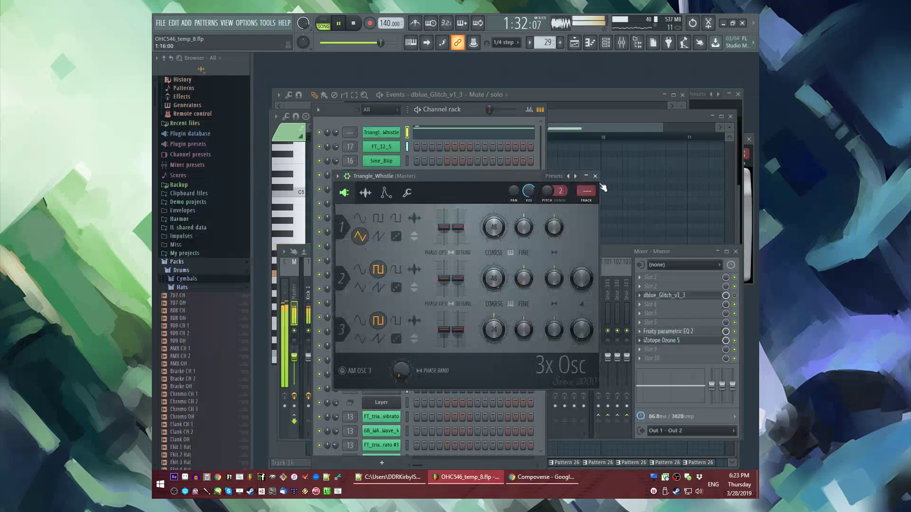
{"action": "left_click", "coordinate": [588, 204]}
{"action": "left_click", "coordinate": [654, 304]}
{"action": "mouse_move", "coordinate": [664, 257]}
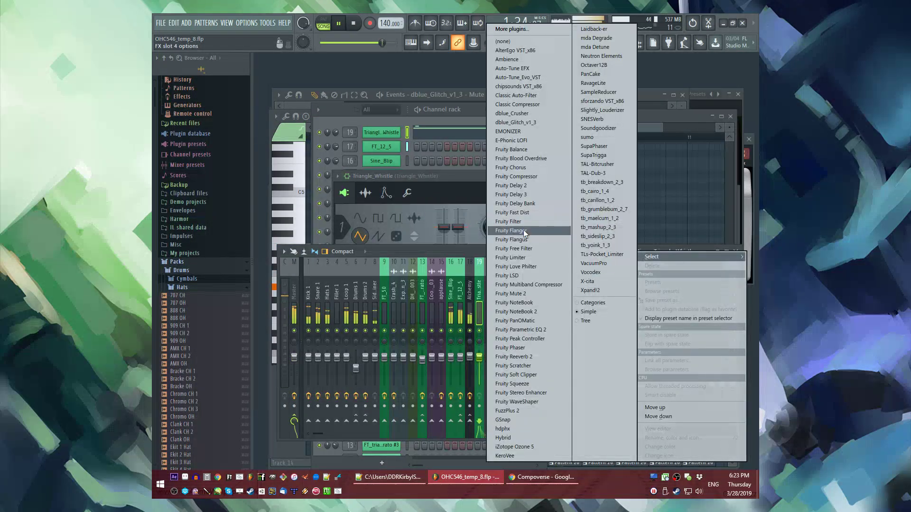
{"action": "left_click", "coordinate": [519, 202]}
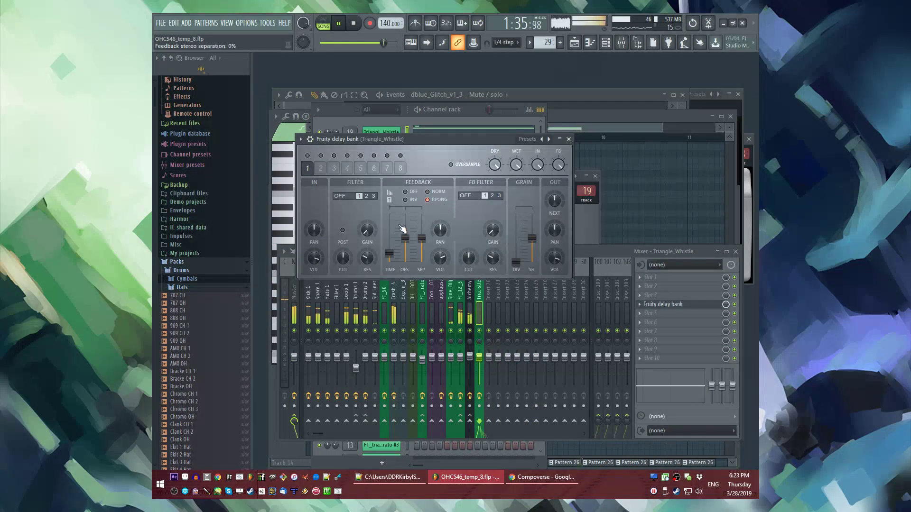
Step: Set the delay bank's feedback time to 4:00 and load Fruity Reeverb 2 in effect slot 7
{"action": "left_click_drag", "start_coordinate": [405, 239], "coordinate": [396, 256]}
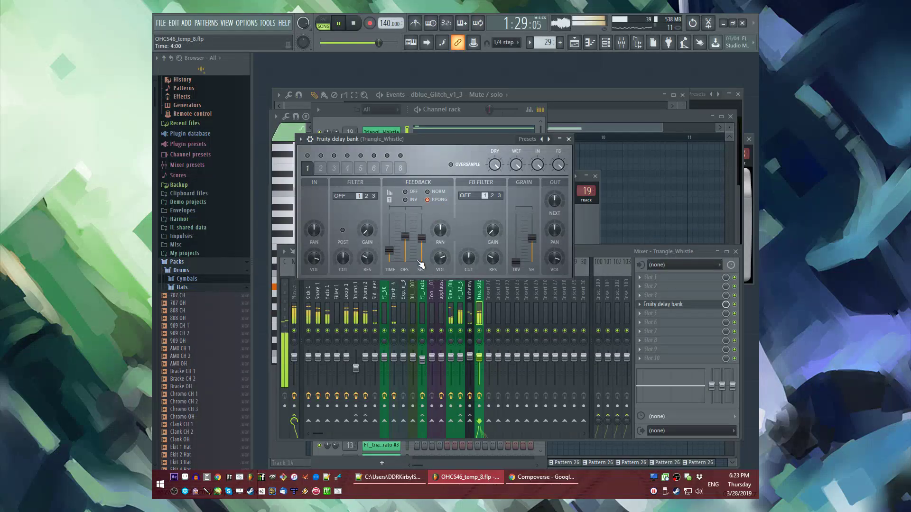
{"action": "left_click", "coordinate": [650, 331]}
{"action": "left_click", "coordinate": [517, 357]}
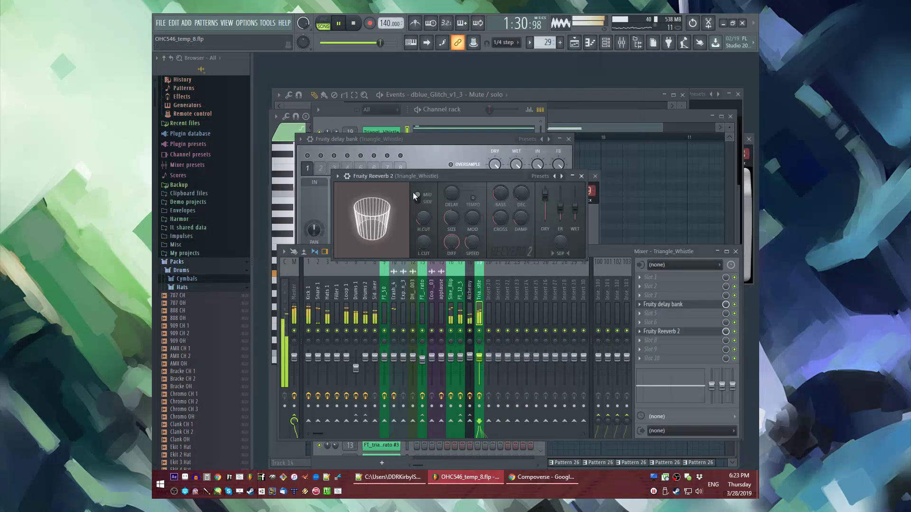
Step: Play from bar 49, set Triangle_Whistle's oscillator 2 mix level to 35%, and open its pitch envelope settings
{"action": "key", "text": "F5"}
{"action": "left_click", "coordinate": [449, 214]}
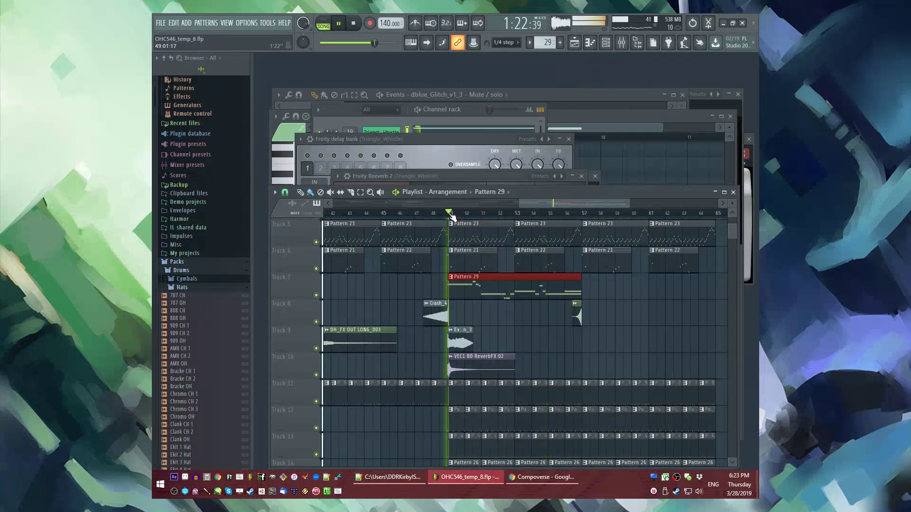
{"action": "key", "text": "F6"}
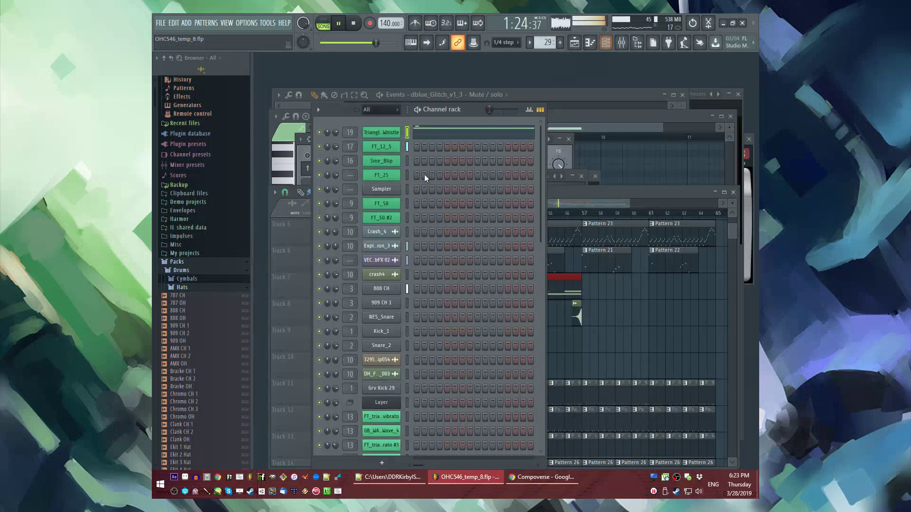
{"action": "left_click", "coordinate": [381, 132]}
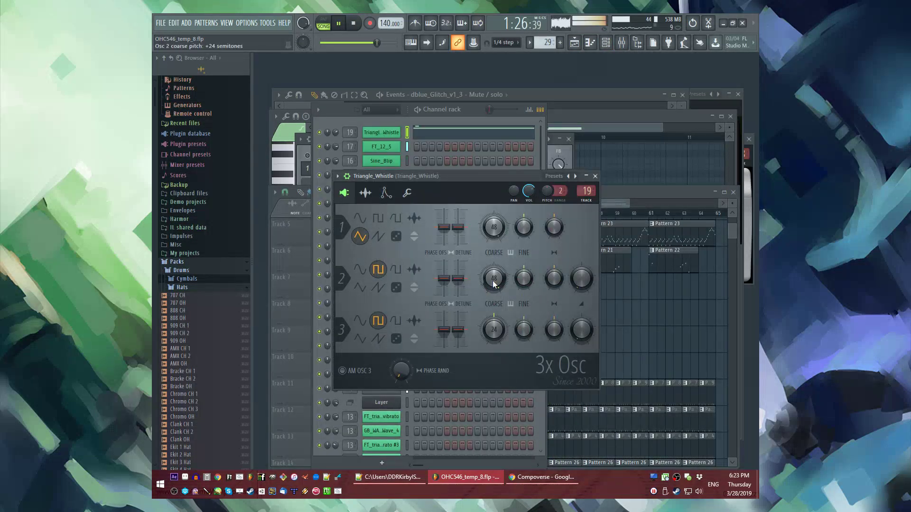
{"action": "left_click_drag", "start_coordinate": [579, 285], "coordinate": [579, 275]}
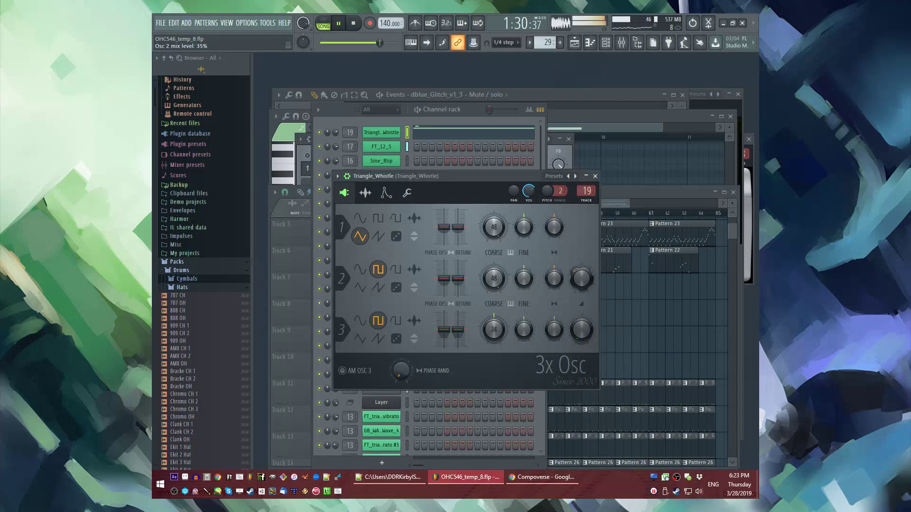
{"action": "left_click", "coordinate": [386, 193]}
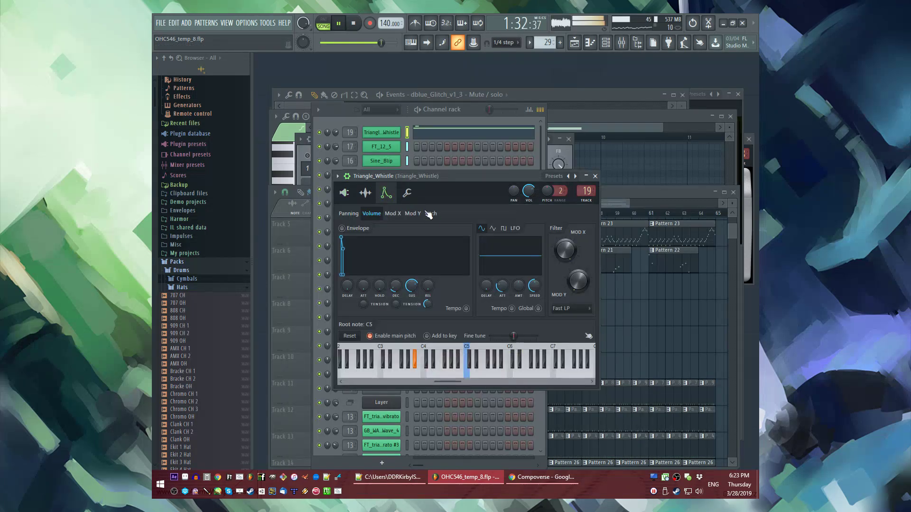
{"action": "left_click", "coordinate": [431, 213]}
Step: Duplicate the eight-bar Pattern 29 melody from bar 9 so the playlist clip spans 16 bars
{"action": "key", "text": "F9"}
{"action": "key", "text": "F5"}
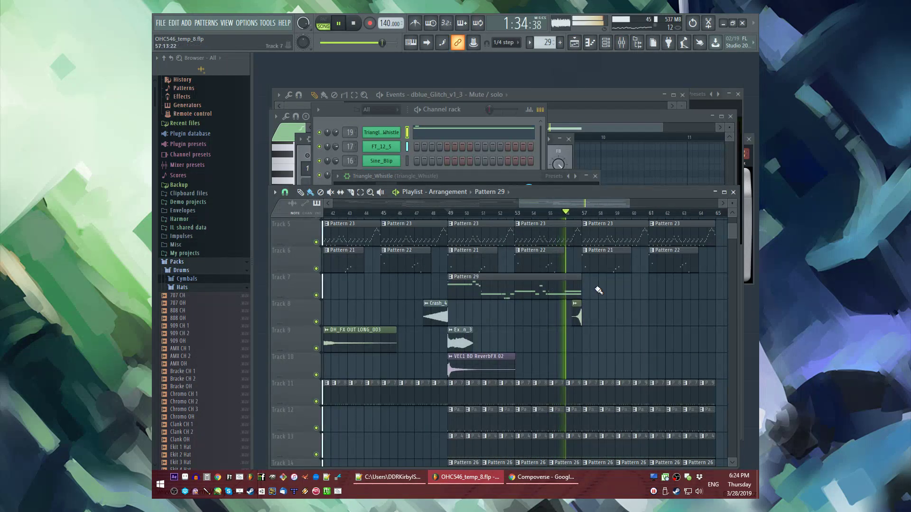
{"action": "double_click", "coordinate": [574, 288]}
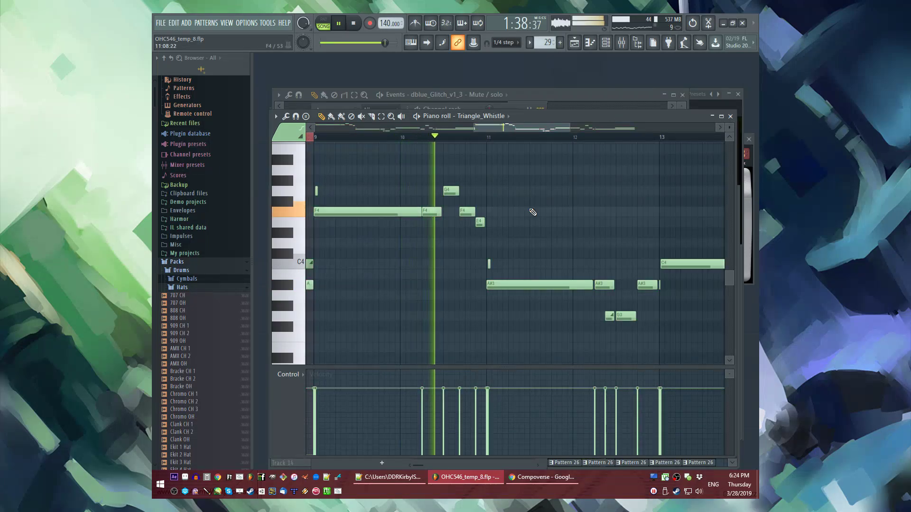
{"action": "key", "text": "F5"}
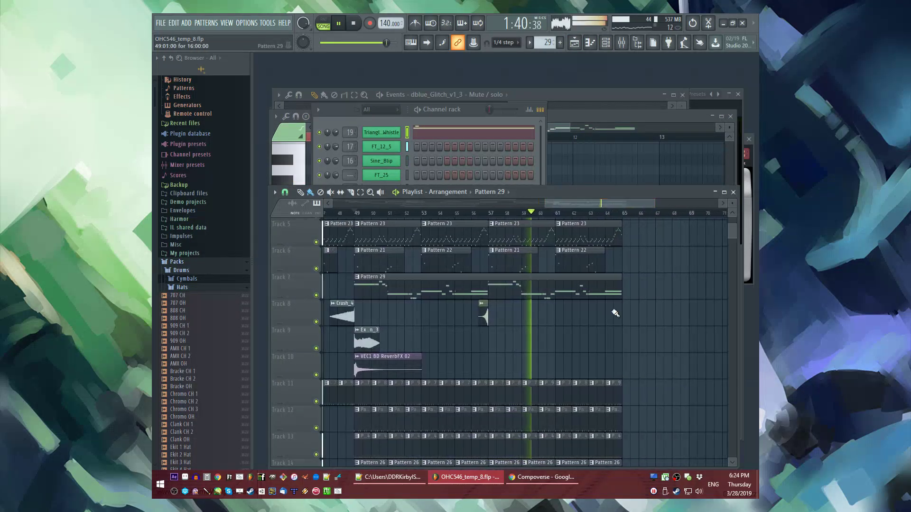
Step: Save the project and place a new Pattern 30 clip on Track 10 at bar 57
{"action": "scroll", "coordinate": [478, 258], "scroll_direction": "up", "scroll_amount": 3}
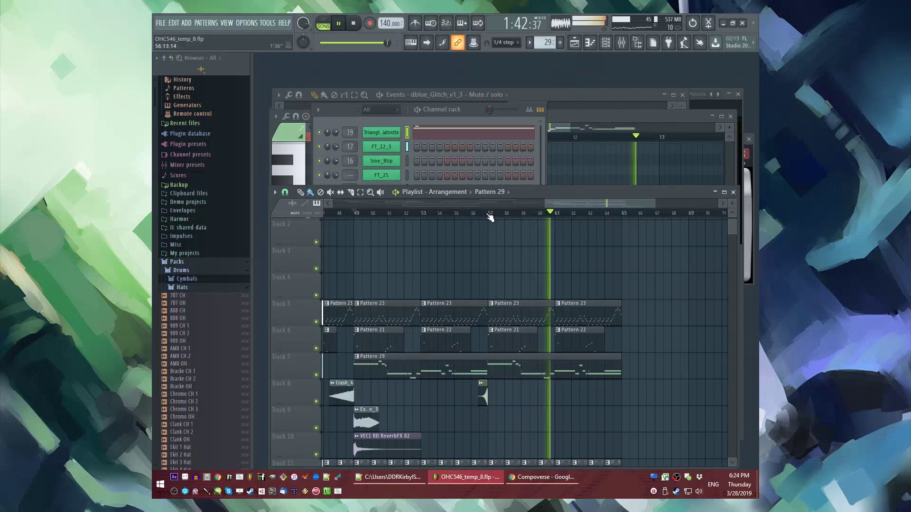
{"action": "scroll", "coordinate": [481, 345], "scroll_direction": "down", "scroll_amount": 2}
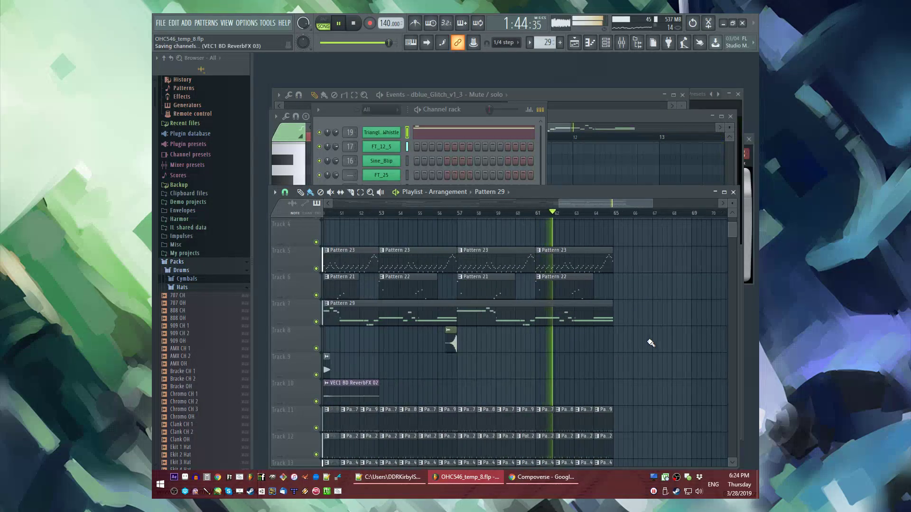
{"action": "scroll", "coordinate": [650, 341], "scroll_direction": "down", "scroll_amount": 3}
{"action": "scroll", "coordinate": [637, 339], "scroll_direction": "up", "scroll_amount": 3}
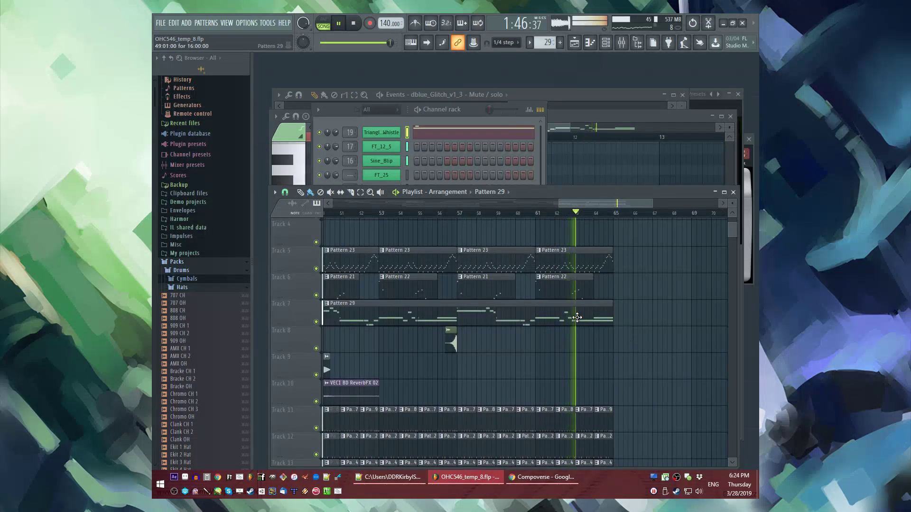
{"action": "left_click", "coordinate": [439, 212]}
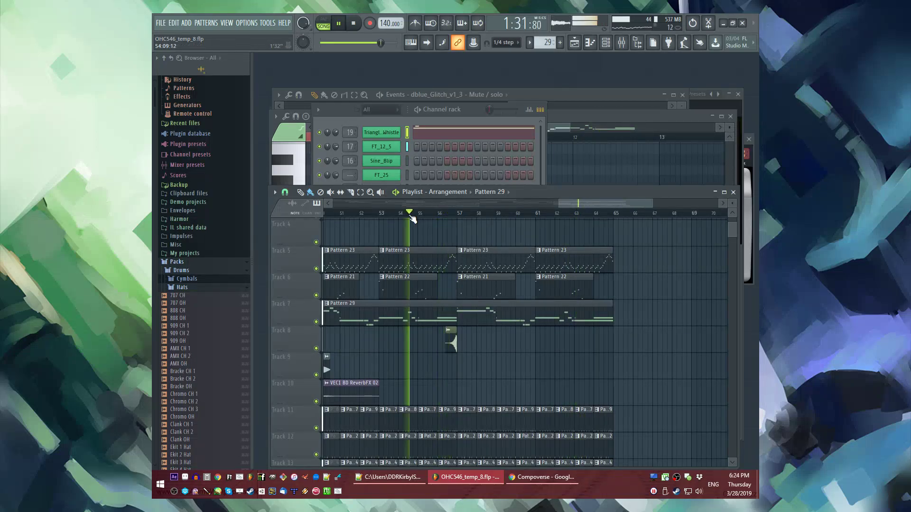
{"action": "scroll", "coordinate": [525, 308], "scroll_direction": "down", "scroll_amount": 10}
{"action": "scroll", "coordinate": [472, 307], "scroll_direction": "up", "scroll_amount": 6}
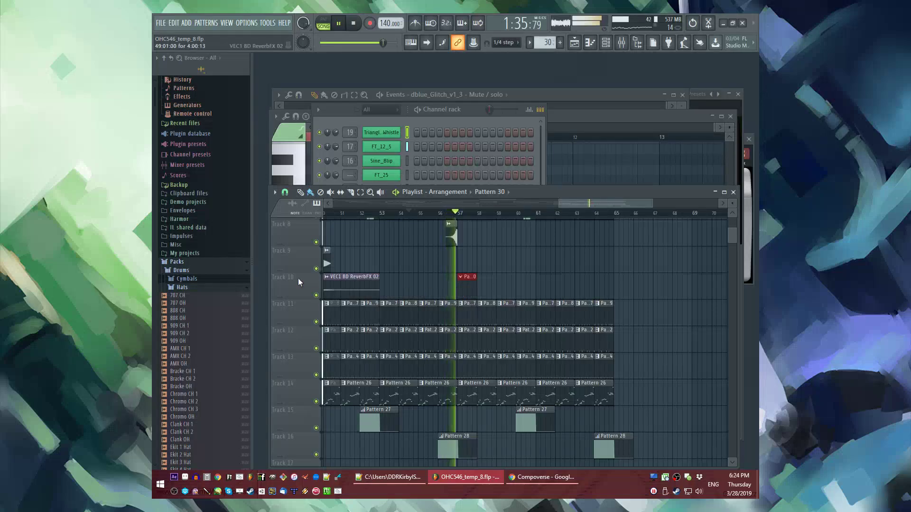
Step: Add a second FT_25 channel from the 3xOsc presets at the top of the rack and open its piano roll
{"action": "left_click", "coordinate": [390, 110]}
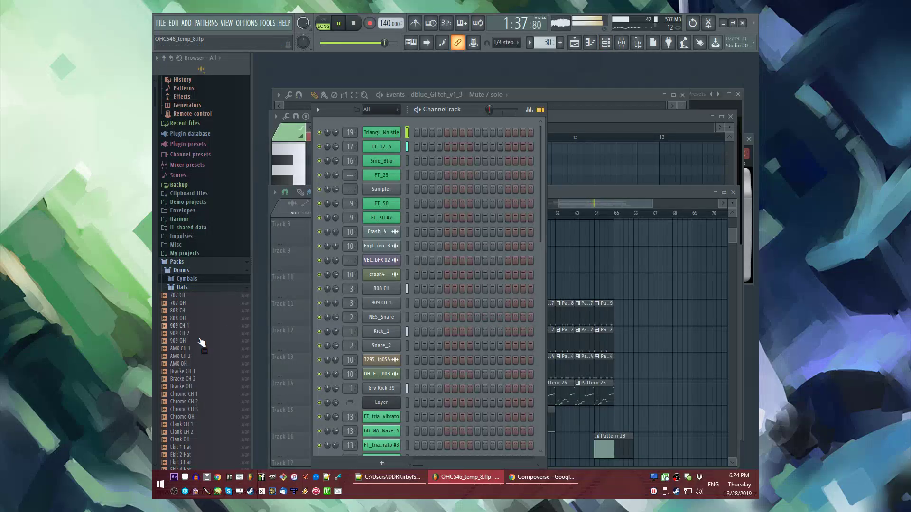
{"action": "key", "text": "F6"}
{"action": "scroll", "coordinate": [180, 313], "scroll_direction": "down", "scroll_amount": 15}
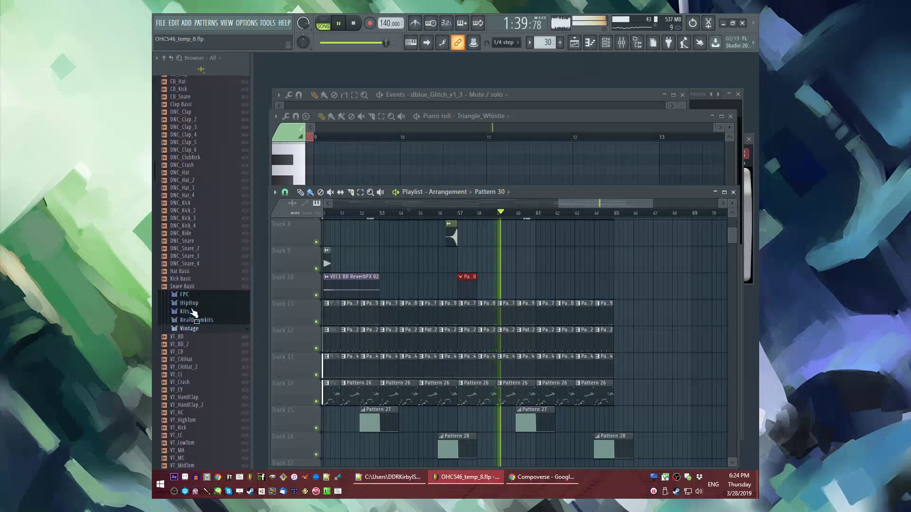
{"action": "scroll", "coordinate": [191, 306], "scroll_direction": "down", "scroll_amount": 15}
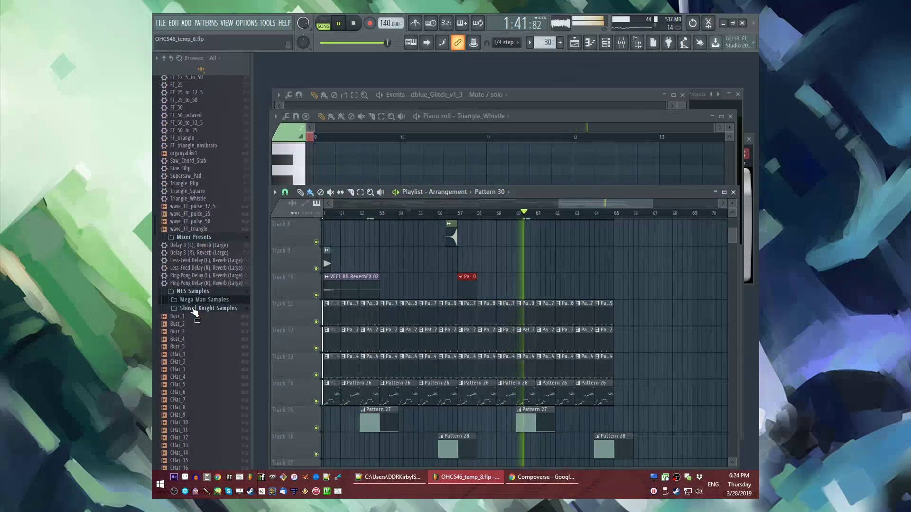
{"action": "left_click_drag", "start_coordinate": [190, 280], "coordinate": [240, 243]}
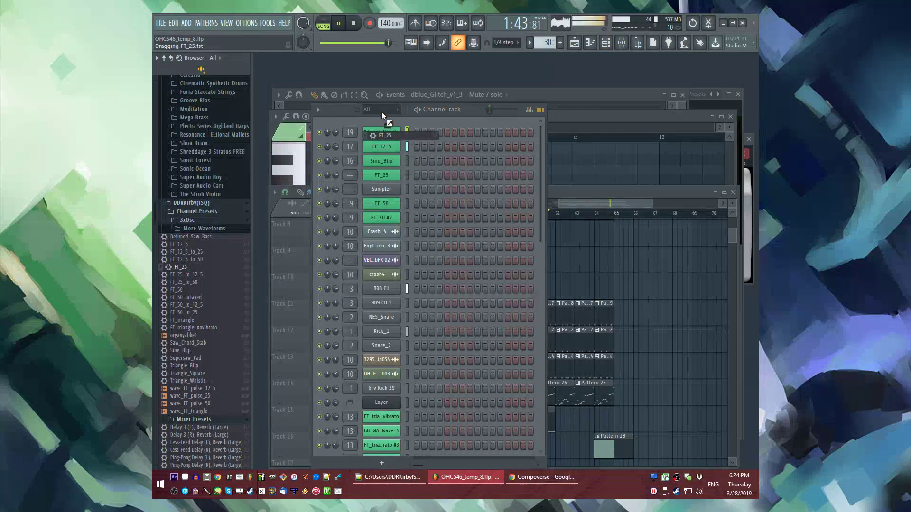
{"action": "left_click_drag", "start_coordinate": [382, 109], "coordinate": [382, 133]}
{"action": "right_click", "coordinate": [394, 133]}
{"action": "left_click", "coordinate": [445, 135]}
{"action": "key", "text": "space"}
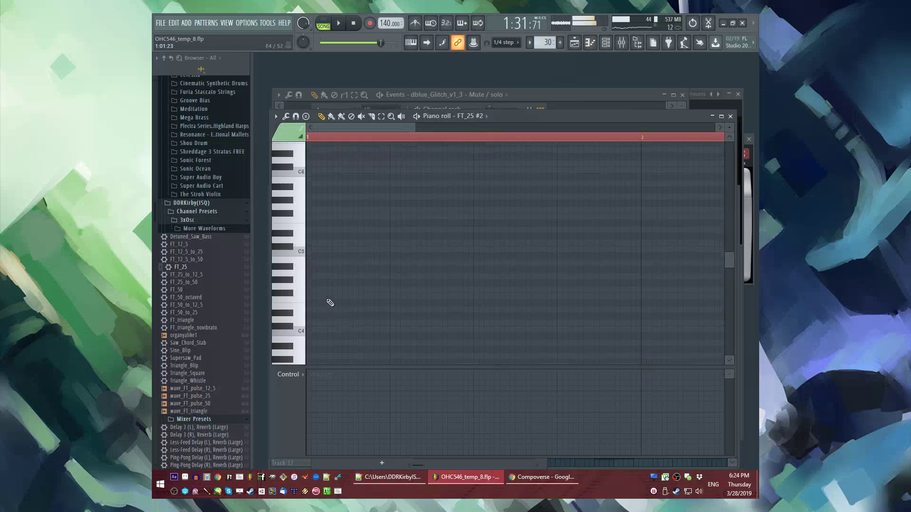
Step: Enter four short C3 notes, each 18 ticks long, in two pairs at the start of bar 1
{"action": "scroll", "coordinate": [330, 302], "scroll_direction": "down", "scroll_amount": 4}
{"action": "left_click", "coordinate": [309, 333]}
{"action": "right_click", "coordinate": [331, 333]}
{"action": "left_click", "coordinate": [327, 333]}
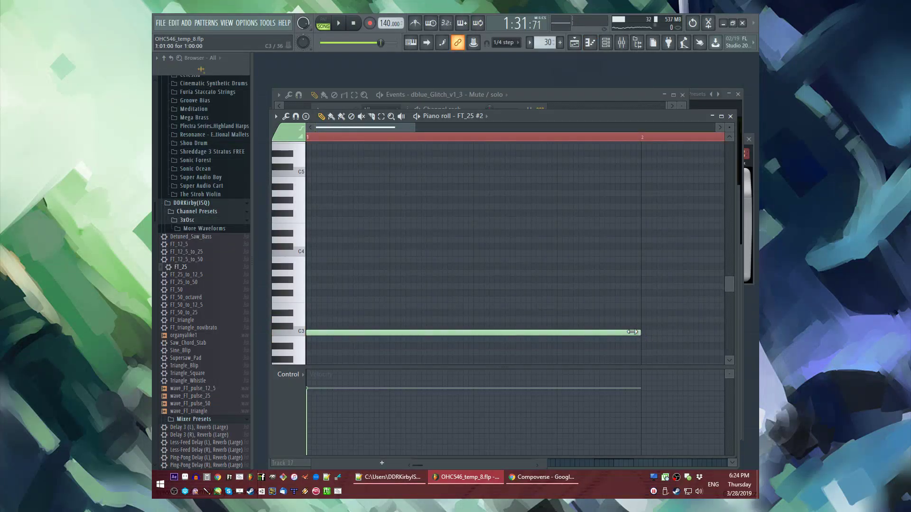
{"action": "left_click_drag", "start_coordinate": [637, 332], "coordinate": [322, 332]}
{"action": "key", "text": "space"}
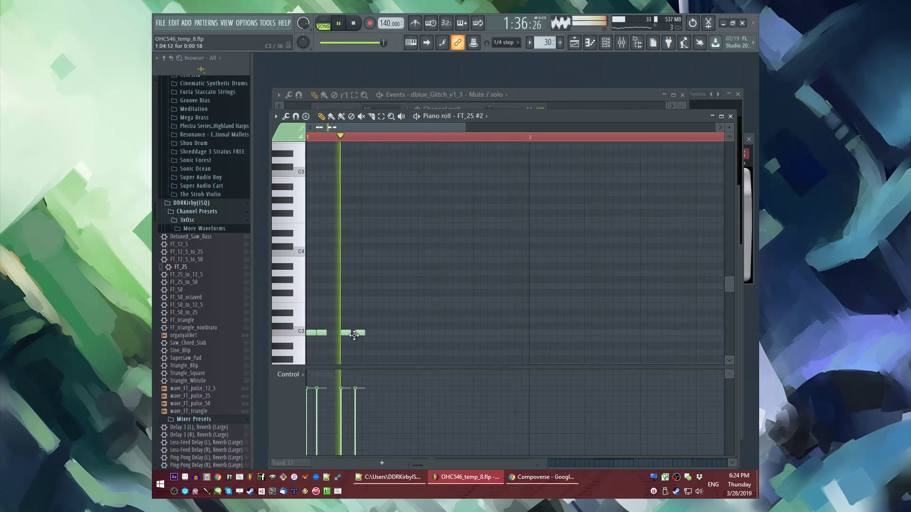
Step: Move the second C3 to step 2, shift the fourth against the third, and shorten these notes to 12 ticks
{"action": "left_click_drag", "start_coordinate": [317, 332], "coordinate": [321, 332]}
{"action": "left_click", "coordinate": [356, 333]}
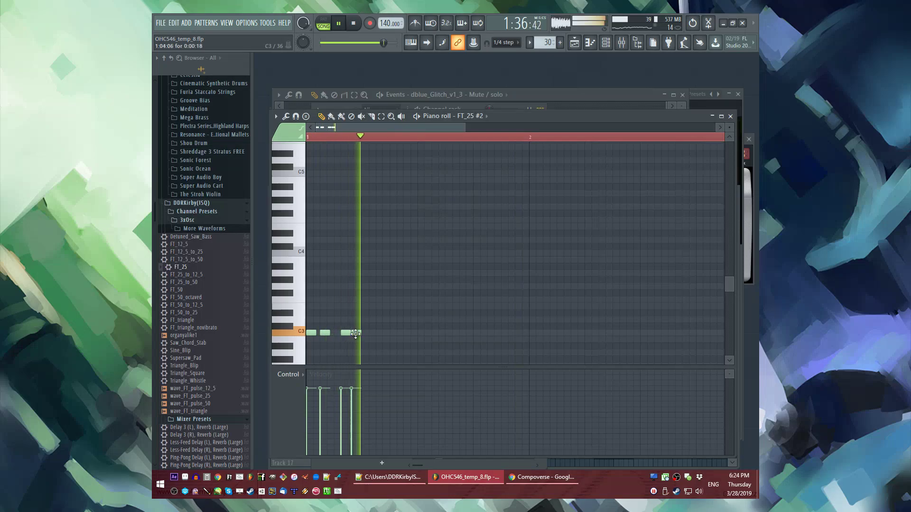
{"action": "left_click", "coordinate": [348, 333]}
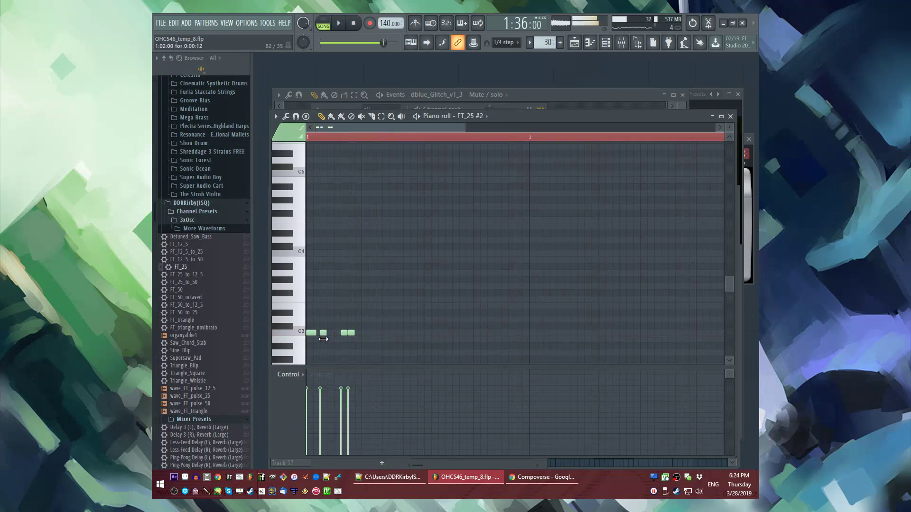
{"action": "key", "text": "space"}
Step: Rearrange the rhythm into pairs of short C3 notes at steps 1–2, 4–5, 7–8 and 10–11 of bar 1
{"action": "scroll", "coordinate": [356, 333], "scroll_direction": "up", "scroll_amount": 1}
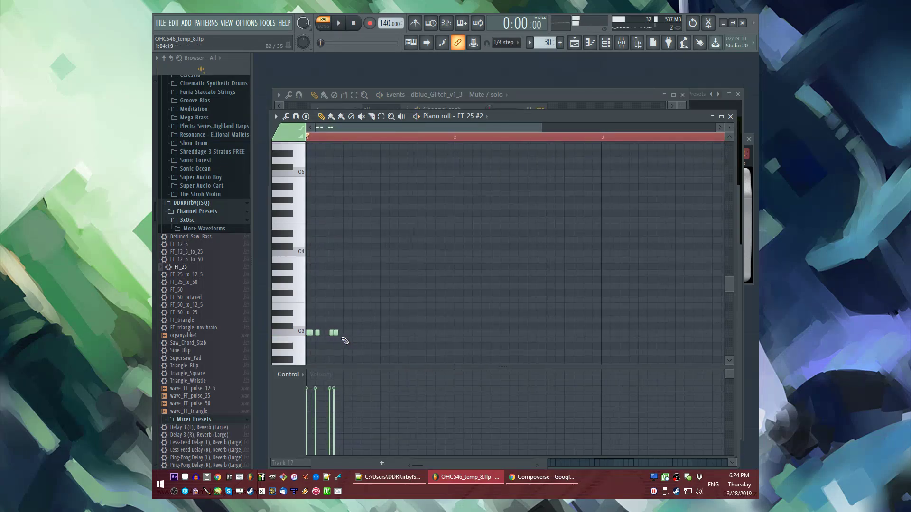
{"action": "scroll", "coordinate": [327, 338], "scroll_direction": "up", "scroll_amount": 1}
{"action": "left_click", "coordinate": [356, 334]}
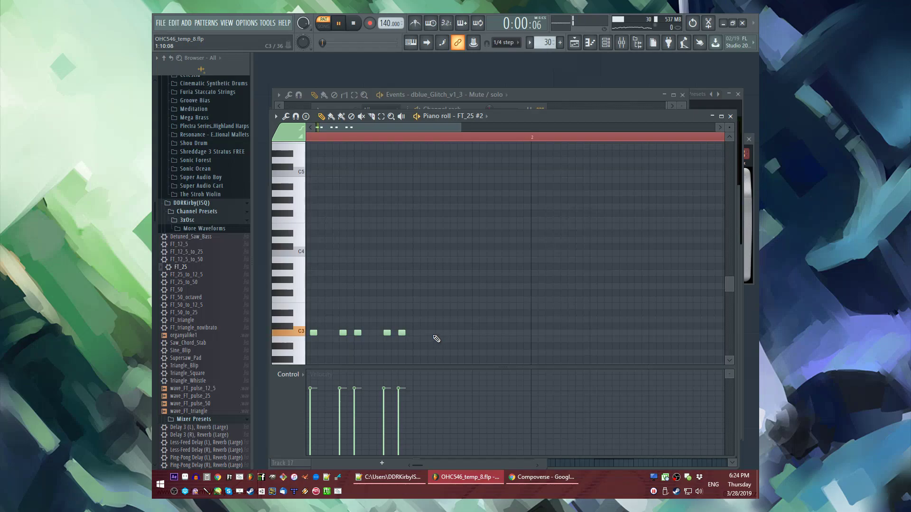
{"action": "left_click_drag", "start_coordinate": [433, 333], "coordinate": [446, 333]}
{"action": "left_click_drag", "start_coordinate": [326, 126], "coordinate": [323, 126]}
{"action": "key", "text": "space"}
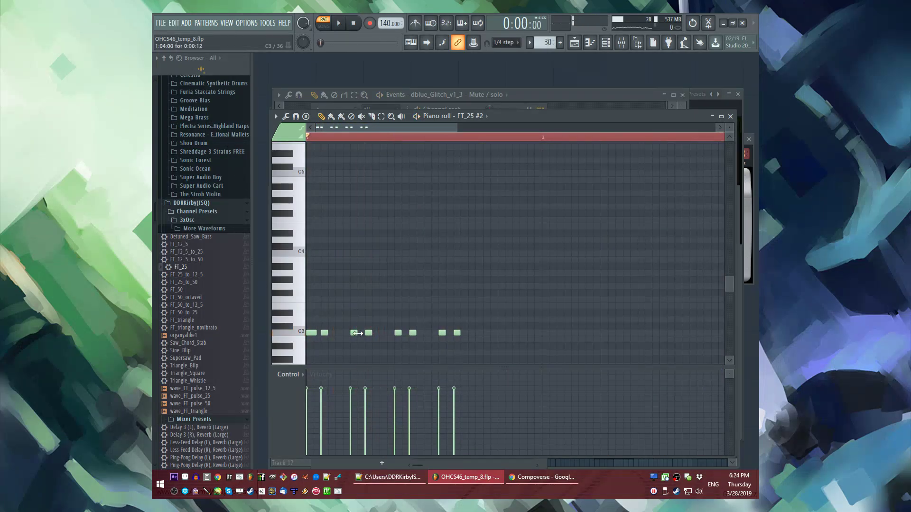
Step: Lengthen the C3 at step 5 to a full step and the C3 notes at steps 7 and 10 to 18 ticks
{"action": "left_click_drag", "start_coordinate": [370, 333], "coordinate": [380, 332]}
{"action": "key", "text": "space"}
{"action": "left_click_drag", "start_coordinate": [401, 333], "coordinate": [405, 332]}
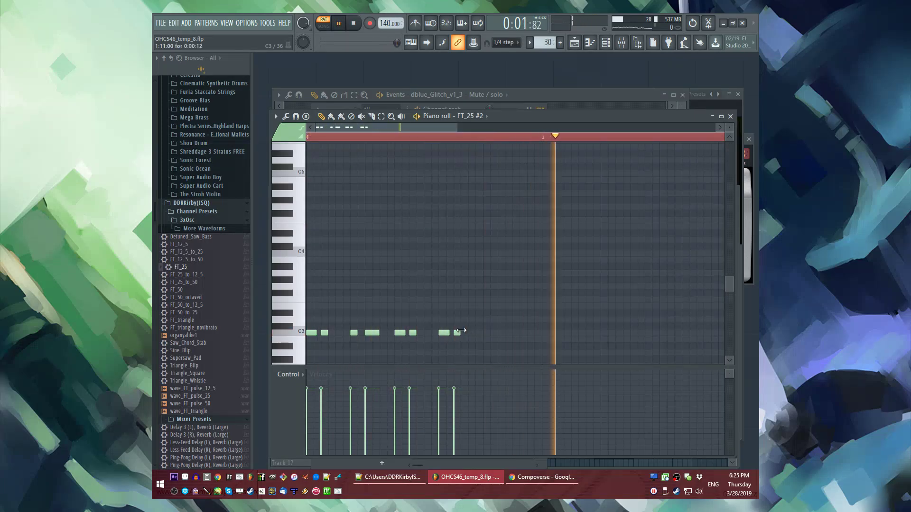
Step: Duplicate the bar 1 rhythm into bar 2 and trim the last C3 in each bar to 12 ticks
{"action": "key", "text": "ctrl+a"}
{"action": "mouse_move", "coordinate": [365, 128]}
{"action": "left_mouse_down"}
{"action": "mouse_move", "coordinate": [444, 150]}
{"action": "mouse_move", "coordinate": [354, 127]}
{"action": "left_mouse_up"}
{"action": "left_click", "coordinate": [488, 349]}
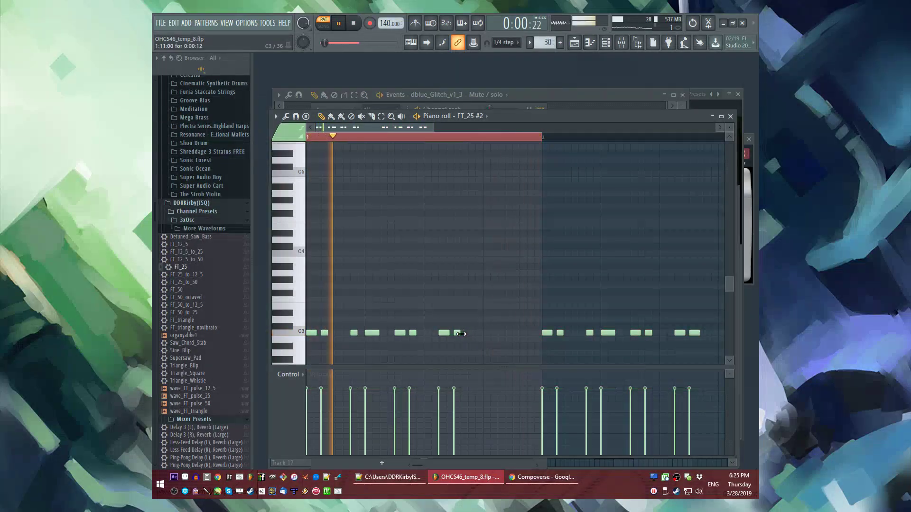
{"action": "scroll", "coordinate": [461, 283], "scroll_direction": "right", "scroll_amount": 3}
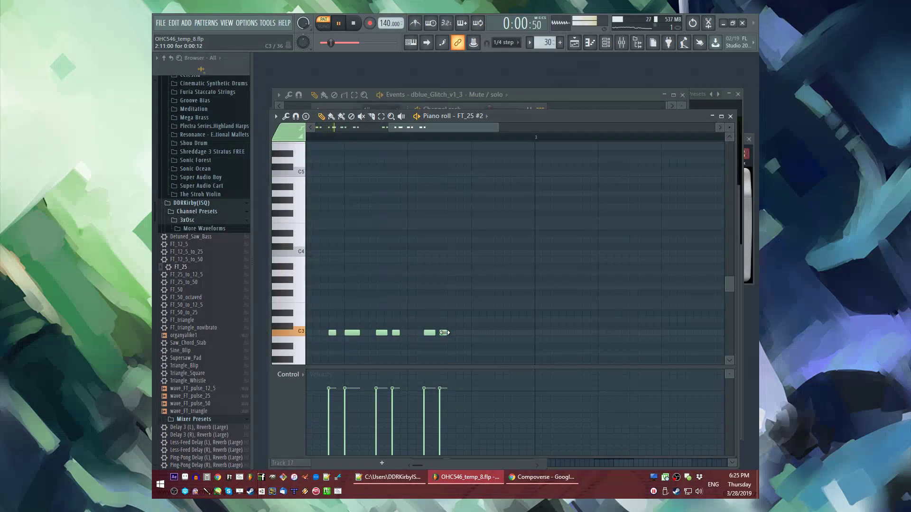
{"action": "left_click_drag", "start_coordinate": [412, 128], "coordinate": [352, 132]}
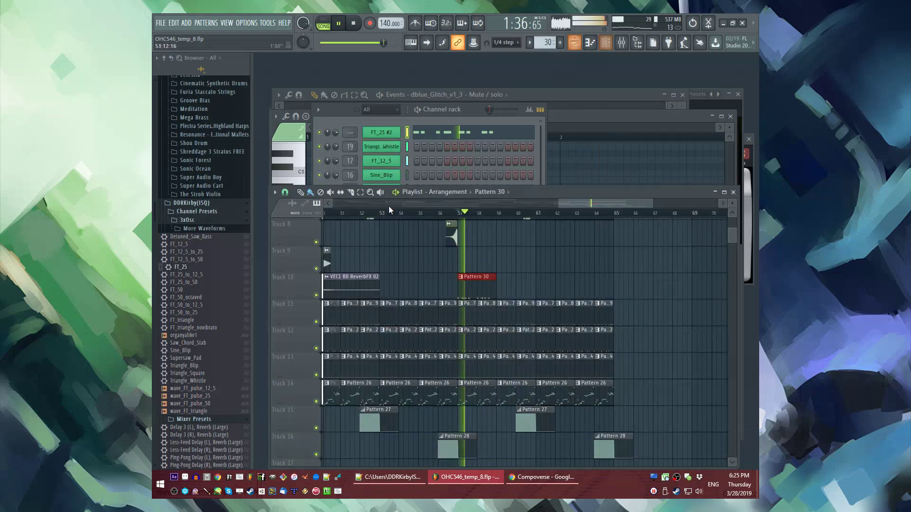
Step: Open the volume envelope settings of the FT_25 #2 channel and route the channel to mixer track 20
{"action": "left_click", "coordinate": [419, 107]}
{"action": "left_click", "coordinate": [381, 132]}
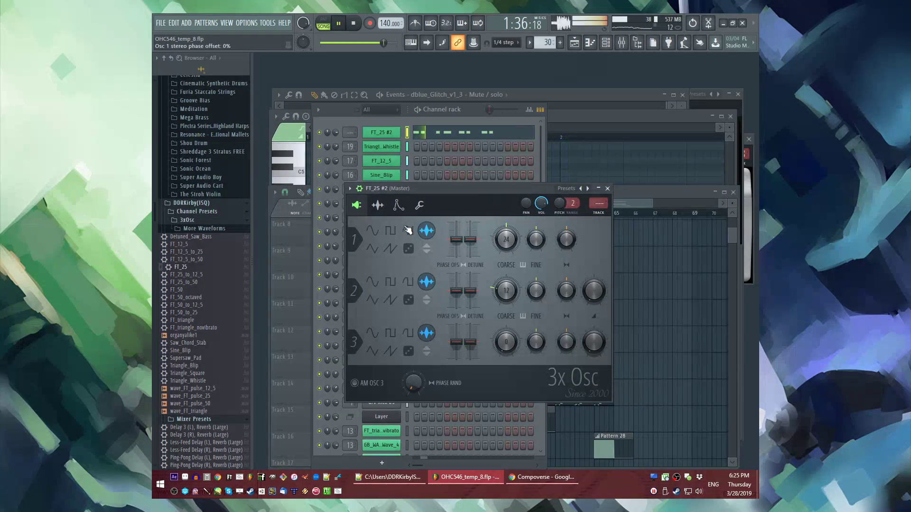
{"action": "left_click", "coordinate": [399, 205]}
{"action": "key", "text": "ctrl+l"}
Step: Load Fruity Blood Overdrive into slot 4 and Fruity Limiter into slot 7 of the FT_25 #2 mixer track
{"action": "left_click", "coordinate": [645, 304]}
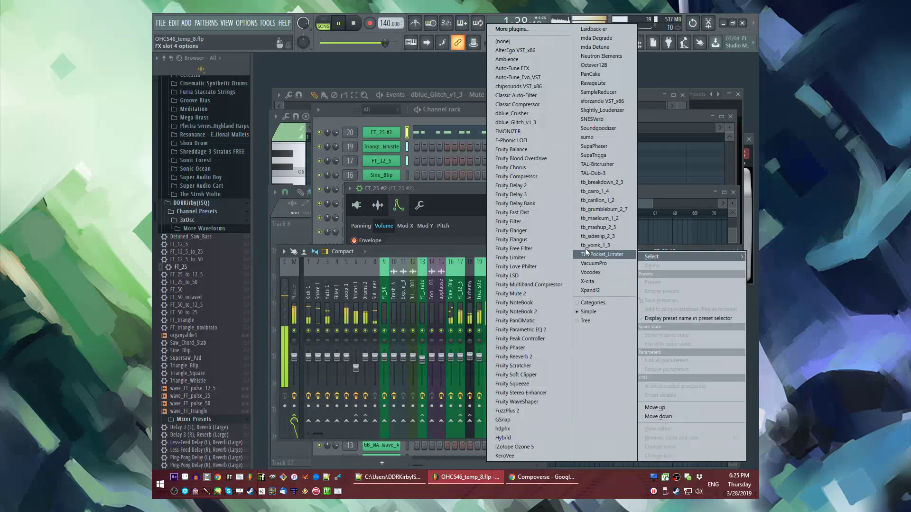
{"action": "left_click", "coordinate": [533, 159]}
{"action": "left_click", "coordinate": [650, 332]}
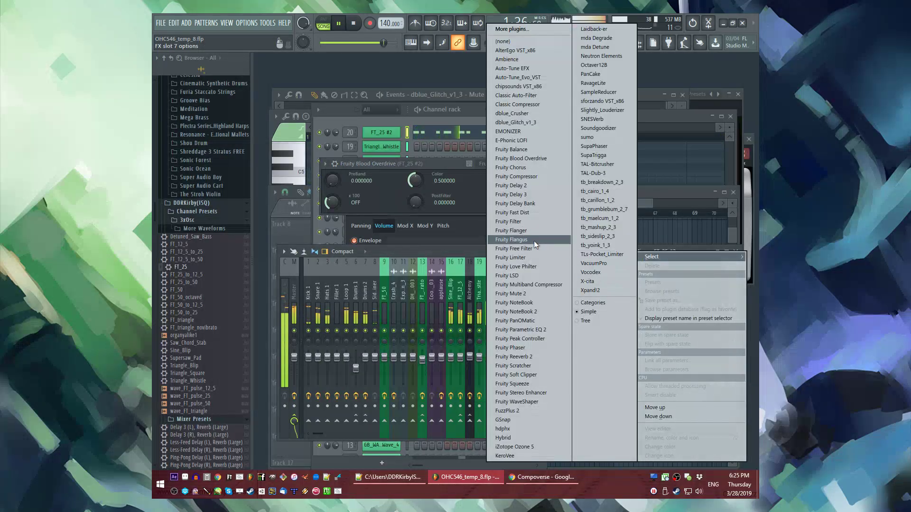
{"action": "left_click", "coordinate": [521, 254]}
Step: Sidechain mixer track 8 to FT_25 #2 and set its Fruity Limiter to compress from sidechain input 1 with a -21.0 dB threshold
{"action": "left_click", "coordinate": [374, 310]}
{"action": "right_click", "coordinate": [489, 422]}
{"action": "left_click", "coordinate": [512, 446]}
{"action": "left_click", "coordinate": [489, 313]}
{"action": "left_click", "coordinate": [433, 110]}
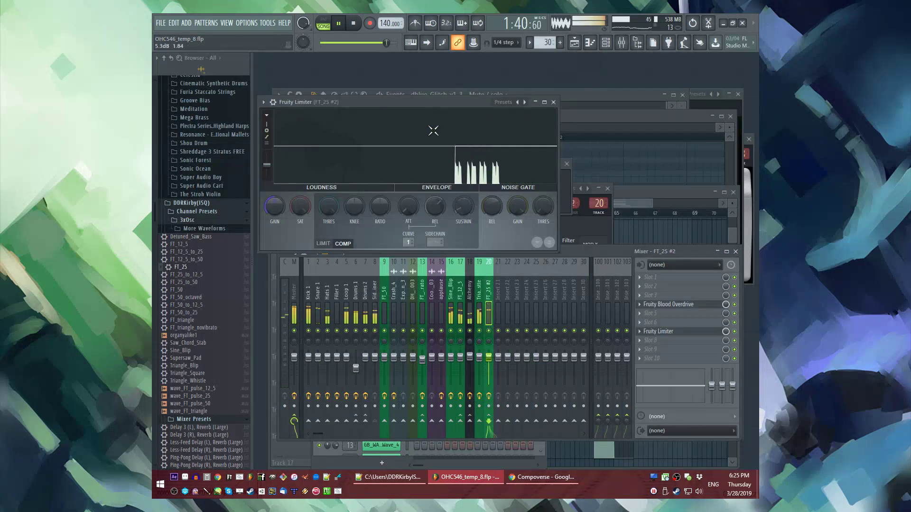
{"action": "key", "text": "space"}
{"action": "left_click_drag", "start_coordinate": [339, 206], "coordinate": [339, 233]}
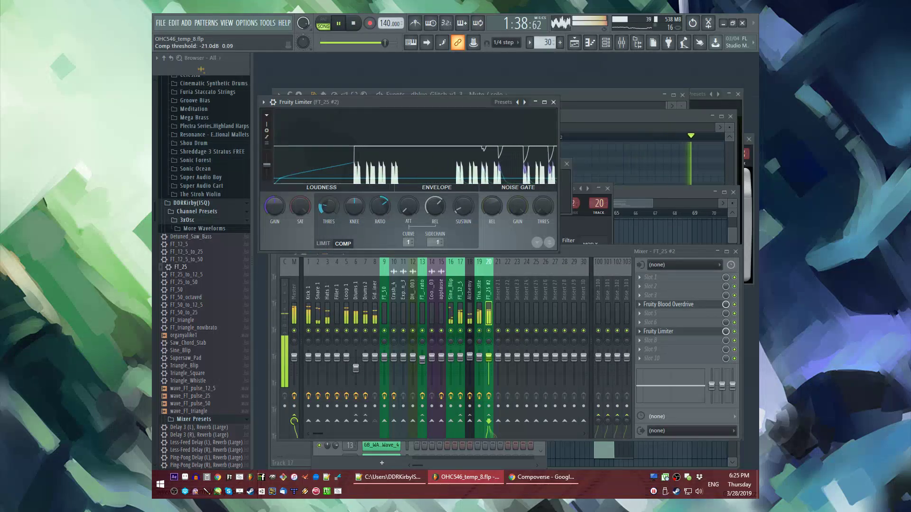
Step: Add Fruity Parametric EQ 2 in slot 1 and lower its low-shelf band 1 to about -14 dB at 32 Hz
{"action": "left_click", "coordinate": [654, 277]}
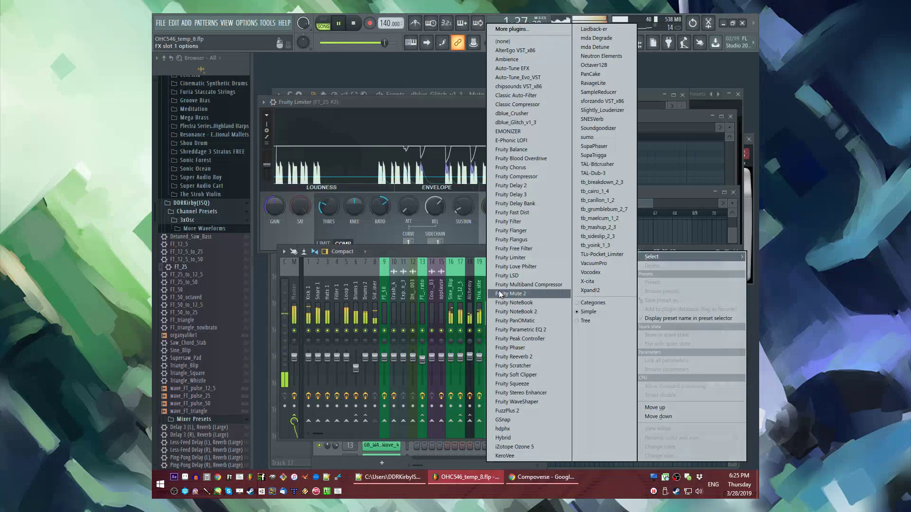
{"action": "left_click", "coordinate": [519, 291]}
{"action": "left_click_drag", "start_coordinate": [328, 203], "coordinate": [308, 236]}
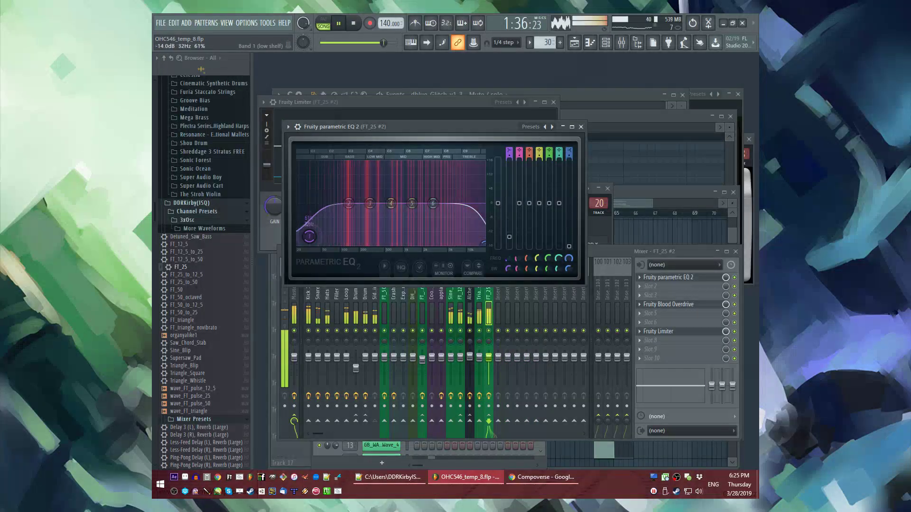
Step: In bar 2 of the FT_25 #2 part, shorten the C3 at step 4 to 6 ticks and set step 5 to one full step
{"action": "double_click", "coordinate": [617, 203]}
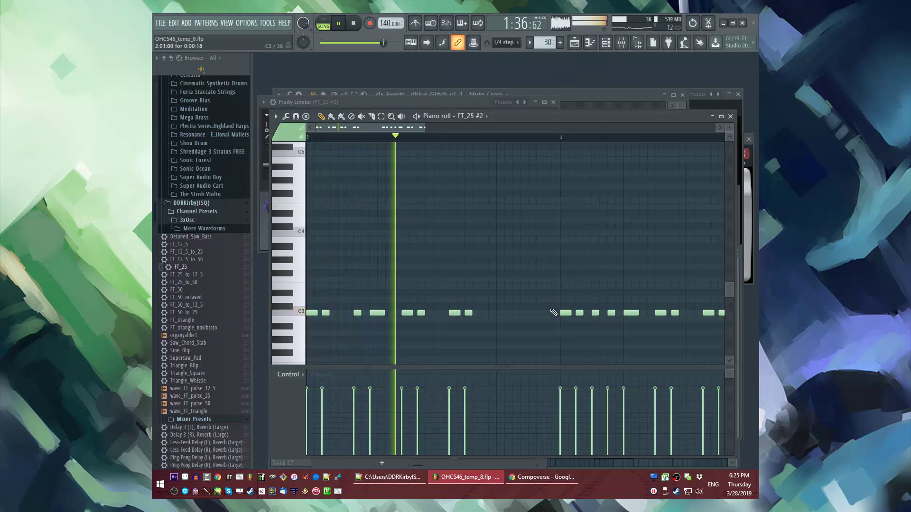
{"action": "scroll", "coordinate": [458, 339], "scroll_direction": "down", "scroll_amount": 1}
{"action": "left_click_drag", "start_coordinate": [477, 313], "coordinate": [482, 314]}
{"action": "scroll", "coordinate": [407, 137], "scroll_direction": "up", "scroll_amount": 3}
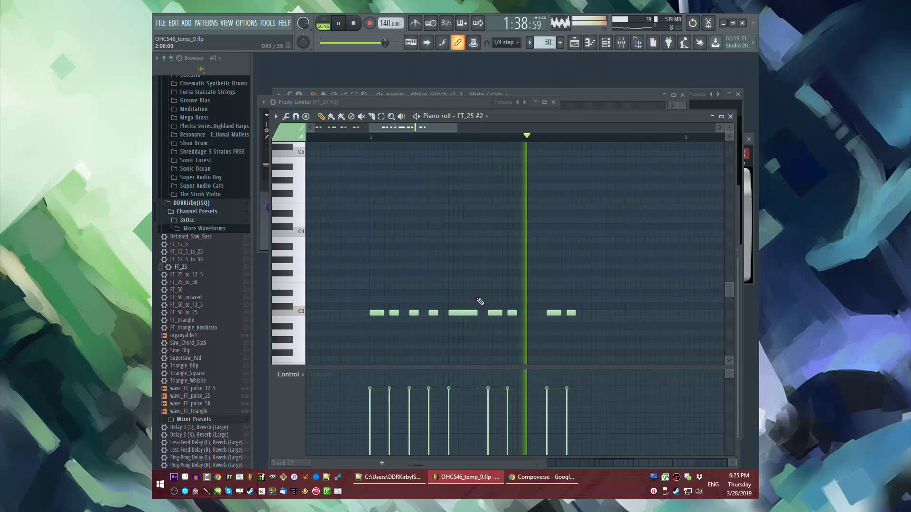
{"action": "key", "text": "space"}
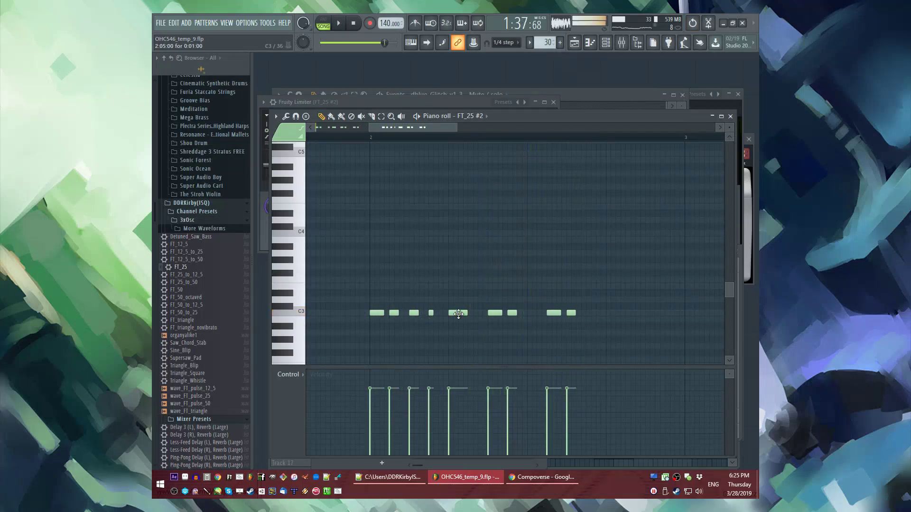
{"action": "key", "text": "space"}
{"action": "key", "text": "space"}
Step: Add C3 notes at steps 13–16 of bar 2: 6 ticks at steps 13 and 14, a full step at 15, and 12 ticks at 16
{"action": "key", "text": "space"}
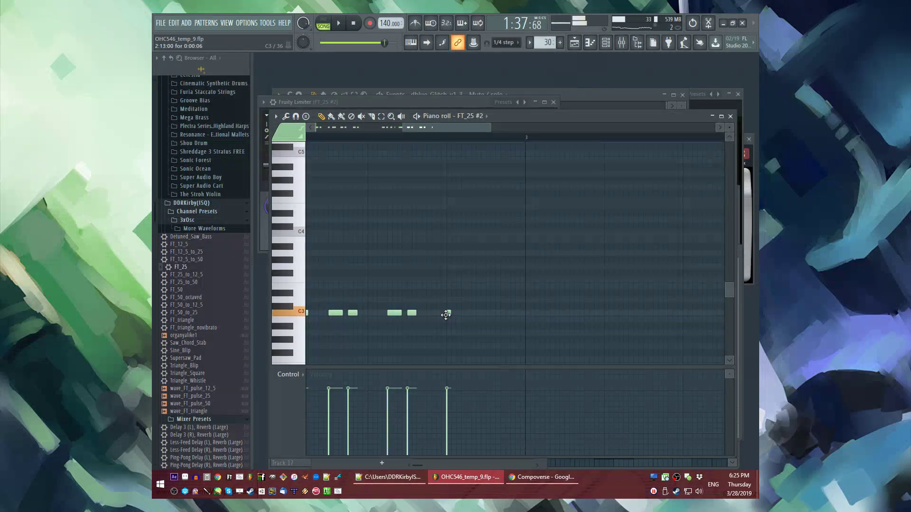
{"action": "scroll", "coordinate": [446, 315], "scroll_direction": "down", "scroll_amount": 2}
{"action": "left_click", "coordinate": [475, 313]}
{"action": "key", "text": "space"}
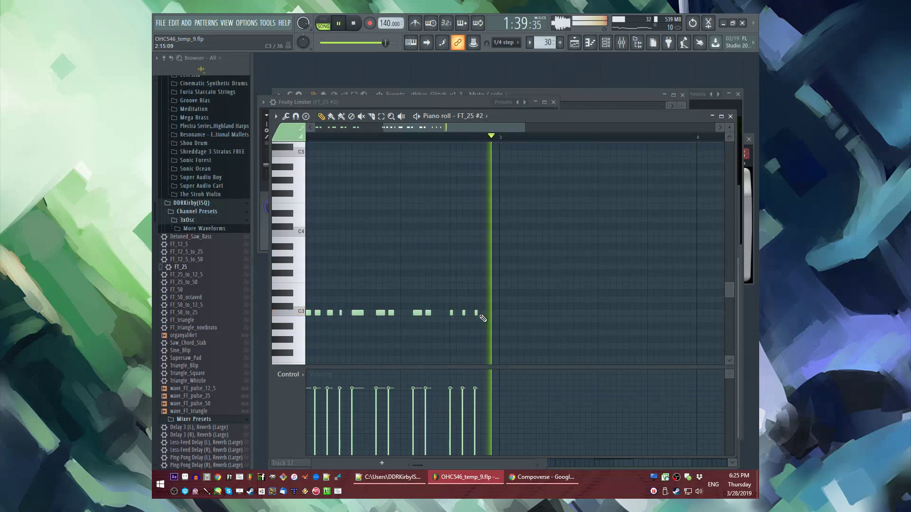
{"action": "key", "text": "space"}
{"action": "left_click_drag", "start_coordinate": [478, 313], "coordinate": [487, 314]}
{"action": "left_click", "coordinate": [488, 314]}
Step: Duplicate the two-bar C3 rhythm into bars 3 and 4
{"action": "key", "text": "ctrl+a"}
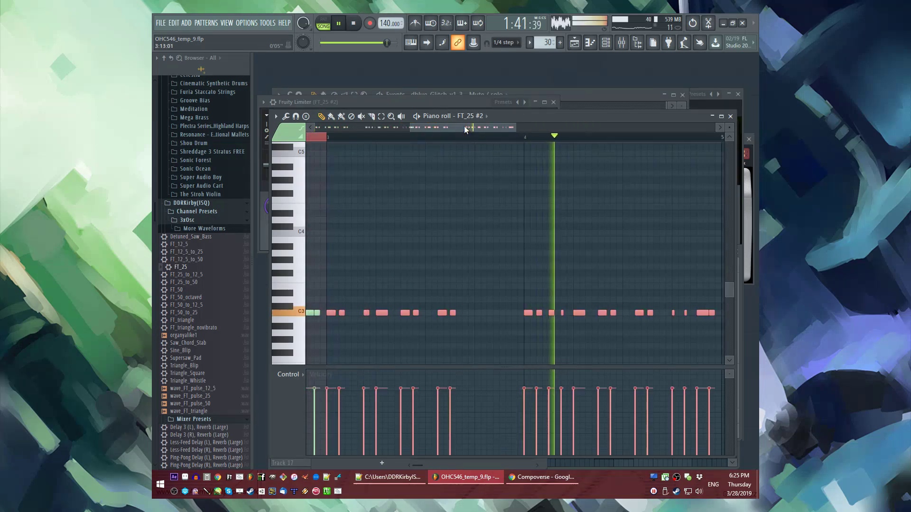
{"action": "left_click", "coordinate": [483, 146]}
{"action": "key", "text": "space"}
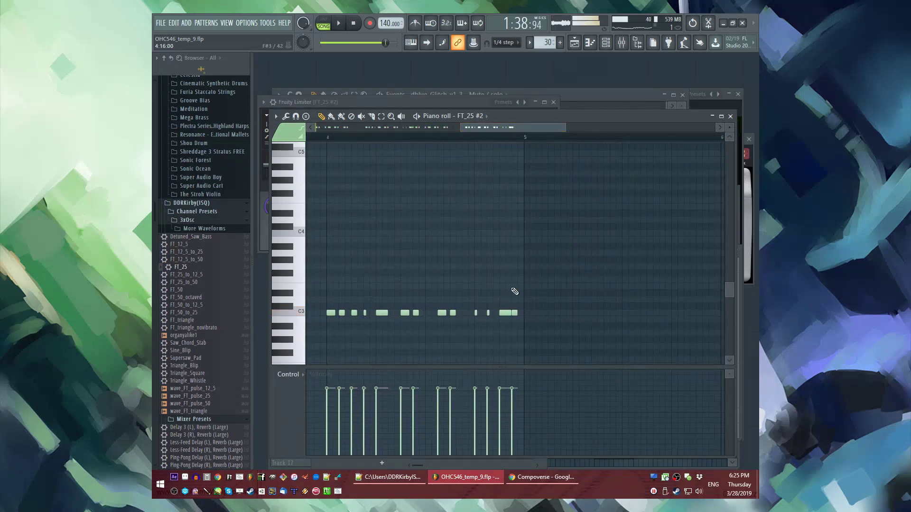
{"action": "key", "text": "space"}
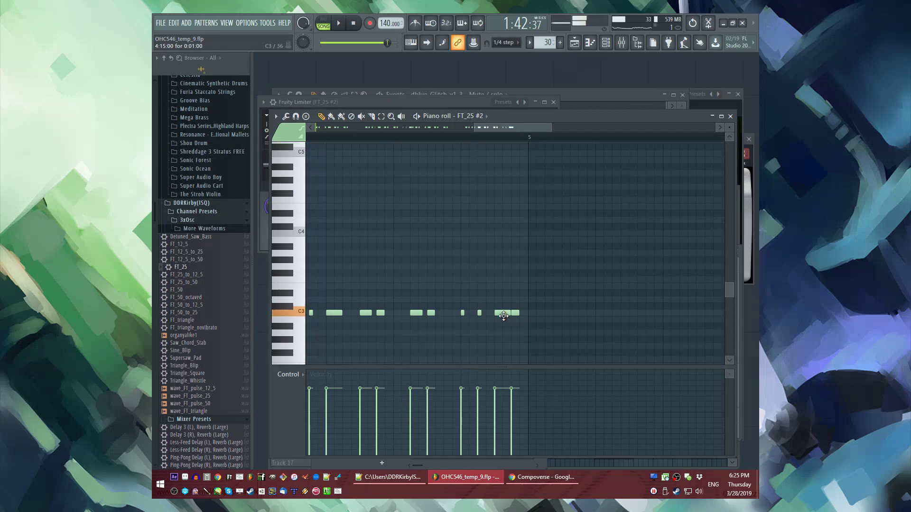
Step: Raise bar 4's notes at steps 15 and 16 to G3, and set the notes at steps 13 and 15 to 18 ticks
{"action": "key", "text": "space"}
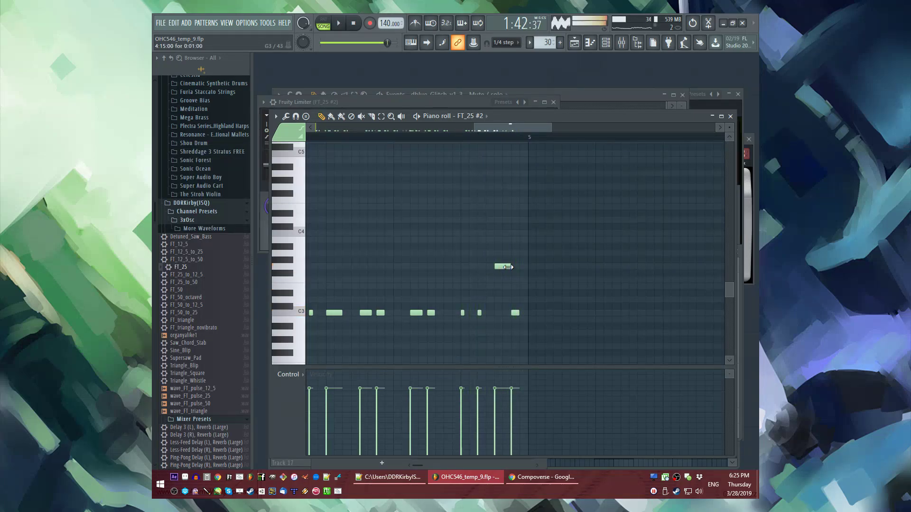
{"action": "key", "text": "space"}
{"action": "left_click", "coordinate": [516, 267]}
{"action": "left_click_drag", "start_coordinate": [522, 267], "coordinate": [518, 267]}
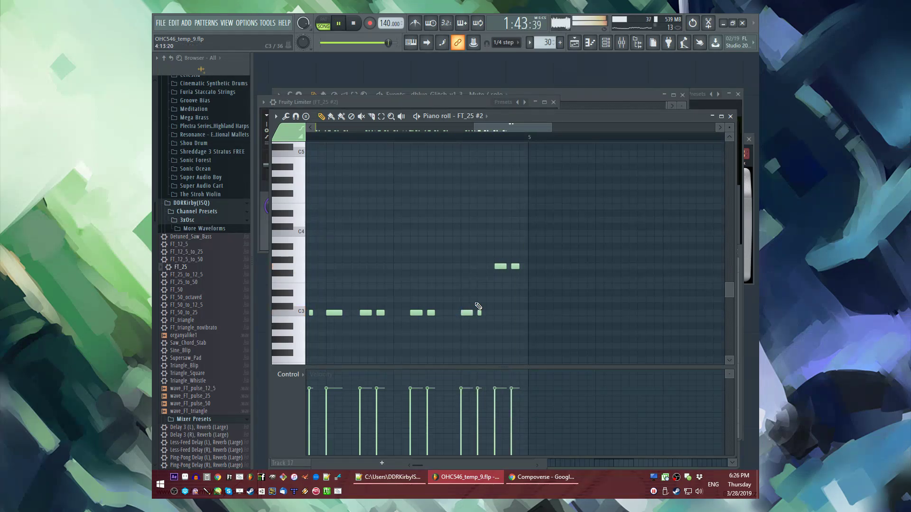
{"action": "scroll", "coordinate": [477, 313], "scroll_direction": "up", "scroll_amount": 3}
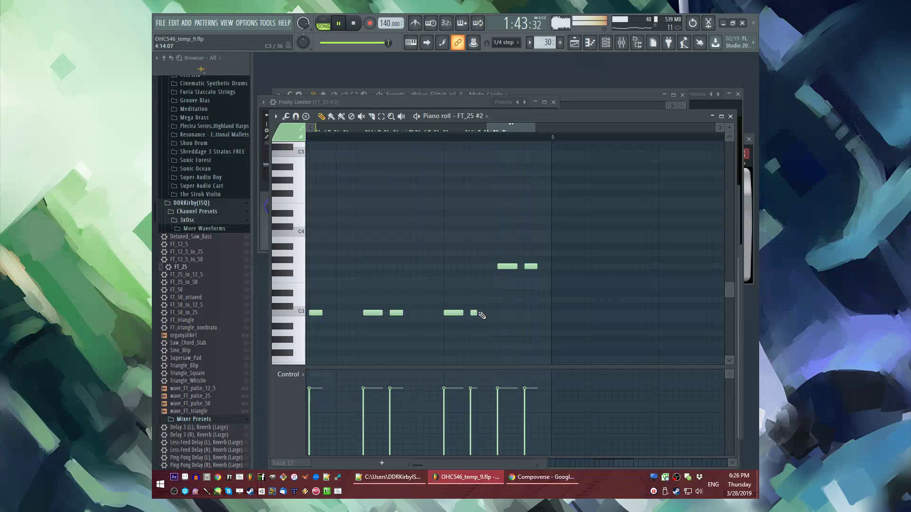
{"action": "scroll", "coordinate": [488, 127], "scroll_direction": "down", "scroll_amount": 3}
Step: Place a second Pattern 30 clip at bar 61 on Track 10 of the playlist and save the project
{"action": "key", "text": "ctrl+a"}
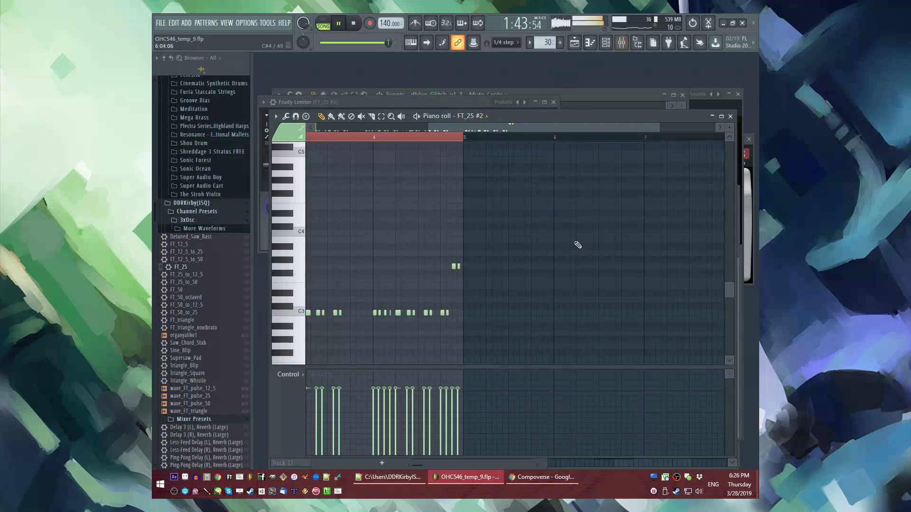
{"action": "key", "text": "F5"}
{"action": "left_click_drag", "start_coordinate": [475, 277], "coordinate": [552, 277]}
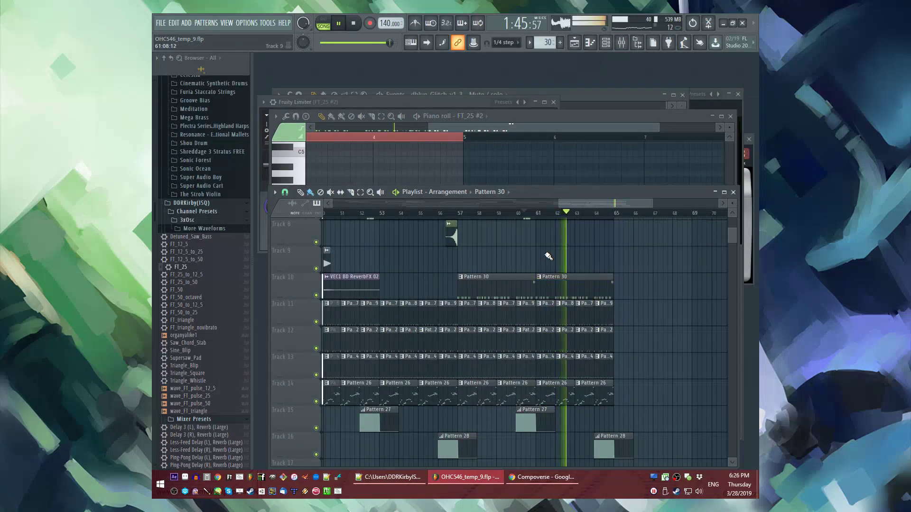
{"action": "left_click_drag", "start_coordinate": [584, 203], "coordinate": [602, 204]}
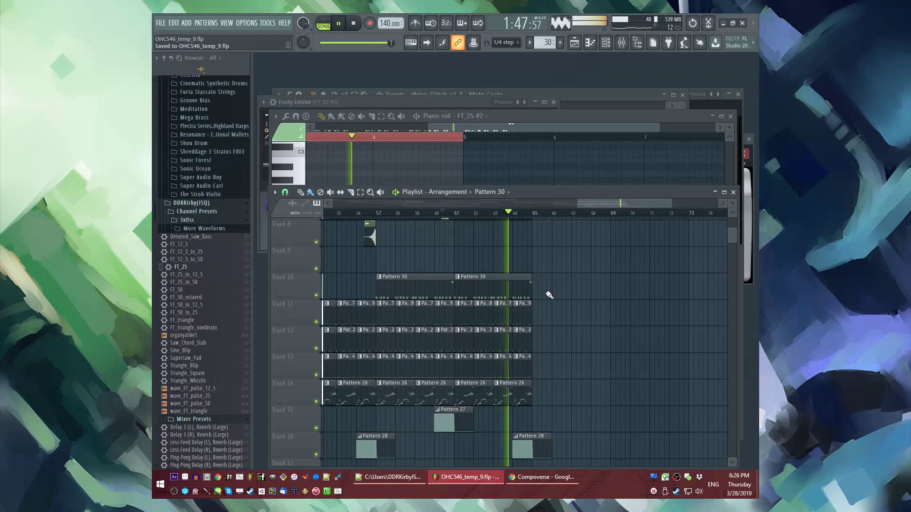
Step: Duplicate the bar 57–64 clips on Tracks 10 to 14 so they repeat from bar 65
{"action": "left_click_drag", "start_coordinate": [541, 297], "coordinate": [683, 297]}
{"action": "scroll", "coordinate": [569, 320], "scroll_direction": "down", "scroll_amount": 2}
{"action": "mouse_move", "coordinate": [362, 223]}
{"action": "left_mouse_down"}
{"action": "mouse_move", "coordinate": [610, 393]}
{"action": "mouse_move", "coordinate": [569, 397]}
{"action": "mouse_move", "coordinate": [387, 320]}
{"action": "left_mouse_up"}
{"action": "key", "text": "ctrl+b"}
{"action": "scroll", "coordinate": [471, 315], "scroll_direction": "up", "scroll_amount": 3}
Step: Duplicate the Pattern 23, 21 and 22 clips of bars 57–64 on Tracks 5 and 6 to bar 65, leaving out Pattern 29
{"action": "left_click", "coordinate": [510, 305]}
{"action": "left_click_drag", "start_coordinate": [572, 321], "coordinate": [389, 233]}
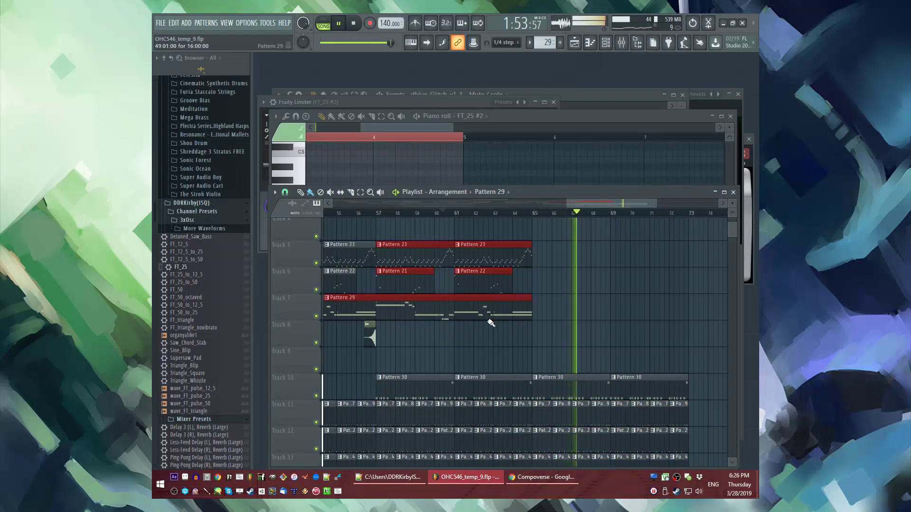
{"action": "scroll", "coordinate": [485, 320], "scroll_direction": "down", "scroll_amount": 2}
{"action": "left_click_drag", "start_coordinate": [521, 299], "coordinate": [410, 240]}
{"action": "key", "text": "ctrl+b"}
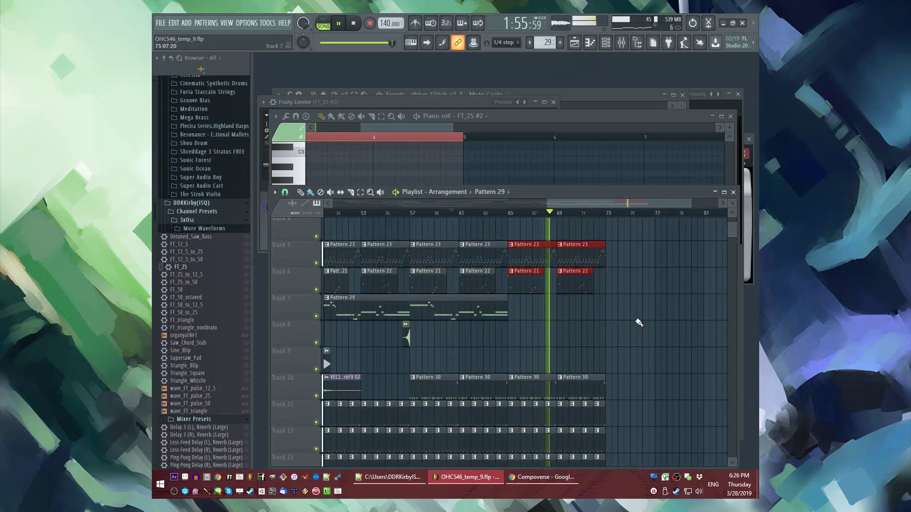
Step: Place the 32954_HardPCM_Chip054 audio clip on Track 9 so that it ends at bar 65
{"action": "scroll", "coordinate": [636, 321], "scroll_direction": "down", "scroll_amount": 3}
{"action": "left_click", "coordinate": [479, 212]}
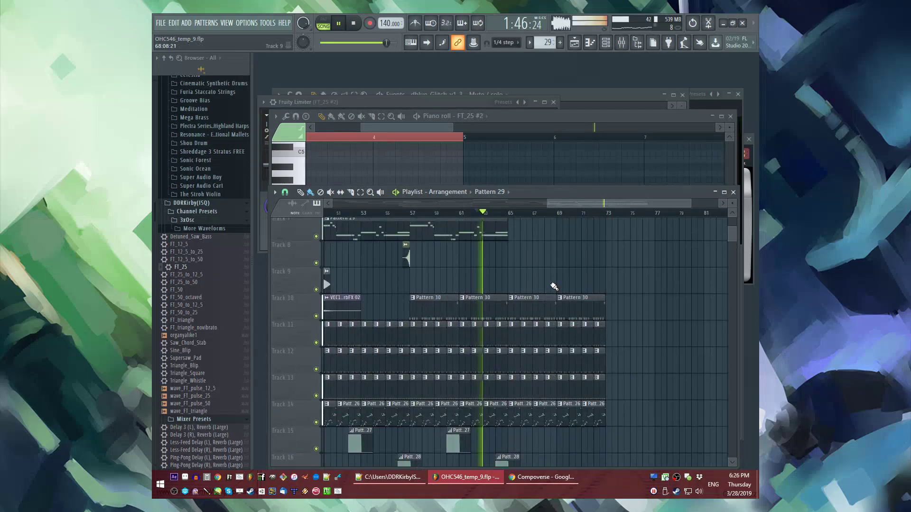
{"action": "scroll", "coordinate": [552, 286], "scroll_direction": "down", "scroll_amount": 2}
{"action": "scroll", "coordinate": [416, 283], "scroll_direction": "up", "scroll_amount": 2}
{"action": "scroll", "coordinate": [475, 308], "scroll_direction": "up", "scroll_amount": 3}
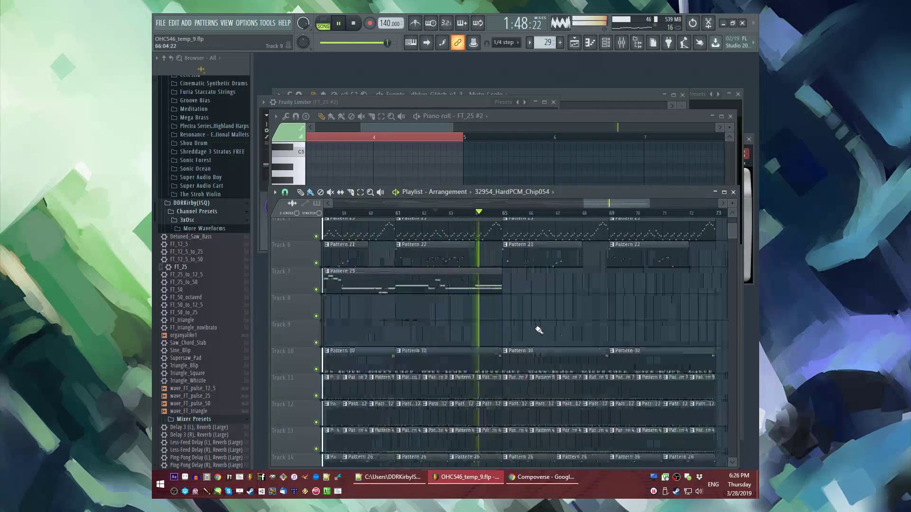
{"action": "left_click", "coordinate": [473, 331]}
{"action": "scroll", "coordinate": [473, 331], "scroll_direction": "up", "scroll_amount": 2}
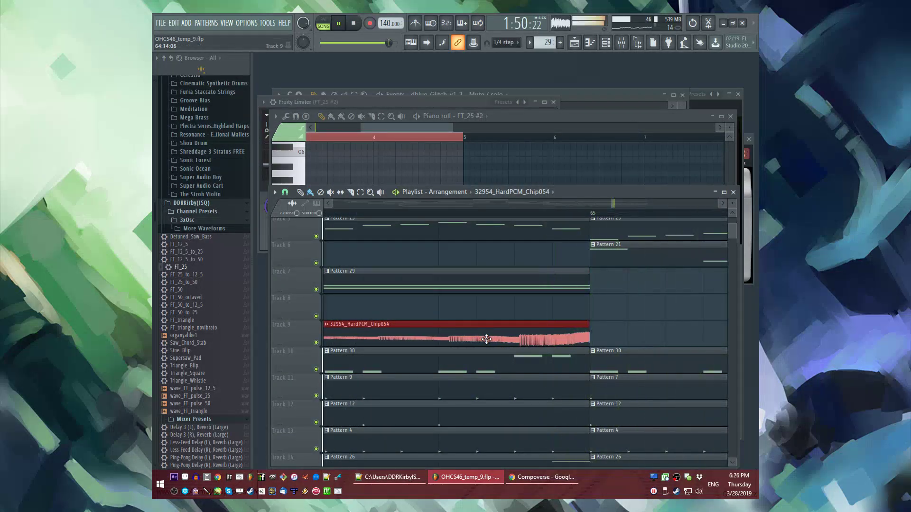
Step: Place the DH_FX OUT LONG_011 clip on Track 8 and the VEC1 BD ReverbFX 03 clip on Track 7 at bar 65
{"action": "scroll", "coordinate": [511, 334], "scroll_direction": "down", "scroll_amount": 5}
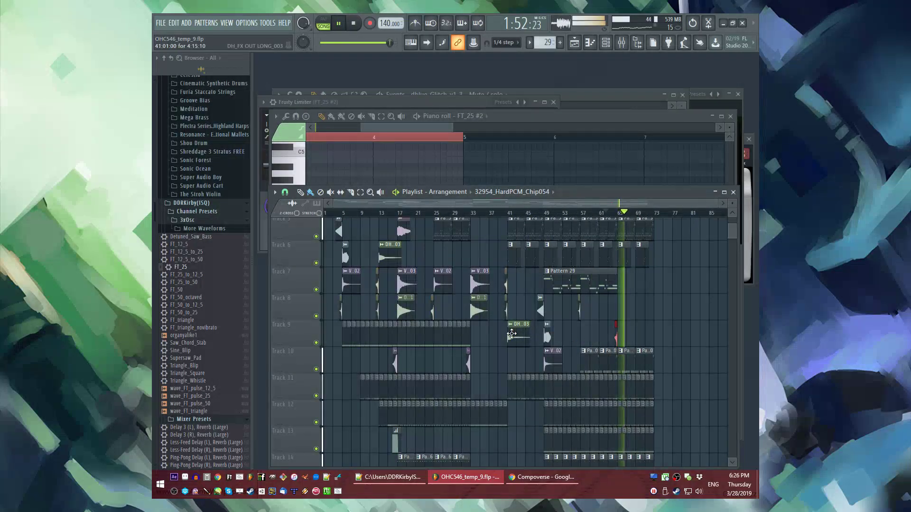
{"action": "left_click", "coordinate": [470, 308]}
{"action": "left_click", "coordinate": [621, 309]}
{"action": "scroll", "coordinate": [464, 285], "scroll_direction": "up", "scroll_amount": 3}
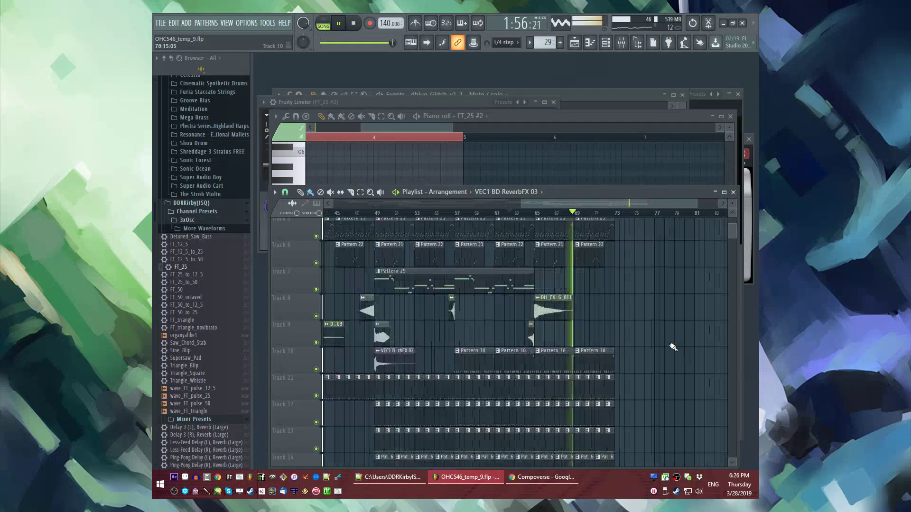
{"action": "scroll", "coordinate": [504, 330], "scroll_direction": "down", "scroll_amount": 6}
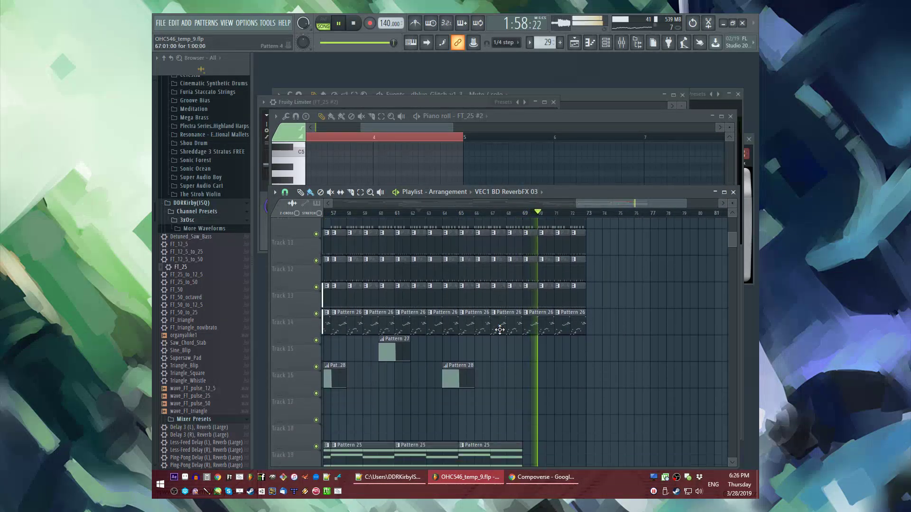
Step: Delete the clips from bar 65 onward on Tracks 11, 12 and 14, and add another Pattern 25 clip on Track 19
{"action": "right_click", "coordinate": [476, 315]}
{"action": "scroll", "coordinate": [496, 310], "scroll_direction": "down", "scroll_amount": 3}
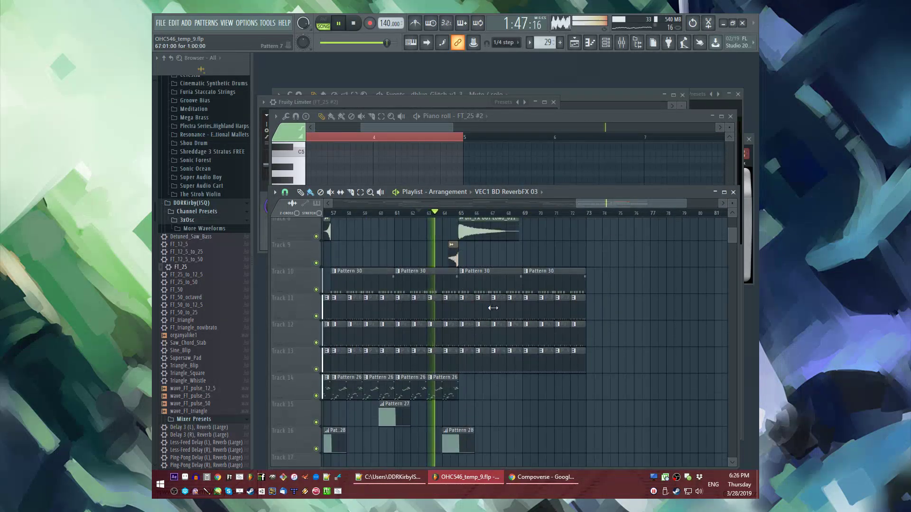
{"action": "left_click", "coordinate": [527, 361]}
{"action": "left_click_drag", "start_coordinate": [640, 371], "coordinate": [599, 360]}
{"action": "scroll", "coordinate": [599, 360], "scroll_direction": "up", "scroll_amount": 6}
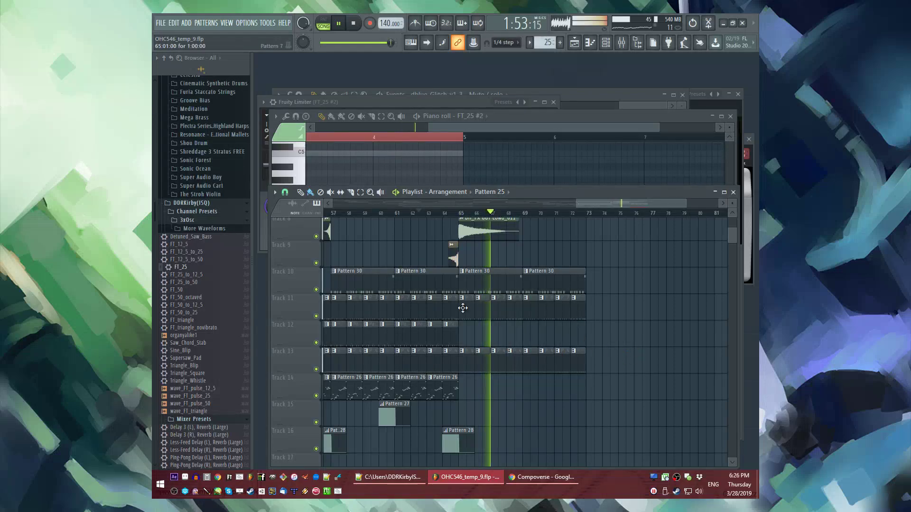
{"action": "right_click", "coordinate": [466, 312]}
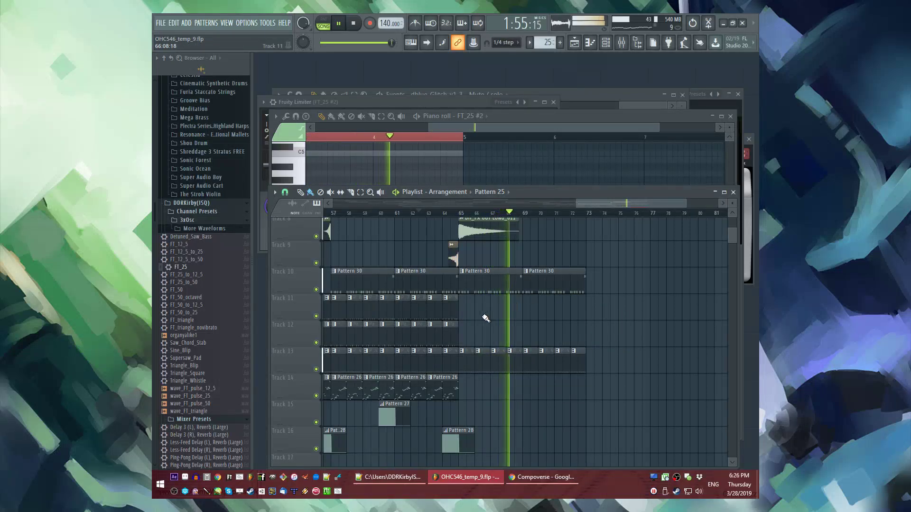
Step: Continue the Pattern 30 rhythm on Track 10 with two more clips at bars 73 and 77
{"action": "scroll", "coordinate": [481, 316], "scroll_direction": "up", "scroll_amount": 2}
{"action": "scroll", "coordinate": [596, 360], "scroll_direction": "up", "scroll_amount": 3}
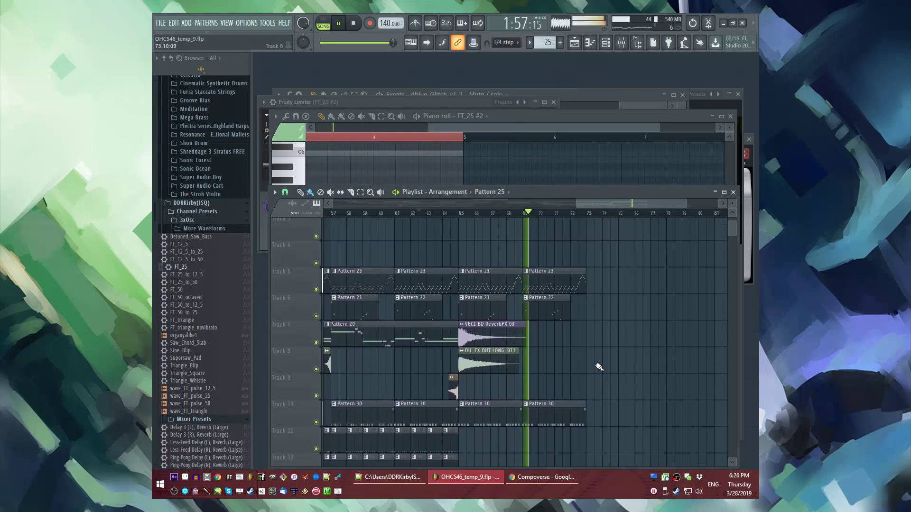
{"action": "scroll", "coordinate": [584, 362], "scroll_direction": "down", "scroll_amount": 3}
{"action": "left_click_drag", "start_coordinate": [594, 345], "coordinate": [677, 342]}
Step: Set the FT_25 #2 mixer track's volume to 95% and restart playback from bar 65
{"action": "key", "text": "F9"}
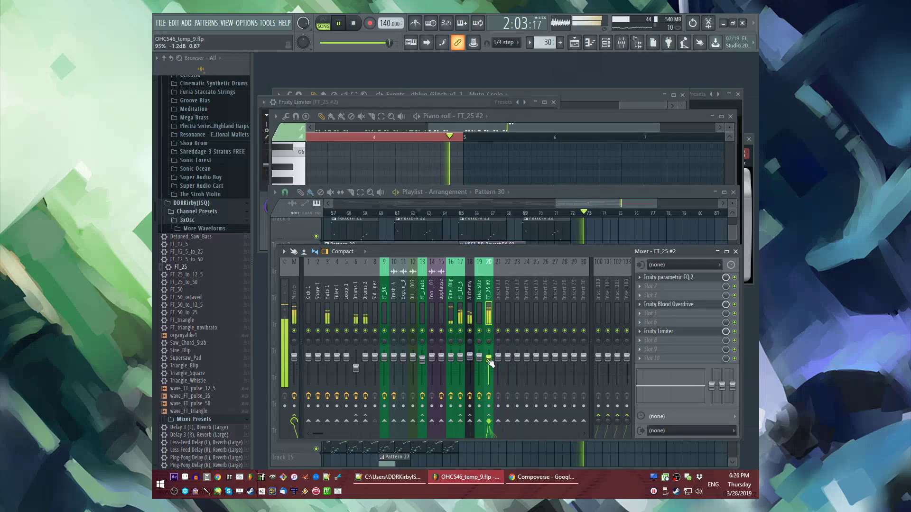
{"action": "key", "text": "F9"}
{"action": "scroll", "coordinate": [560, 266], "scroll_direction": "up", "scroll_amount": 3}
{"action": "left_click", "coordinate": [461, 214]}
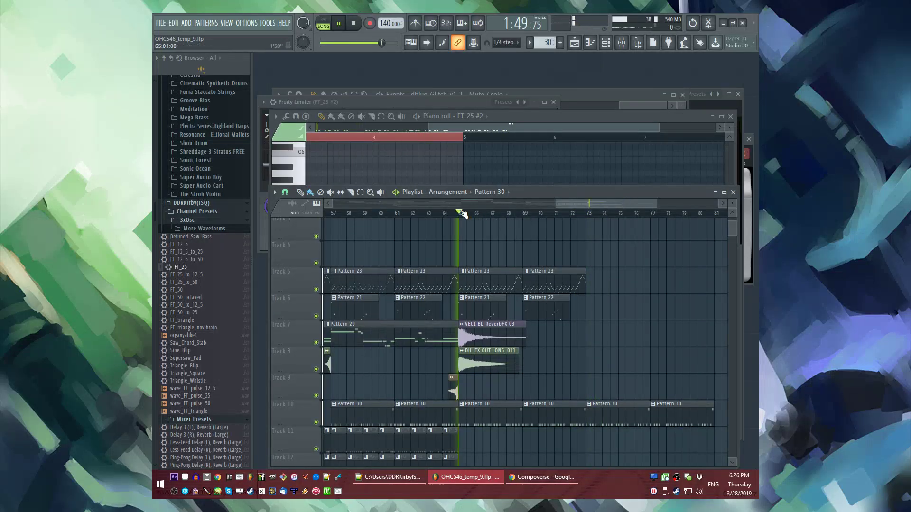
Step: Continue Track 13 with one-bar Pattern 3 clips from bar 73 to bar 81
{"action": "scroll", "coordinate": [588, 311], "scroll_direction": "down", "scroll_amount": 4}
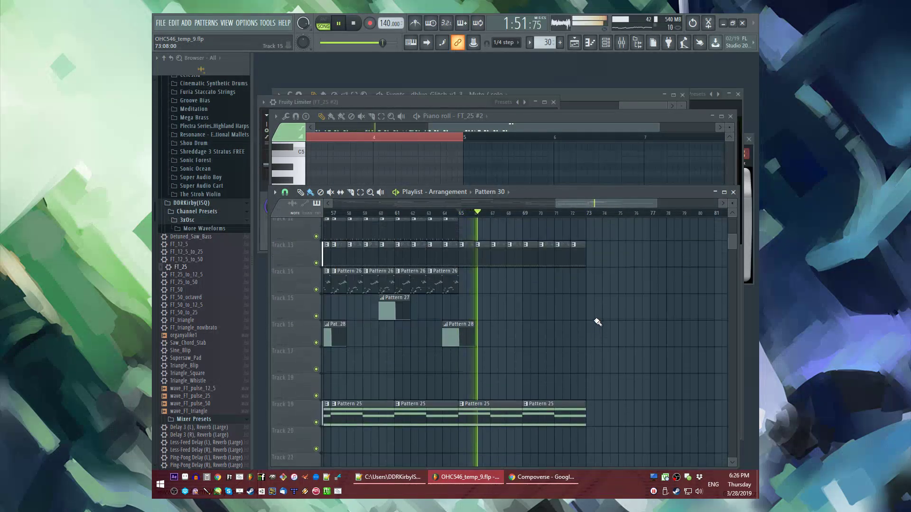
{"action": "scroll", "coordinate": [535, 340], "scroll_direction": "down", "scroll_amount": 1}
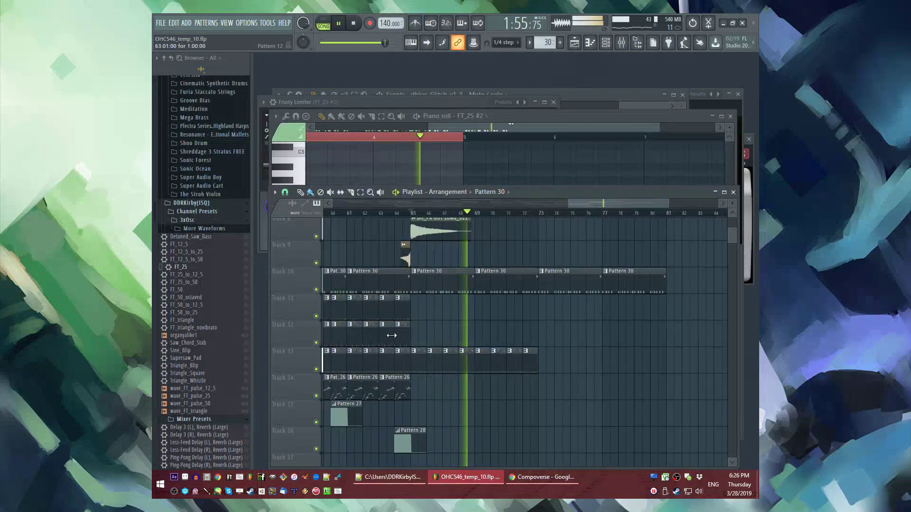
{"action": "scroll", "coordinate": [512, 351], "scroll_direction": "left", "scroll_amount": 2}
{"action": "scroll", "coordinate": [501, 357], "scroll_direction": "down", "scroll_amount": 3}
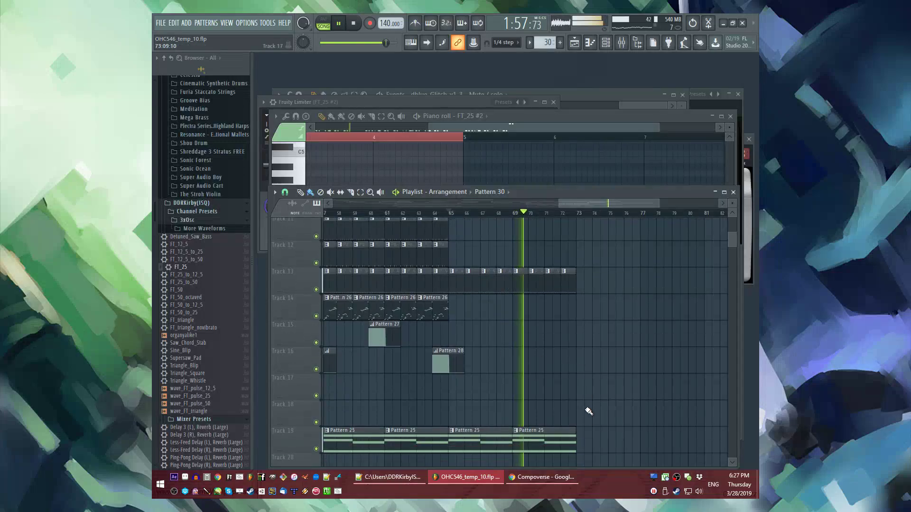
{"action": "scroll", "coordinate": [576, 408], "scroll_direction": "up", "scroll_amount": 6}
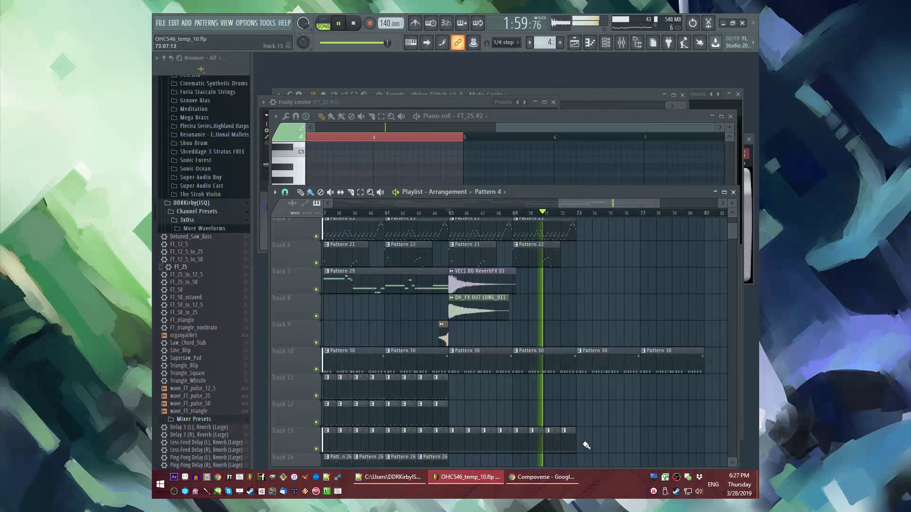
{"action": "scroll", "coordinate": [583, 442], "scroll_direction": "down", "scroll_amount": 4}
{"action": "scroll", "coordinate": [443, 376], "scroll_direction": "down", "scroll_amount": 3}
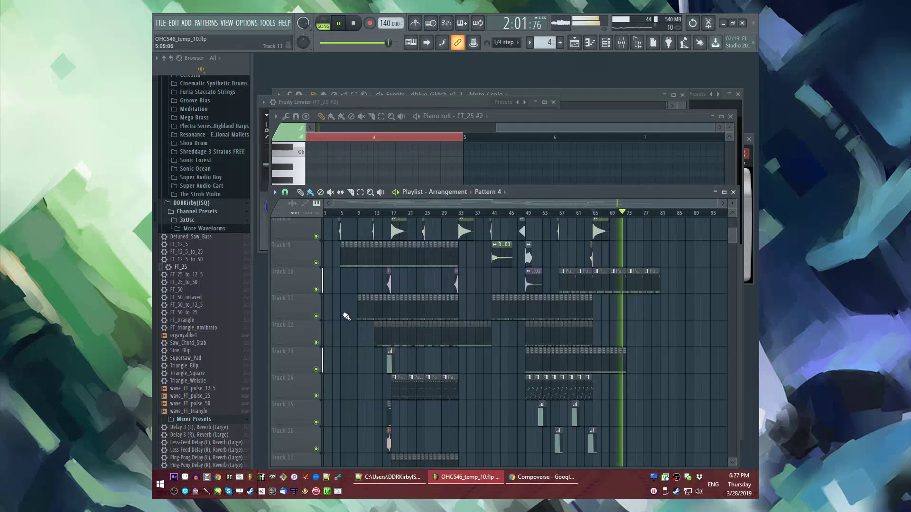
{"action": "scroll", "coordinate": [441, 307], "scroll_direction": "up", "scroll_amount": 4}
{"action": "scroll", "coordinate": [447, 260], "scroll_direction": "down", "scroll_amount": 4}
{"action": "scroll", "coordinate": [587, 363], "scroll_direction": "up", "scroll_amount": 3}
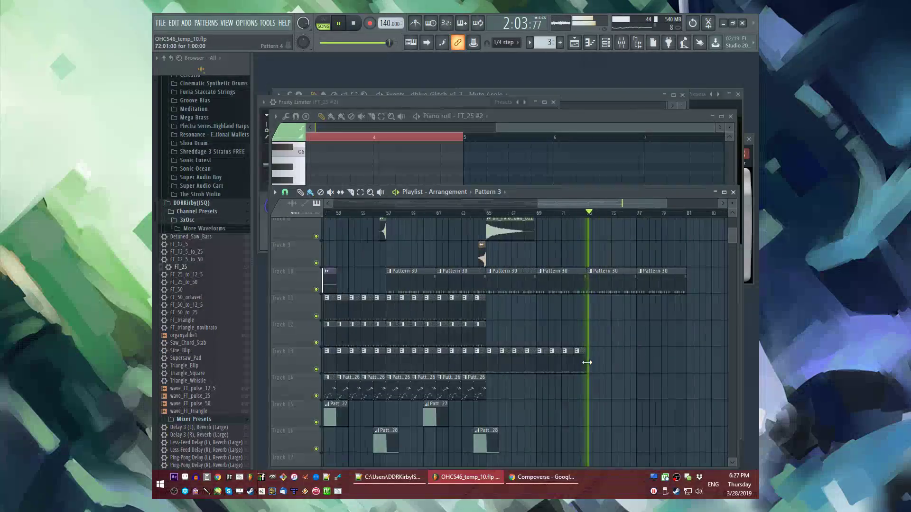
{"action": "scroll", "coordinate": [690, 364], "scroll_direction": "up", "scroll_amount": 2}
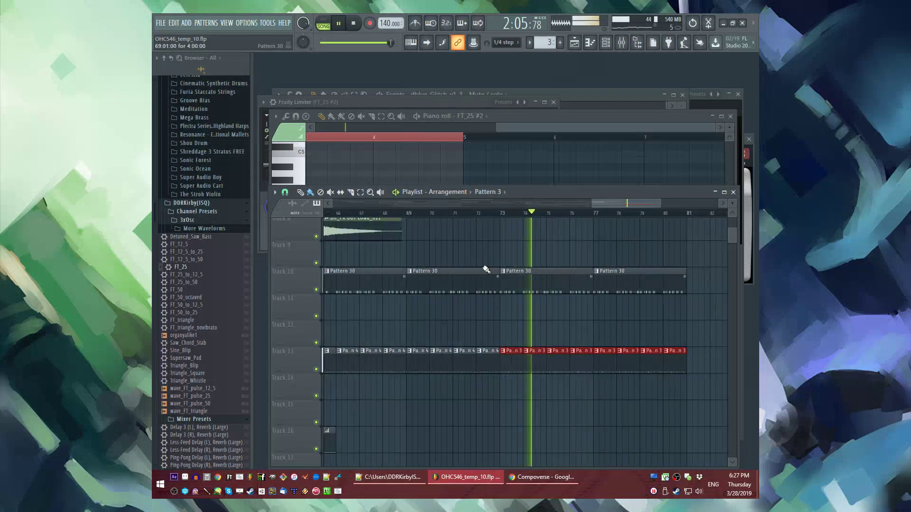
Step: Add two more Pattern 23 clips on Track 5 at bars 73 and 77
{"action": "left_click", "coordinate": [486, 214]}
{"action": "scroll", "coordinate": [544, 291], "scroll_direction": "up", "scroll_amount": 3}
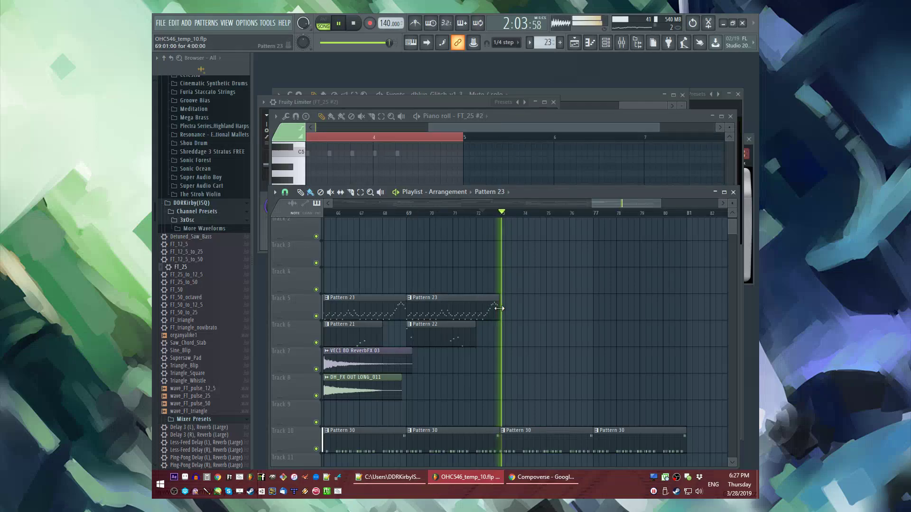
{"action": "left_click", "coordinate": [595, 307]}
{"action": "scroll", "coordinate": [573, 313], "scroll_direction": "down", "scroll_amount": 3}
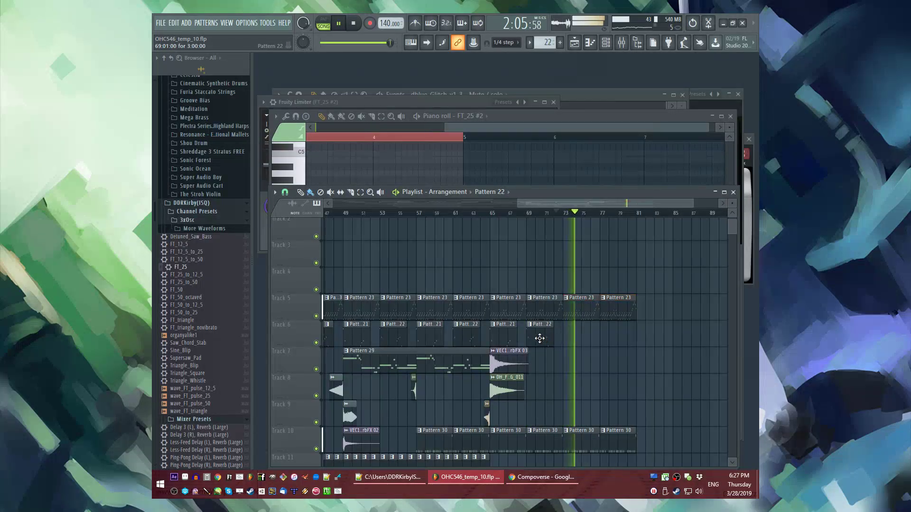
Step: Try to repeat the Pattern 21 and Pattern 22 clips on Track 6 at bars 73 and 77
{"action": "scroll", "coordinate": [575, 336], "scroll_direction": "up", "scroll_amount": 3}
{"action": "key", "text": "ctrl+b"}
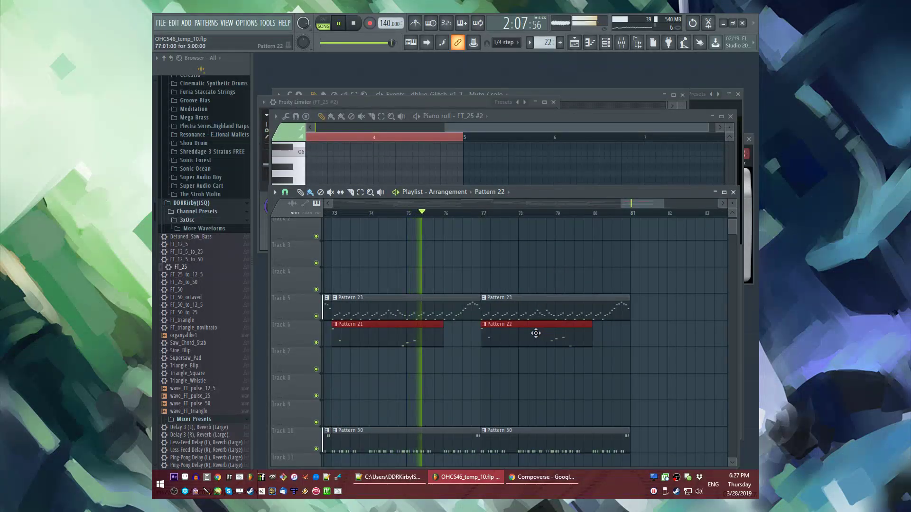
{"action": "scroll", "coordinate": [525, 330], "scroll_direction": "down", "scroll_amount": 1}
{"action": "scroll", "coordinate": [518, 325], "scroll_direction": "down", "scroll_amount": 1}
{"action": "key", "text": "Delete"}
{"action": "scroll", "coordinate": [466, 315], "scroll_direction": "down", "scroll_amount": 2}
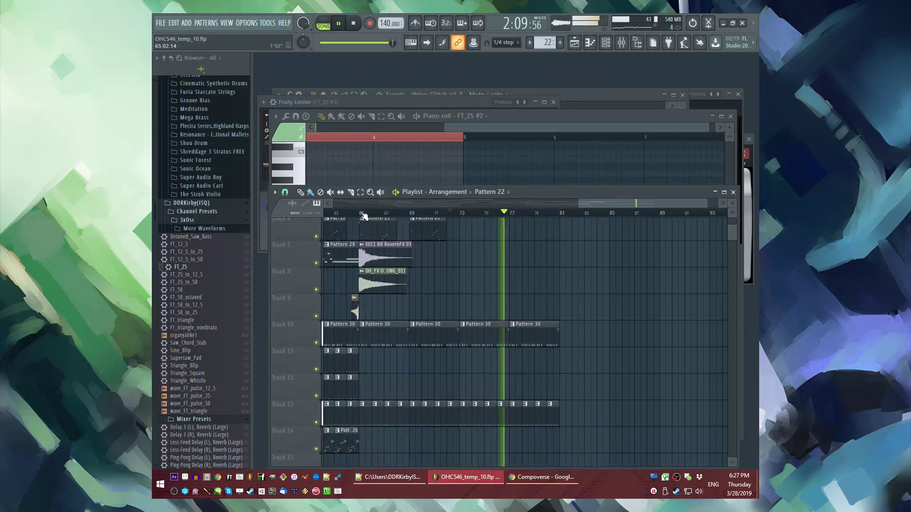
Step: Place a crash4 clip on Track 9 so that it ends at bar 73
{"action": "scroll", "coordinate": [558, 306], "scroll_direction": "up", "scroll_amount": 3}
{"action": "left_click_drag", "start_coordinate": [570, 295], "coordinate": [635, 320]}
{"action": "scroll", "coordinate": [631, 327], "scroll_direction": "up", "scroll_amount": 2}
{"action": "scroll", "coordinate": [563, 308], "scroll_direction": "down", "scroll_amount": 2}
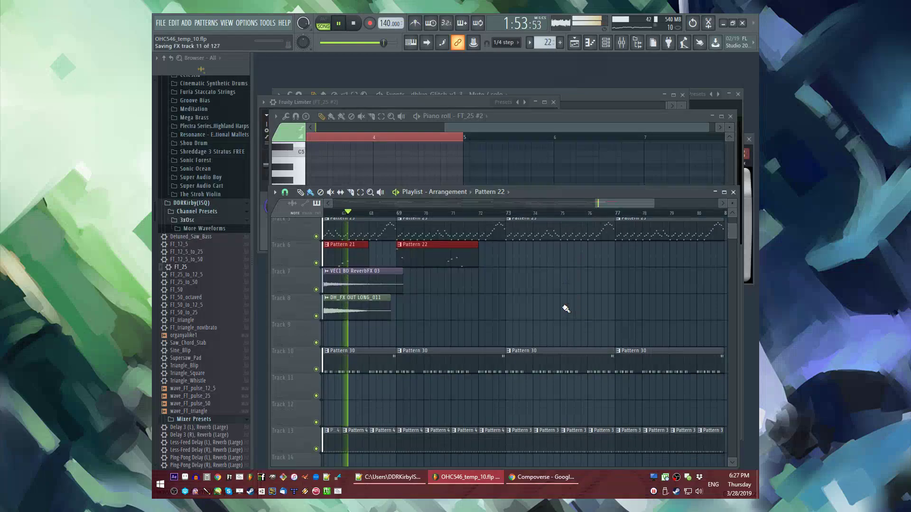
{"action": "scroll", "coordinate": [555, 305], "scroll_direction": "down", "scroll_amount": 2}
{"action": "scroll", "coordinate": [467, 264], "scroll_direction": "down", "scroll_amount": 2}
{"action": "scroll", "coordinate": [427, 283], "scroll_direction": "up", "scroll_amount": 1}
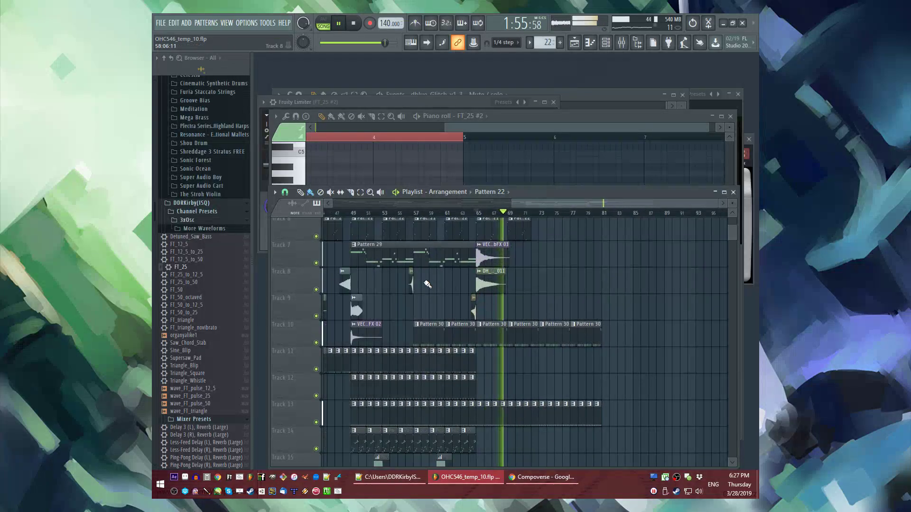
{"action": "scroll", "coordinate": [532, 311], "scroll_direction": "up", "scroll_amount": 4}
{"action": "left_click", "coordinate": [528, 311]}
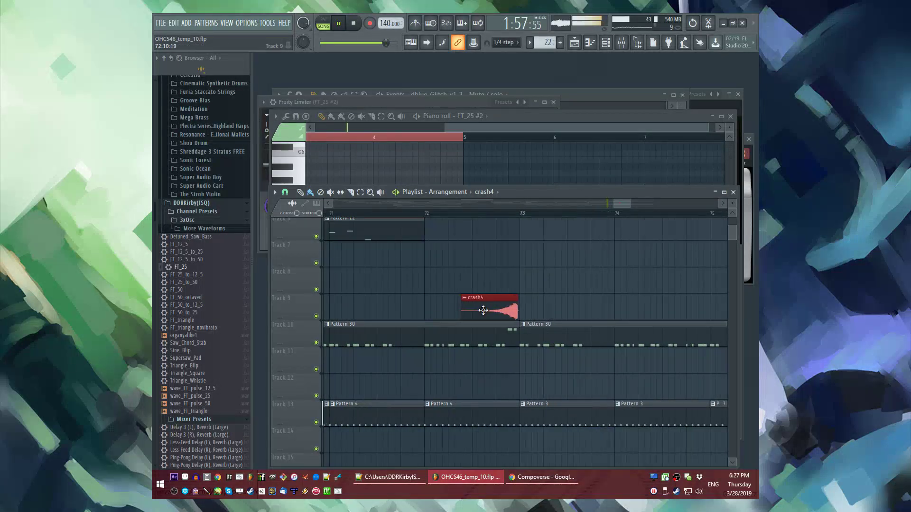
Step: Try to copy the Track 12 clips of bars 49 to 65 to bar 73 on the same track
{"action": "scroll", "coordinate": [484, 312], "scroll_direction": "down", "scroll_amount": 6}
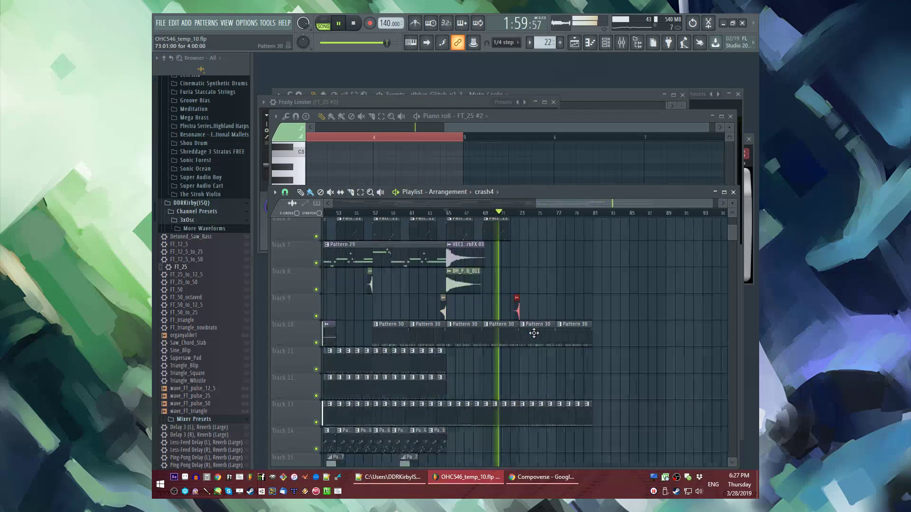
{"action": "scroll", "coordinate": [532, 331], "scroll_direction": "down", "scroll_amount": 2}
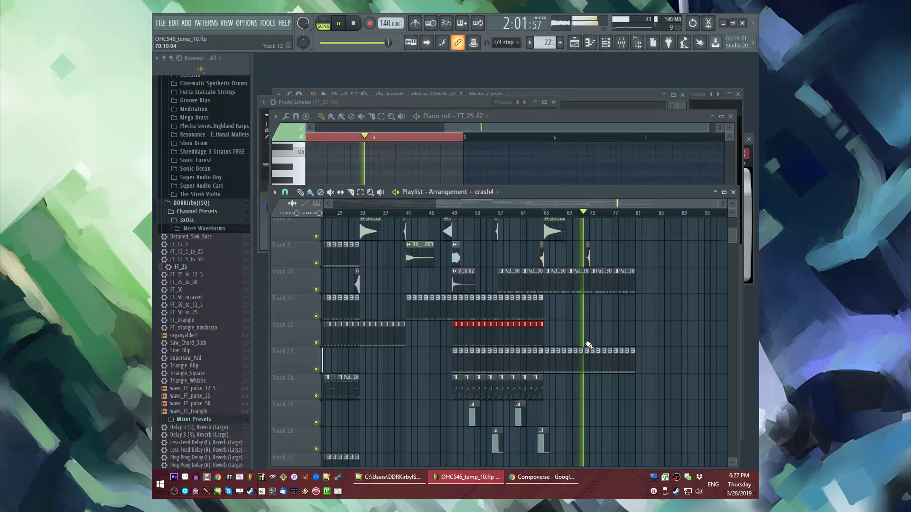
{"action": "scroll", "coordinate": [593, 337], "scroll_direction": "up", "scroll_amount": 4}
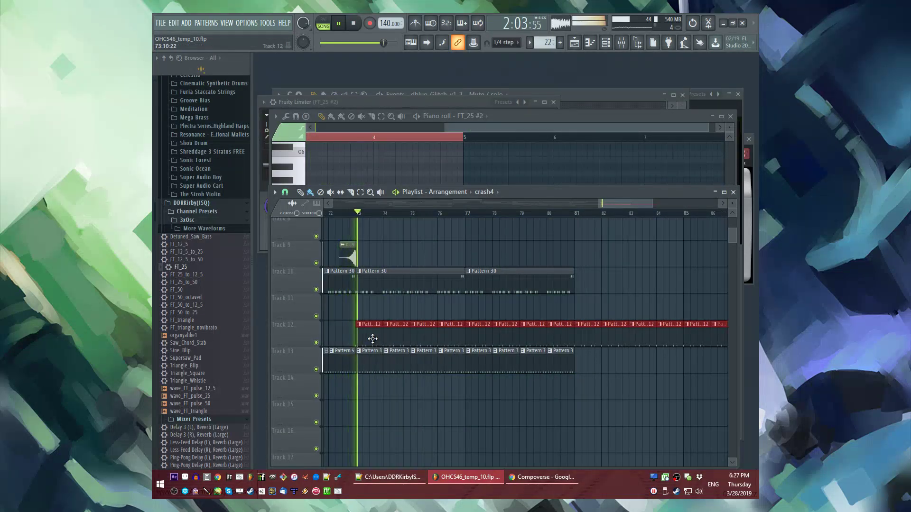
{"action": "scroll", "coordinate": [372, 338], "scroll_direction": "down", "scroll_amount": 2}
{"action": "scroll", "coordinate": [604, 345], "scroll_direction": "down", "scroll_amount": 2}
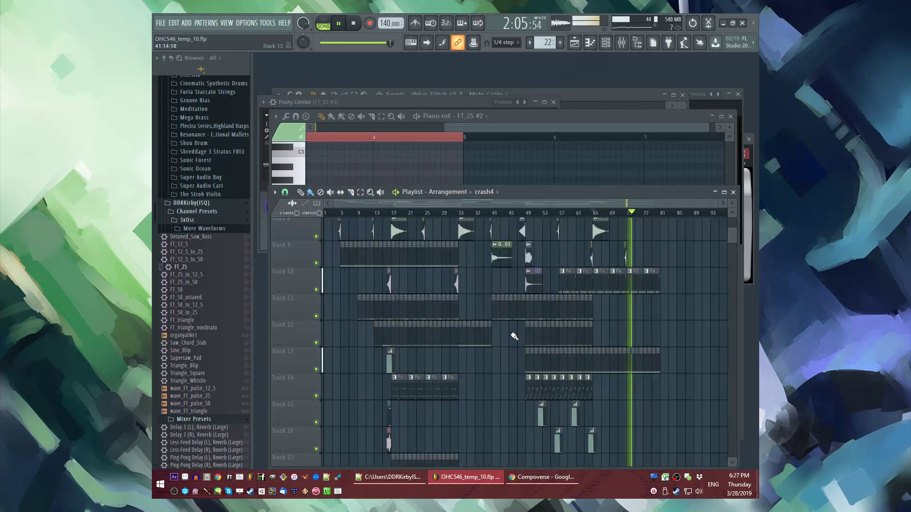
Step: Copy the Track 11 and 12 clips before bar 17 so they start at bars 73 and 77 and end at bar 81
{"action": "scroll", "coordinate": [506, 331], "scroll_direction": "left", "scroll_amount": 8}
{"action": "left_click", "coordinate": [379, 215]}
{"action": "scroll", "coordinate": [380, 261], "scroll_direction": "up", "scroll_amount": 2}
{"action": "left_click_drag", "start_coordinate": [345, 311], "coordinate": [451, 345]}
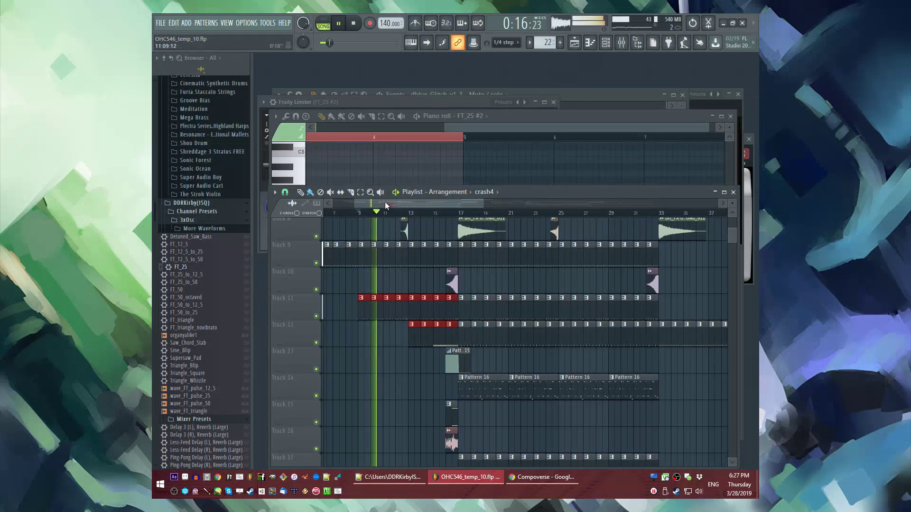
{"action": "key", "text": "ctrl+c"}
{"action": "key", "text": "ctrl+v"}
{"action": "left_click_drag", "start_coordinate": [382, 312], "coordinate": [441, 310]}
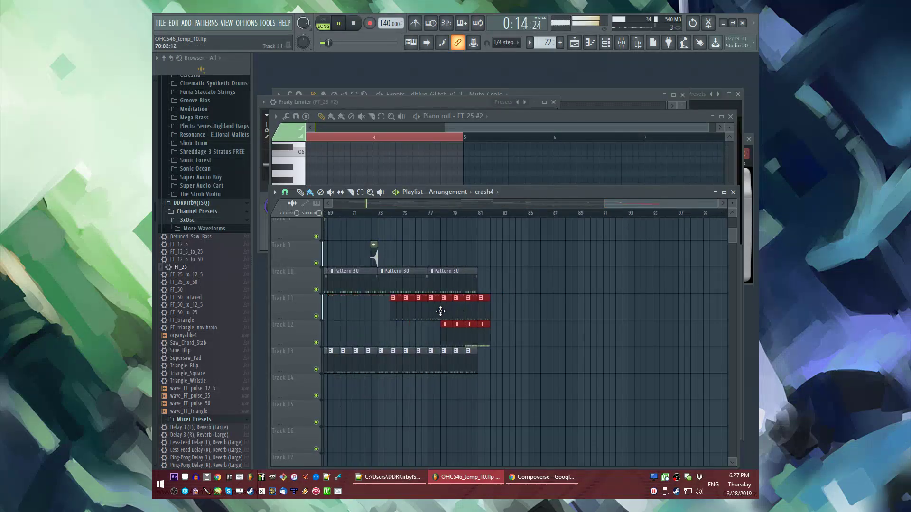
Step: Add two Pattern 1 clips on Track 4 at bars 73 and 77
{"action": "scroll", "coordinate": [576, 319], "scroll_direction": "up", "scroll_amount": 3}
{"action": "scroll", "coordinate": [576, 319], "scroll_direction": "down", "scroll_amount": 4}
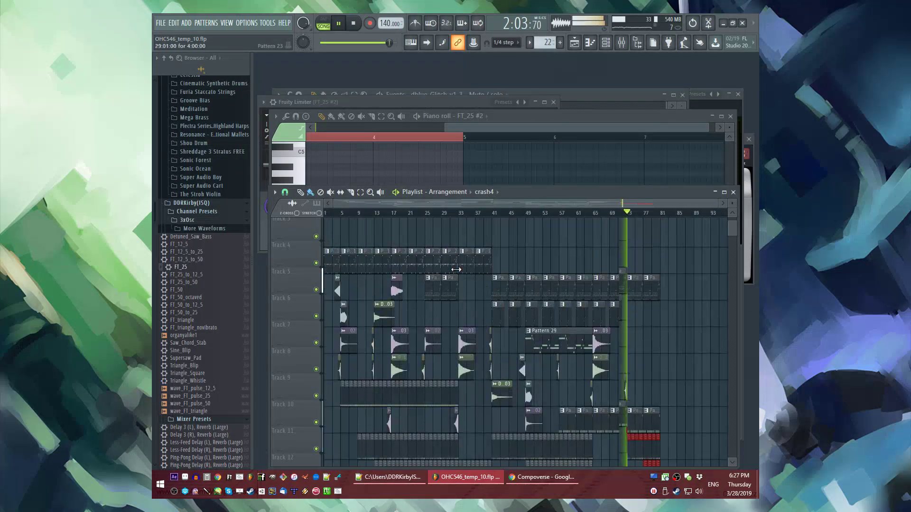
{"action": "left_click", "coordinate": [387, 285]}
{"action": "scroll", "coordinate": [640, 299], "scroll_direction": "up", "scroll_amount": 4}
{"action": "left_click_drag", "start_coordinate": [488, 285], "coordinate": [656, 286]}
{"action": "right_click", "coordinate": [658, 288]}
{"action": "scroll", "coordinate": [635, 289], "scroll_direction": "down", "scroll_amount": 3}
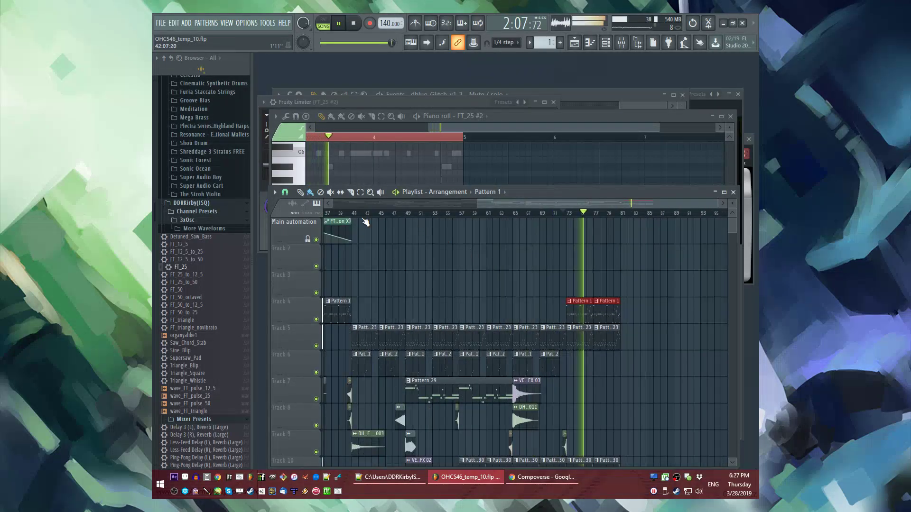
Step: Place a separate FT_50 filter frequency automation clip on Track 3 from bar 73 to 81 and shape it as a rising ramp
{"action": "left_click", "coordinate": [337, 220]}
{"action": "scroll", "coordinate": [548, 284], "scroll_direction": "up", "scroll_amount": 3}
{"action": "left_click", "coordinate": [459, 284]}
{"action": "left_click", "coordinate": [458, 274]}
{"action": "left_click", "coordinate": [473, 346]}
{"action": "left_click_drag", "start_coordinate": [459, 280], "coordinate": [447, 311]}
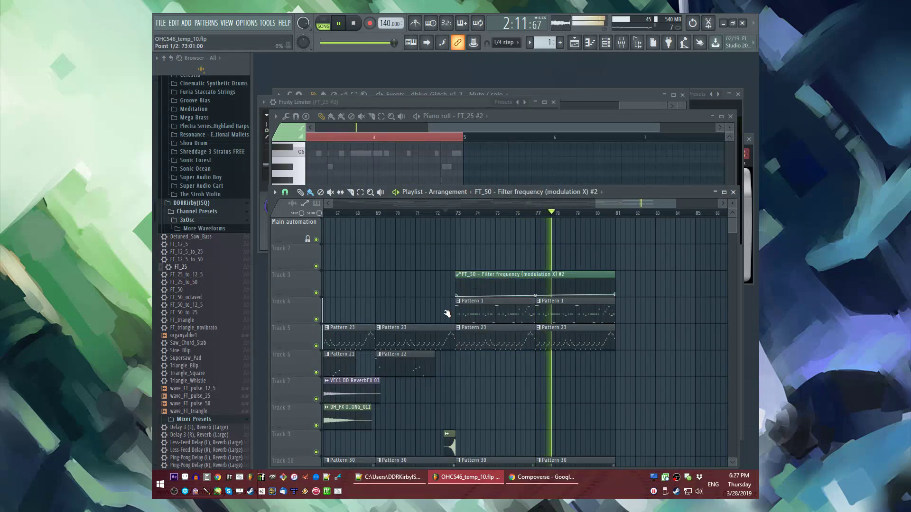
{"action": "left_click_drag", "start_coordinate": [614, 294], "coordinate": [614, 281]}
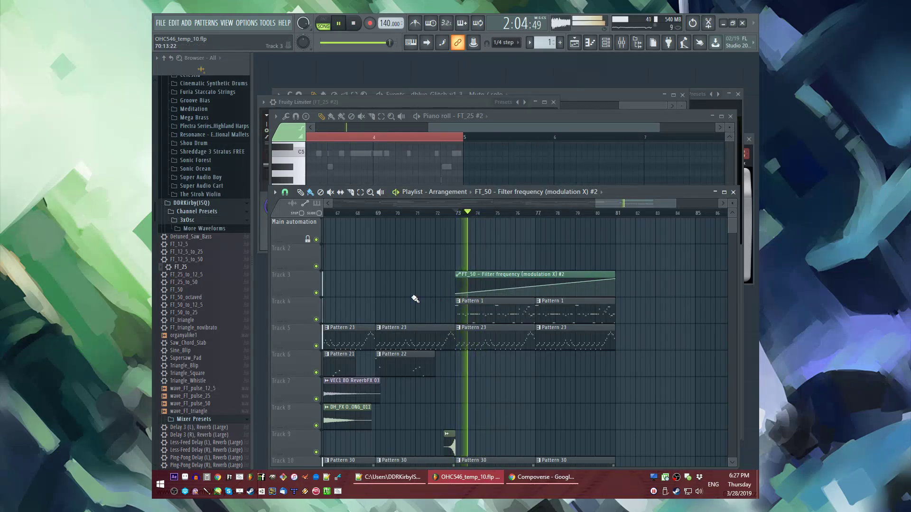
Step: Place the VEC1 BD ReverbFX 02 clip on Track 8 at bar 73
{"action": "scroll", "coordinate": [415, 299], "scroll_direction": "down", "scroll_amount": 5}
{"action": "scroll", "coordinate": [451, 303], "scroll_direction": "down", "scroll_amount": 3}
{"action": "scroll", "coordinate": [427, 365], "scroll_direction": "up", "scroll_amount": 4}
{"action": "scroll", "coordinate": [569, 315], "scroll_direction": "down", "scroll_amount": 3}
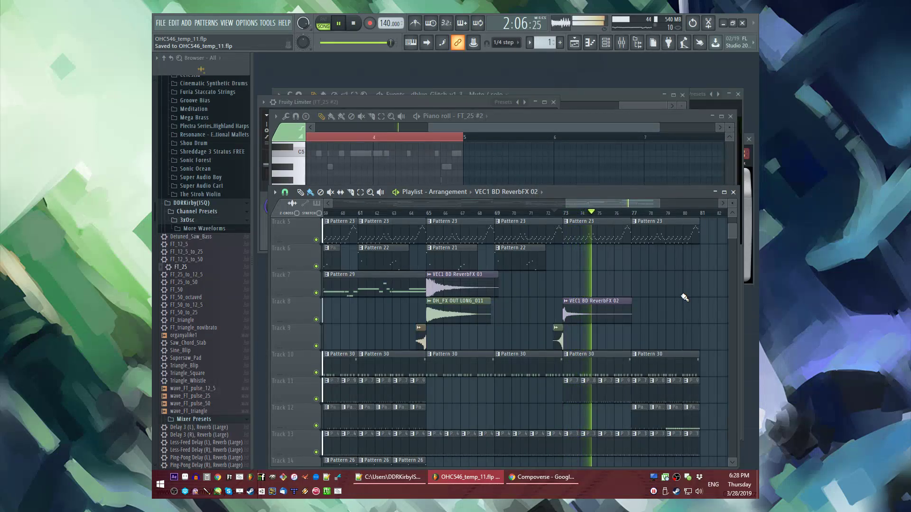
Step: Move the four Track 12 clips at bar 77 to start at bar 85
{"action": "scroll", "coordinate": [617, 332], "scroll_direction": "down", "scroll_amount": 2}
{"action": "scroll", "coordinate": [617, 332], "scroll_direction": "right", "scroll_amount": 4}
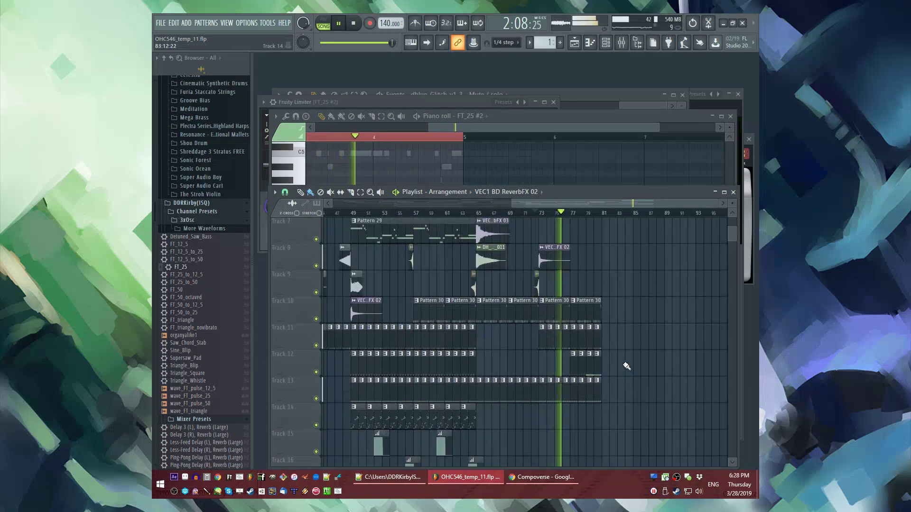
{"action": "scroll", "coordinate": [613, 370], "scroll_direction": "down", "scroll_amount": 1}
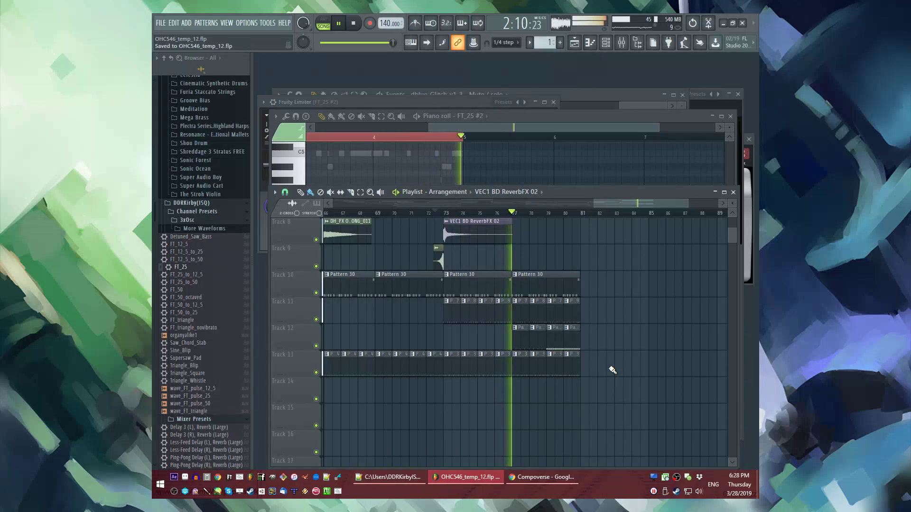
{"action": "scroll", "coordinate": [599, 351], "scroll_direction": "up", "scroll_amount": 1, "text": "ctrl"}
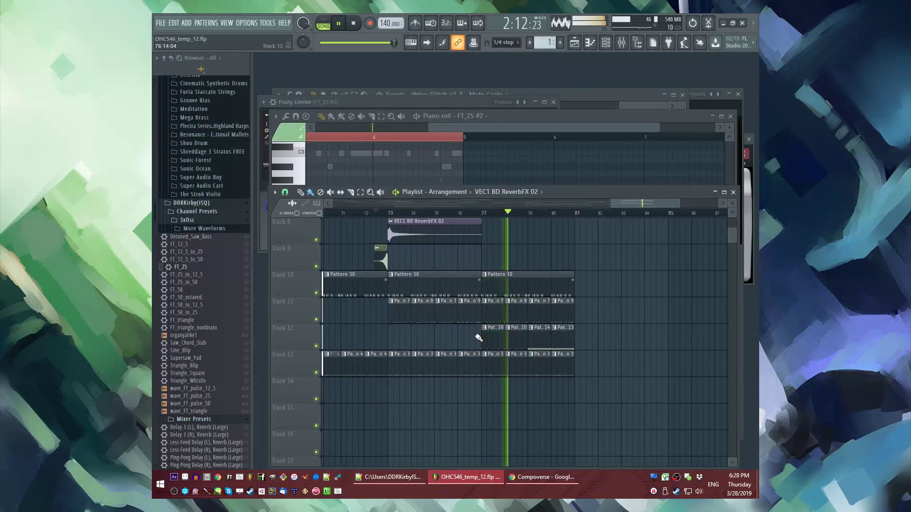
{"action": "left_click_drag", "start_coordinate": [735, 334], "coordinate": [665, 341]}
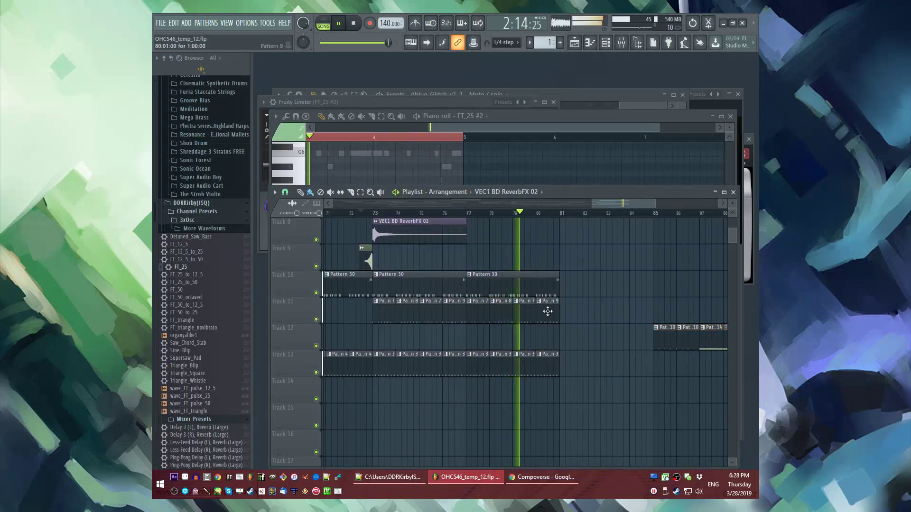
Step: Repeat the Track 11 clips and the Pattern 3 clips on Track 13 from bar 81 to bar 89
{"action": "key", "text": "ctrl+b"}
{"action": "left_click_drag", "start_coordinate": [583, 371], "coordinate": [449, 384]}
{"action": "key", "text": "ctrl+b"}
Step: Add Pattern 30 clips on Track 10 and Pattern 1 clips on Track 4 at bars 81 and 85
{"action": "scroll", "coordinate": [449, 384], "scroll_direction": "up", "scroll_amount": 3}
{"action": "left_click", "coordinate": [518, 366]}
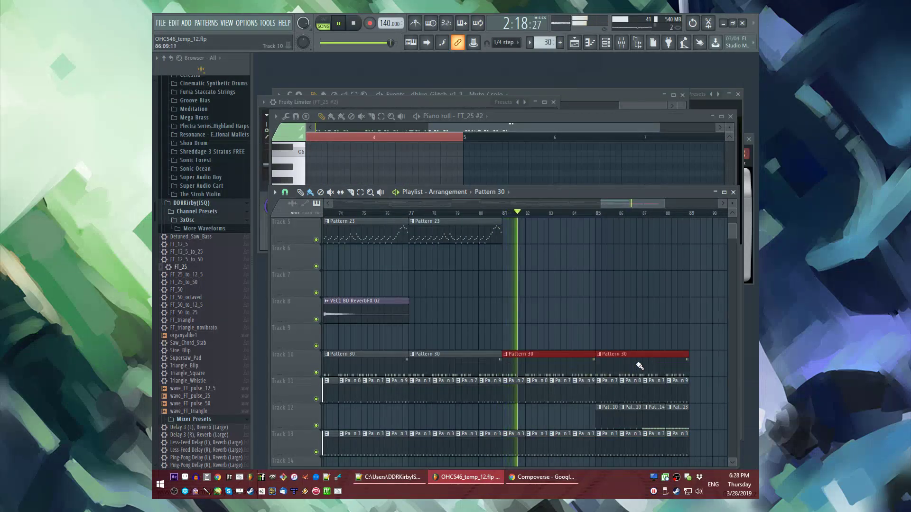
{"action": "scroll", "coordinate": [563, 280], "scroll_direction": "up", "scroll_amount": 3}
{"action": "scroll", "coordinate": [512, 287], "scroll_direction": "down", "scroll_amount": 2, "text": "ctrl"}
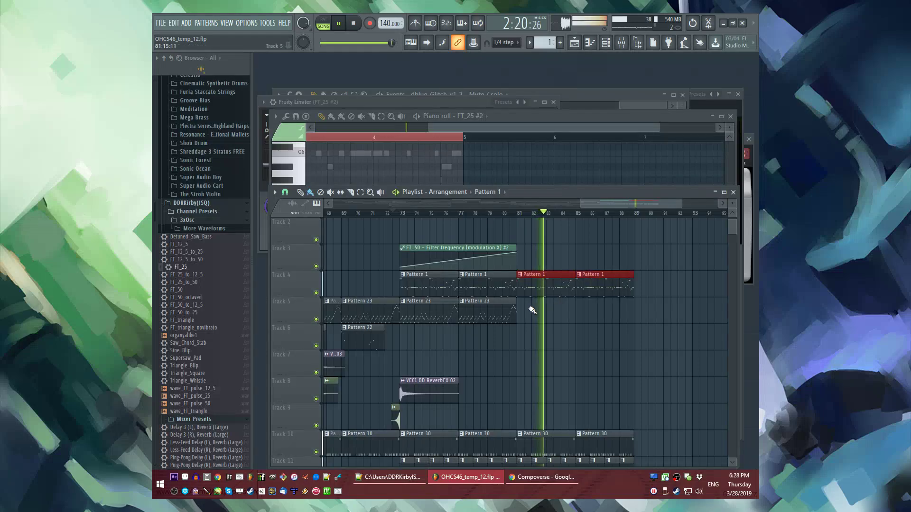
Step: Repeat the Pattern 23 clips on Track 5 and the Pattern 25 clips on Track 19 from bar 81
{"action": "key", "text": "ctrl+b"}
{"action": "scroll", "coordinate": [524, 230], "scroll_direction": "down", "scroll_amount": 10}
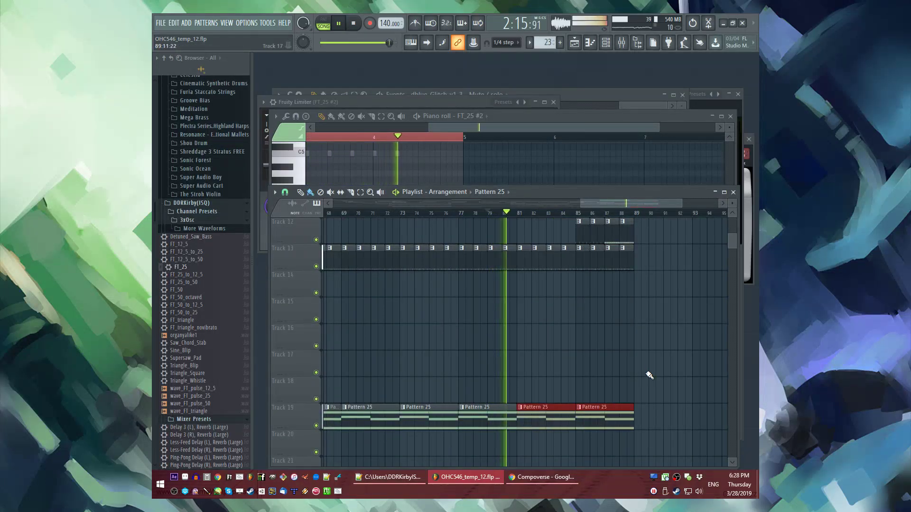
Step: Fill Track 12 from bar 81 to bar 85 with four one-bar clips
{"action": "scroll", "coordinate": [636, 370], "scroll_direction": "up", "scroll_amount": 7}
{"action": "scroll", "coordinate": [602, 318], "scroll_direction": "down", "scroll_amount": 3}
{"action": "scroll", "coordinate": [575, 329], "scroll_direction": "up", "scroll_amount": 3}
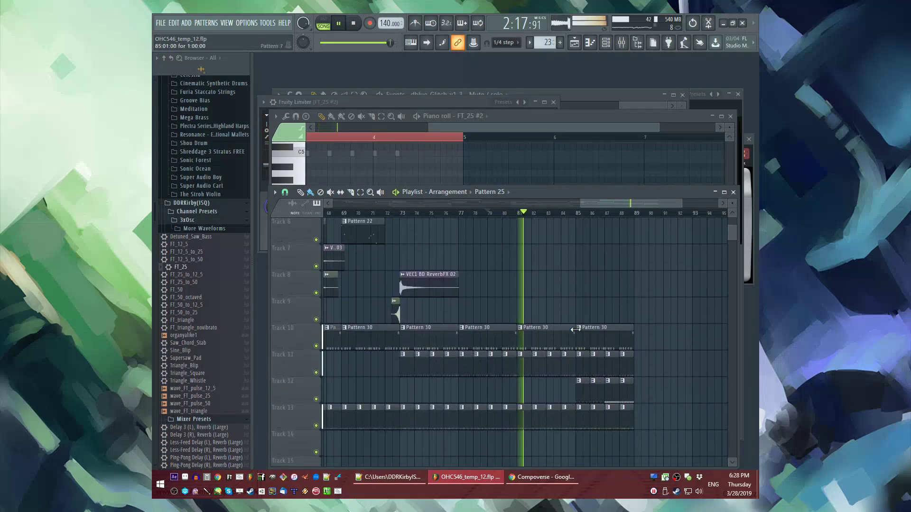
{"action": "left_click", "coordinate": [583, 398]}
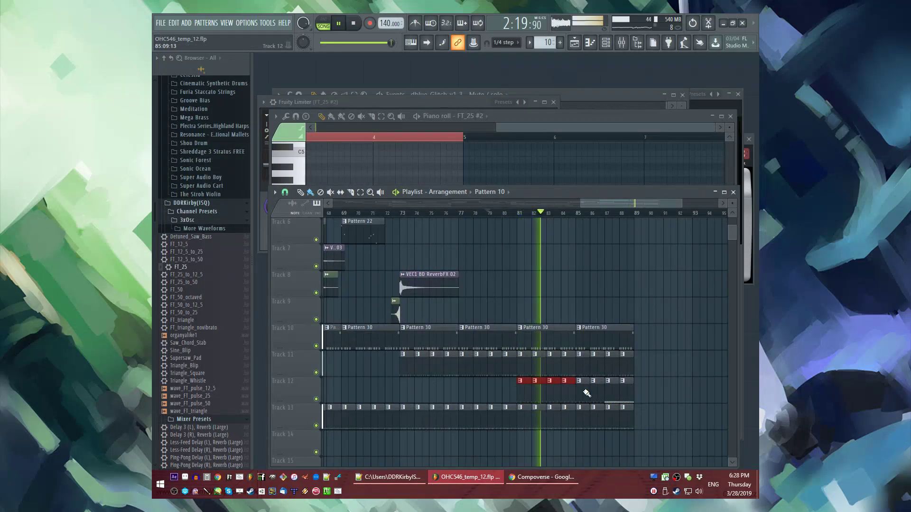
{"action": "scroll", "coordinate": [649, 403], "scroll_direction": "down", "scroll_amount": 4}
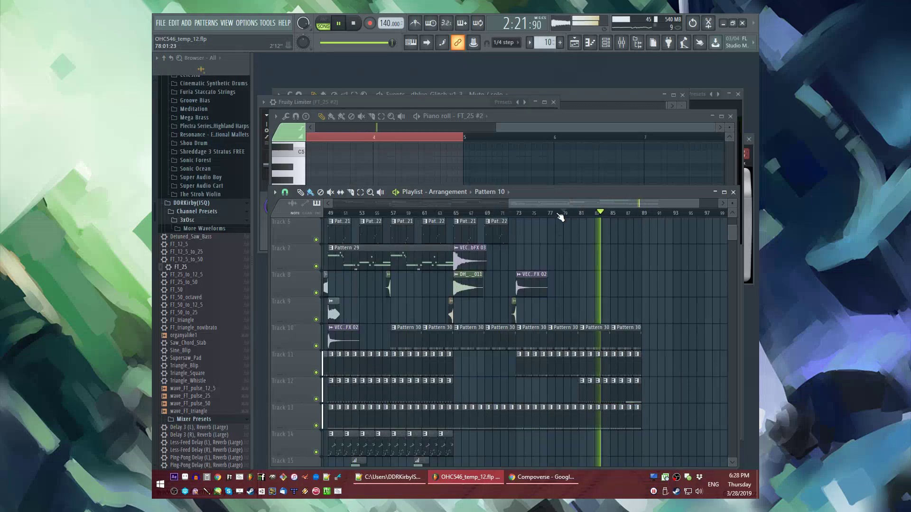
Step: Arrange Track 12's closing bars with Pattern 14 at bars 85 and 86, Pattern 13 at bar 87 and Pattern 10 at bar 88
{"action": "scroll", "coordinate": [625, 407], "scroll_direction": "up", "scroll_amount": 7}
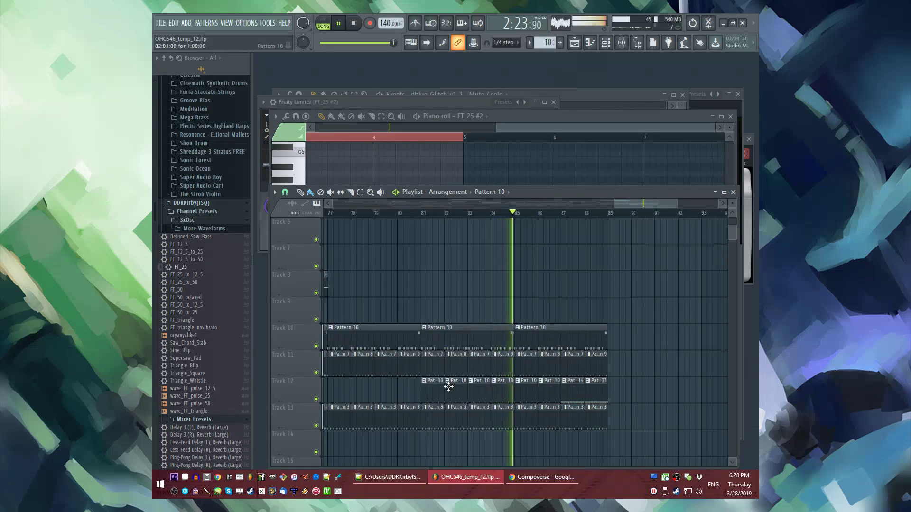
{"action": "left_click_drag", "start_coordinate": [533, 392], "coordinate": [563, 394]}
{"action": "left_click", "coordinate": [593, 383]}
{"action": "left_click", "coordinate": [572, 384]}
{"action": "right_click", "coordinate": [600, 396]}
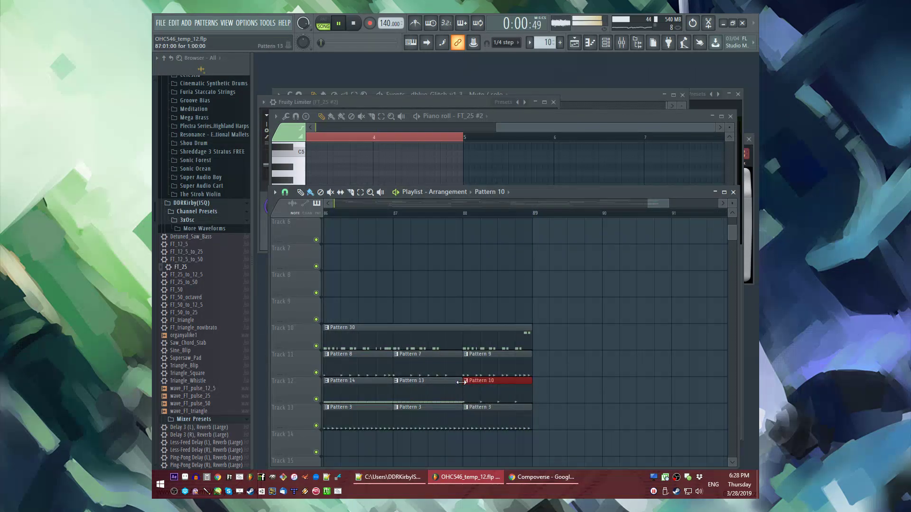
Step: Make the Track 12 clip at bar 88 unique and reduce its Grv Kick 29 sequence to the first step
{"action": "left_click", "coordinate": [465, 407]}
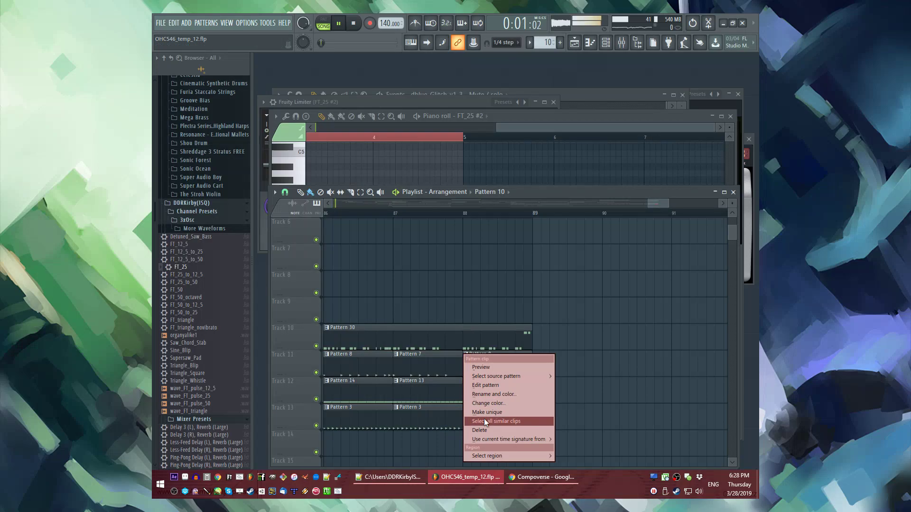
{"action": "left_click", "coordinate": [486, 411]}
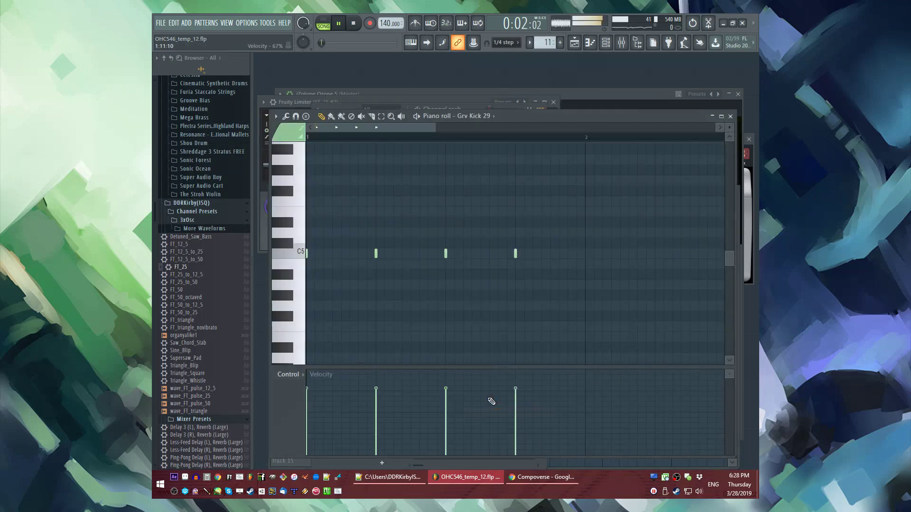
{"action": "key", "text": "F6"}
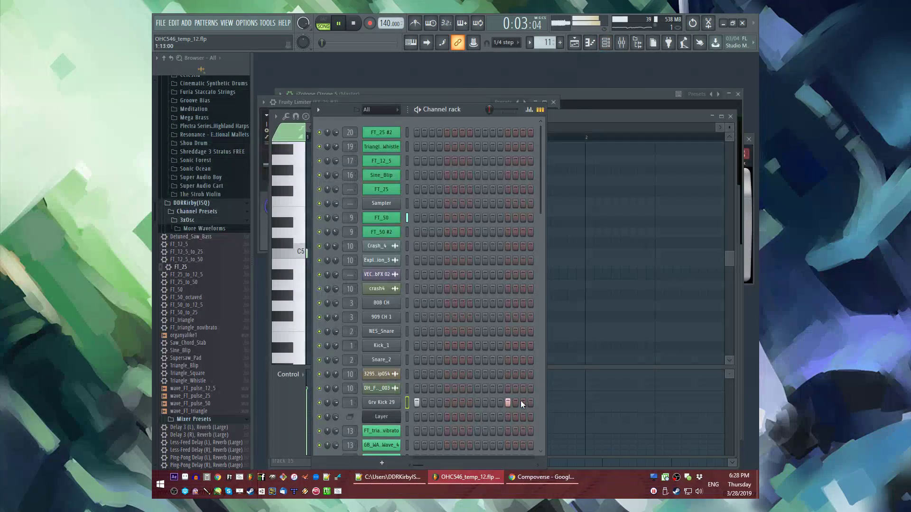
{"action": "key", "text": "F5"}
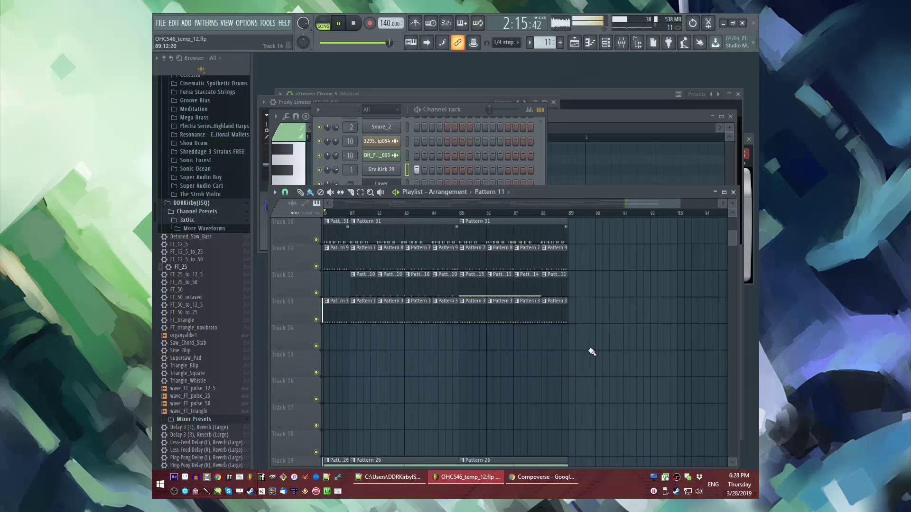
Step: Place the crash4 sample on Track 9 so that it ends exactly at bar 88
{"action": "scroll", "coordinate": [591, 349], "scroll_direction": "down", "scroll_amount": 2, "text": "ctrl"}
{"action": "scroll", "coordinate": [586, 343], "scroll_direction": "up", "scroll_amount": 4}
{"action": "scroll", "coordinate": [587, 318], "scroll_direction": "up", "scroll_amount": 3, "text": "ctrl"}
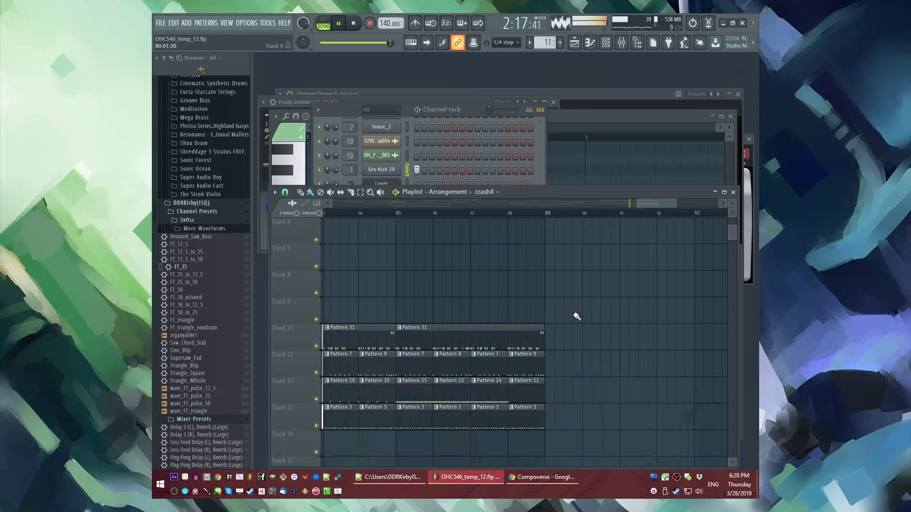
{"action": "scroll", "coordinate": [515, 313], "scroll_direction": "up", "scroll_amount": 4, "text": "ctrl"}
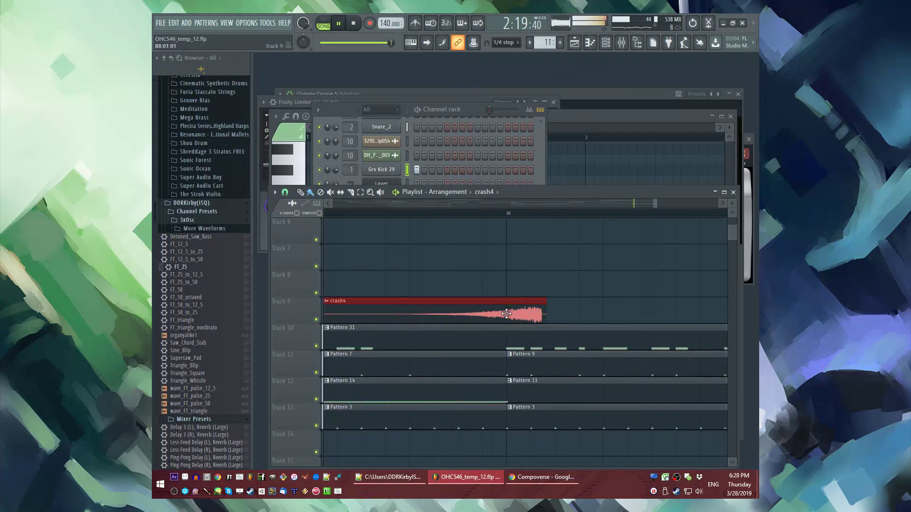
Step: Place VEC1 BD ReverbFX 02 on Track 8 at bar 88 and VEC1 BD ReverbFX 03 on Track 9 at bar 89
{"action": "scroll", "coordinate": [499, 302], "scroll_direction": "down", "scroll_amount": 5, "text": "ctrl"}
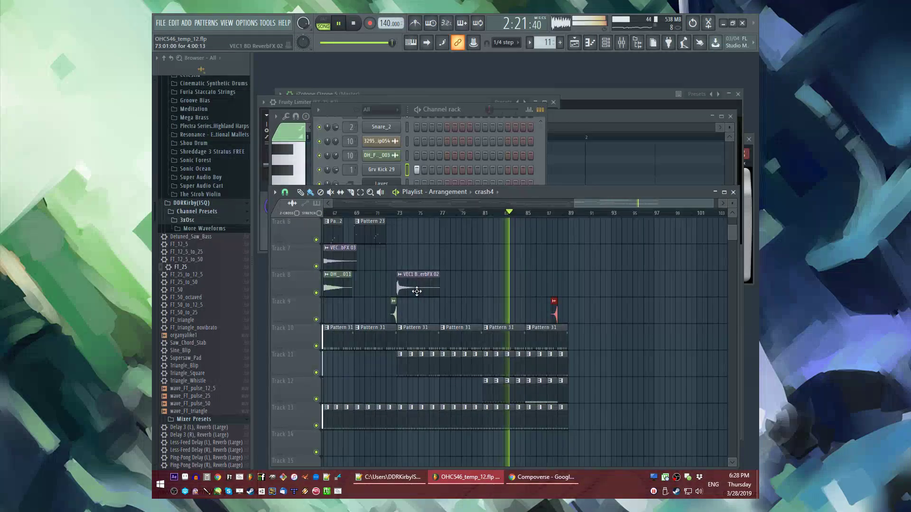
{"action": "left_click", "coordinate": [561, 290]}
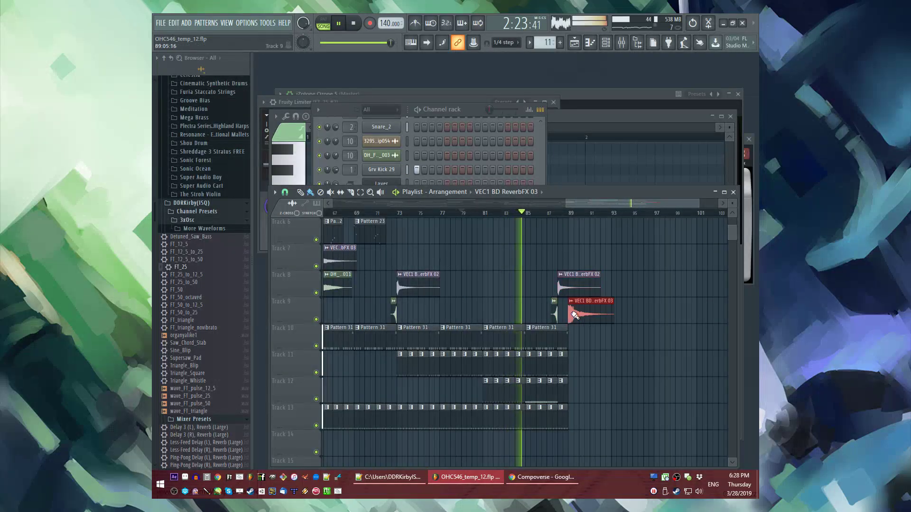
{"action": "left_click", "coordinate": [576, 264]}
Step: Put DH_FX OUT LONG_011 on Track 7 and the applause sample on Track 6, both starting at bar 89
{"action": "scroll", "coordinate": [631, 290], "scroll_direction": "up", "scroll_amount": 3}
{"action": "scroll", "coordinate": [632, 291], "scroll_direction": "down", "scroll_amount": 5, "text": "ctrl"}
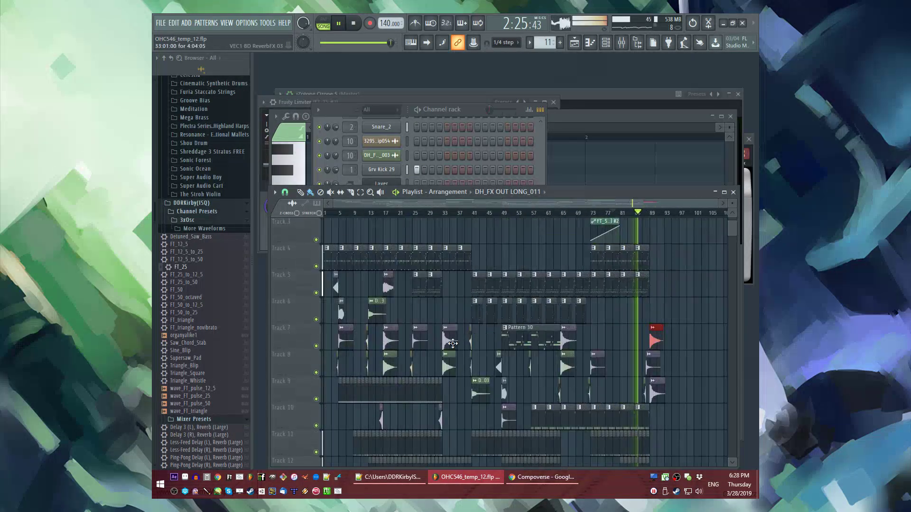
{"action": "scroll", "coordinate": [622, 321], "scroll_direction": "up", "scroll_amount": 5, "text": "ctrl"}
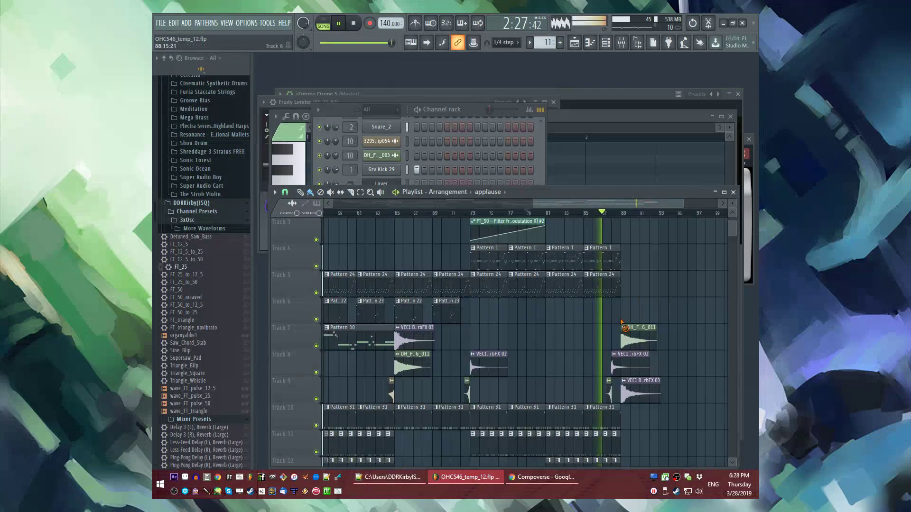
{"action": "scroll", "coordinate": [692, 338], "scroll_direction": "down", "scroll_amount": 3}
{"action": "scroll", "coordinate": [685, 338], "scroll_direction": "up", "scroll_amount": 2, "text": "ctrl"}
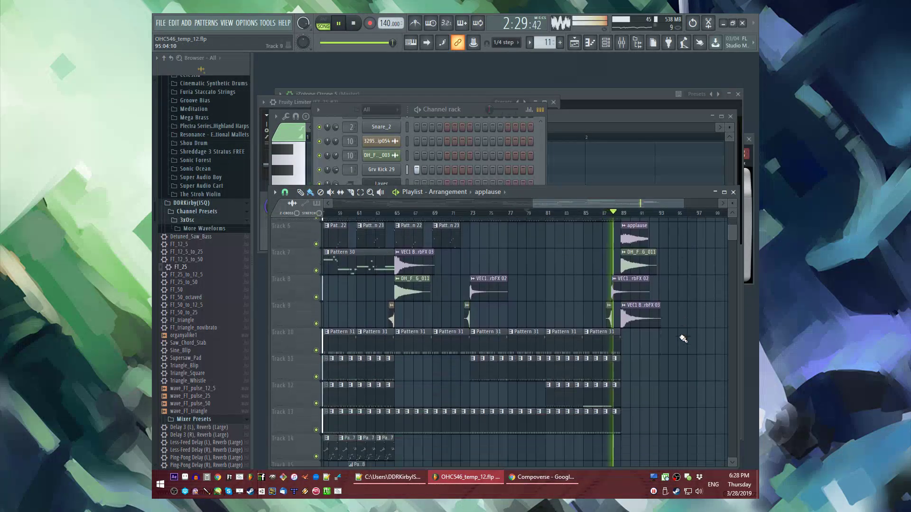
{"action": "scroll", "coordinate": [659, 337], "scroll_direction": "up", "scroll_amount": 3, "text": "ctrl"}
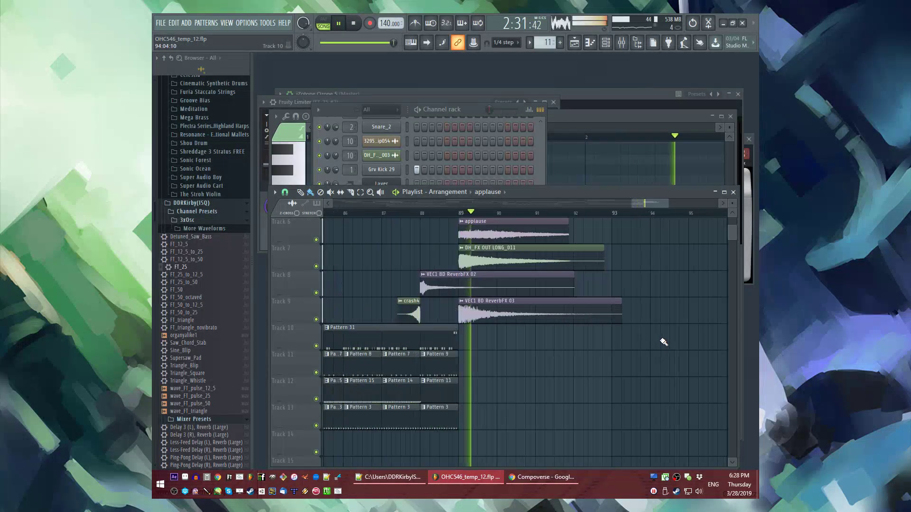
Step: Copy the VEC1 Loops Fillin140 18 drum fill from bar 16 to Track 15 at bar 88
{"action": "scroll", "coordinate": [617, 327], "scroll_direction": "down", "scroll_amount": 8, "text": "ctrl"}
{"action": "scroll", "coordinate": [395, 332], "scroll_direction": "down", "scroll_amount": 5}
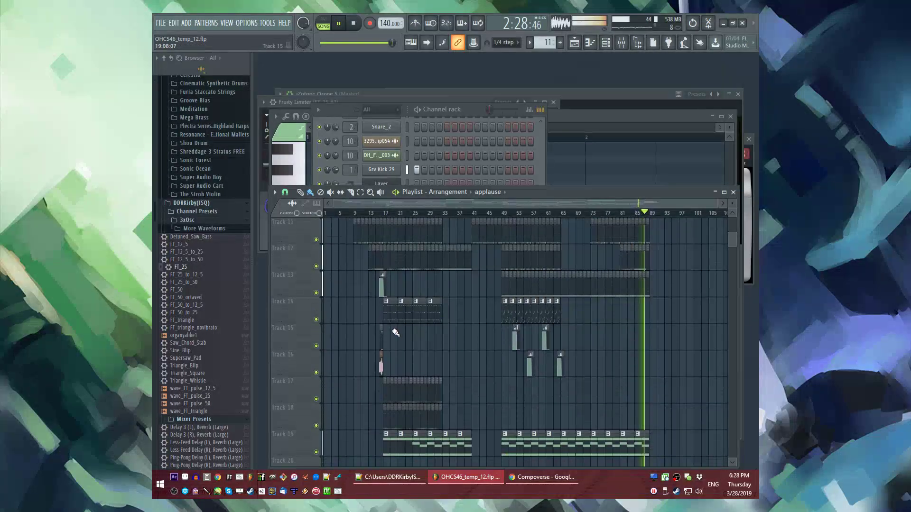
{"action": "left_click", "coordinate": [379, 361]}
{"action": "scroll", "coordinate": [647, 321], "scroll_direction": "up", "scroll_amount": 4, "text": "ctrl"}
{"action": "left_click", "coordinate": [621, 336]}
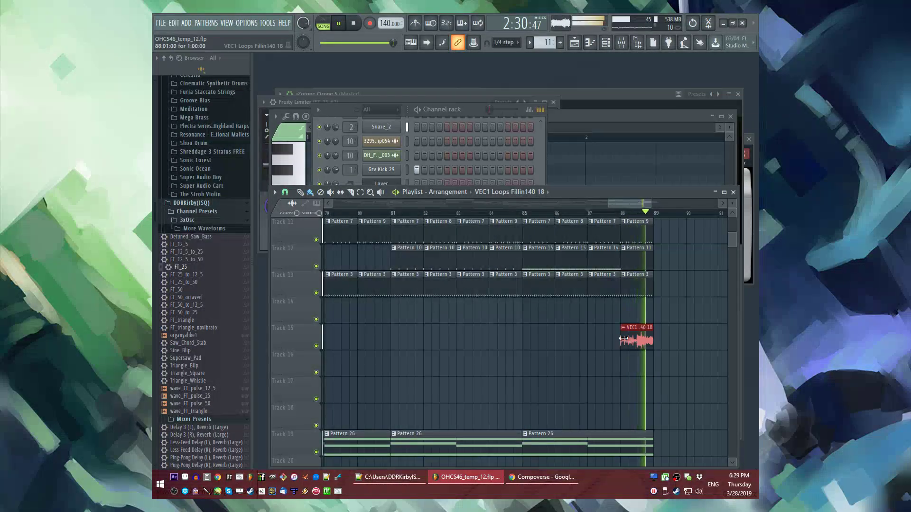
Step: Add a one-bar Pattern 18 clip on Track 16 at bar 88, beneath the drum fill
{"action": "scroll", "coordinate": [465, 328], "scroll_direction": "down", "scroll_amount": 4, "text": "ctrl"}
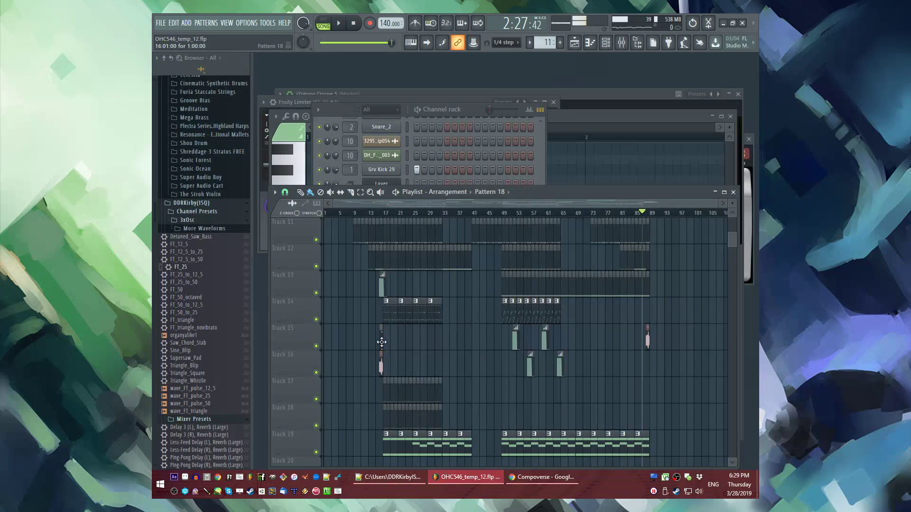
{"action": "scroll", "coordinate": [615, 368], "scroll_direction": "up", "scroll_amount": 4, "text": "ctrl"}
{"action": "left_click_drag", "start_coordinate": [520, 372], "coordinate": [530, 373]}
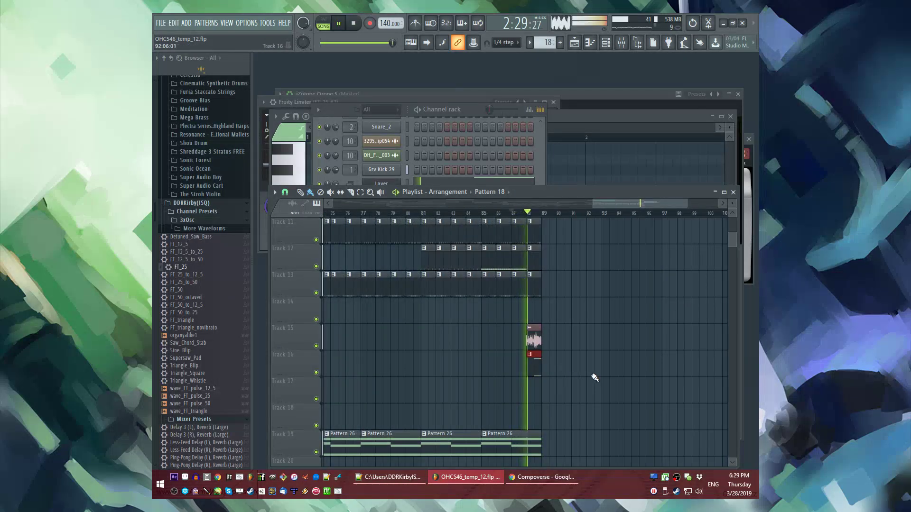
{"action": "scroll", "coordinate": [595, 377], "scroll_direction": "down", "scroll_amount": 1}
{"action": "key", "text": "space"}
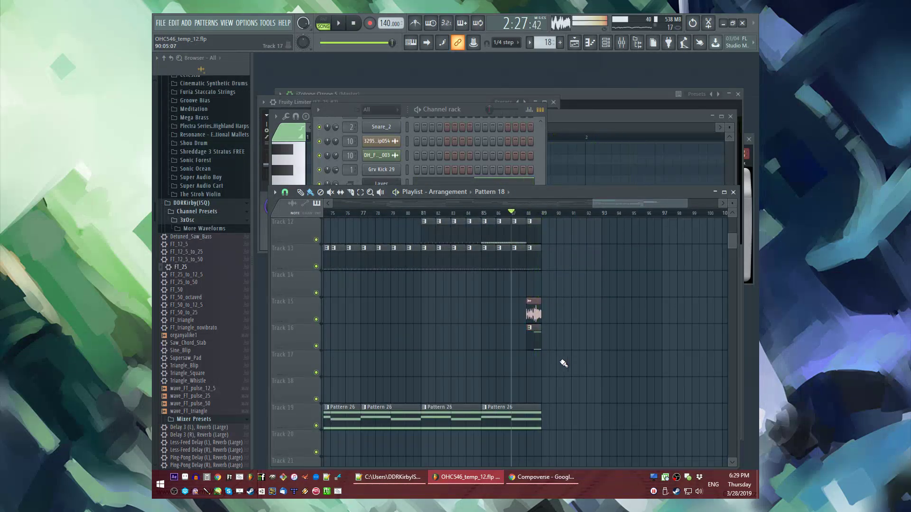
Step: Place three Pattern 17 clips back to back on Track 14, starting at bar 89
{"action": "scroll", "coordinate": [624, 367], "scroll_direction": "down", "scroll_amount": 4, "text": "ctrl"}
{"action": "key", "text": "space"}
{"action": "scroll", "coordinate": [620, 319], "scroll_direction": "up", "scroll_amount": 4, "text": "ctrl"}
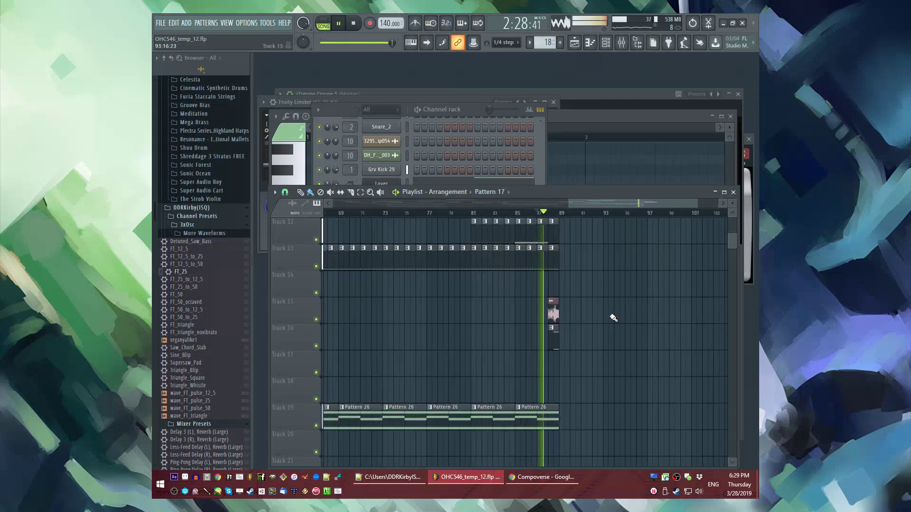
{"action": "left_click", "coordinate": [563, 285]}
{"action": "scroll", "coordinate": [583, 272], "scroll_direction": "up", "scroll_amount": 4}
{"action": "scroll", "coordinate": [536, 350], "scroll_direction": "down", "scroll_amount": 3, "text": "ctrl"}
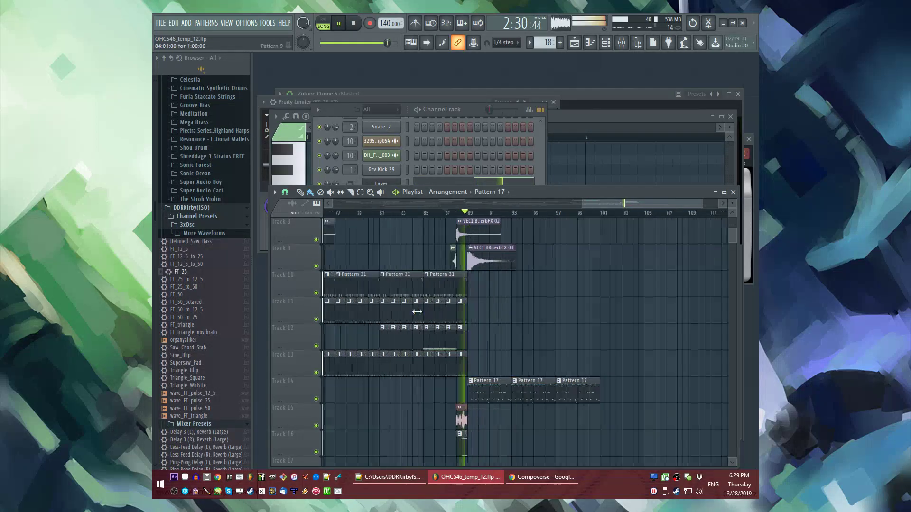
{"action": "key", "text": "space"}
{"action": "right_click", "coordinate": [476, 381]}
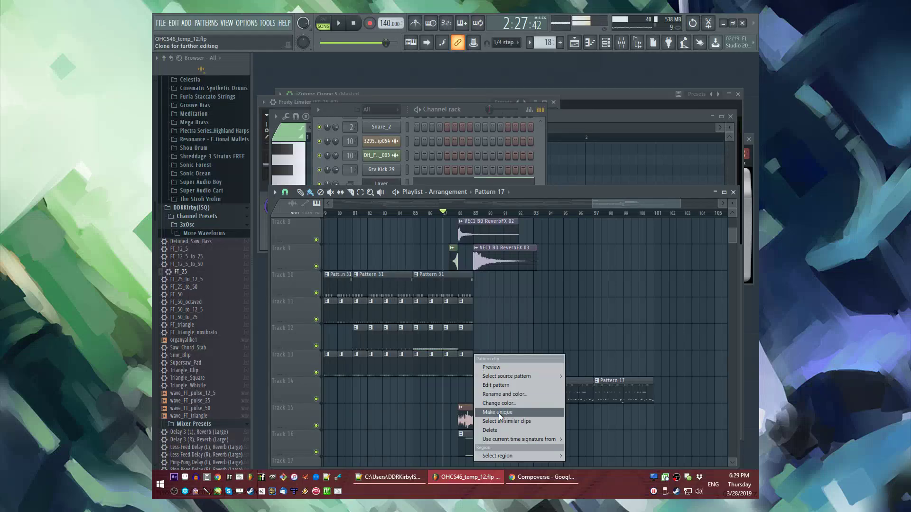
{"action": "left_click", "coordinate": [479, 292]}
{"action": "scroll", "coordinate": [492, 302], "scroll_direction": "up", "scroll_amount": 6}
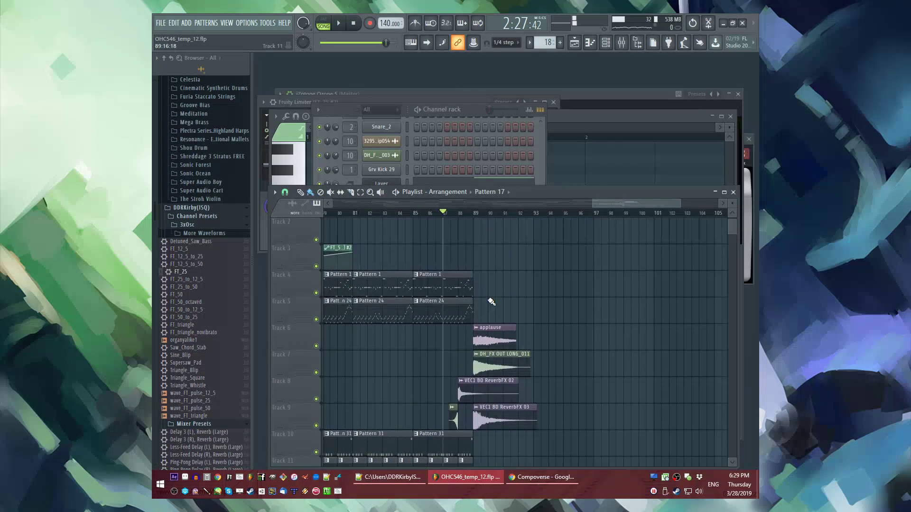
{"action": "left_click", "coordinate": [458, 286]}
{"action": "scroll", "coordinate": [484, 292], "scroll_direction": "down", "scroll_amount": 6}
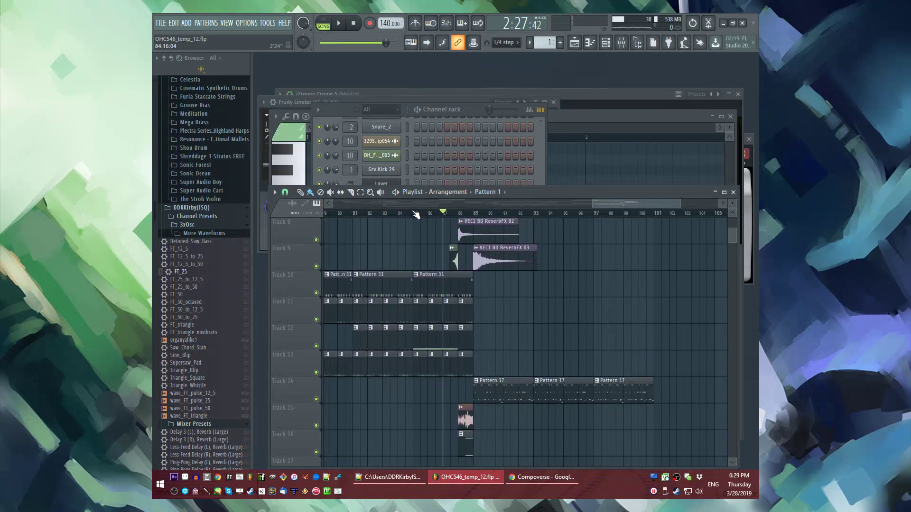
{"action": "scroll", "coordinate": [458, 231], "scroll_direction": "down", "scroll_amount": 2}
Step: Play the song from around bar 63 and make the Pattern 26 clip at bar 65 on Track 19 unique
{"action": "left_click", "coordinate": [392, 215]}
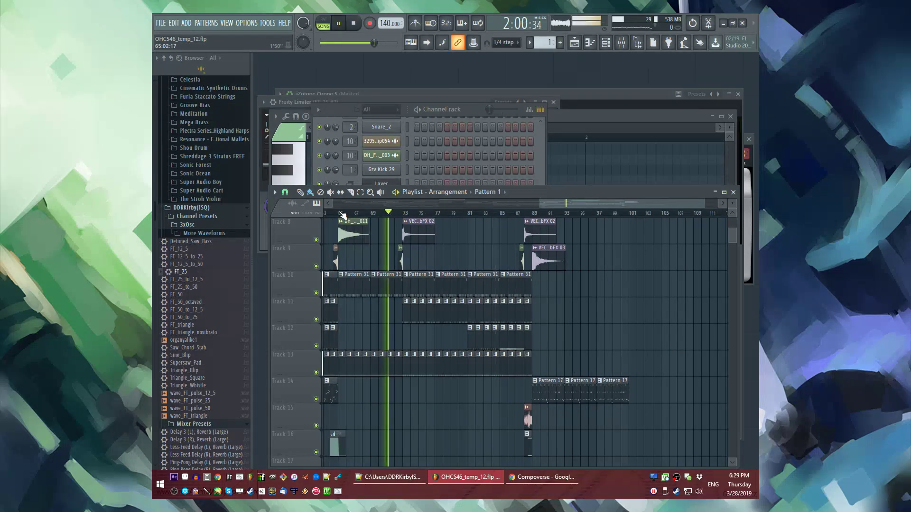
{"action": "scroll", "coordinate": [443, 280], "scroll_direction": "down", "scroll_amount": 2}
{"action": "key", "text": "space"}
{"action": "left_click", "coordinate": [544, 214]}
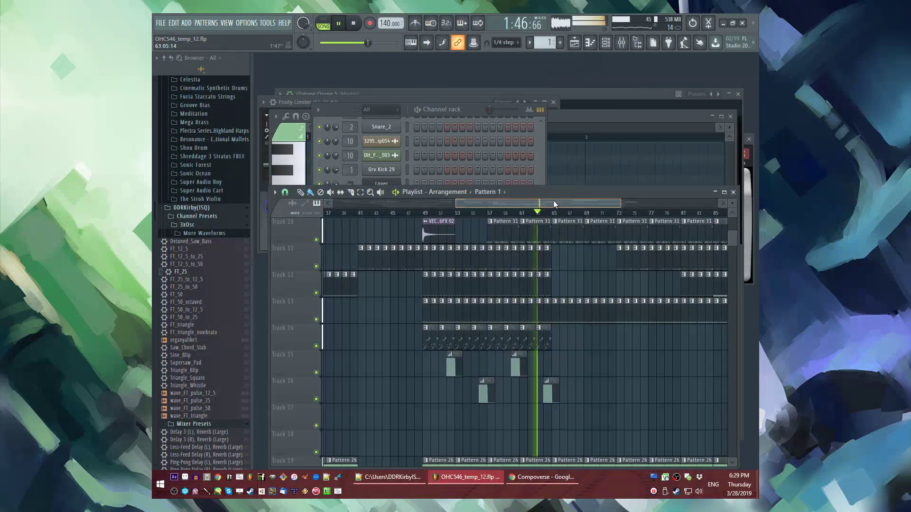
{"action": "scroll", "coordinate": [559, 284], "scroll_direction": "down", "scroll_amount": 4}
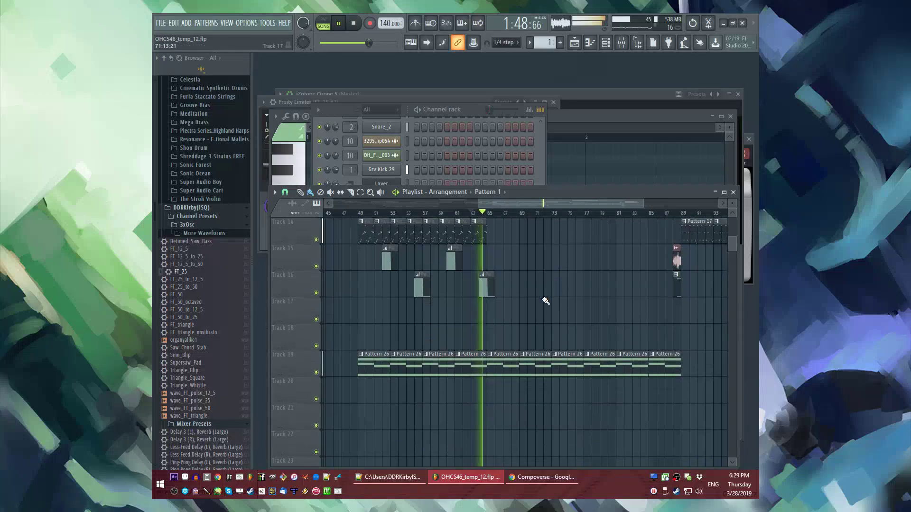
{"action": "scroll", "coordinate": [472, 388], "scroll_direction": "up", "scroll_amount": 2}
{"action": "right_click", "coordinate": [443, 356]}
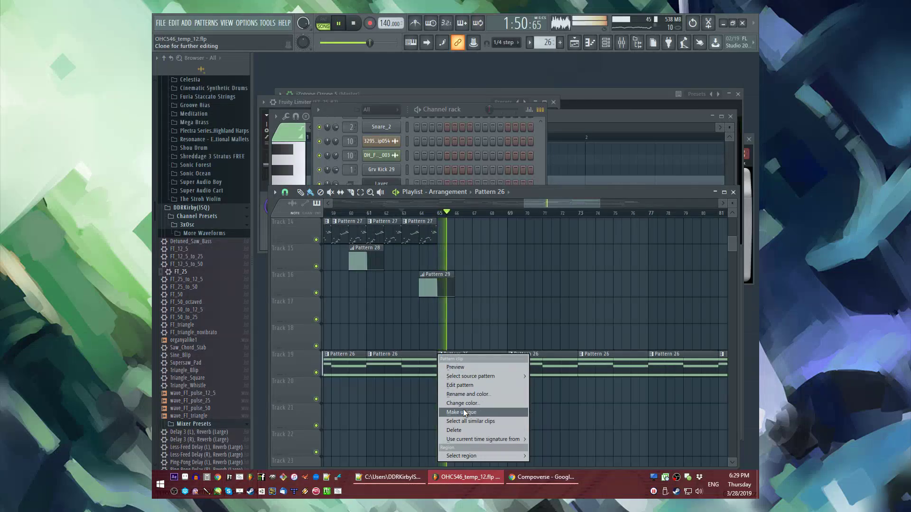
{"action": "left_click", "coordinate": [463, 412]}
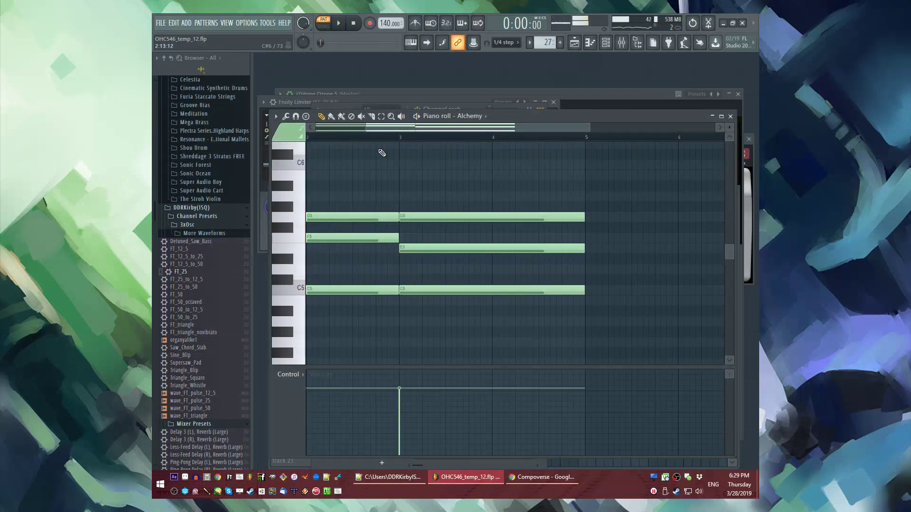
Step: In the new pattern's first Alchemy chord, lower the C5 note to G#4 and the F5 note to D#5
{"action": "left_click_drag", "start_coordinate": [325, 170], "coordinate": [291, 334]}
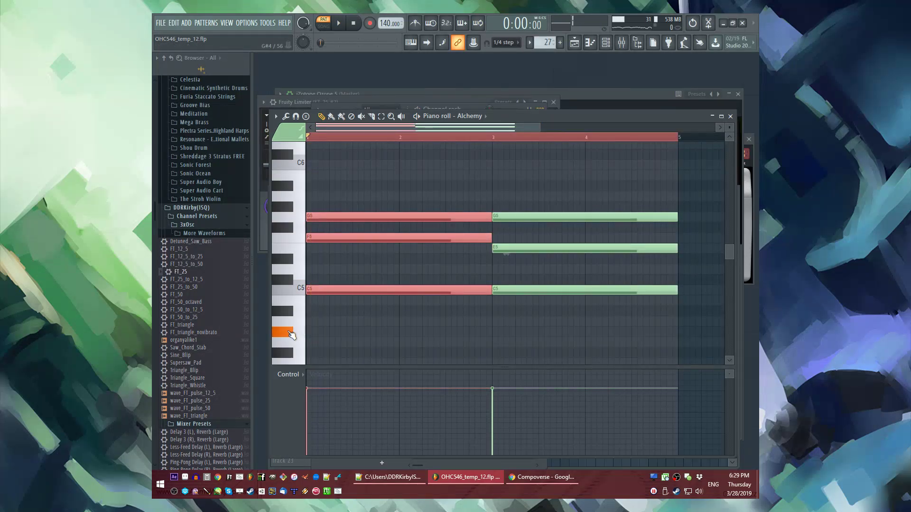
{"action": "left_click", "coordinate": [330, 294]}
{"action": "left_click_drag", "start_coordinate": [330, 294], "coordinate": [331, 336]}
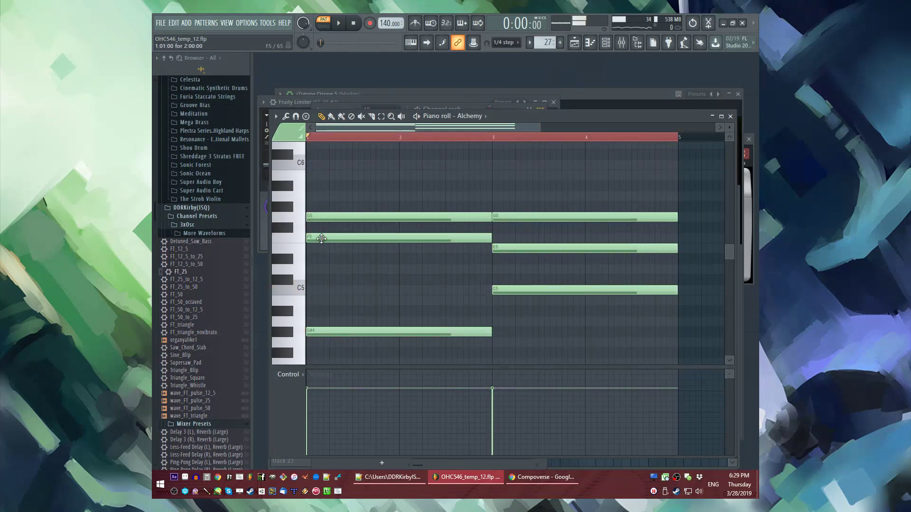
{"action": "left_click_drag", "start_coordinate": [321, 238], "coordinate": [321, 259]}
{"action": "key", "text": "space"}
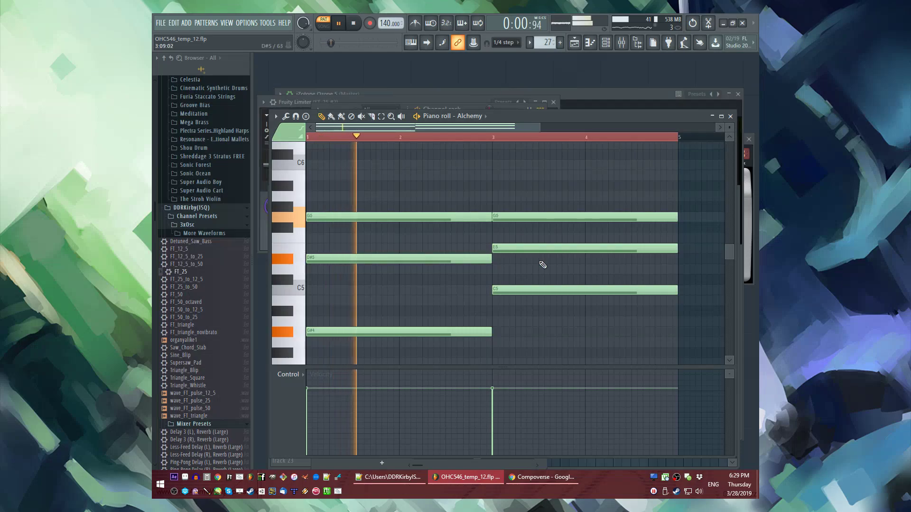
Step: Shorten the first chord to one bar, add a one-bar chord of A#4, D5 and a higher note in bar 2, and play from bar 64
{"action": "left_click_drag", "start_coordinate": [470, 193], "coordinate": [398, 332]}
{"action": "left_click", "coordinate": [406, 323]}
{"action": "left_click", "coordinate": [404, 311]}
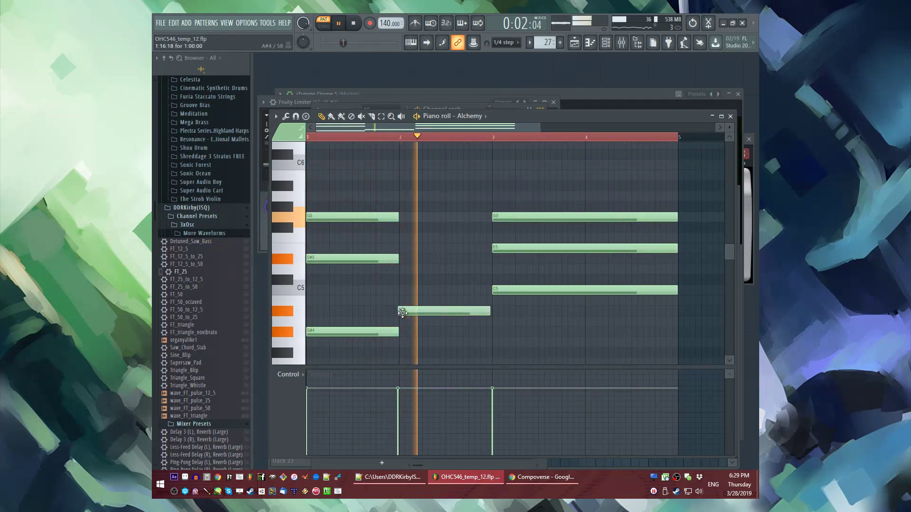
{"action": "left_click", "coordinate": [400, 269]}
{"action": "key", "text": "space"}
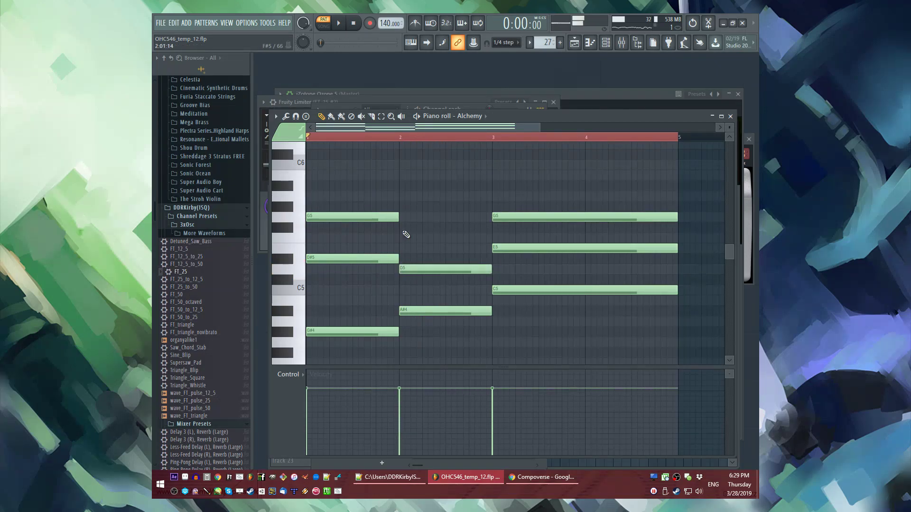
{"action": "left_click", "coordinate": [406, 234]}
{"action": "key", "text": "space"}
{"action": "key", "text": "F5"}
{"action": "left_click", "coordinate": [425, 213]}
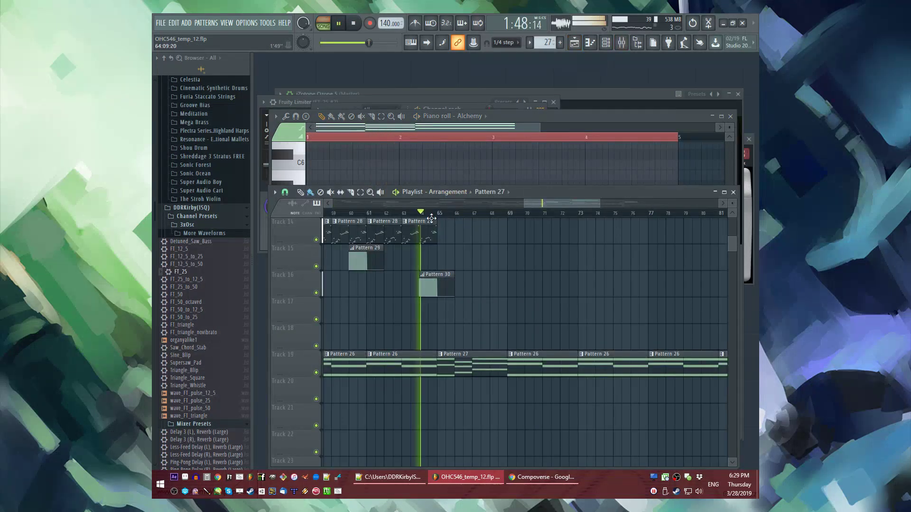
Step: Play the song from around bar 64 and review how the tracks are layered between bars 63 and 80
{"action": "scroll", "coordinate": [508, 311], "scroll_direction": "up", "scroll_amount": 5}
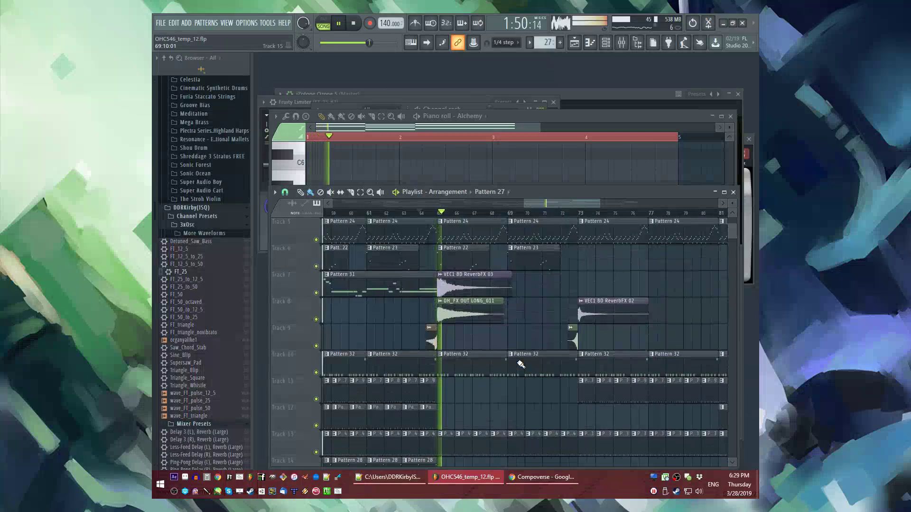
{"action": "scroll", "coordinate": [517, 363], "scroll_direction": "up", "scroll_amount": 3}
{"action": "scroll", "coordinate": [522, 354], "scroll_direction": "down", "scroll_amount": 4}
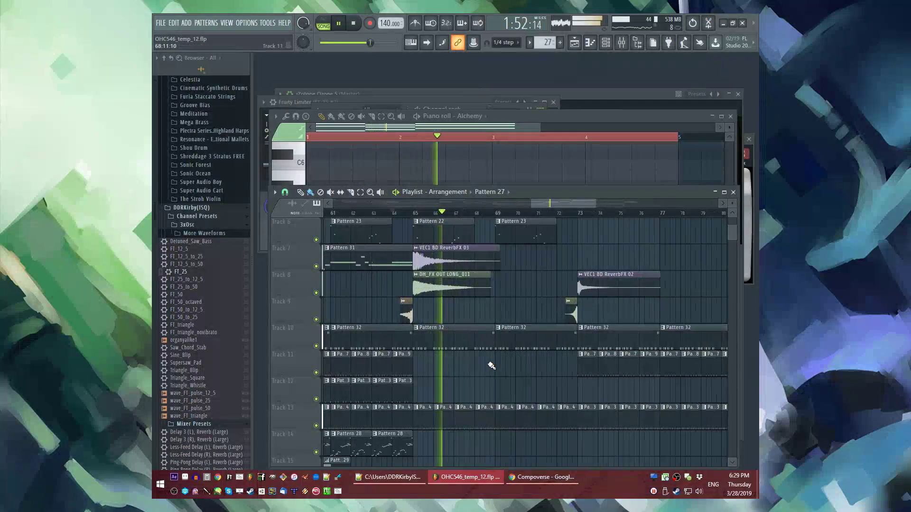
{"action": "scroll", "coordinate": [491, 366], "scroll_direction": "down", "scroll_amount": 3}
{"action": "scroll", "coordinate": [474, 285], "scroll_direction": "down", "scroll_amount": 2}
{"action": "scroll", "coordinate": [458, 230], "scroll_direction": "up", "scroll_amount": 4}
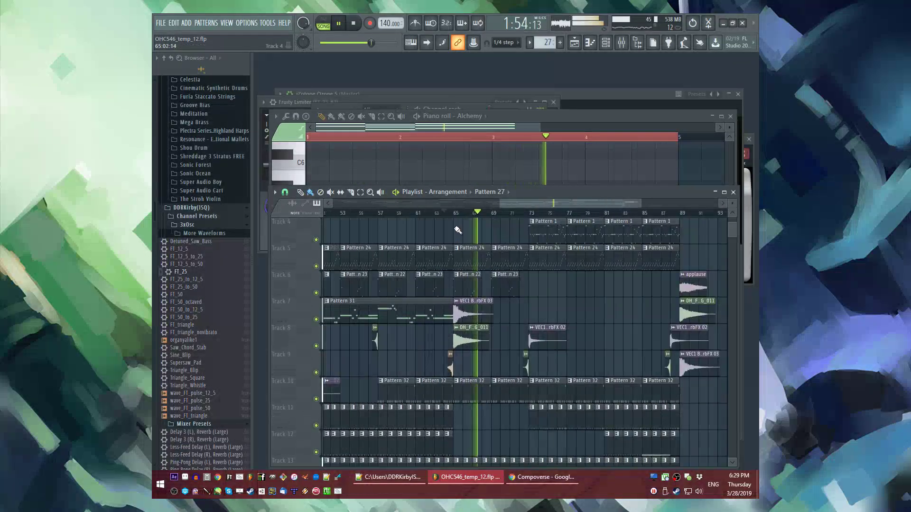
{"action": "scroll", "coordinate": [458, 230], "scroll_direction": "down", "scroll_amount": 3}
{"action": "scroll", "coordinate": [492, 298], "scroll_direction": "up", "scroll_amount": 2}
{"action": "key", "text": "space"}
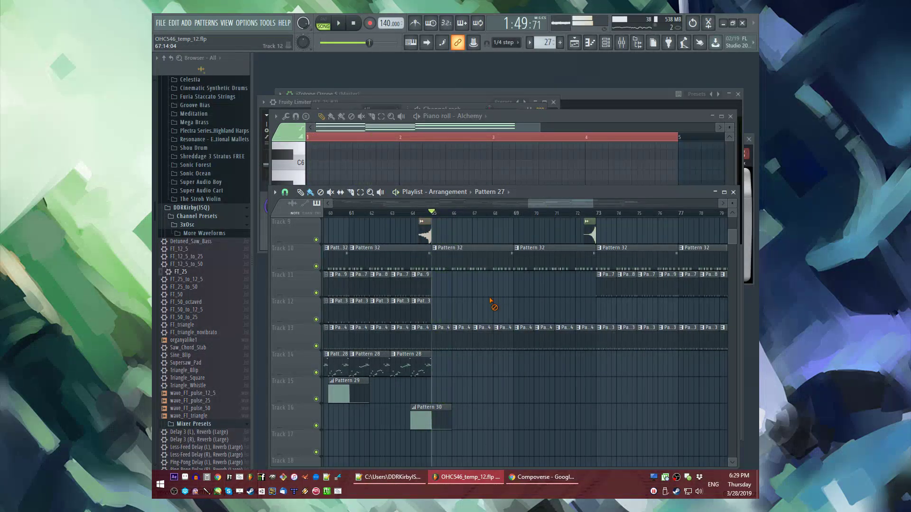
{"action": "scroll", "coordinate": [492, 301], "scroll_direction": "down", "scroll_amount": 2}
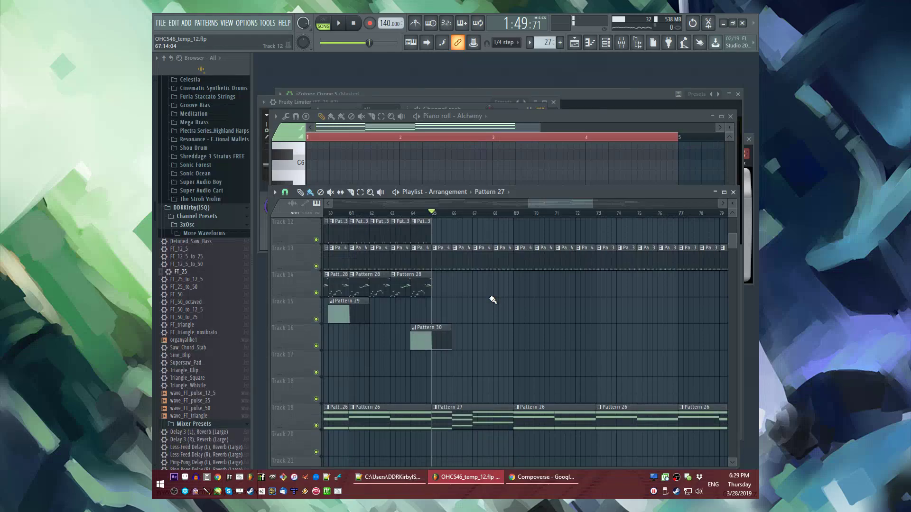
{"action": "scroll", "coordinate": [490, 299], "scroll_direction": "up", "scroll_amount": 4}
Step: Play from bar 63, make the Pattern 32 clip at bar 65 on Track 10 unique, and inspect its FT_25 #2 notes
{"action": "key", "text": "space"}
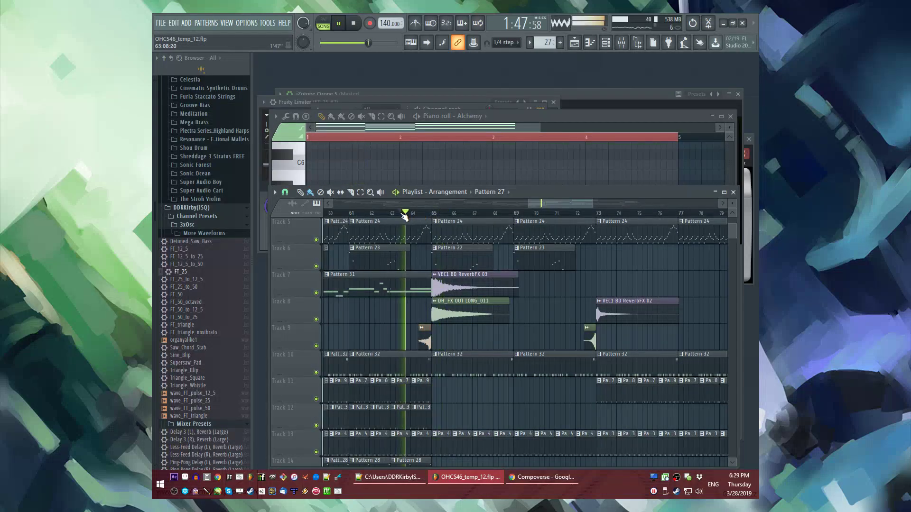
{"action": "scroll", "coordinate": [493, 346], "scroll_direction": "down", "scroll_amount": 3}
{"action": "scroll", "coordinate": [470, 323], "scroll_direction": "up", "scroll_amount": 5}
{"action": "scroll", "coordinate": [441, 294], "scroll_direction": "down", "scroll_amount": 5}
{"action": "left_click", "coordinate": [433, 274]}
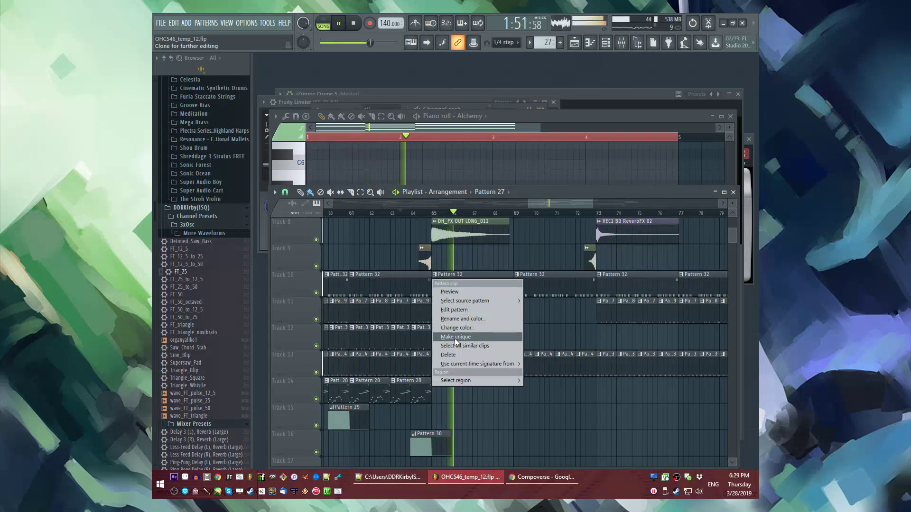
{"action": "left_click", "coordinate": [474, 313]}
{"action": "key", "text": "F7"}
{"action": "scroll", "coordinate": [340, 256], "scroll_direction": "up", "scroll_amount": 3}
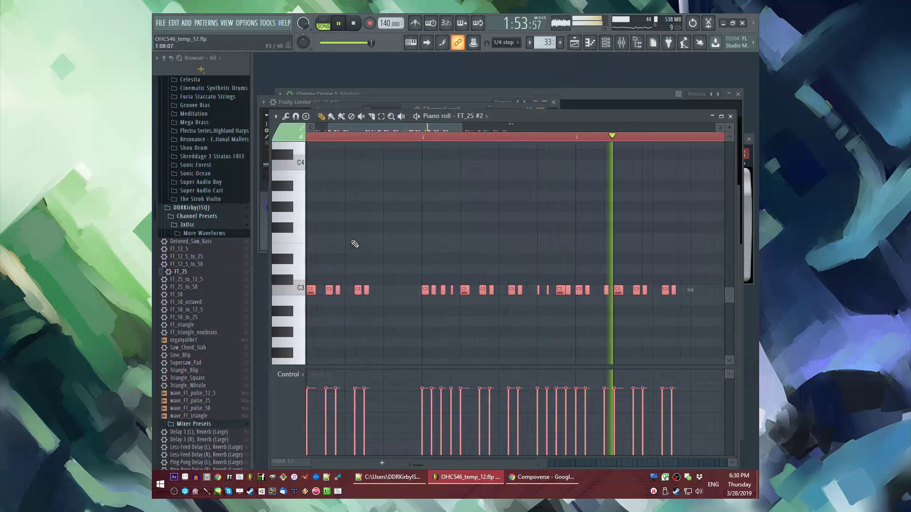
{"action": "key", "text": "F5"}
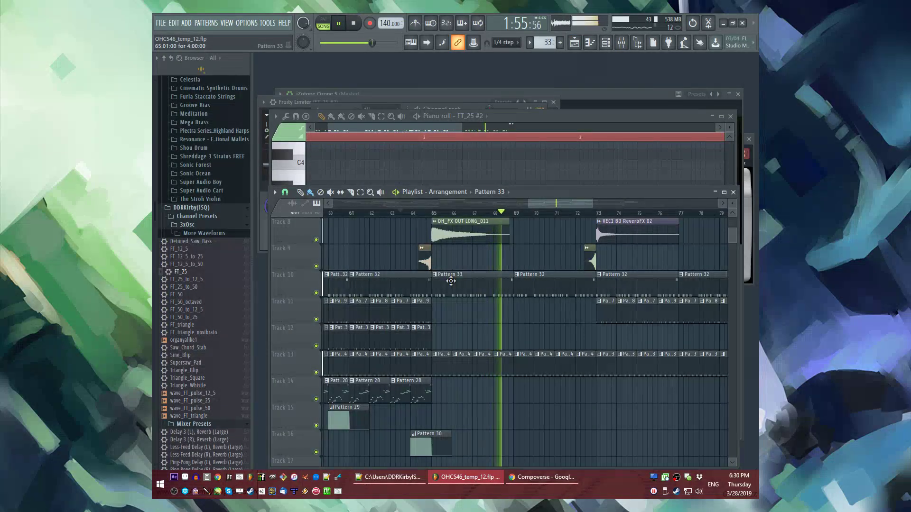
Step: Replace the Pattern 26 clips on Track 19 from bar 69 to bar 89 with back-to-back Pattern 27 clips
{"action": "scroll", "coordinate": [490, 324], "scroll_direction": "down", "scroll_amount": 5}
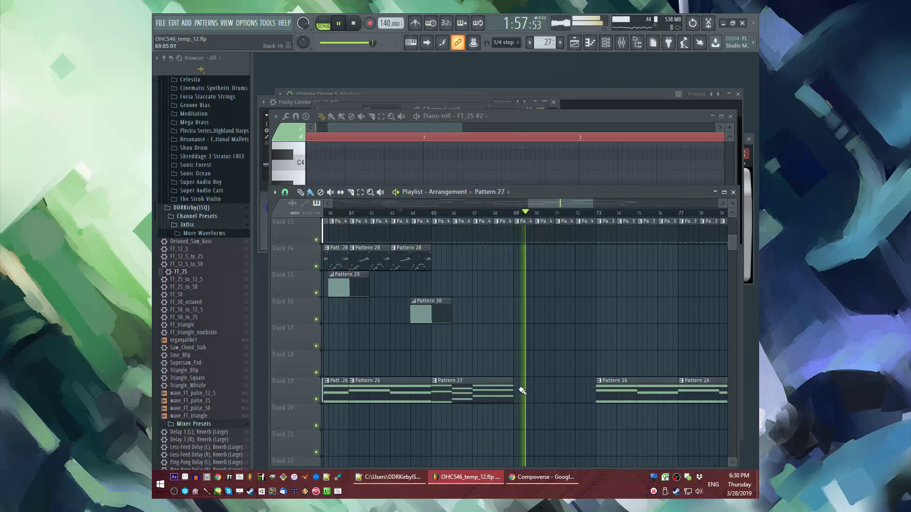
{"action": "scroll", "coordinate": [519, 387], "scroll_direction": "down", "scroll_amount": 3}
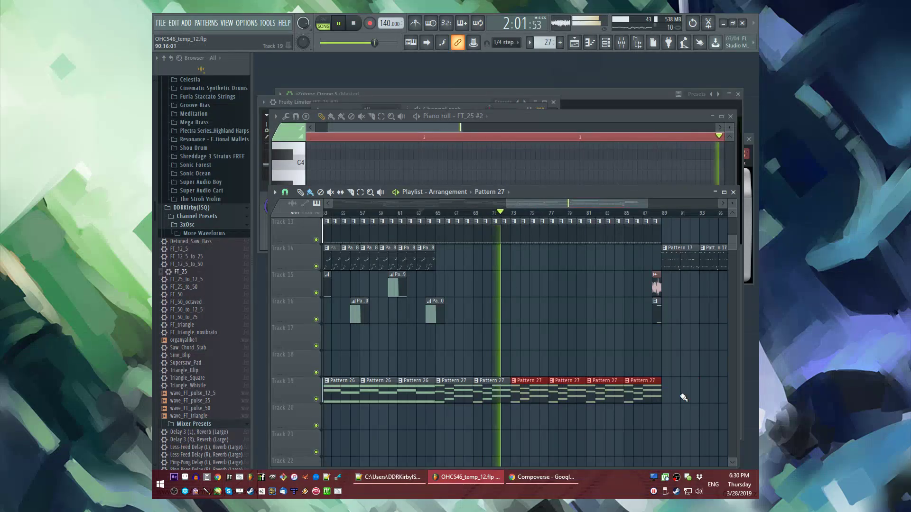
{"action": "scroll", "coordinate": [451, 228], "scroll_direction": "up", "scroll_amount": 6}
{"action": "scroll", "coordinate": [498, 319], "scroll_direction": "down", "scroll_amount": 8}
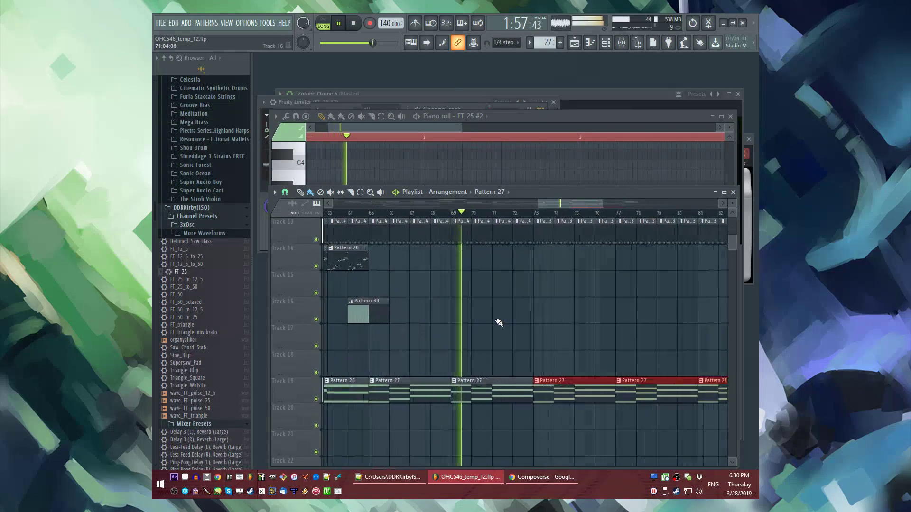
Step: Replay the transition into bar 65 and examine all tracks under the new chord progression
{"action": "scroll", "coordinate": [487, 319], "scroll_direction": "up", "scroll_amount": 6}
{"action": "scroll", "coordinate": [504, 346], "scroll_direction": "down", "scroll_amount": 4}
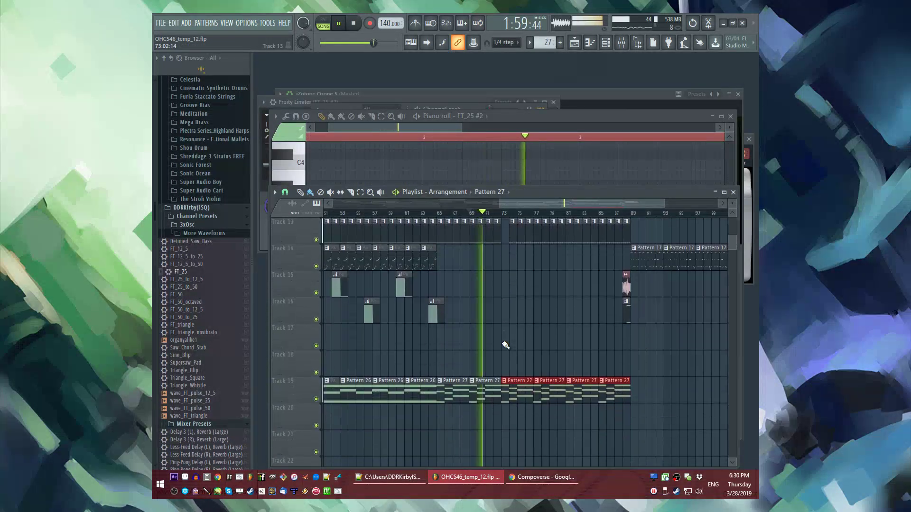
{"action": "scroll", "coordinate": [504, 346], "scroll_direction": "up", "scroll_amount": 1}
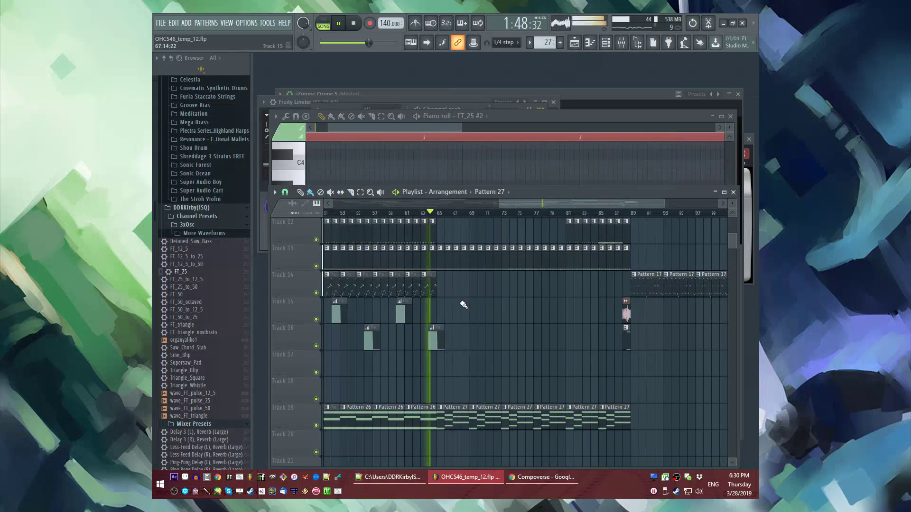
{"action": "scroll", "coordinate": [483, 342], "scroll_direction": "up", "scroll_amount": 4, "text": "ctrl"}
{"action": "scroll", "coordinate": [483, 344], "scroll_direction": "down", "scroll_amount": 2}
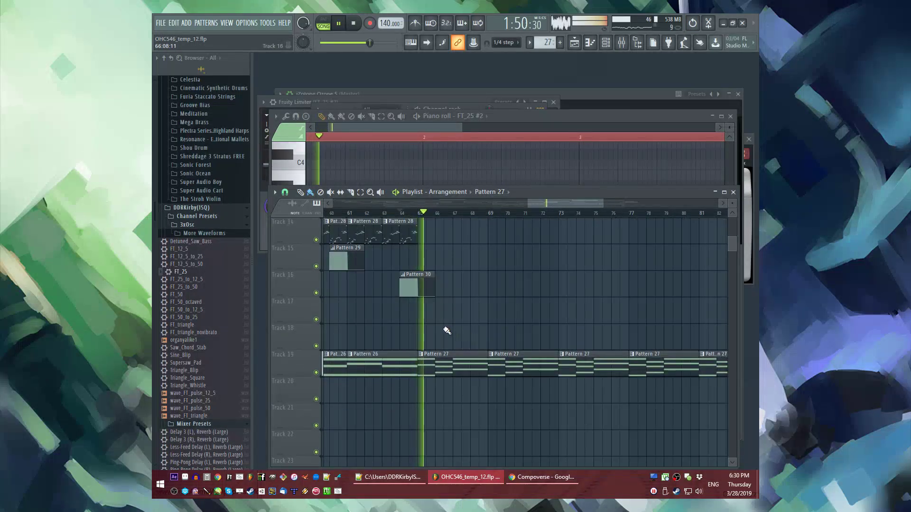
{"action": "scroll", "coordinate": [447, 331], "scroll_direction": "up", "scroll_amount": 12}
{"action": "scroll", "coordinate": [445, 329], "scroll_direction": "down", "scroll_amount": 6}
{"action": "scroll", "coordinate": [445, 327], "scroll_direction": "up", "scroll_amount": 6}
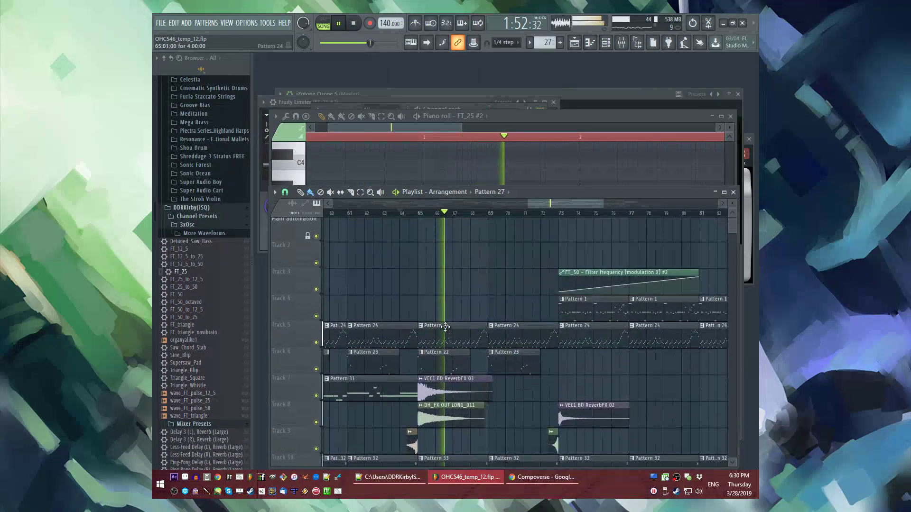
{"action": "scroll", "coordinate": [445, 327], "scroll_direction": "down", "scroll_amount": 5}
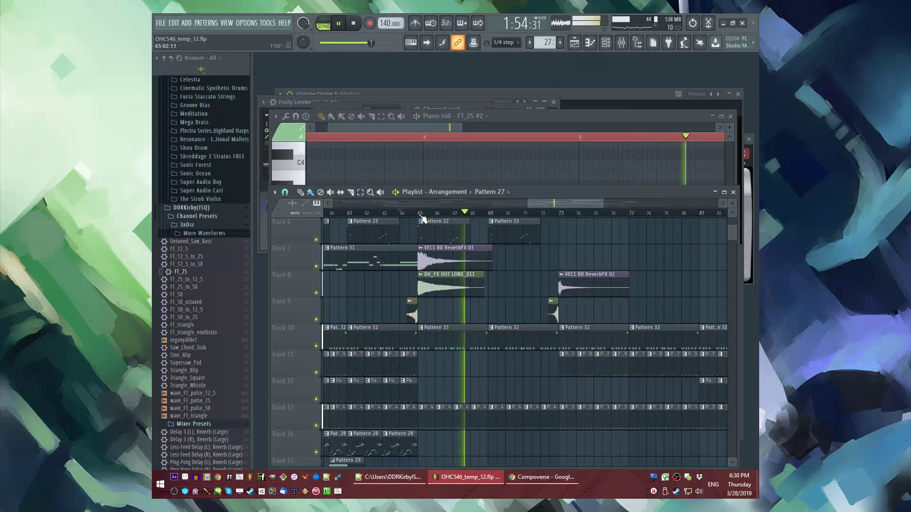
{"action": "scroll", "coordinate": [444, 247], "scroll_direction": "up", "scroll_amount": 4}
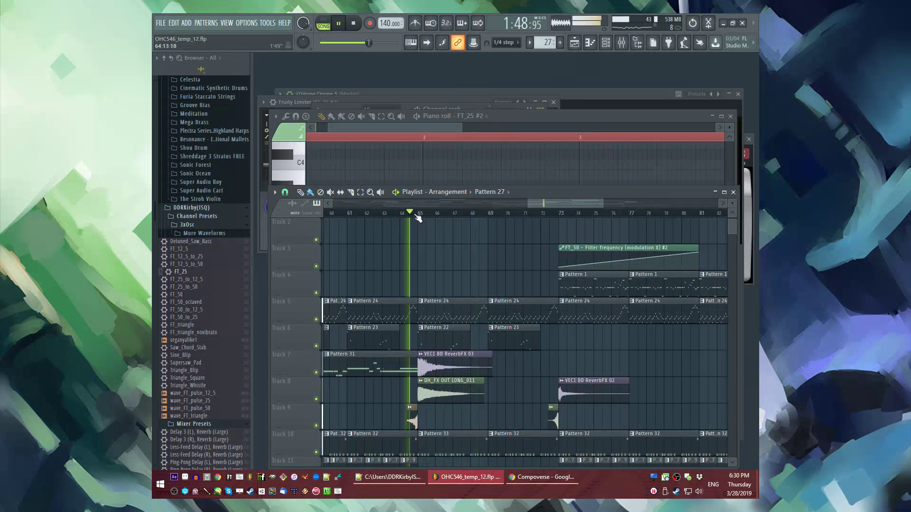
Step: Save the project and delete the Track 10 clips between bars 65 and 73
{"action": "scroll", "coordinate": [444, 242], "scroll_direction": "down", "scroll_amount": 2}
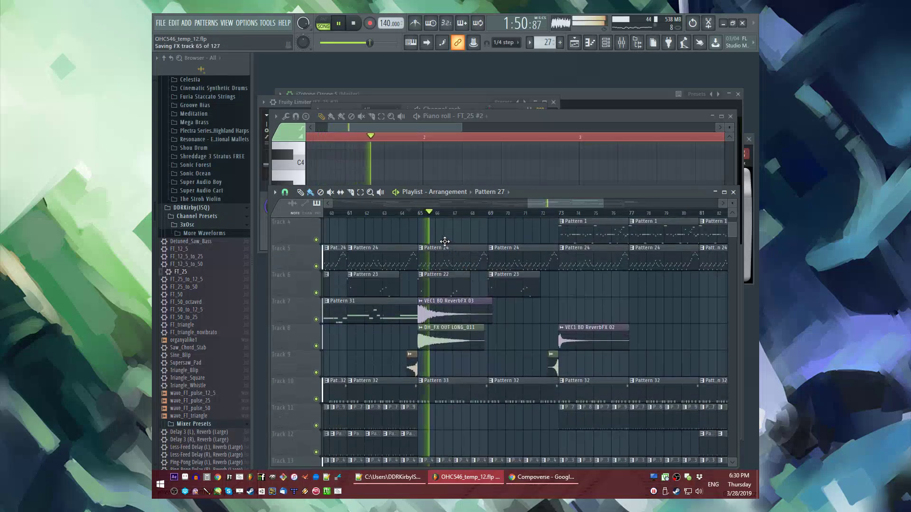
{"action": "scroll", "coordinate": [536, 332], "scroll_direction": "down", "scroll_amount": 3}
{"action": "scroll", "coordinate": [519, 331], "scroll_direction": "down", "scroll_amount": 1}
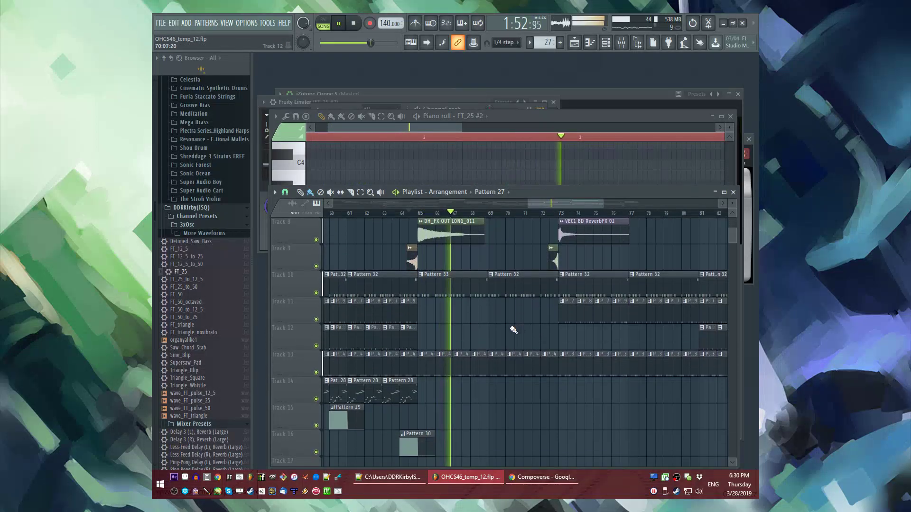
{"action": "scroll", "coordinate": [437, 294], "scroll_direction": "down", "scroll_amount": 2}
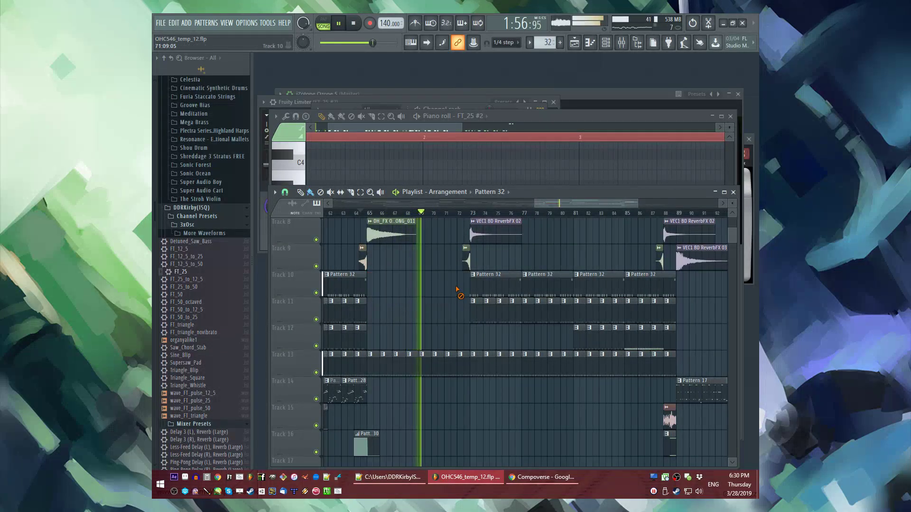
{"action": "scroll", "coordinate": [448, 287], "scroll_direction": "down", "scroll_amount": 2}
{"action": "scroll", "coordinate": [467, 299], "scroll_direction": "up", "scroll_amount": 1}
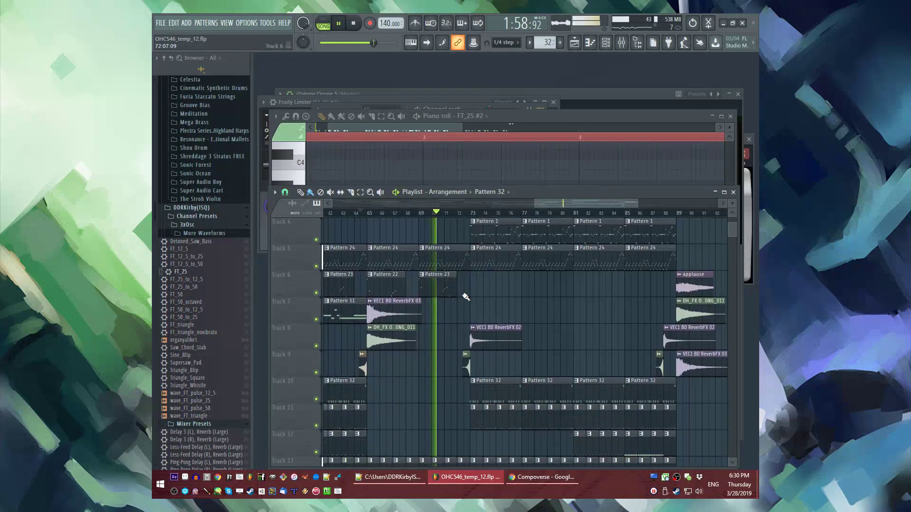
{"action": "scroll", "coordinate": [476, 308], "scroll_direction": "down", "scroll_amount": 5}
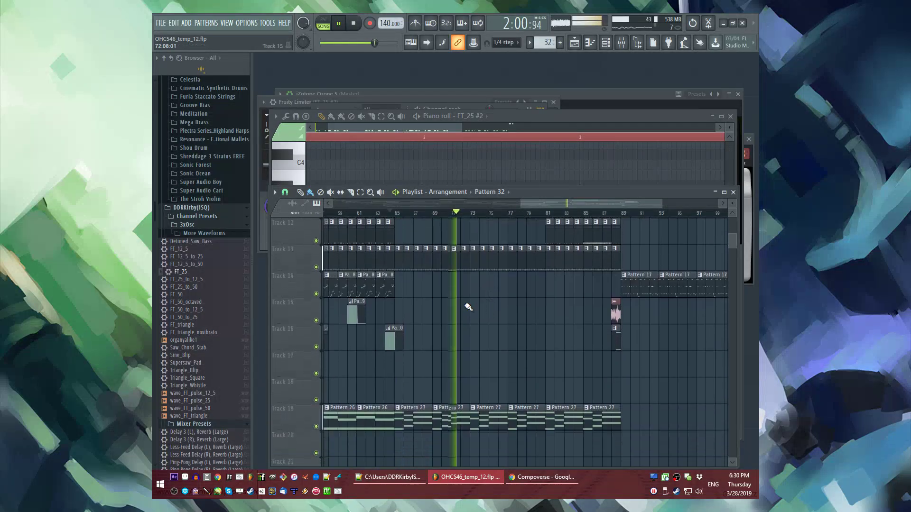
{"action": "scroll", "coordinate": [463, 376], "scroll_direction": "up", "scroll_amount": 2}
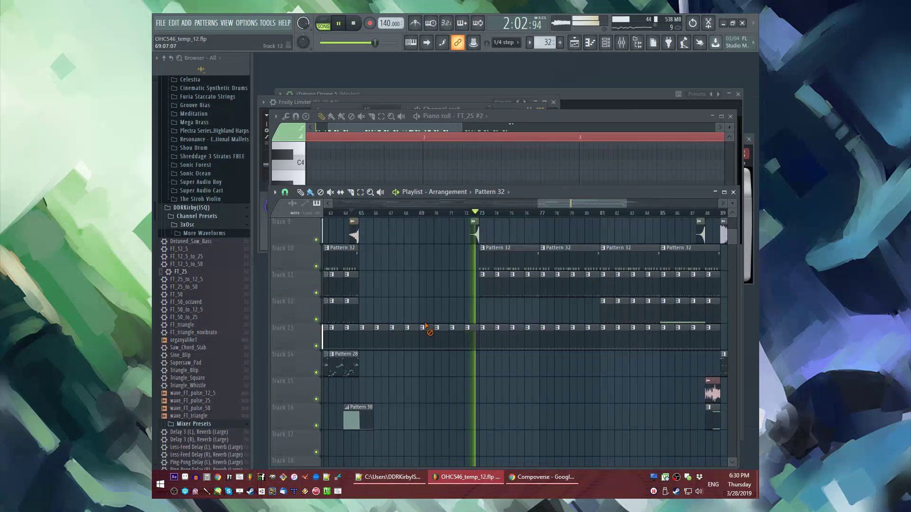
Step: Place a new empty pattern clip at bar 65 on Track 15 and browse the sample library for an instrument
{"action": "scroll", "coordinate": [426, 329], "scroll_direction": "down", "scroll_amount": 1}
{"action": "left_click", "coordinate": [364, 284]}
{"action": "scroll", "coordinate": [216, 301], "scroll_direction": "up", "scroll_amount": 15}
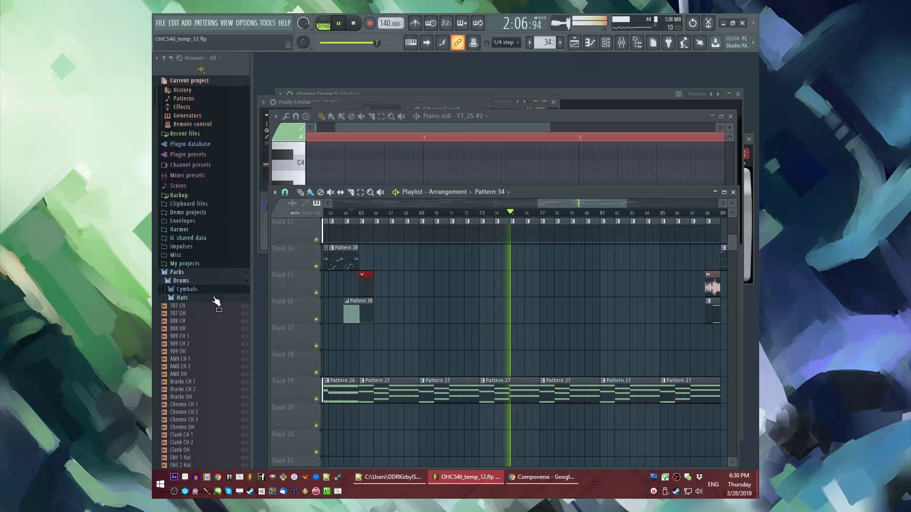
{"action": "scroll", "coordinate": [215, 301], "scroll_direction": "down", "scroll_amount": 15}
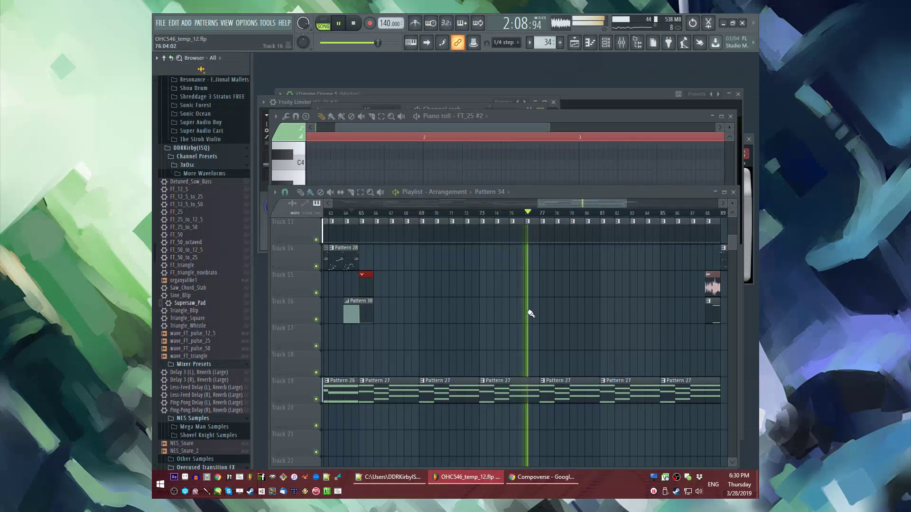
Step: Delete the Pattern 32 clips at bars 73 and 77 on Track 10
{"action": "scroll", "coordinate": [531, 312], "scroll_direction": "up", "scroll_amount": 4}
{"action": "scroll", "coordinate": [551, 259], "scroll_direction": "up", "scroll_amount": 4}
{"action": "scroll", "coordinate": [222, 271], "scroll_direction": "down", "scroll_amount": 6}
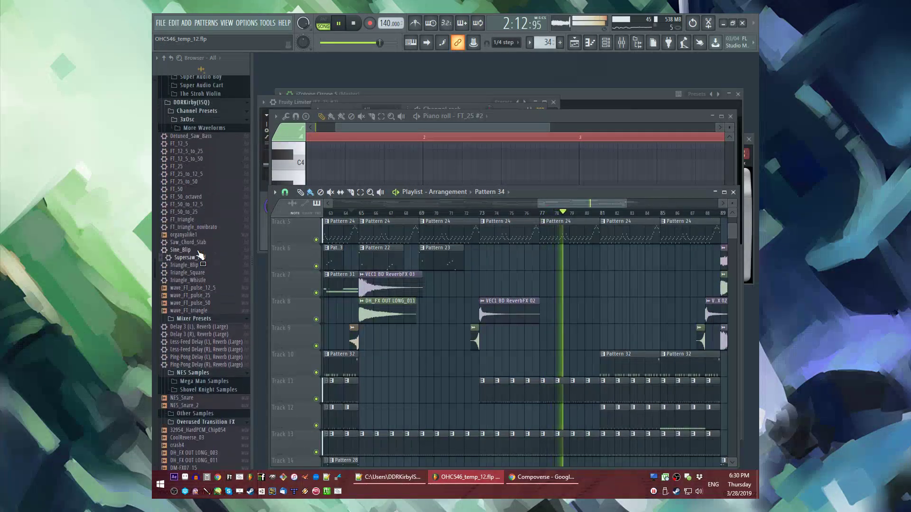
Step: Add String patch 1 from the Legacy Instruments Strings folder as a new channel
{"action": "scroll", "coordinate": [201, 256], "scroll_direction": "up", "scroll_amount": 20}
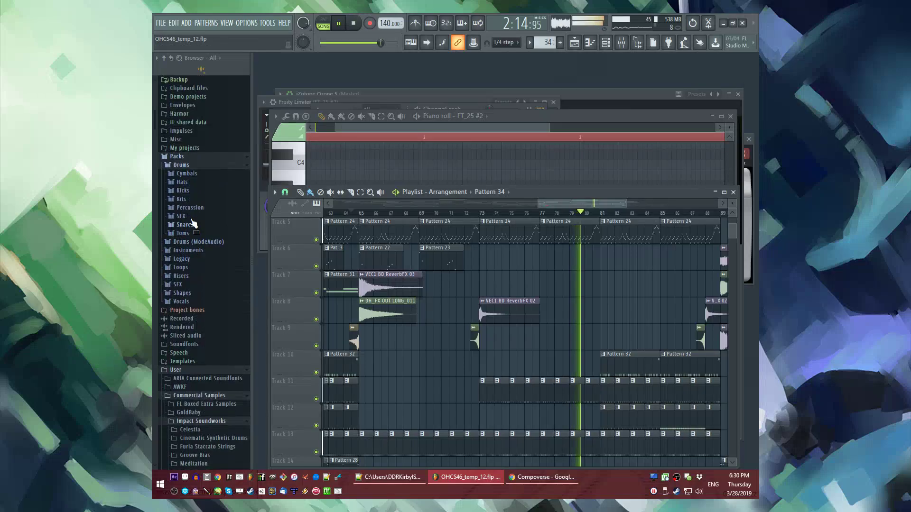
{"action": "left_click", "coordinate": [182, 259]}
{"action": "left_click", "coordinate": [191, 284]}
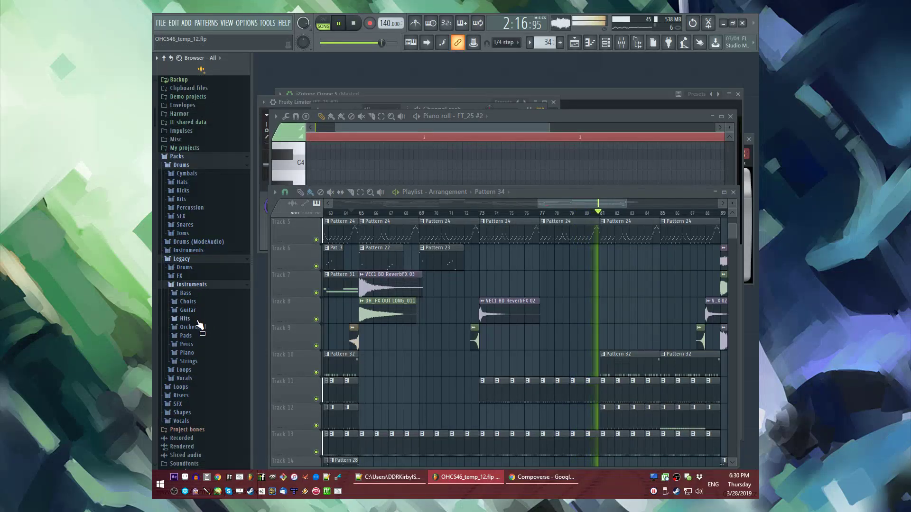
{"action": "left_click", "coordinate": [192, 361]}
{"action": "left_click_drag", "start_coordinate": [186, 384], "coordinate": [375, 404]}
Step: Open String patch 1's piano roll, stop playback, enter a G#2 note in bar 1, and remove the G#3 note above it
{"action": "right_click", "coordinate": [400, 404]}
{"action": "left_click", "coordinate": [439, 348]}
{"action": "key", "text": "space"}
{"action": "mouse_move", "coordinate": [340, 286]}
{"action": "left_mouse_down"}
{"action": "mouse_move", "coordinate": [340, 301]}
{"action": "mouse_move", "coordinate": [332, 299]}
{"action": "left_mouse_up"}
{"action": "scroll", "coordinate": [332, 298], "scroll_direction": "up", "scroll_amount": 4}
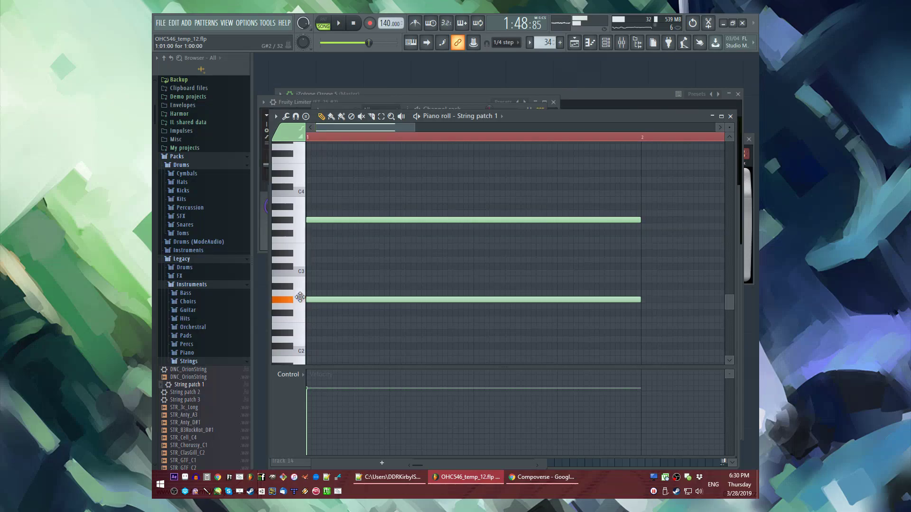
{"action": "right_click", "coordinate": [356, 220]}
Step: Make the G#2 note one bar long, add a one-bar A#2 at bar 2 and a two-bar C3 at bar 3, and audition the pattern
{"action": "scroll", "coordinate": [400, 280], "scroll_direction": "down", "scroll_amount": 3}
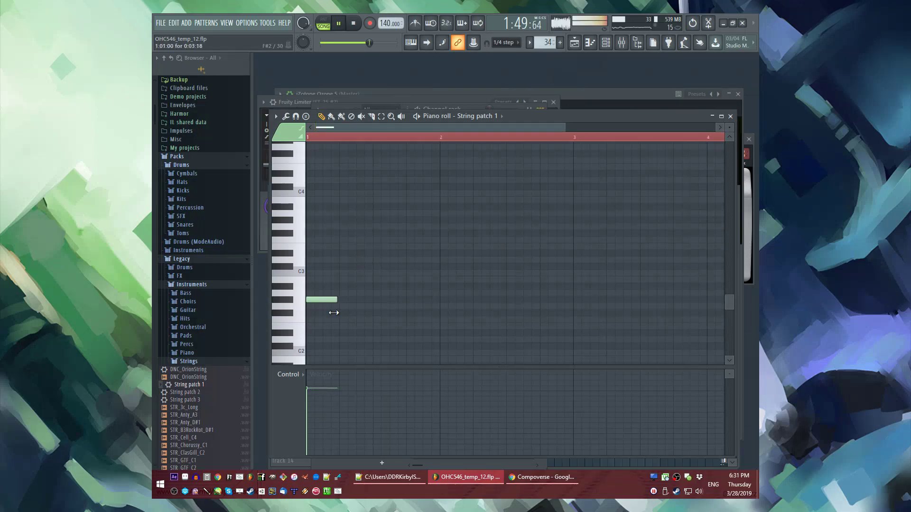
{"action": "left_click_drag", "start_coordinate": [339, 300], "coordinate": [440, 294]}
{"action": "left_click", "coordinate": [441, 286]}
{"action": "key", "text": "l"}
{"action": "left_click", "coordinate": [577, 274]}
{"action": "scroll", "coordinate": [475, 284], "scroll_direction": "right", "scroll_amount": 3}
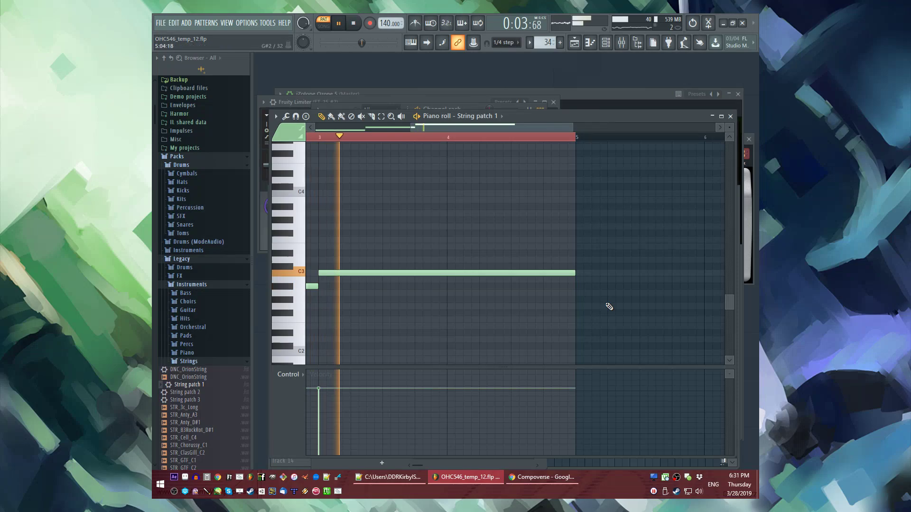
{"action": "key", "text": "l"}
Step: Route String patch 1 to mixer track 21, load Fruity parametric EQ 2 in effect slot 3, and play the pattern
{"action": "key", "text": "F6"}
{"action": "left_click", "coordinate": [389, 412]}
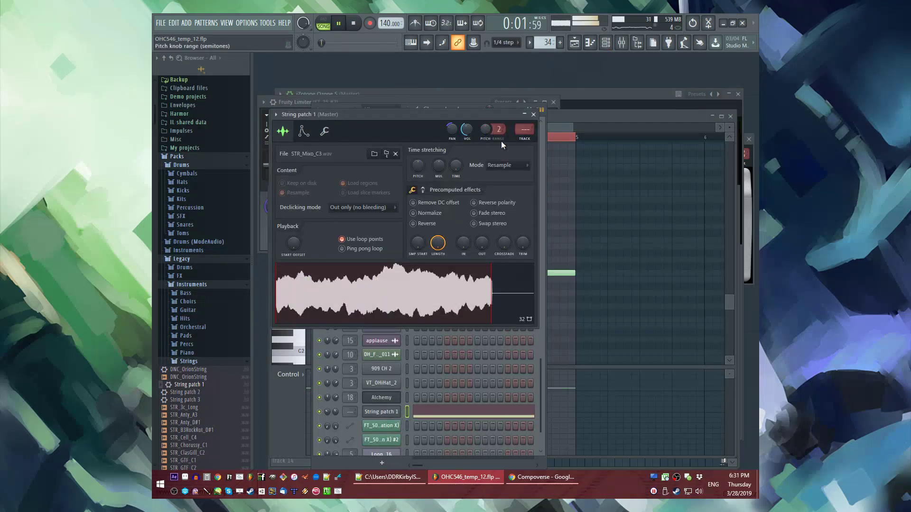
{"action": "left_click", "coordinate": [528, 141]}
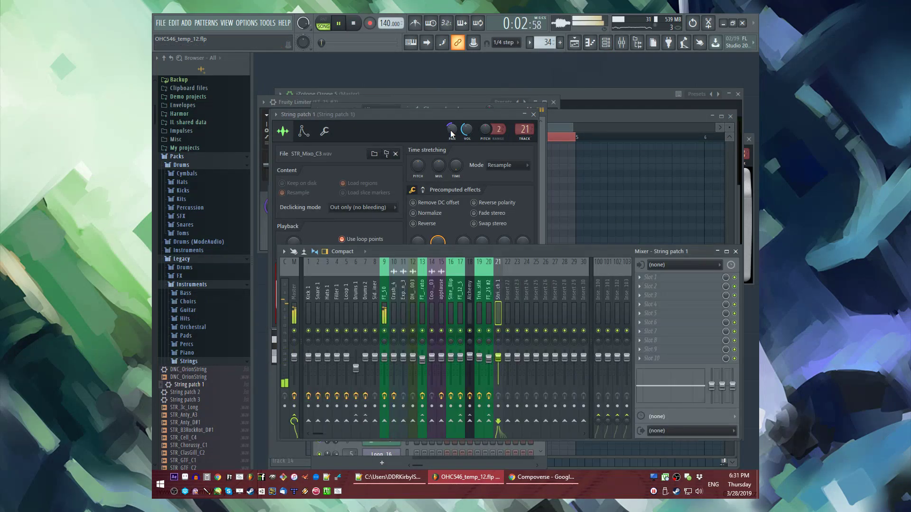
{"action": "left_click", "coordinate": [639, 296]}
{"action": "key", "text": "l"}
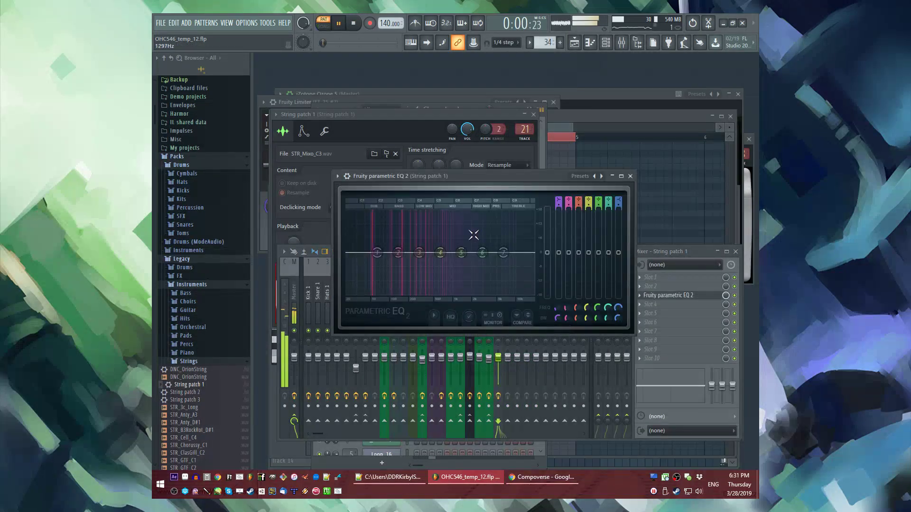
Step: Roll off the low and high ends of String patch 1 in the parametric EQ using its outer bands
{"action": "left_click_drag", "start_coordinate": [503, 252], "coordinate": [503, 293]}
{"action": "left_click_drag", "start_coordinate": [482, 253], "coordinate": [505, 293]}
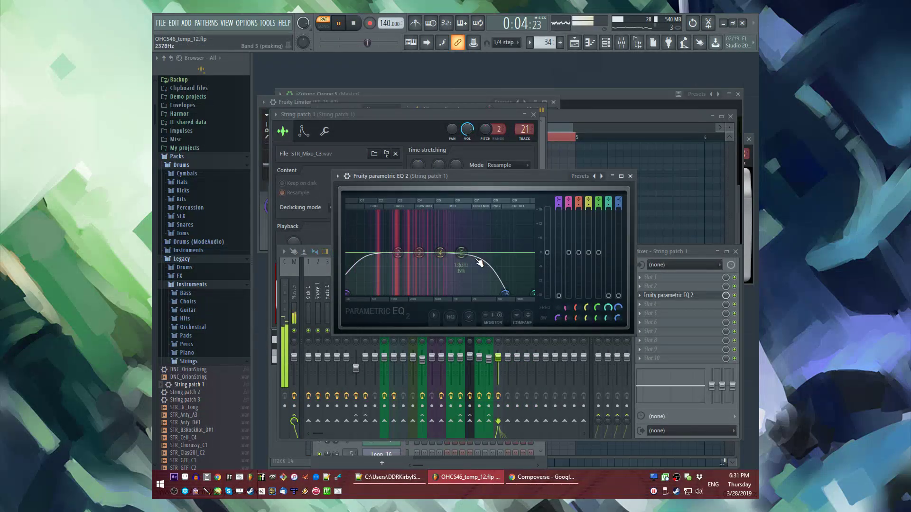
{"action": "left_click", "coordinate": [372, 163]}
Step: Play from around bar 65, repeat the Pattern 34 clips up to bar 89, and move the row from track 15 to track 18
{"action": "key", "text": "F5"}
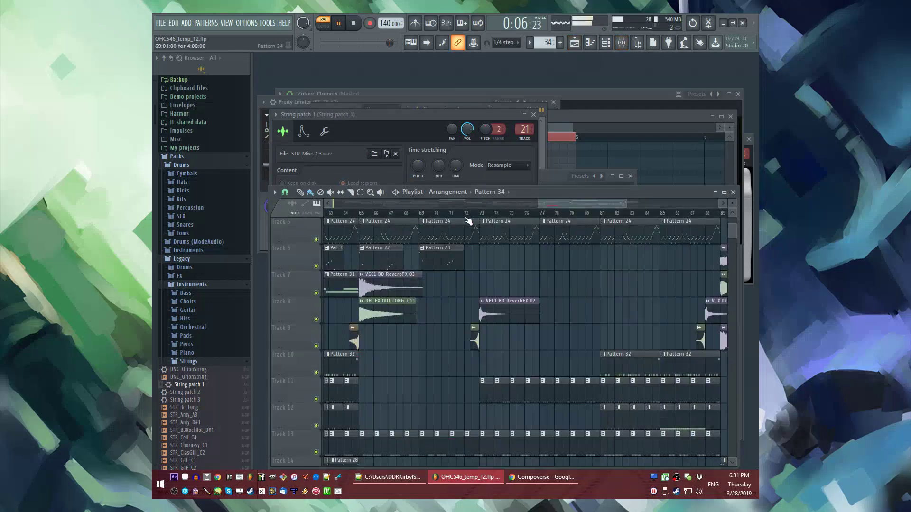
{"action": "left_click", "coordinate": [368, 213]}
{"action": "scroll", "coordinate": [398, 314], "scroll_direction": "down", "scroll_amount": 7}
{"action": "left_click_drag", "start_coordinate": [428, 312], "coordinate": [660, 312]}
{"action": "scroll", "coordinate": [482, 310], "scroll_direction": "down", "scroll_amount": 3}
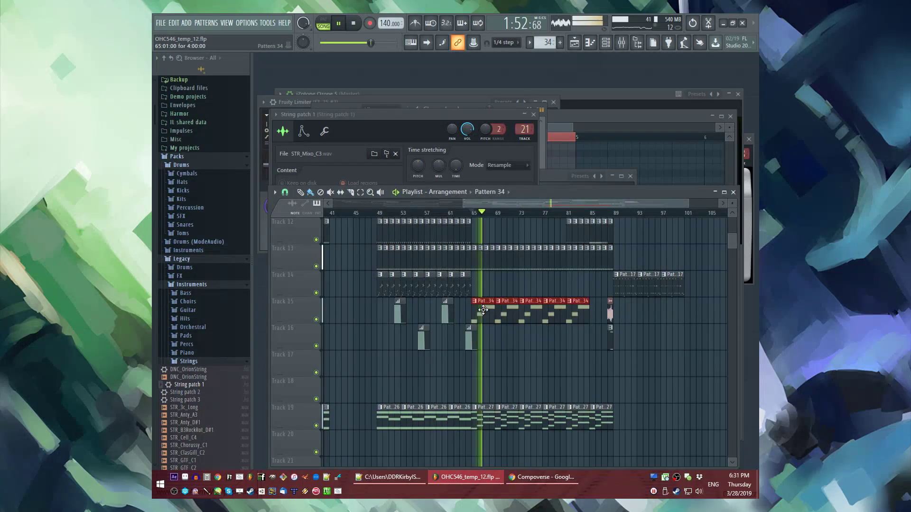
{"action": "left_click_drag", "start_coordinate": [482, 309], "coordinate": [480, 399]}
{"action": "scroll", "coordinate": [597, 392], "scroll_direction": "up", "scroll_amount": 3}
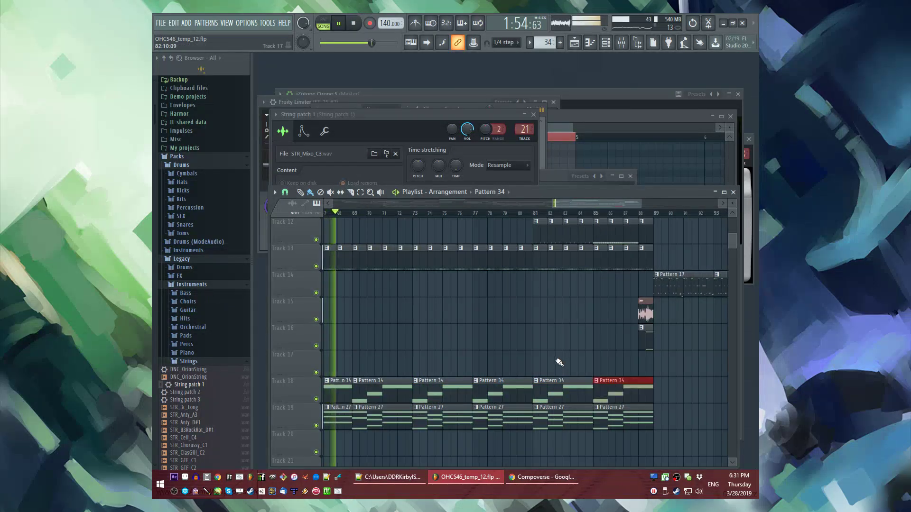
Step: Lower String patch 1's channel volume to about 64% and open its volume envelope settings
{"action": "key", "text": "F9"}
{"action": "left_click", "coordinate": [417, 121]}
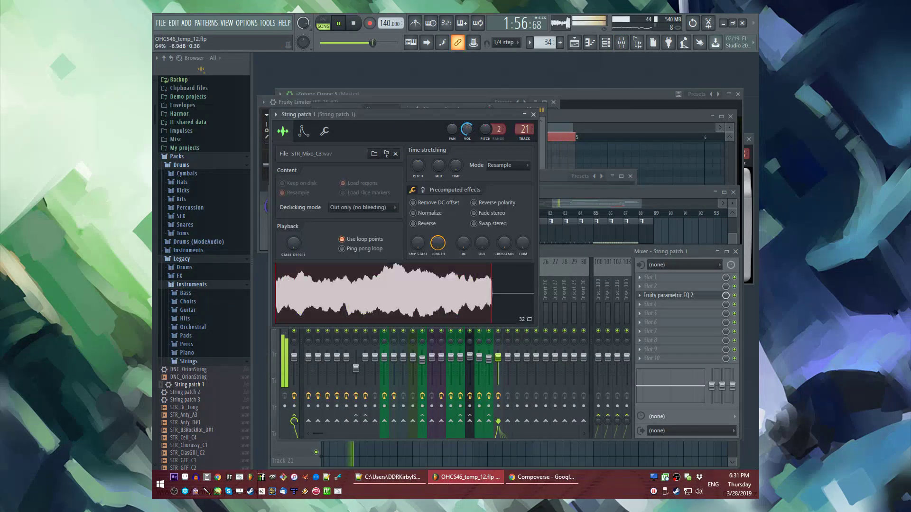
{"action": "left_click", "coordinate": [303, 131]}
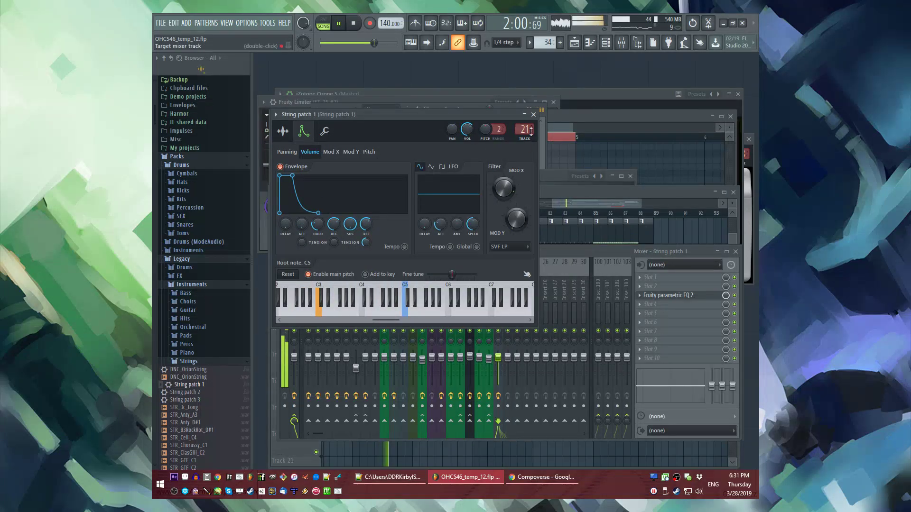
Step: Review the playlist tracks of the build-up between bars 65 and 89 while the song plays
{"action": "left_click", "coordinate": [585, 192]}
{"action": "scroll", "coordinate": [524, 315], "scroll_direction": "up", "scroll_amount": 3}
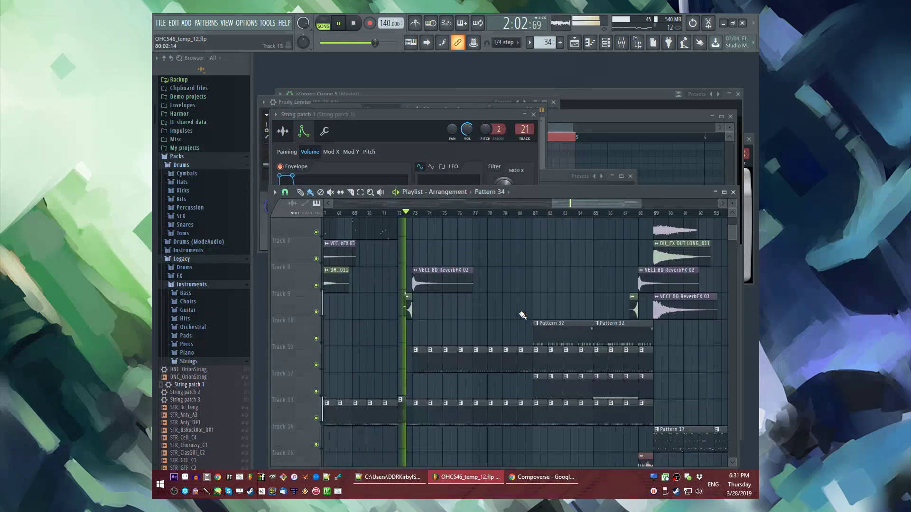
{"action": "scroll", "coordinate": [522, 316], "scroll_direction": "up", "scroll_amount": 2}
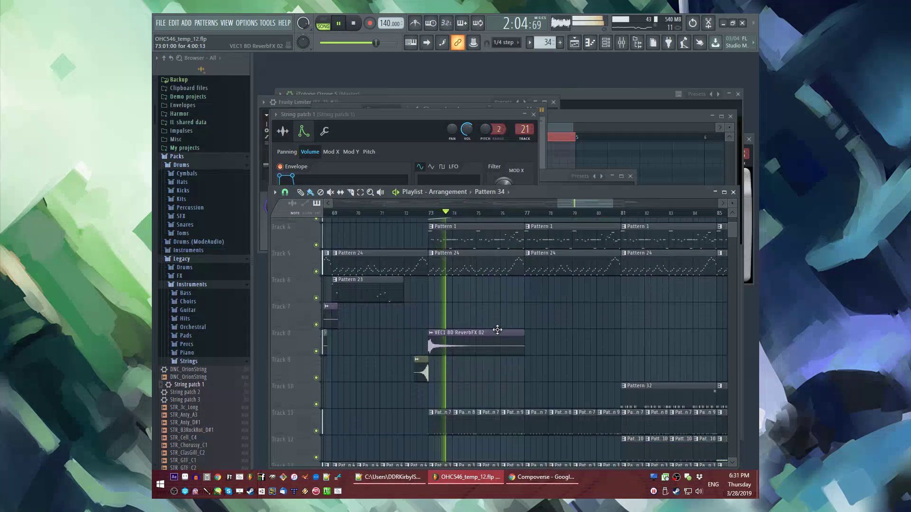
{"action": "scroll", "coordinate": [564, 353], "scroll_direction": "up", "scroll_amount": 4}
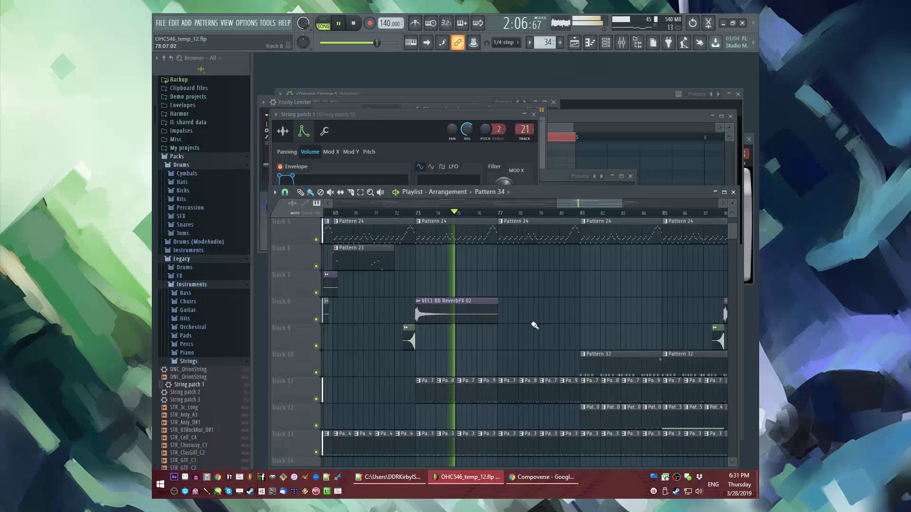
{"action": "scroll", "coordinate": [539, 327], "scroll_direction": "up", "scroll_amount": 3}
{"action": "scroll", "coordinate": [539, 327], "scroll_direction": "down", "scroll_amount": 3}
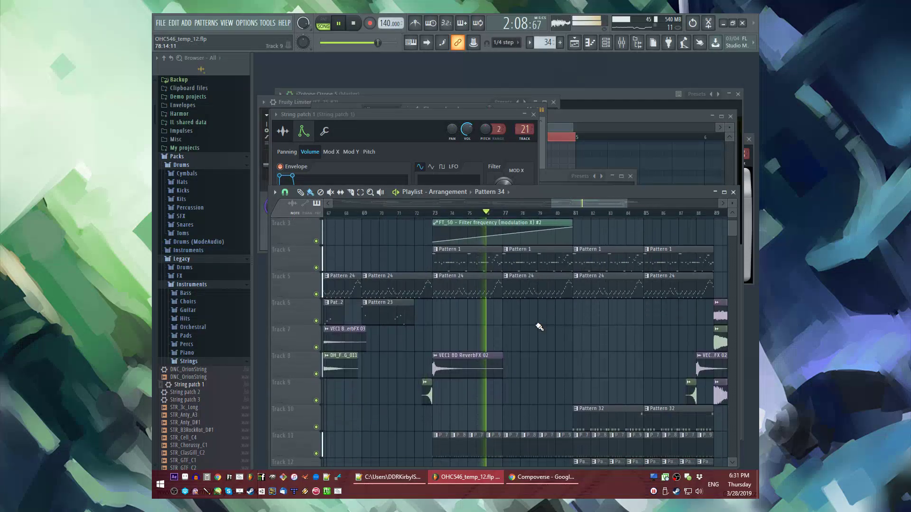
{"action": "scroll", "coordinate": [539, 327], "scroll_direction": "down", "scroll_amount": 6}
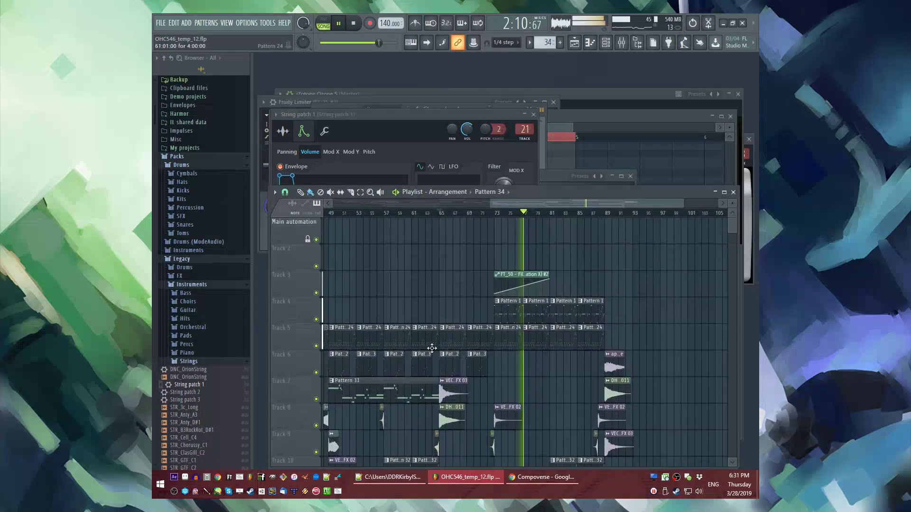
Step: Place four Pattern 2 clips on track 11 from bar 89 to 105 and add a fourth Pattern 17 clip on track 14 at bar 101
{"action": "scroll", "coordinate": [677, 361], "scroll_direction": "up", "scroll_amount": 5}
{"action": "scroll", "coordinate": [536, 321], "scroll_direction": "down", "scroll_amount": 4}
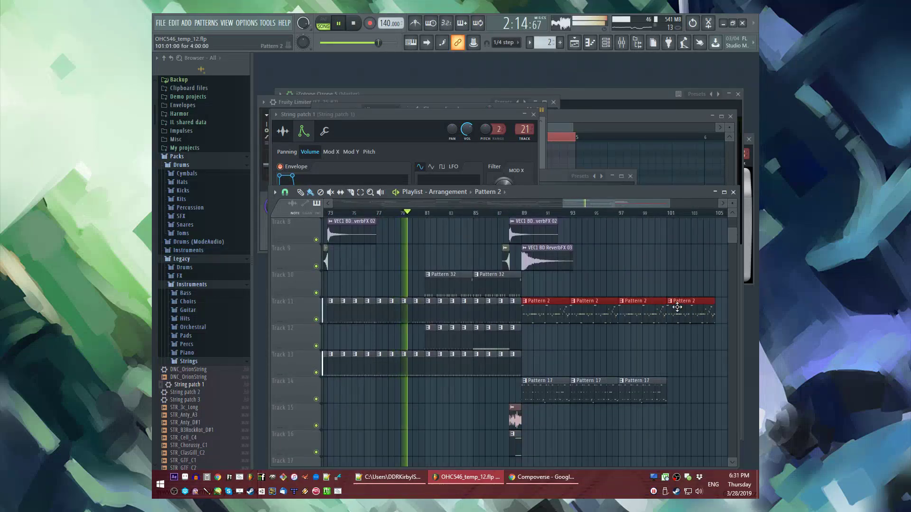
{"action": "left_click", "coordinate": [667, 394]}
Step: Continue the Pattern 27 chord clips on track 19 from bar 89 to bar 105
{"action": "scroll", "coordinate": [512, 356], "scroll_direction": "down", "scroll_amount": 6}
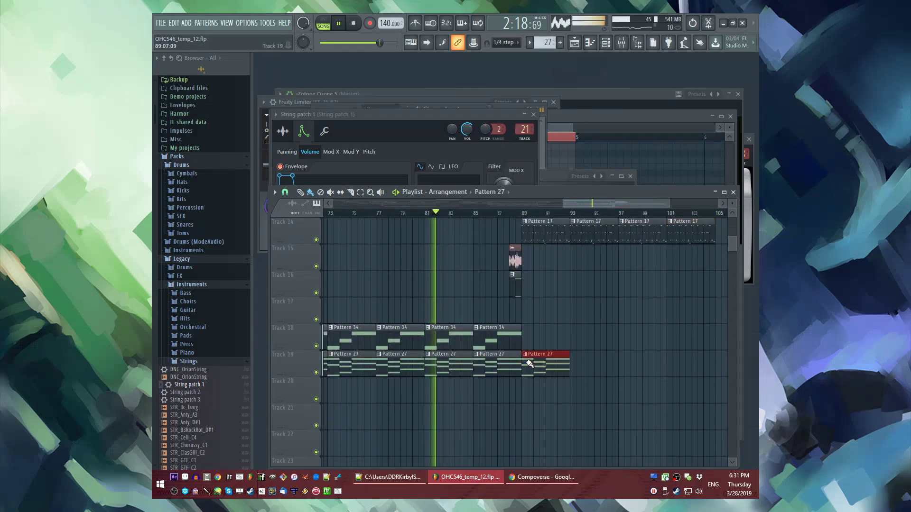
{"action": "scroll", "coordinate": [509, 403], "scroll_direction": "up", "scroll_amount": 3}
{"action": "scroll", "coordinate": [575, 384], "scroll_direction": "up", "scroll_amount": 1}
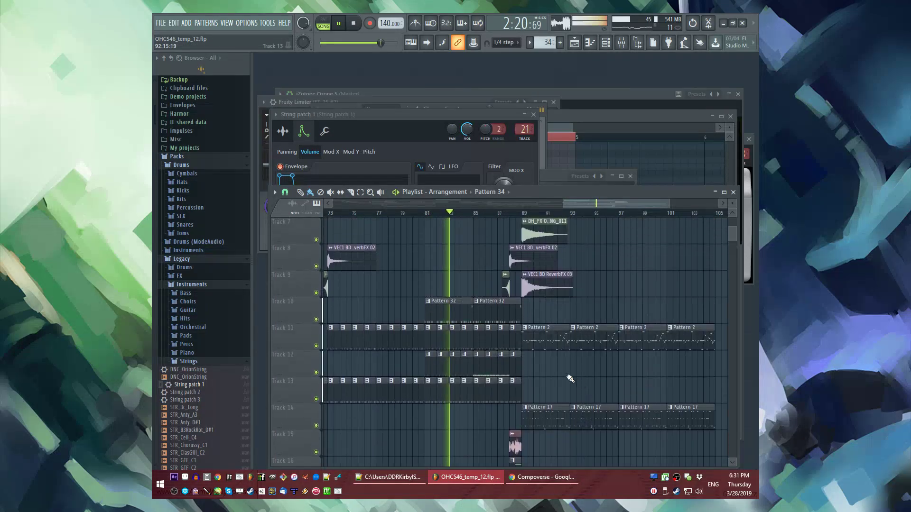
Step: Make the Pattern 17 clip at bar 89 unique and open its notes in the piano roll
{"action": "right_click", "coordinate": [530, 329]}
{"action": "left_click", "coordinate": [550, 340]}
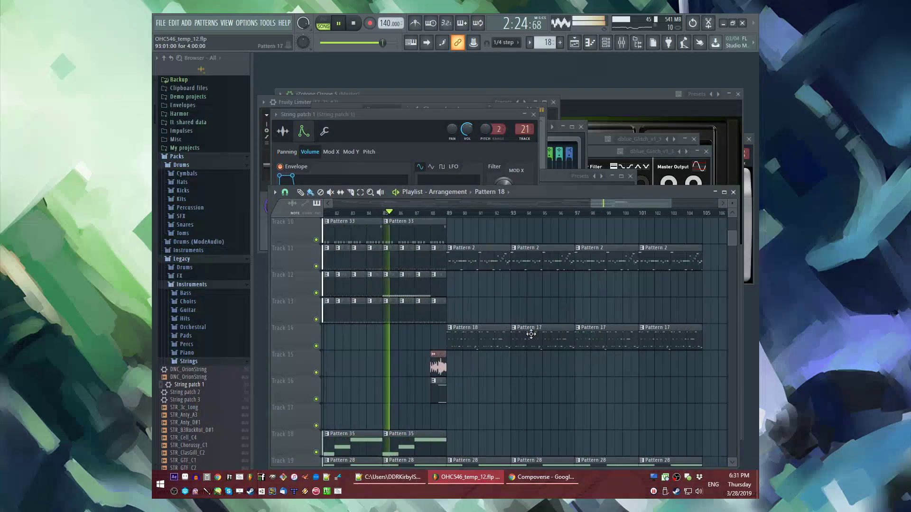
{"action": "double_click", "coordinate": [488, 338]}
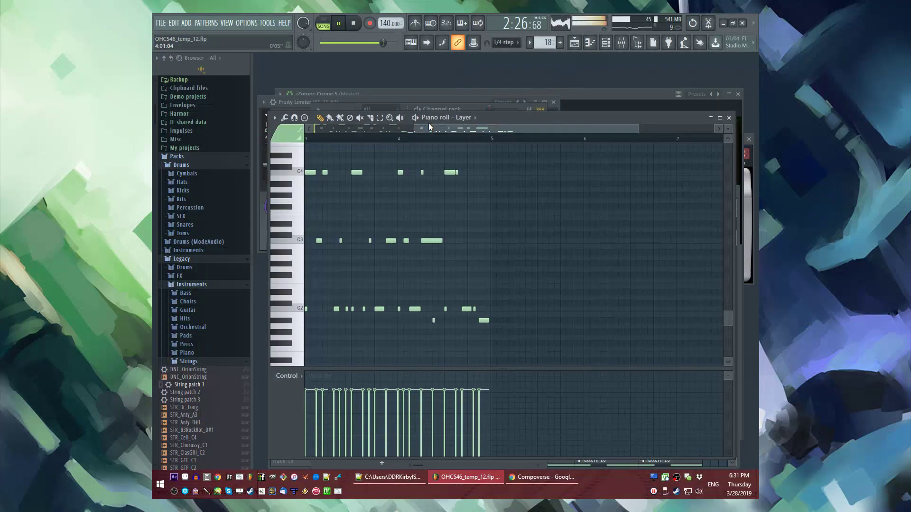
{"action": "left_click_drag", "start_coordinate": [429, 126], "coordinate": [331, 127]}
{"action": "scroll", "coordinate": [349, 240], "scroll_direction": "up", "scroll_amount": 2}
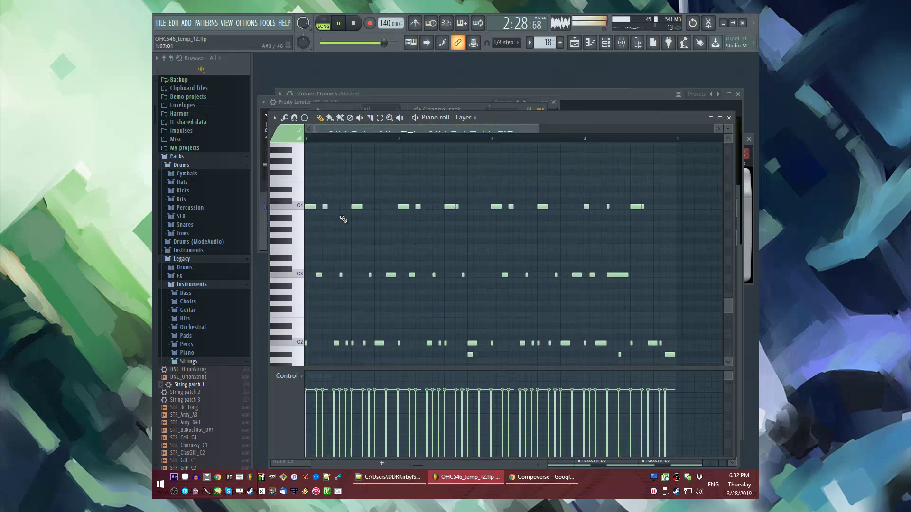
Step: Audition Pattern 18, transpose all its notes down four semitones, and raise bars 2 to 4 by two semitones
{"action": "key", "text": "F6"}
{"action": "key", "text": "F5"}
{"action": "double_click", "coordinate": [461, 330]}
{"action": "key", "text": "l"}
{"action": "key", "text": "ctrl+a"}
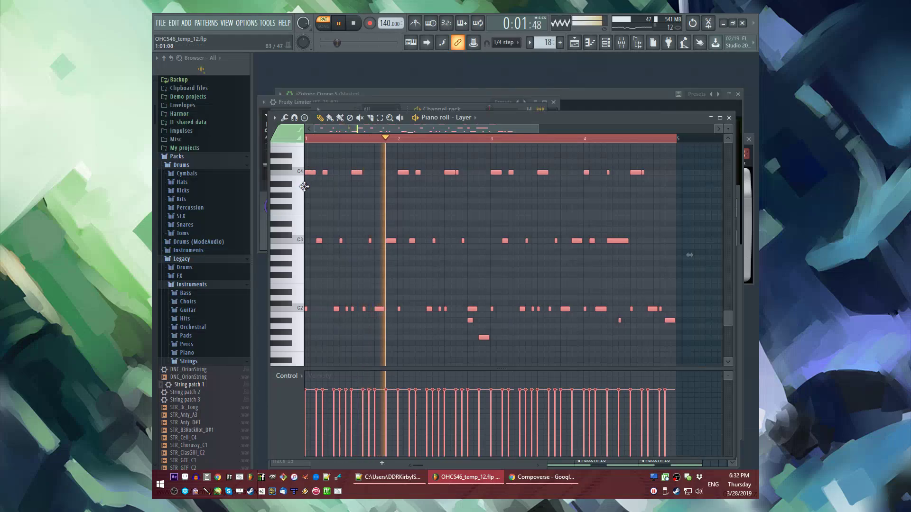
{"action": "scroll", "coordinate": [457, 232], "scroll_direction": "down", "scroll_amount": 1}
{"action": "scroll", "coordinate": [458, 232], "scroll_direction": "up", "scroll_amount": 2}
{"action": "key", "text": "Up"}
{"action": "key", "text": "Up"}
Step: Raise the notes in bars 3 and 4 of Pattern 18 by another two semitones and deselect them
{"action": "left_click_drag", "start_coordinate": [480, 167], "coordinate": [699, 341]}
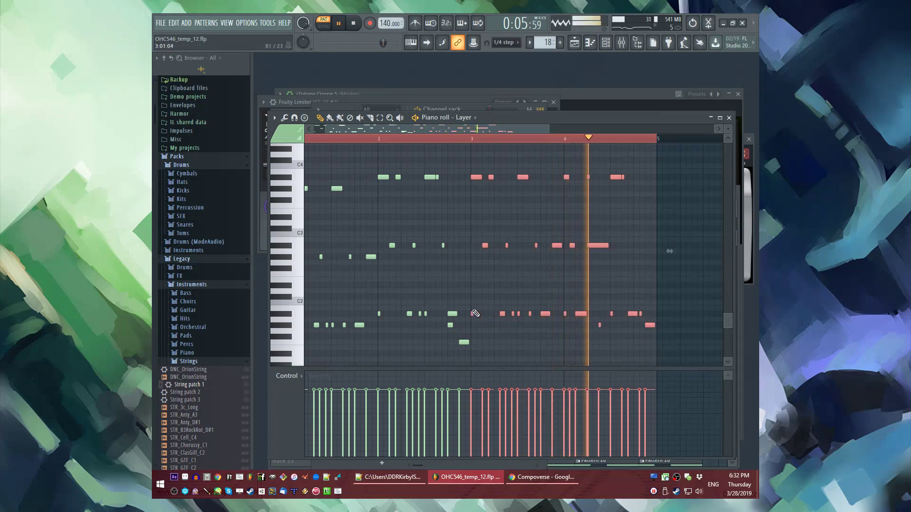
{"action": "key", "text": "Up"}
{"action": "key", "text": "Up"}
{"action": "key", "text": "ctrl+d"}
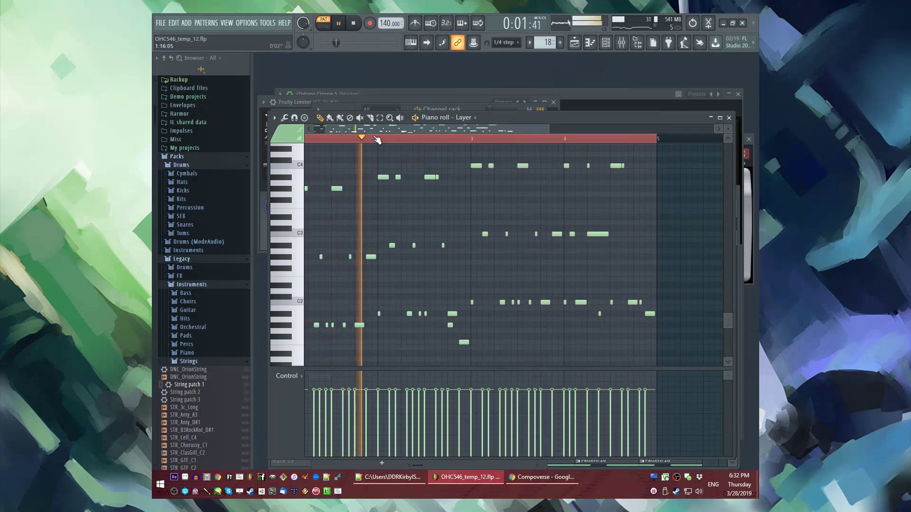
Step: At the end of bar 2, swap the stacked A#1 and G#1 notes so the longer one is on G#1, and move the last note to G1
{"action": "scroll", "coordinate": [460, 255], "scroll_direction": "up", "scroll_amount": 3}
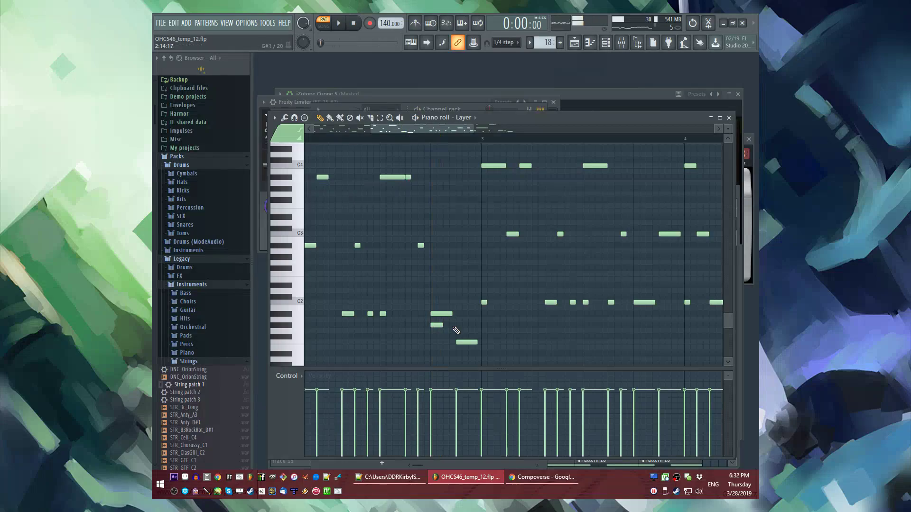
{"action": "scroll", "coordinate": [456, 330], "scroll_direction": "down", "scroll_amount": 1}
{"action": "left_click", "coordinate": [434, 297]}
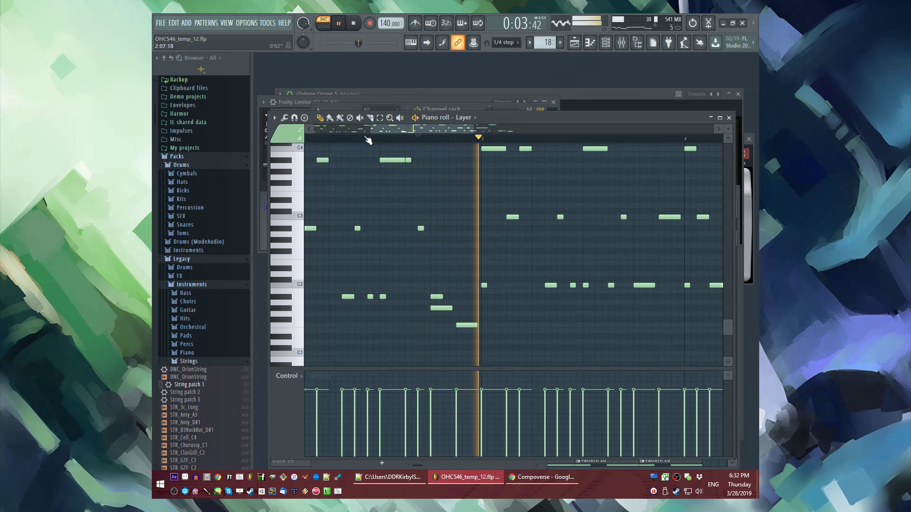
{"action": "key", "text": "space"}
{"action": "left_click", "coordinate": [470, 327]}
{"action": "key", "text": "space"}
Step: Move the last note of bar 3 down to A#1, trying A#2 and C2 on the way, and audition the result
{"action": "scroll", "coordinate": [384, 256], "scroll_direction": "down", "scroll_amount": 4}
{"action": "scroll", "coordinate": [385, 257], "scroll_direction": "up", "scroll_amount": 3}
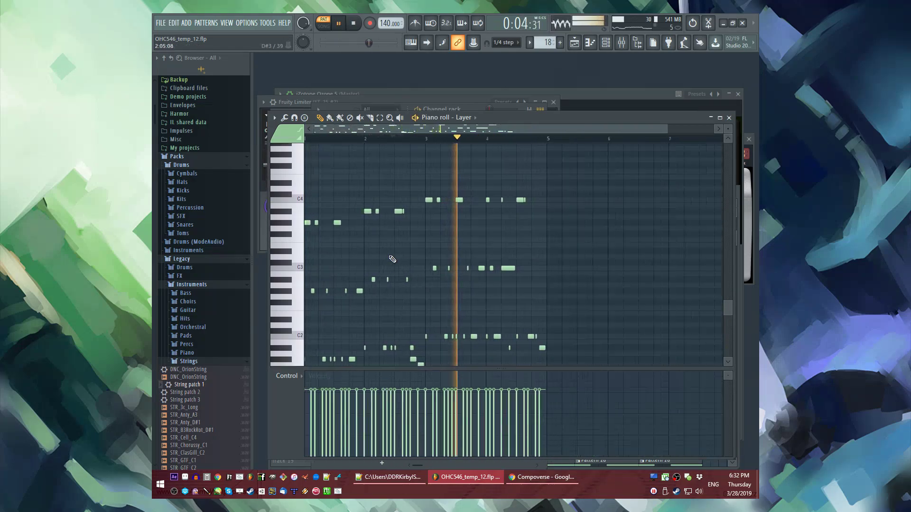
{"action": "scroll", "coordinate": [384, 257], "scroll_direction": "up", "scroll_amount": 3}
{"action": "key", "text": "space"}
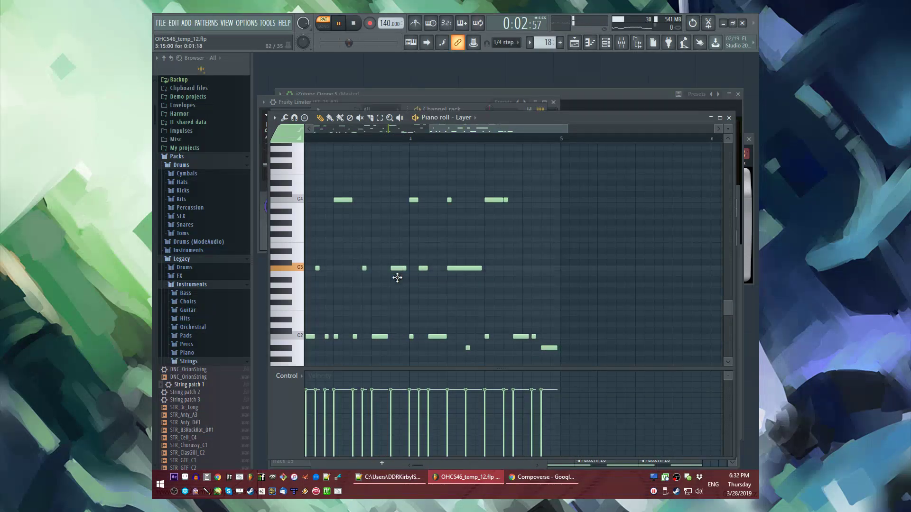
{"action": "scroll", "coordinate": [417, 229], "scroll_direction": "up", "scroll_amount": 4}
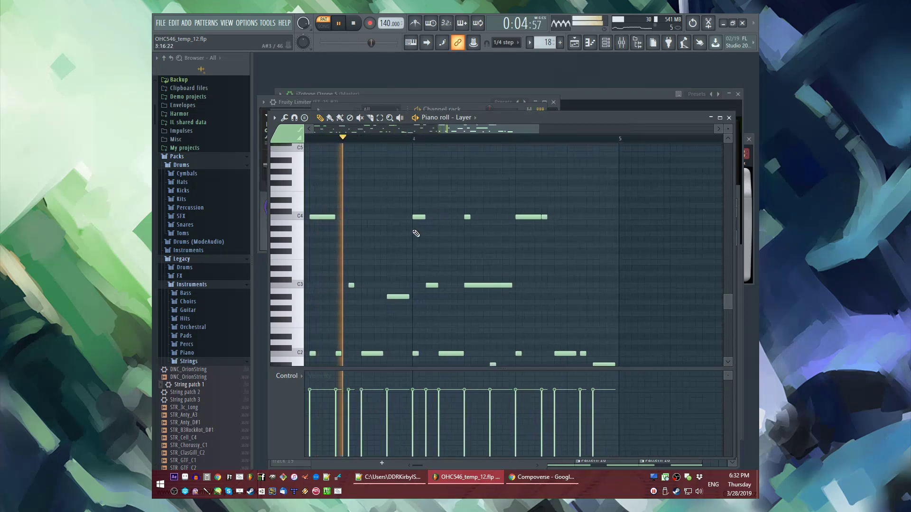
{"action": "scroll", "coordinate": [416, 251], "scroll_direction": "down", "scroll_amount": 3}
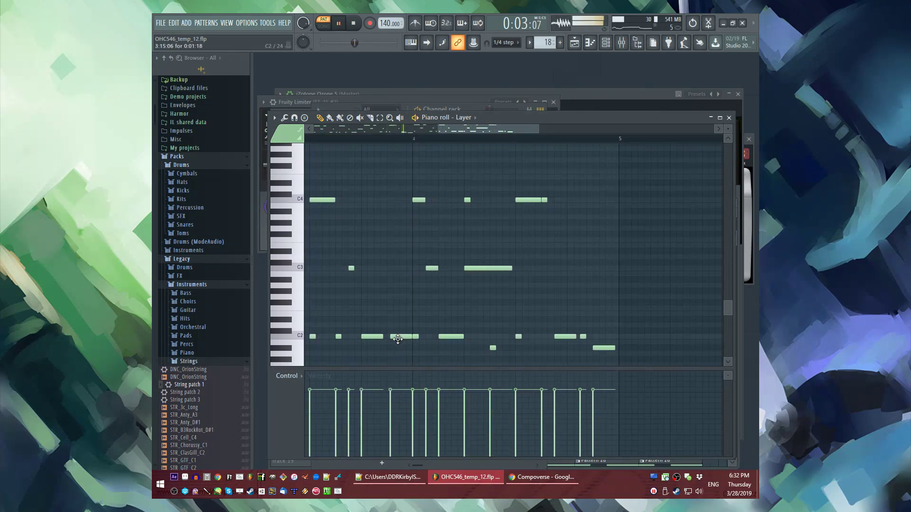
{"action": "scroll", "coordinate": [410, 267], "scroll_direction": "up", "scroll_amount": 1}
{"action": "scroll", "coordinate": [408, 252], "scroll_direction": "down", "scroll_amount": 3}
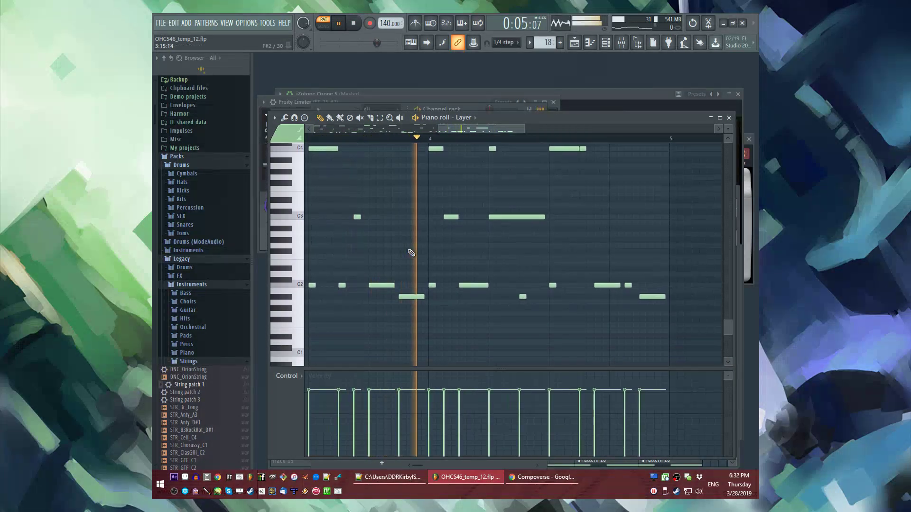
{"action": "scroll", "coordinate": [415, 250], "scroll_direction": "up", "scroll_amount": 3}
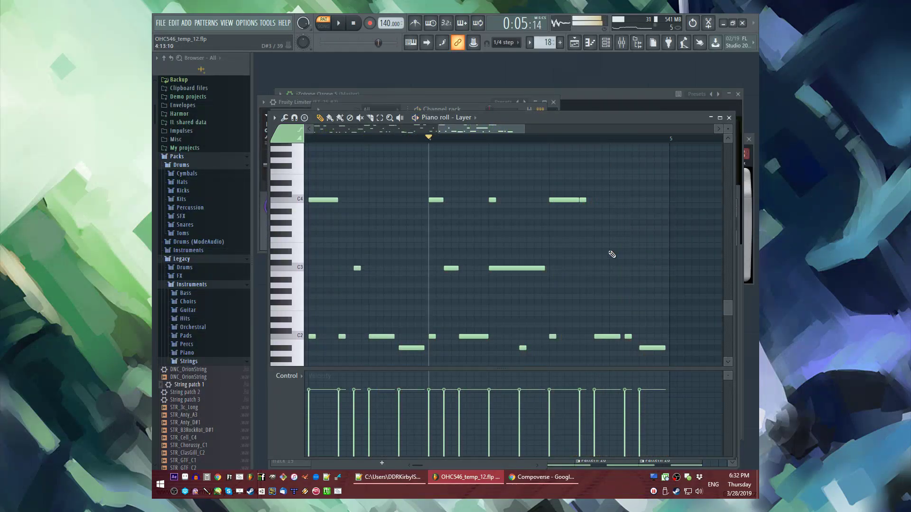
Step: Replace the Pattern 17 clips on track 14 after bar 93 with repeats of Pattern 18 and play from bar 89
{"action": "key", "text": "F5"}
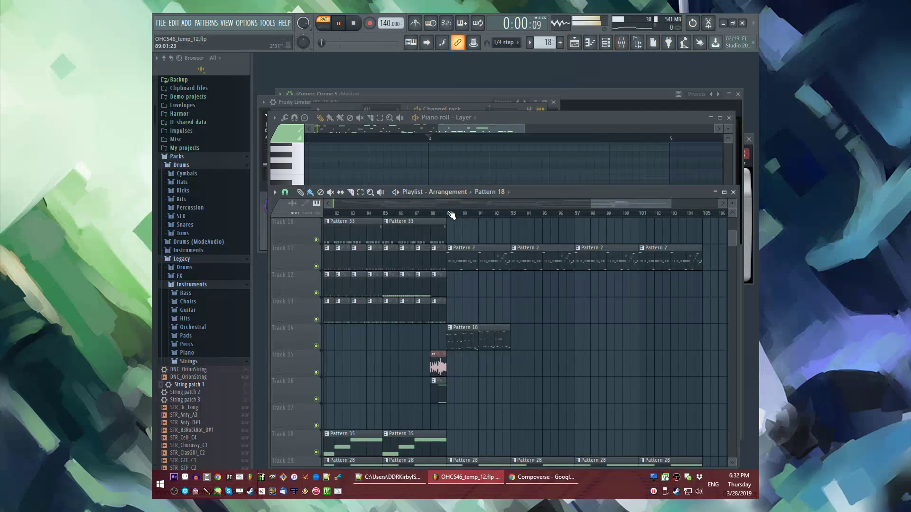
{"action": "key", "text": "ctrl+b"}
{"action": "key", "text": "ctrl+b"}
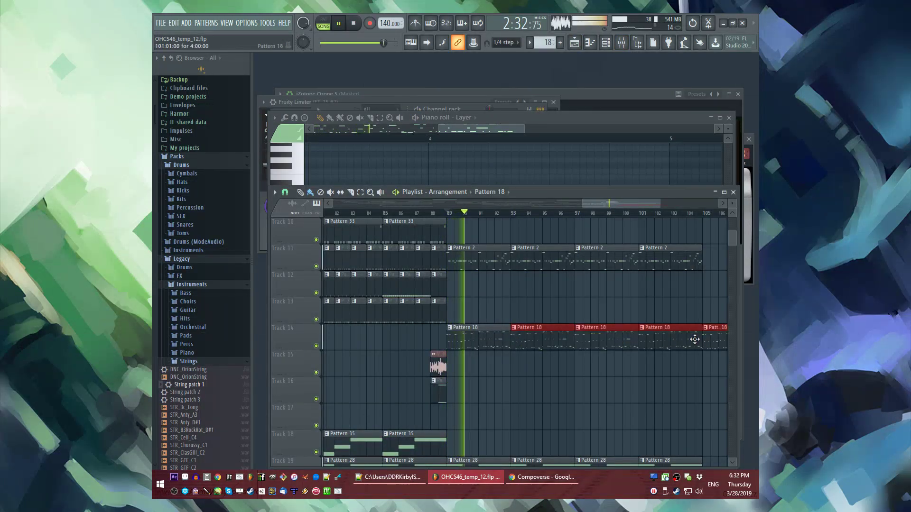
Step: Copy the one-bar Pattern 3 clips on track 13 to fill bars 89 to 105
{"action": "scroll", "coordinate": [484, 343], "scroll_direction": "down", "scroll_amount": 2}
{"action": "left_click_drag", "start_coordinate": [485, 343], "coordinate": [671, 343]}
{"action": "scroll", "coordinate": [516, 311], "scroll_direction": "left", "scroll_amount": 15}
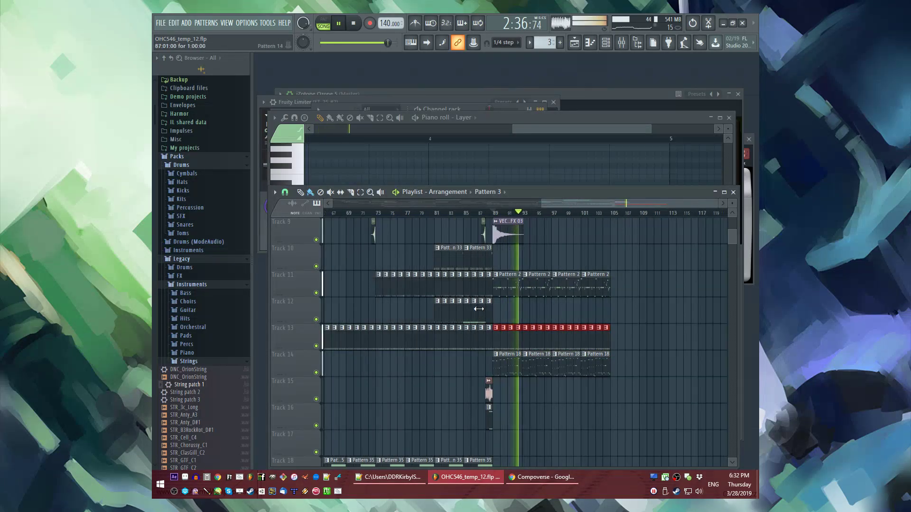
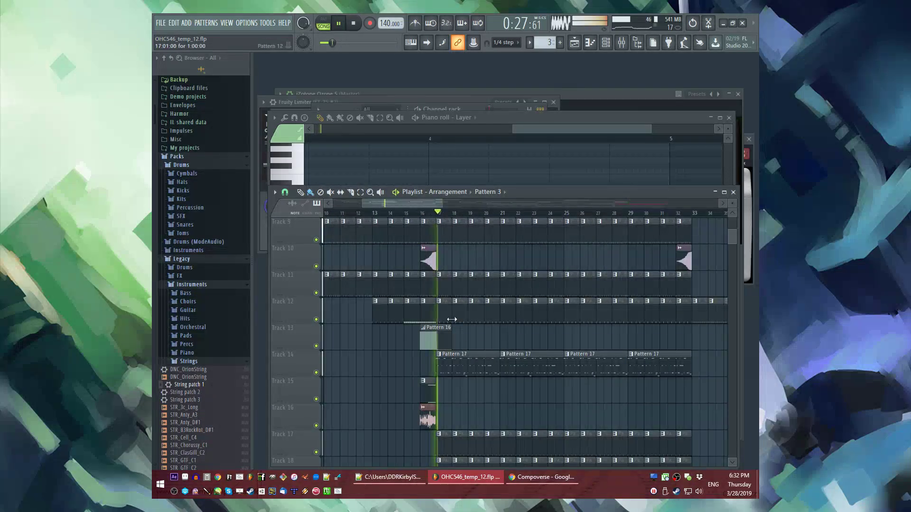
Step: Copy two rows of one-bar clips from bars 17 to 33 and place them on tracks 16 and 17 from bar 89 to 105
{"action": "left_click_drag", "start_coordinate": [459, 294], "coordinate": [685, 274]}
{"action": "left_click_drag", "start_coordinate": [377, 207], "coordinate": [662, 230]}
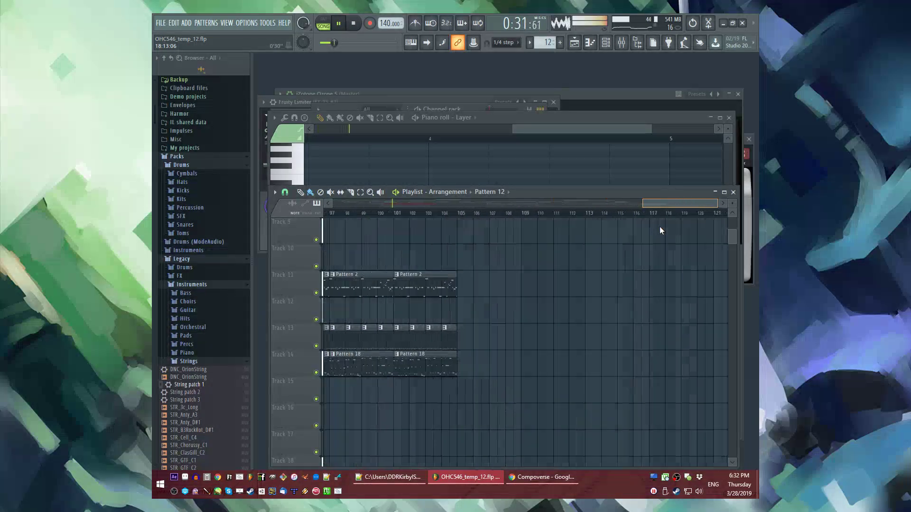
{"action": "scroll", "coordinate": [626, 285], "scroll_direction": "up", "scroll_amount": 3}
{"action": "scroll", "coordinate": [628, 287], "scroll_direction": "left", "scroll_amount": 5}
{"action": "scroll", "coordinate": [452, 336], "scroll_direction": "down", "scroll_amount": 2}
{"action": "left_click_drag", "start_coordinate": [433, 473], "coordinate": [421, 417]}
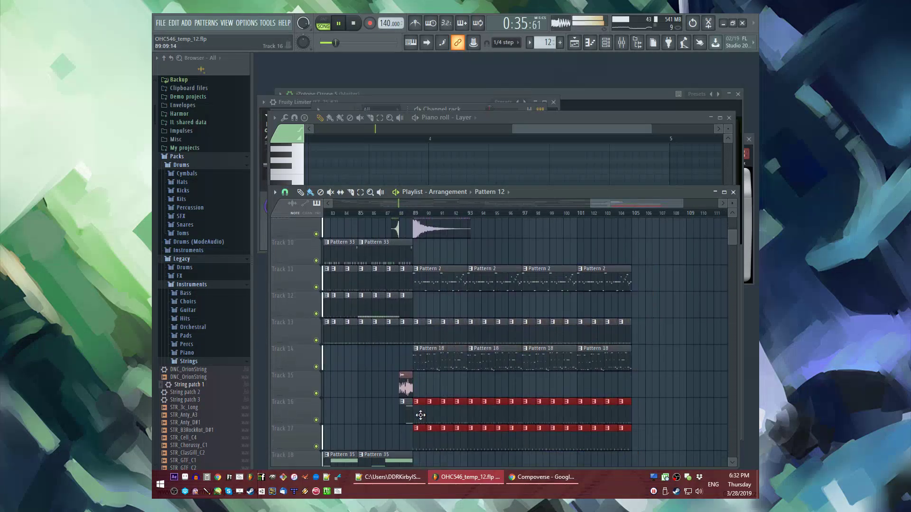
Step: Move the selected pattern clips starting at measure 89 from tracks 16 and 17 up one track
{"action": "scroll", "coordinate": [519, 346], "scroll_direction": "up", "scroll_amount": 3}
{"action": "left_click", "coordinate": [531, 351]}
{"action": "scroll", "coordinate": [530, 351], "scroll_direction": "down", "scroll_amount": 3}
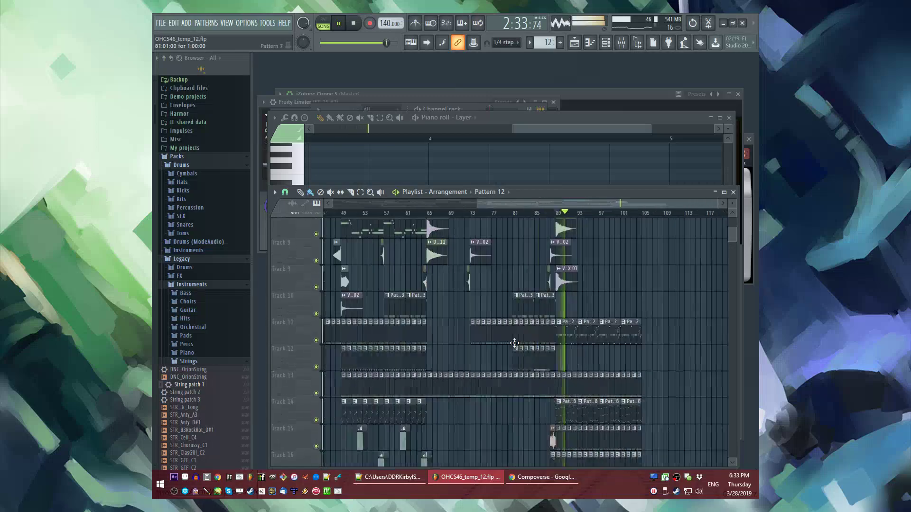
Step: Review the playlist's clips and effects in the sections before measure 89 during playback
{"action": "scroll", "coordinate": [544, 398], "scroll_direction": "up", "scroll_amount": 3}
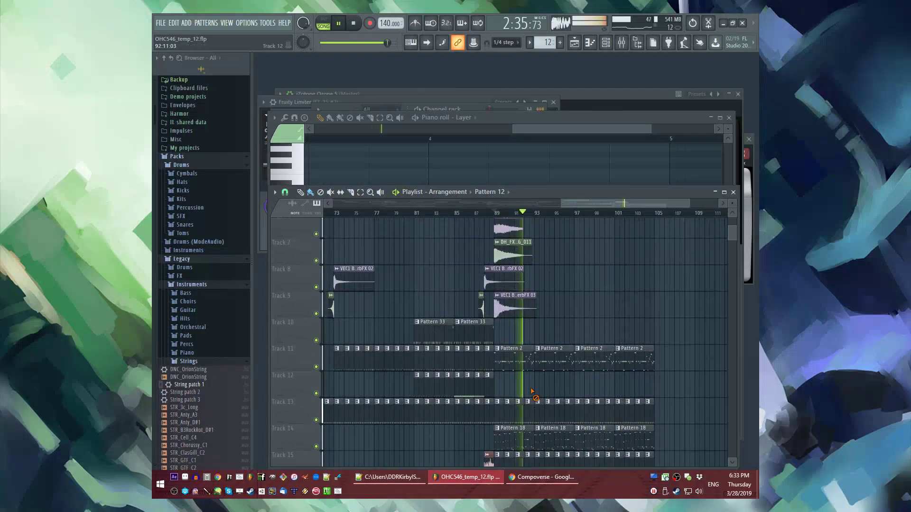
{"action": "scroll", "coordinate": [476, 362], "scroll_direction": "up", "scroll_amount": 4}
{"action": "scroll", "coordinate": [374, 230], "scroll_direction": "down", "scroll_amount": 3}
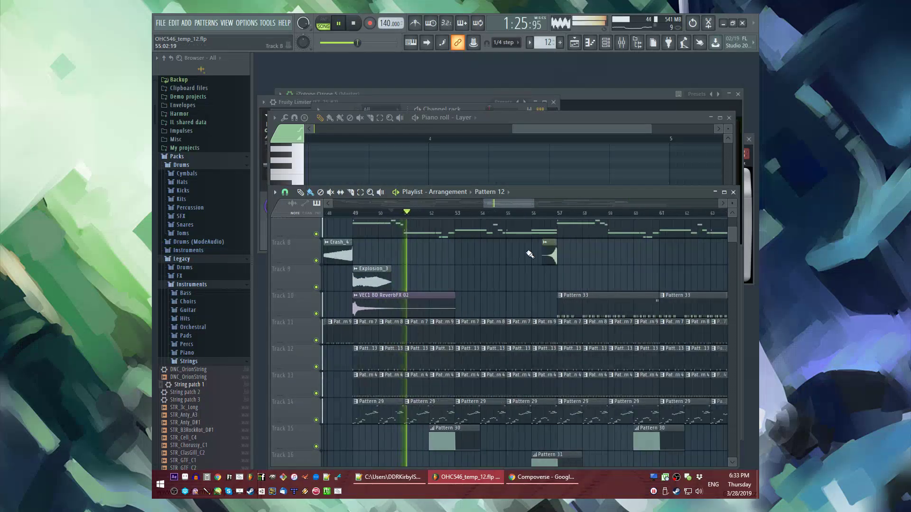
{"action": "scroll", "coordinate": [545, 258], "scroll_direction": "down", "scroll_amount": 3}
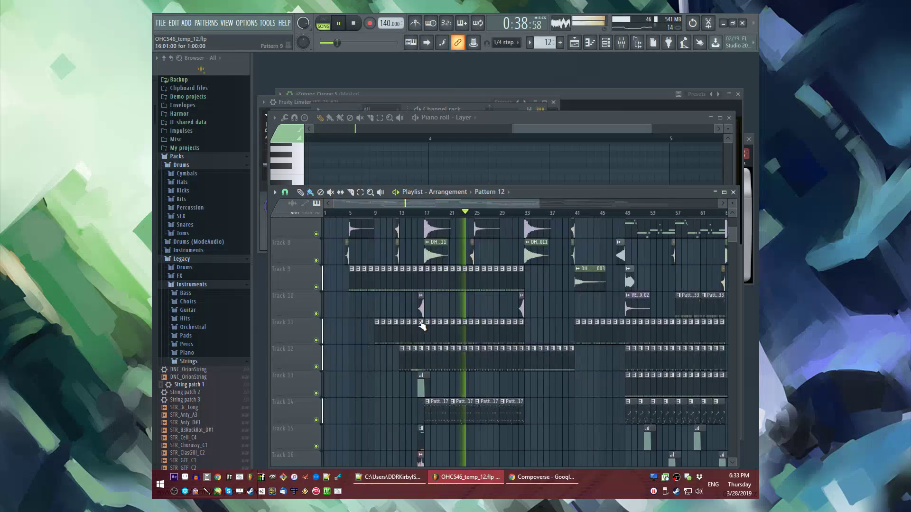
{"action": "scroll", "coordinate": [474, 284], "scroll_direction": "up", "scroll_amount": 4}
{"action": "scroll", "coordinate": [499, 332], "scroll_direction": "up", "scroll_amount": 3}
{"action": "scroll", "coordinate": [499, 332], "scroll_direction": "down", "scroll_amount": 3}
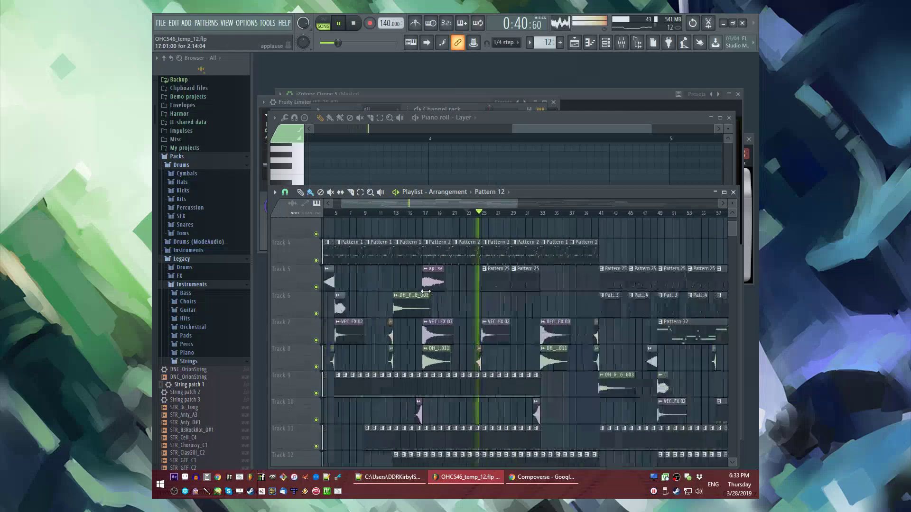
Step: Play the song from shortly before measure 89 and examine the clips across all tracks around that transition
{"action": "left_click_drag", "start_coordinate": [445, 205], "coordinate": [617, 208]}
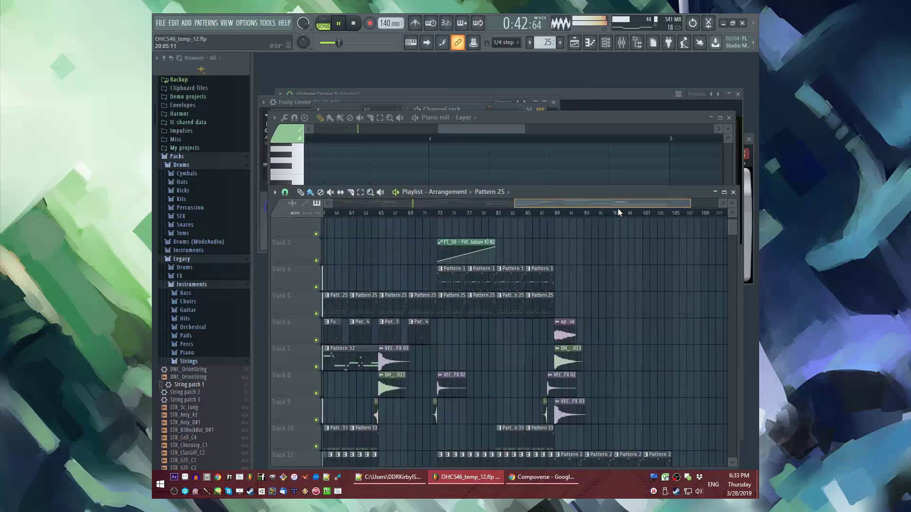
{"action": "left_click", "coordinate": [504, 217]}
{"action": "left_click", "coordinate": [546, 213]}
{"action": "scroll", "coordinate": [617, 309], "scroll_direction": "up", "scroll_amount": 3}
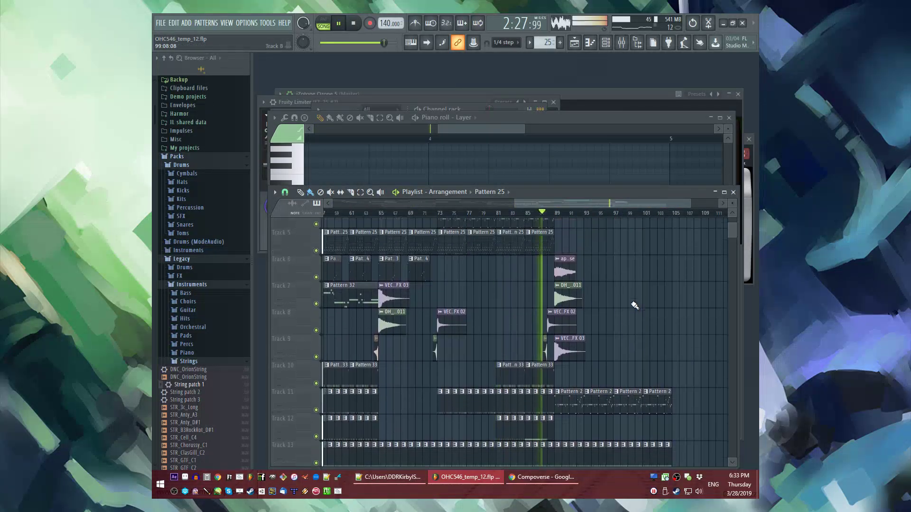
{"action": "scroll", "coordinate": [592, 311], "scroll_direction": "down", "scroll_amount": 5}
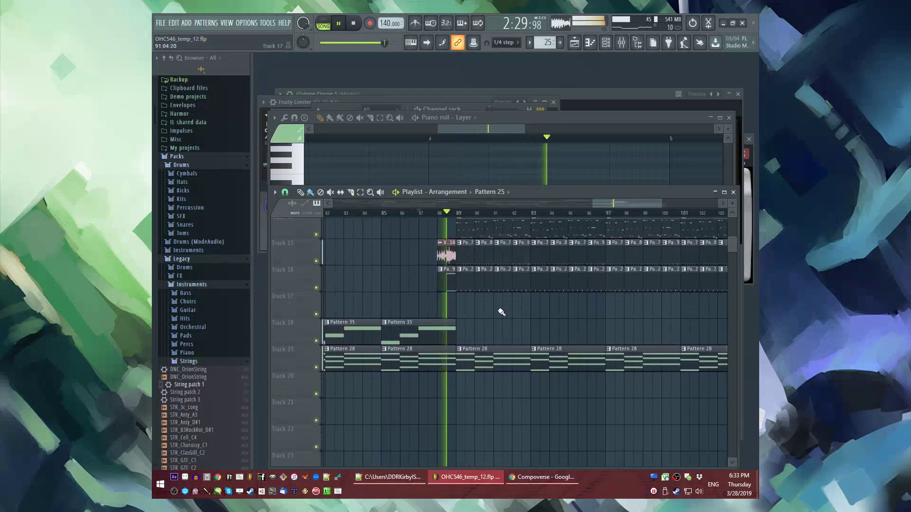
{"action": "scroll", "coordinate": [541, 372], "scroll_direction": "up", "scroll_amount": 1}
{"action": "scroll", "coordinate": [492, 372], "scroll_direction": "left", "scroll_amount": 2}
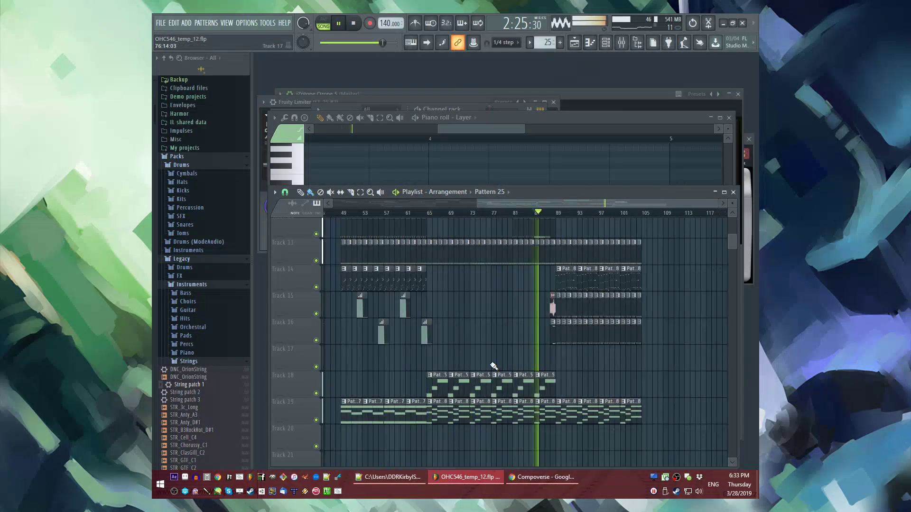
{"action": "scroll", "coordinate": [583, 387], "scroll_direction": "left", "scroll_amount": 2}
{"action": "scroll", "coordinate": [569, 379], "scroll_direction": "down", "scroll_amount": 1, "text": "ctrl"}
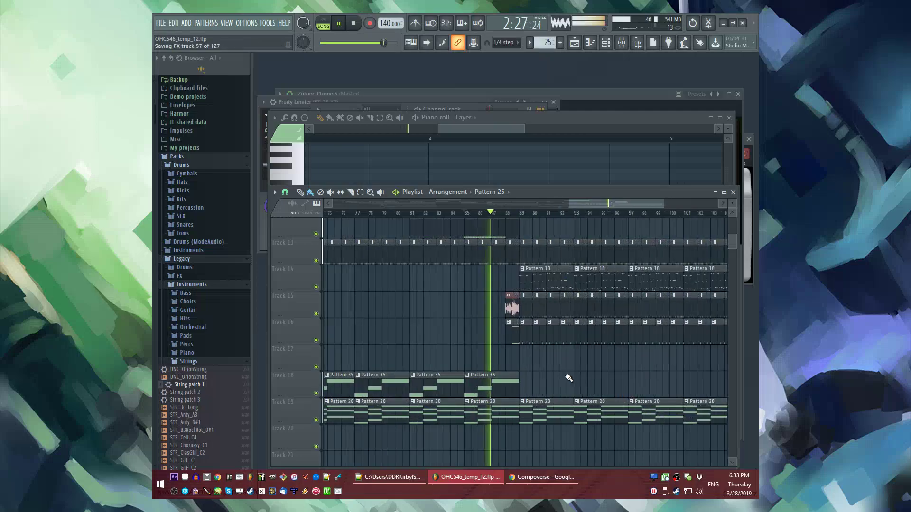
{"action": "scroll", "coordinate": [563, 379], "scroll_direction": "down", "scroll_amount": 2}
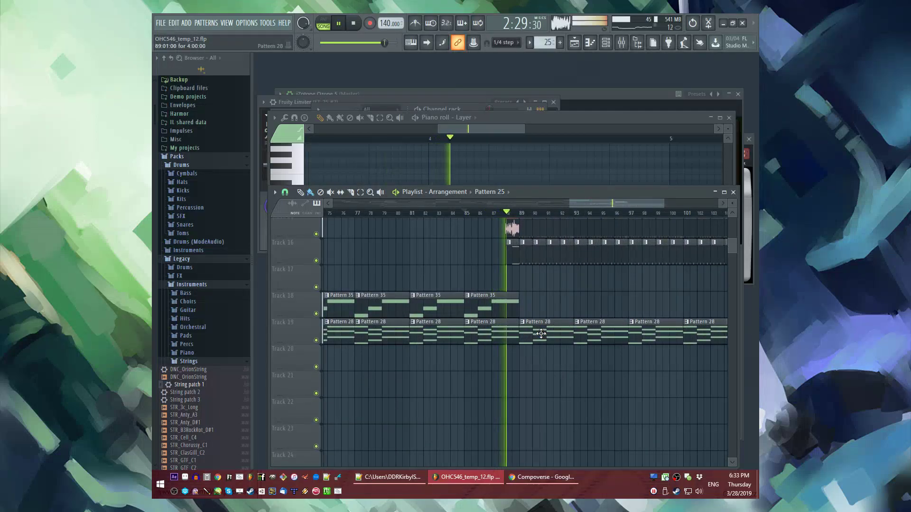
{"action": "scroll", "coordinate": [539, 333], "scroll_direction": "up", "scroll_amount": 5}
{"action": "scroll", "coordinate": [624, 334], "scroll_direction": "down", "scroll_amount": 4, "text": "ctrl"}
{"action": "scroll", "coordinate": [617, 331], "scroll_direction": "up", "scroll_amount": 2}
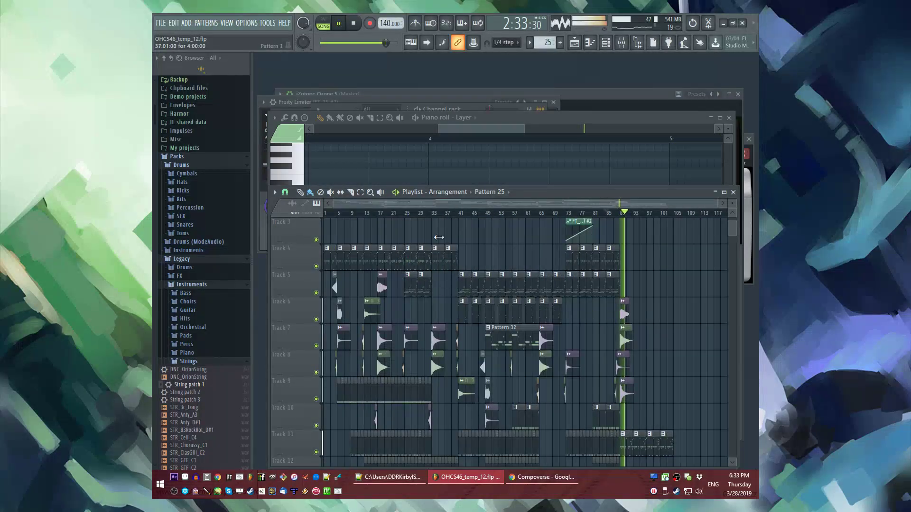
Step: Pick the Pattern 16 clip near measure 16 and place a copy at measure 88 on track 3
{"action": "scroll", "coordinate": [408, 220], "scroll_direction": "up", "scroll_amount": 3, "text": "ctrl"}
{"action": "scroll", "coordinate": [369, 226], "scroll_direction": "down", "scroll_amount": 2}
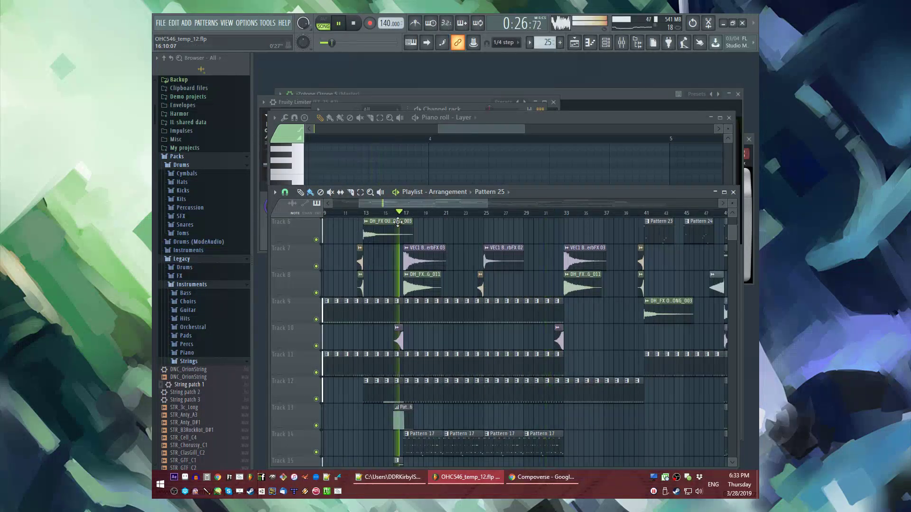
{"action": "scroll", "coordinate": [477, 215], "scroll_direction": "right", "scroll_amount": 15}
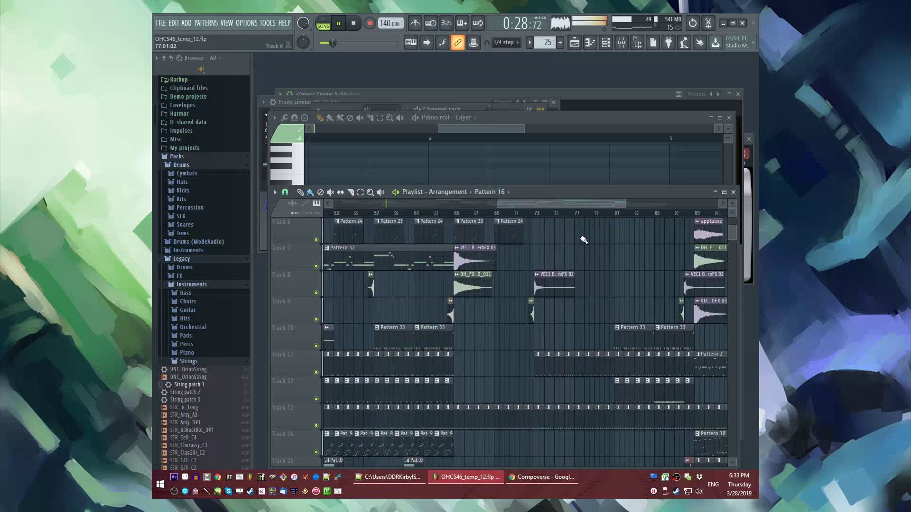
{"action": "scroll", "coordinate": [522, 219], "scroll_direction": "up", "scroll_amount": 1}
{"action": "scroll", "coordinate": [538, 220], "scroll_direction": "down", "scroll_amount": 1}
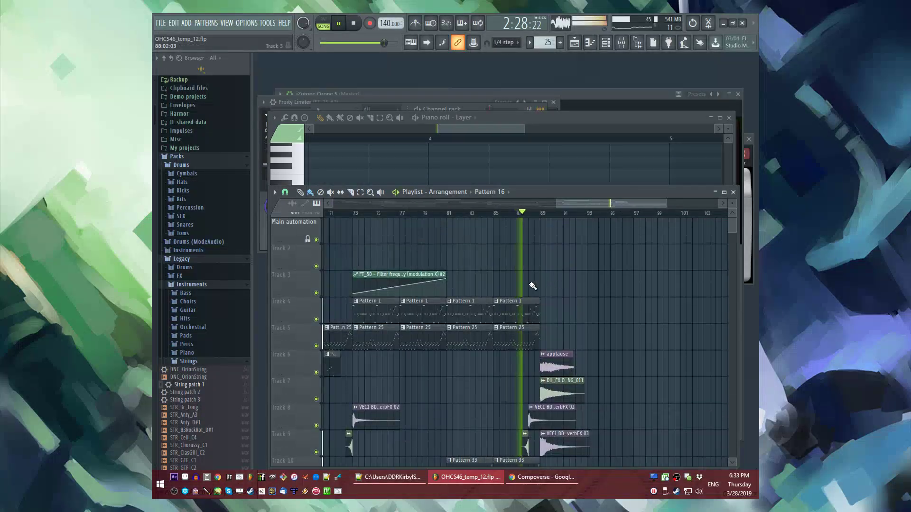
{"action": "scroll", "coordinate": [434, 288], "scroll_direction": "down", "scroll_amount": 3, "text": "ctrl"}
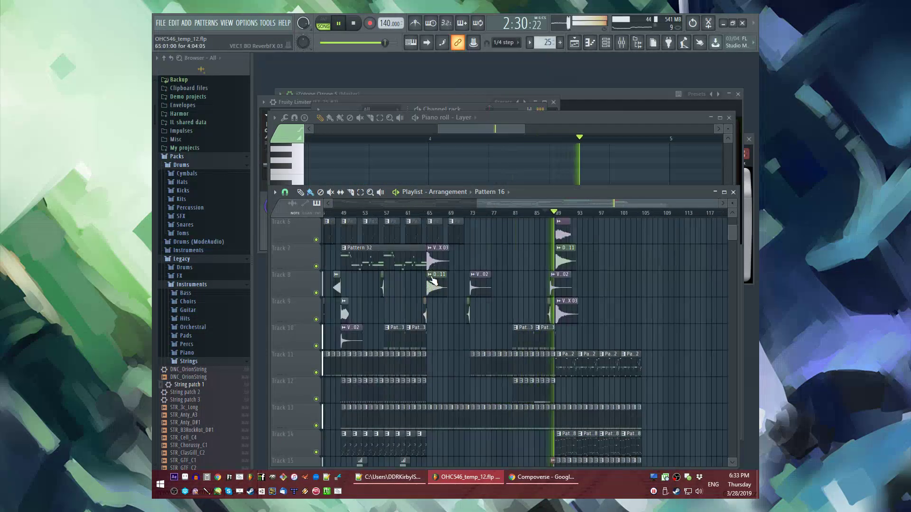
Step: Place a copy of the CoolReverse_03 audio clip on track 17 so that it ends at measure 89
{"action": "scroll", "coordinate": [432, 272], "scroll_direction": "up", "scroll_amount": 2}
{"action": "scroll", "coordinate": [476, 346], "scroll_direction": "down", "scroll_amount": 2, "text": "ctrl"}
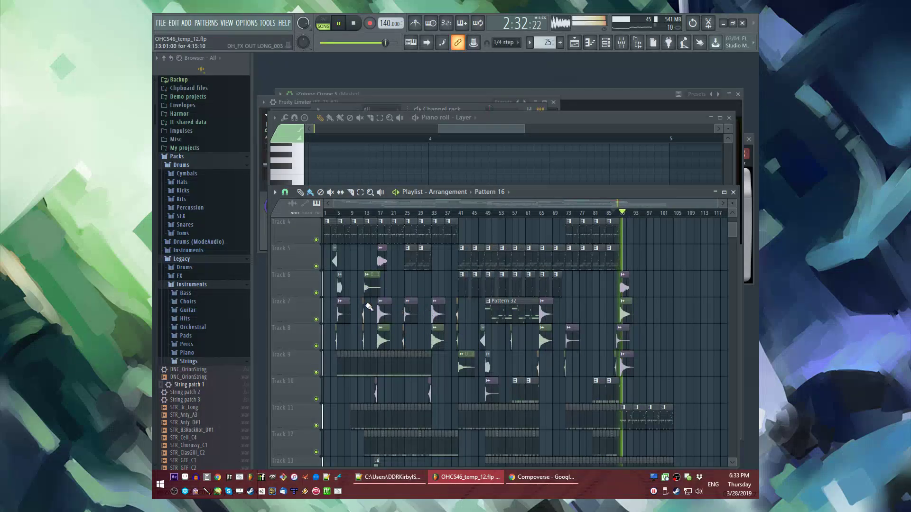
{"action": "scroll", "coordinate": [384, 343], "scroll_direction": "down", "scroll_amount": 2}
{"action": "scroll", "coordinate": [494, 346], "scroll_direction": "up", "scroll_amount": 8, "text": "ctrl"}
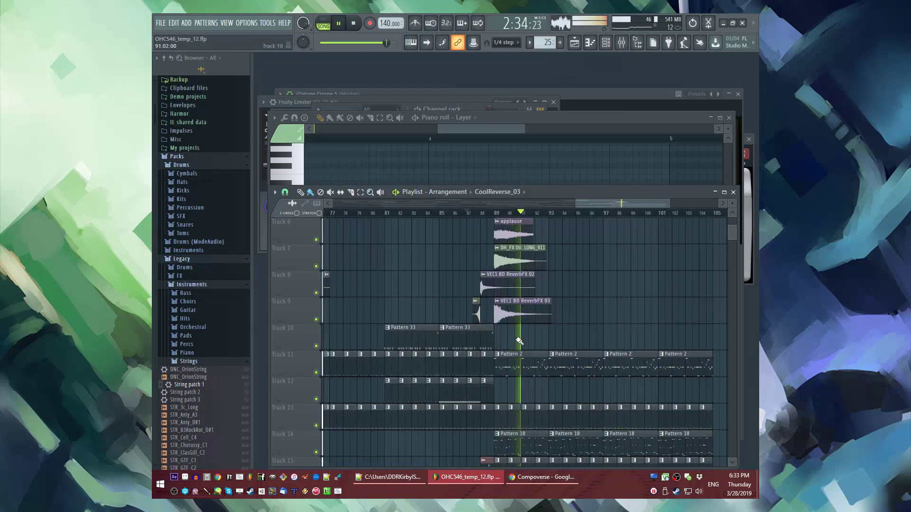
{"action": "scroll", "coordinate": [498, 350], "scroll_direction": "down", "scroll_amount": 6}
{"action": "scroll", "coordinate": [484, 363], "scroll_direction": "up", "scroll_amount": 4, "text": "ctrl"}
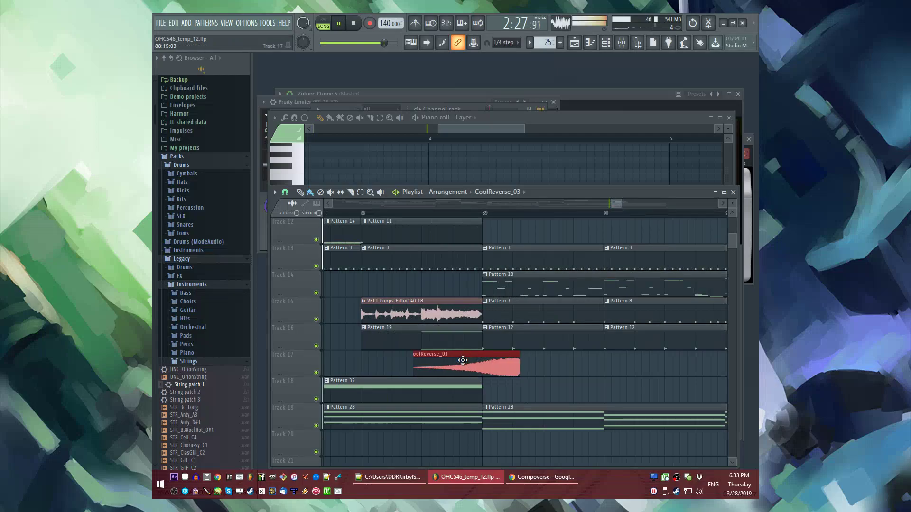
{"action": "scroll", "coordinate": [522, 379], "scroll_direction": "up", "scroll_amount": 11}
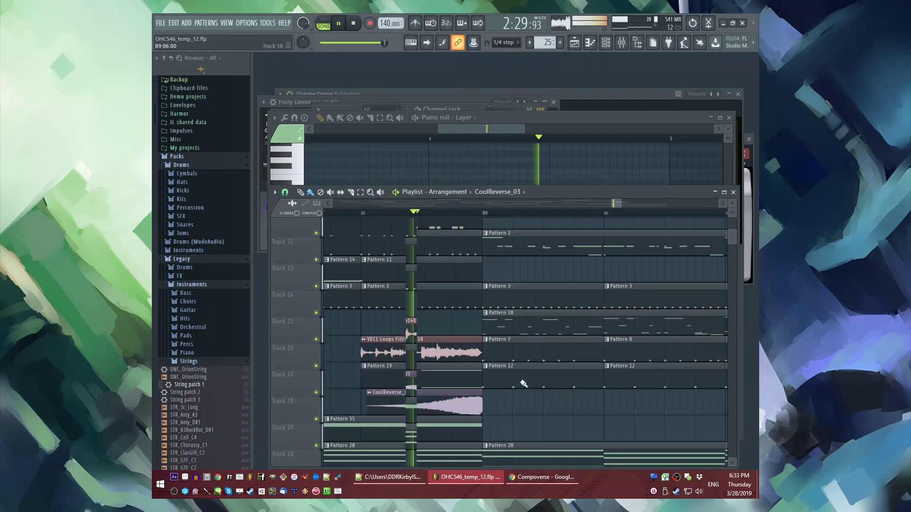
Step: Review the transition into measure 89 during playback and save the project as OHC546_temp_13.flp
{"action": "scroll", "coordinate": [522, 329], "scroll_direction": "down", "scroll_amount": 2}
{"action": "scroll", "coordinate": [526, 318], "scroll_direction": "down", "scroll_amount": 3, "text": "ctrl"}
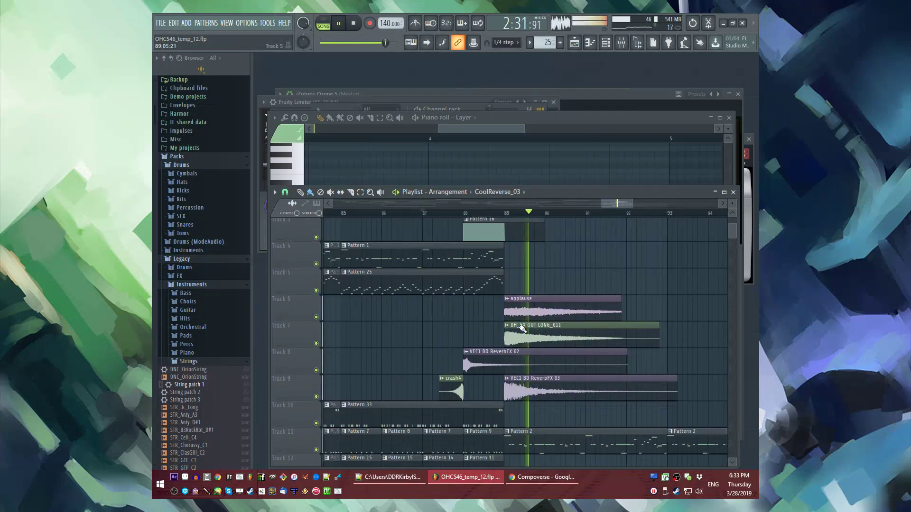
{"action": "scroll", "coordinate": [539, 294], "scroll_direction": "down", "scroll_amount": 4}
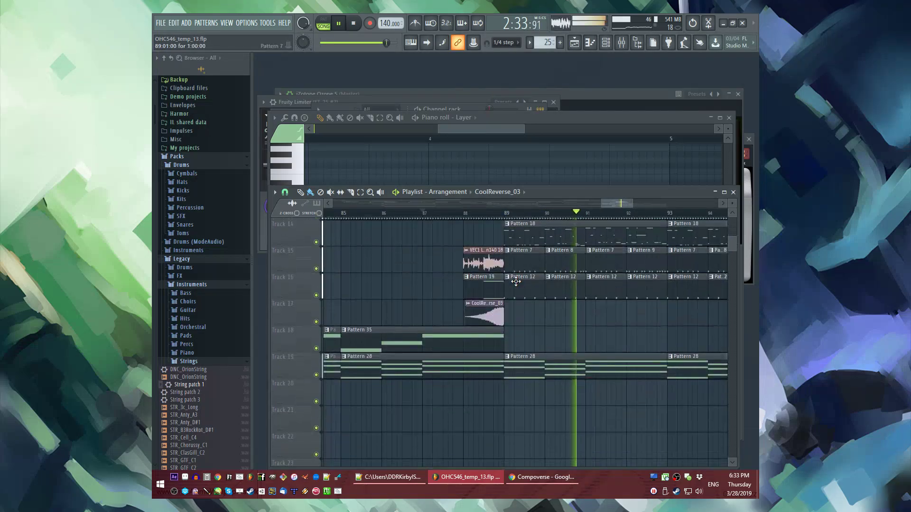
{"action": "scroll", "coordinate": [535, 313], "scroll_direction": "down", "scroll_amount": 2, "text": "ctrl"}
{"action": "scroll", "coordinate": [533, 316], "scroll_direction": "down", "scroll_amount": 3, "text": "ctrl"}
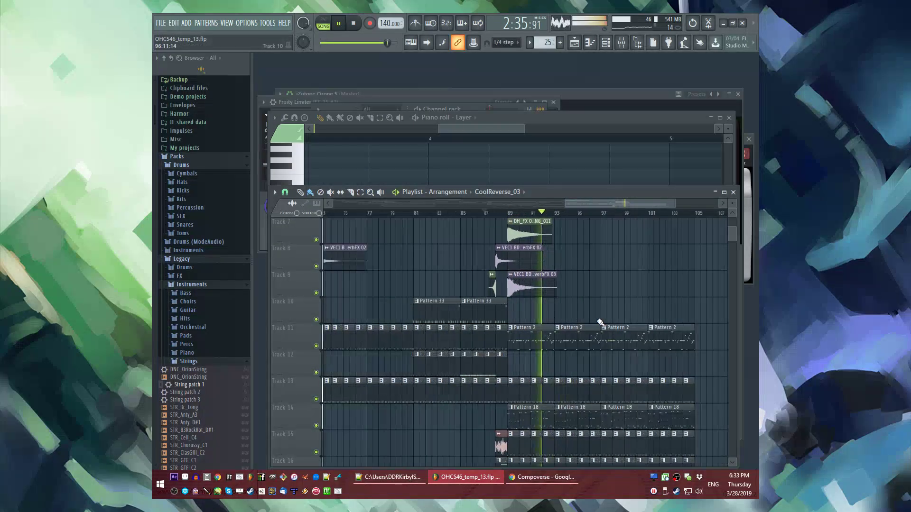
{"action": "scroll", "coordinate": [584, 284], "scroll_direction": "down", "scroll_amount": 2}
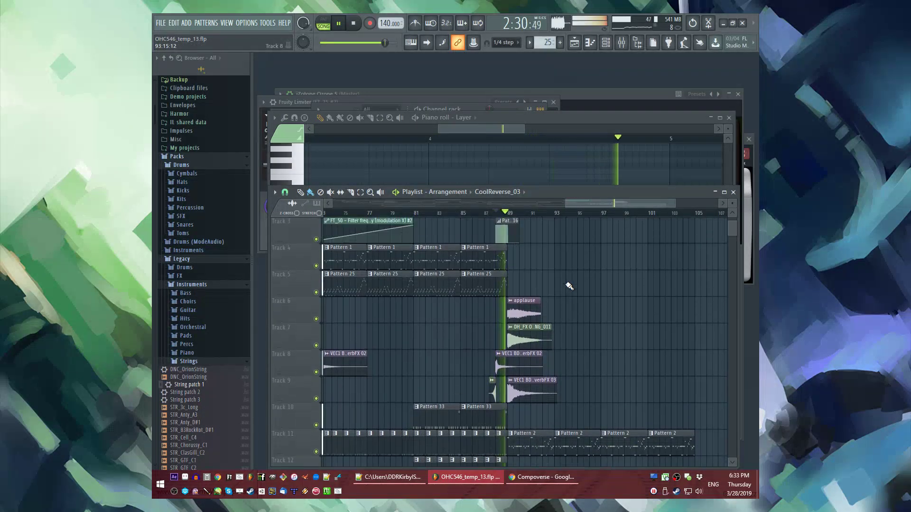
{"action": "scroll", "coordinate": [590, 290], "scroll_direction": "down", "scroll_amount": 4, "text": "ctrl"}
{"action": "scroll", "coordinate": [589, 291], "scroll_direction": "up", "scroll_amount": 6}
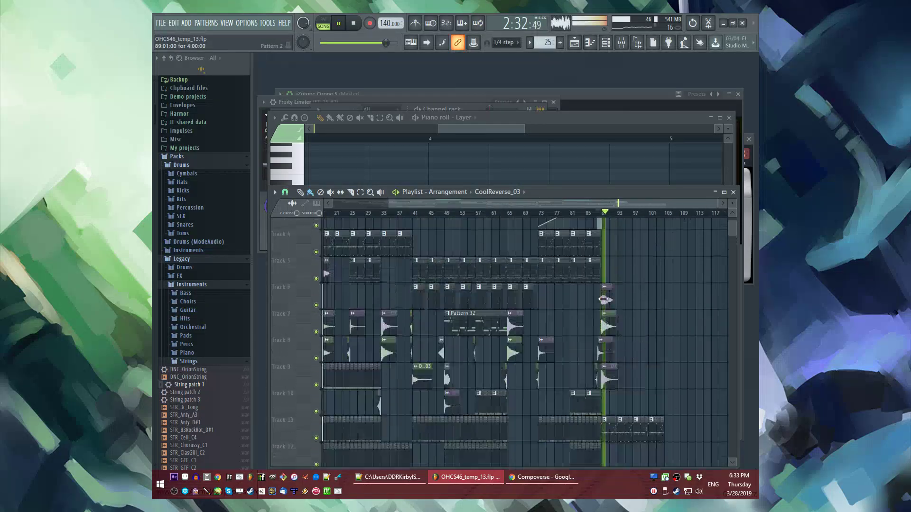
Step: Browse the sample pack folders in the browser
{"action": "scroll", "coordinate": [414, 346], "scroll_direction": "up", "scroll_amount": 1, "text": "ctrl"}
{"action": "scroll", "coordinate": [403, 347], "scroll_direction": "down", "scroll_amount": 2}
{"action": "scroll", "coordinate": [218, 332], "scroll_direction": "down", "scroll_amount": 15}
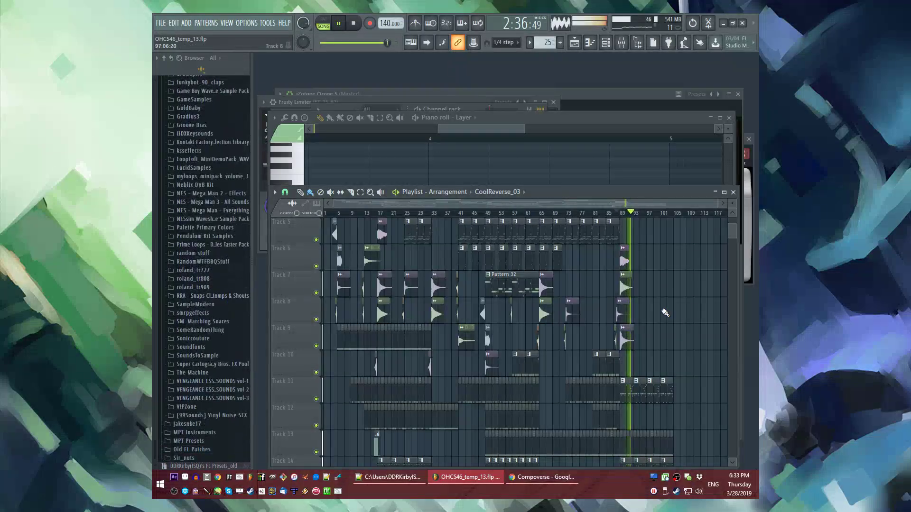
Step: Create a new pattern with its default name and place it at measure 85 on track 20
{"action": "scroll", "coordinate": [617, 308], "scroll_direction": "up", "scroll_amount": 4, "text": "ctrl"}
{"action": "scroll", "coordinate": [559, 305], "scroll_direction": "down", "scroll_amount": 2}
{"action": "left_click", "coordinate": [420, 213]}
{"action": "scroll", "coordinate": [518, 370], "scroll_direction": "down", "scroll_amount": 5}
{"action": "scroll", "coordinate": [519, 370], "scroll_direction": "up", "scroll_amount": 2, "text": "ctrl"}
{"action": "scroll", "coordinate": [503, 403], "scroll_direction": "down", "scroll_amount": 2}
{"action": "key", "text": "F4"}
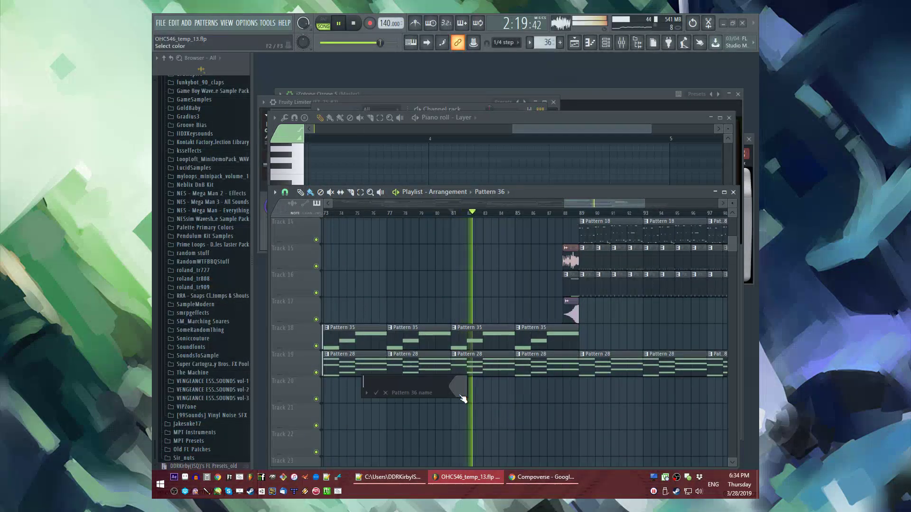
Step: Add a new Alchemy instrument channel to the project
{"action": "left_click", "coordinate": [621, 42]}
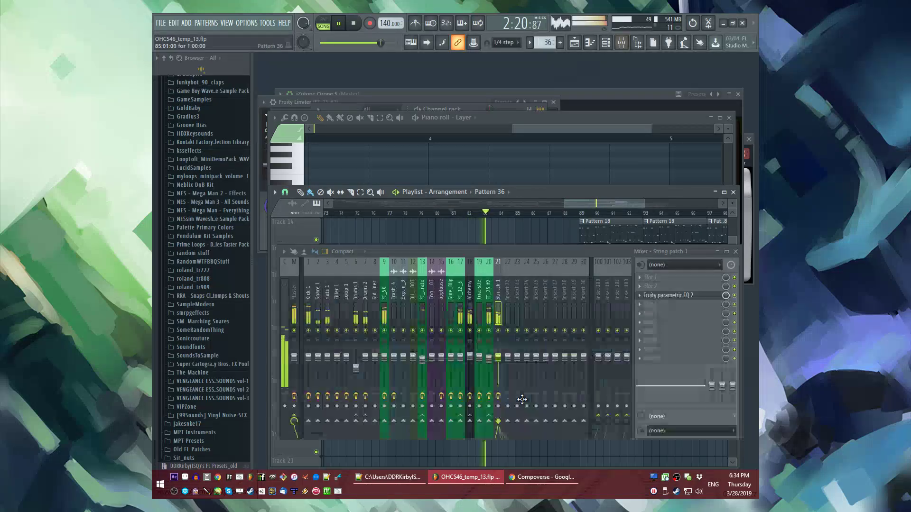
{"action": "left_click", "coordinate": [186, 23]}
{"action": "left_click", "coordinate": [208, 102]}
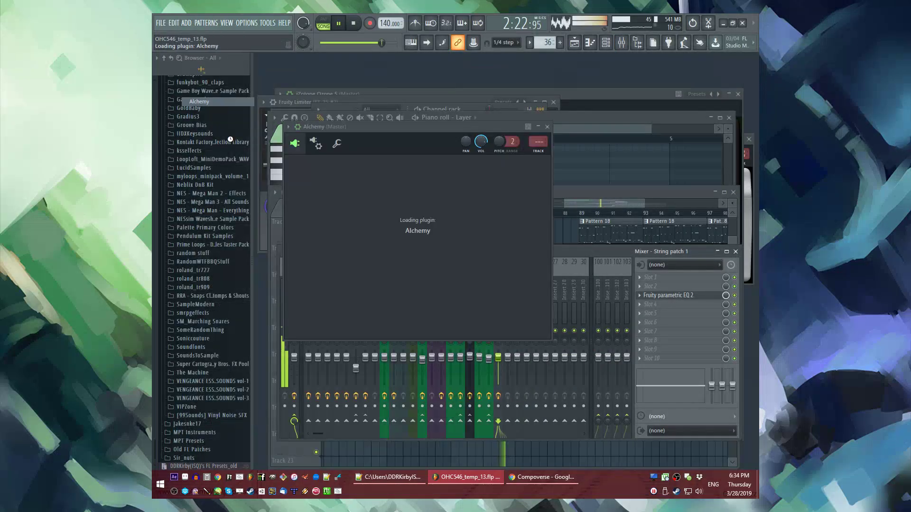
{"action": "key", "text": "F6"}
{"action": "key", "text": "F6"}
Step: Set the new Alchemy instrument's preset category to Sound Effects in the Factory bank
{"action": "left_click", "coordinate": [519, 163]}
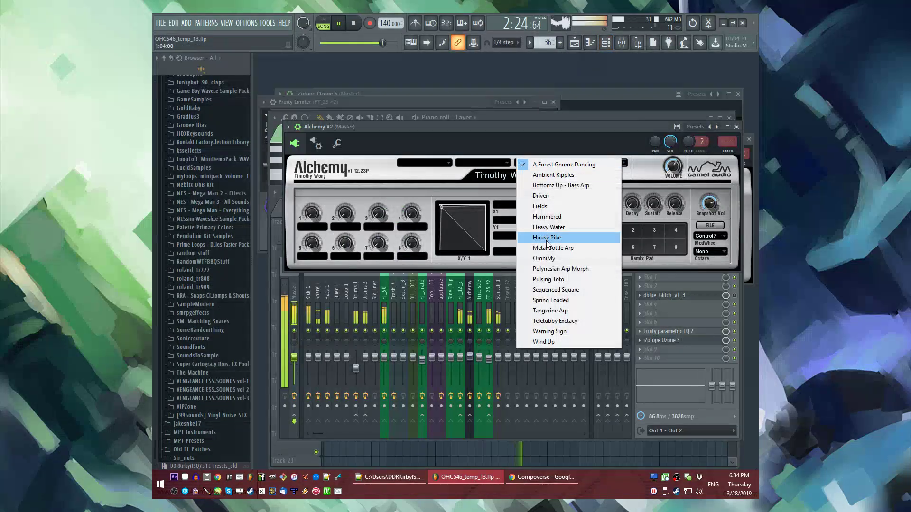
{"action": "left_click", "coordinate": [461, 162]}
{"action": "left_click", "coordinate": [488, 269]}
{"action": "left_click", "coordinate": [481, 163]}
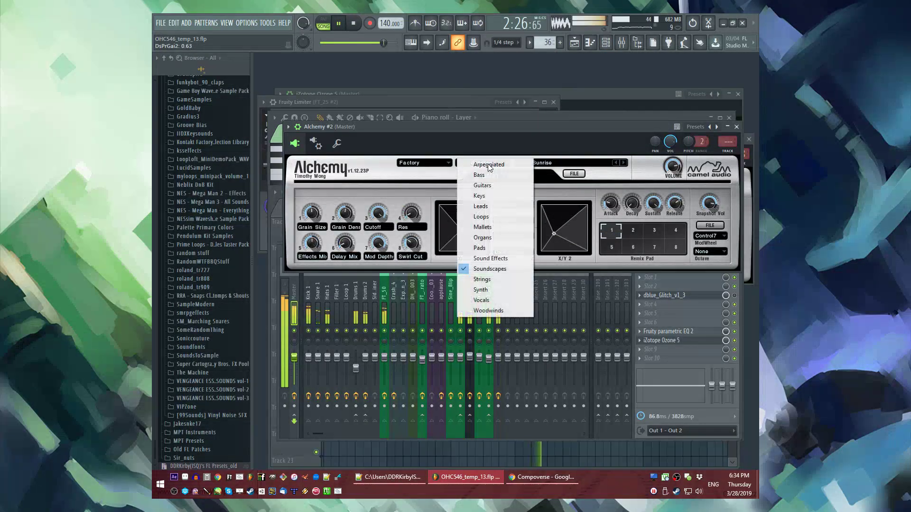
{"action": "left_click", "coordinate": [489, 258]}
Step: Open the new Alchemy channel's piano roll and draw a C5 note about four bars long from bar 1
{"action": "key", "text": "F5"}
{"action": "key", "text": "F6"}
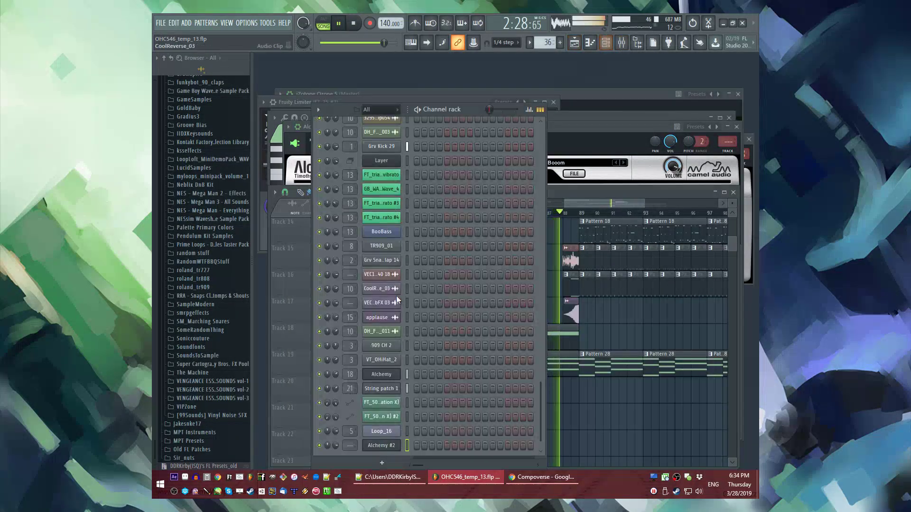
{"action": "right_click", "coordinate": [401, 442]}
{"action": "left_click", "coordinate": [419, 353]}
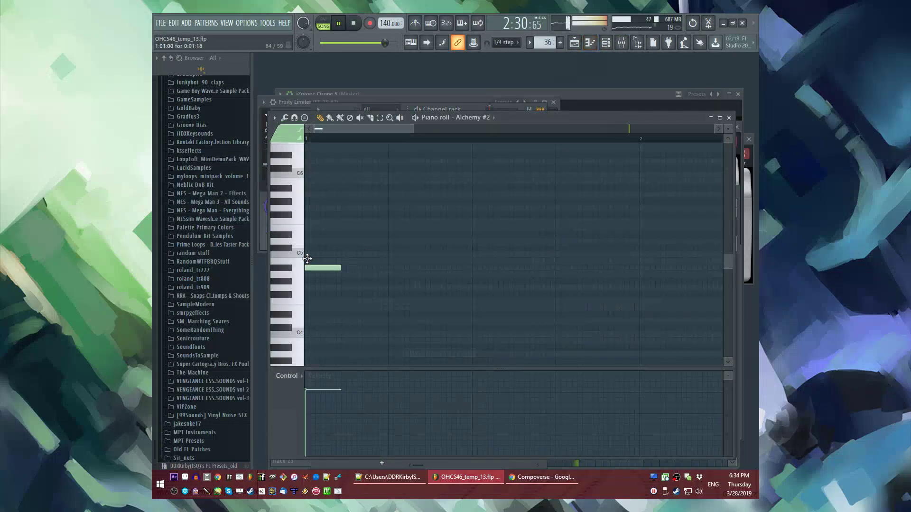
{"action": "key", "text": "l"}
{"action": "left_click_drag", "start_coordinate": [340, 255], "coordinate": [583, 279]}
{"action": "scroll", "coordinate": [529, 246], "scroll_direction": "down", "scroll_amount": 3}
Step: Play the new pattern to preview its long note and return to the playlist
{"action": "key", "text": "space"}
{"action": "key", "text": "space"}
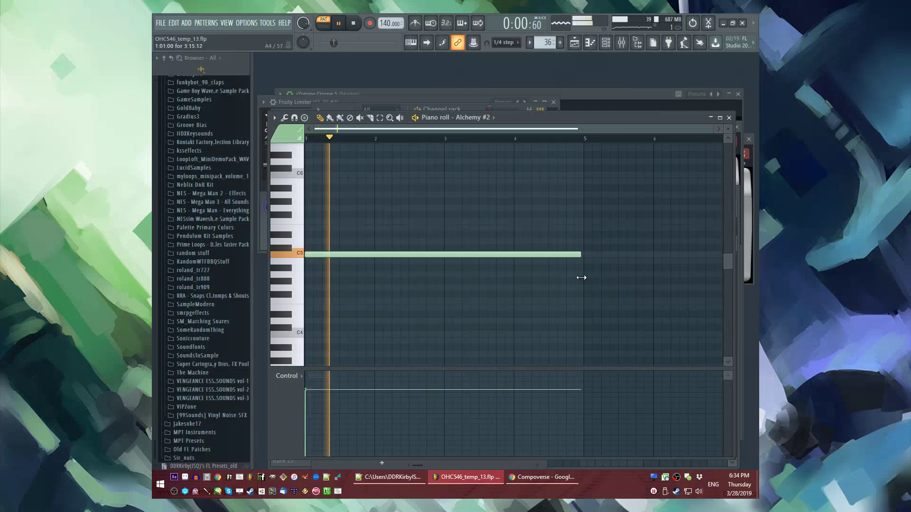
{"action": "scroll", "coordinate": [589, 281], "scroll_direction": "up", "scroll_amount": 2}
{"action": "key", "text": "F5"}
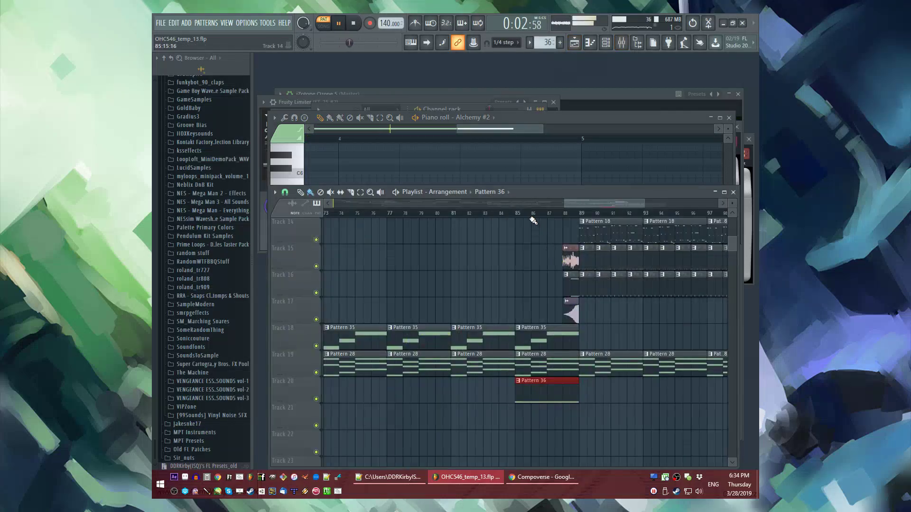
Step: Play the song through the transition and place a clip of the new empty Pattern 37 at bar 89 on Track 21
{"action": "key", "text": "F6"}
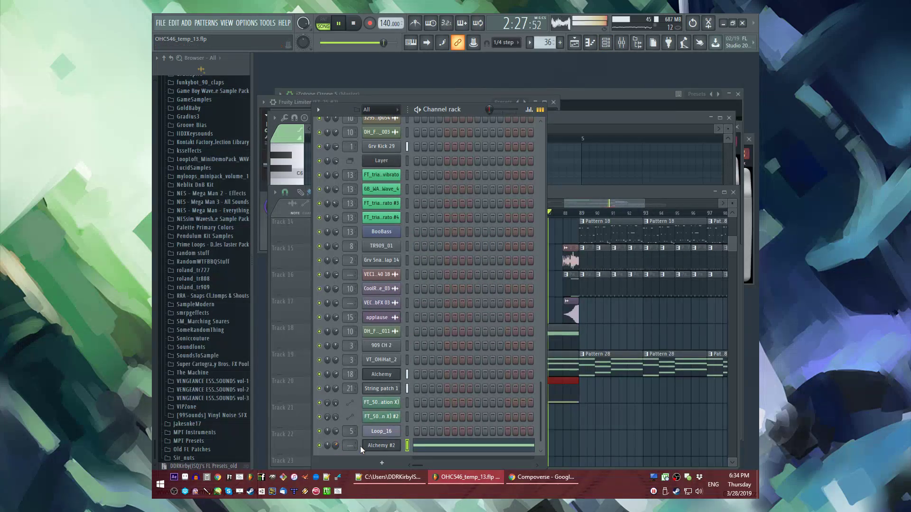
{"action": "key", "text": "F5"}
{"action": "left_click_drag", "start_coordinate": [601, 204], "coordinate": [619, 220]}
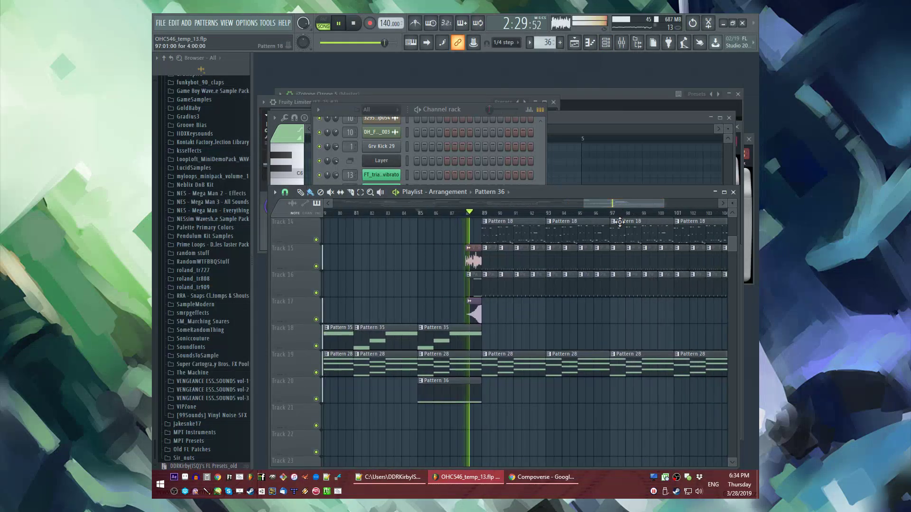
{"action": "scroll", "coordinate": [488, 392], "scroll_direction": "down", "scroll_amount": 3}
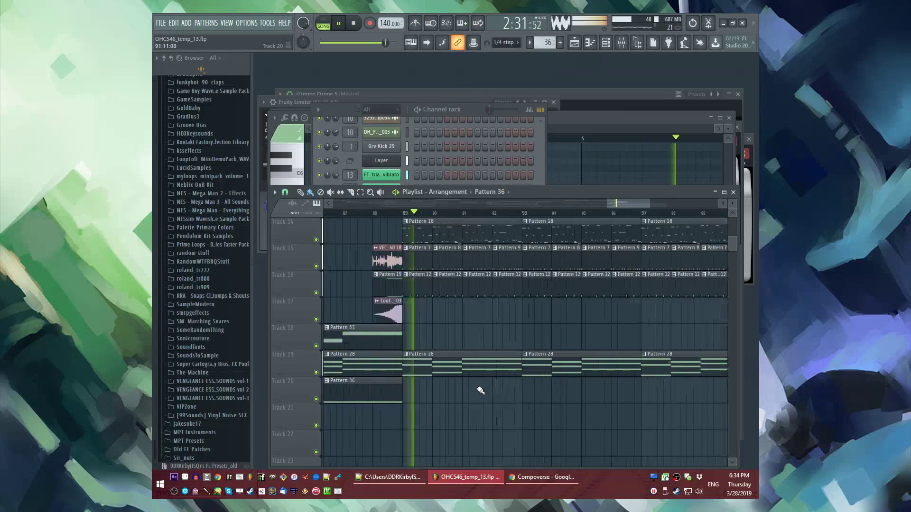
{"action": "scroll", "coordinate": [447, 392], "scroll_direction": "down", "scroll_amount": 1}
{"action": "left_click", "coordinate": [439, 388]}
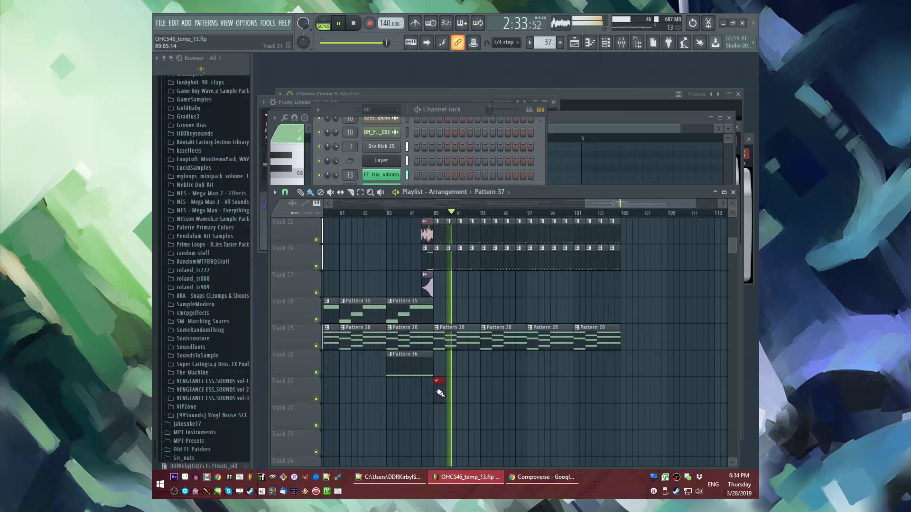
Step: Choose the DM-FX07_15 sample from the Overused Transition FX folder and place it at bar 89 on Track 22
{"action": "scroll", "coordinate": [203, 279], "scroll_direction": "up", "scroll_amount": 8}
{"action": "left_click", "coordinate": [192, 222]}
{"action": "left_click", "coordinate": [191, 193]}
{"action": "key", "text": "space"}
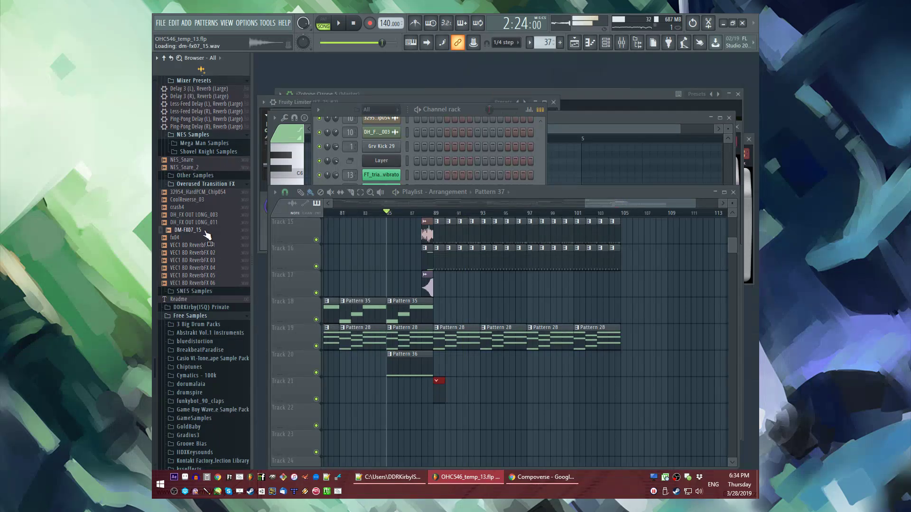
{"action": "double_click", "coordinate": [437, 421]}
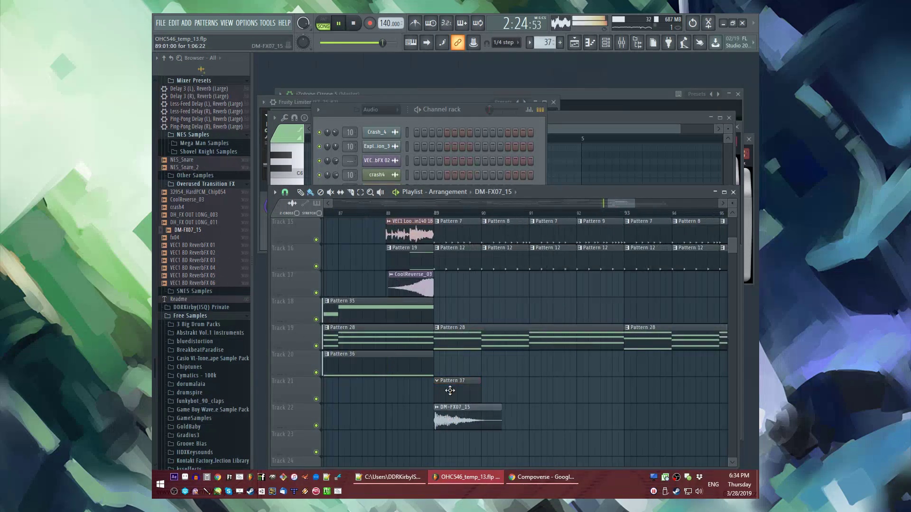
Step: Route the DM-FX07_15 sample to mixer track 10 and close its channel settings
{"action": "left_click", "coordinate": [448, 216]}
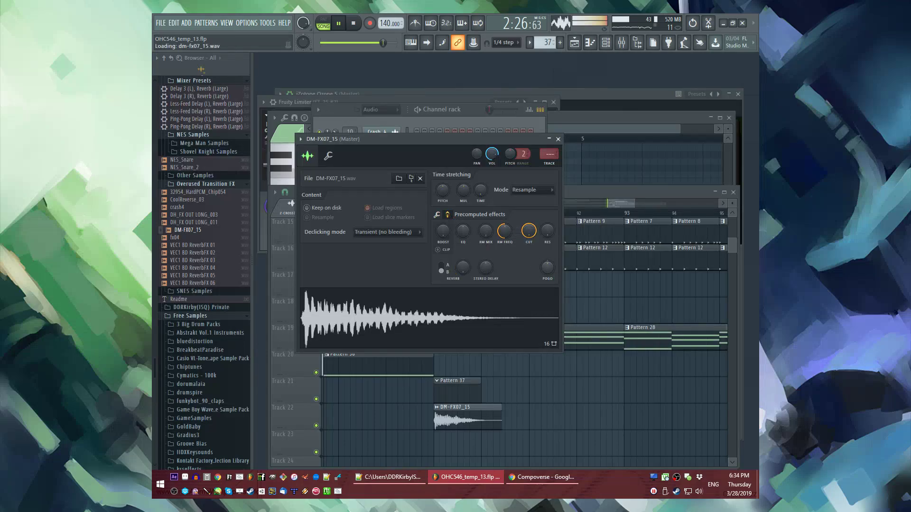
{"action": "left_click", "coordinate": [548, 155]}
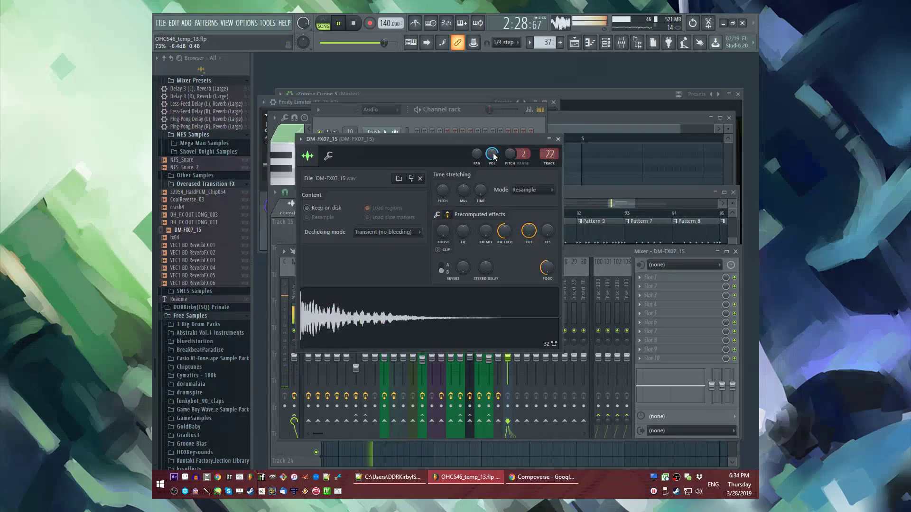
{"action": "left_click_drag", "start_coordinate": [549, 154], "coordinate": [549, 171]}
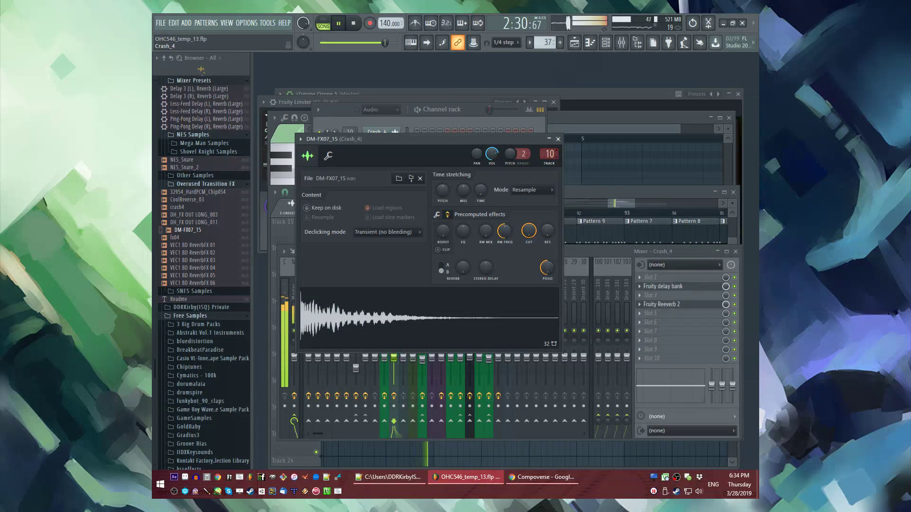
{"action": "left_click", "coordinate": [559, 140]}
Step: Copy all of Pattern 28's Alchemy chord notes from the piano roll and return to the playlist
{"action": "left_click", "coordinate": [565, 232]}
{"action": "scroll", "coordinate": [488, 369], "scroll_direction": "down", "scroll_amount": 4}
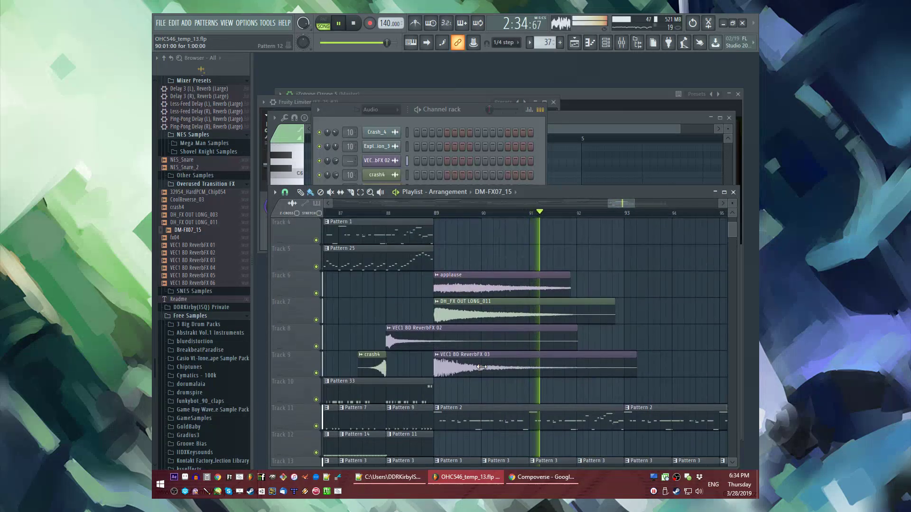
{"action": "scroll", "coordinate": [489, 369], "scroll_direction": "down", "scroll_amount": 2}
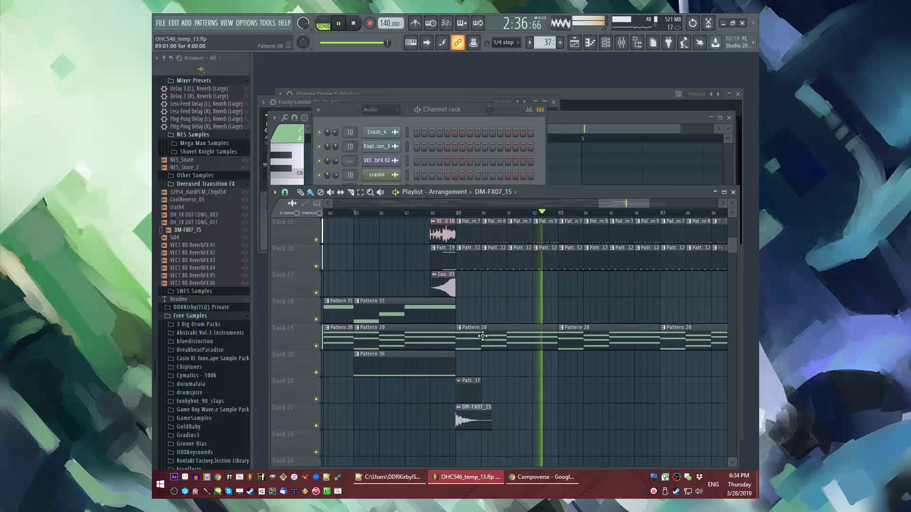
{"action": "double_click", "coordinate": [480, 377]}
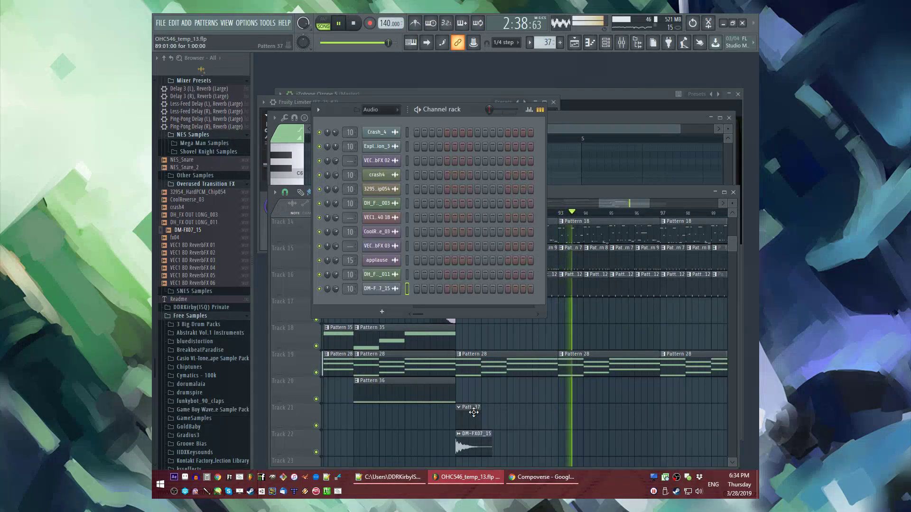
{"action": "key", "text": "ctrl+a"}
{"action": "key", "text": "F5"}
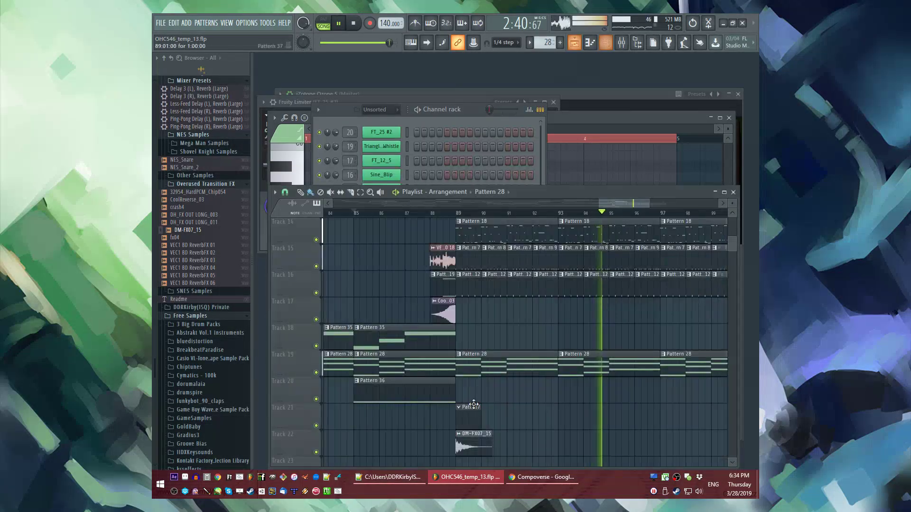
Step: Add the FT_25 preset as a new channel and paste the copied chord notes into its piano roll in Pattern 37
{"action": "key", "text": "F6"}
{"action": "left_click", "coordinate": [467, 419]}
{"action": "key", "text": "F6"}
{"action": "scroll", "coordinate": [204, 266], "scroll_direction": "down", "scroll_amount": 10}
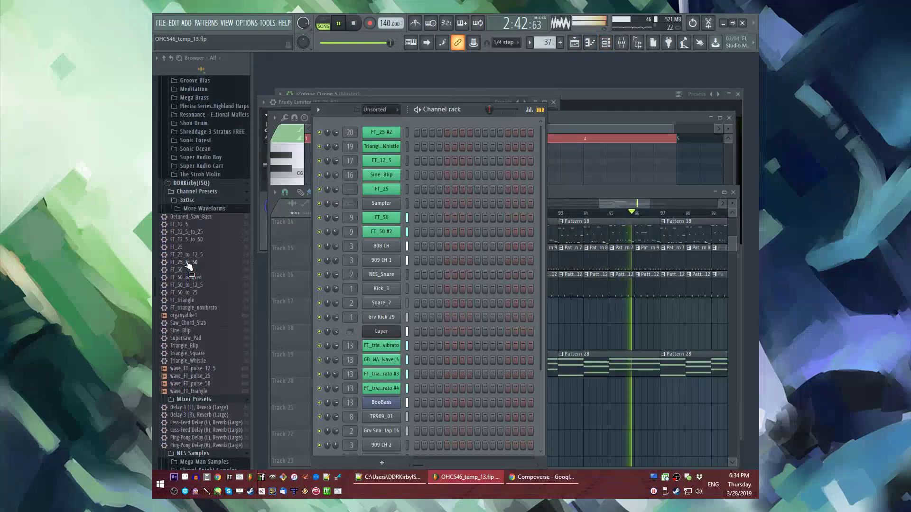
{"action": "left_click_drag", "start_coordinate": [180, 246], "coordinate": [379, 123]}
{"action": "right_click", "coordinate": [384, 132]}
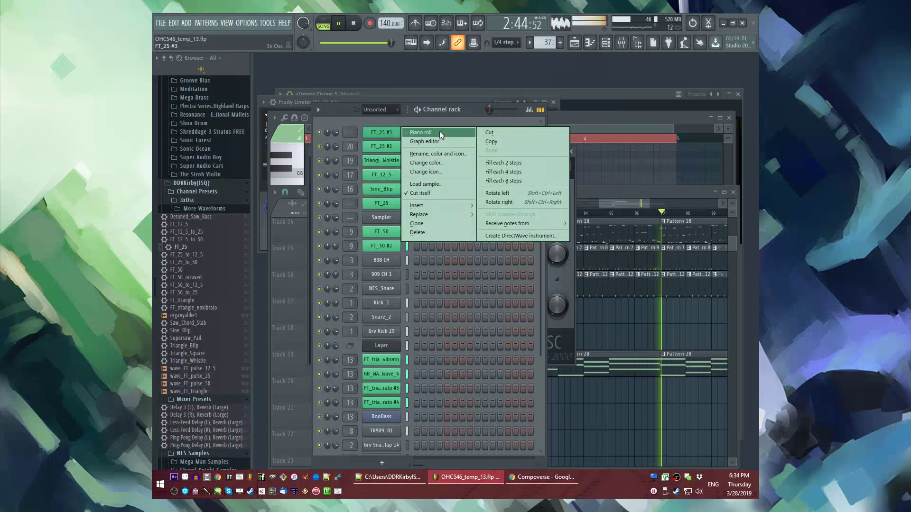
{"action": "left_click", "coordinate": [440, 132]}
Step: Route the new FT_25 #3 channel to mixer track 23
{"action": "key", "text": "F6"}
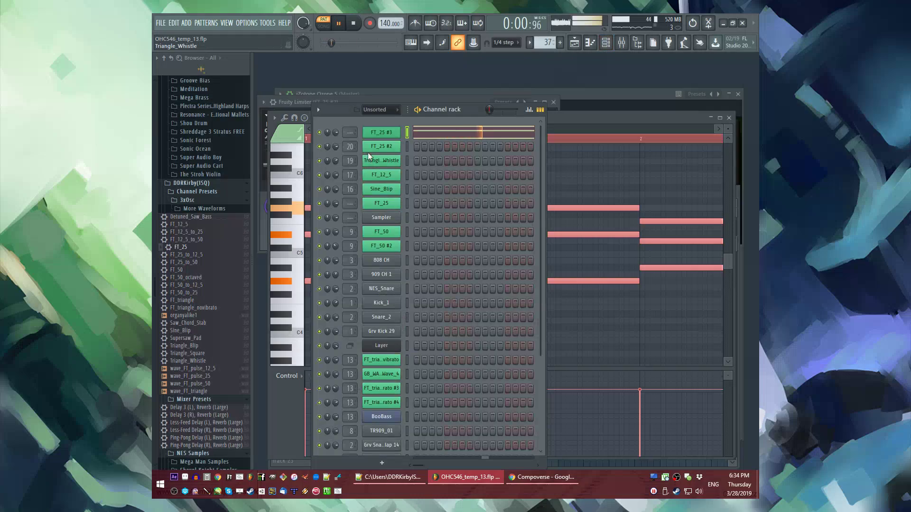
{"action": "left_click", "coordinate": [382, 133]}
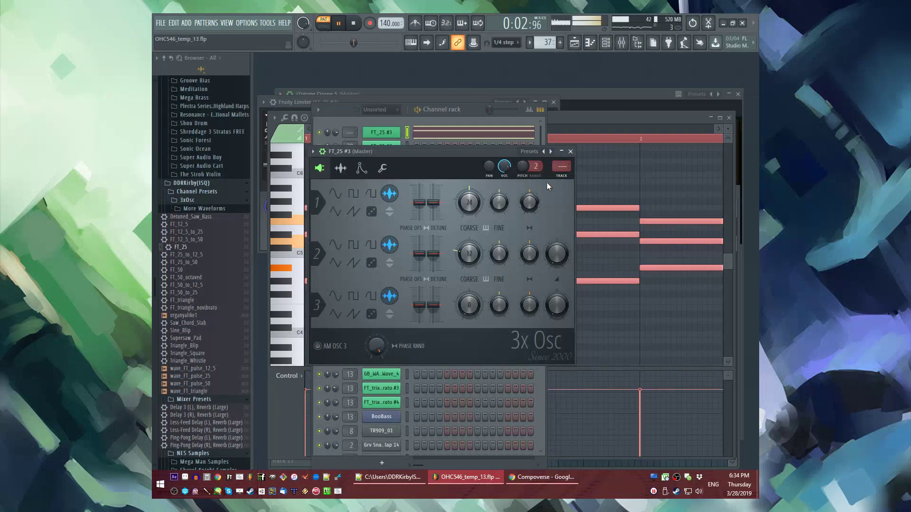
{"action": "key", "text": "ctrl+l"}
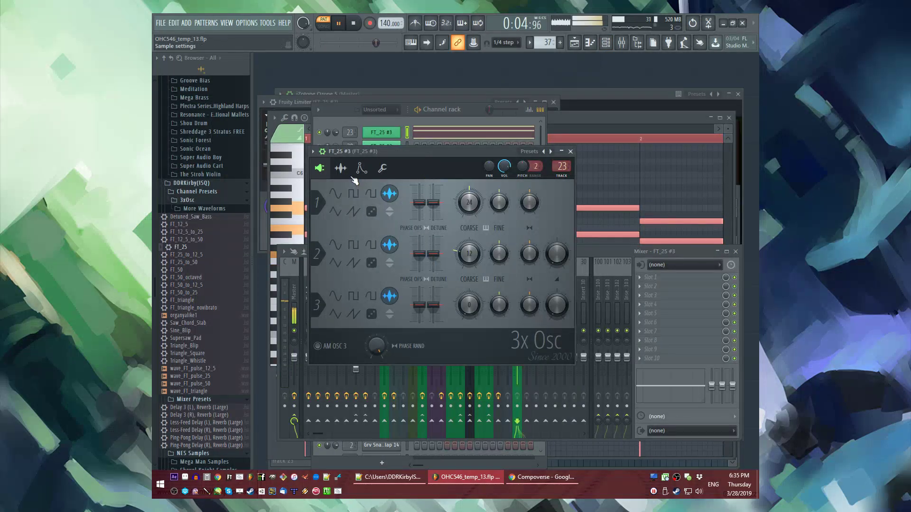
Step: Insert Fruity Reeverb 2 in slot 2 of the FT_25 #3 mixer track
{"action": "key", "text": "F7"}
{"action": "key", "text": "F6"}
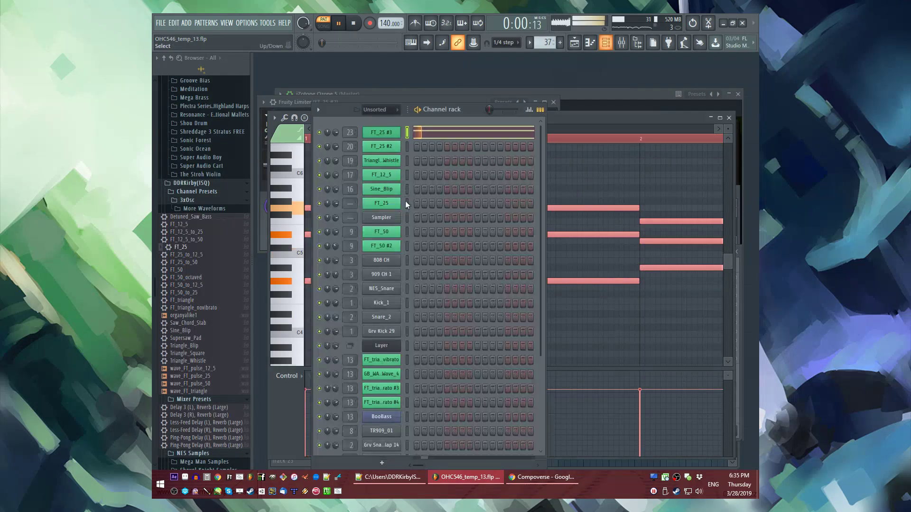
{"action": "left_click", "coordinate": [378, 133]}
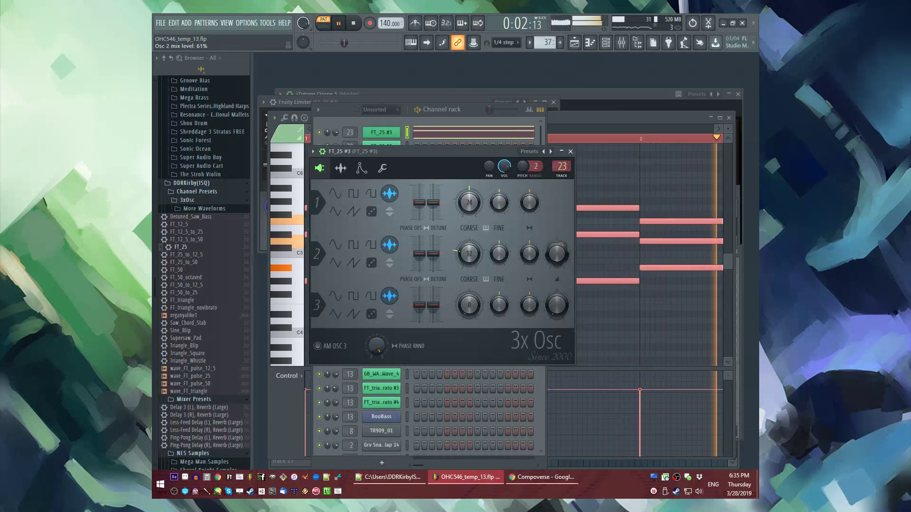
{"action": "key", "text": "F9"}
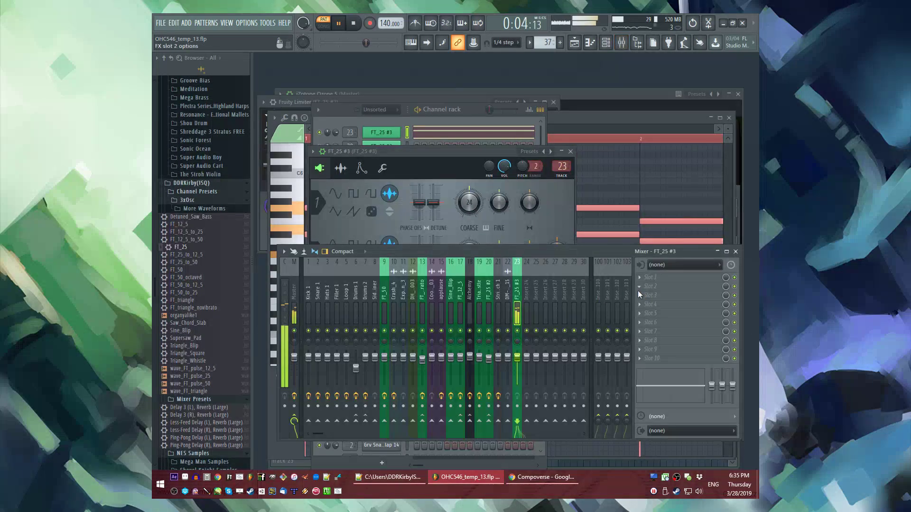
{"action": "left_click", "coordinate": [638, 290]}
{"action": "left_click", "coordinate": [518, 367]}
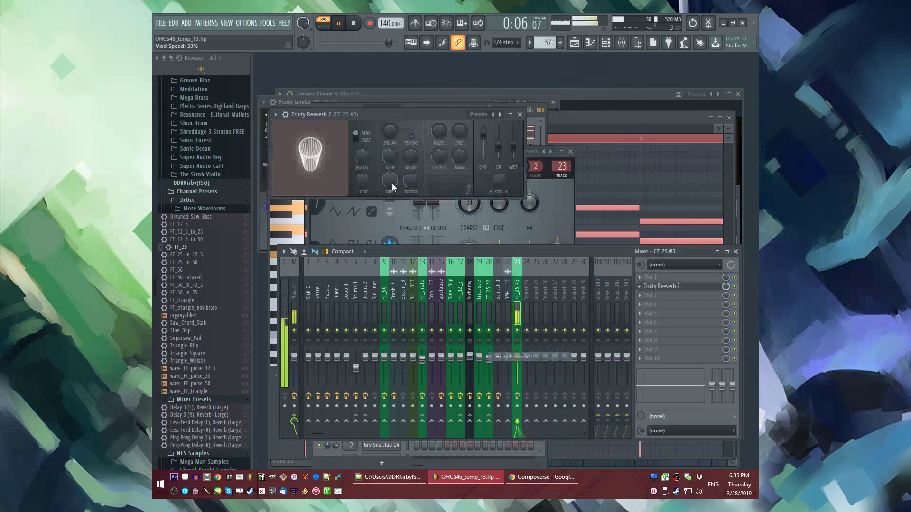
Step: Play from bar 89 and repeat the Pattern 37 clip three more times along Track 21, up to bar 105
{"action": "key", "text": "F5"}
{"action": "left_click", "coordinate": [459, 213]}
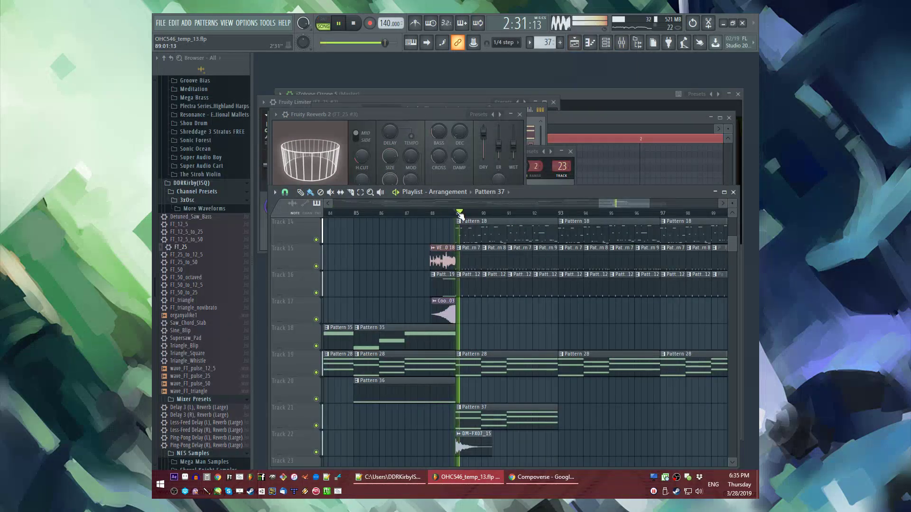
{"action": "key", "text": "ctrl+b"}
{"action": "key", "text": "ctrl+b"}
{"action": "key", "text": "ctrl+b"}
{"action": "scroll", "coordinate": [371, 337], "scroll_direction": "down", "scroll_amount": 2}
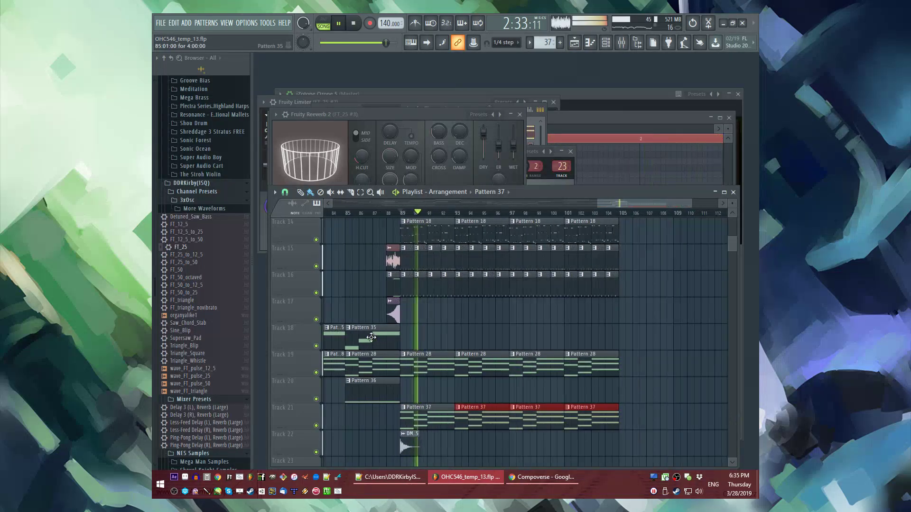
Step: In Pattern 37's FT_25 #3 notes, raise bar 3's E5 to F5, shorten it to one bar, and add a one-bar E5 in bar 4
{"action": "double_click", "coordinate": [435, 425]}
{"action": "key", "text": "l"}
{"action": "key", "text": "F6"}
{"action": "key", "text": "F6"}
{"action": "scroll", "coordinate": [448, 294], "scroll_direction": "down", "scroll_amount": 3}
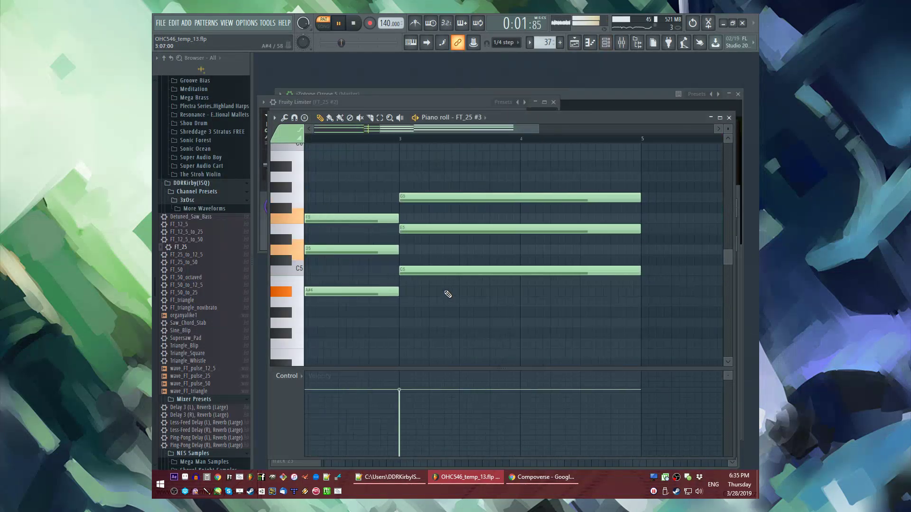
{"action": "scroll", "coordinate": [414, 240], "scroll_direction": "up", "scroll_amount": 1}
{"action": "key", "text": "space"}
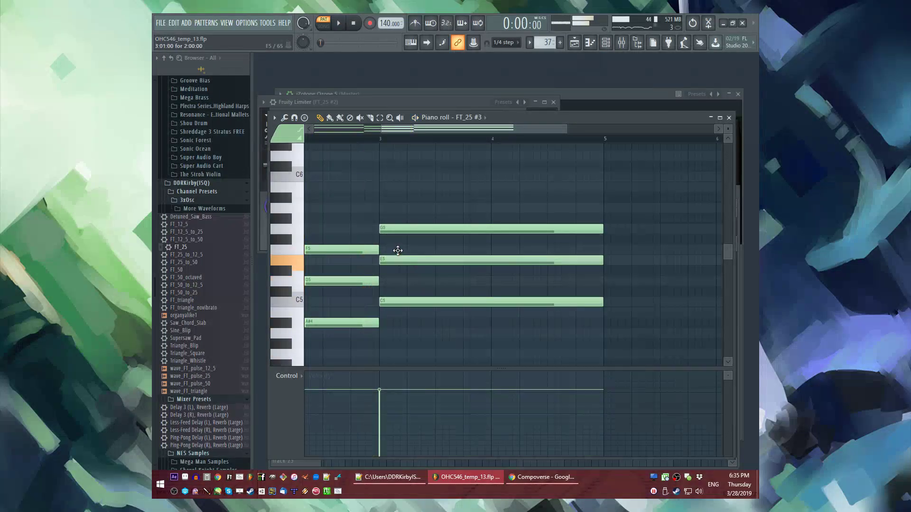
{"action": "left_click_drag", "start_coordinate": [397, 251], "coordinate": [397, 241]}
{"action": "key", "text": "space"}
{"action": "left_click_drag", "start_coordinate": [602, 249], "coordinate": [485, 269]}
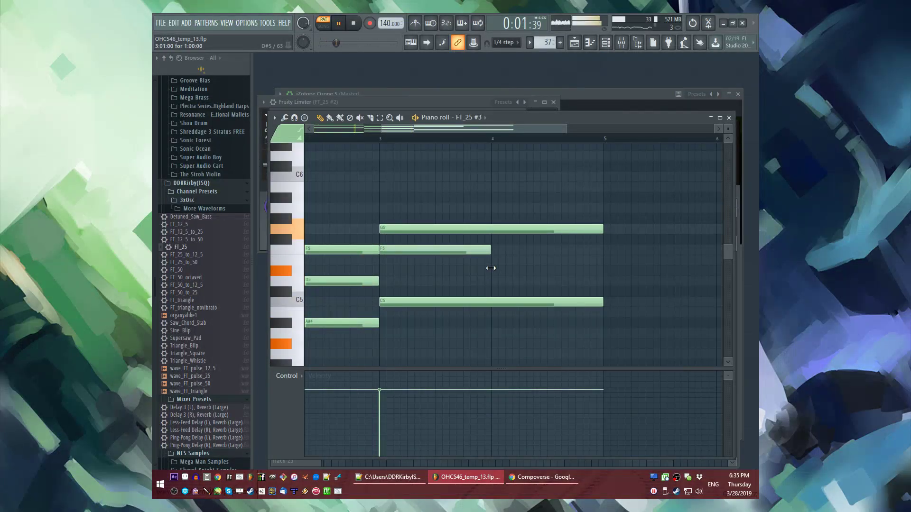
{"action": "left_click", "coordinate": [493, 260]}
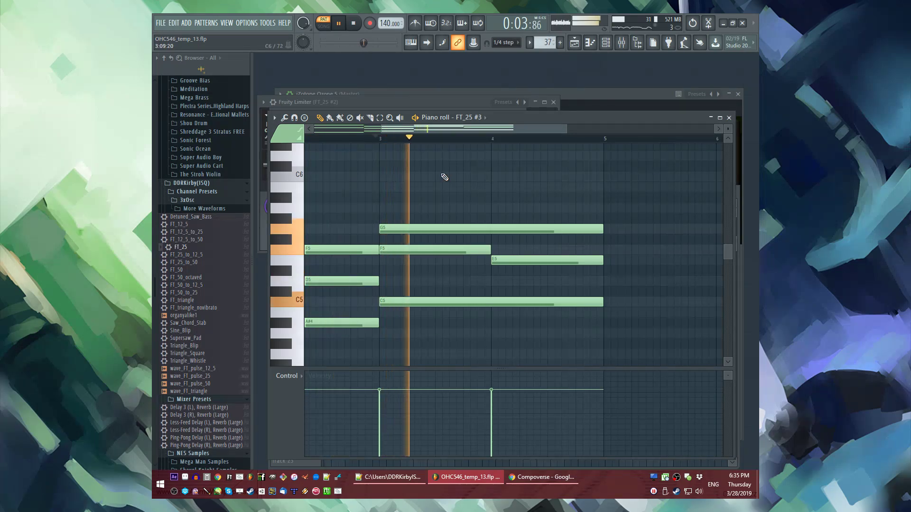
Step: Make the same change to Pattern 28's Alchemy chord: a one-bar F5 in bar 3 followed by a one-bar E5 in bar 4
{"action": "key", "text": "F5"}
{"action": "left_click", "coordinate": [404, 213]}
{"action": "double_click", "coordinate": [423, 357]}
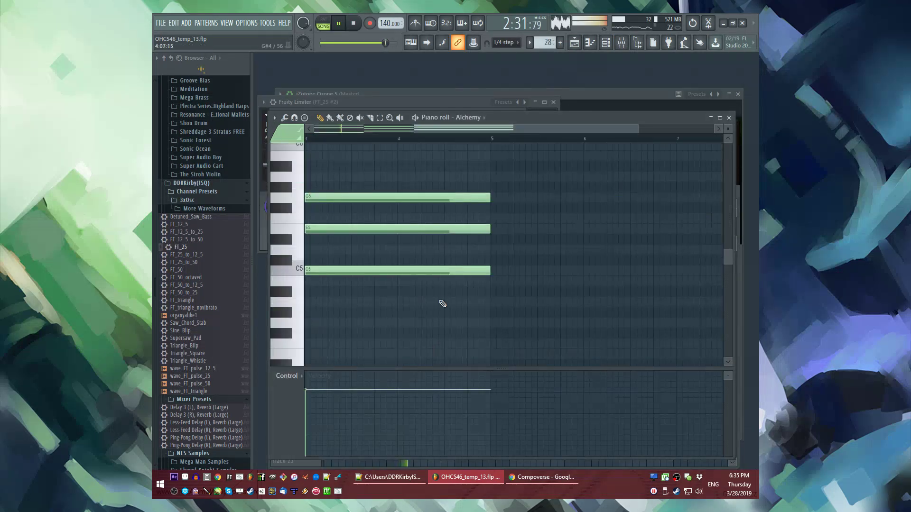
{"action": "scroll", "coordinate": [418, 224], "scroll_direction": "up", "scroll_amount": 1}
{"action": "left_click_drag", "start_coordinate": [416, 215], "coordinate": [416, 218]}
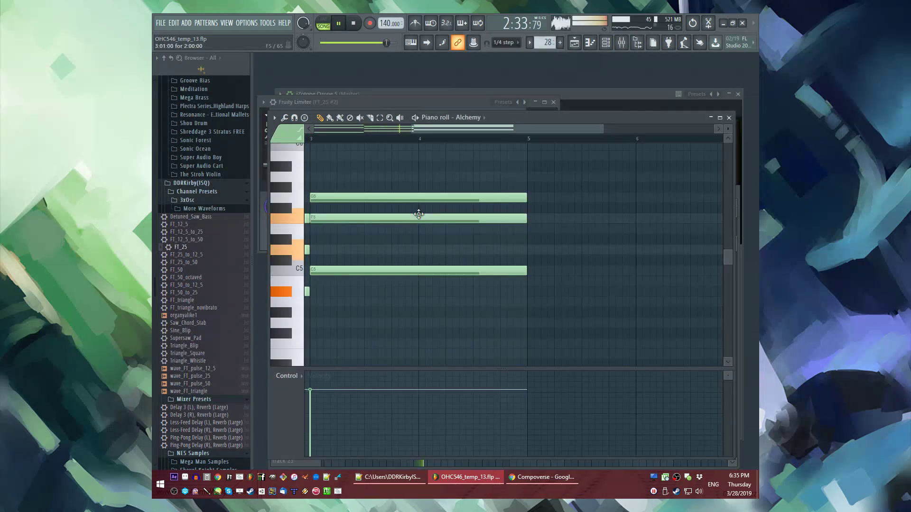
{"action": "left_click_drag", "start_coordinate": [525, 219], "coordinate": [416, 223]}
{"action": "left_click", "coordinate": [416, 229]}
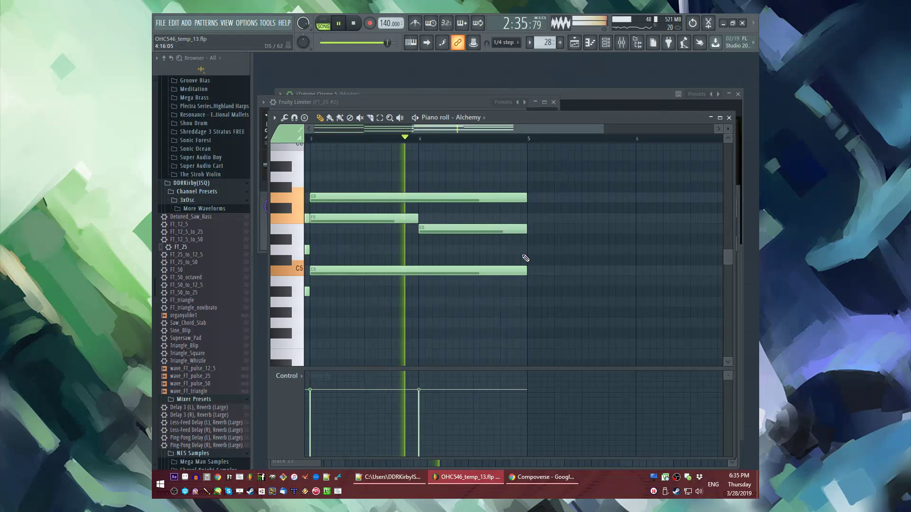
Step: Insert Fruity Parametric EQ 2 in slot 1 of the FT_25 #3 mixer track and roll off its lows and highs
{"action": "key", "text": "F5"}
{"action": "key", "text": "F9"}
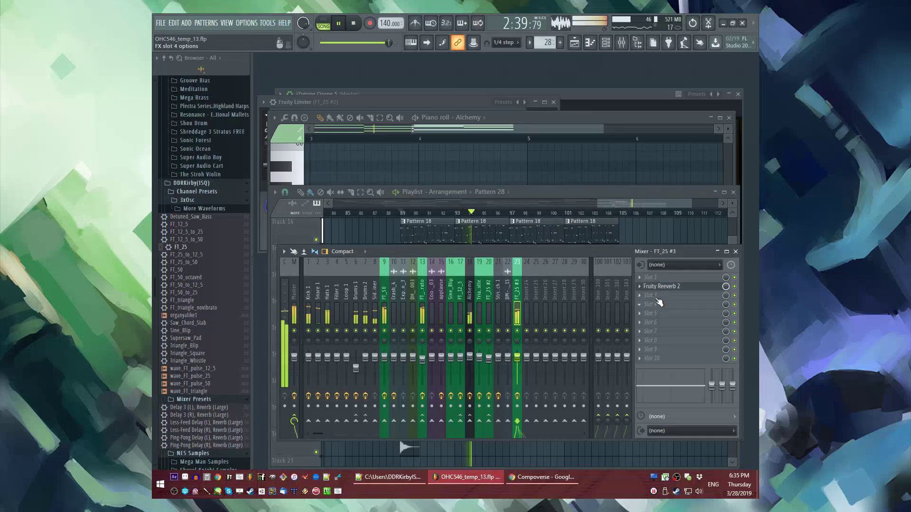
{"action": "left_click", "coordinate": [649, 277]}
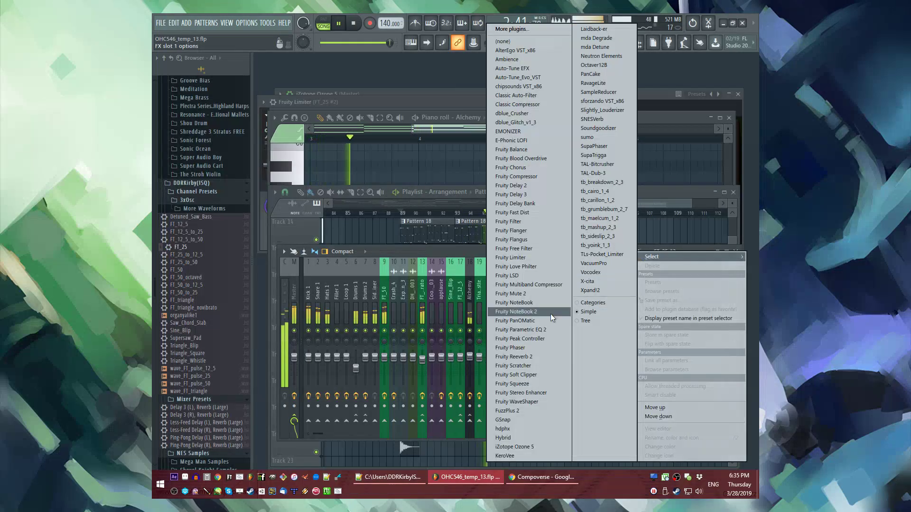
{"action": "left_click", "coordinate": [537, 330]}
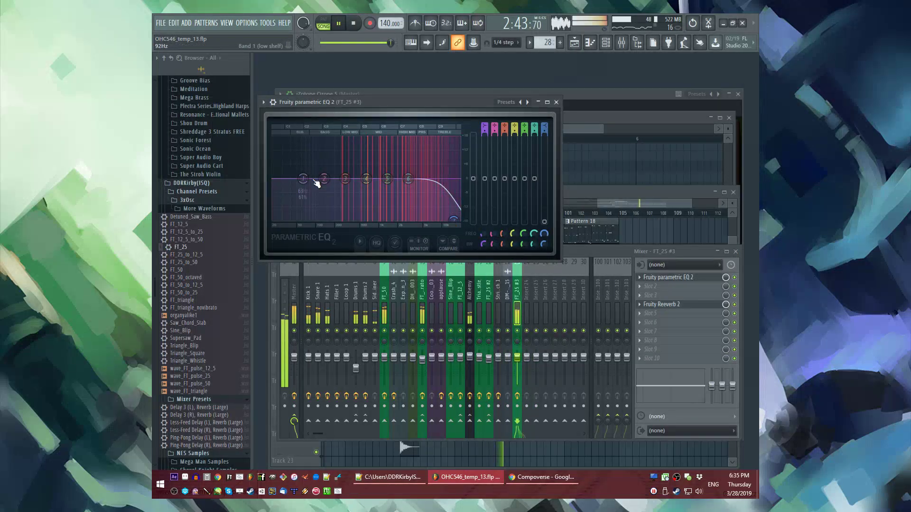
Step: Insert Fruity Delay Bank in slot 2 and Fruity Limiter in slot 6 of the FT_25 #3 mixer track
{"action": "left_click", "coordinate": [650, 286]}
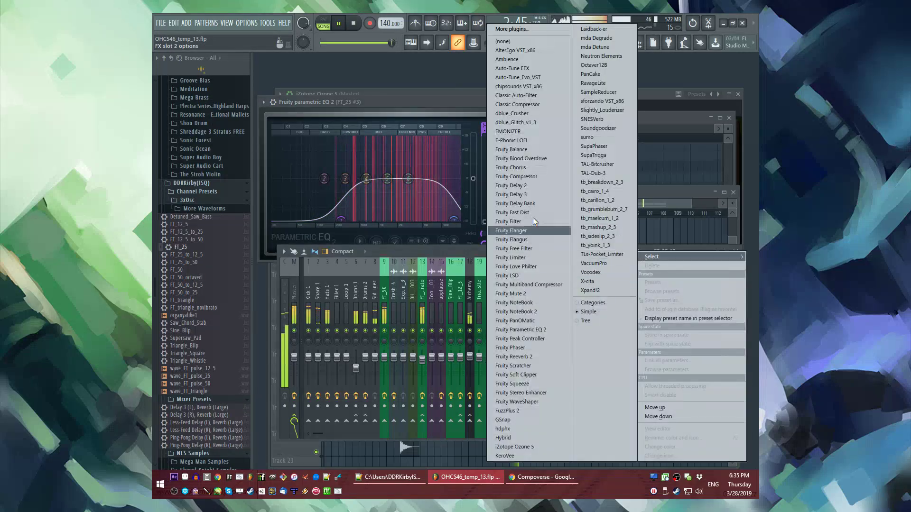
{"action": "left_click", "coordinate": [511, 203]}
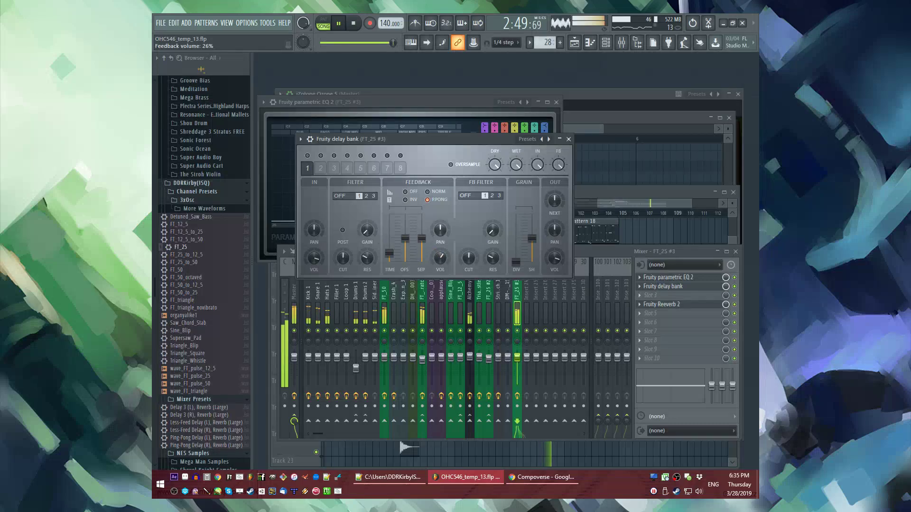
{"action": "left_click", "coordinate": [647, 328]}
{"action": "left_click", "coordinate": [530, 252]}
Step: Sidechain the Sidechainer track to FT_25 #3 and duck it in Fruity Limiter's compressor with raised ratio, lowered threshold and 0 ms attack
{"action": "left_click", "coordinate": [375, 294]}
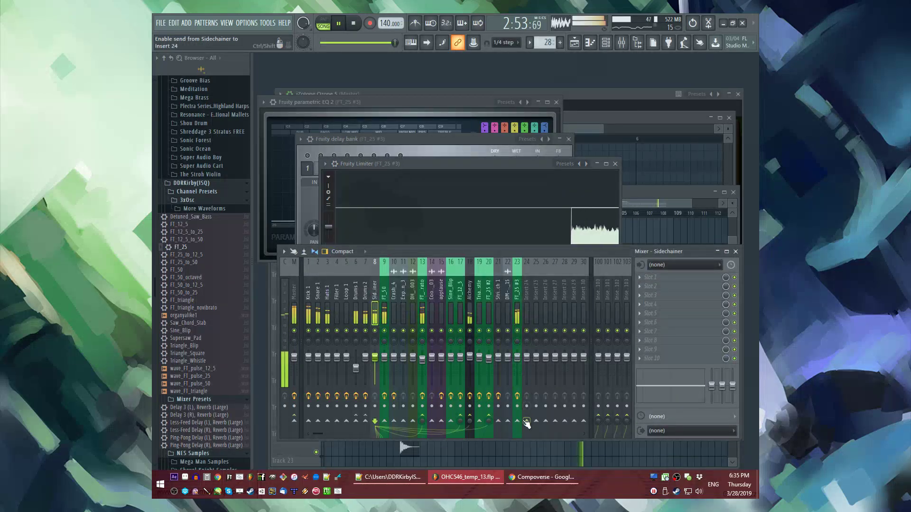
{"action": "right_click", "coordinate": [527, 424]}
{"action": "left_click", "coordinate": [536, 431]}
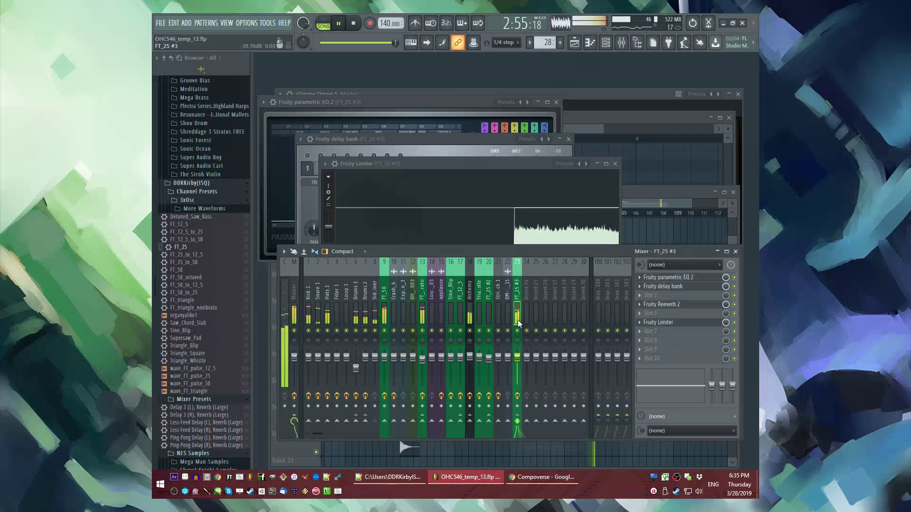
{"action": "left_click", "coordinate": [662, 322]}
{"action": "left_click_drag", "start_coordinate": [441, 268], "coordinate": [441, 251]}
{"action": "left_click_drag", "start_coordinate": [390, 268], "coordinate": [389, 289]}
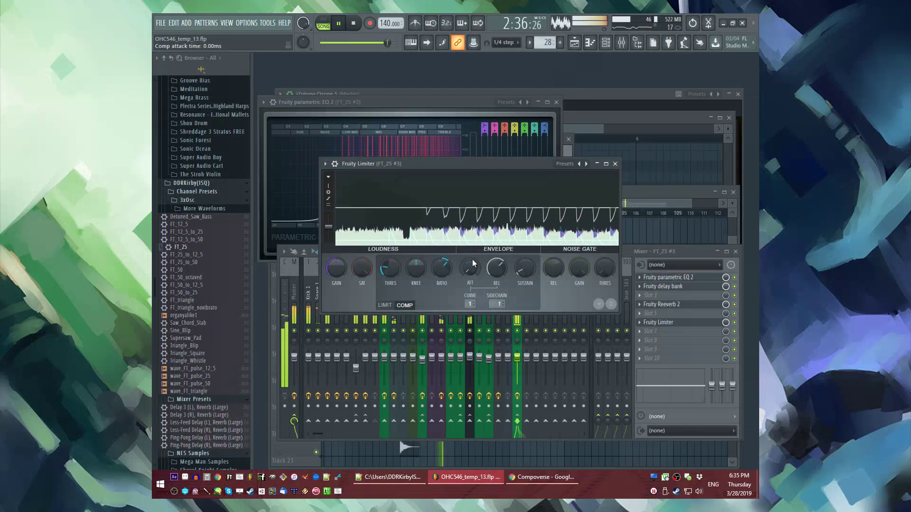
Step: Fill Track 21 with Pattern 37 clips from bar 65 to bar 89 and play from bar 65
{"action": "key", "text": "F5"}
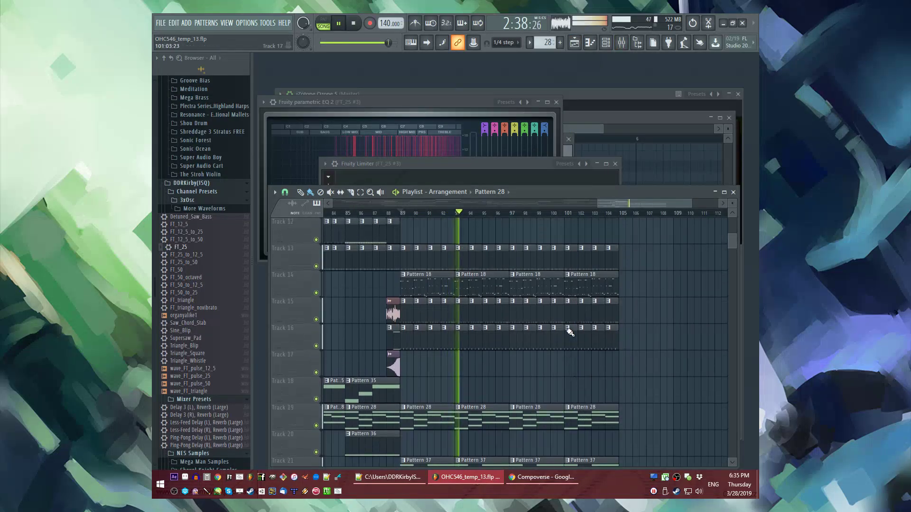
{"action": "scroll", "coordinate": [654, 370], "scroll_direction": "down", "scroll_amount": 3}
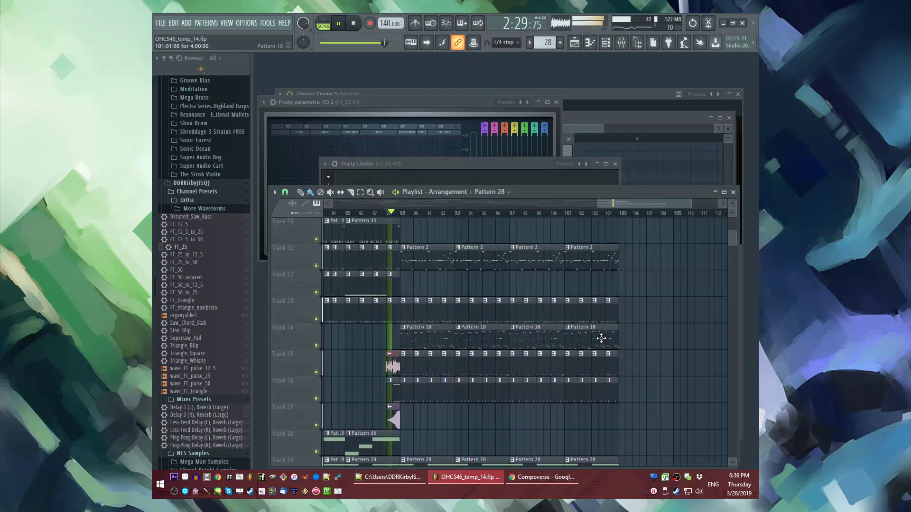
{"action": "scroll", "coordinate": [475, 342], "scroll_direction": "down", "scroll_amount": 3}
{"action": "scroll", "coordinate": [426, 351], "scroll_direction": "down", "scroll_amount": 3, "text": "ctrl"}
{"action": "left_click_drag", "start_coordinate": [382, 366], "coordinate": [525, 367]}
{"action": "scroll", "coordinate": [415, 386], "scroll_direction": "up", "scroll_amount": 2}
{"action": "left_click", "coordinate": [350, 213]}
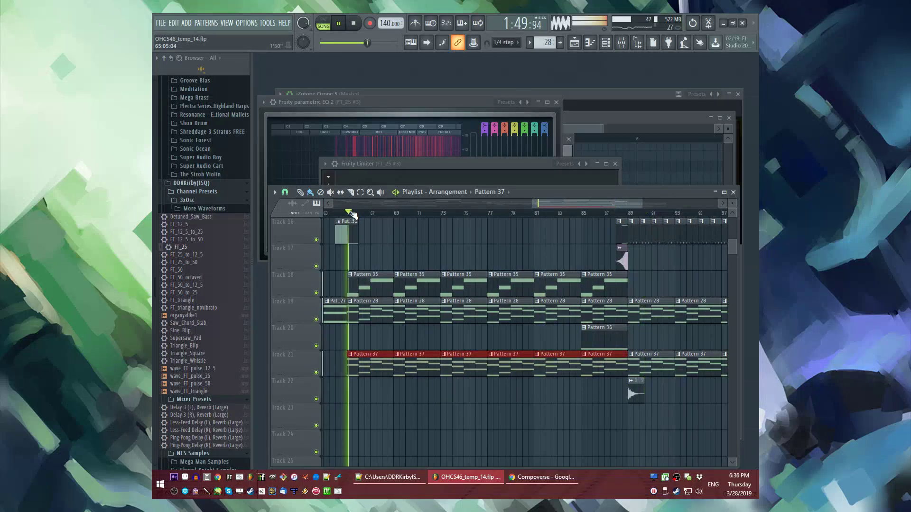
Step: Play Pattern 37 alone and set the FT_25 #3 channel's filter type to LP
{"action": "key", "text": "F9"}
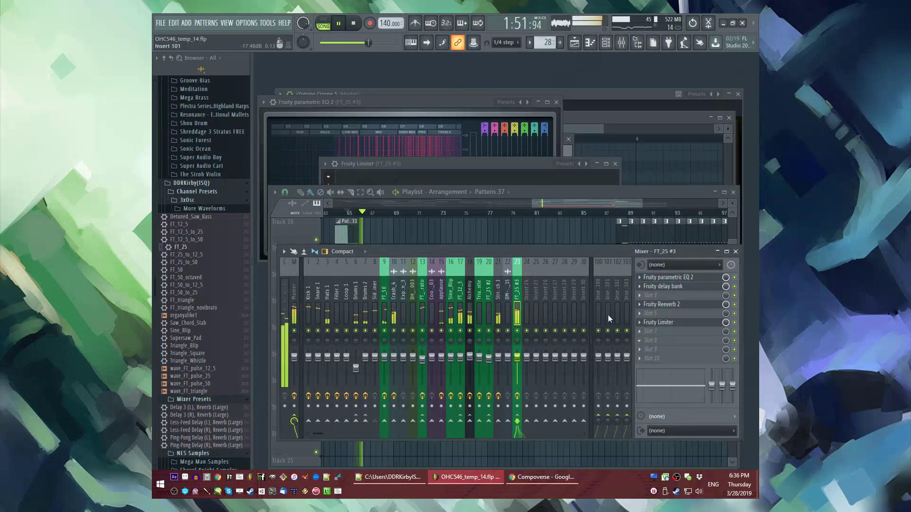
{"action": "key", "text": "F9"}
{"action": "key", "text": "F6"}
{"action": "key", "text": "l"}
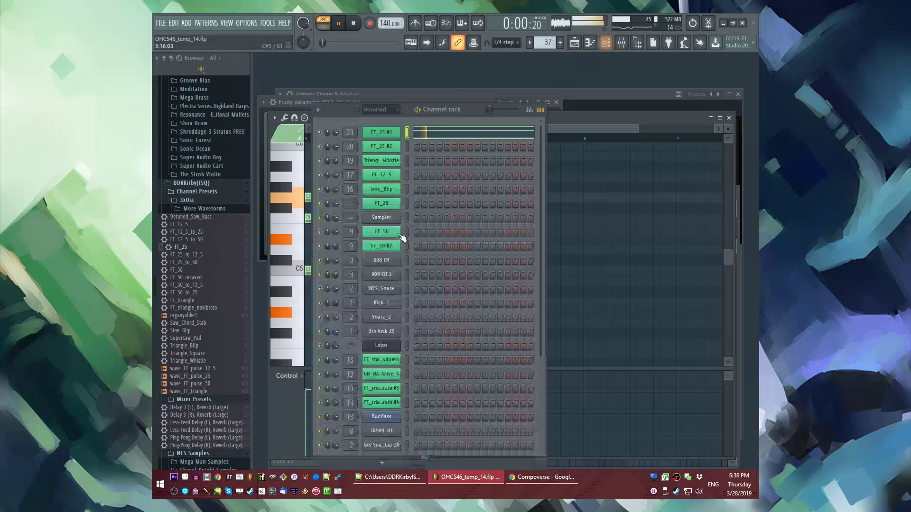
{"action": "left_click", "coordinate": [386, 133]}
{"action": "left_click", "coordinate": [363, 169]}
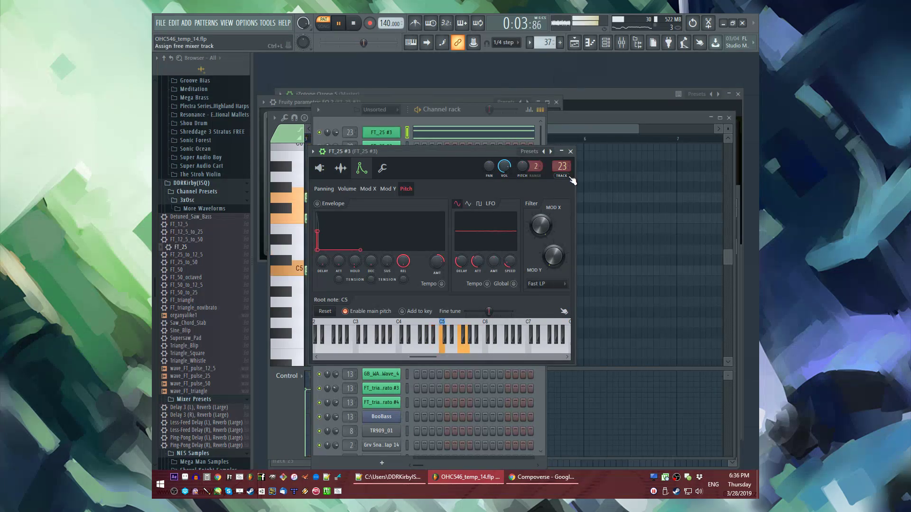
{"action": "left_click", "coordinate": [548, 283]}
{"action": "left_click", "coordinate": [533, 303]}
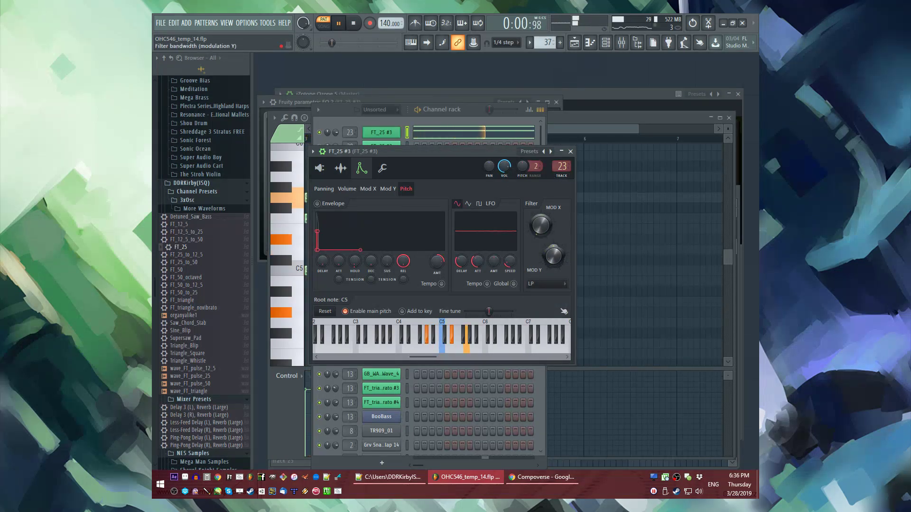
Step: Create an automation clip for FT_25 #3's filter frequency (Mod X) spanning bars 65 to 89
{"action": "right_click", "coordinate": [535, 229]}
{"action": "left_click", "coordinate": [545, 273]}
{"action": "right_click", "coordinate": [540, 228]}
{"action": "left_click", "coordinate": [546, 272]}
{"action": "left_click_drag", "start_coordinate": [351, 215], "coordinate": [623, 217]}
{"action": "left_click", "coordinate": [415, 161]}
{"action": "right_click", "coordinate": [540, 225]}
{"action": "left_click", "coordinate": [571, 290]}
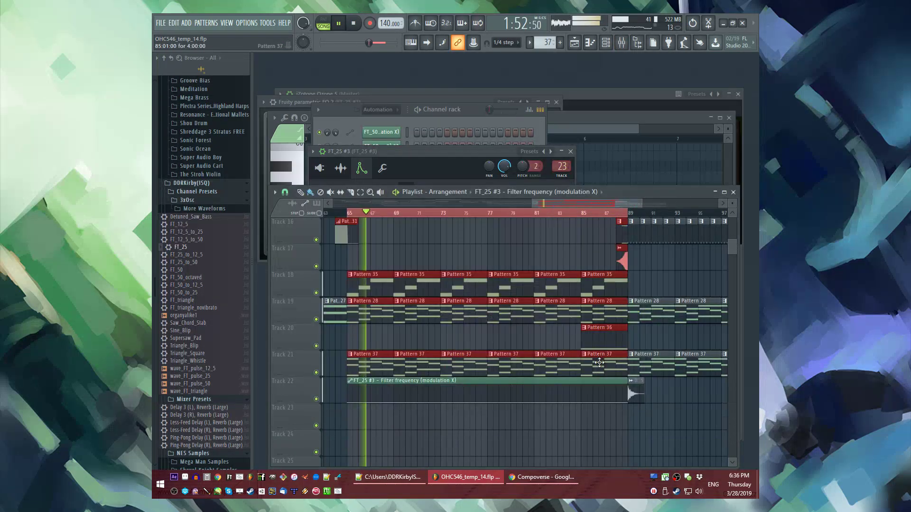
Step: Move the filter frequency automation clip to Track 23, bend its ramp downward in the middle and play its final bars
{"action": "left_click_drag", "start_coordinate": [573, 398], "coordinate": [573, 424]}
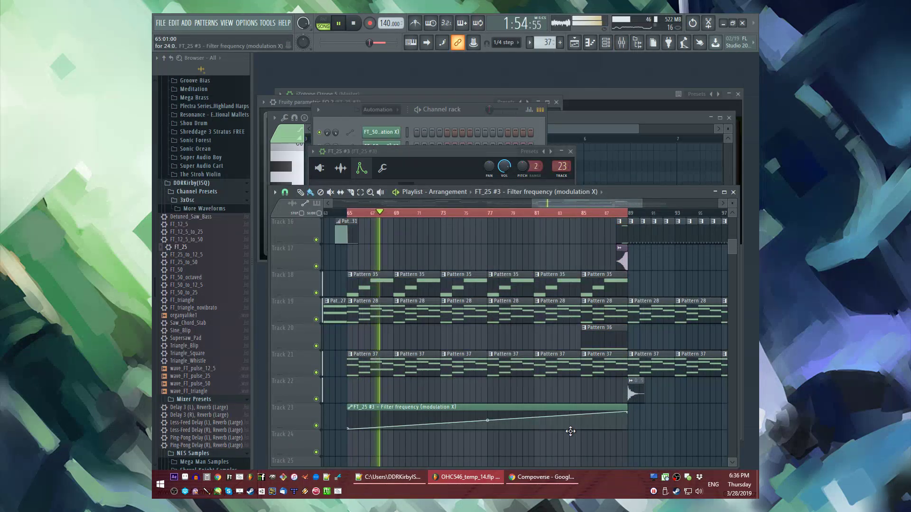
{"action": "left_click_drag", "start_coordinate": [485, 420], "coordinate": [484, 428]}
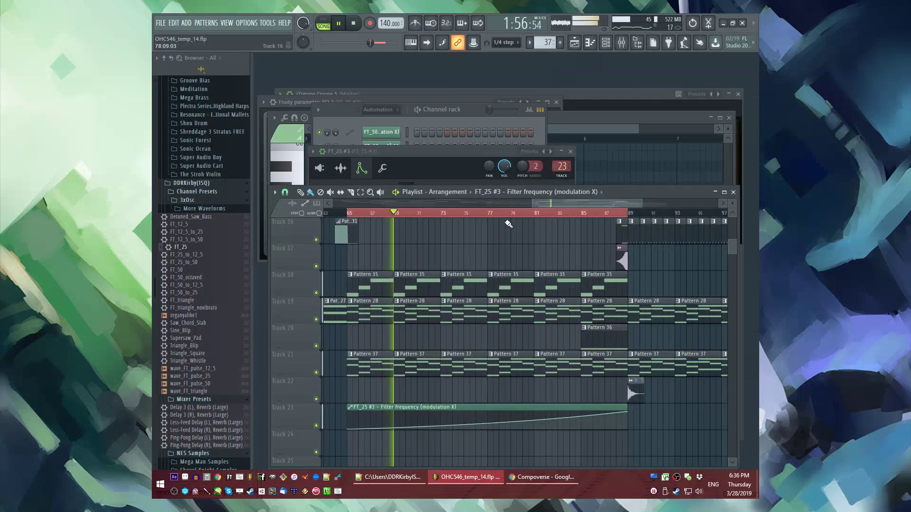
{"action": "left_click", "coordinate": [489, 213]}
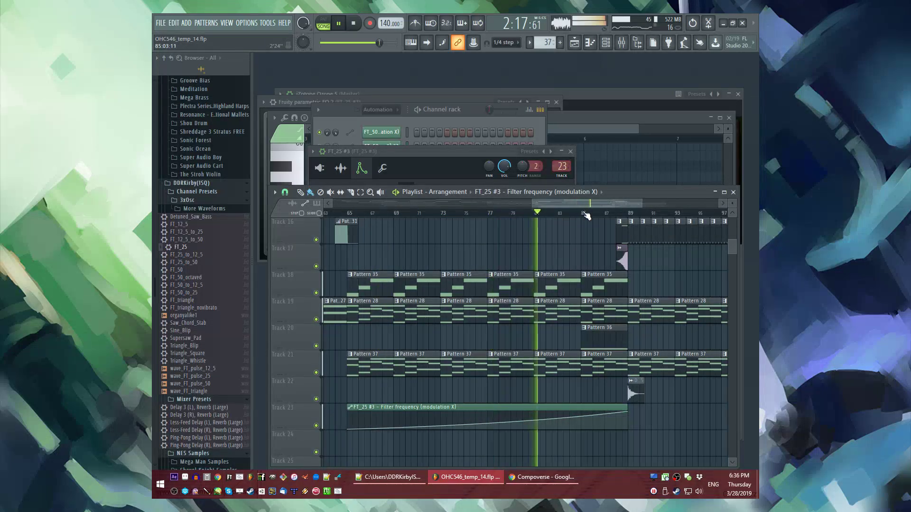
{"action": "left_click_drag", "start_coordinate": [588, 203], "coordinate": [606, 269]}
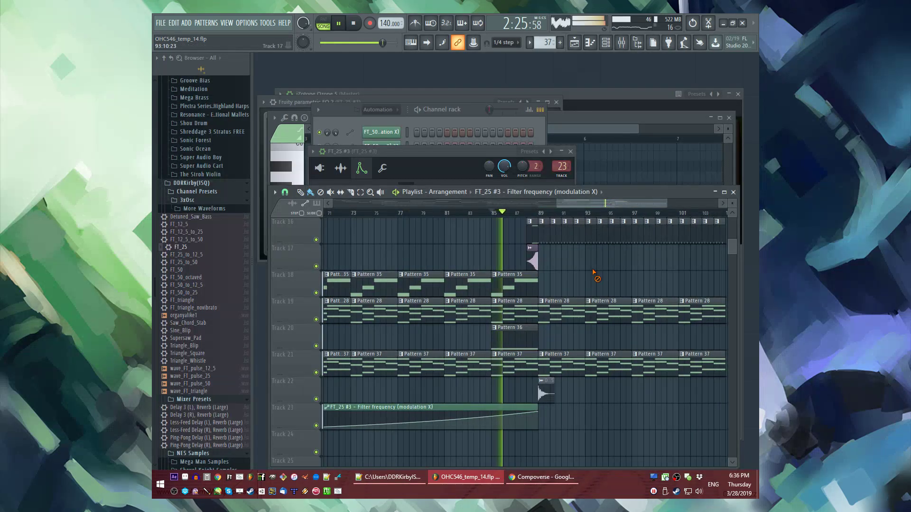
Step: Replay the filter sweep, change FT_25 #3's filter type to SVF LP and try its filter frequency by hand
{"action": "key", "text": "F9"}
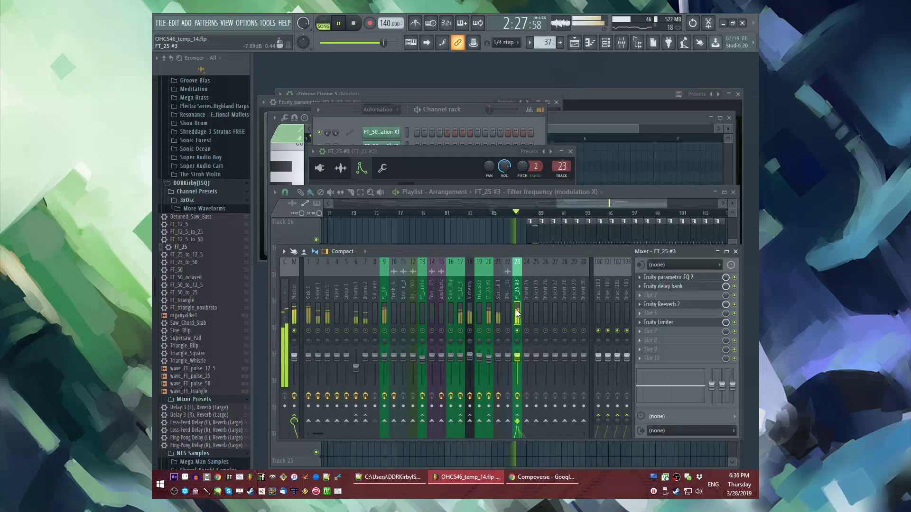
{"action": "left_click", "coordinate": [456, 213]}
{"action": "left_click_drag", "start_coordinate": [456, 214], "coordinate": [448, 214]}
{"action": "left_click", "coordinate": [451, 163]}
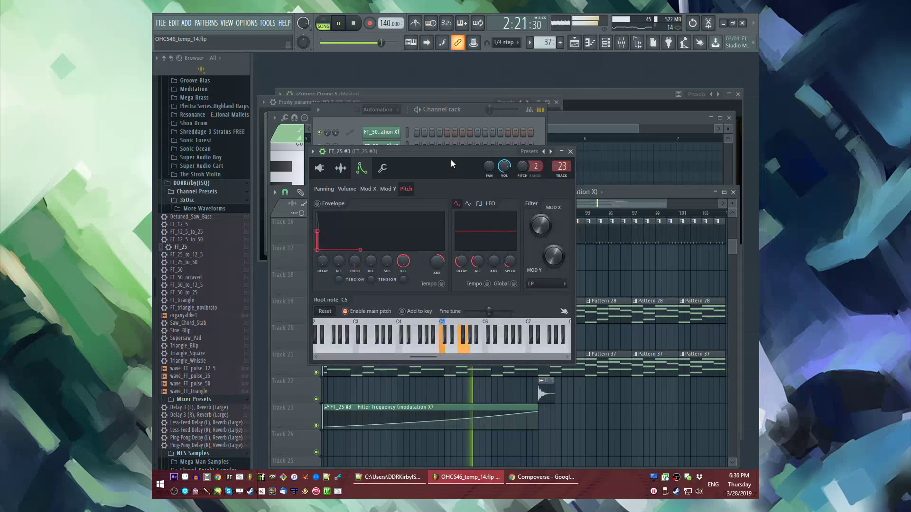
{"action": "left_click", "coordinate": [545, 283]}
{"action": "left_click", "coordinate": [545, 346]}
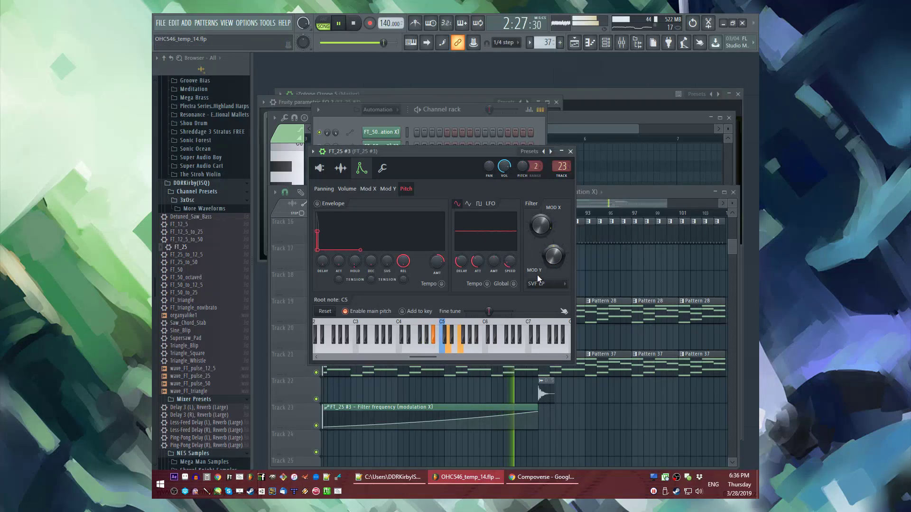
{"action": "left_click_drag", "start_coordinate": [539, 228], "coordinate": [539, 227]}
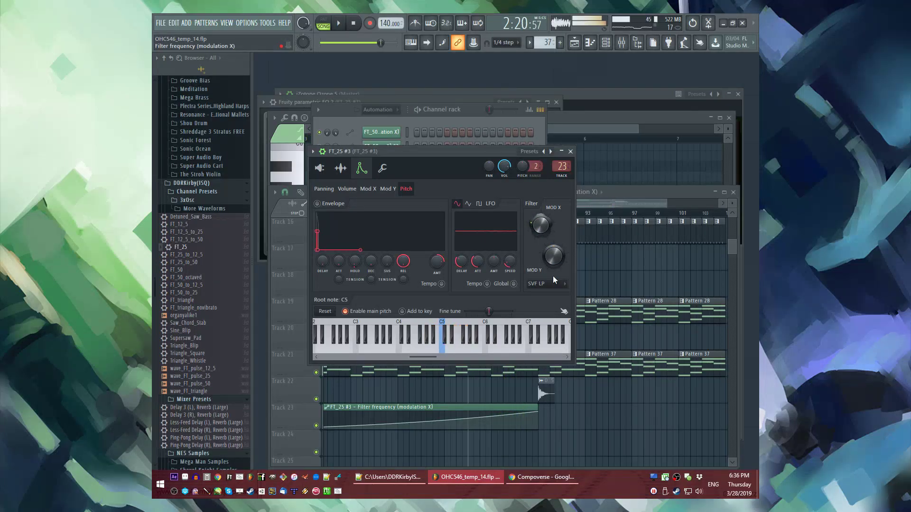
Step: Deepen the curve of the Track 23 filter automation and raise its starting point at bar 65 slightly
{"action": "left_click", "coordinate": [552, 370]}
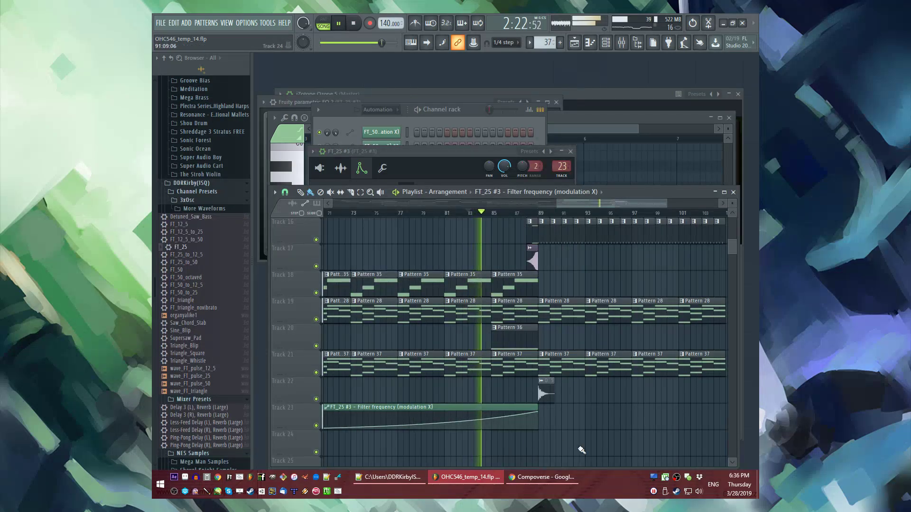
{"action": "scroll", "coordinate": [562, 448], "scroll_direction": "down", "scroll_amount": 2}
{"action": "mouse_move", "coordinate": [443, 214]}
{"action": "left_mouse_down"}
{"action": "mouse_move", "coordinate": [416, 214]}
{"action": "mouse_move", "coordinate": [437, 213]}
{"action": "left_mouse_up"}
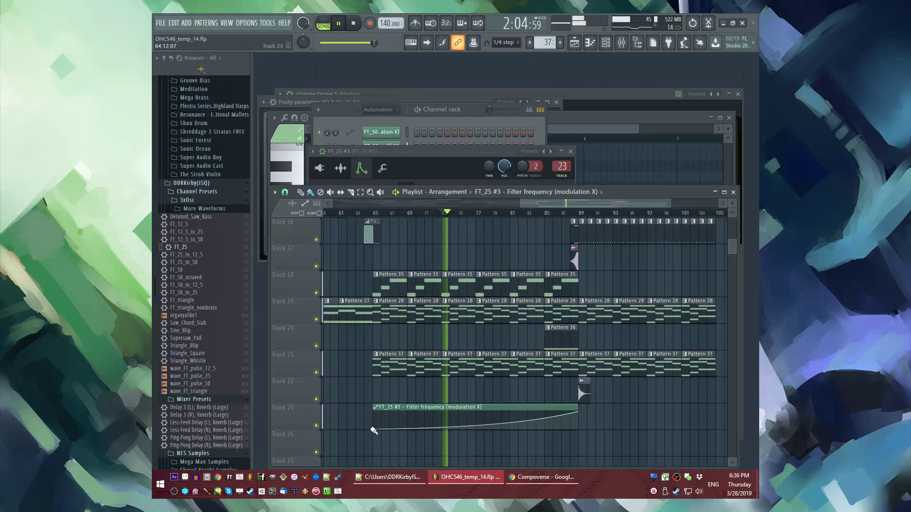
{"action": "left_click_drag", "start_coordinate": [374, 431], "coordinate": [375, 429]}
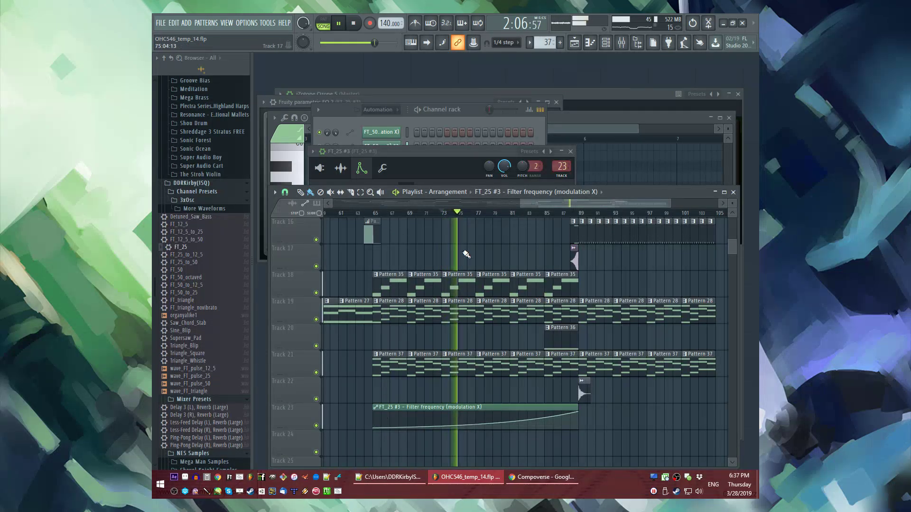
Step: Play the transition from bar 87 into the following section and check the FT_25 #3 level in the mixer
{"action": "left_click_drag", "start_coordinate": [484, 217], "coordinate": [565, 214]}
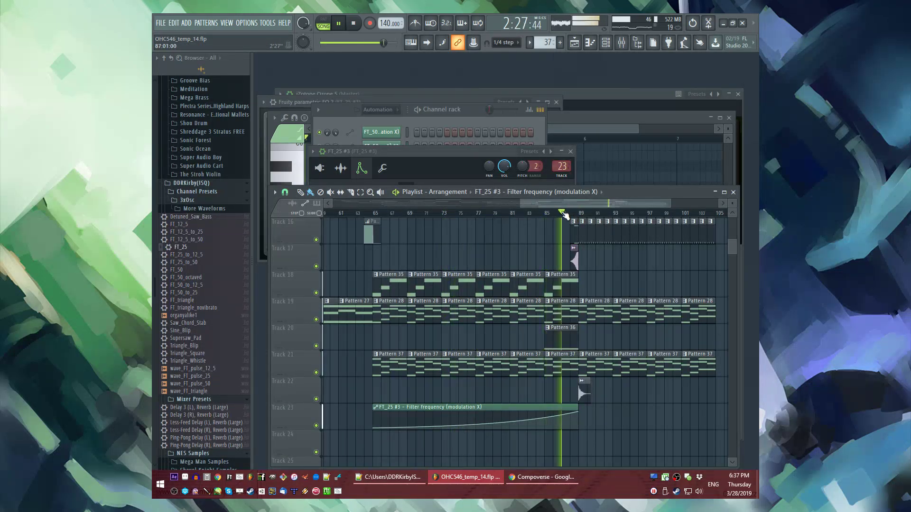
{"action": "key", "text": "F9"}
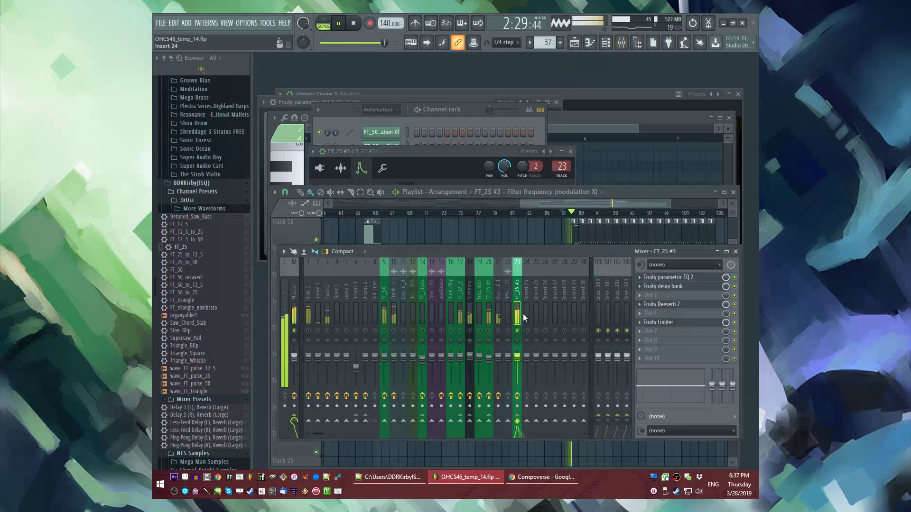
{"action": "key", "text": "F9"}
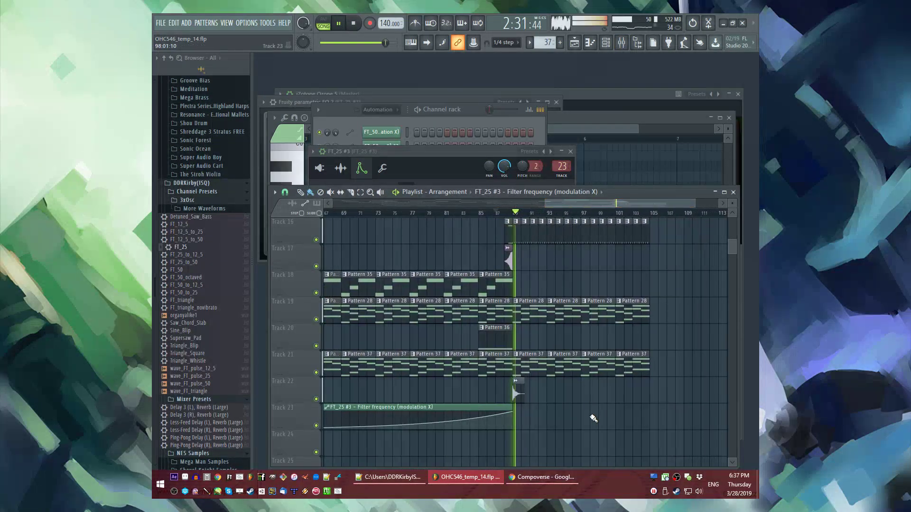
{"action": "scroll", "coordinate": [665, 396], "scroll_direction": "up", "scroll_amount": 2}
{"action": "scroll", "coordinate": [664, 395], "scroll_direction": "up", "scroll_amount": 1}
{"action": "scroll", "coordinate": [601, 397], "scroll_direction": "up", "scroll_amount": 3}
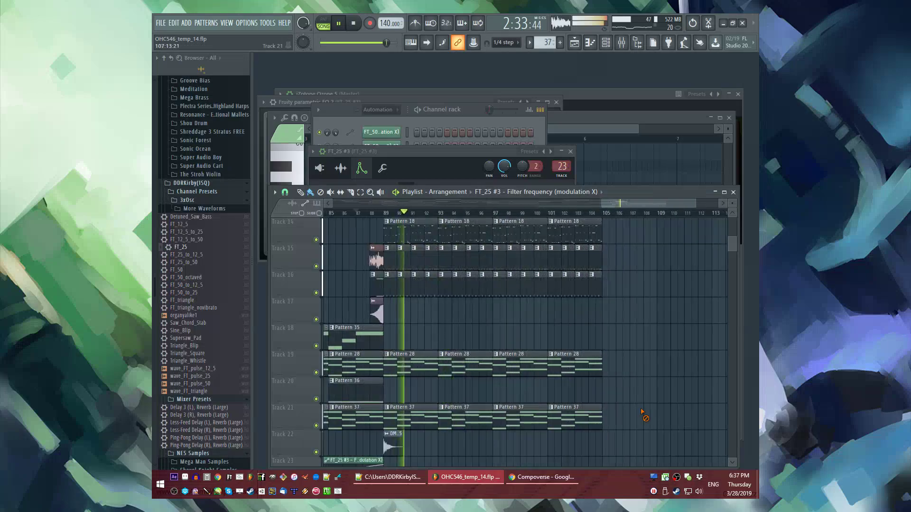
{"action": "key", "text": "F9"}
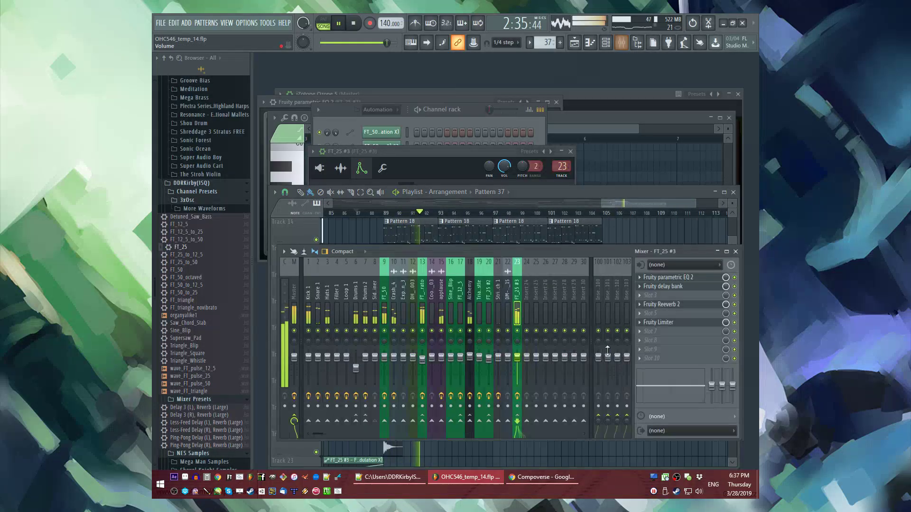
Step: Show all channels in the channel rack and examine FT_25 #3's oscillator and sample settings
{"action": "left_click", "coordinate": [381, 110]}
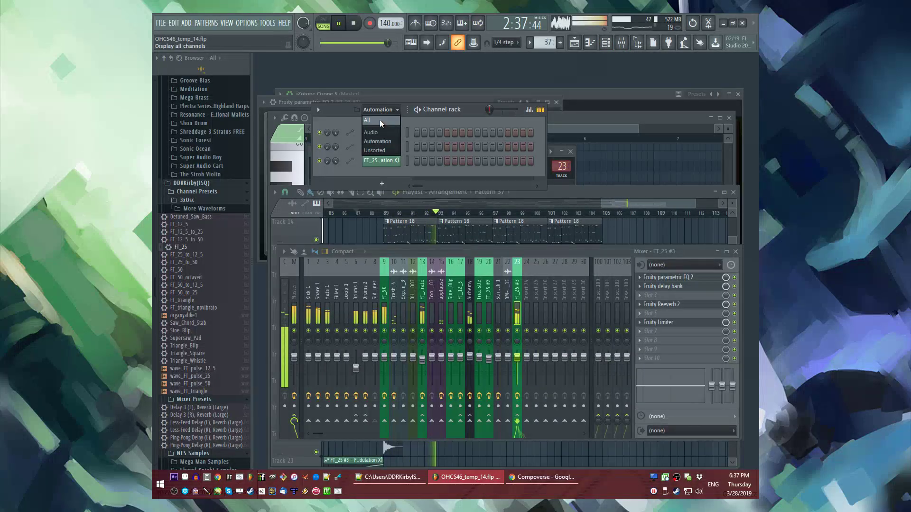
{"action": "left_click", "coordinate": [375, 119]}
{"action": "left_click", "coordinate": [381, 132]}
{"action": "left_click", "coordinate": [318, 167]}
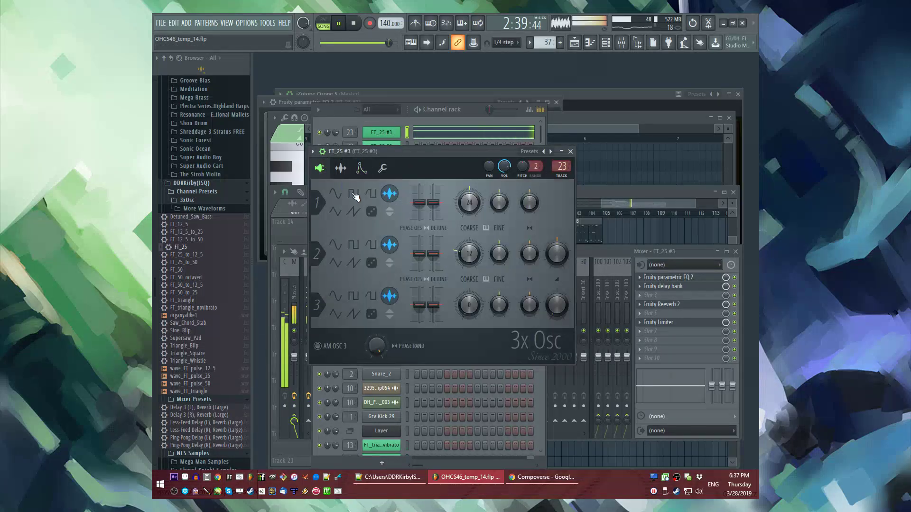
{"action": "left_click", "coordinate": [341, 169]}
{"action": "key", "text": "F7"}
{"action": "key", "text": "F5"}
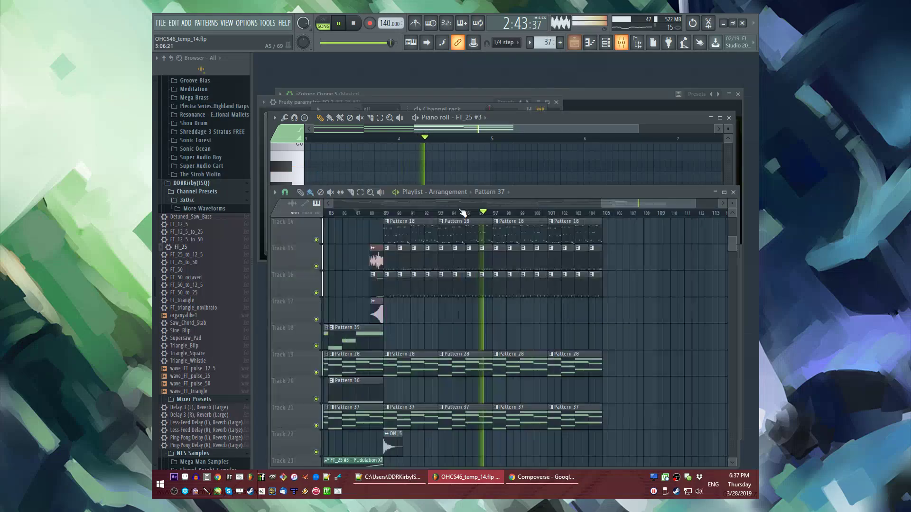
{"action": "scroll", "coordinate": [661, 326], "scroll_direction": "up", "scroll_amount": 3}
{"action": "scroll", "coordinate": [420, 272], "scroll_direction": "down", "scroll_amount": 3}
{"action": "scroll", "coordinate": [427, 280], "scroll_direction": "up", "scroll_amount": 3}
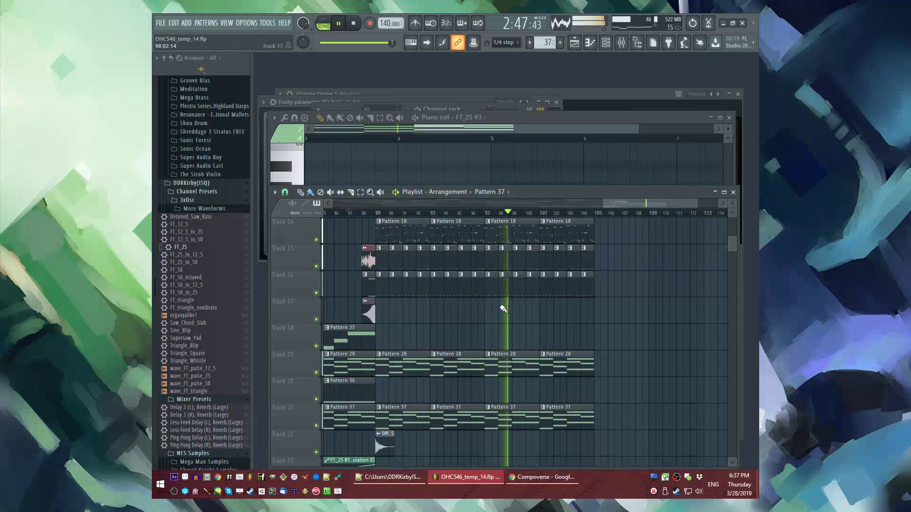
Step: Play FT_25 #3's pattern on its own and examine the channel's sample and oscillator settings
{"action": "key", "text": "l"}
{"action": "key", "text": "F6"}
{"action": "left_click", "coordinate": [381, 132]}
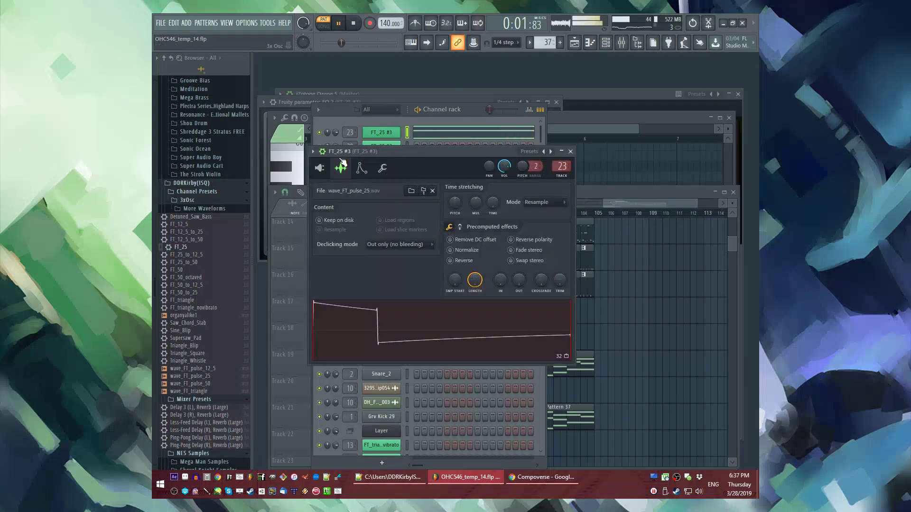
{"action": "left_click", "coordinate": [320, 168]}
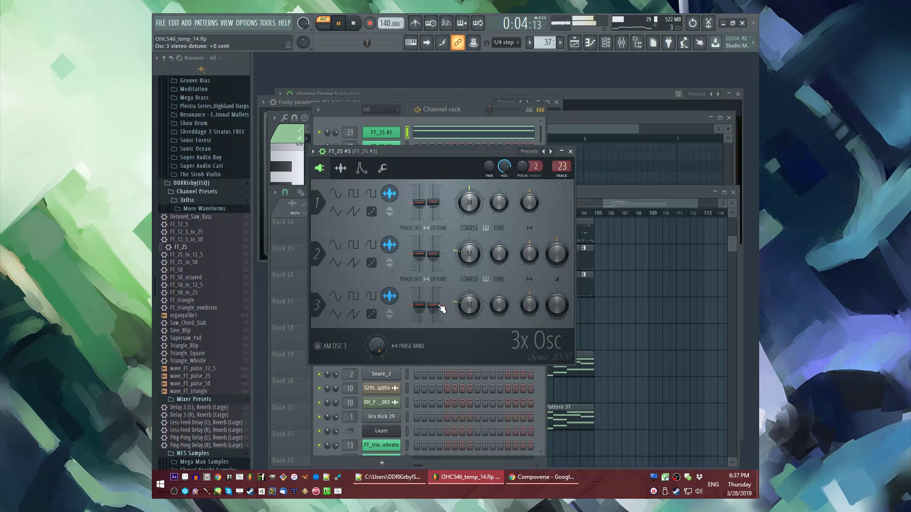
{"action": "key", "text": "F5"}
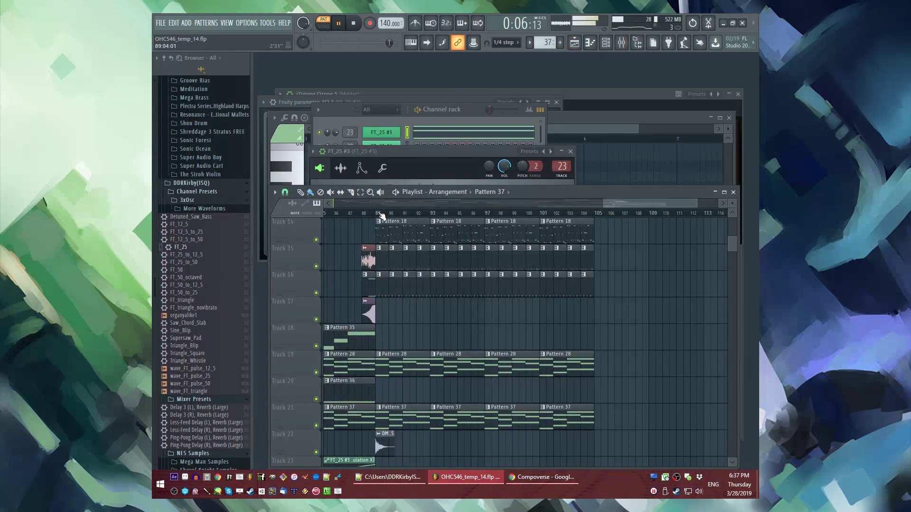
Step: Play the song from bar 89 and from the lead-in to bar 81 while looking through the playlist tracks
{"action": "key", "text": "l"}
{"action": "key", "text": "F9"}
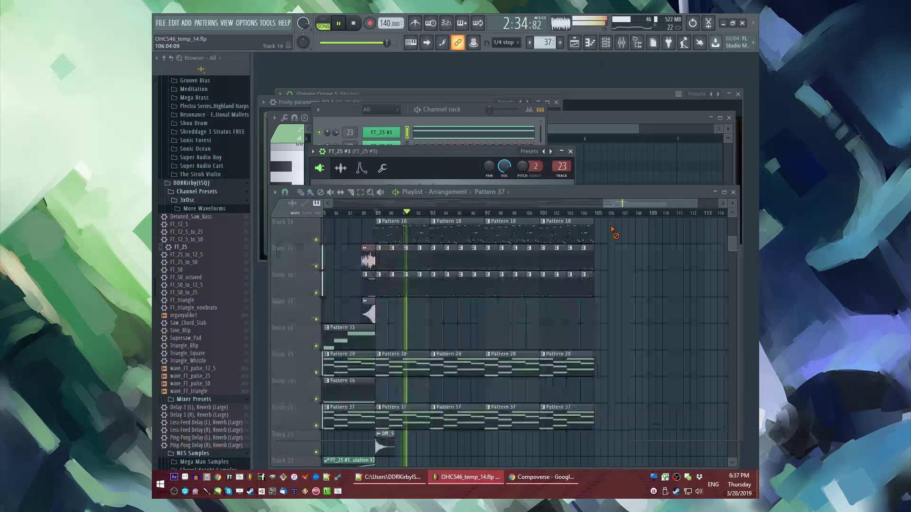
{"action": "key", "text": "F5"}
{"action": "left_click", "coordinate": [411, 213]}
{"action": "left_click", "coordinate": [374, 213]}
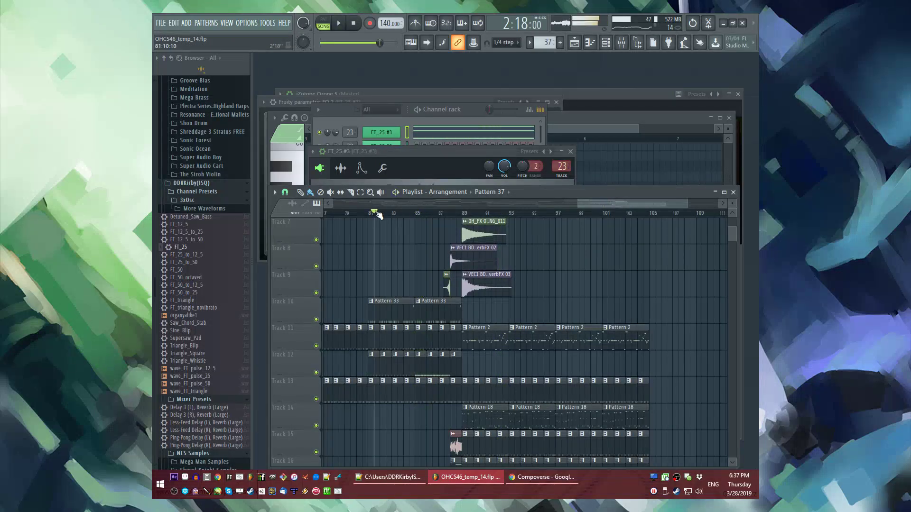
{"action": "key", "text": "space"}
{"action": "left_click", "coordinate": [352, 213]}
{"action": "key", "text": "space"}
{"action": "scroll", "coordinate": [569, 294], "scroll_direction": "up", "scroll_amount": 5}
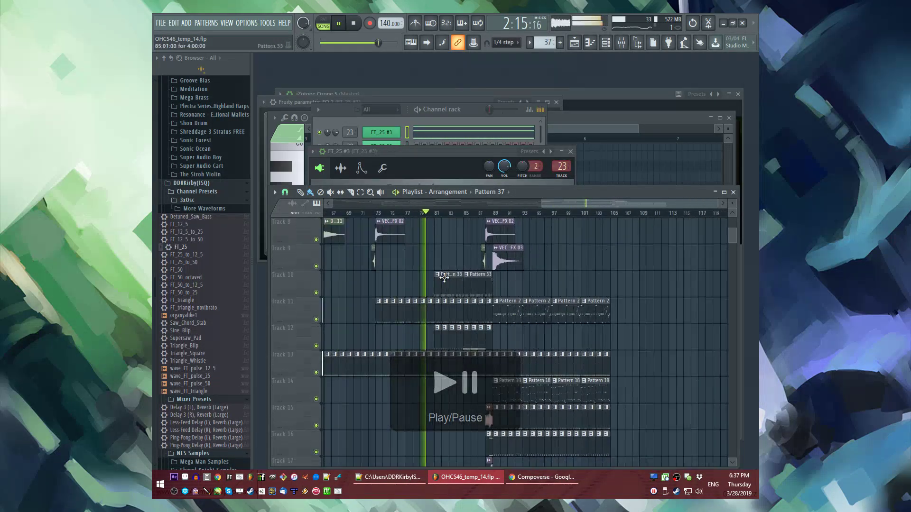
{"action": "scroll", "coordinate": [565, 283], "scroll_direction": "up", "scroll_amount": 3}
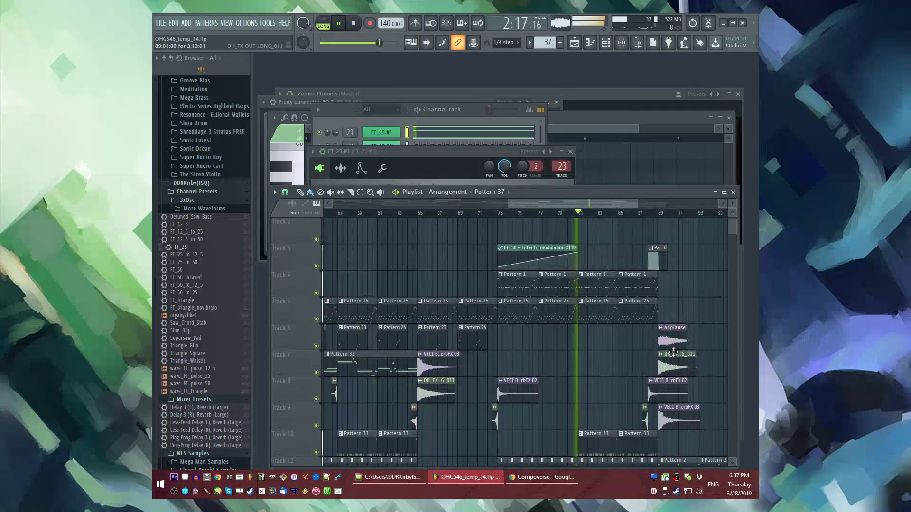
{"action": "scroll", "coordinate": [498, 332], "scroll_direction": "down", "scroll_amount": 2}
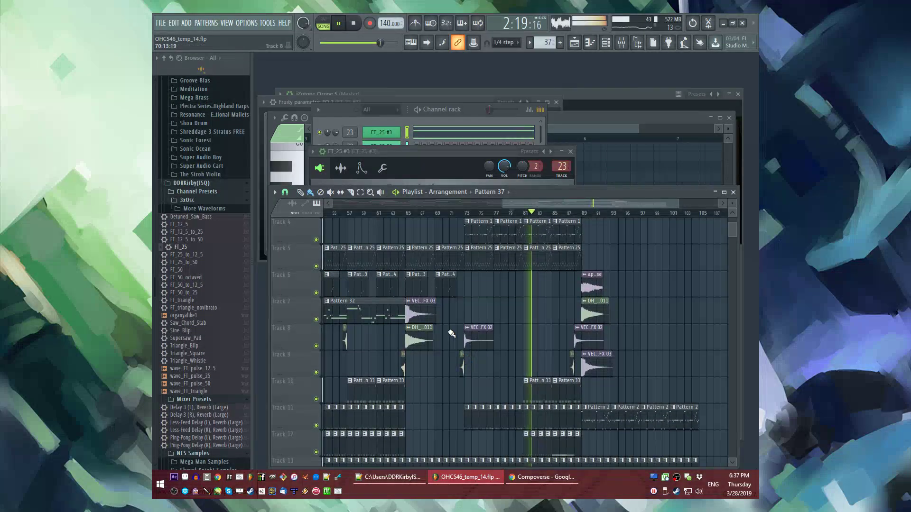
Step: Place a 32954_HardPCM_Chip054 clip on Track 7 so that it ends at bar 81, and save the project
{"action": "scroll", "coordinate": [452, 334], "scroll_direction": "up", "scroll_amount": 2}
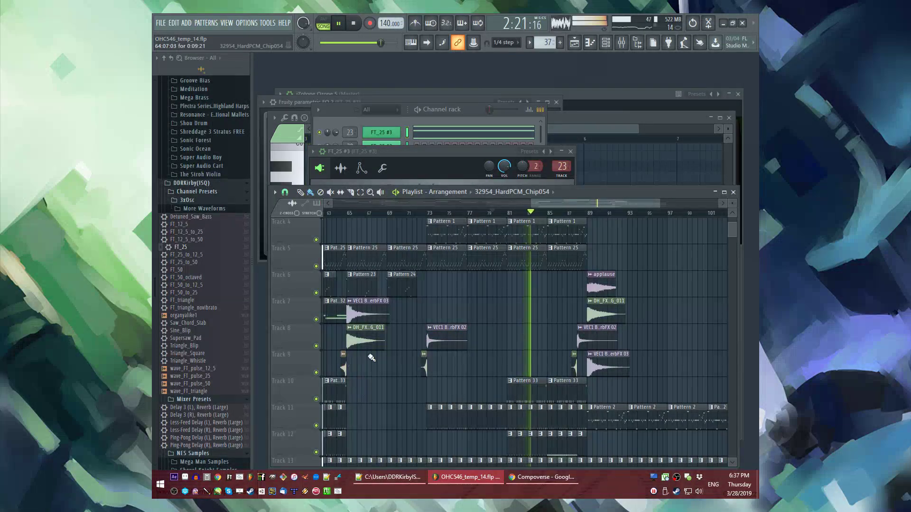
{"action": "scroll", "coordinate": [482, 315], "scroll_direction": "up", "scroll_amount": 5}
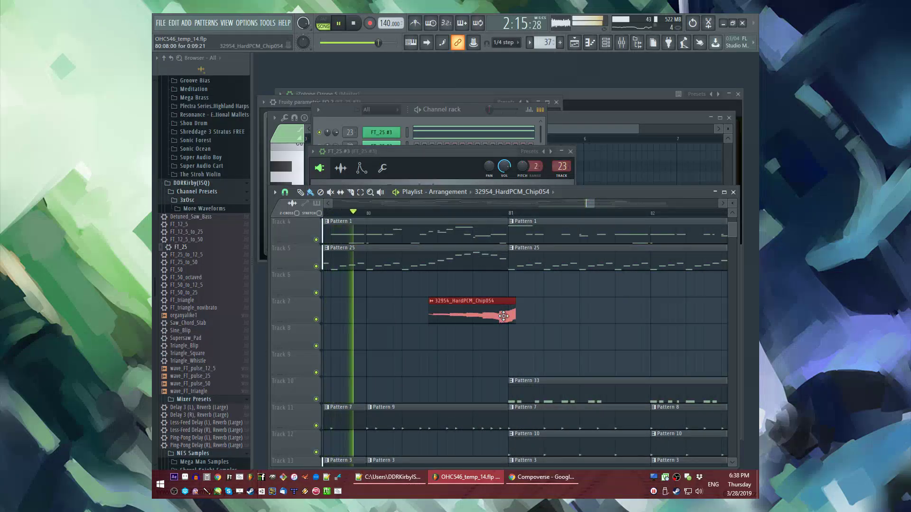
{"action": "scroll", "coordinate": [493, 313], "scroll_direction": "up", "scroll_amount": 1}
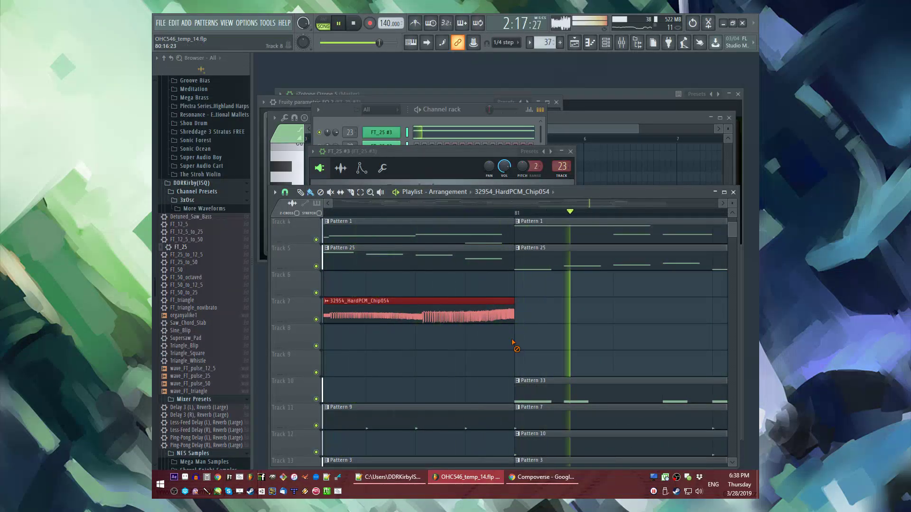
{"action": "key", "text": "ctrl+s"}
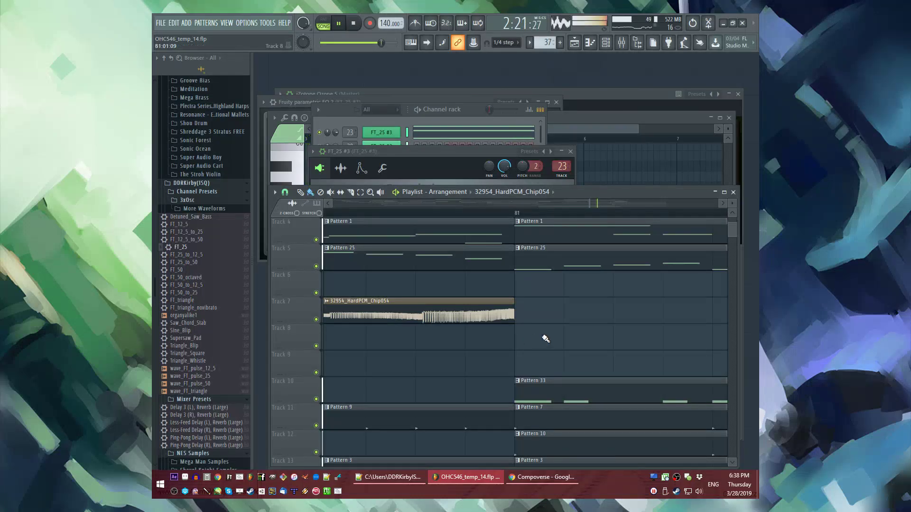
Step: Fill Track 10 with Pattern 33 clips from bar 89 to bar 105
{"action": "scroll", "coordinate": [563, 330], "scroll_direction": "down", "scroll_amount": 4}
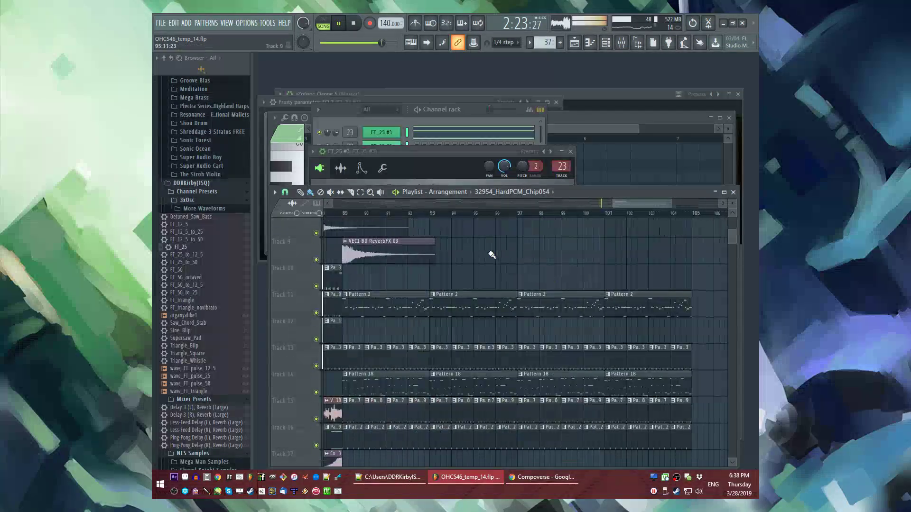
{"action": "scroll", "coordinate": [569, 275], "scroll_direction": "up", "scroll_amount": 2}
{"action": "scroll", "coordinate": [586, 303], "scroll_direction": "down", "scroll_amount": 4}
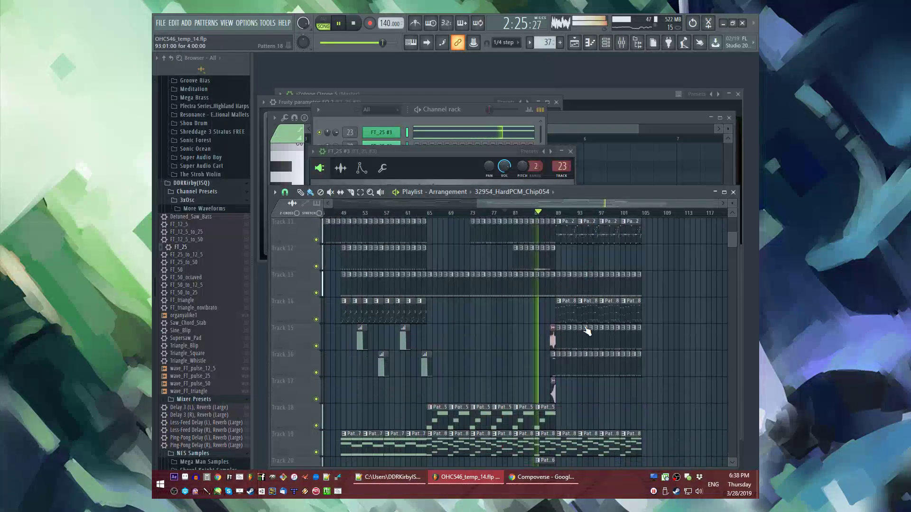
{"action": "scroll", "coordinate": [576, 363], "scroll_direction": "up", "scroll_amount": 3}
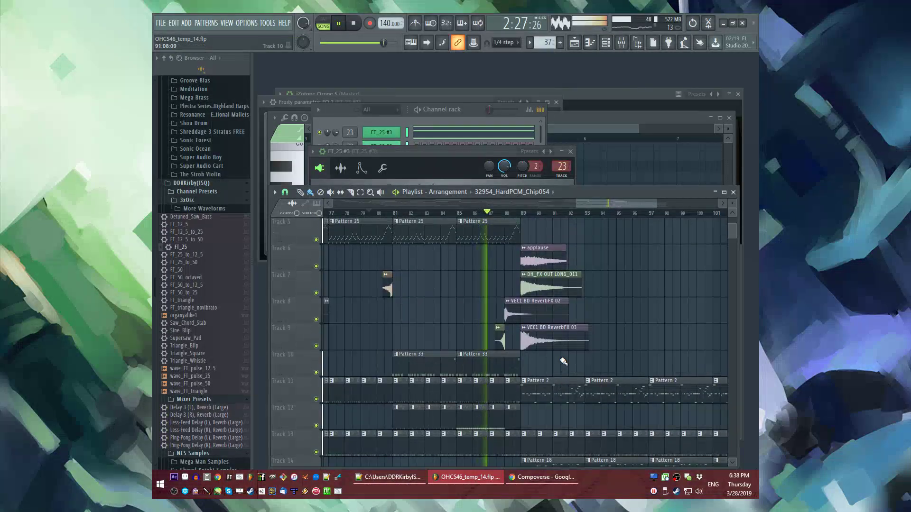
{"action": "left_click", "coordinate": [503, 361]}
{"action": "left_click_drag", "start_coordinate": [533, 363], "coordinate": [712, 363]}
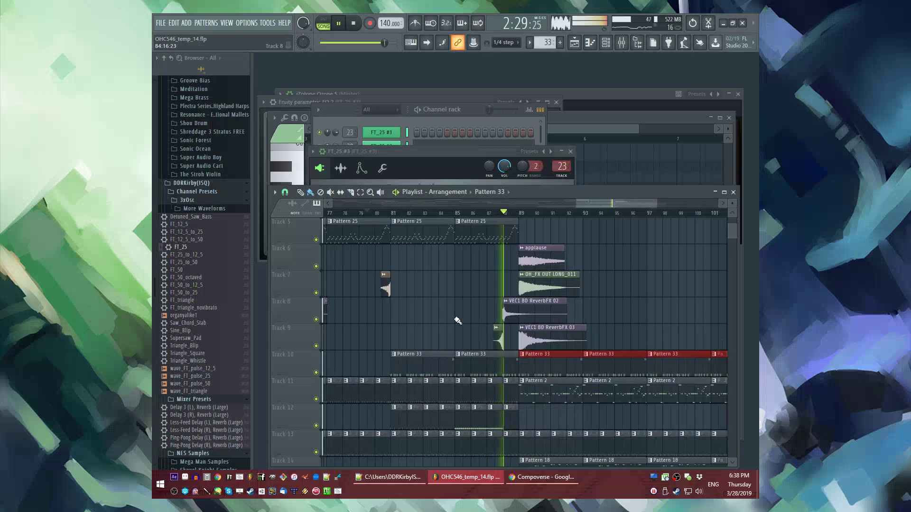
Step: Make the Pattern 33 clip at bar 89 on Track 10 unique and open its FT_25 #2 notes
{"action": "scroll", "coordinate": [615, 357], "scroll_direction": "up", "scroll_amount": 1}
{"action": "left_click", "coordinate": [443, 357]}
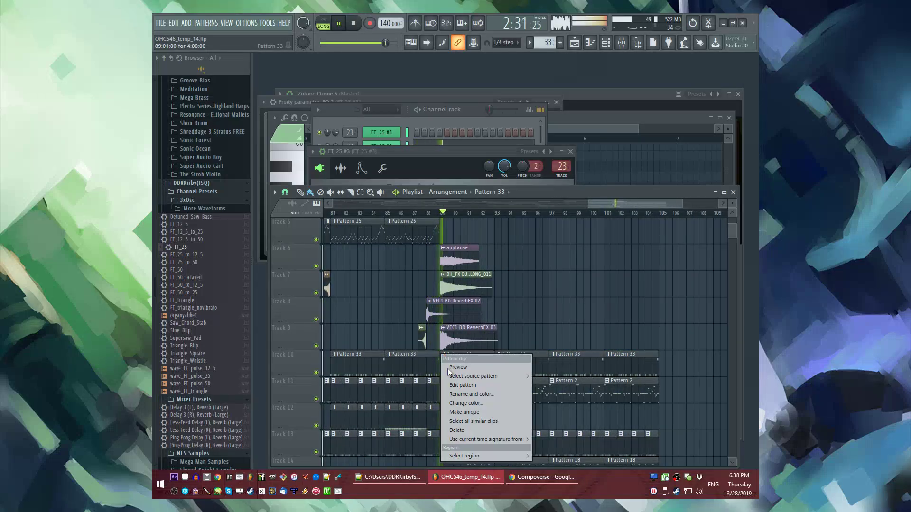
{"action": "left_click", "coordinate": [460, 412]}
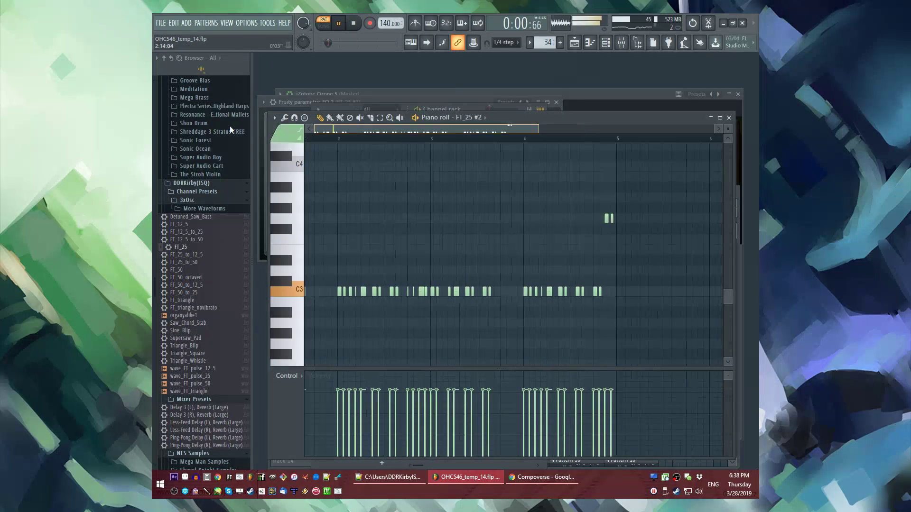
Step: Shift the first-bar FT_25 #2 notes down to G#2 and continue their rhythm with short G#2 notes up to bar 2
{"action": "left_click_drag", "start_coordinate": [367, 279], "coordinate": [314, 333]}
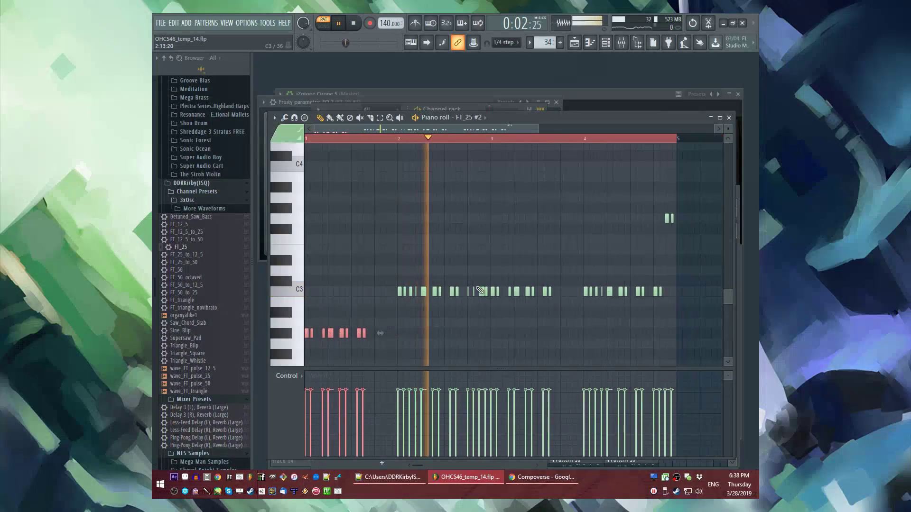
{"action": "scroll", "coordinate": [378, 349], "scroll_direction": "up", "scroll_amount": 3}
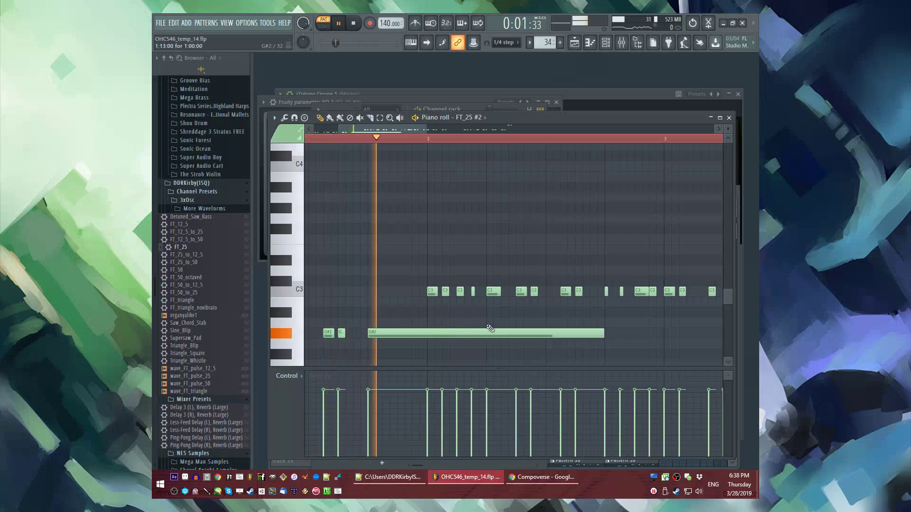
{"action": "key", "text": "space"}
{"action": "left_click", "coordinate": [388, 333]}
{"action": "left_click", "coordinate": [402, 333]}
{"action": "left_click", "coordinate": [417, 333]}
{"action": "left_click_drag", "start_coordinate": [388, 333], "coordinate": [384, 337]}
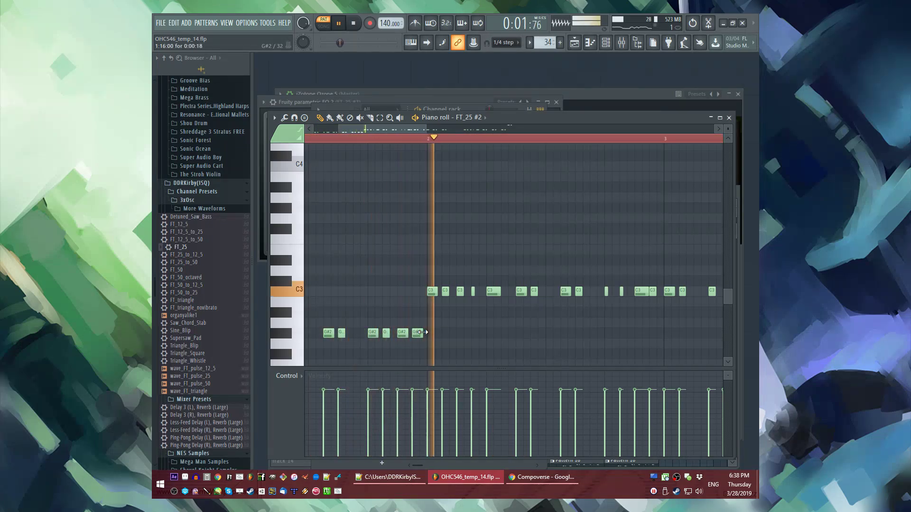
Step: Lower band 5 of FT_25 #2's parametric EQ and move it to 20000 Hz to soften the high end
{"action": "key", "text": "F6"}
{"action": "key", "text": "F9"}
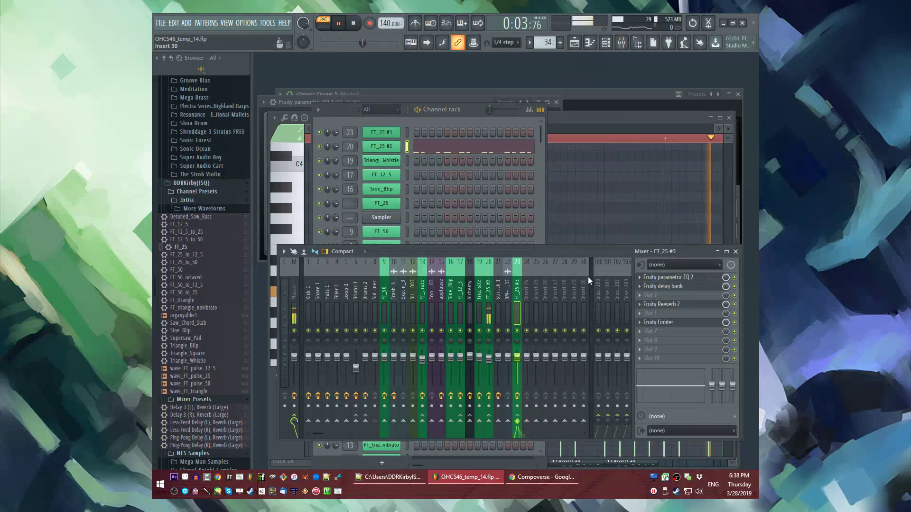
{"action": "left_click", "coordinate": [488, 290]}
{"action": "left_click", "coordinate": [664, 277]}
{"action": "left_click_drag", "start_coordinate": [431, 203], "coordinate": [488, 235]}
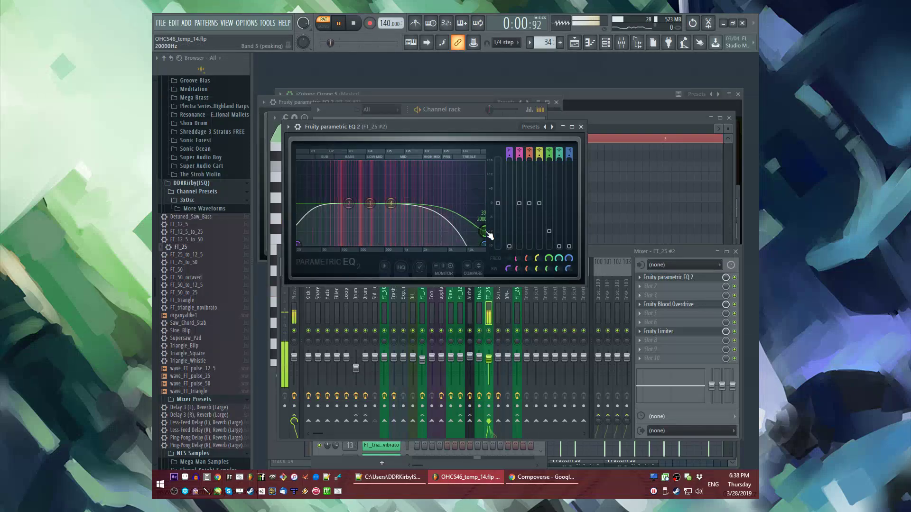
Step: Return to FT_25 #2's notes and transpose the second-bar C3 notes down to A#2
{"action": "key", "text": "F5"}
{"action": "key", "text": "F6"}
{"action": "left_click", "coordinate": [446, 151]}
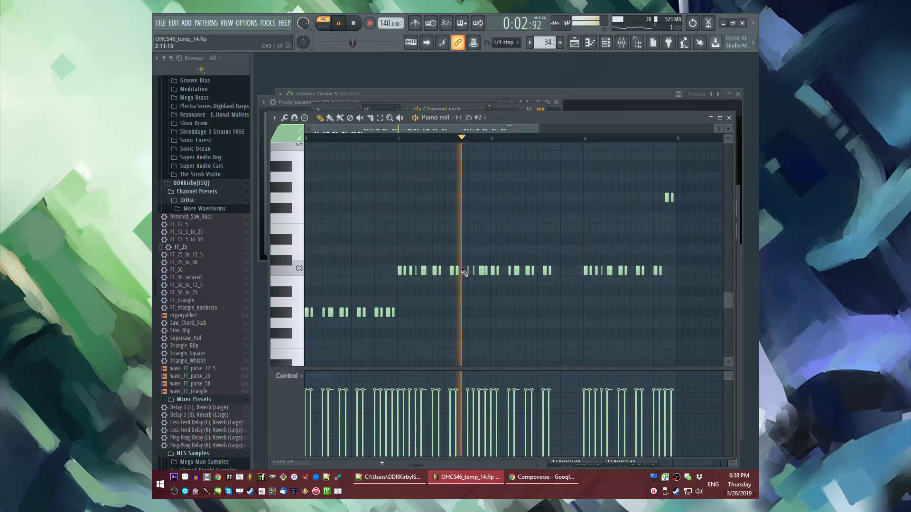
{"action": "left_click_drag", "start_coordinate": [392, 256], "coordinate": [485, 290]}
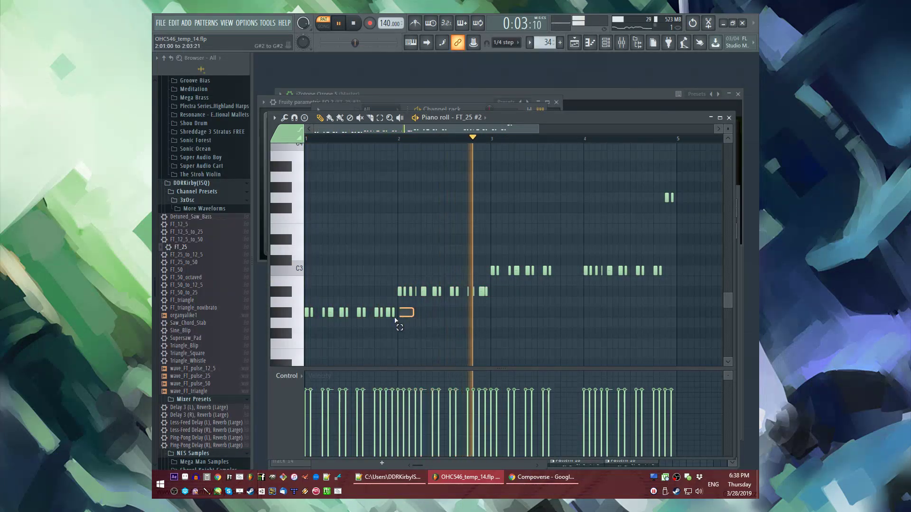
Step: Add two short A#2 notes in the gap at the end of bar 3 in FT_25 #2's part
{"action": "scroll", "coordinate": [586, 290], "scroll_direction": "up", "scroll_amount": 3}
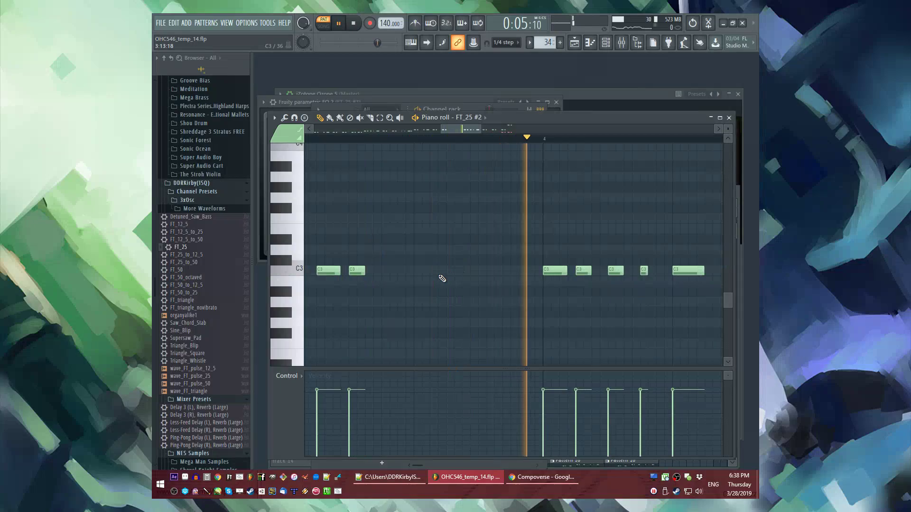
{"action": "scroll", "coordinate": [442, 275], "scroll_direction": "down", "scroll_amount": 3}
{"action": "left_click_drag", "start_coordinate": [433, 315], "coordinate": [398, 292]}
{"action": "scroll", "coordinate": [479, 270], "scroll_direction": "up", "scroll_amount": 3}
{"action": "left_click", "coordinate": [506, 198]}
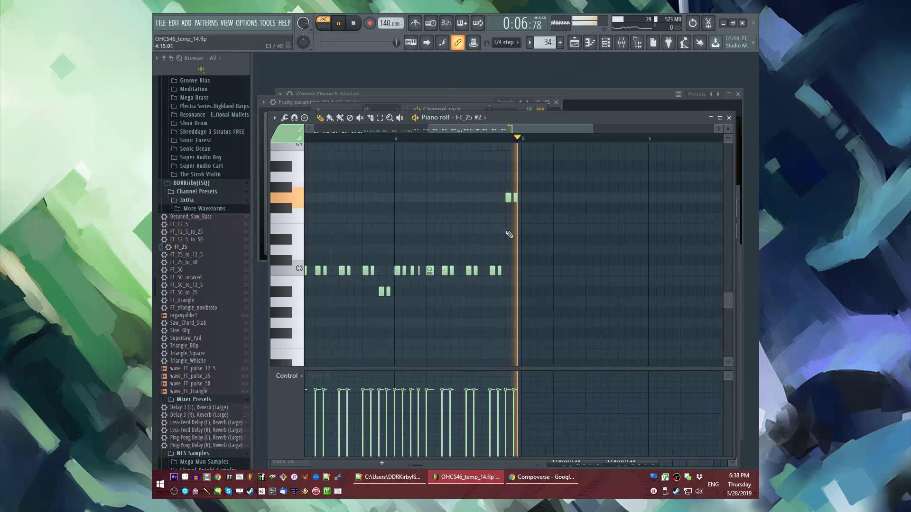
Step: Replace the Track 10 clips from bar 93 to bar 105 with Pattern 34 and save the project
{"action": "key", "text": "F5"}
{"action": "right_click", "coordinate": [506, 354]}
{"action": "mouse_move", "coordinate": [501, 369]}
{"action": "left_mouse_down"}
{"action": "mouse_move", "coordinate": [659, 378]}
{"action": "mouse_move", "coordinate": [687, 366]}
{"action": "left_mouse_up"}
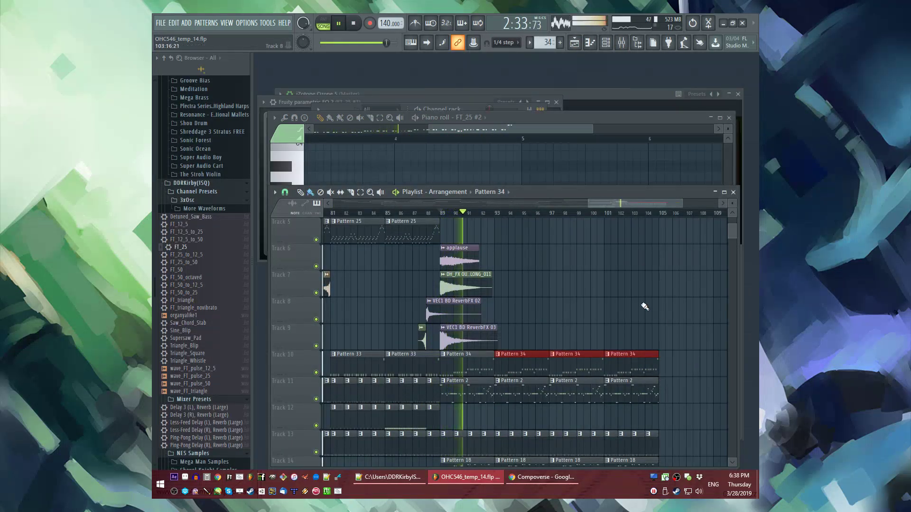
{"action": "scroll", "coordinate": [553, 264], "scroll_direction": "down", "scroll_amount": 2}
{"action": "scroll", "coordinate": [474, 237], "scroll_direction": "left", "scroll_amount": 3}
{"action": "key", "text": "ctrl+s"}
Step: Play the build-up from bar 81 and from about bar 85 into bar 89 while reviewing the arrangement
{"action": "left_click", "coordinate": [423, 216]}
{"action": "scroll", "coordinate": [463, 260], "scroll_direction": "up", "scroll_amount": 3}
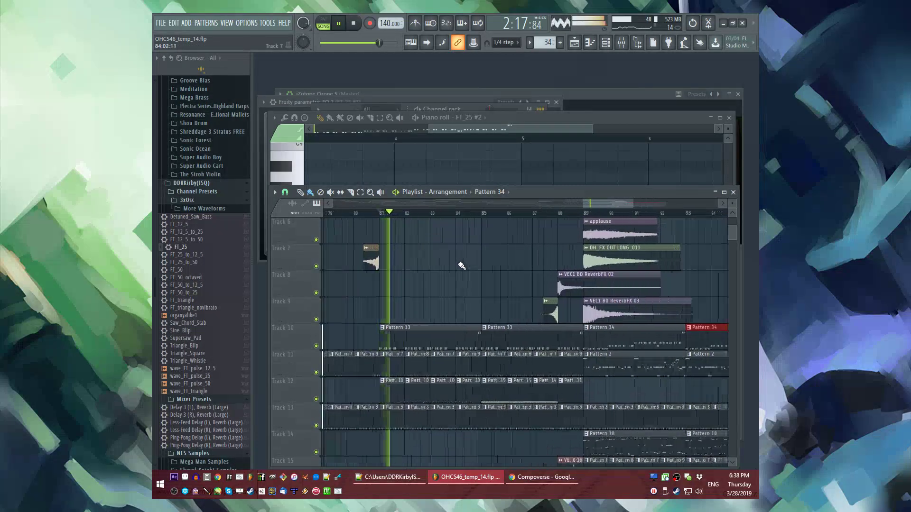
{"action": "left_click", "coordinate": [487, 213]}
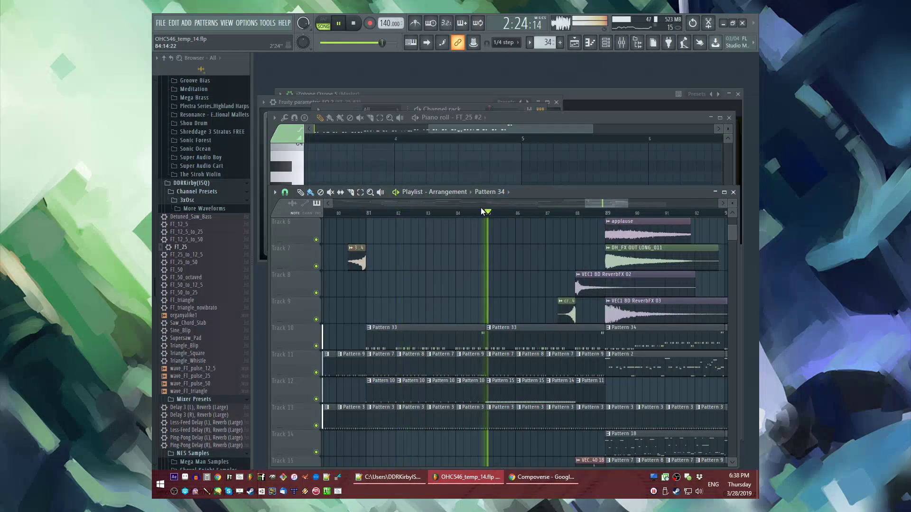
{"action": "scroll", "coordinate": [594, 208], "scroll_direction": "right", "scroll_amount": 2}
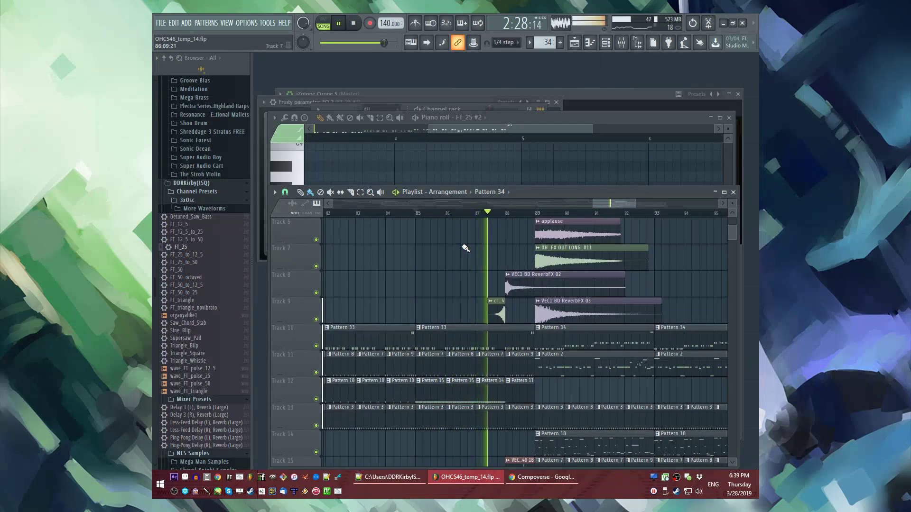
{"action": "scroll", "coordinate": [474, 246], "scroll_direction": "down", "scroll_amount": 5}
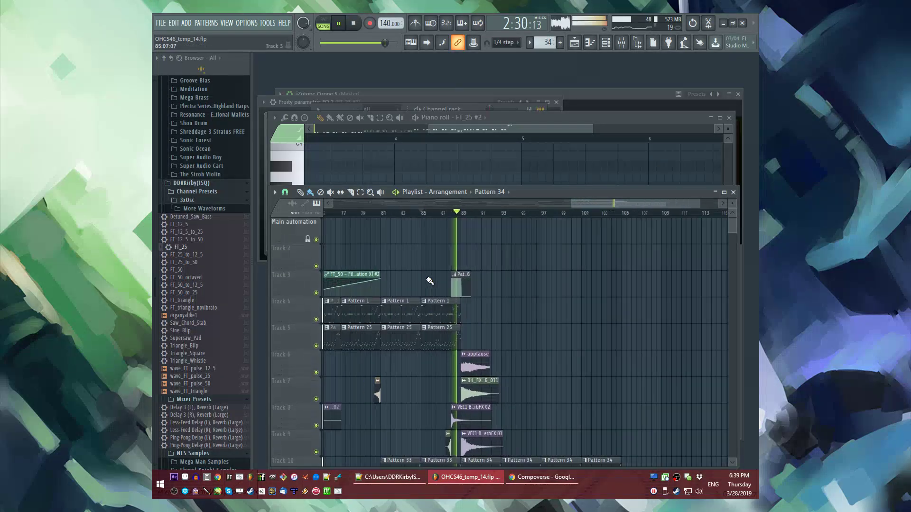
{"action": "scroll", "coordinate": [521, 284], "scroll_direction": "down", "scroll_amount": 2}
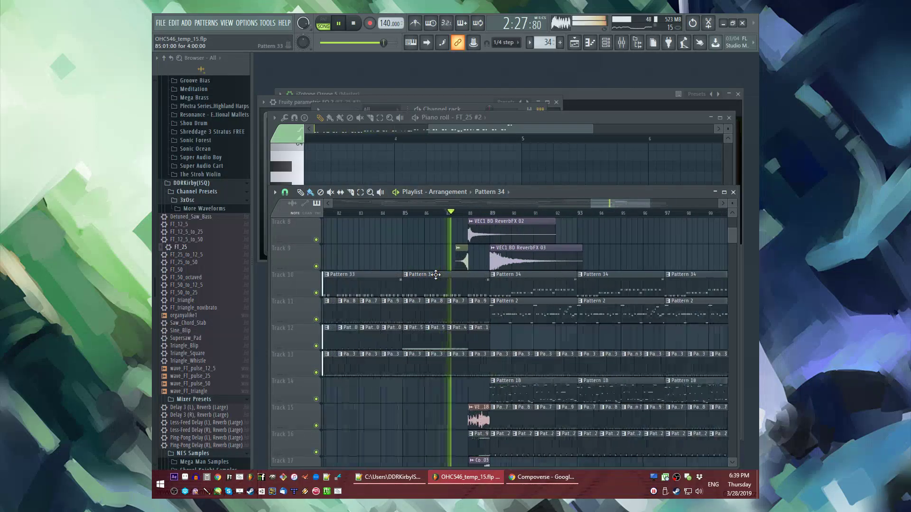
Step: Place a one-bar clip of the new Pattern 39 at bar 87 on Track 24
{"action": "scroll", "coordinate": [451, 329], "scroll_direction": "up", "scroll_amount": 5}
{"action": "left_click_drag", "start_coordinate": [448, 364], "coordinate": [453, 406]}
{"action": "scroll", "coordinate": [451, 362], "scroll_direction": "down", "scroll_amount": 4}
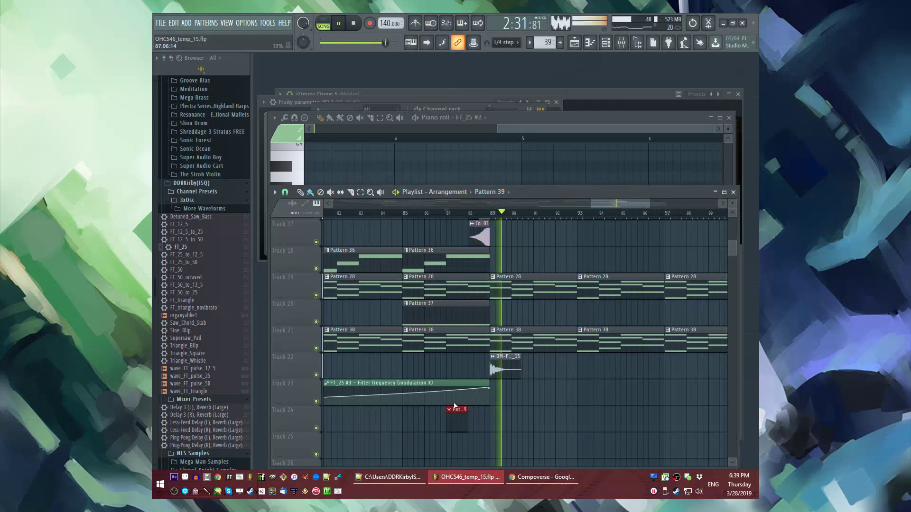
Step: Load Fruity Love Philter in the Master track's second effect slot and apply its Stronger phaser preset
{"action": "key", "text": "F6"}
{"action": "key", "text": "F9"}
{"action": "left_click", "coordinate": [298, 304]}
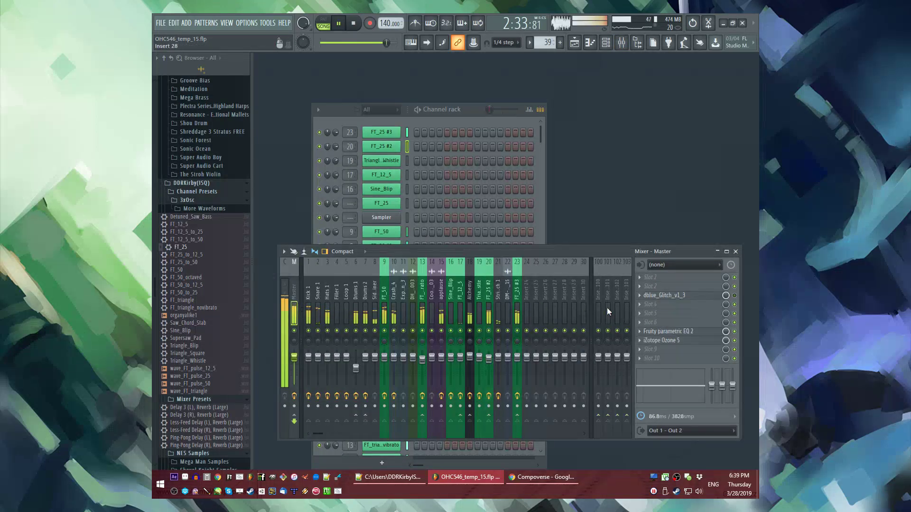
{"action": "left_click", "coordinate": [647, 287]}
{"action": "left_click", "coordinate": [522, 266]}
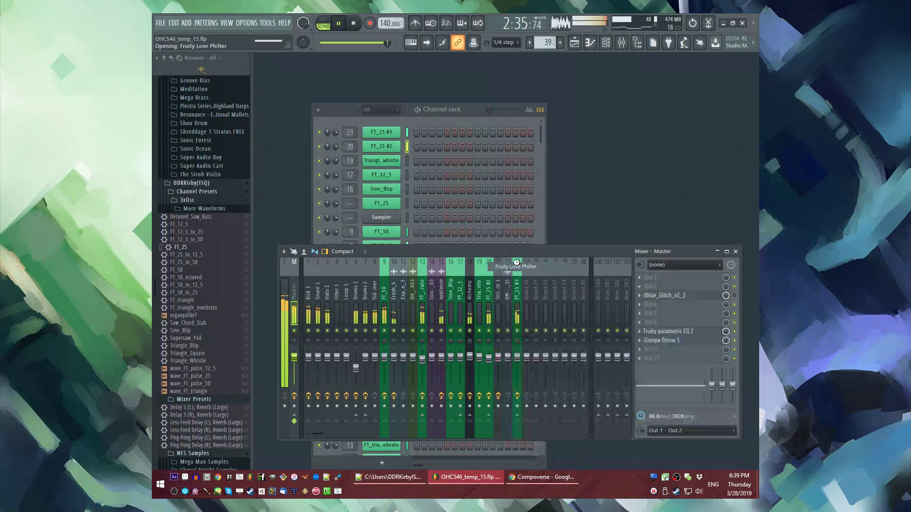
{"action": "left_click", "coordinate": [301, 139]}
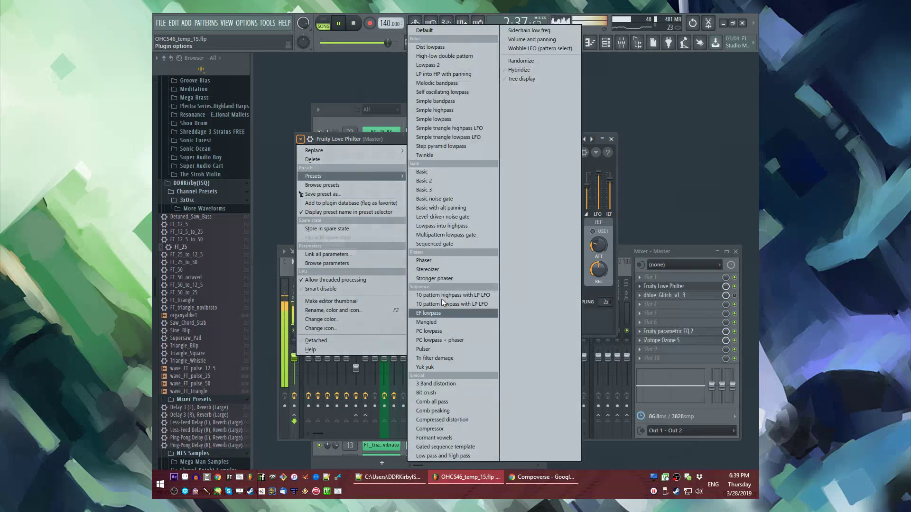
{"action": "left_click", "coordinate": [431, 281]}
{"action": "key", "text": "F5"}
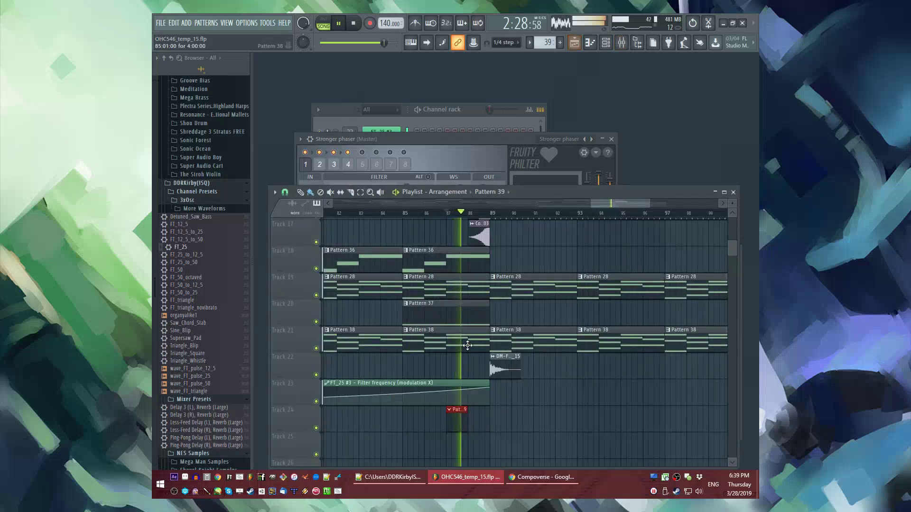
Step: Bypass the Stronger phaser effect on the Master and store that state as its initial position for the song
{"action": "key", "text": "F9"}
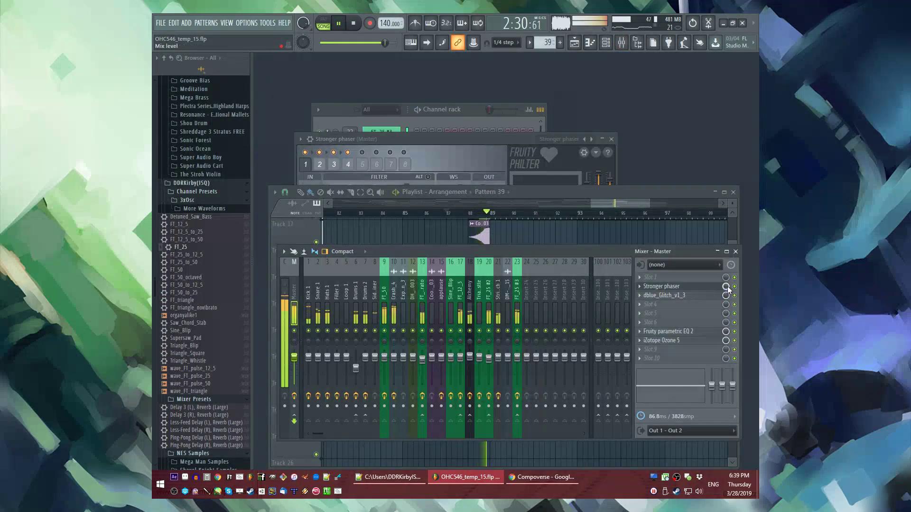
{"action": "left_click", "coordinate": [735, 295]}
{"action": "right_click", "coordinate": [734, 287]}
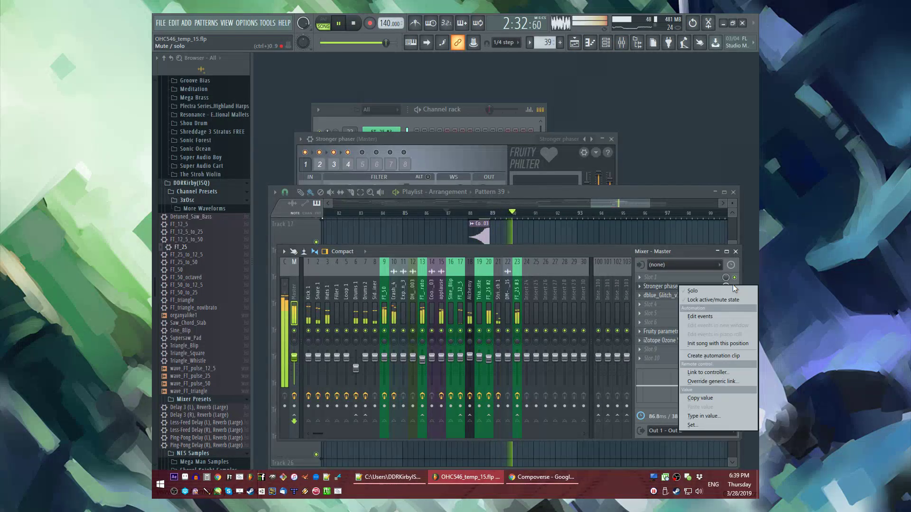
{"action": "left_click", "coordinate": [716, 343]}
Step: Draw mute/solo events in Pattern 39 that enable the phaser for bar 1 only, and place the clip at bar 88 on Track 24
{"action": "right_click", "coordinate": [734, 286]}
{"action": "left_click", "coordinate": [699, 316]}
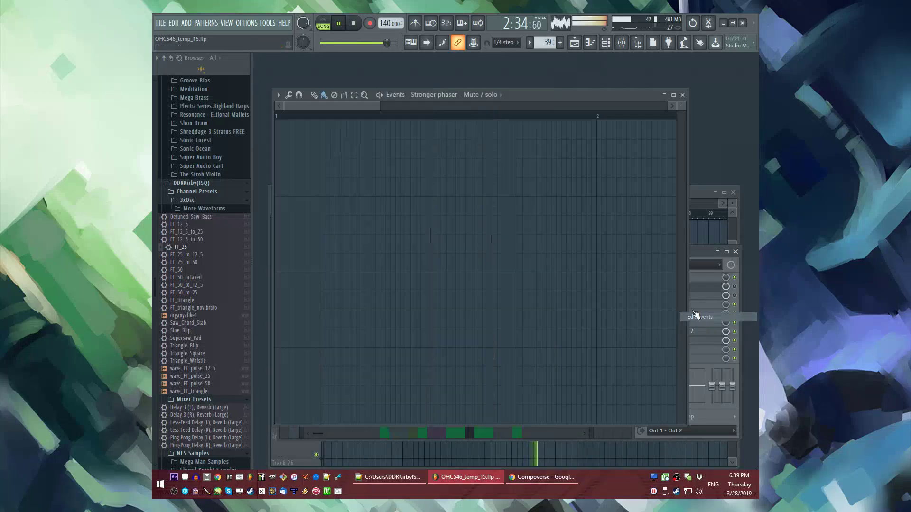
{"action": "left_click", "coordinate": [314, 95]}
{"action": "left_click", "coordinate": [288, 150]}
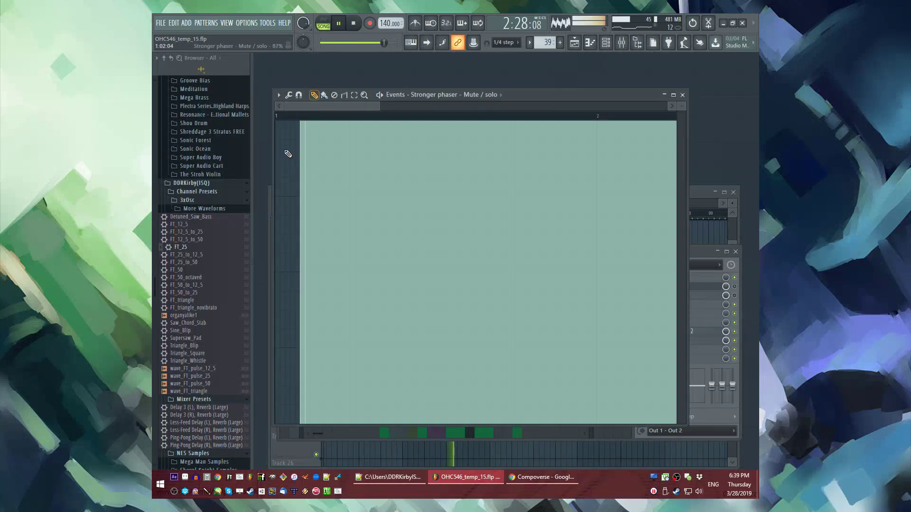
{"action": "left_click", "coordinate": [598, 426]}
{"action": "scroll", "coordinate": [578, 385], "scroll_direction": "up", "scroll_amount": 4}
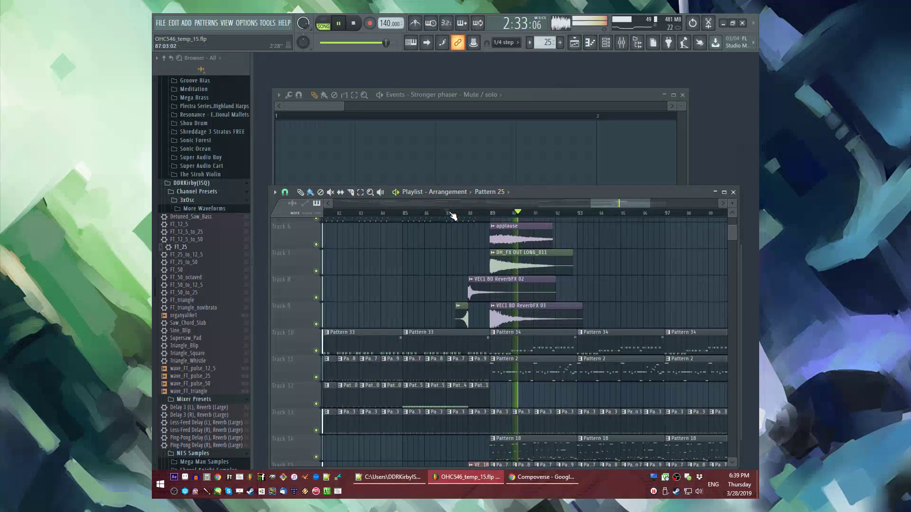
Step: Play the transition into bar 89 and the section after it while reviewing the clips on all tracks
{"action": "scroll", "coordinate": [498, 285], "scroll_direction": "down", "scroll_amount": 6}
{"action": "scroll", "coordinate": [507, 320], "scroll_direction": "up", "scroll_amount": 8}
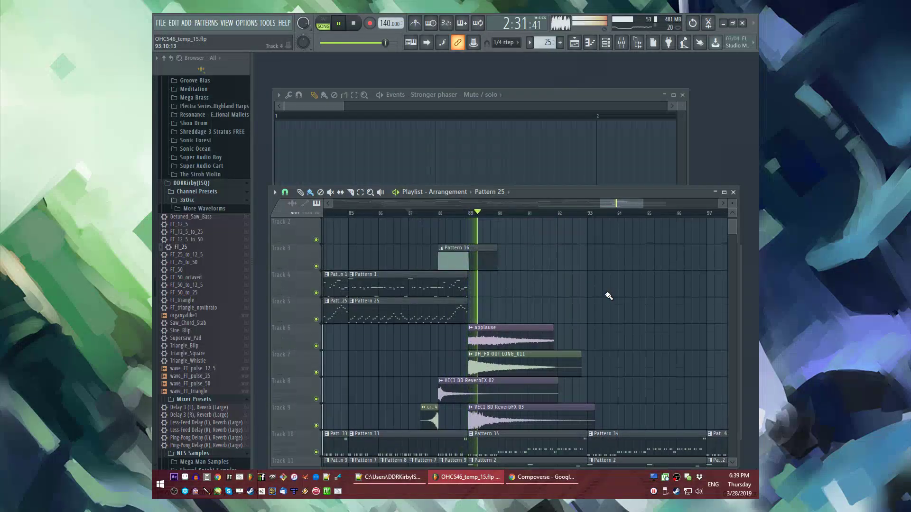
{"action": "scroll", "coordinate": [561, 317], "scroll_direction": "down", "scroll_amount": 6}
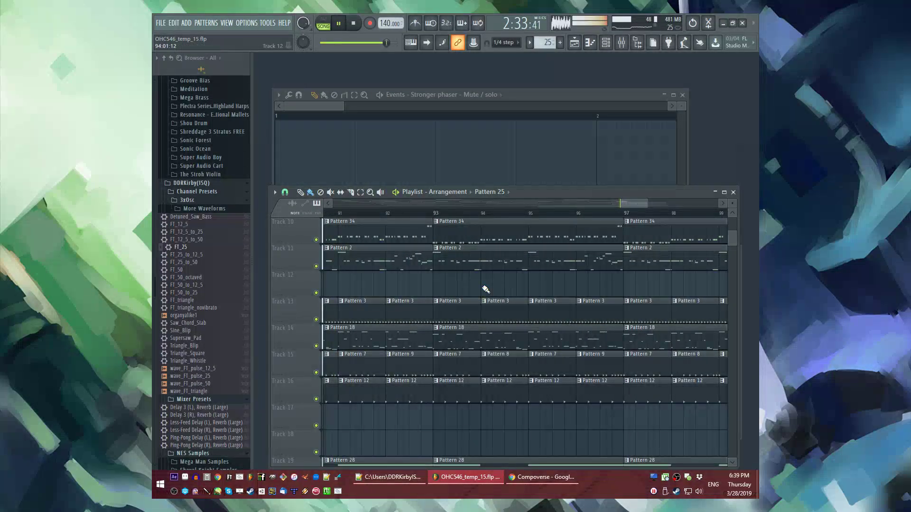
{"action": "scroll", "coordinate": [485, 288], "scroll_direction": "down", "scroll_amount": 1}
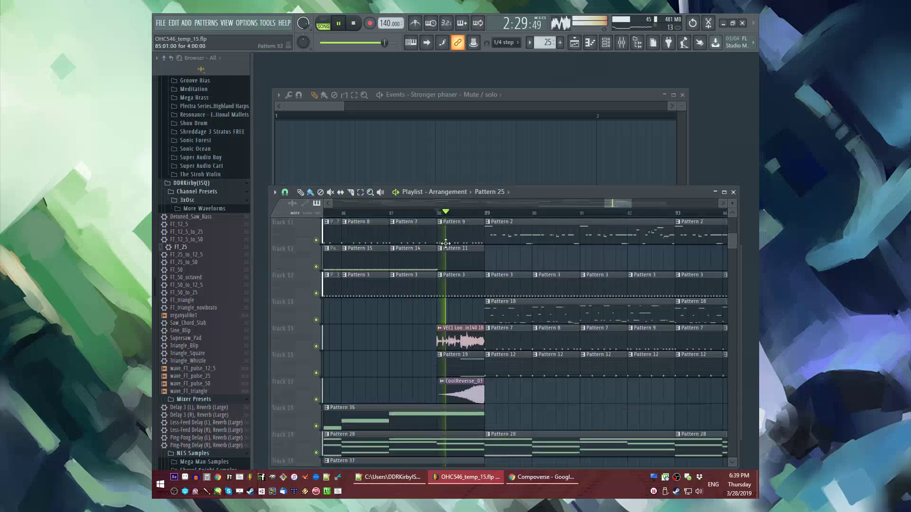
{"action": "scroll", "coordinate": [455, 249], "scroll_direction": "down", "scroll_amount": 1}
{"action": "scroll", "coordinate": [496, 274], "scroll_direction": "up", "scroll_amount": 6}
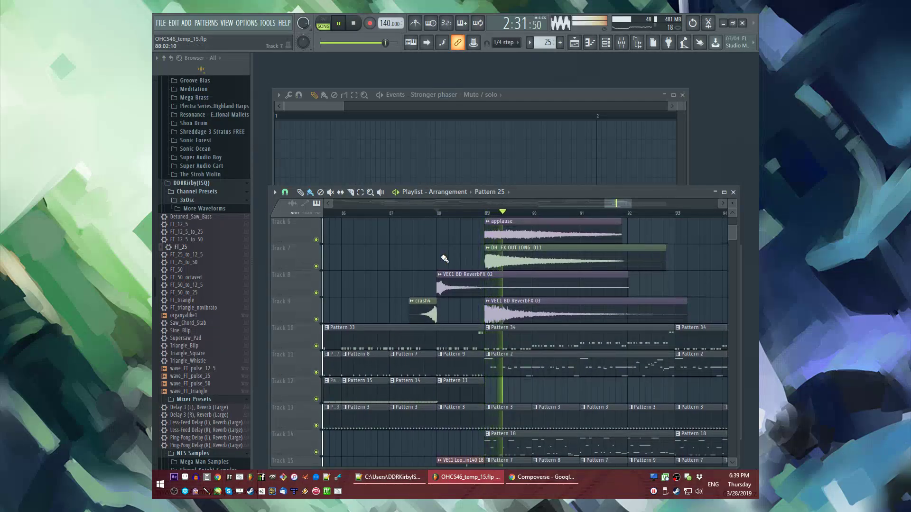
{"action": "scroll", "coordinate": [441, 259], "scroll_direction": "down", "scroll_amount": 3, "text": "ctrl"}
{"action": "scroll", "coordinate": [542, 263], "scroll_direction": "down", "scroll_amount": 3}
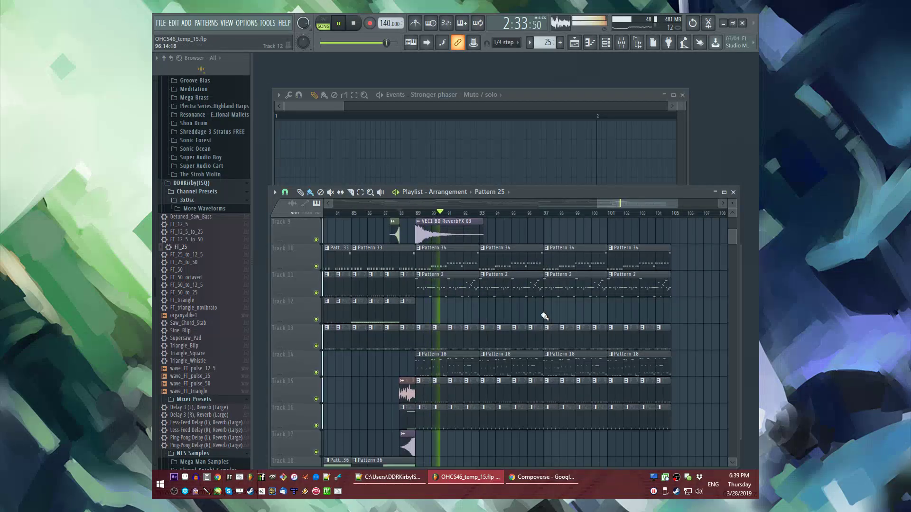
{"action": "scroll", "coordinate": [545, 316], "scroll_direction": "down", "scroll_amount": 2}
{"action": "scroll", "coordinate": [531, 318], "scroll_direction": "up", "scroll_amount": 3}
{"action": "scroll", "coordinate": [522, 319], "scroll_direction": "down", "scroll_amount": 3}
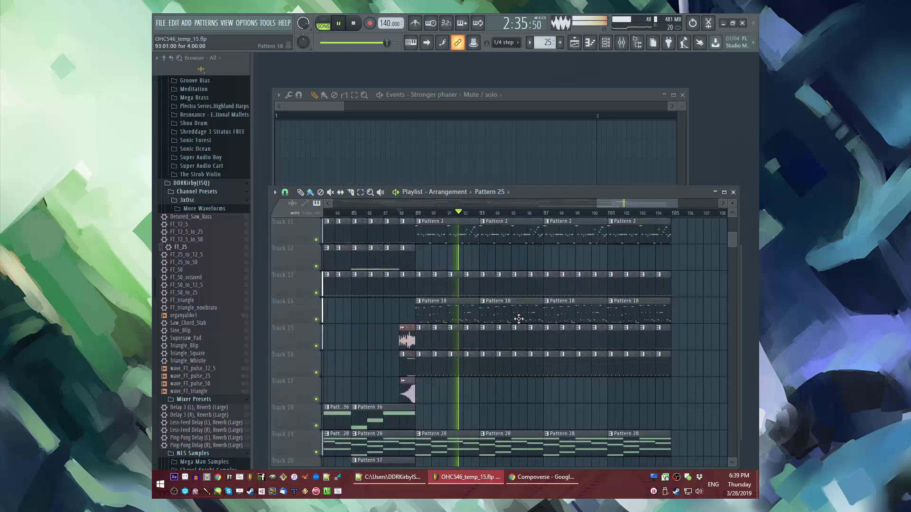
{"action": "scroll", "coordinate": [520, 321], "scroll_direction": "down", "scroll_amount": 4}
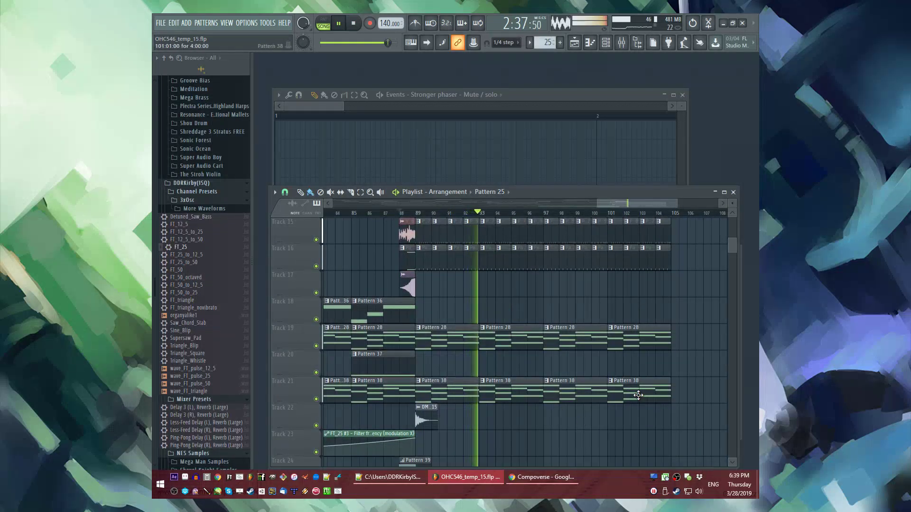
Step: Audition the FT and Alchemy mixer tracks during playback and inspect the parametric EQ on Alchemy and FT_50
{"action": "key", "text": "F9"}
{"action": "left_click", "coordinate": [517, 311]}
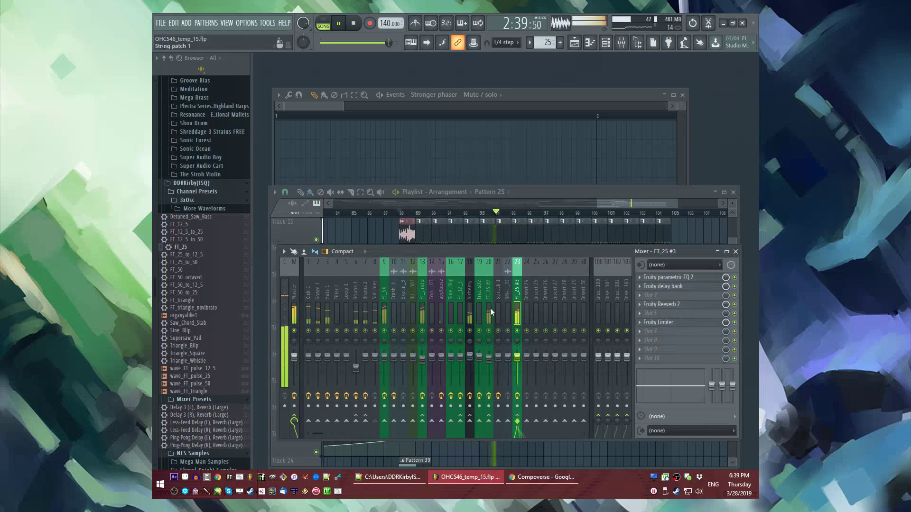
{"action": "left_click", "coordinate": [485, 307]}
{"action": "left_click", "coordinate": [465, 308]}
{"action": "left_click", "coordinate": [421, 311]}
{"action": "left_click", "coordinate": [470, 313]}
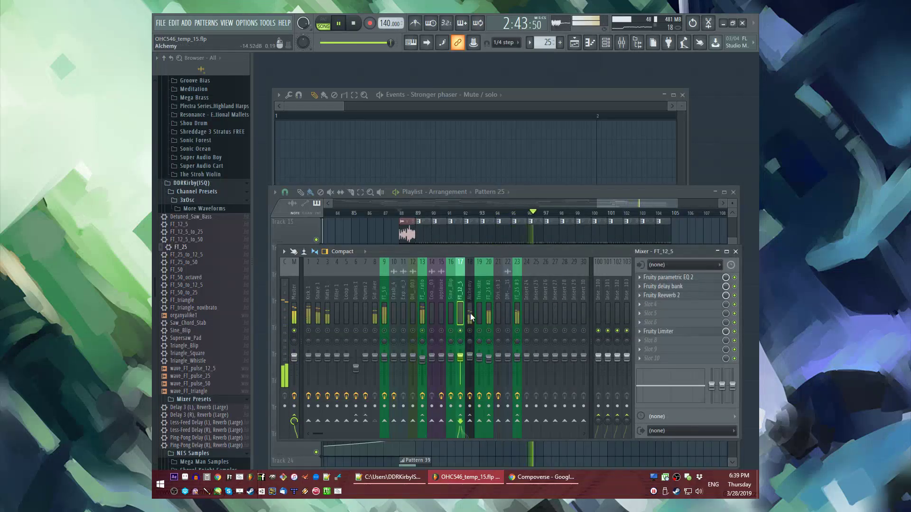
{"action": "left_click", "coordinate": [672, 279]}
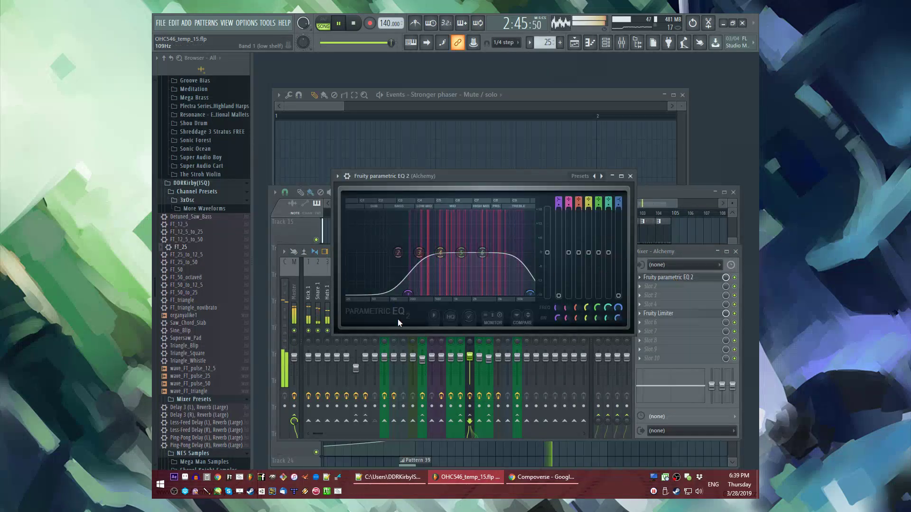
{"action": "left_click", "coordinate": [330, 311]}
{"action": "left_click", "coordinate": [384, 306]}
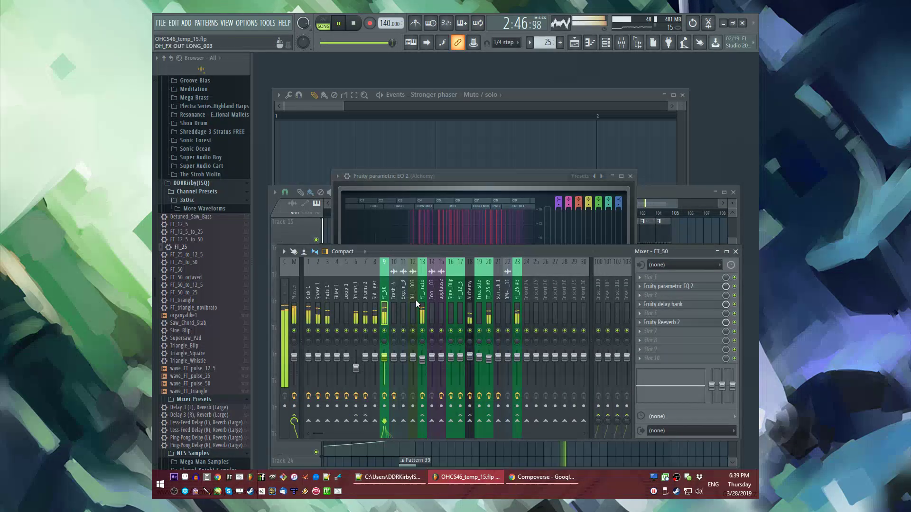
{"action": "left_click", "coordinate": [657, 287]}
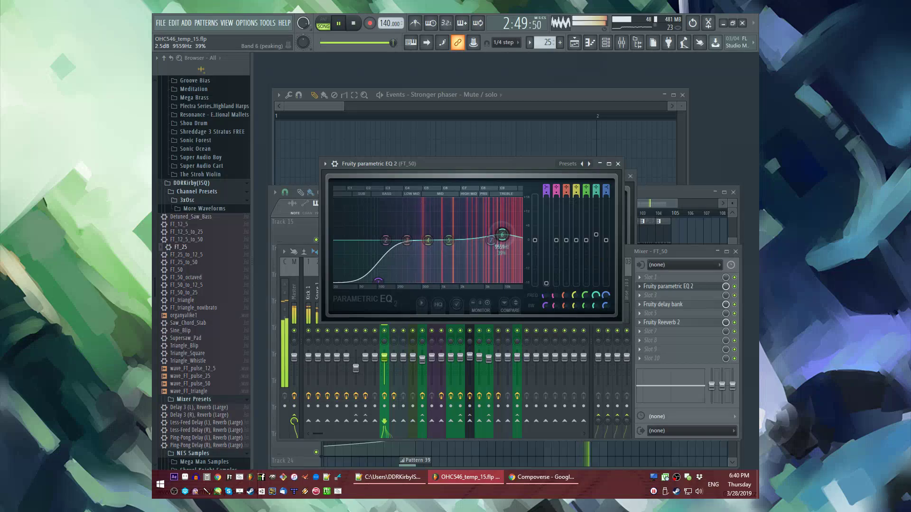
Step: Duplicate the pattern clips of bars 89 to 105 so that the section continues to bar 121
{"action": "key", "text": "F5"}
{"action": "scroll", "coordinate": [574, 246], "scroll_direction": "up", "scroll_amount": 1}
{"action": "left_click_drag", "start_coordinate": [687, 429], "coordinate": [433, 325]}
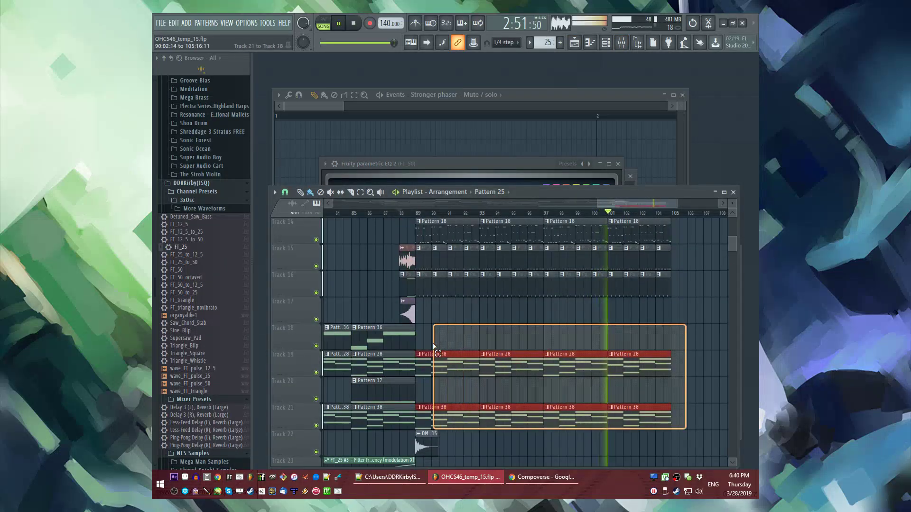
{"action": "key", "text": "ctrl+b"}
{"action": "left_click_drag", "start_coordinate": [554, 322], "coordinate": [447, 305]}
{"action": "key", "text": "ctrl+b"}
{"action": "scroll", "coordinate": [452, 305], "scroll_direction": "down", "scroll_amount": 3}
{"action": "scroll", "coordinate": [528, 321], "scroll_direction": "up", "scroll_amount": 3}
{"action": "scroll", "coordinate": [463, 304], "scroll_direction": "down", "scroll_amount": 2}
Step: Copy the reverb, reverse and long-out effect clips from around bars 24 to 36 so their hits fall at bars 97 and 105
{"action": "scroll", "coordinate": [427, 304], "scroll_direction": "left", "scroll_amount": 8}
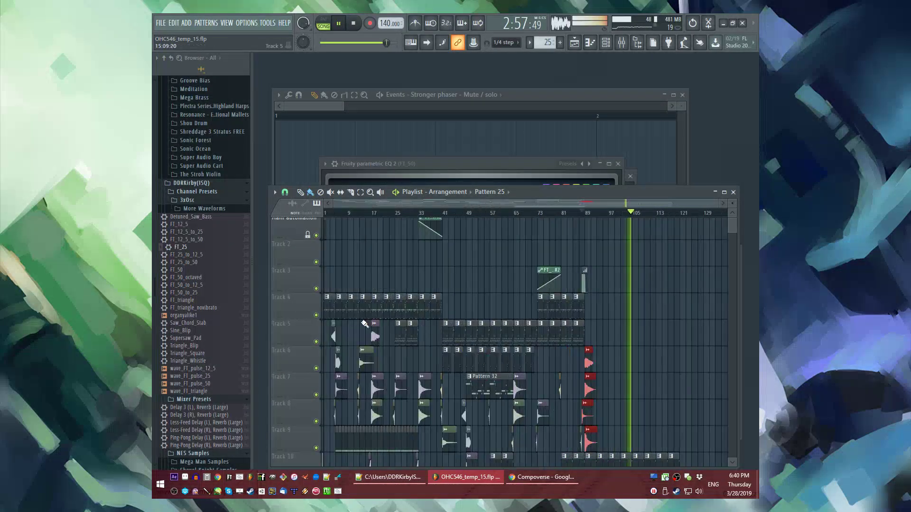
{"action": "scroll", "coordinate": [335, 294], "scroll_direction": "up", "scroll_amount": 1}
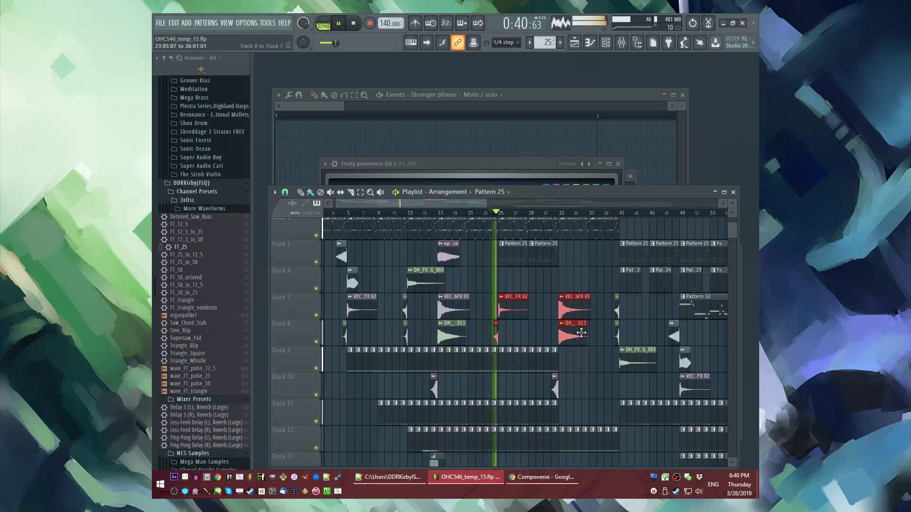
{"action": "scroll", "coordinate": [436, 286], "scroll_direction": "down", "scroll_amount": 3}
{"action": "scroll", "coordinate": [438, 392], "scroll_direction": "down", "scroll_amount": 1}
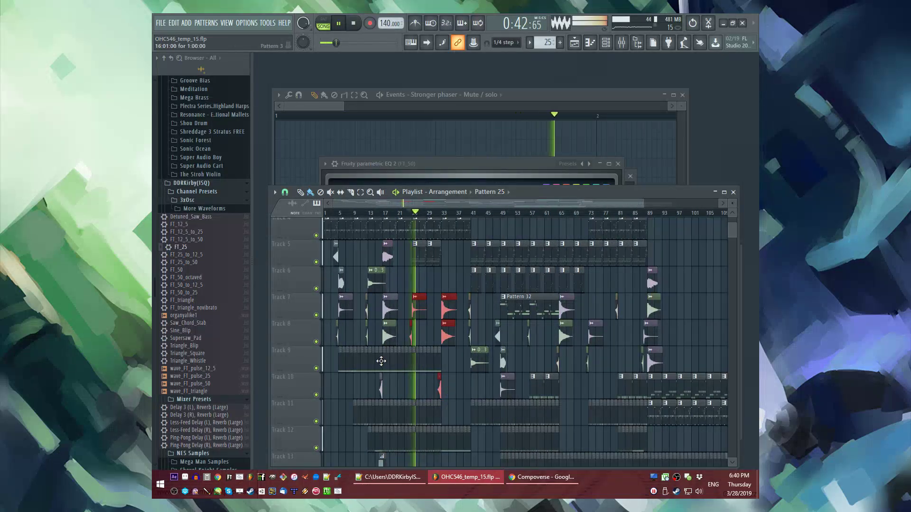
{"action": "scroll", "coordinate": [656, 372], "scroll_direction": "up", "scroll_amount": 5}
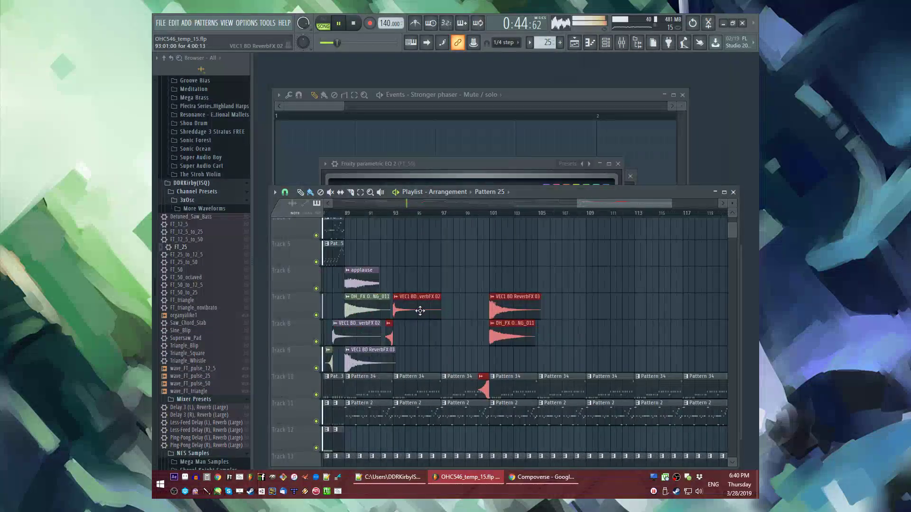
{"action": "scroll", "coordinate": [467, 229], "scroll_direction": "down", "scroll_amount": 2}
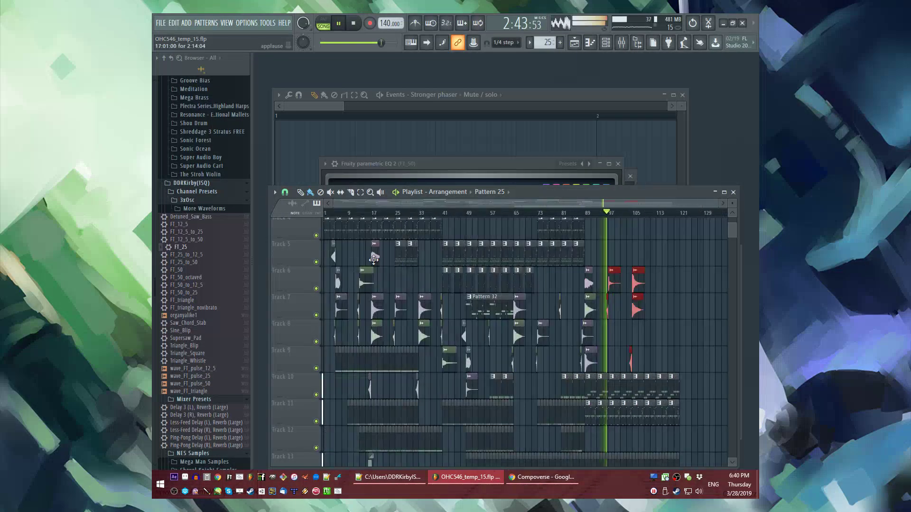
Step: Place two Pattern 25 clips on Track 5 at bars 97 and 101
{"action": "scroll", "coordinate": [648, 289], "scroll_direction": "up", "scroll_amount": 2}
{"action": "left_click_drag", "start_coordinate": [486, 252], "coordinate": [649, 252]}
{"action": "scroll", "coordinate": [534, 264], "scroll_direction": "up", "scroll_amount": 1}
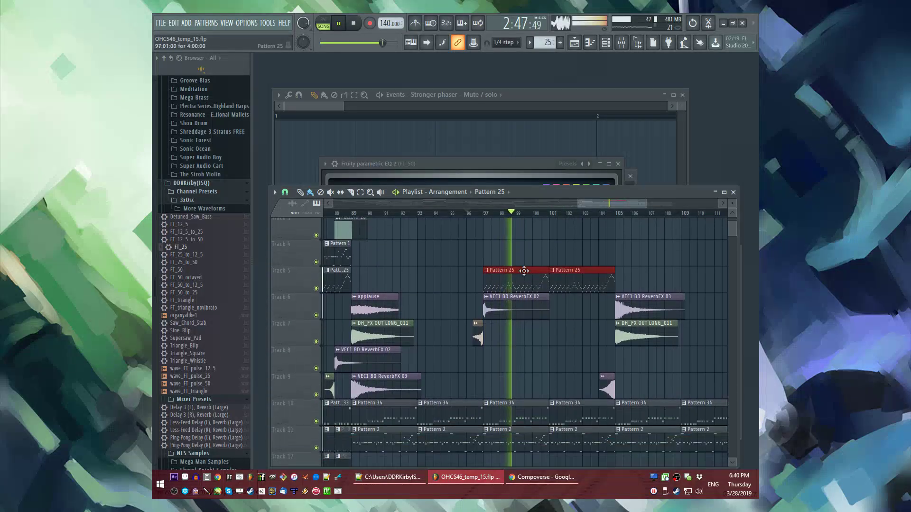
Step: Copy the earlier Pattern 23 and Pattern 24 clips to Track 8 at bars 113 and 117
{"action": "scroll", "coordinate": [463, 259], "scroll_direction": "down", "scroll_amount": 3}
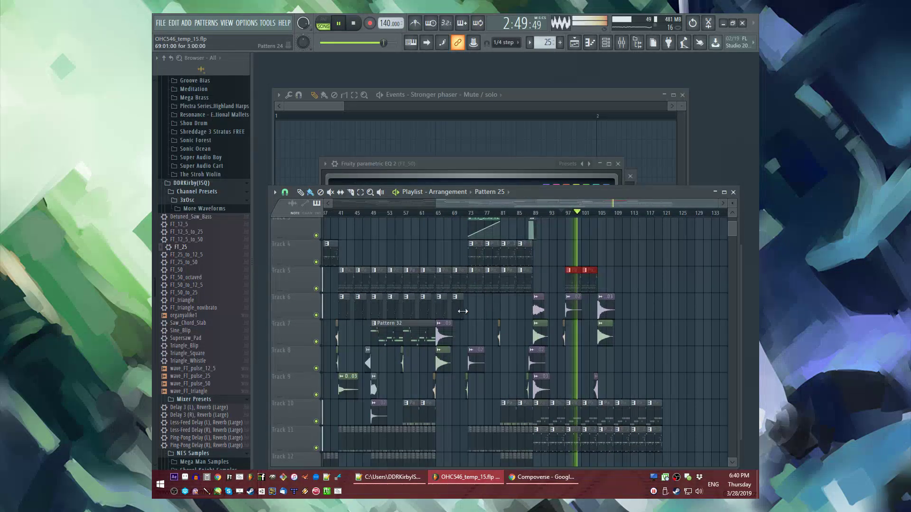
{"action": "scroll", "coordinate": [636, 311], "scroll_direction": "up", "scroll_amount": 4}
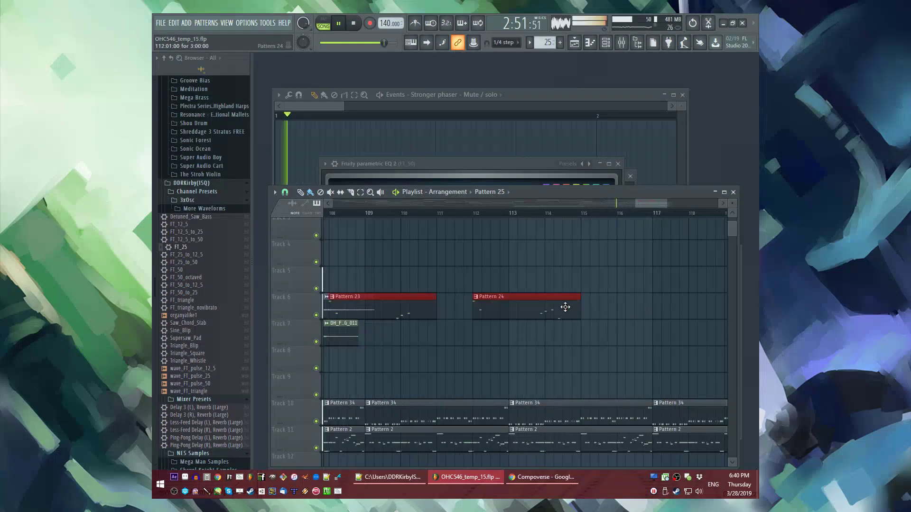
{"action": "scroll", "coordinate": [585, 309], "scroll_direction": "down", "scroll_amount": 1}
{"action": "scroll", "coordinate": [522, 322], "scroll_direction": "down", "scroll_amount": 2}
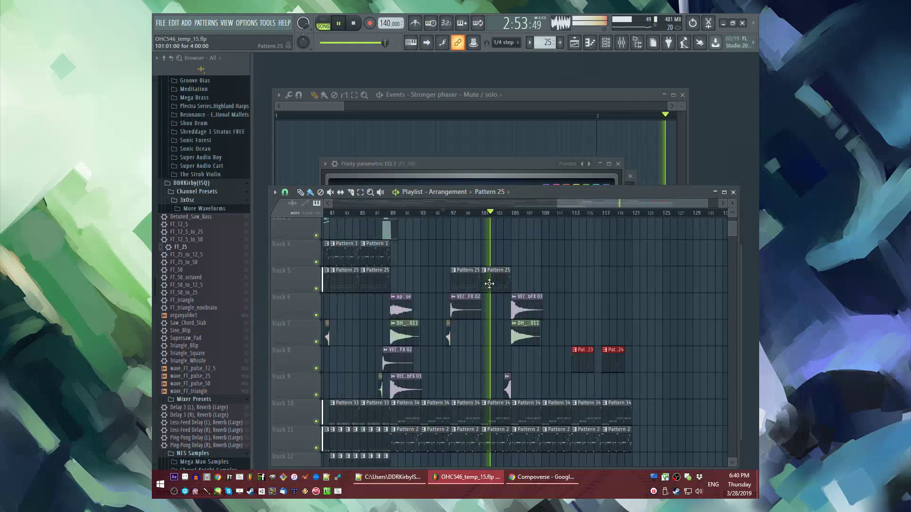
Step: Extend the Pattern 25 run on Track 5 with clips at bars 105, 109 and 113
{"action": "scroll", "coordinate": [500, 289], "scroll_direction": "up", "scroll_amount": 2}
{"action": "left_click_drag", "start_coordinate": [537, 284], "coordinate": [702, 284]}
{"action": "scroll", "coordinate": [588, 285], "scroll_direction": "down", "scroll_amount": 2}
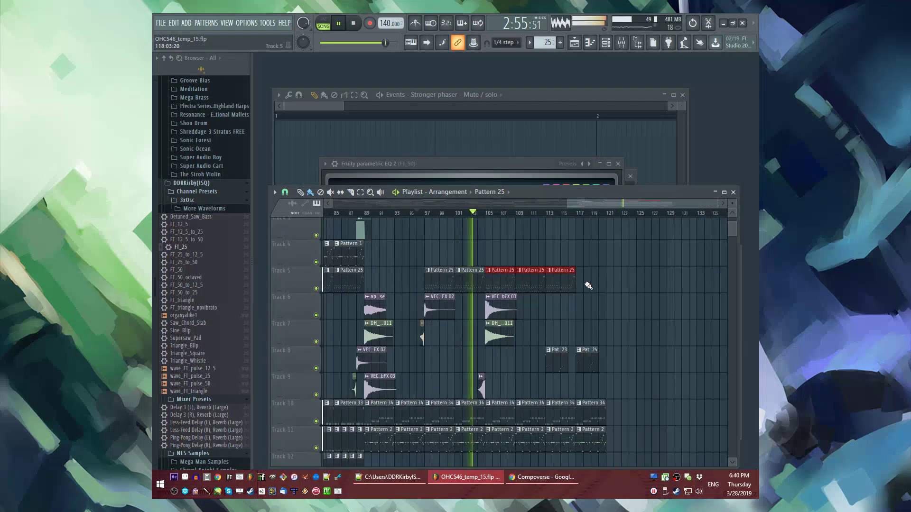
Step: Copy the FT_25 #3 filter frequency automation clip on Track 23 to bar 105 and make the copy unique
{"action": "scroll", "coordinate": [536, 313], "scroll_direction": "down", "scroll_amount": 10}
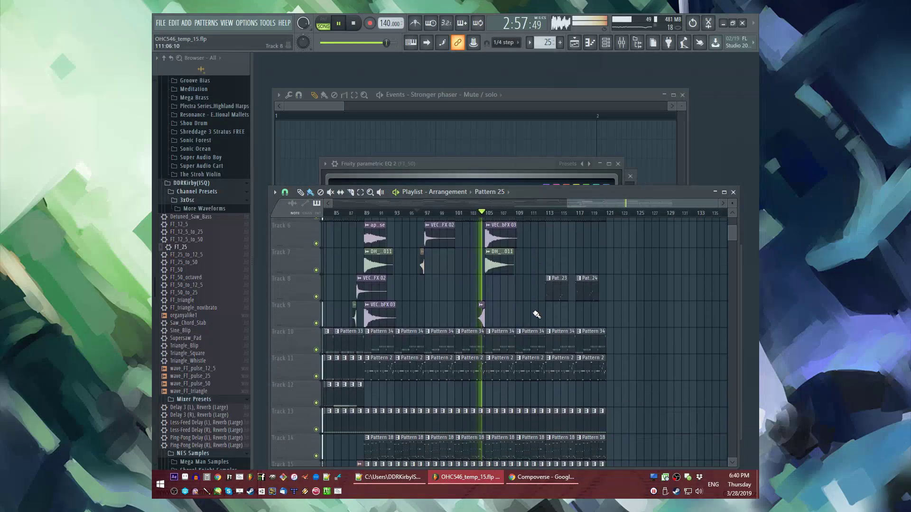
{"action": "scroll", "coordinate": [514, 361], "scroll_direction": "up", "scroll_amount": 2}
{"action": "left_click", "coordinate": [513, 365]}
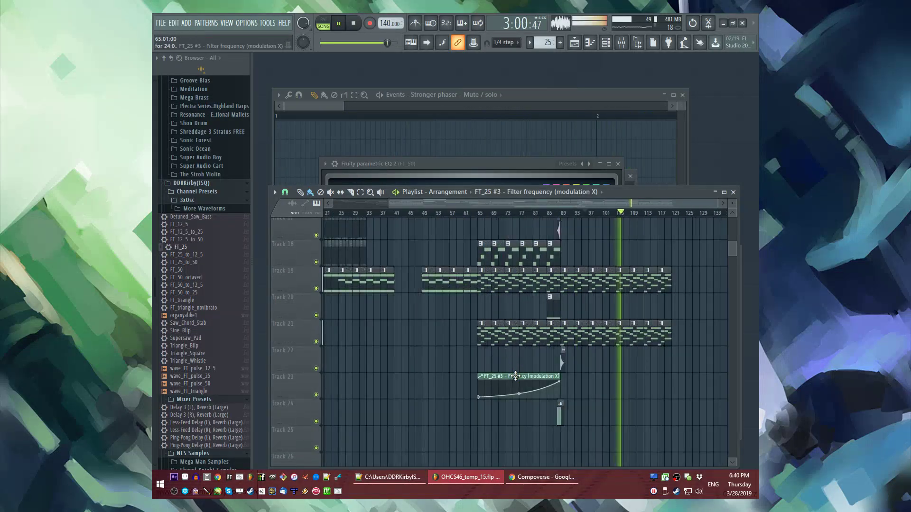
{"action": "left_click", "coordinate": [444, 382]}
{"action": "left_click", "coordinate": [436, 378]}
{"action": "left_click", "coordinate": [453, 422]}
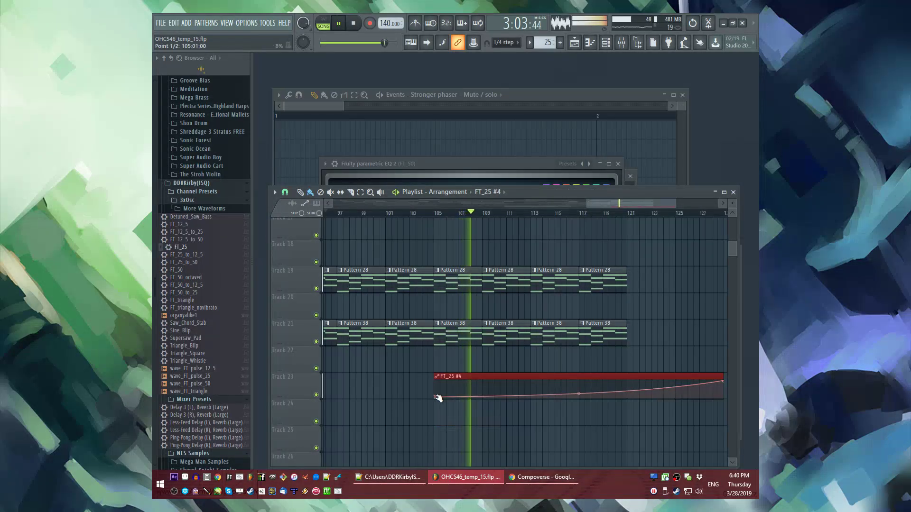
Step: Reshape the FT_25 #4 automation clip on Track 23 into a falling curve that starts high at bar 105 and ends at bar 121
{"action": "left_click_drag", "start_coordinate": [436, 397], "coordinate": [426, 370]}
{"action": "left_click_drag", "start_coordinate": [725, 384], "coordinate": [626, 396]}
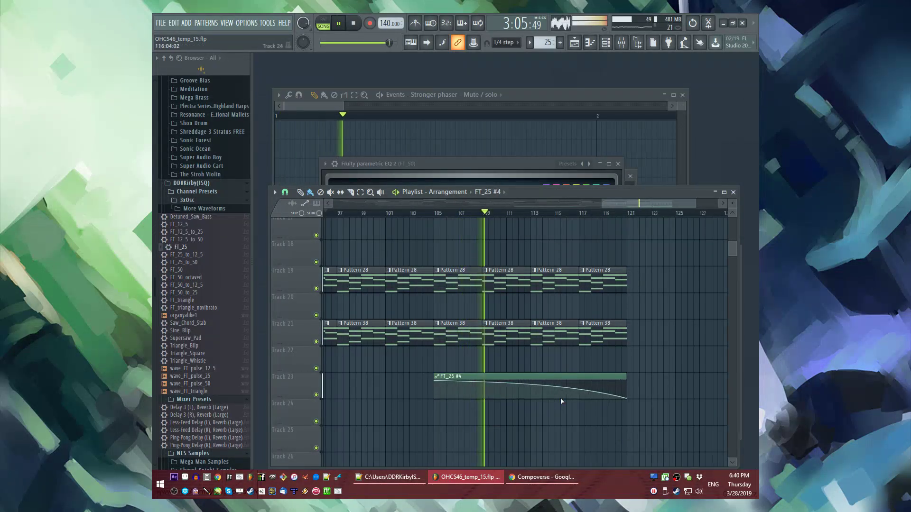
{"action": "scroll", "coordinate": [638, 349], "scroll_direction": "up", "scroll_amount": 4}
{"action": "scroll", "coordinate": [650, 326], "scroll_direction": "up", "scroll_amount": 4}
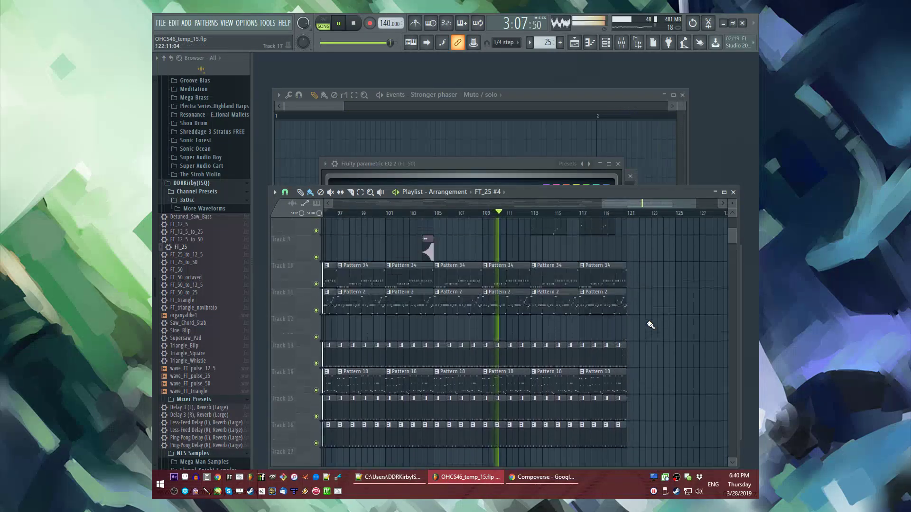
{"action": "scroll", "coordinate": [647, 323], "scroll_direction": "up", "scroll_amount": 1}
{"action": "scroll", "coordinate": [665, 339], "scroll_direction": "up", "scroll_amount": 2}
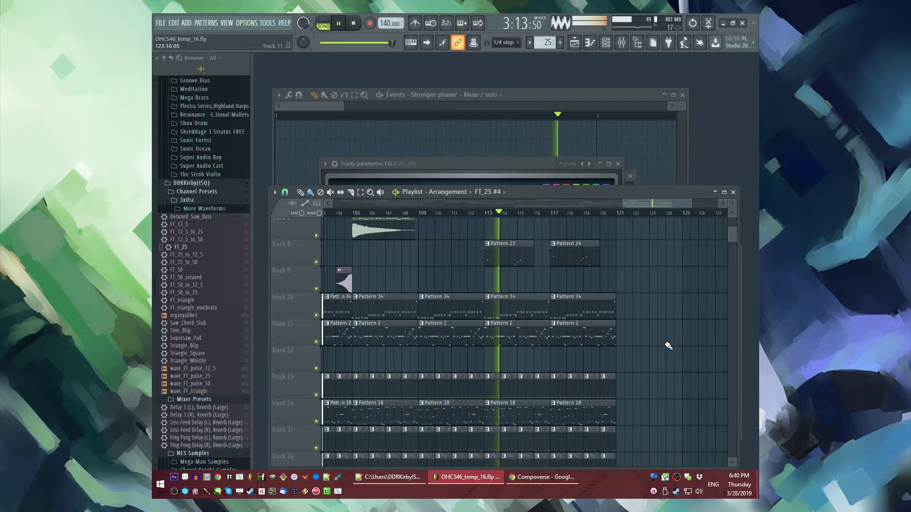
{"action": "scroll", "coordinate": [668, 345], "scroll_direction": "up", "scroll_amount": 4}
Step: Copy the Pattern 23 and Pattern 24 clips on Track 8 to bars 105 and 109
{"action": "left_click_drag", "start_coordinate": [472, 351], "coordinate": [474, 370]}
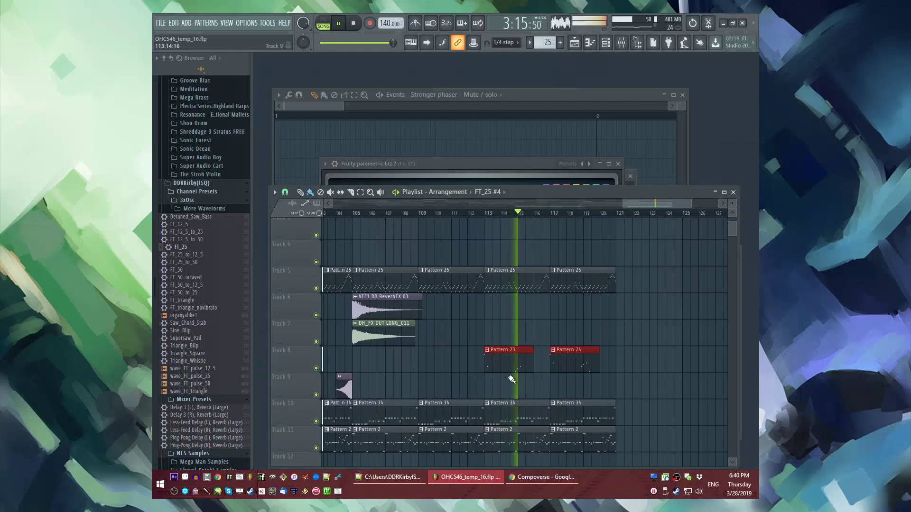
{"action": "scroll", "coordinate": [493, 376], "scroll_direction": "up", "scroll_amount": 2}
{"action": "left_click_drag", "start_coordinate": [582, 361], "coordinate": [401, 360]}
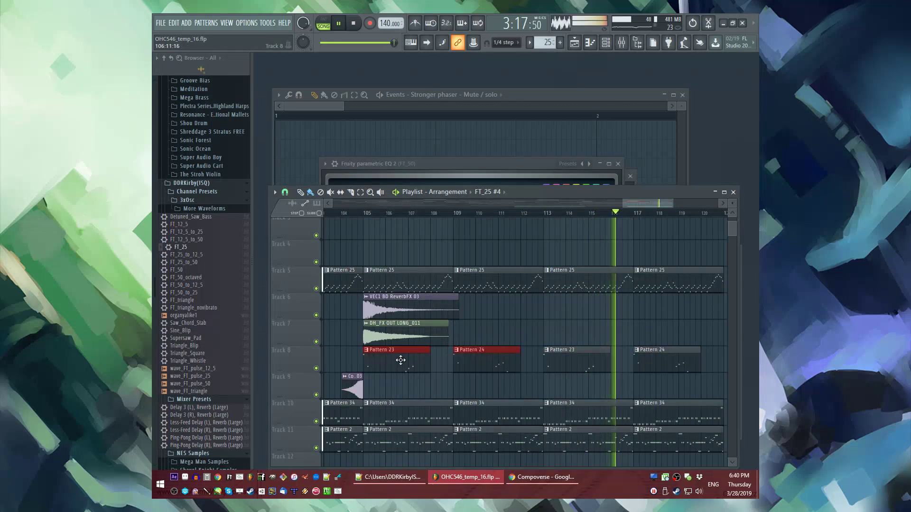
{"action": "scroll", "coordinate": [400, 361], "scroll_direction": "down", "scroll_amount": 2}
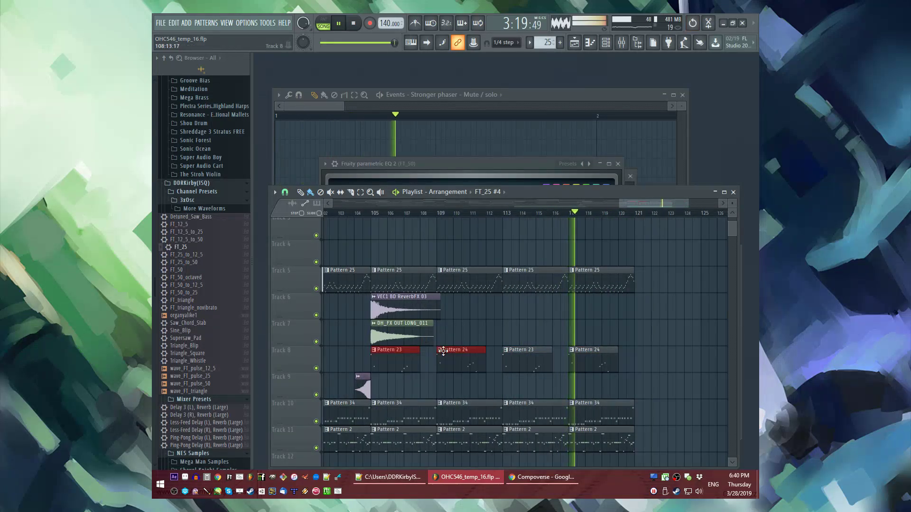
{"action": "scroll", "coordinate": [569, 351], "scroll_direction": "down", "scroll_amount": 4}
{"action": "scroll", "coordinate": [522, 360], "scroll_direction": "up", "scroll_amount": 3}
Step: Place Pattern 32 on Track 12 across bars 105 to 121 and restart playback from about bar 105
{"action": "left_click_drag", "start_coordinate": [488, 346], "coordinate": [511, 419]}
{"action": "left_click", "coordinate": [498, 215]}
Step: Delete the Track 8 clips at bars 105 and 109, and move the remaining Pattern 23 and Pattern 24 clips to bars 121 and 125
{"action": "scroll", "coordinate": [427, 264], "scroll_direction": "up", "scroll_amount": 3}
{"action": "right_click", "coordinate": [465, 322]}
{"action": "right_click", "coordinate": [528, 326]}
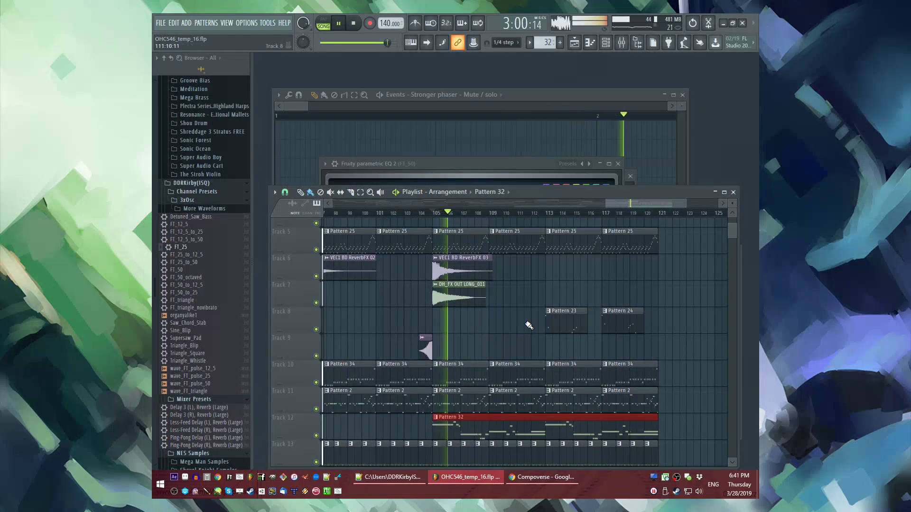
{"action": "scroll", "coordinate": [527, 324], "scroll_direction": "down", "scroll_amount": 2}
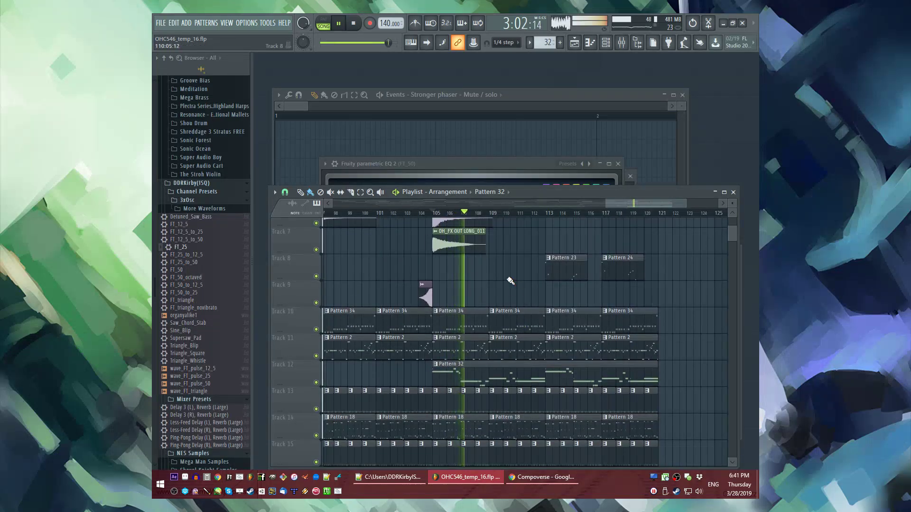
{"action": "left_click_drag", "start_coordinate": [550, 269], "coordinate": [658, 274]}
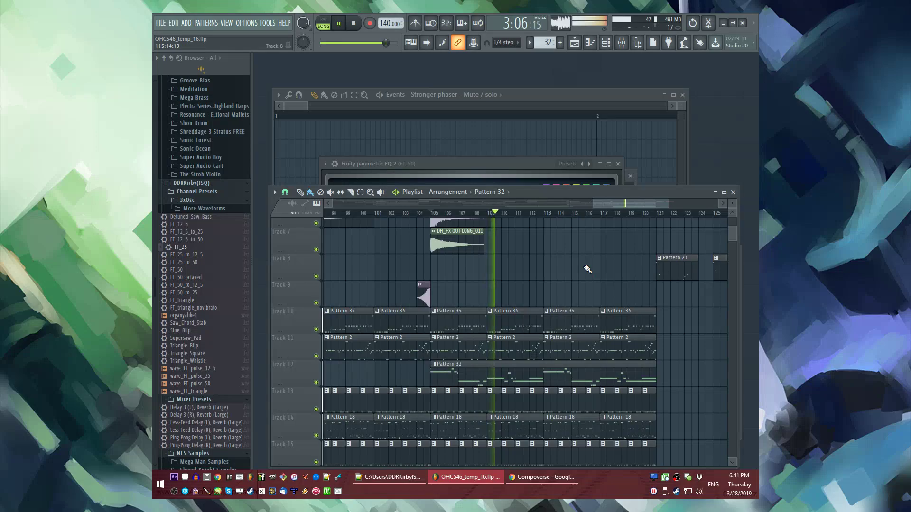
Step: Add Fruity parametric EQ 2 to the Triangle_Whistle mixer track, boosting about 1.5 dB near 9118 Hz and cutting the lows below about 226 Hz
{"action": "key", "text": "F9"}
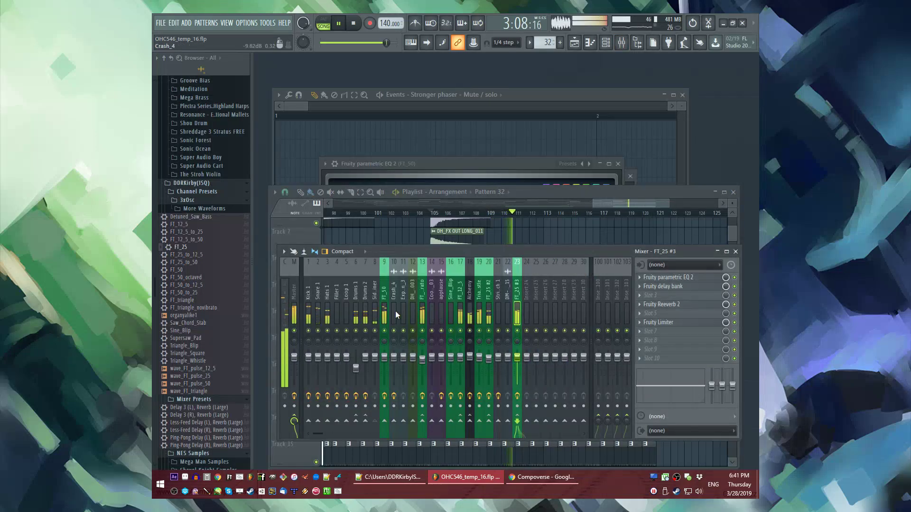
{"action": "left_click", "coordinate": [423, 311]}
{"action": "left_click", "coordinate": [480, 308]}
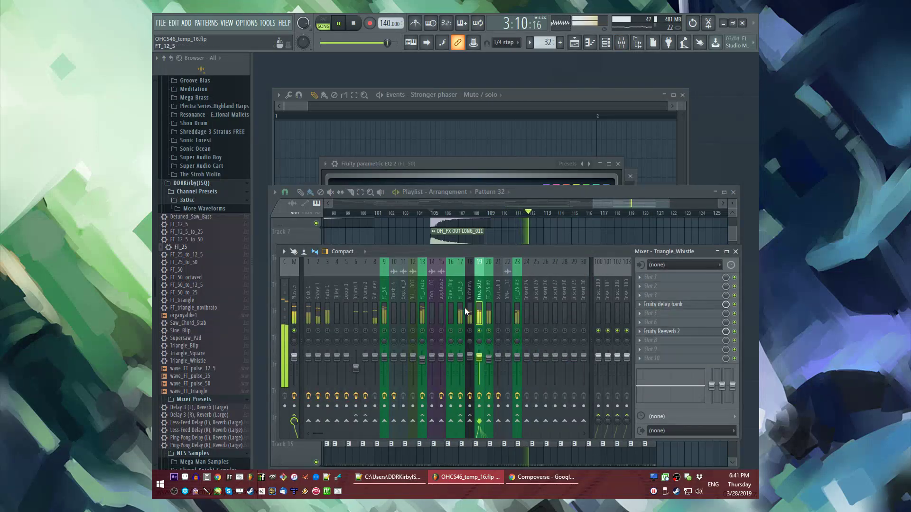
{"action": "left_click", "coordinate": [640, 281]}
{"action": "left_click", "coordinate": [526, 325]}
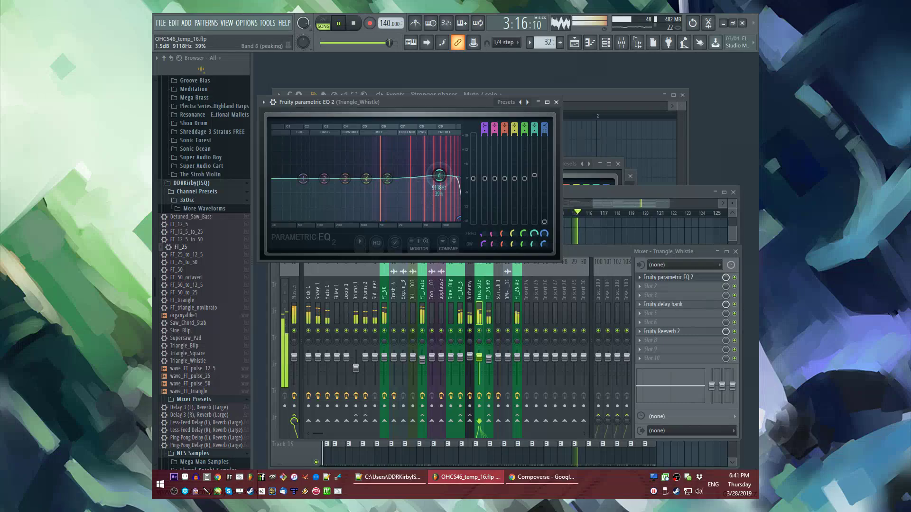
{"action": "left_click_drag", "start_coordinate": [303, 178], "coordinate": [341, 211]}
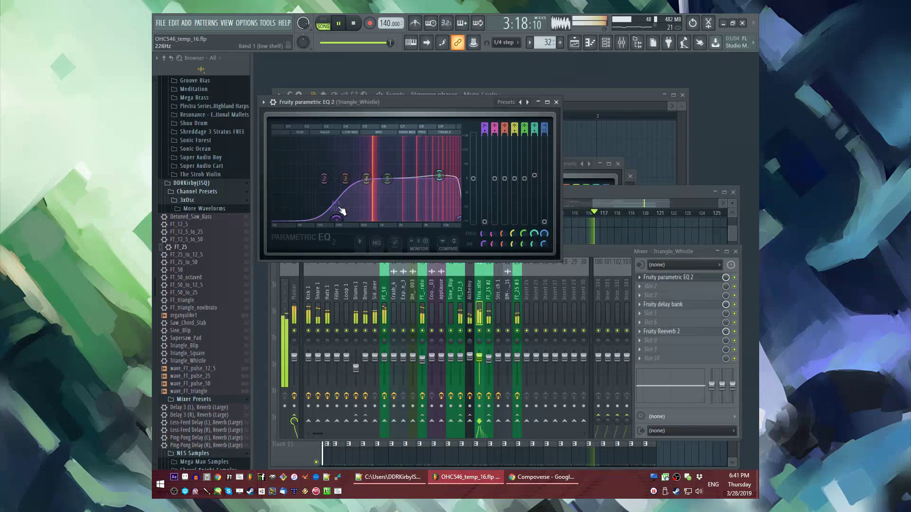
{"action": "left_click", "coordinate": [615, 237]}
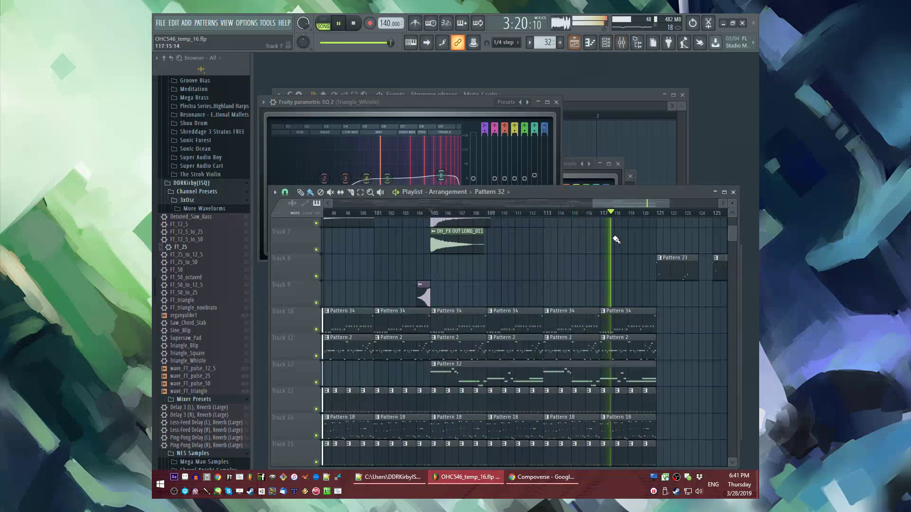
Step: Examine the clips on all tracks up to bar 121 and restart playback from about bar 105
{"action": "scroll", "coordinate": [671, 378], "scroll_direction": "right", "scroll_amount": 2}
{"action": "left_click", "coordinate": [548, 354]}
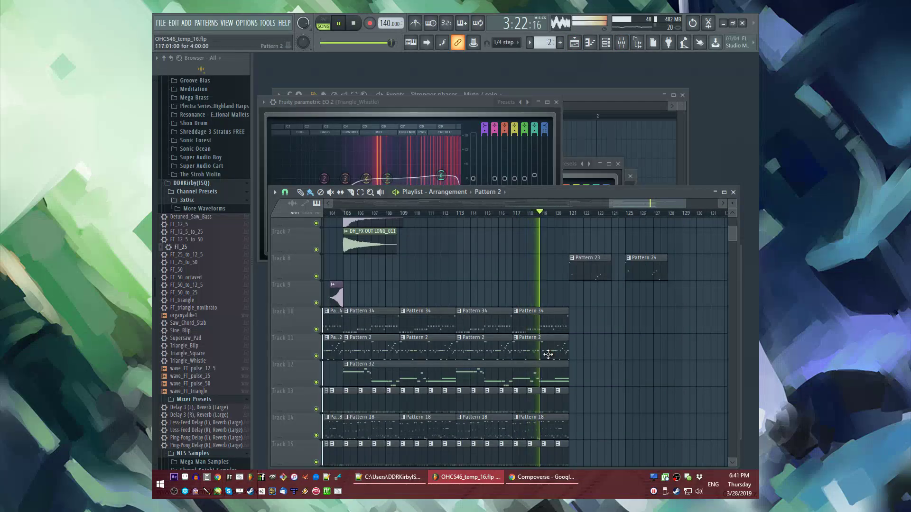
{"action": "scroll", "coordinate": [548, 355], "scroll_direction": "up", "scroll_amount": 3}
{"action": "scroll", "coordinate": [548, 354], "scroll_direction": "down", "scroll_amount": 3}
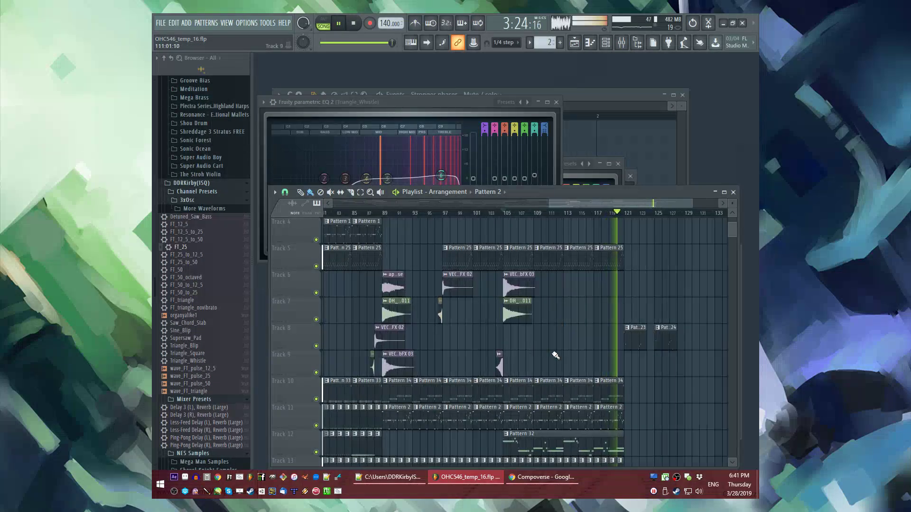
{"action": "scroll", "coordinate": [548, 353], "scroll_direction": "down", "scroll_amount": 4}
{"action": "scroll", "coordinate": [532, 267], "scroll_direction": "down", "scroll_amount": 4}
{"action": "scroll", "coordinate": [654, 403], "scroll_direction": "down", "scroll_amount": 3}
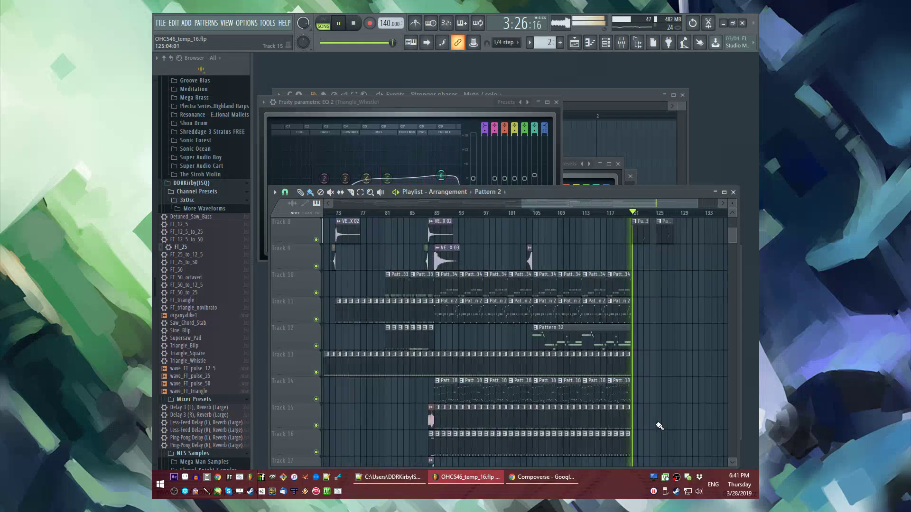
{"action": "scroll", "coordinate": [664, 412], "scroll_direction": "up", "scroll_amount": 3}
{"action": "key", "text": "space"}
{"action": "key", "text": "space"}
Step: Place a Pattern 16 clip on Track 4 at bar 120, just before the section change at bar 121
{"action": "scroll", "coordinate": [419, 284], "scroll_direction": "down", "scroll_amount": 4}
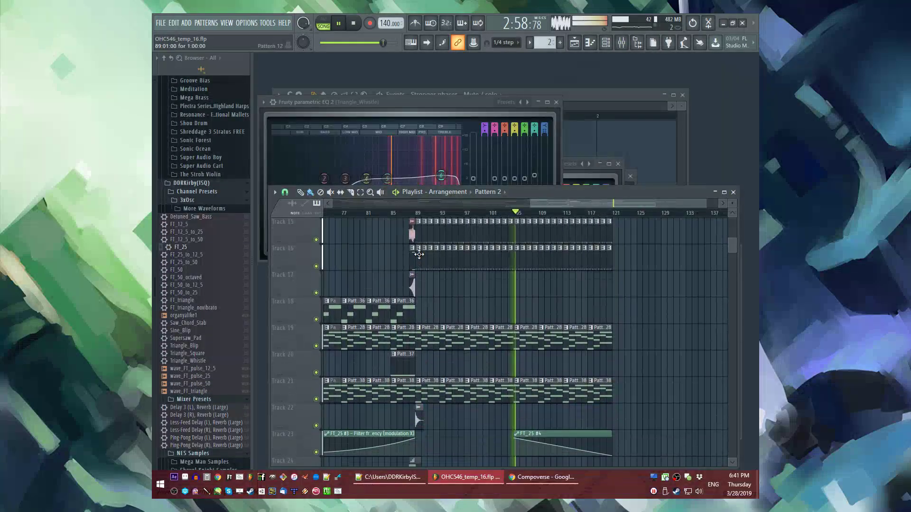
{"action": "left_click", "coordinate": [411, 213]}
{"action": "scroll", "coordinate": [521, 332], "scroll_direction": "down", "scroll_amount": 4}
{"action": "scroll", "coordinate": [570, 351], "scroll_direction": "up", "scroll_amount": 6}
{"action": "left_click", "coordinate": [609, 341]}
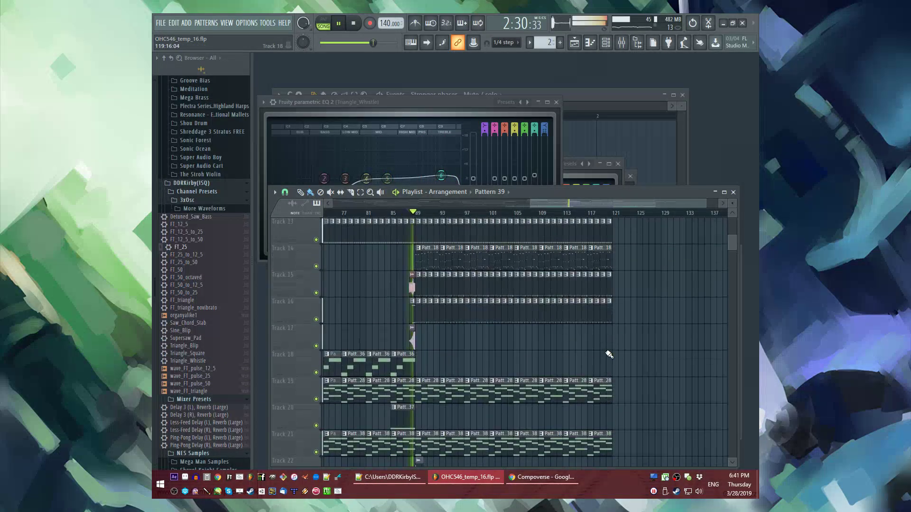
{"action": "scroll", "coordinate": [613, 341], "scroll_direction": "up", "scroll_amount": 10}
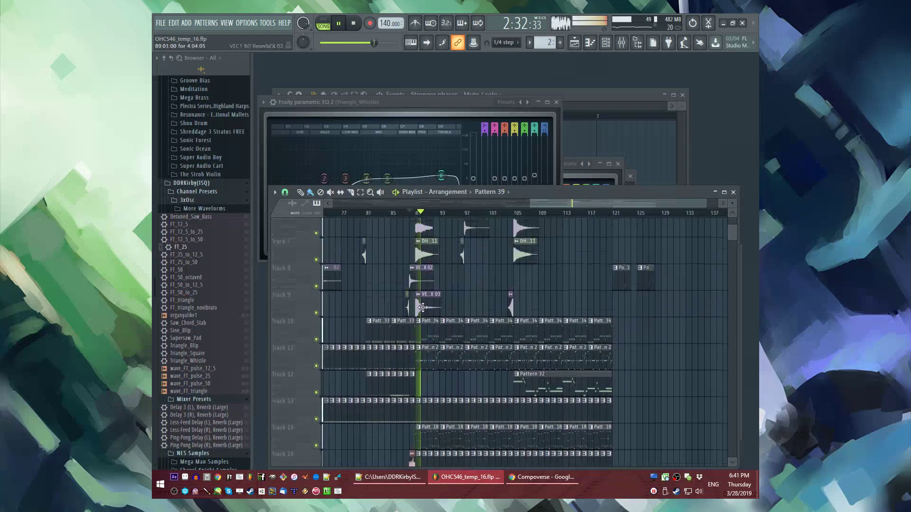
{"action": "scroll", "coordinate": [408, 266], "scroll_direction": "up", "scroll_amount": 1}
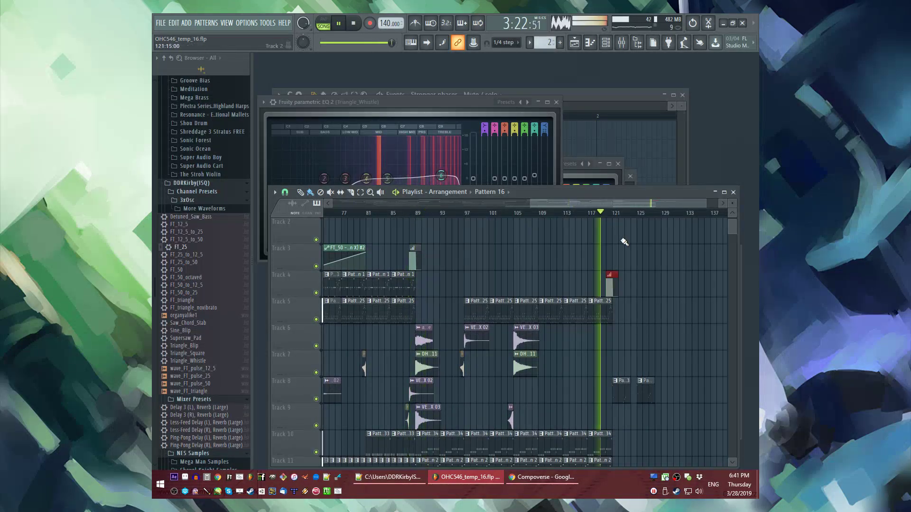
{"action": "scroll", "coordinate": [612, 303], "scroll_direction": "down", "scroll_amount": 2}
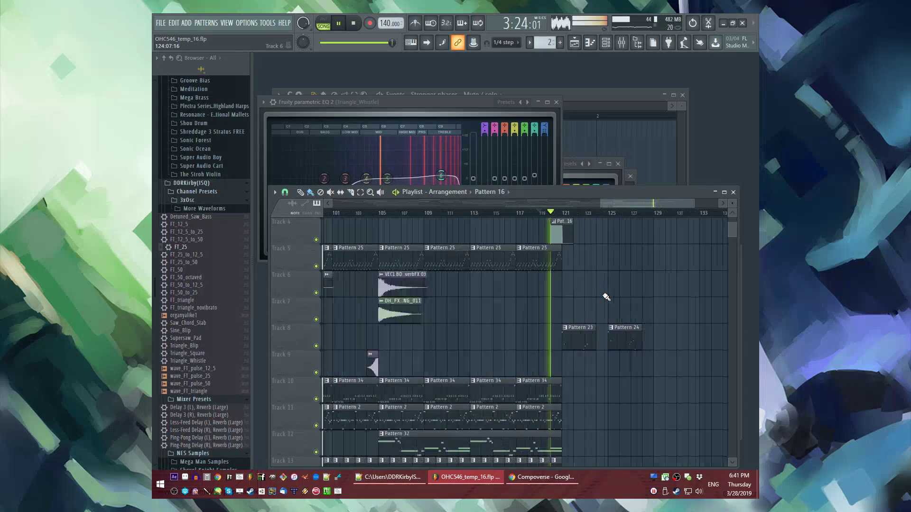
{"action": "scroll", "coordinate": [570, 265], "scroll_direction": "down", "scroll_amount": 2}
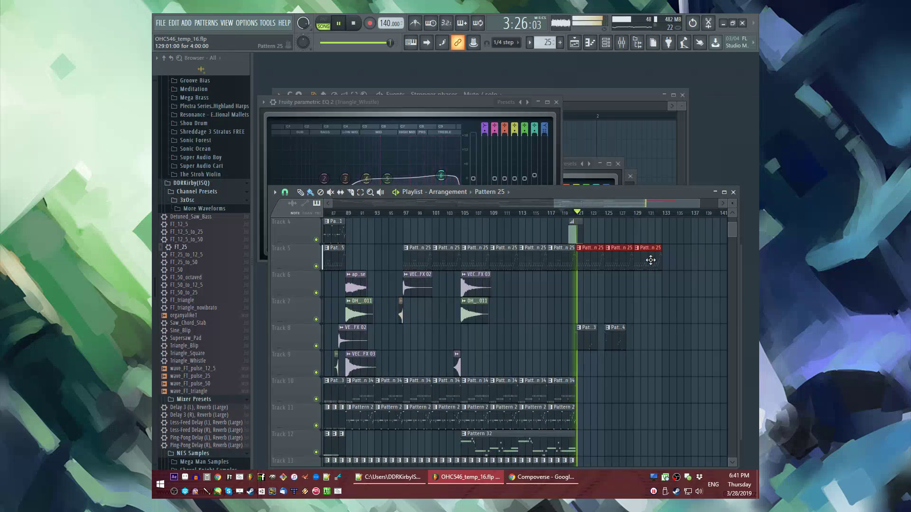
{"action": "scroll", "coordinate": [633, 273], "scroll_direction": "down", "scroll_amount": 2}
{"action": "scroll", "coordinate": [569, 284], "scroll_direction": "down", "scroll_amount": 1}
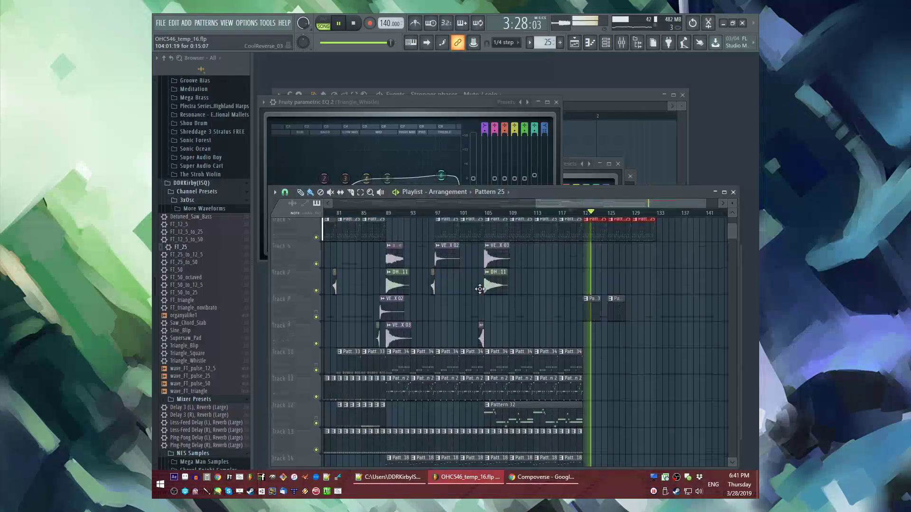
{"action": "scroll", "coordinate": [569, 285], "scroll_direction": "up", "scroll_amount": 2}
{"action": "right_click", "coordinate": [596, 285]}
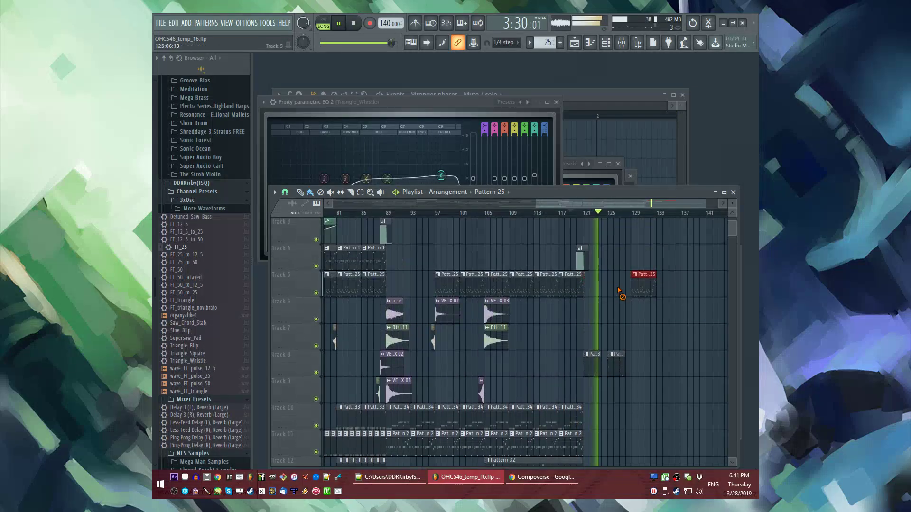
{"action": "left_click_drag", "start_coordinate": [592, 293], "coordinate": [704, 287]}
Step: Extend Track 8 with another pair of Pattern 23 and Pattern 24 clips at bars 129 and 133
{"action": "left_click", "coordinate": [616, 362]}
{"action": "scroll", "coordinate": [659, 369], "scroll_direction": "up", "scroll_amount": 3}
{"action": "scroll", "coordinate": [660, 369], "scroll_direction": "down", "scroll_amount": 2}
{"action": "left_click", "coordinate": [392, 366]}
{"action": "left_click_drag", "start_coordinate": [392, 365], "coordinate": [416, 370]}
{"action": "right_click", "coordinate": [541, 285]}
{"action": "right_click", "coordinate": [591, 285]}
{"action": "left_click_drag", "start_coordinate": [569, 244], "coordinate": [552, 350]}
Step: Duplicate the Pattern 34 and Pattern 2 clips of bars 105 to 121 on Tracks 10 and 11 into bars 121 to 137
{"action": "scroll", "coordinate": [552, 350], "scroll_direction": "down", "scroll_amount": 3}
{"action": "scroll", "coordinate": [541, 346], "scroll_direction": "down", "scroll_amount": 3}
{"action": "left_click", "coordinate": [494, 343]}
{"action": "left_click_drag", "start_coordinate": [518, 322], "coordinate": [383, 375]}
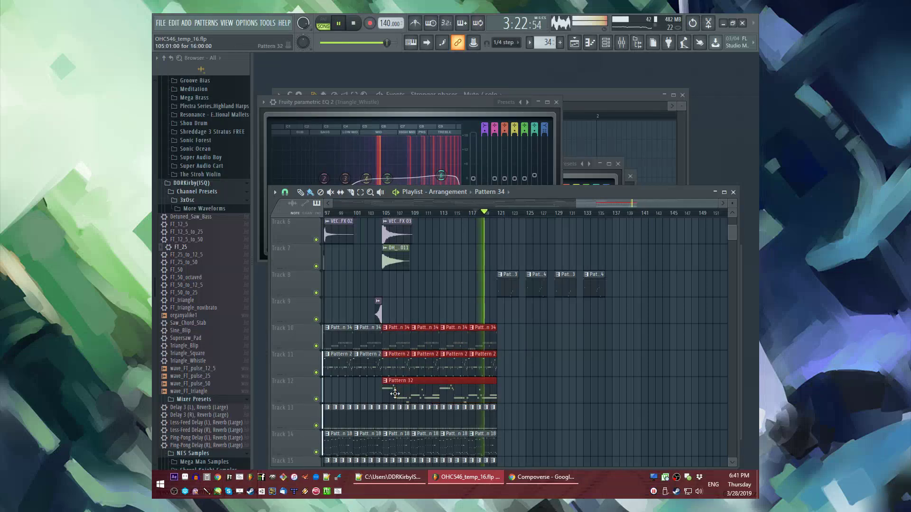
{"action": "key", "text": "ctrl+b"}
Step: Duplicate the clips of bars 105 to 121 on Tracks 13 through 16 into bars 121 to 137
{"action": "scroll", "coordinate": [511, 334], "scroll_direction": "down", "scroll_amount": 3}
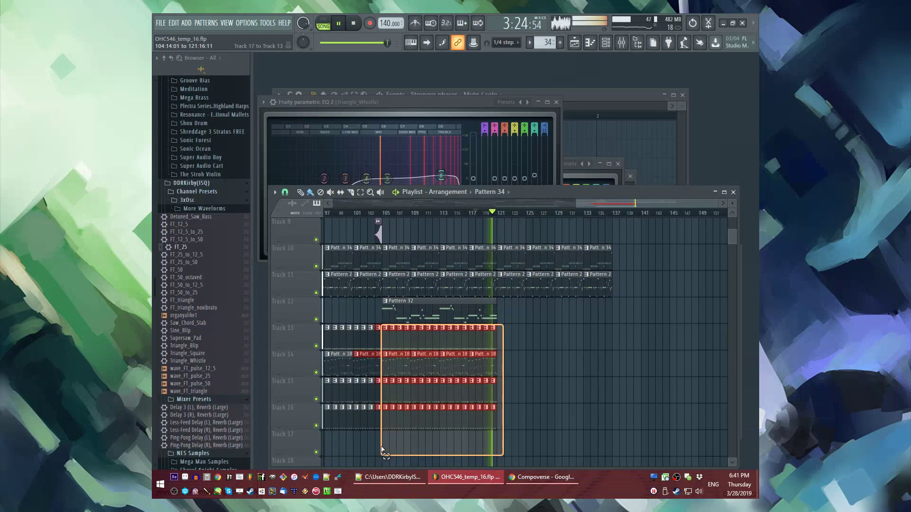
{"action": "left_click_drag", "start_coordinate": [382, 450], "coordinate": [385, 443]}
{"action": "key", "text": "ctrl+b"}
{"action": "scroll", "coordinate": [482, 427], "scroll_direction": "down", "scroll_amount": 6}
{"action": "left_click_drag", "start_coordinate": [514, 325], "coordinate": [406, 401]}
{"action": "key", "text": "ctrl+b"}
{"action": "scroll", "coordinate": [522, 362], "scroll_direction": "up", "scroll_amount": 3}
{"action": "scroll", "coordinate": [521, 362], "scroll_direction": "down", "scroll_amount": 3}
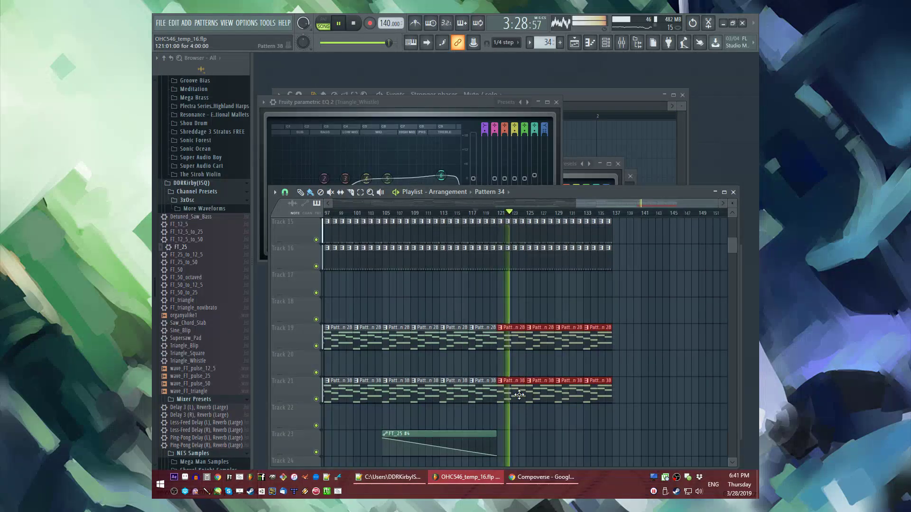
{"action": "scroll", "coordinate": [519, 395], "scroll_direction": "up", "scroll_amount": 4}
{"action": "right_click", "coordinate": [531, 462]}
{"action": "right_click", "coordinate": [526, 418]}
{"action": "scroll", "coordinate": [564, 403], "scroll_direction": "up", "scroll_amount": 7}
{"action": "scroll", "coordinate": [584, 385], "scroll_direction": "down", "scroll_amount": 1, "text": "ctrl"}
{"action": "left_click", "coordinate": [522, 369]}
{"action": "scroll", "coordinate": [522, 368], "scroll_direction": "up", "scroll_amount": 1, "text": "ctrl"}
{"action": "scroll", "coordinate": [525, 367], "scroll_direction": "up", "scroll_amount": 4}
Step: Replace the Pattern 18 clips on Track 14 from bar 121 onward with Pattern 17 clips, and save the project
{"action": "scroll", "coordinate": [514, 362], "scroll_direction": "down", "scroll_amount": 9}
{"action": "scroll", "coordinate": [508, 265], "scroll_direction": "down", "scroll_amount": 1, "text": "ctrl"}
{"action": "scroll", "coordinate": [545, 308], "scroll_direction": "up", "scroll_amount": 1, "text": "ctrl"}
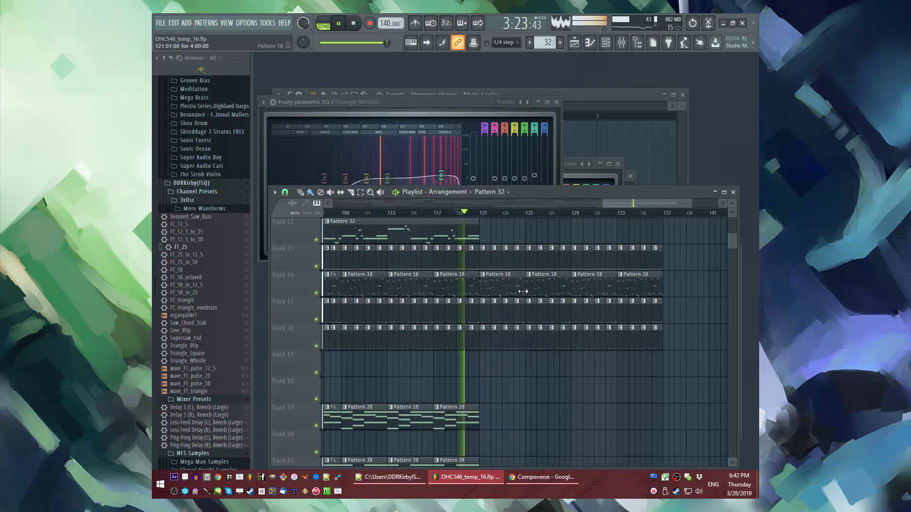
{"action": "scroll", "coordinate": [507, 331], "scroll_direction": "up", "scroll_amount": 2}
{"action": "scroll", "coordinate": [466, 333], "scroll_direction": "down", "scroll_amount": 3, "text": "ctrl"}
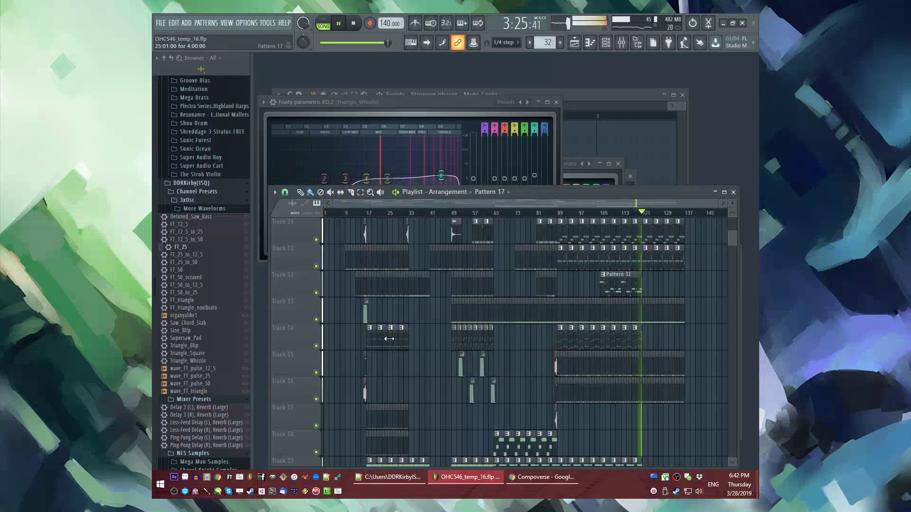
{"action": "scroll", "coordinate": [597, 343], "scroll_direction": "up", "scroll_amount": 3, "text": "ctrl"}
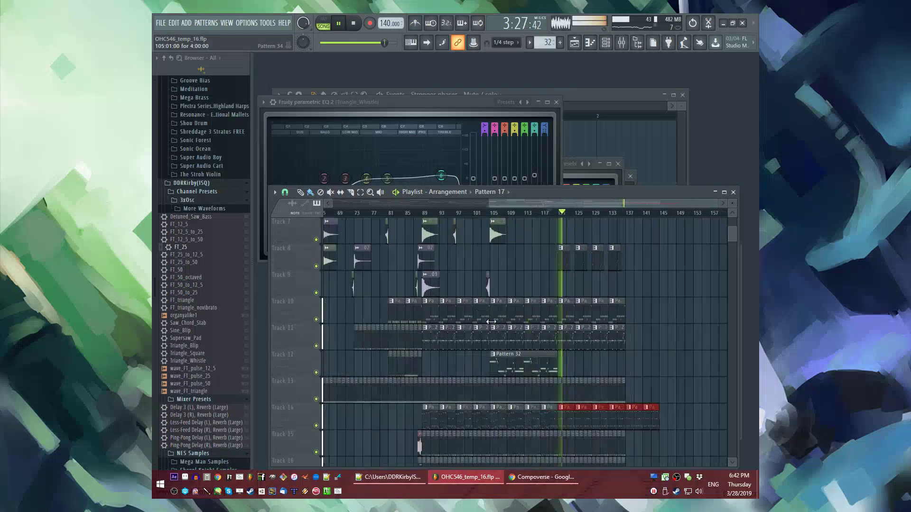
{"action": "scroll", "coordinate": [617, 394], "scroll_direction": "down", "scroll_amount": 2}
{"action": "scroll", "coordinate": [587, 365], "scroll_direction": "up", "scroll_amount": 3, "text": "ctrl"}
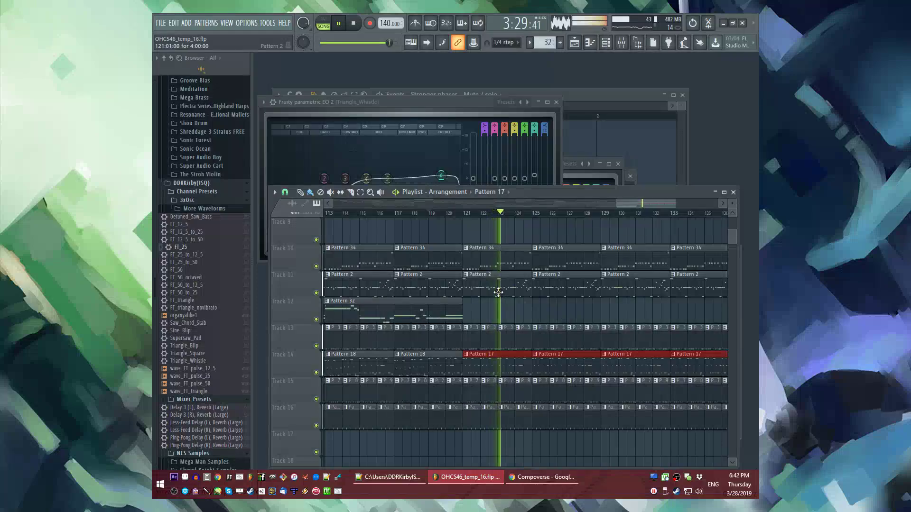
{"action": "scroll", "coordinate": [493, 304], "scroll_direction": "down", "scroll_amount": 1}
{"action": "scroll", "coordinate": [484, 327], "scroll_direction": "up", "scroll_amount": 2}
{"action": "key", "text": "ctrl+s"}
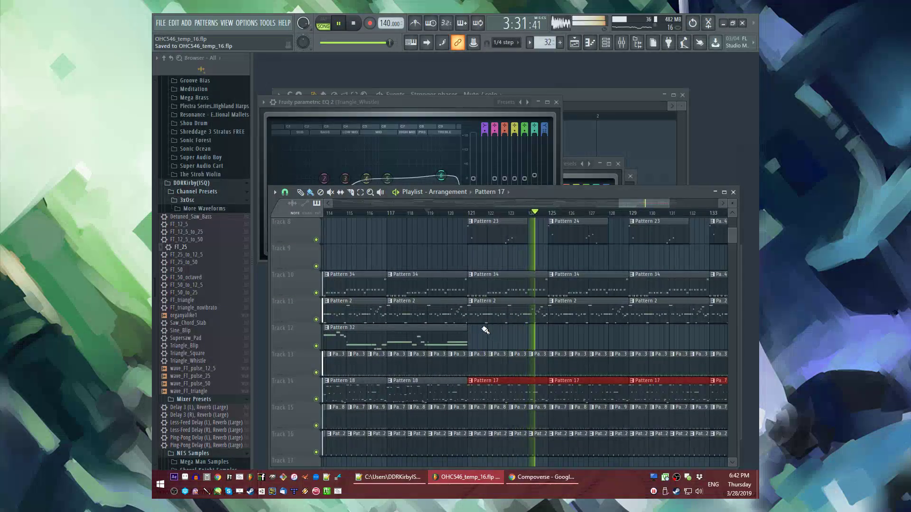
Step: Replace the Pattern 34 clips on Track 10 at bars 121, 125, 129 and 133 with Pattern 33 clips
{"action": "scroll", "coordinate": [450, 275], "scroll_direction": "down", "scroll_amount": 4, "text": "ctrl"}
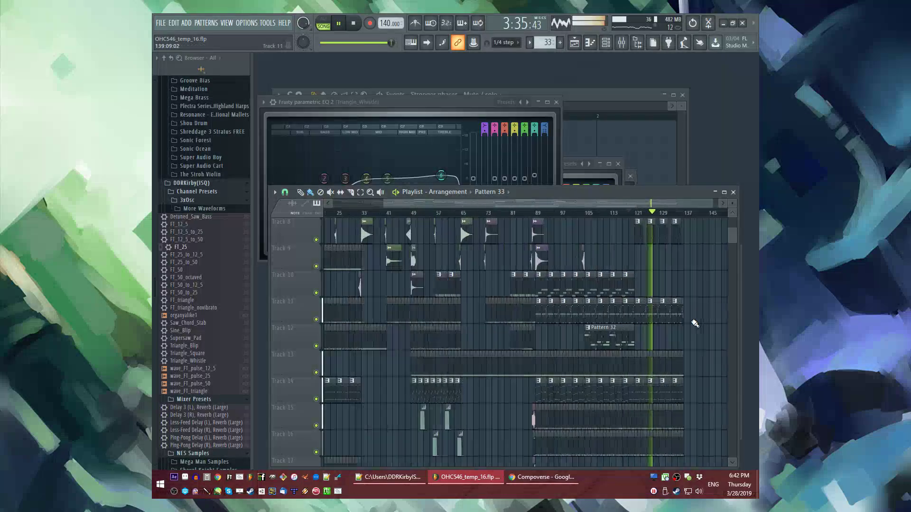
{"action": "scroll", "coordinate": [593, 323], "scroll_direction": "up", "scroll_amount": 2}
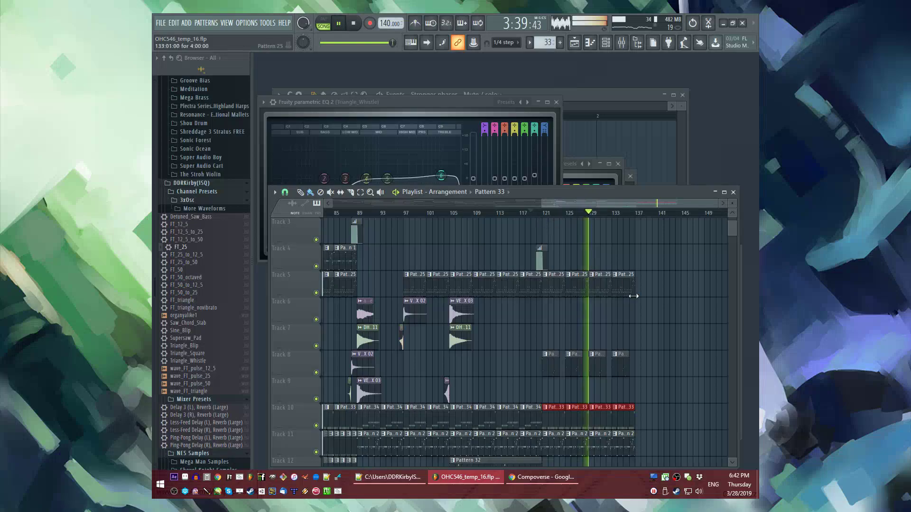
Step: Place an FT_50 filter frequency (modulation X) automation clip on Track 4 at bar 153
{"action": "scroll", "coordinate": [627, 290], "scroll_direction": "up", "scroll_amount": 2}
{"action": "scroll", "coordinate": [634, 322], "scroll_direction": "up", "scroll_amount": 5}
{"action": "scroll", "coordinate": [484, 267], "scroll_direction": "down", "scroll_amount": 3}
{"action": "left_click_drag", "start_coordinate": [419, 221], "coordinate": [660, 314]}
{"action": "scroll", "coordinate": [723, 346], "scroll_direction": "up", "scroll_amount": 3}
{"action": "left_click_drag", "start_coordinate": [747, 304], "coordinate": [740, 304]}
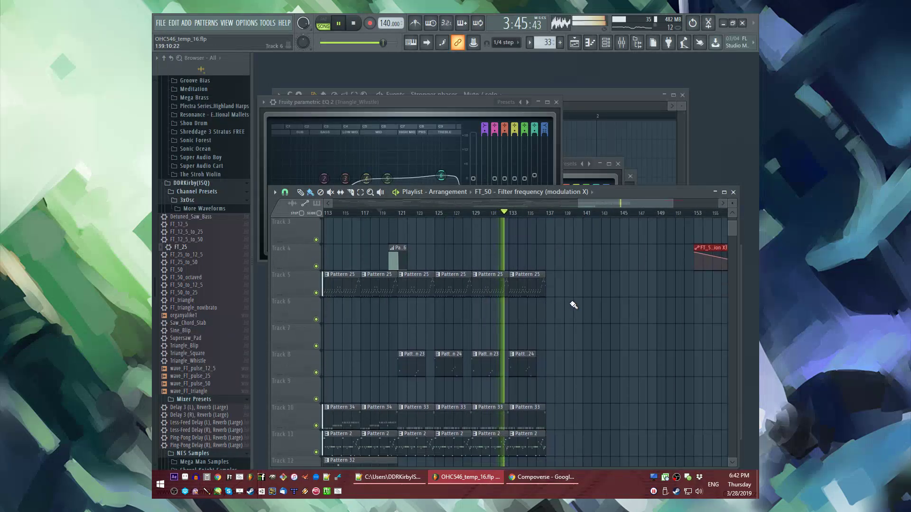
Step: Delete the Pattern 23 and Pattern 24 clips on Track 8 between bars 121 and 137
{"action": "scroll", "coordinate": [574, 305], "scroll_direction": "down", "scroll_amount": 5}
{"action": "scroll", "coordinate": [561, 319], "scroll_direction": "up", "scroll_amount": 4}
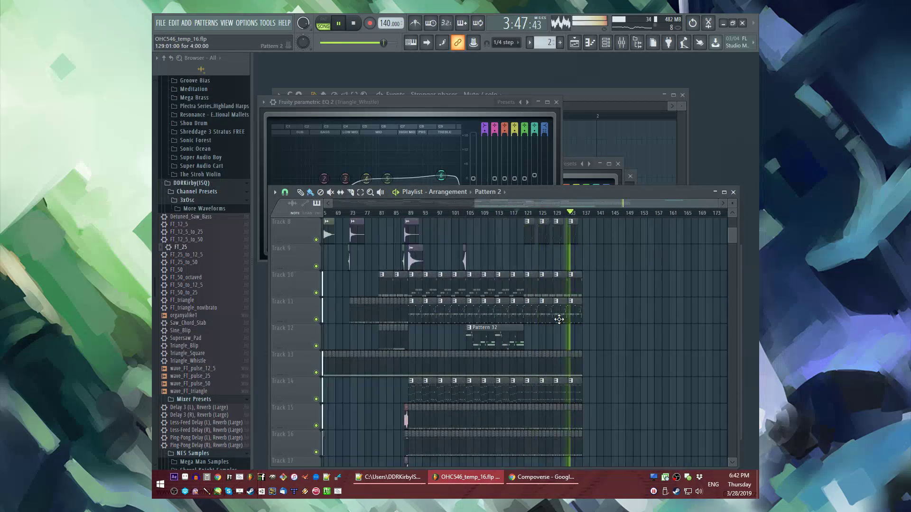
{"action": "scroll", "coordinate": [524, 265], "scroll_direction": "left", "scroll_amount": 4}
{"action": "scroll", "coordinate": [556, 309], "scroll_direction": "down", "scroll_amount": 2}
{"action": "scroll", "coordinate": [556, 309], "scroll_direction": "up", "scroll_amount": 2}
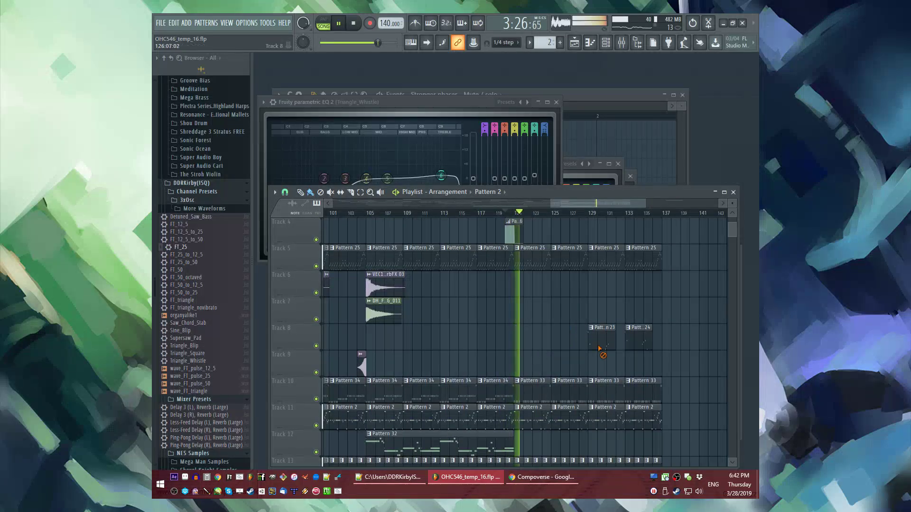
{"action": "scroll", "coordinate": [555, 304], "scroll_direction": "down", "scroll_amount": 1}
Step: Duplicate the VEC1 BD ReverbFX 03 and DH_FX OUT LONG_011 clips to bar 121, and place CoolReverse_03 on Track 8 leading into that bar
{"action": "scroll", "coordinate": [432, 300], "scroll_direction": "up", "scroll_amount": 2}
{"action": "mouse_move", "coordinate": [432, 300]}
{"action": "left_mouse_down"}
{"action": "mouse_move", "coordinate": [593, 345]}
{"action": "mouse_move", "coordinate": [393, 320]}
{"action": "mouse_move", "coordinate": [422, 312]}
{"action": "left_mouse_up"}
{"action": "scroll", "coordinate": [593, 346], "scroll_direction": "up", "scroll_amount": 3}
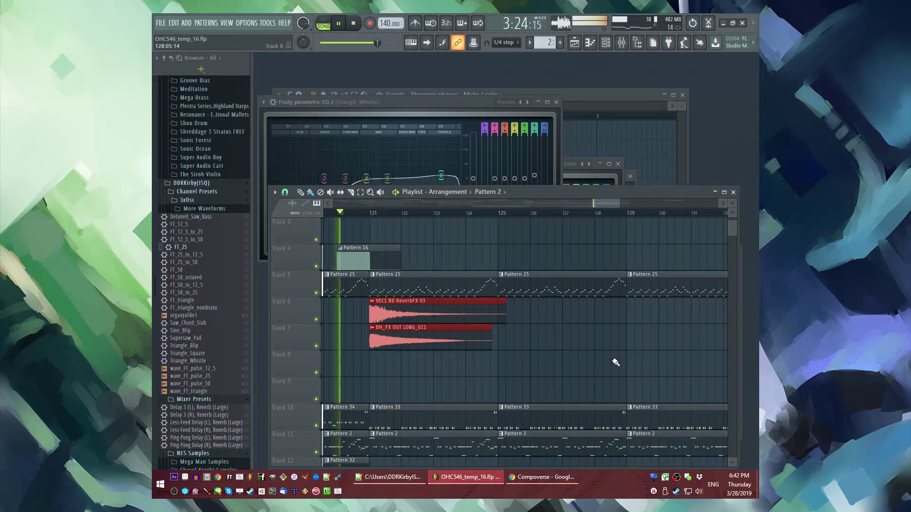
{"action": "scroll", "coordinate": [455, 358], "scroll_direction": "down", "scroll_amount": 3}
{"action": "left_click_drag", "start_coordinate": [422, 393], "coordinate": [545, 363]}
{"action": "scroll", "coordinate": [545, 363], "scroll_direction": "up", "scroll_amount": 4}
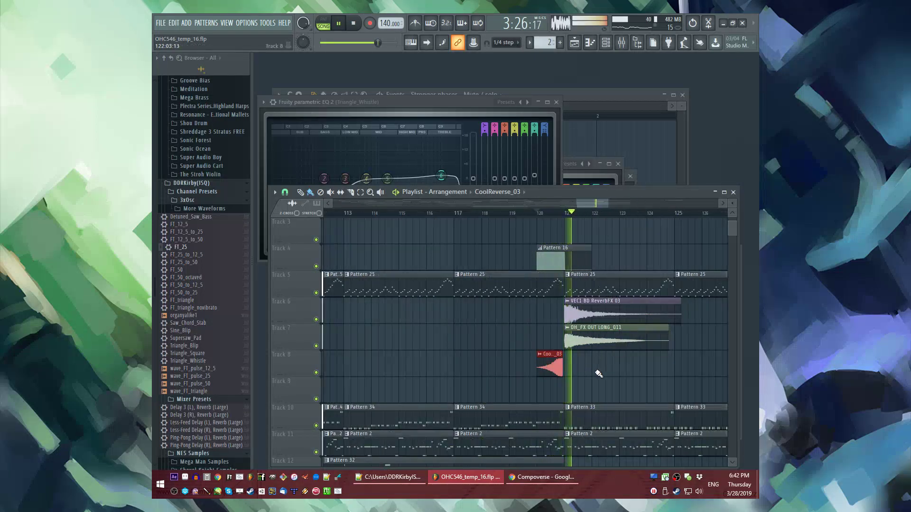
Step: Copy the ReverbFX 02 hit and its lead-in reverse sample to bar 113, and place Explosion_3 on Track 9 at bar 121
{"action": "scroll", "coordinate": [474, 362], "scroll_direction": "down", "scroll_amount": 4}
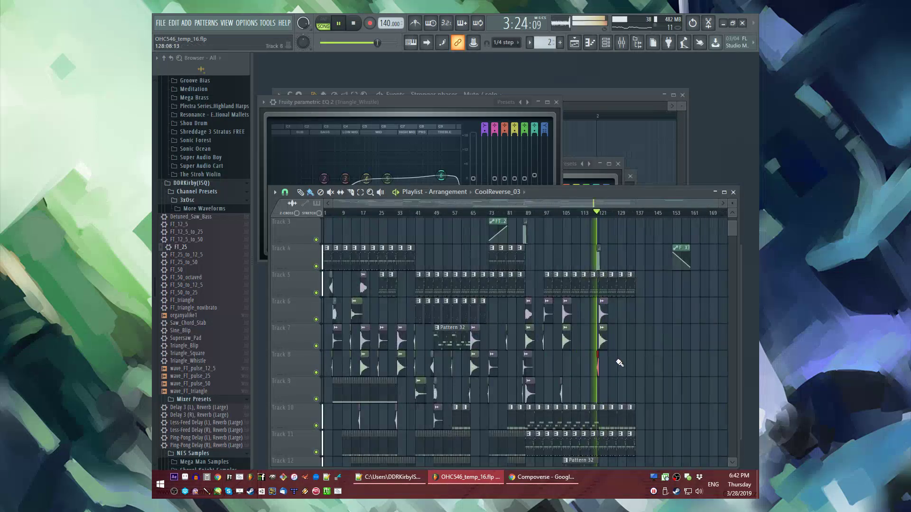
{"action": "left_click_drag", "start_coordinate": [375, 298], "coordinate": [515, 311]}
{"action": "scroll", "coordinate": [504, 345], "scroll_direction": "up", "scroll_amount": 6}
{"action": "scroll", "coordinate": [525, 357], "scroll_direction": "down", "scroll_amount": 8}
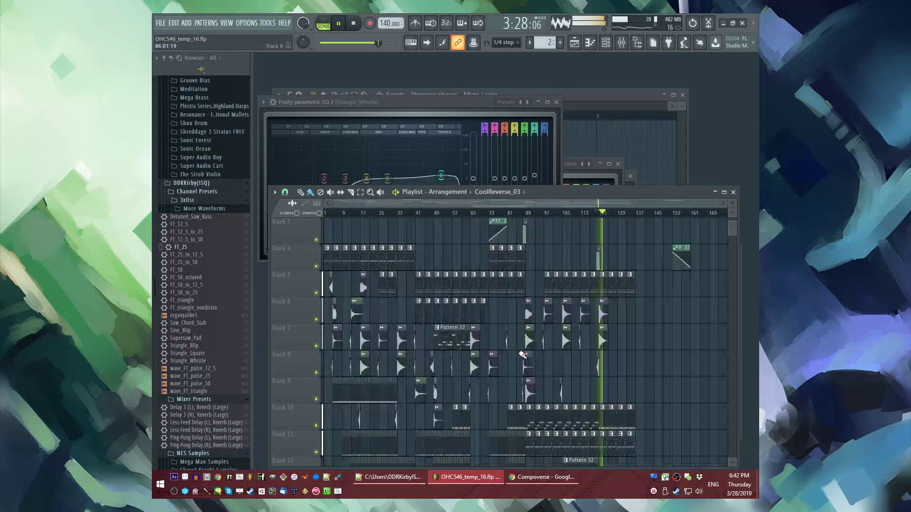
{"action": "scroll", "coordinate": [540, 396], "scroll_direction": "up", "scroll_amount": 7}
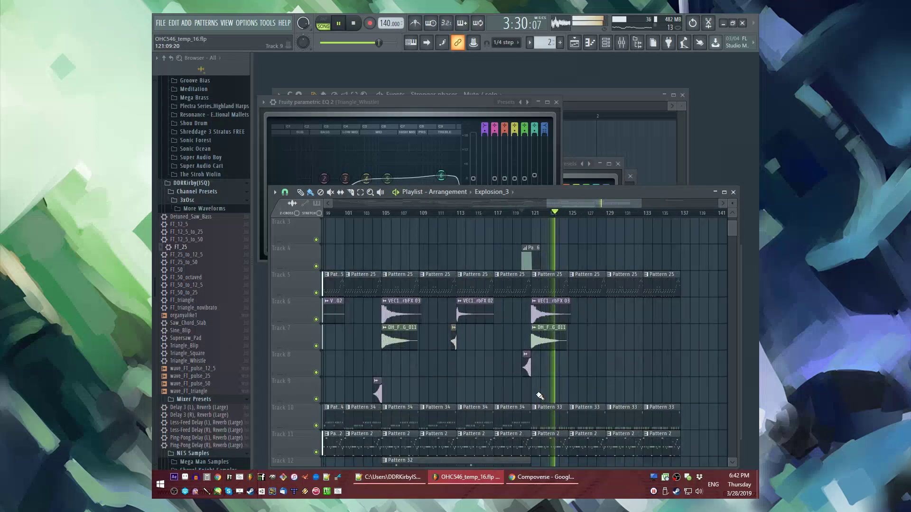
{"action": "scroll", "coordinate": [601, 299], "scroll_direction": "up", "scroll_amount": 2}
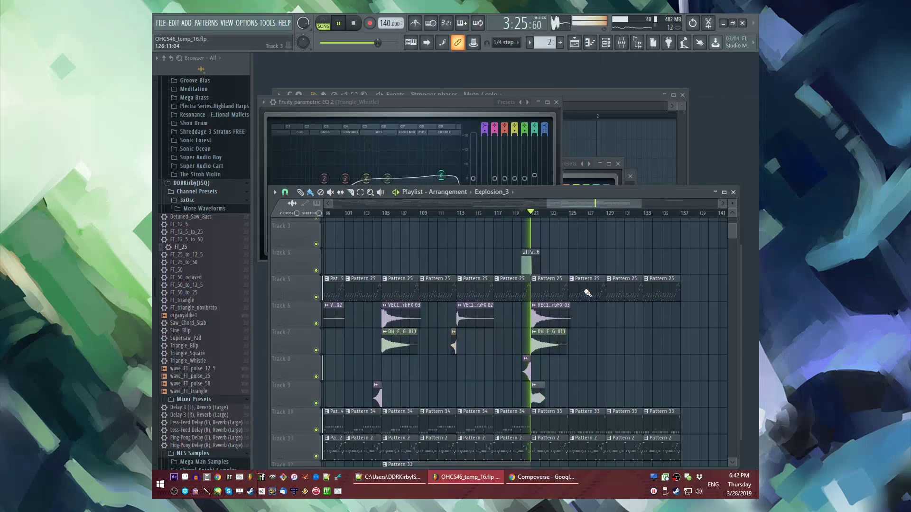
Step: Fill Track 19 from bar 121 to 137 with Pattern 26 clips
{"action": "scroll", "coordinate": [587, 291], "scroll_direction": "down", "scroll_amount": 7}
{"action": "scroll", "coordinate": [693, 329], "scroll_direction": "up", "scroll_amount": 3}
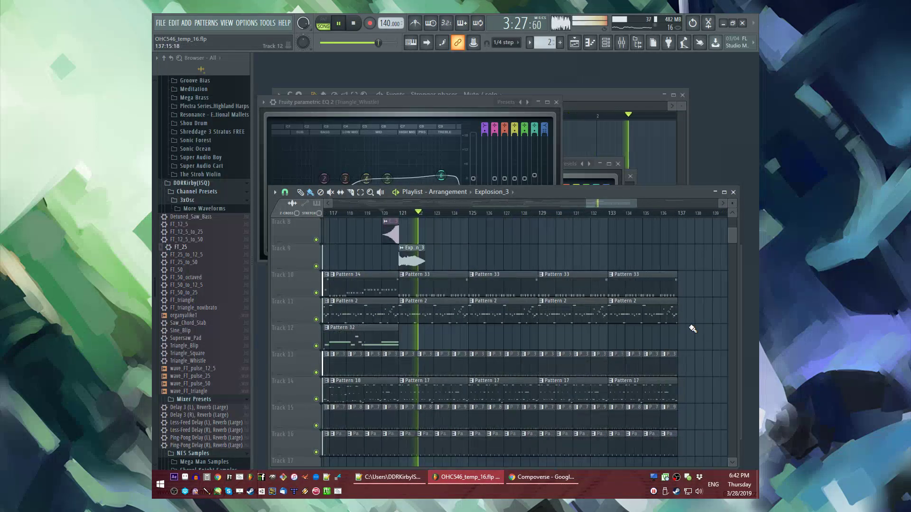
{"action": "scroll", "coordinate": [539, 361], "scroll_direction": "down", "scroll_amount": 1}
{"action": "scroll", "coordinate": [539, 361], "scroll_direction": "up", "scroll_amount": 1}
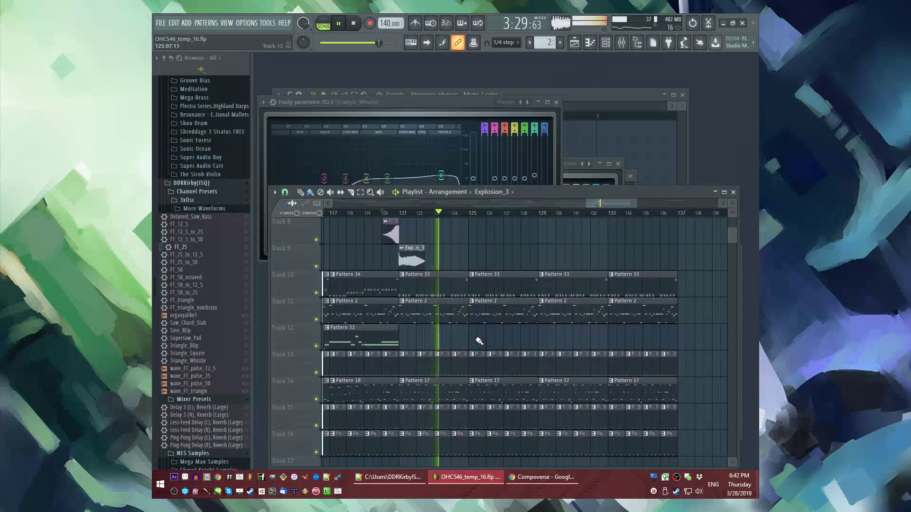
{"action": "scroll", "coordinate": [478, 342], "scroll_direction": "down", "scroll_amount": 4}
{"action": "scroll", "coordinate": [478, 342], "scroll_direction": "down", "scroll_amount": 4}
{"action": "scroll", "coordinate": [431, 391], "scroll_direction": "down", "scroll_amount": 1}
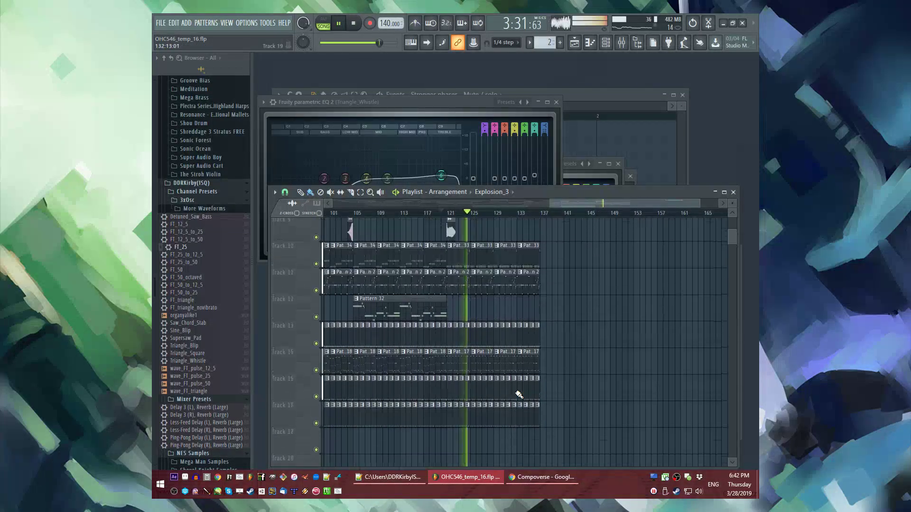
{"action": "scroll", "coordinate": [413, 384], "scroll_direction": "down", "scroll_amount": 4}
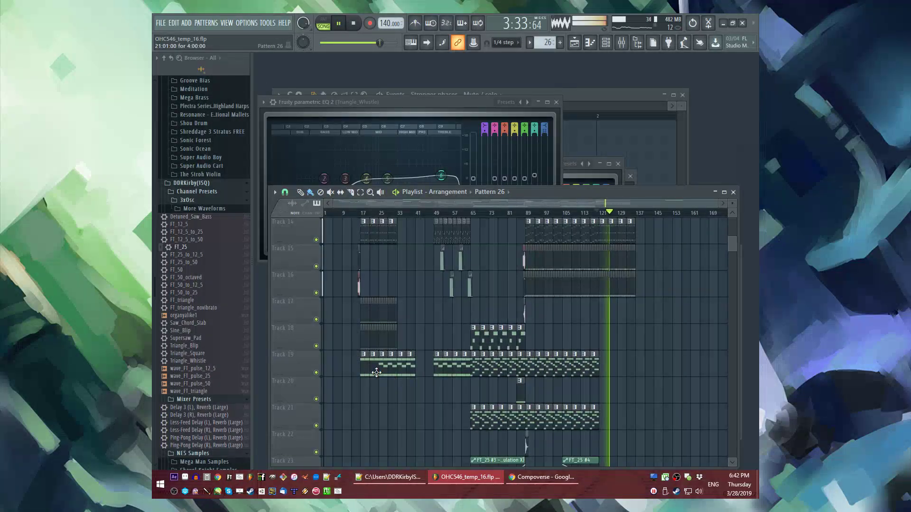
{"action": "left_click", "coordinate": [561, 376]}
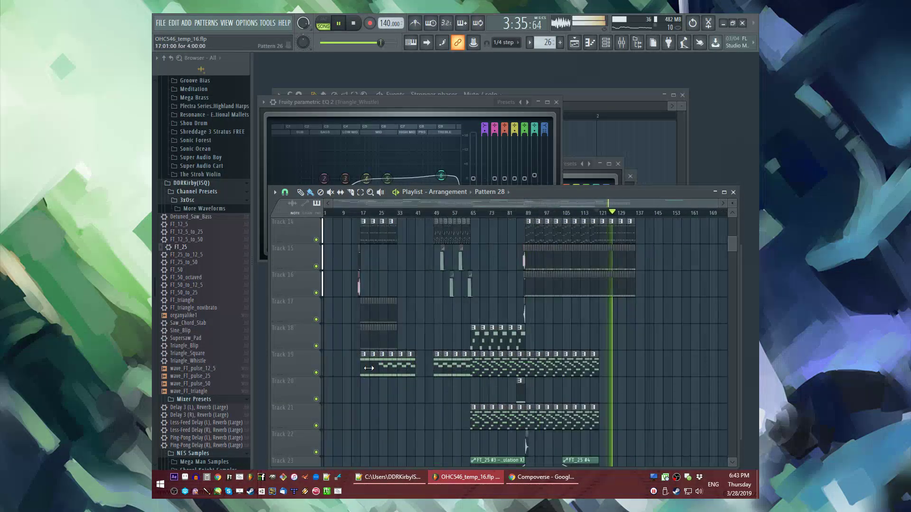
{"action": "scroll", "coordinate": [574, 377], "scroll_direction": "up", "scroll_amount": 4}
{"action": "left_click_drag", "start_coordinate": [464, 373], "coordinate": [568, 366]}
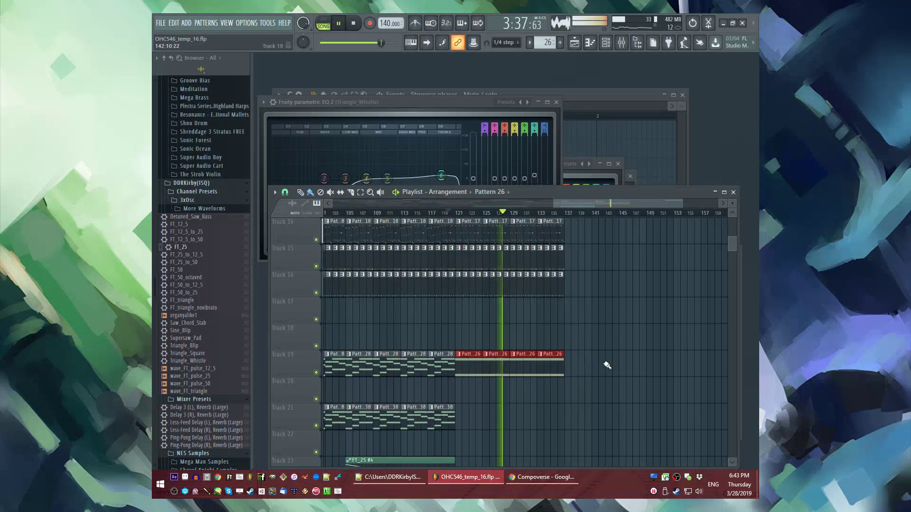
Step: Replace the Pattern 26 clips on Track 19 with Pattern 27 clips on Track 18 from bar 121 to 137
{"action": "scroll", "coordinate": [457, 346], "scroll_direction": "up", "scroll_amount": 1}
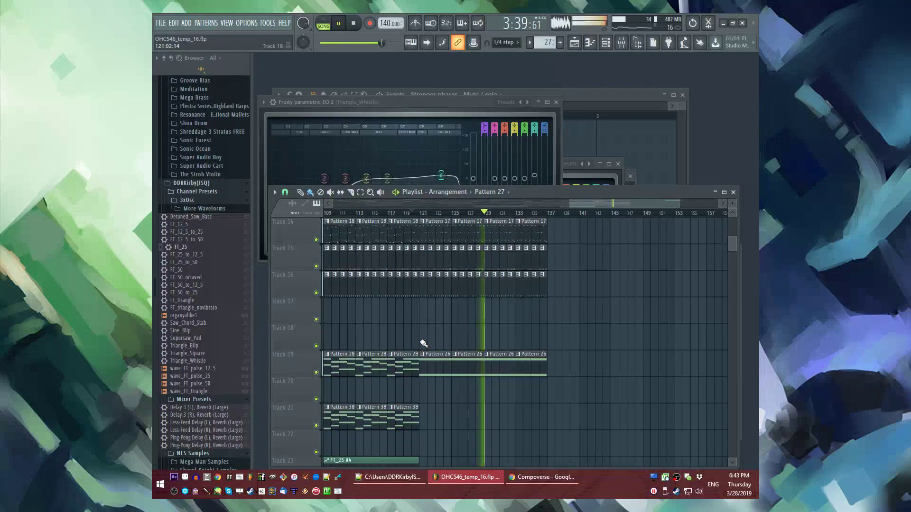
{"action": "left_click_drag", "start_coordinate": [424, 343], "coordinate": [540, 342]}
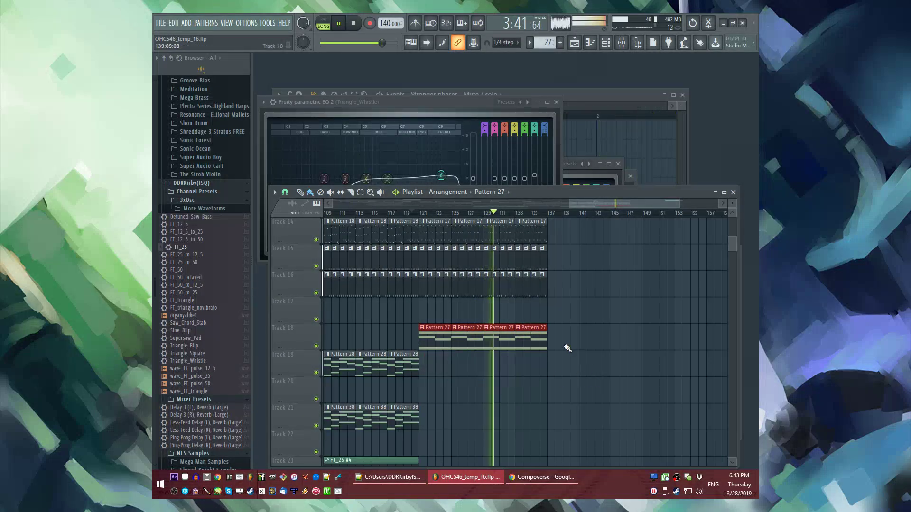
{"action": "scroll", "coordinate": [574, 350], "scroll_direction": "up", "scroll_amount": 6}
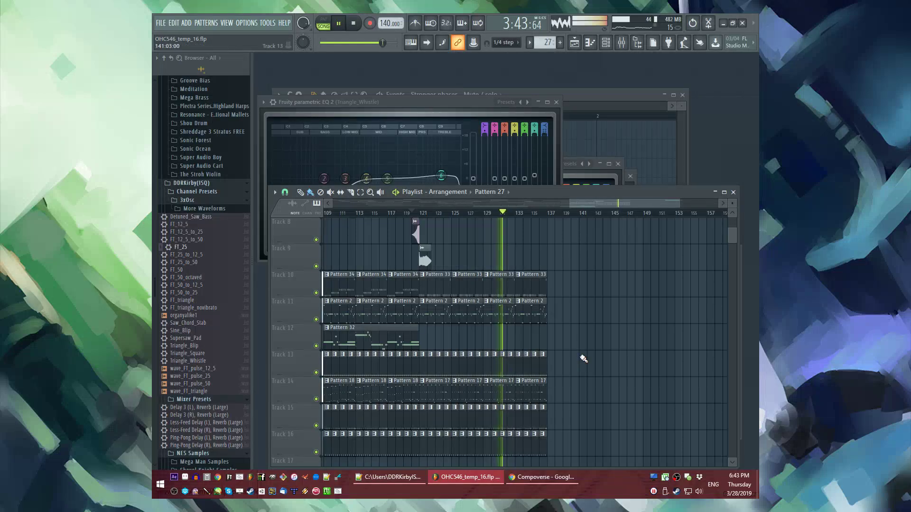
Step: Place three Pattern 1 clips on Track 10 at bars 137, 141 and 145
{"action": "scroll", "coordinate": [559, 313], "scroll_direction": "down", "scroll_amount": 2}
{"action": "left_click", "coordinate": [550, 264]}
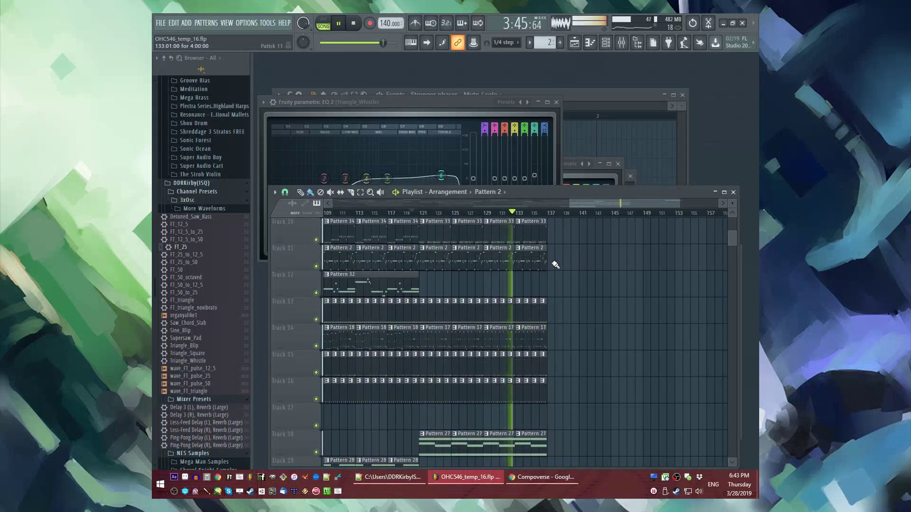
{"action": "scroll", "coordinate": [564, 304], "scroll_direction": "up", "scroll_amount": 5}
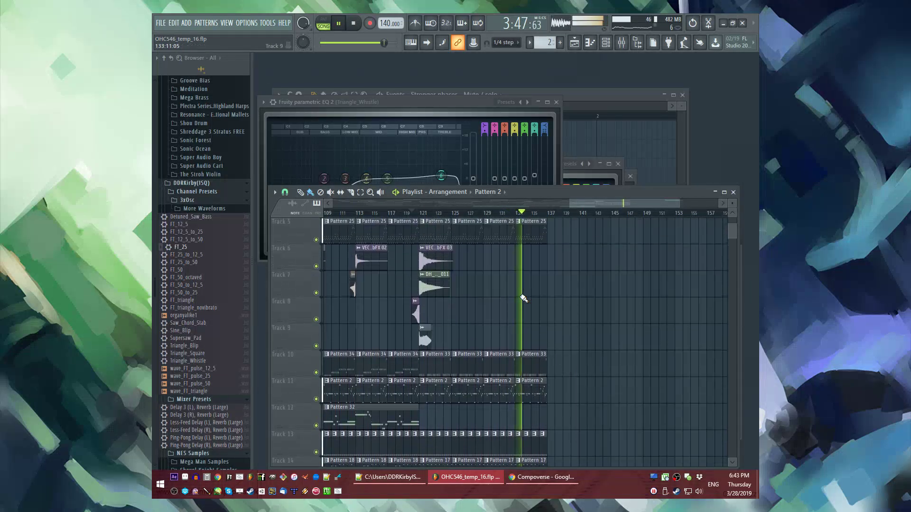
{"action": "scroll", "coordinate": [545, 337], "scroll_direction": "down", "scroll_amount": 5}
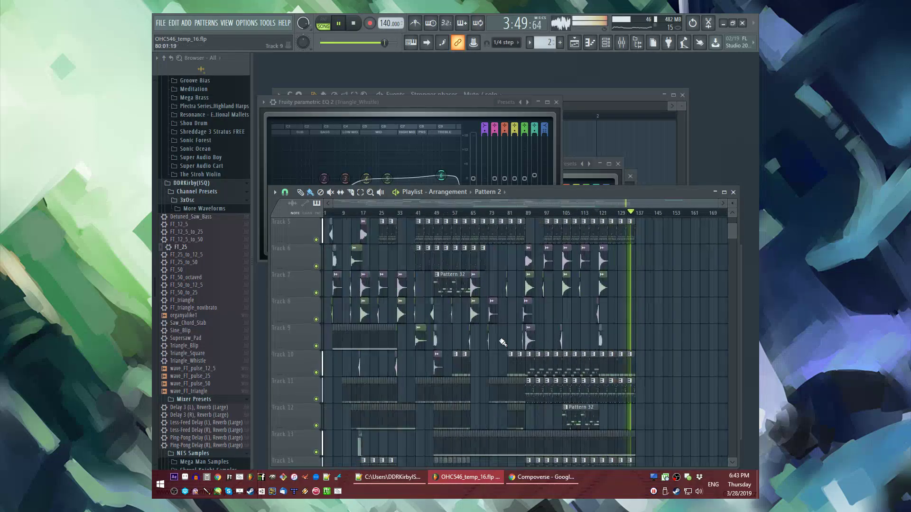
{"action": "scroll", "coordinate": [522, 341], "scroll_direction": "down", "scroll_amount": 1}
{"action": "scroll", "coordinate": [673, 370], "scroll_direction": "up", "scroll_amount": 1}
{"action": "scroll", "coordinate": [673, 371], "scroll_direction": "up", "scroll_amount": 2}
{"action": "left_click_drag", "start_coordinate": [633, 341], "coordinate": [661, 341]}
{"action": "scroll", "coordinate": [660, 340], "scroll_direction": "up", "scroll_amount": 3}
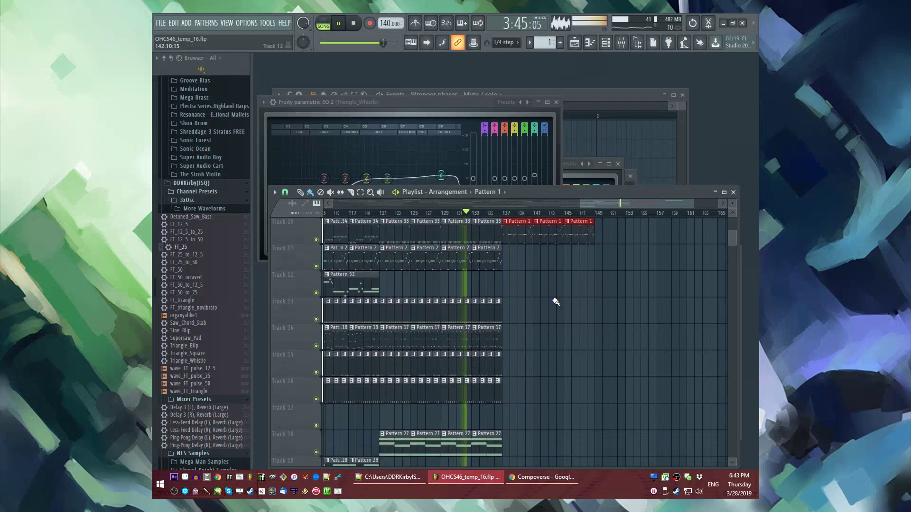
Step: Copy the one-bar Pattern 7, 8, 7 and 9 clips from the opening section to Track 11 at bar 137
{"action": "scroll", "coordinate": [553, 301], "scroll_direction": "down", "scroll_amount": 5}
{"action": "scroll", "coordinate": [404, 283], "scroll_direction": "up", "scroll_amount": 5}
{"action": "left_click", "coordinate": [332, 213]}
{"action": "left_click_drag", "start_coordinate": [353, 332], "coordinate": [427, 342]}
{"action": "scroll", "coordinate": [383, 208], "scroll_direction": "up", "scroll_amount": 1}
{"action": "scroll", "coordinate": [680, 239], "scroll_direction": "down", "scroll_amount": 15}
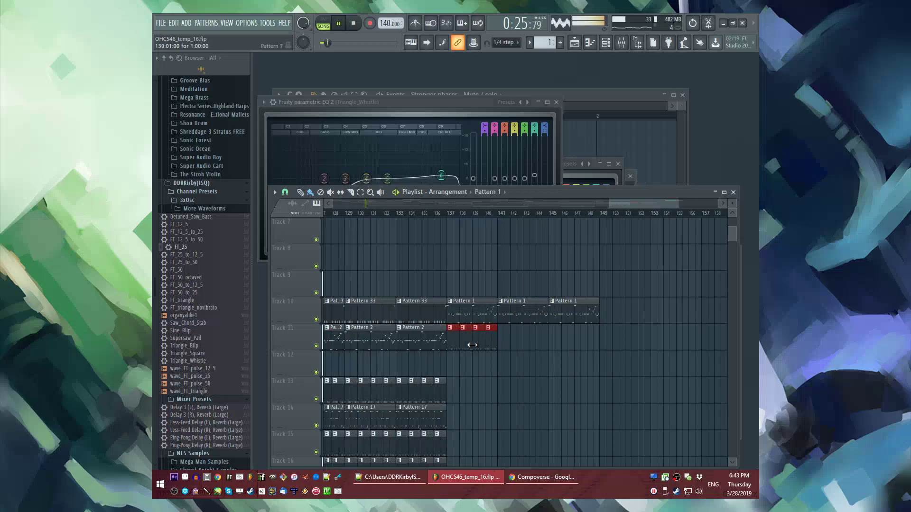
Step: Play from bar 137 and move the four copied Pattern 7, 8 and 9 clips from Track 11 to Track 12
{"action": "scroll", "coordinate": [466, 344], "scroll_direction": "up", "scroll_amount": 3}
{"action": "left_click", "coordinate": [402, 212]}
{"action": "scroll", "coordinate": [525, 258], "scroll_direction": "down", "scroll_amount": 4}
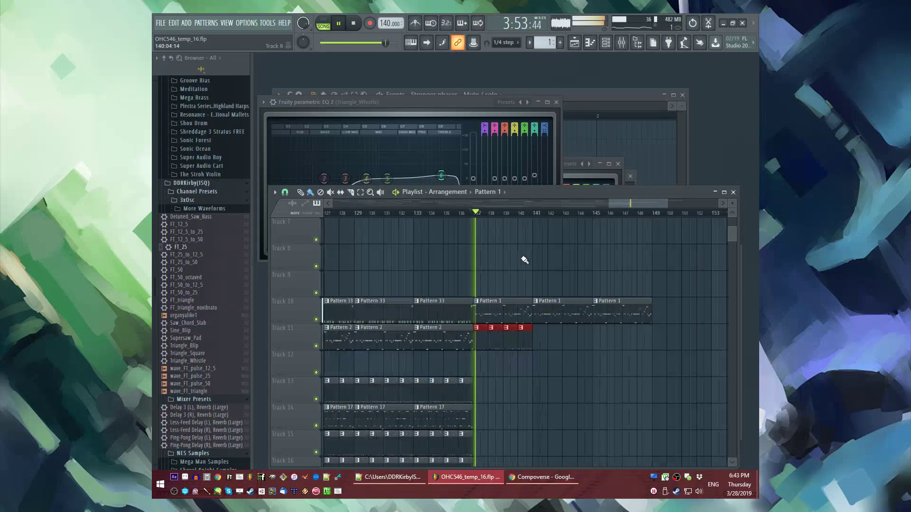
{"action": "scroll", "coordinate": [490, 329], "scroll_direction": "down", "scroll_amount": 3}
{"action": "left_click_drag", "start_coordinate": [491, 384], "coordinate": [478, 274]}
{"action": "scroll", "coordinate": [477, 275], "scroll_direction": "up", "scroll_amount": 3}
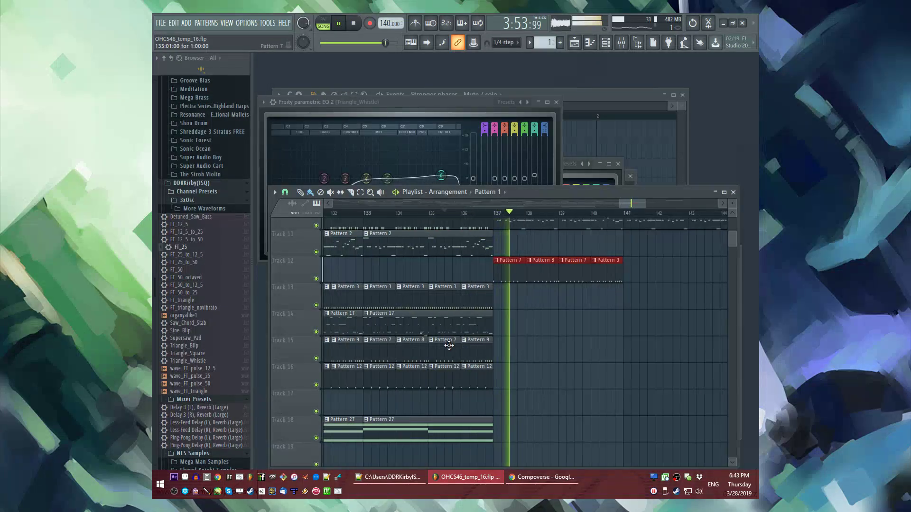
Step: Play the opening percussion around bar 10, and compare it with the transition from bar 133 into bar 137
{"action": "scroll", "coordinate": [538, 348], "scroll_direction": "down", "scroll_amount": 3}
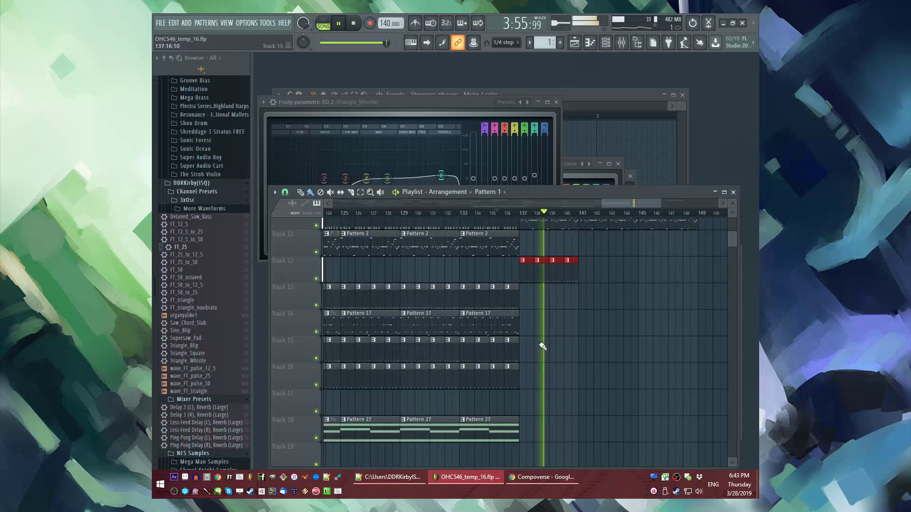
{"action": "scroll", "coordinate": [421, 319], "scroll_direction": "left", "scroll_amount": 10}
{"action": "left_click", "coordinate": [433, 216]}
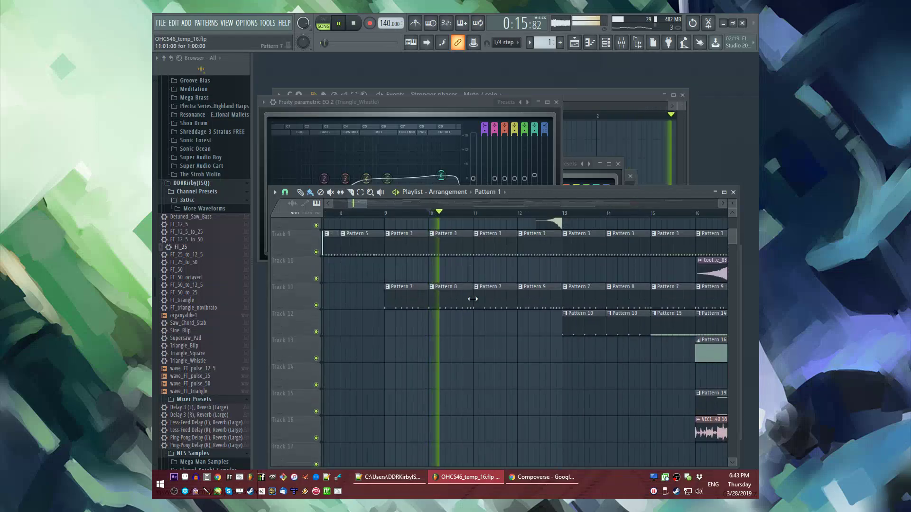
{"action": "scroll", "coordinate": [635, 344], "scroll_direction": "down", "scroll_amount": 3}
{"action": "scroll", "coordinate": [635, 345], "scroll_direction": "right", "scroll_amount": 10}
{"action": "left_click", "coordinate": [591, 218]}
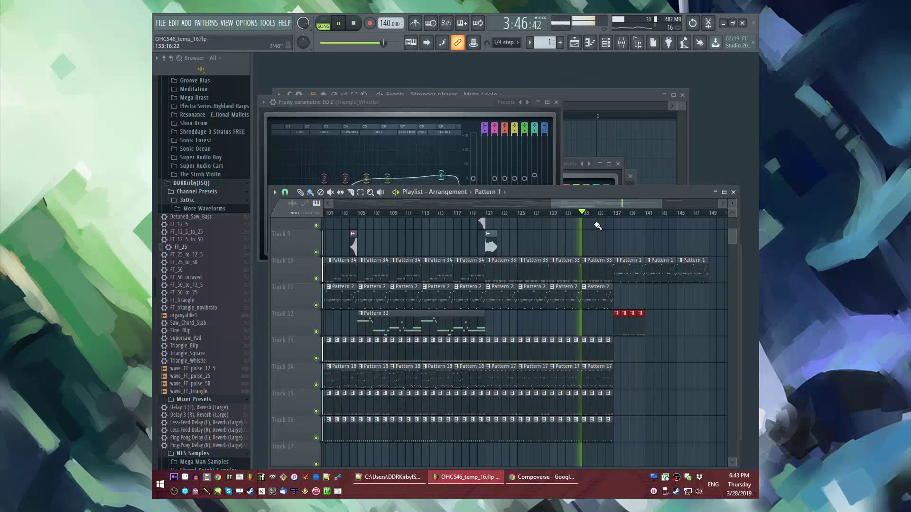
{"action": "scroll", "coordinate": [631, 340], "scroll_direction": "up", "scroll_amount": 3}
{"action": "scroll", "coordinate": [584, 339], "scroll_direction": "down", "scroll_amount": 2}
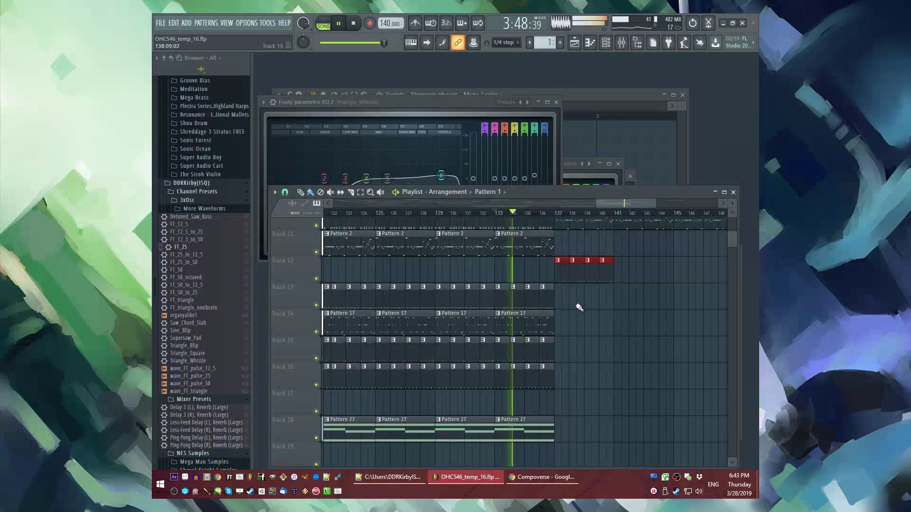
Step: Duplicate the Track 13 to 16 clips of bars 121 to 137 into bars 137 to 153, and delete the four clips on Track 12
{"action": "left_click_drag", "start_coordinate": [580, 309], "coordinate": [327, 375]}
{"action": "key", "text": "ctrl+b"}
{"action": "scroll", "coordinate": [518, 315], "scroll_direction": "right", "scroll_amount": 3}
{"action": "left_click", "coordinate": [542, 263]}
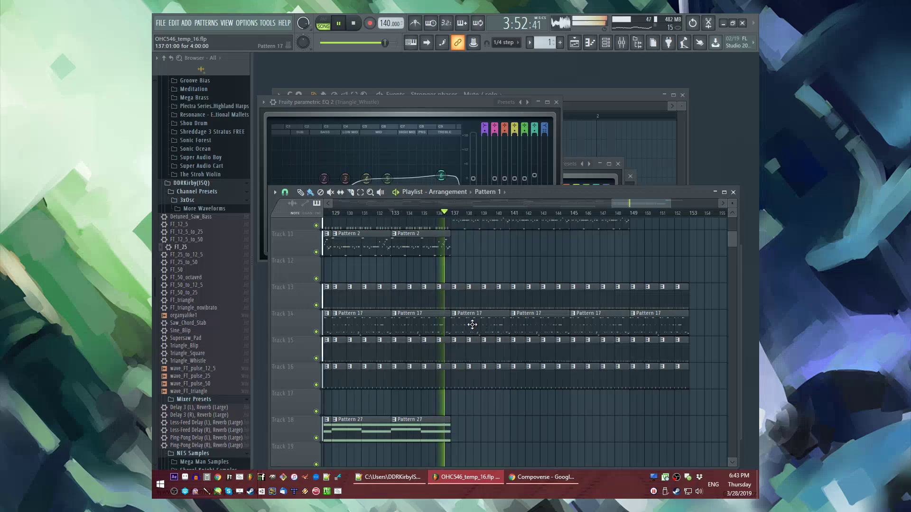
Step: Review the clips across the tracks from bar 121 onward while the section at bar 137 plays
{"action": "scroll", "coordinate": [472, 325], "scroll_direction": "up", "scroll_amount": 5}
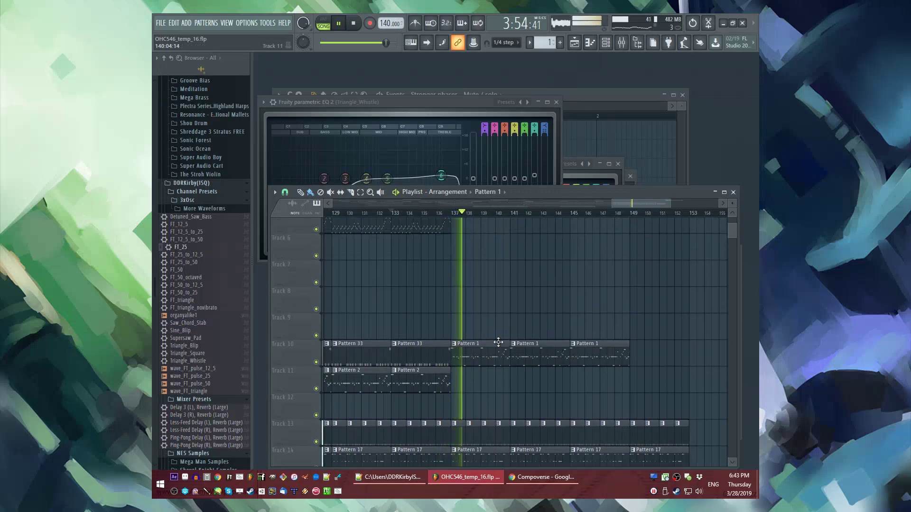
{"action": "scroll", "coordinate": [502, 345], "scroll_direction": "up", "scroll_amount": 1}
{"action": "scroll", "coordinate": [519, 310], "scroll_direction": "down", "scroll_amount": 2}
{"action": "scroll", "coordinate": [461, 248], "scroll_direction": "down", "scroll_amount": 6}
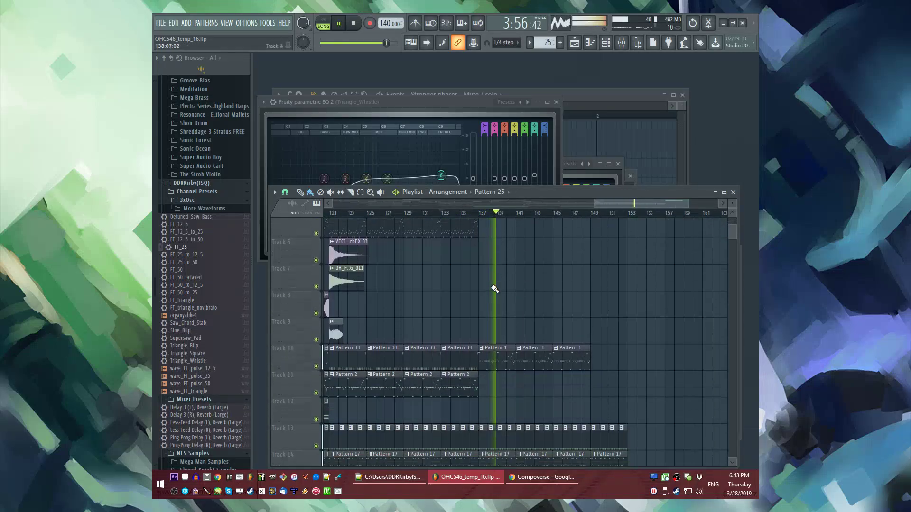
{"action": "scroll", "coordinate": [513, 350], "scroll_direction": "up", "scroll_amount": 1}
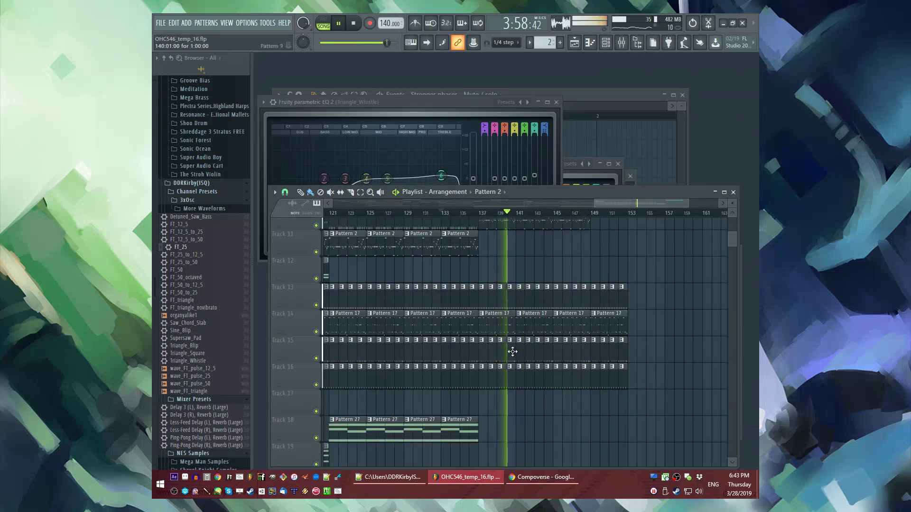
{"action": "scroll", "coordinate": [473, 343], "scroll_direction": "up", "scroll_amount": 2}
{"action": "scroll", "coordinate": [519, 349], "scroll_direction": "down", "scroll_amount": 3}
Step: Delete the Track 13 clips from bar 137 to 153
{"action": "scroll", "coordinate": [526, 349], "scroll_direction": "up", "scroll_amount": 3}
{"action": "scroll", "coordinate": [444, 348], "scroll_direction": "up", "scroll_amount": 3}
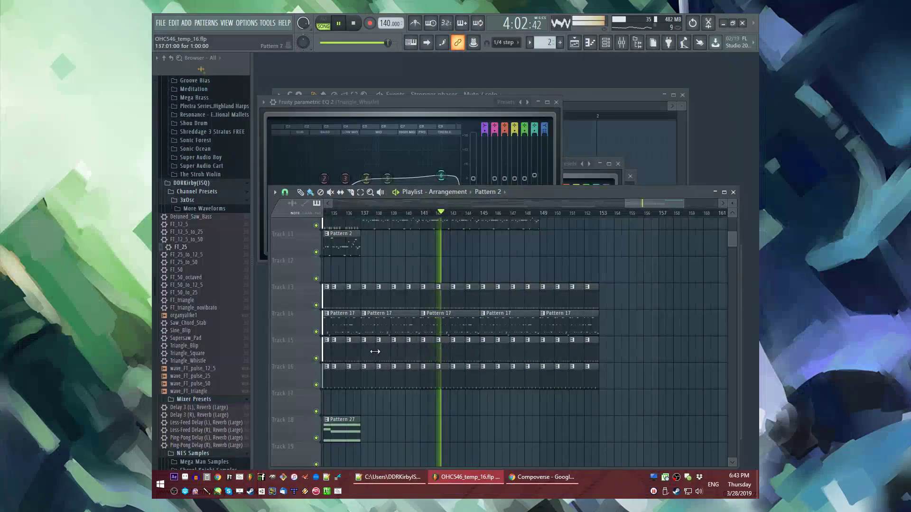
{"action": "left_click_drag", "start_coordinate": [373, 298], "coordinate": [600, 296]}
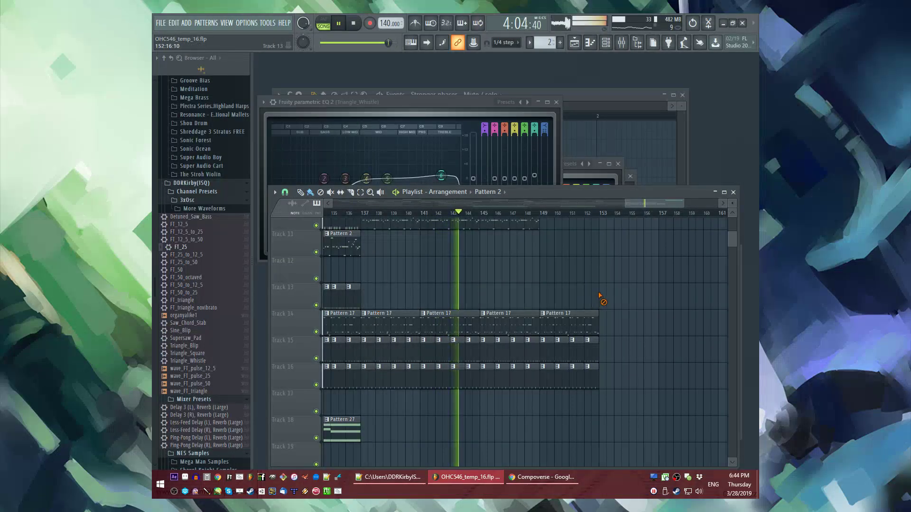
Step: Place the FT_50 filter frequency (modulation X) automation clip on Track 7 from bar 145 to bar 153
{"action": "scroll", "coordinate": [523, 302], "scroll_direction": "up", "scroll_amount": 3}
{"action": "left_click", "coordinate": [548, 301]}
{"action": "scroll", "coordinate": [548, 301], "scroll_direction": "up", "scroll_amount": 5}
{"action": "left_click_drag", "start_coordinate": [631, 271], "coordinate": [527, 350]}
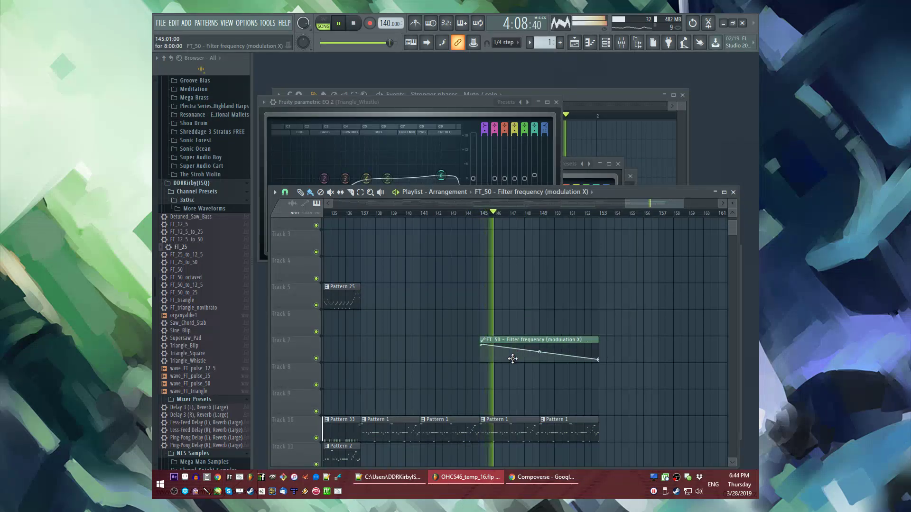
{"action": "scroll", "coordinate": [504, 374], "scroll_direction": "down", "scroll_amount": 7}
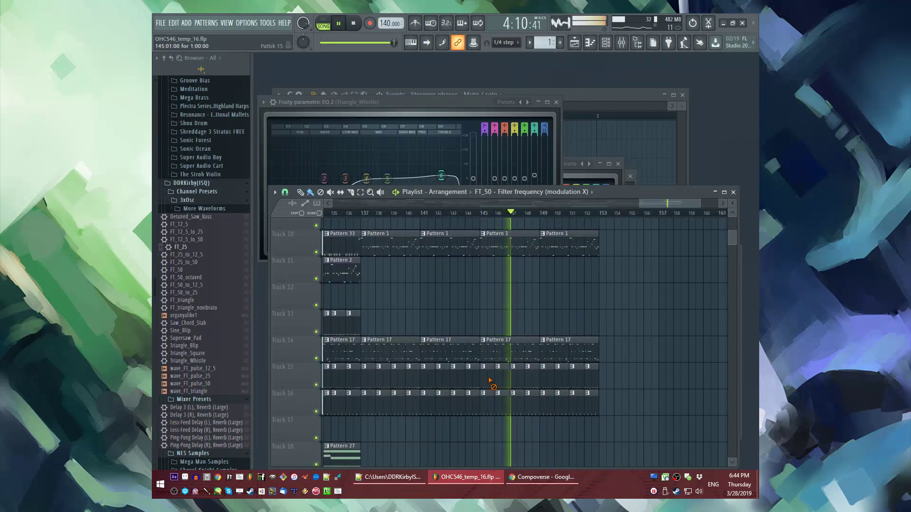
{"action": "right_click", "coordinate": [487, 377]}
{"action": "key", "text": "ctrl+z"}
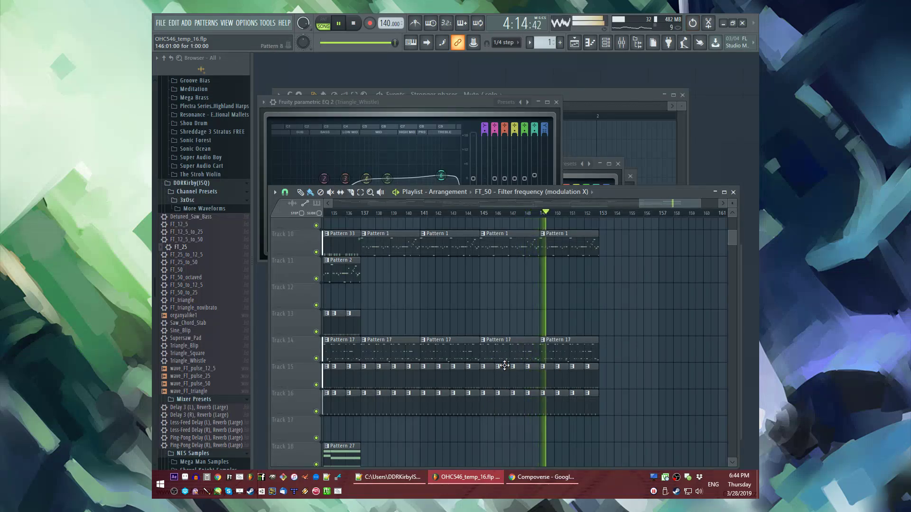
{"action": "scroll", "coordinate": [510, 322], "scroll_direction": "down", "scroll_amount": 3}
{"action": "scroll", "coordinate": [502, 304], "scroll_direction": "up", "scroll_amount": 5}
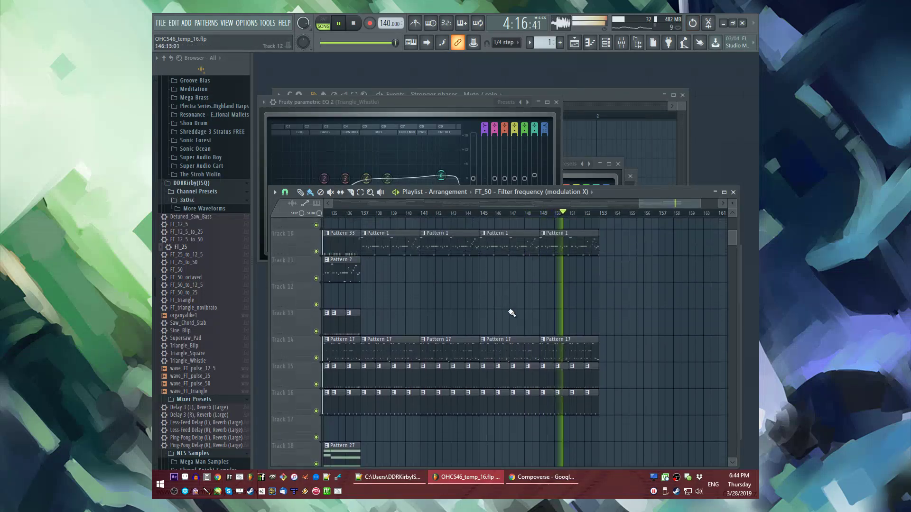
Step: Add the rising reverse effect clip on Track 8 ending at bar 153, and remove the stray filter automation clip from Track 9
{"action": "scroll", "coordinate": [637, 345], "scroll_direction": "down", "scroll_amount": 3}
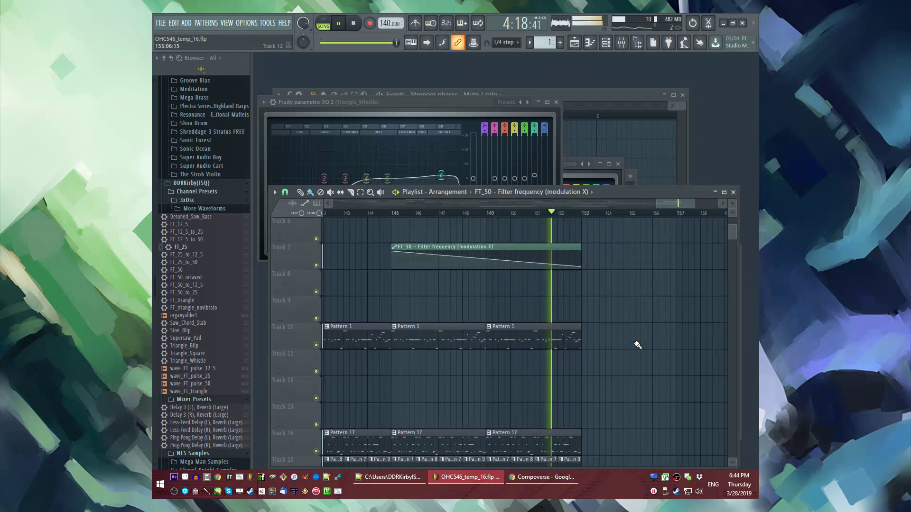
{"action": "scroll", "coordinate": [637, 345], "scroll_direction": "up", "scroll_amount": 2}
{"action": "left_click_drag", "start_coordinate": [491, 319], "coordinate": [372, 297]}
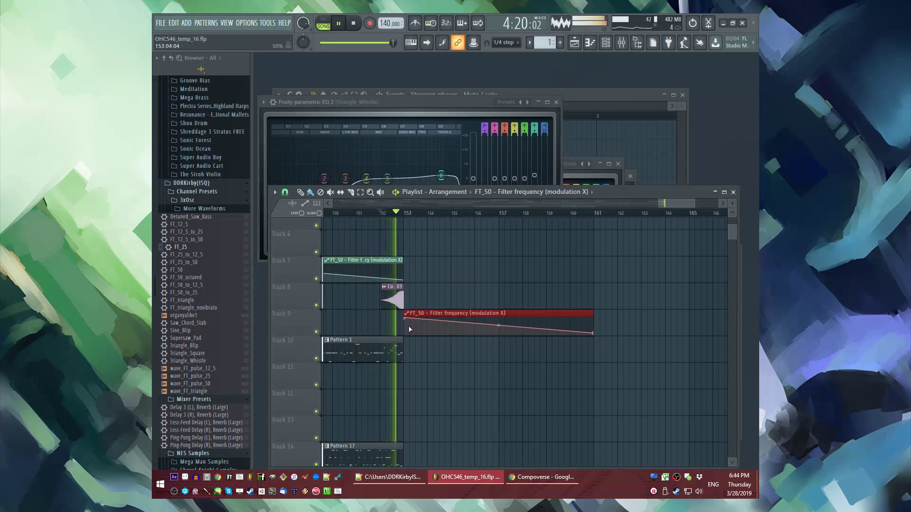
{"action": "scroll", "coordinate": [472, 320], "scroll_direction": "down", "scroll_amount": 5}
{"action": "scroll", "coordinate": [472, 320], "scroll_direction": "up", "scroll_amount": 4}
{"action": "key", "text": "space"}
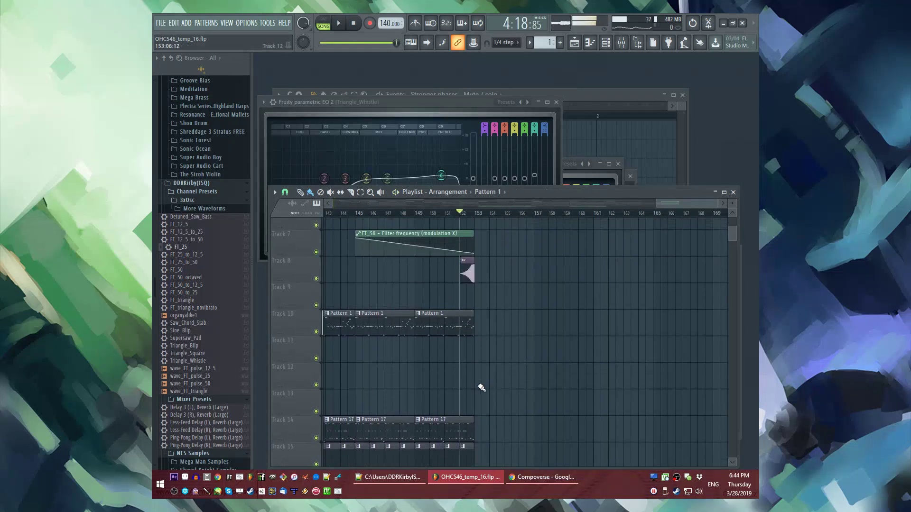
Step: Make a unique copy of Pattern 17 at bar 153 on Track 14, and keep only its opening C4 and C2 notes
{"action": "key", "text": "space"}
{"action": "right_click", "coordinate": [469, 420]}
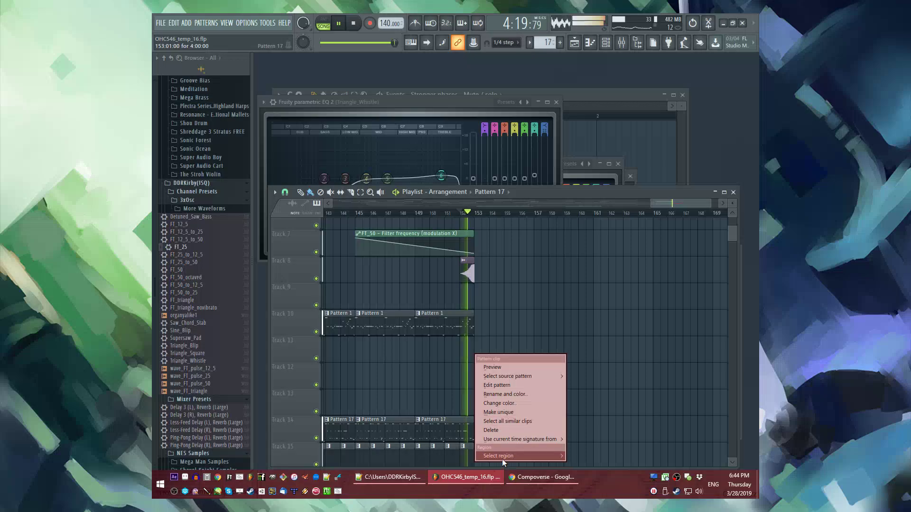
{"action": "left_click", "coordinate": [493, 413]}
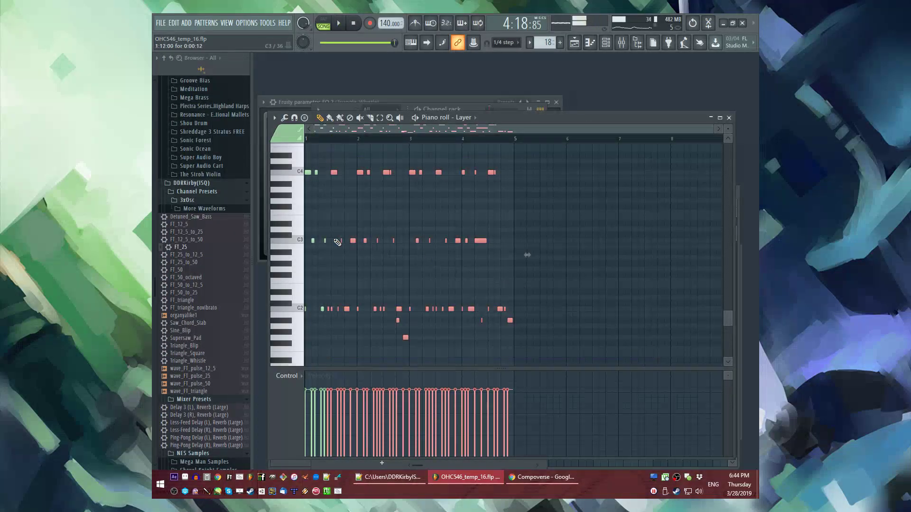
{"action": "scroll", "coordinate": [299, 189], "scroll_direction": "up", "scroll_amount": 4, "text": "ctrl"}
{"action": "key", "text": "space"}
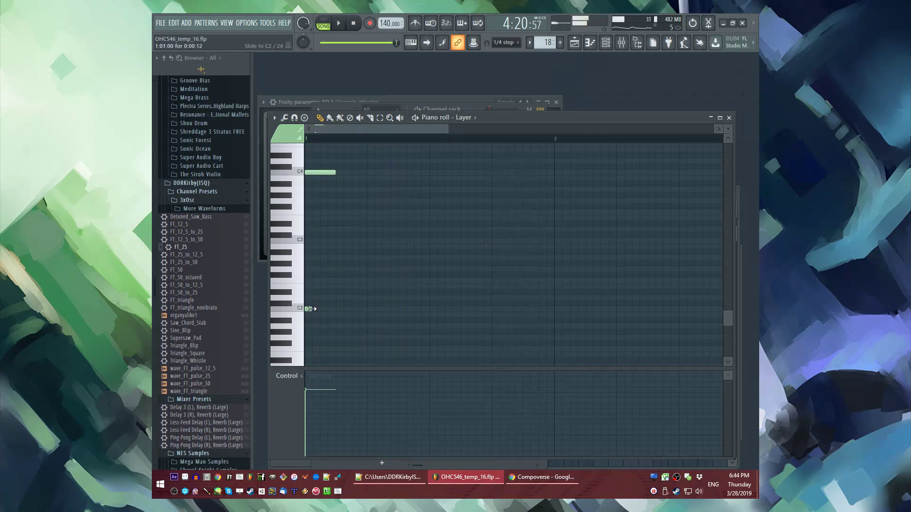
Step: Add a C1 note from step 3 to the middle of the bar at near-zero velocity, and extend the C4 note to 8 steps
{"action": "key", "text": "space"}
{"action": "left_click", "coordinate": [335, 309]}
{"action": "key", "text": "space"}
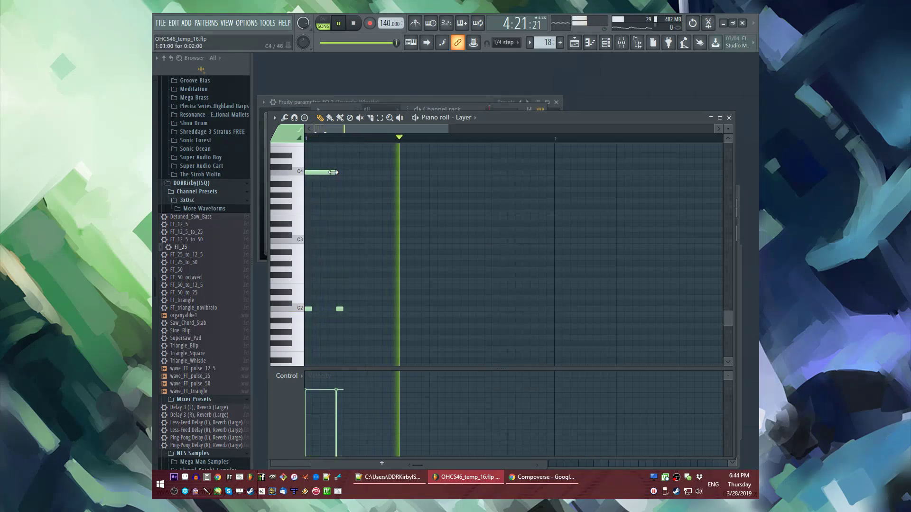
{"action": "scroll", "coordinate": [338, 164], "scroll_direction": "down", "scroll_amount": 2}
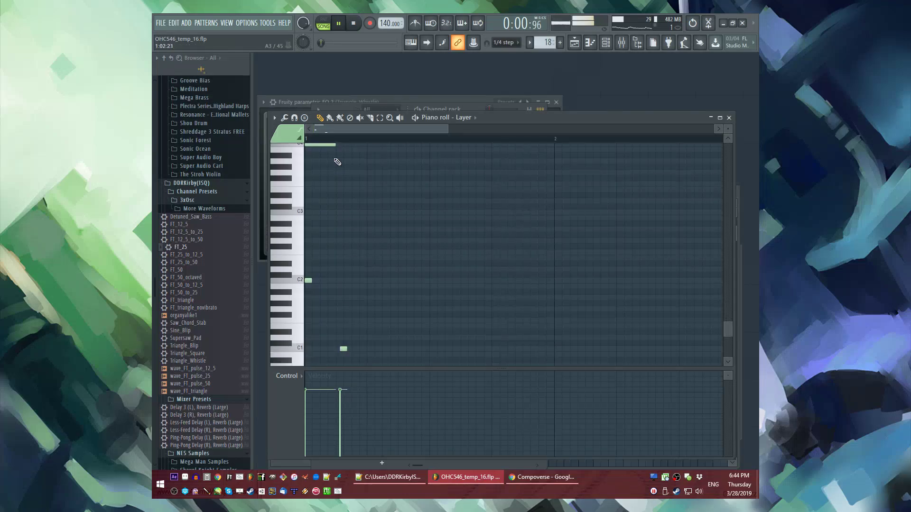
{"action": "left_click_drag", "start_coordinate": [334, 147], "coordinate": [429, 145]}
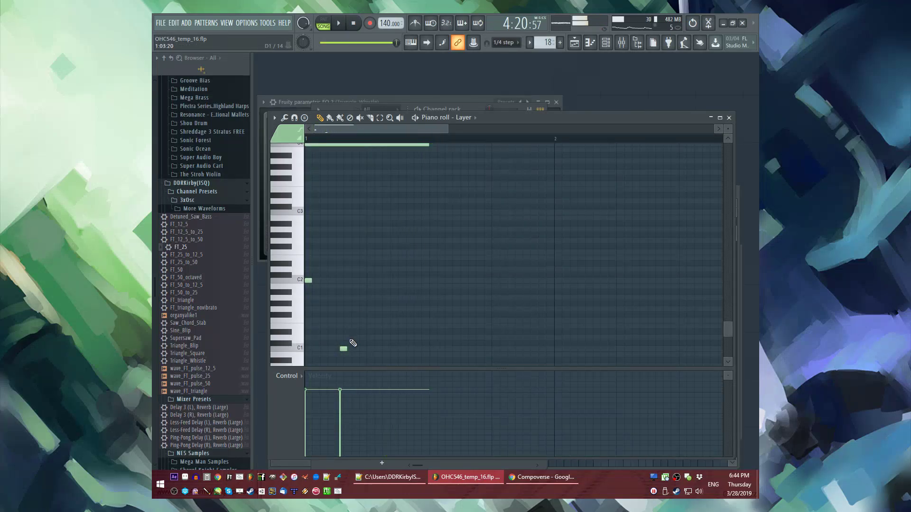
{"action": "left_click_drag", "start_coordinate": [384, 351], "coordinate": [430, 354]}
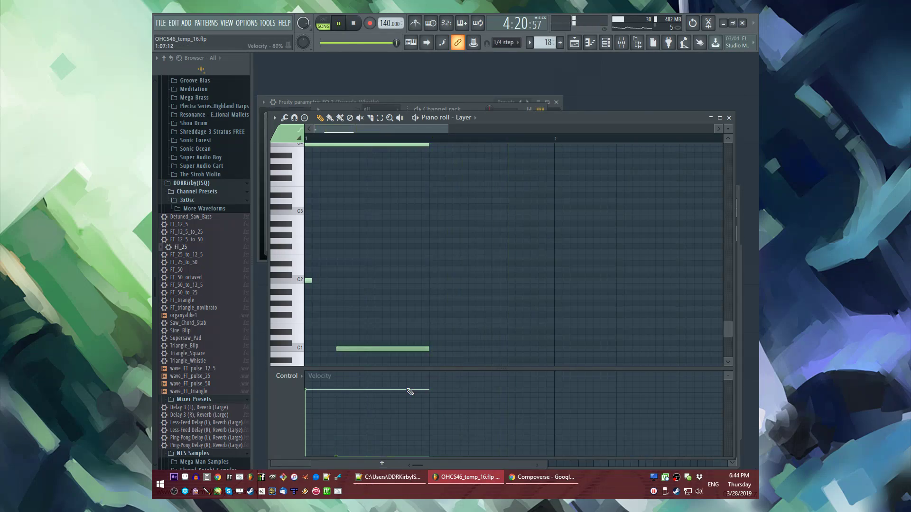
Step: Shorten the C4 note in Pattern 18 to 4 steps, and play the result
{"action": "scroll", "coordinate": [438, 193], "scroll_direction": "up", "scroll_amount": 3}
{"action": "scroll", "coordinate": [433, 228], "scroll_direction": "down", "scroll_amount": 6}
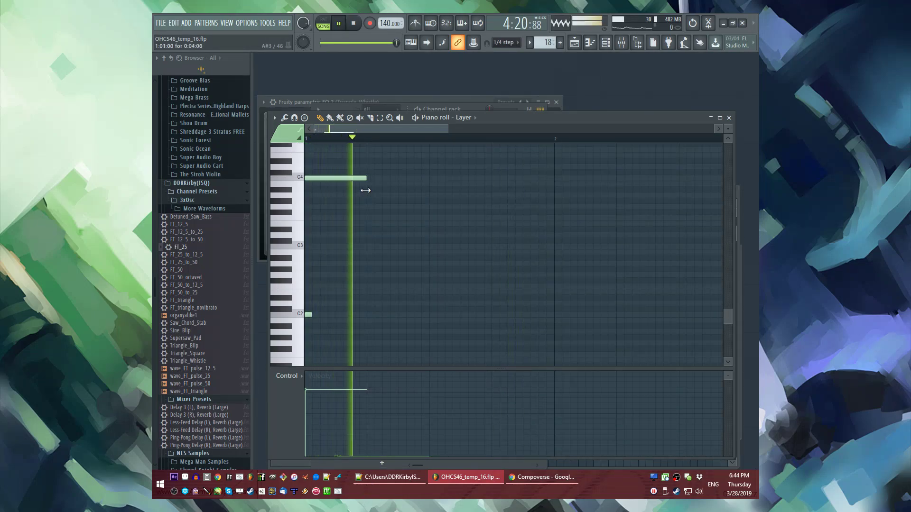
{"action": "left_click_drag", "start_coordinate": [428, 316], "coordinate": [365, 344]}
{"action": "key", "text": "space"}
{"action": "key", "text": "space"}
Step: Place VEC1 BD ReverbFX 03 on Track 9 and DH_FX OUT LONG_011 on Track 6 at bar 153, and play the transition
{"action": "key", "text": "F5"}
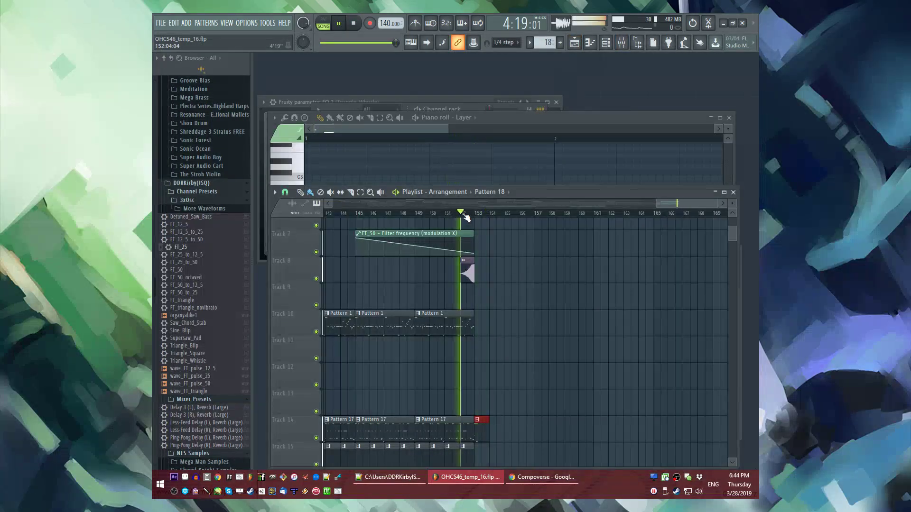
{"action": "scroll", "coordinate": [532, 285], "scroll_direction": "down", "scroll_amount": 3}
{"action": "left_click", "coordinate": [630, 351]}
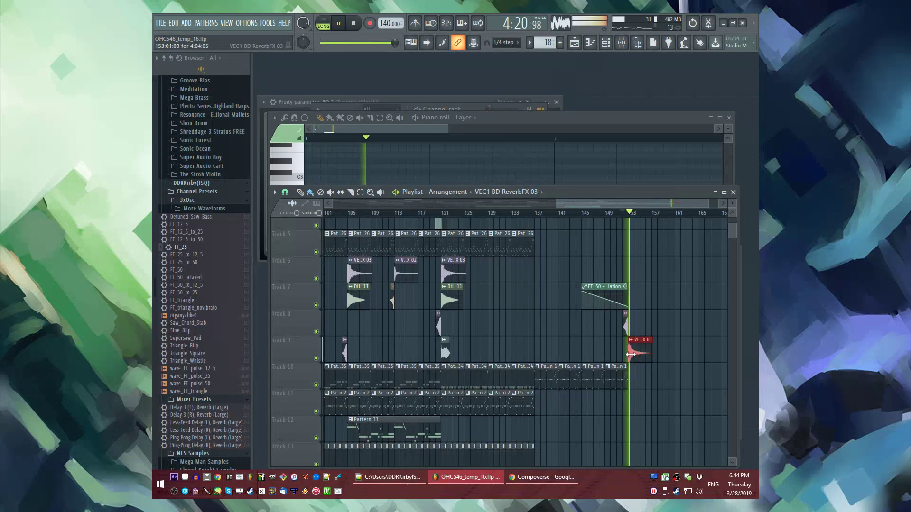
{"action": "left_click", "coordinate": [450, 296]}
{"action": "scroll", "coordinate": [721, 330], "scroll_direction": "up", "scroll_amount": 2}
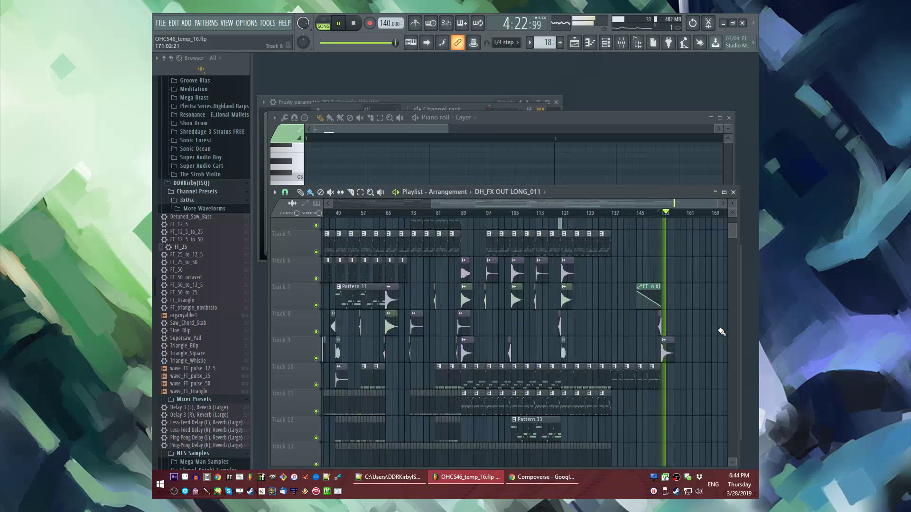
{"action": "key", "text": "space"}
{"action": "key", "text": "space"}
Step: Place DH_FX OUT LONG_003 on Track 5 at bar 153
{"action": "scroll", "coordinate": [575, 290], "scroll_direction": "down", "scroll_amount": 5}
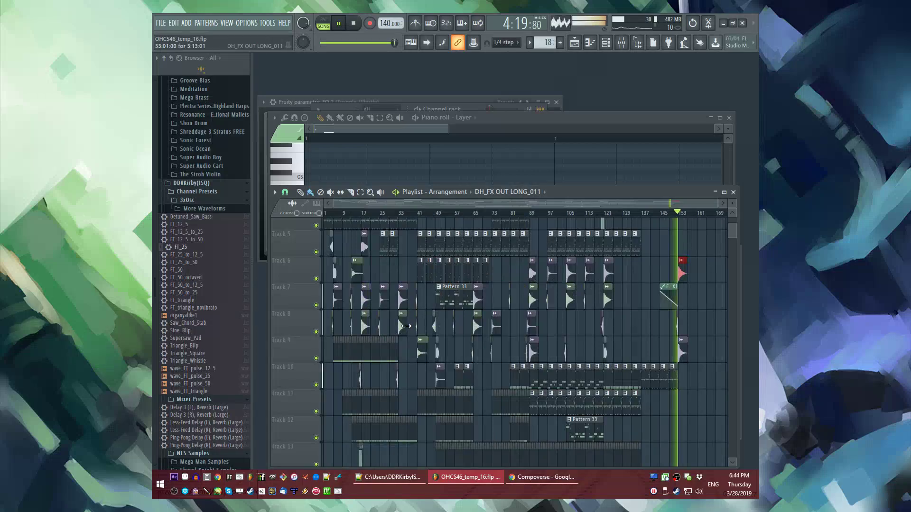
{"action": "scroll", "coordinate": [676, 249], "scroll_direction": "up", "scroll_amount": 4}
{"action": "left_click", "coordinate": [675, 246]}
{"action": "scroll", "coordinate": [626, 274], "scroll_direction": "down", "scroll_amount": 2}
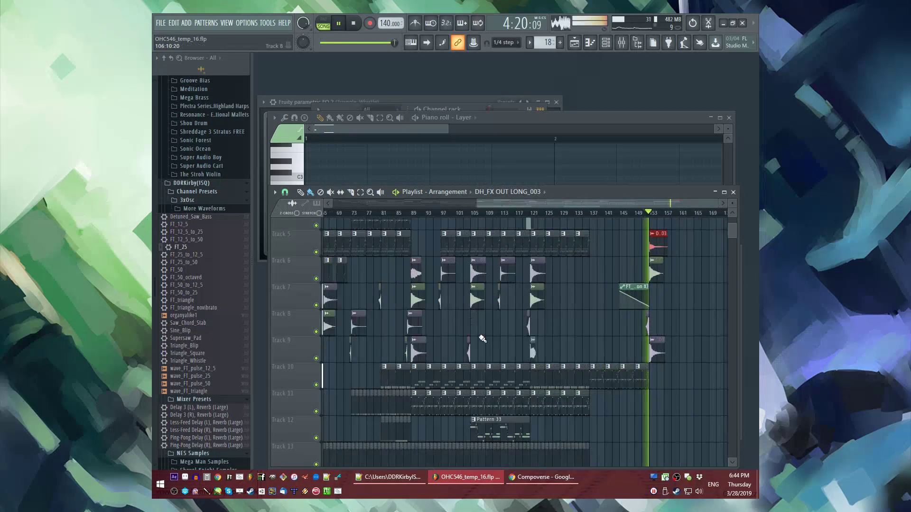
{"action": "scroll", "coordinate": [414, 235], "scroll_direction": "down", "scroll_amount": 1}
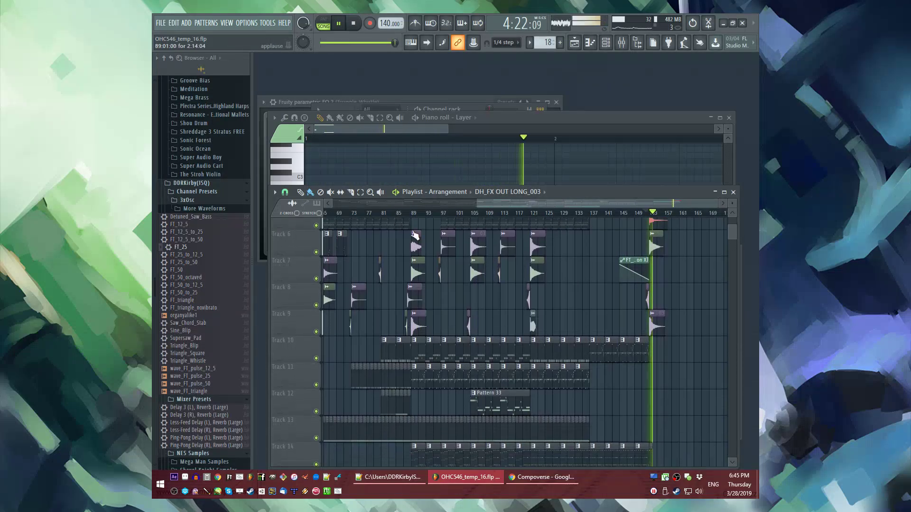
Step: Reuse the DM-FX07_15 effect from bar 89 on Track 11 at bar 153 and on Track 6 at bar 137
{"action": "left_click", "coordinate": [417, 218]}
{"action": "scroll", "coordinate": [418, 219], "scroll_direction": "up", "scroll_amount": 3}
{"action": "scroll", "coordinate": [413, 326], "scroll_direction": "down", "scroll_amount": 10}
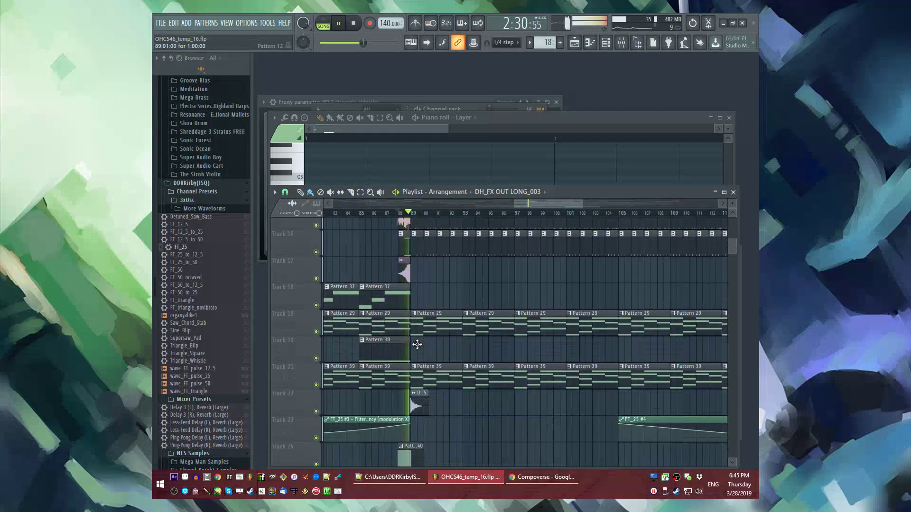
{"action": "scroll", "coordinate": [417, 304], "scroll_direction": "up", "scroll_amount": 10}
{"action": "scroll", "coordinate": [616, 311], "scroll_direction": "down", "scroll_amount": 3}
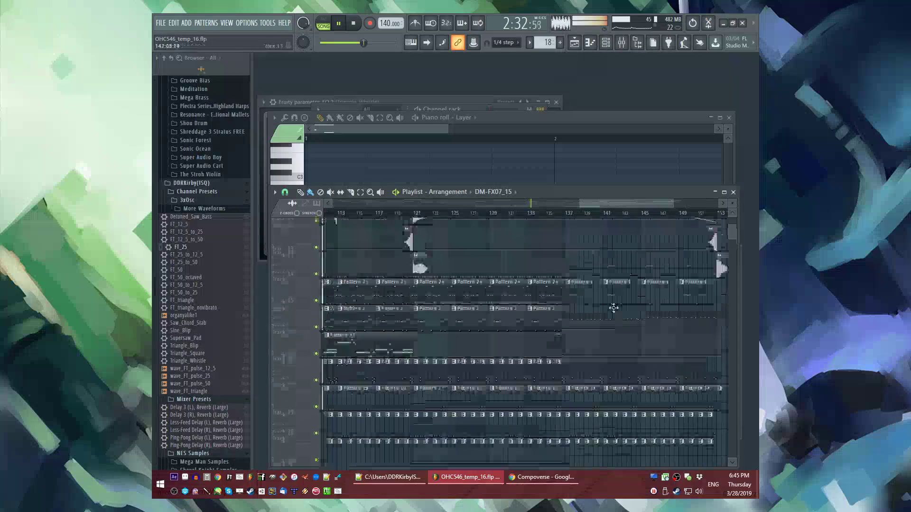
{"action": "left_click_drag", "start_coordinate": [590, 205], "coordinate": [630, 205]}
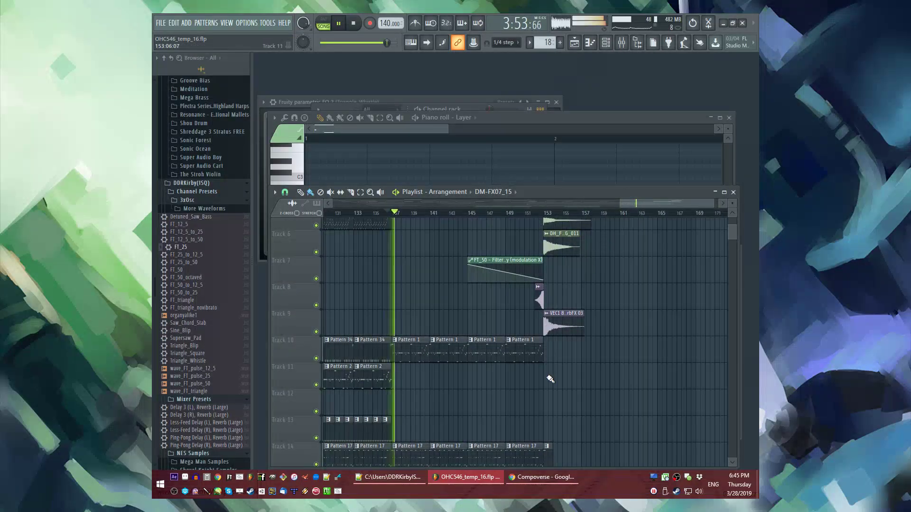
{"action": "scroll", "coordinate": [550, 376], "scroll_direction": "up", "scroll_amount": 2}
{"action": "scroll", "coordinate": [542, 327], "scroll_direction": "down", "scroll_amount": 3}
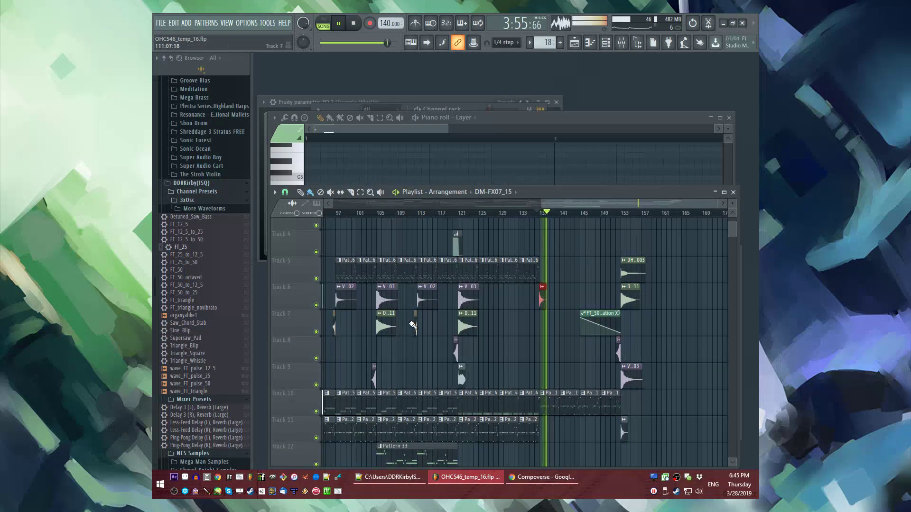
Step: Add the 32954_HardPCM_Chip054 clip on Track 7 leading into bar 137
{"action": "scroll", "coordinate": [524, 315], "scroll_direction": "up", "scroll_amount": 4}
{"action": "left_click_drag", "start_coordinate": [562, 300], "coordinate": [565, 326]}
{"action": "scroll", "coordinate": [565, 325], "scroll_direction": "up", "scroll_amount": 3}
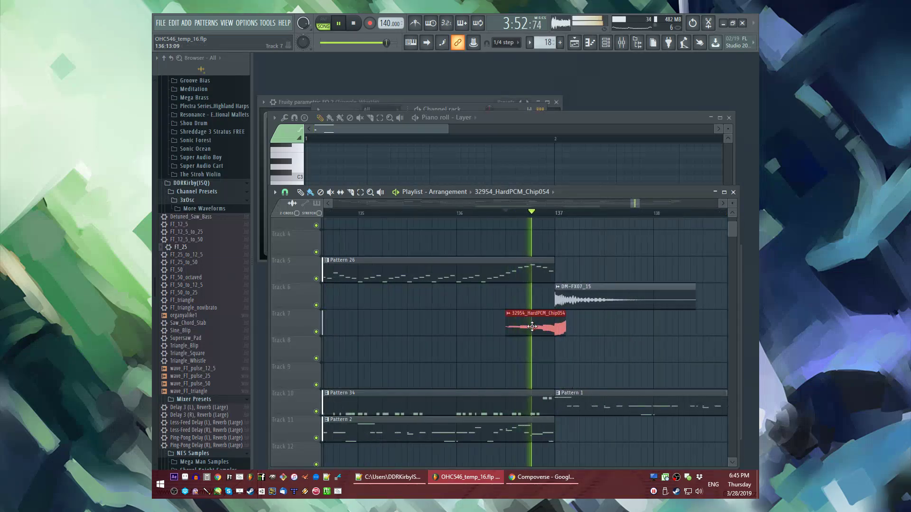
Step: Place the reversed crash4 clip on Track 8 leading into bar 137, and nudge the 32954_HardPCM_Chip054 clip to end at that bar
{"action": "scroll", "coordinate": [521, 329], "scroll_direction": "down", "scroll_amount": 6}
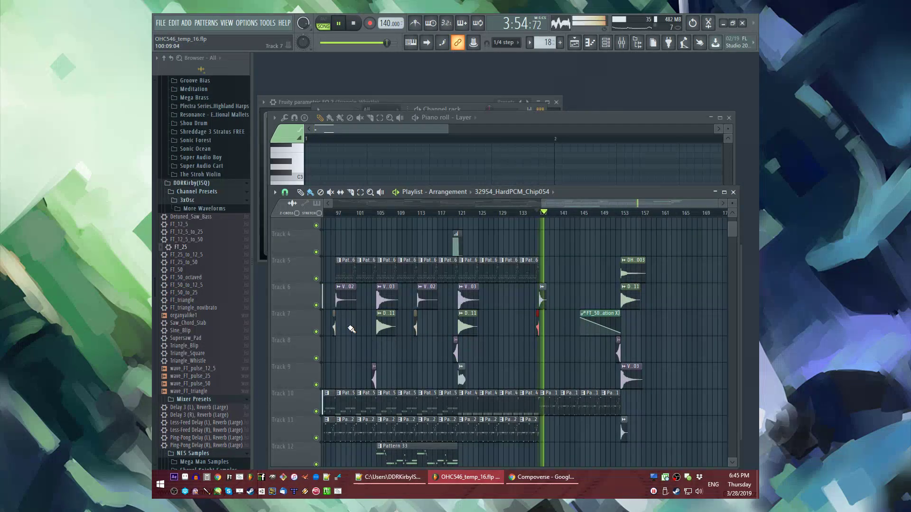
{"action": "scroll", "coordinate": [355, 330], "scroll_direction": "down", "scroll_amount": 4}
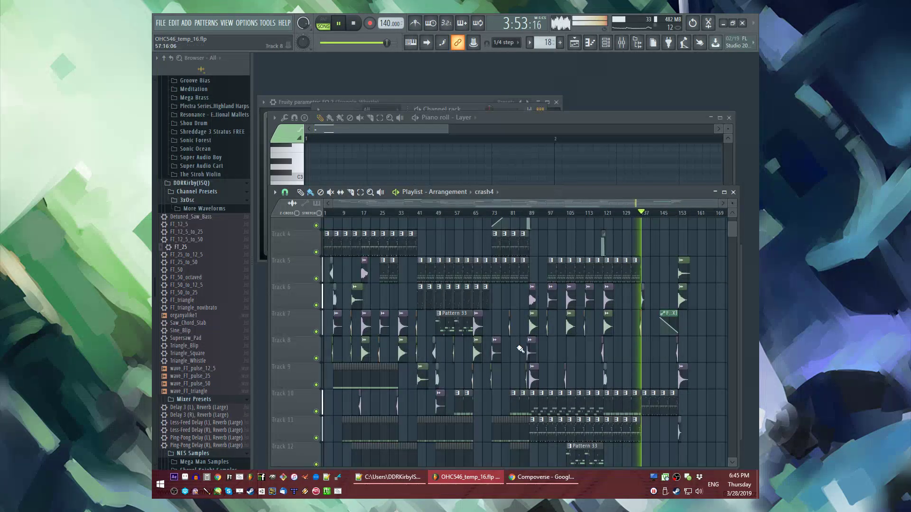
{"action": "scroll", "coordinate": [475, 351], "scroll_direction": "up", "scroll_amount": 6}
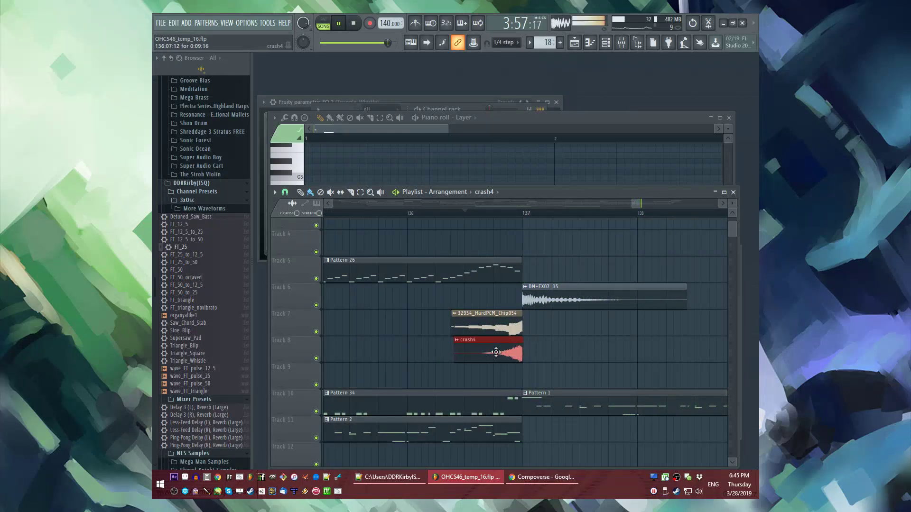
{"action": "scroll", "coordinate": [522, 352], "scroll_direction": "up", "scroll_amount": 2}
{"action": "left_click_drag", "start_coordinate": [508, 321], "coordinate": [505, 320]}
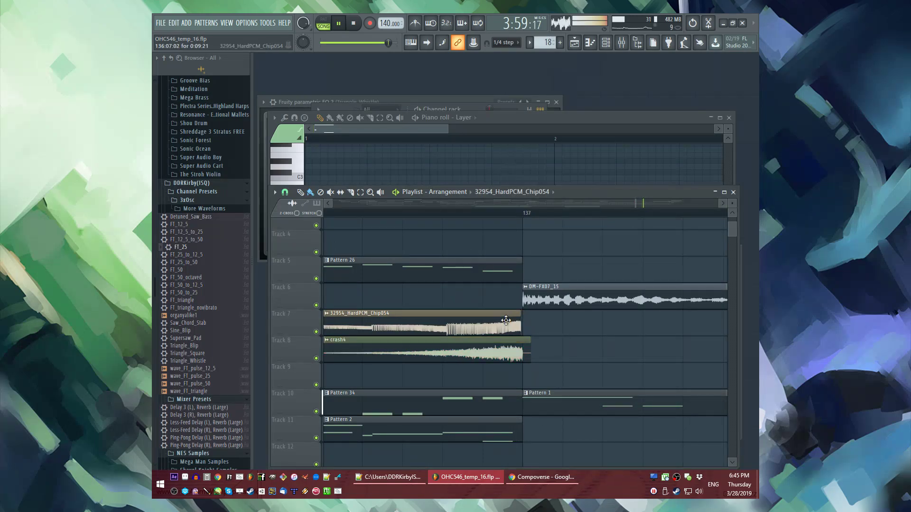
Step: Play from around bar 127 and from just before bar 89, and examine the layered clips across the tracks in both sections
{"action": "scroll", "coordinate": [527, 325], "scroll_direction": "down", "scroll_amount": 5}
{"action": "scroll", "coordinate": [522, 323], "scroll_direction": "down", "scroll_amount": 2}
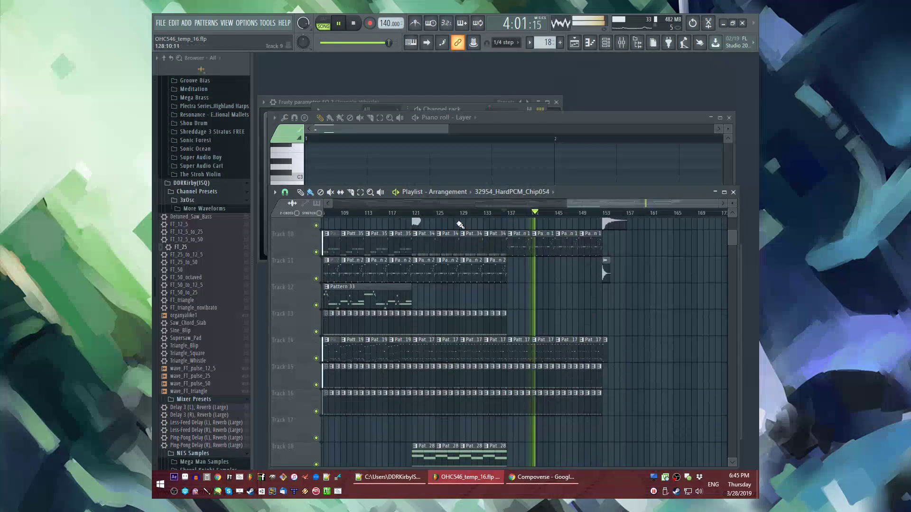
{"action": "scroll", "coordinate": [482, 224], "scroll_direction": "up", "scroll_amount": 3}
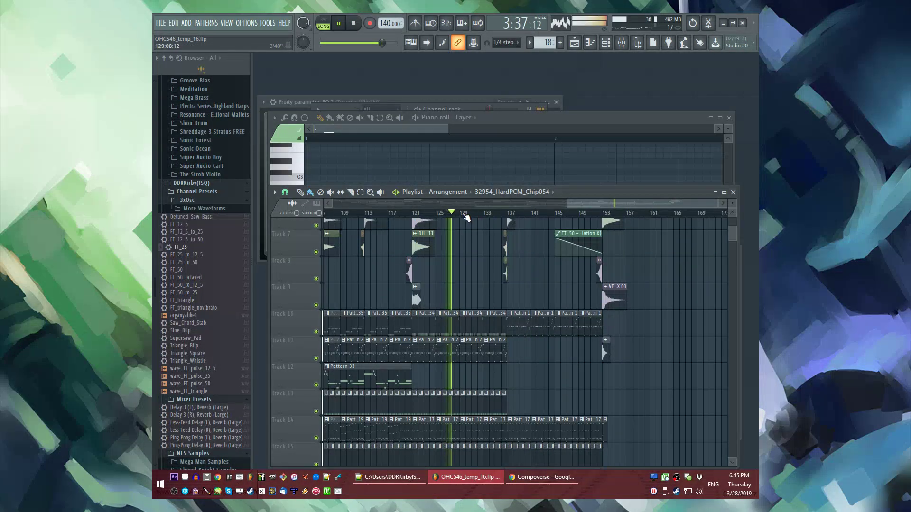
{"action": "scroll", "coordinate": [414, 217], "scroll_direction": "down", "scroll_amount": 3}
{"action": "scroll", "coordinate": [460, 256], "scroll_direction": "down", "scroll_amount": 4}
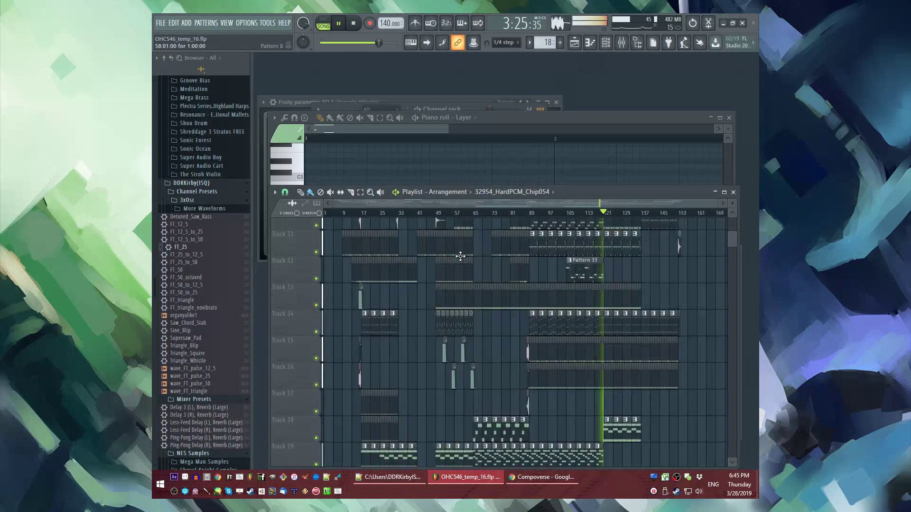
{"action": "left_click", "coordinate": [525, 214]}
{"action": "scroll", "coordinate": [464, 216], "scroll_direction": "up", "scroll_amount": 4}
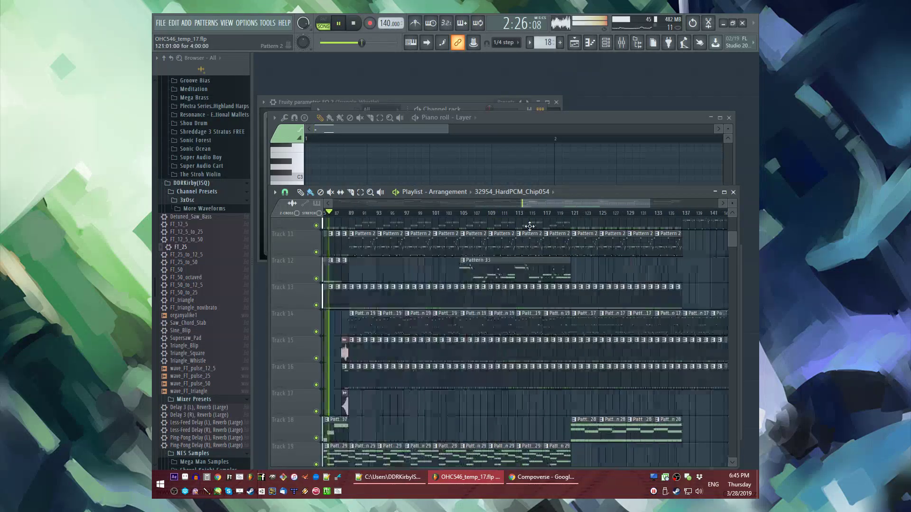
{"action": "scroll", "coordinate": [425, 260], "scroll_direction": "up", "scroll_amount": 2}
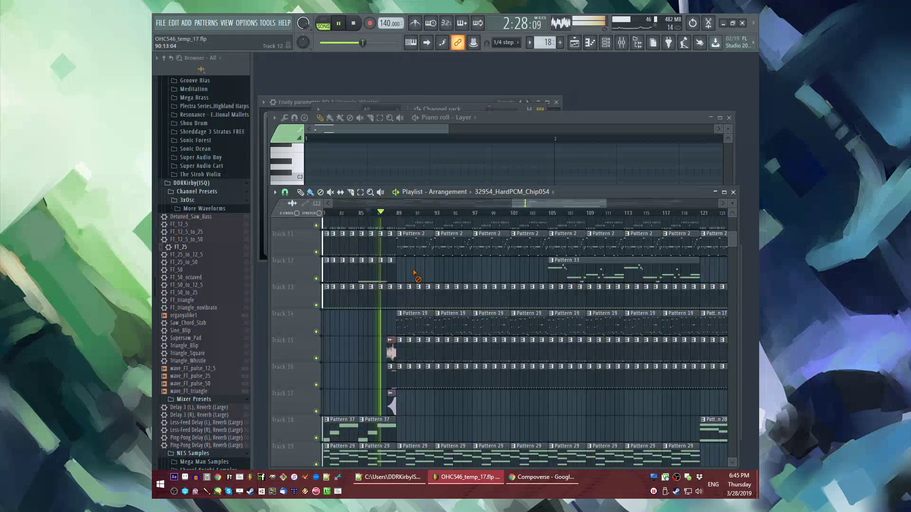
Step: Replay the build-up from around bar 84 into bar 89 and examine the clips layered across the tracks there
{"action": "scroll", "coordinate": [414, 274], "scroll_direction": "up", "scroll_amount": 5}
{"action": "scroll", "coordinate": [432, 276], "scroll_direction": "down", "scroll_amount": 4}
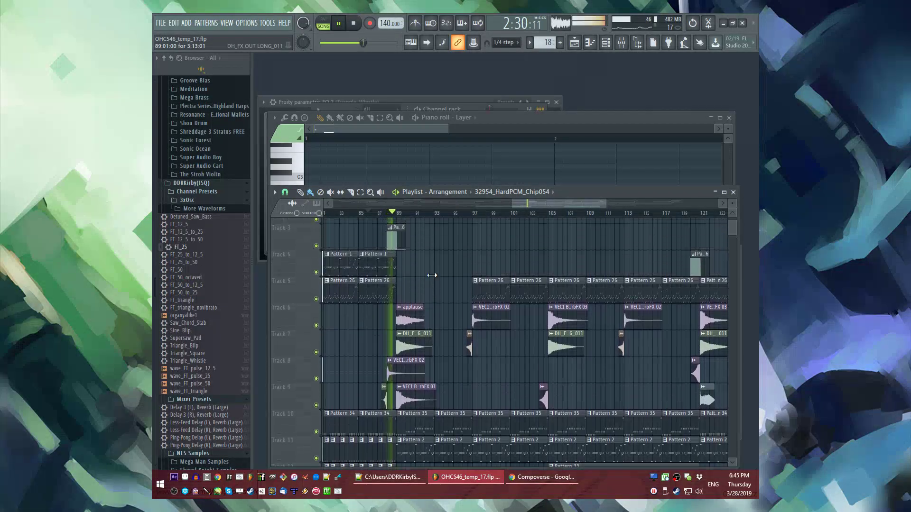
{"action": "scroll", "coordinate": [451, 284], "scroll_direction": "down", "scroll_amount": 2}
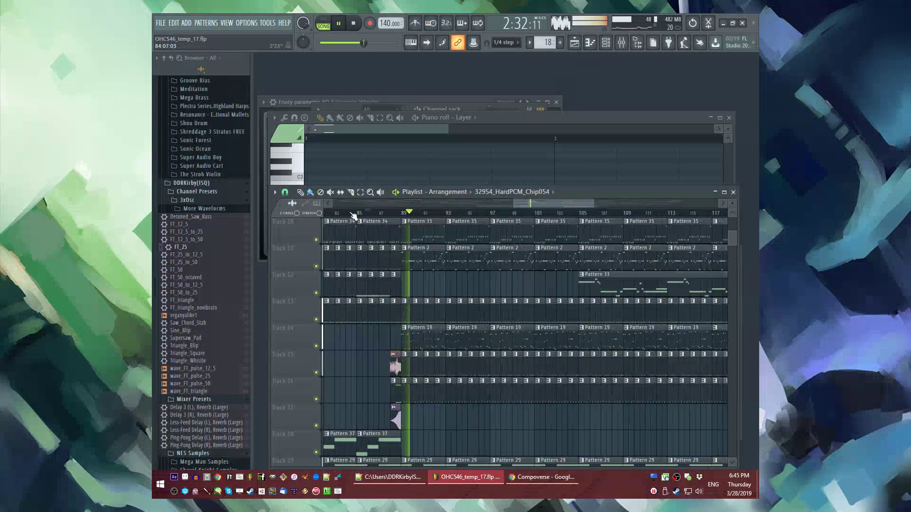
{"action": "scroll", "coordinate": [408, 285], "scroll_direction": "up", "scroll_amount": 2}
{"action": "scroll", "coordinate": [426, 322], "scroll_direction": "up", "scroll_amount": 4}
{"action": "scroll", "coordinate": [451, 335], "scroll_direction": "down", "scroll_amount": 8}
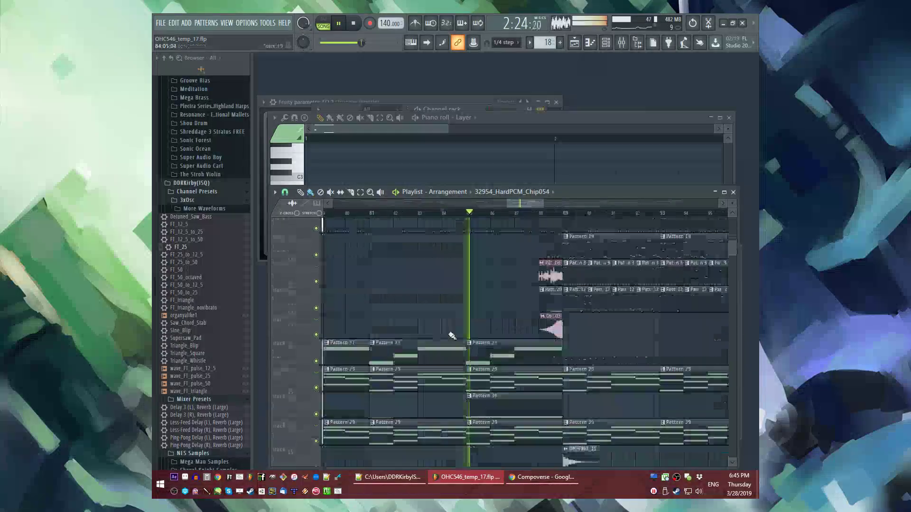
{"action": "scroll", "coordinate": [490, 343], "scroll_direction": "up", "scroll_amount": 2}
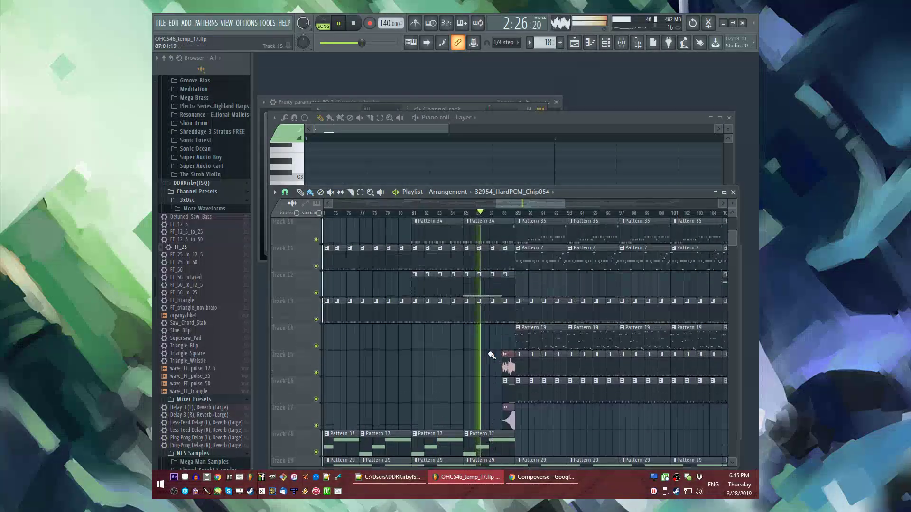
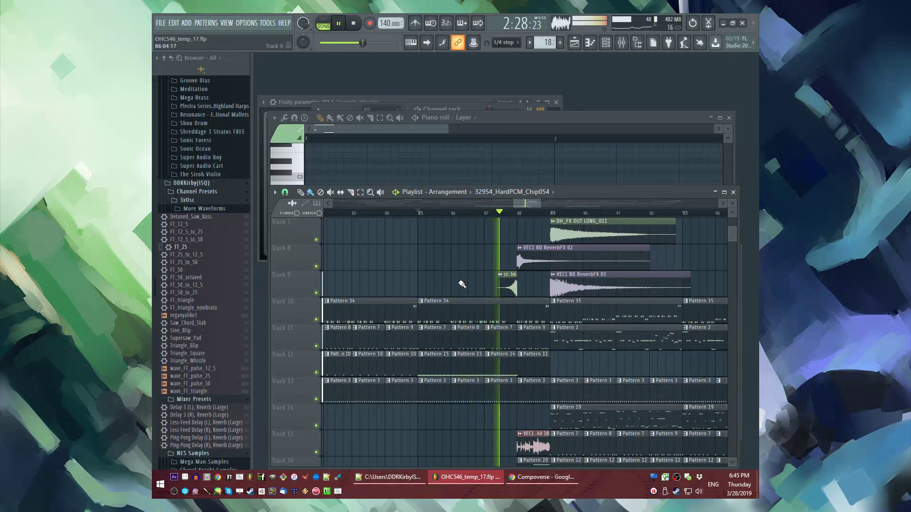
Step: Fill the gap on Track 5 from bar 89 to bar 97 with two Pattern 26 clips
{"action": "scroll", "coordinate": [479, 322], "scroll_direction": "up", "scroll_amount": 3}
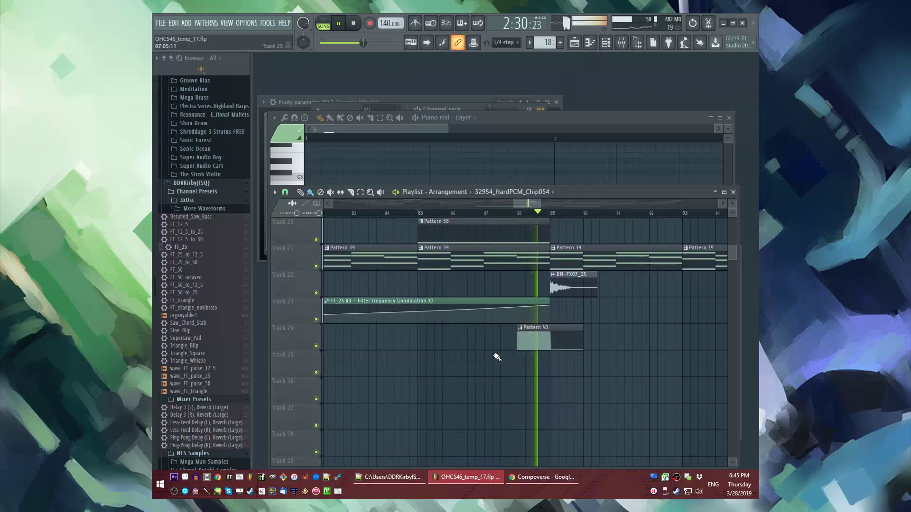
{"action": "scroll", "coordinate": [425, 254], "scroll_direction": "up", "scroll_amount": 2}
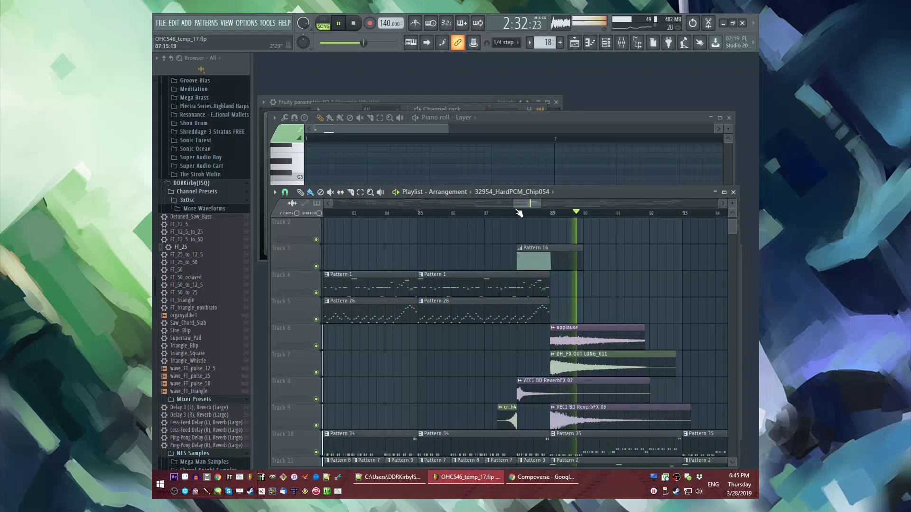
{"action": "scroll", "coordinate": [517, 214], "scroll_direction": "down", "scroll_amount": 5}
{"action": "scroll", "coordinate": [397, 292], "scroll_direction": "up", "scroll_amount": 1}
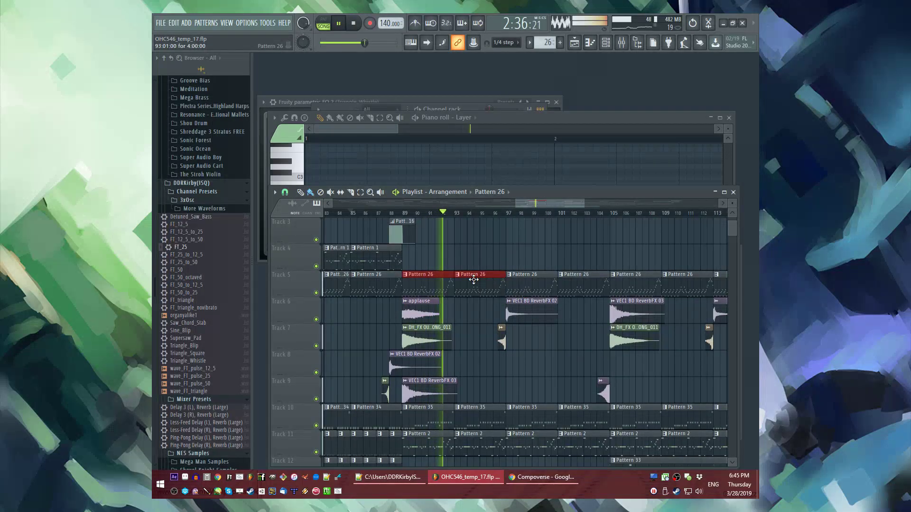
Step: Place a new empty pattern clip on Track 17 at bar 97
{"action": "scroll", "coordinate": [493, 245], "scroll_direction": "down", "scroll_amount": 9}
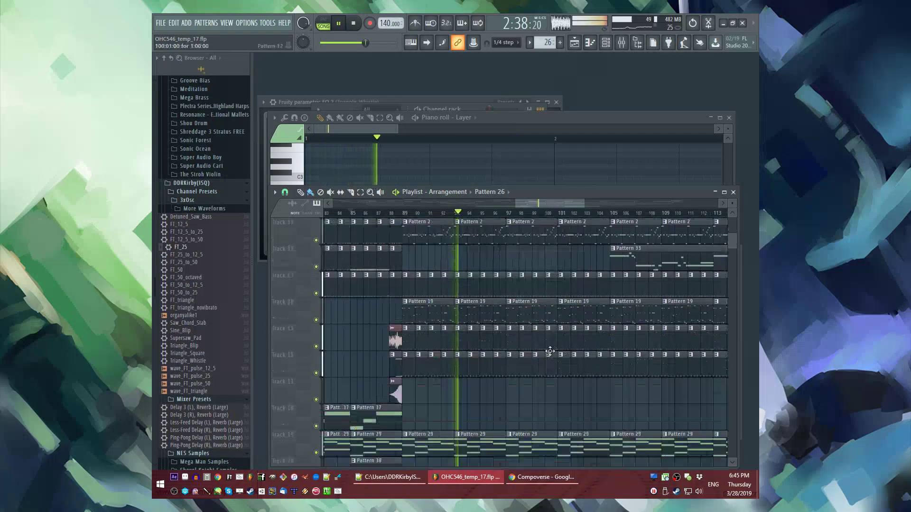
{"action": "scroll", "coordinate": [513, 369], "scroll_direction": "up", "scroll_amount": 1}
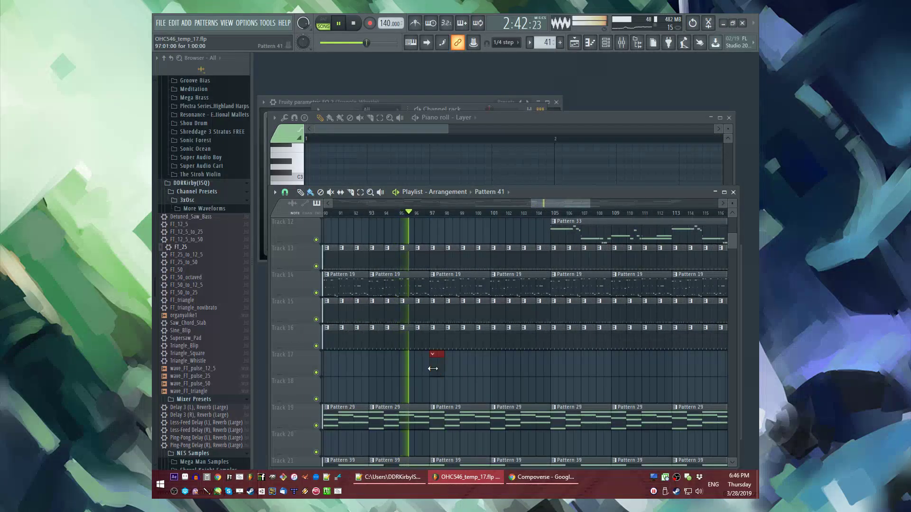
{"action": "scroll", "coordinate": [432, 368], "scroll_direction": "up", "scroll_amount": 4}
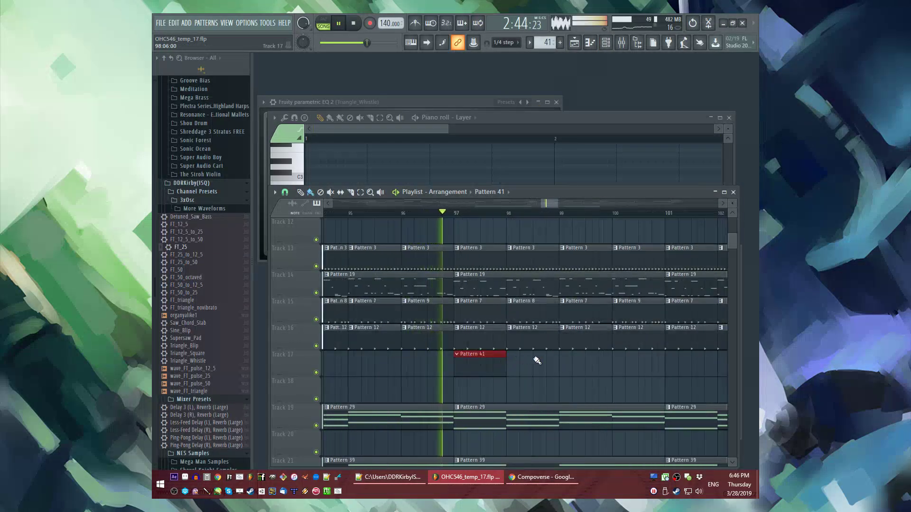
Step: Reuse Pattern 23 from the earlier section, repeating it on Track 18 from bar 97 through 113 and on Track 17 from bar 114 through 120
{"action": "scroll", "coordinate": [530, 358], "scroll_direction": "down", "scroll_amount": 5}
{"action": "scroll", "coordinate": [430, 370], "scroll_direction": "up", "scroll_amount": 3}
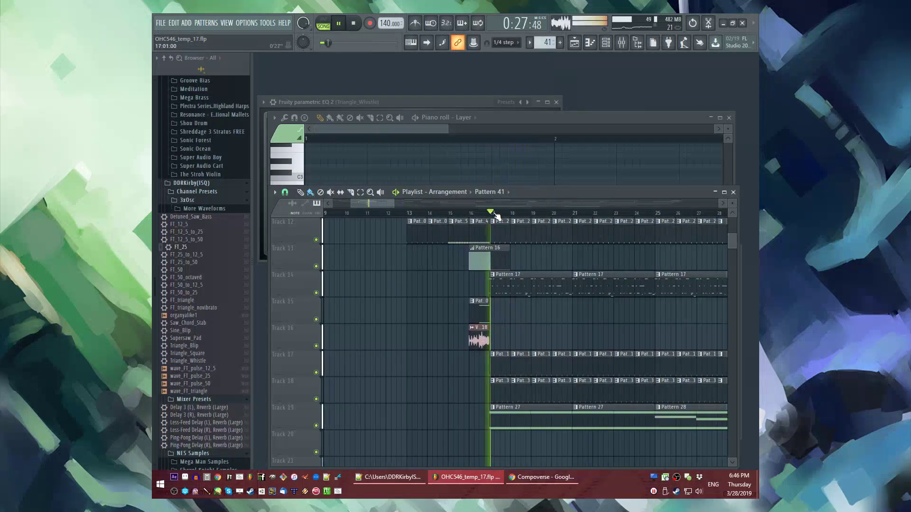
{"action": "left_click_drag", "start_coordinate": [379, 203], "coordinate": [486, 216]}
{"action": "scroll", "coordinate": [462, 258], "scroll_direction": "up", "scroll_amount": 3}
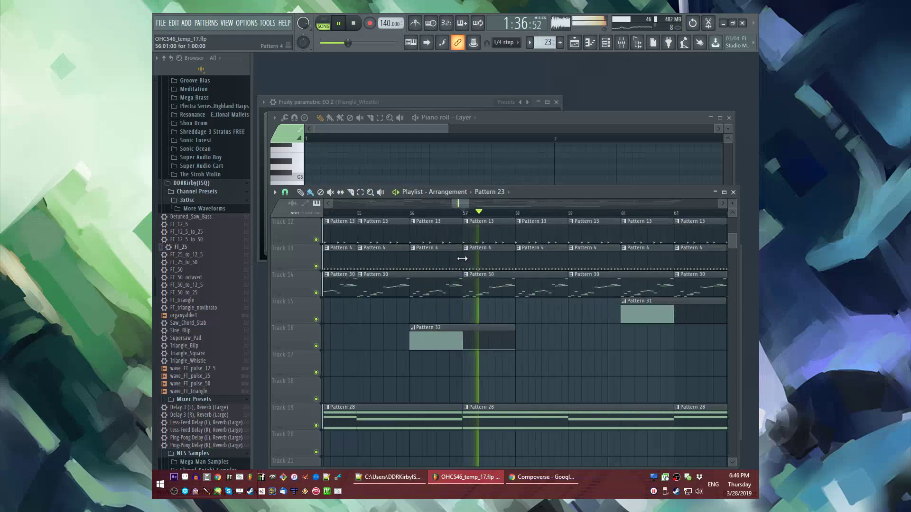
{"action": "scroll", "coordinate": [661, 386], "scroll_direction": "down", "scroll_amount": 3}
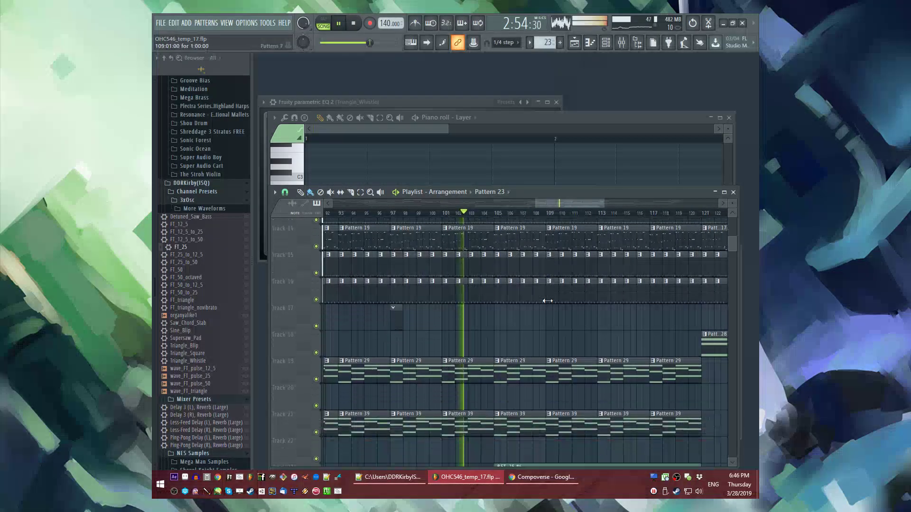
{"action": "scroll", "coordinate": [512, 335], "scroll_direction": "up", "scroll_amount": 1}
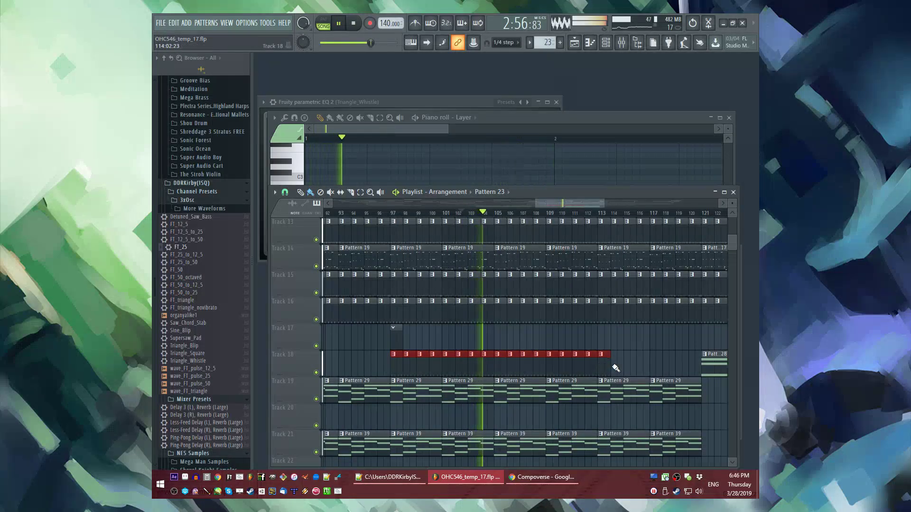
{"action": "scroll", "coordinate": [590, 362], "scroll_direction": "down", "scroll_amount": 4}
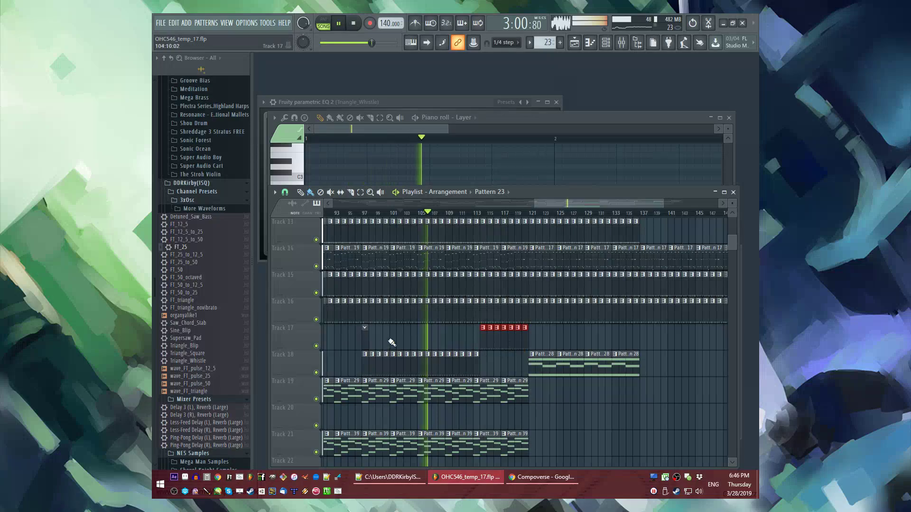
Step: Remove the empty pattern at bar 97 on Track 17 and extend the Pattern 23 repeats on Track 18 back to bar 89
{"action": "scroll", "coordinate": [502, 353], "scroll_direction": "up", "scroll_amount": 4}
{"action": "left_click", "coordinate": [459, 214]}
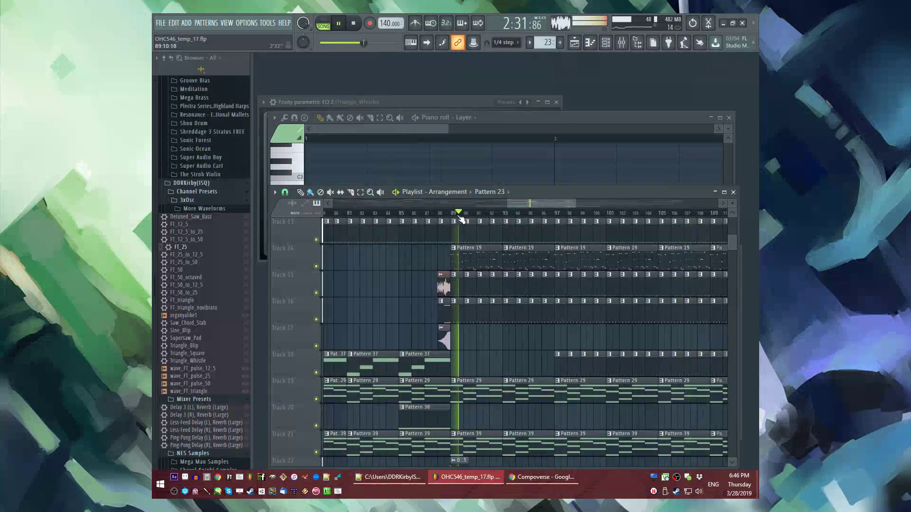
{"action": "scroll", "coordinate": [569, 356], "scroll_direction": "up", "scroll_amount": 2}
{"action": "left_click_drag", "start_coordinate": [528, 369], "coordinate": [372, 365]}
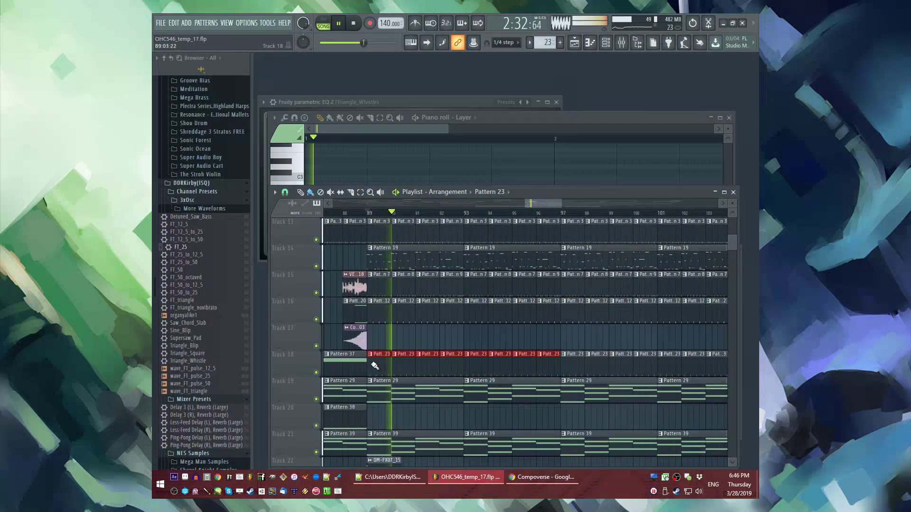
{"action": "scroll", "coordinate": [427, 351], "scroll_direction": "down", "scroll_amount": 4}
{"action": "scroll", "coordinate": [426, 347], "scroll_direction": "up", "scroll_amount": 3}
{"action": "scroll", "coordinate": [425, 346], "scroll_direction": "down", "scroll_amount": 5}
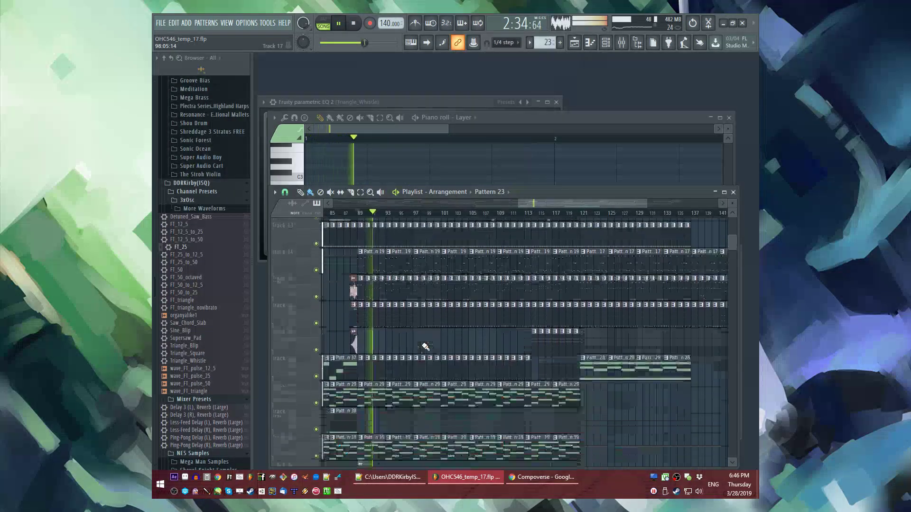
{"action": "scroll", "coordinate": [463, 364], "scroll_direction": "up", "scroll_amount": 2}
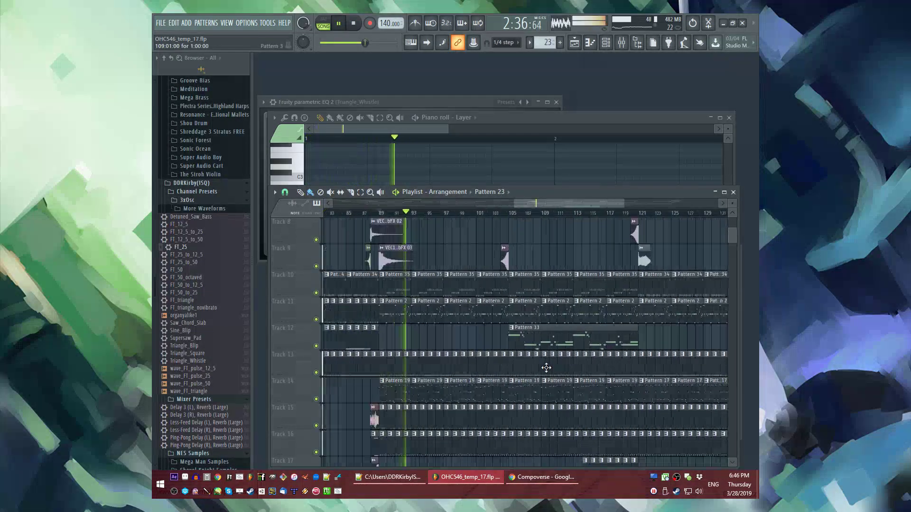
{"action": "scroll", "coordinate": [442, 320], "scroll_direction": "up", "scroll_amount": 3}
Step: Set band 6 of the parametric EQ on the FT_50 mixer track to a 2.8 dB boost at 10577 Hz
{"action": "key", "text": "F9"}
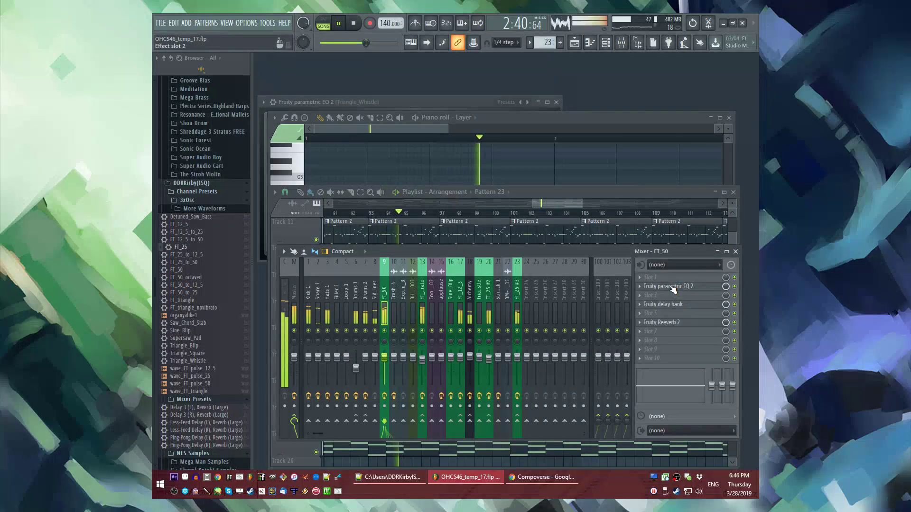
{"action": "left_click", "coordinate": [664, 286]}
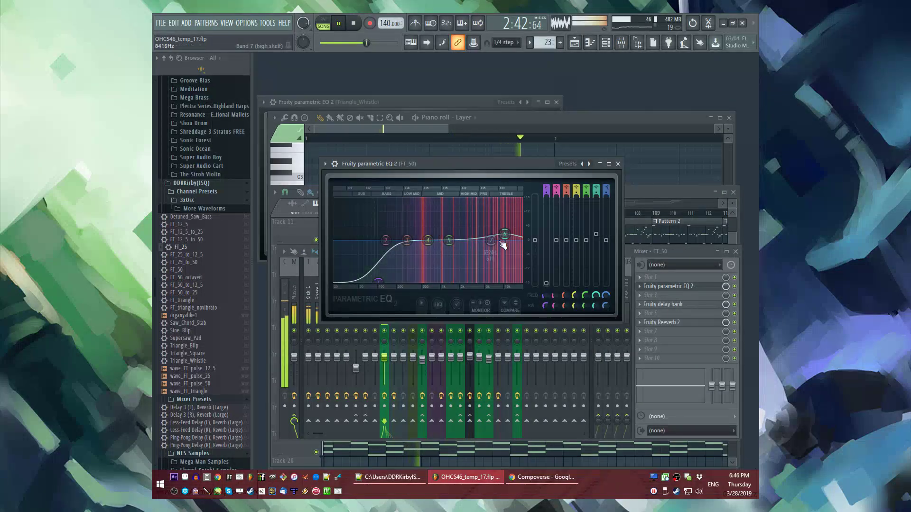
{"action": "mouse_move", "coordinate": [490, 241]}
{"action": "left_mouse_down"}
{"action": "mouse_move", "coordinate": [494, 225]}
{"action": "mouse_move", "coordinate": [506, 230]}
{"action": "mouse_move", "coordinate": [504, 238]}
{"action": "left_mouse_up"}
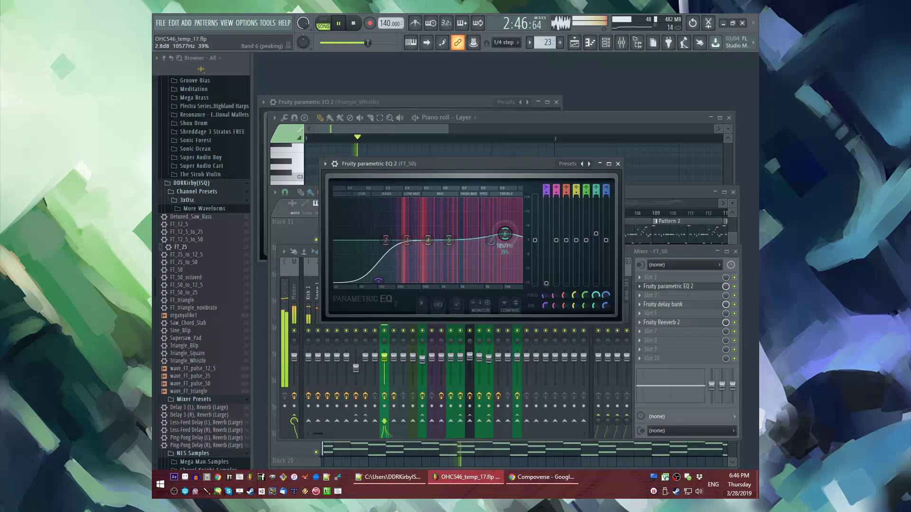
{"action": "left_click", "coordinate": [618, 163]}
Step: Flatten band 2 of the parametric EQ on the FT_triangle_novibrato mixer track
{"action": "left_click", "coordinate": [413, 307]}
{"action": "left_click", "coordinate": [425, 306]}
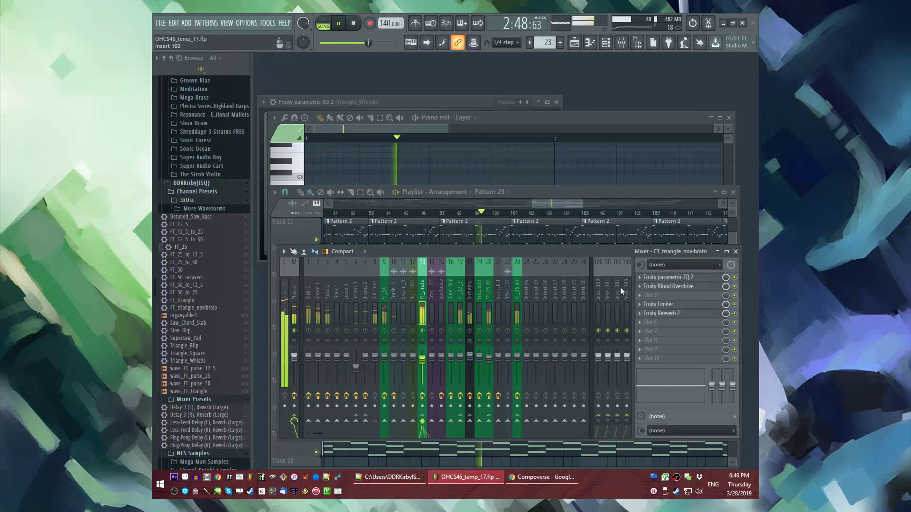
{"action": "left_click", "coordinate": [687, 281]}
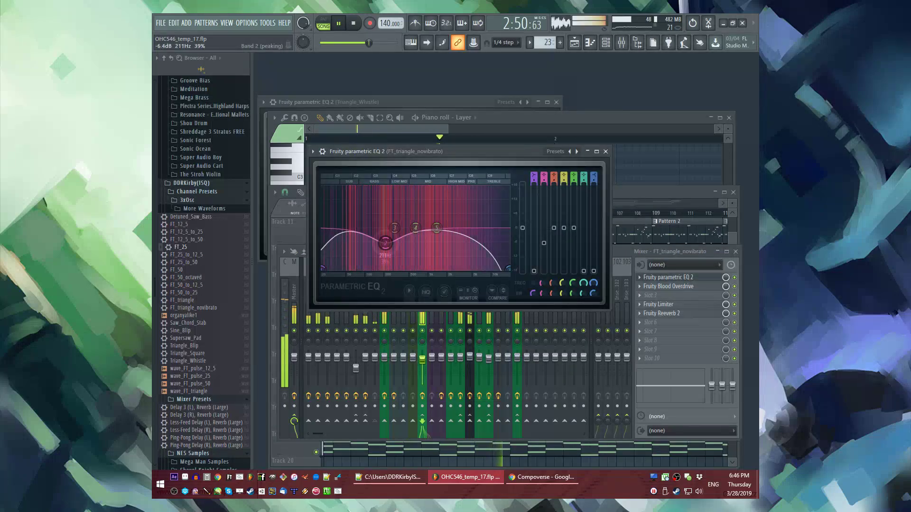
{"action": "left_click_drag", "start_coordinate": [416, 251], "coordinate": [400, 236]}
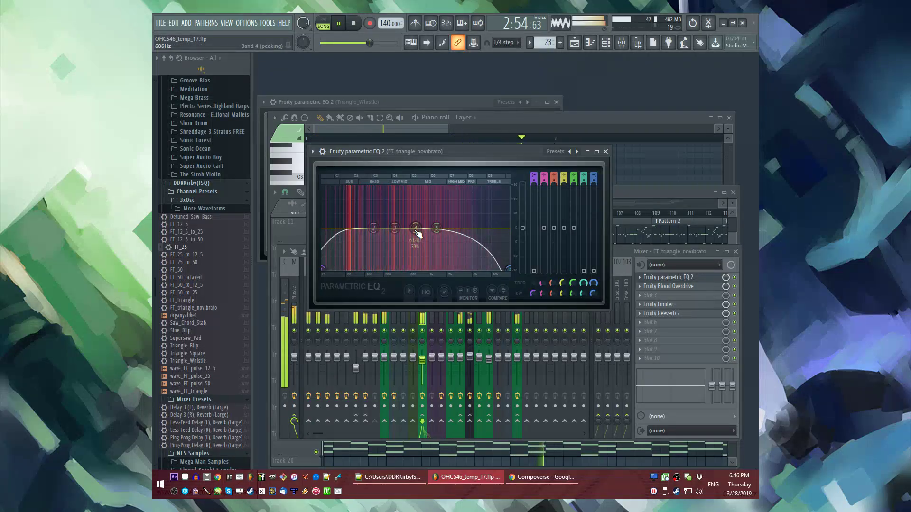
Step: Raise the low cut of Fruity Reeverb 2 on the FT_triangle_novibrato mixer track to 935 Hz
{"action": "left_click", "coordinate": [422, 319]}
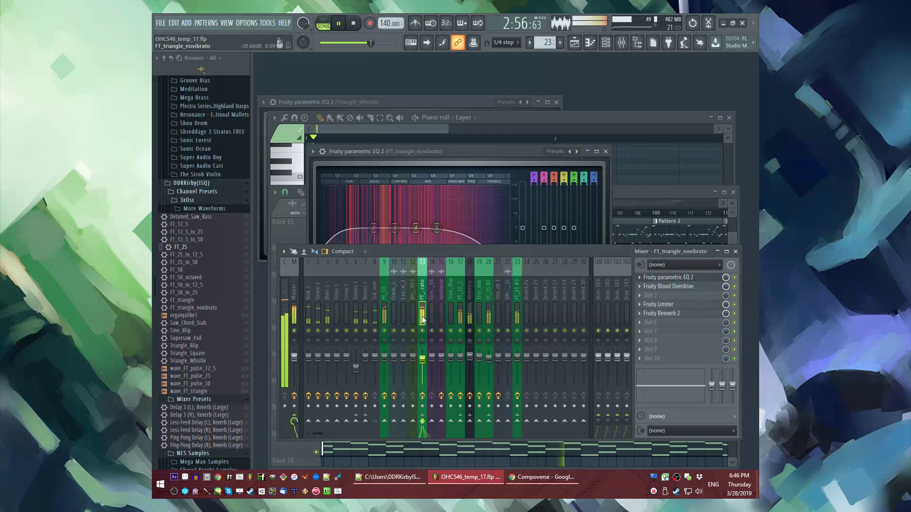
{"action": "left_click", "coordinate": [674, 314]}
{"action": "left_click_drag", "start_coordinate": [360, 184], "coordinate": [361, 164]}
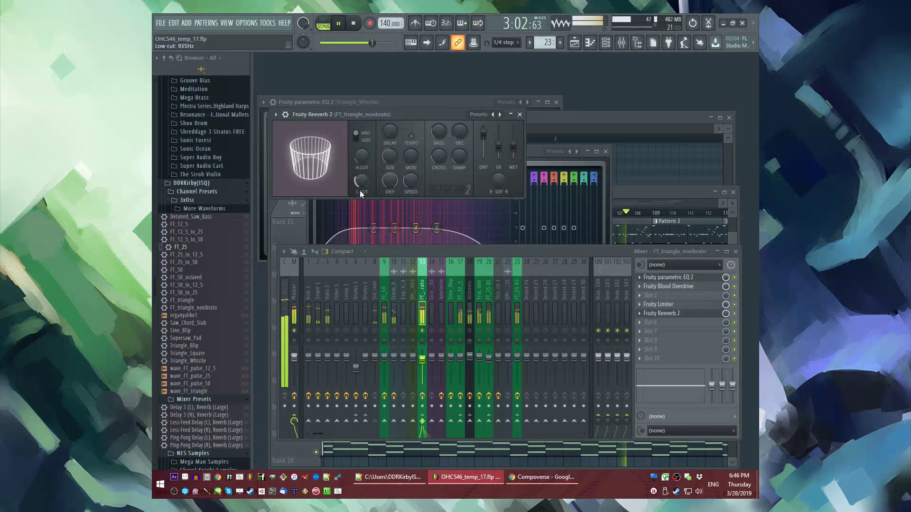
Step: Examine the parametric EQs on the Alchemy, Triangle_Whistle and FT_25 #3 mixer tracks, and return to the playlist around bar 121
{"action": "left_click", "coordinate": [385, 289]}
{"action": "left_click", "coordinate": [470, 299]}
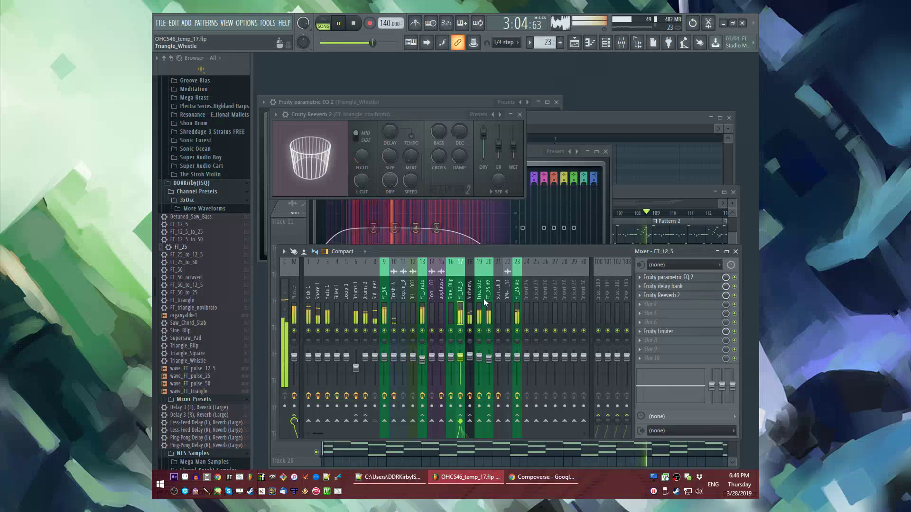
{"action": "left_click", "coordinate": [667, 277]}
{"action": "left_click", "coordinate": [364, 349]}
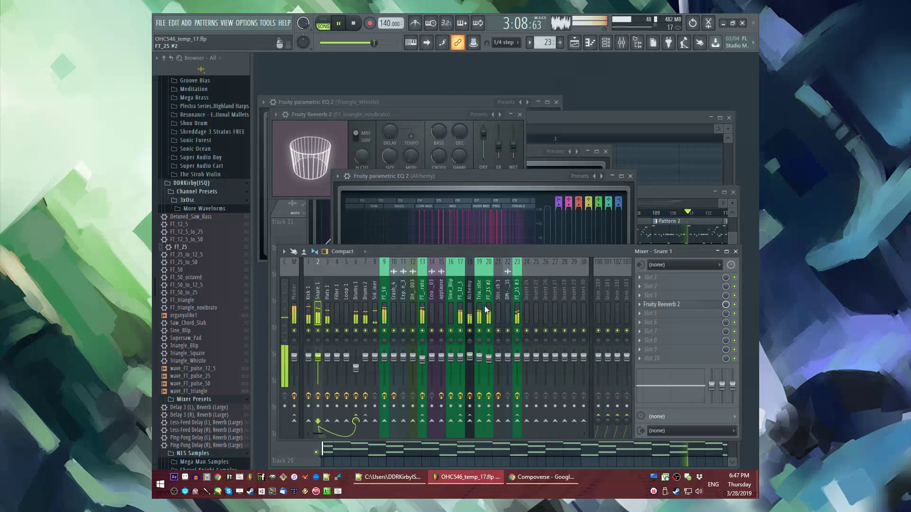
{"action": "left_click", "coordinate": [480, 308]}
{"action": "left_click", "coordinate": [669, 277]}
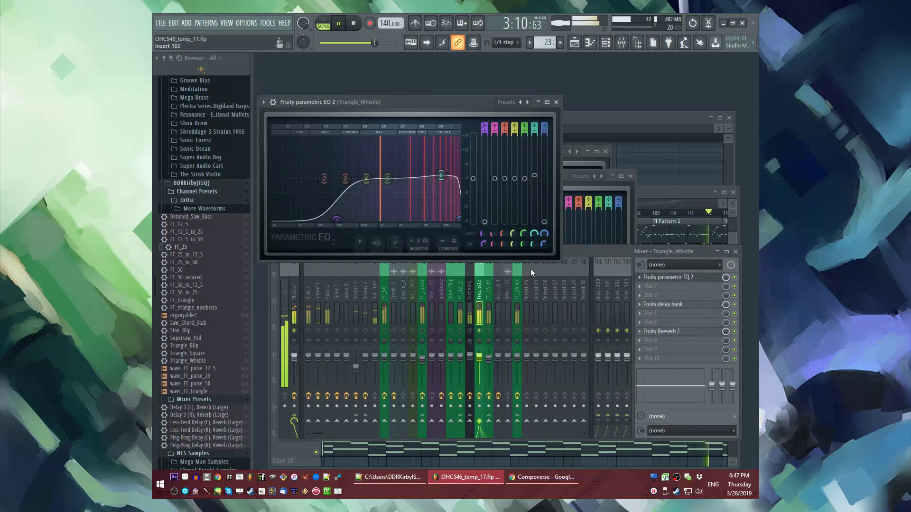
{"action": "left_click", "coordinate": [515, 295]}
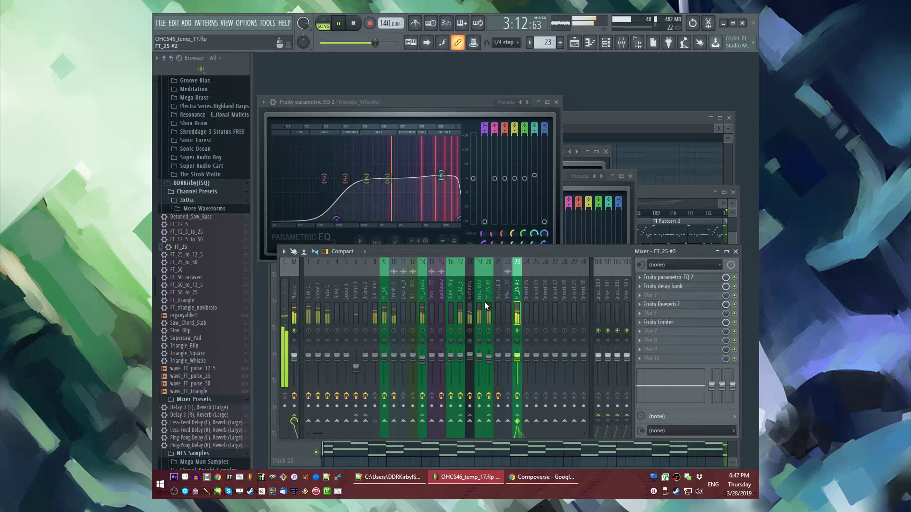
{"action": "left_click", "coordinate": [671, 278]}
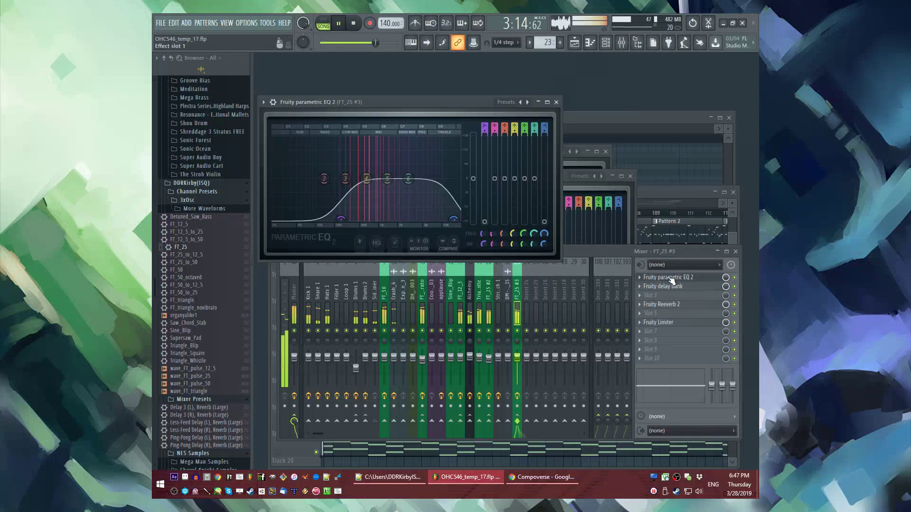
{"action": "key", "text": "F5"}
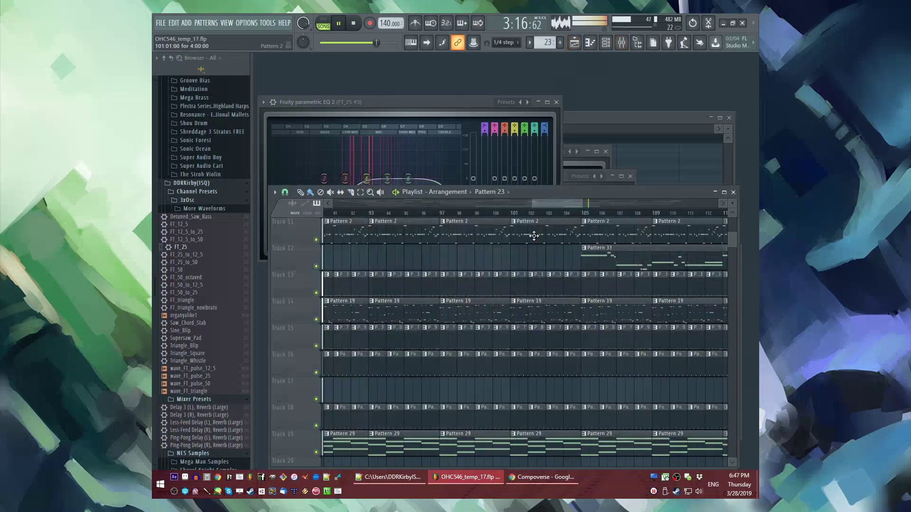
{"action": "scroll", "coordinate": [535, 358], "scroll_direction": "down", "scroll_amount": 5}
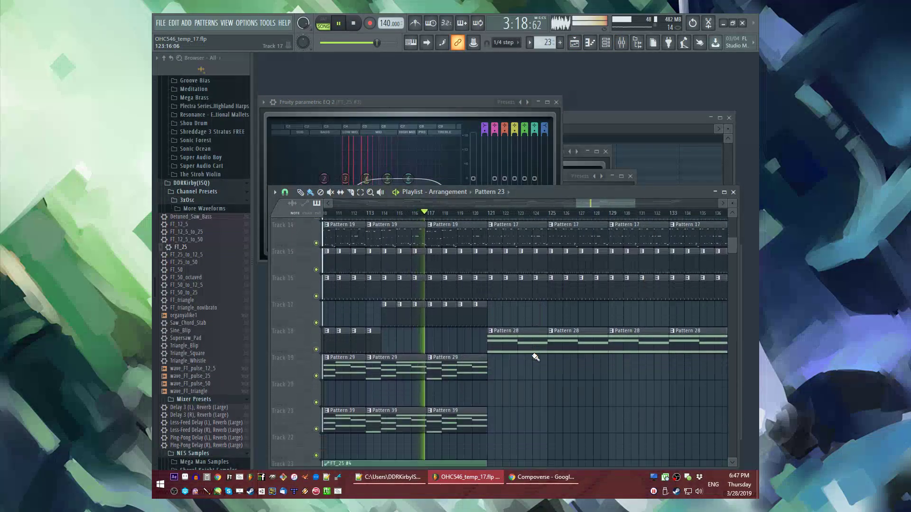
Step: Place the VEC1 Loops Fillin140 18 clip on Track 20 in bar 120, leading into bar 121
{"action": "scroll", "coordinate": [535, 359], "scroll_direction": "up", "scroll_amount": 5}
{"action": "scroll", "coordinate": [476, 218], "scroll_direction": "up", "scroll_amount": 10}
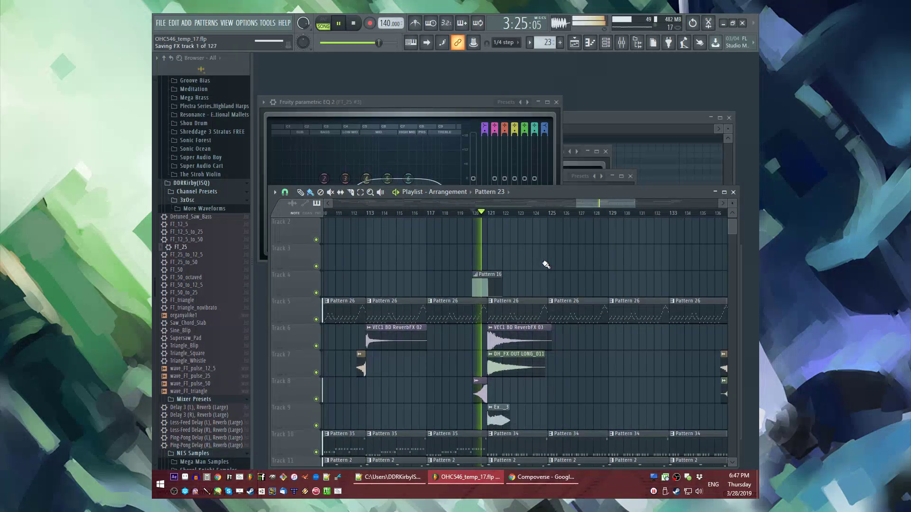
{"action": "scroll", "coordinate": [546, 265], "scroll_direction": "down", "scroll_amount": 6}
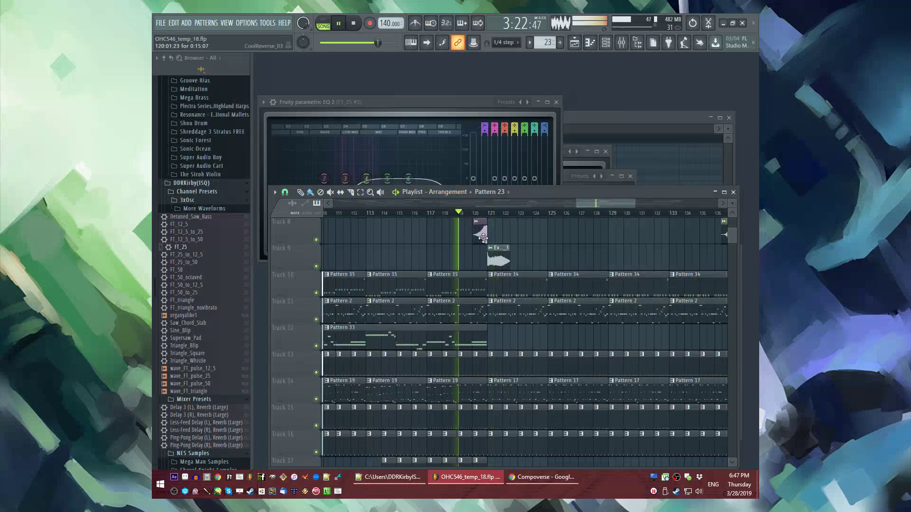
{"action": "scroll", "coordinate": [525, 248], "scroll_direction": "up", "scroll_amount": 2}
{"action": "scroll", "coordinate": [525, 276], "scroll_direction": "down", "scroll_amount": 3}
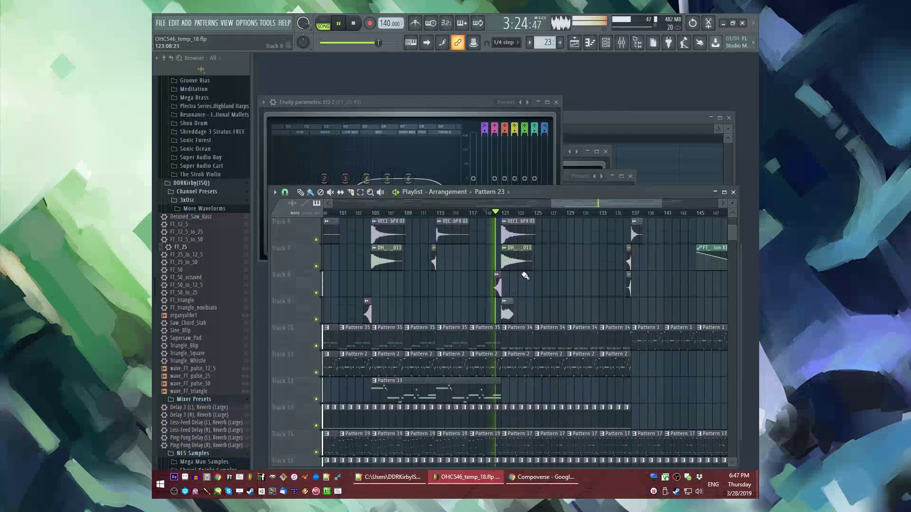
{"action": "scroll", "coordinate": [463, 325], "scroll_direction": "down", "scroll_amount": 4}
{"action": "scroll", "coordinate": [530, 342], "scroll_direction": "down", "scroll_amount": 5}
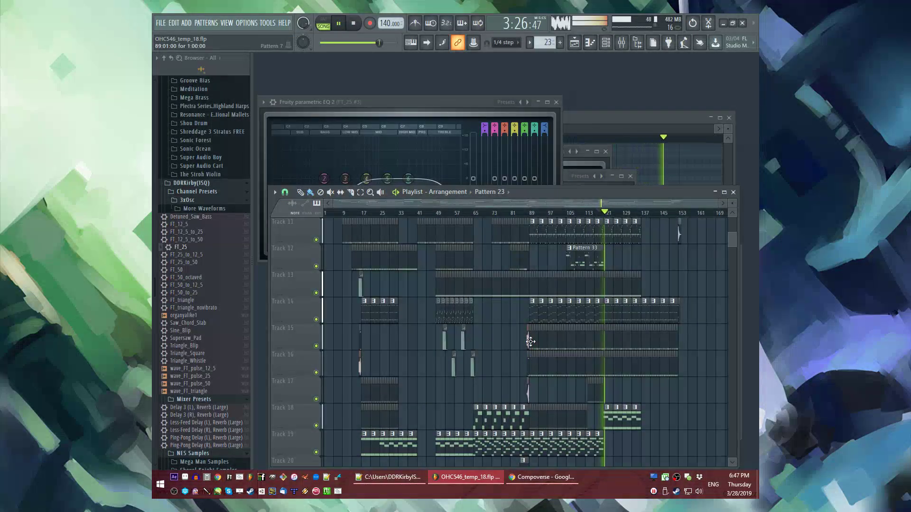
{"action": "scroll", "coordinate": [530, 342], "scroll_direction": "up", "scroll_amount": 4}
{"action": "scroll", "coordinate": [426, 312], "scroll_direction": "down", "scroll_amount": 6}
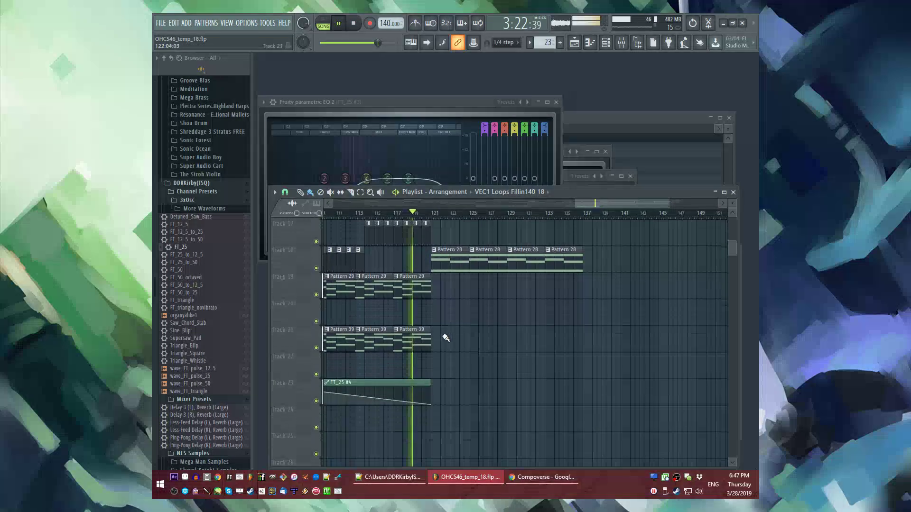
{"action": "left_click", "coordinate": [427, 312]}
Step: Add a Crash_4 clip on Track 24 and position it so it leads up to bar 121
{"action": "scroll", "coordinate": [428, 310], "scroll_direction": "up", "scroll_amount": 4}
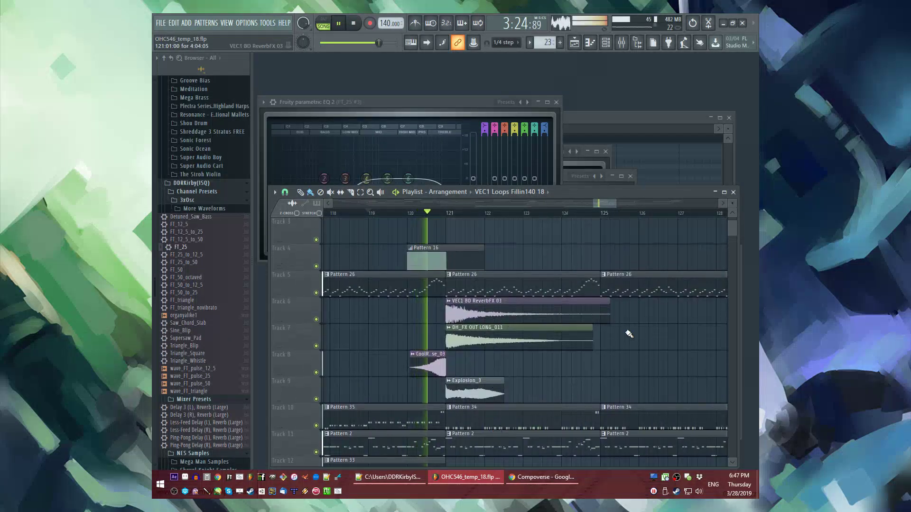
{"action": "scroll", "coordinate": [592, 320], "scroll_direction": "down", "scroll_amount": 6}
{"action": "scroll", "coordinate": [617, 322], "scroll_direction": "down", "scroll_amount": 3}
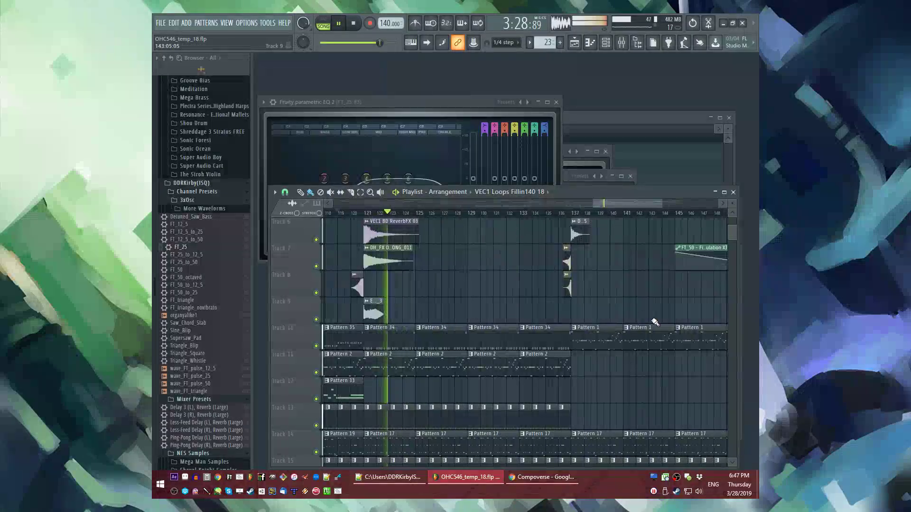
{"action": "scroll", "coordinate": [654, 322], "scroll_direction": "down", "scroll_amount": 5}
{"action": "scroll", "coordinate": [522, 308], "scroll_direction": "up", "scroll_amount": 5}
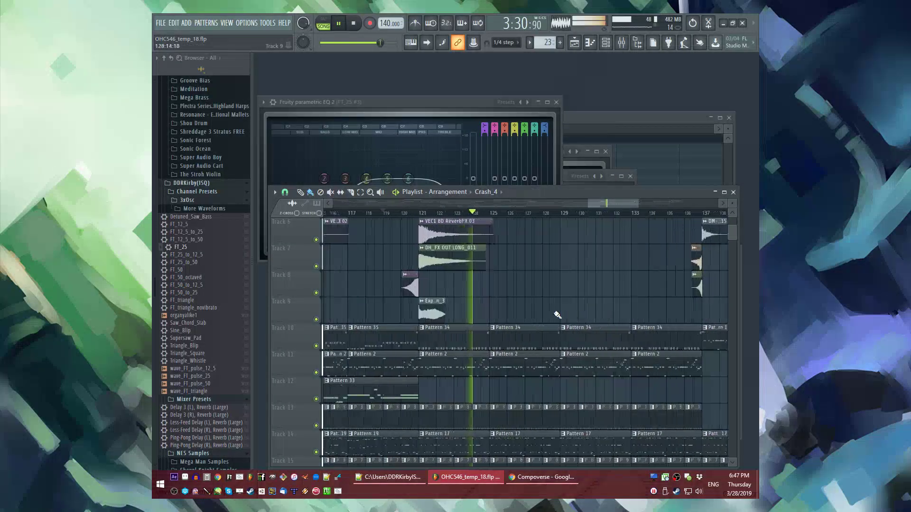
{"action": "scroll", "coordinate": [462, 351], "scroll_direction": "down", "scroll_amount": 5}
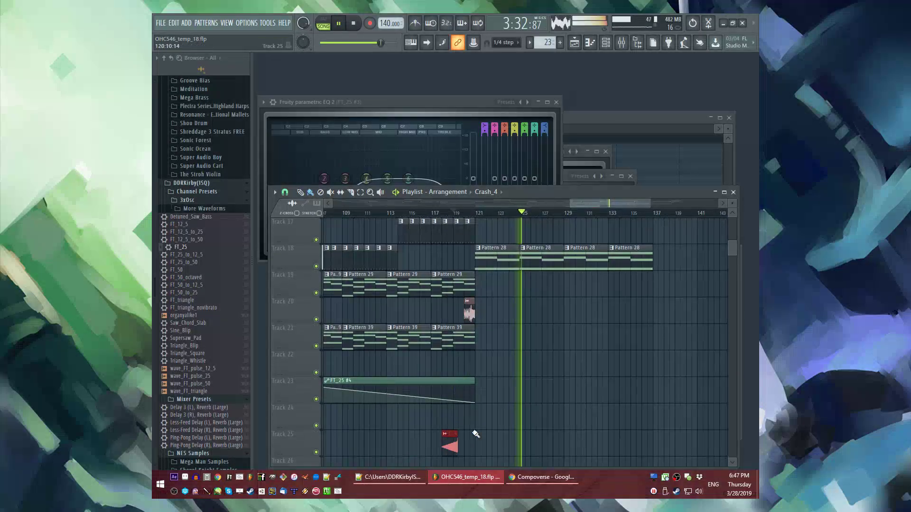
{"action": "scroll", "coordinate": [472, 434], "scroll_direction": "up", "scroll_amount": 5}
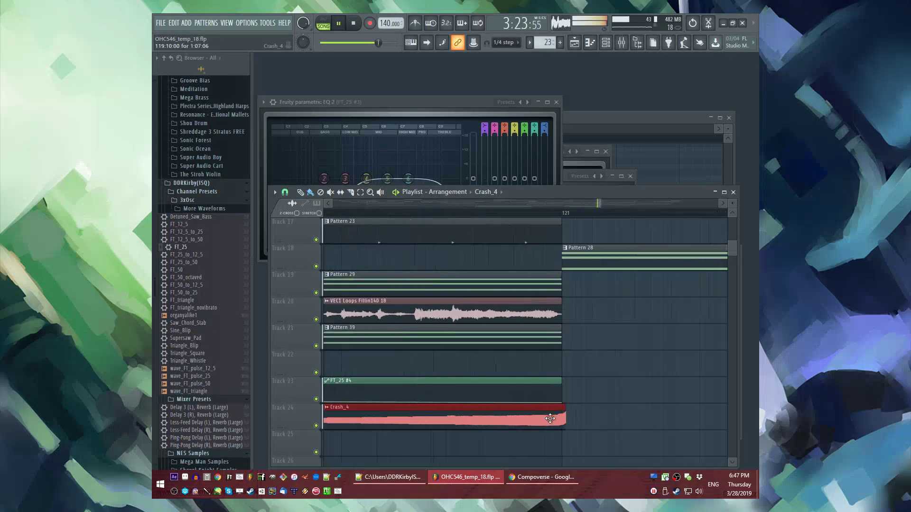
{"action": "left_click_drag", "start_coordinate": [571, 425], "coordinate": [573, 424]}
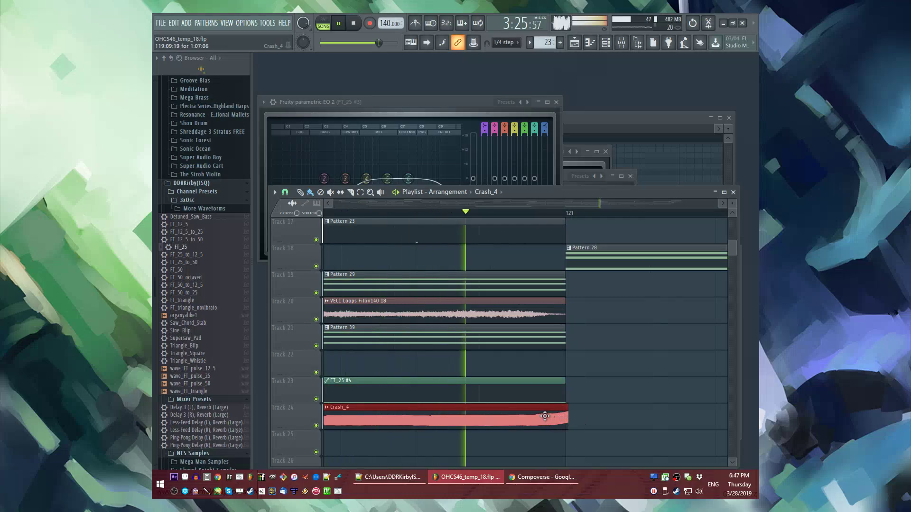
Step: Replace the four Pattern 28 clips on Track 18 between bars 121 and 137 with Pattern 27
{"action": "scroll", "coordinate": [483, 353], "scroll_direction": "down", "scroll_amount": 5}
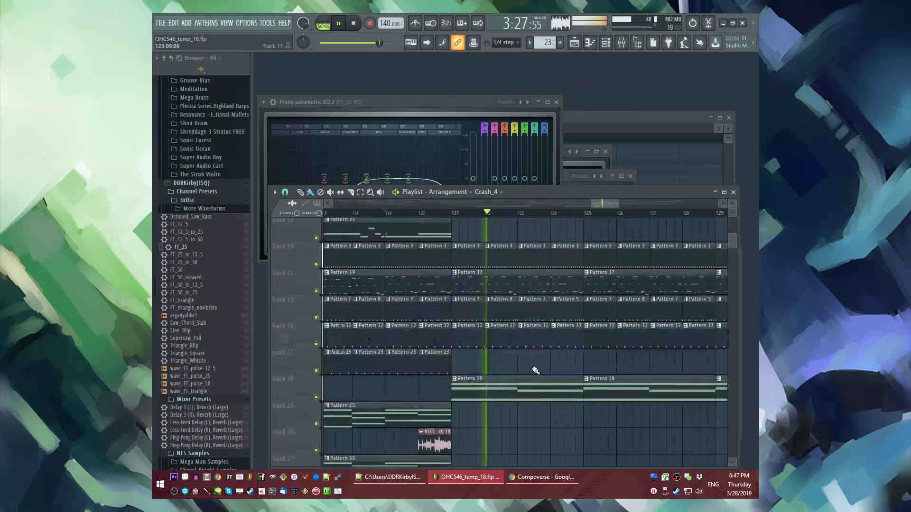
{"action": "scroll", "coordinate": [538, 370], "scroll_direction": "up", "scroll_amount": 2}
{"action": "scroll", "coordinate": [561, 363], "scroll_direction": "up", "scroll_amount": 3}
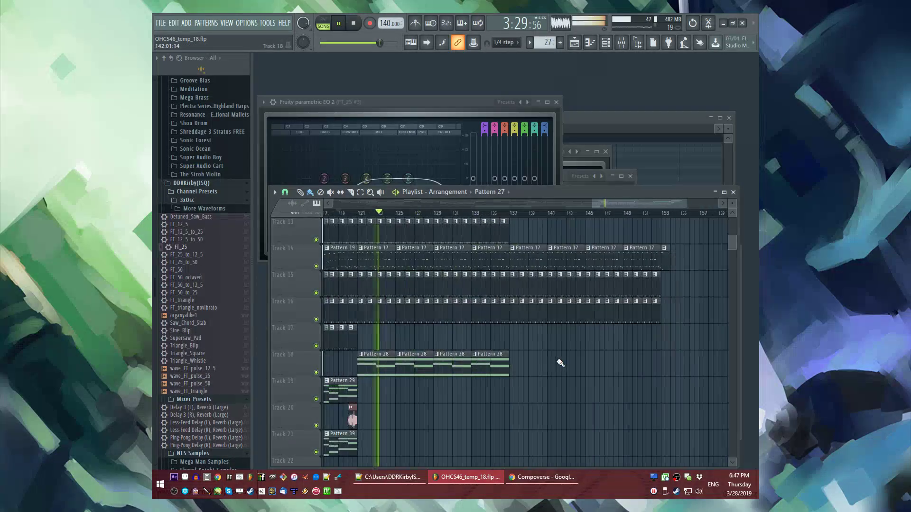
{"action": "left_click_drag", "start_coordinate": [362, 372], "coordinate": [493, 371]}
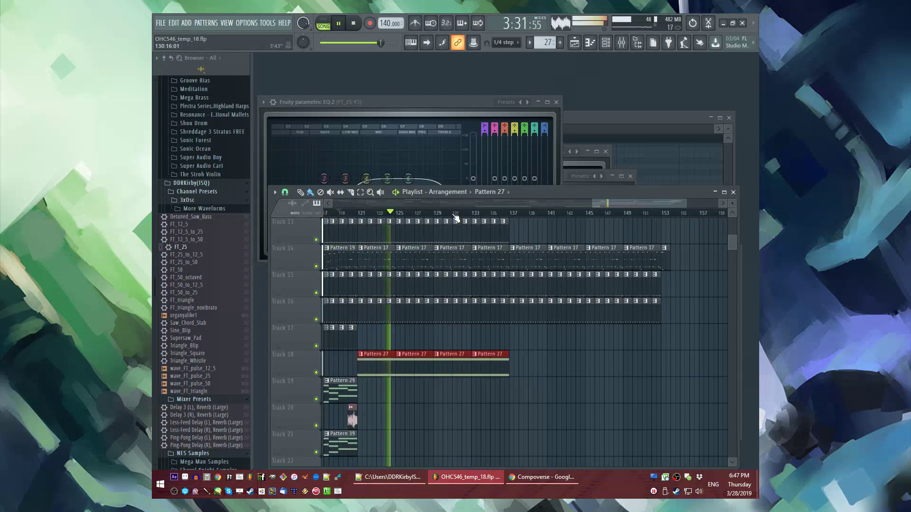
{"action": "left_click", "coordinate": [421, 342]}
Step: Listen through the section leading into bar 137 and review the patterns and transition effects on its tracks
{"action": "scroll", "coordinate": [447, 350], "scroll_direction": "up", "scroll_amount": 3}
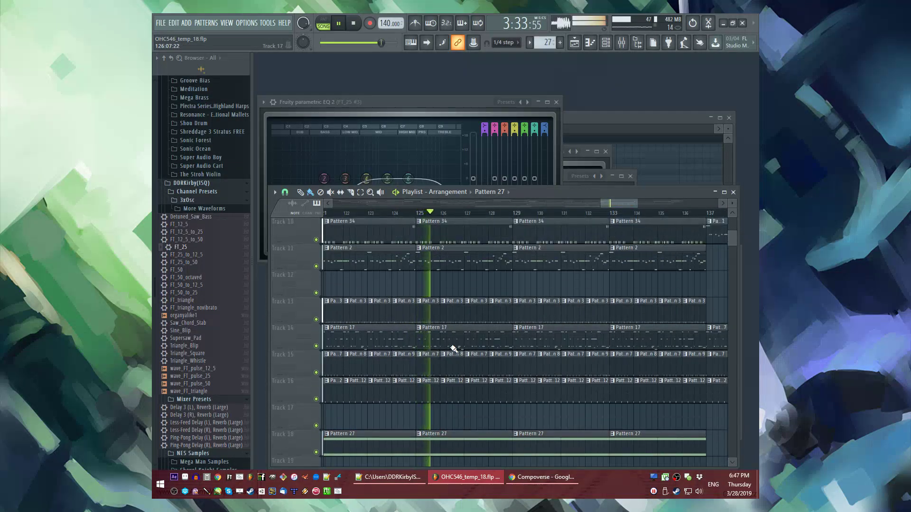
{"action": "scroll", "coordinate": [514, 242], "scroll_direction": "up", "scroll_amount": 2}
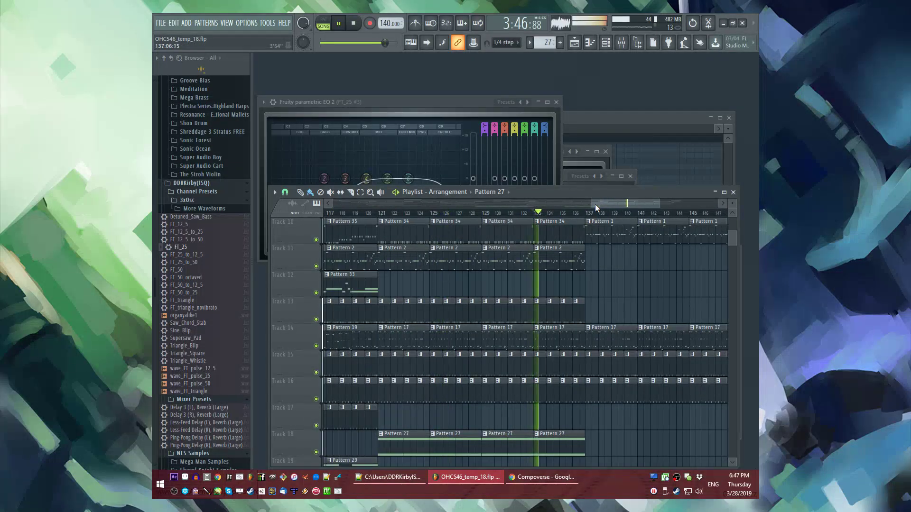
{"action": "scroll", "coordinate": [583, 318], "scroll_direction": "up", "scroll_amount": 3}
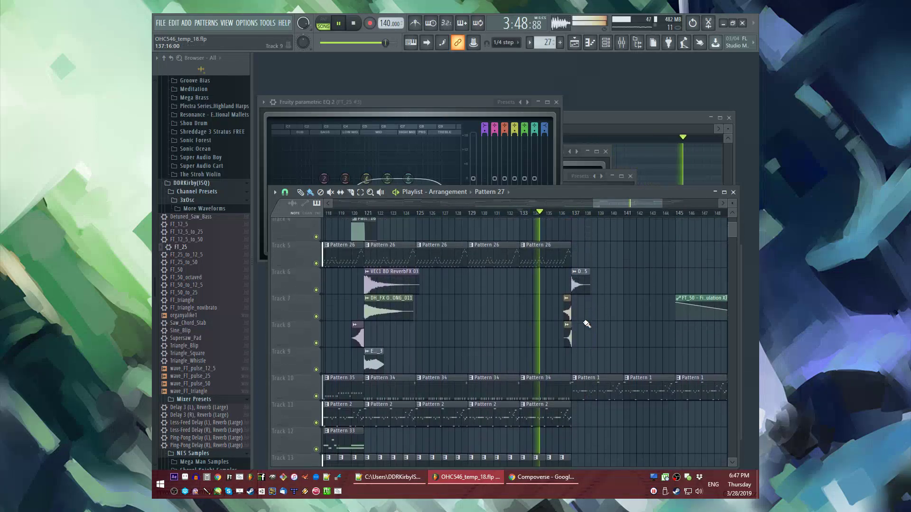
{"action": "scroll", "coordinate": [490, 308], "scroll_direction": "down", "scroll_amount": 3}
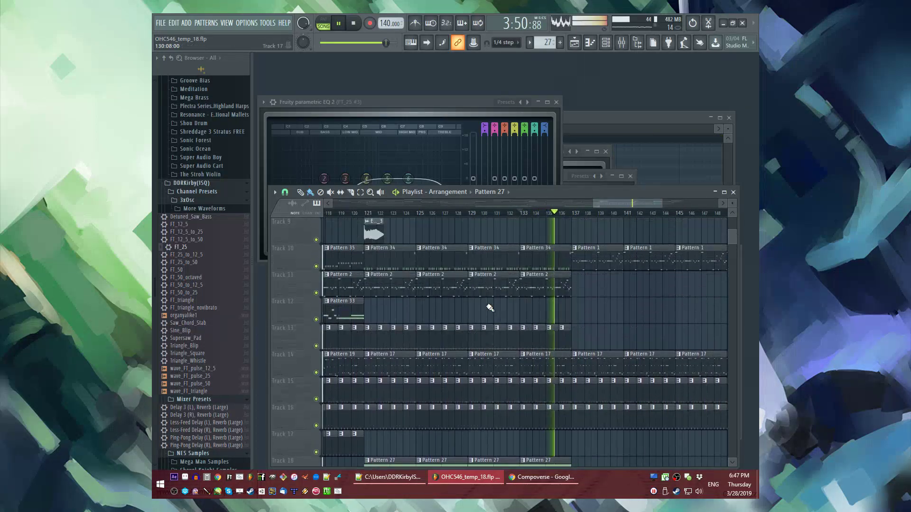
{"action": "scroll", "coordinate": [602, 346], "scroll_direction": "up", "scroll_amount": 2}
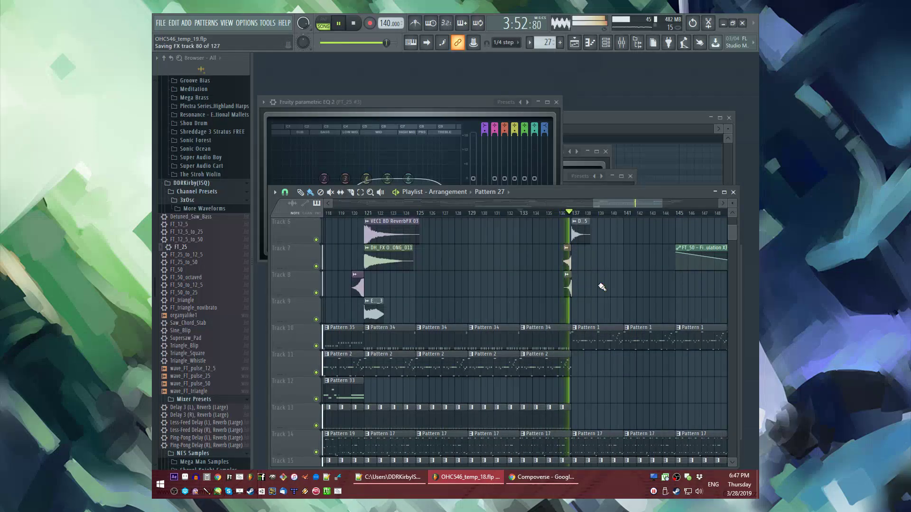
{"action": "scroll", "coordinate": [526, 280], "scroll_direction": "up", "scroll_amount": 1}
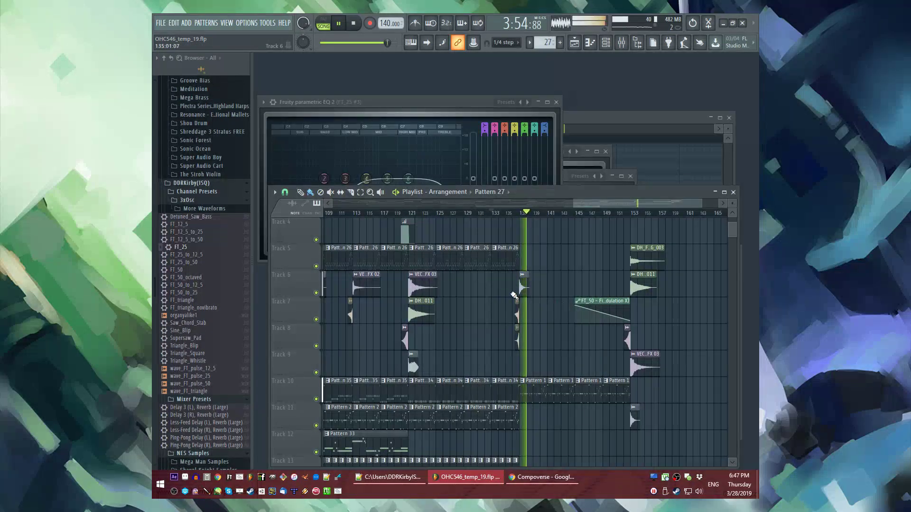
{"action": "scroll", "coordinate": [569, 323], "scroll_direction": "down", "scroll_amount": 5}
{"action": "scroll", "coordinate": [498, 341], "scroll_direction": "up", "scroll_amount": 3}
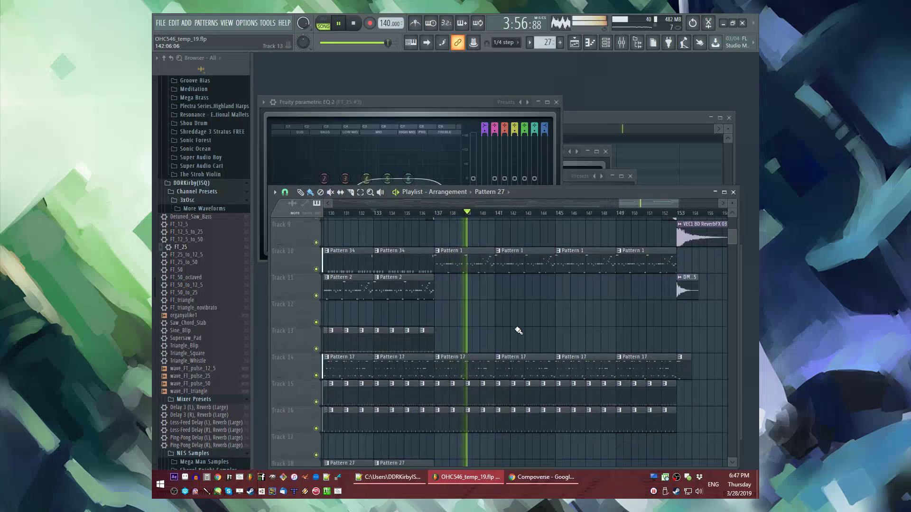
Step: Try removing the Pattern 17 clips on Track 14 from bar 137 onward, and undo the removal
{"action": "right_click", "coordinate": [468, 363]}
{"action": "right_click", "coordinate": [522, 365]}
{"action": "right_click", "coordinate": [583, 367]}
{"action": "right_click", "coordinate": [640, 370]}
{"action": "key", "text": "ctrl+z"}
Step: Play the end of the section up to bar 153 and review the effect clips there
{"action": "scroll", "coordinate": [504, 214], "scroll_direction": "down", "scroll_amount": 3}
{"action": "left_click", "coordinate": [450, 214]}
{"action": "left_click", "coordinate": [572, 214]}
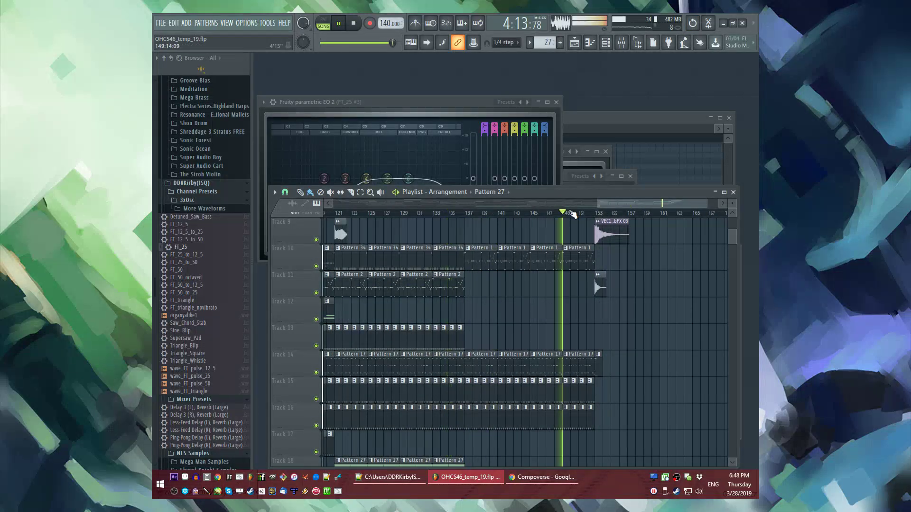
{"action": "scroll", "coordinate": [670, 328], "scroll_direction": "up", "scroll_amount": 2}
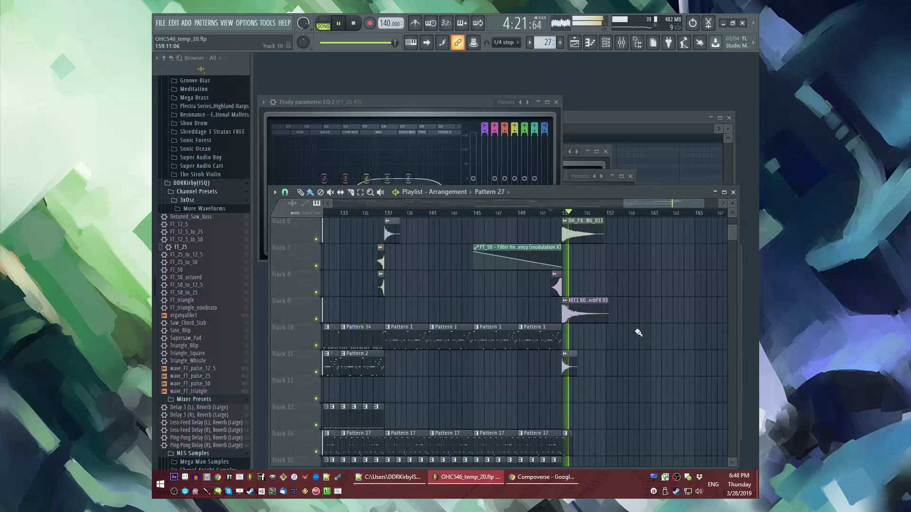
{"action": "scroll", "coordinate": [564, 383], "scroll_direction": "up", "scroll_amount": 4}
{"action": "scroll", "coordinate": [563, 382], "scroll_direction": "up", "scroll_amount": 2}
{"action": "scroll", "coordinate": [592, 362], "scroll_direction": "right", "scroll_amount": 6}
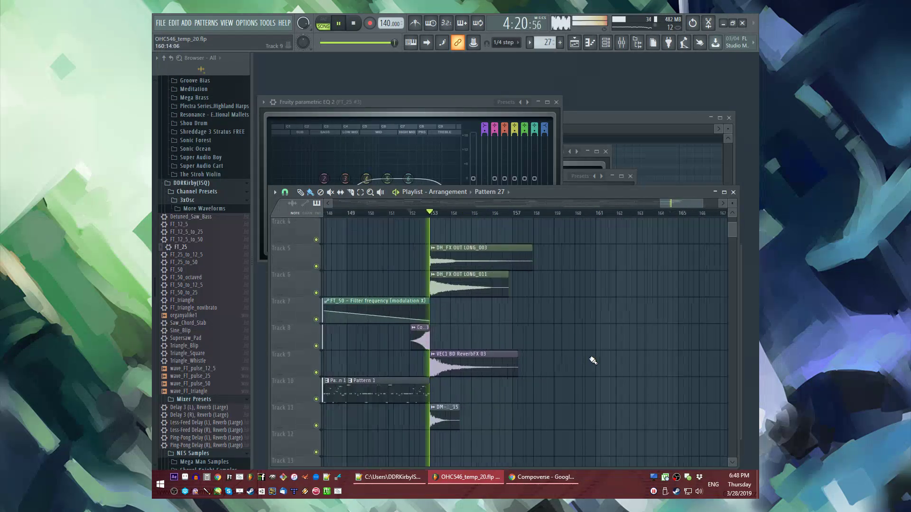
Step: Create a new empty pattern and place it as a clip on Track 13 at bar 157
{"action": "key", "text": "F4"}
{"action": "left_click", "coordinate": [489, 382]}
{"action": "scroll", "coordinate": [489, 382], "scroll_direction": "down", "scroll_amount": 2}
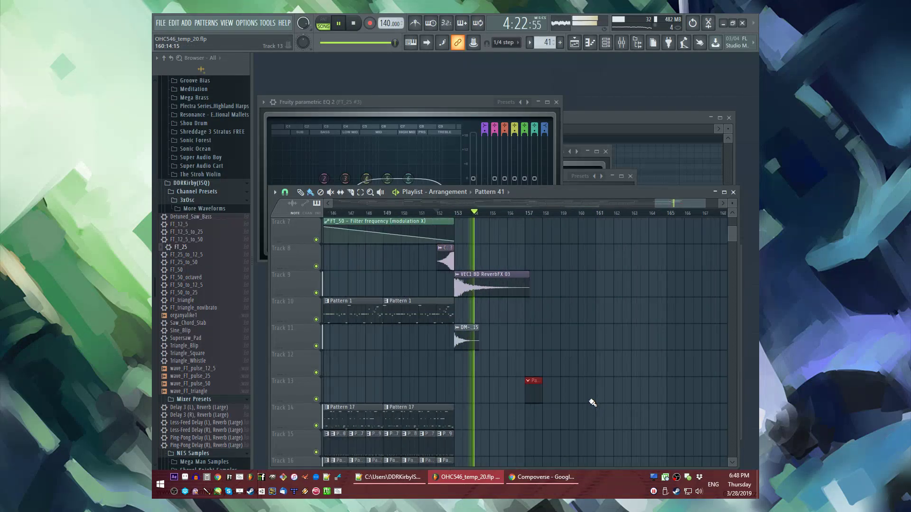
{"action": "left_click", "coordinate": [547, 380]}
Step: Replace the last Pattern 17 clip on Track 14 with Pattern 18 and lower that pattern's final note to C1
{"action": "left_click", "coordinate": [396, 431]}
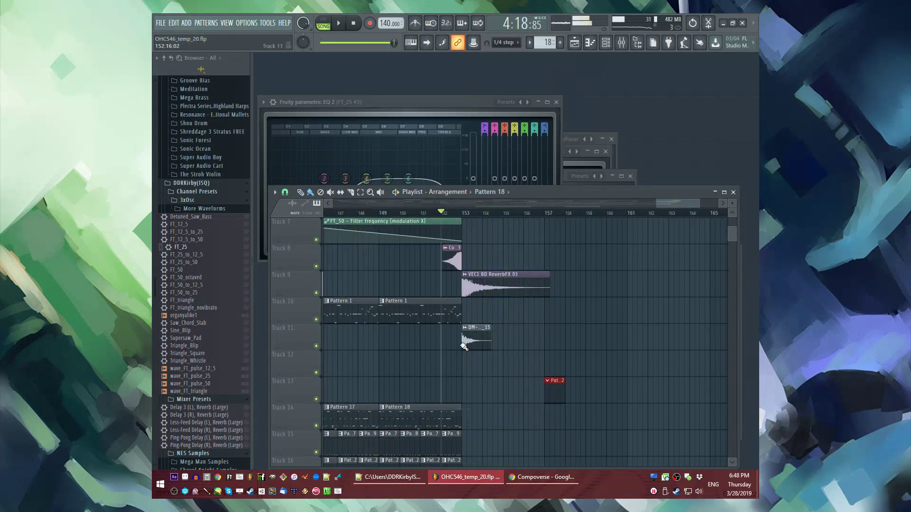
{"action": "double_click", "coordinate": [443, 414]}
{"action": "key", "text": "space"}
{"action": "scroll", "coordinate": [414, 266], "scroll_direction": "up", "scroll_amount": 3, "text": "ctrl"}
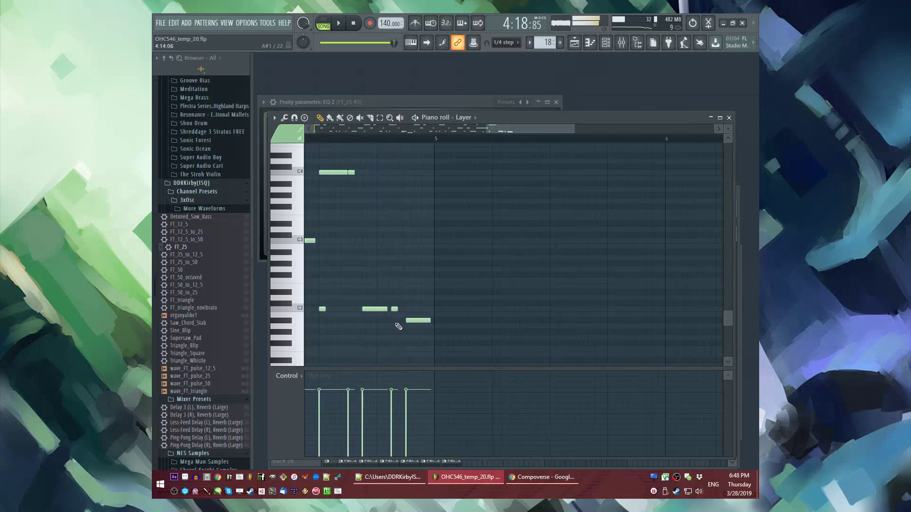
{"action": "scroll", "coordinate": [414, 265], "scroll_direction": "down", "scroll_amount": 3}
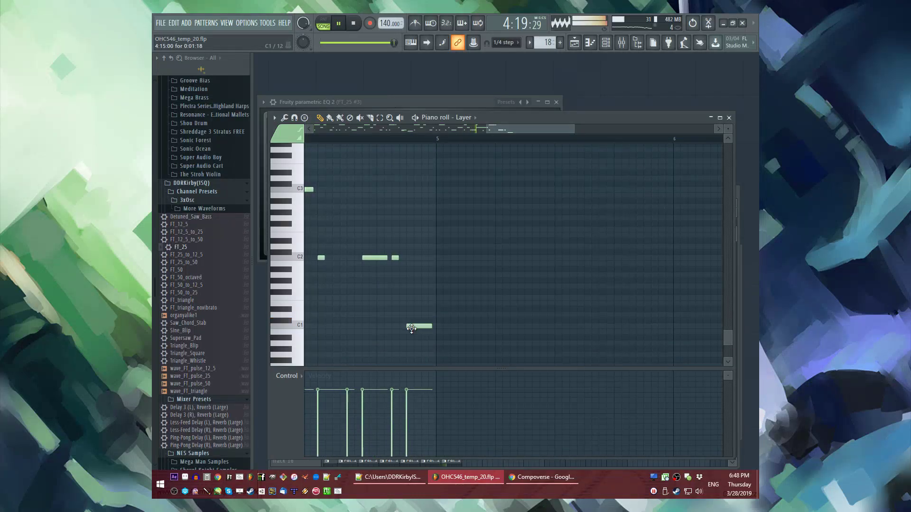
{"action": "key", "text": "F9"}
{"action": "key", "text": "F5"}
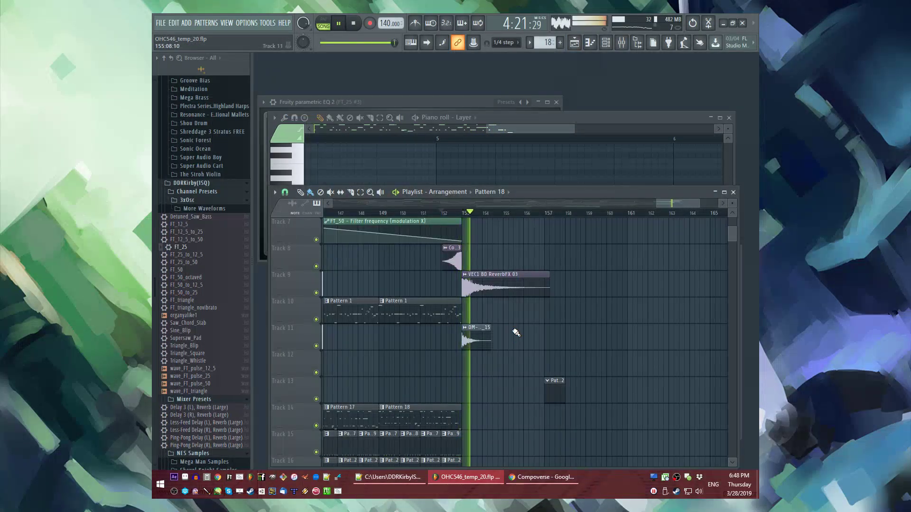
Step: Move the empty Pattern 42 clip from Track 13 to Track 7 at bar 158
{"action": "left_click", "coordinate": [553, 388]}
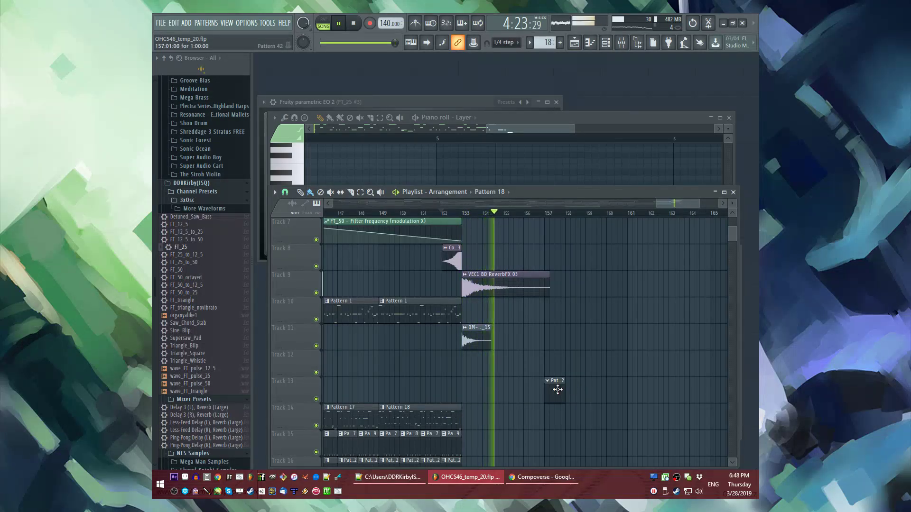
{"action": "scroll", "coordinate": [579, 276], "scroll_direction": "up", "scroll_amount": 5}
{"action": "scroll", "coordinate": [577, 303], "scroll_direction": "down", "scroll_amount": 3}
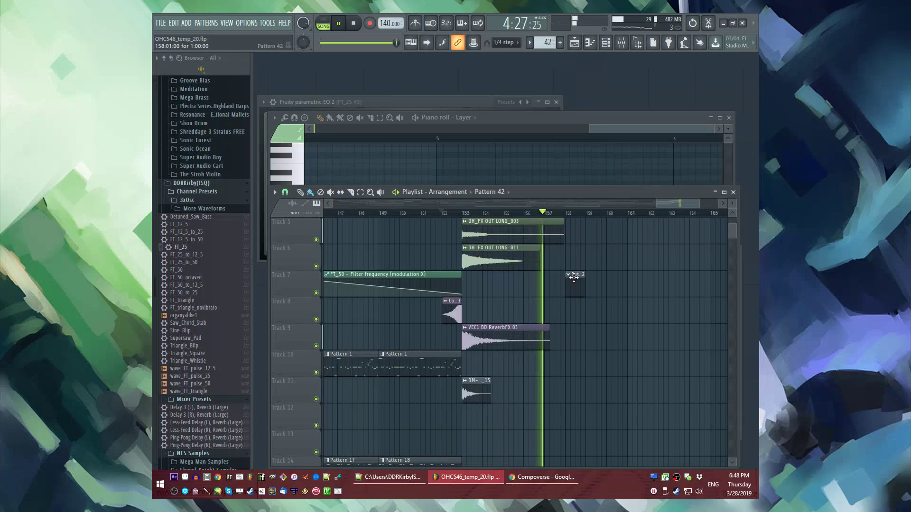
Step: View the sampler settings of DH_FX OUT LONG_003 and replay its tail from just before bar 157
{"action": "double_click", "coordinate": [528, 235]}
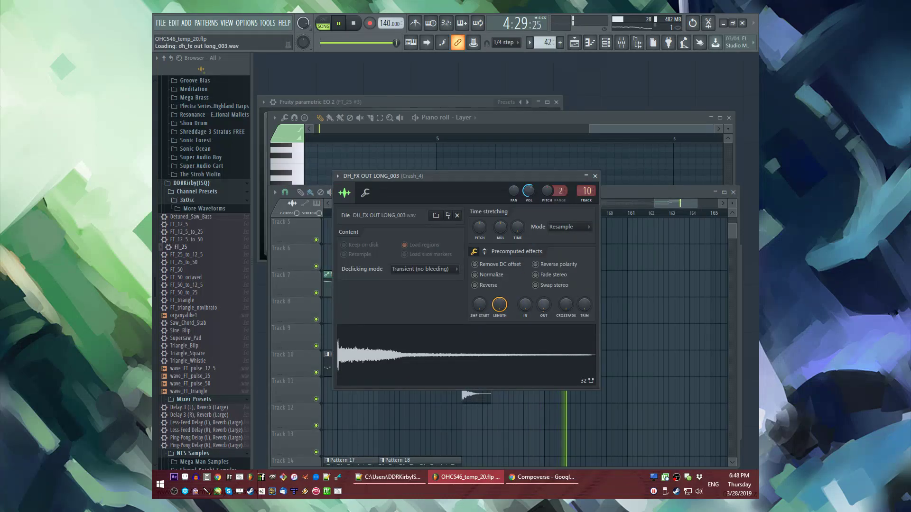
{"action": "key", "text": "F5"}
{"action": "left_click", "coordinate": [536, 213]}
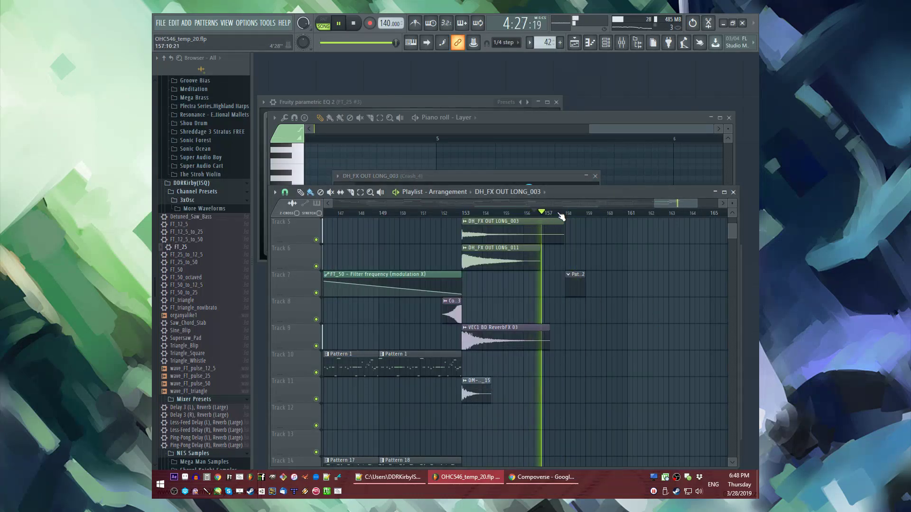
Step: Save the project as a new version and shift the Pattern 42 clip on Track 7 slightly past bar 158
{"action": "key", "text": "ctrl+n"}
{"action": "left_click", "coordinate": [576, 292]}
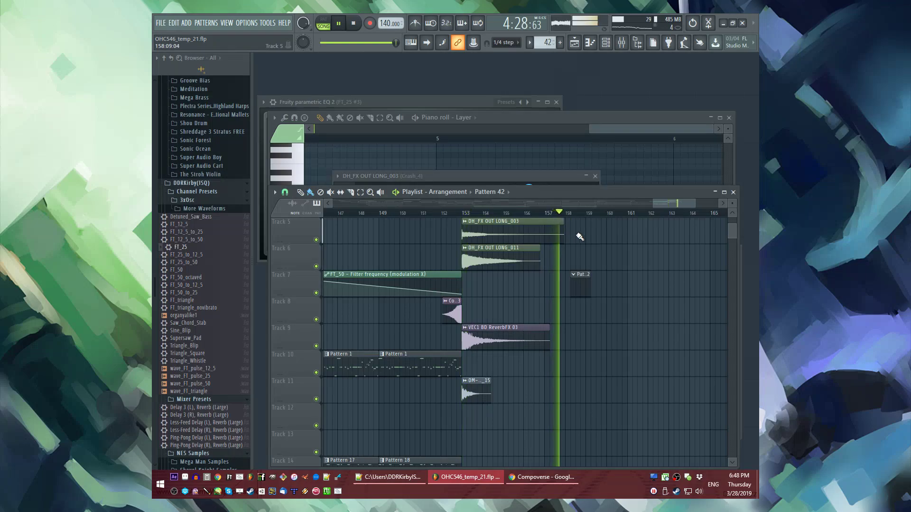
{"action": "right_click", "coordinate": [580, 285]}
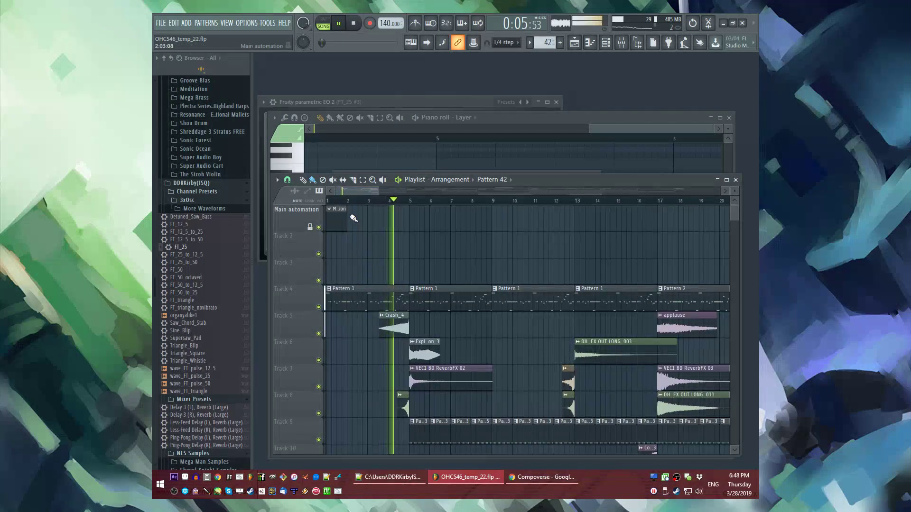
Step: Start exporting the song as the wave file OHC546_temp_22.wav, with the Desktop as the destination
{"action": "left_click", "coordinate": [161, 24]}
{"action": "mouse_move", "coordinate": [195, 107]}
{"action": "left_click", "coordinate": [281, 109]}
{"action": "left_click_drag", "start_coordinate": [297, 195], "coordinate": [297, 110]}
{"action": "left_click", "coordinate": [225, 117]}
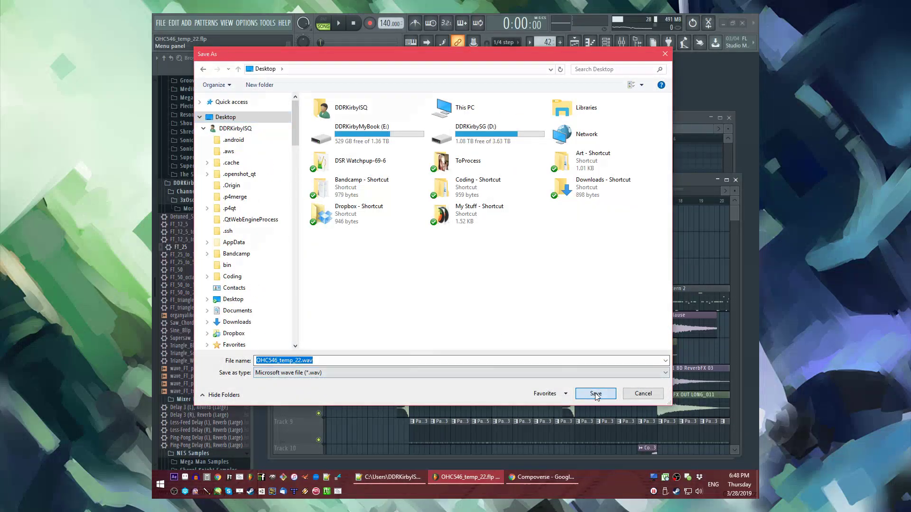